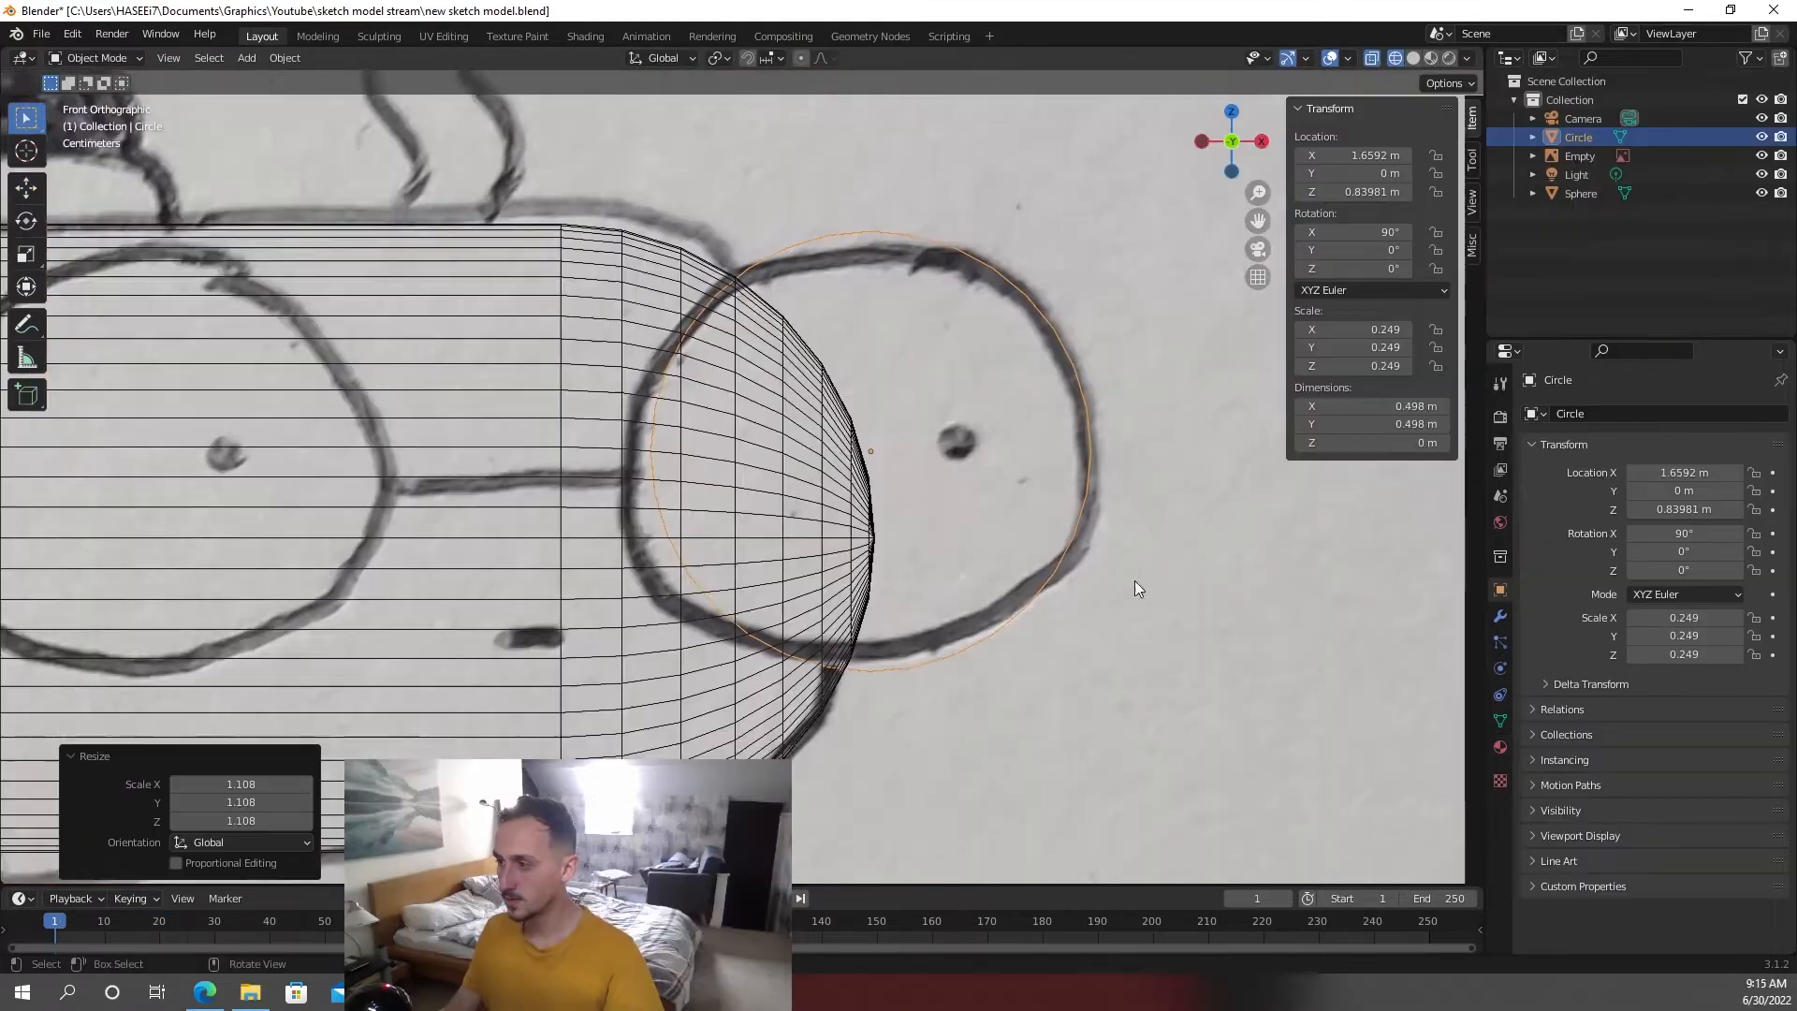
- Add an area light to the lights collection
{"action": "middle_click_drag", "start_coordinate": [1134, 580], "coordinate": [1009, 586]}
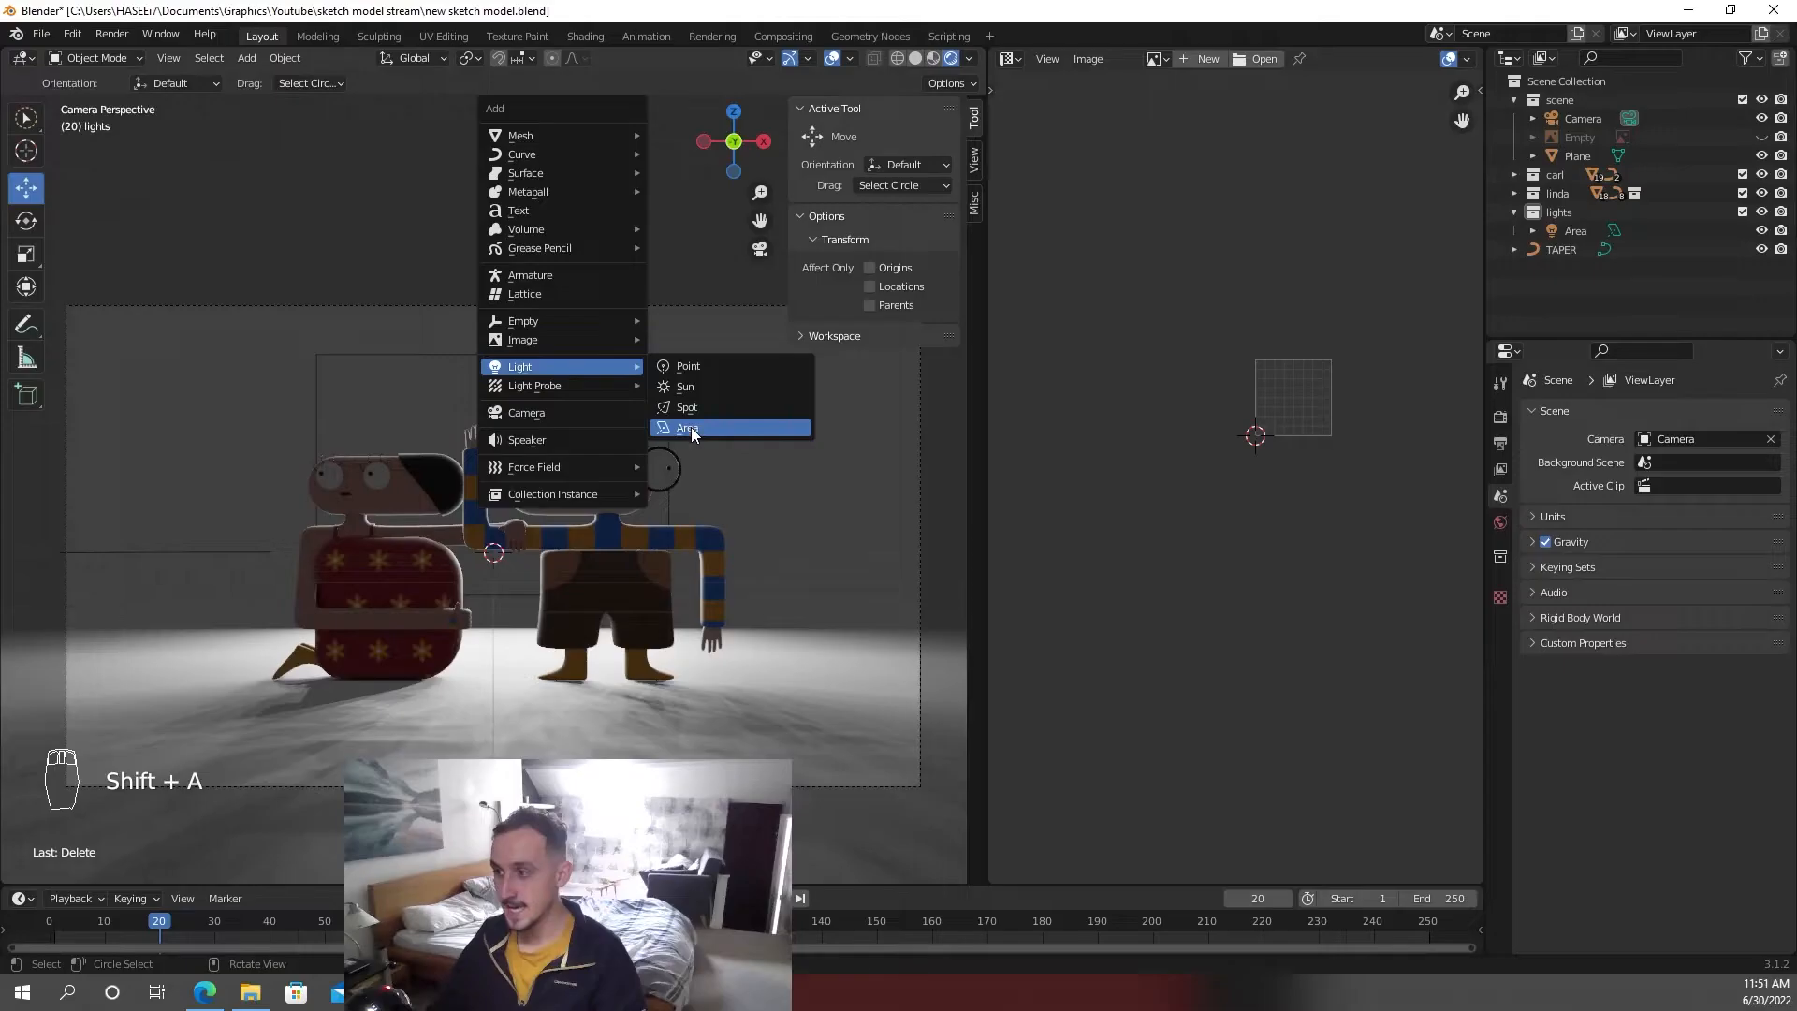
{"action": "left_click", "coordinate": [749, 424]}
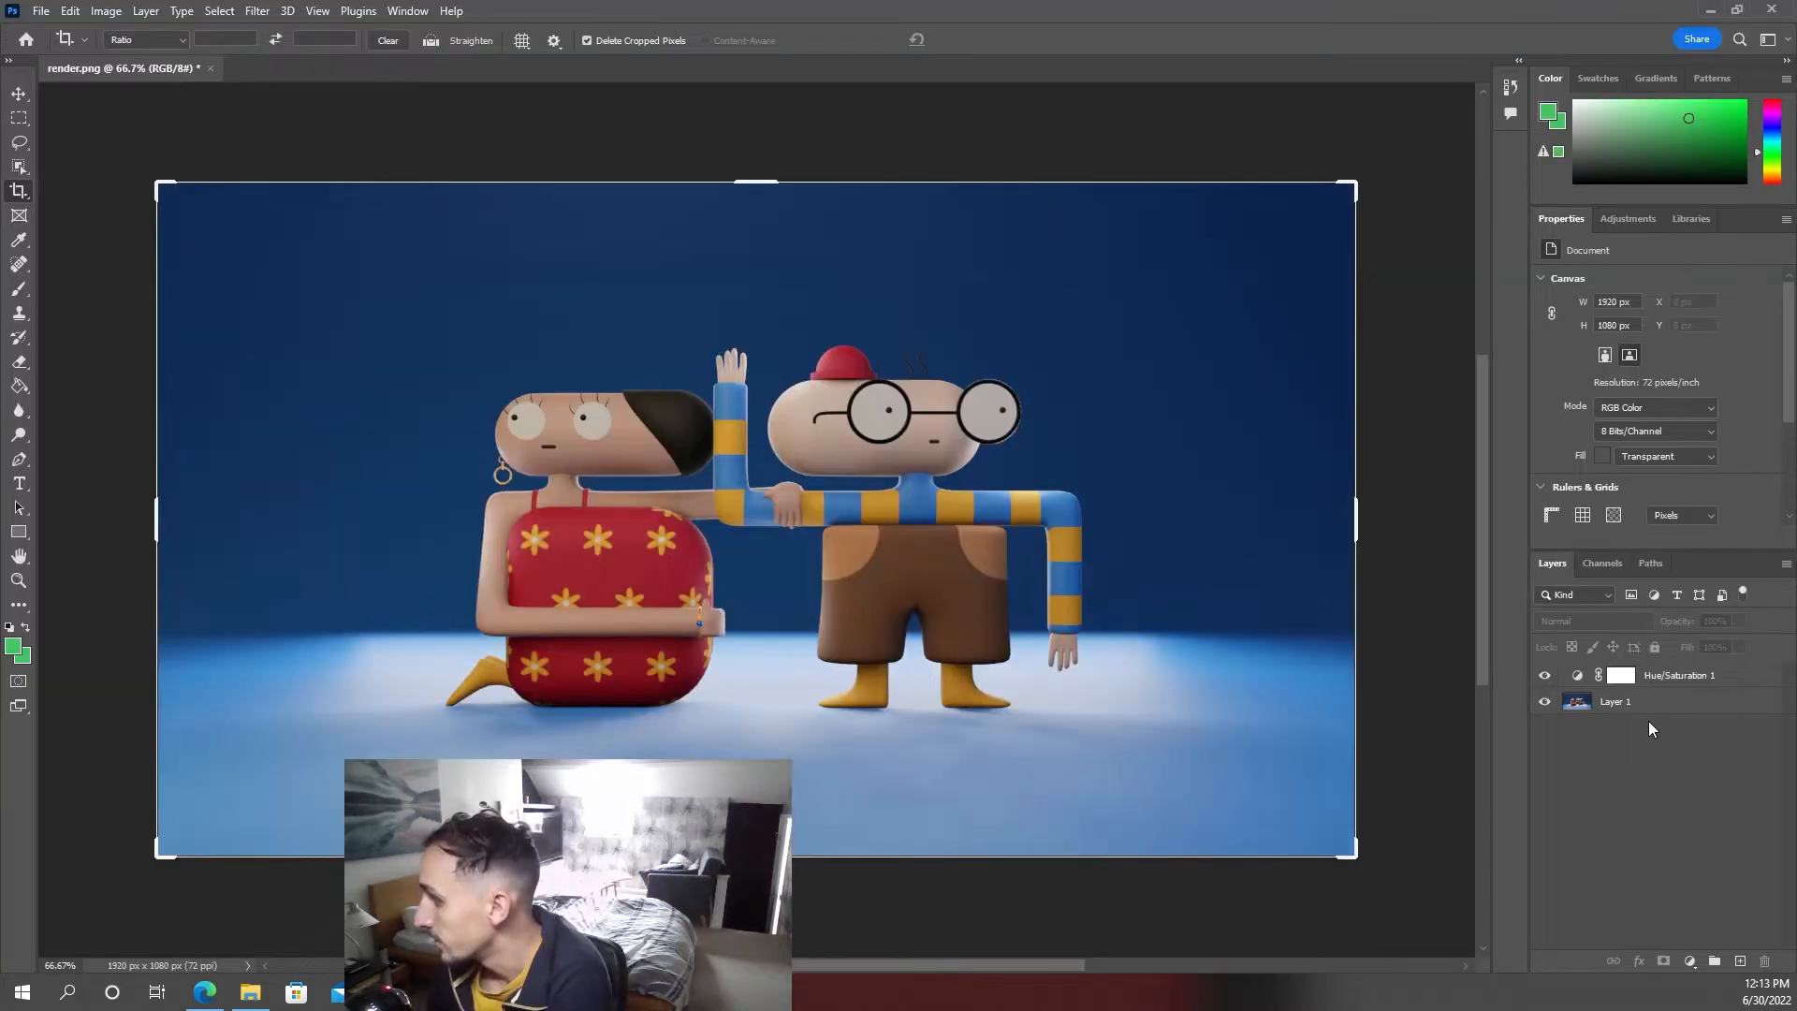
- Switch to render.png in Photoshop, select Layer 1 and open the choices for a new fill or adjustment layer
{"action": "left_click", "coordinate": [1649, 708]}
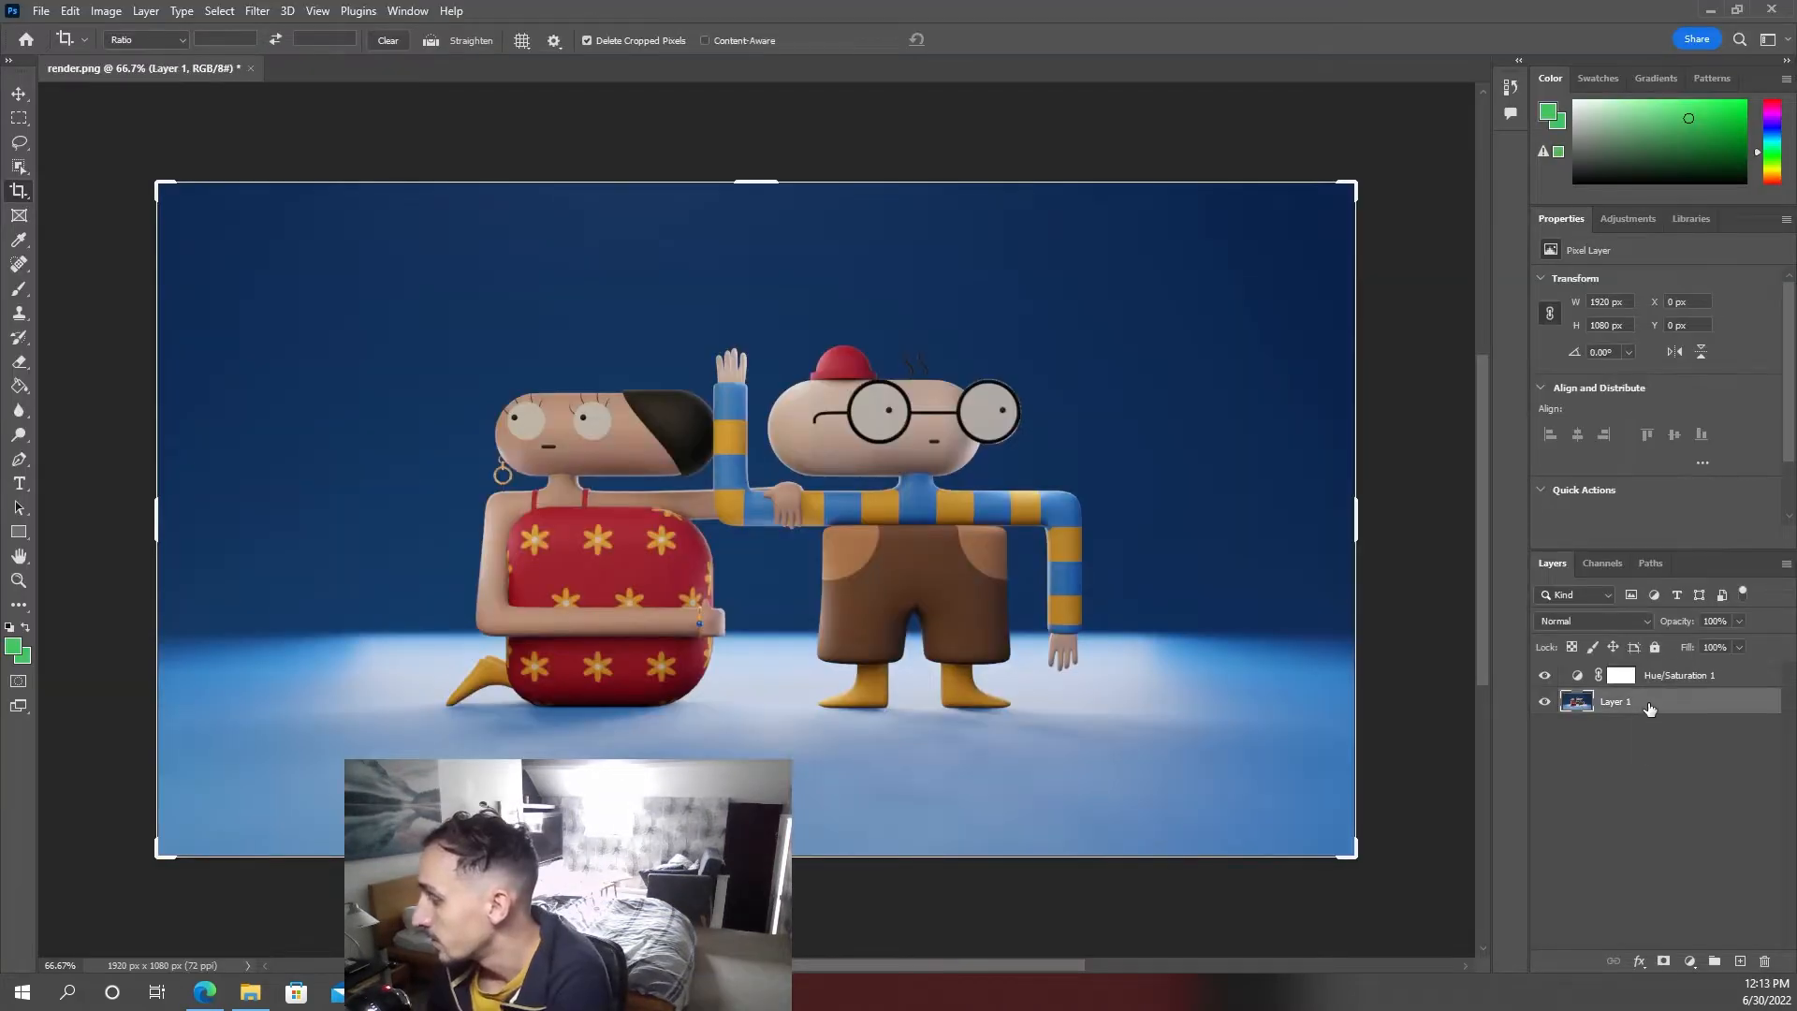
{"action": "left_click", "coordinate": [1690, 961]}
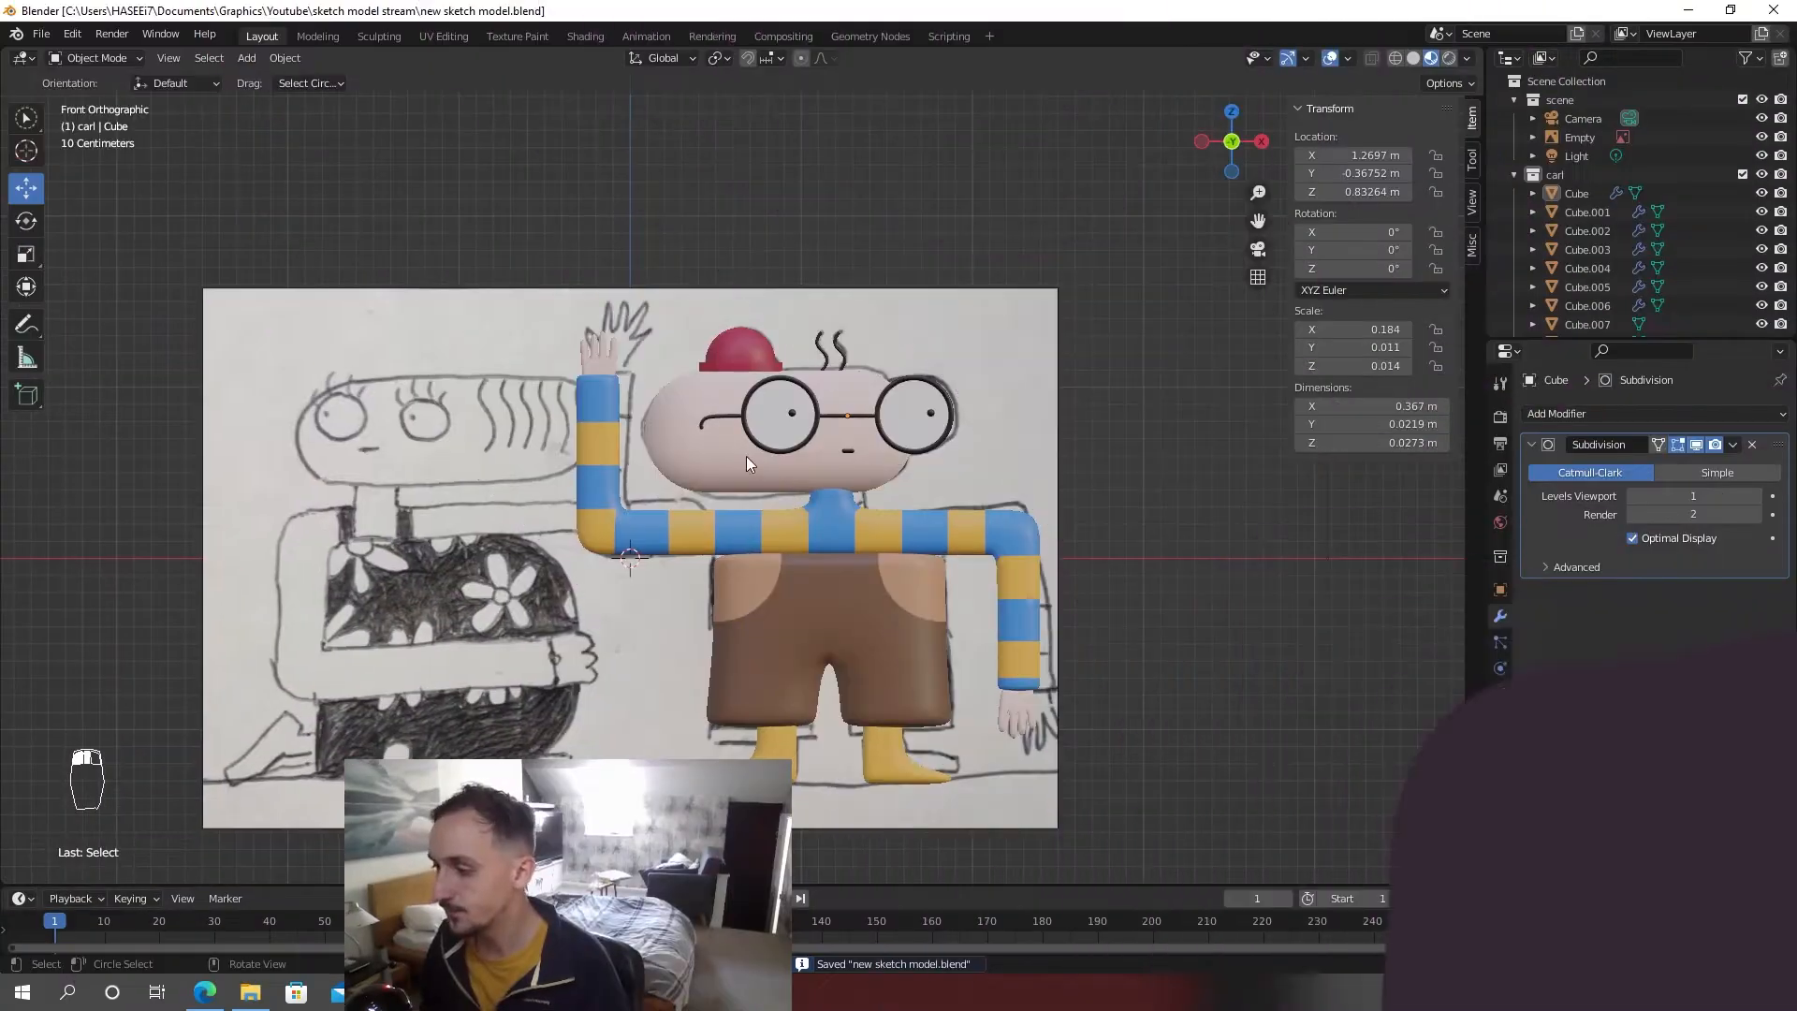
- Save the file and create a new collection named linda under the Scene Collection
{"action": "key", "text": "ctrl+s"}
{"action": "middle_click_drag", "start_coordinate": [550, 448], "coordinate": [822, 423], "text": "shift"}
{"action": "left_click", "coordinate": [1763, 175]}
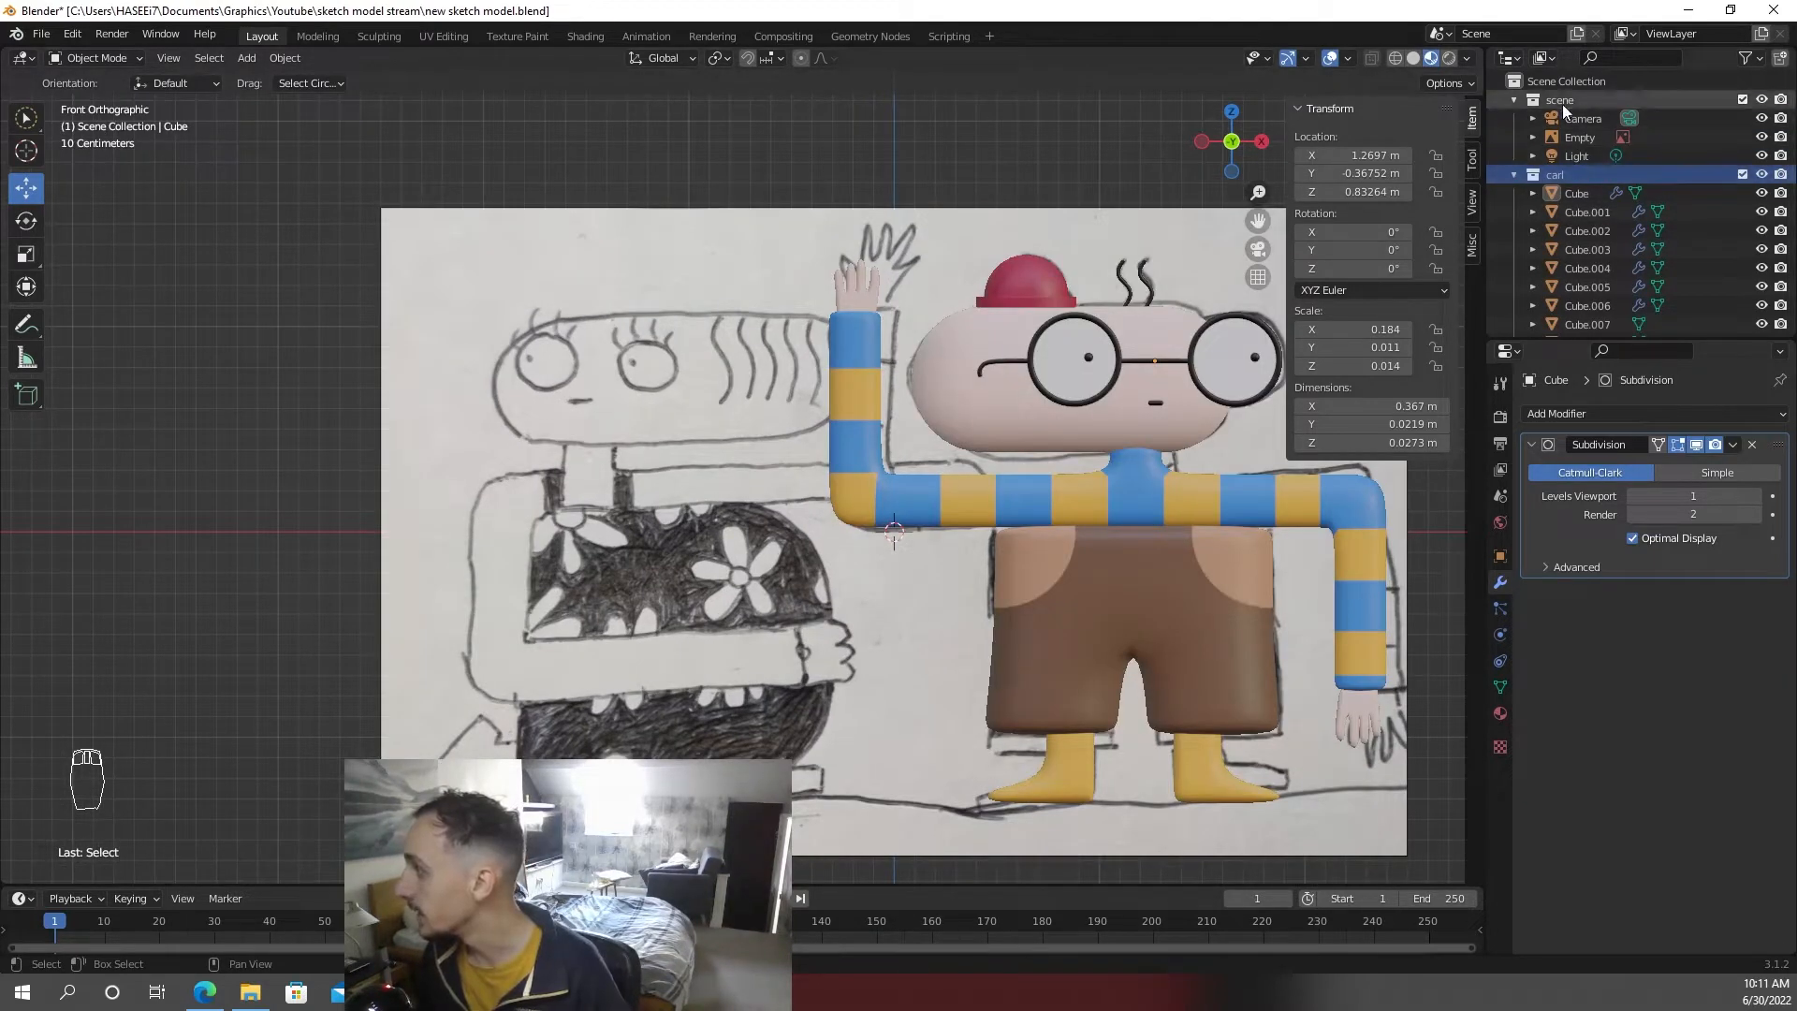
{"action": "right_click", "coordinate": [1562, 103]}
{"action": "left_click", "coordinate": [1559, 83]}
{"action": "scroll", "coordinate": [1575, 245], "scroll_direction": "down", "scroll_amount": 5}
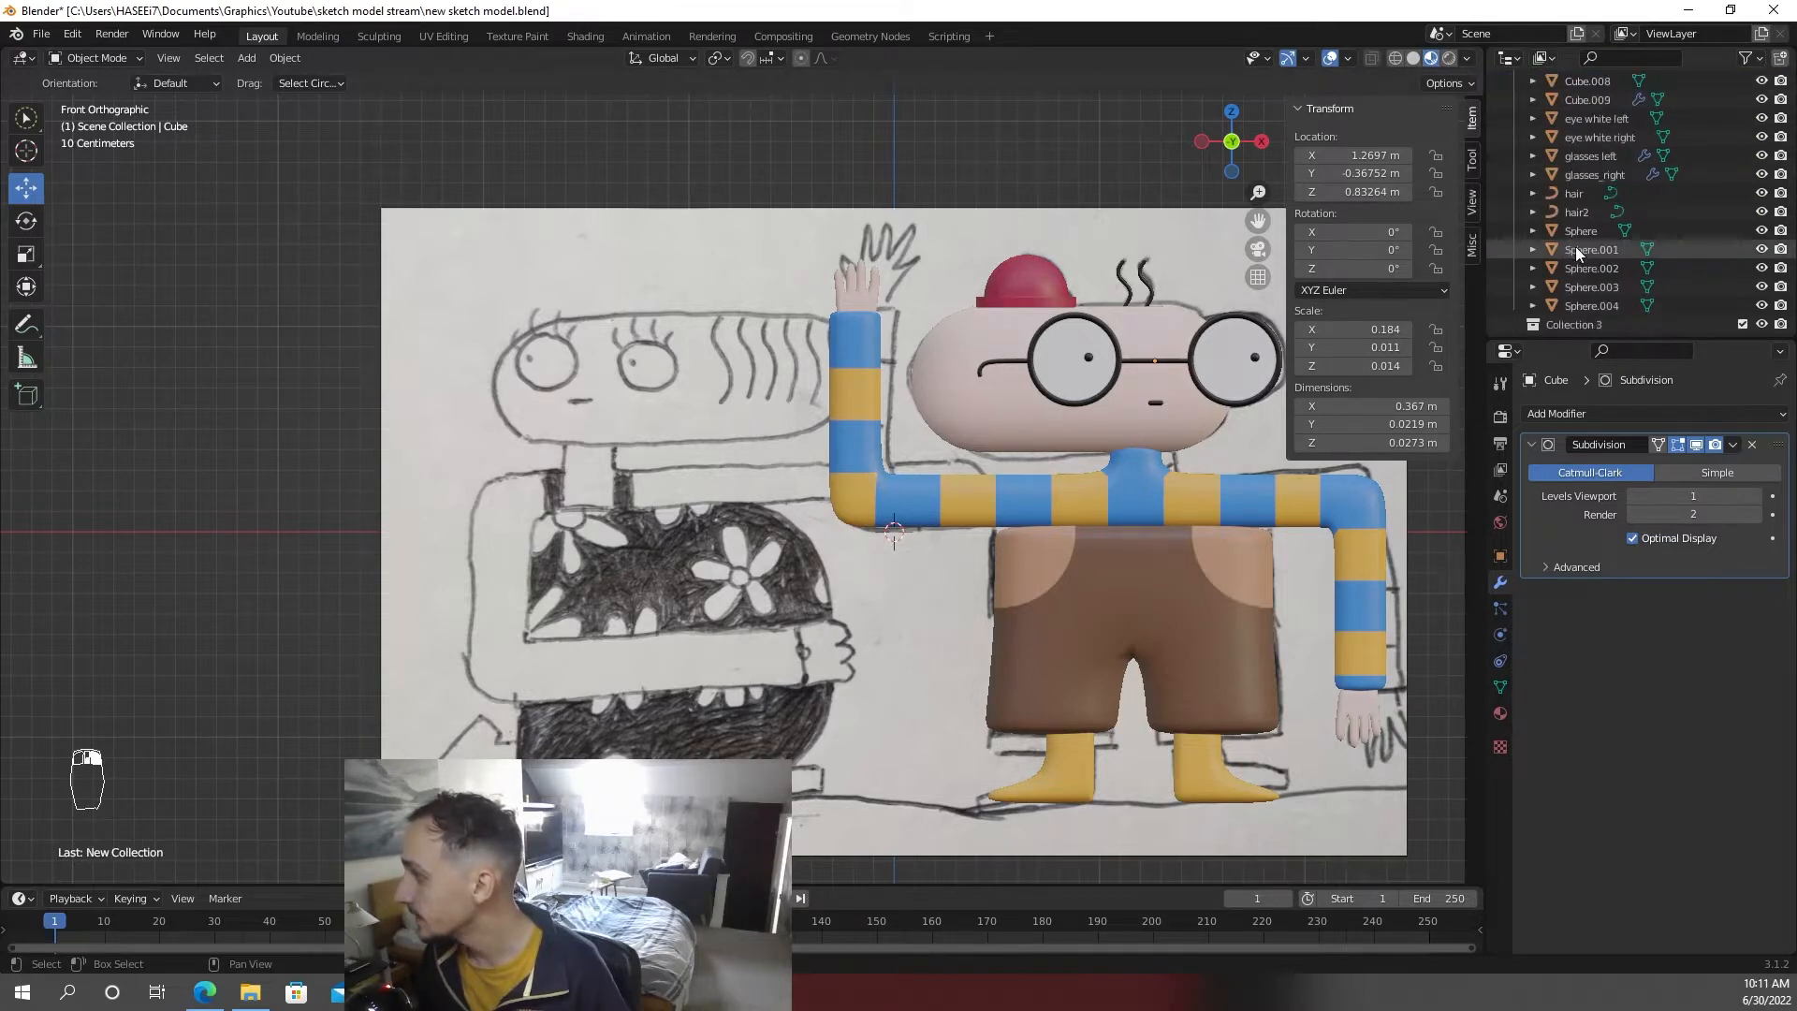
{"action": "double_click", "coordinate": [1566, 316]}
{"action": "type", "text": "linda"}
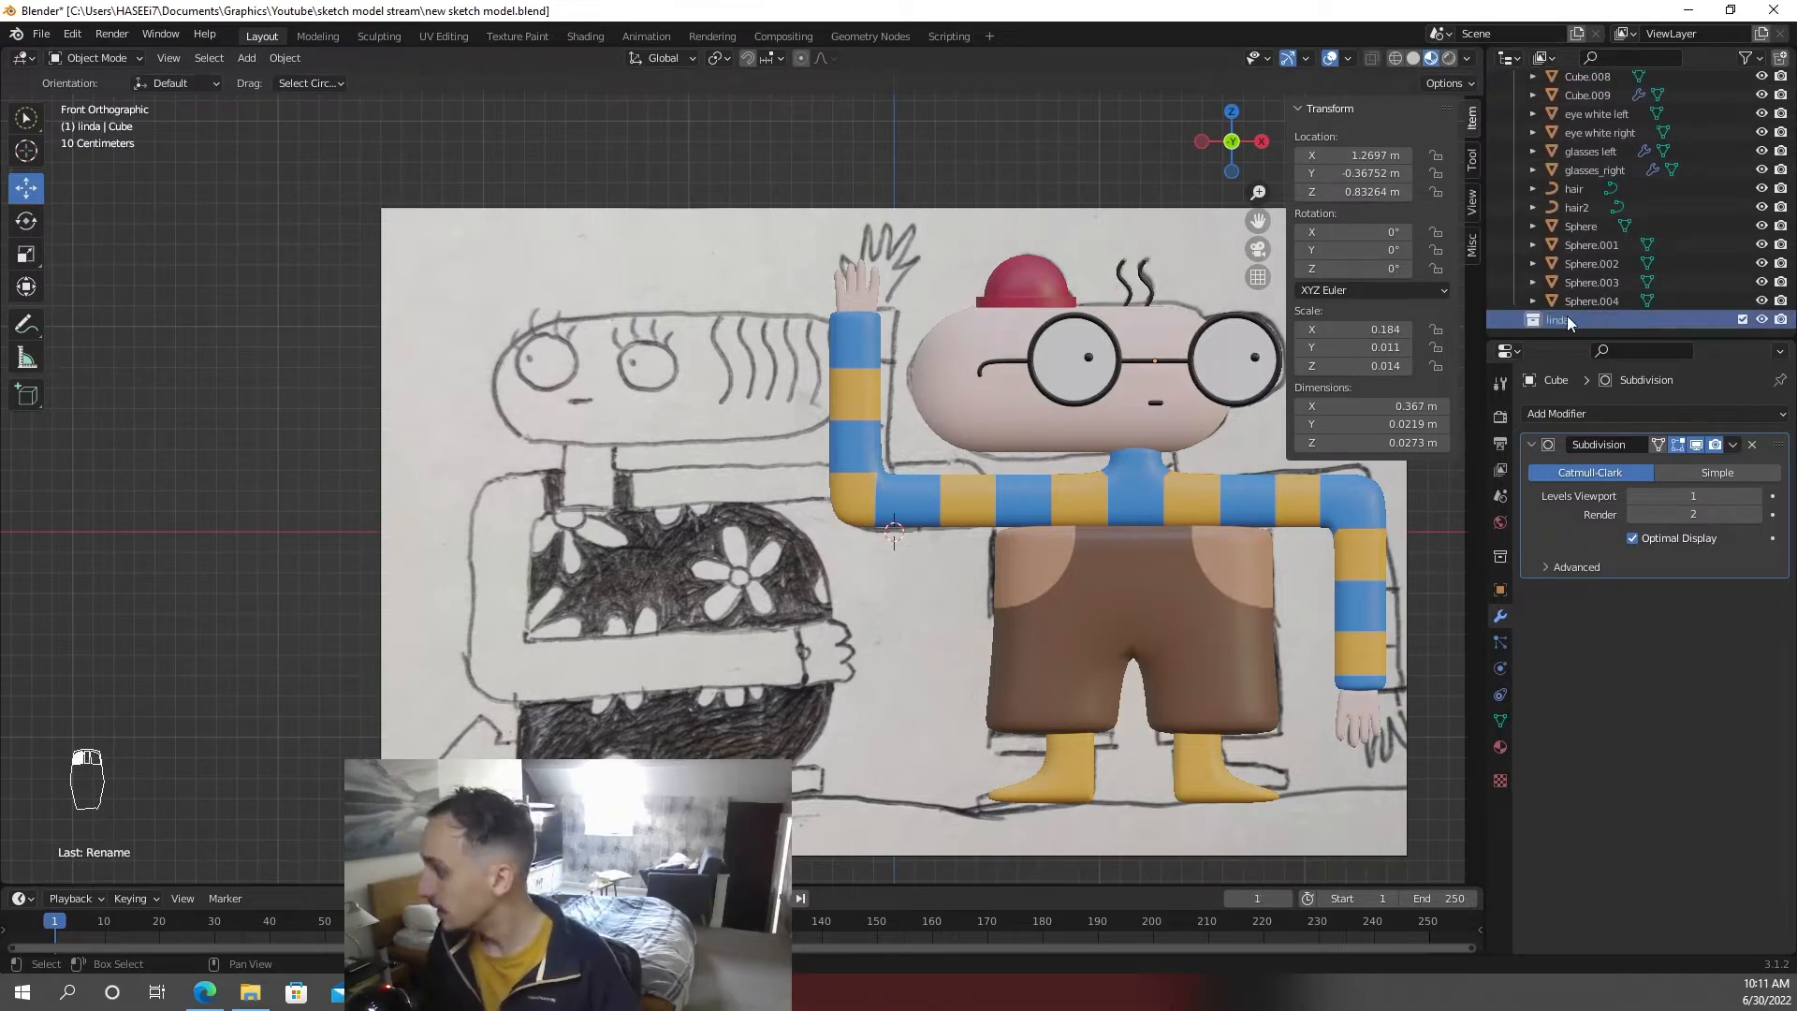
- Duplicate the modelled character's head about 2 m along negative X onto the other sketched head and put the copy in the linda collection
{"action": "scroll", "coordinate": [1568, 308], "scroll_direction": "up", "scroll_amount": 6}
{"action": "left_click", "coordinate": [1061, 429]}
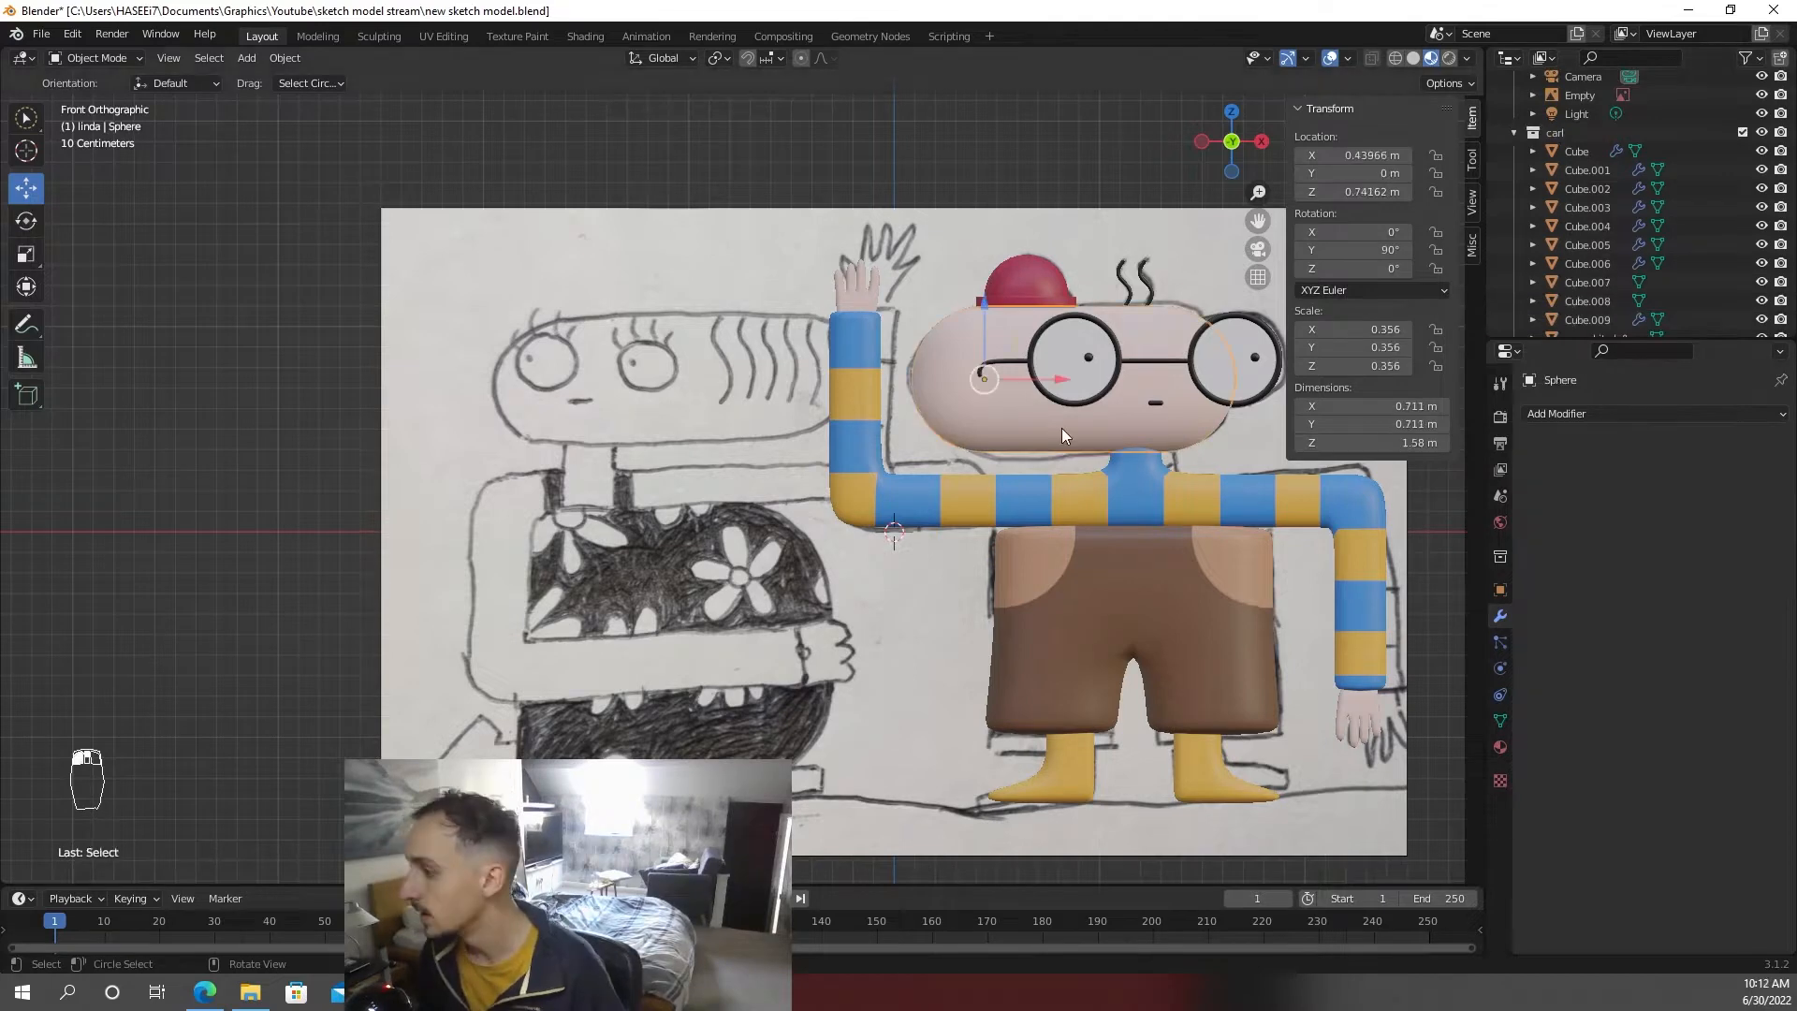
{"action": "middle_click_drag", "start_coordinate": [1131, 452], "coordinate": [1136, 481], "text": "shift"}
{"action": "key", "text": "shift+d"}
{"action": "key", "text": "x"}
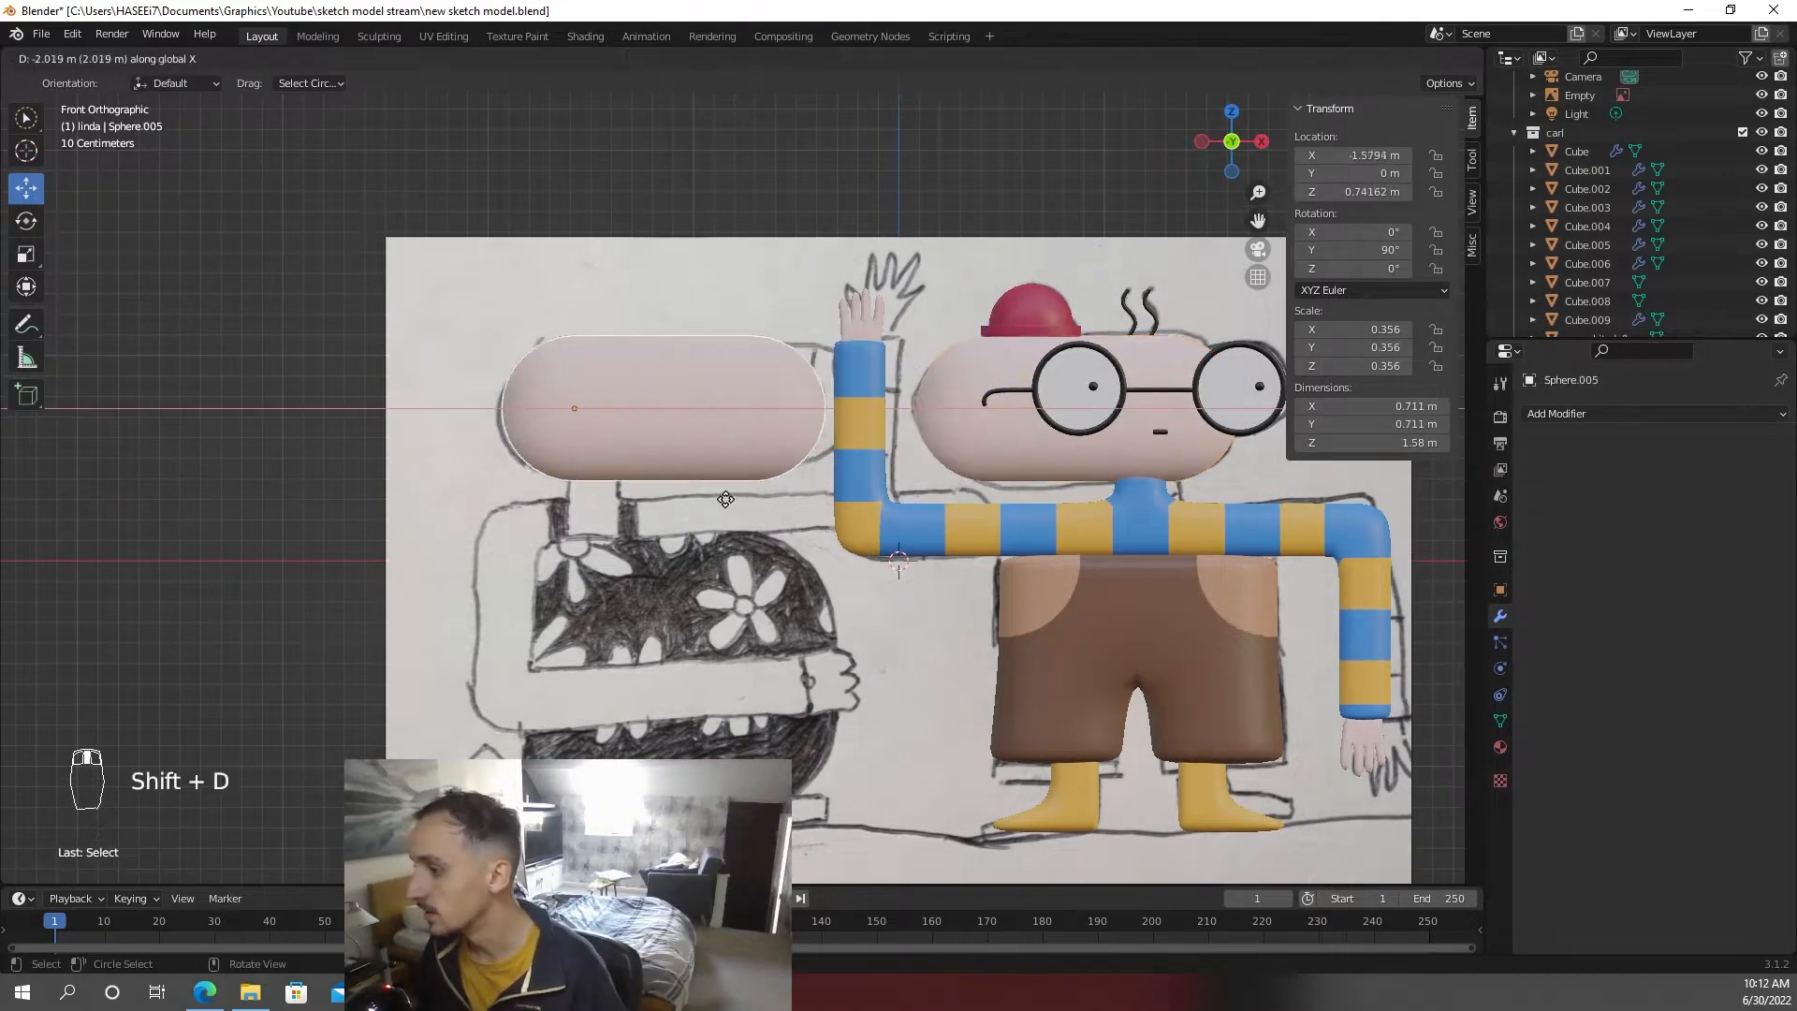
{"action": "left_click", "coordinate": [721, 481]}
{"action": "scroll", "coordinate": [1591, 299], "scroll_direction": "down", "scroll_amount": 6}
{"action": "left_click_drag", "start_coordinate": [1591, 299], "coordinate": [1588, 320]}
- Scale the copied head to about 0.313 to match the sketched head's height and rename it head
{"action": "key", "text": "s"}
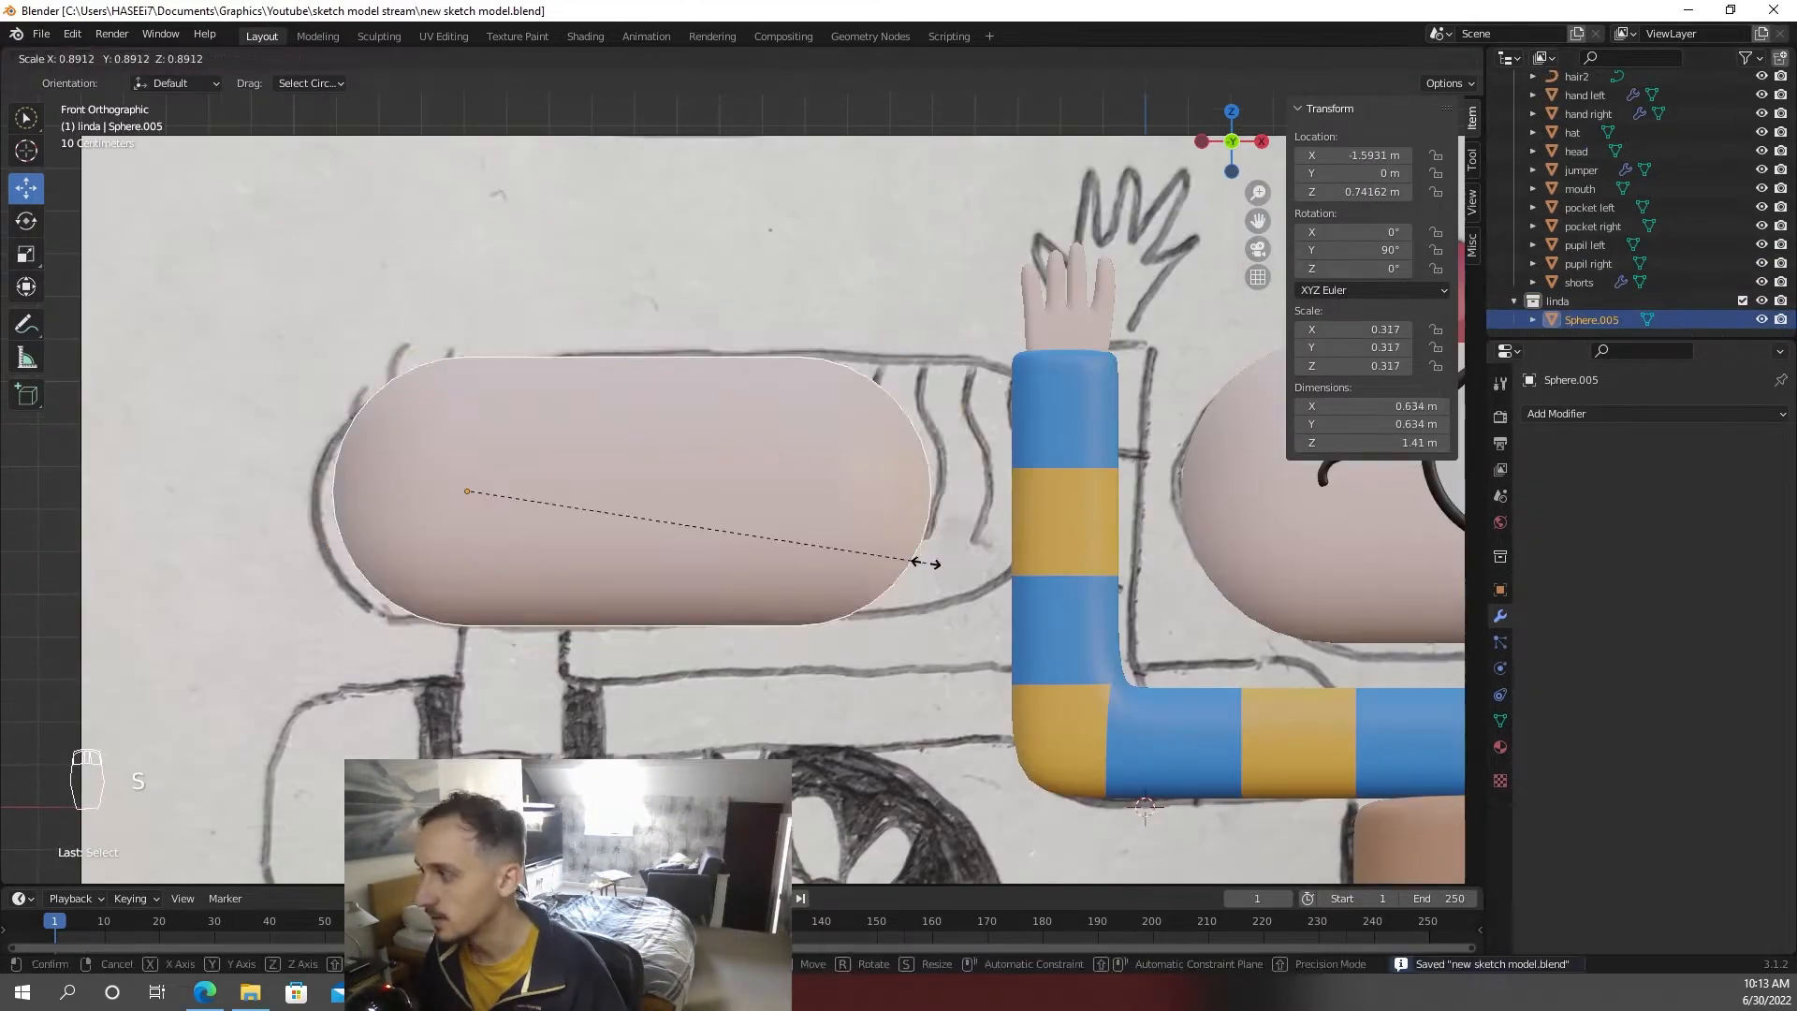
{"action": "right_click", "coordinate": [930, 562]}
{"action": "double_click", "coordinate": [1595, 322]}
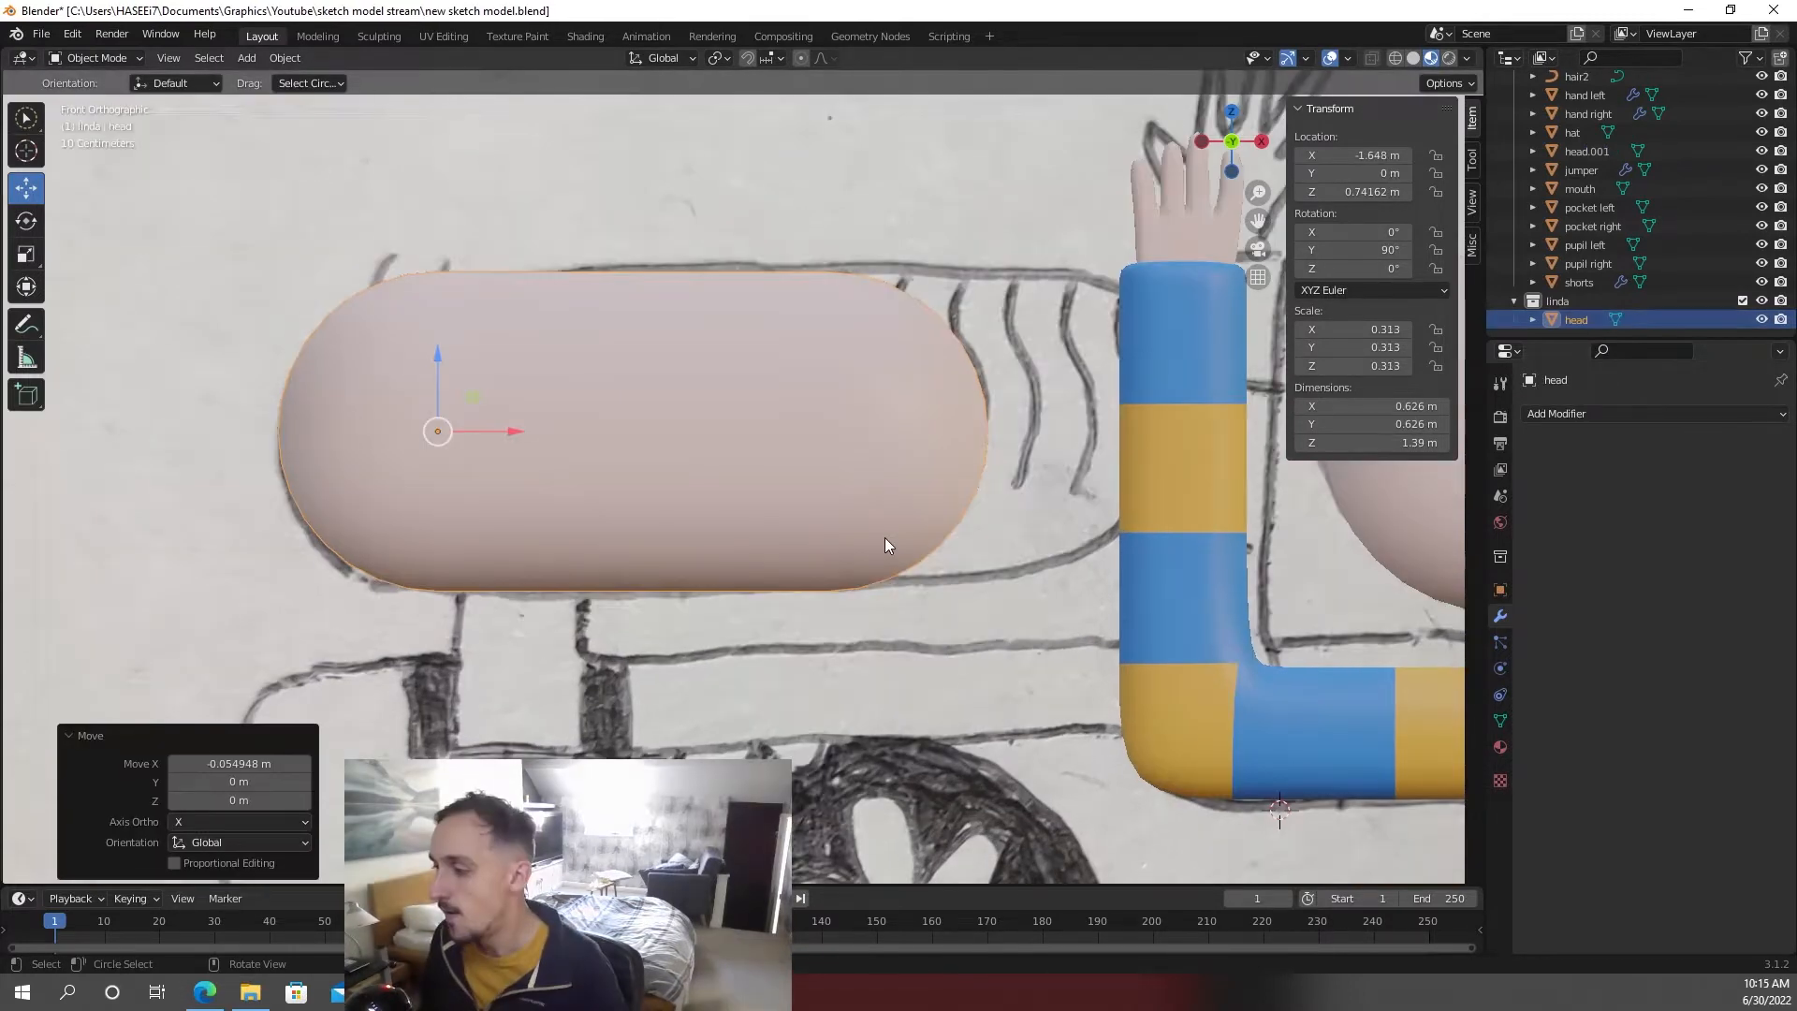
- Lengthen the copied head to about 1.61 m by moving its right end cap along X to the sketch outline
{"action": "key", "text": "Tab"}
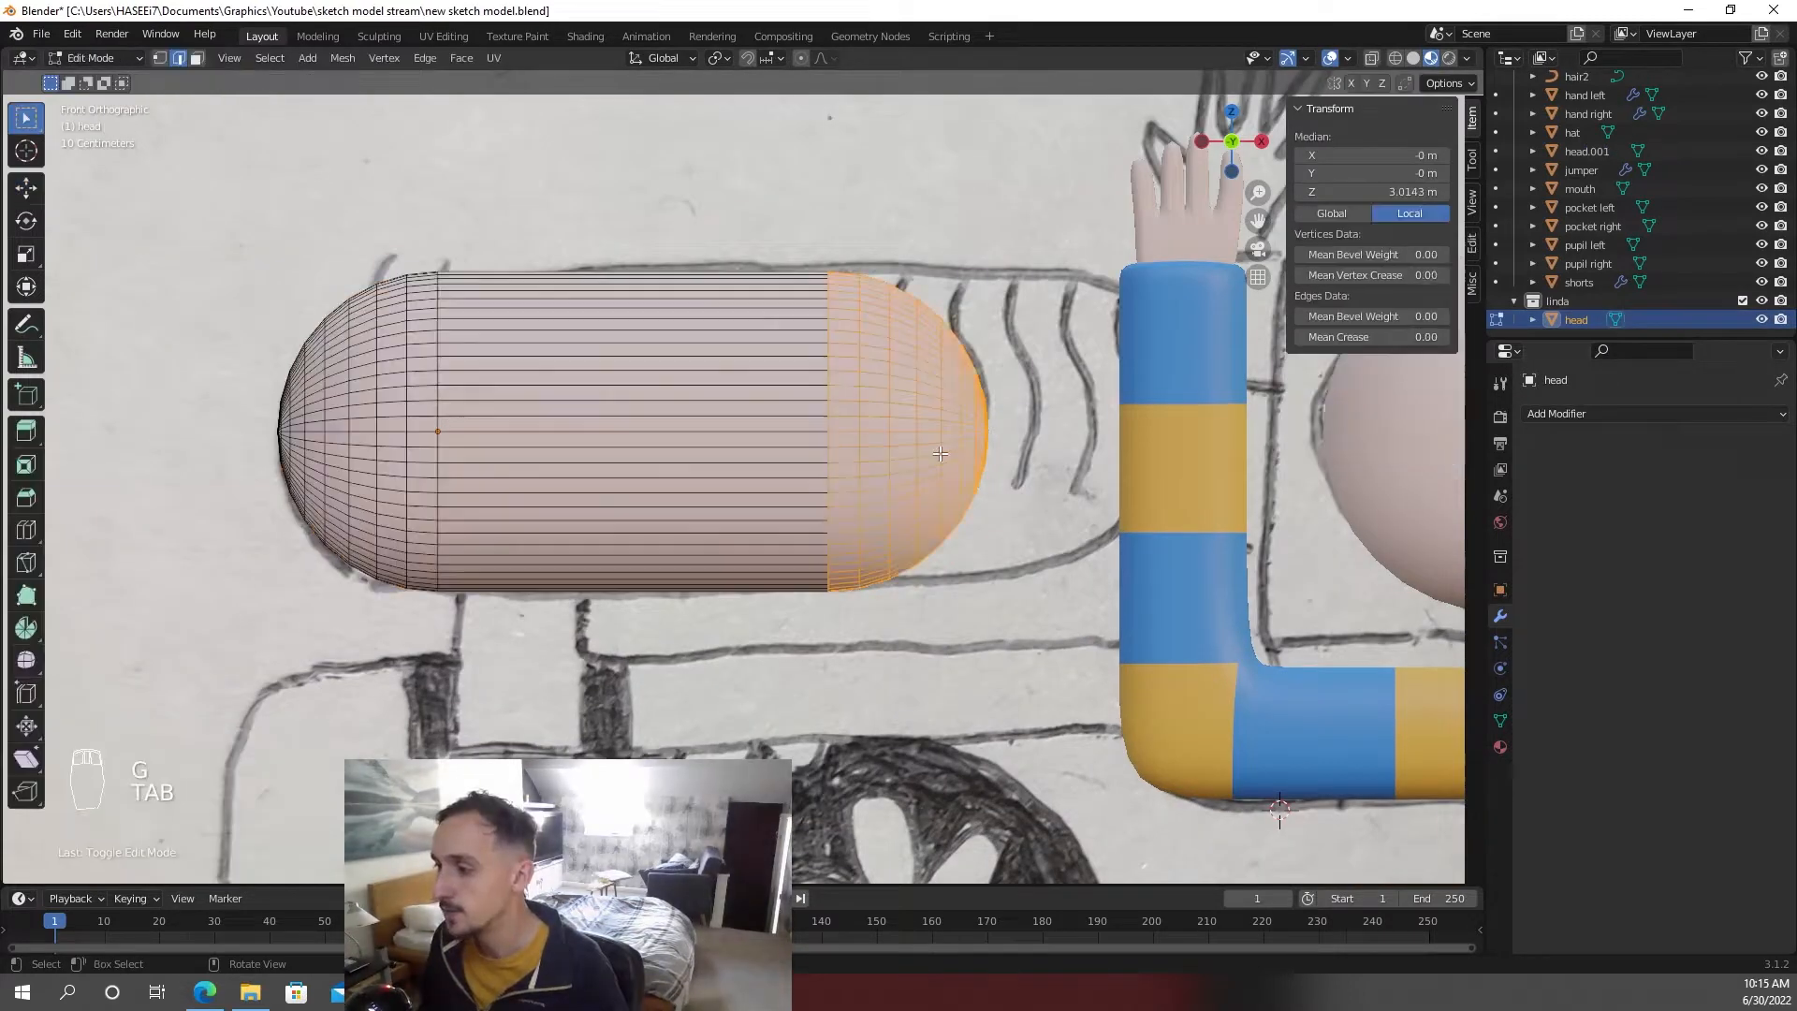
{"action": "key", "text": "g"}
{"action": "key", "text": "x"}
- Add a cube to the linda collection and scale it down to about 0.31 m per side
{"action": "key", "text": "shift+a"}
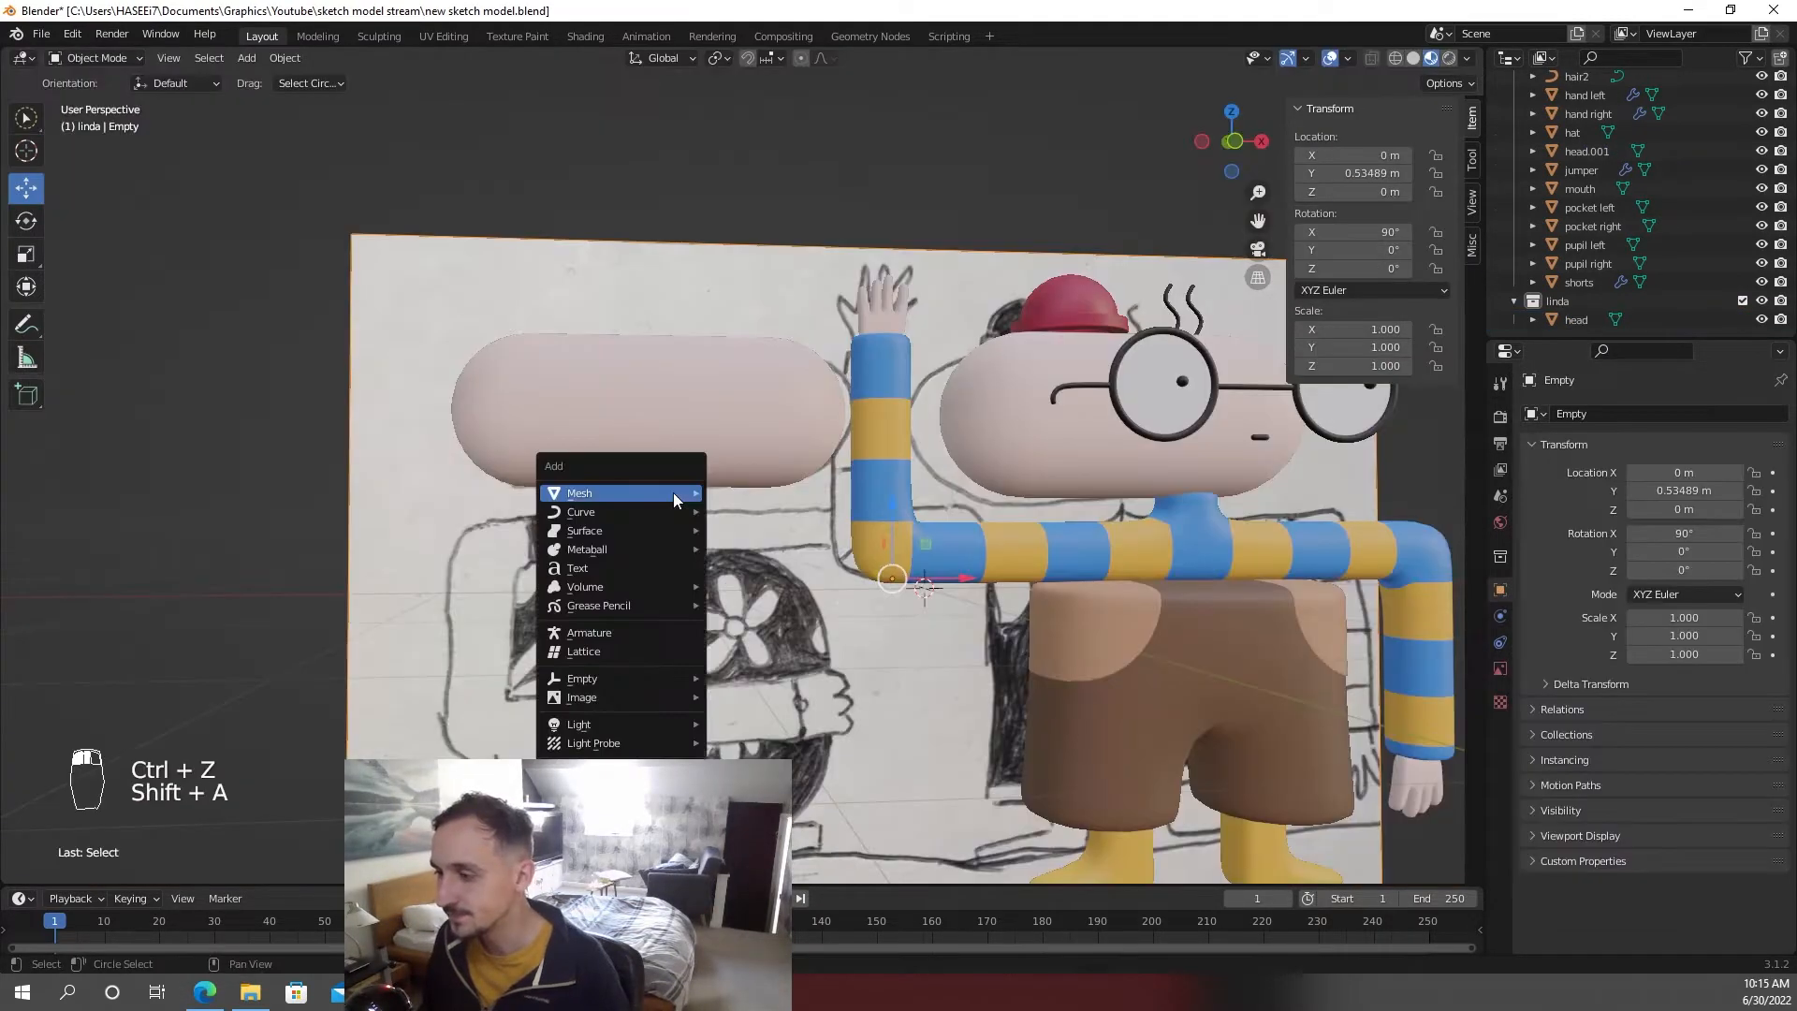
{"action": "mouse_move", "coordinate": [672, 492]}
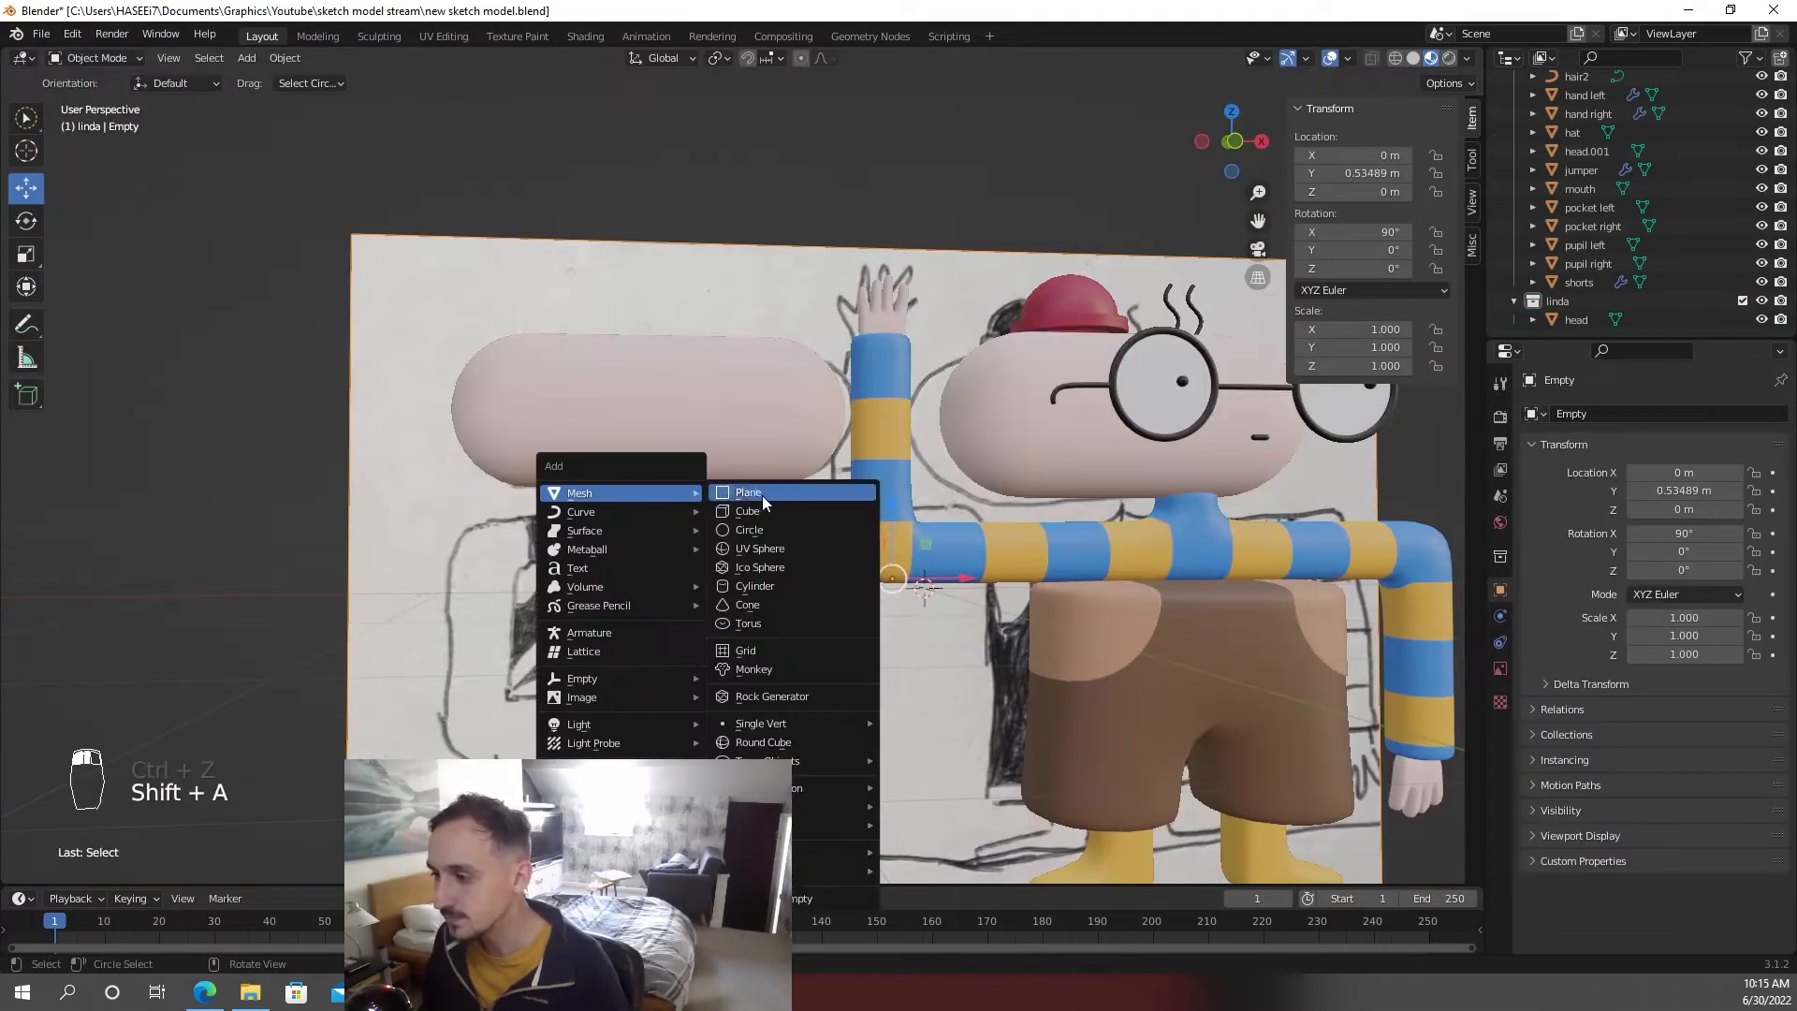
{"action": "left_click", "coordinate": [761, 509]}
{"action": "key", "text": "s"}
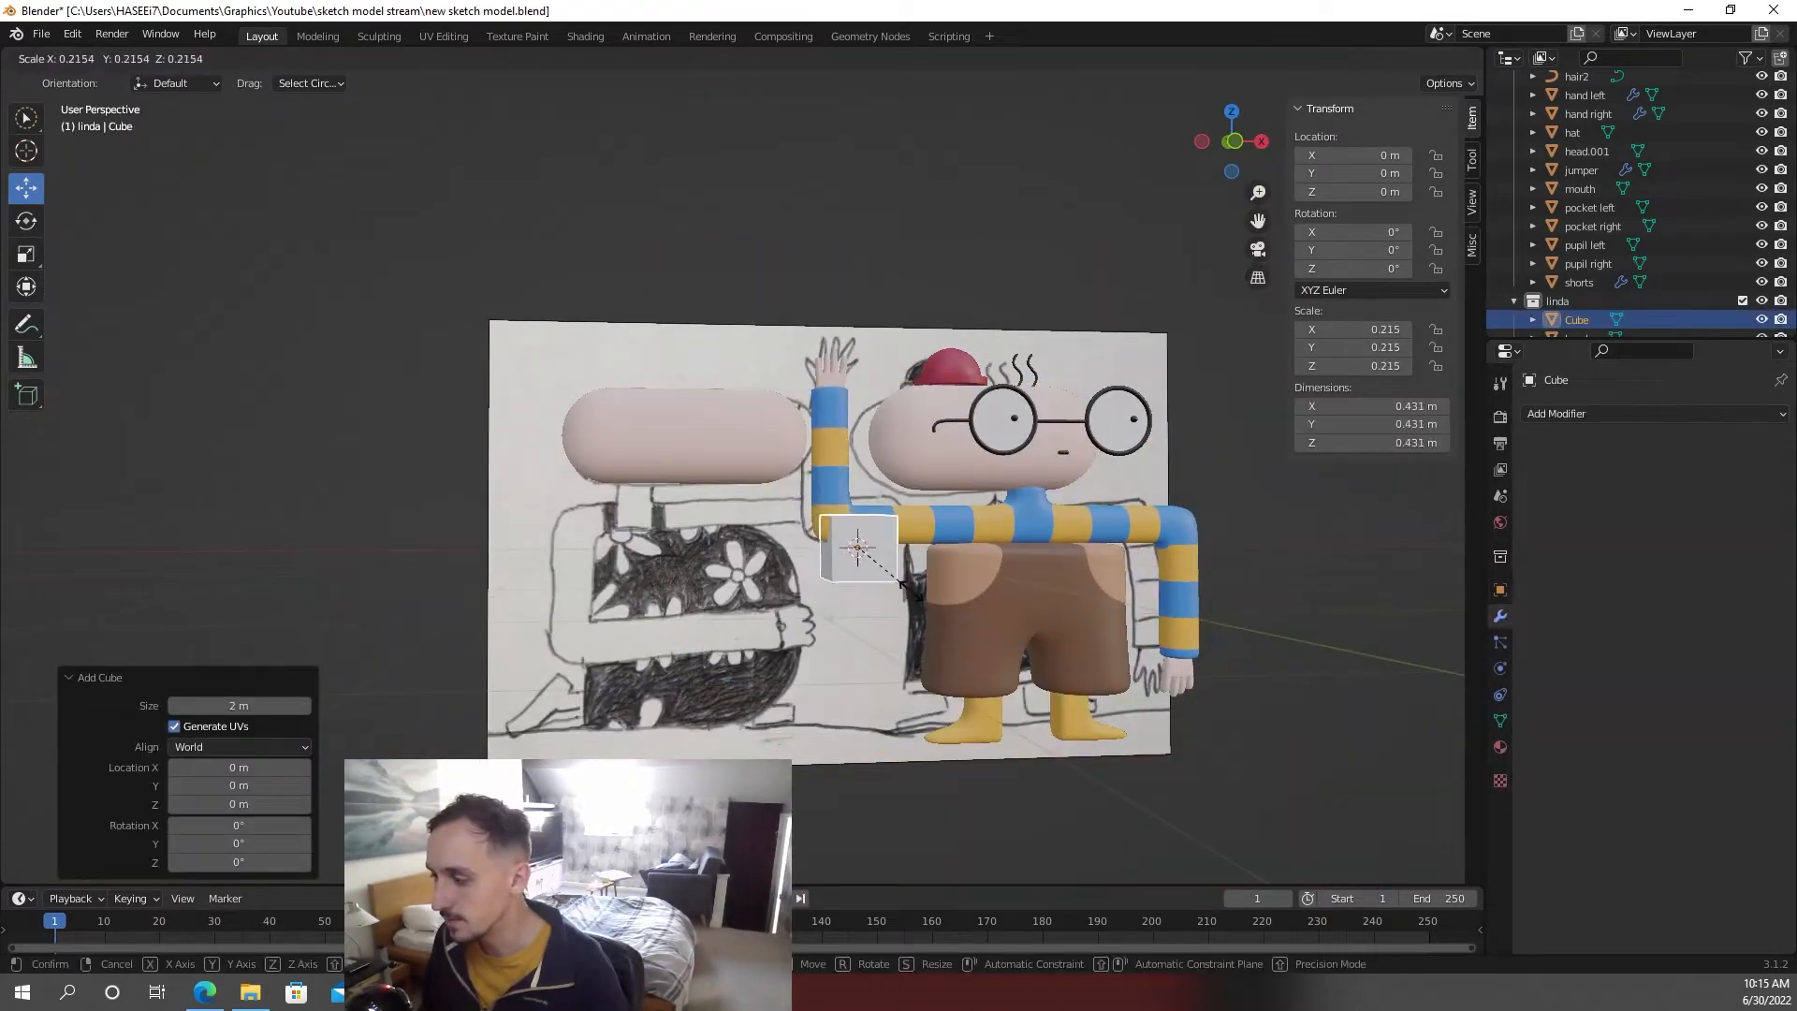
{"action": "left_click", "coordinate": [896, 576]}
{"action": "scroll", "coordinate": [897, 575], "scroll_direction": "up", "scroll_amount": 3}
- Raise the cube about 0.2 m along Z and move it along X to below the copied head
{"action": "key", "text": "g"}
{"action": "key", "text": "z"}
{"action": "left_click", "coordinate": [938, 578]}
{"action": "key", "text": "g"}
{"action": "key", "text": "x"}
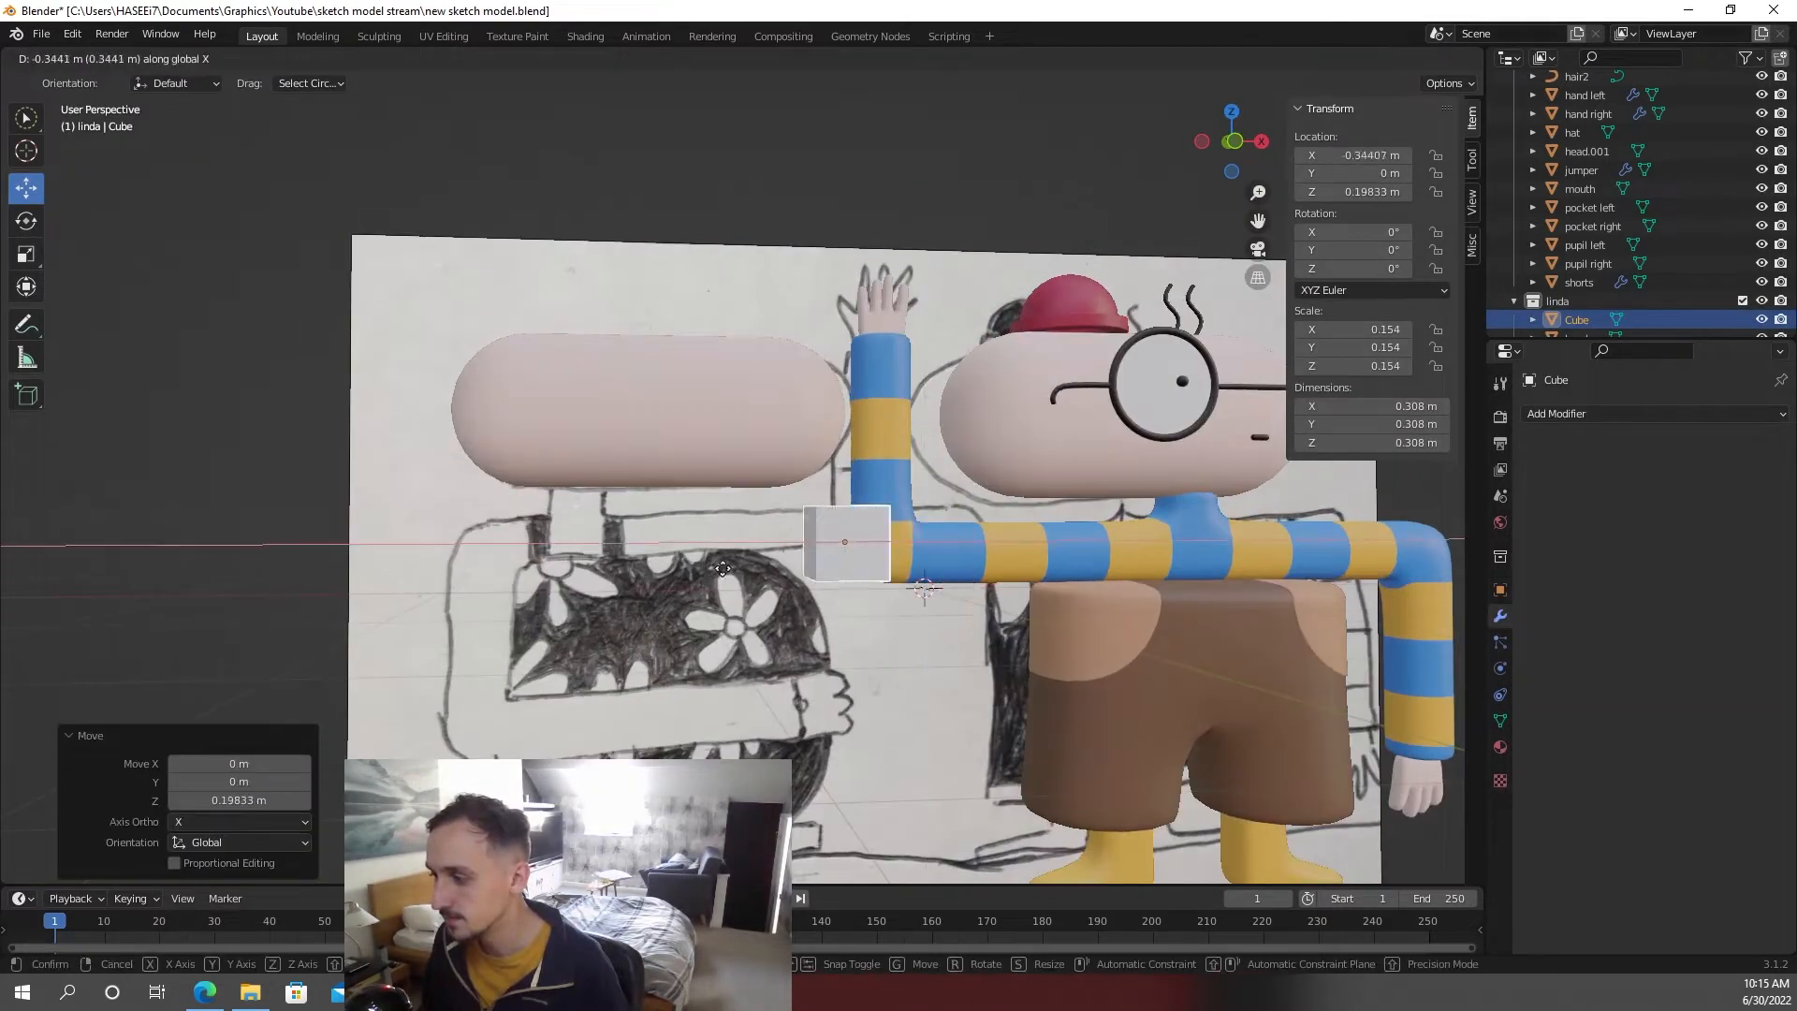
{"action": "left_click", "coordinate": [599, 574]}
- Align the cube with the sketched shoulder line in front view and scale it to the thickness of the arm
{"action": "key", "text": "KP_1"}
{"action": "middle_click_drag", "start_coordinate": [673, 584], "coordinate": [900, 538], "text": "shift"}
{"action": "key", "text": "g"}
{"action": "key", "text": "z"}
{"action": "left_click", "coordinate": [896, 569]}
{"action": "key", "text": "s"}
{"action": "key", "text": "x"}
{"action": "right_click", "coordinate": [891, 571]}
{"action": "key", "text": "g"}
{"action": "key", "text": "x"}
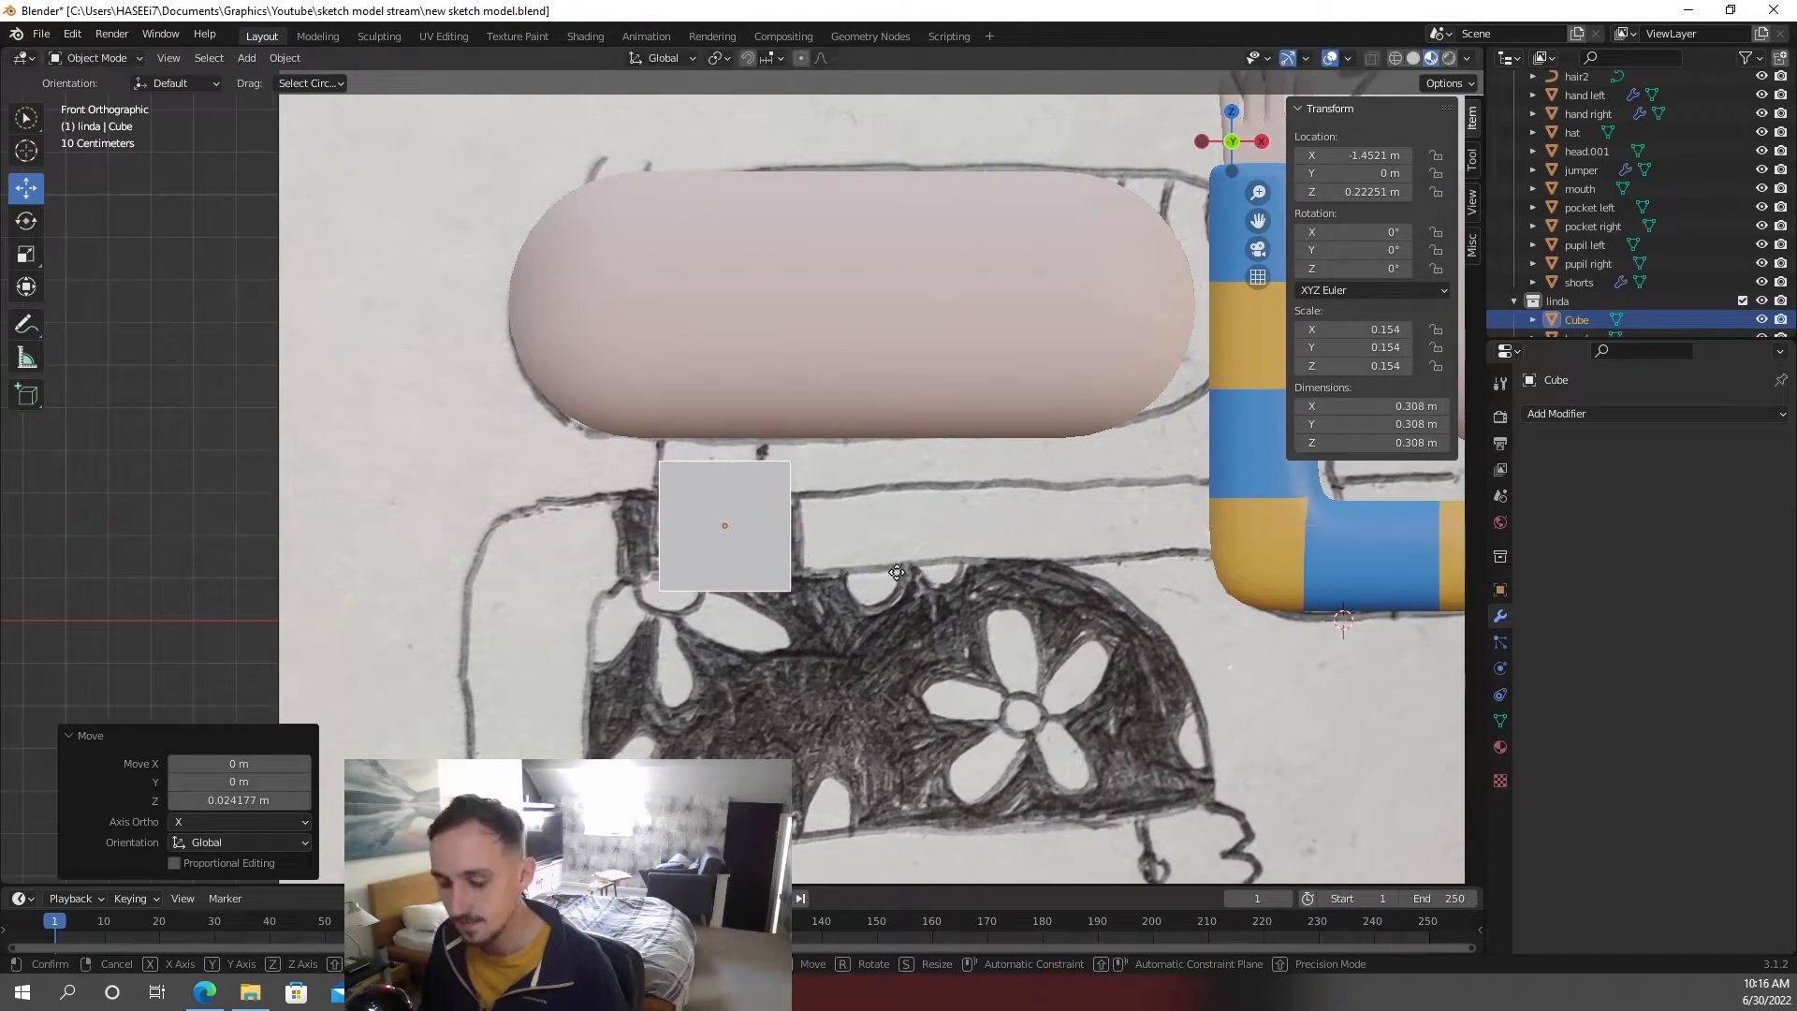
{"action": "left_click", "coordinate": [880, 574]}
{"action": "key", "text": "s"}
{"action": "left_click", "coordinate": [863, 596]}
- Move the cube's left face about 0.43 m along negative X to the outer edge of the sketched shoulder
{"action": "key", "text": "Tab"}
{"action": "middle_click_drag", "start_coordinate": [863, 596], "coordinate": [931, 603]}
{"action": "left_click", "coordinate": [574, 497]}
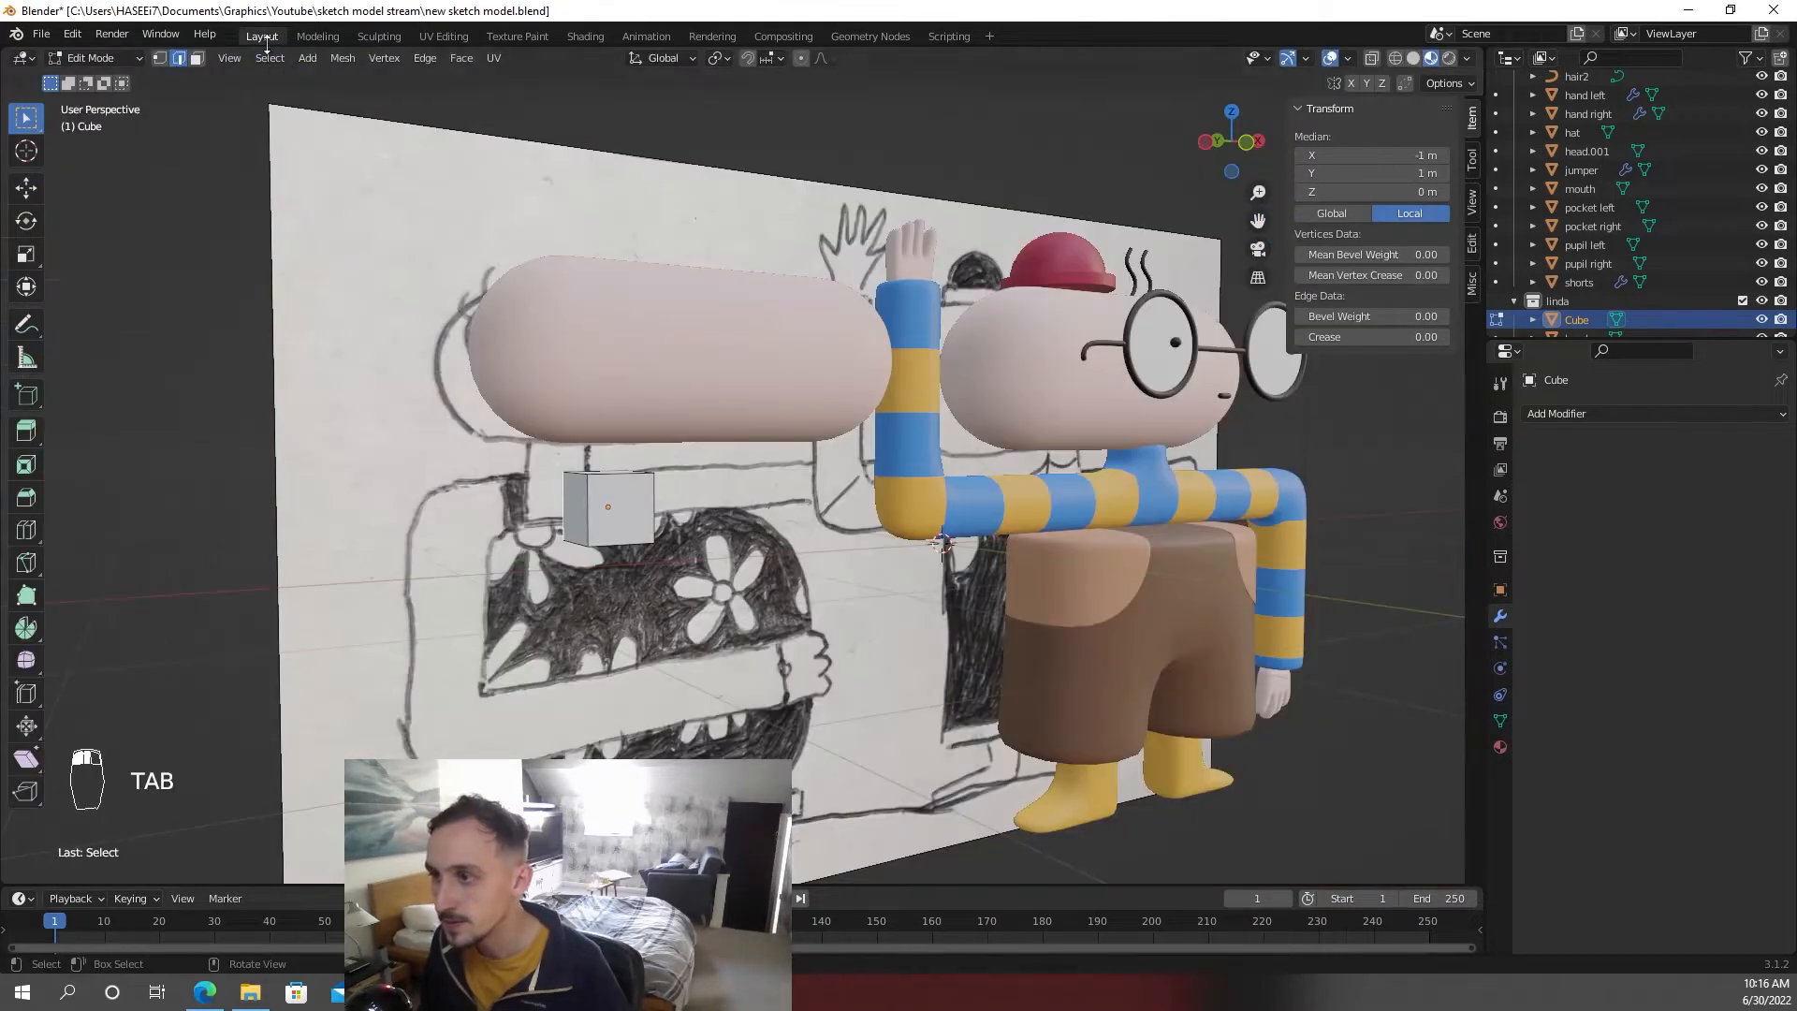
{"action": "left_click", "coordinate": [197, 58]}
{"action": "left_click", "coordinate": [582, 513]}
{"action": "key", "text": "g"}
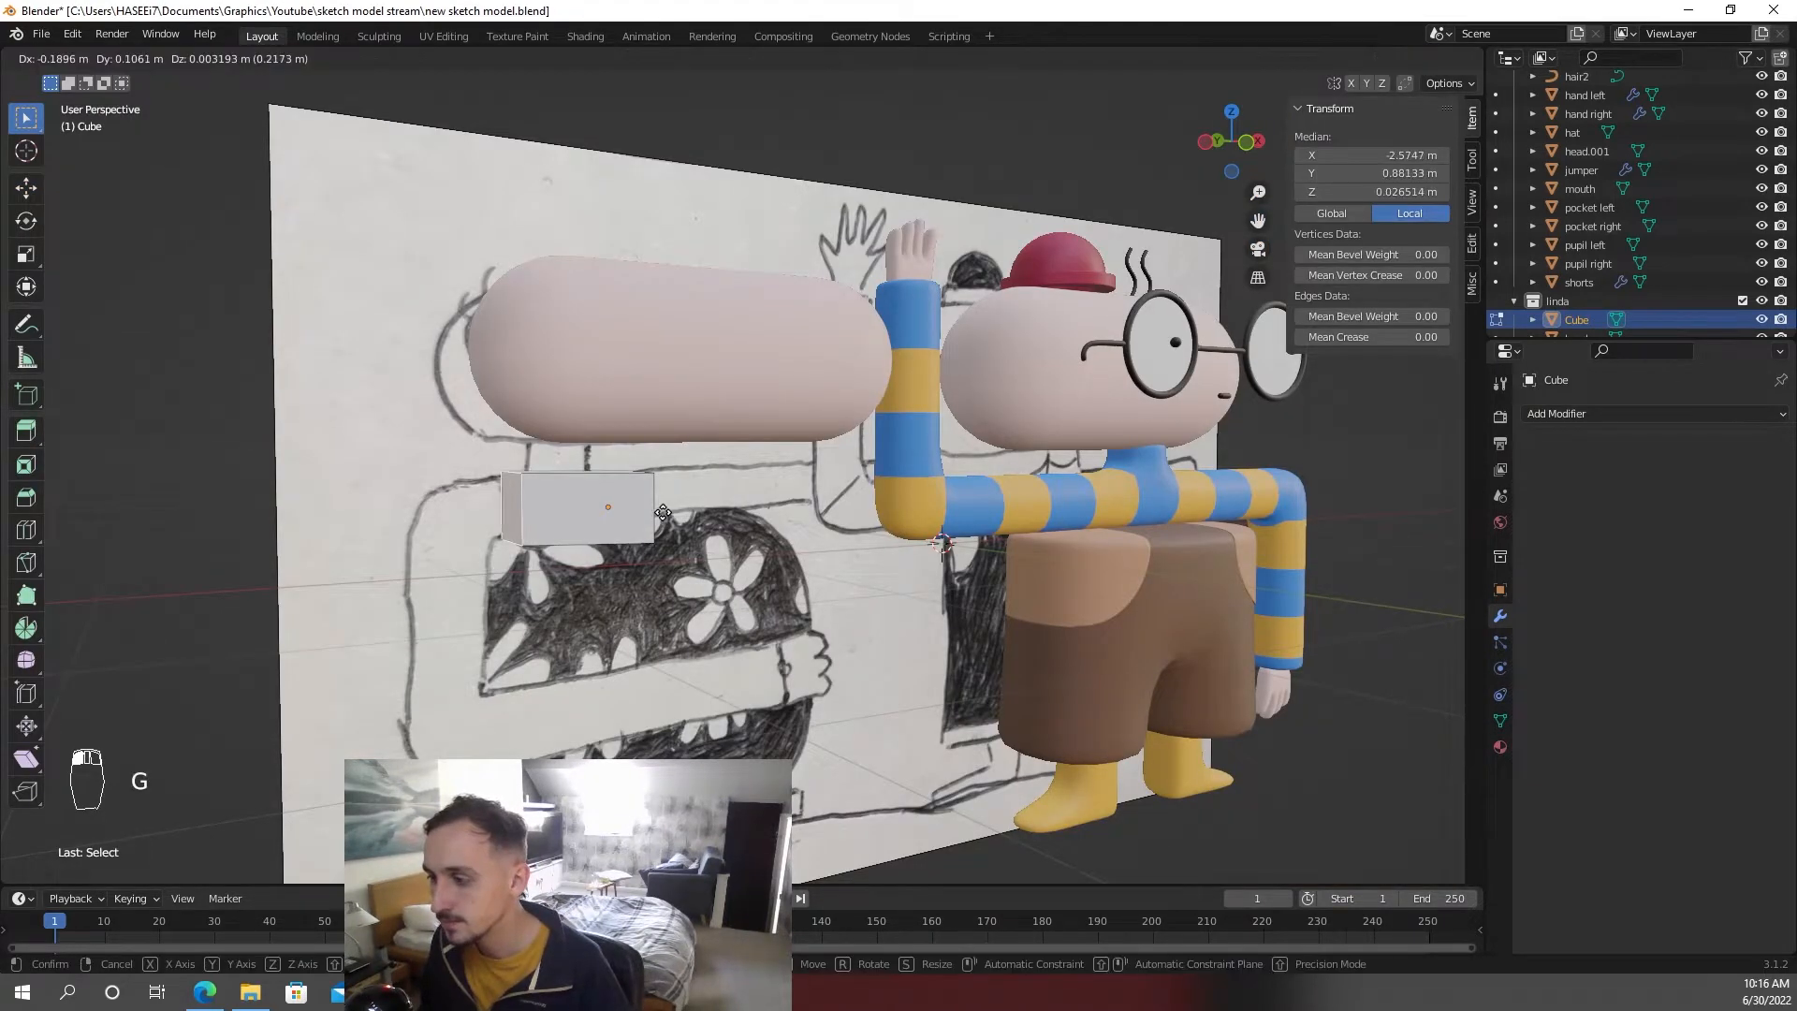
{"action": "key", "text": "x"}
{"action": "left_click", "coordinate": [604, 515]}
- Extend the block's right face along X to the end of the sketched outstretched arm
{"action": "key", "text": "KP_1"}
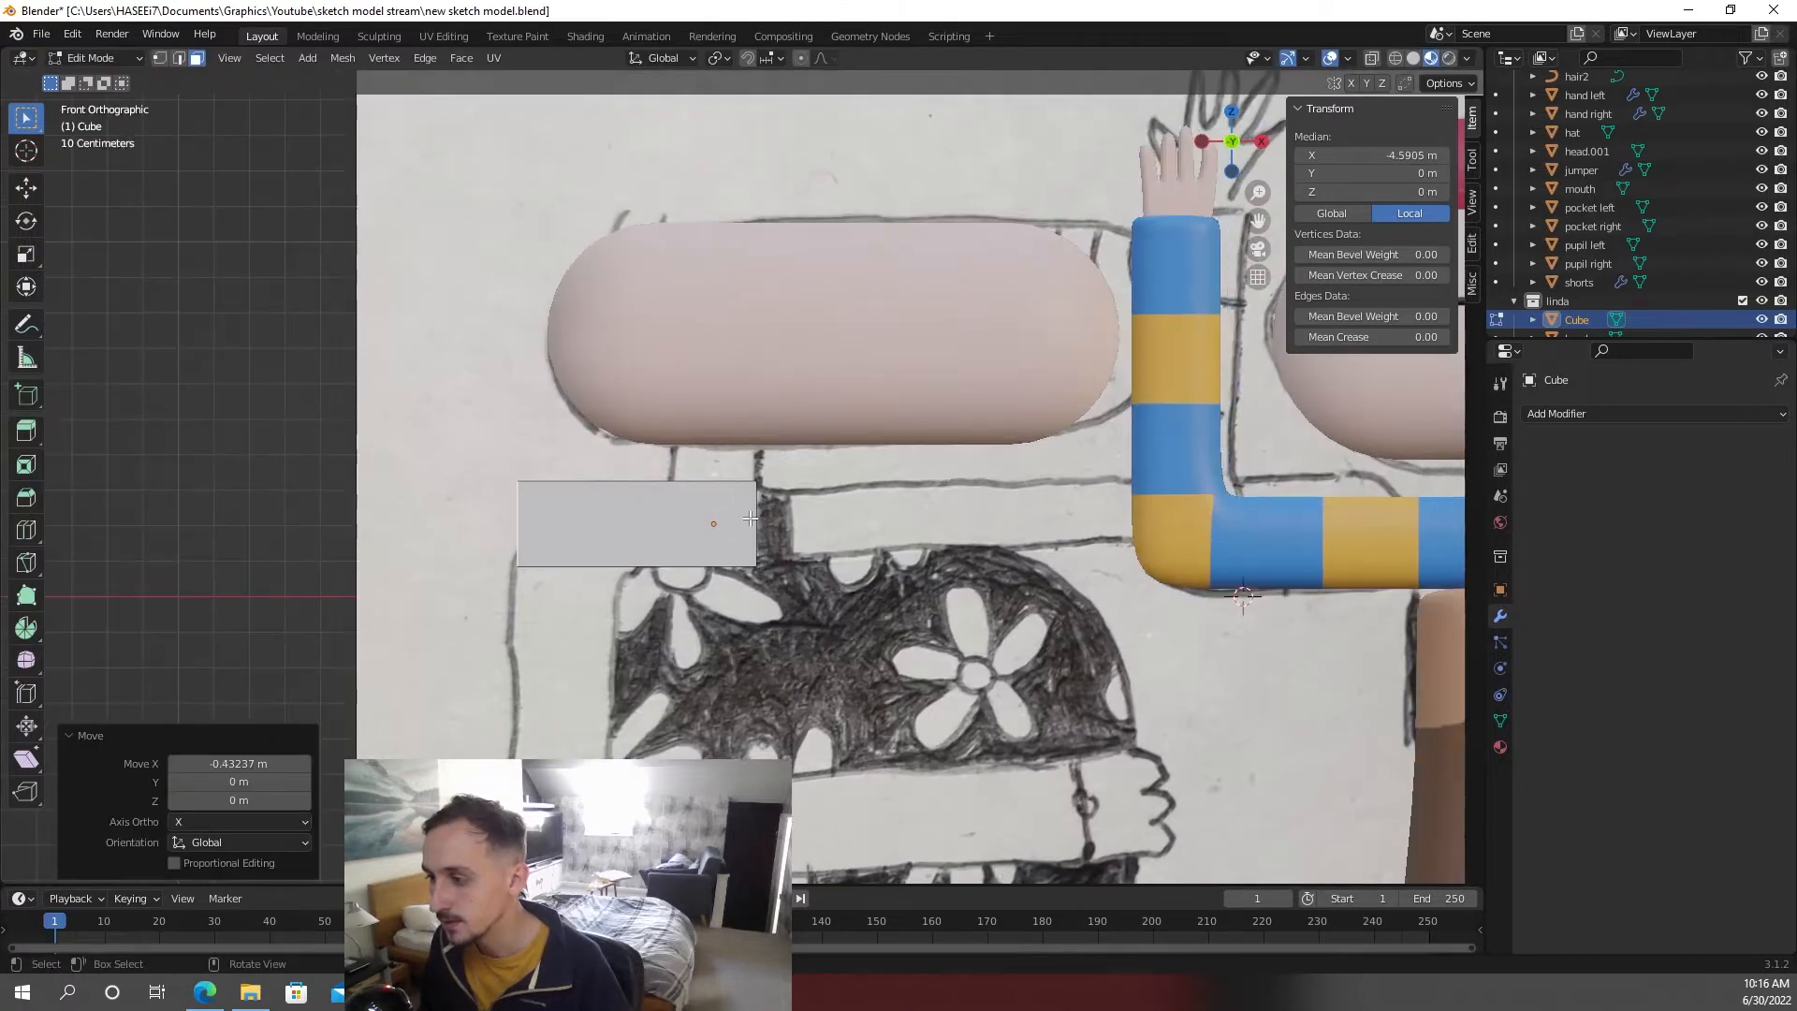
{"action": "left_click", "coordinate": [643, 543]}
{"action": "mouse_move", "coordinate": [673, 537]}
{"action": "middle_mouse_down"}
{"action": "mouse_move", "coordinate": [644, 542]}
{"action": "mouse_move", "coordinate": [737, 571]}
{"action": "mouse_move", "coordinate": [693, 564]}
{"action": "middle_mouse_up"}
{"action": "key", "text": "g"}
{"action": "key", "text": "x"}
{"action": "left_click", "coordinate": [1061, 534]}
{"action": "key", "text": "Tab"}
- Raise the reference image about 1.9 m along Z to show the sketch above the models
{"action": "scroll", "coordinate": [737, 571], "scroll_direction": "down", "scroll_amount": 6}
{"action": "left_click", "coordinate": [833, 530]}
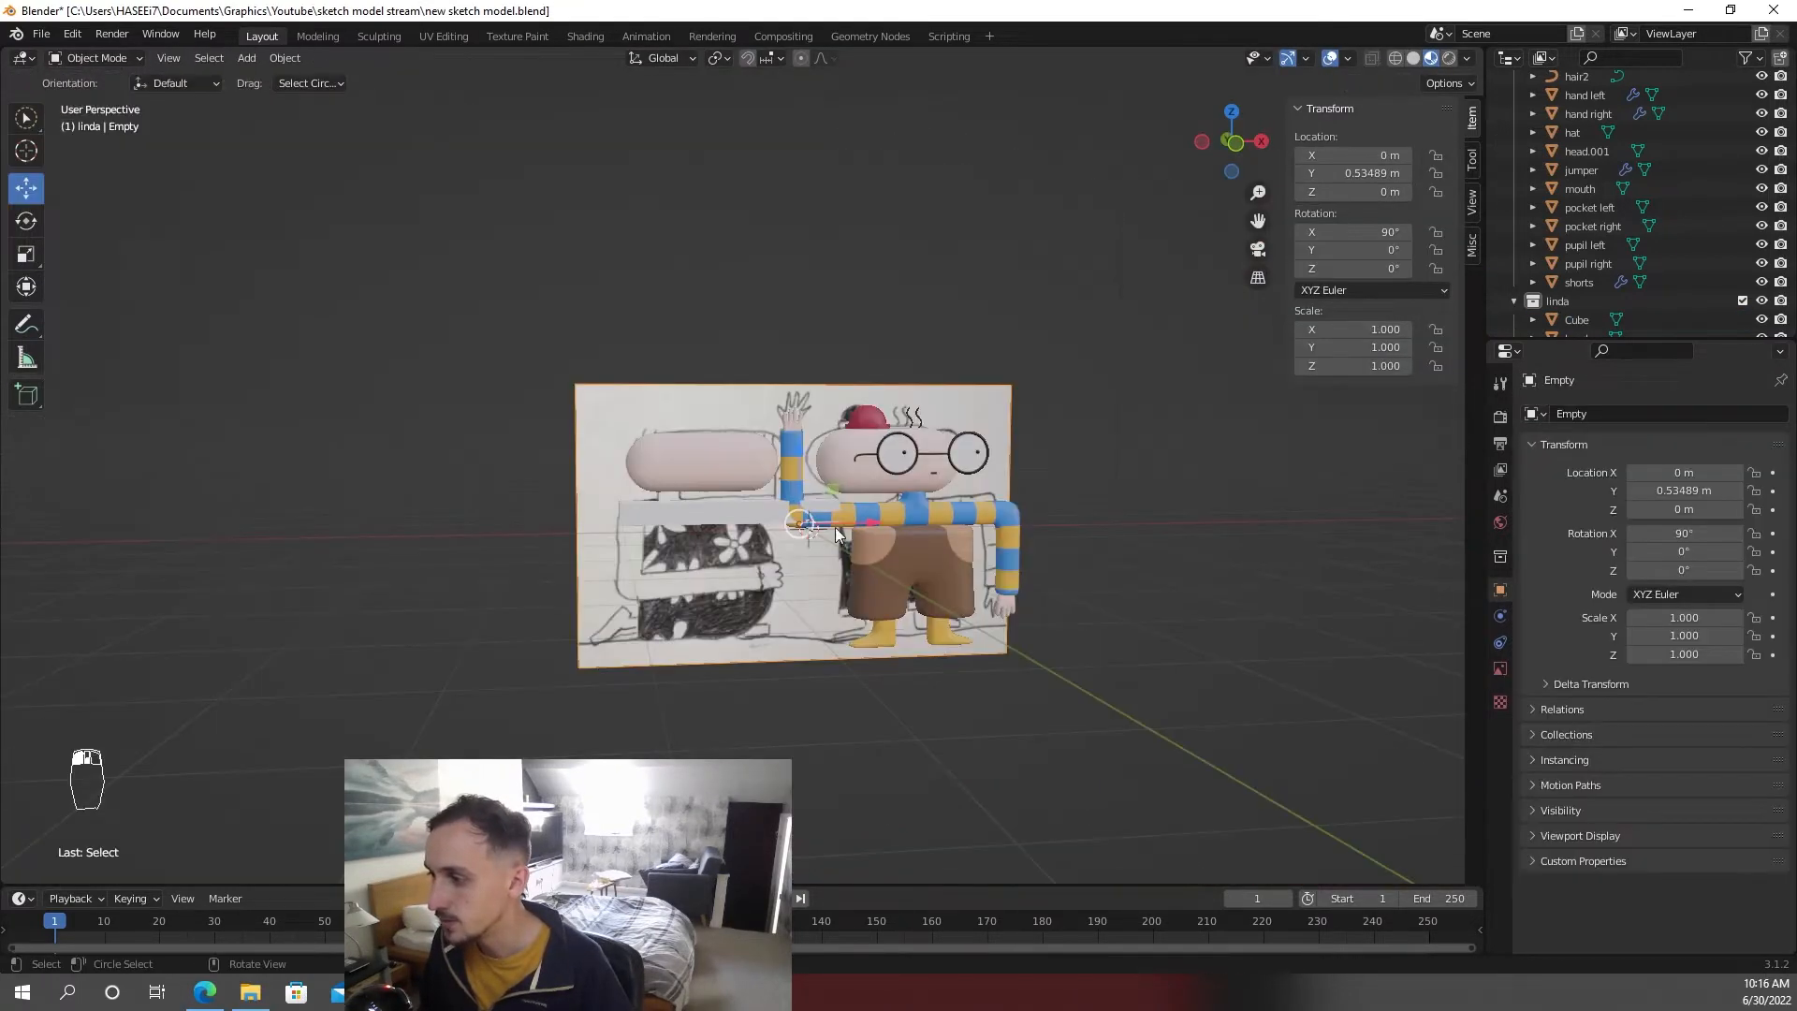
{"action": "key", "text": "x"}
{"action": "key", "text": "g"}
{"action": "key", "text": "z"}
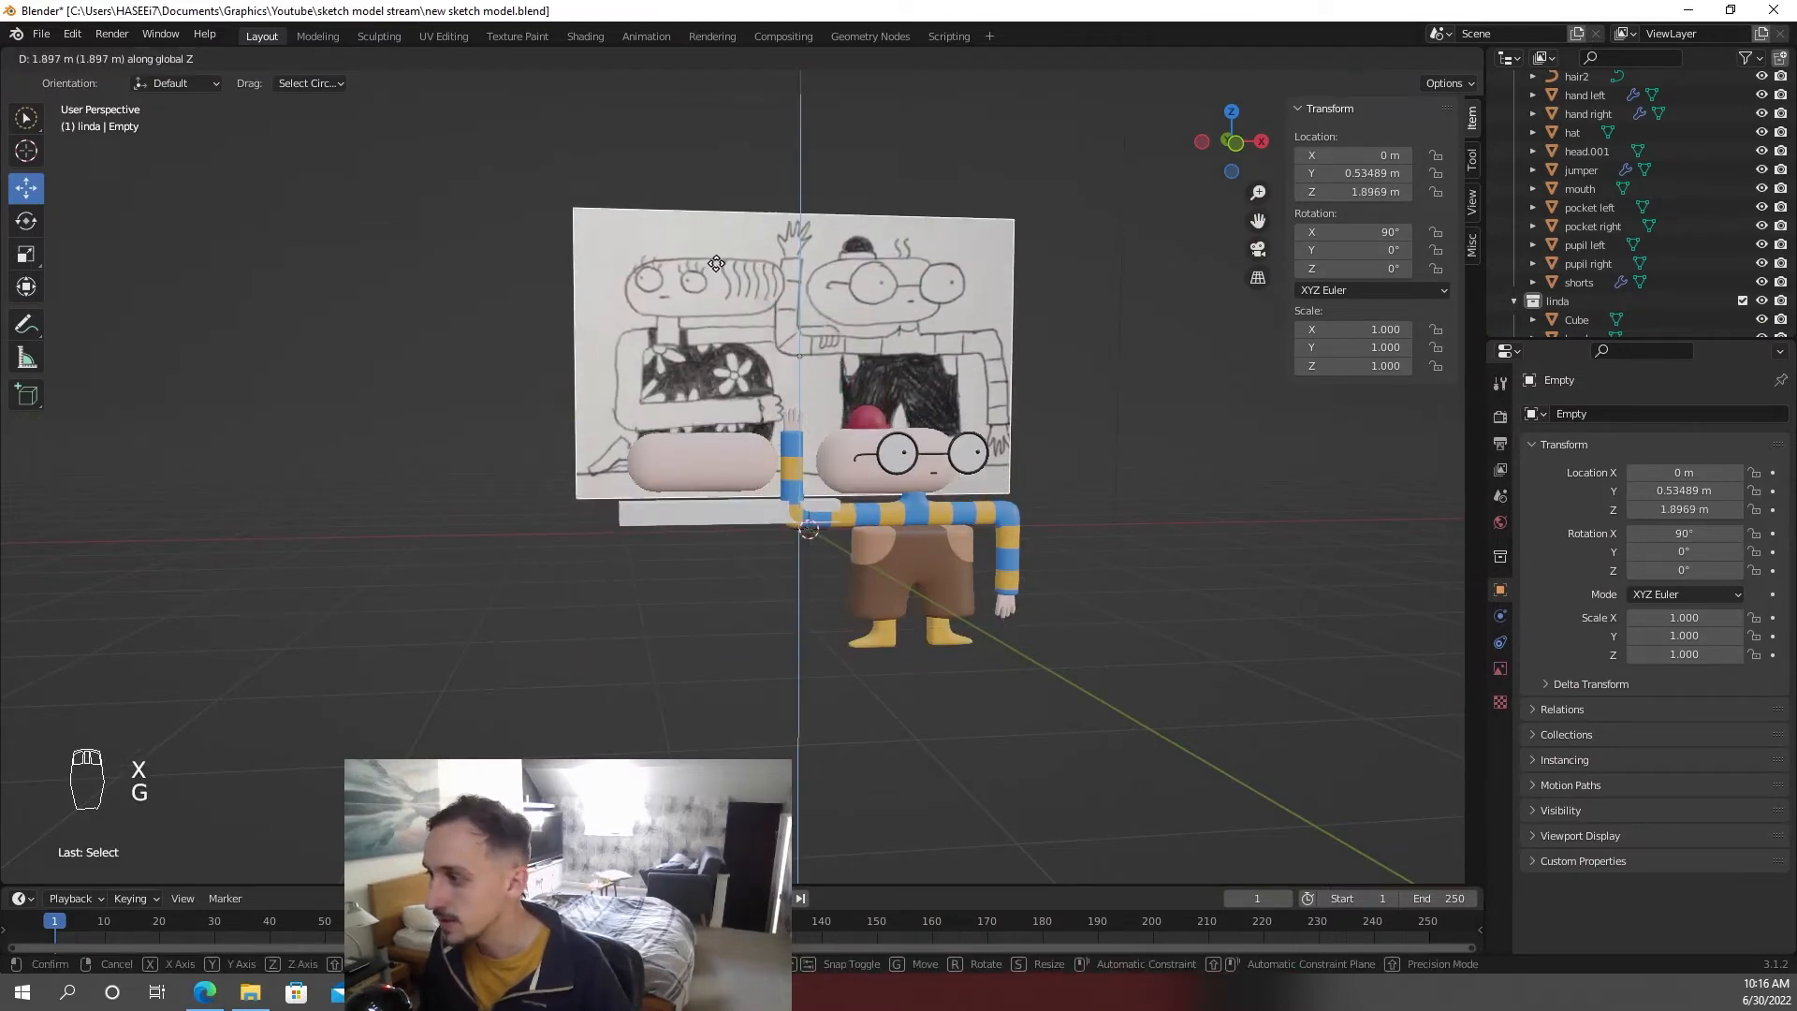
{"action": "left_click", "coordinate": [718, 266]}
{"action": "scroll", "coordinate": [827, 249], "scroll_direction": "up", "scroll_amount": 3}
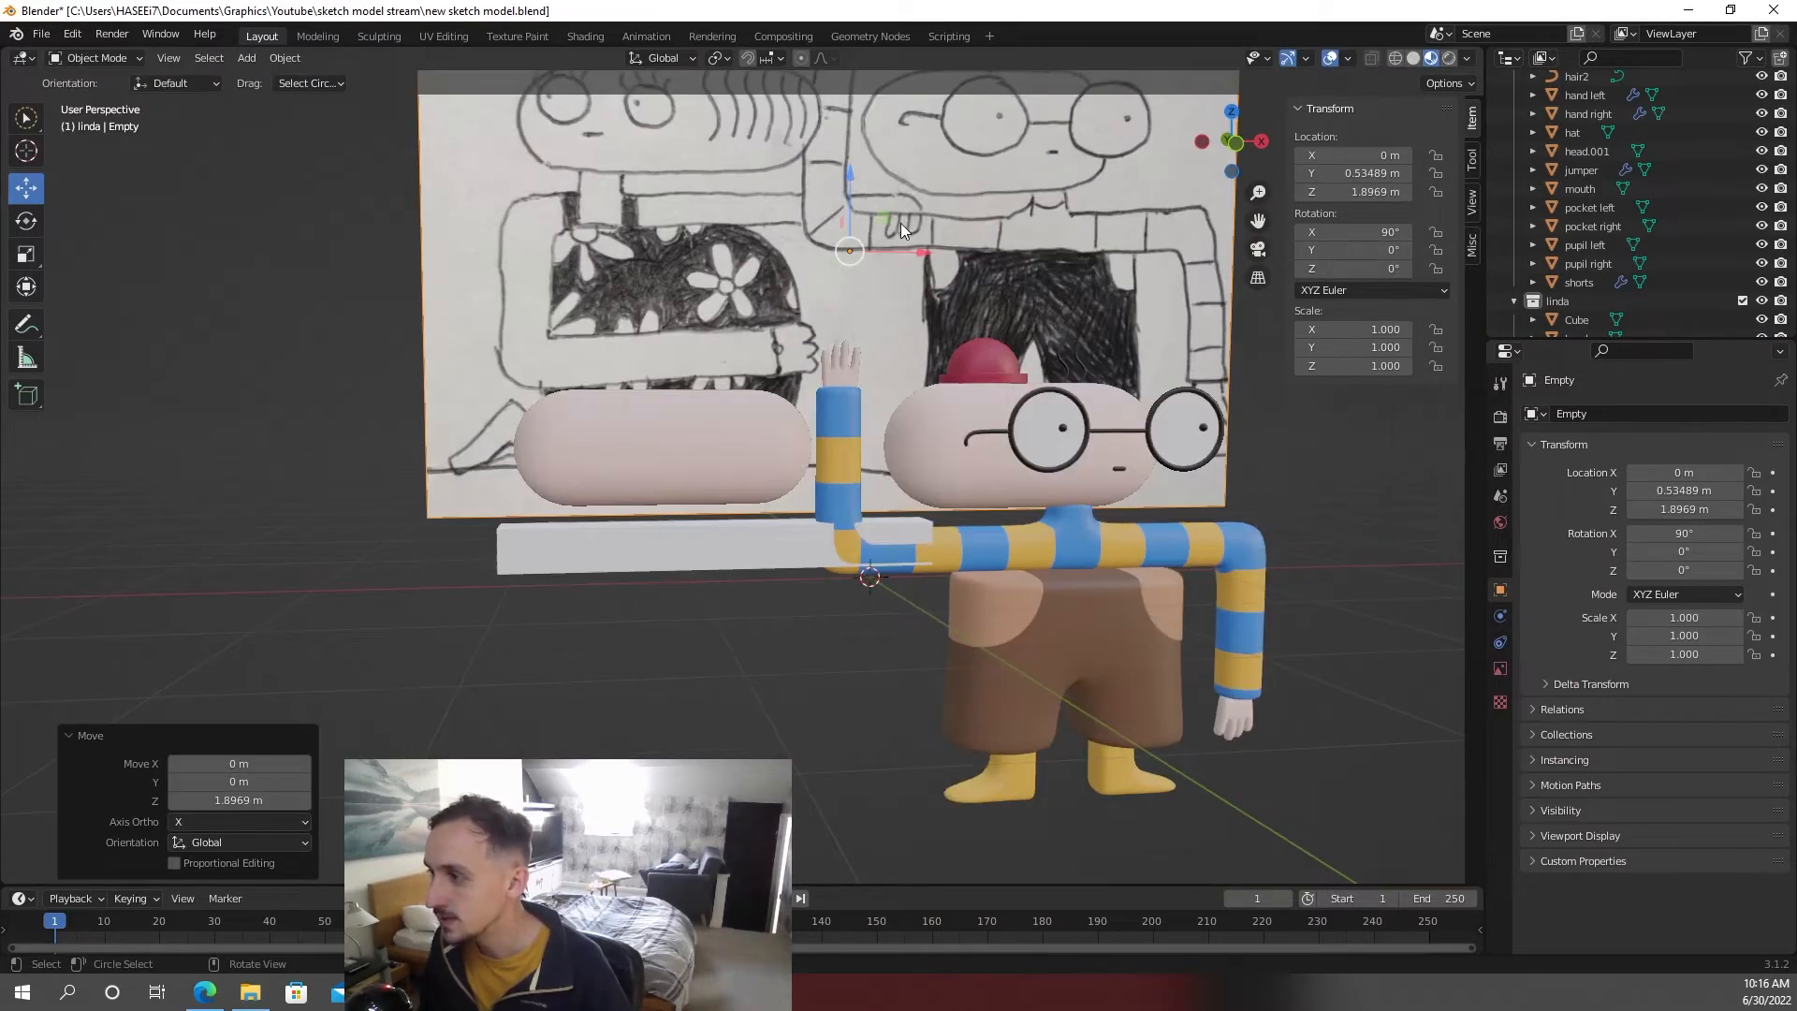
{"action": "middle_click_drag", "start_coordinate": [900, 223], "coordinate": [653, 292], "text": "shift"}
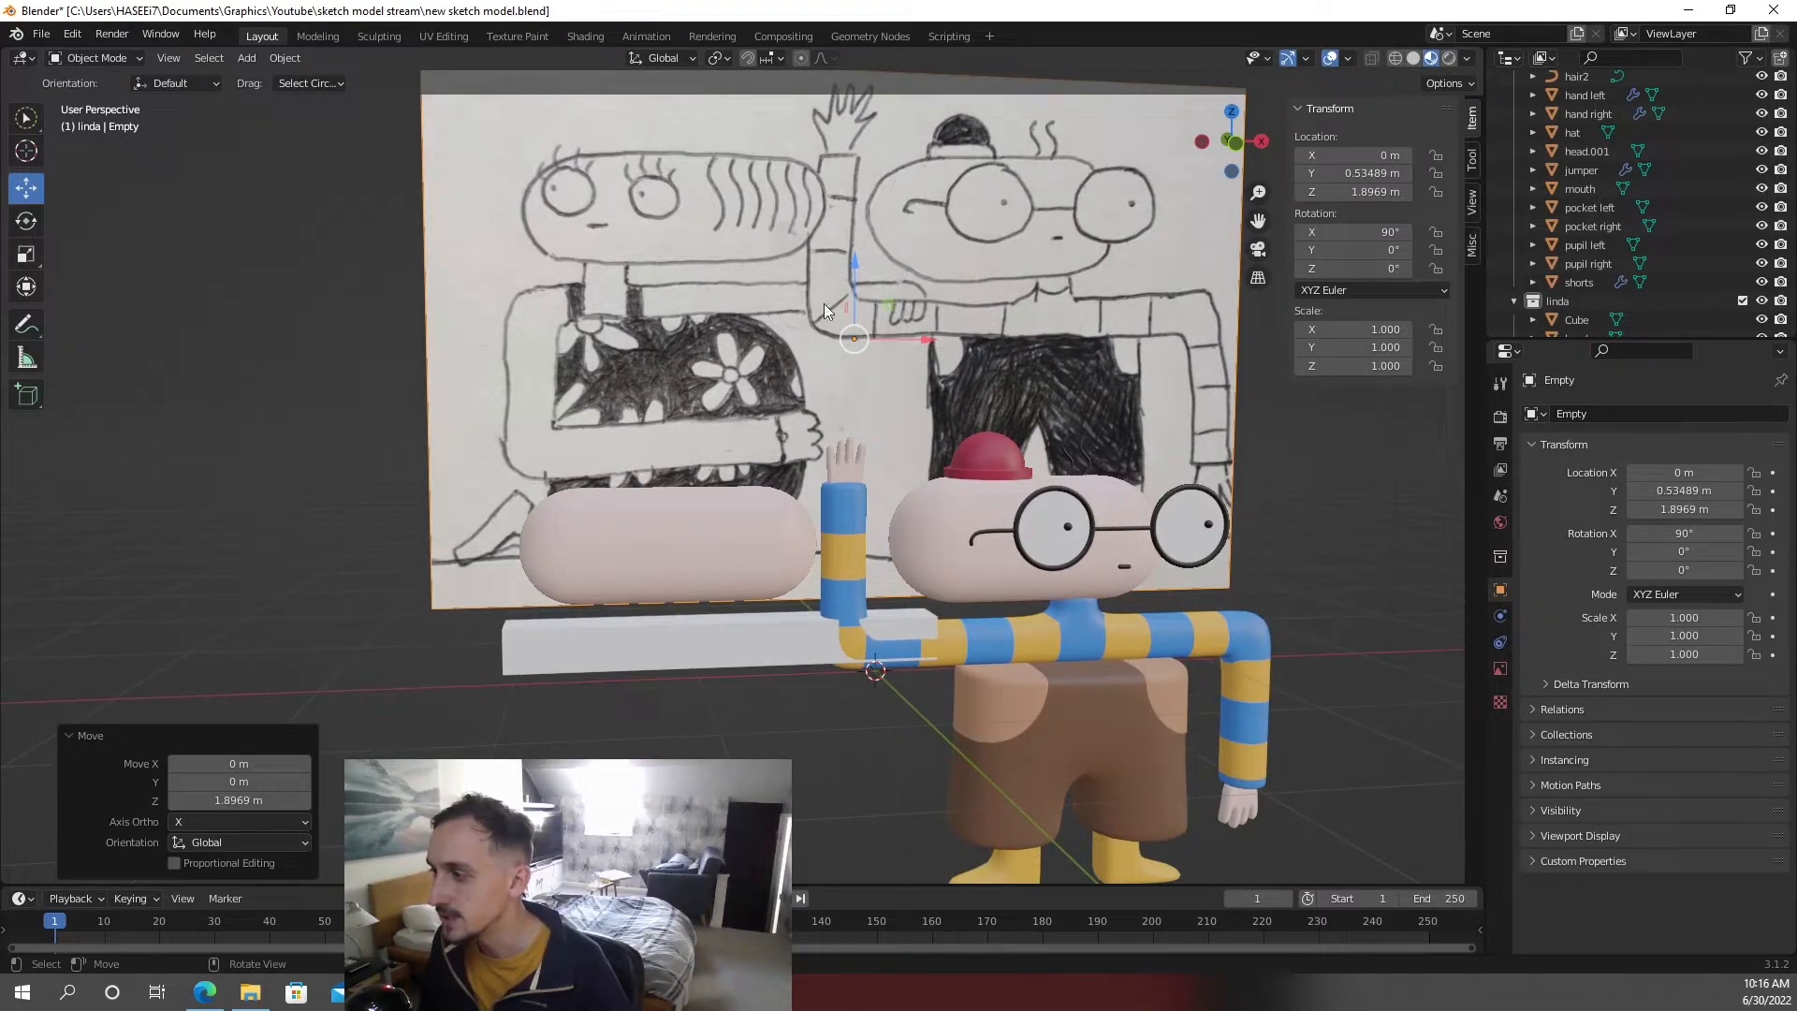
- Shift the copied head and the shoulder block together along the Y axis
{"action": "middle_click_drag", "start_coordinate": [883, 496], "coordinate": [949, 522]}
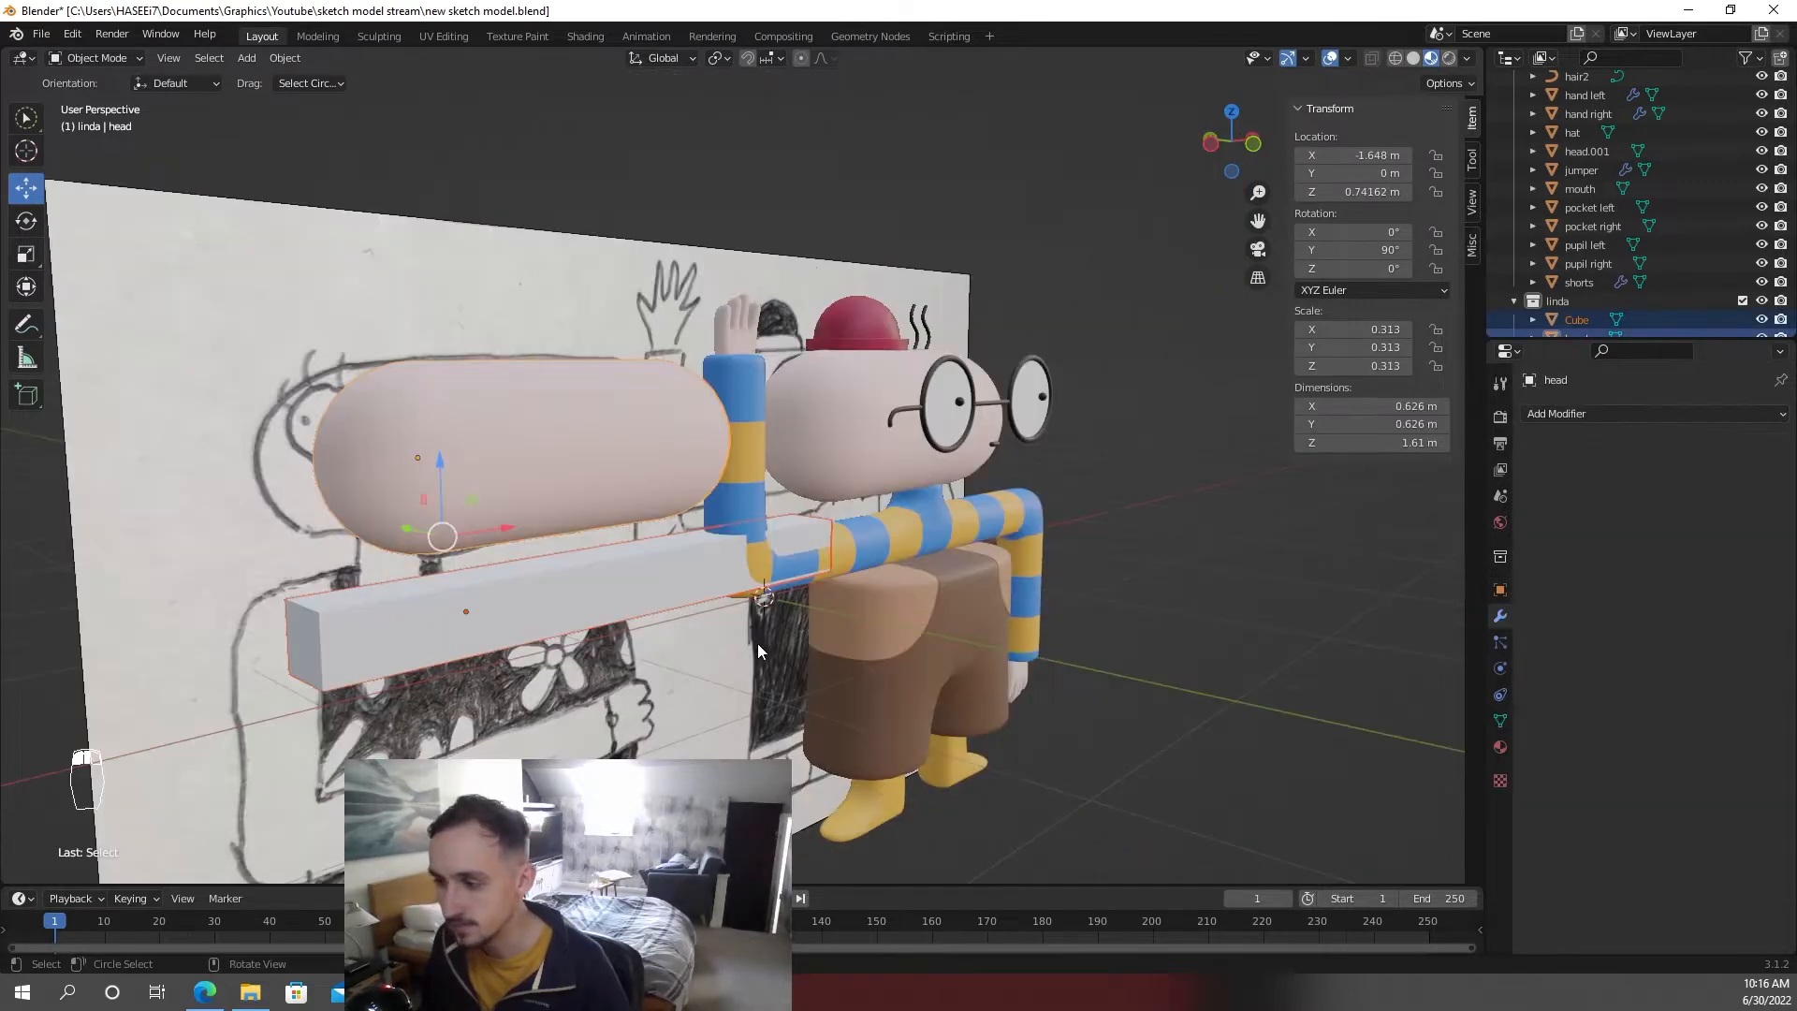
{"action": "key", "text": "g"}
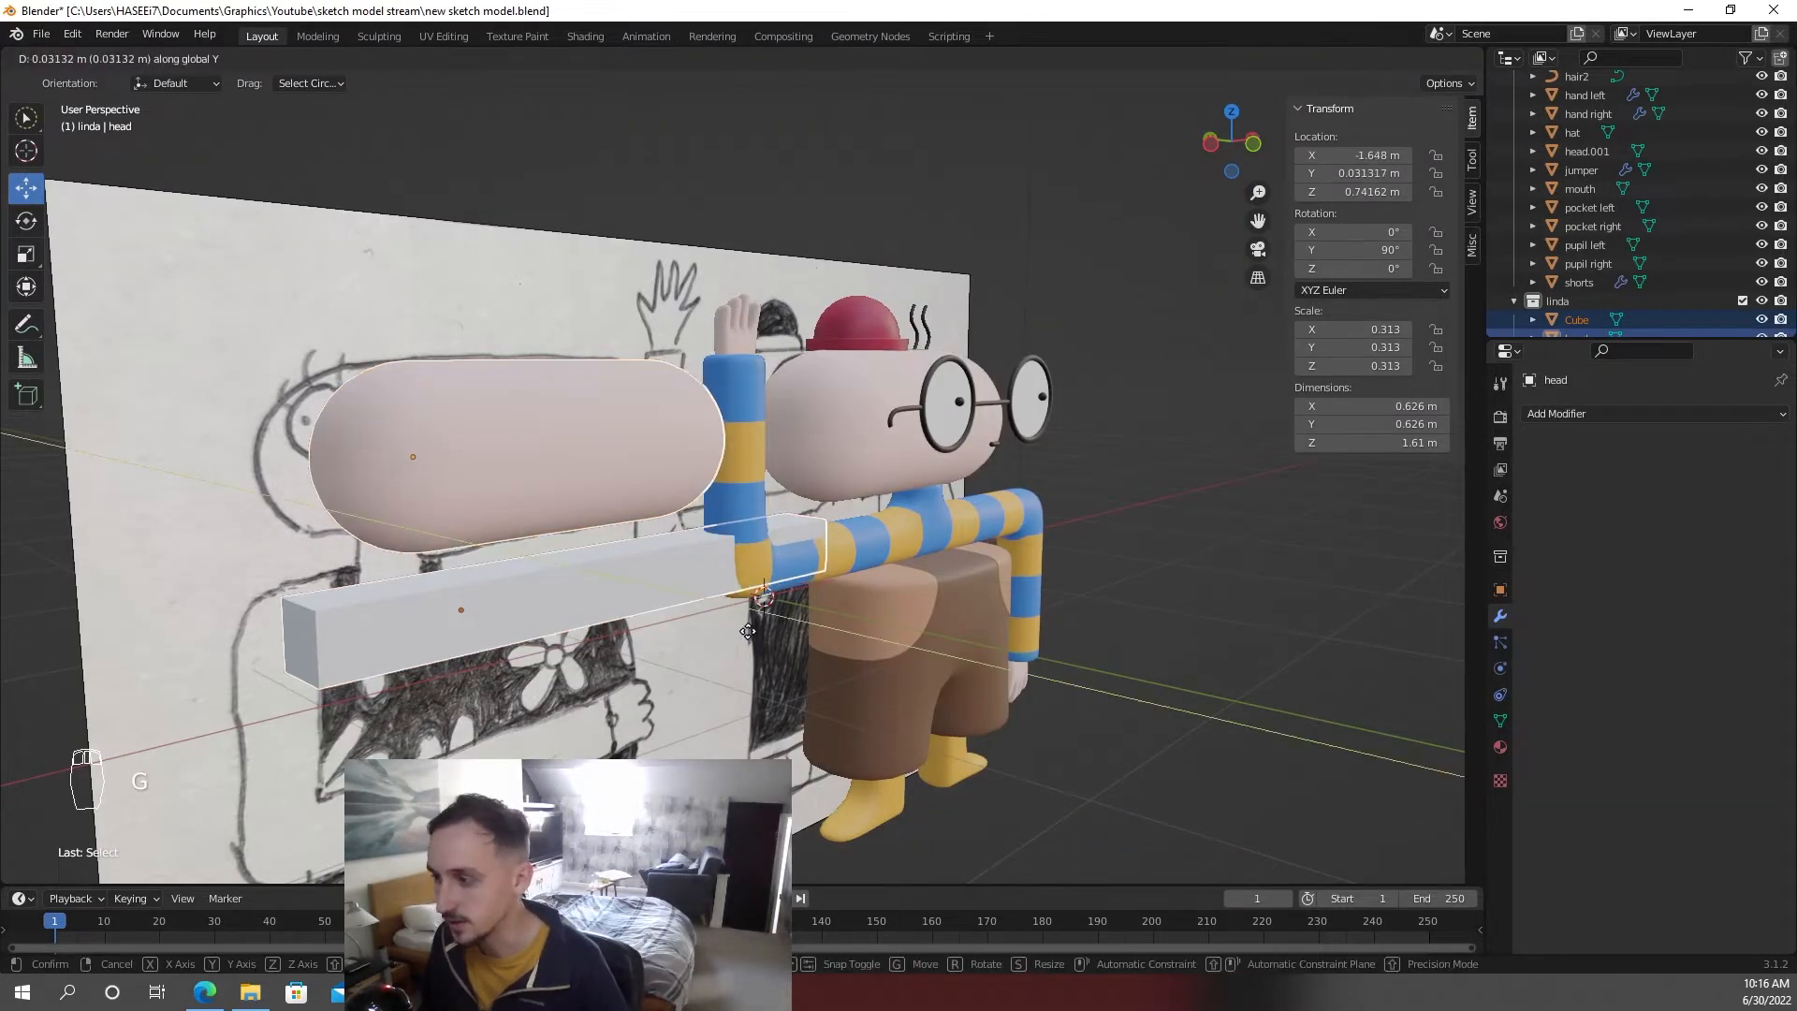
{"action": "key", "text": "y"}
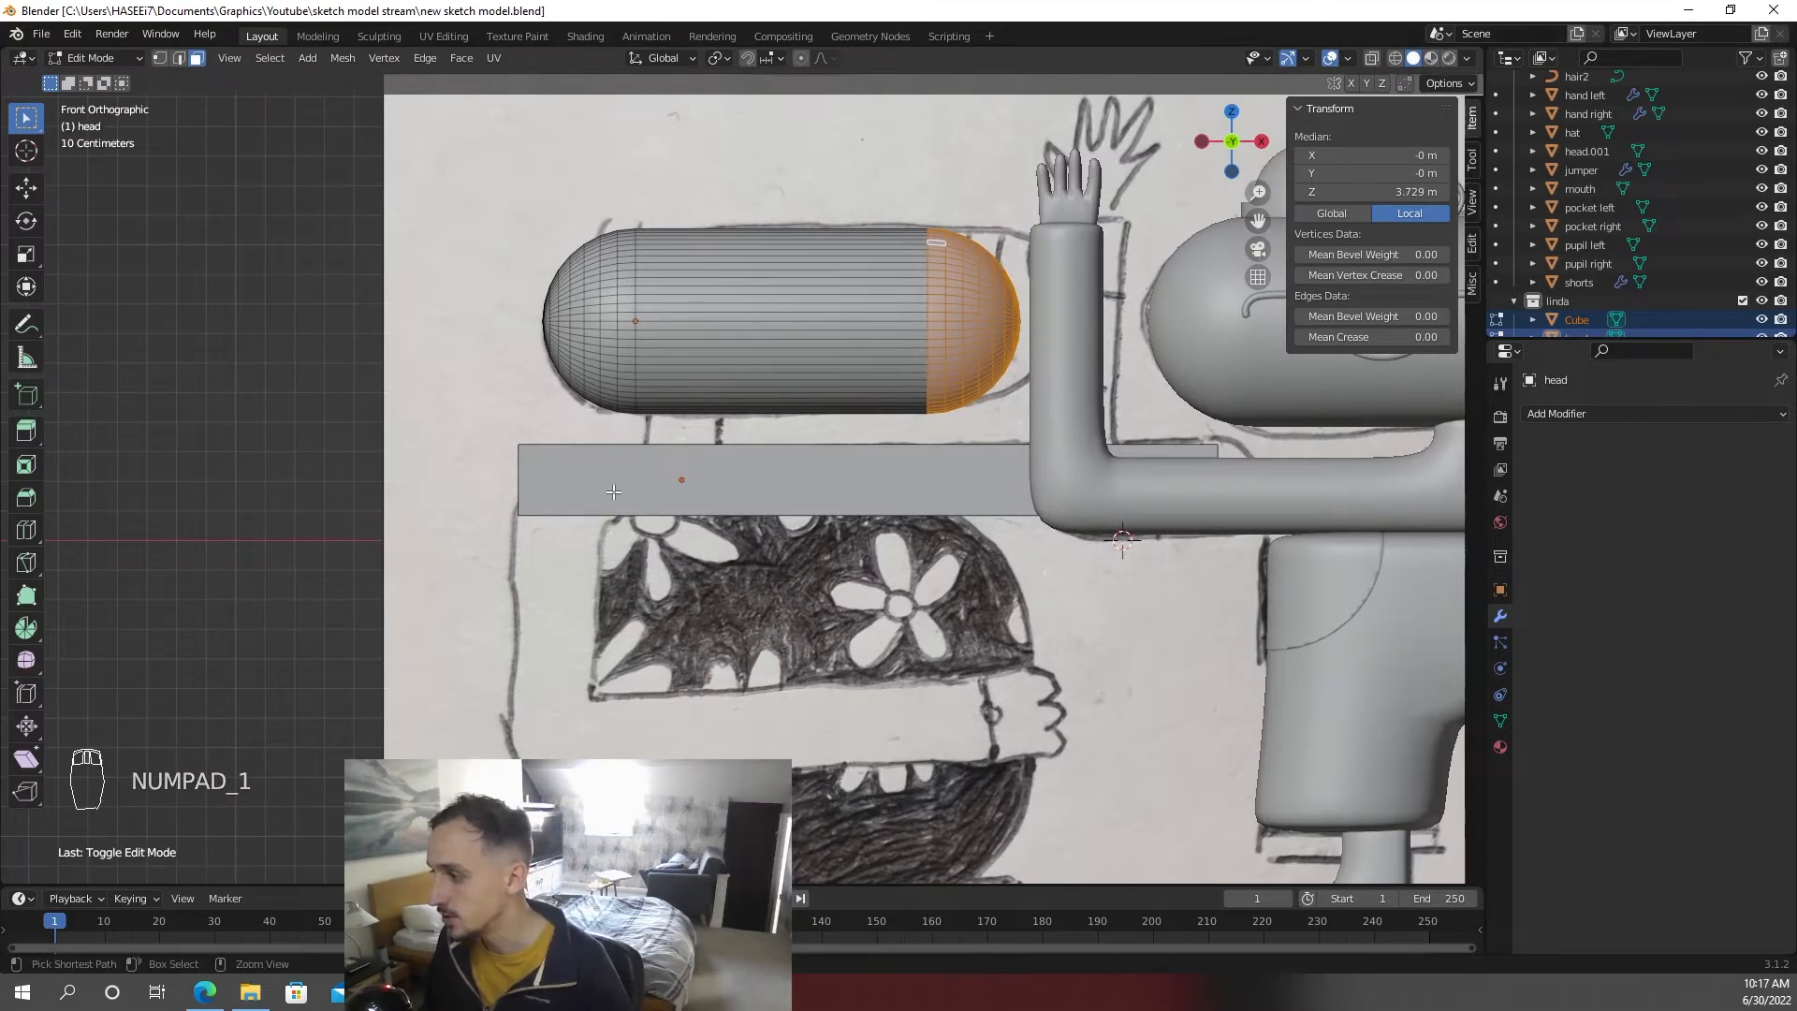
- Open the head and the shoulder block for mesh editing and rename the block as body
{"action": "key", "text": "Tab"}
{"action": "scroll", "coordinate": [1547, 221], "scroll_direction": "up", "scroll_amount": 2}
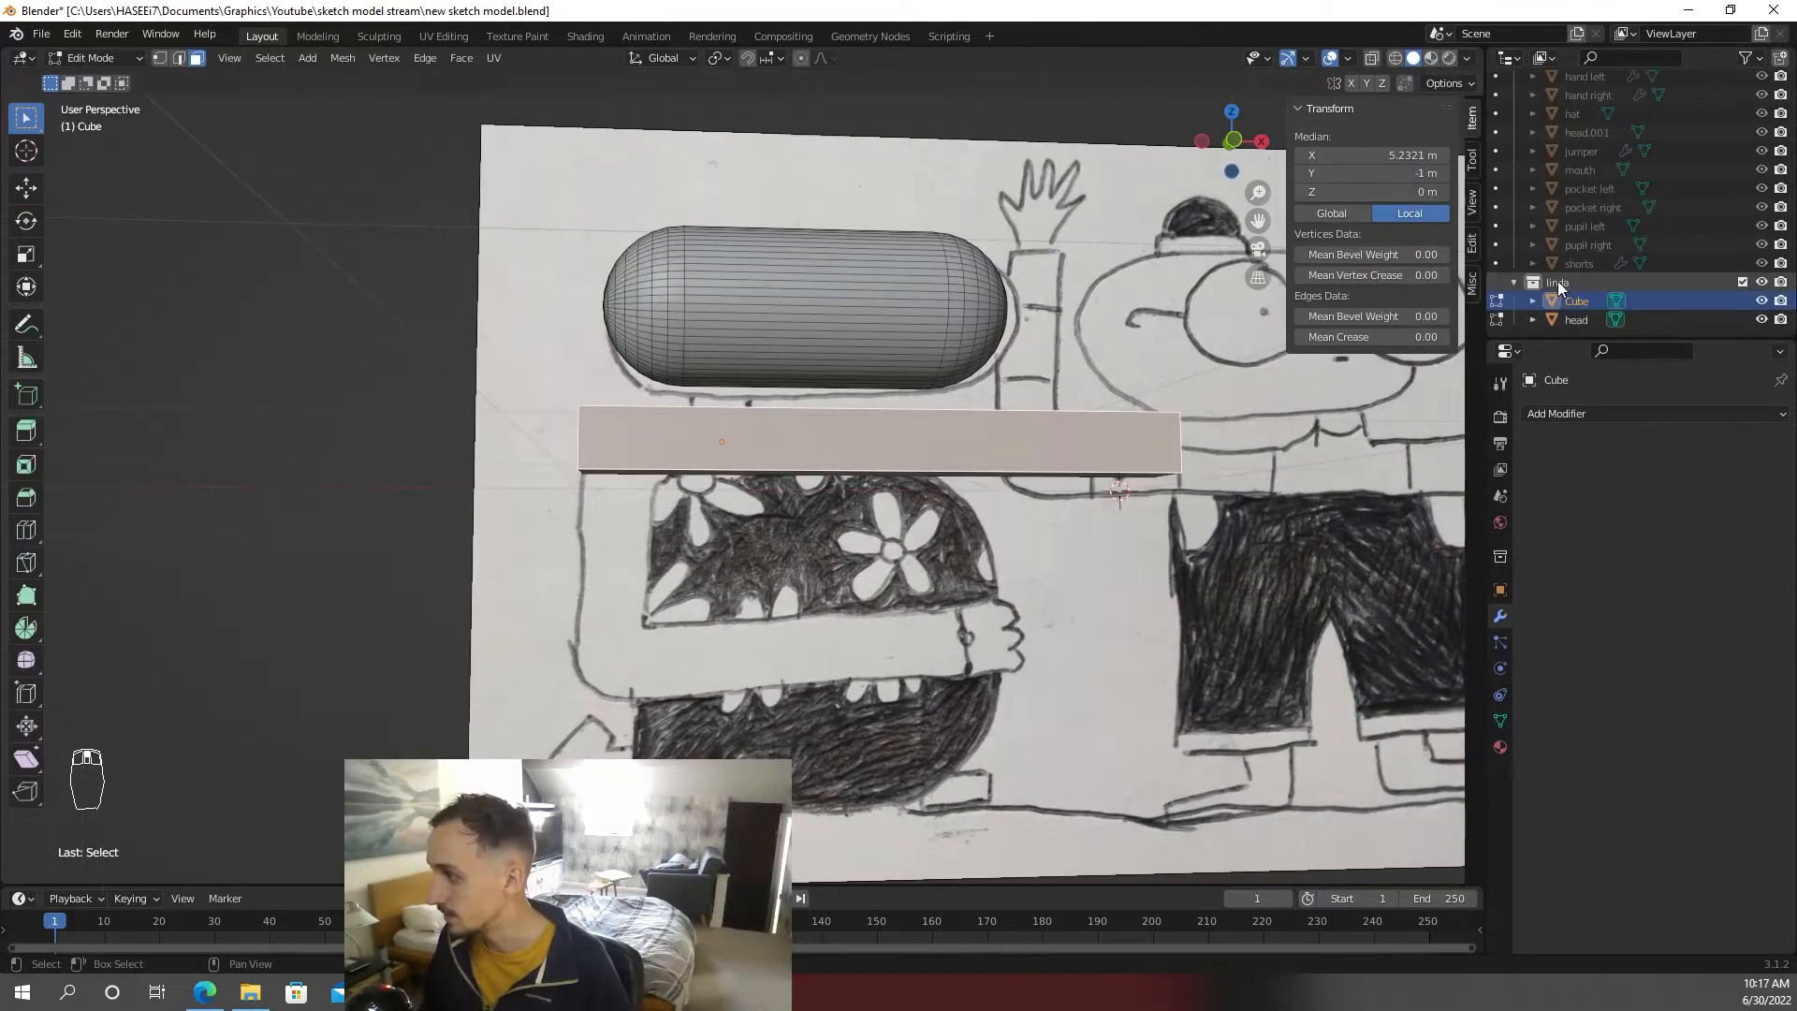
{"action": "double_click", "coordinate": [1574, 298]}
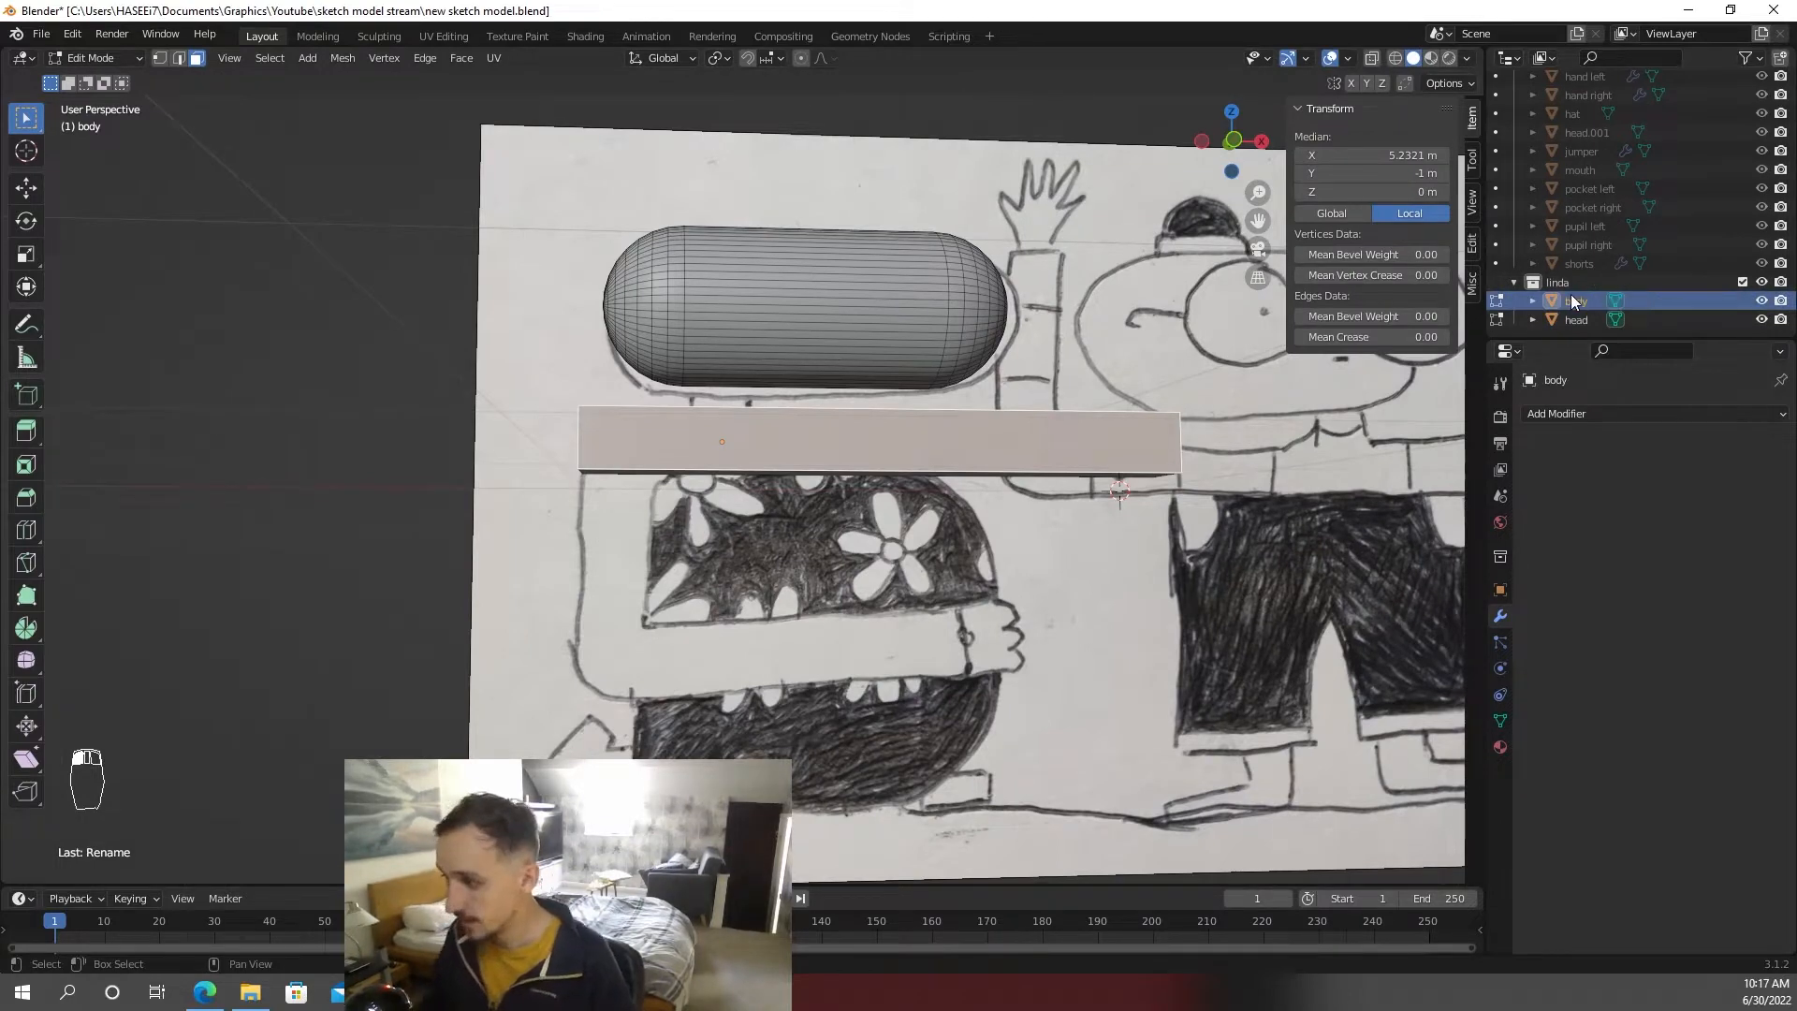
- Divide the body block along its length with nine evenly spaced loop cuts
{"action": "key", "text": "ctrl+r"}
{"action": "scroll", "coordinate": [841, 429], "scroll_direction": "up", "scroll_amount": 12}
{"action": "scroll", "coordinate": [841, 428], "scroll_direction": "down", "scroll_amount": 3}
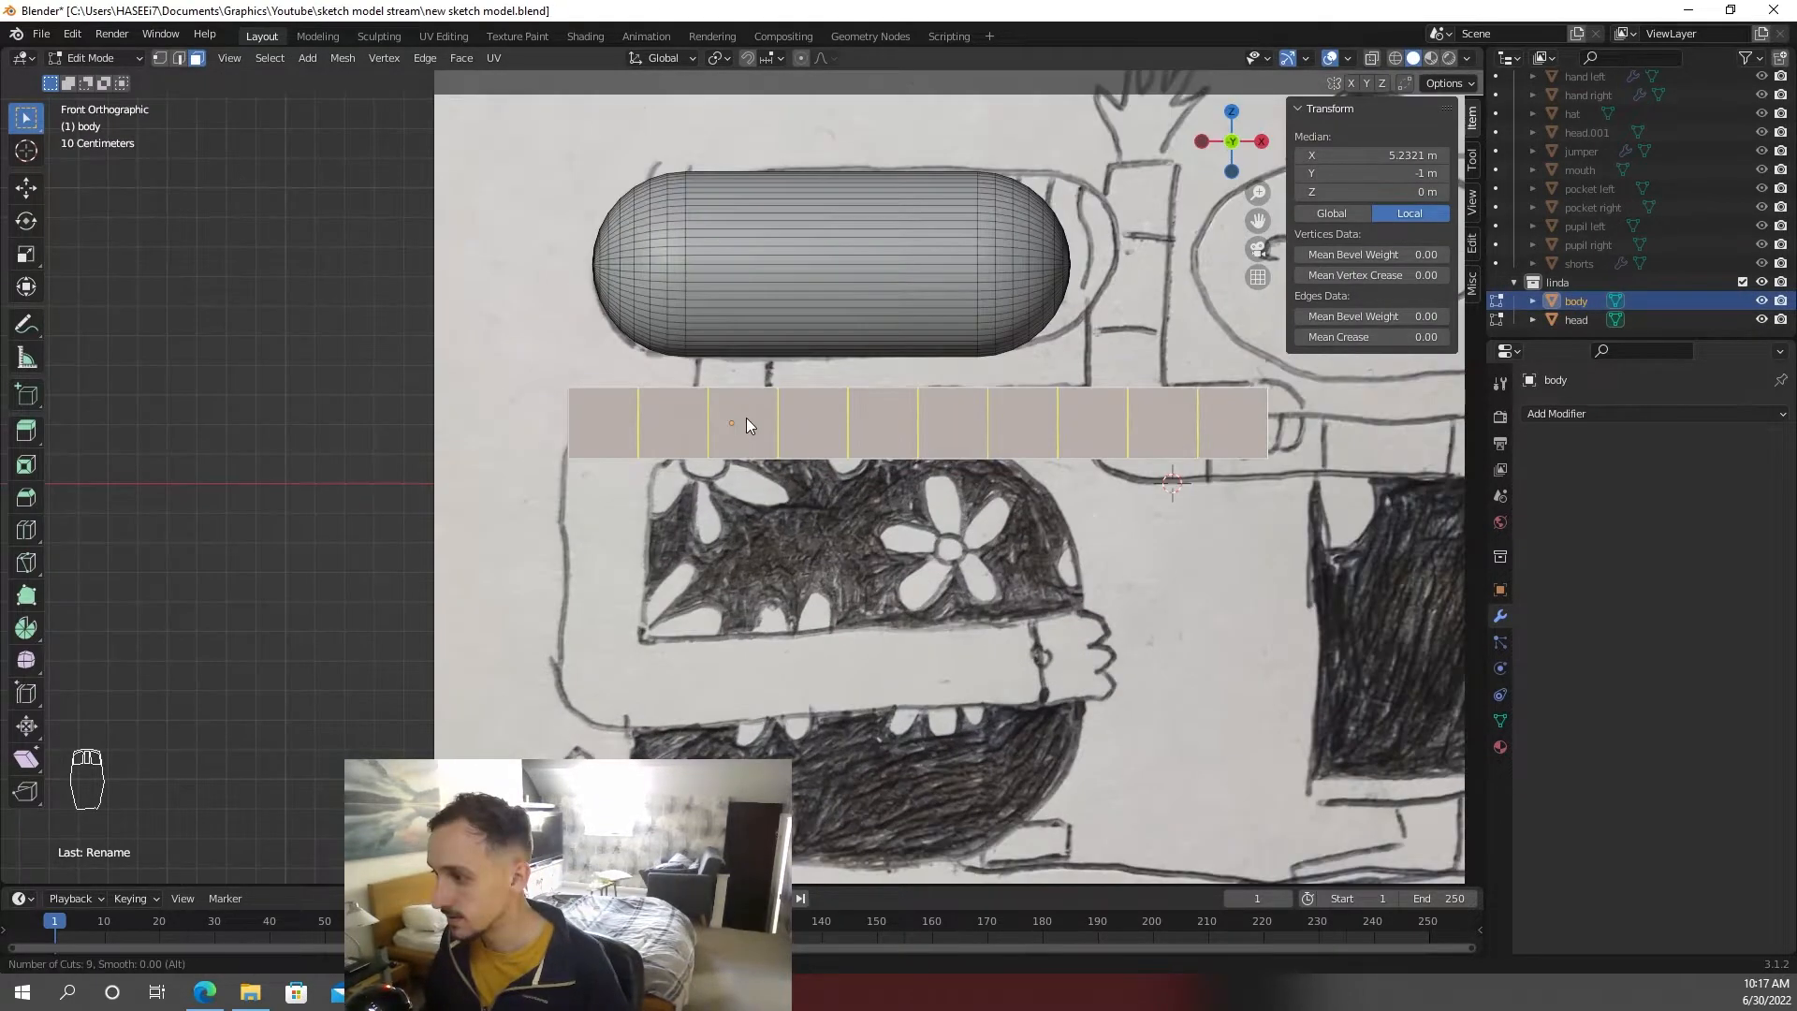
{"action": "left_click", "coordinate": [745, 417]}
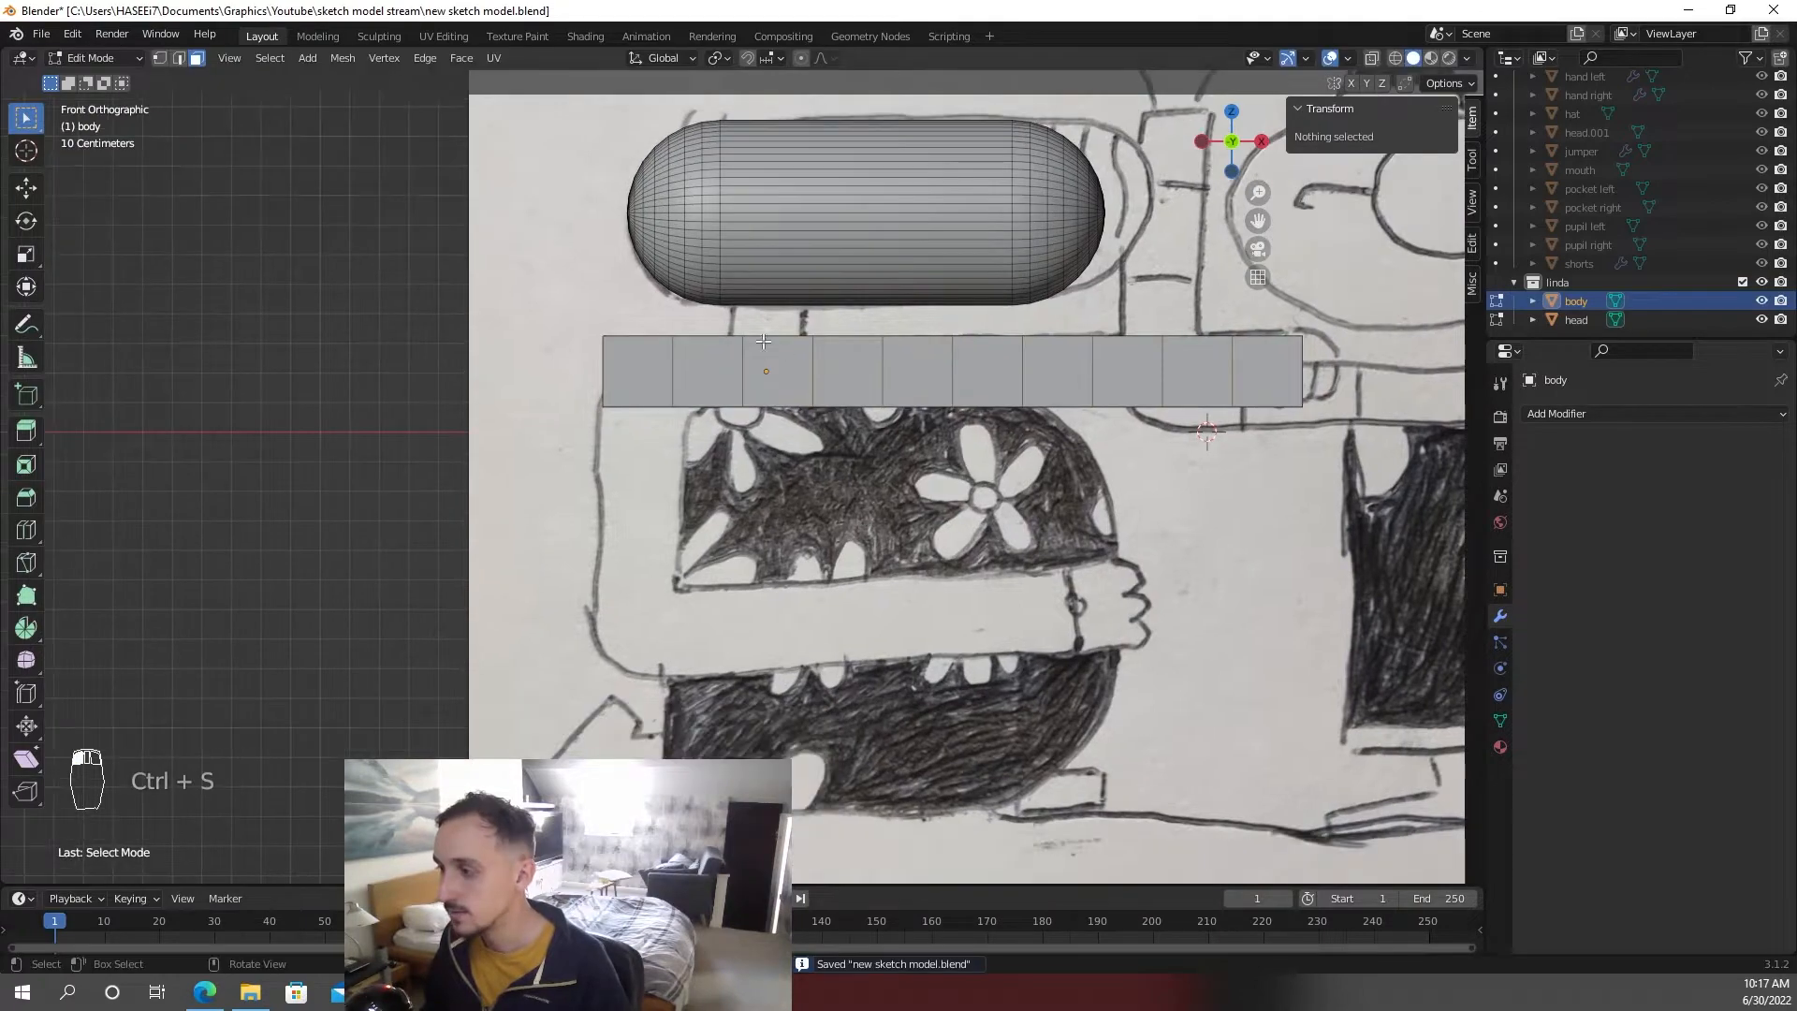
- Extrude the top face of the body's third segment up to the head to form the neck
{"action": "middle_click_drag", "start_coordinate": [763, 341], "coordinate": [802, 421]}
{"action": "left_click", "coordinate": [805, 426]}
{"action": "key", "text": "g"}
{"action": "key", "text": "e"}
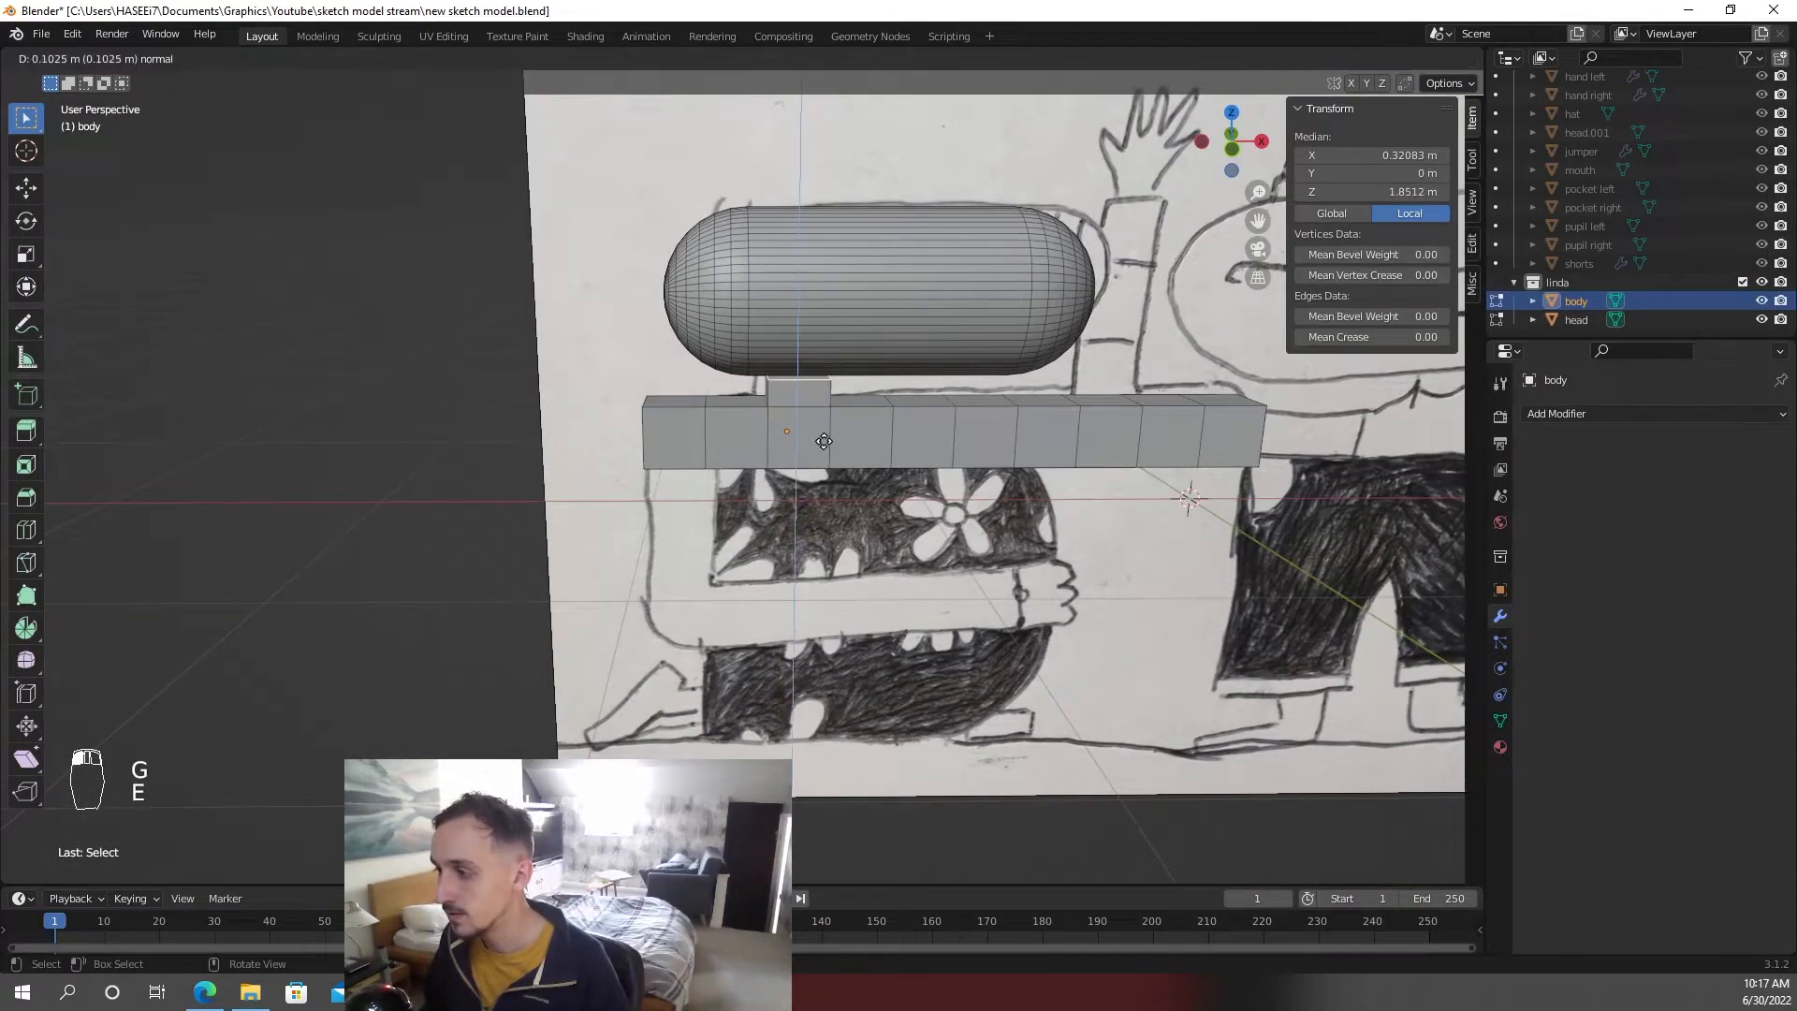
{"action": "left_click", "coordinate": [824, 424]}
- Extrude the leftmost segment's bottom face down the sketched upper arm and lower its end another 0.05 m along Z
{"action": "middle_click_drag", "start_coordinate": [816, 538], "coordinate": [794, 433]}
{"action": "left_click", "coordinate": [683, 577]}
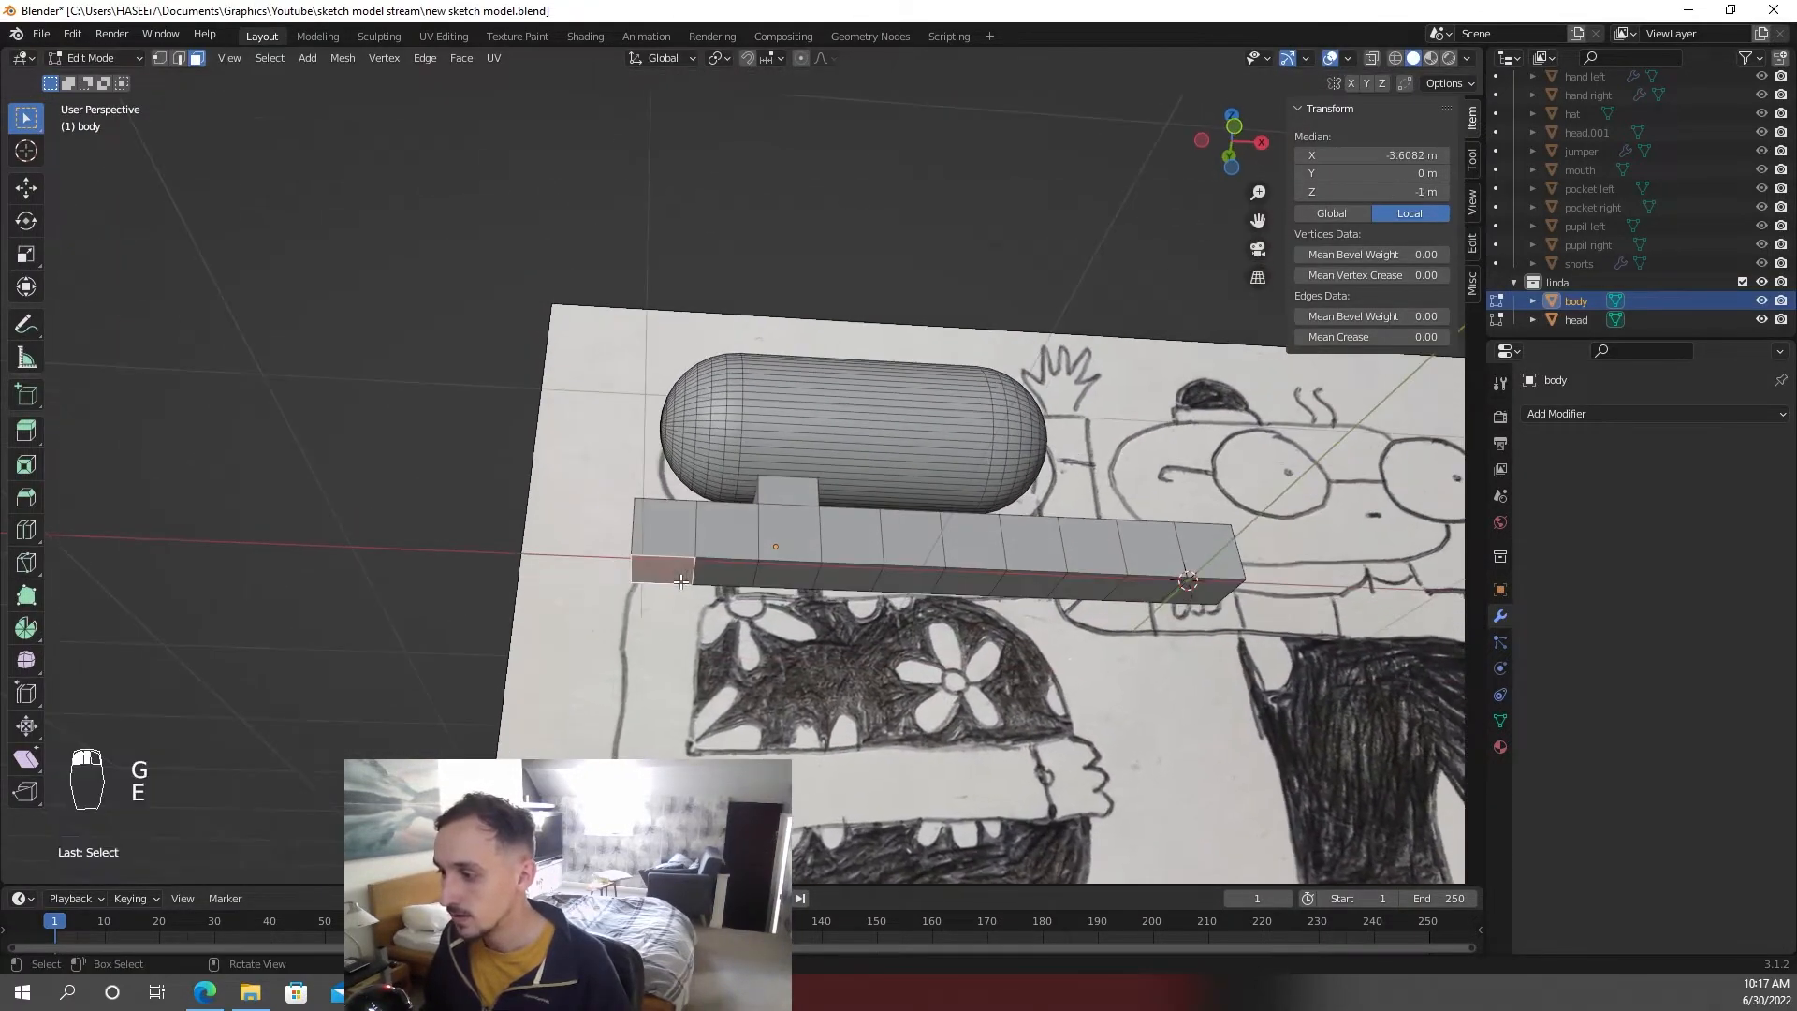
{"action": "middle_click_drag", "start_coordinate": [786, 590], "coordinate": [787, 488], "text": "shift"}
{"action": "key", "text": "e"}
{"action": "left_click", "coordinate": [749, 695]}
{"action": "middle_click_drag", "start_coordinate": [748, 694], "coordinate": [799, 659]}
{"action": "key", "text": "g"}
{"action": "key", "text": "z"}
{"action": "left_click", "coordinate": [798, 671]}
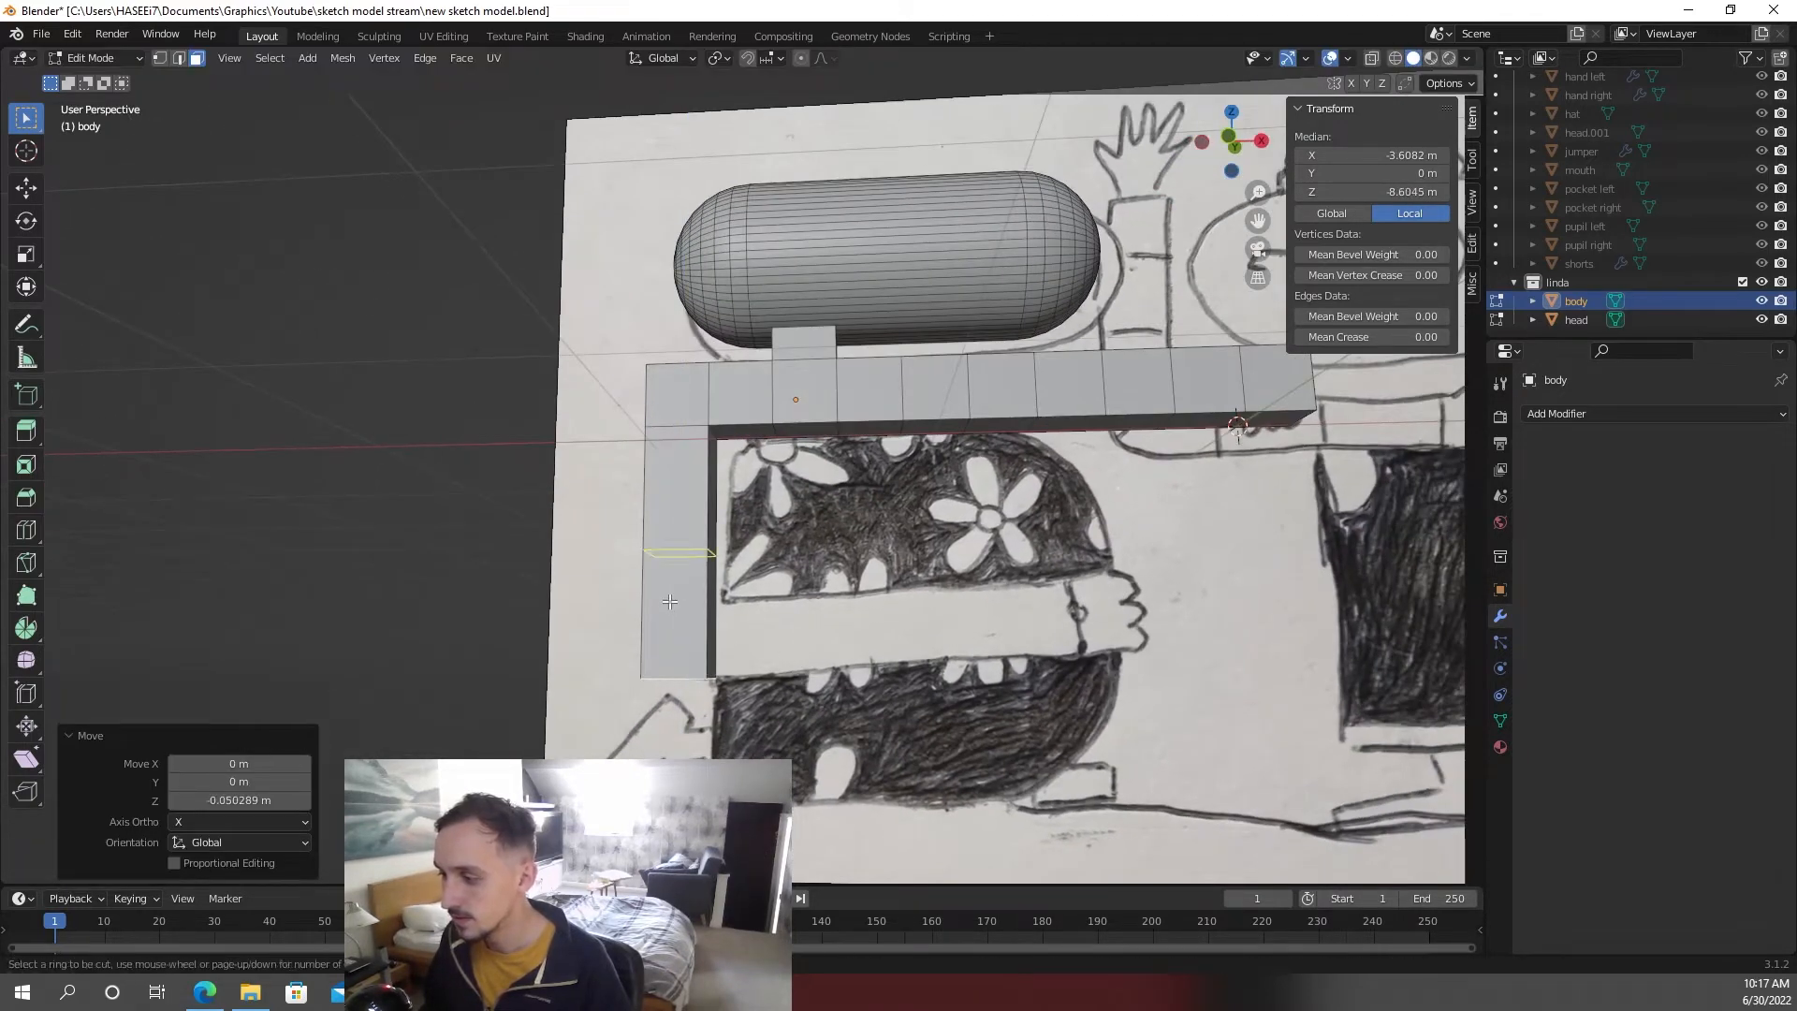
- Divide the extruded upper arm with three evenly spaced loop cuts
{"action": "scroll", "coordinate": [670, 601], "scroll_direction": "up", "scroll_amount": 4}
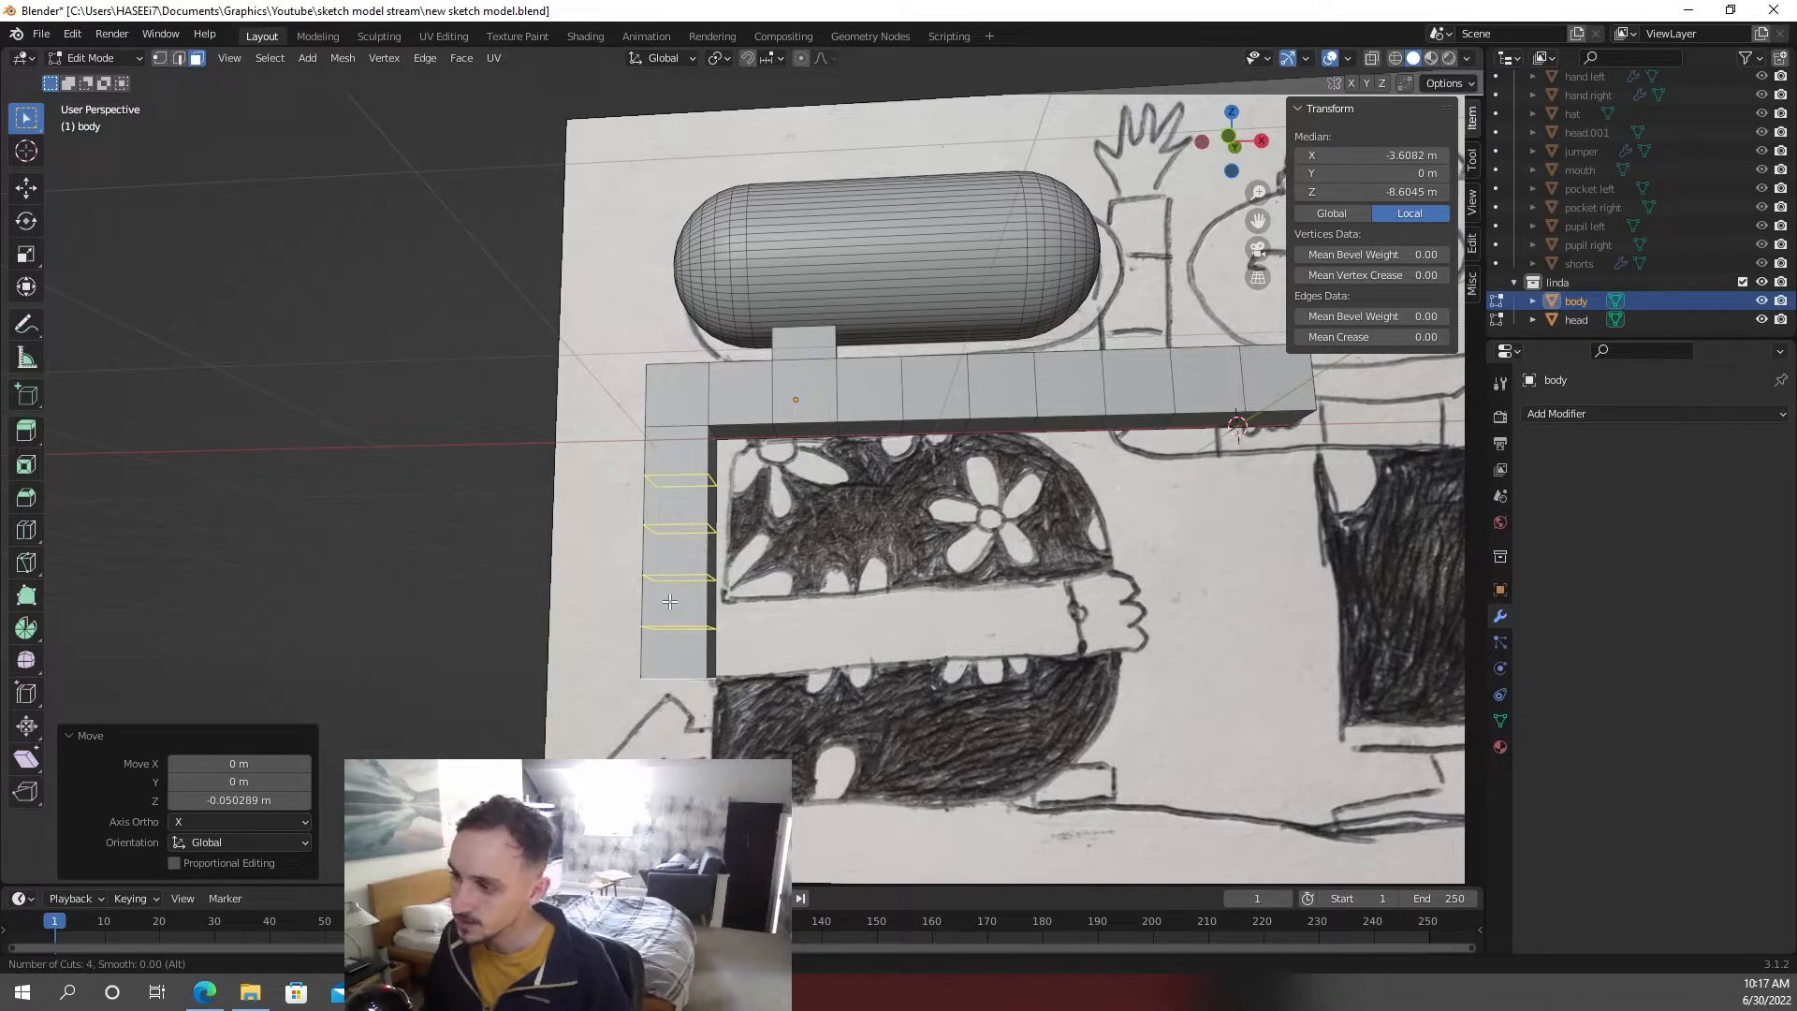
{"action": "left_click", "coordinate": [670, 601]}
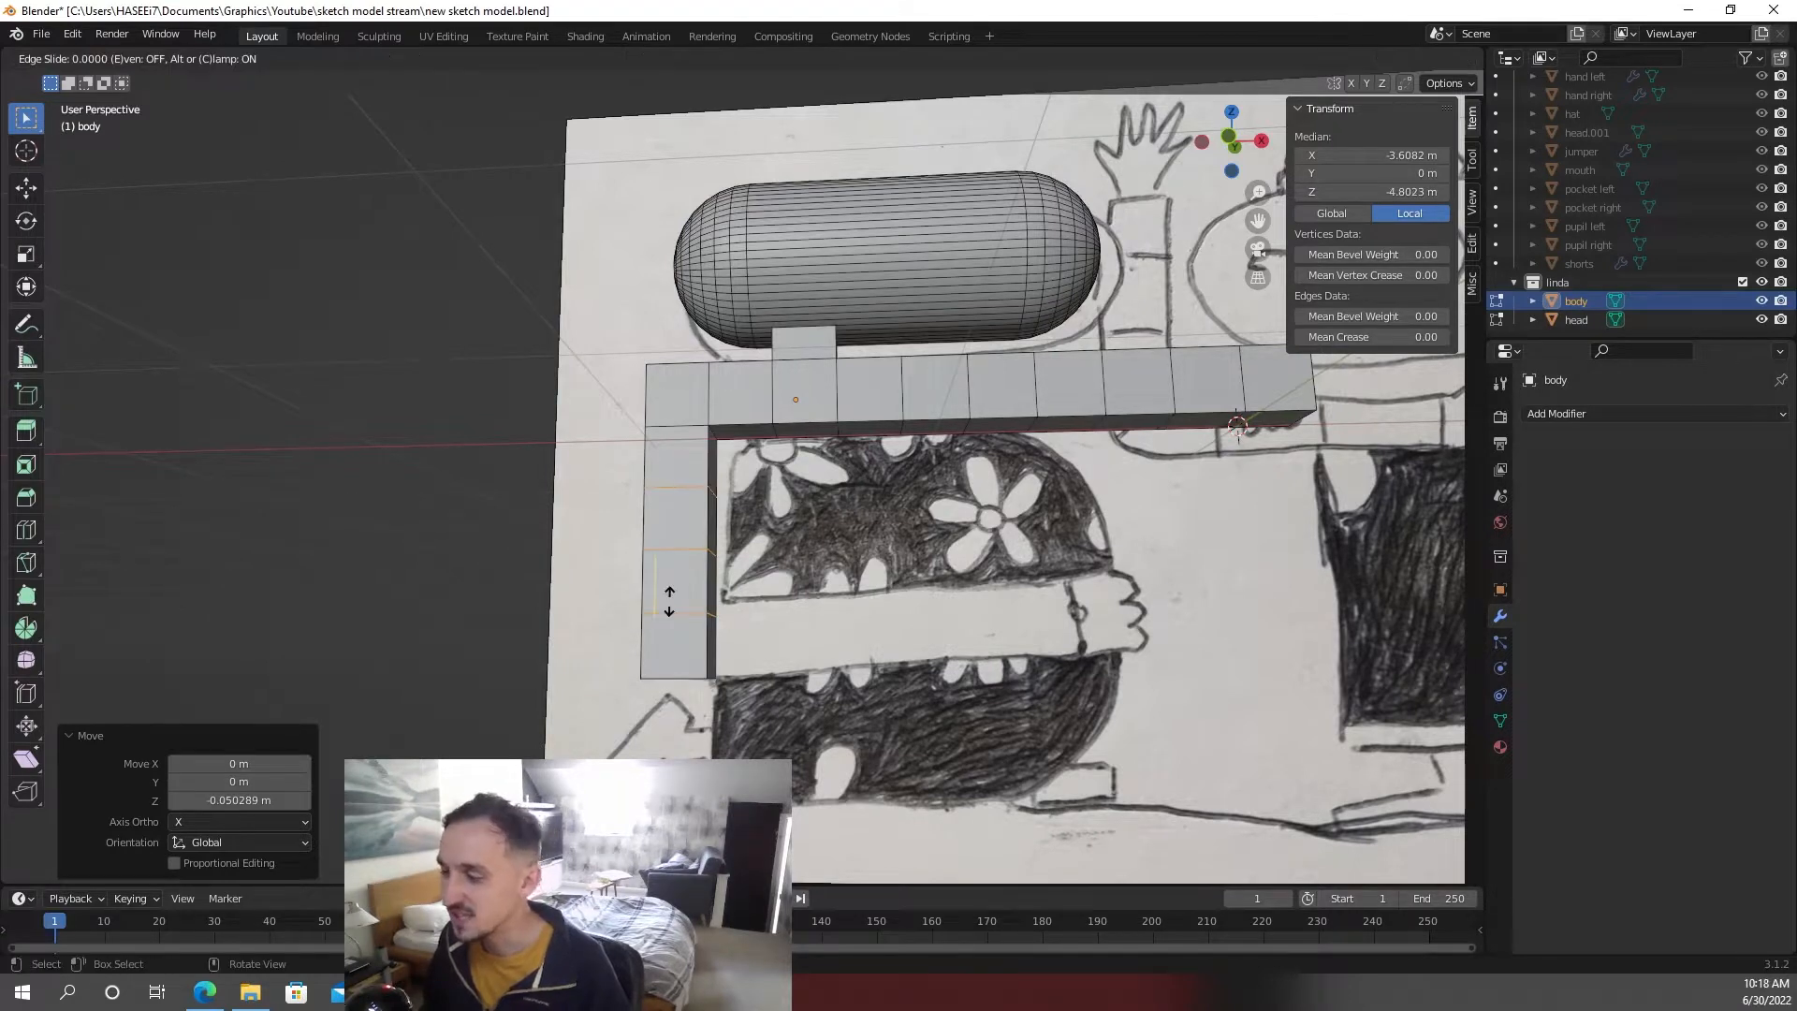
{"action": "right_click", "coordinate": [670, 602]}
- Extrude the inner side face of the upper arm's lowest segment about 1.53 m along X to form the forearm
{"action": "middle_click_drag", "start_coordinate": [672, 602], "coordinate": [777, 635]}
{"action": "left_click", "coordinate": [748, 626]}
{"action": "left_click", "coordinate": [197, 58]}
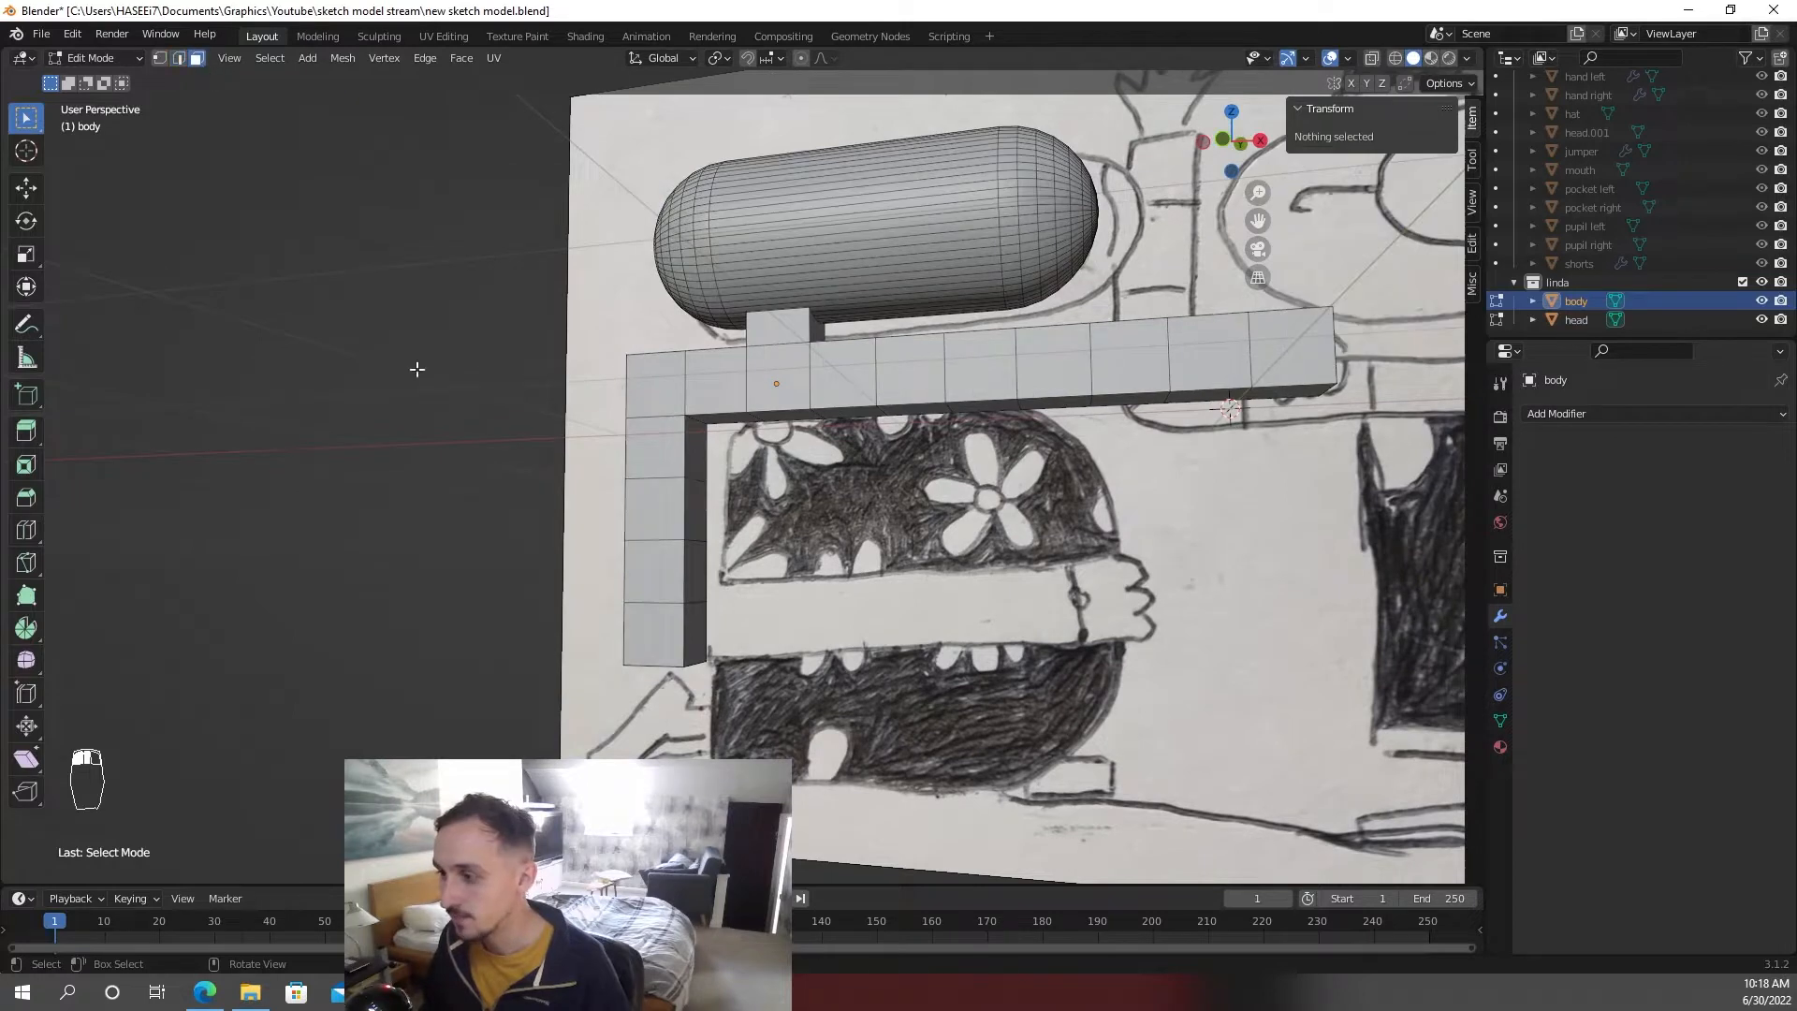
{"action": "left_click", "coordinate": [698, 631]}
{"action": "key", "text": "e"}
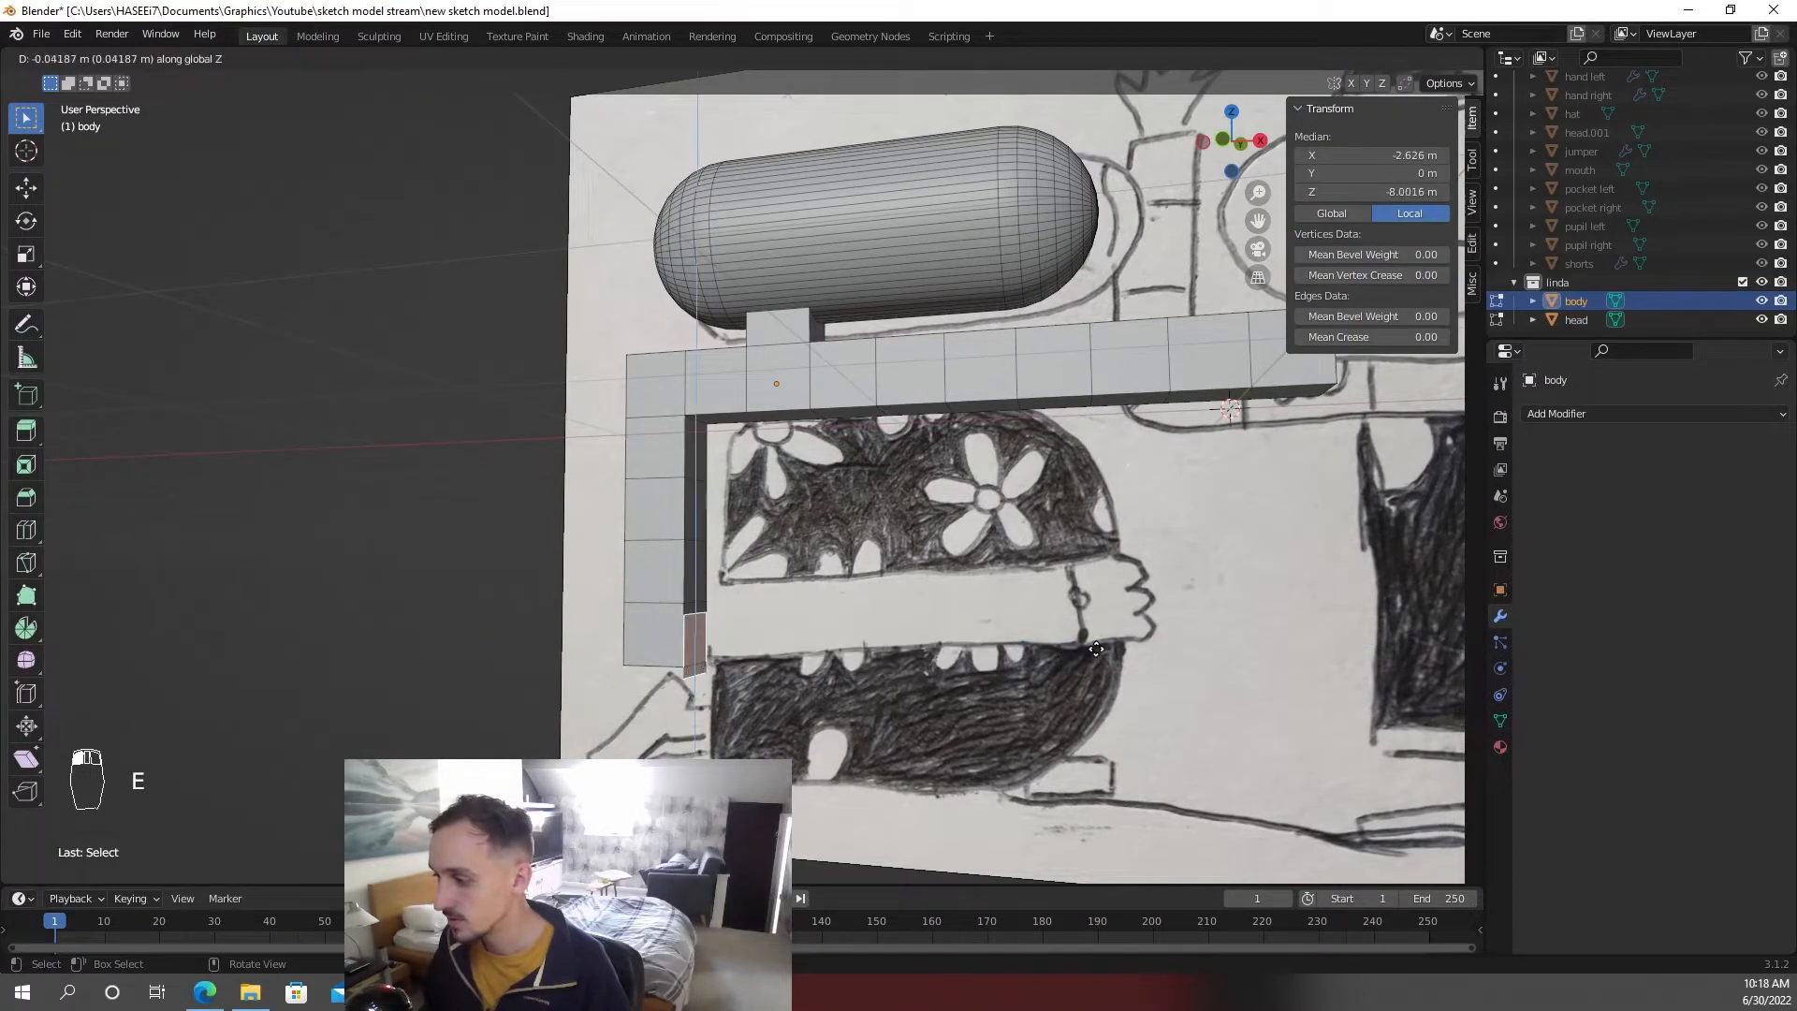
{"action": "key", "text": "x"}
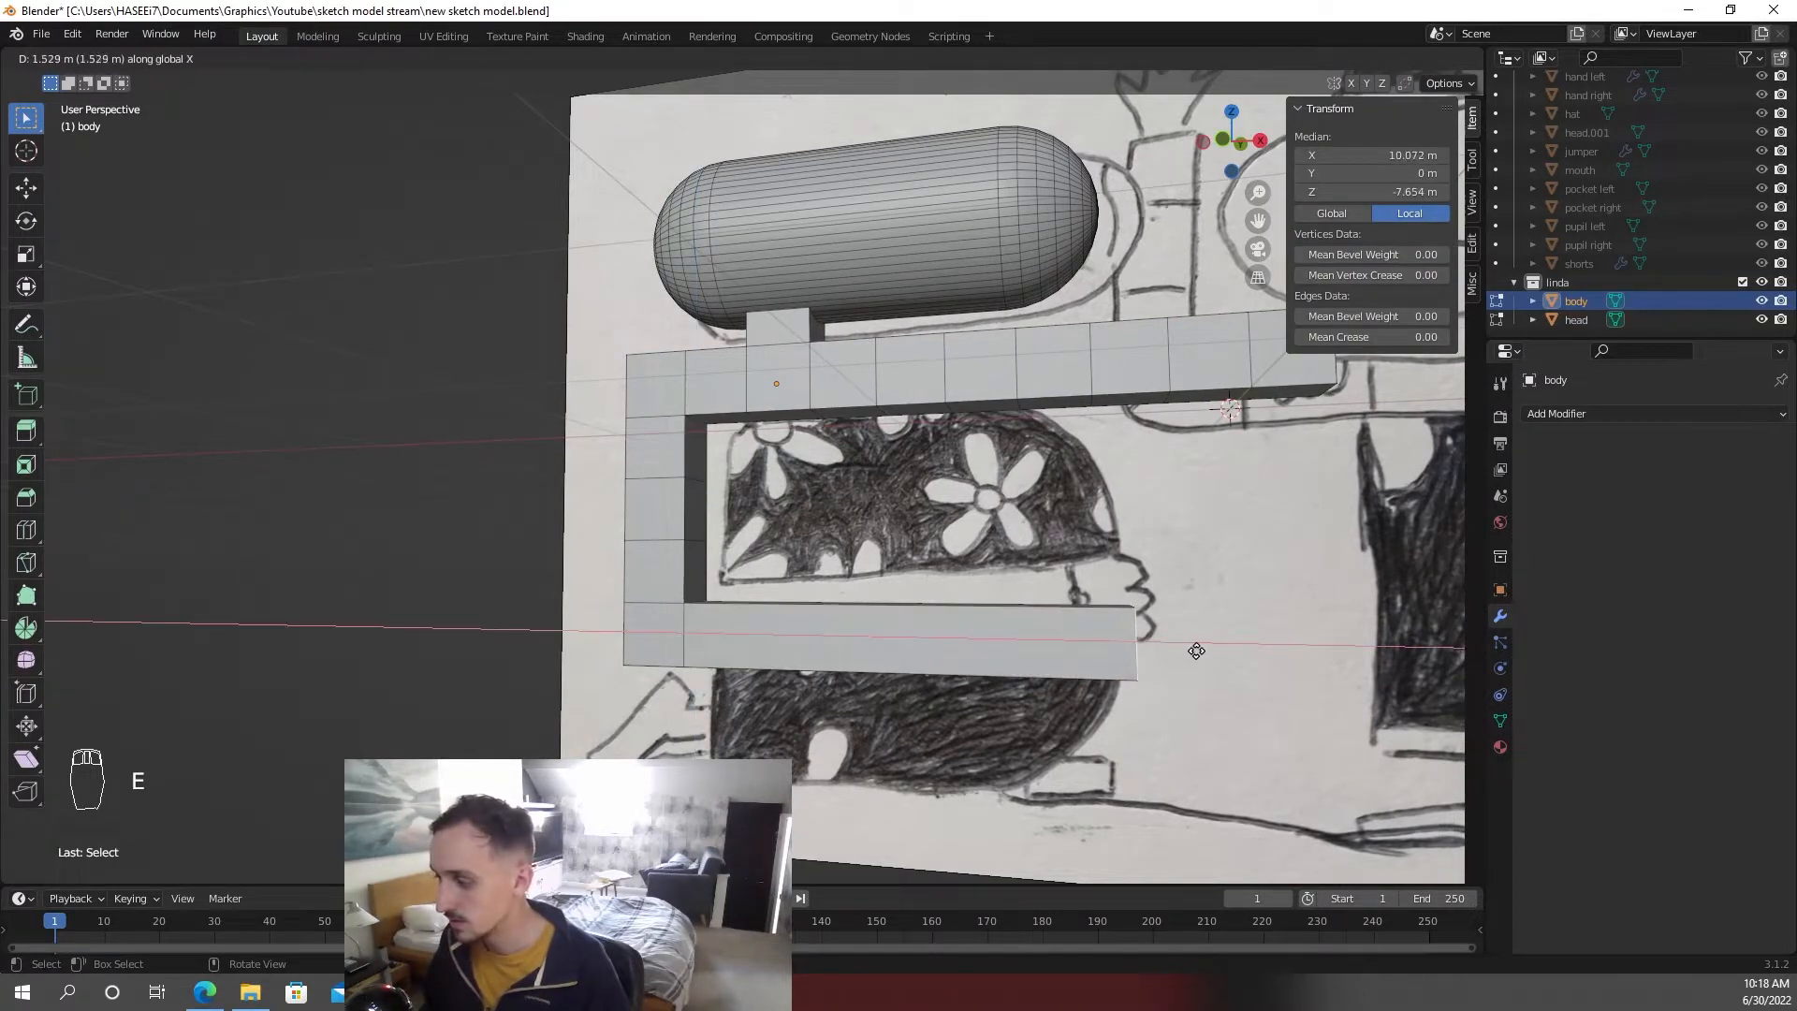
{"action": "left_click", "coordinate": [1245, 673]}
- Show the body in wireframe from the front
{"action": "key", "text": "KP_1"}
{"action": "key", "text": "z"}
{"action": "left_click", "coordinate": [678, 561]}
{"action": "key", "text": "b"}
{"action": "left_click_drag", "start_coordinate": [573, 526], "coordinate": [1147, 725]}
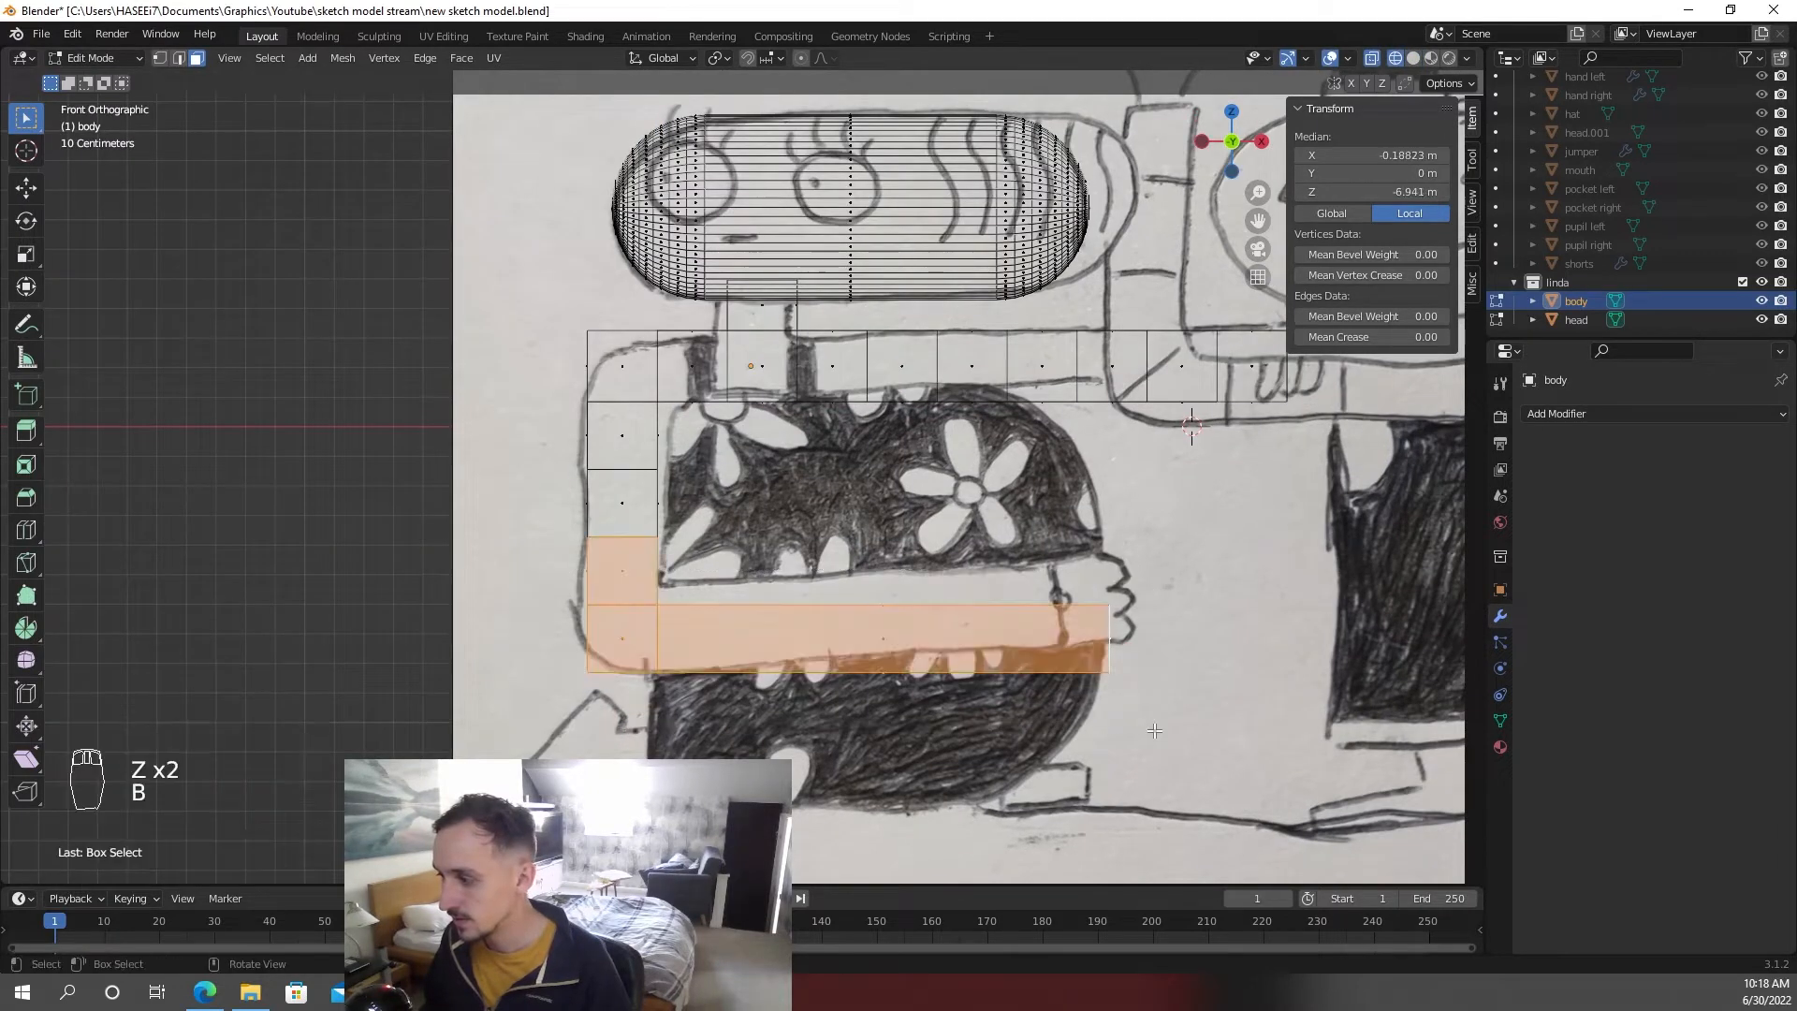
{"action": "key", "text": "g"}
{"action": "right_click", "coordinate": [1149, 727]}
{"action": "key", "text": "z"}
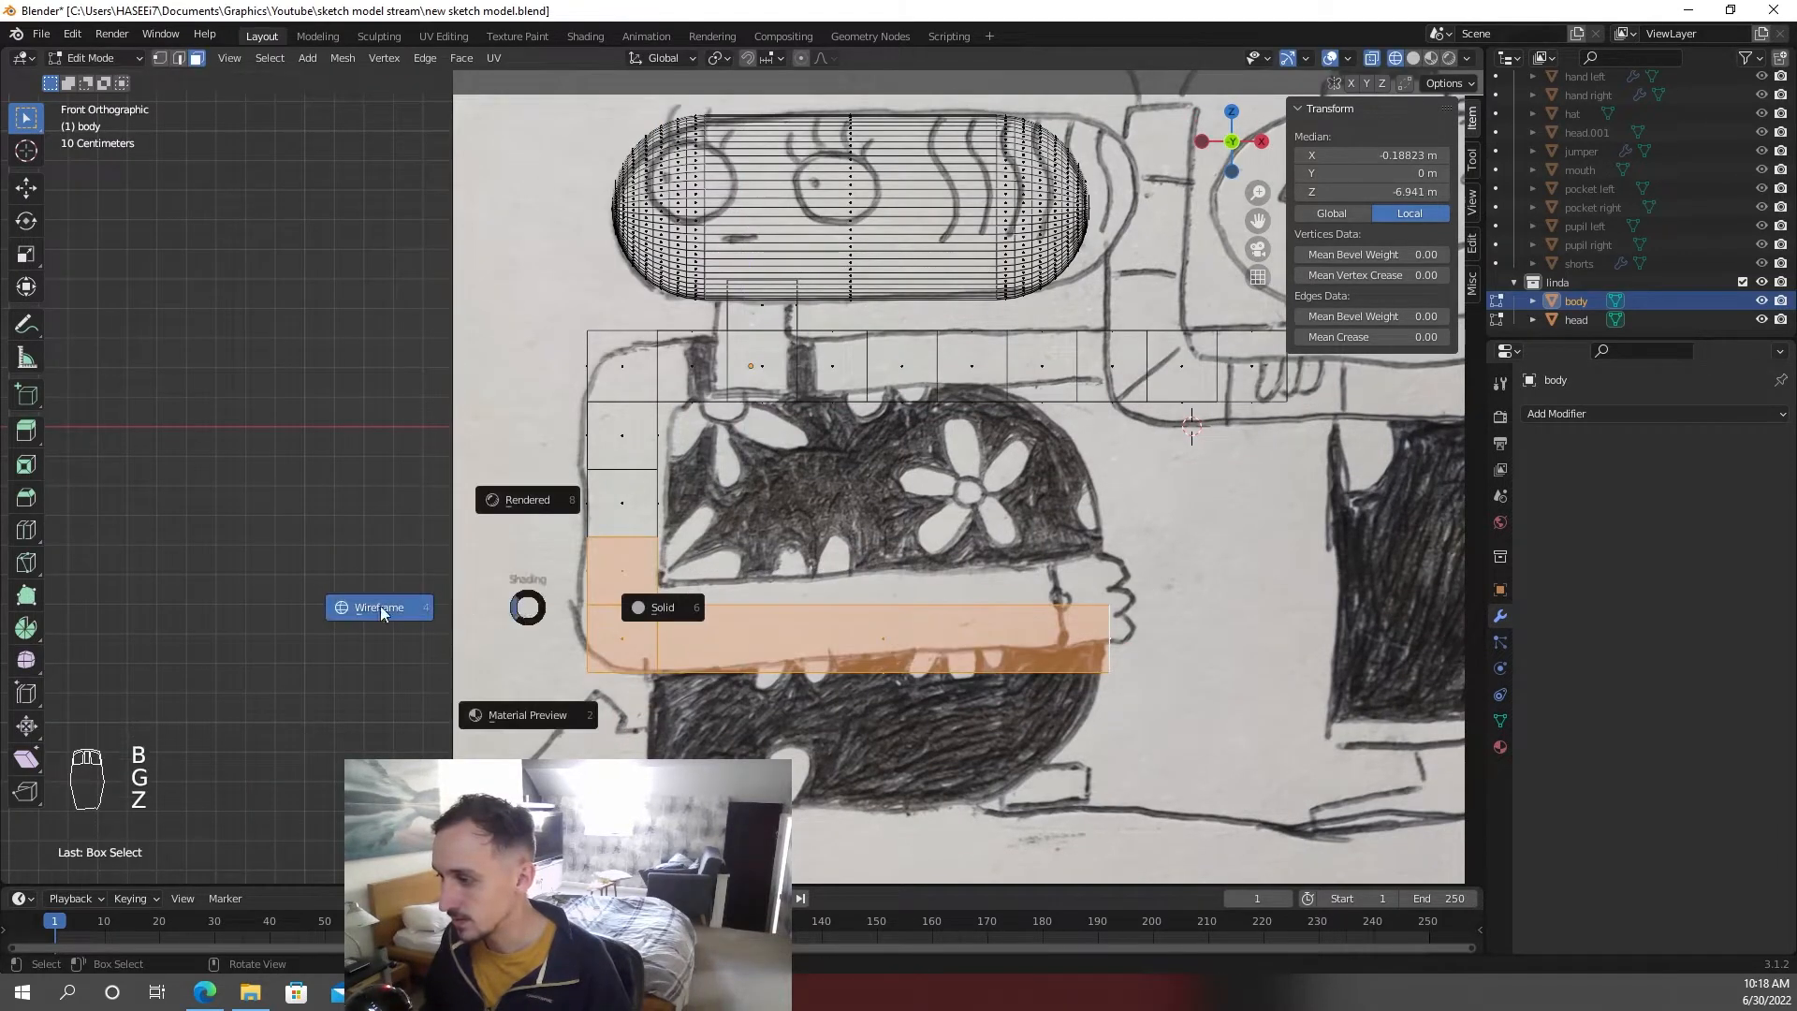
{"action": "left_click", "coordinate": [382, 610]}
{"action": "left_click", "coordinate": [456, 604]}
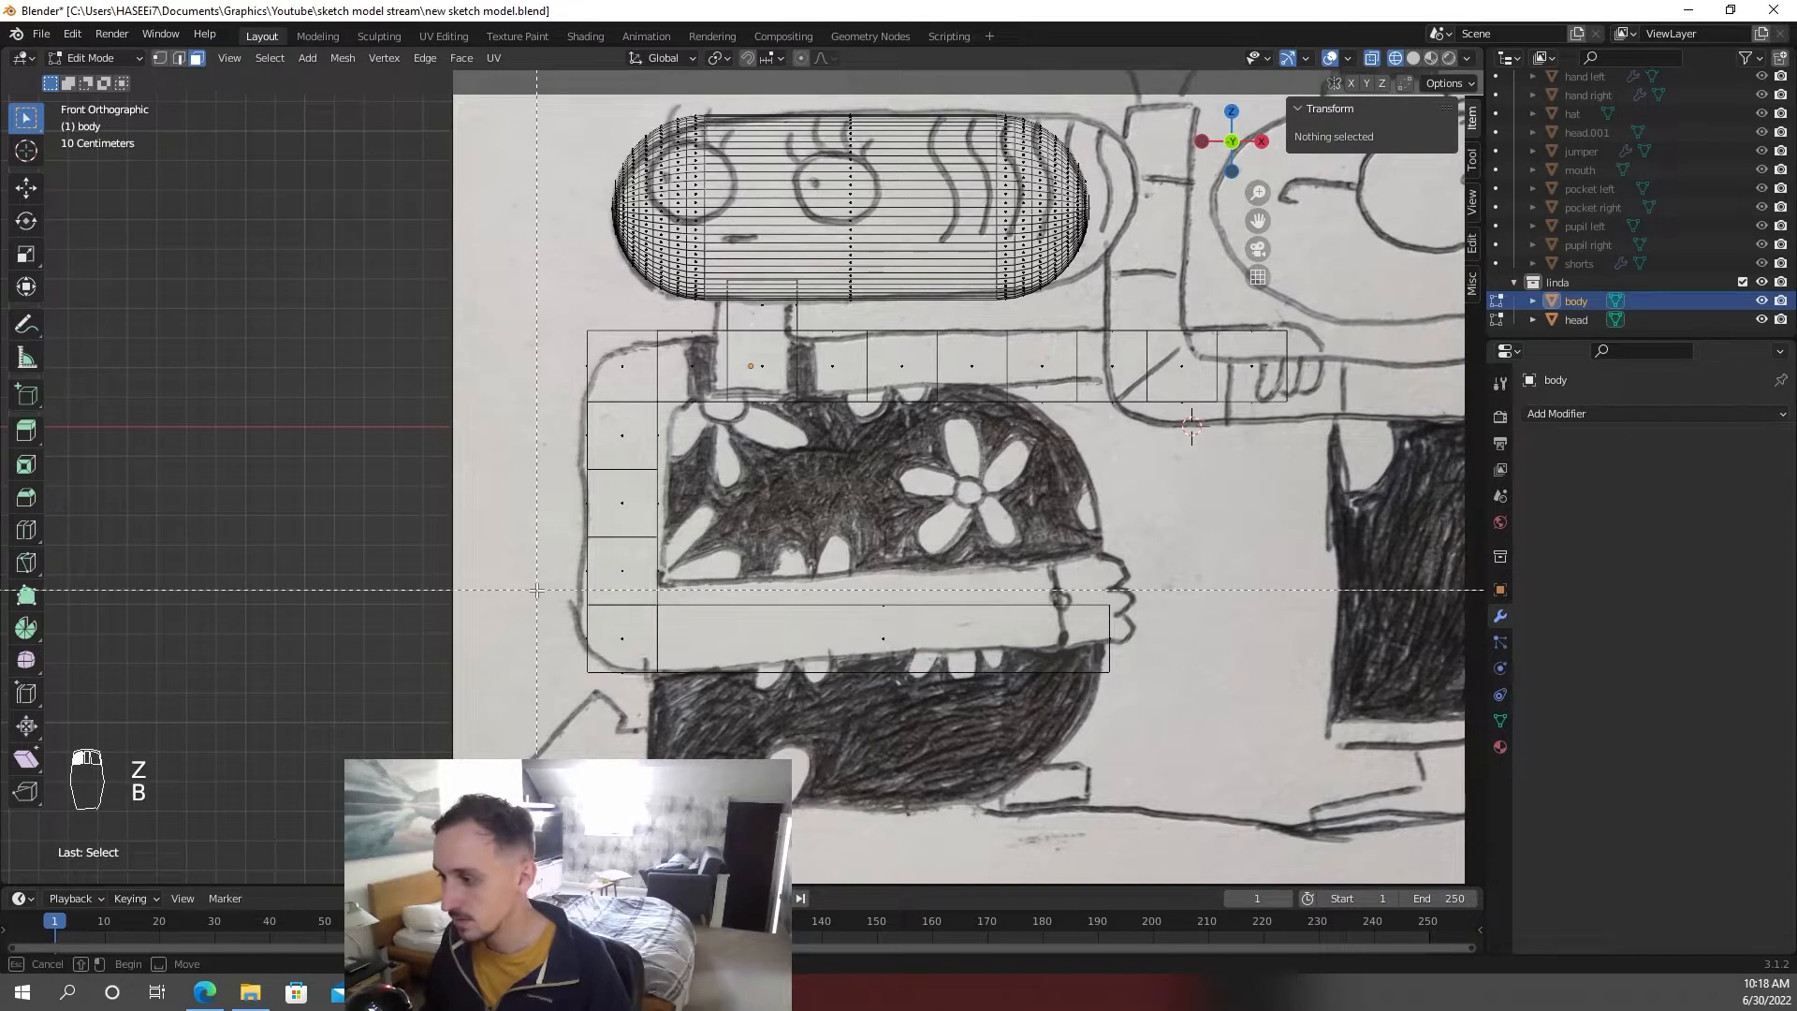
- Box-select the forearm with its elbow end and raise it along Z toward the sketched arm
{"action": "key", "text": "b"}
{"action": "left_click_drag", "start_coordinate": [536, 589], "coordinate": [1151, 697]}
{"action": "key", "text": "g"}
{"action": "key", "text": "z"}
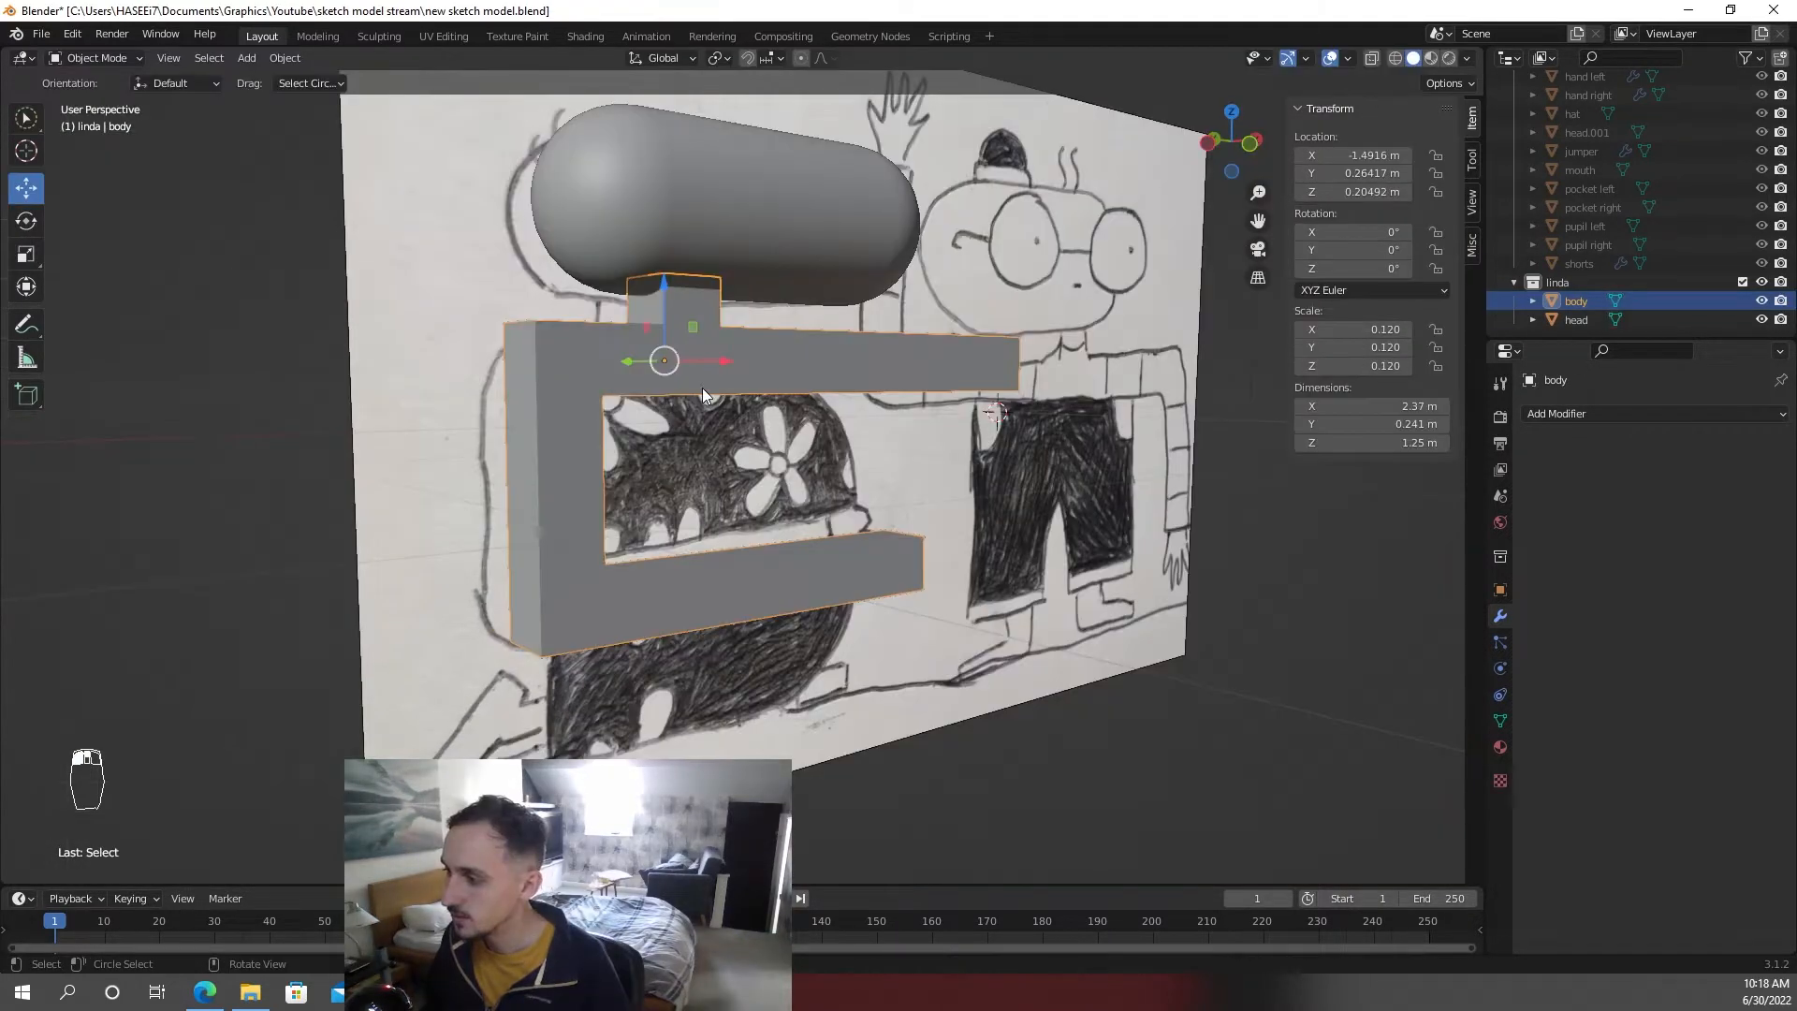
- Add a Subdivision Surface modifier to the body and set its viewport levels to 2
{"action": "left_click", "coordinate": [1664, 413]}
{"action": "left_click", "coordinate": [1474, 734]}
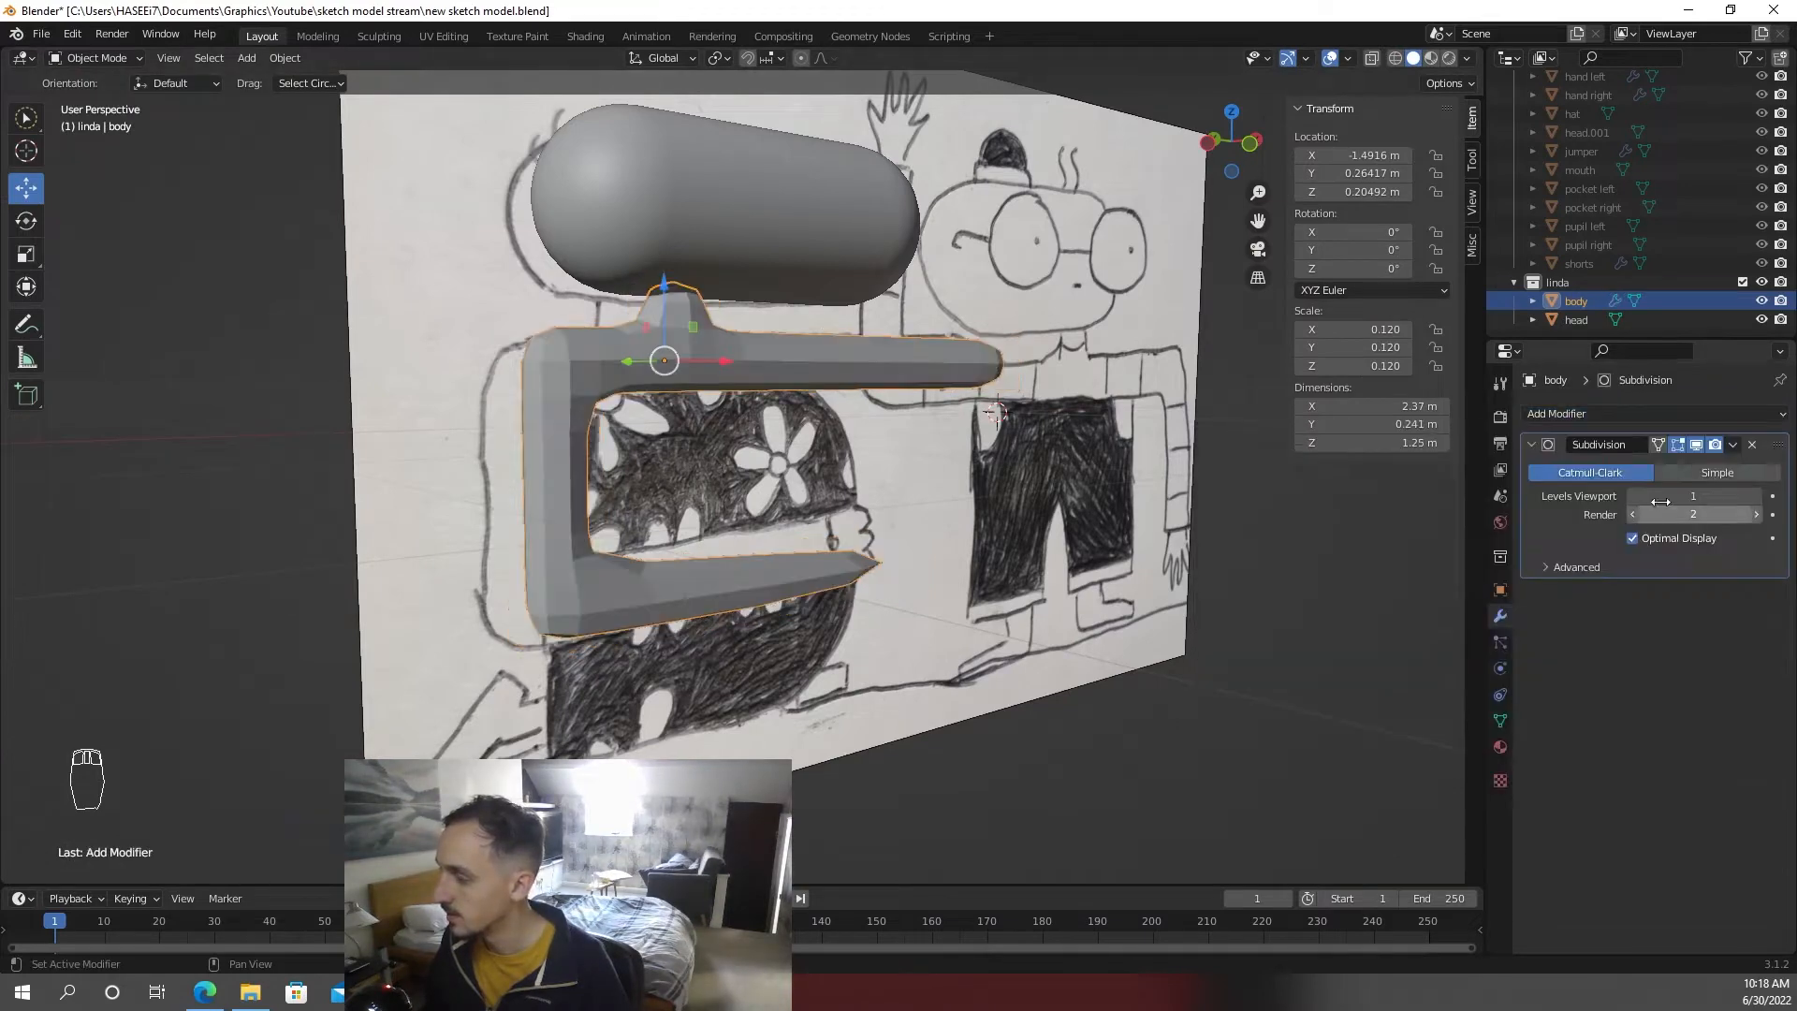
{"action": "left_click", "coordinate": [1756, 496]}
- Add a loop cut to the forearm and slide it toward the hand end with a factor of -0.823
{"action": "key", "text": "Tab"}
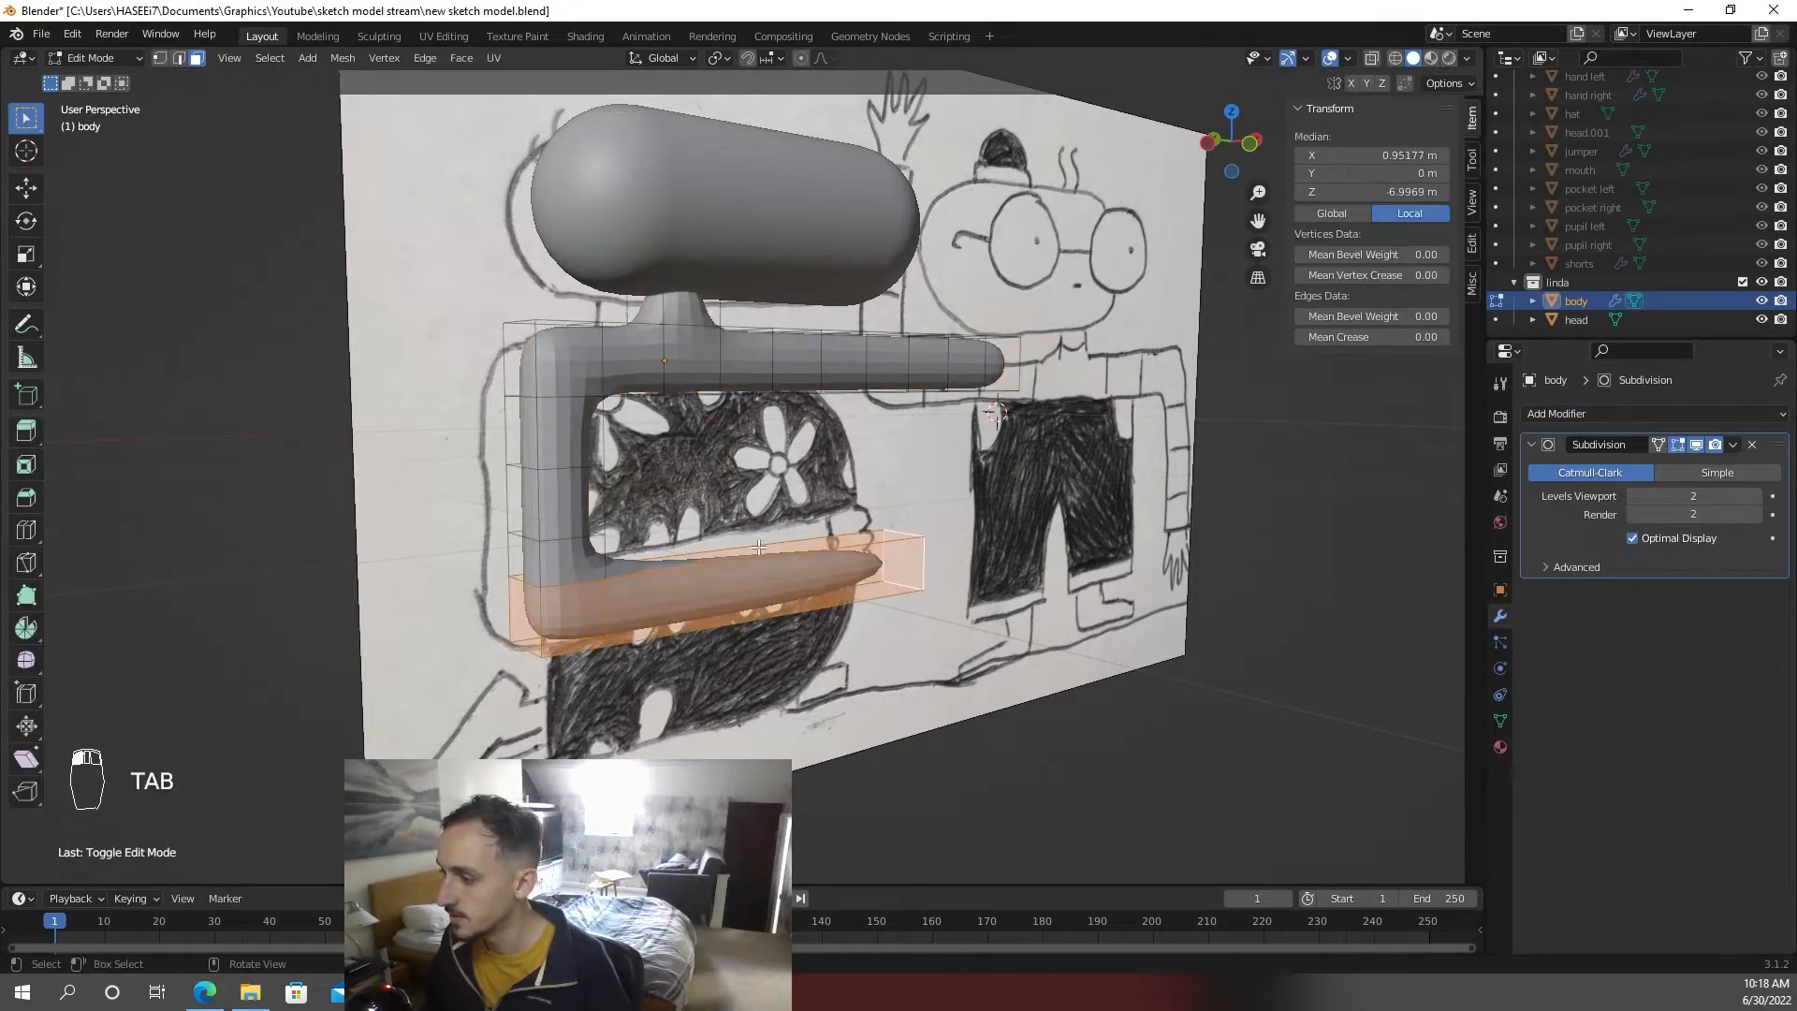
{"action": "key", "text": "ctrl+r"}
{"action": "left_click", "coordinate": [776, 571]}
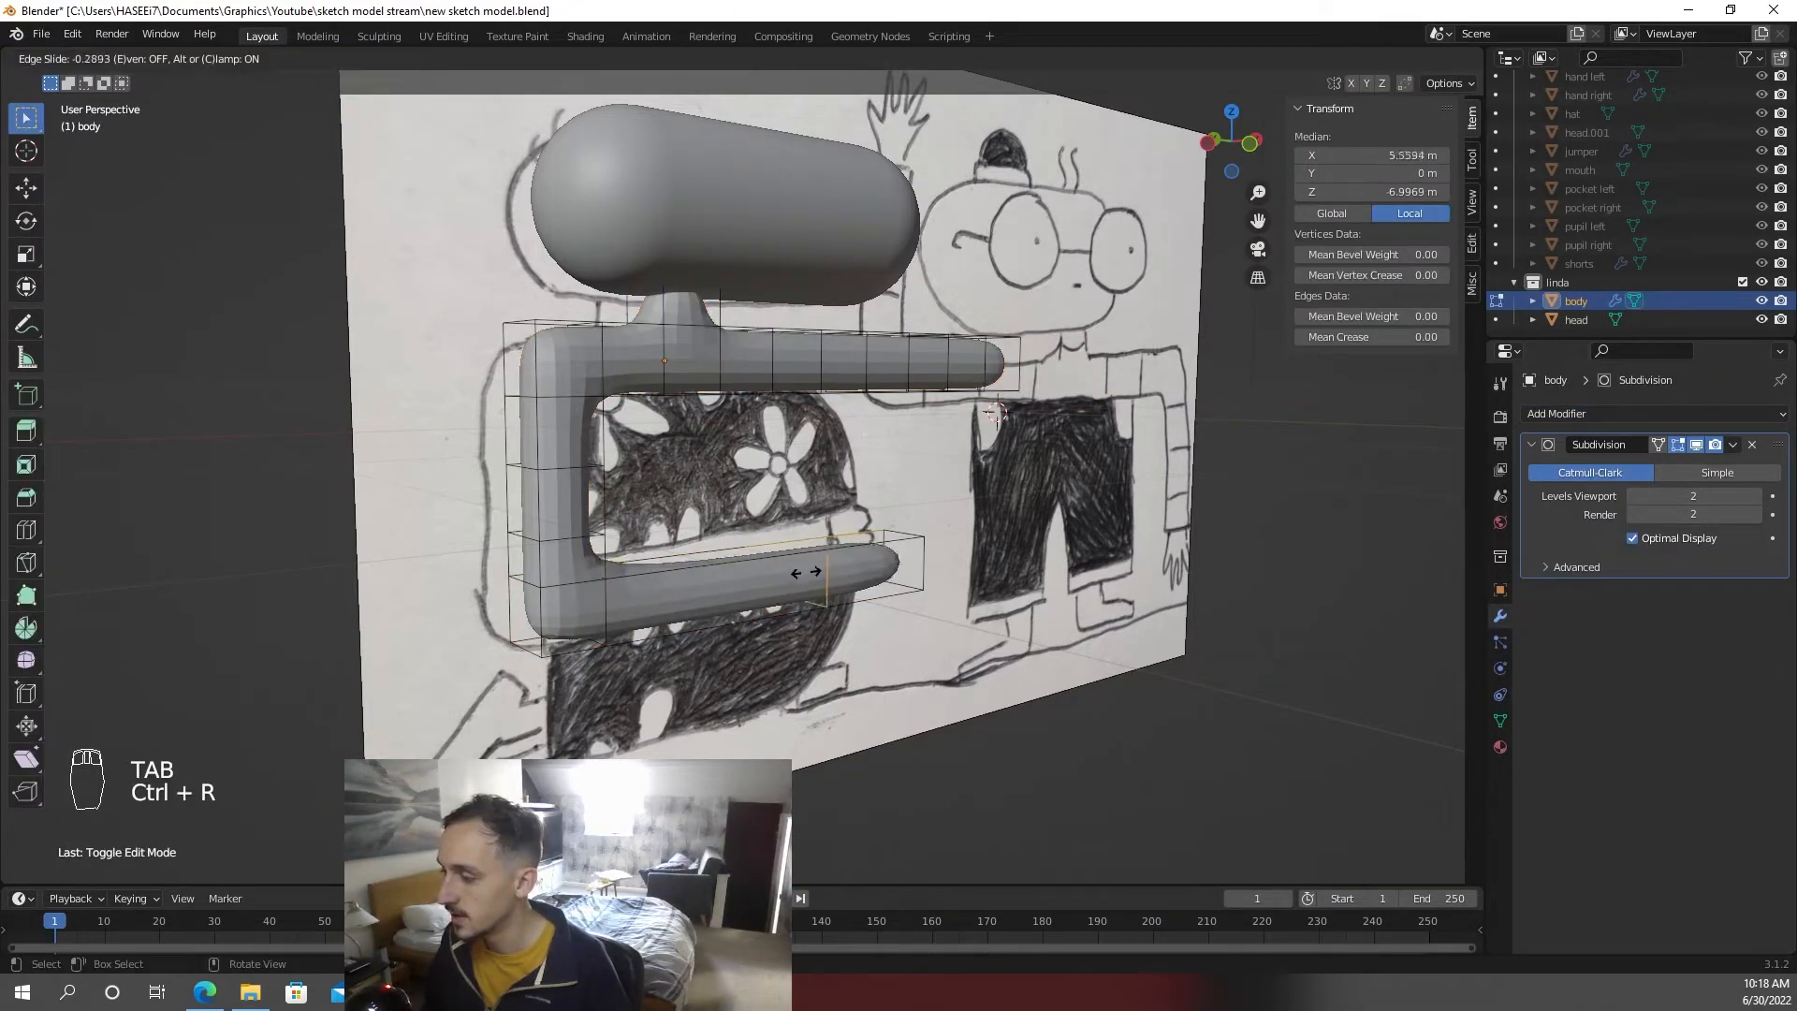
{"action": "left_click", "coordinate": [887, 564]}
{"action": "middle_click_drag", "start_coordinate": [886, 563], "coordinate": [795, 564]}
- Add a loop cut beside the elbow on the forearm with factor 0.919 and another near the top of the neck
{"action": "key", "text": "ctrl+r"}
{"action": "left_click", "coordinate": [675, 565]}
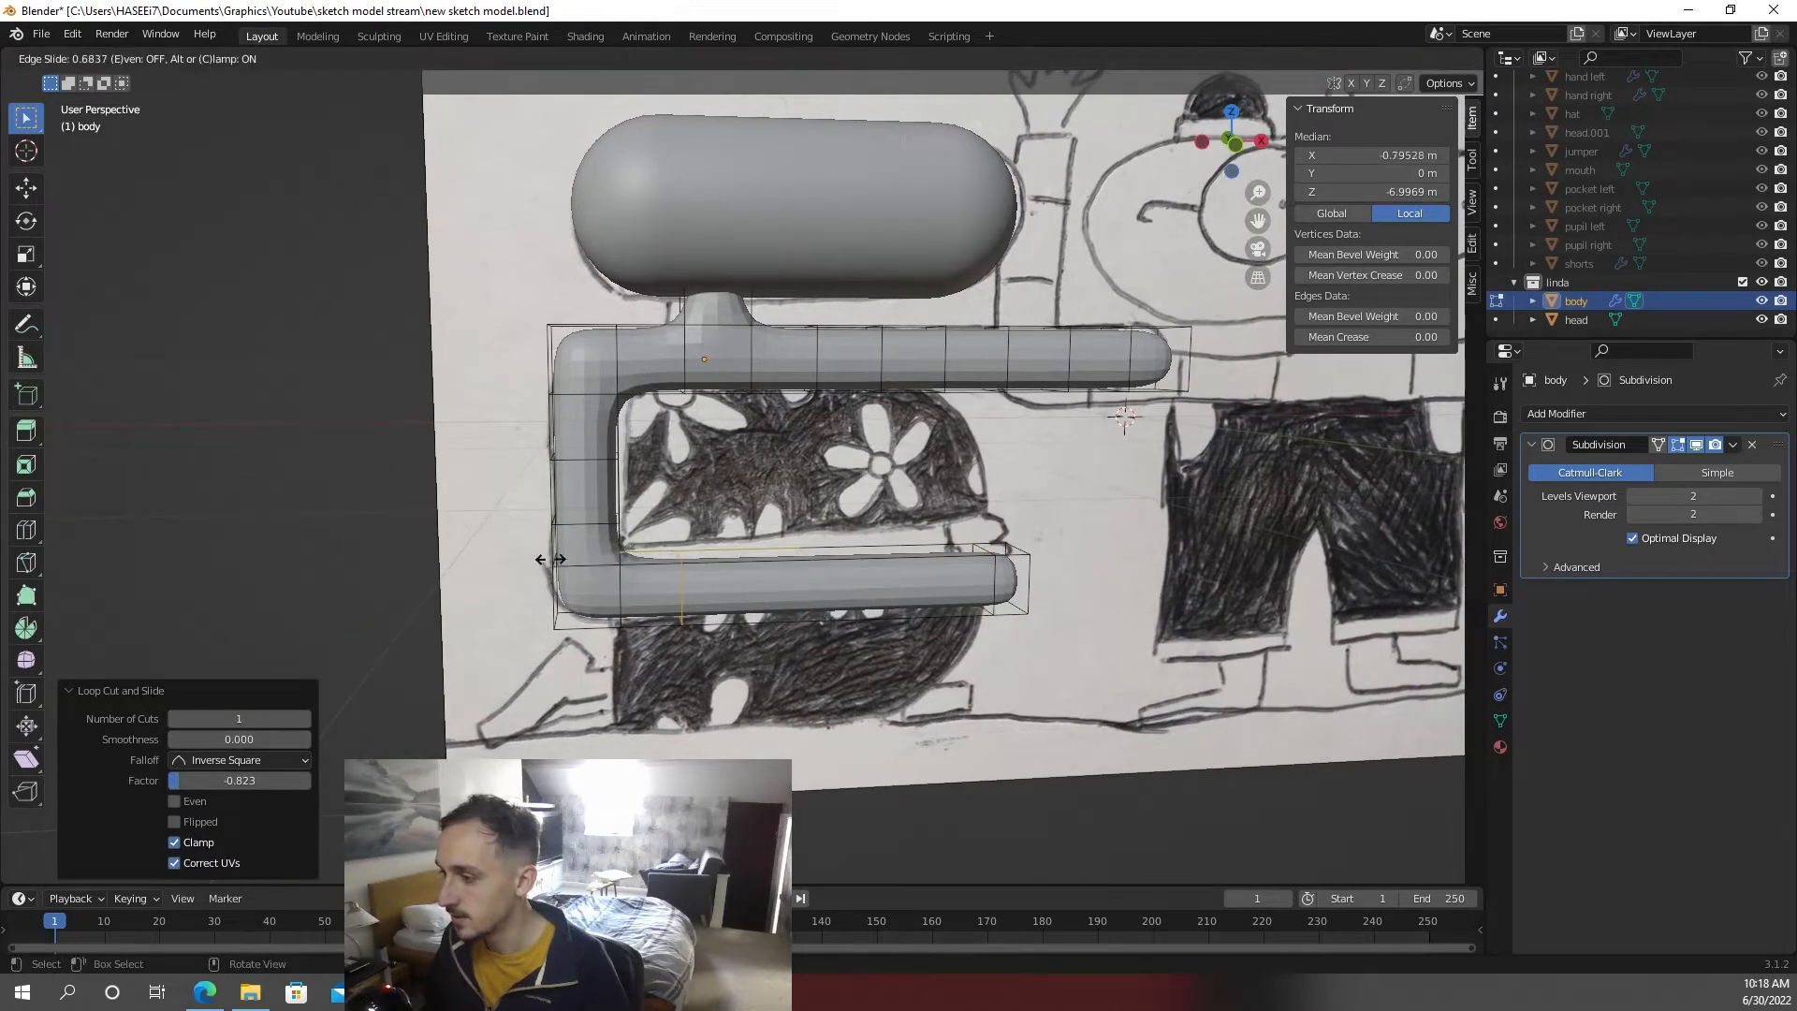
{"action": "left_click", "coordinate": [506, 562]}
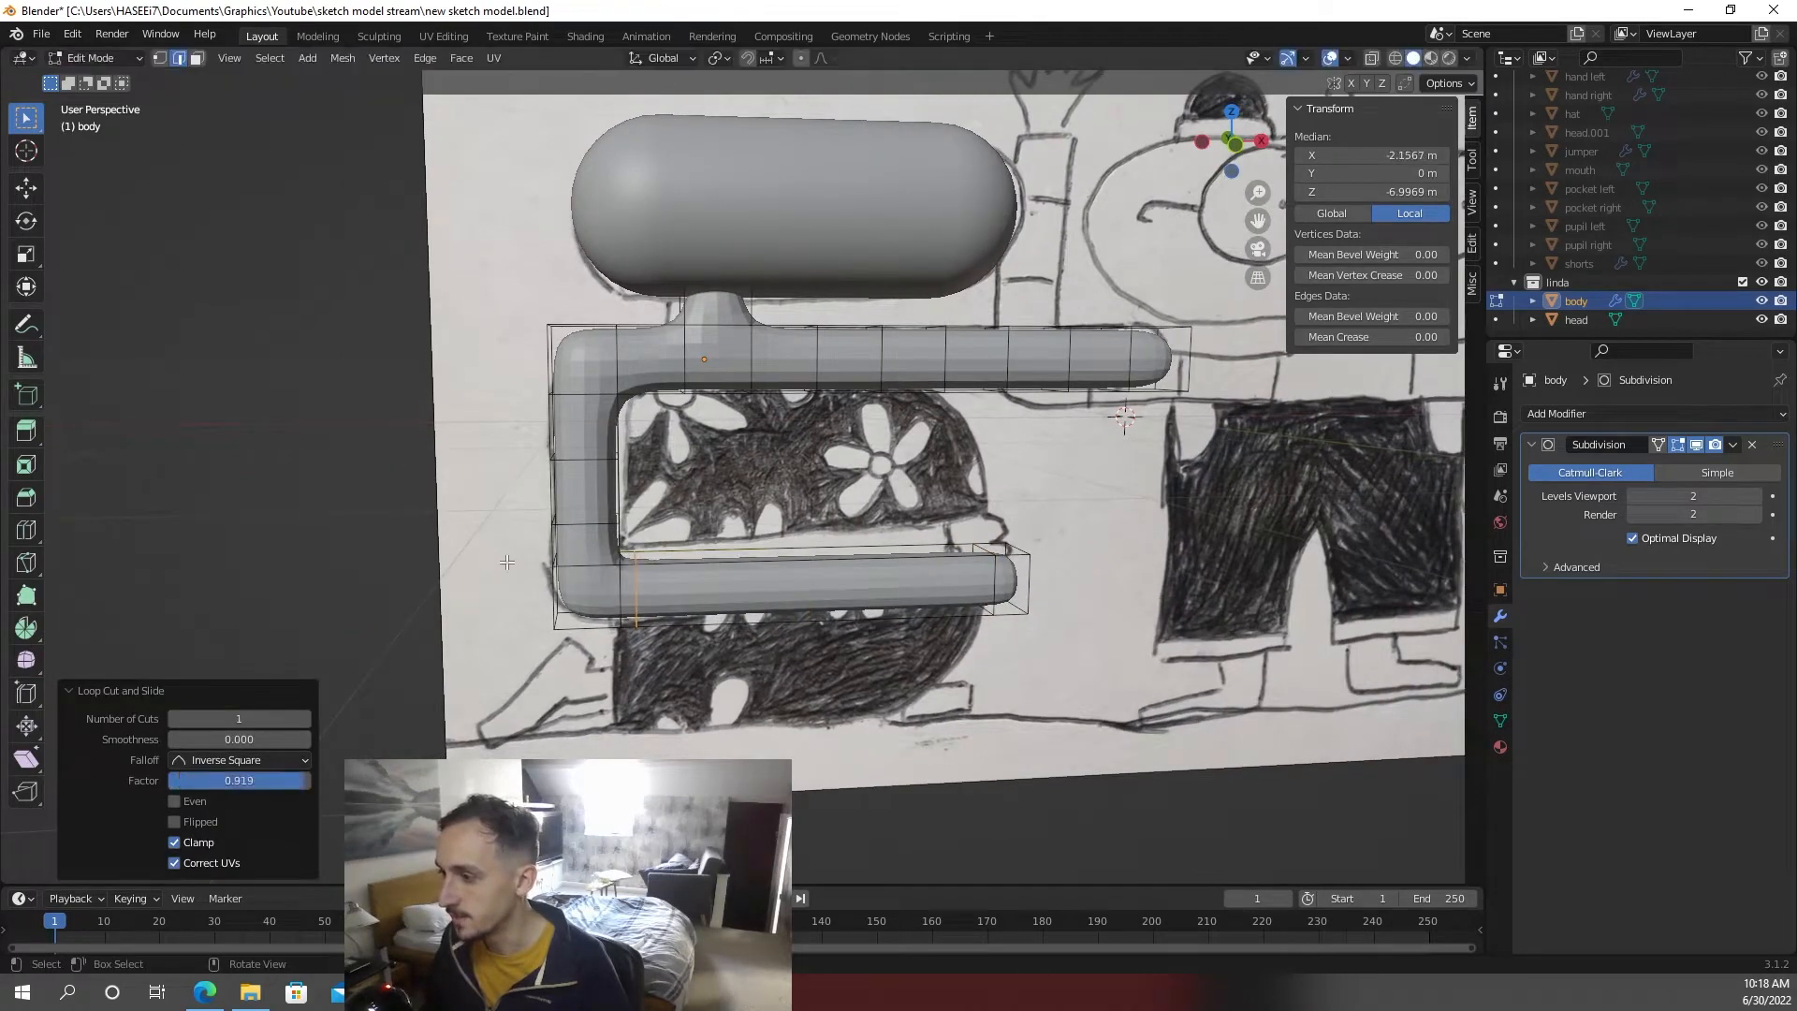
{"action": "left_click", "coordinate": [684, 304]}
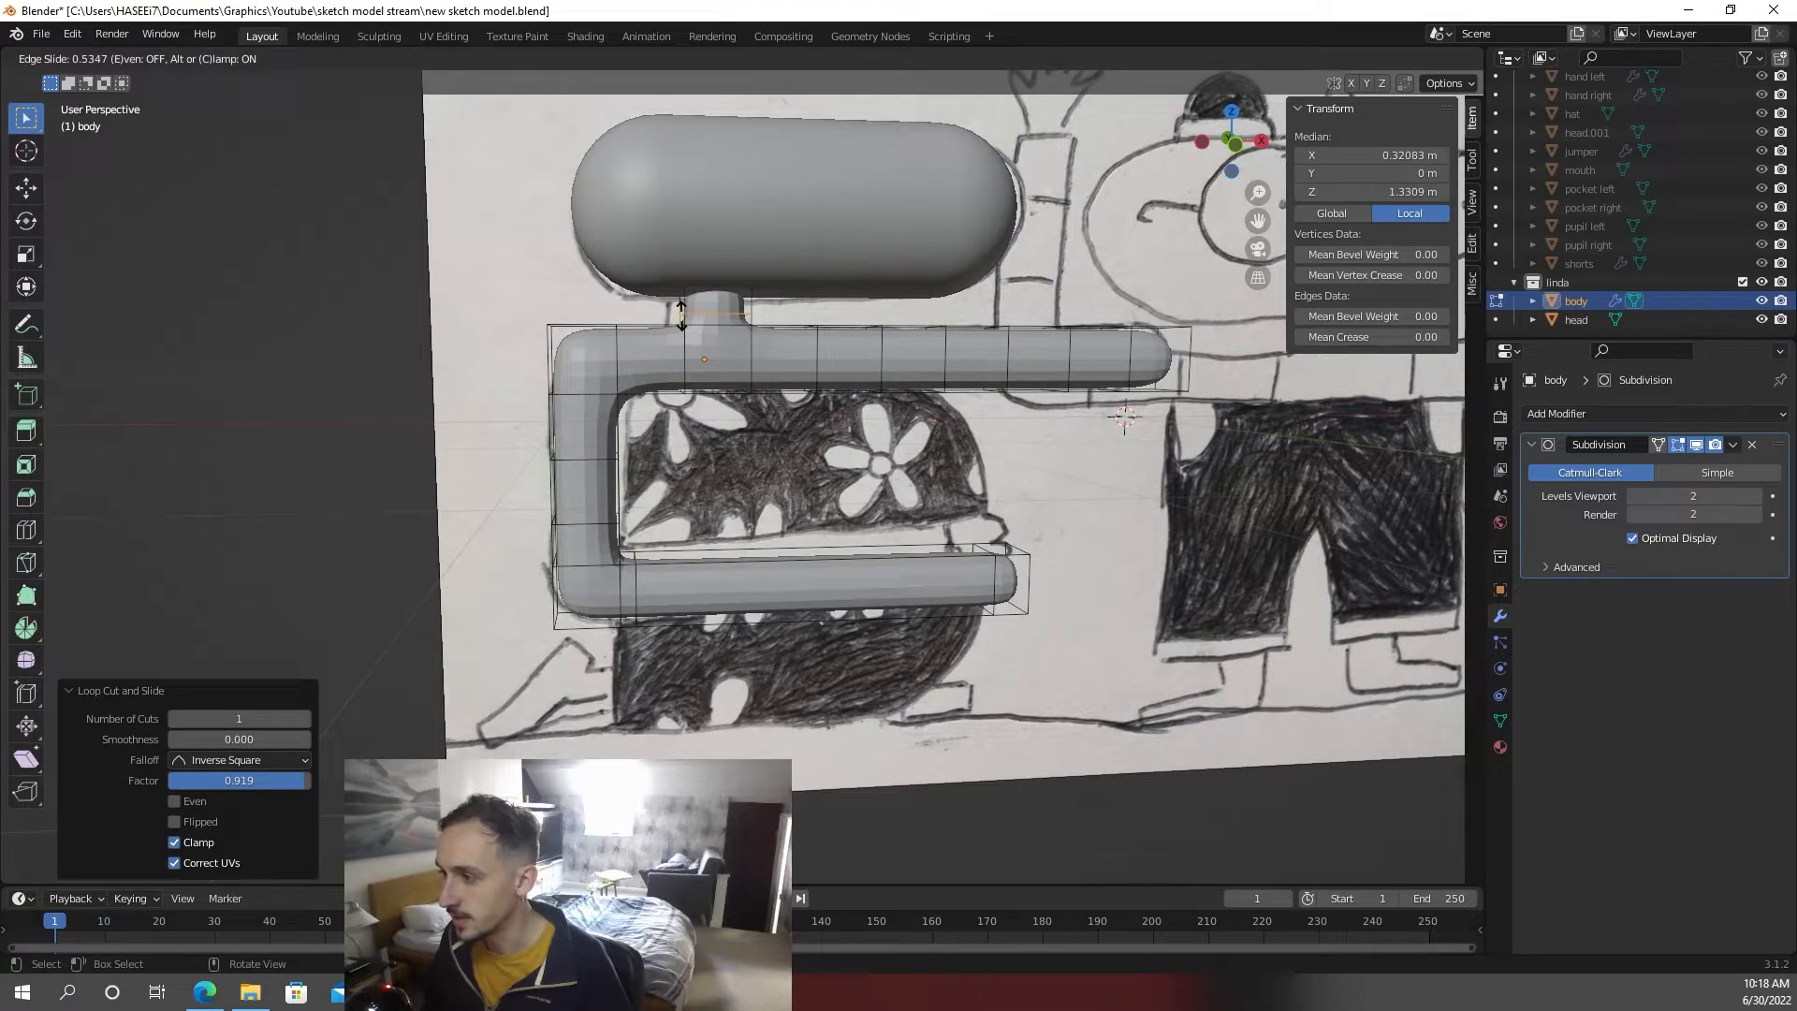
{"action": "left_click", "coordinate": [683, 303]}
- Add a cube at the world origin
{"action": "key", "text": "shift+s"}
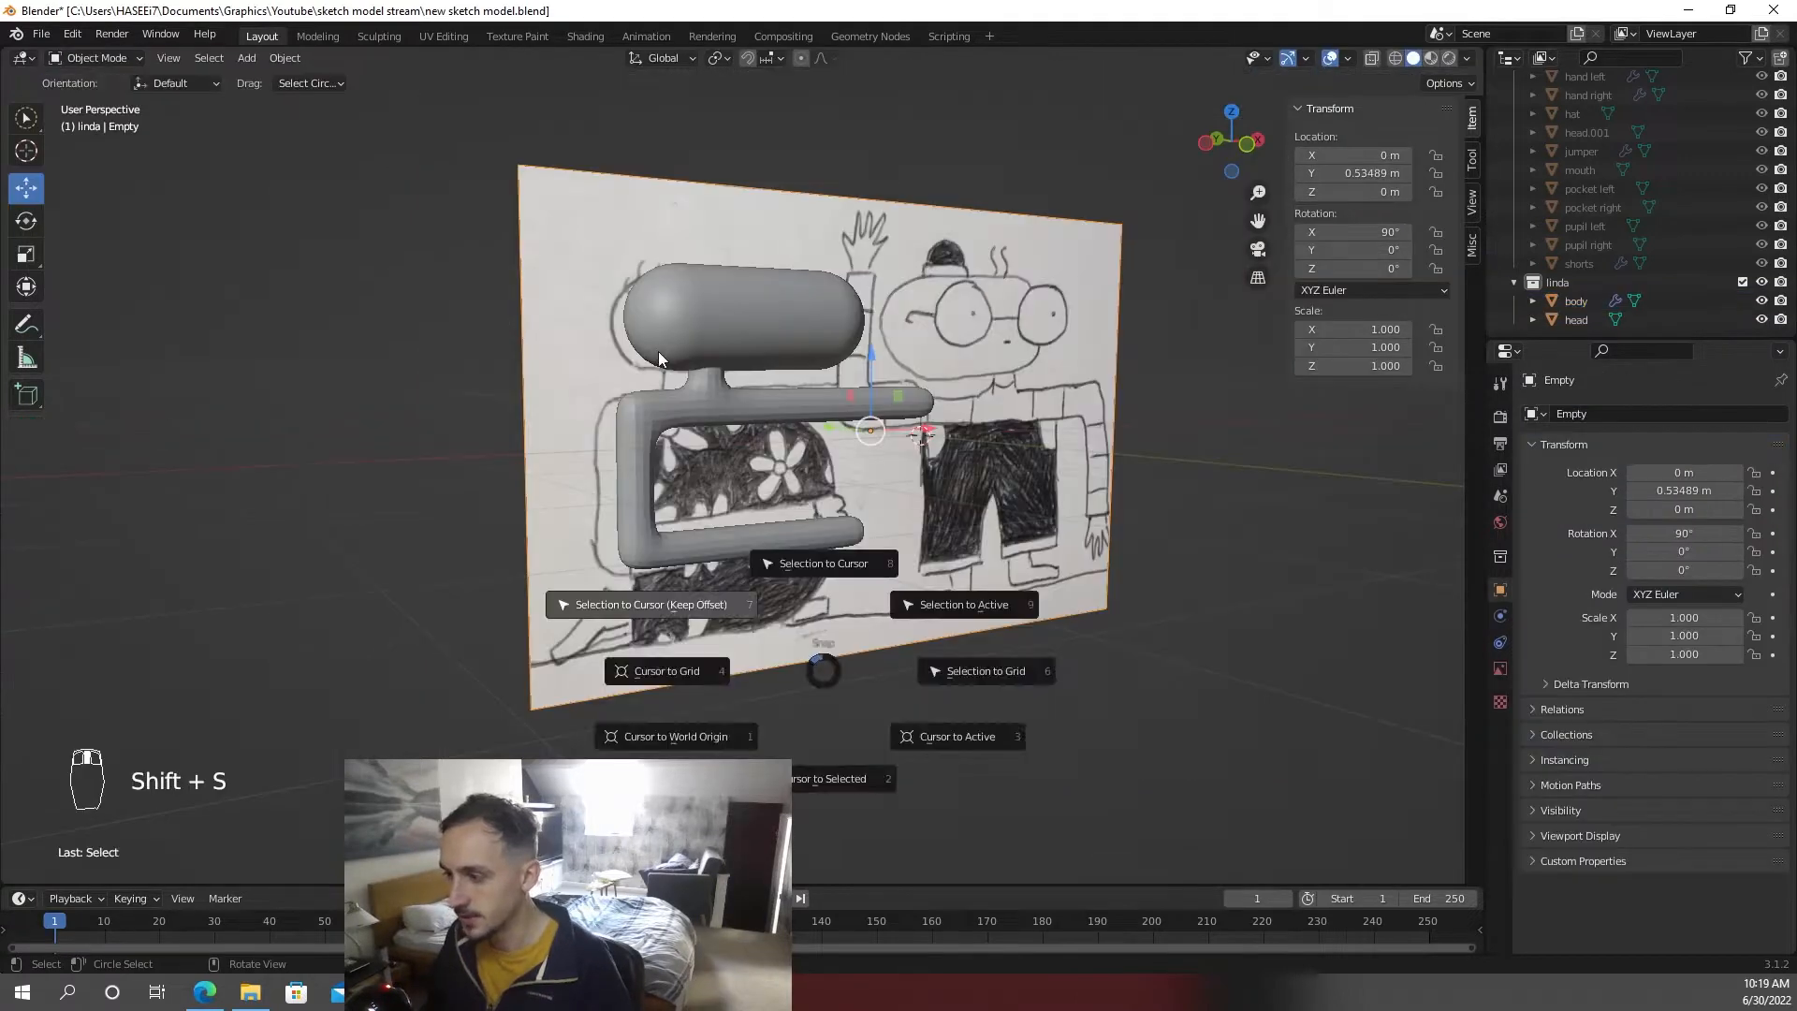
{"action": "key", "text": "shift+a"}
{"action": "mouse_move", "coordinate": [642, 368]}
{"action": "left_click", "coordinate": [716, 389]}
- Roughly lower the new cube along Z, shift it along X toward the sketched dress and scale it down
{"action": "key", "text": "g"}
{"action": "key", "text": "z"}
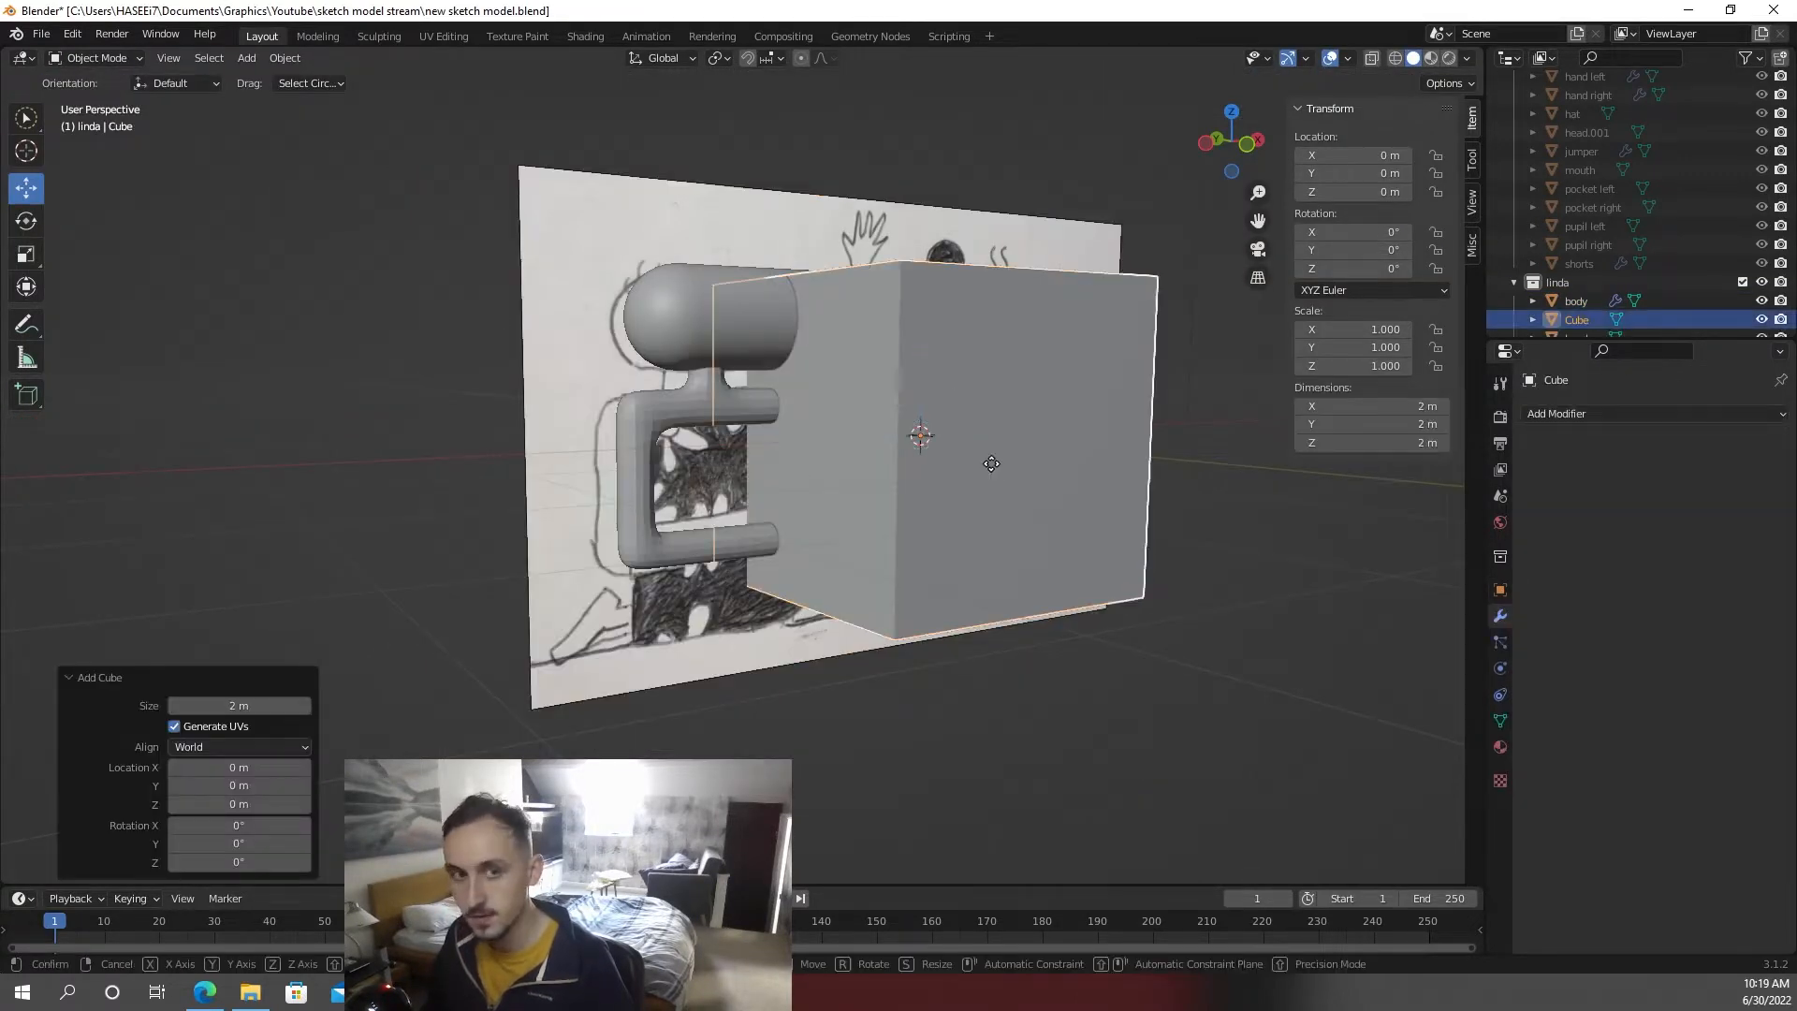
{"action": "left_click", "coordinate": [994, 554]}
{"action": "key", "text": "g"}
{"action": "key", "text": "x"}
{"action": "left_click", "coordinate": [1076, 578]}
{"action": "key", "text": "s"}
{"action": "left_click", "coordinate": [931, 565]}
- Fit the cube over the sketched dress in front view, scaled to about 0.75 at X -1.07 m and Z -0.55 m
{"action": "key", "text": "KP_1"}
{"action": "key", "text": "g"}
{"action": "key", "text": "x"}
{"action": "left_click", "coordinate": [1003, 566]}
{"action": "key", "text": "s"}
{"action": "left_click", "coordinate": [1098, 567]}
{"action": "key", "text": "g"}
{"action": "key", "text": "z"}
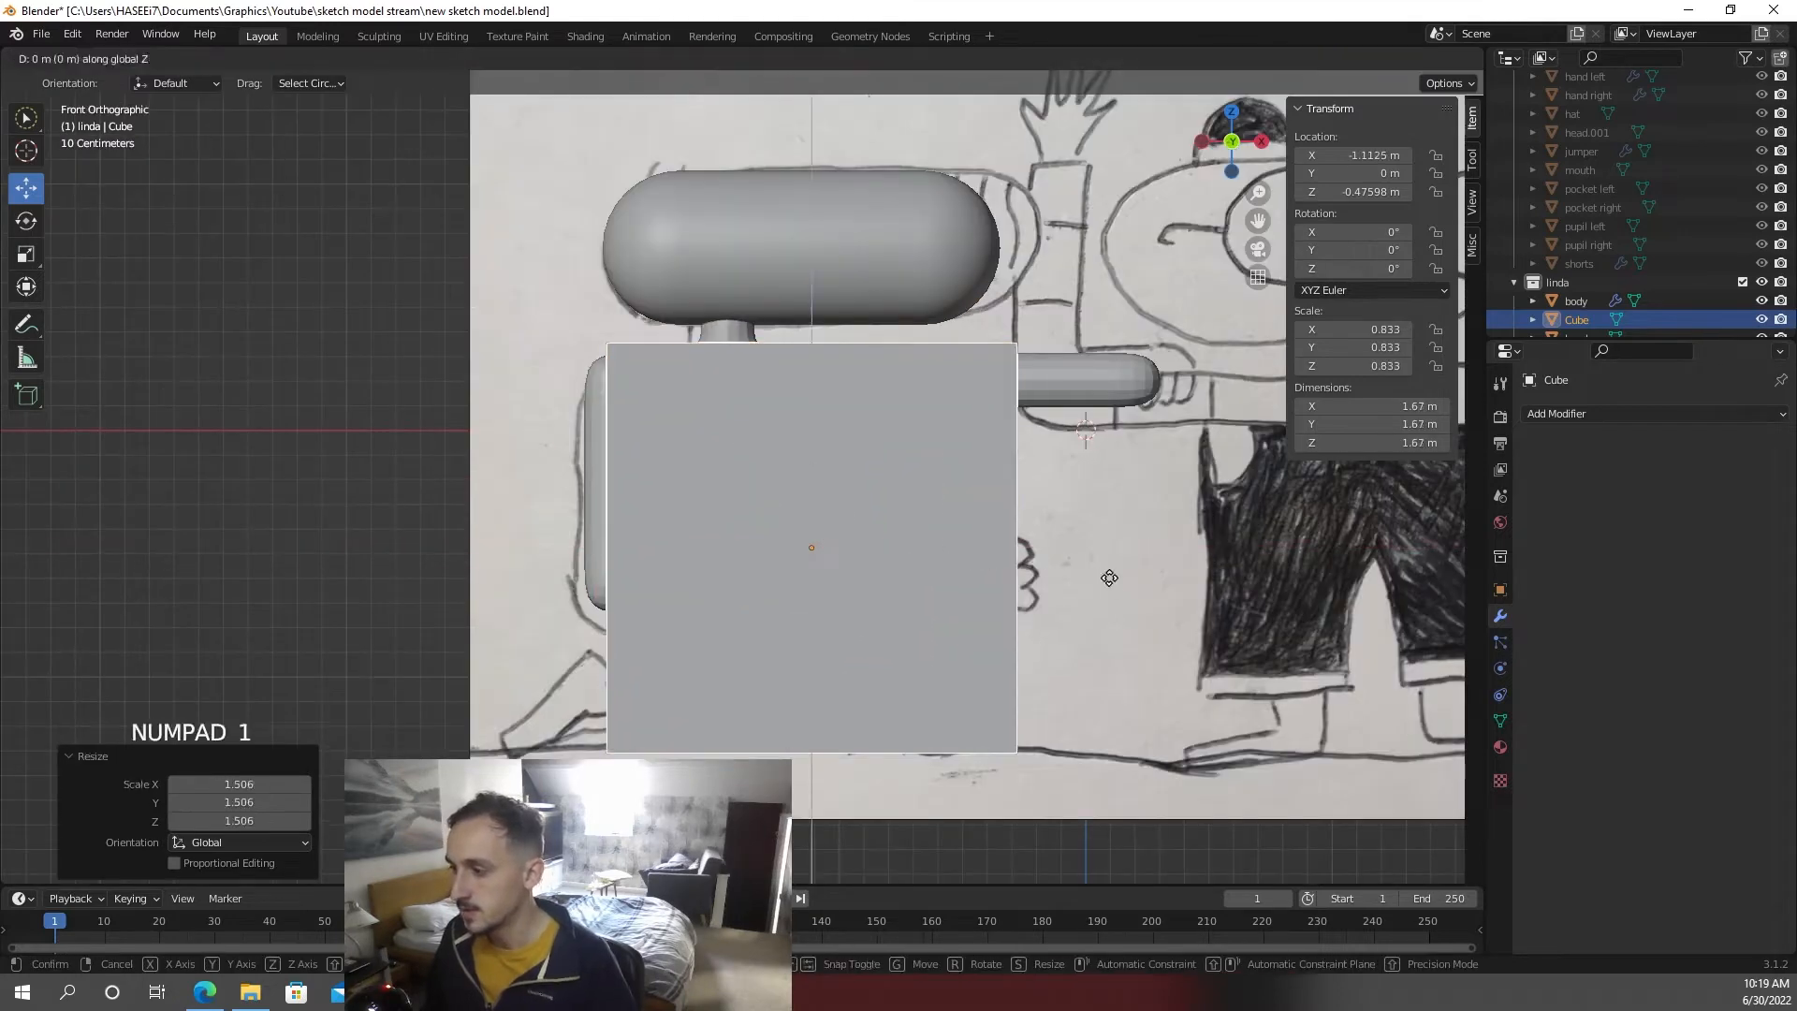
{"action": "left_click", "coordinate": [1108, 577]}
{"action": "key", "text": "s"}
{"action": "left_click", "coordinate": [1065, 576]}
{"action": "left_click", "coordinate": [1069, 584]}
- Flatten the dress cube along Y to a depth of about 0.95 m
{"action": "mouse_move", "coordinate": [1069, 584]}
{"action": "middle_mouse_down"}
{"action": "mouse_move", "coordinate": [969, 626]}
{"action": "mouse_move", "coordinate": [1080, 602]}
{"action": "middle_mouse_up"}
{"action": "key", "text": "s"}
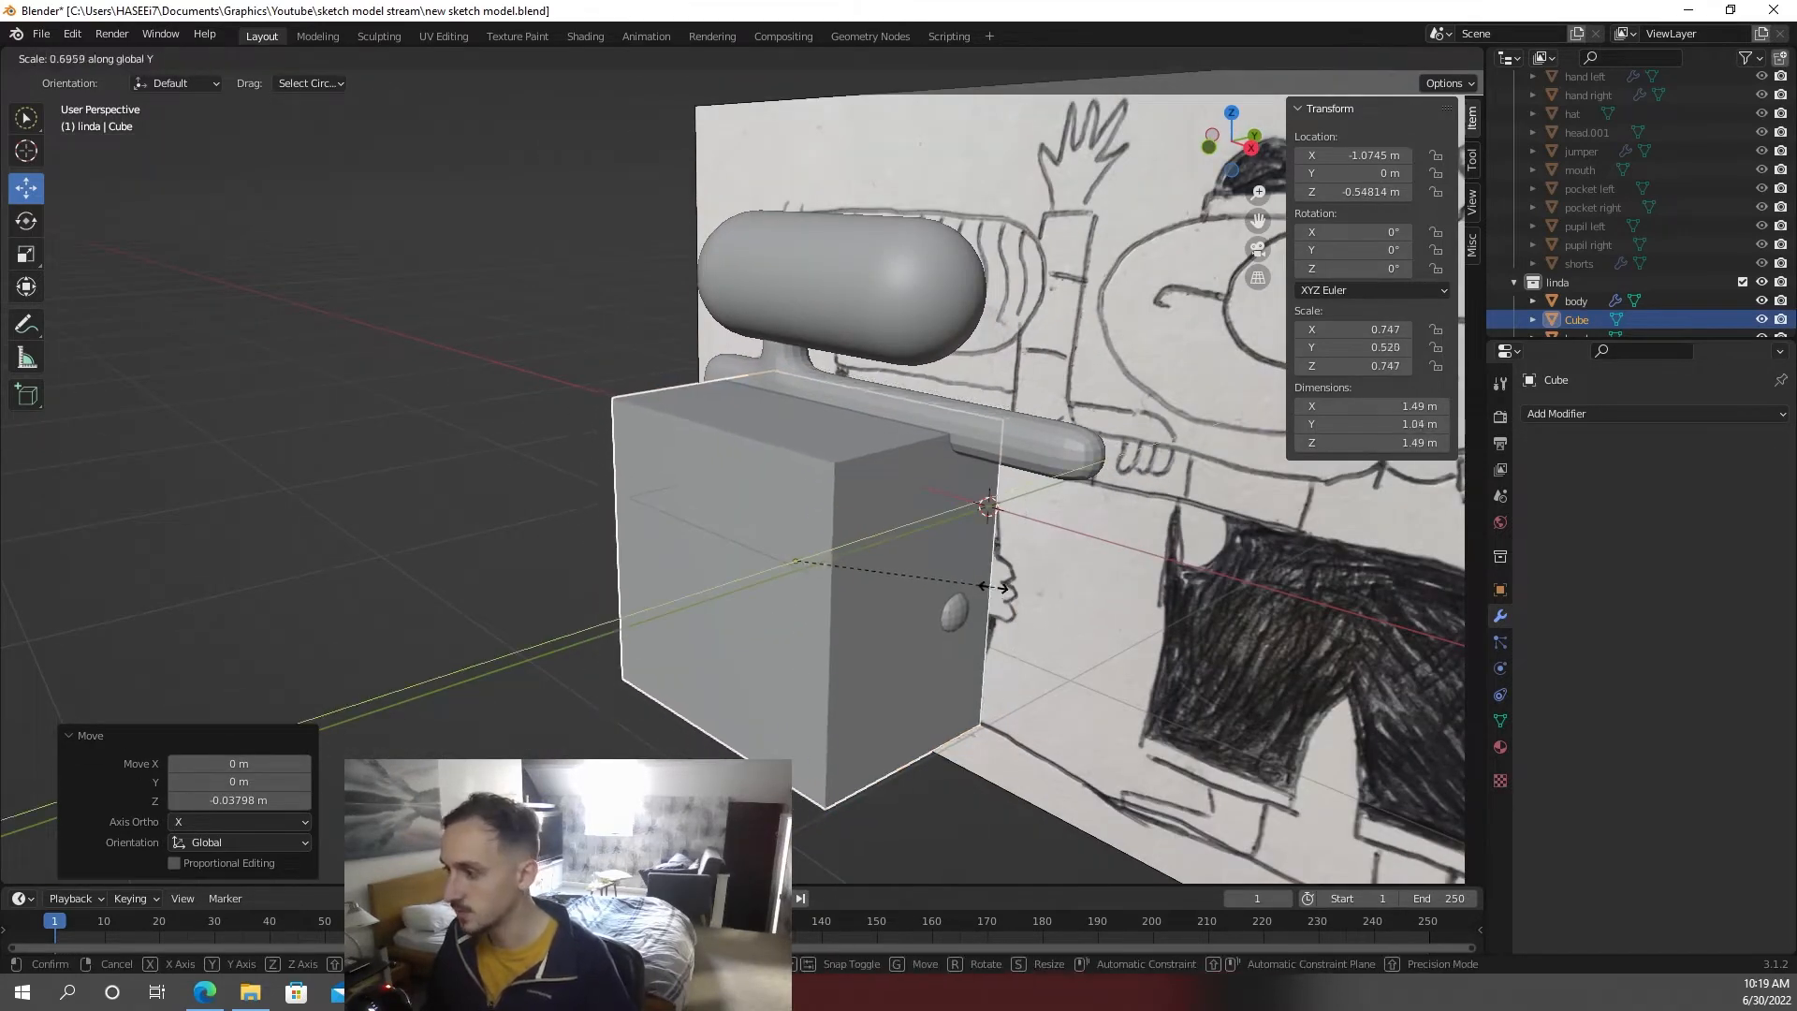
{"action": "left_click", "coordinate": [936, 524]}
- Bevel the upper and lower edges of the dress cube's hand-side face with several segments to round them broadly
{"action": "key", "text": "Tab"}
{"action": "left_click", "coordinate": [874, 452]}
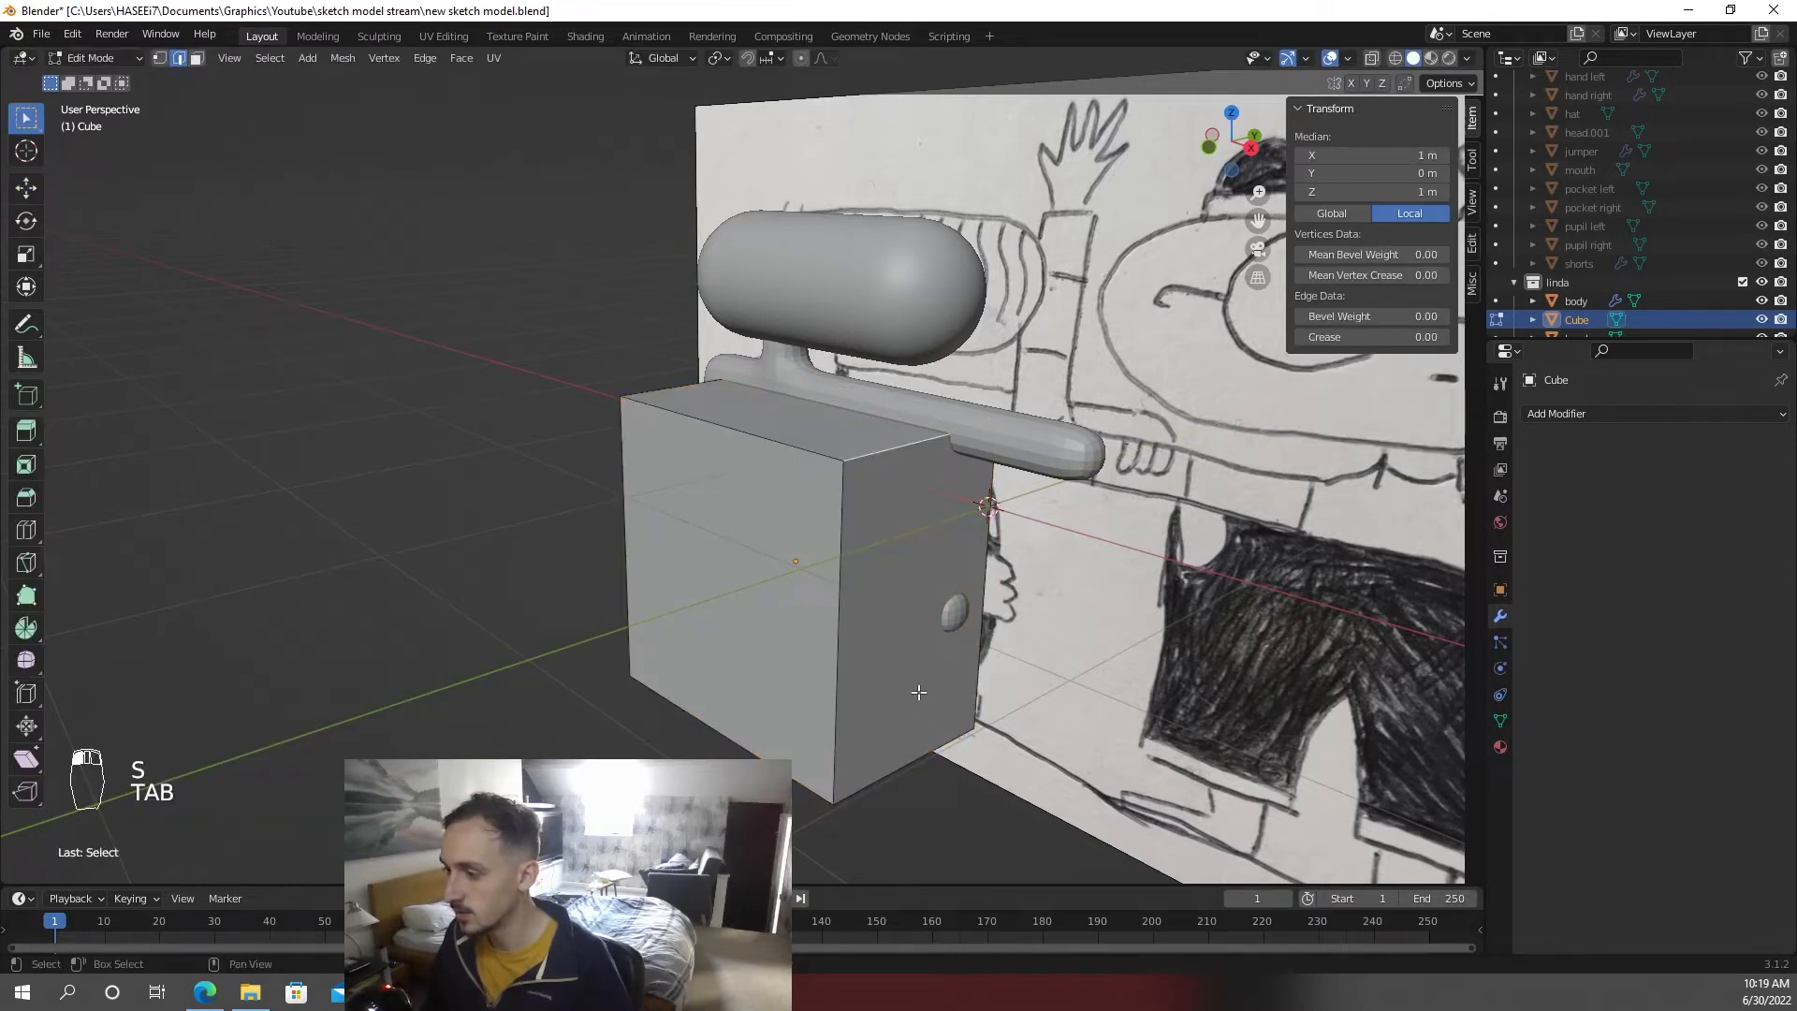
{"action": "key", "text": "ctrl+b"}
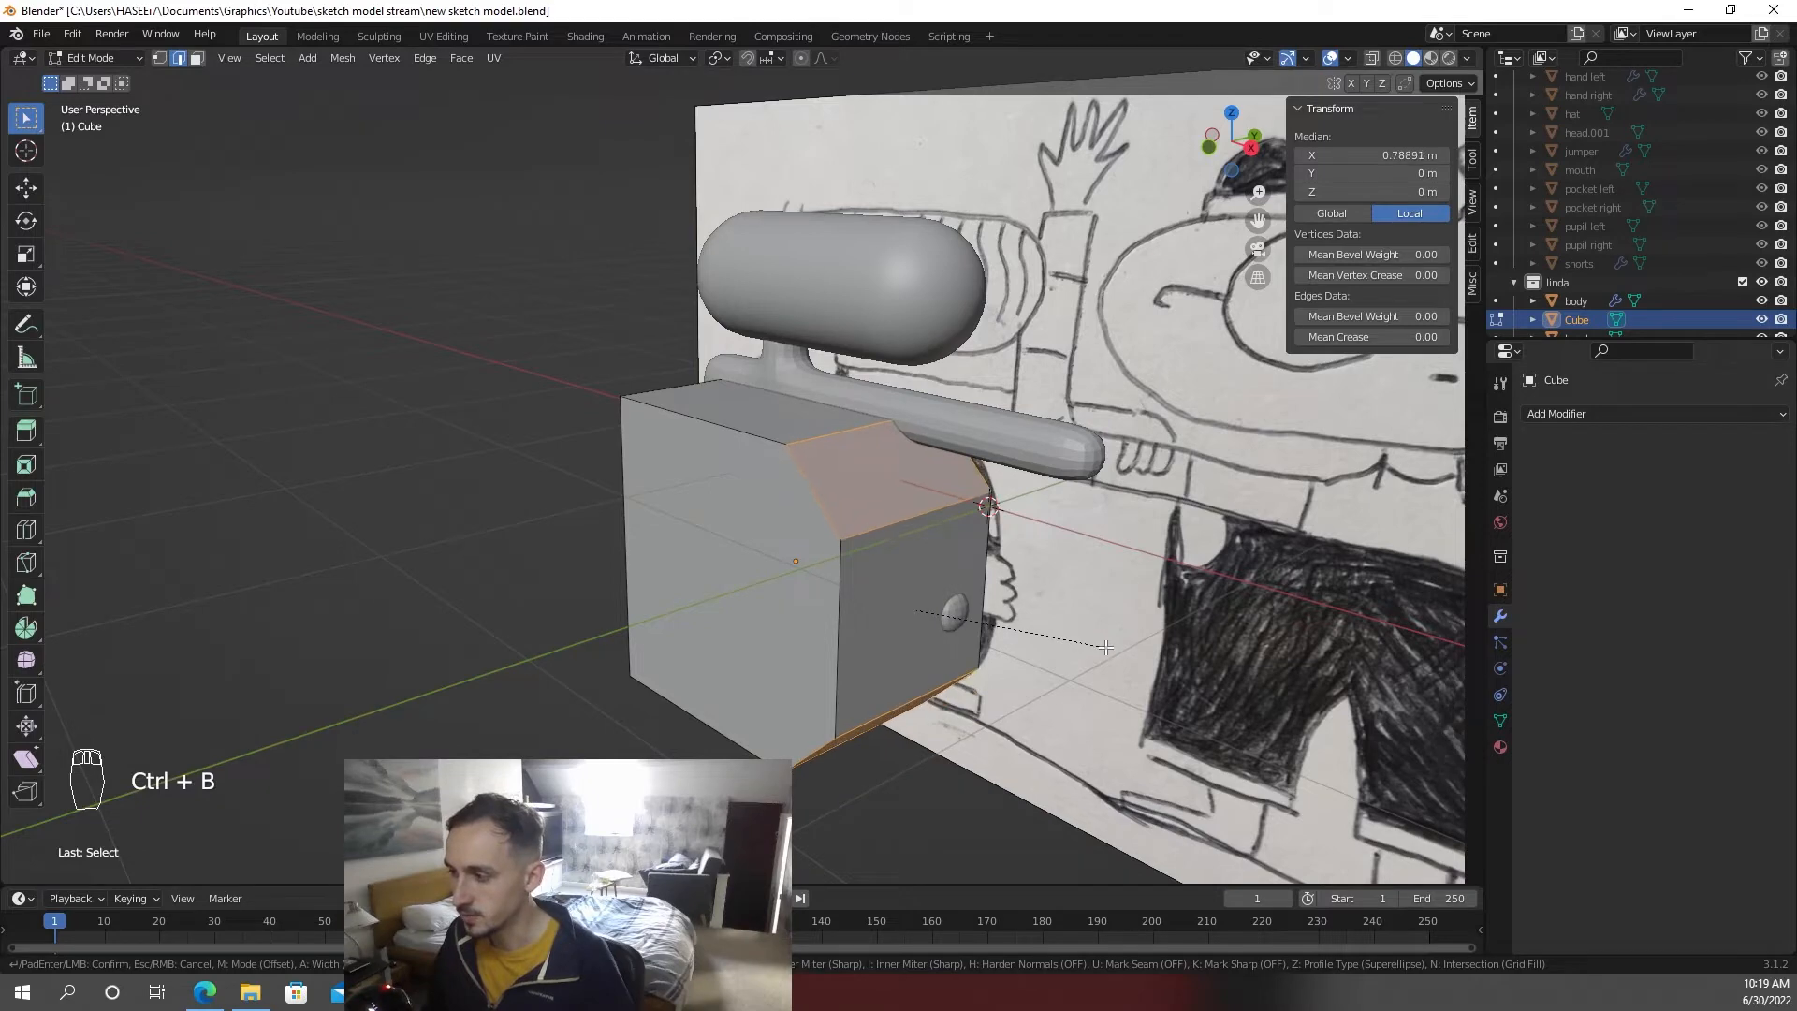
{"action": "scroll", "coordinate": [1104, 645], "scroll_direction": "up", "scroll_amount": 6}
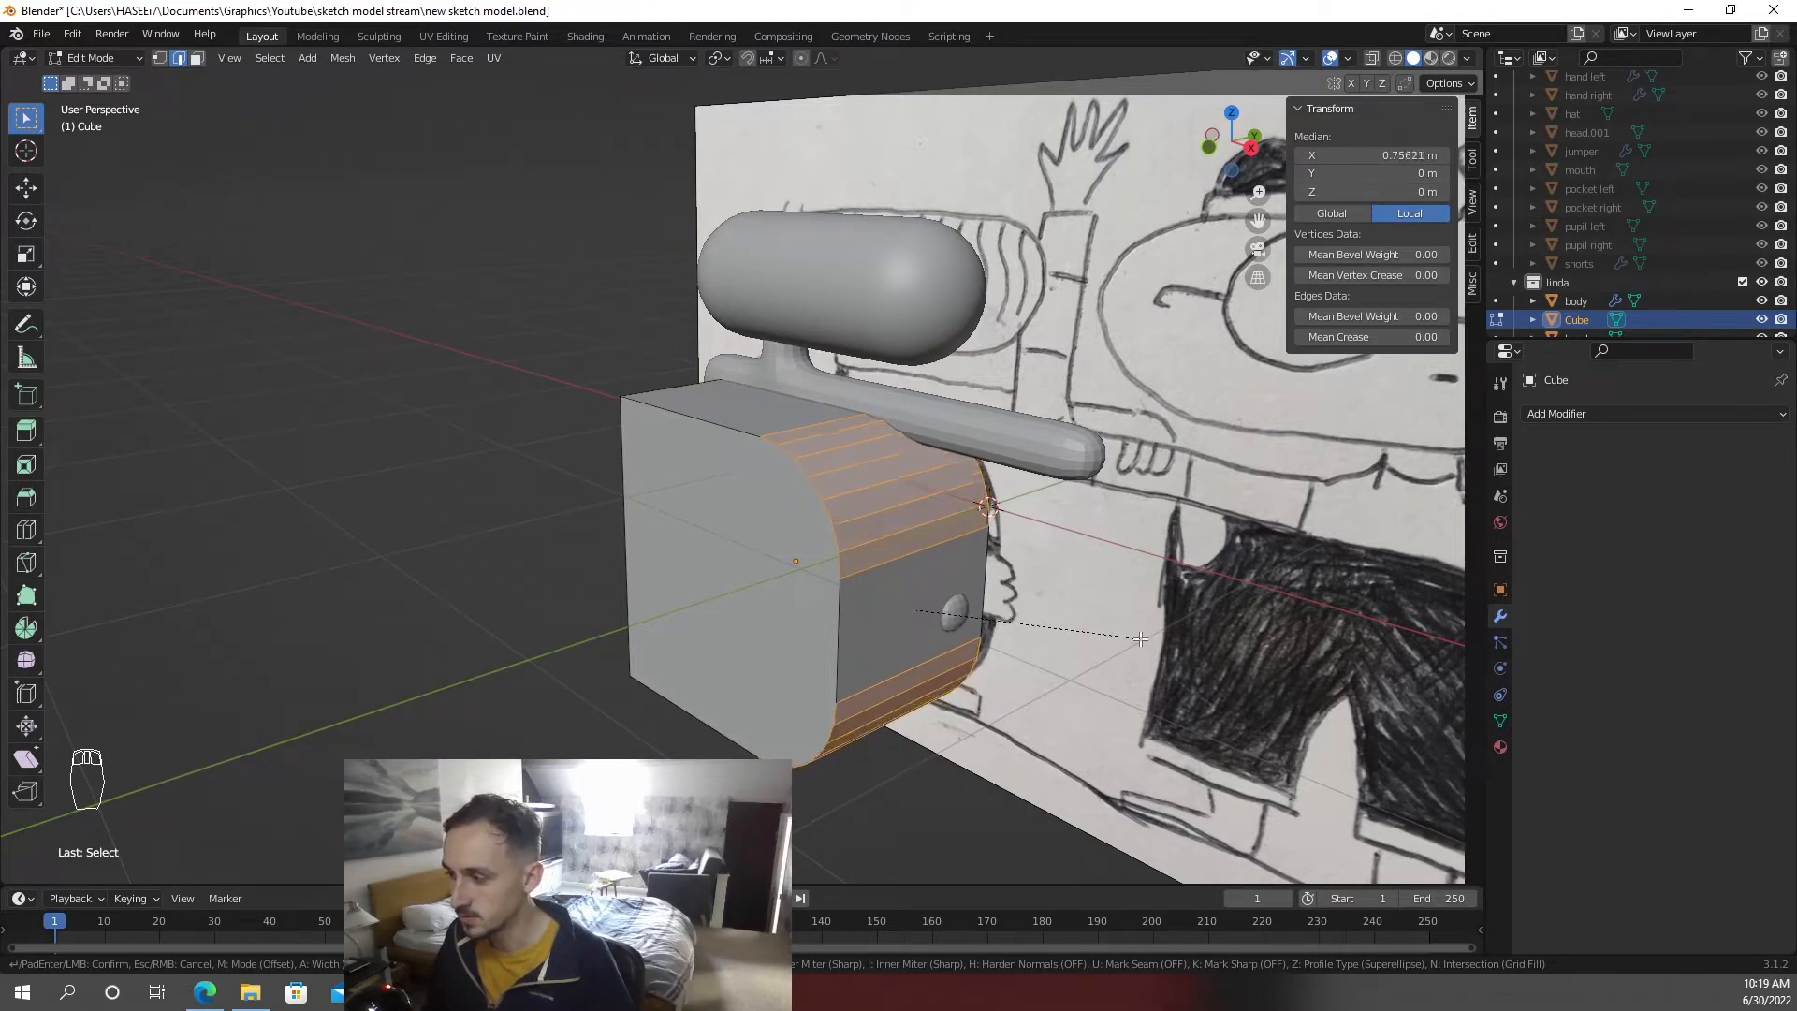
{"action": "left_click", "coordinate": [801, 592]}
{"action": "key", "text": "Tab"}
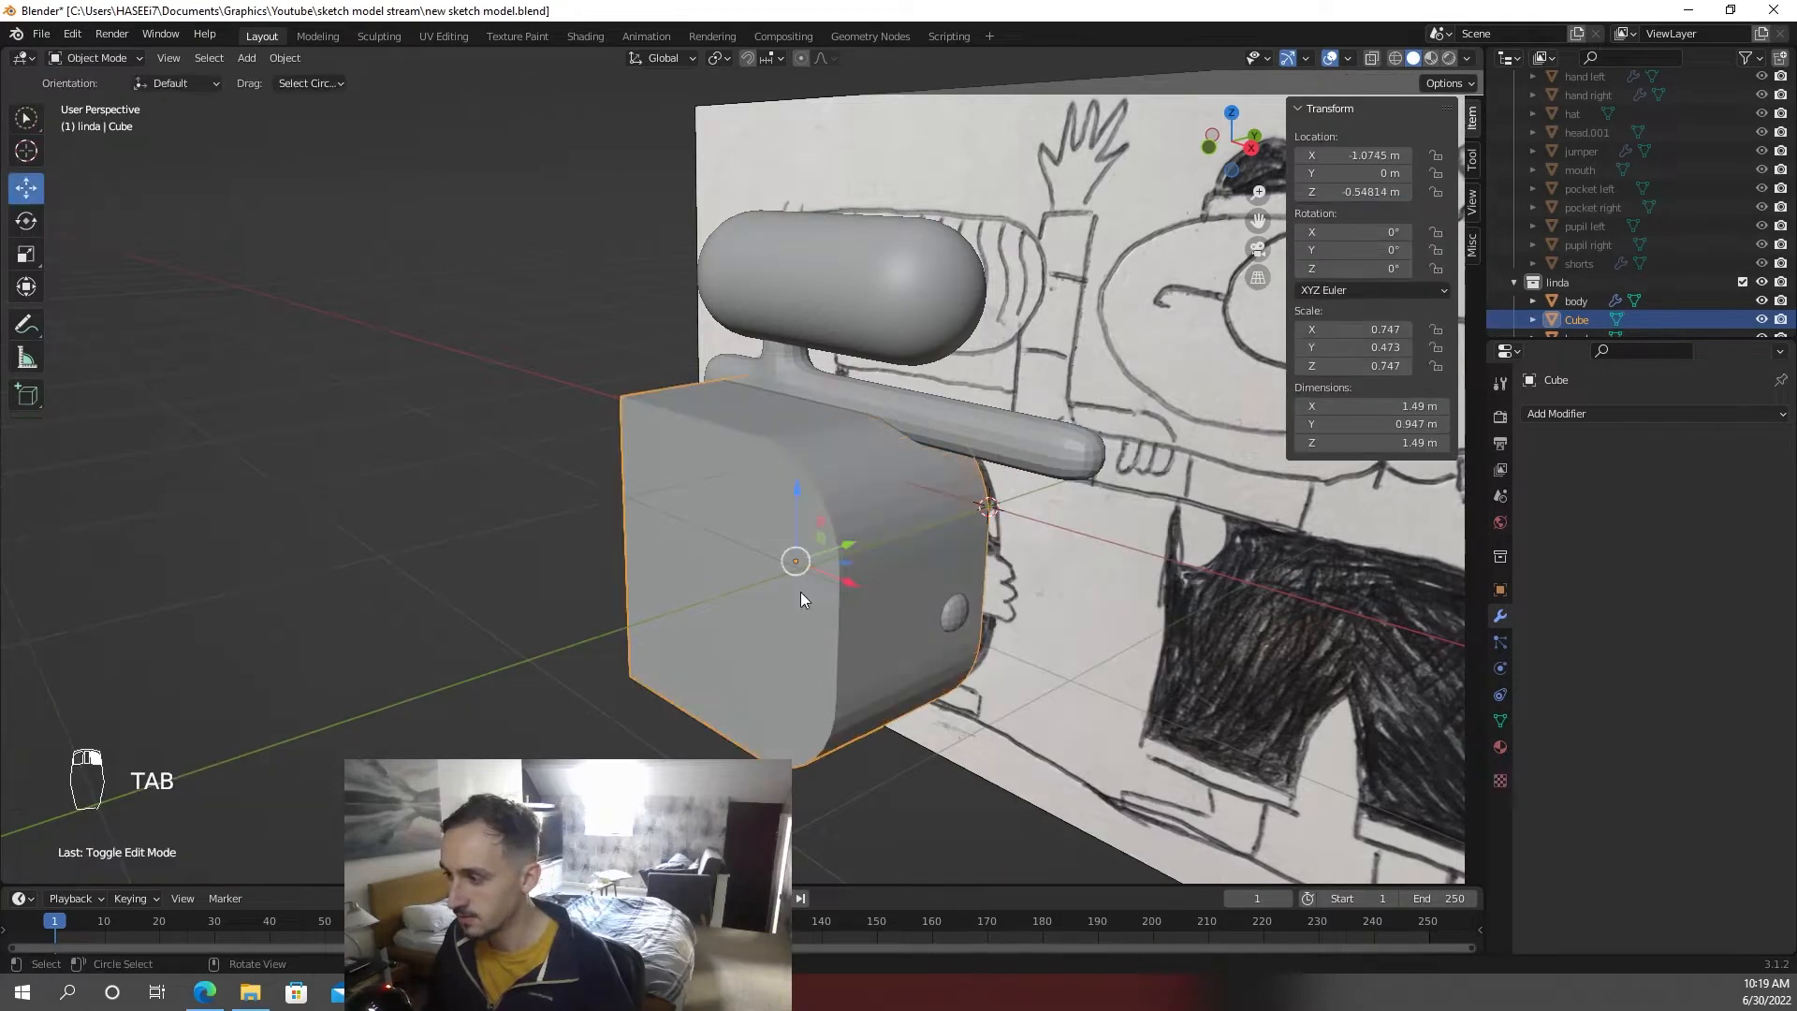
- Add a Bevel modifier with an amount of 0.49 m and 5 segments to the dress cube and shade it smooth
{"action": "left_click", "coordinate": [1547, 414]}
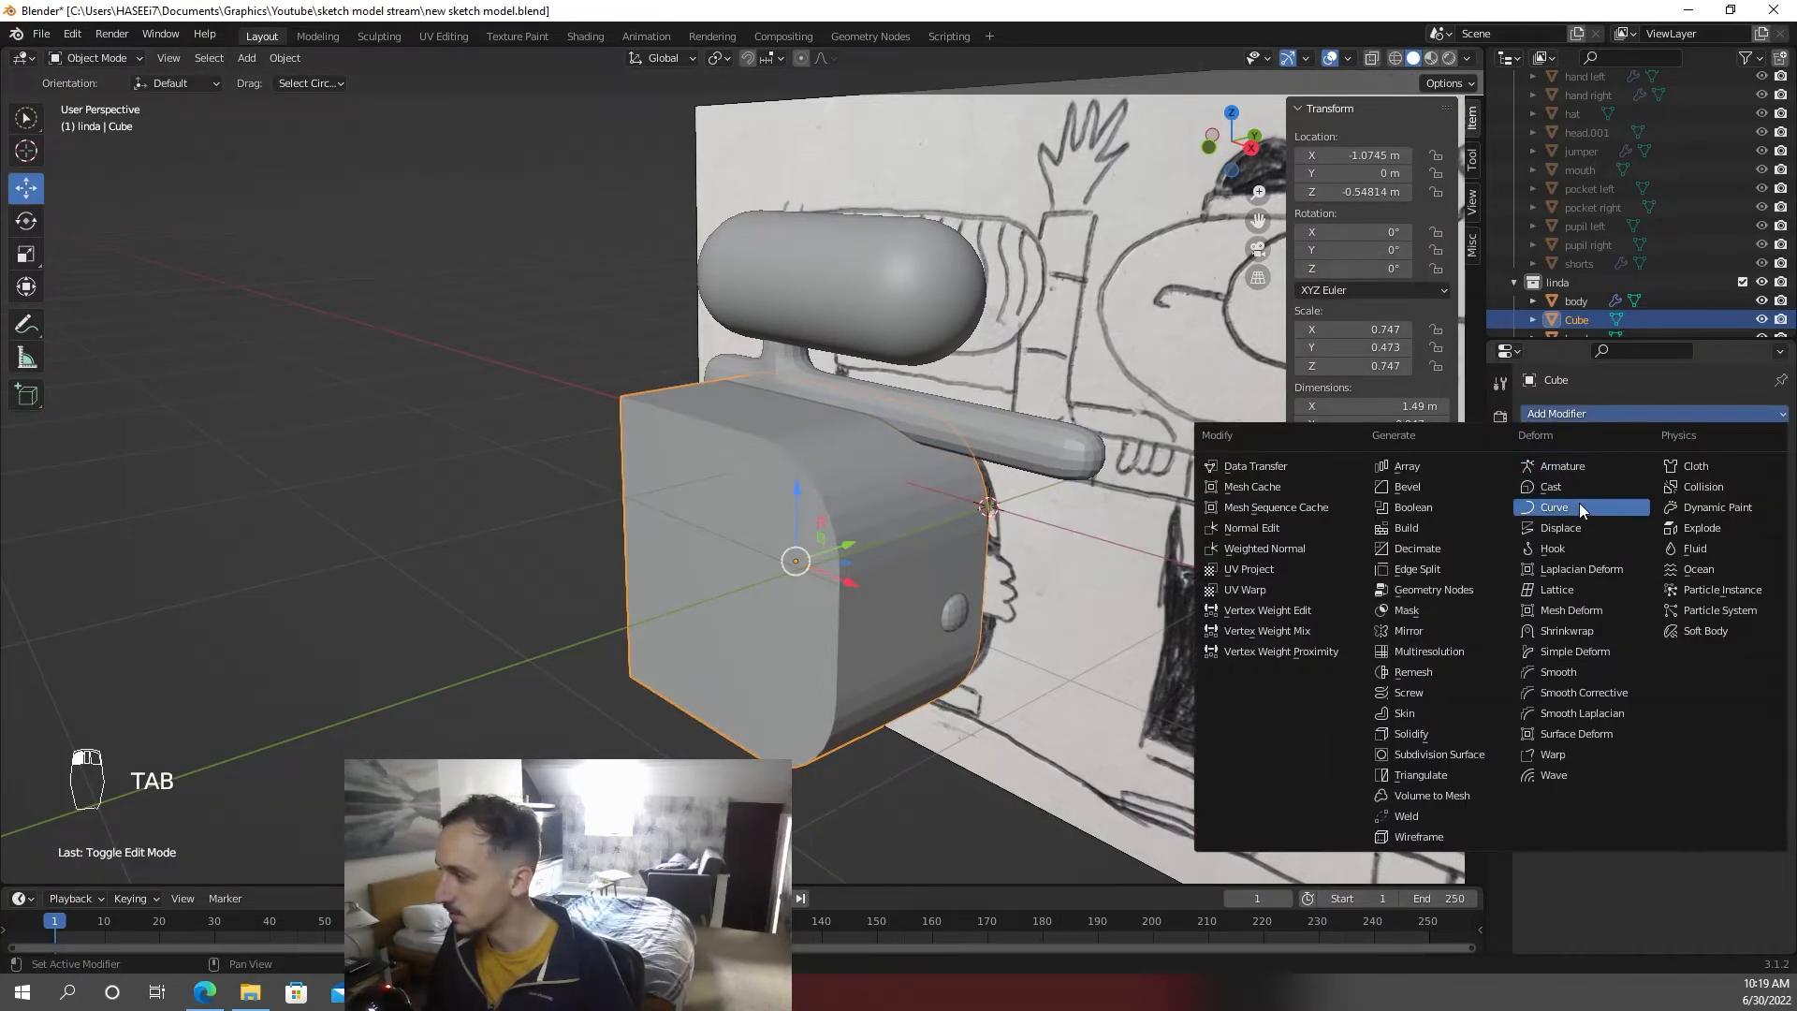
{"action": "left_click", "coordinate": [1440, 486]}
{"action": "left_click_drag", "start_coordinate": [1680, 516], "coordinate": [1721, 517]}
{"action": "key", "text": "Tab"}
{"action": "key", "text": "Tab"}
{"action": "key", "text": "F3"}
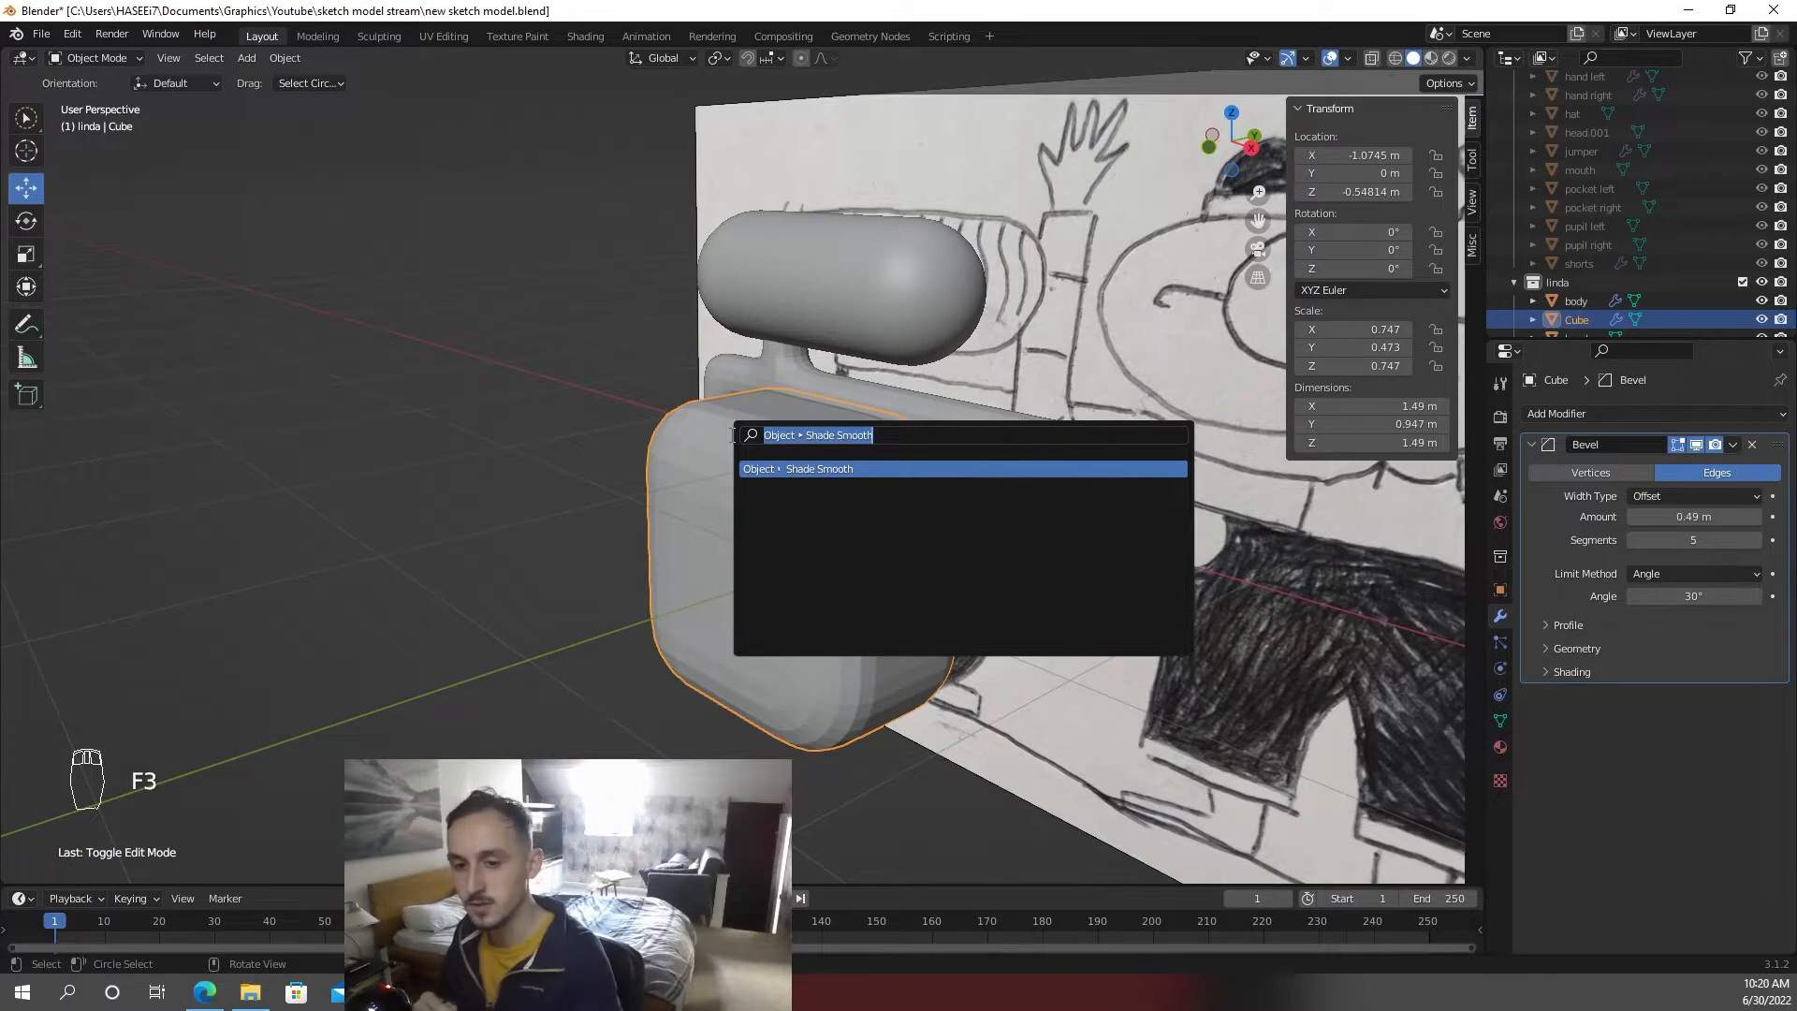
{"action": "key", "text": "Return"}
{"action": "key", "text": "g"}
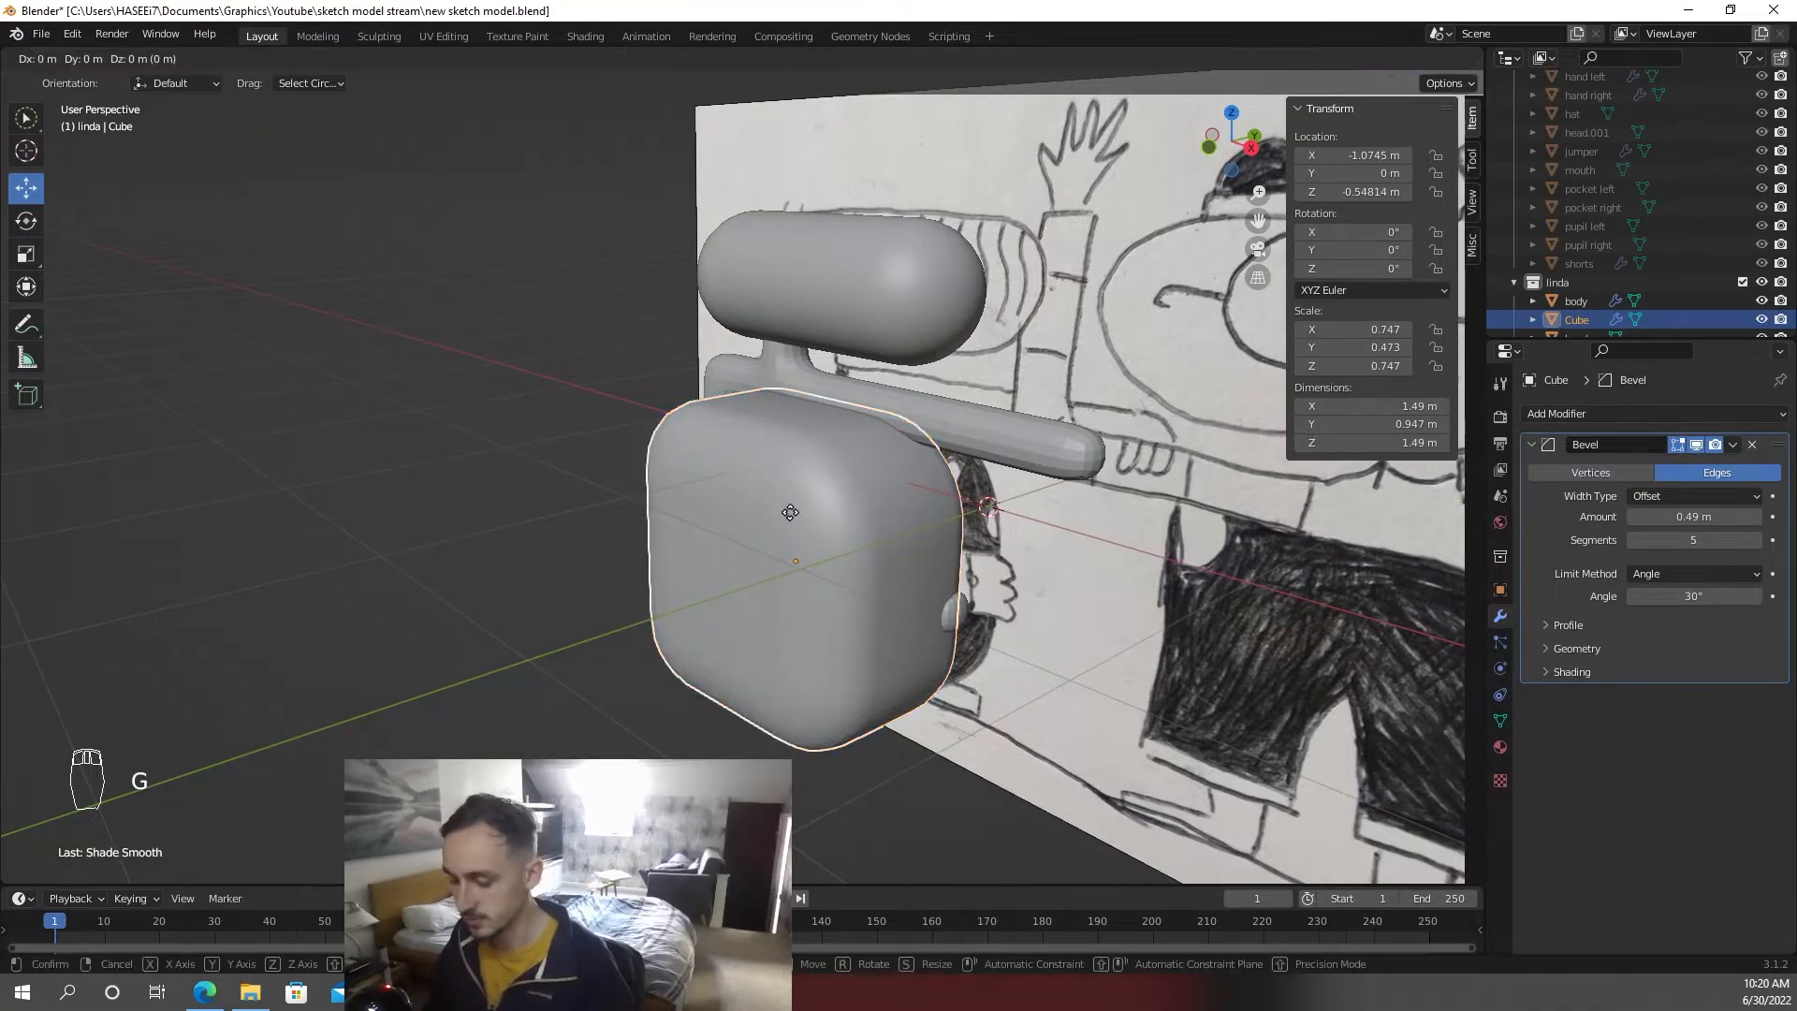
{"action": "key", "text": "y"}
{"action": "right_click", "coordinate": [846, 505]}
- Move the dress shape about 0.35 m along Y to the arms and shift it partly back toward the front
{"action": "scroll", "coordinate": [880, 533], "scroll_direction": "up", "scroll_amount": 3}
{"action": "key", "text": "g"}
{"action": "mouse_move", "coordinate": [978, 584]}
{"action": "middle_mouse_down"}
{"action": "mouse_move", "coordinate": [934, 592]}
{"action": "mouse_move", "coordinate": [968, 587]}
{"action": "middle_mouse_up"}
{"action": "key", "text": "y"}
{"action": "left_click", "coordinate": [1050, 571]}
{"action": "scroll", "coordinate": [1029, 576], "scroll_direction": "down", "scroll_amount": 2}
{"action": "key", "text": "g"}
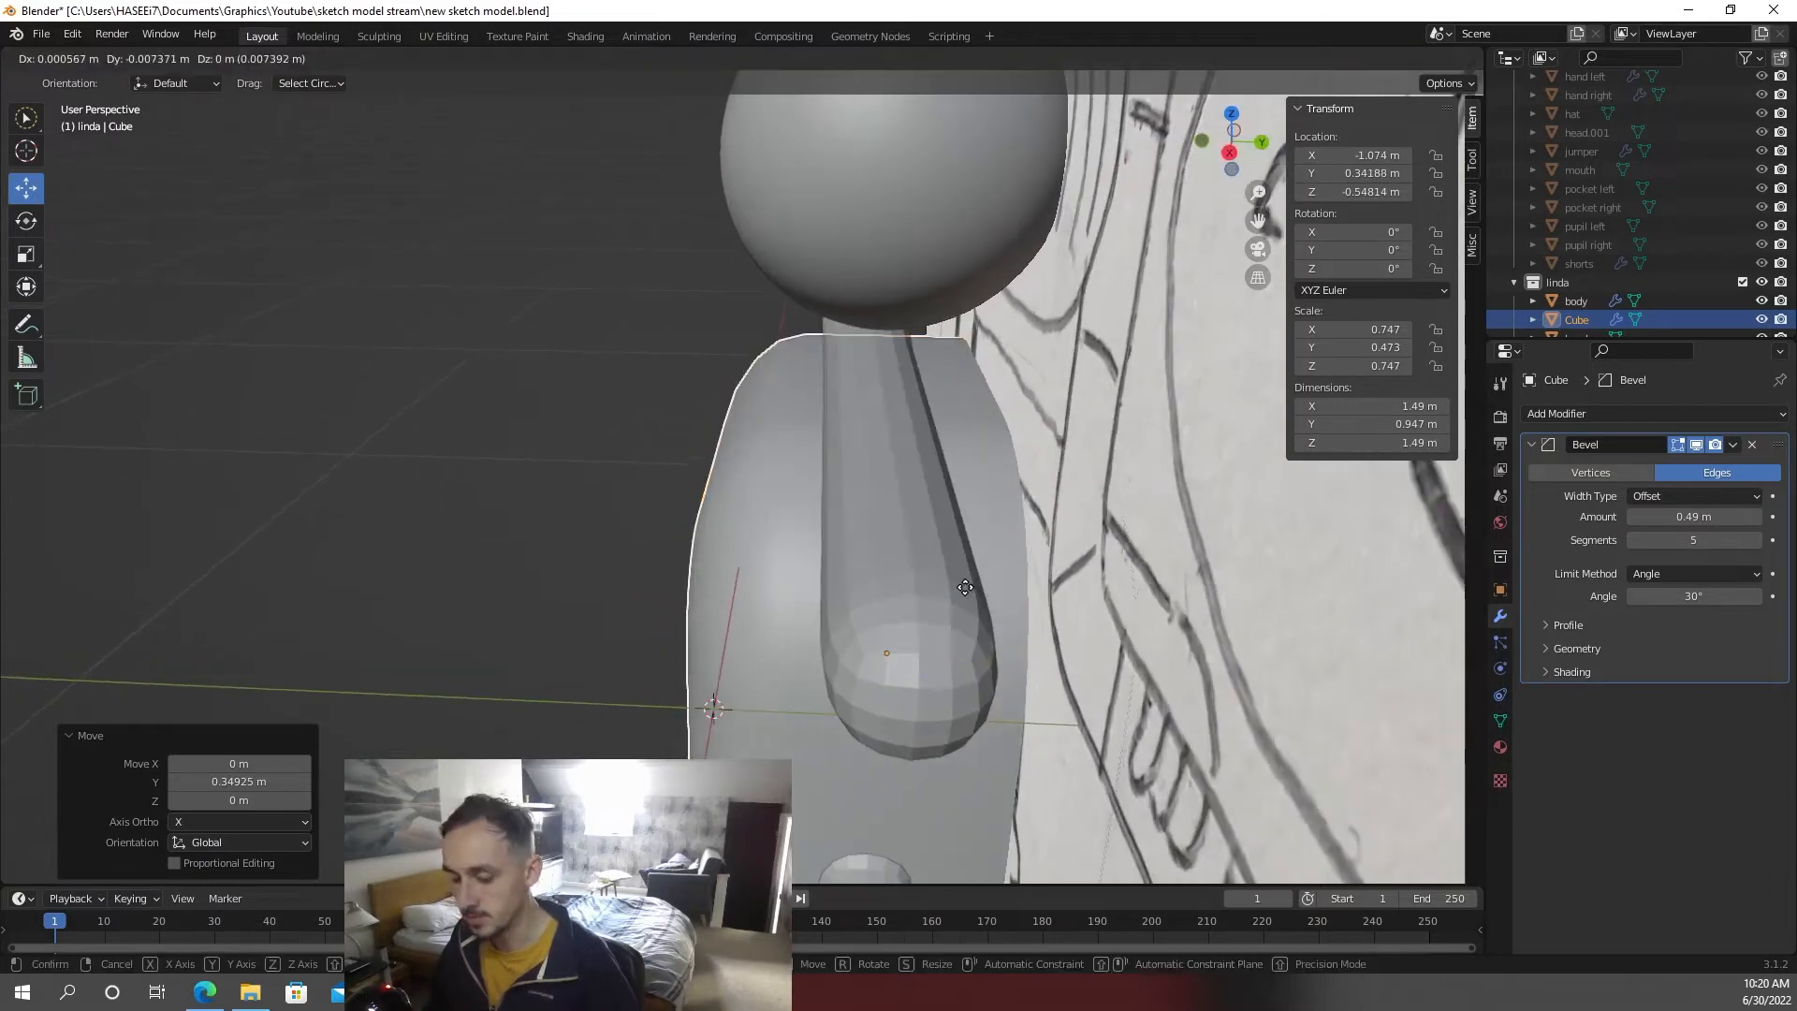
{"action": "key", "text": "y"}
{"action": "left_click", "coordinate": [831, 598]}
{"action": "middle_click_drag", "start_coordinate": [831, 598], "coordinate": [1086, 571]}
- Move the body mesh's bottom elbow face about 0.5 m forward along negative Y with smooth proportional editing of size 1 m
{"action": "left_click", "coordinate": [608, 582]}
{"action": "key", "text": "Tab"}
{"action": "middle_click_drag", "start_coordinate": [609, 582], "coordinate": [796, 561]}
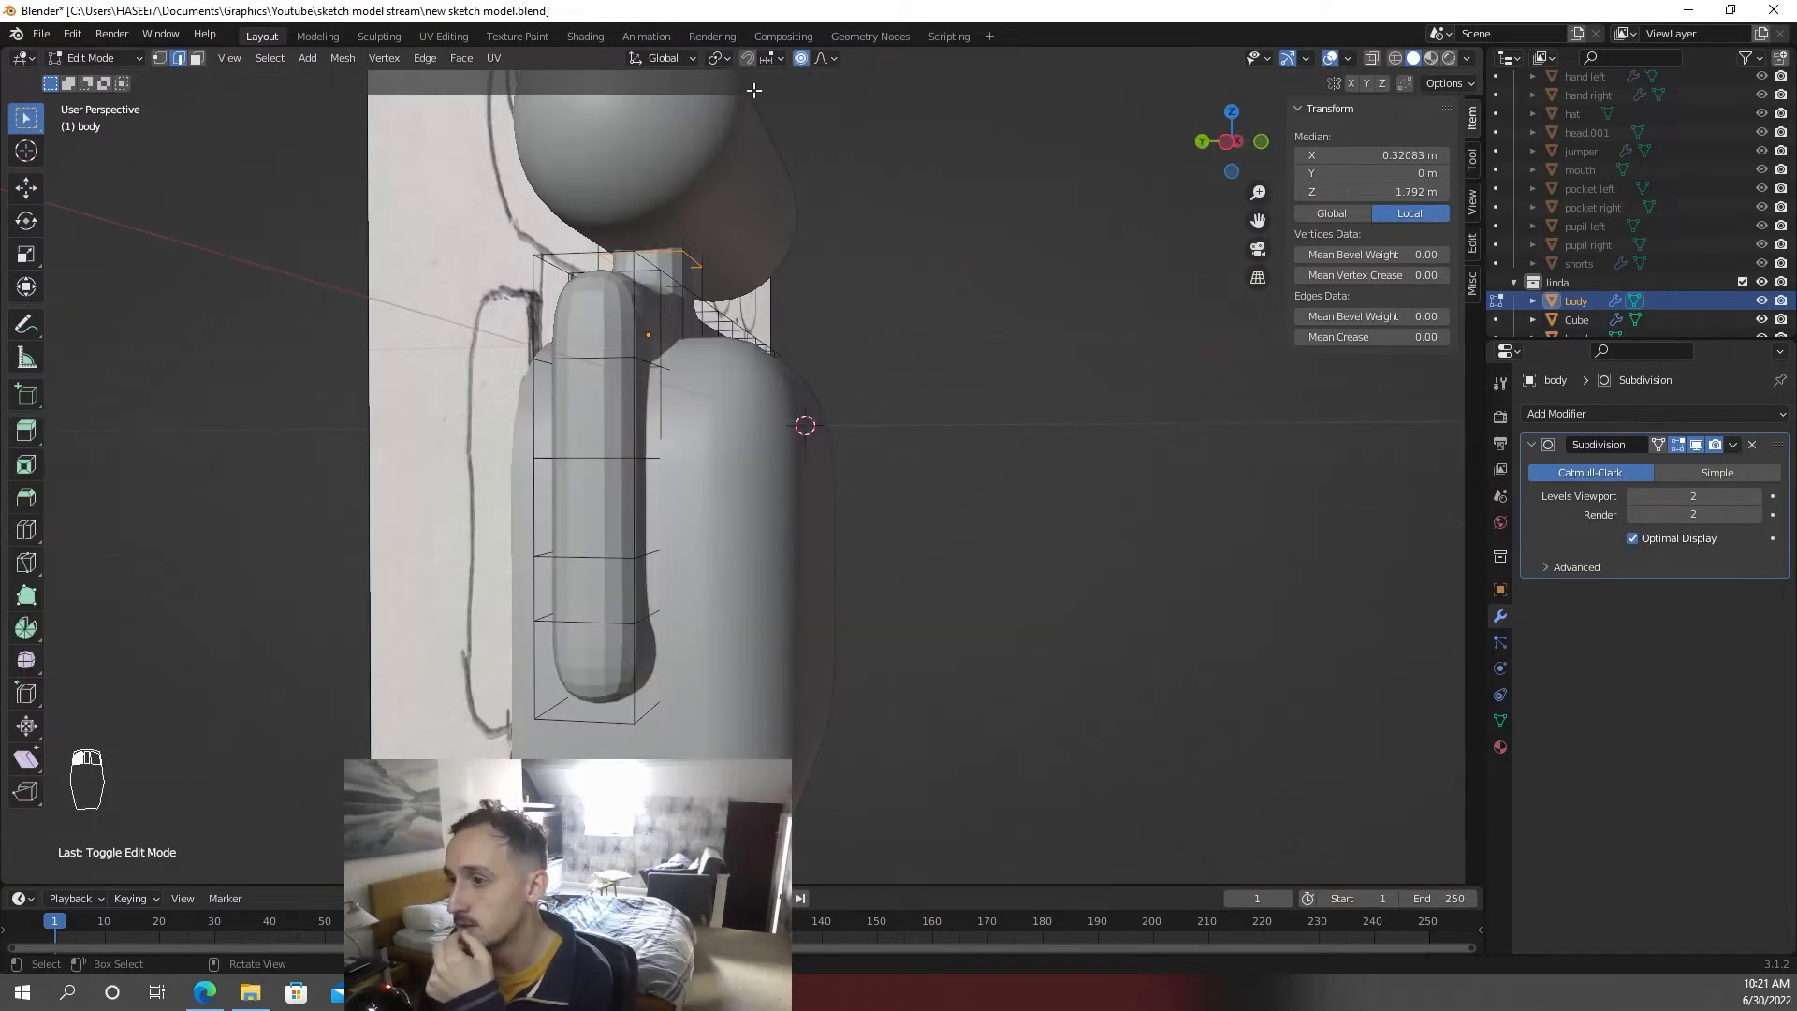
{"action": "left_click", "coordinate": [195, 61]}
{"action": "middle_click_drag", "start_coordinate": [567, 613], "coordinate": [582, 552]}
{"action": "left_click", "coordinate": [582, 552]}
{"action": "middle_click_drag", "start_coordinate": [774, 518], "coordinate": [754, 569]}
{"action": "key", "text": "g"}
{"action": "key", "text": "y"}
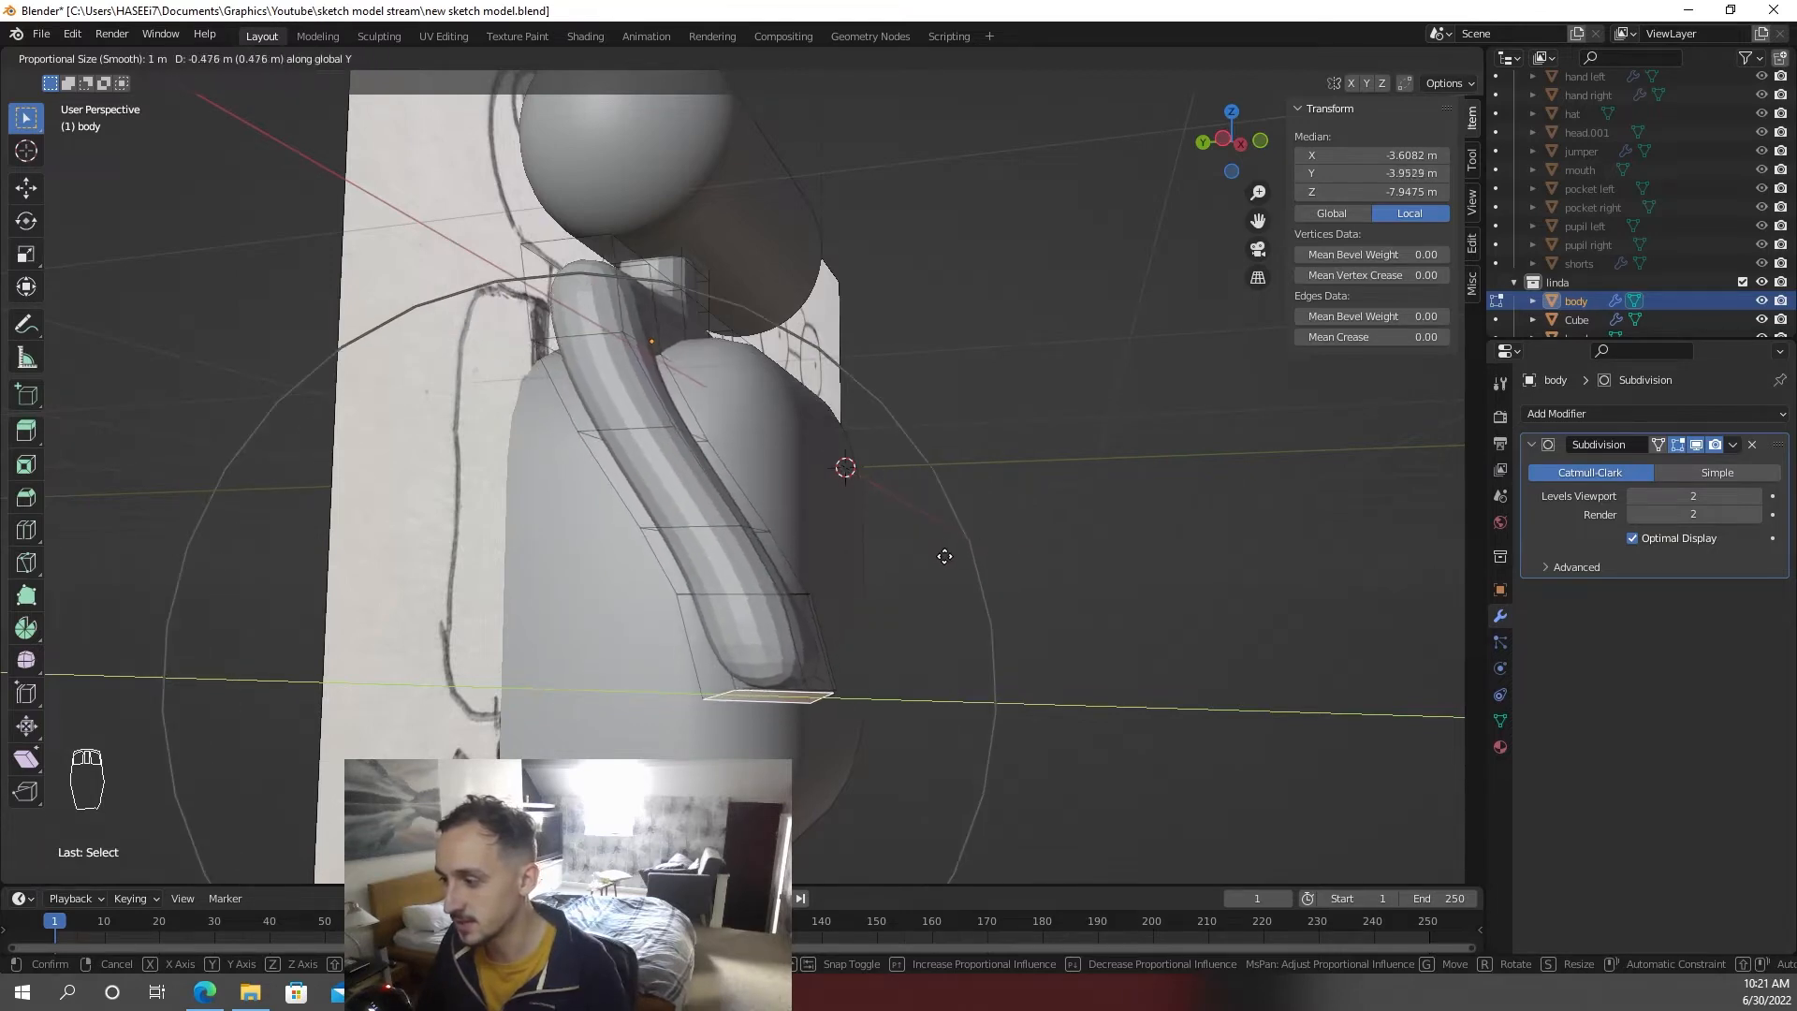
{"action": "left_click", "coordinate": [960, 548]}
- Move the forearm's end face 0.511 m along negative Y with proportional editing, bringing the forearm in front of the dress
{"action": "middle_click_drag", "start_coordinate": [962, 548], "coordinate": [988, 660]}
{"action": "left_click", "coordinate": [1115, 700]}
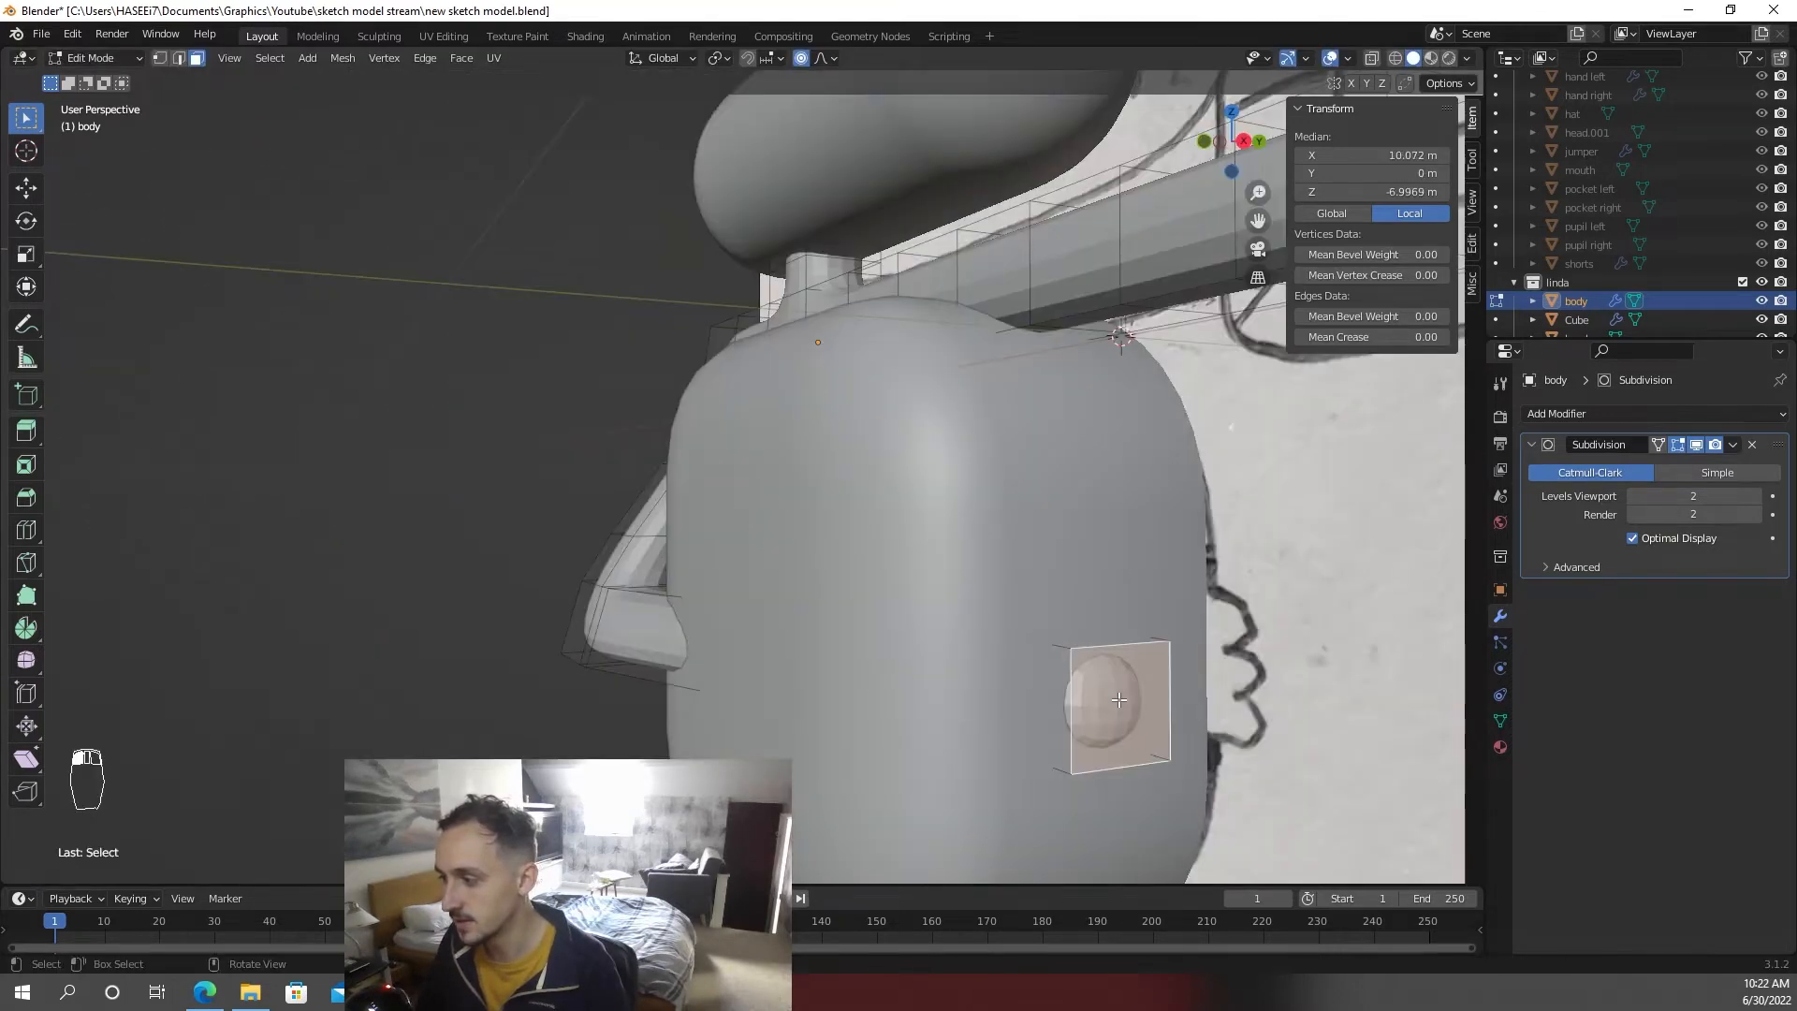
{"action": "middle_click_drag", "start_coordinate": [1116, 700], "coordinate": [765, 271]}
{"action": "key", "text": "g"}
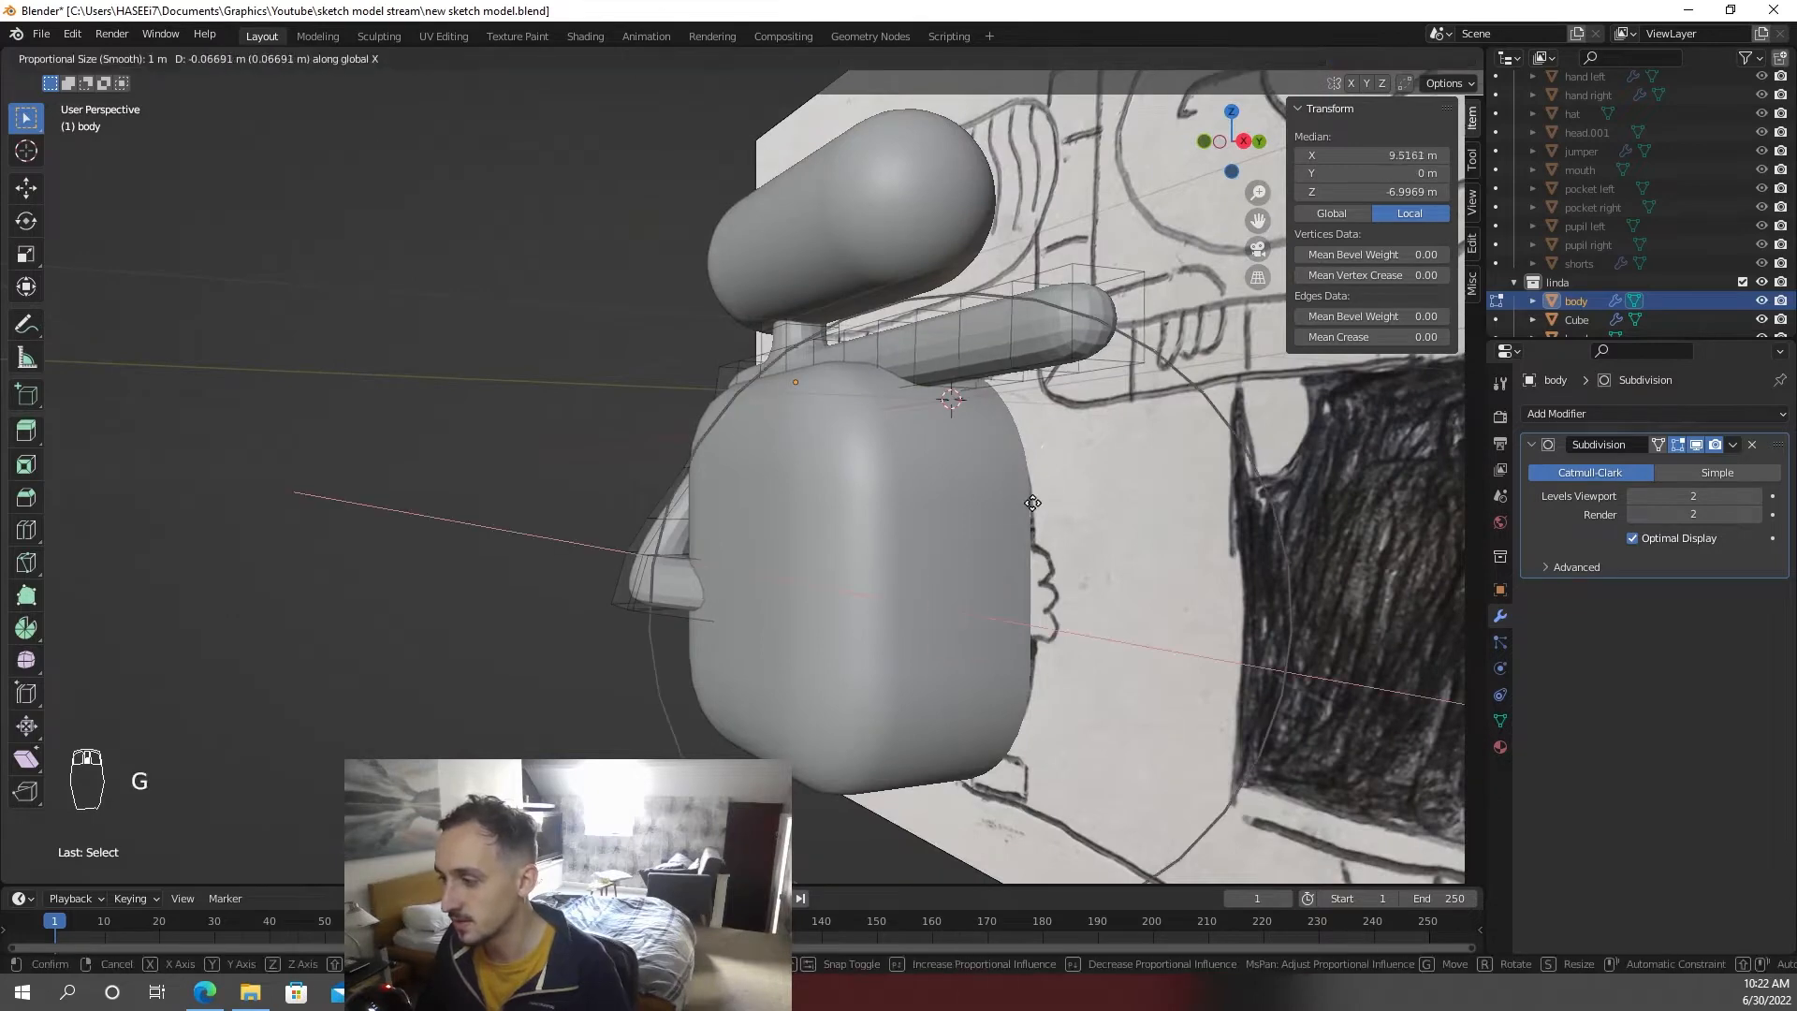
{"action": "key", "text": "x"}
{"action": "key", "text": "y"}
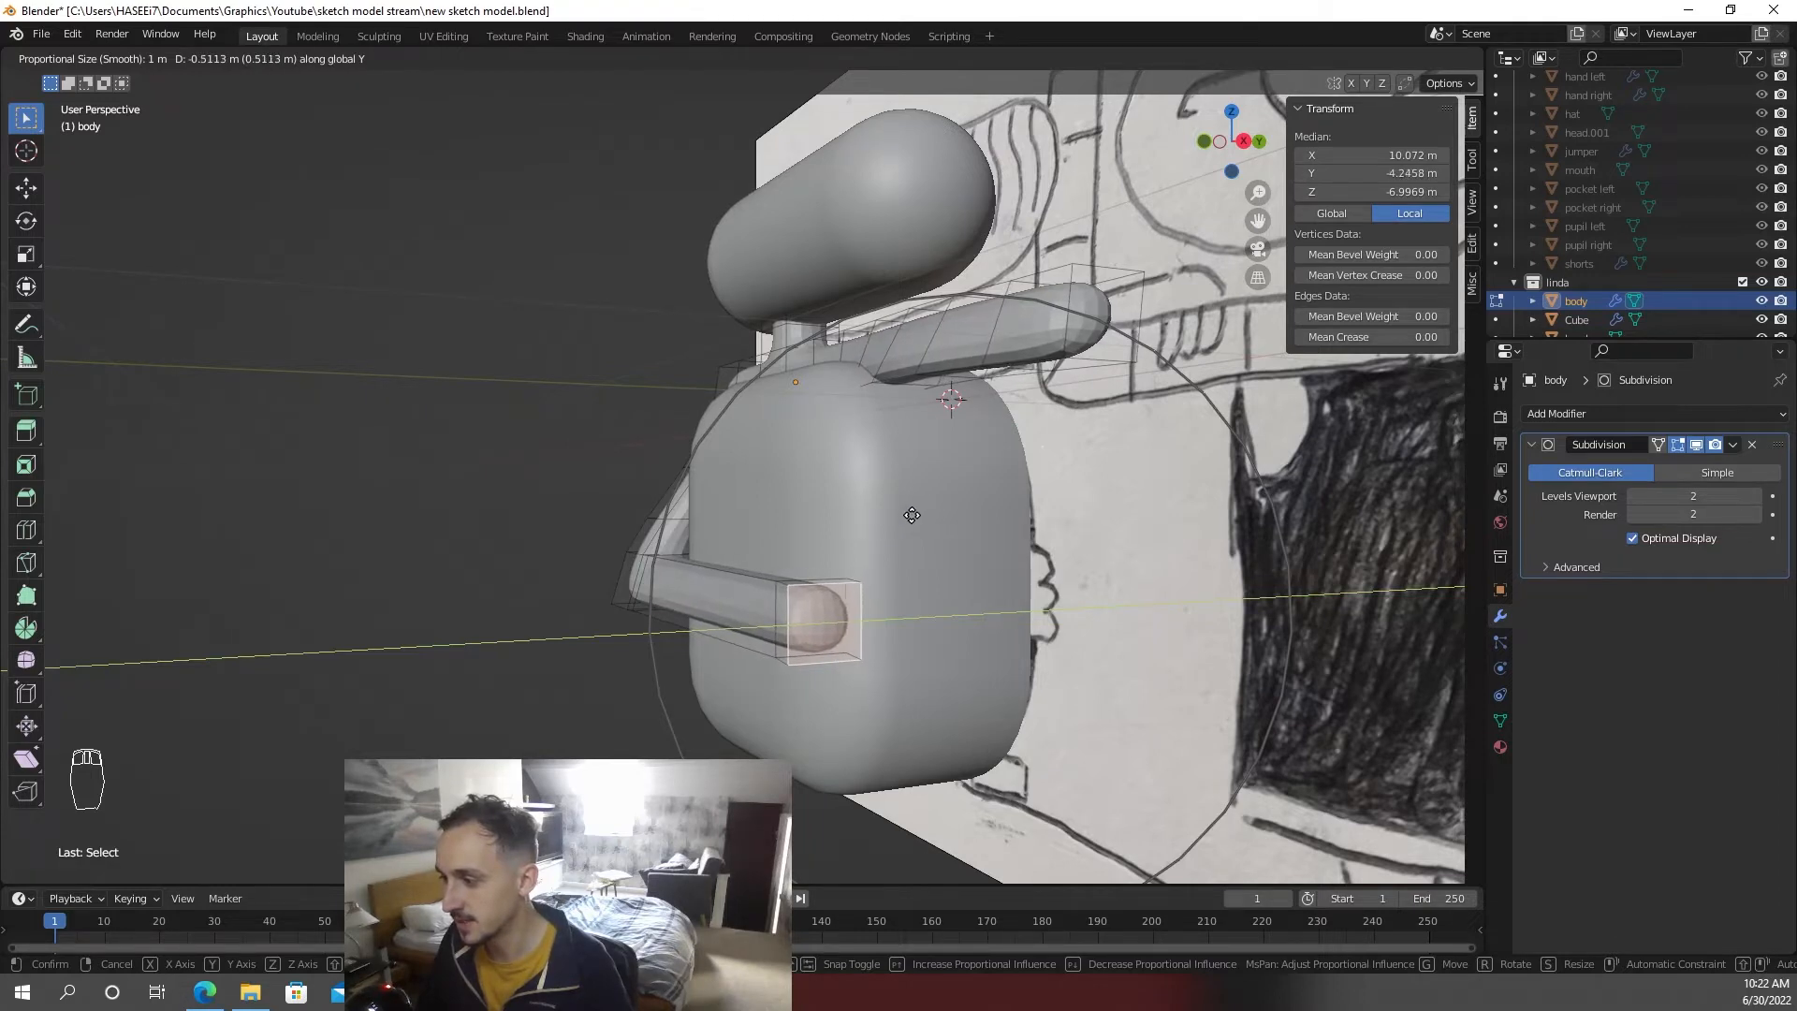
{"action": "left_click", "coordinate": [889, 524]}
- In edge selection with proportional editing off, rotate the second edge loop above the bent arm's elbow by -14.2° about X
{"action": "mouse_move", "coordinate": [889, 523]}
{"action": "middle_mouse_down"}
{"action": "mouse_move", "coordinate": [809, 510]}
{"action": "mouse_move", "coordinate": [1051, 521]}
{"action": "mouse_move", "coordinate": [814, 521]}
{"action": "mouse_move", "coordinate": [255, 115]}
{"action": "middle_mouse_up"}
{"action": "left_click", "coordinate": [187, 61]}
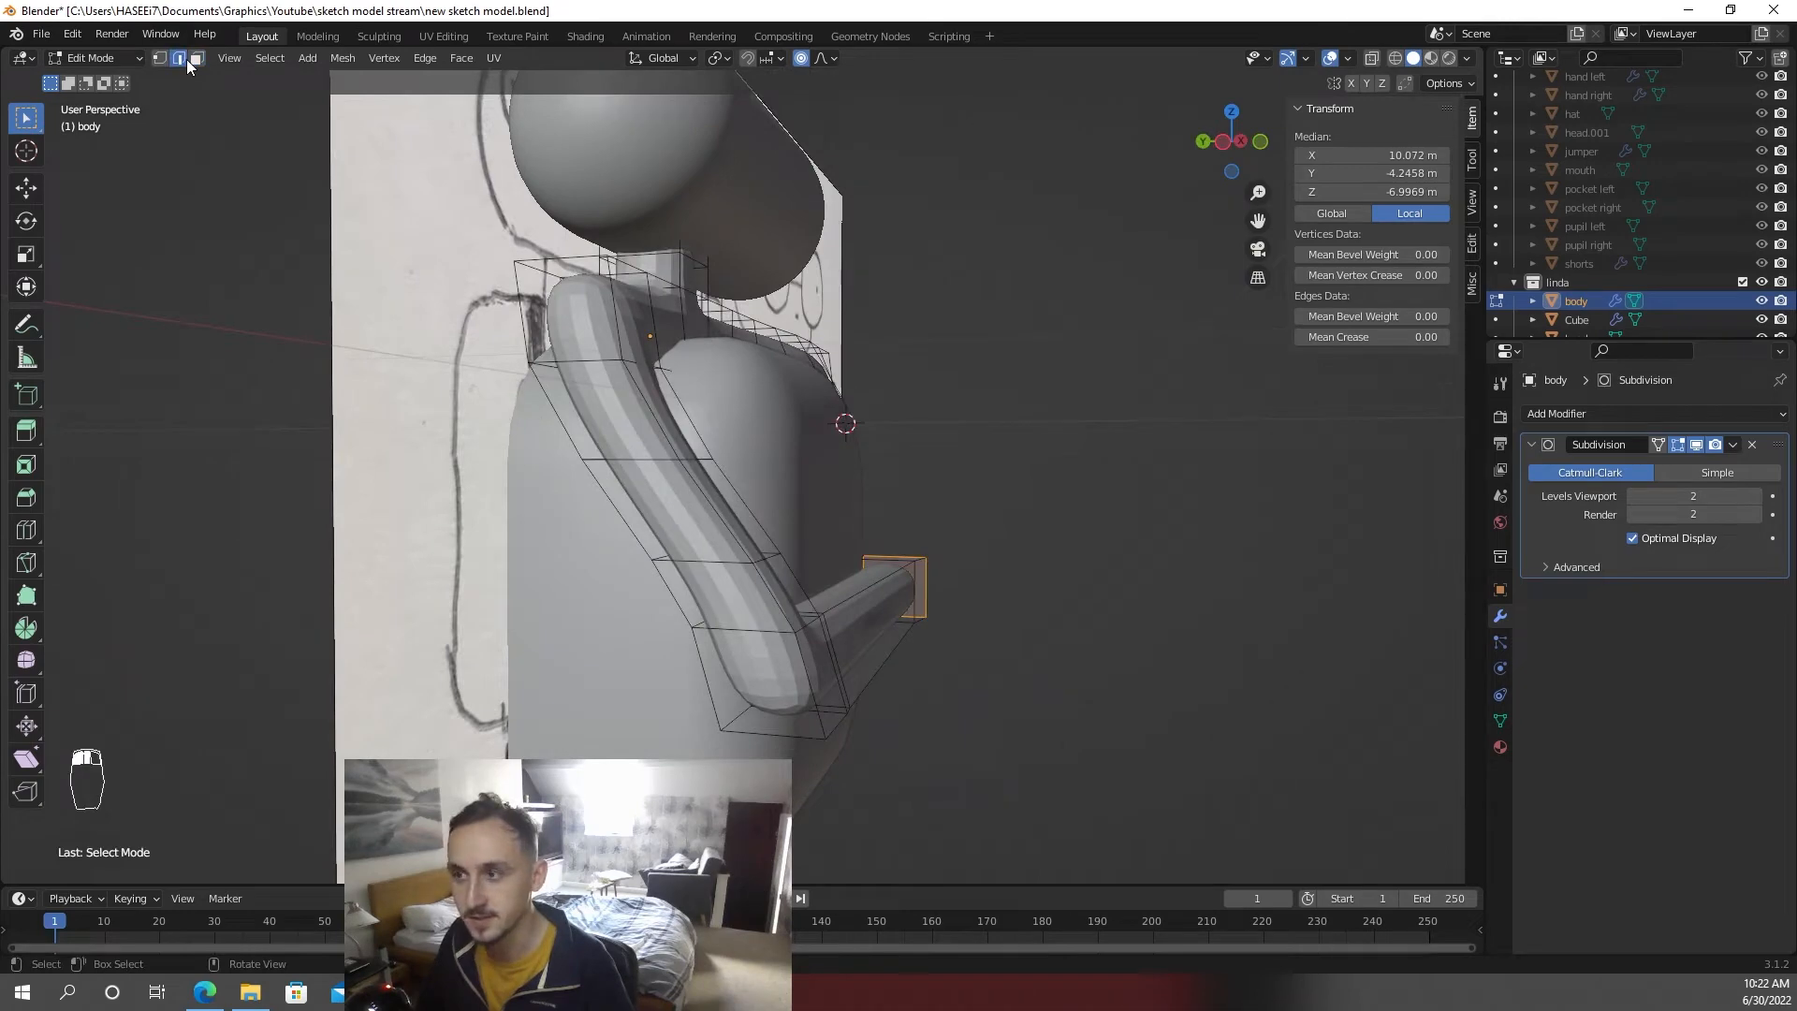
{"action": "left_click", "coordinate": [738, 564], "text": "alt"}
{"action": "scroll", "coordinate": [803, 631], "scroll_direction": "up", "scroll_amount": 3}
{"action": "middle_click_drag", "start_coordinate": [812, 640], "coordinate": [879, 631]}
{"action": "scroll", "coordinate": [878, 631], "scroll_direction": "down", "scroll_amount": 1}
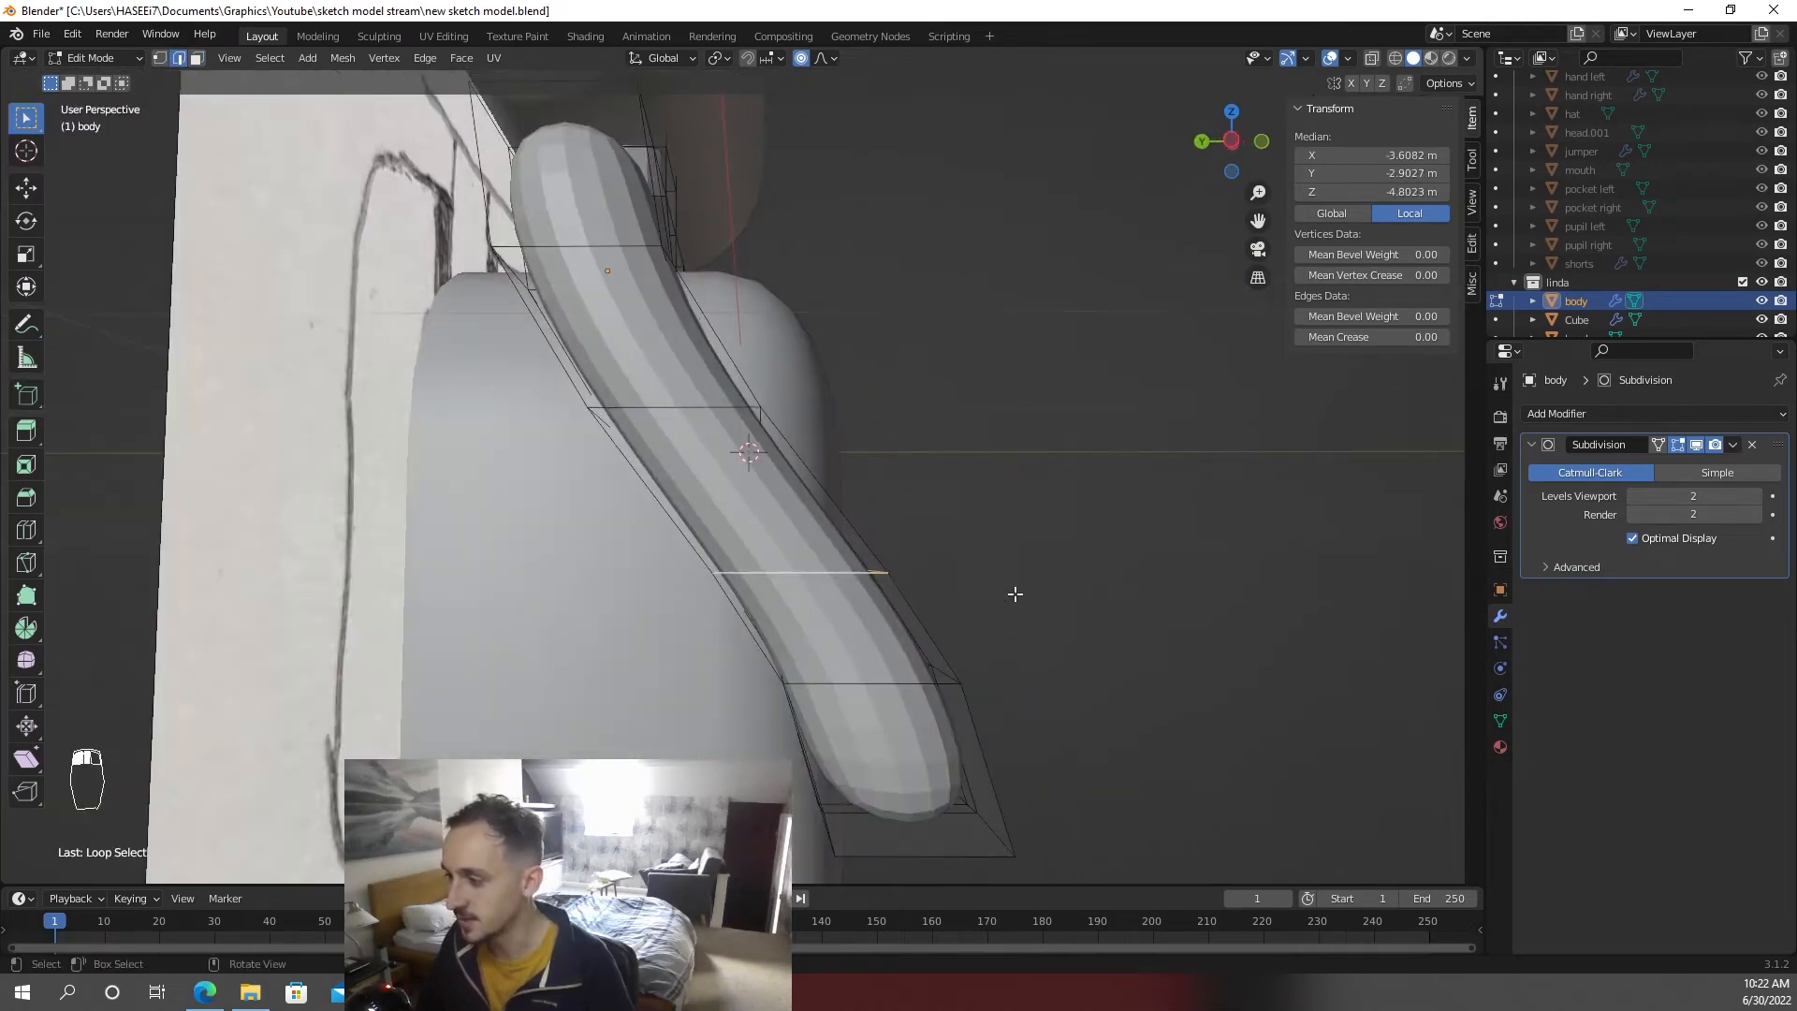
{"action": "key", "text": "r"}
{"action": "right_click", "coordinate": [1002, 562]}
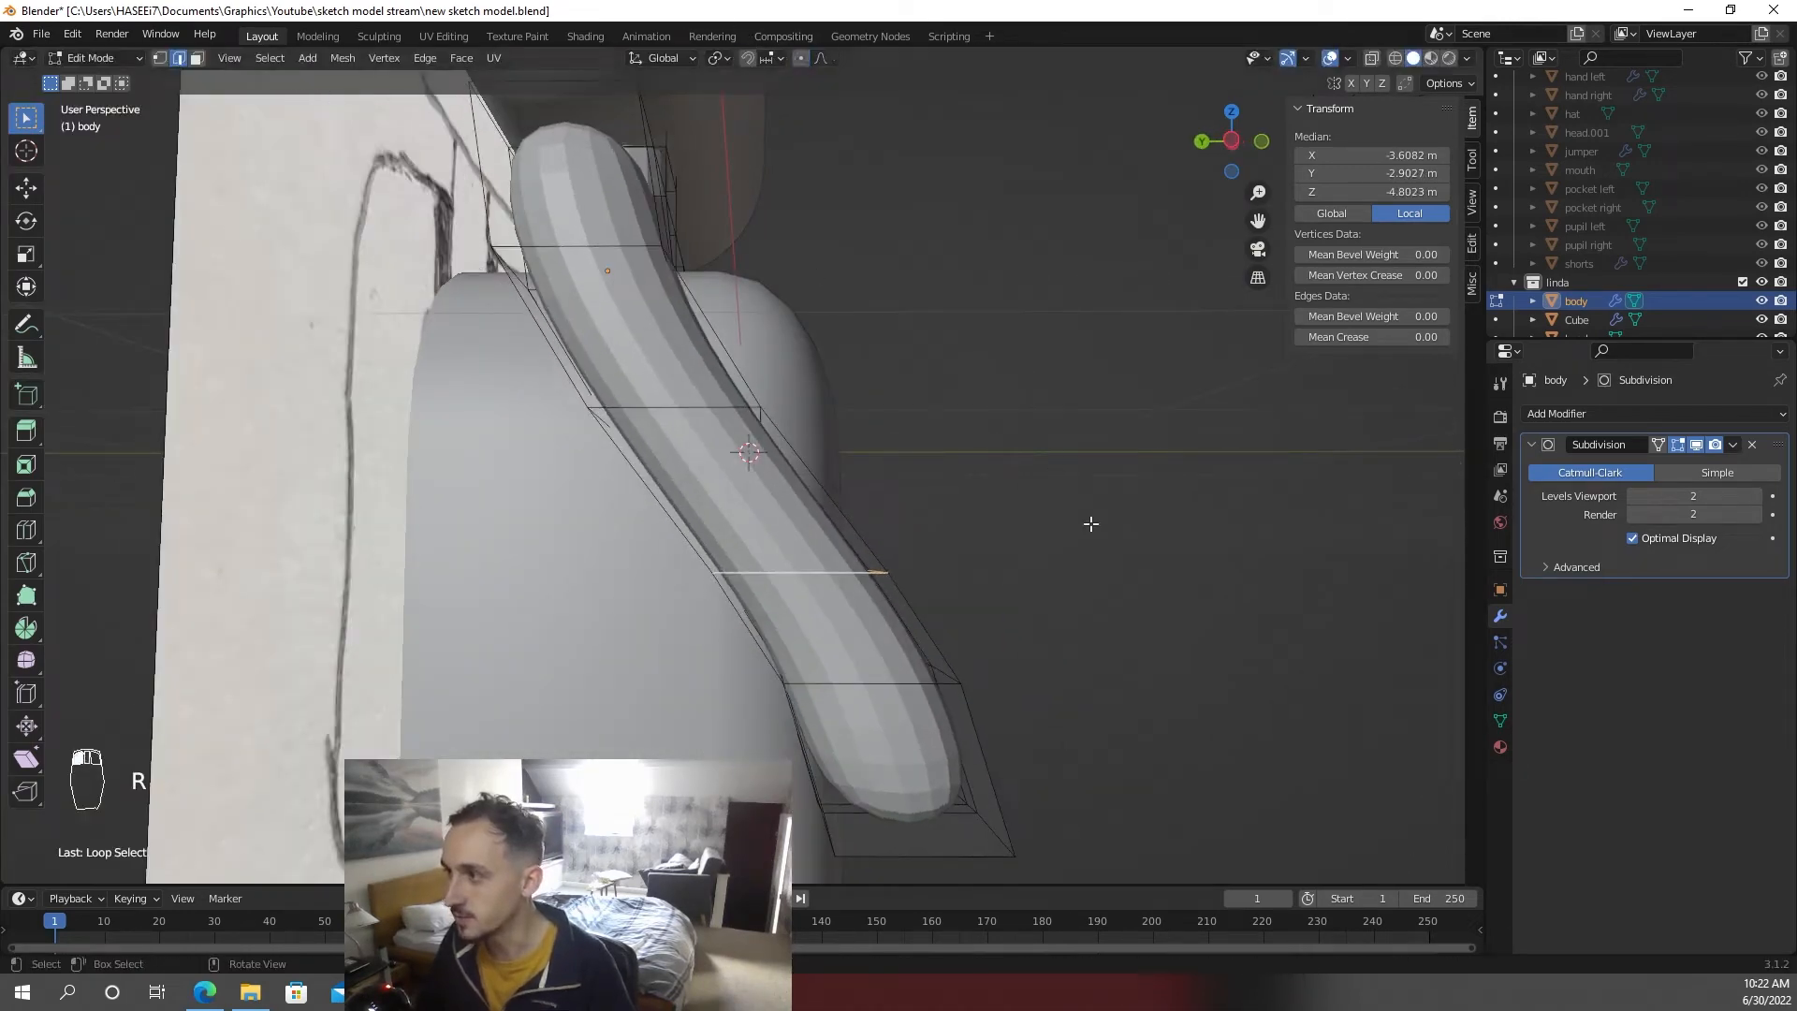
{"action": "key", "text": "r"}
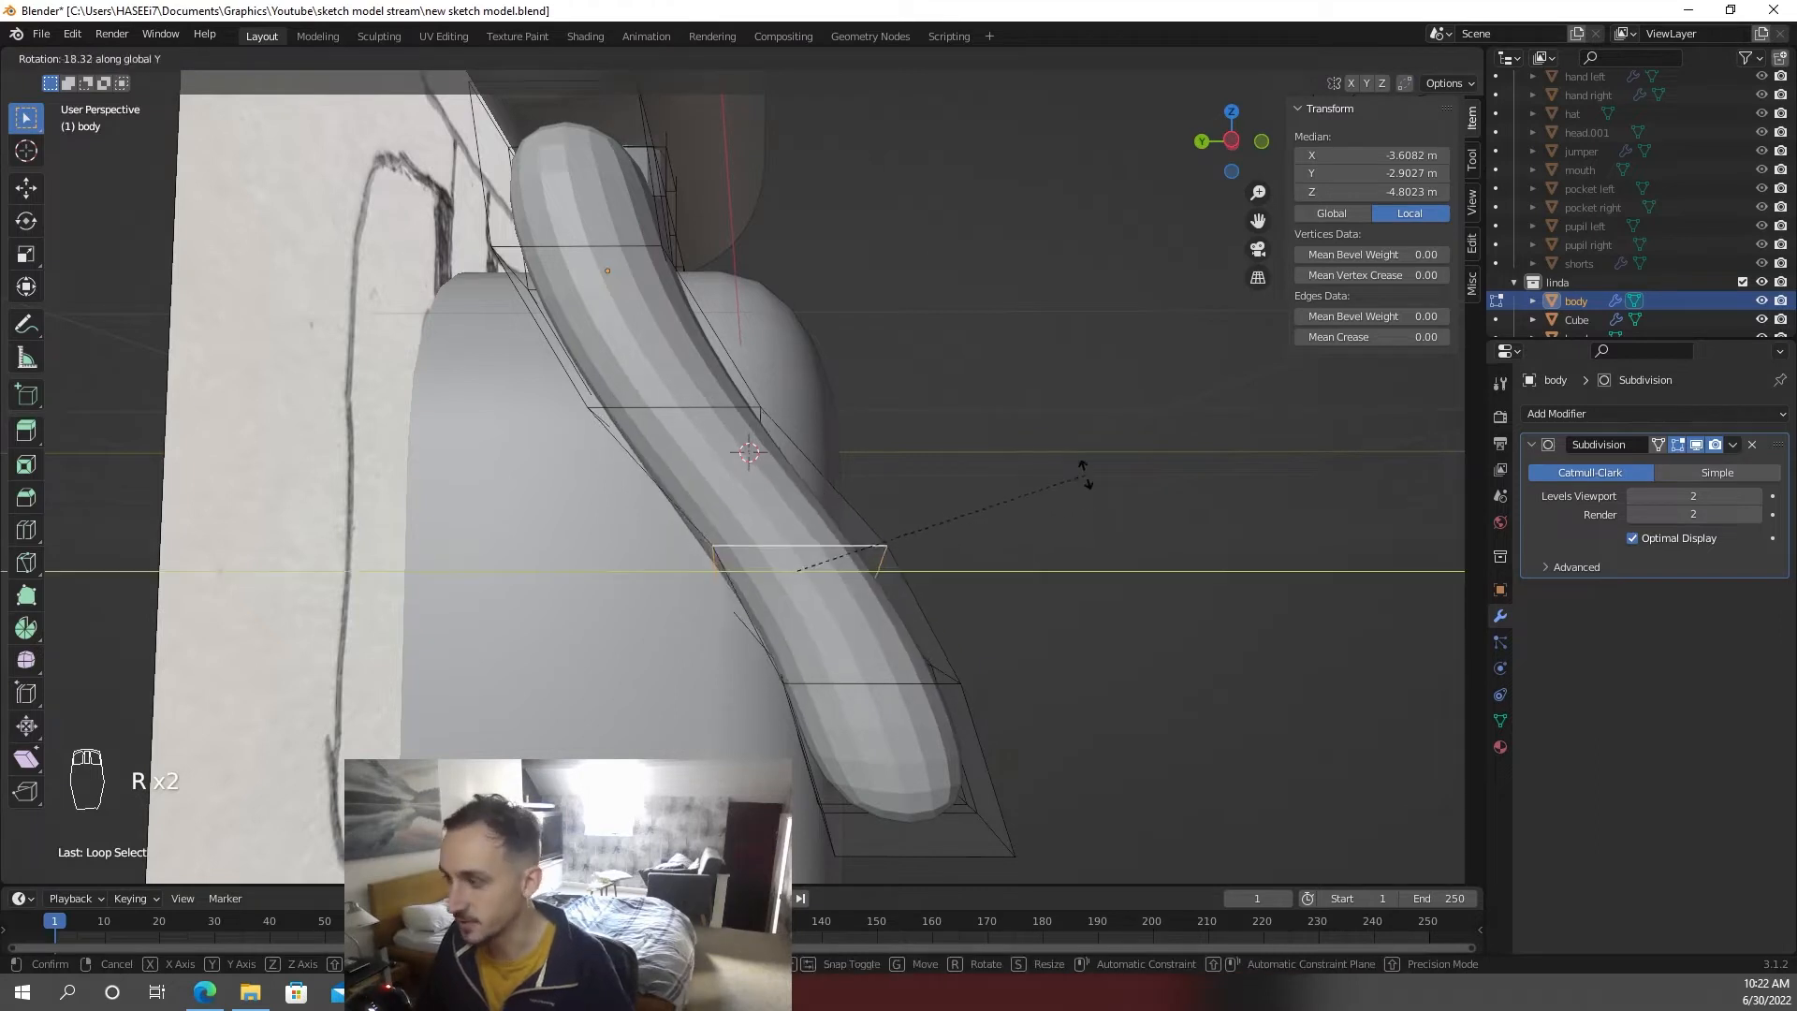
{"action": "key", "text": "x"}
{"action": "left_click", "coordinate": [1082, 499]}
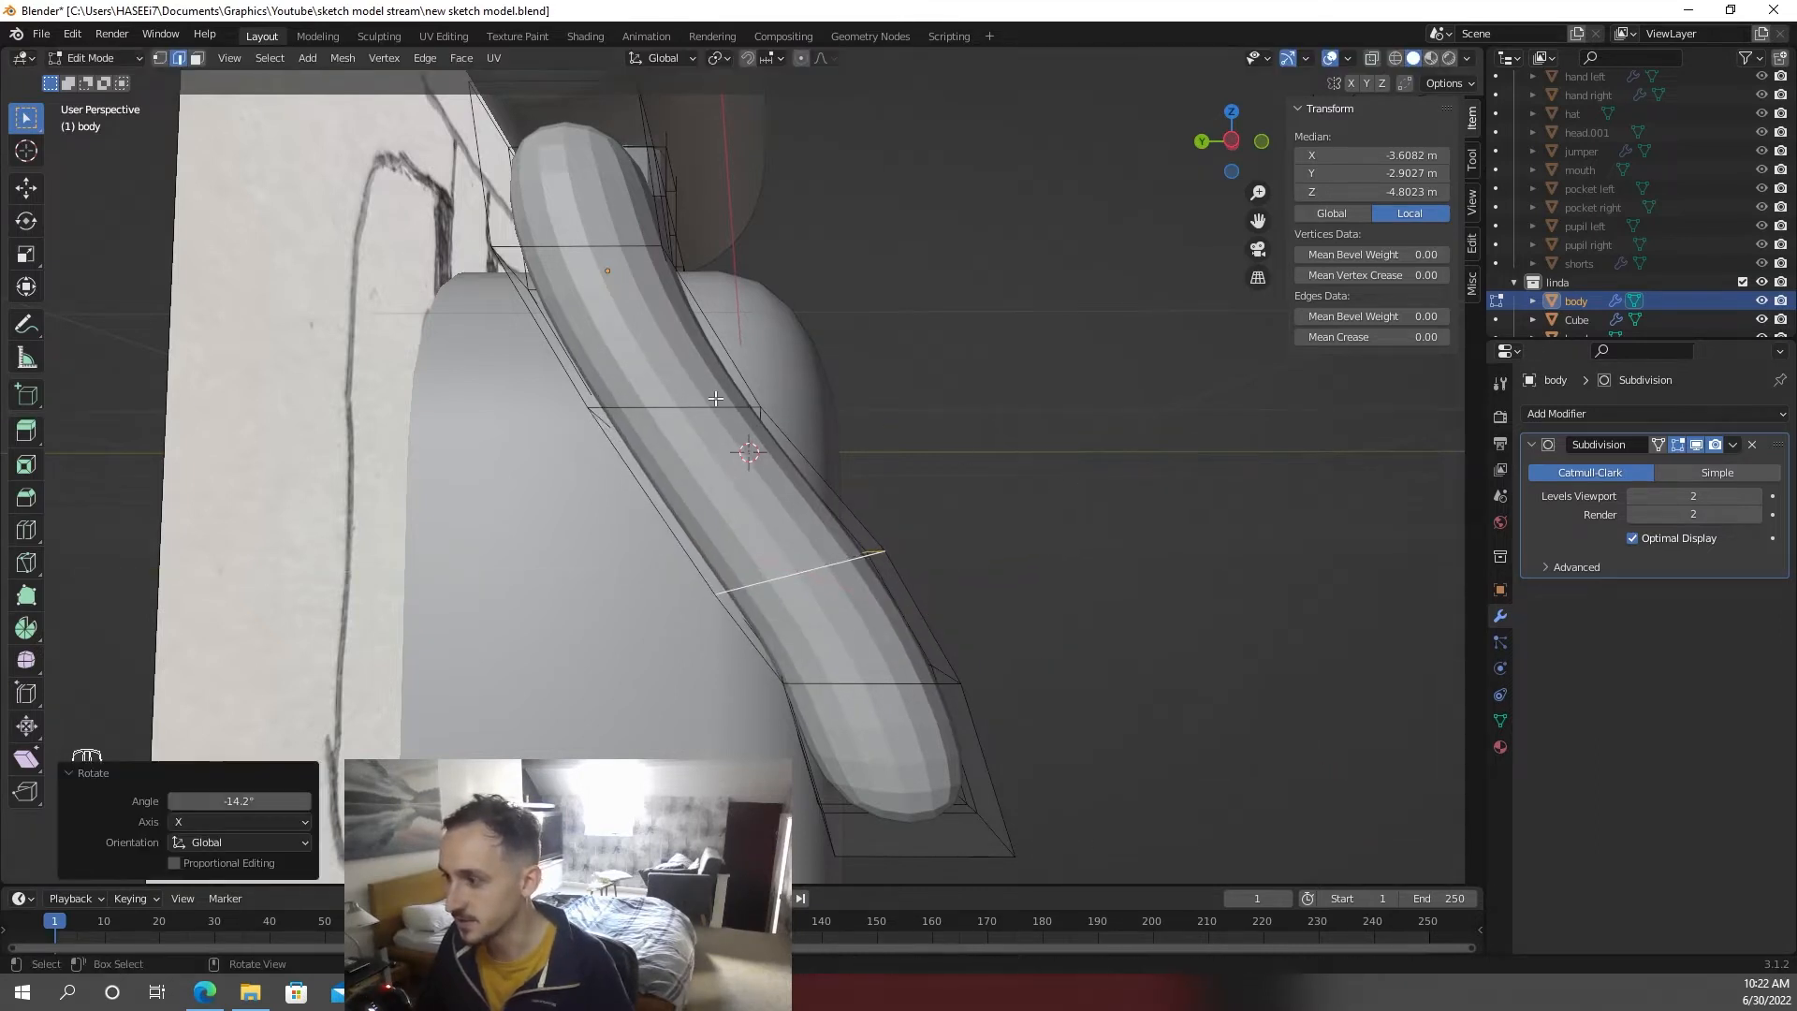
- Rotate the middle edge loop of the bent upper arm by -23.7° about X, easing the tilt back slightly
{"action": "left_click", "coordinate": [718, 401]}
{"action": "left_click", "coordinate": [717, 401], "text": "alt+shift"}
{"action": "left_click", "coordinate": [718, 401], "text": "alt+shift"}
{"action": "key", "text": "r"}
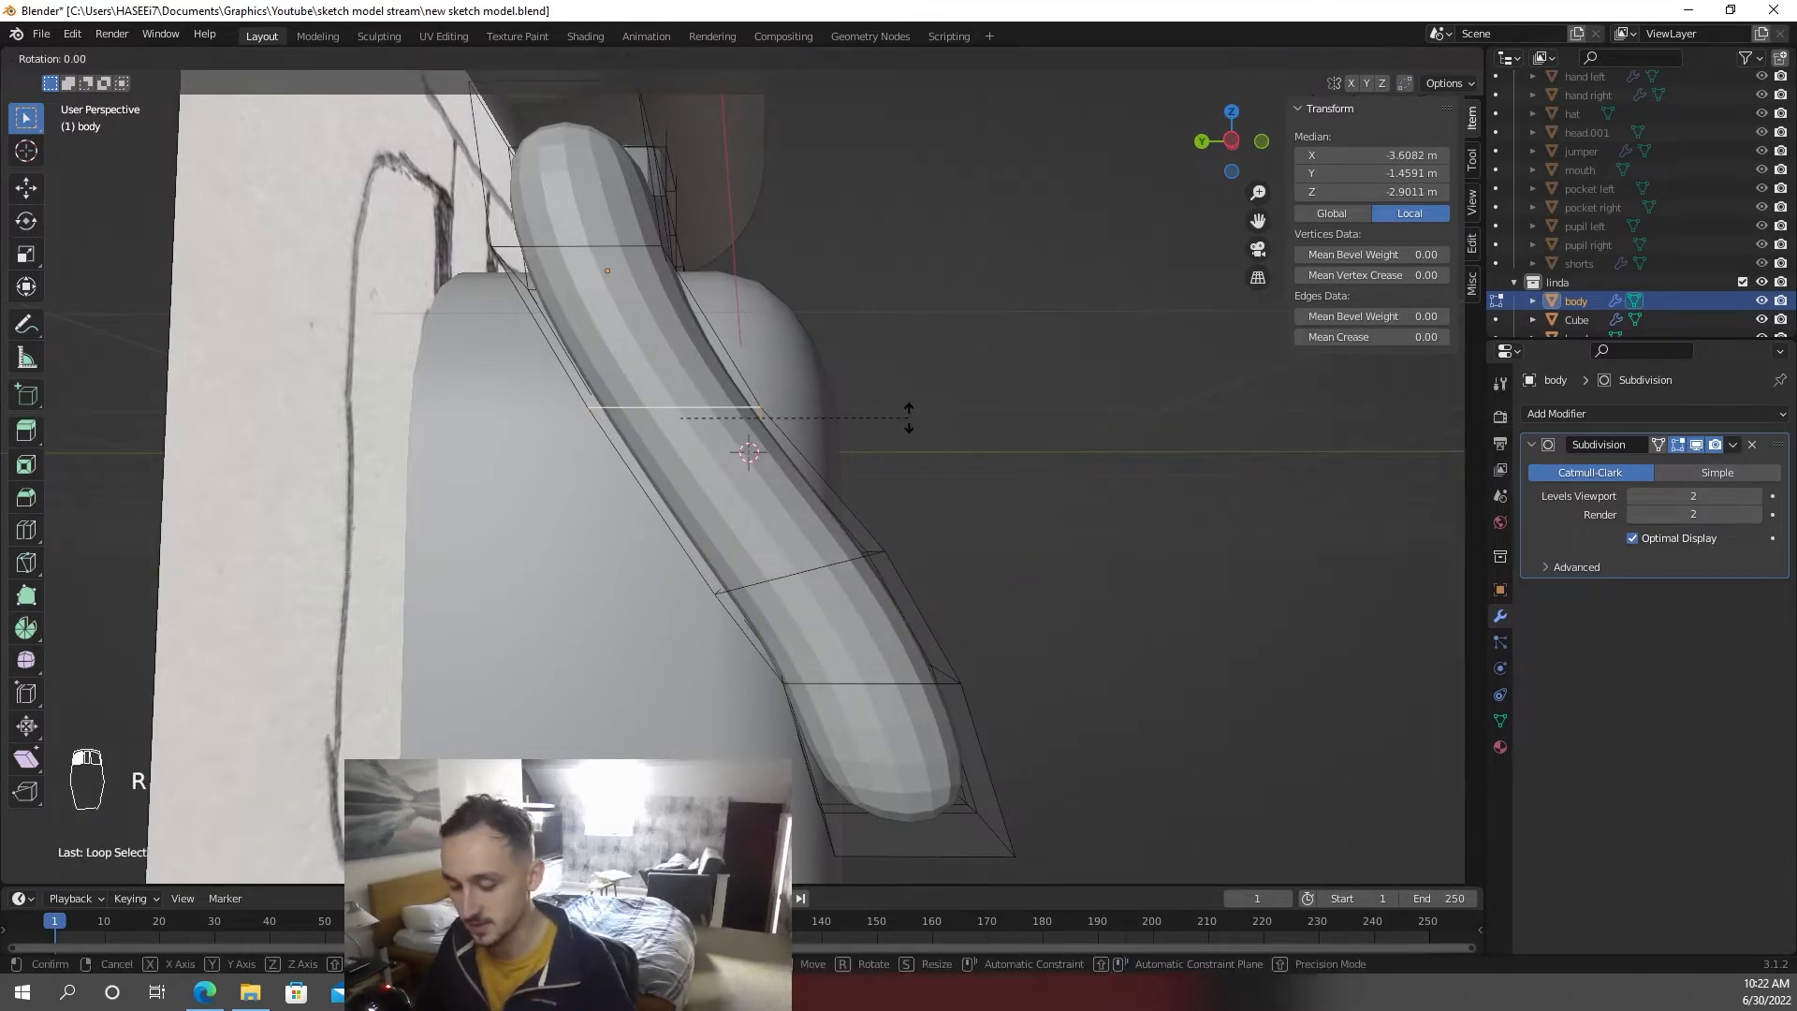
{"action": "key", "text": "x"}
{"action": "left_click", "coordinate": [898, 323]}
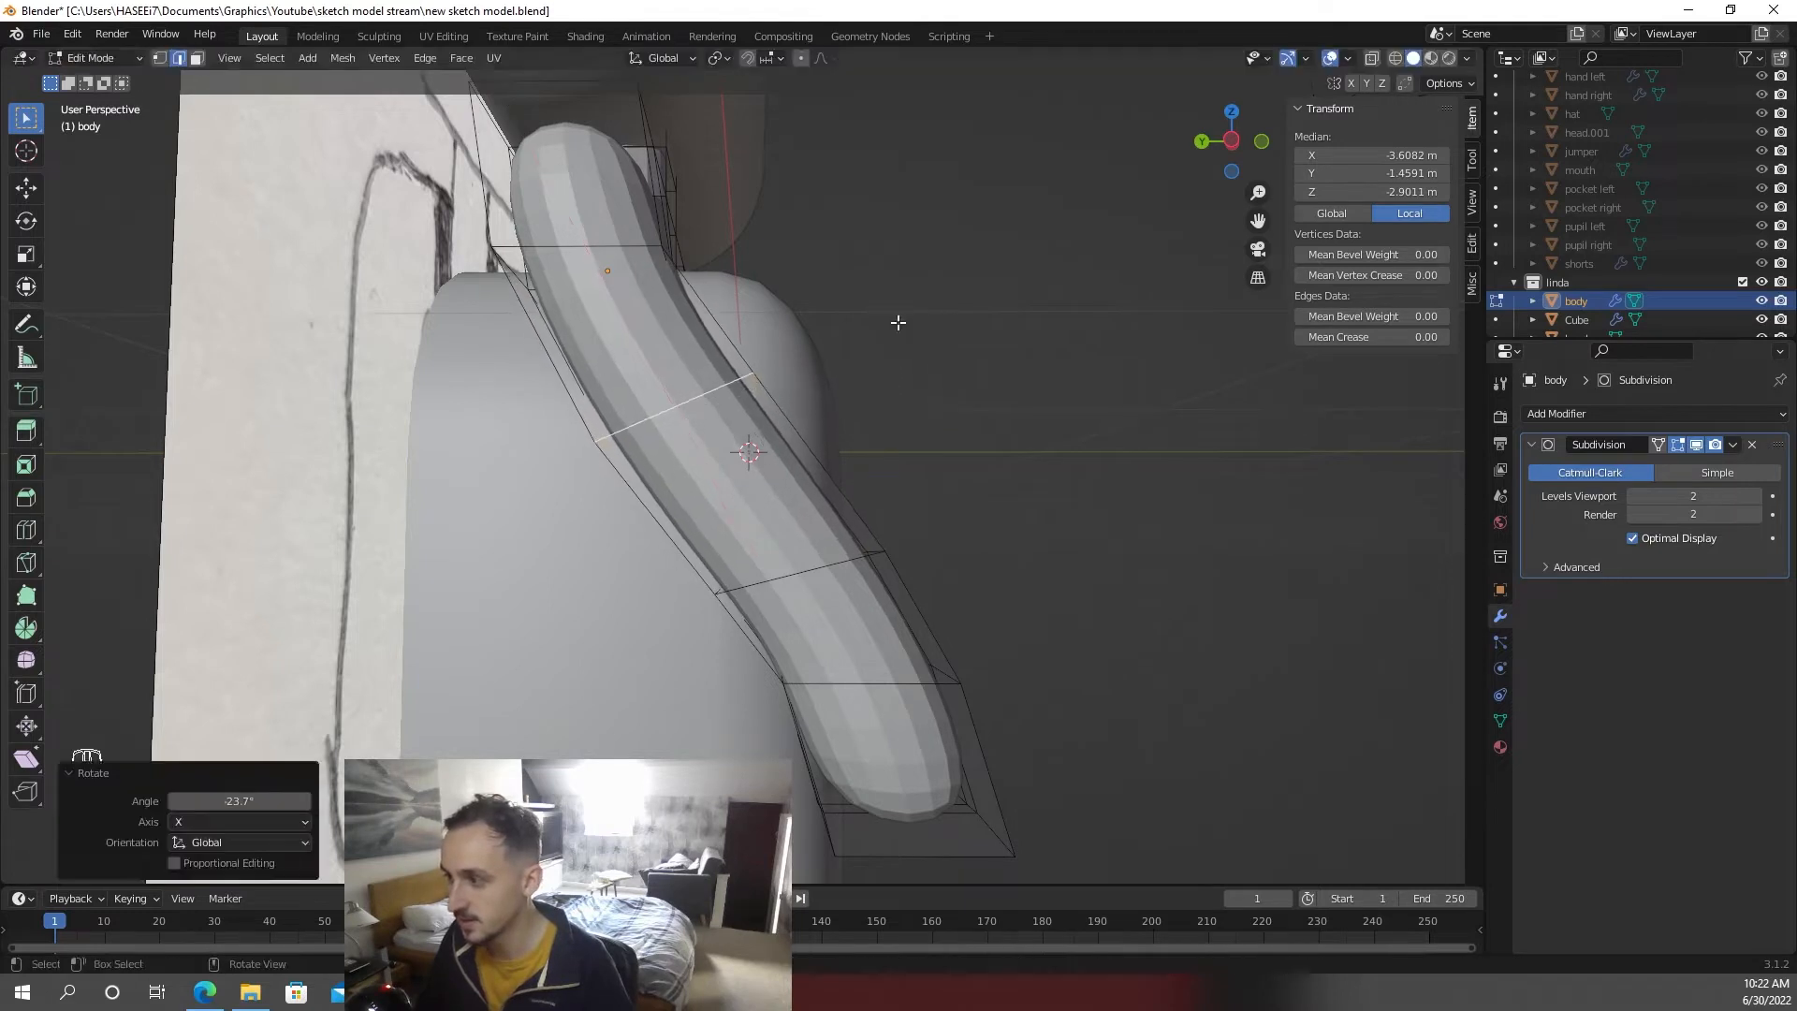
{"action": "left_click", "coordinate": [890, 374]}
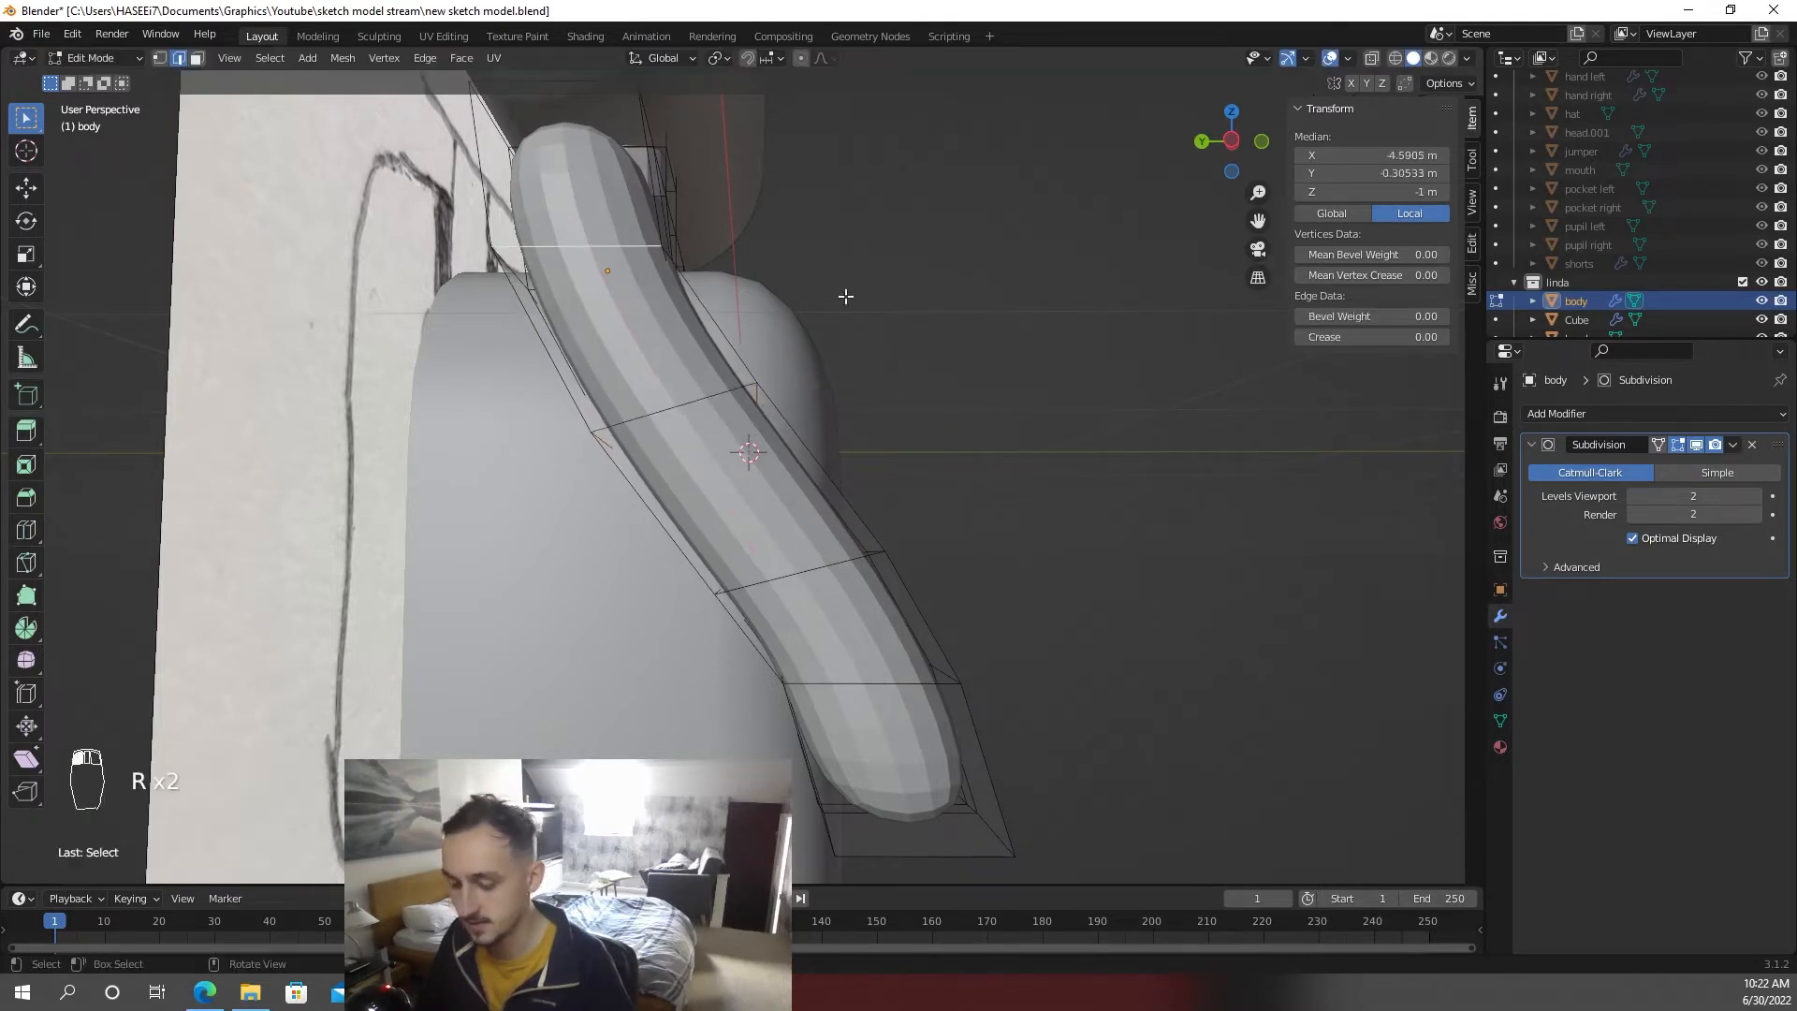
- Tilt the shoulder edge loop of the bent arm about X to follow the arm's slope and adjust it along Y
{"action": "key", "text": "r"}
{"action": "key", "text": "r"}
{"action": "key", "text": "x"}
{"action": "left_click", "coordinate": [884, 290]}
{"action": "middle_click_drag", "start_coordinate": [880, 298], "coordinate": [637, 393], "text": "shift"}
{"action": "left_click", "coordinate": [511, 432], "text": "shift"}
{"action": "middle_click_drag", "start_coordinate": [511, 432], "coordinate": [691, 283]}
{"action": "left_click", "coordinate": [646, 436], "text": "shift"}
{"action": "key", "text": "g"}
{"action": "key", "text": "y"}
{"action": "left_click", "coordinate": [678, 482]}
{"action": "key", "text": "Tab"}
{"action": "key", "text": "Tab"}
- Rotate the edge loop just above the elbow by -17° and move it slightly back along Y
{"action": "left_click", "coordinate": [789, 595]}
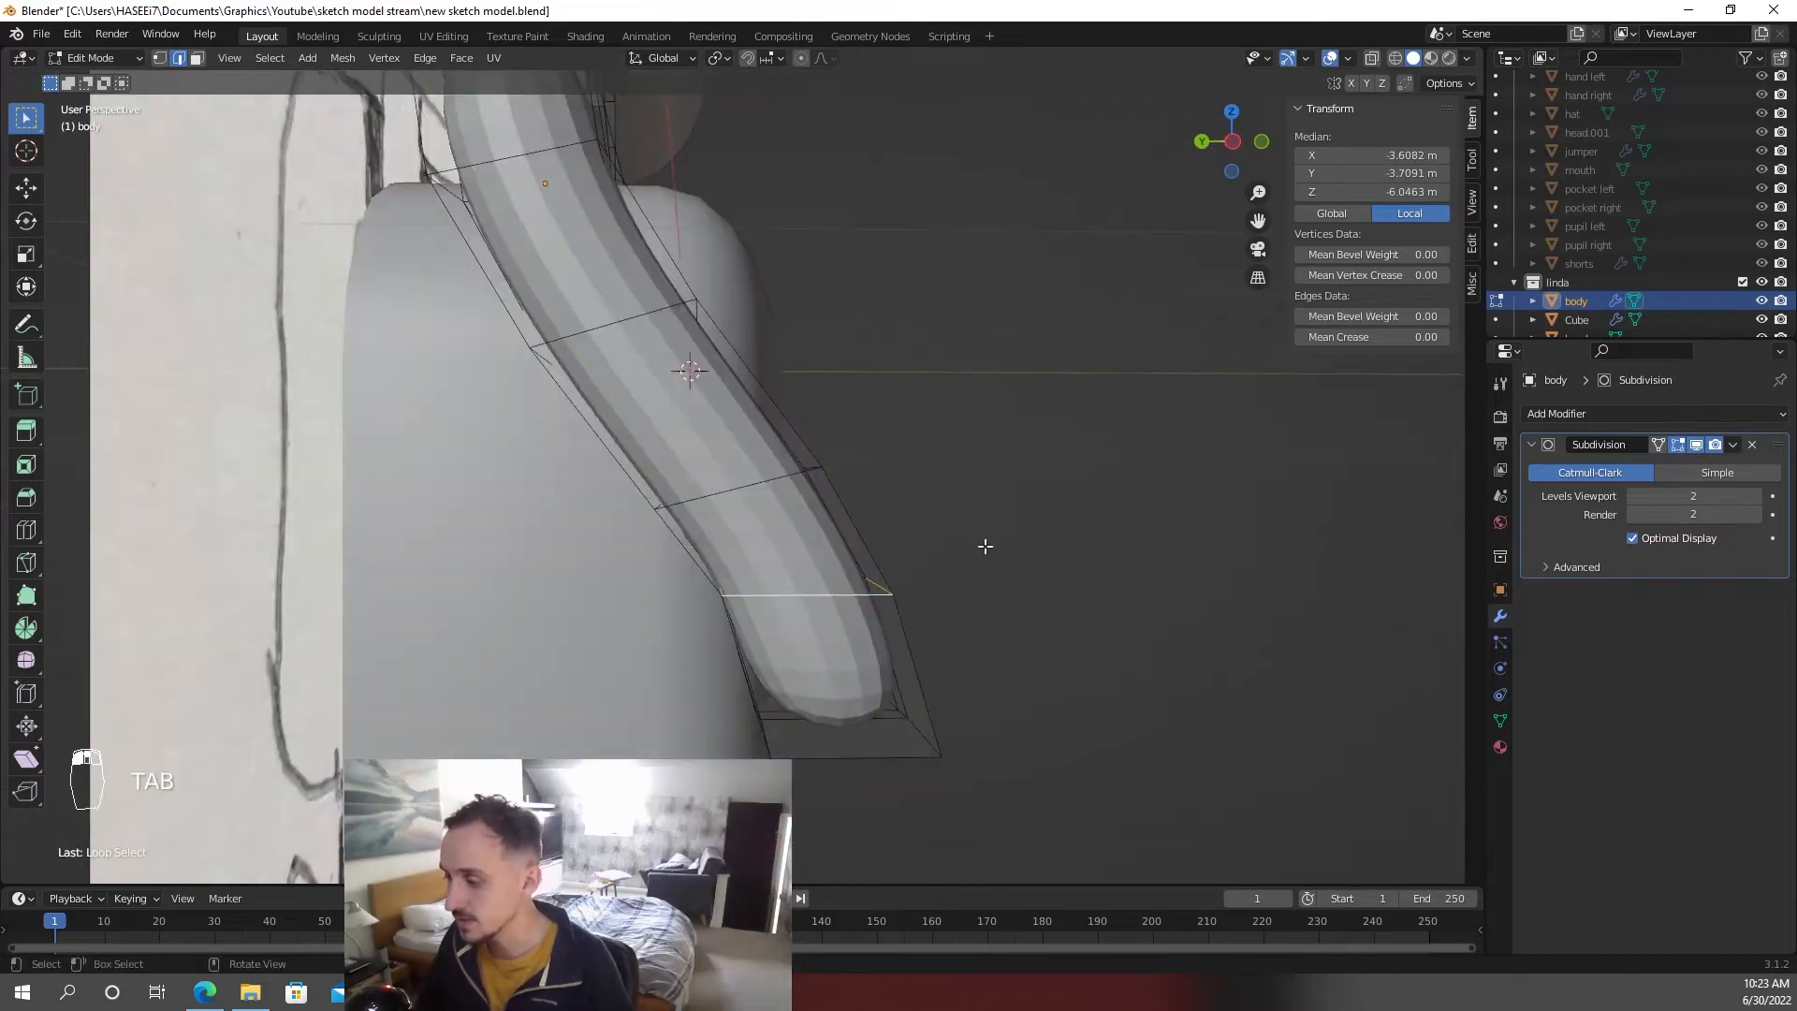
{"action": "key", "text": "r"}
{"action": "left_click", "coordinate": [992, 485]}
{"action": "key", "text": "g"}
{"action": "key", "text": "y"}
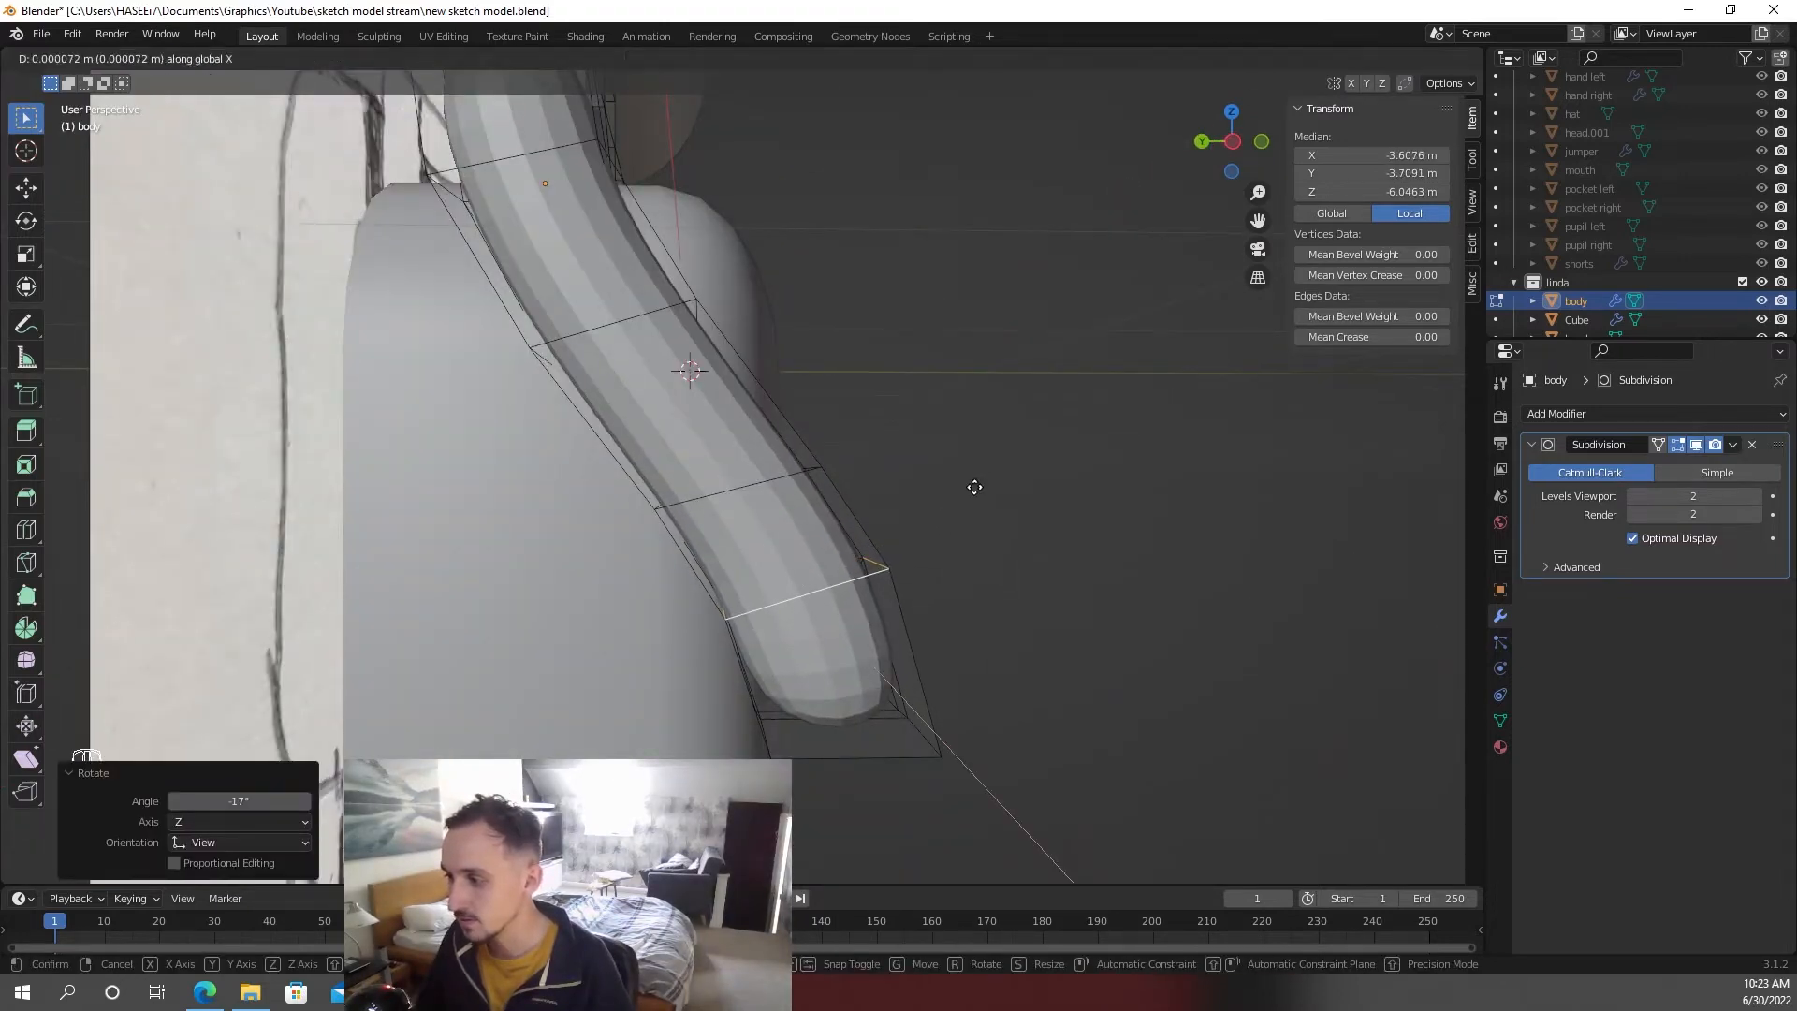
{"action": "left_click", "coordinate": [973, 502]}
- Move the second edge loop above the elbow about 0.03 m along Y and save the file
{"action": "left_click", "coordinate": [805, 479], "text": "alt"}
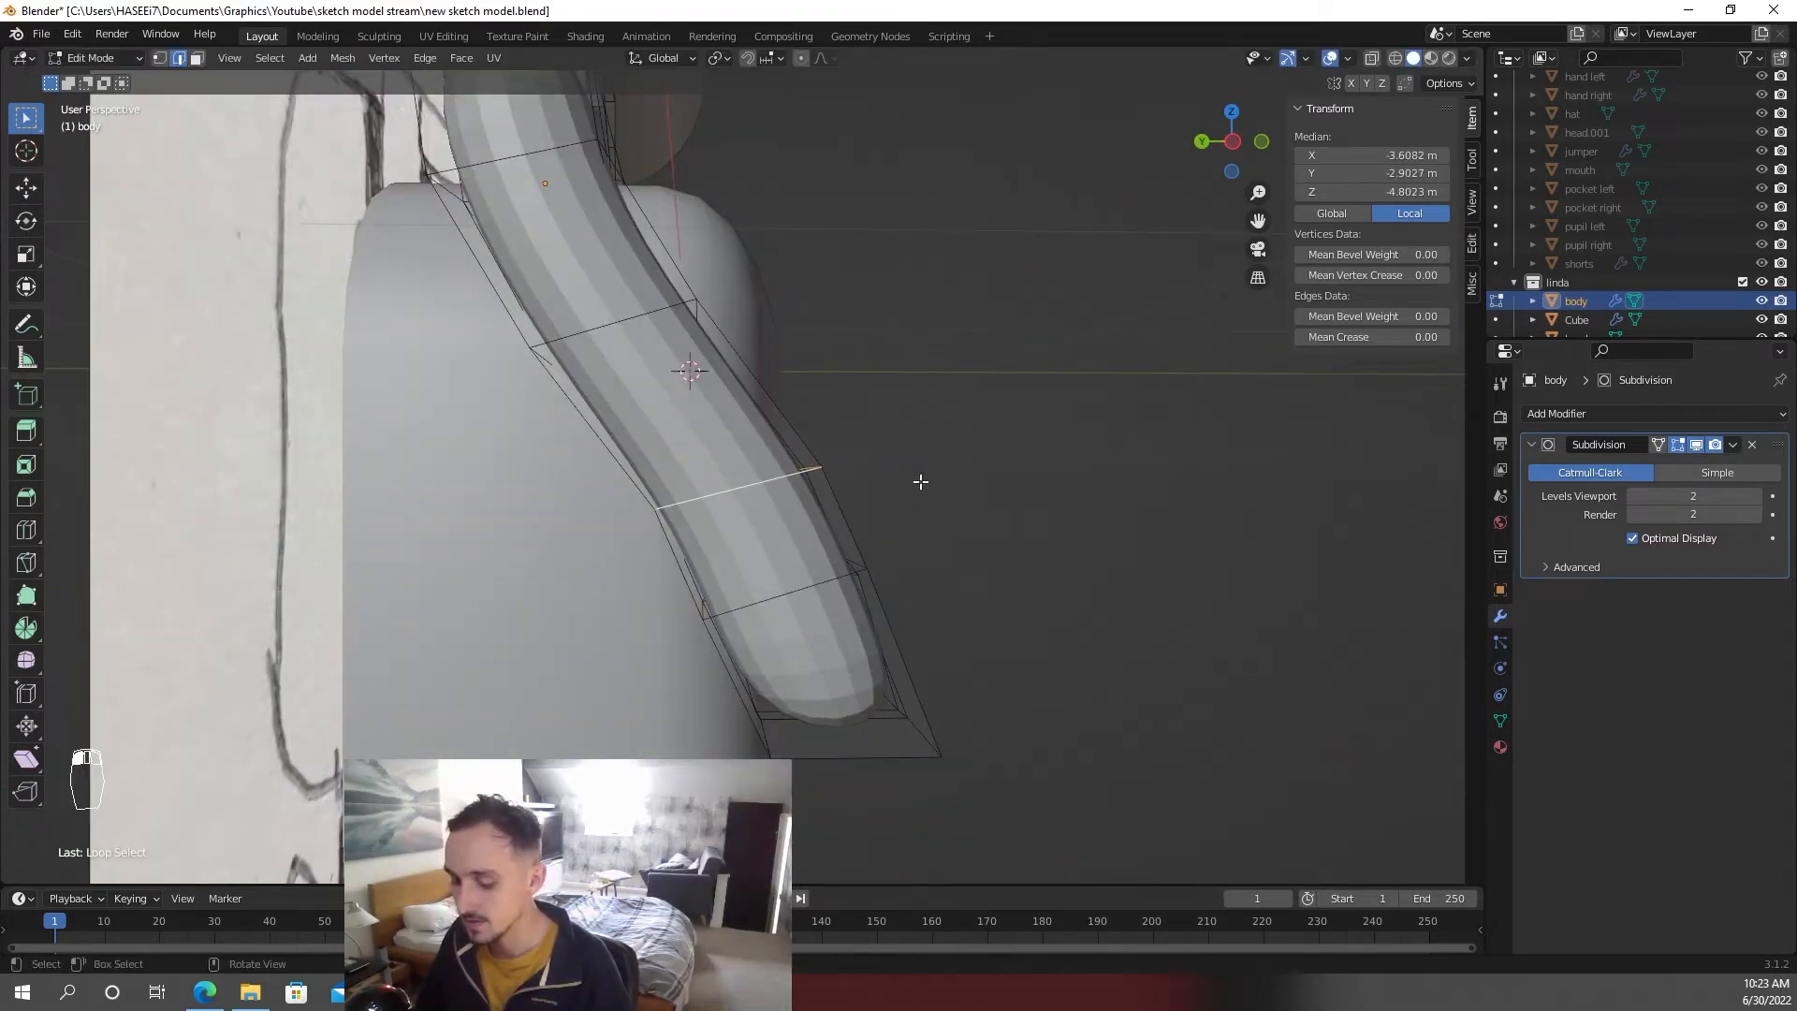
{"action": "key", "text": "g"}
{"action": "key", "text": "y"}
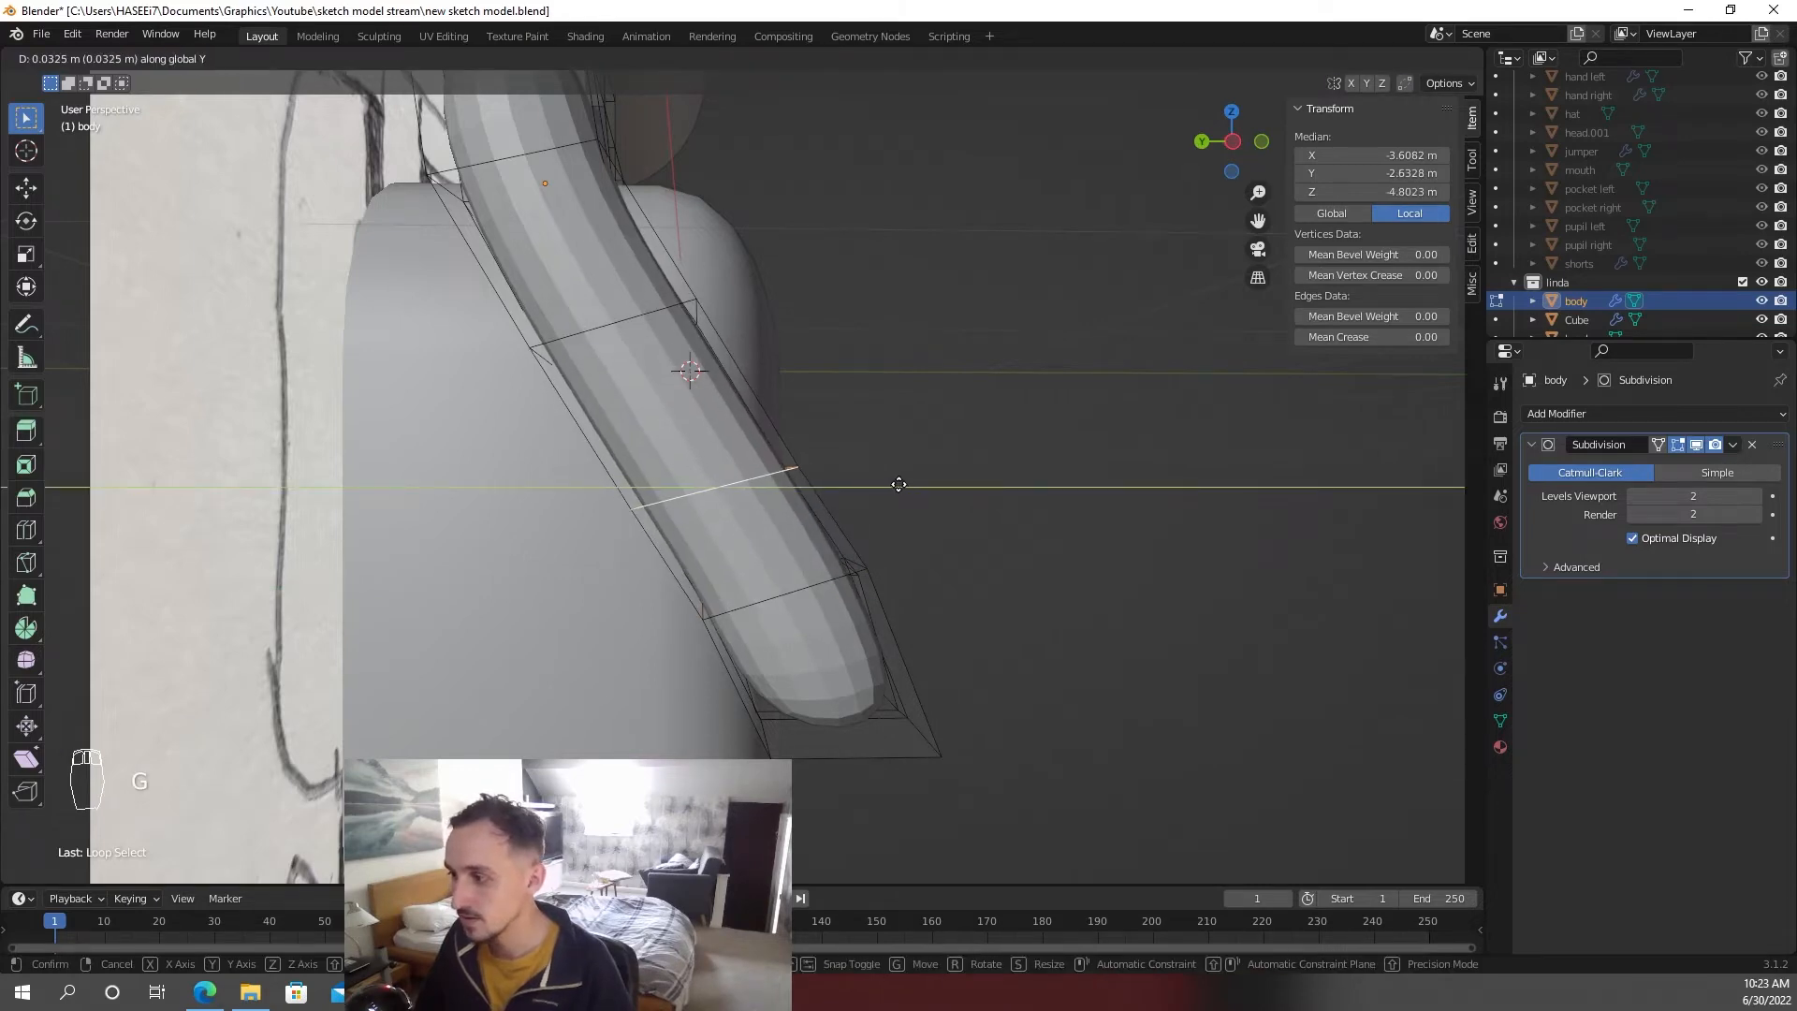
{"action": "middle_click_drag", "start_coordinate": [796, 521], "coordinate": [793, 587]}
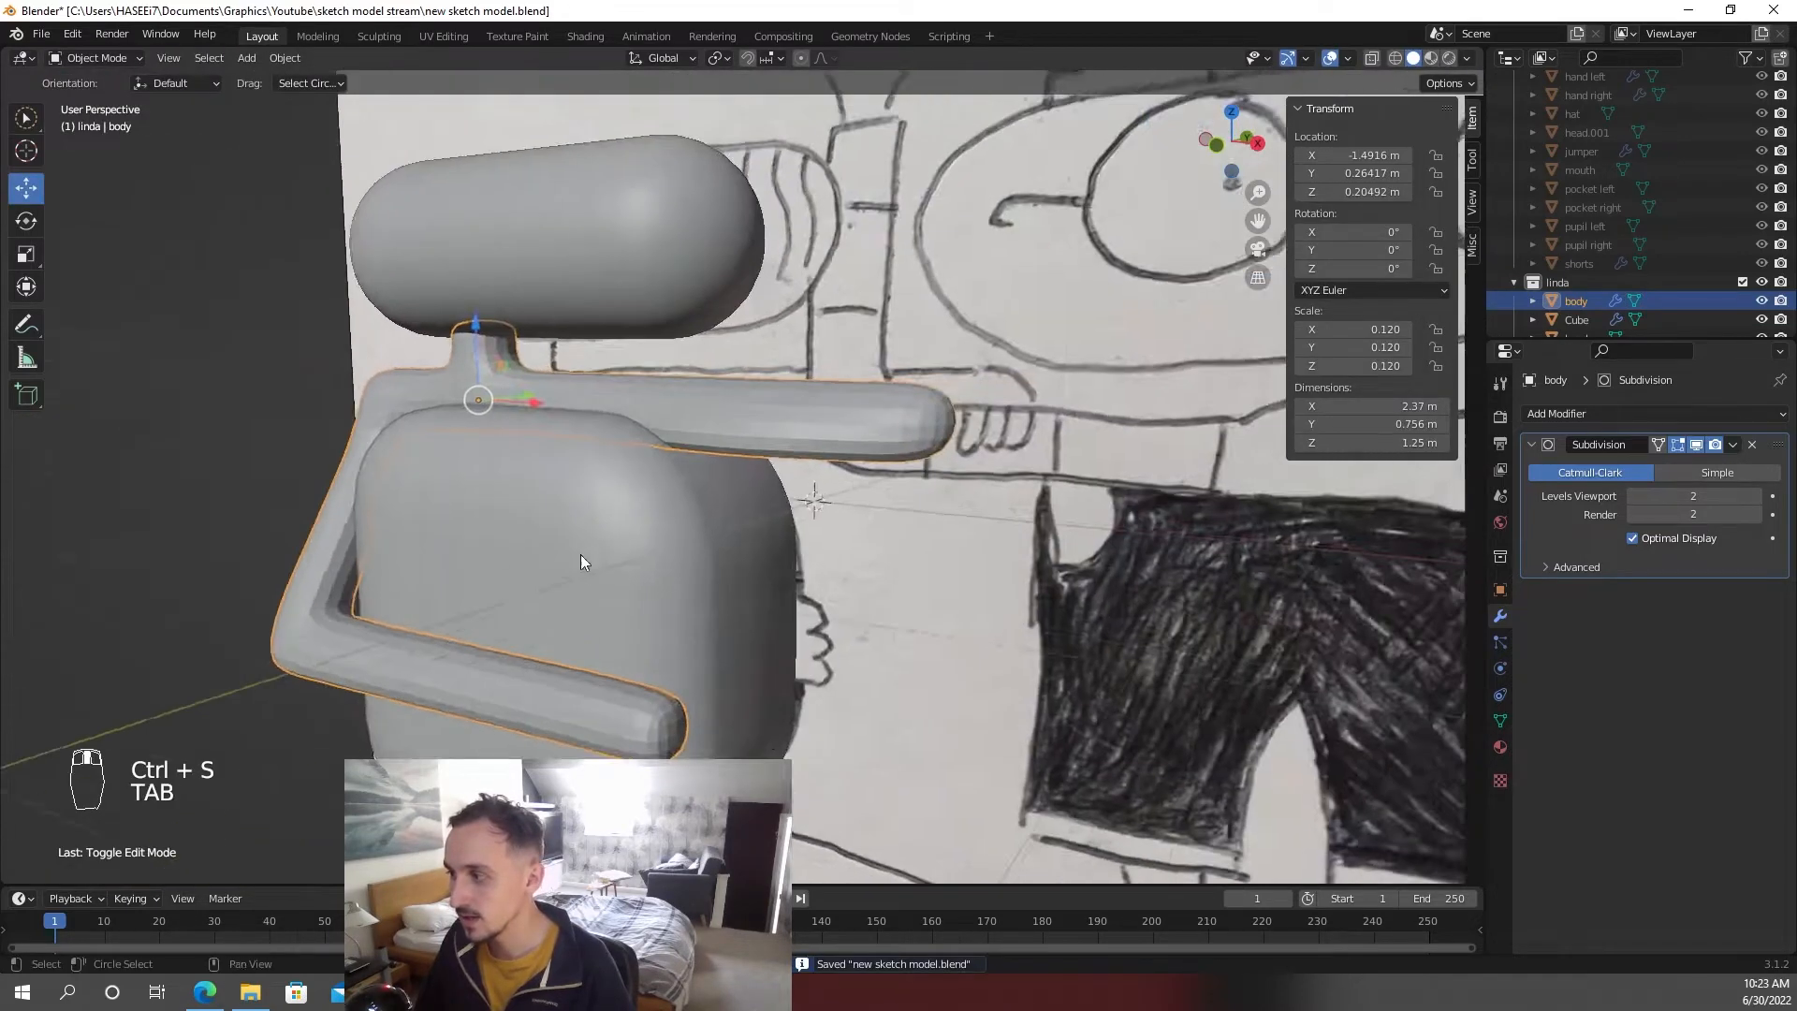
{"action": "key", "text": "Tab"}
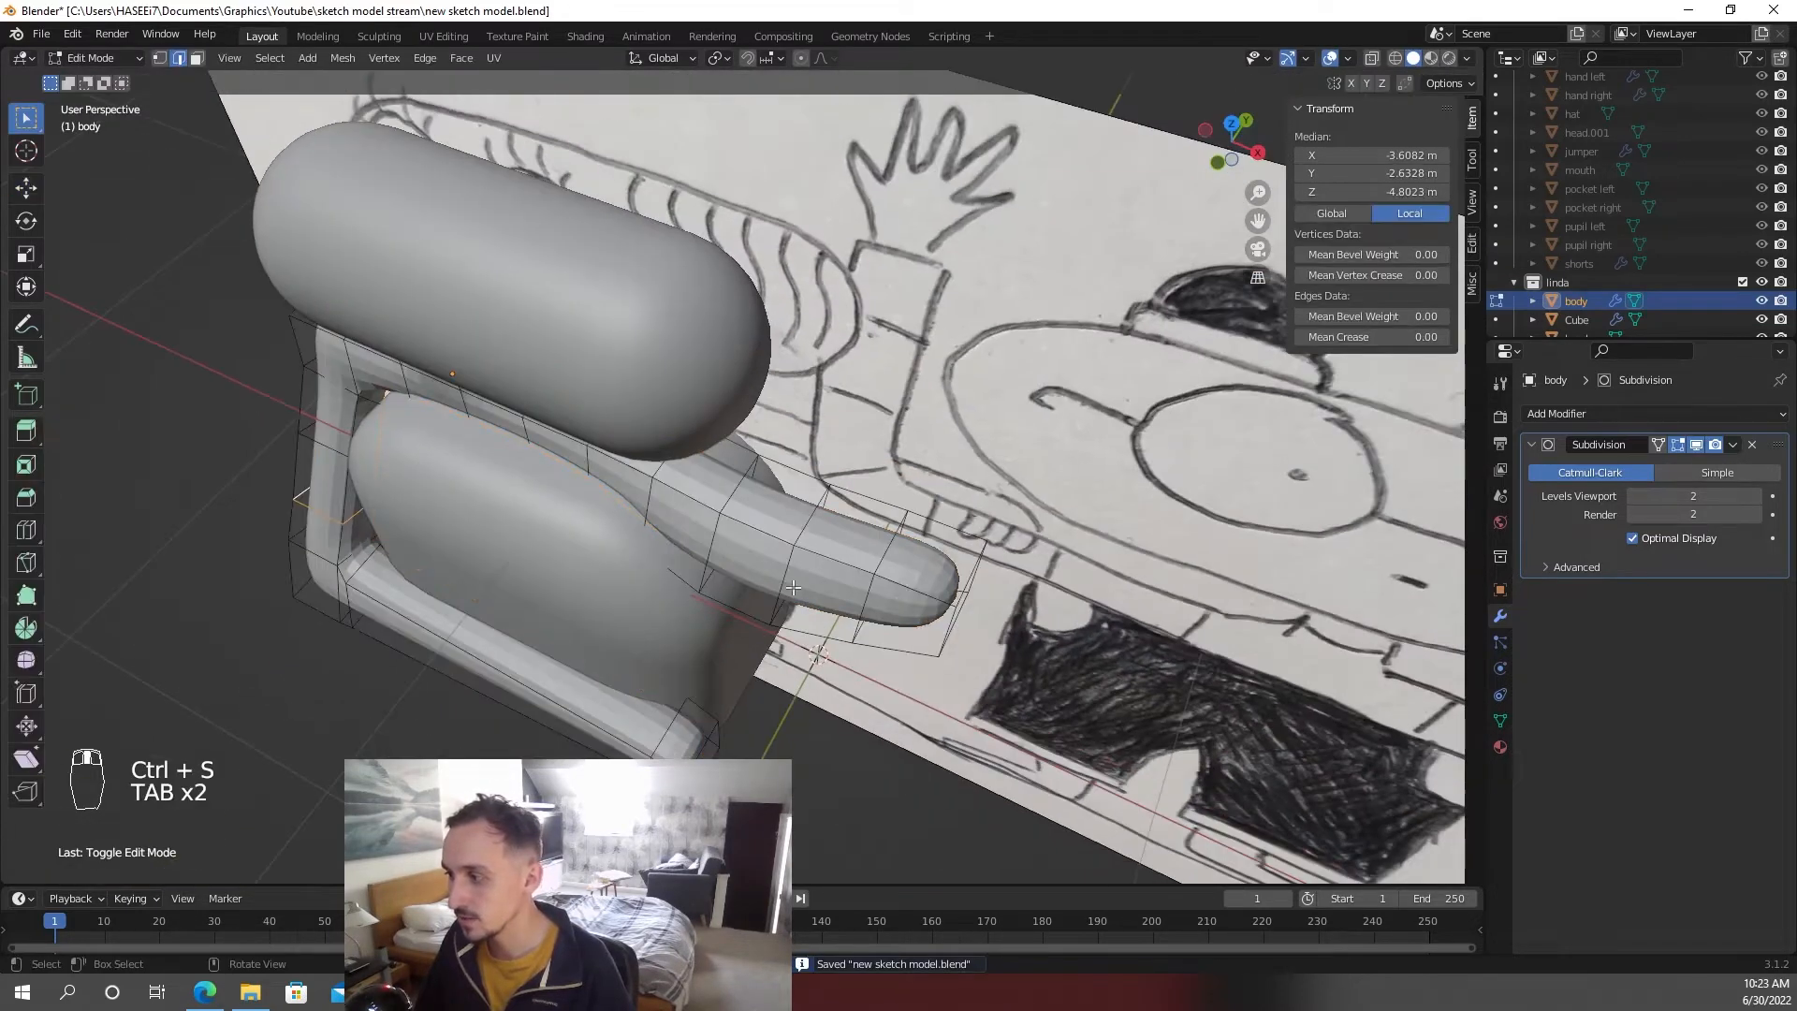
- Select the whole straight arm beyond the shoulder in wireframe view and delete its vertices
{"action": "middle_click_drag", "start_coordinate": [897, 603], "coordinate": [923, 549]}
{"action": "key", "text": "z"}
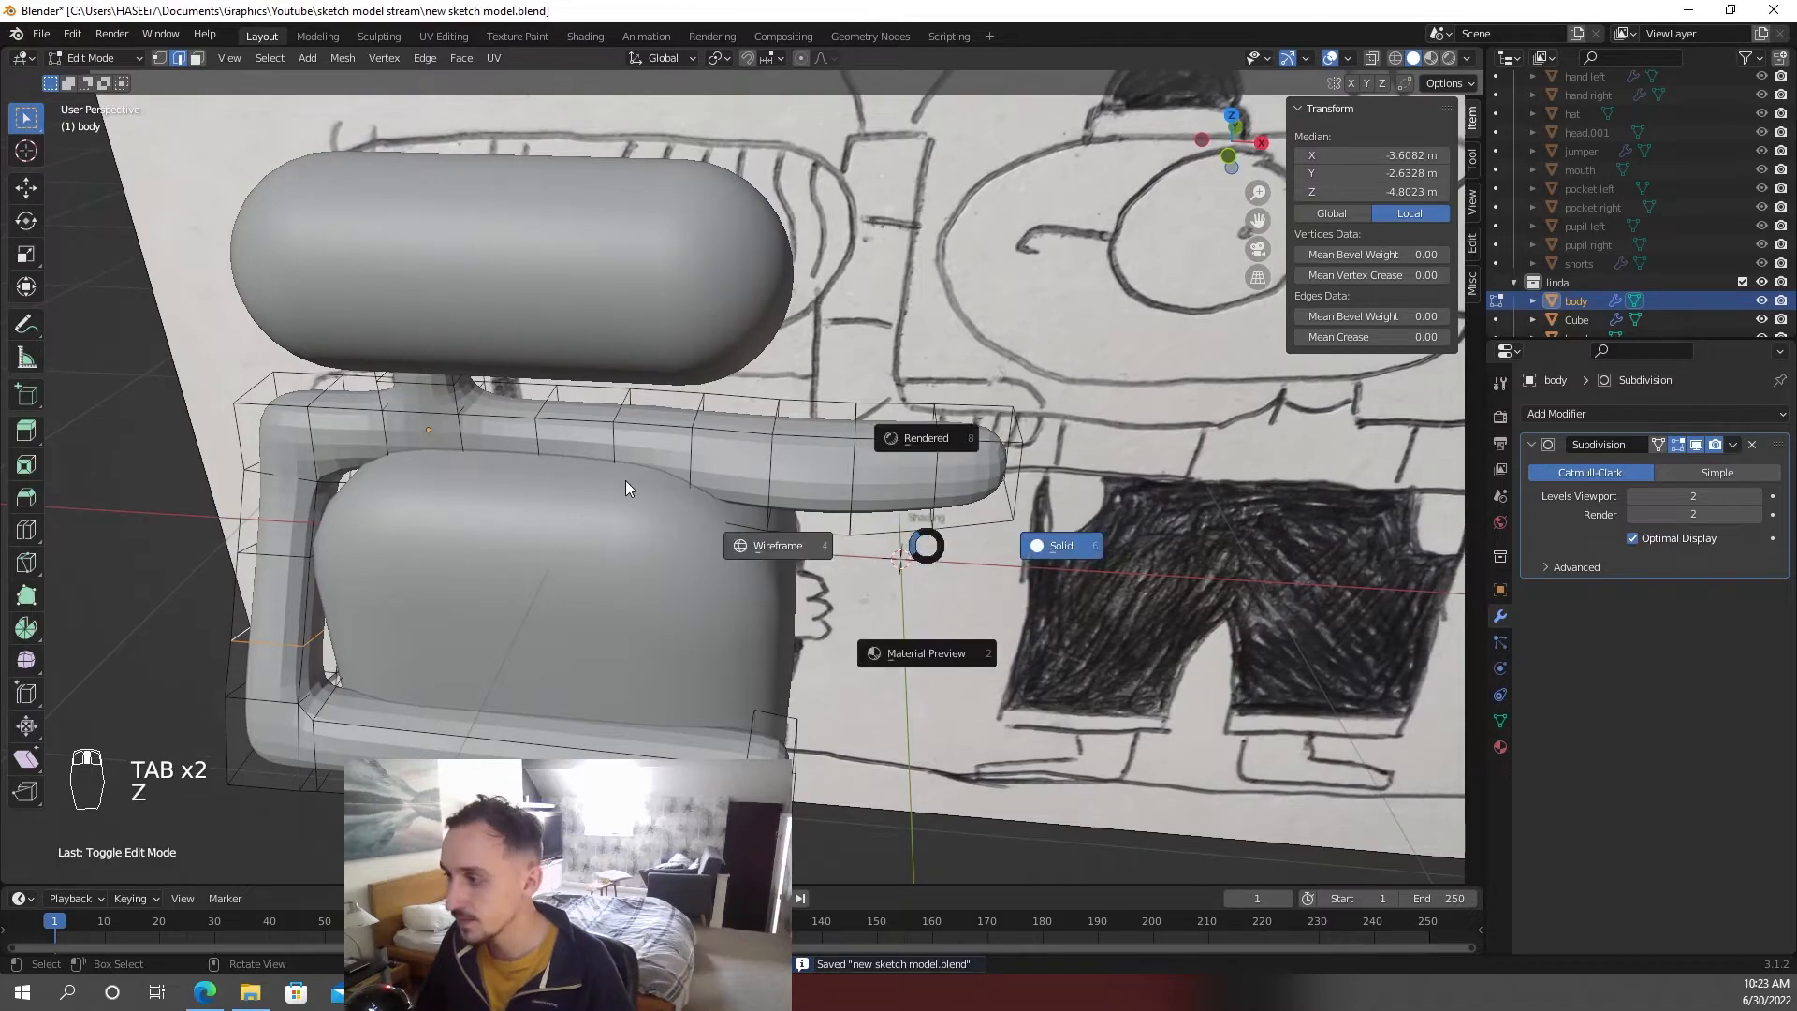
{"action": "left_click", "coordinate": [684, 412]}
{"action": "middle_click_drag", "start_coordinate": [652, 421], "coordinate": [688, 400]}
{"action": "key", "text": "b"}
{"action": "left_click_drag", "start_coordinate": [604, 525], "coordinate": [778, 424]}
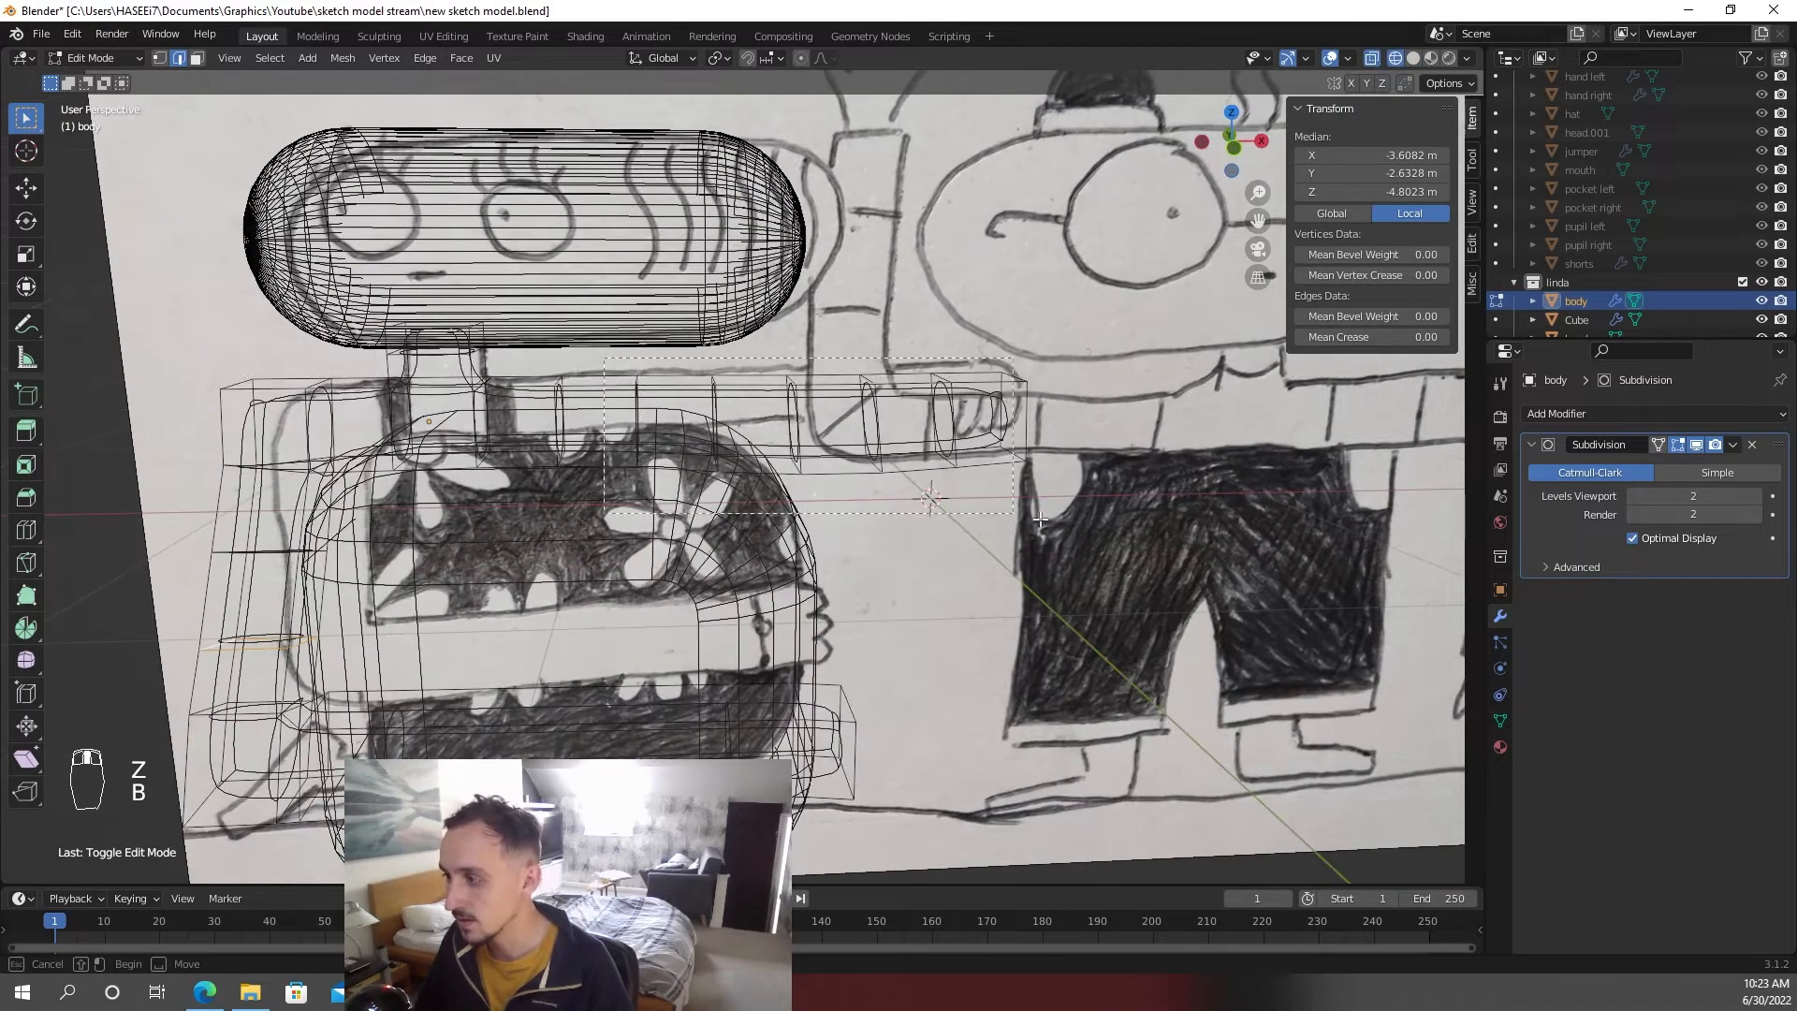
{"action": "left_click_drag", "start_coordinate": [778, 424], "coordinate": [1027, 369]}
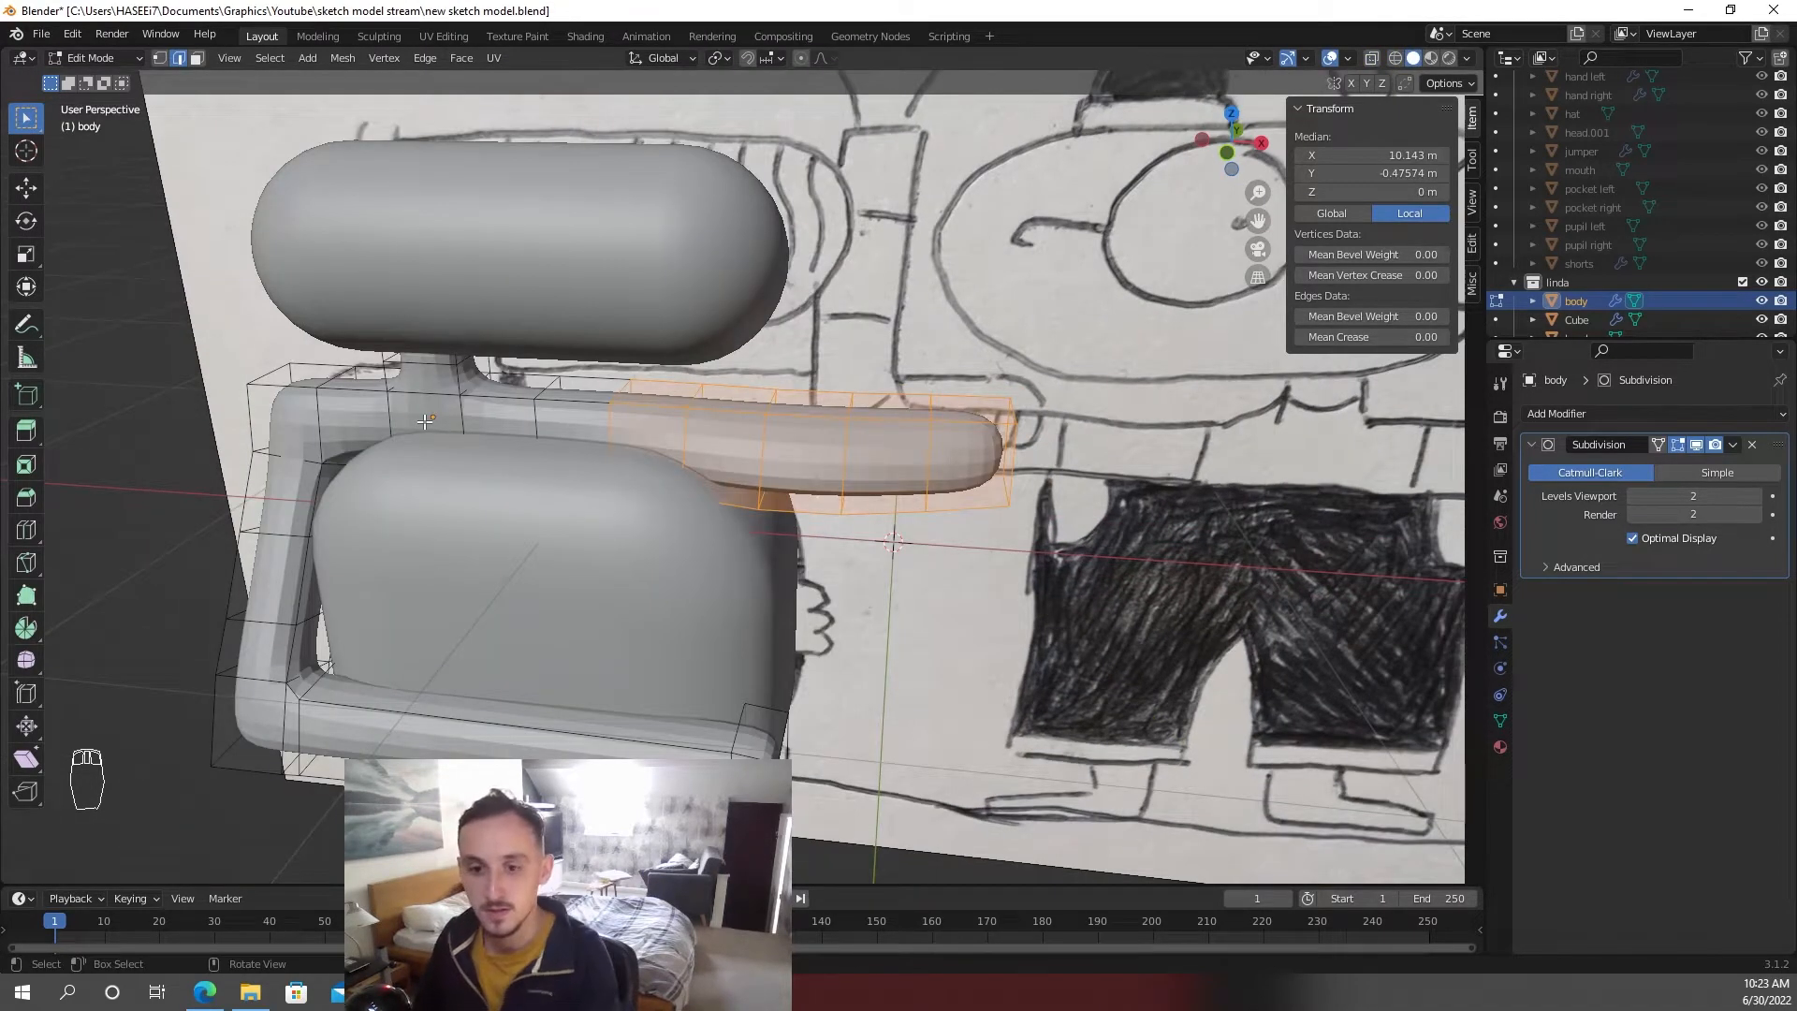
{"action": "key", "text": "Delete"}
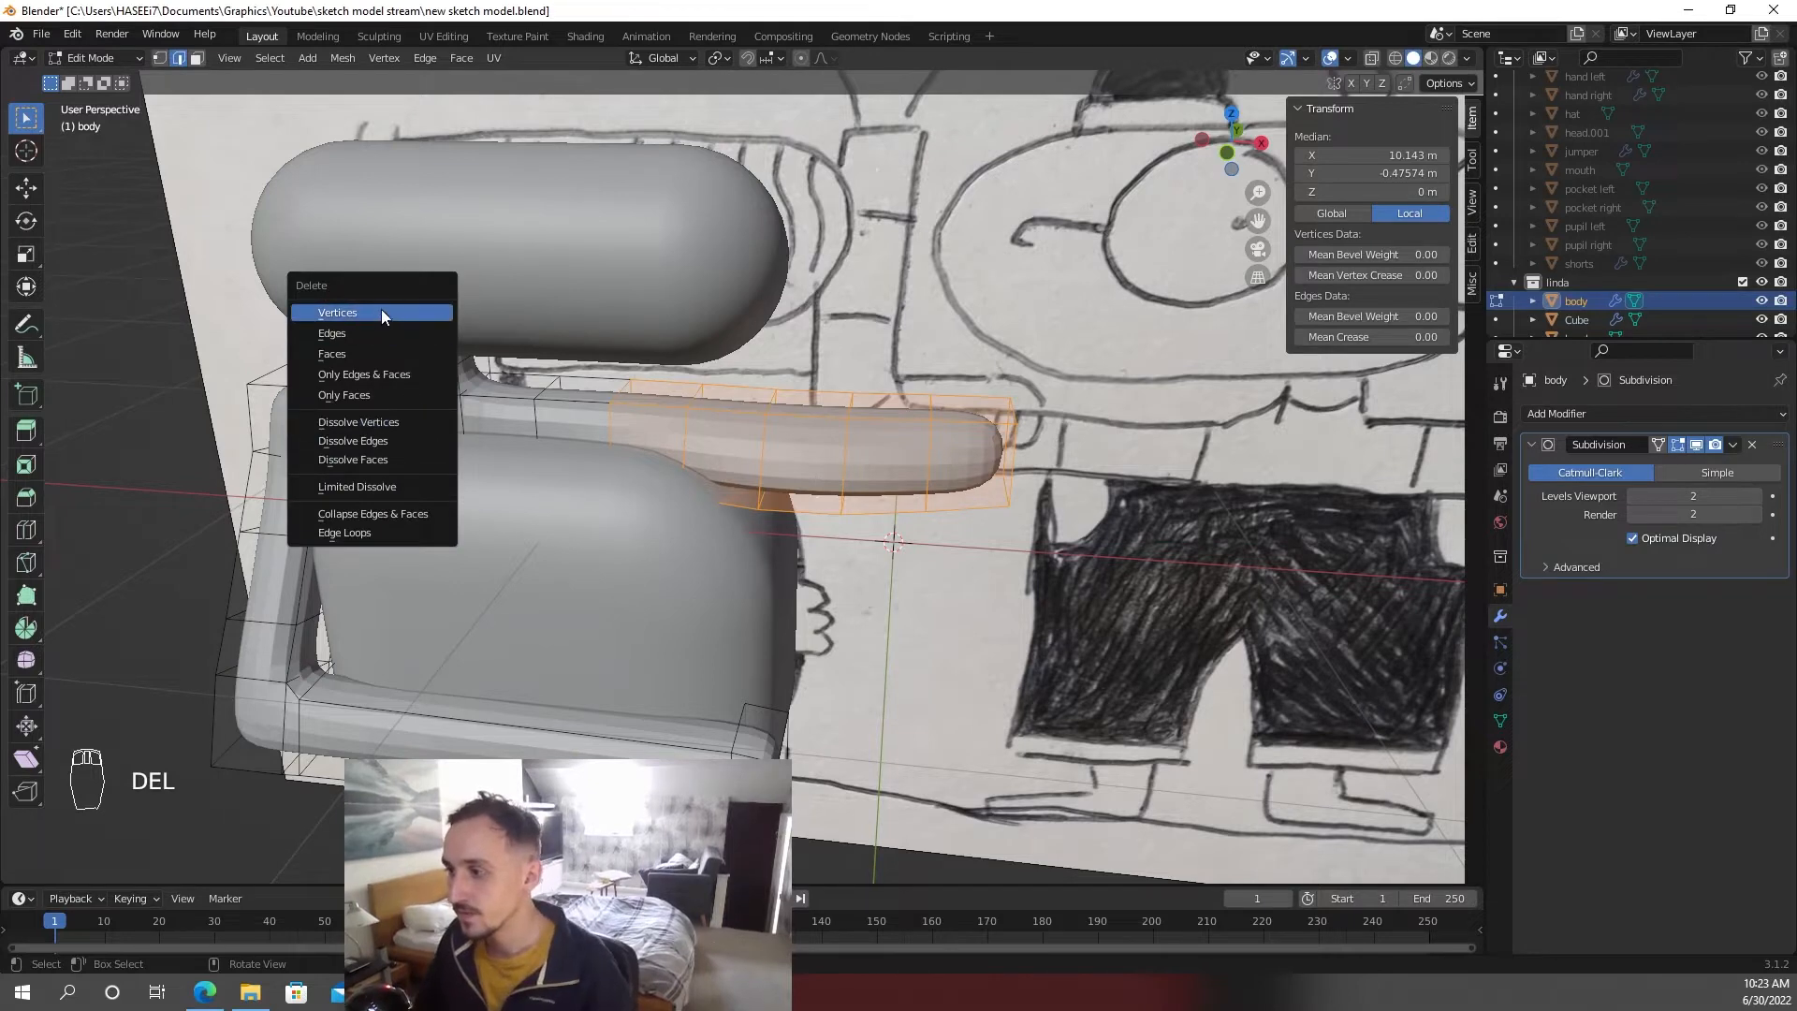
{"action": "left_click", "coordinate": [381, 312]}
- Fill the open edge loop at the cut shoulder with a face
{"action": "scroll", "coordinate": [423, 384], "scroll_direction": "up", "scroll_amount": 5}
{"action": "left_click", "coordinate": [423, 384], "text": "alt"}
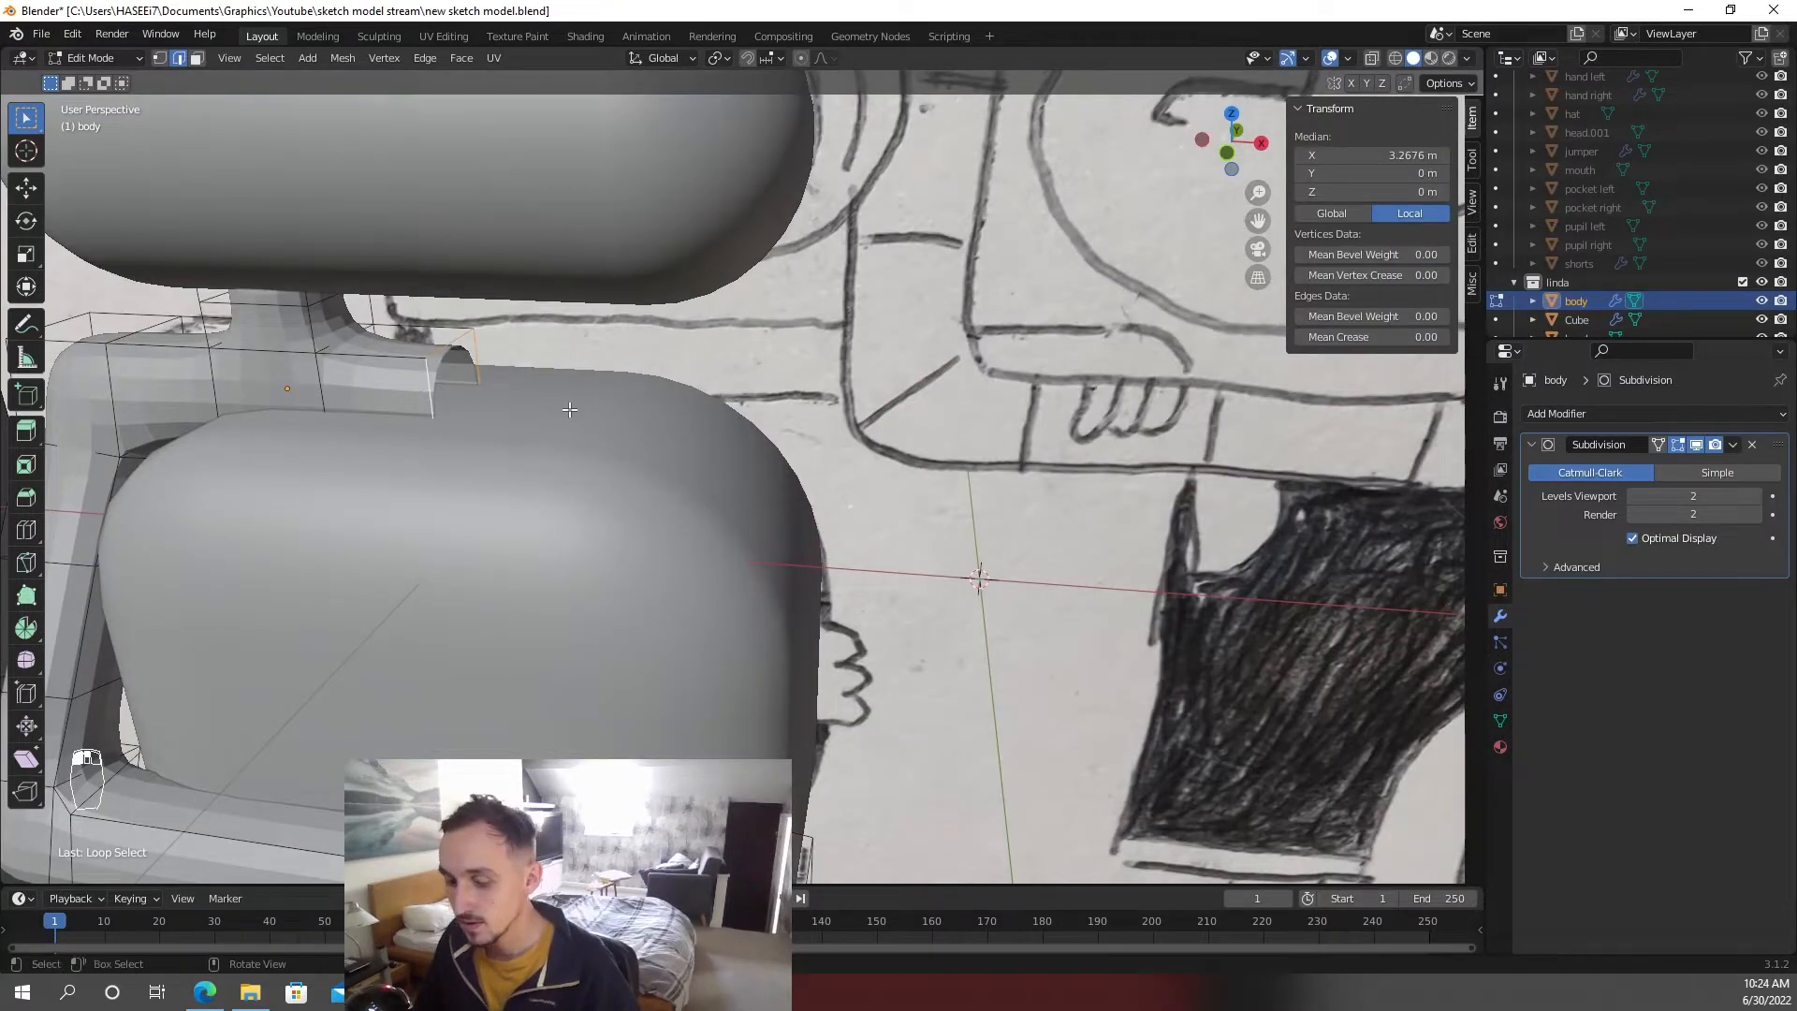
{"action": "key", "text": "f"}
- Stretch the new shoulder face 1.392 m along X, plus a further 0.094 m, to reach the sketched hand
{"action": "scroll", "coordinate": [568, 409], "scroll_direction": "down", "scroll_amount": 5}
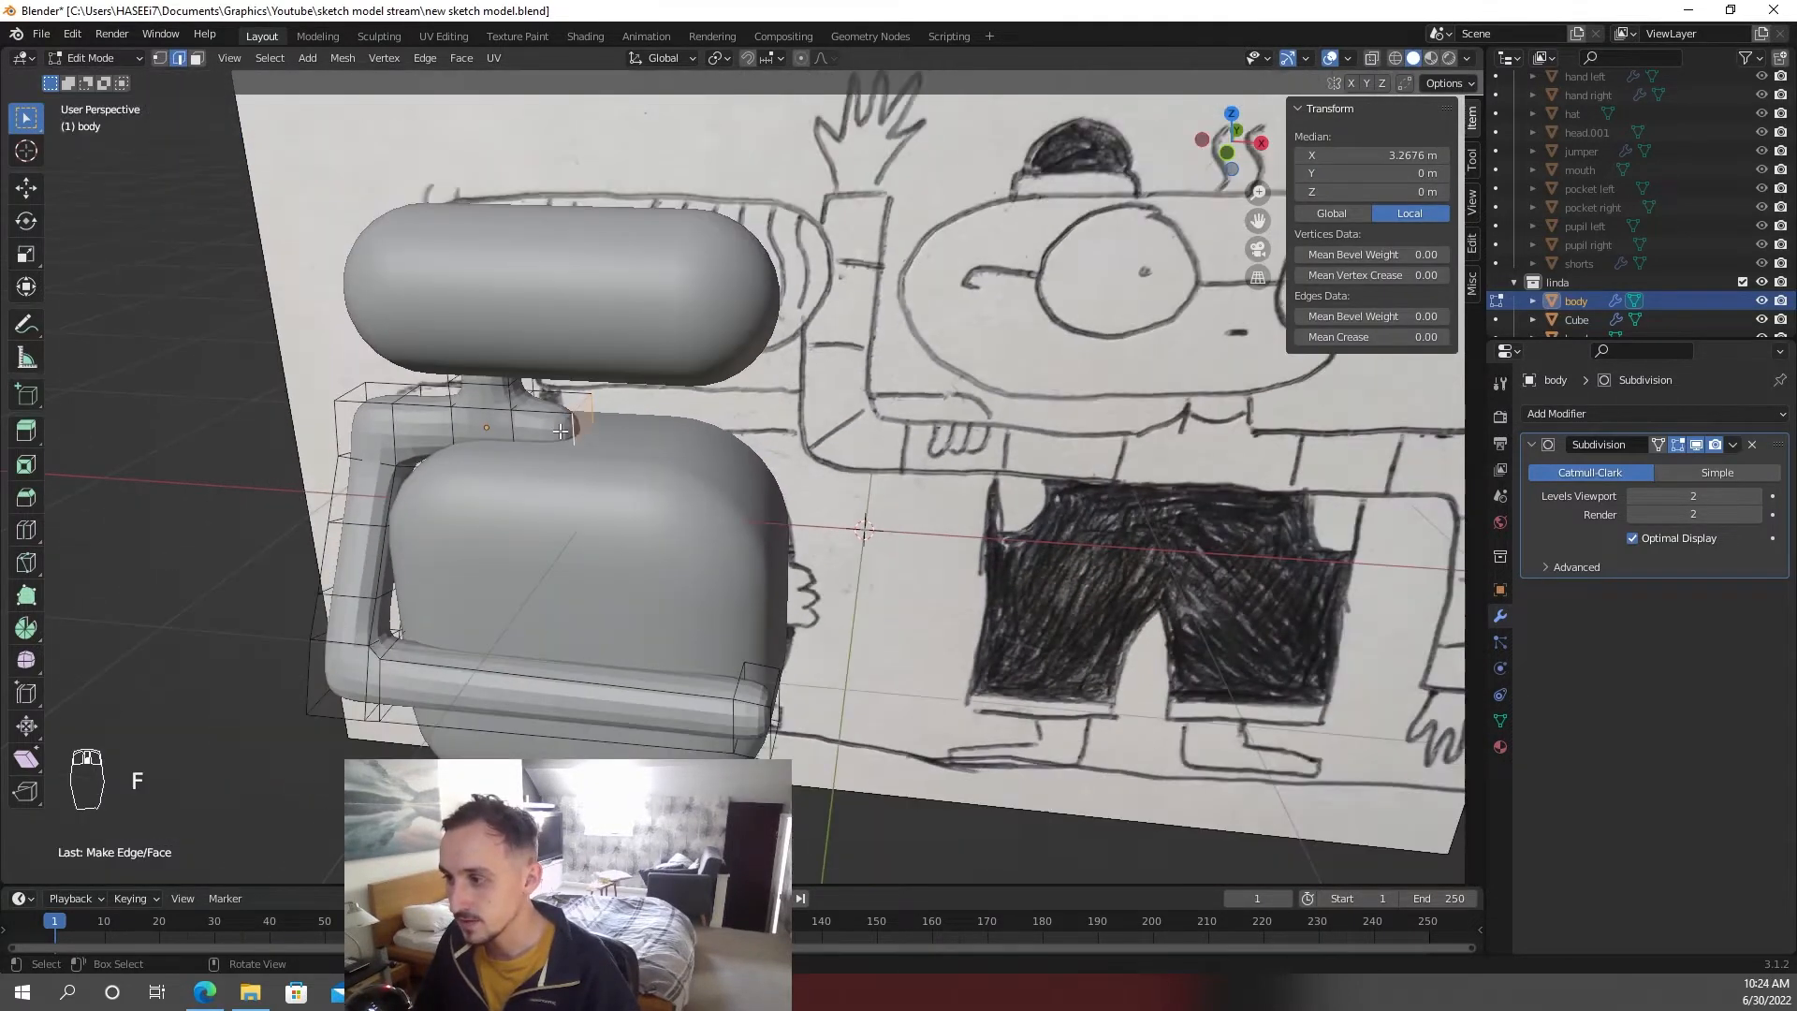
{"action": "key", "text": "g"}
{"action": "key", "text": "x"}
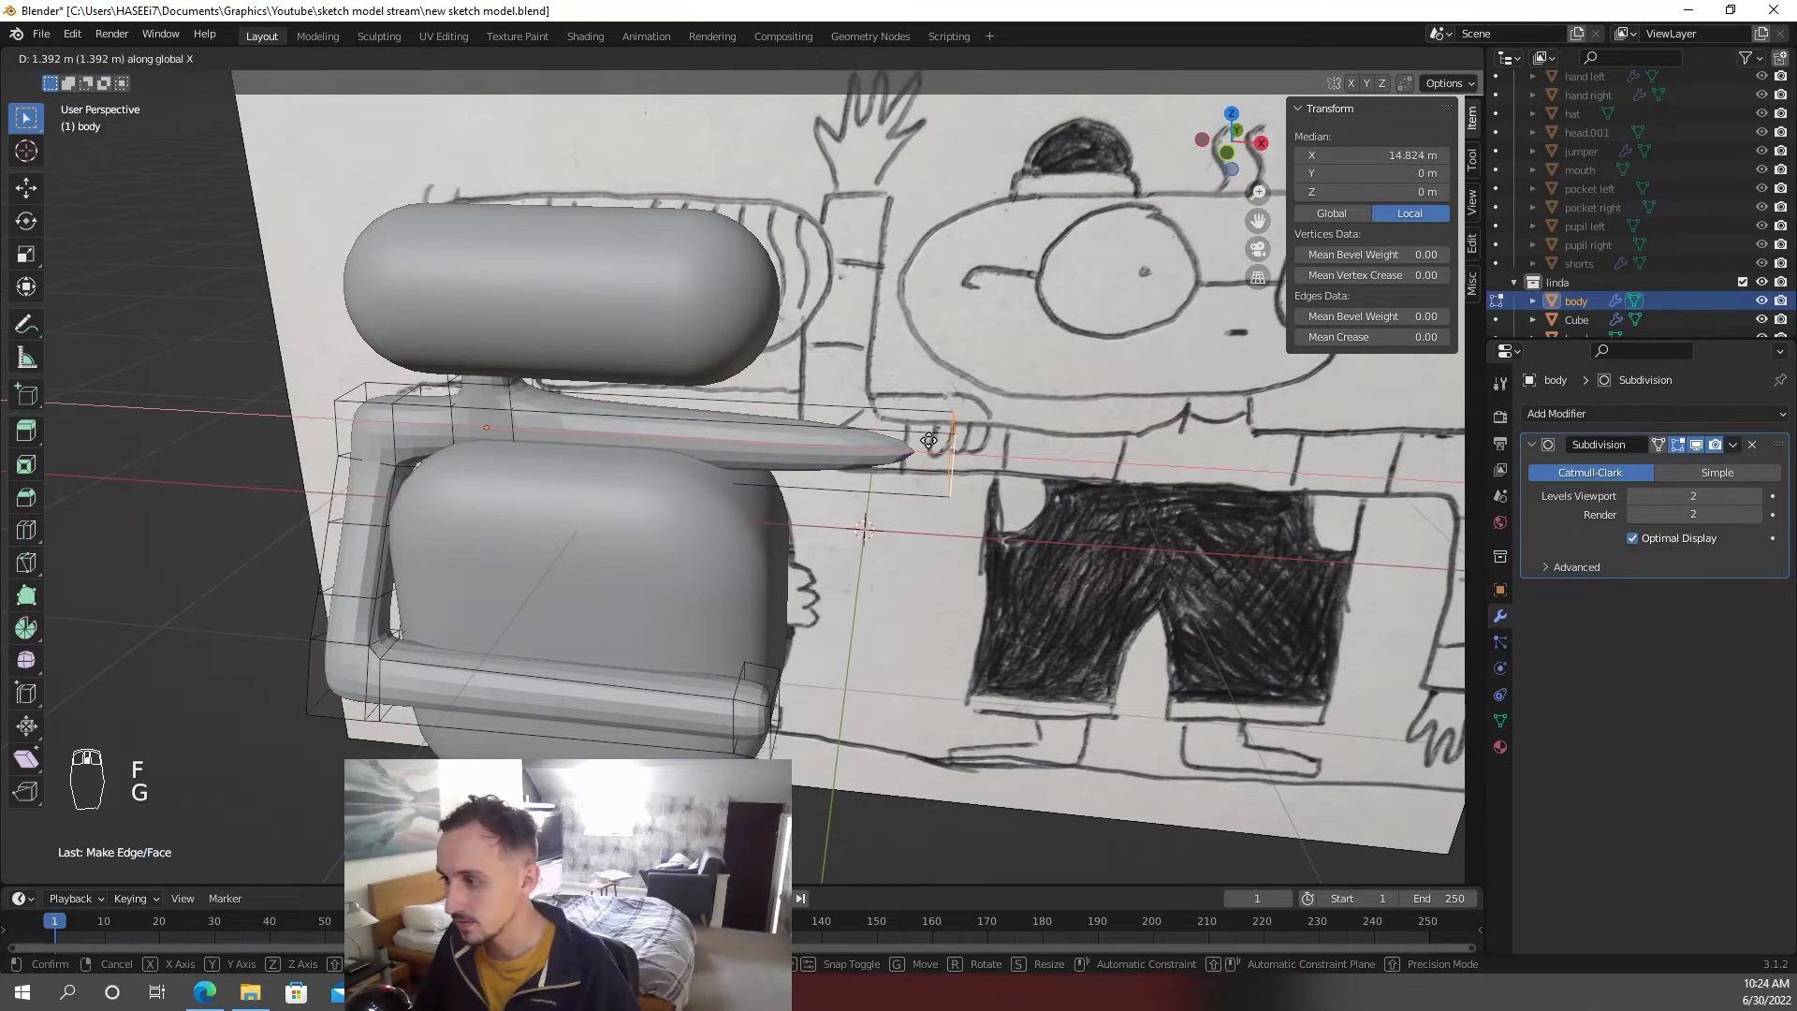
{"action": "left_click", "coordinate": [928, 440]}
{"action": "middle_click_drag", "start_coordinate": [928, 440], "coordinate": [891, 452]}
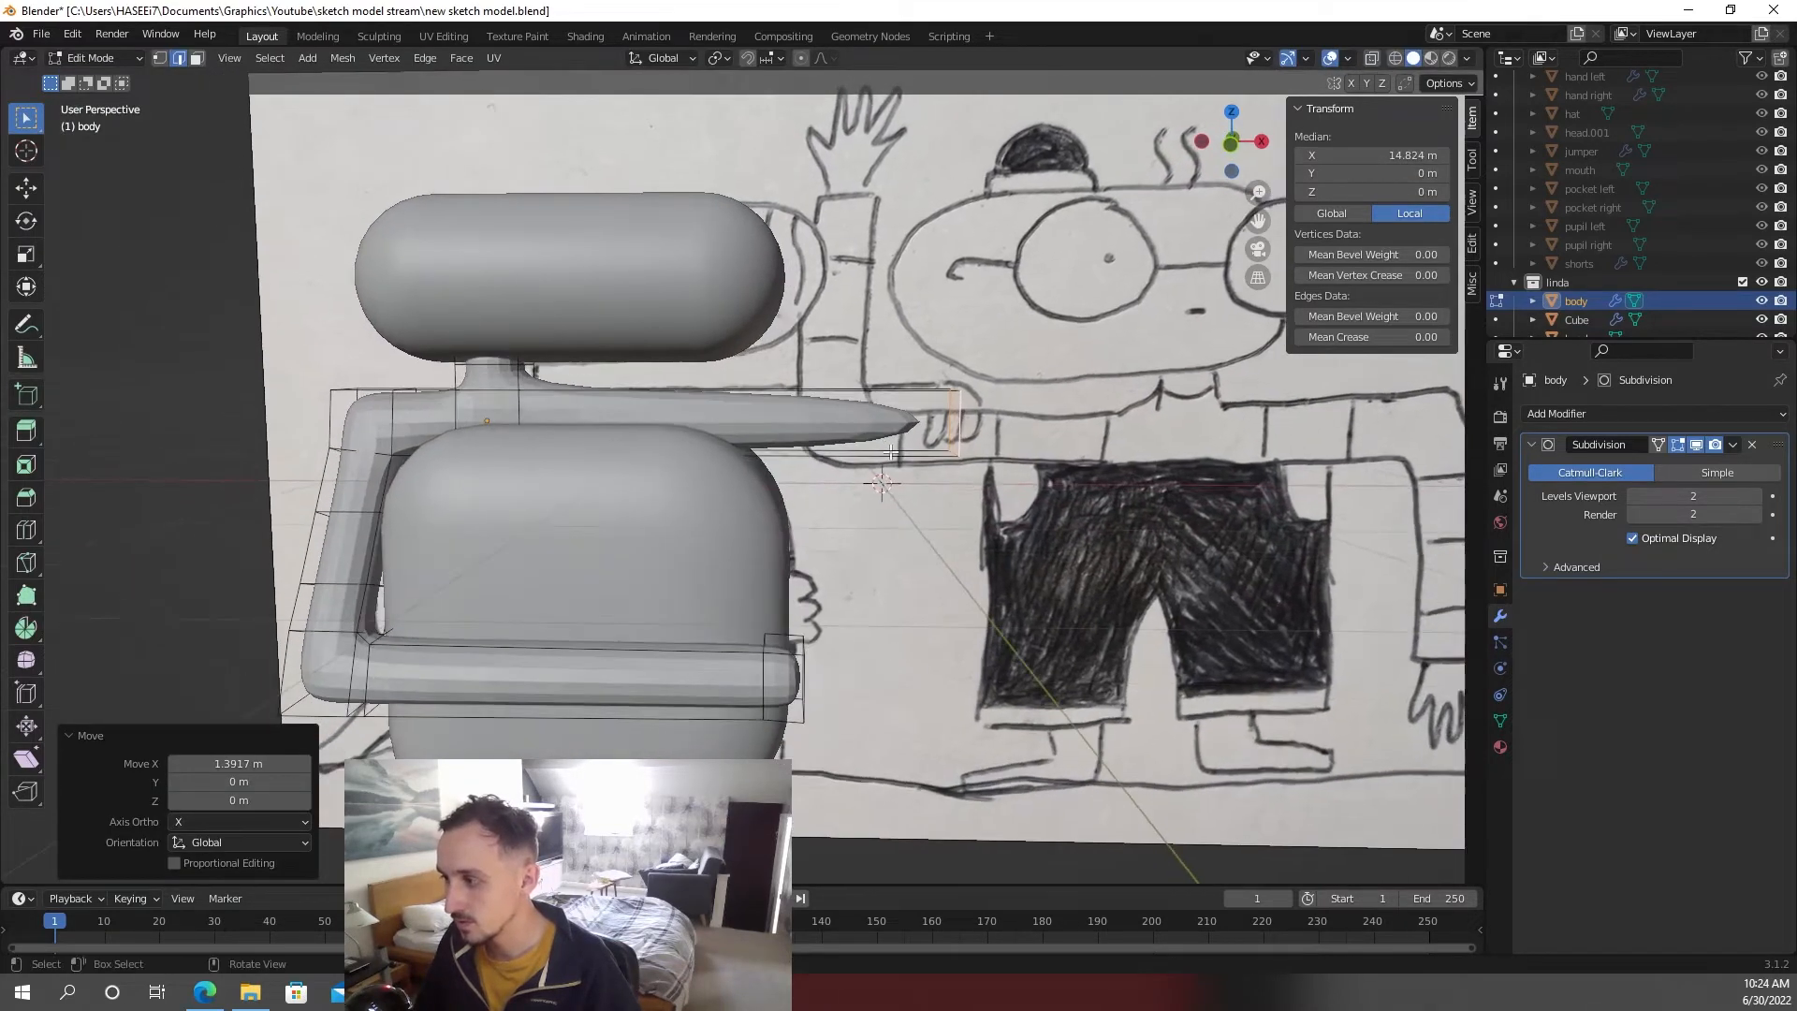
{"action": "key", "text": "g"}
{"action": "key", "text": "x"}
{"action": "left_click", "coordinate": [916, 453]}
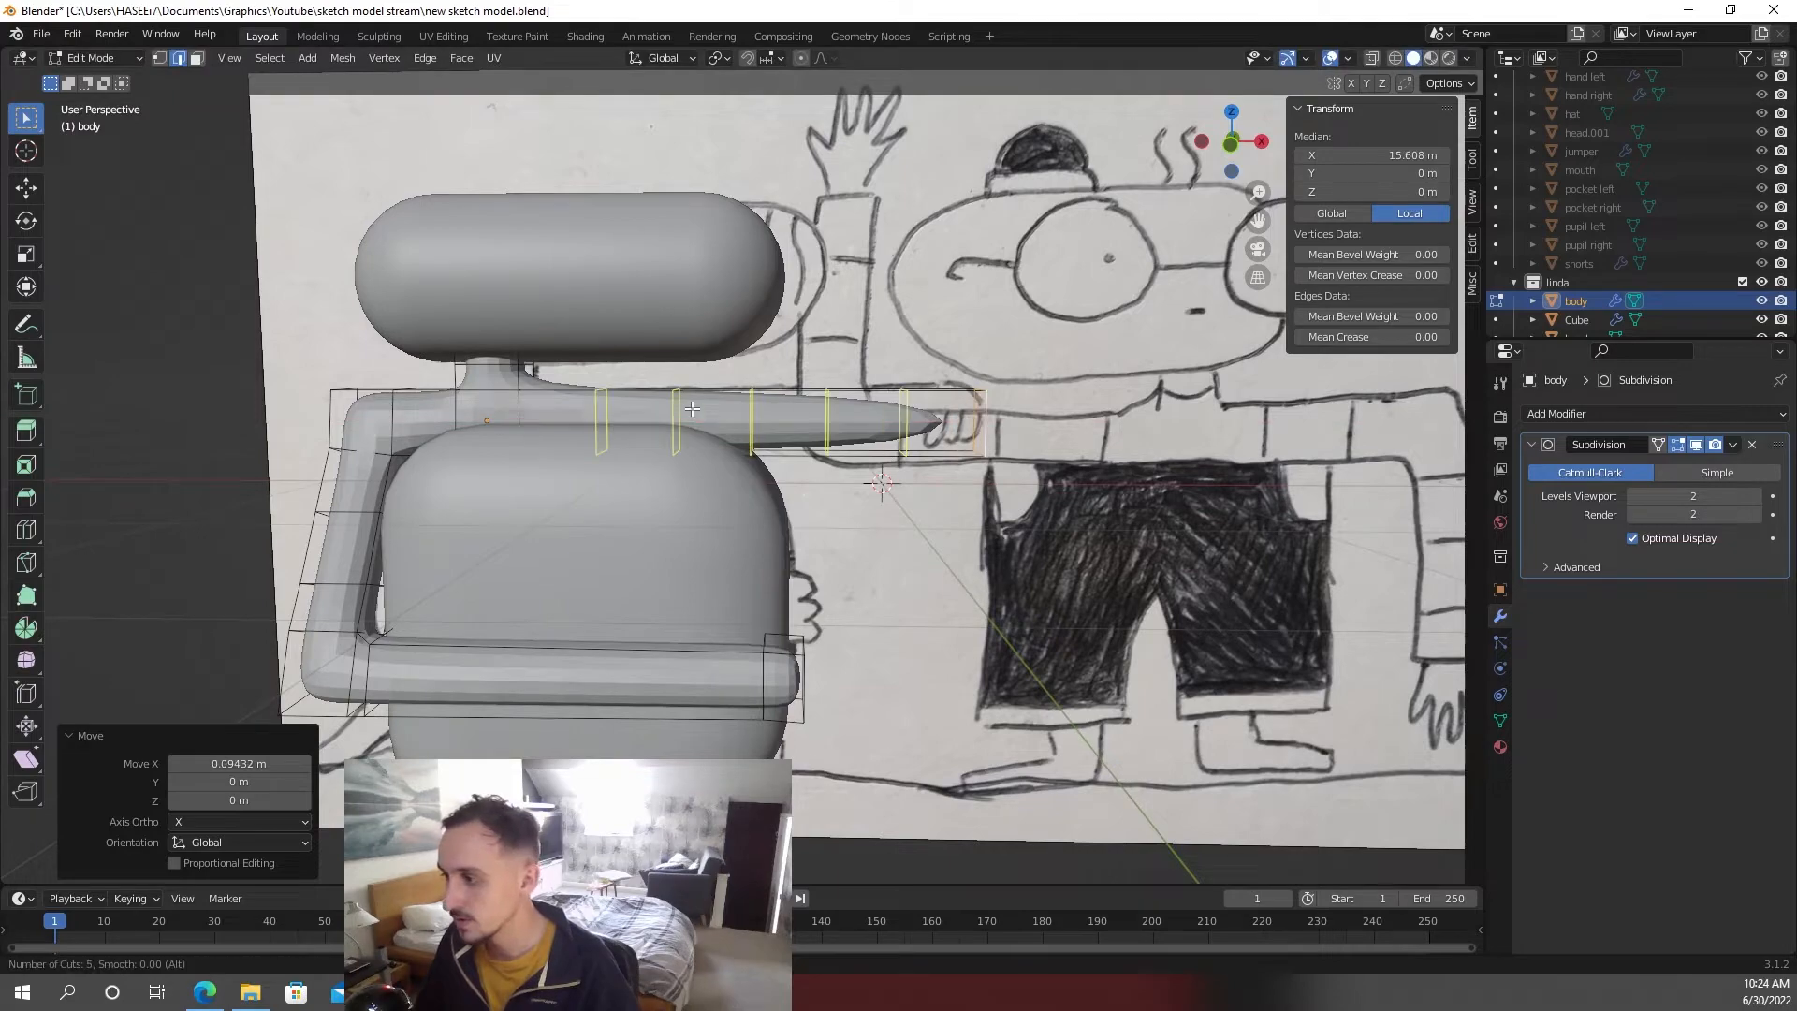
- Add five evenly spaced loop cuts along the straight arm, leave mesh editing and save the file
{"action": "left_click", "coordinate": [692, 409]}
{"action": "right_click", "coordinate": [692, 410]}
{"action": "mouse_move", "coordinate": [697, 410]}
{"action": "middle_mouse_down"}
{"action": "mouse_move", "coordinate": [762, 418]}
{"action": "mouse_move", "coordinate": [674, 424]}
{"action": "mouse_move", "coordinate": [731, 419]}
{"action": "middle_mouse_up"}
{"action": "key", "text": "Tab"}
{"action": "scroll", "coordinate": [919, 414], "scroll_direction": "down", "scroll_amount": 3}
{"action": "key", "text": "s"}
{"action": "key", "text": "ctrl+s"}
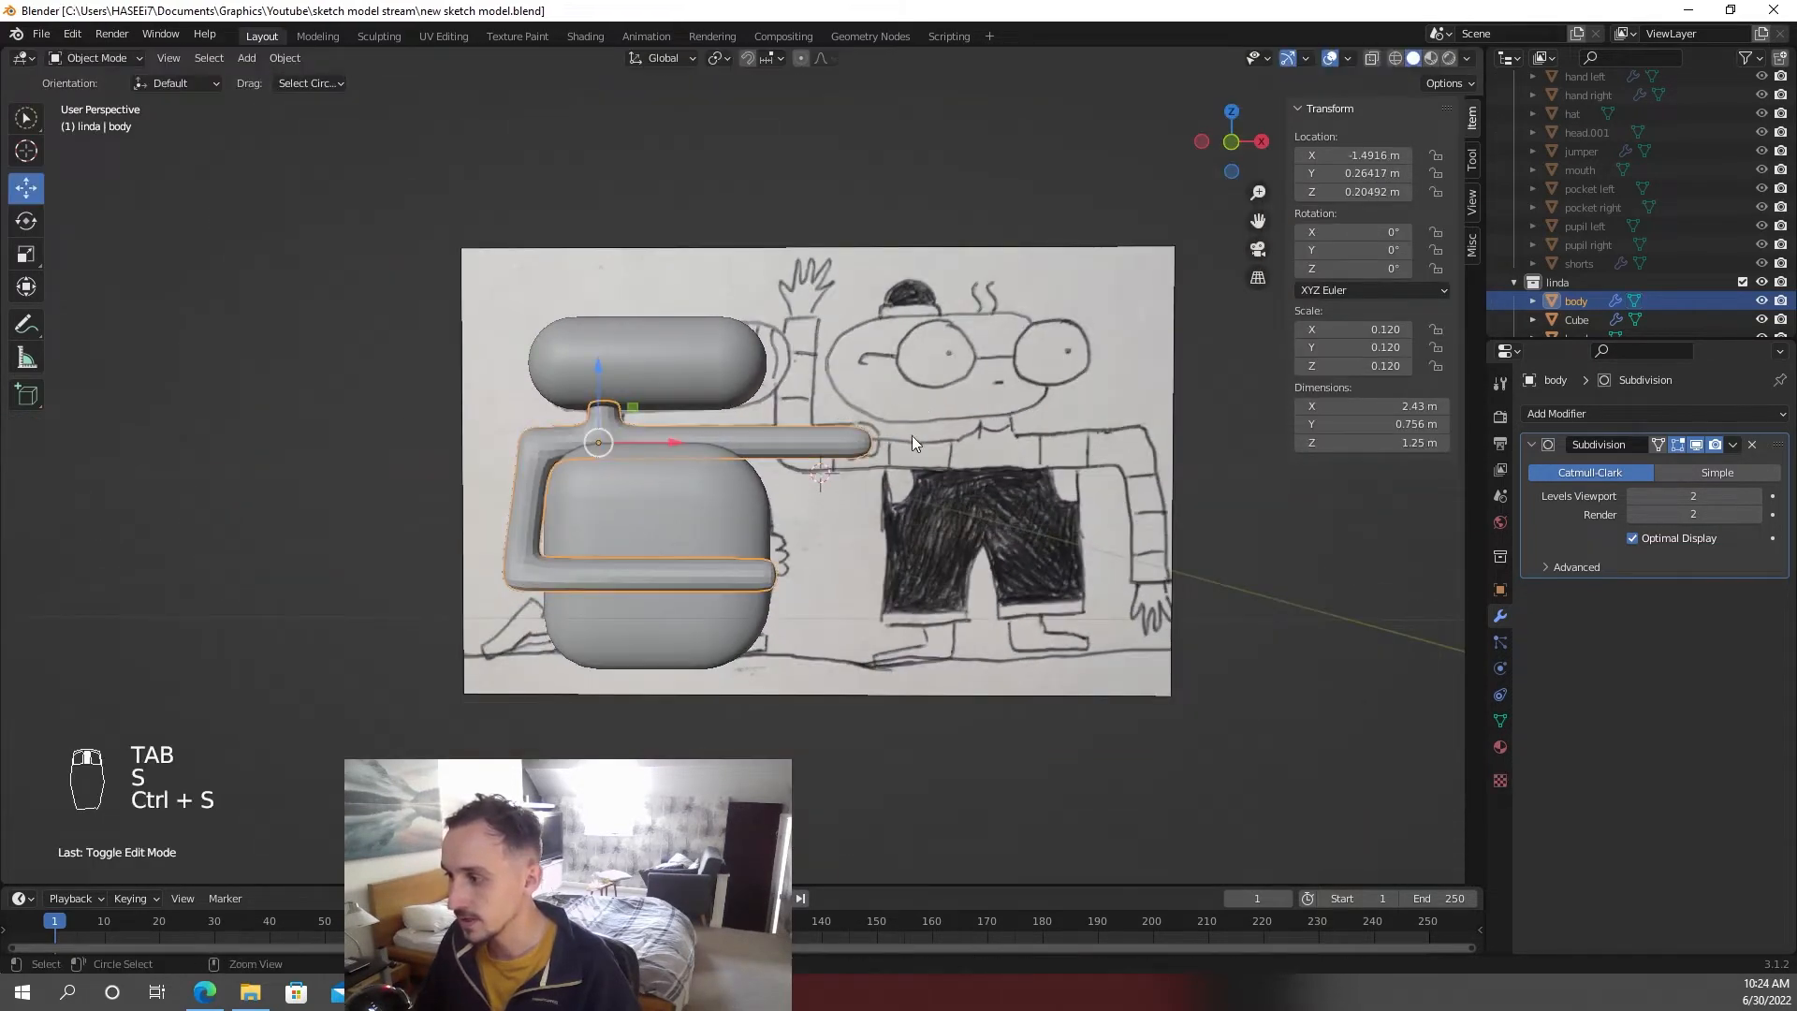
- Add a 64-vertex mesh circle with a 1 m radius and rotate it 90° about X
{"action": "middle_click_drag", "start_coordinate": [912, 435], "coordinate": [794, 455]}
{"action": "key", "text": "shift+a"}
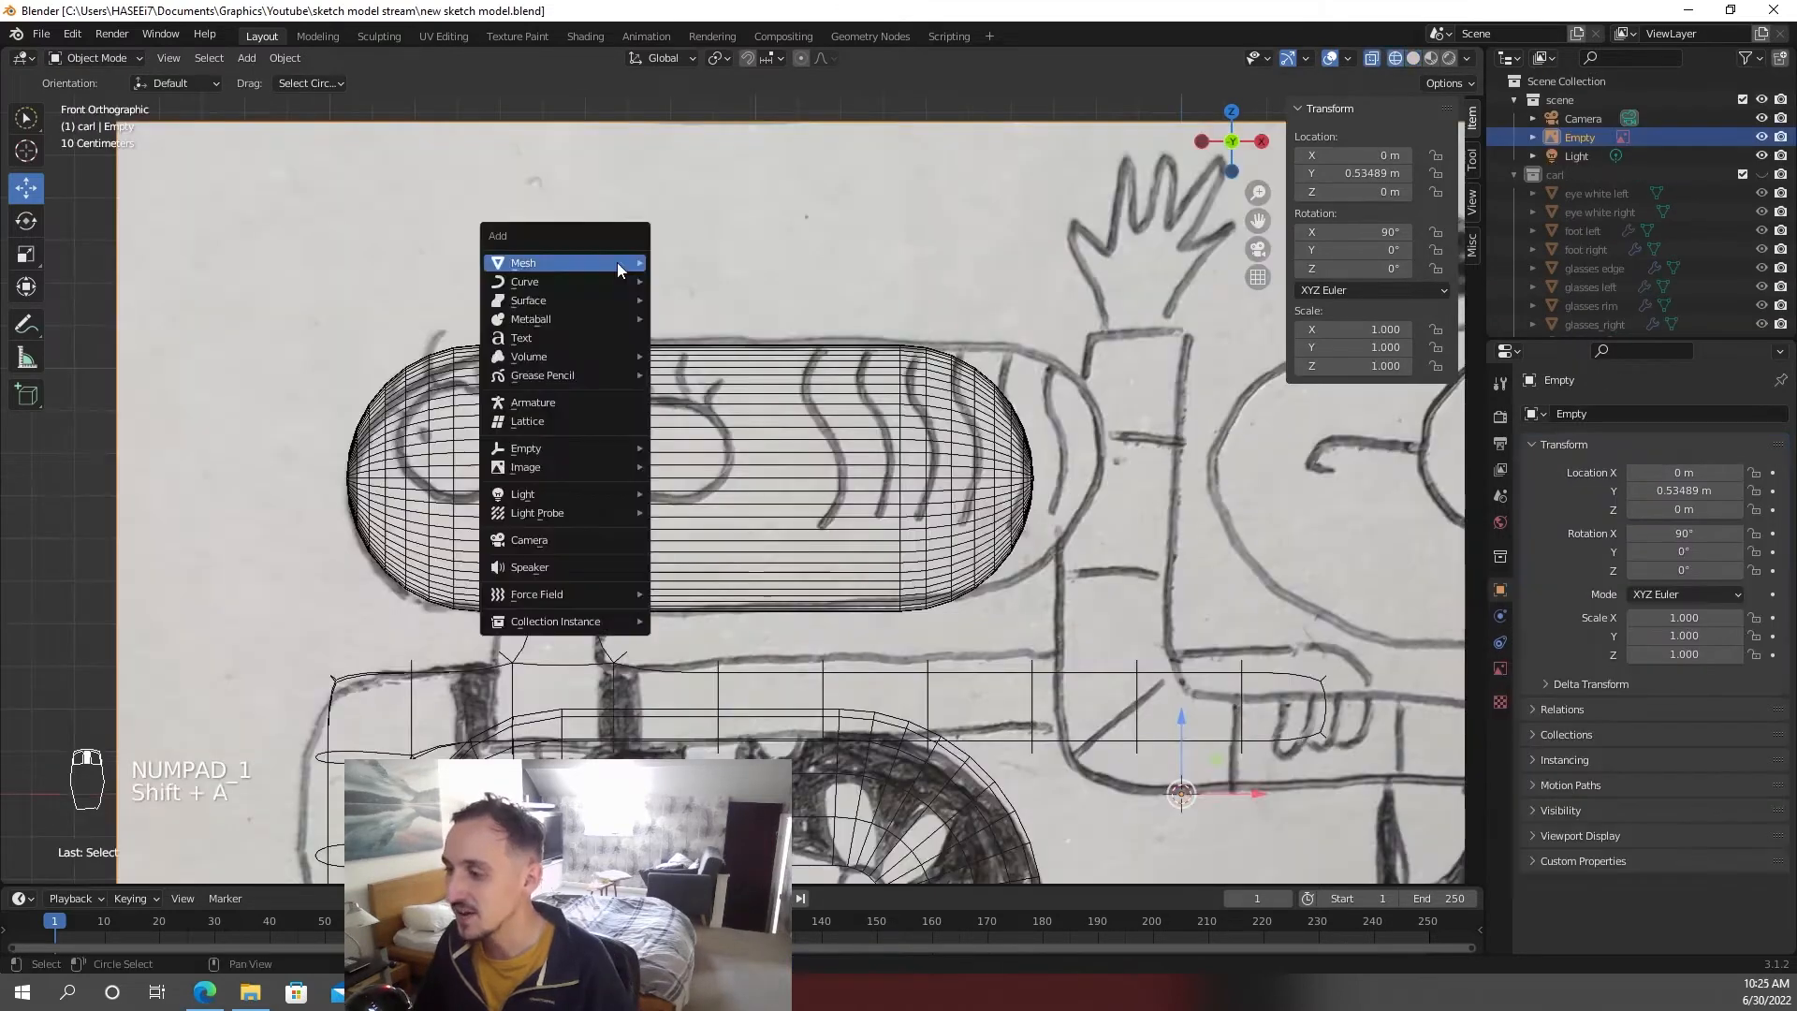
{"action": "mouse_move", "coordinate": [615, 262]}
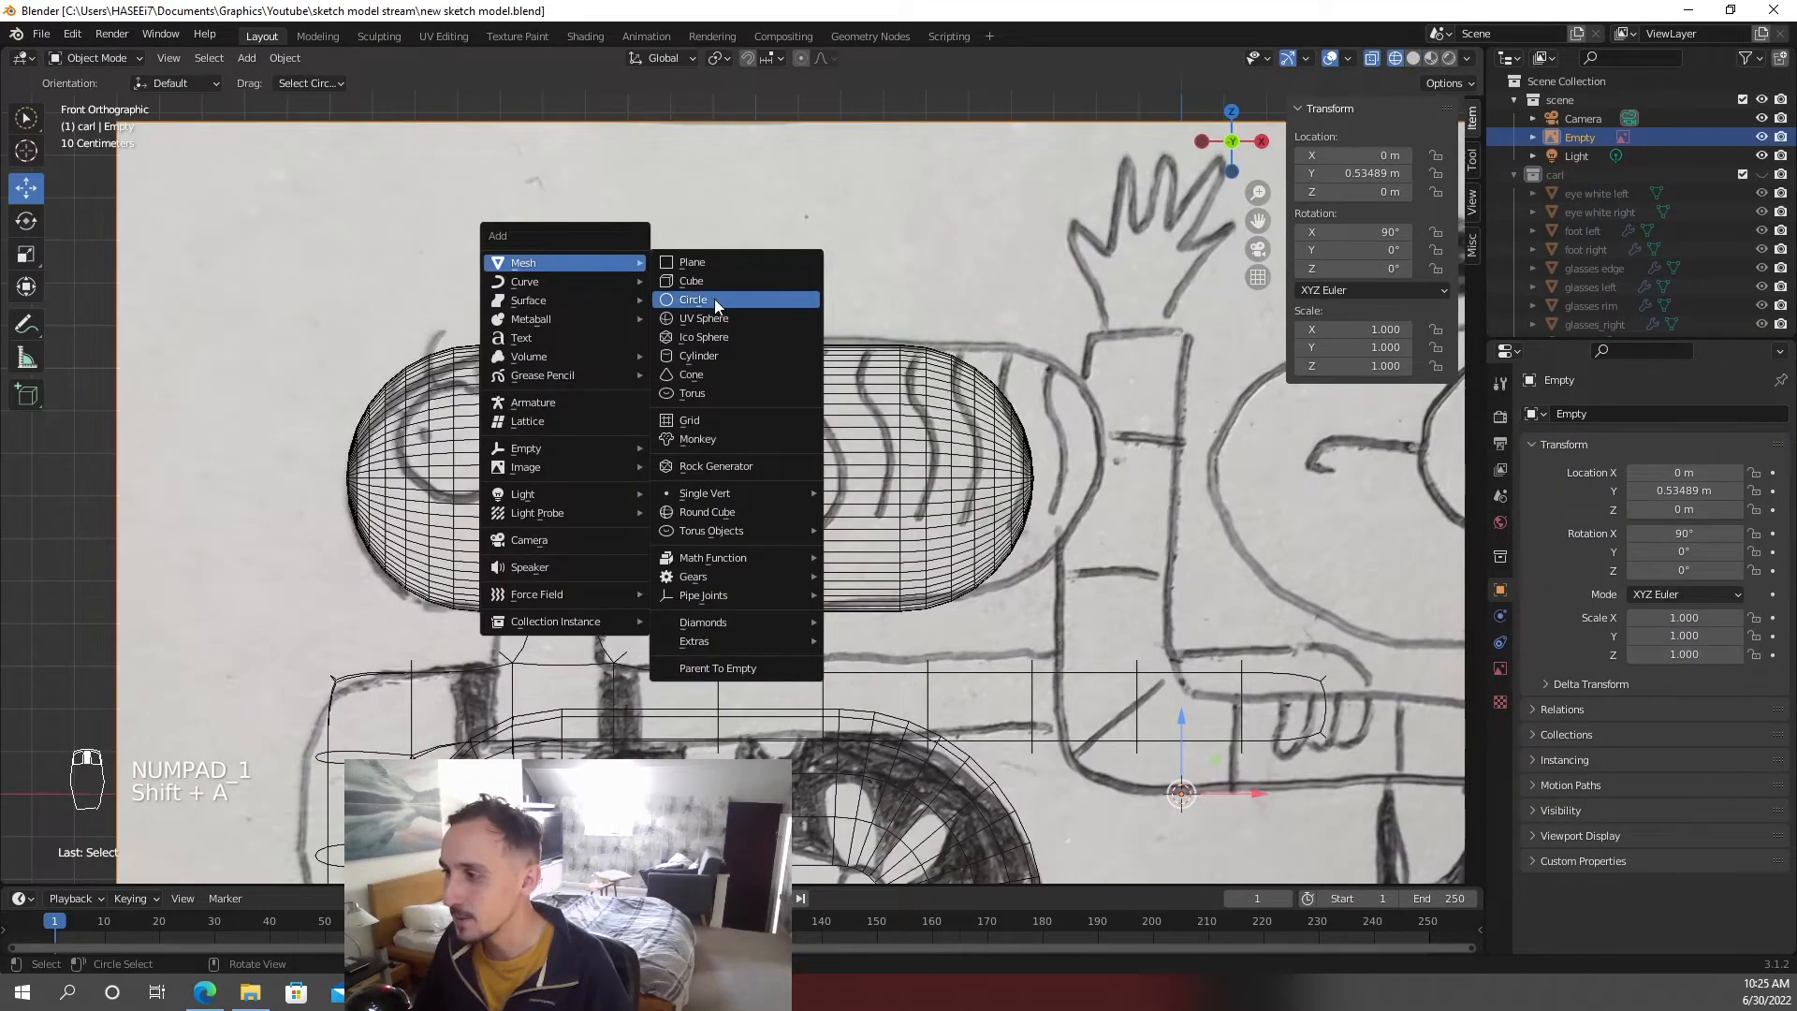
{"action": "left_click", "coordinate": [715, 300]}
{"action": "scroll", "coordinate": [715, 301], "scroll_direction": "down", "scroll_amount": 6}
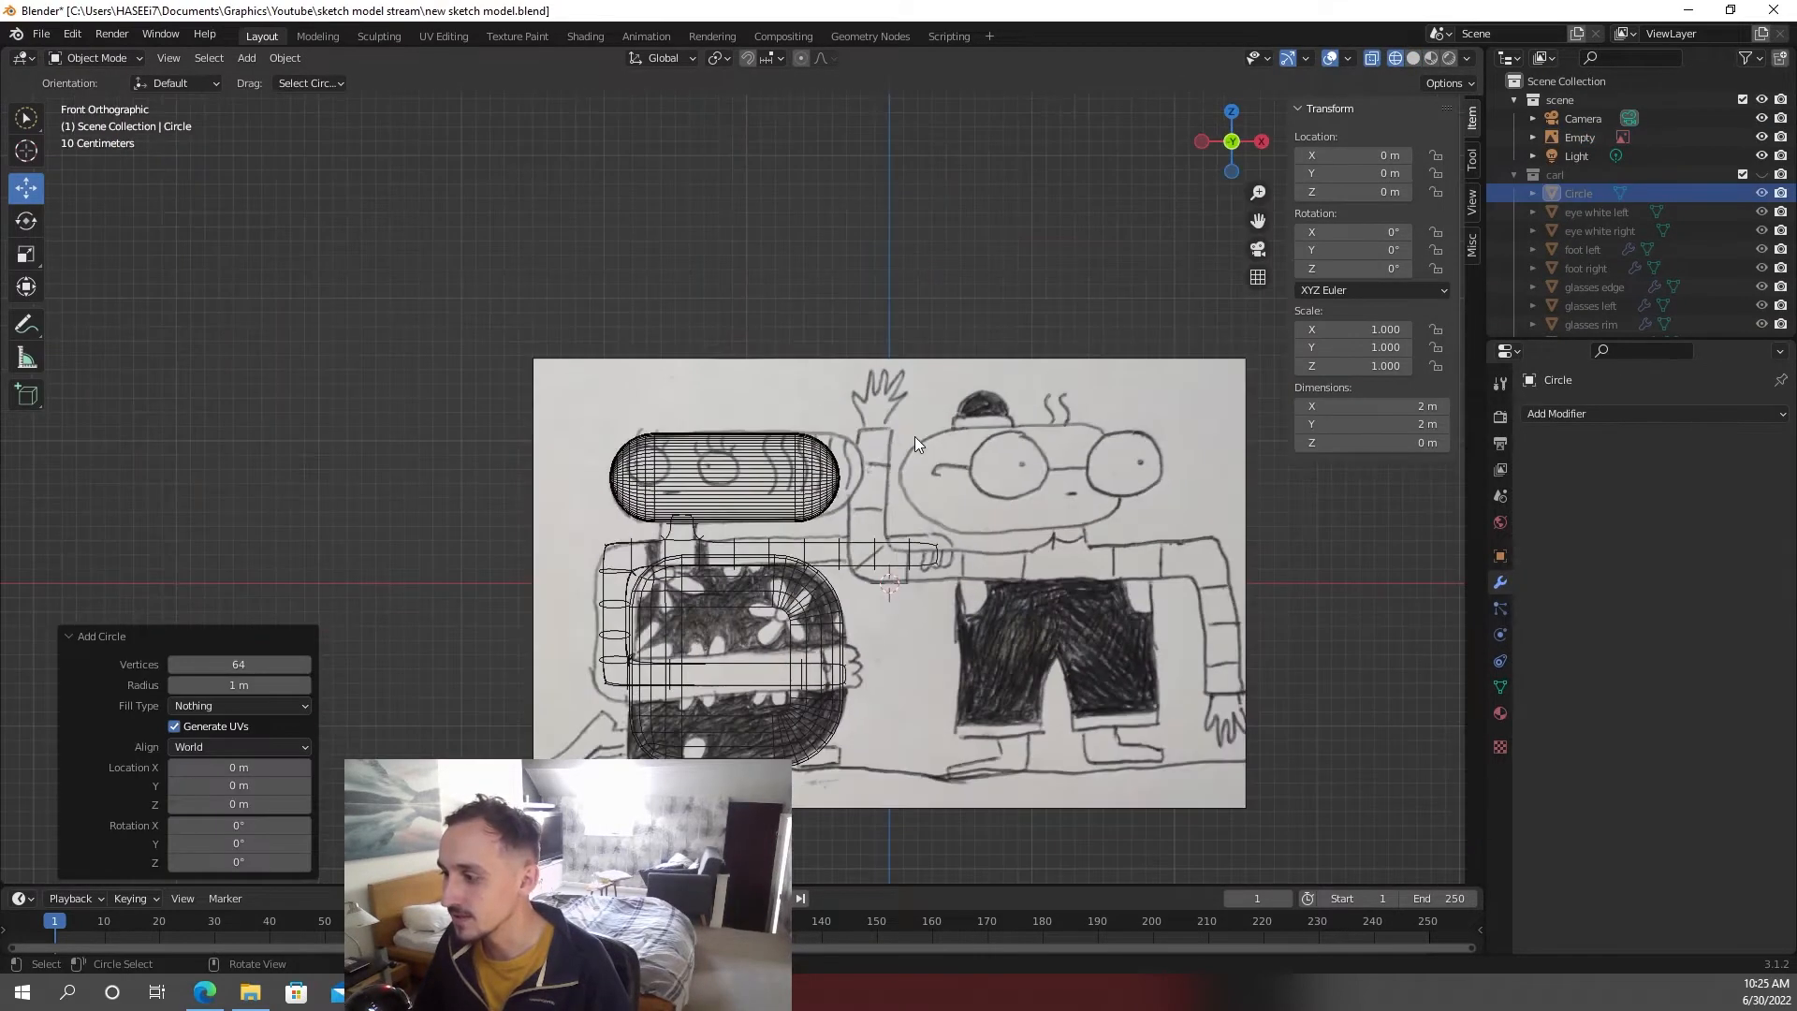
{"action": "type", "text": "r"}
{"action": "type", "text": "x"}
{"action": "type", "text": "90"}
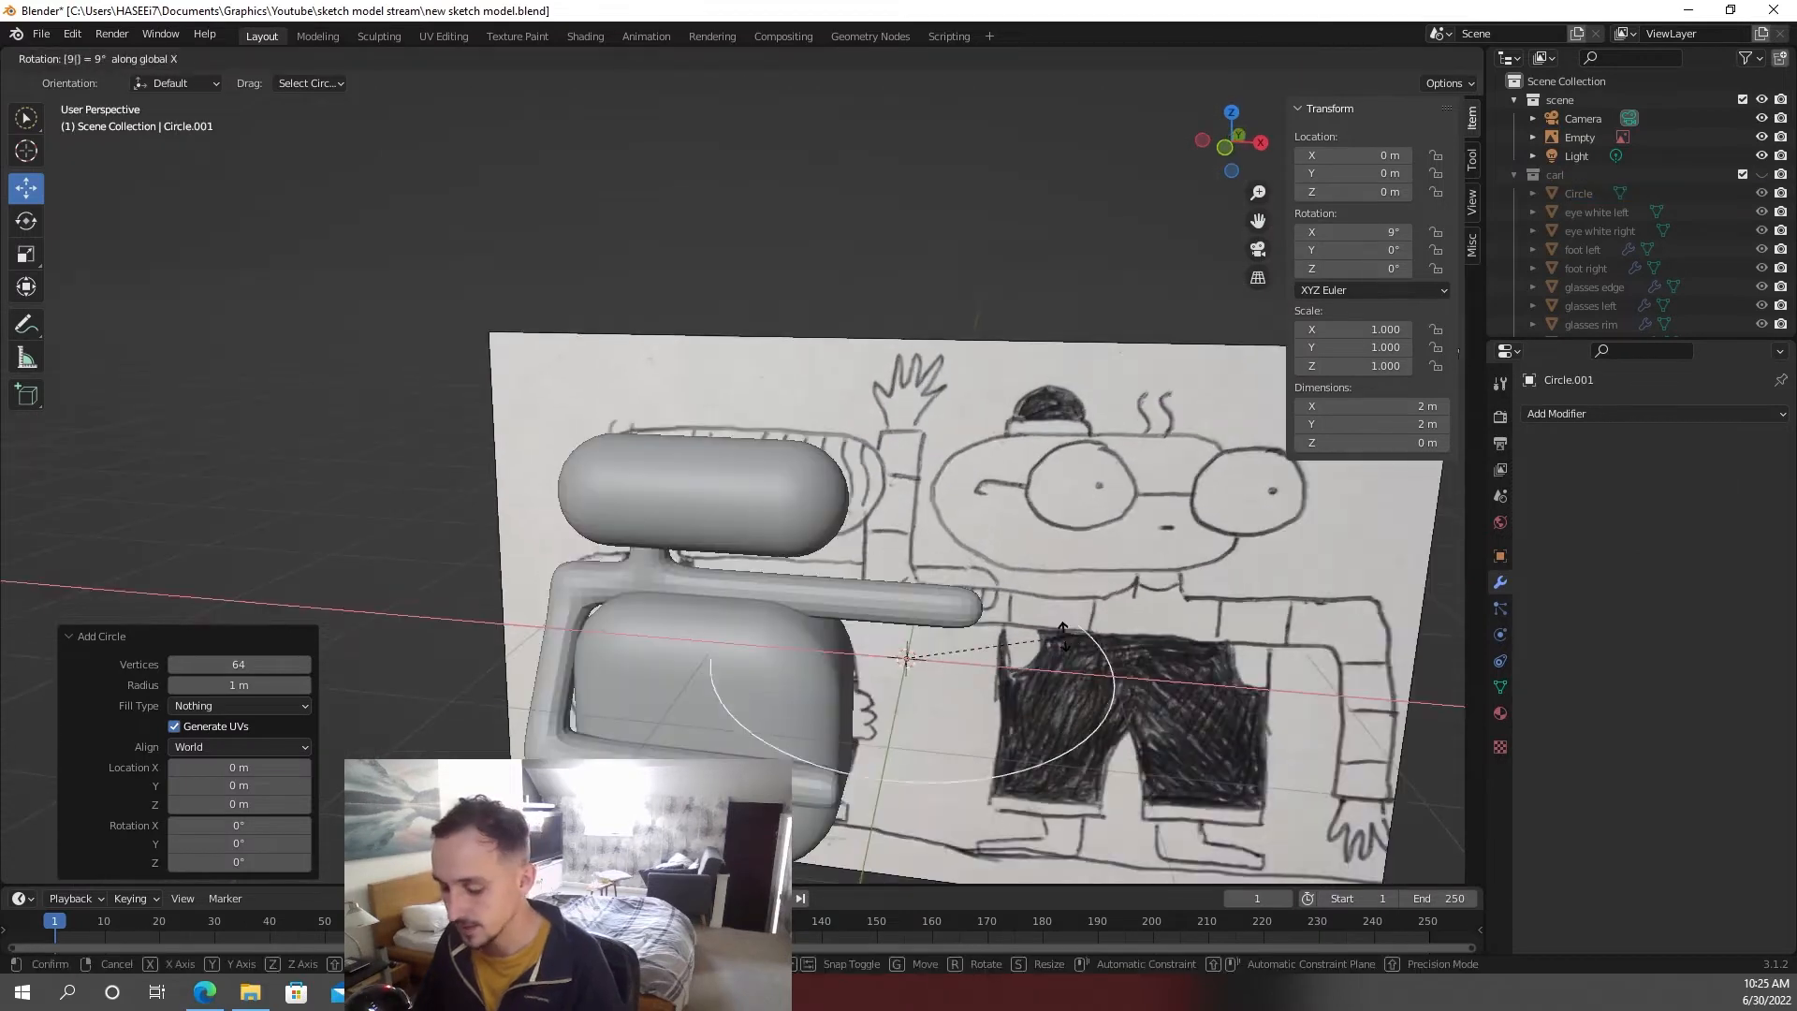
{"action": "key", "text": "Return"}
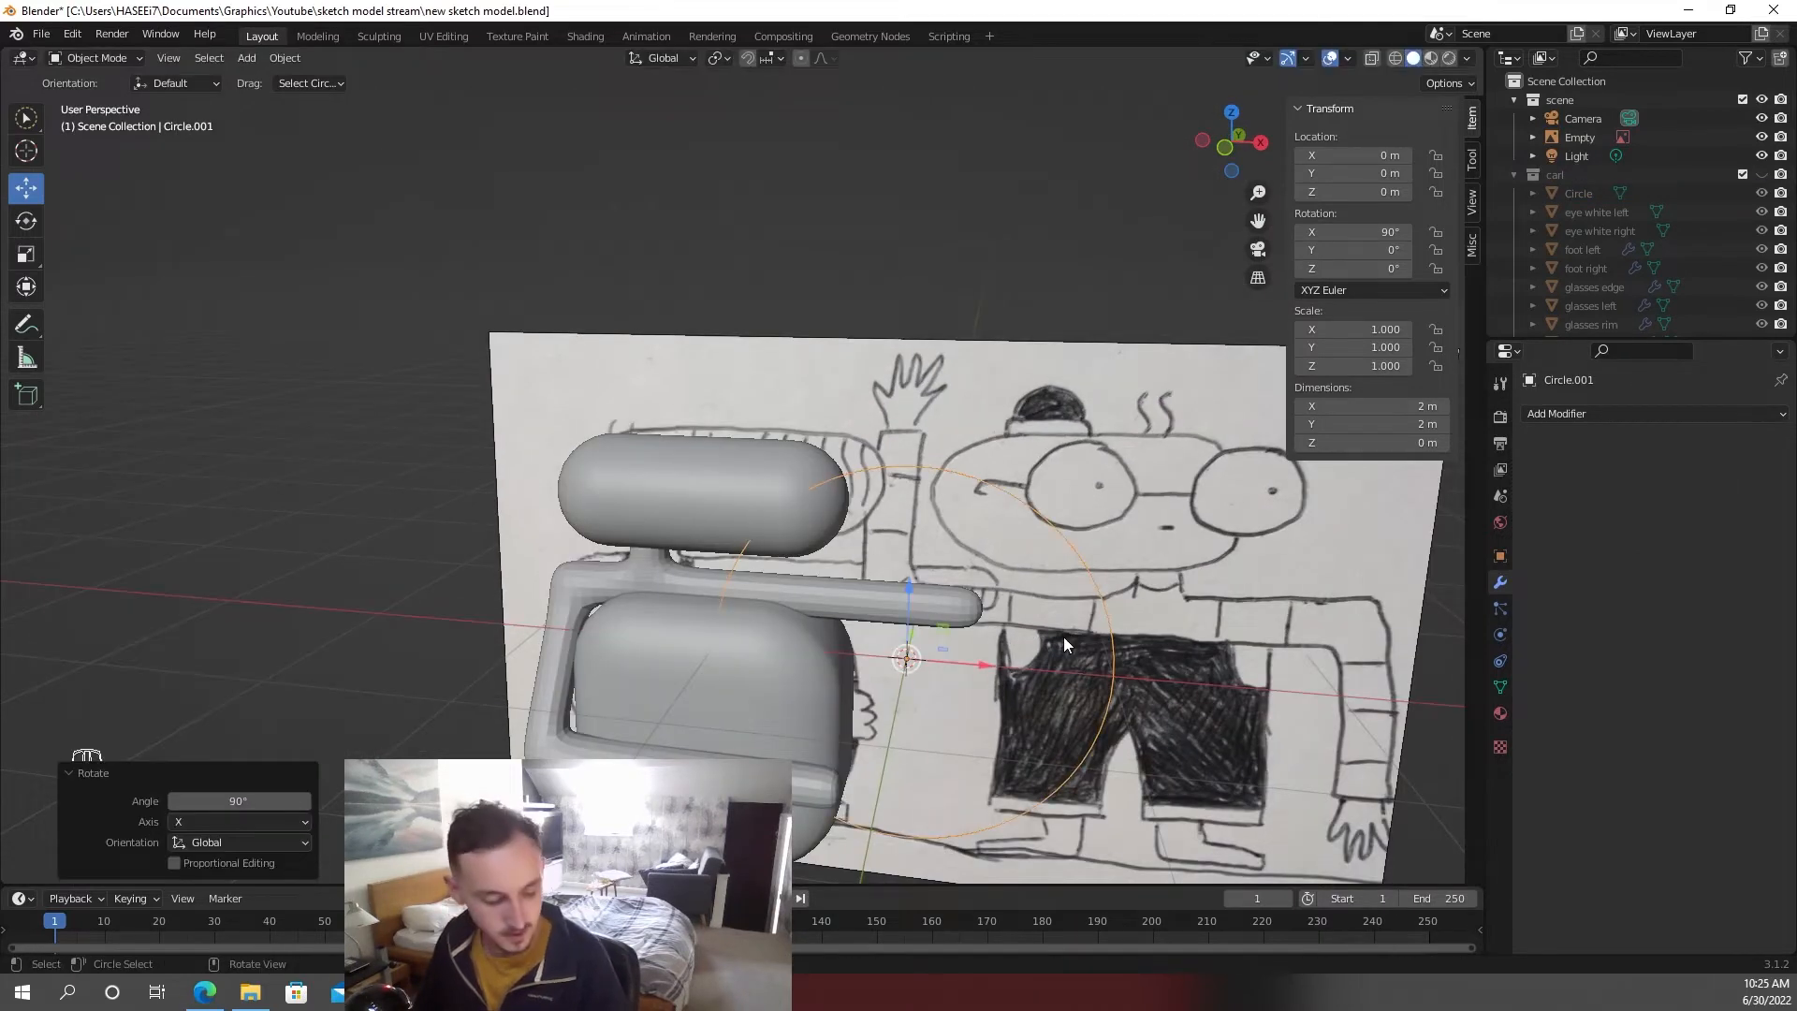
- In front view, move the circle onto the head and scale it to about 0.134
{"action": "key", "text": "KP_1"}
{"action": "key", "text": "g"}
{"action": "left_click", "coordinate": [851, 569]}
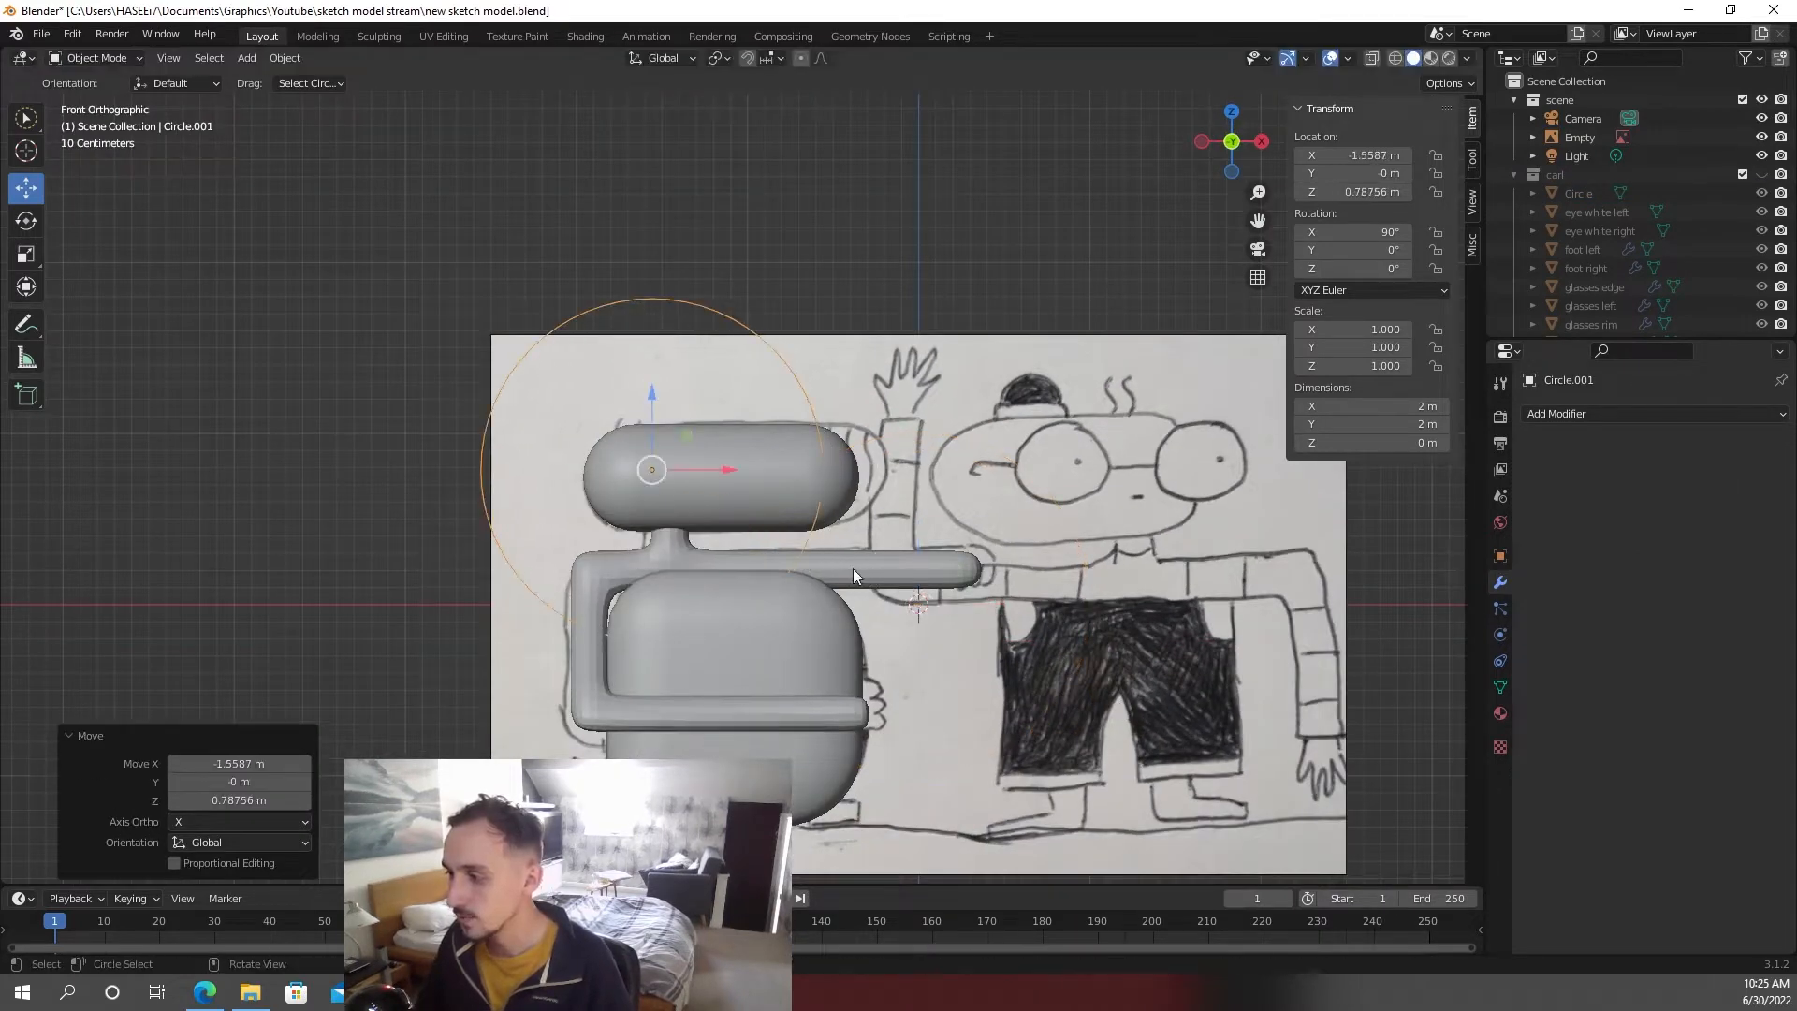
{"action": "key", "text": "s"}
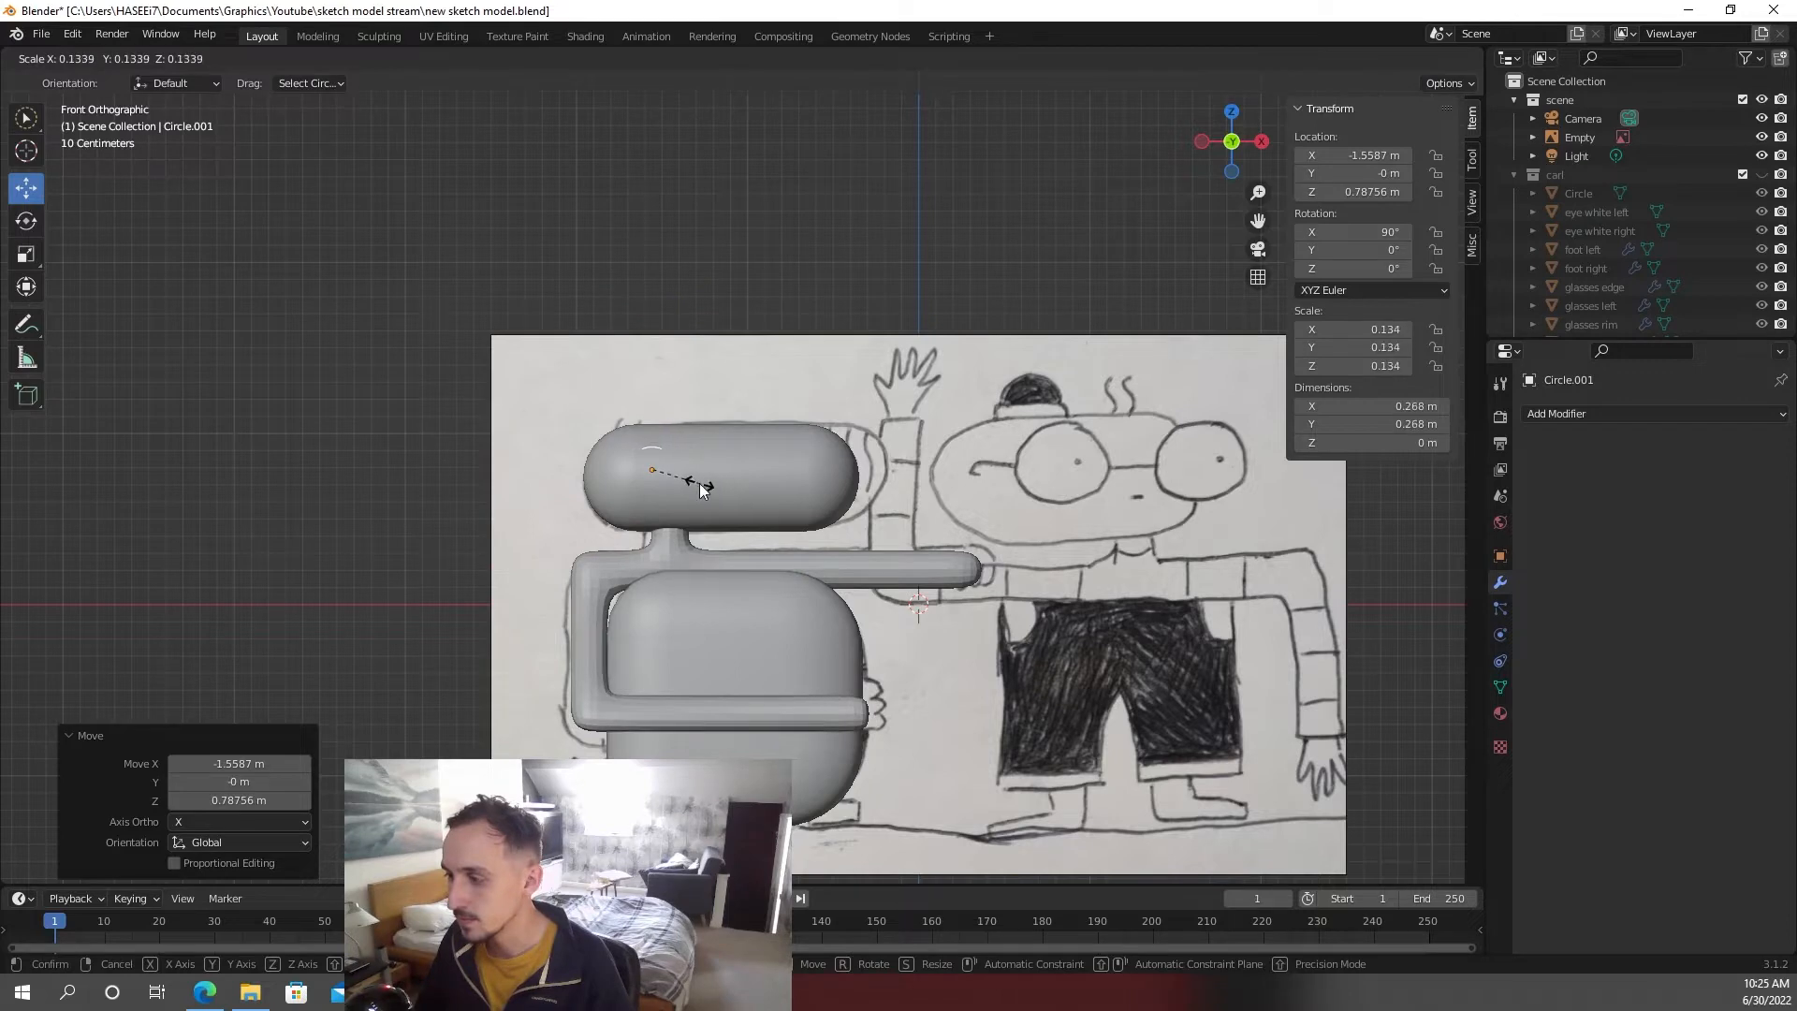
{"action": "left_click", "coordinate": [699, 483]}
- Move the circle about 0.139 m along negative Y toward the front of the head
{"action": "scroll", "coordinate": [699, 483], "scroll_direction": "up", "scroll_amount": 3}
{"action": "key", "text": "g"}
{"action": "key", "text": "y"}
{"action": "left_click", "coordinate": [973, 442]}
- Align the circle with the outer sketched eye in wireframe, shifting it about -0.12 m in X and 0.04 m in Z, and scale it by 1.039
{"action": "key", "text": "z"}
{"action": "left_click", "coordinate": [906, 444]}
{"action": "scroll", "coordinate": [823, 491], "scroll_direction": "up", "scroll_amount": 3}
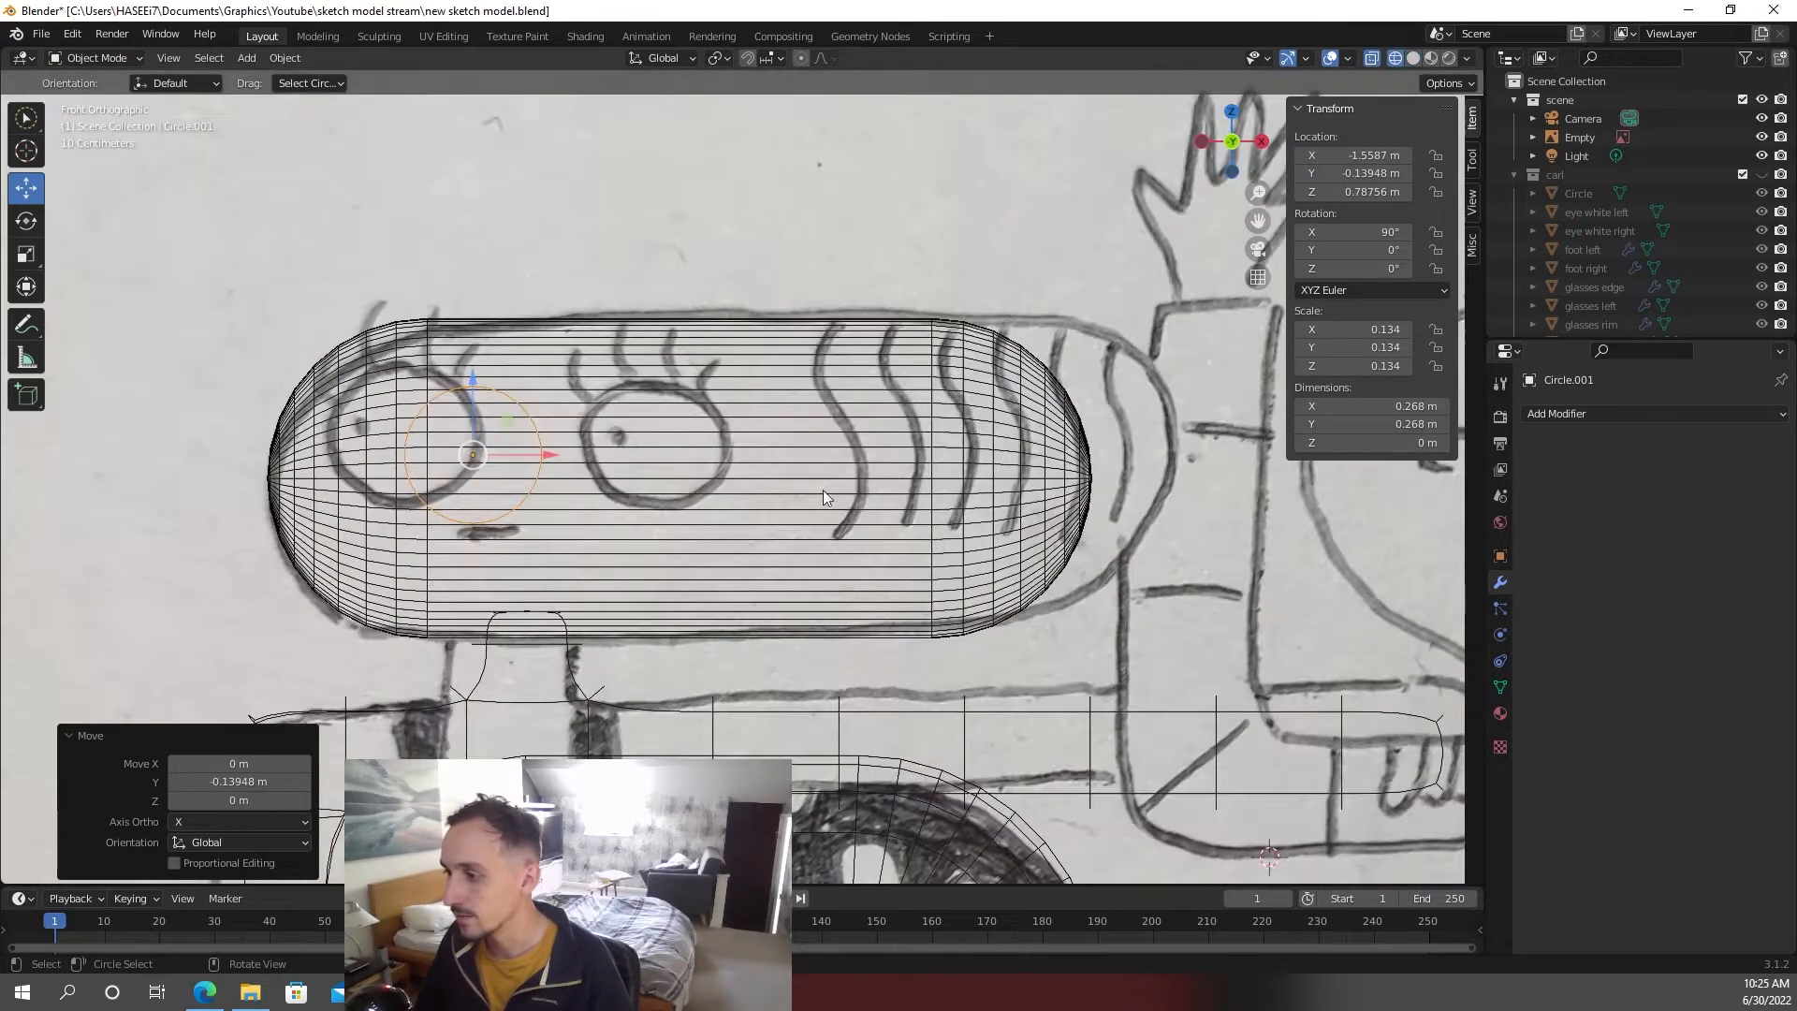
{"action": "key", "text": "g"}
{"action": "key", "text": "x"}
{"action": "left_click", "coordinate": [671, 525]}
{"action": "key", "text": "g"}
{"action": "key", "text": "z"}
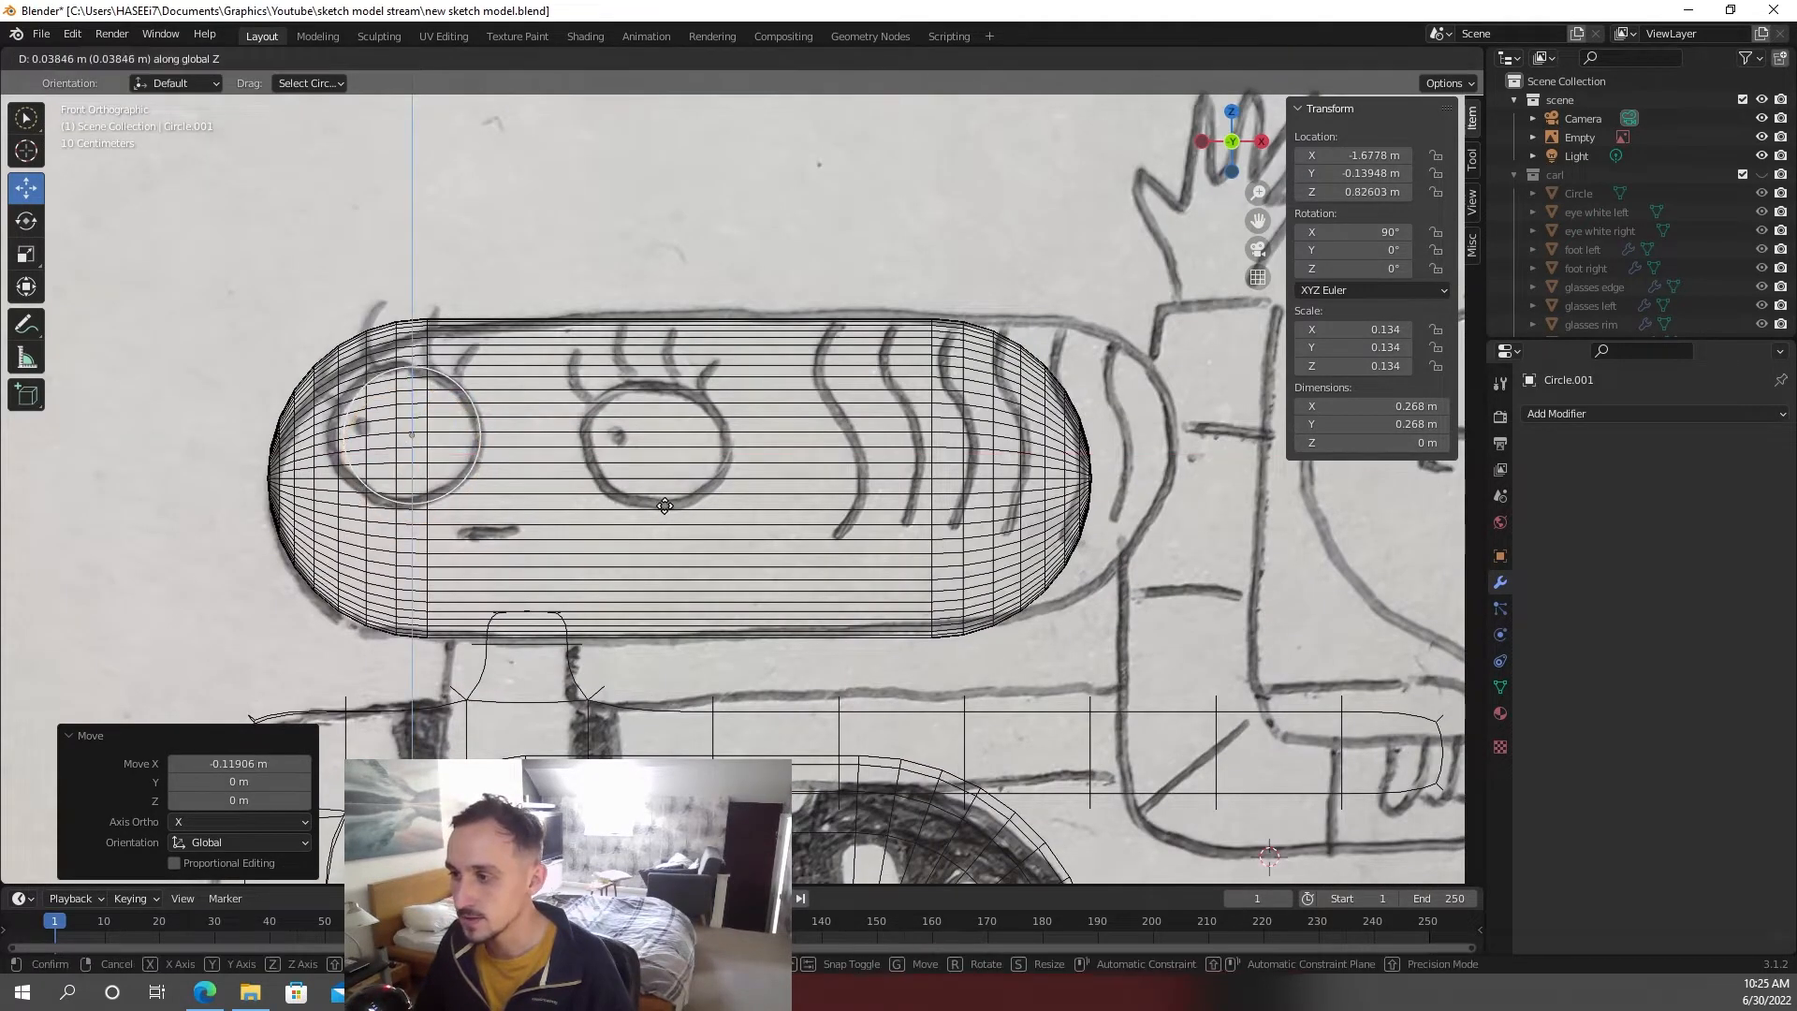
{"action": "key", "text": "Escape"}
{"action": "key", "text": "s"}
{"action": "left_click", "coordinate": [673, 504]}
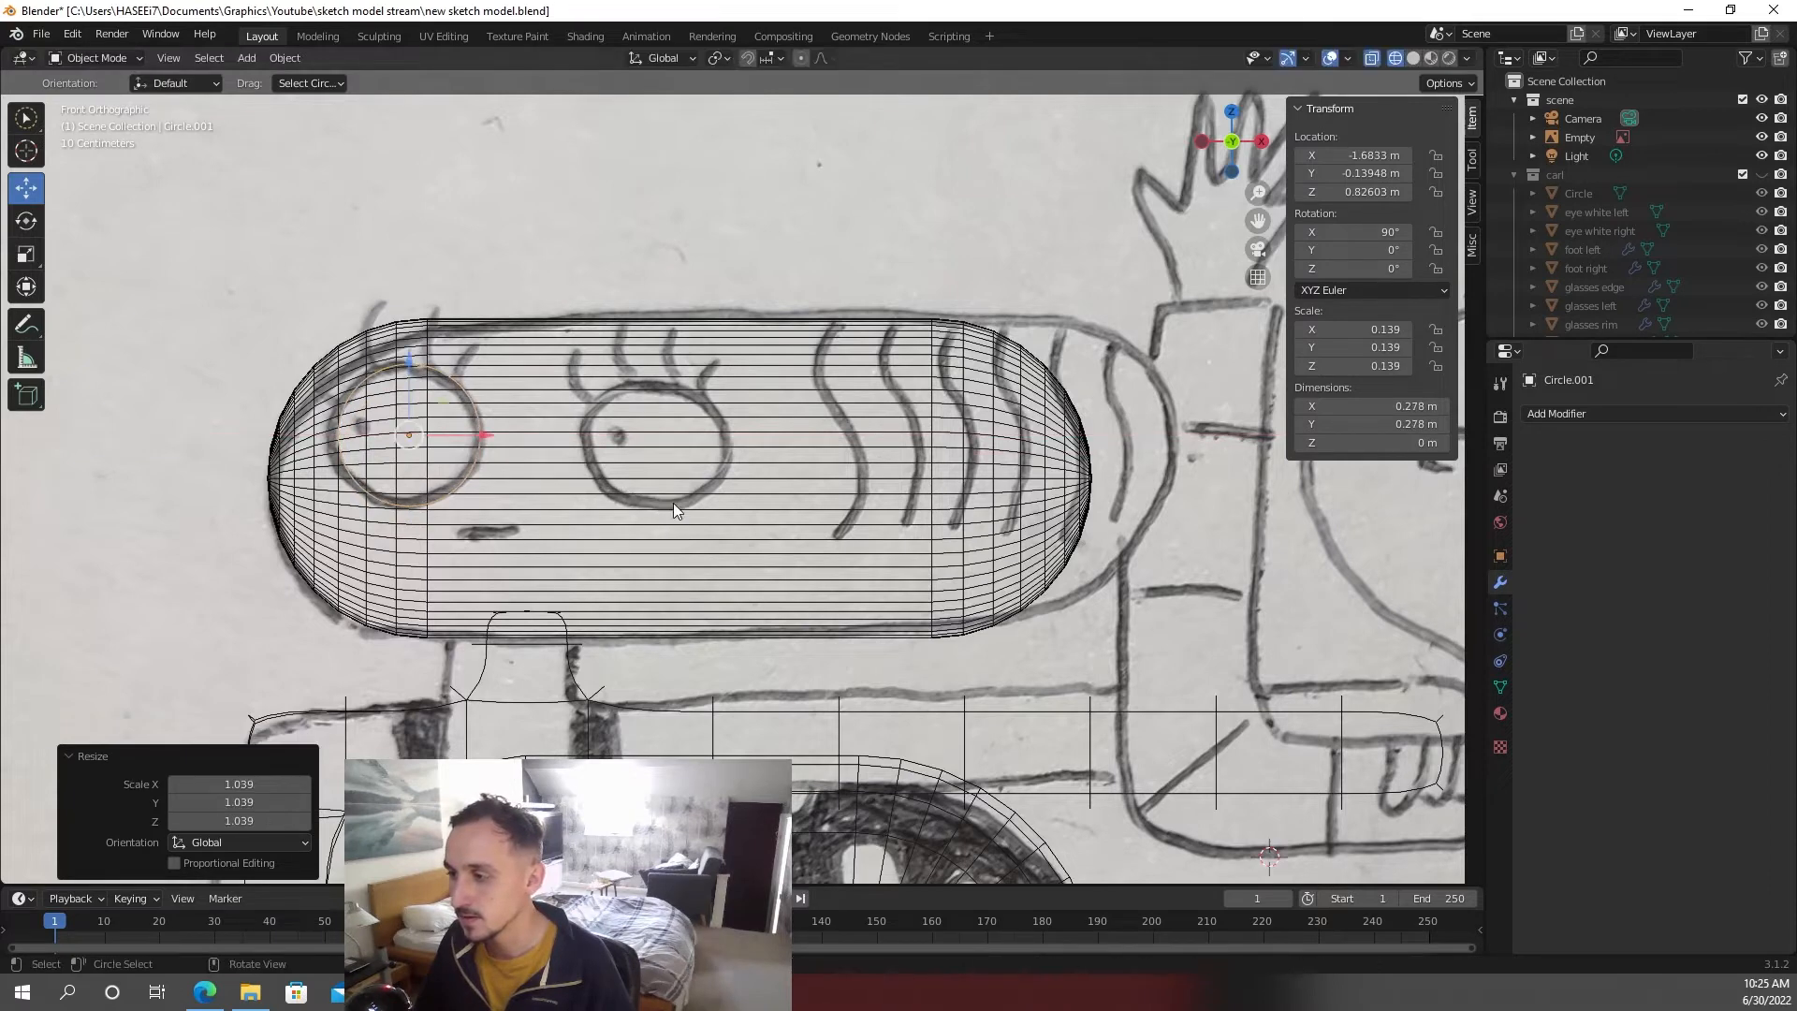
{"action": "key", "text": "z"}
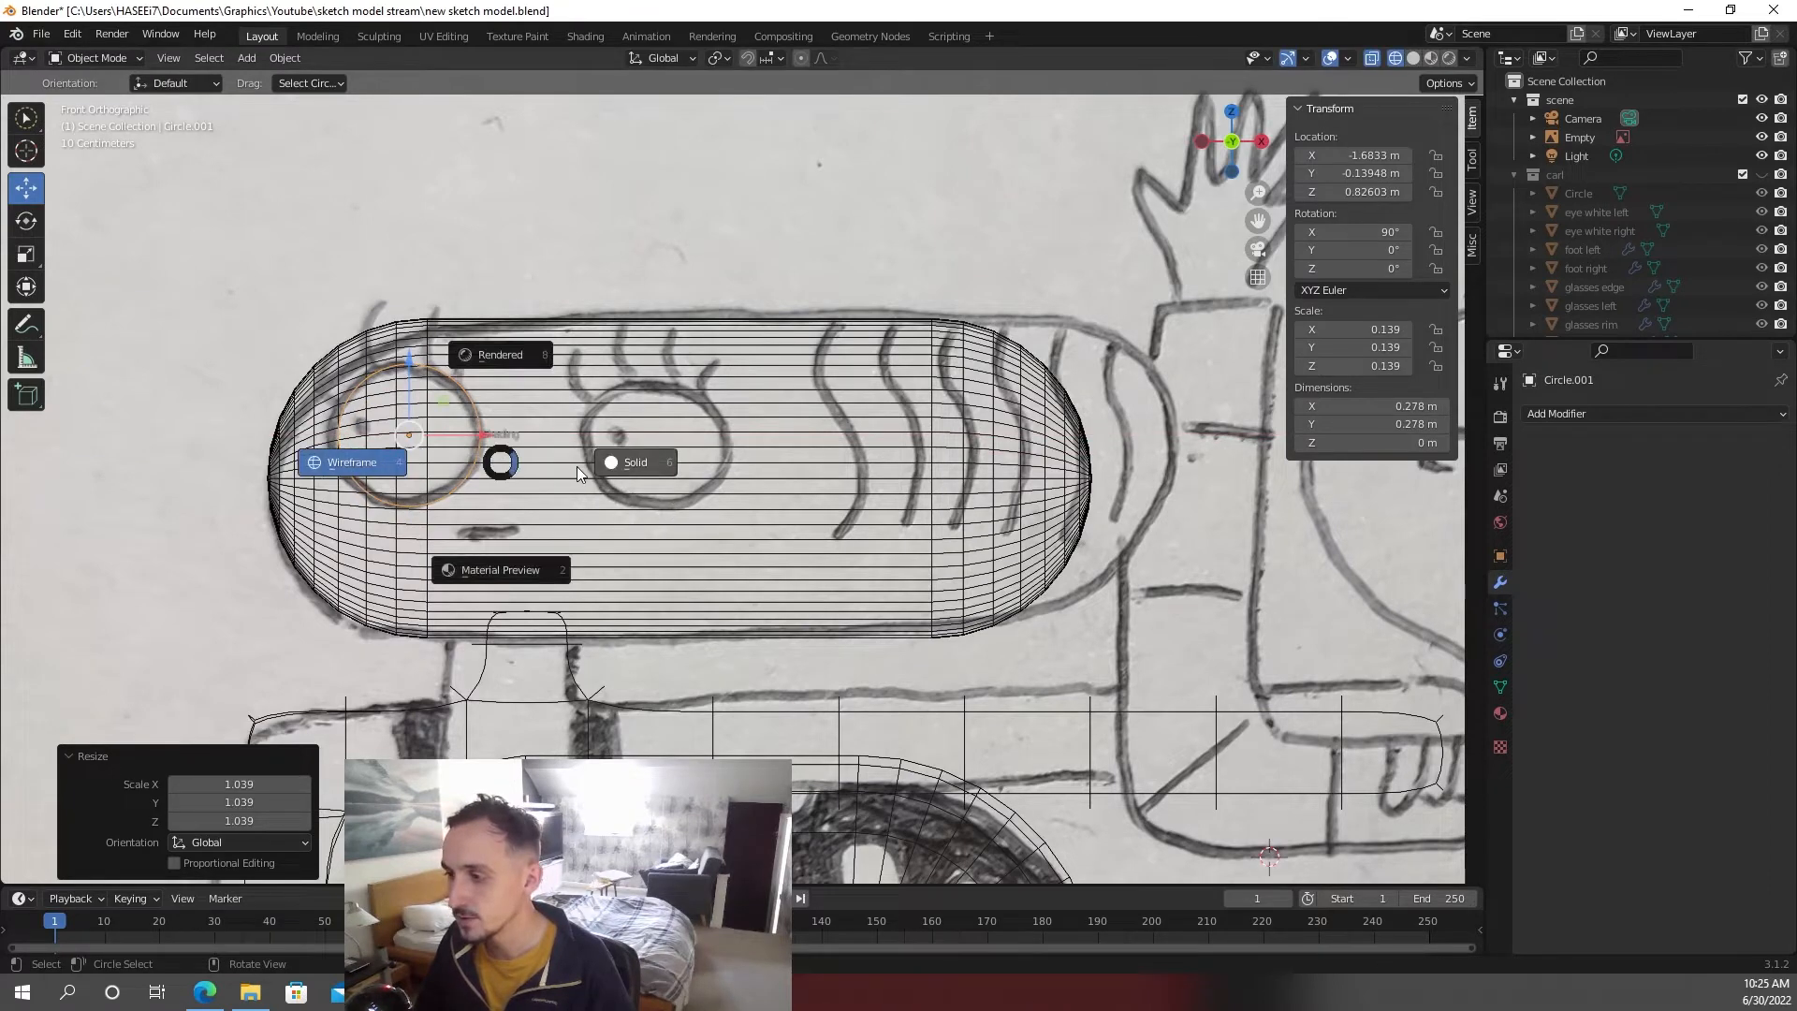
- Fill the outer eye circle with a face in solid shading
{"action": "left_click", "coordinate": [414, 468]}
{"action": "key", "text": "z"}
{"action": "left_click", "coordinate": [522, 457]}
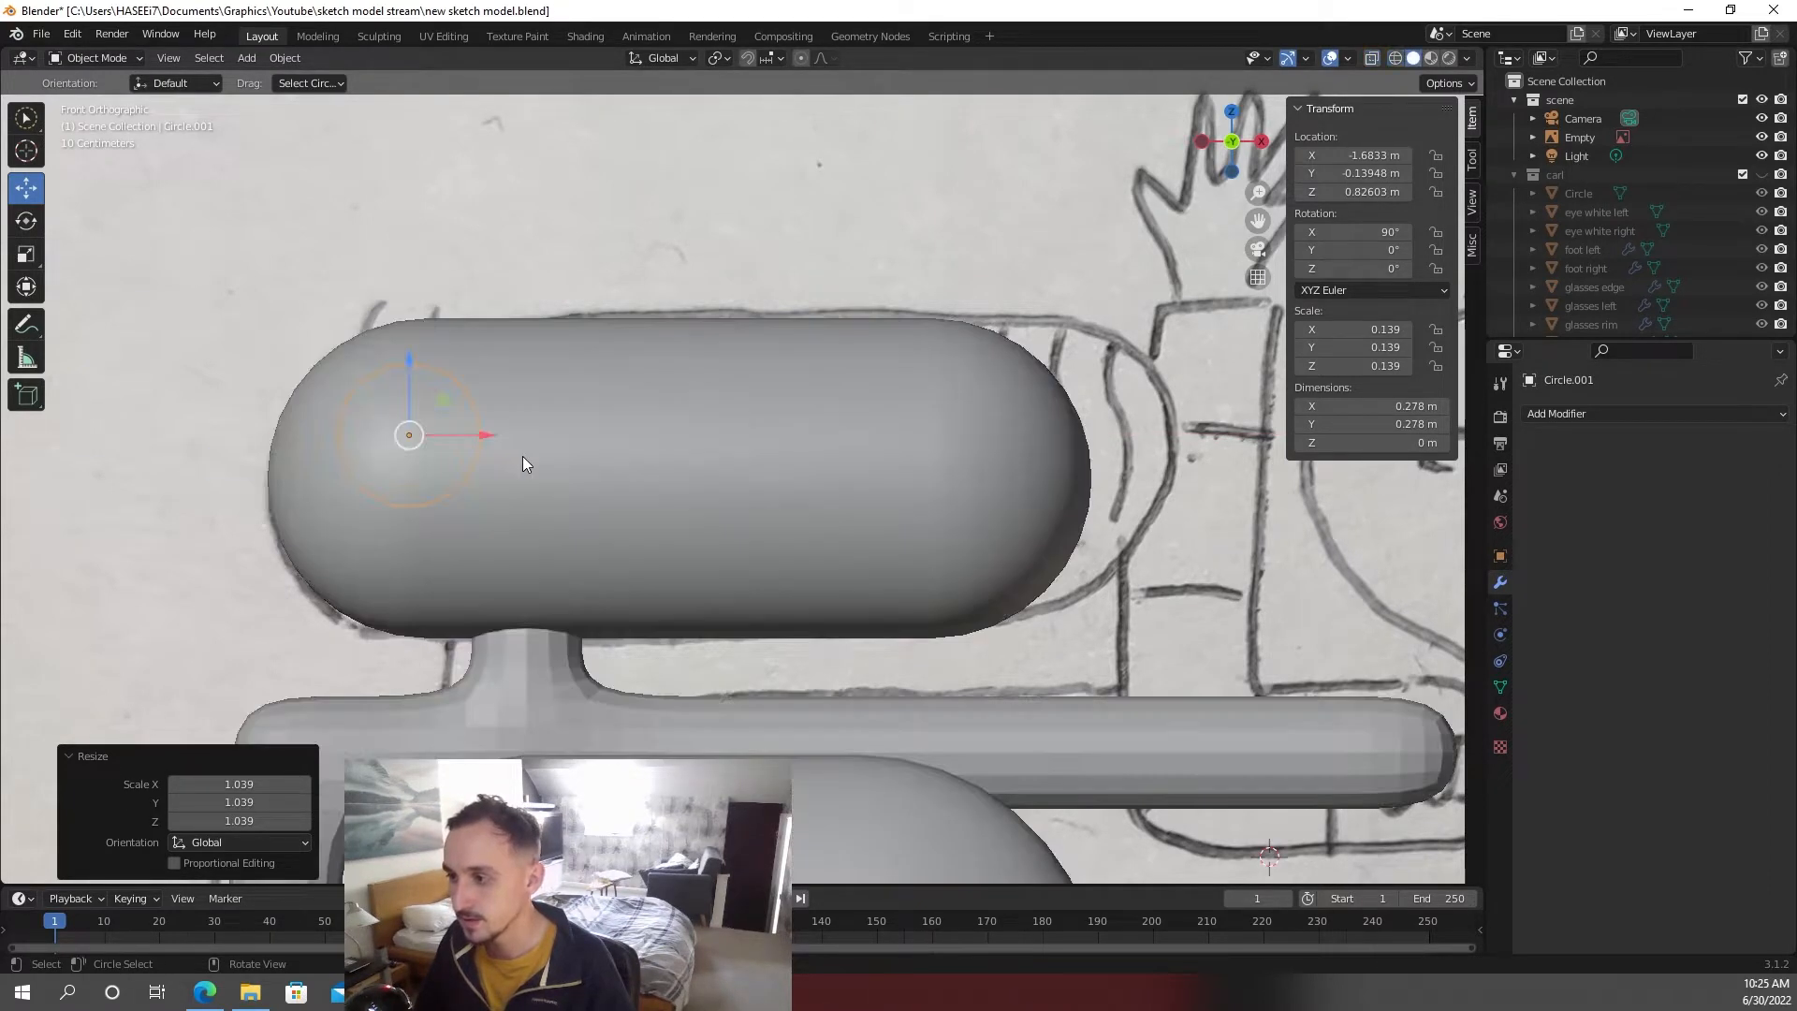
{"action": "middle_click_drag", "start_coordinate": [936, 467], "coordinate": [909, 478]}
{"action": "key", "text": "Tab"}
{"action": "key", "text": "f"}
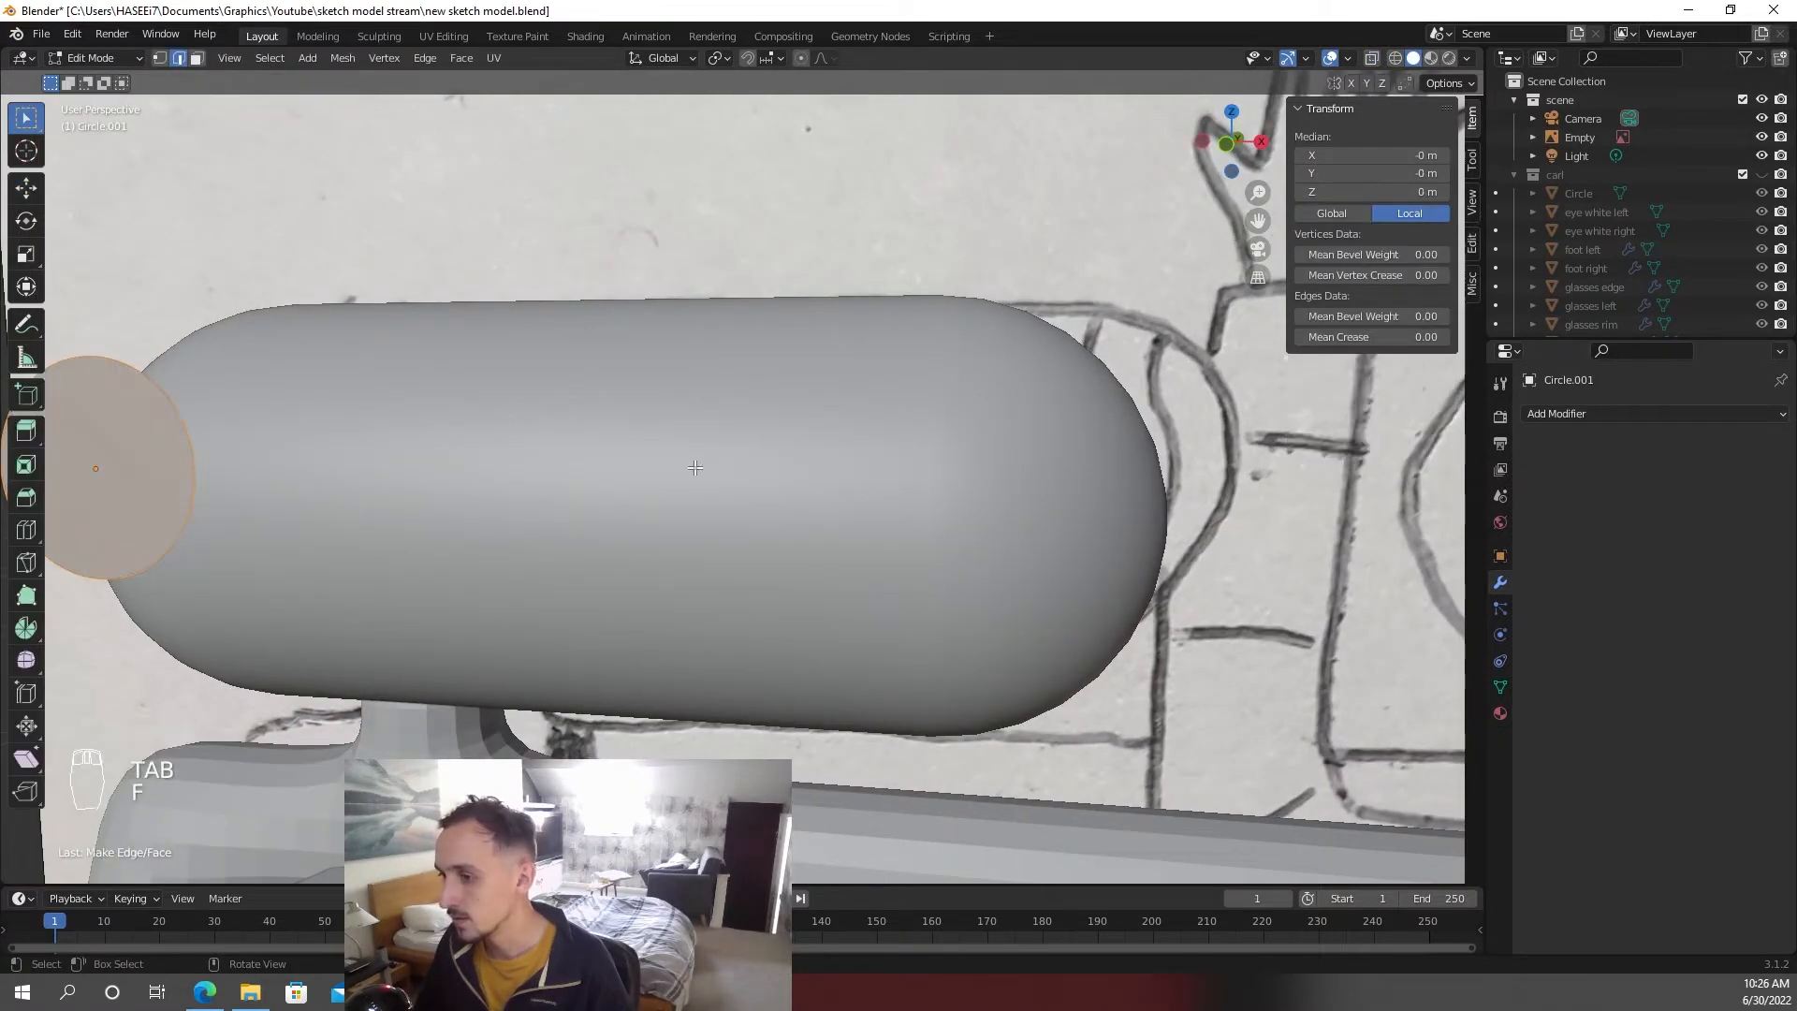
{"action": "mouse_move", "coordinate": [694, 468]}
{"action": "middle_mouse_down"}
{"action": "mouse_move", "coordinate": [711, 472]}
{"action": "mouse_move", "coordinate": [694, 467]}
{"action": "middle_mouse_up"}
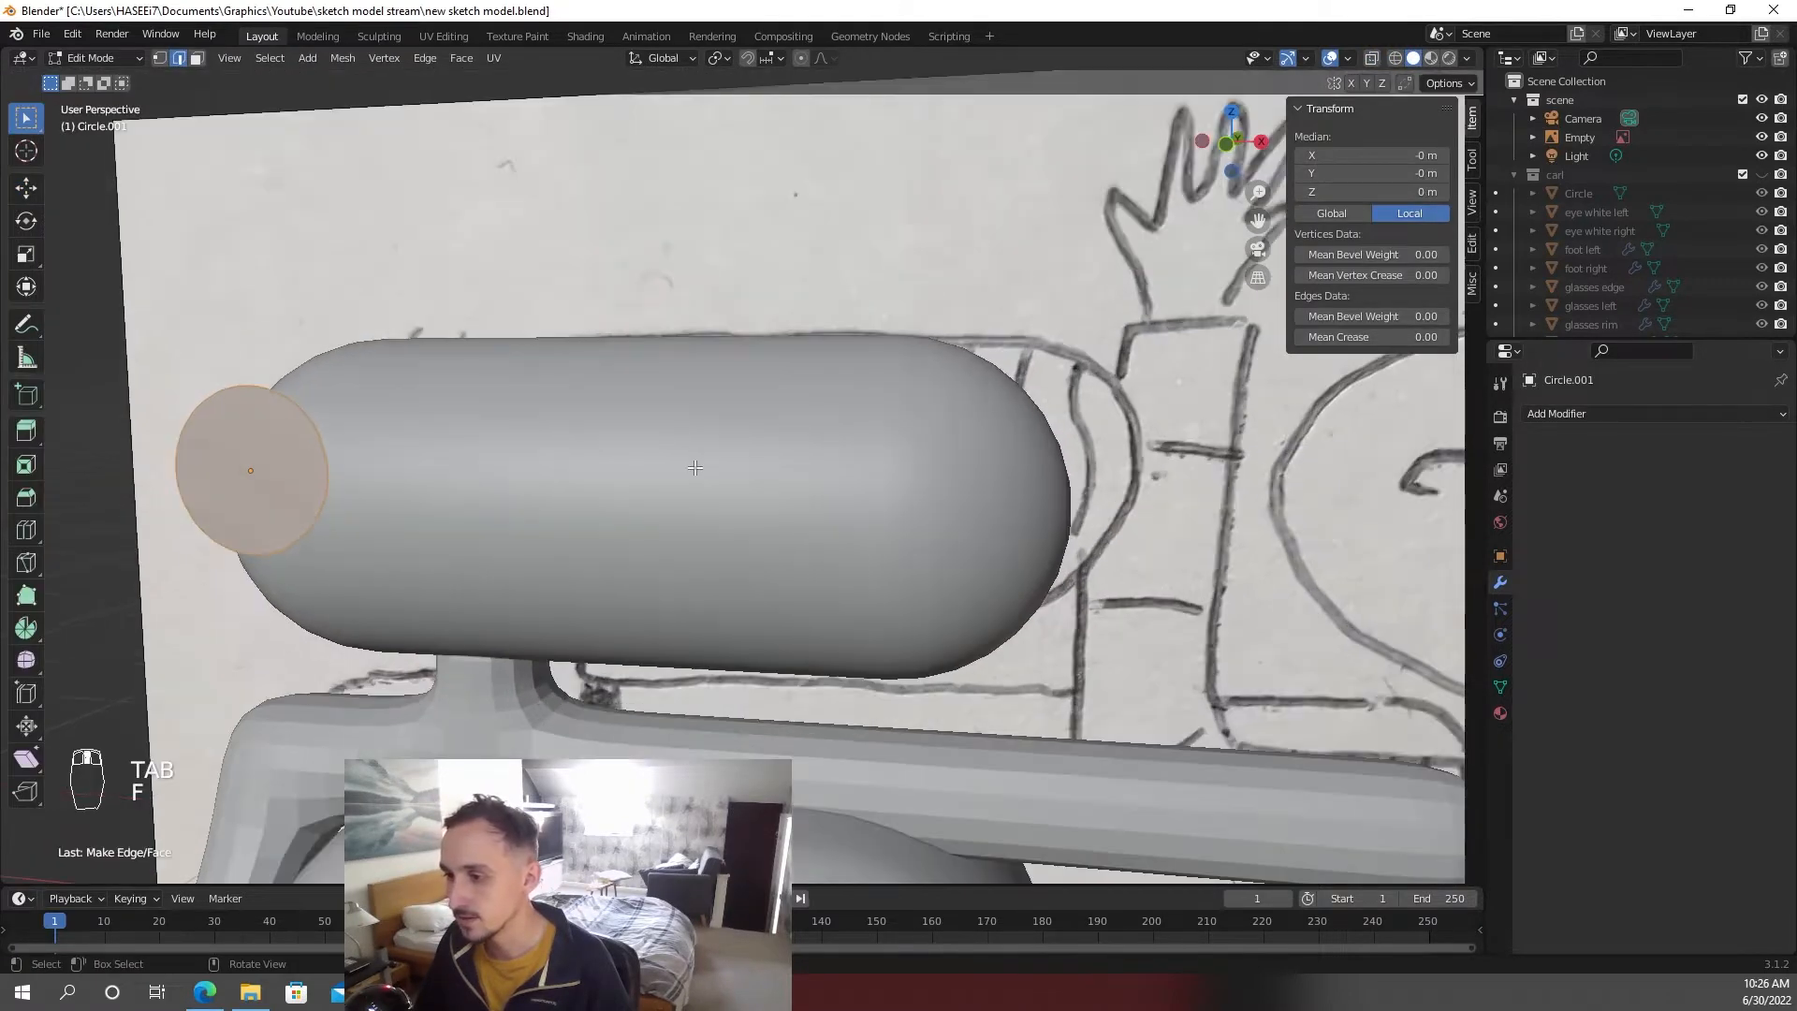
{"action": "key", "text": "Tab"}
{"action": "key", "text": "KP_1"}
{"action": "scroll", "coordinate": [449, 430], "scroll_direction": "up", "scroll_amount": 1}
{"action": "key", "text": "z"}
{"action": "left_click", "coordinate": [423, 438]}
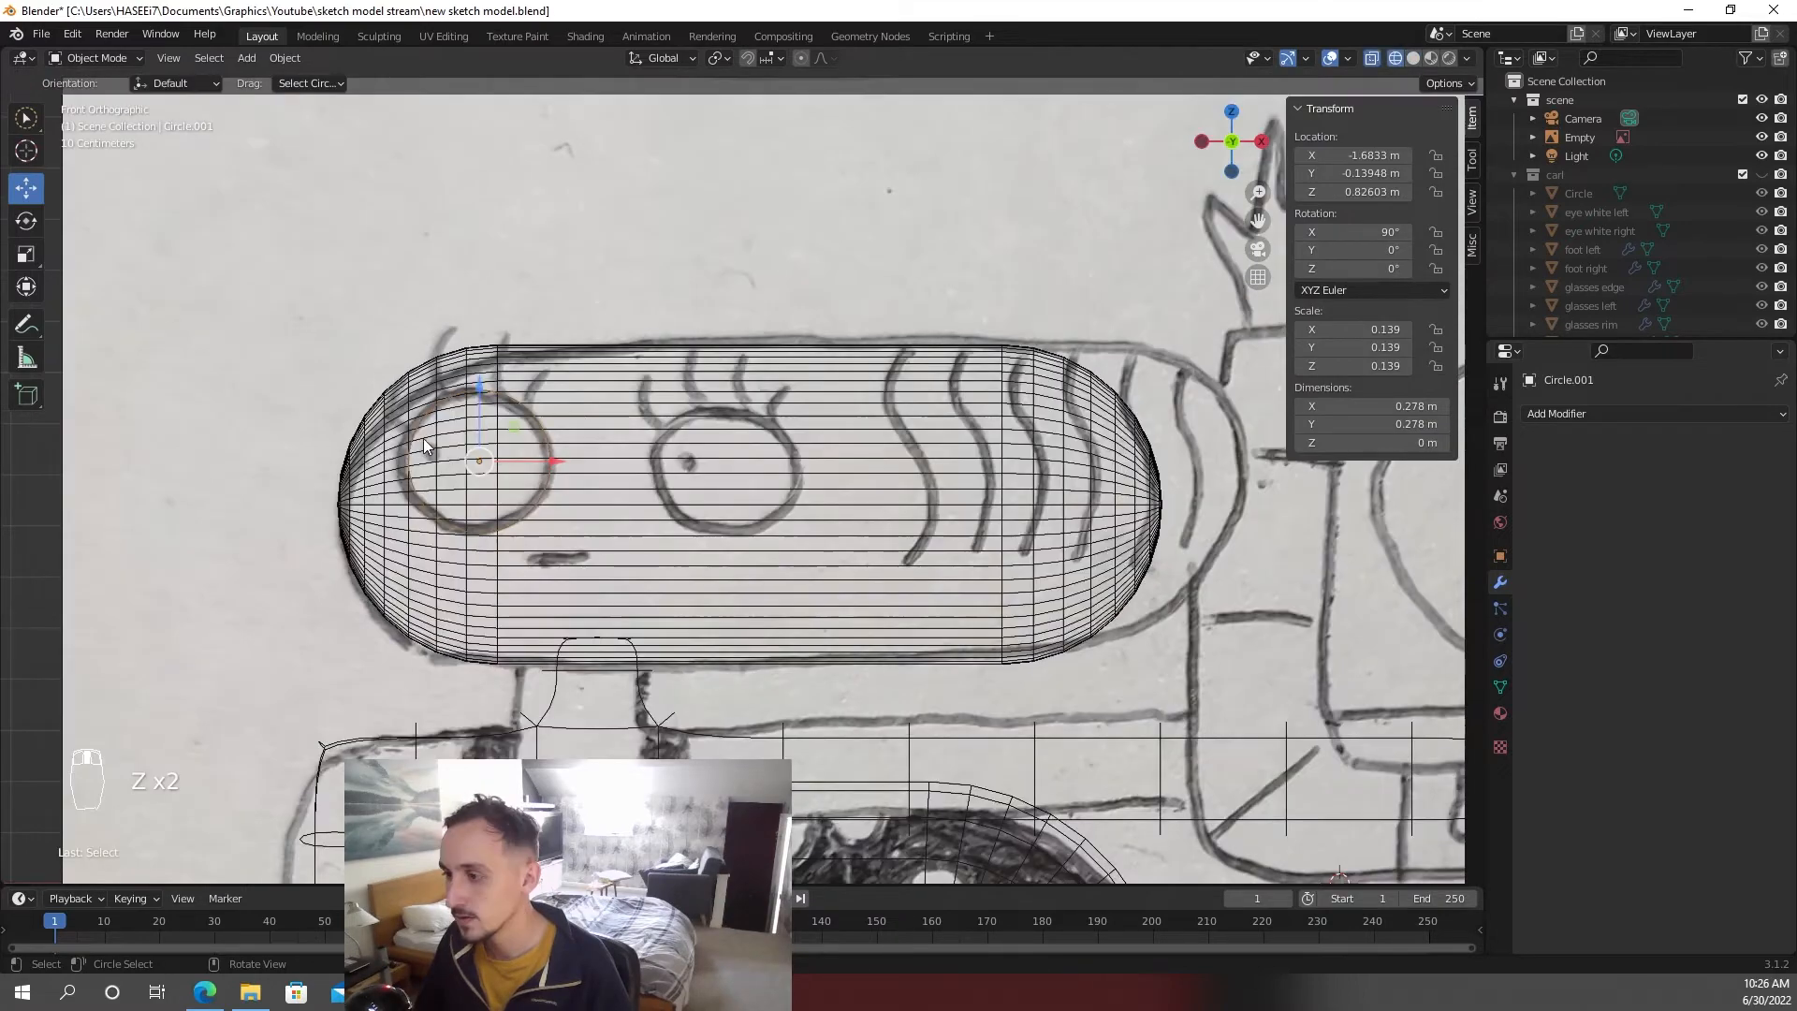
{"action": "left_click", "coordinate": [505, 406]}
{"action": "scroll", "coordinate": [505, 406], "scroll_direction": "up", "scroll_amount": 3}
{"action": "middle_click_drag", "start_coordinate": [449, 407], "coordinate": [688, 445], "text": "shift"}
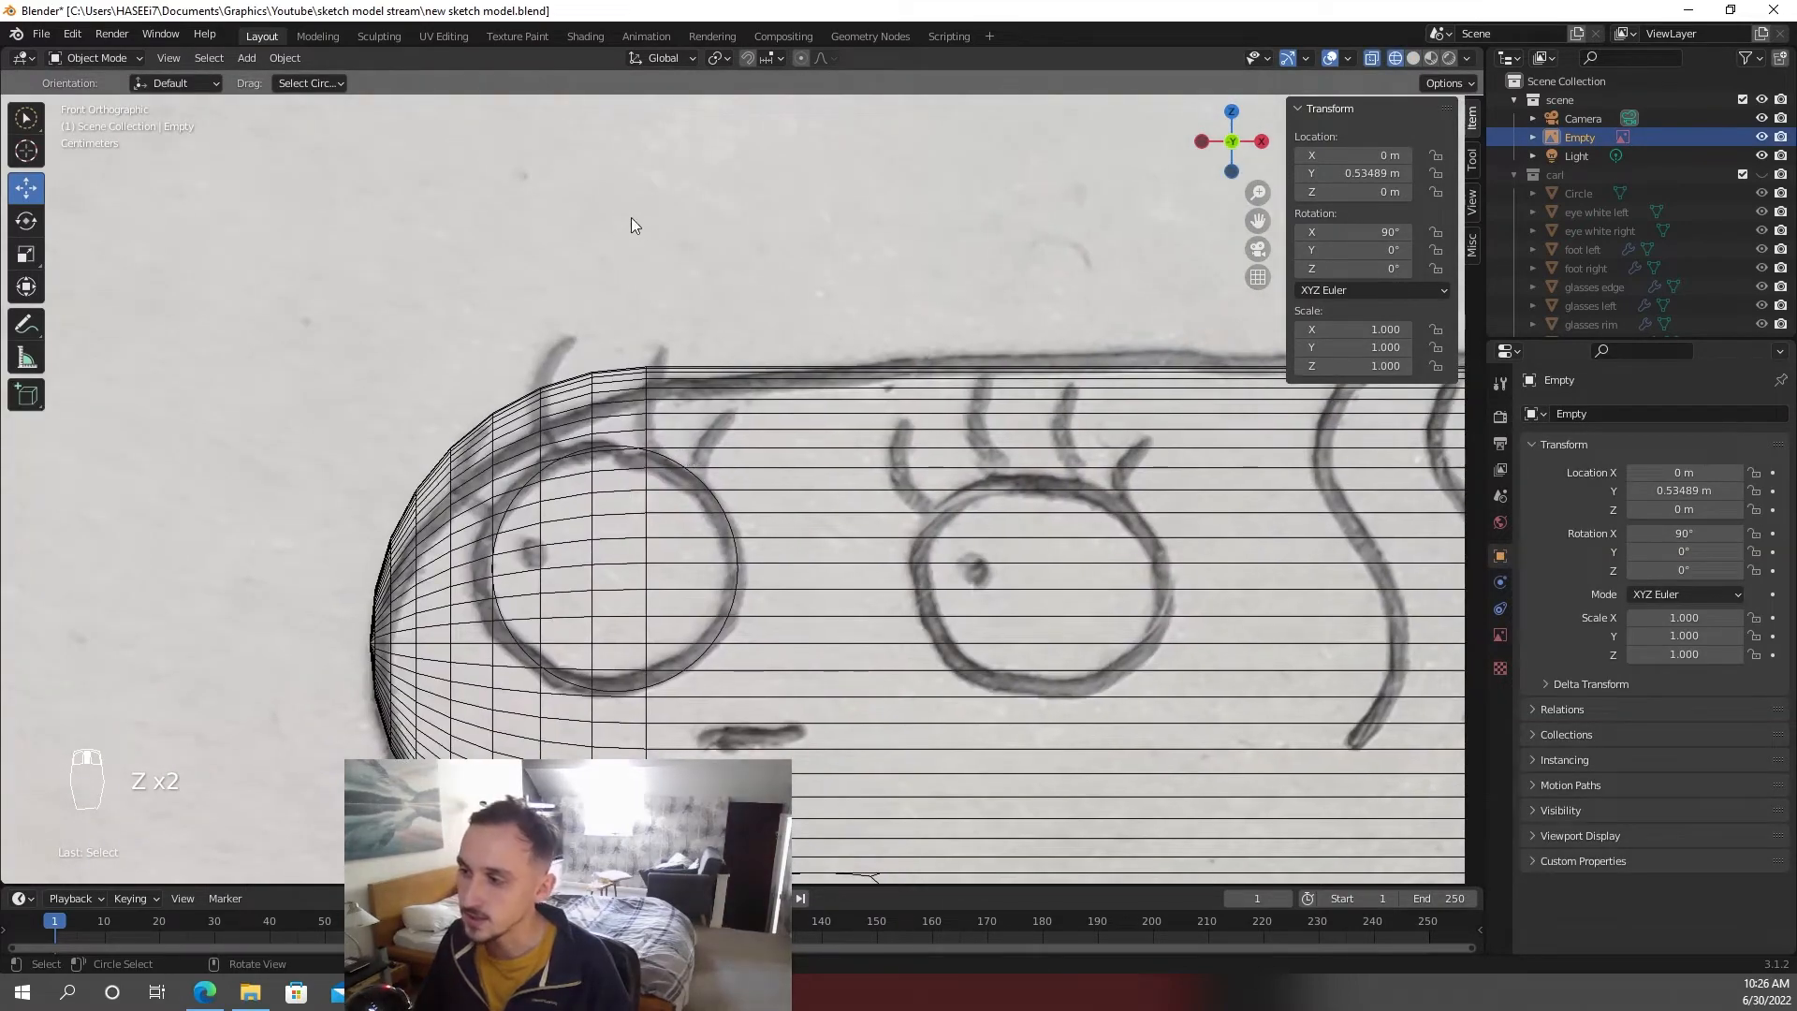
{"action": "key", "text": "shift+a"}
{"action": "scroll", "coordinate": [857, 363], "scroll_direction": "down", "scroll_amount": 5}
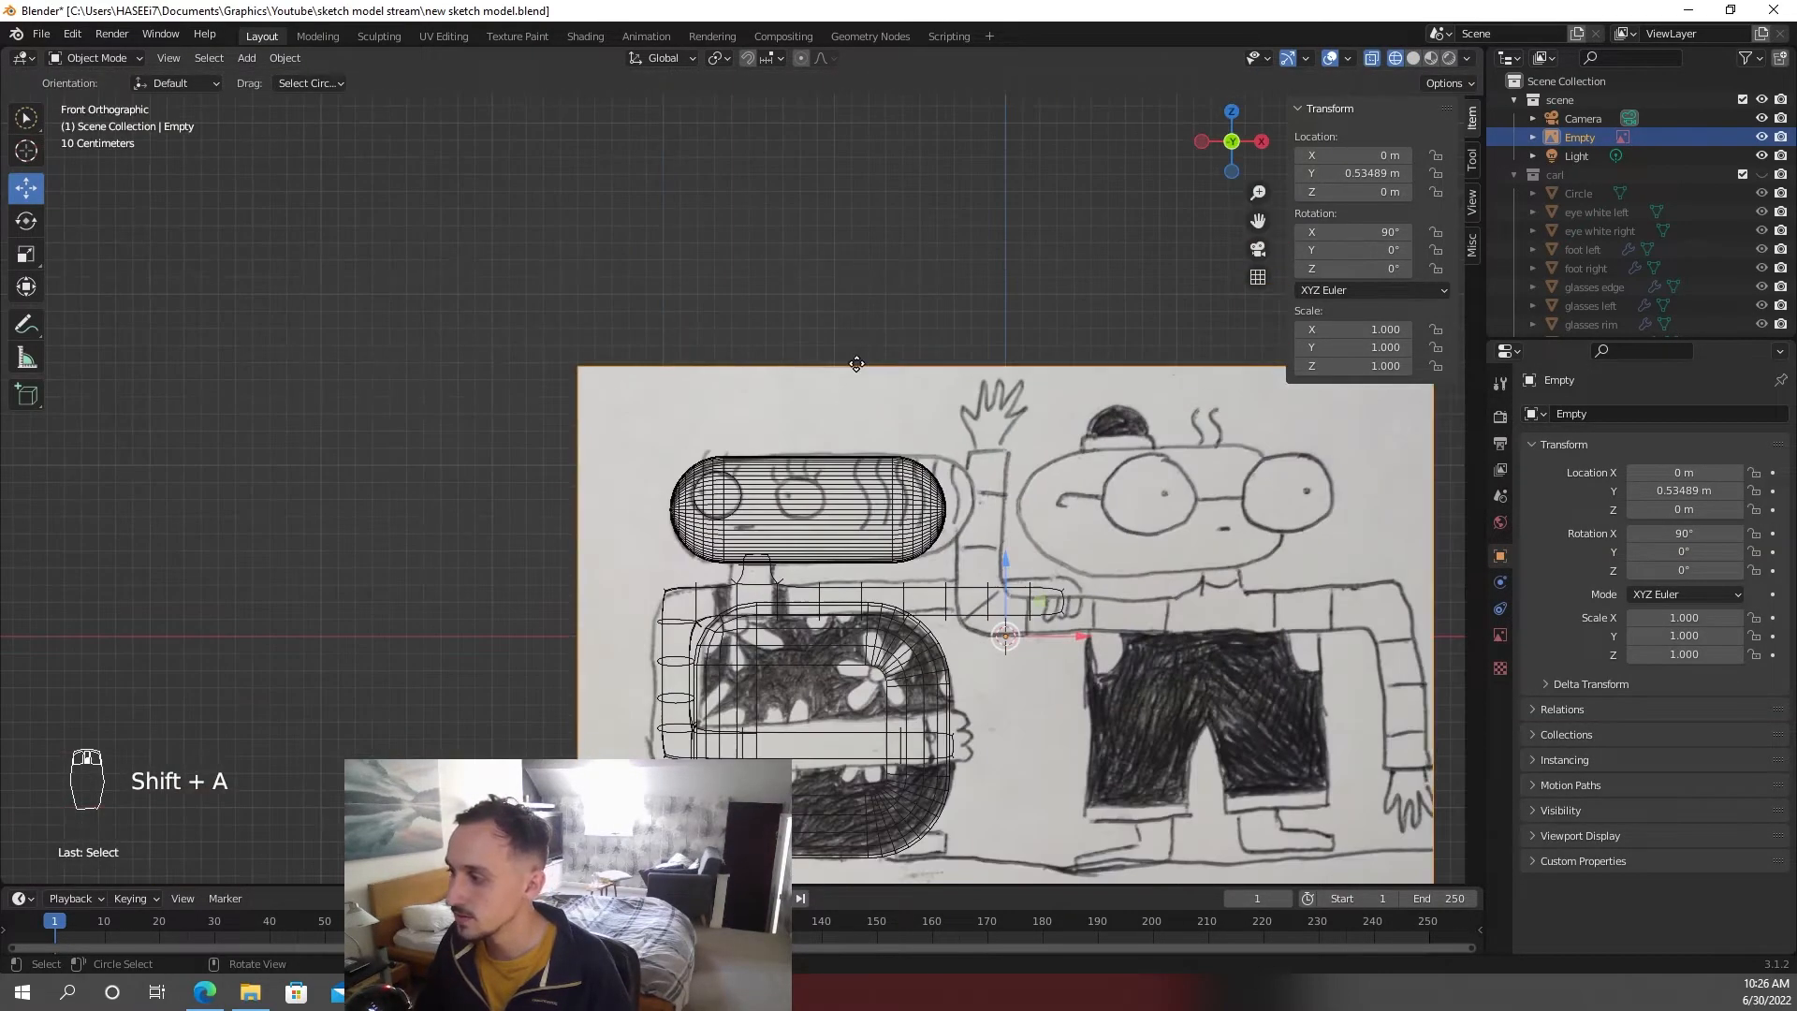
- Show the carl collection in material preview and duplicate carl's hair2 strand about -2.83 m along X, above linda's head
{"action": "middle_click_drag", "start_coordinate": [857, 364], "coordinate": [486, 358], "text": "shift"}
{"action": "left_click", "coordinate": [1760, 175]}
{"action": "scroll", "coordinate": [981, 483], "scroll_direction": "up", "scroll_amount": 1}
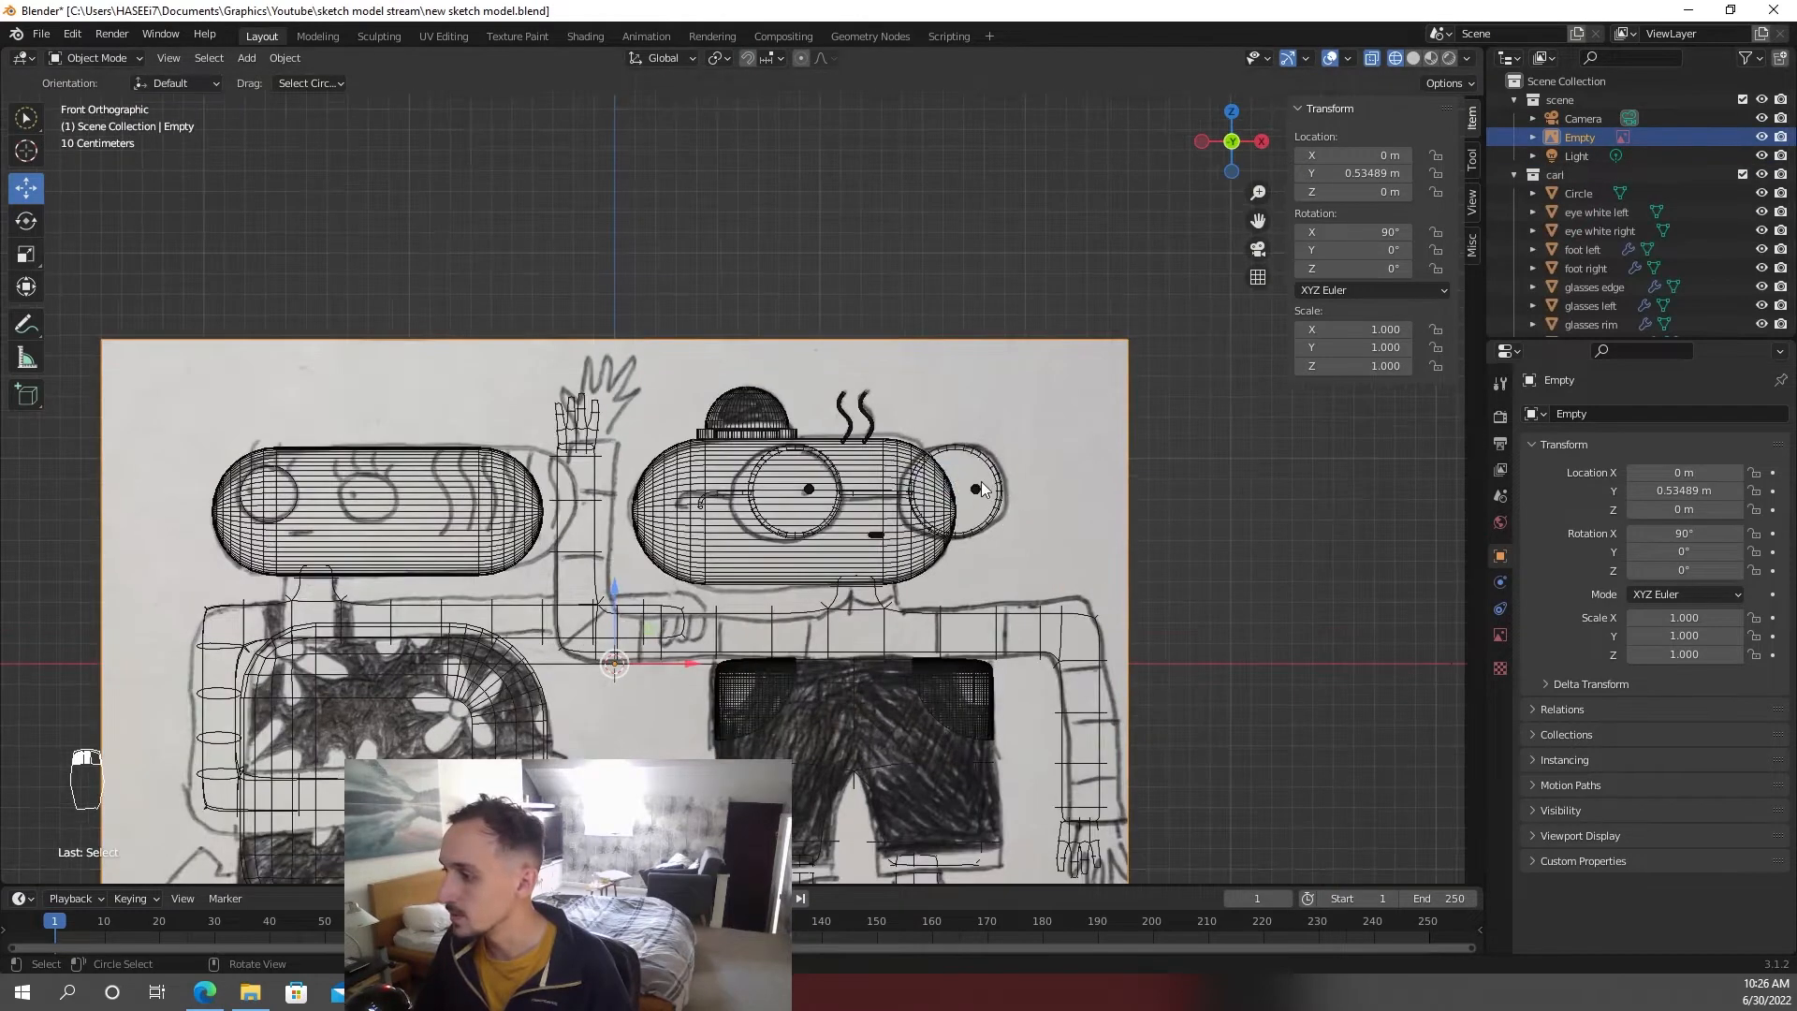
{"action": "key", "text": "z"}
{"action": "left_click", "coordinate": [1001, 541]}
{"action": "left_click", "coordinate": [878, 417]}
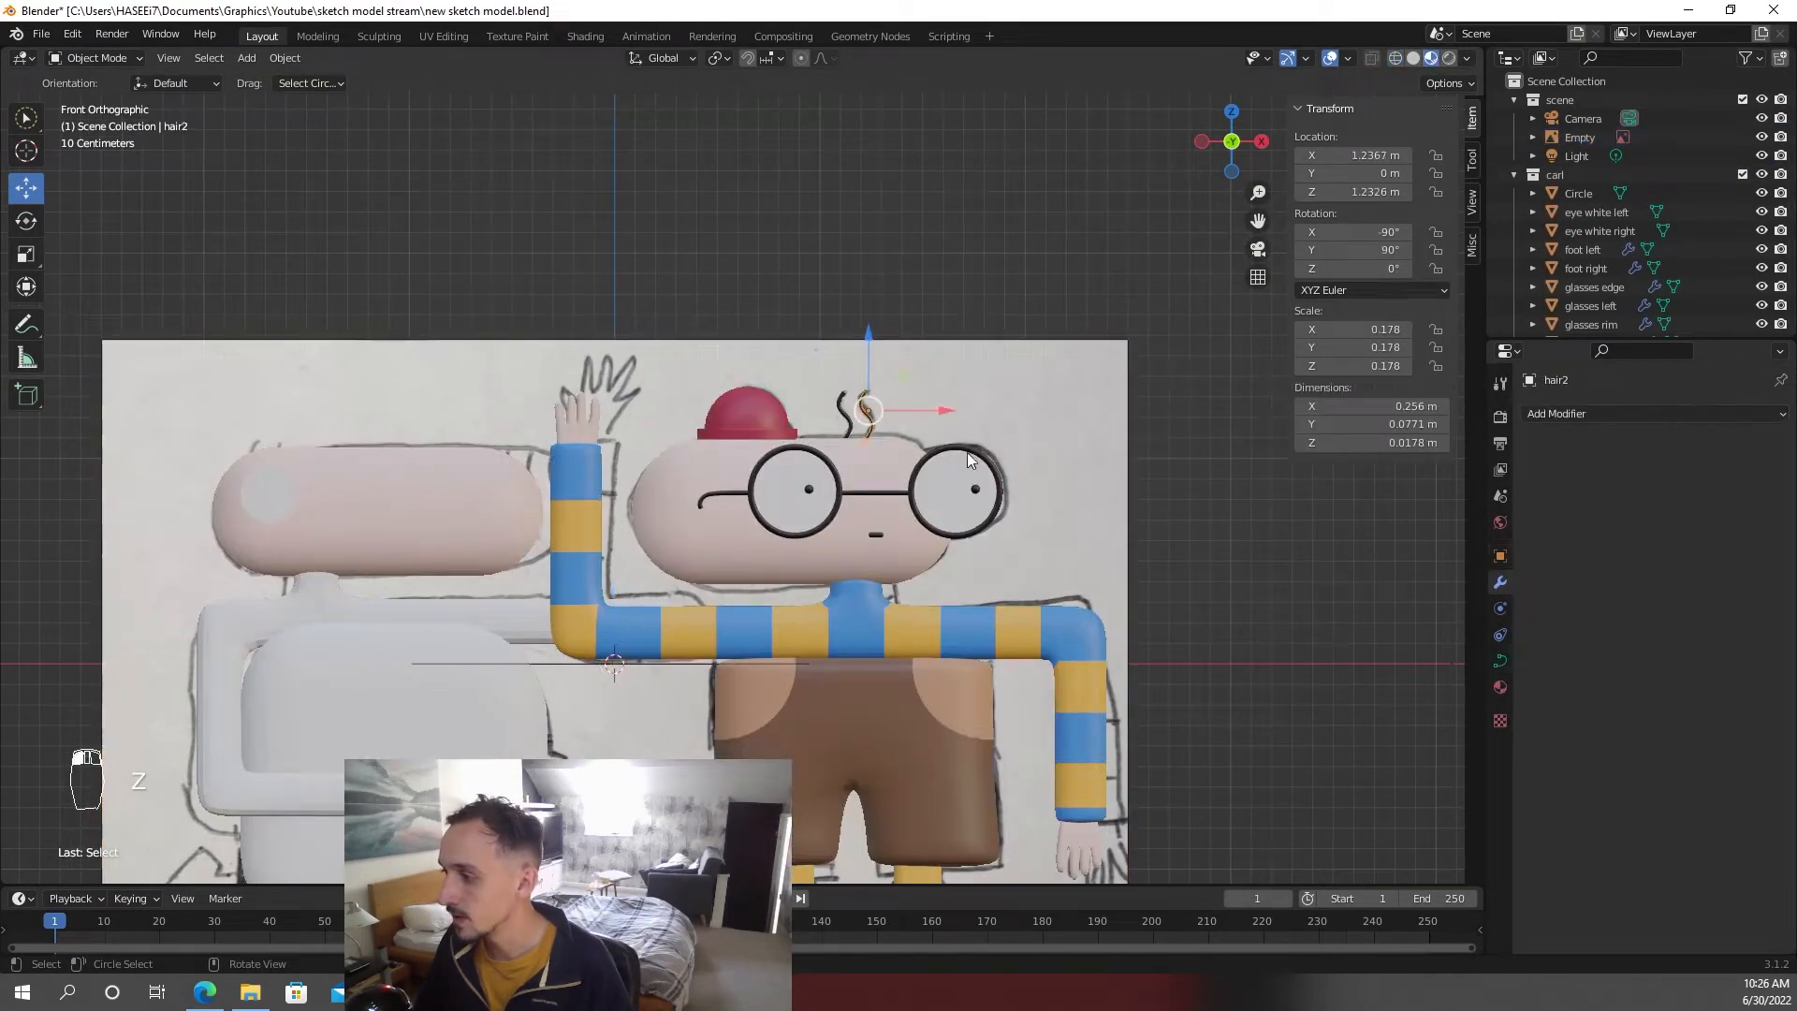
{"action": "key", "text": "shift+d"}
{"action": "key", "text": "x"}
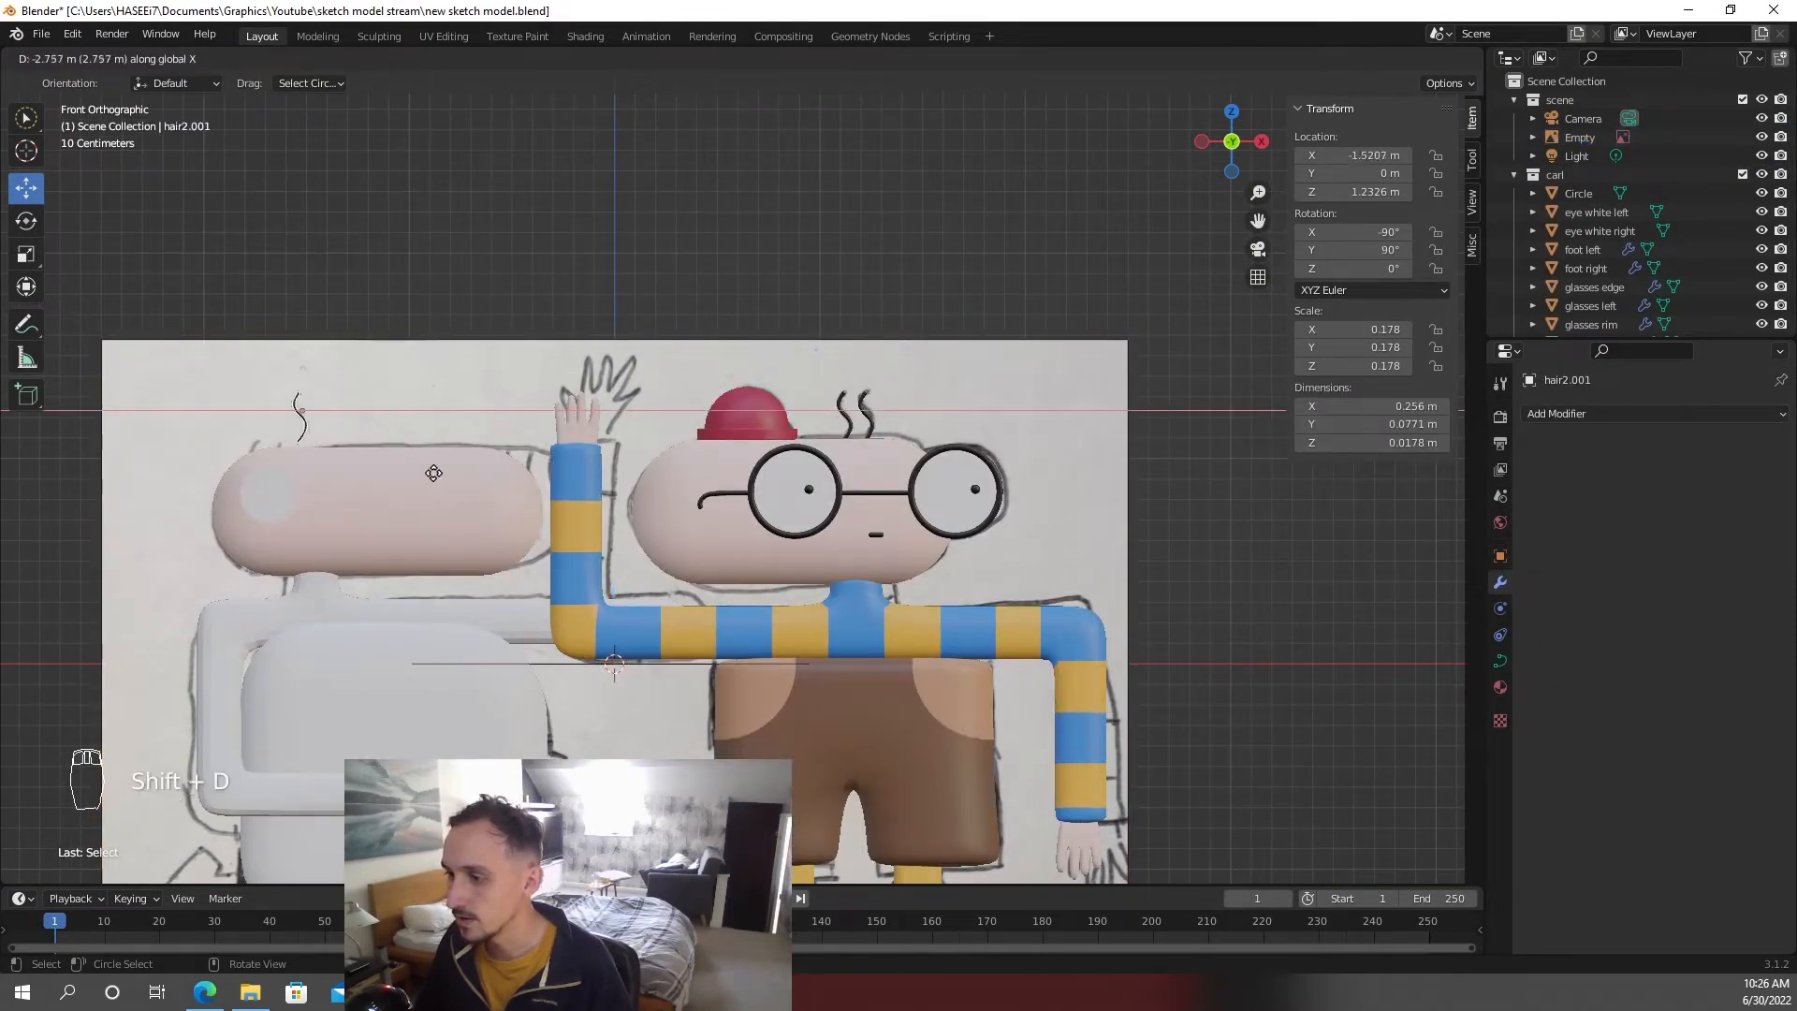
{"action": "left_click", "coordinate": [420, 473]}
- In wireframe, move the duplicated strand about -0.04 m in X and -0.12 m in Z onto the outer eye's sketched lashes
{"action": "middle_click_drag", "start_coordinate": [498, 454], "coordinate": [773, 456], "text": "shift"}
{"action": "scroll", "coordinate": [772, 456], "scroll_direction": "up", "scroll_amount": 1}
{"action": "key", "text": "z"}
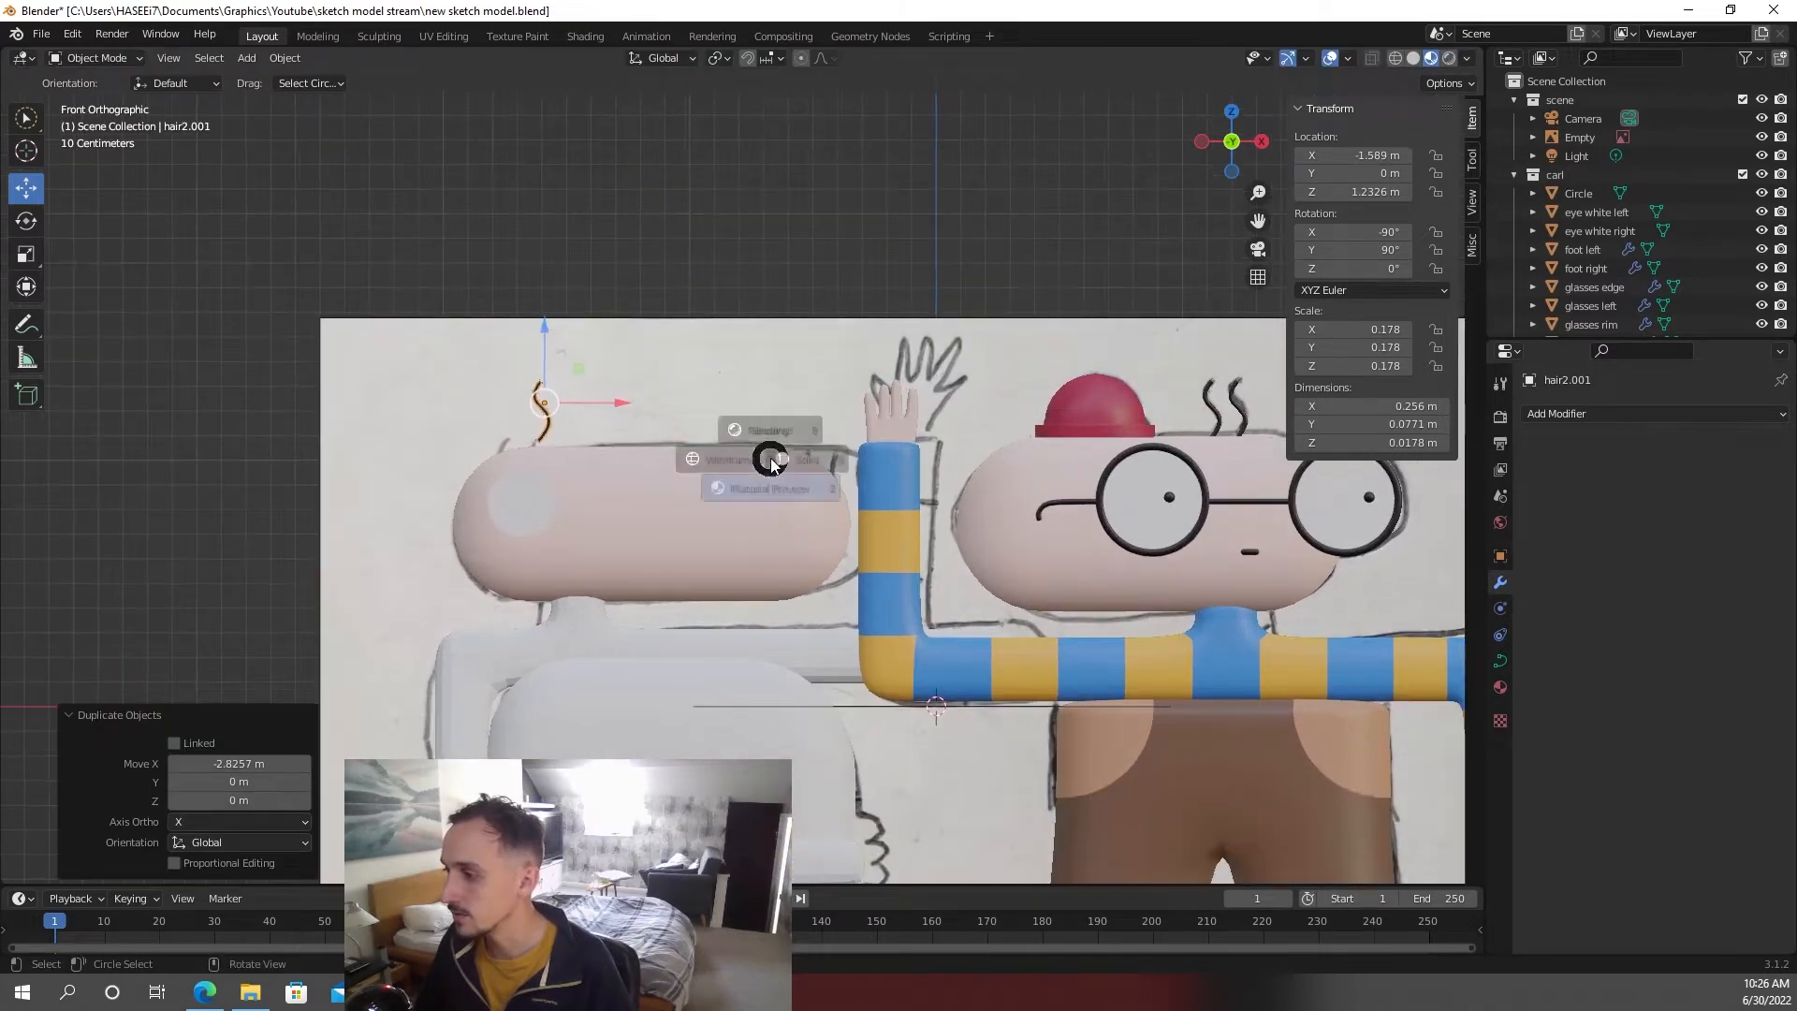
{"action": "key", "text": "Escape"}
{"action": "scroll", "coordinate": [485, 438], "scroll_direction": "up", "scroll_amount": 4}
{"action": "middle_click_drag", "start_coordinate": [486, 438], "coordinate": [766, 513], "text": "shift"}
{"action": "scroll", "coordinate": [766, 513], "scroll_direction": "up", "scroll_amount": 1}
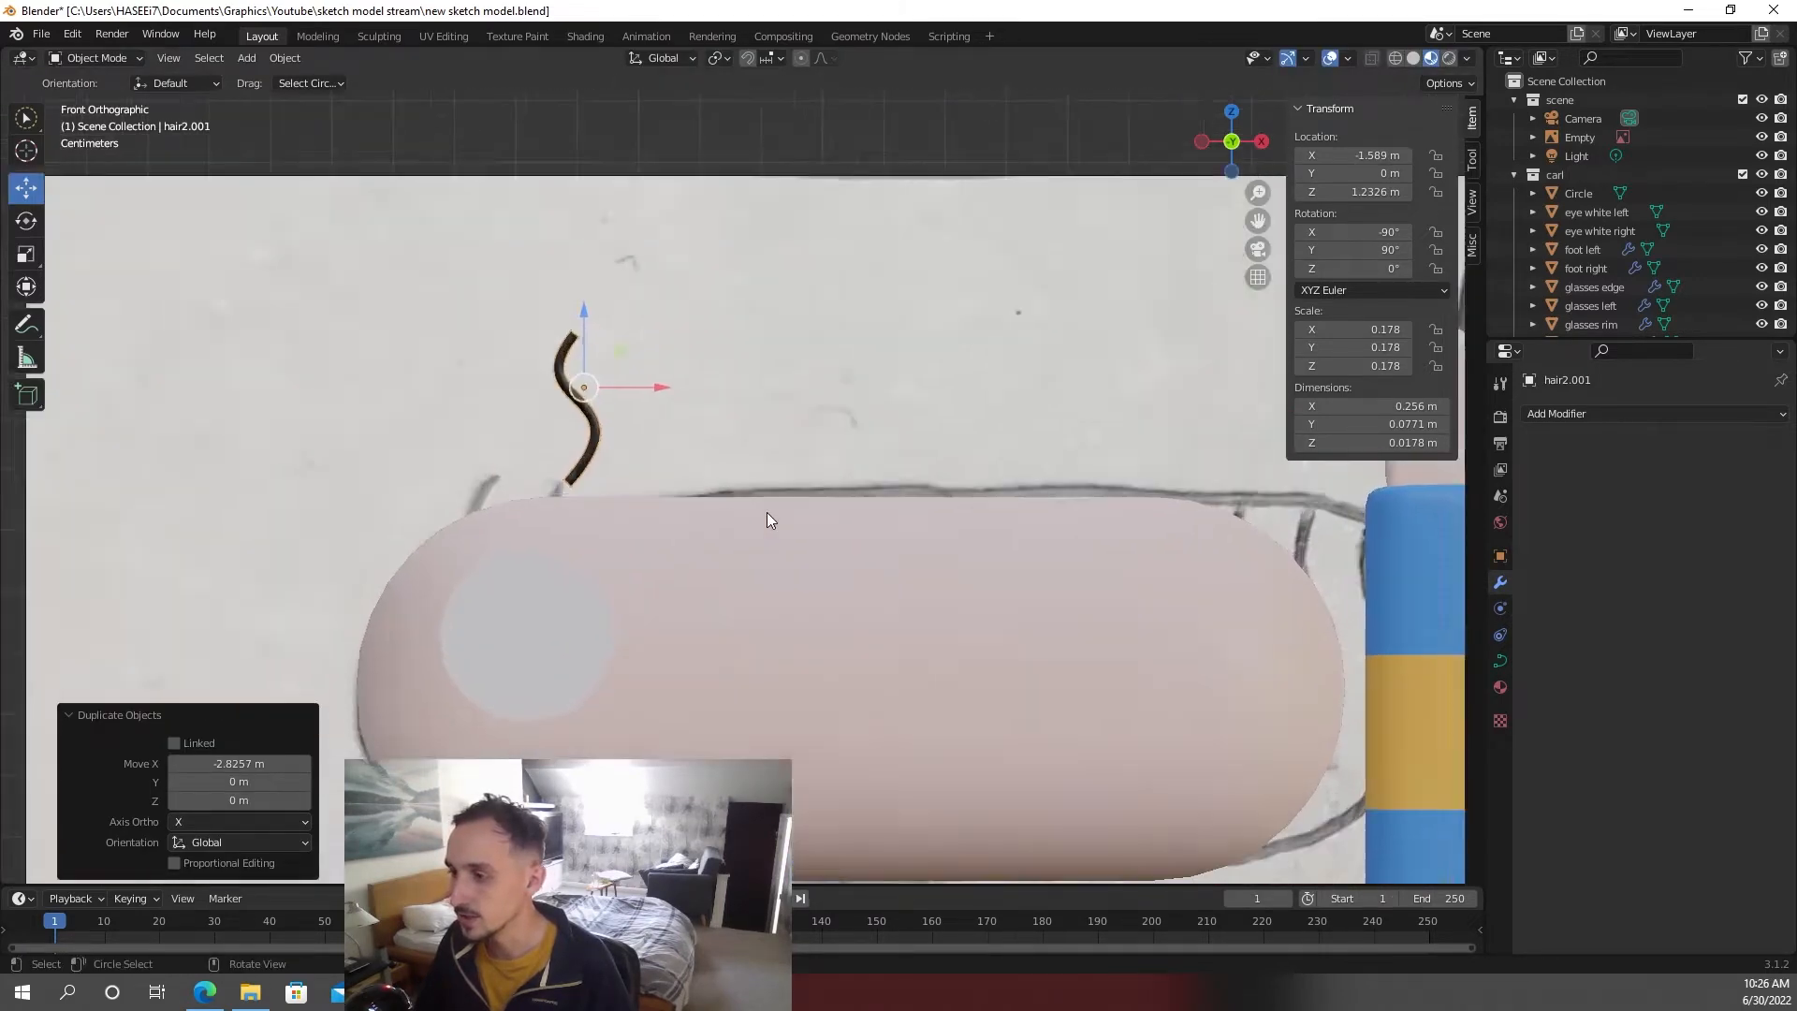
{"action": "scroll", "coordinate": [767, 513], "scroll_direction": "up", "scroll_amount": 2}
{"action": "key", "text": "z"}
{"action": "left_click", "coordinate": [537, 519]}
{"action": "middle_click_drag", "start_coordinate": [632, 525], "coordinate": [770, 419], "text": "shift"}
{"action": "key", "text": "g"}
{"action": "left_click", "coordinate": [740, 521]}
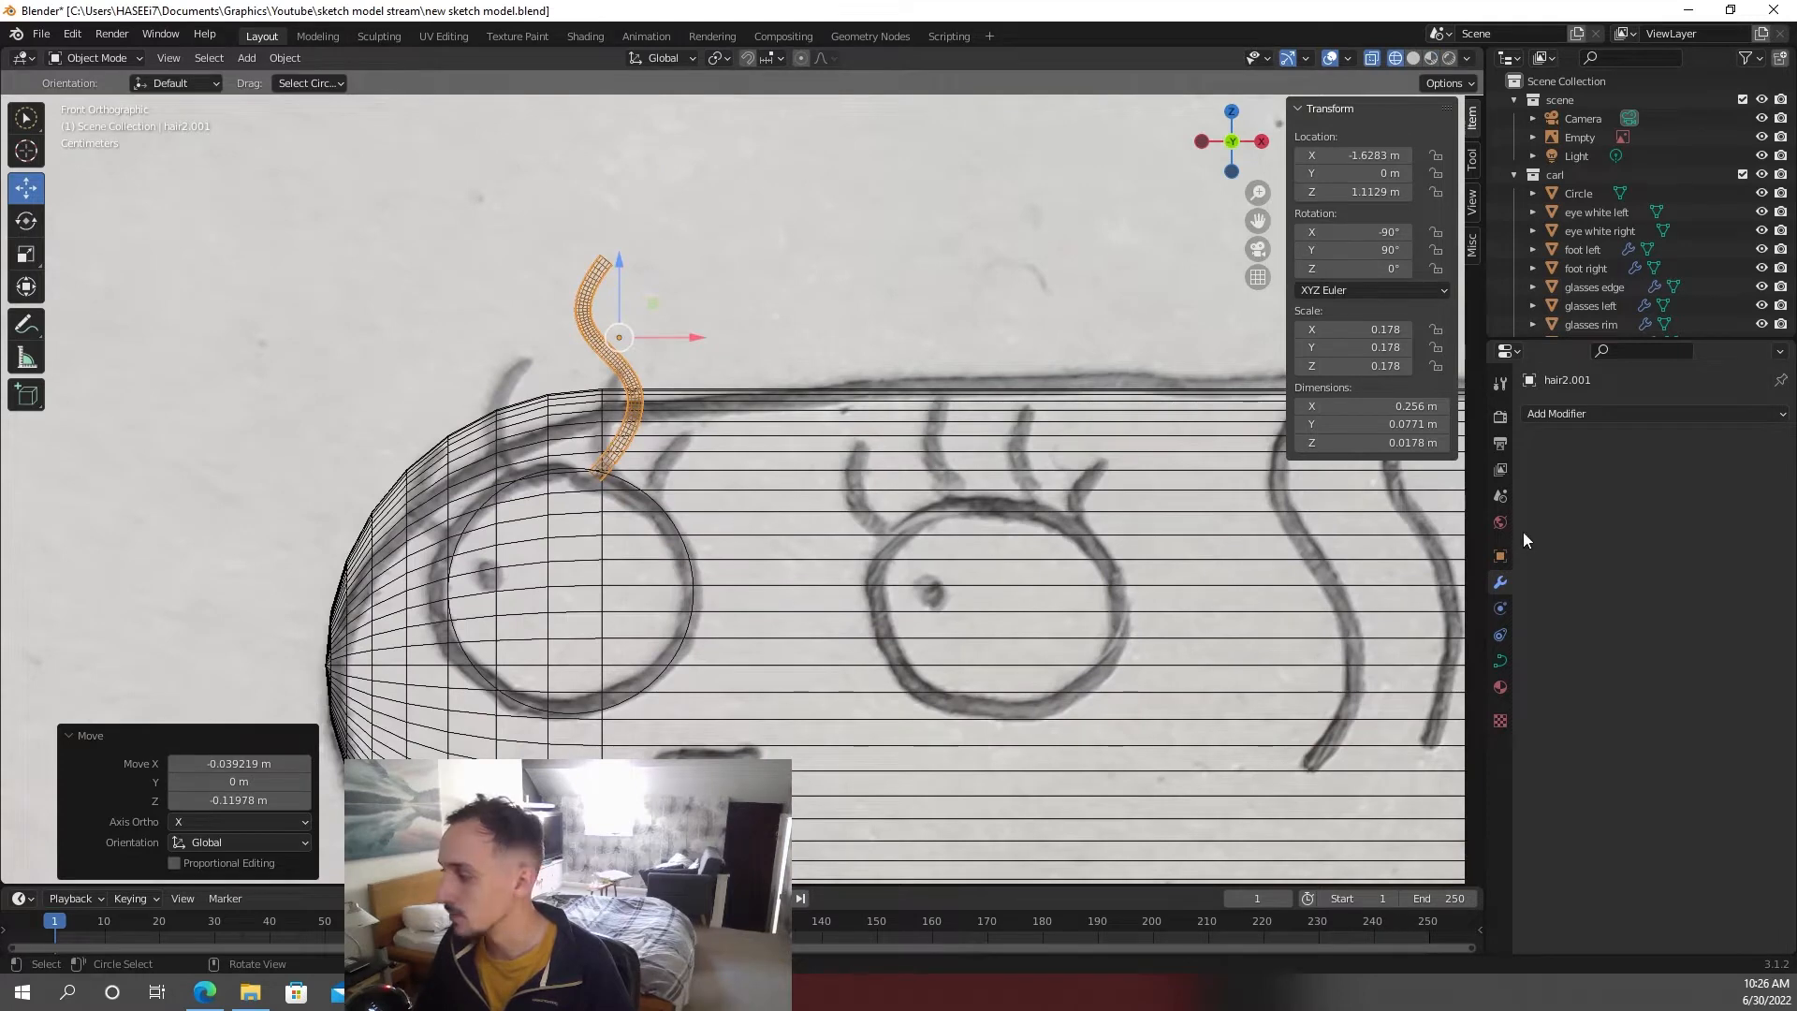
- Set the duplicated strand's curve bevel depth to 0.02 m
{"action": "left_click", "coordinate": [1500, 658]}
{"action": "scroll", "coordinate": [1613, 766], "scroll_direction": "down", "scroll_amount": 3}
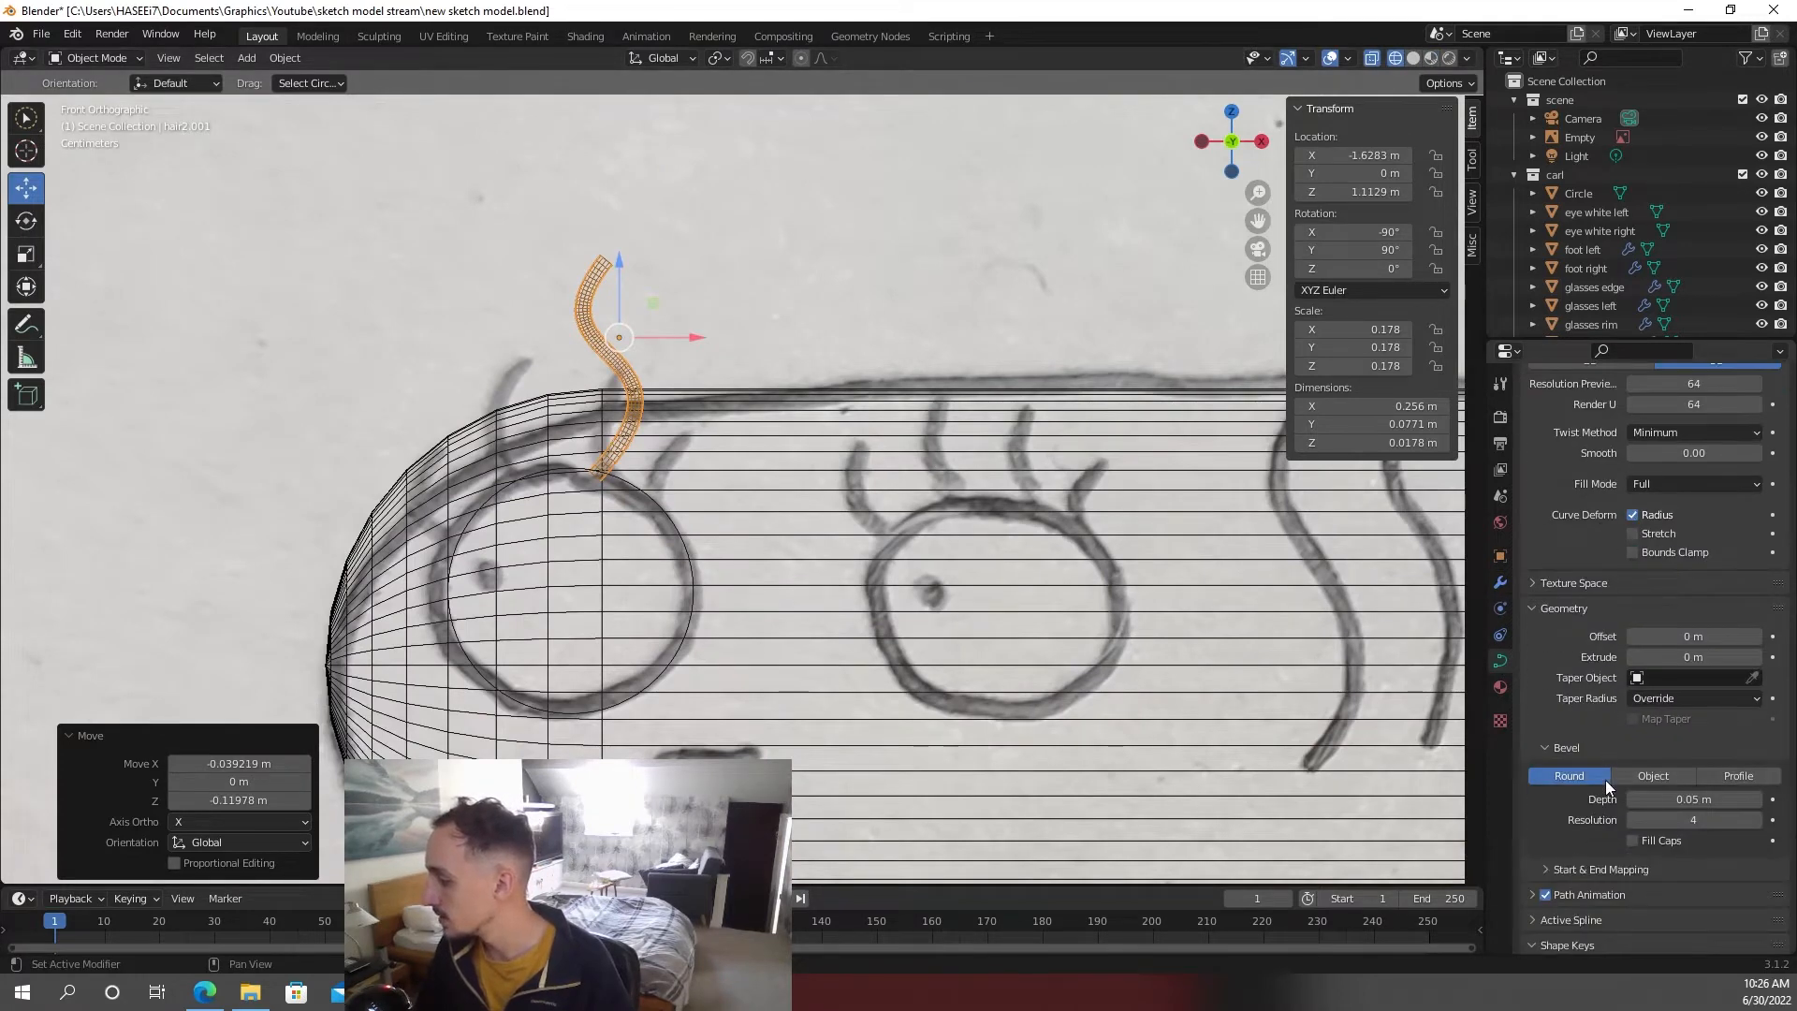
{"action": "left_click", "coordinate": [1652, 800]}
{"action": "left_click", "coordinate": [1651, 800]}
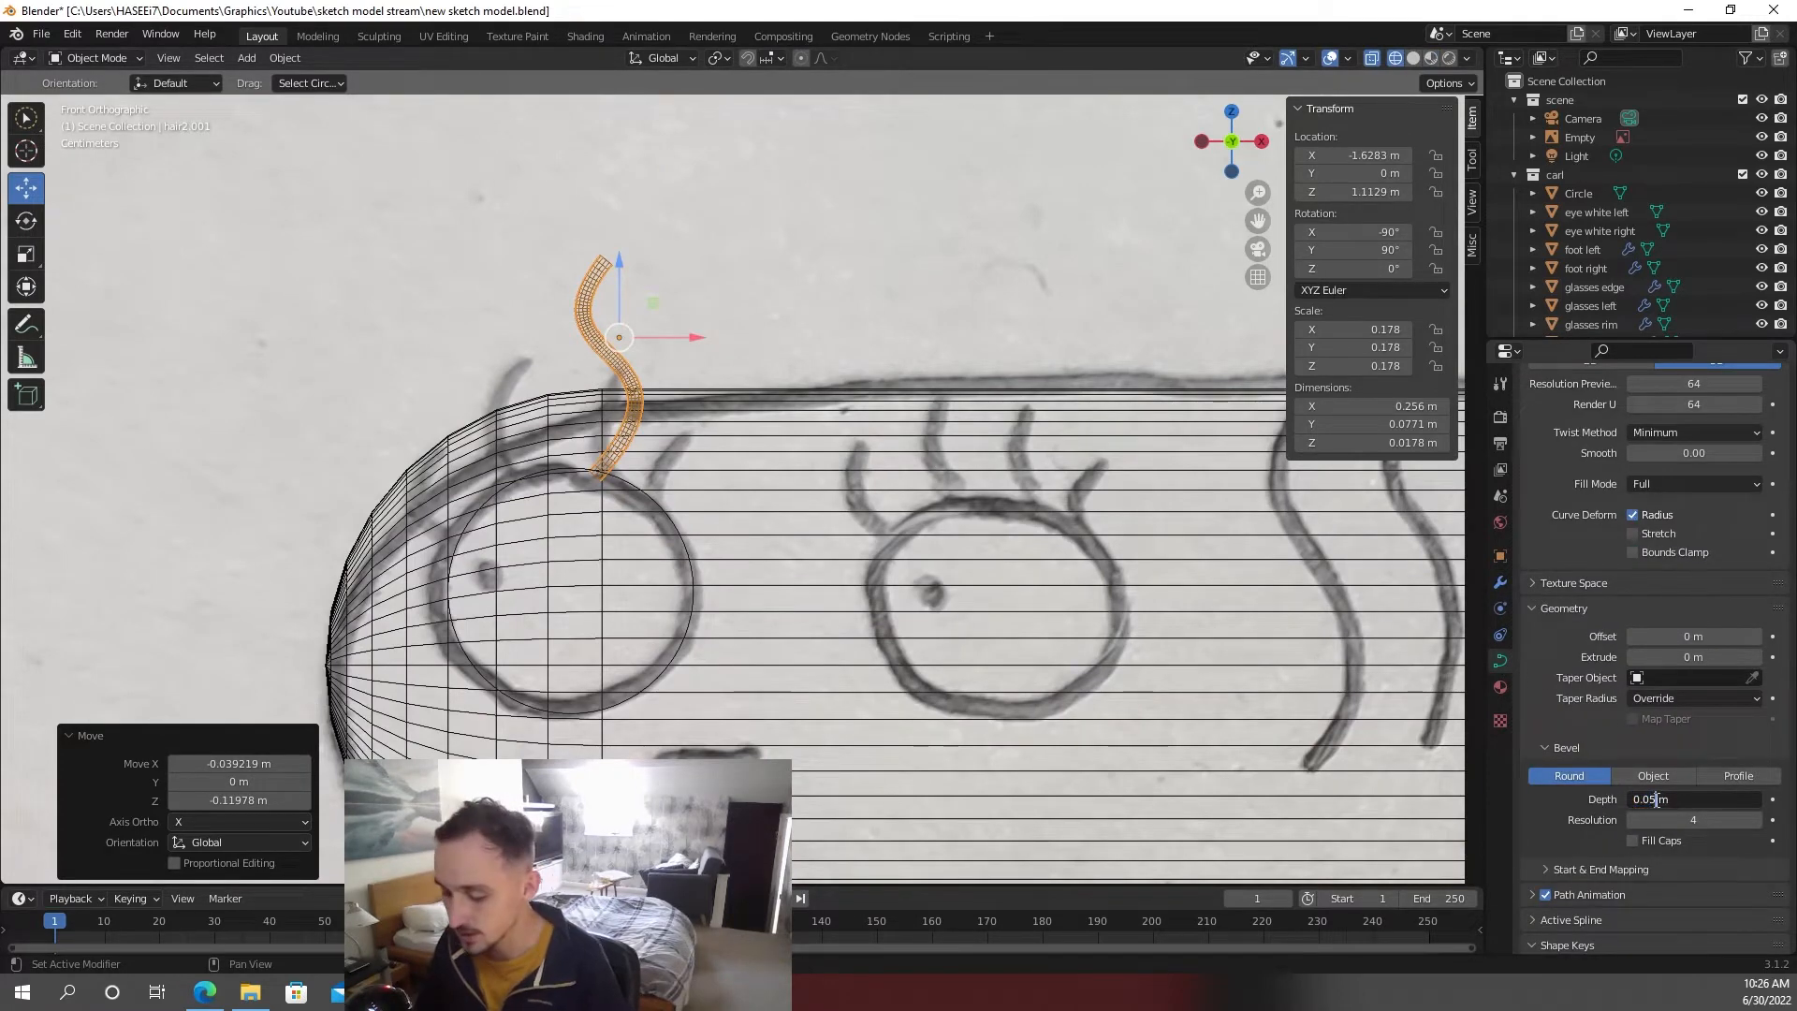
{"action": "key", "text": "Return"}
- Lower the strand's upper control point to the sketched lash tip and swing the base point's handle to the opposite side
{"action": "key", "text": "Tab"}
{"action": "scroll", "coordinate": [596, 403], "scroll_direction": "up", "scroll_amount": 2}
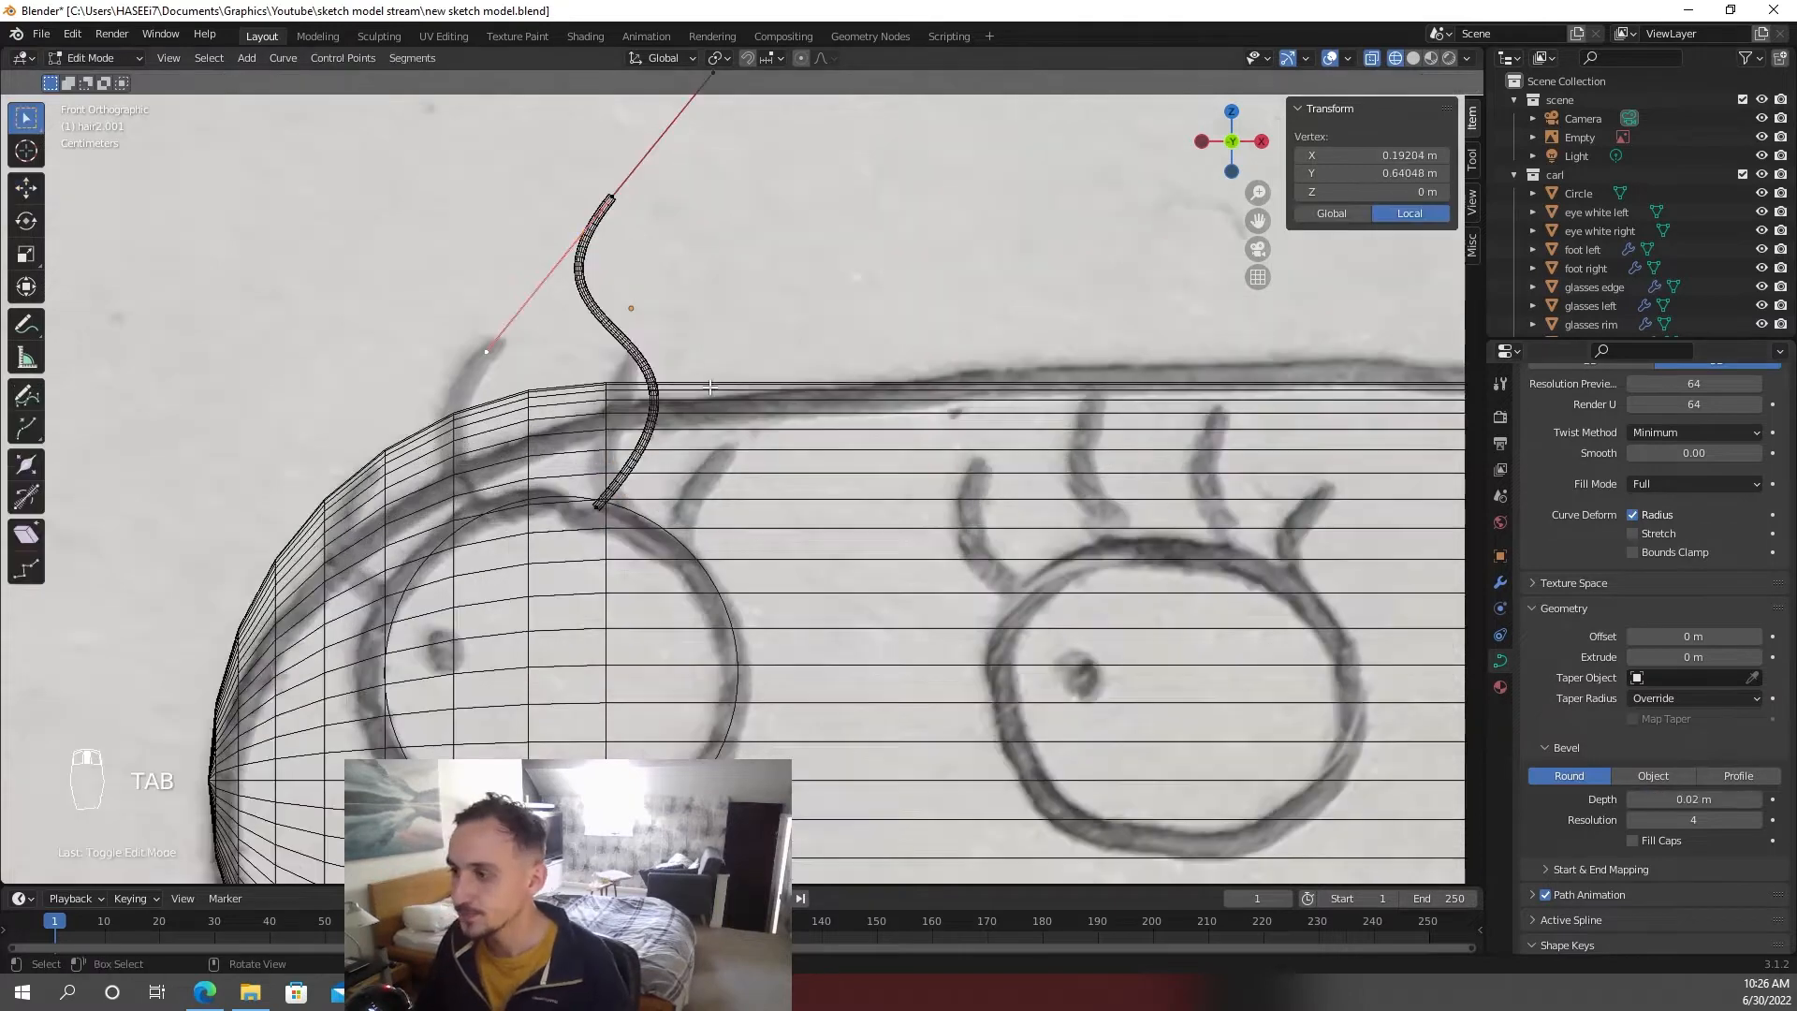
{"action": "middle_click_drag", "start_coordinate": [599, 400], "coordinate": [690, 498], "text": "shift"}
{"action": "left_click", "coordinate": [706, 312]}
{"action": "key", "text": "g"}
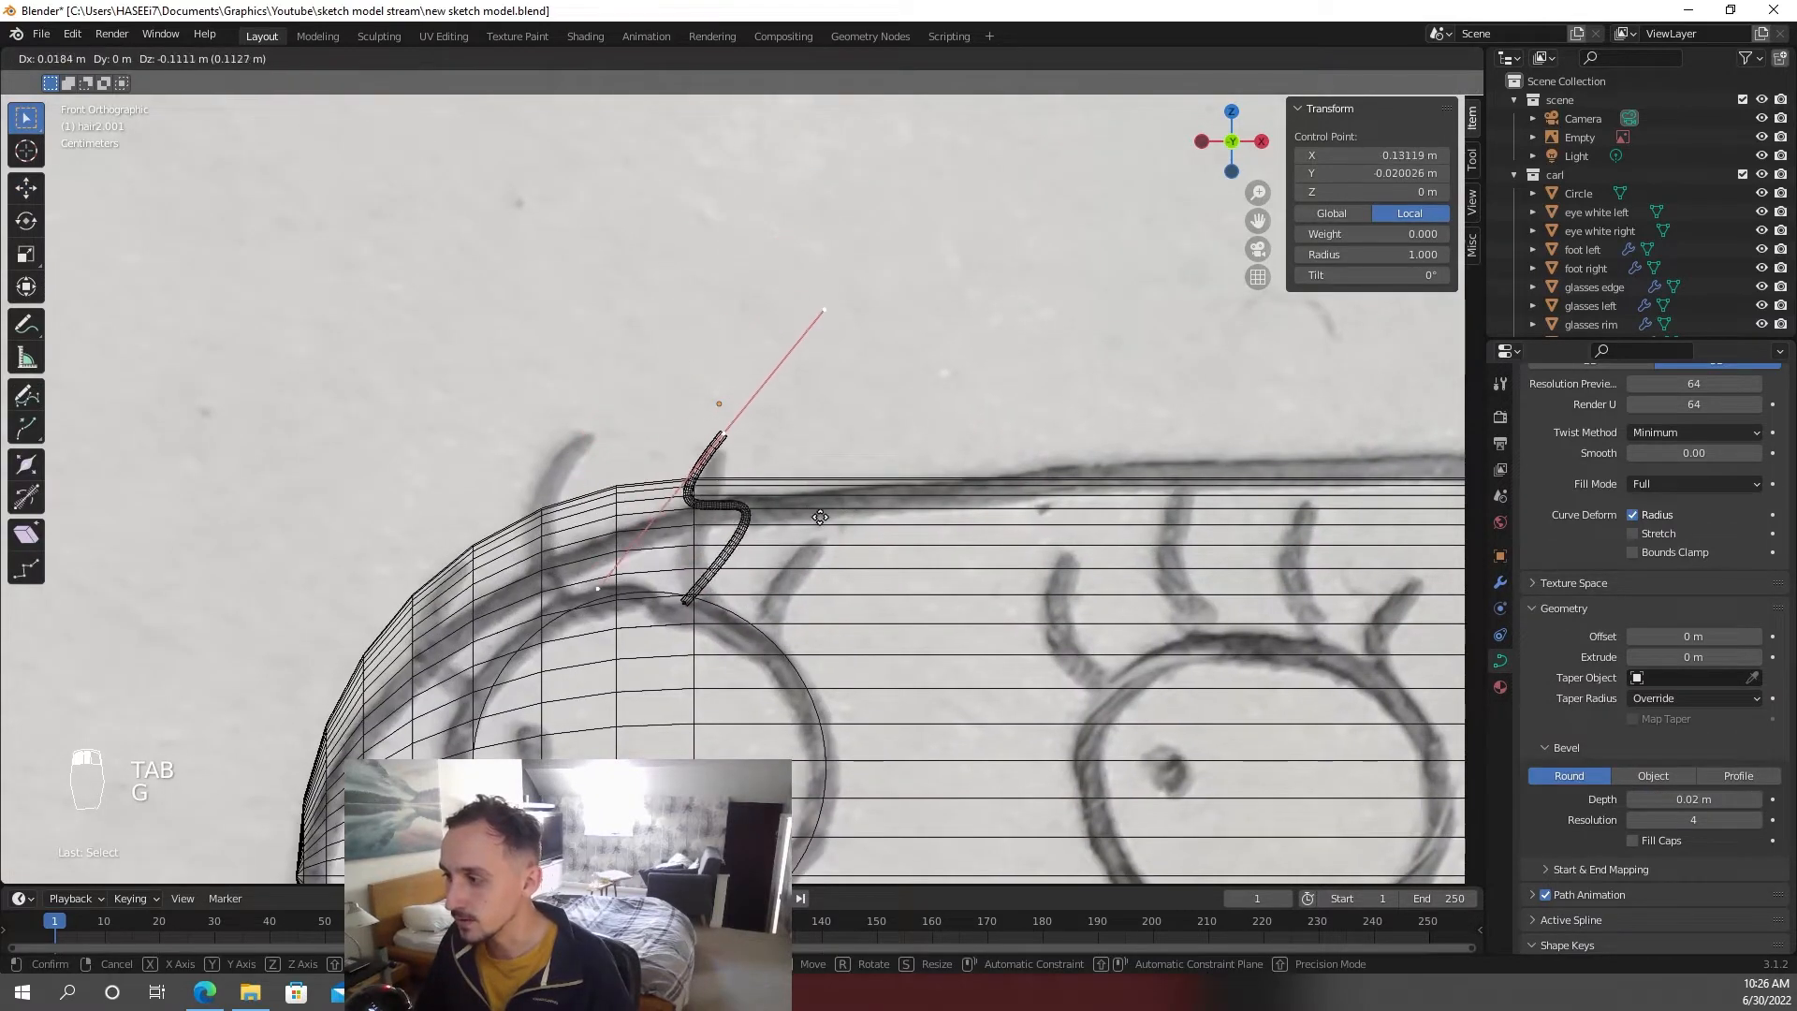
{"action": "left_click", "coordinate": [817, 534]}
{"action": "left_click", "coordinate": [692, 611]}
{"action": "left_click", "coordinate": [838, 443]}
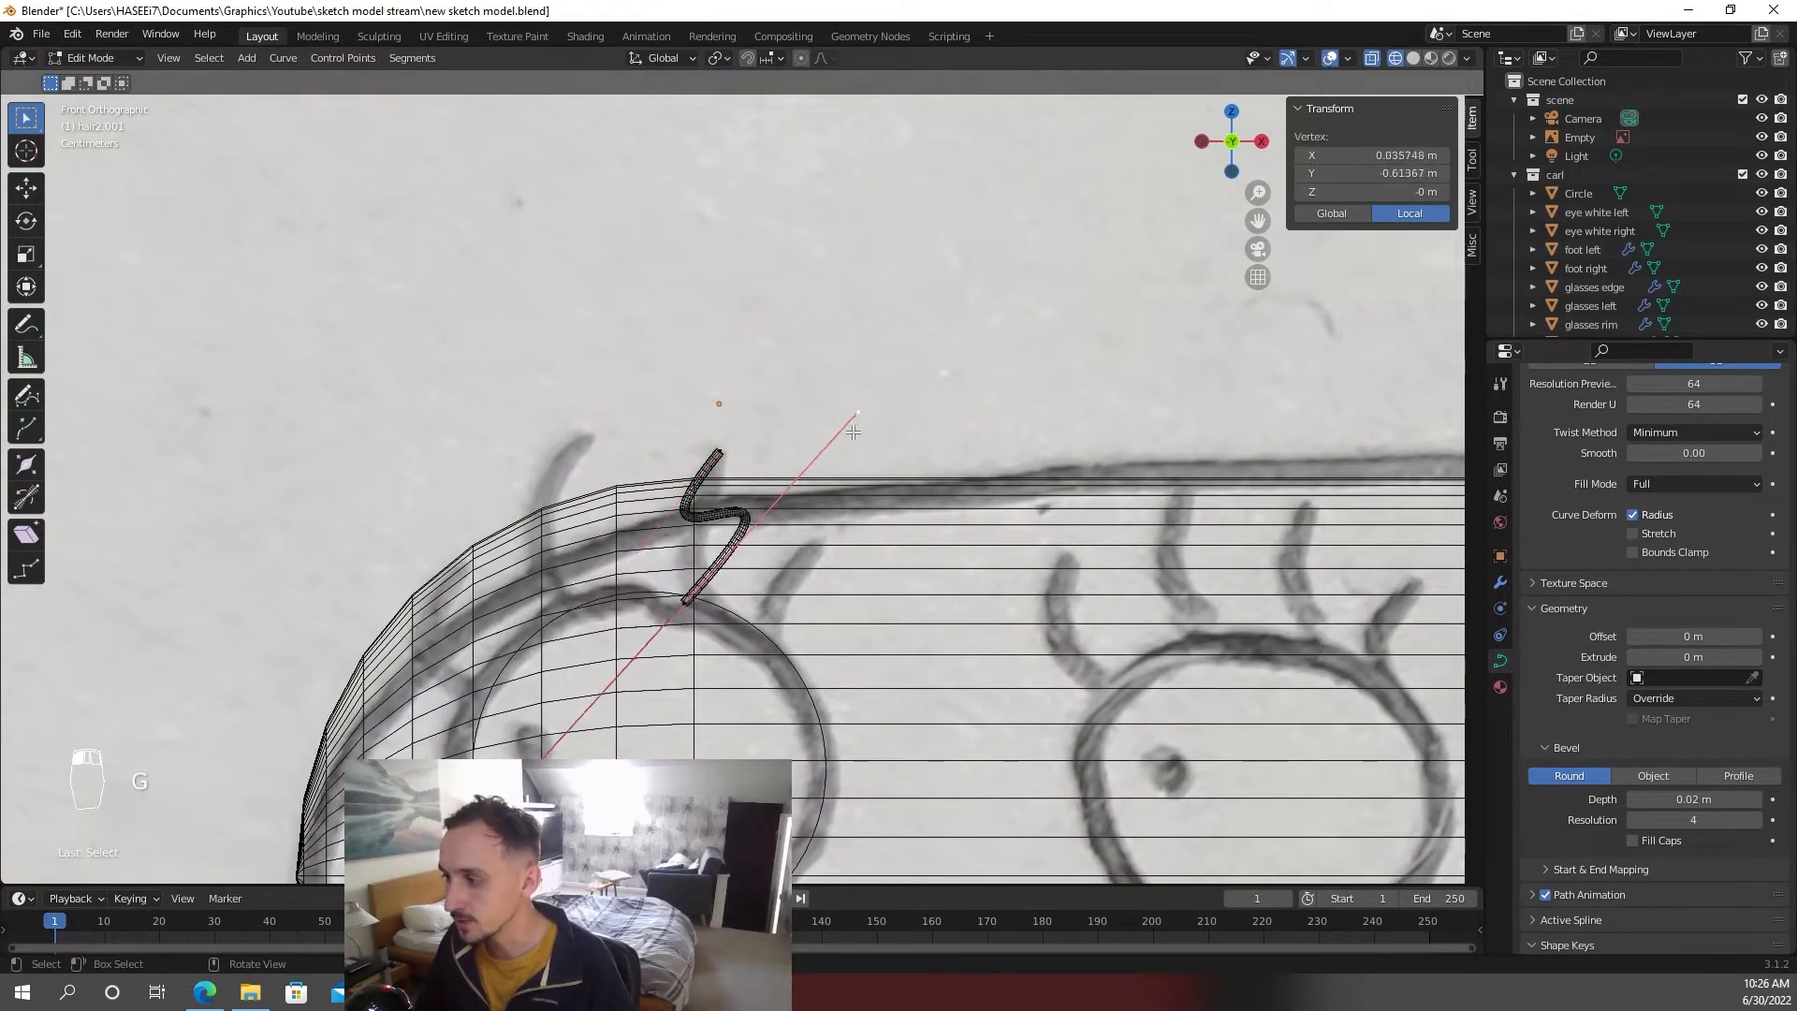
{"action": "key", "text": "g"}
{"action": "left_click", "coordinate": [641, 531]}
- Reposition the lash tip's handle to remove the S-bend and place the base point on the eye's edge
{"action": "left_click", "coordinate": [720, 452]}
{"action": "left_click", "coordinate": [604, 595]}
{"action": "key", "text": "g"}
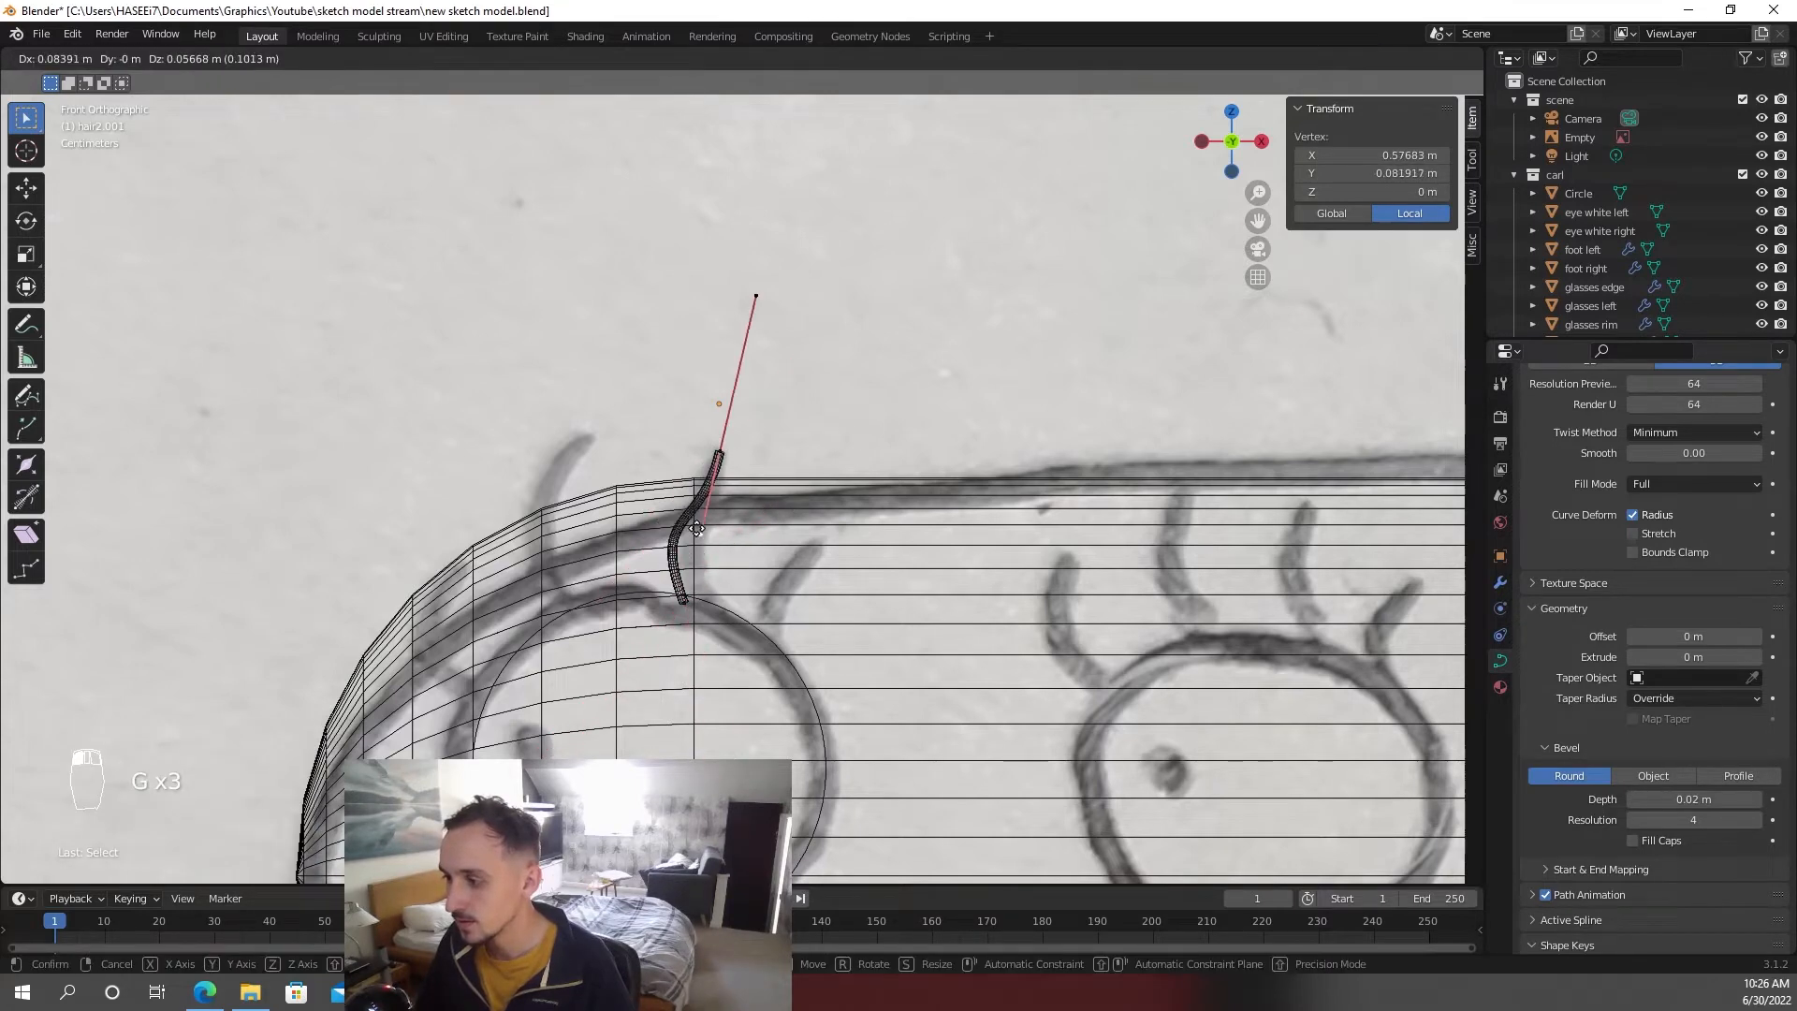
{"action": "left_click", "coordinate": [675, 506]}
{"action": "left_click", "coordinate": [696, 602]}
{"action": "key", "text": "g"}
{"action": "left_click", "coordinate": [716, 610]}
- Fine-tune the lash's tip point and handle into a smooth arc matching the sketch, and finish editing the curve
{"action": "left_click", "coordinate": [721, 453]}
{"action": "left_click", "coordinate": [681, 510]}
{"action": "key", "text": "g"}
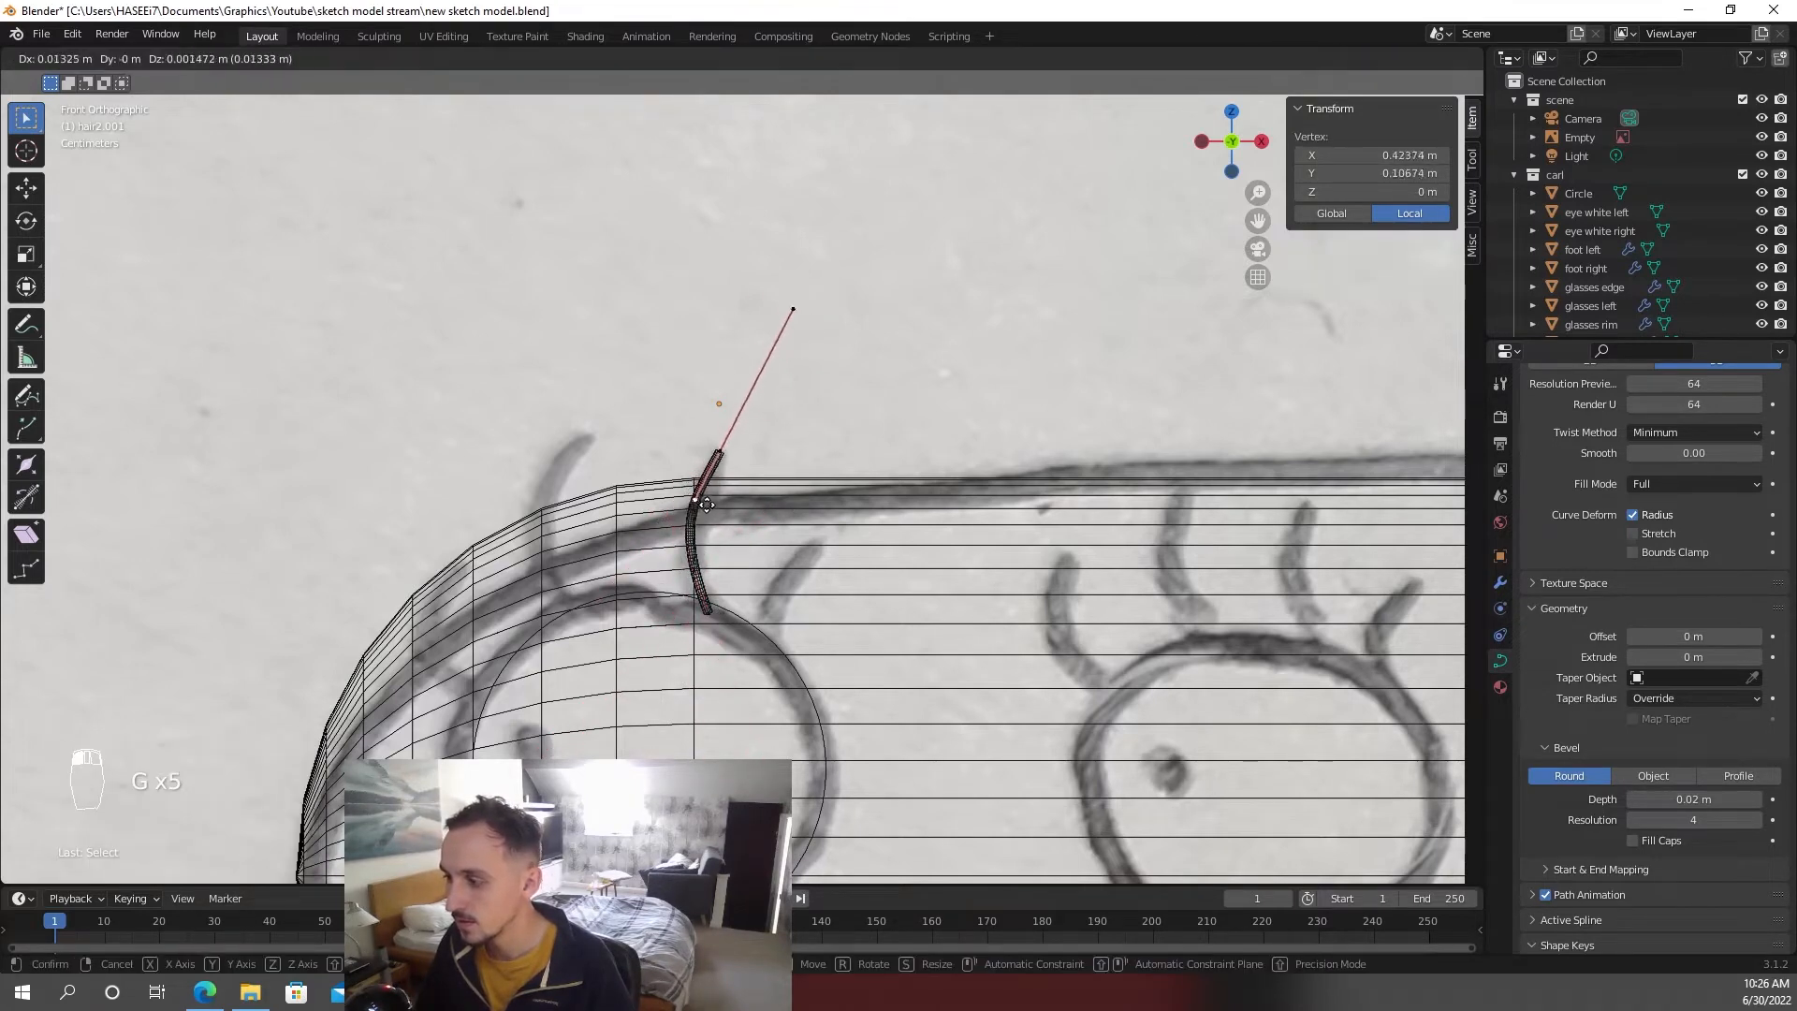
{"action": "left_click", "coordinate": [704, 499]}
{"action": "left_click", "coordinate": [727, 449]}
{"action": "key", "text": "g"}
{"action": "left_click", "coordinate": [742, 450]}
{"action": "left_click", "coordinate": [710, 498]}
{"action": "key", "text": "g"}
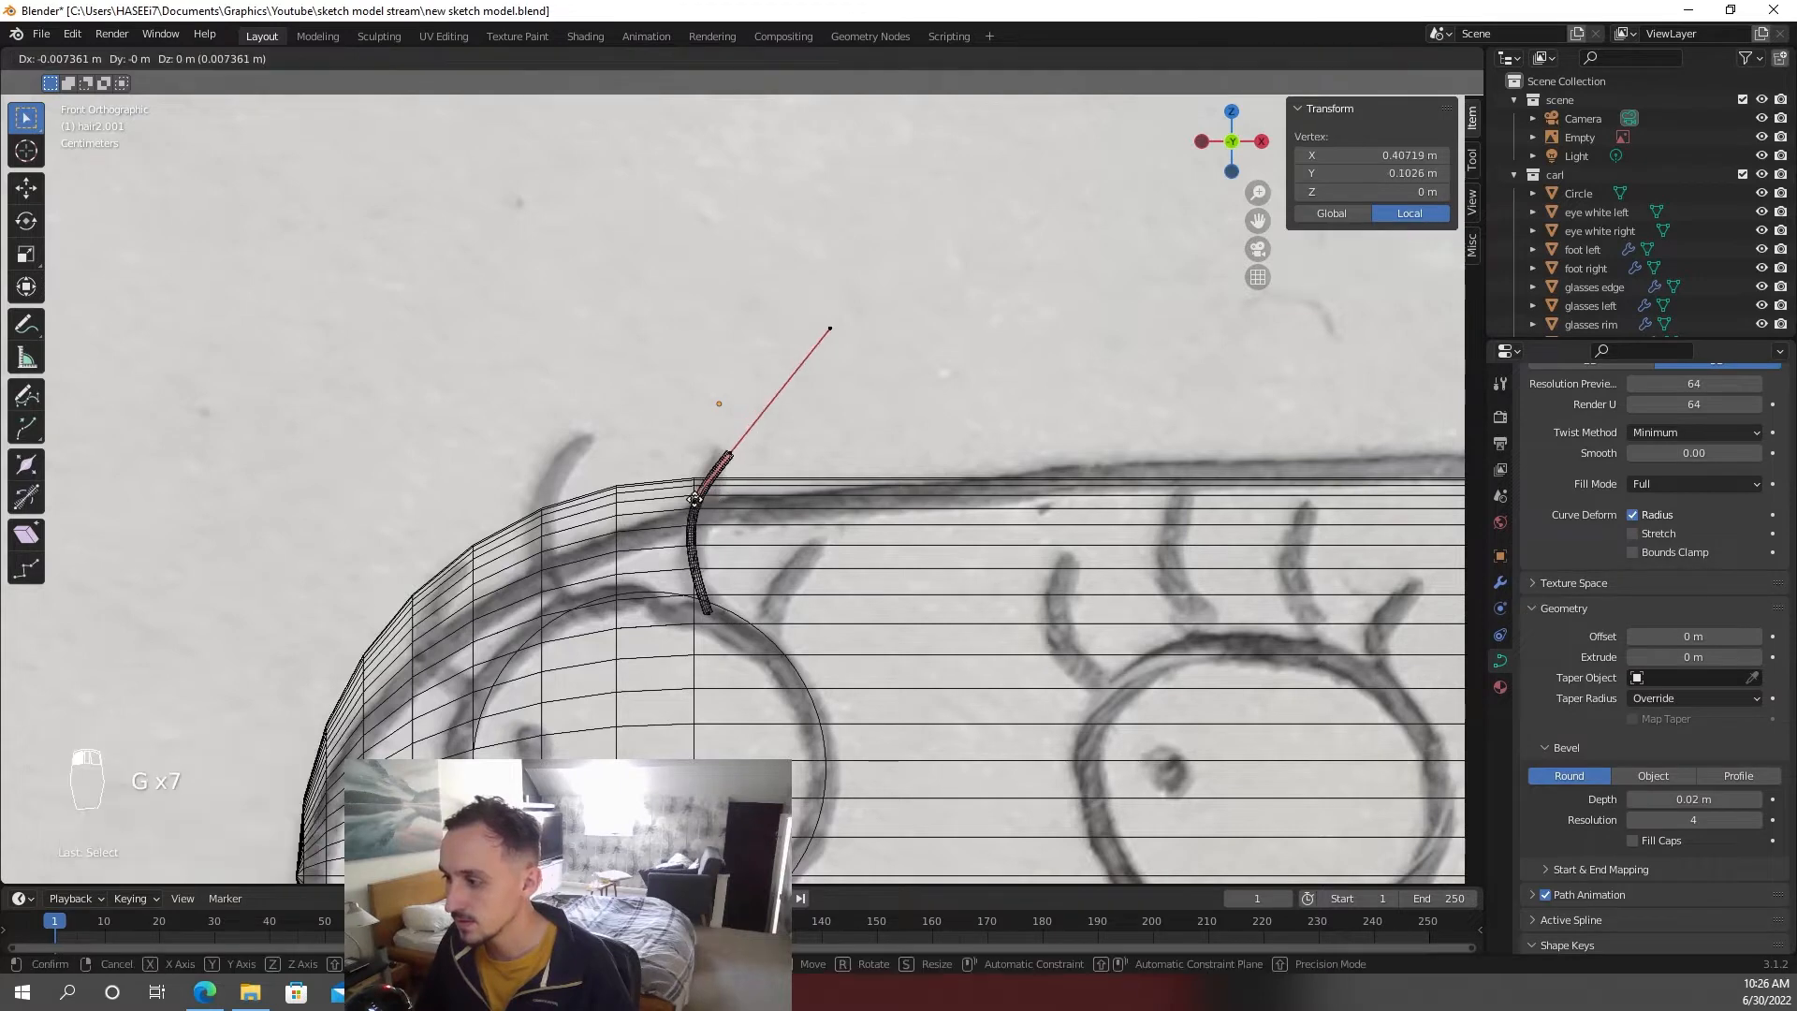
{"action": "left_click", "coordinate": [704, 497]}
{"action": "key", "text": "Tab"}
- Duplicate the lash onto the eye's inner sketched lash and lower its tip point to the sketched end
{"action": "key", "text": "shift+d"}
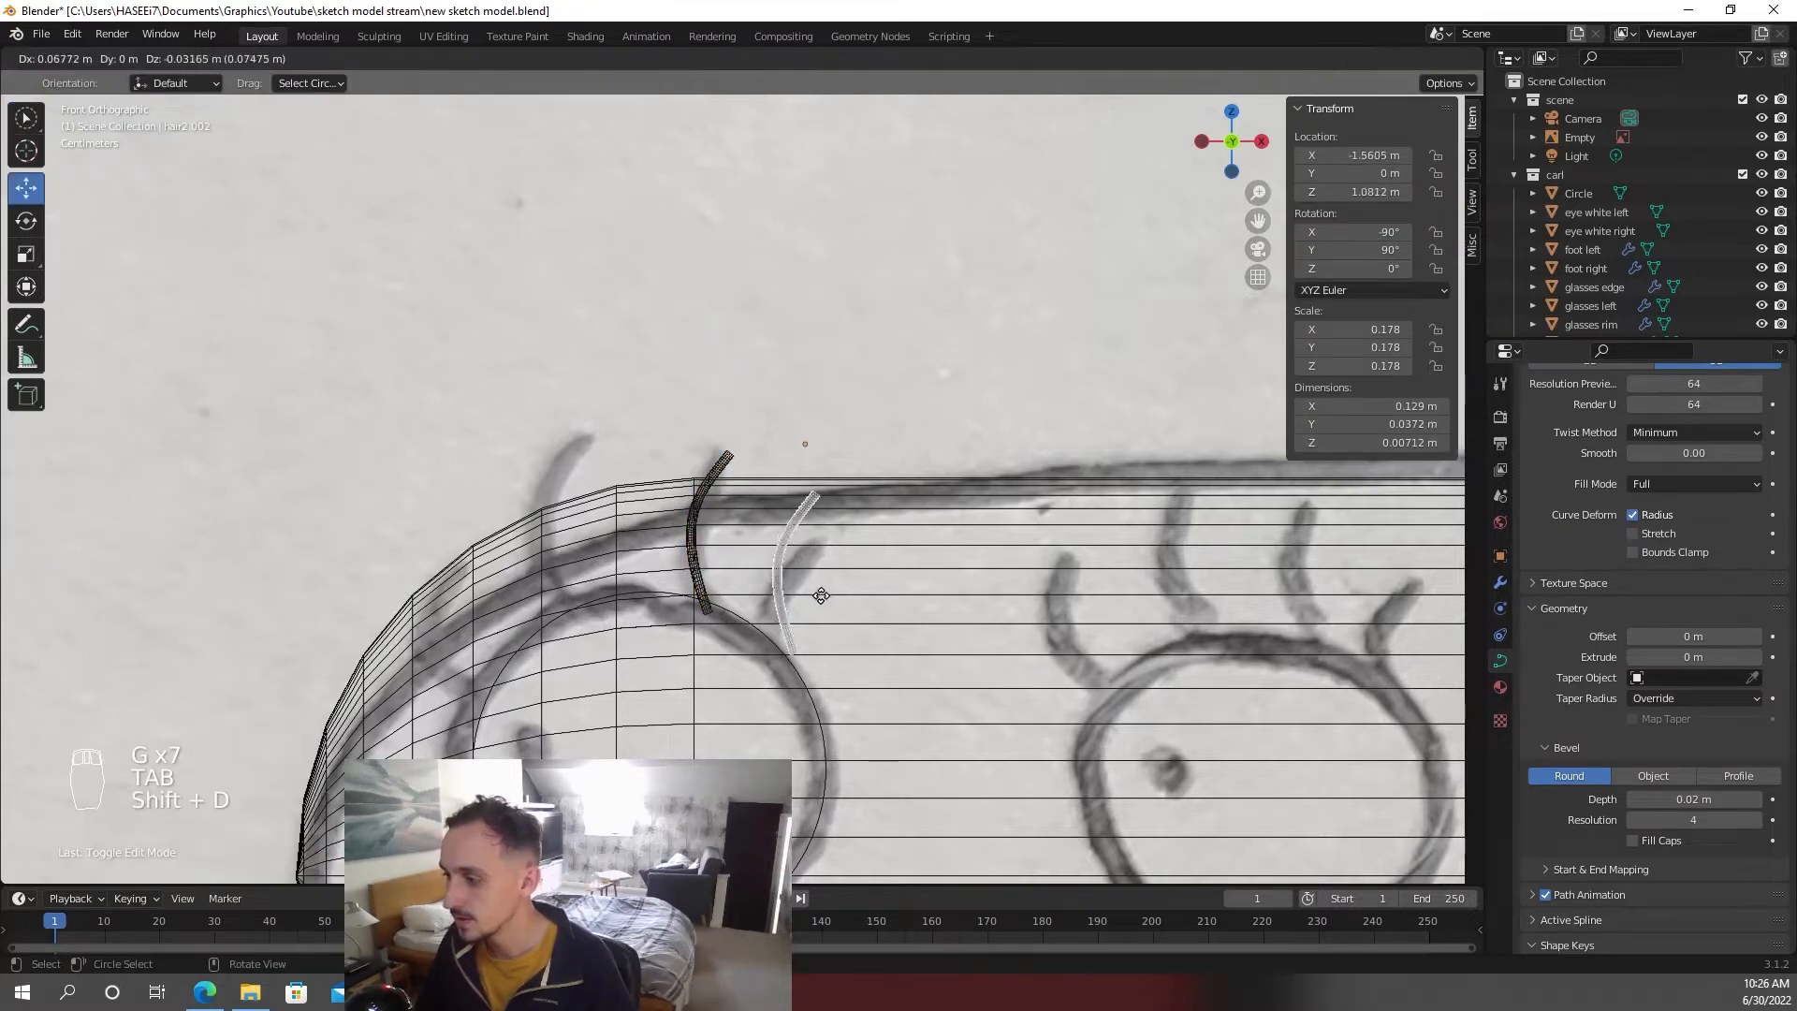
{"action": "left_click", "coordinate": [807, 505]}
{"action": "key", "text": "Tab"}
{"action": "left_click", "coordinate": [798, 499]}
{"action": "key", "text": "g"}
{"action": "left_click", "coordinate": [823, 537]}
{"action": "left_click", "coordinate": [769, 646]}
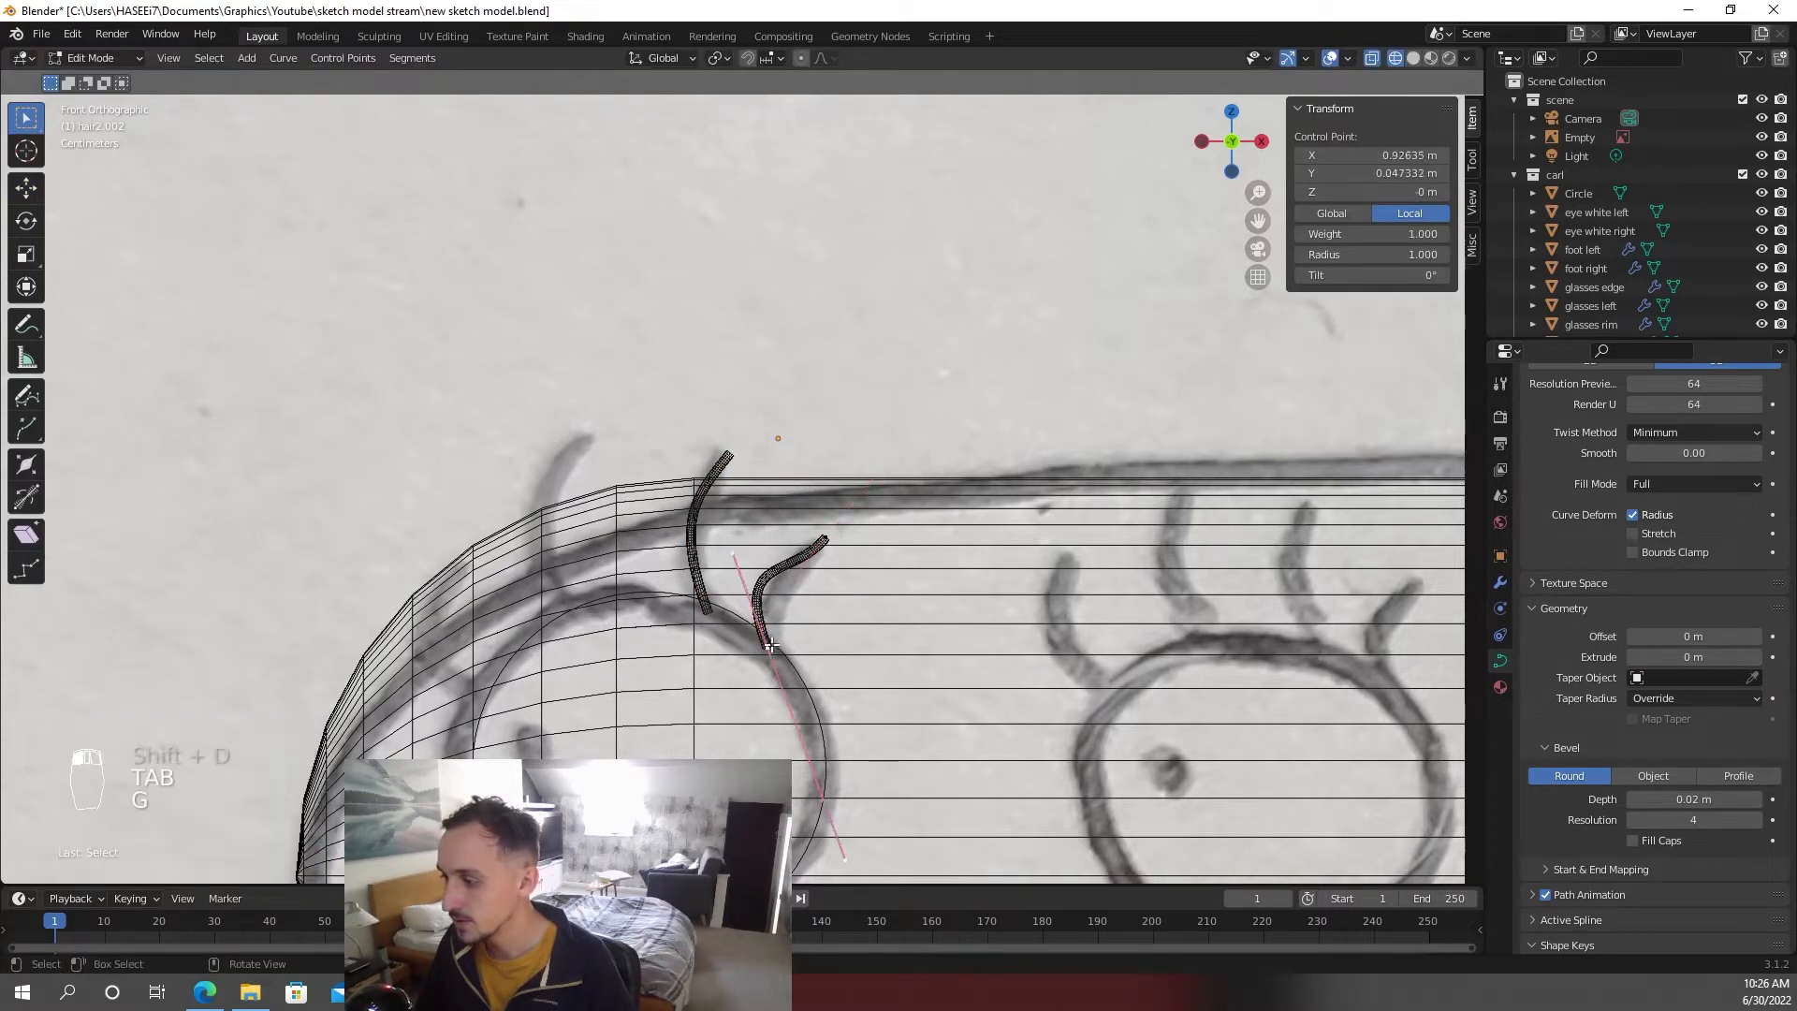
- Adjust the inner lash's base and tip handles so it follows the short sketched curve
{"action": "left_click", "coordinate": [734, 552]}
{"action": "key", "text": "g"}
{"action": "left_click", "coordinate": [782, 559]}
{"action": "left_click", "coordinate": [823, 540]}
{"action": "left_click", "coordinate": [789, 578]}
{"action": "key", "text": "g"}
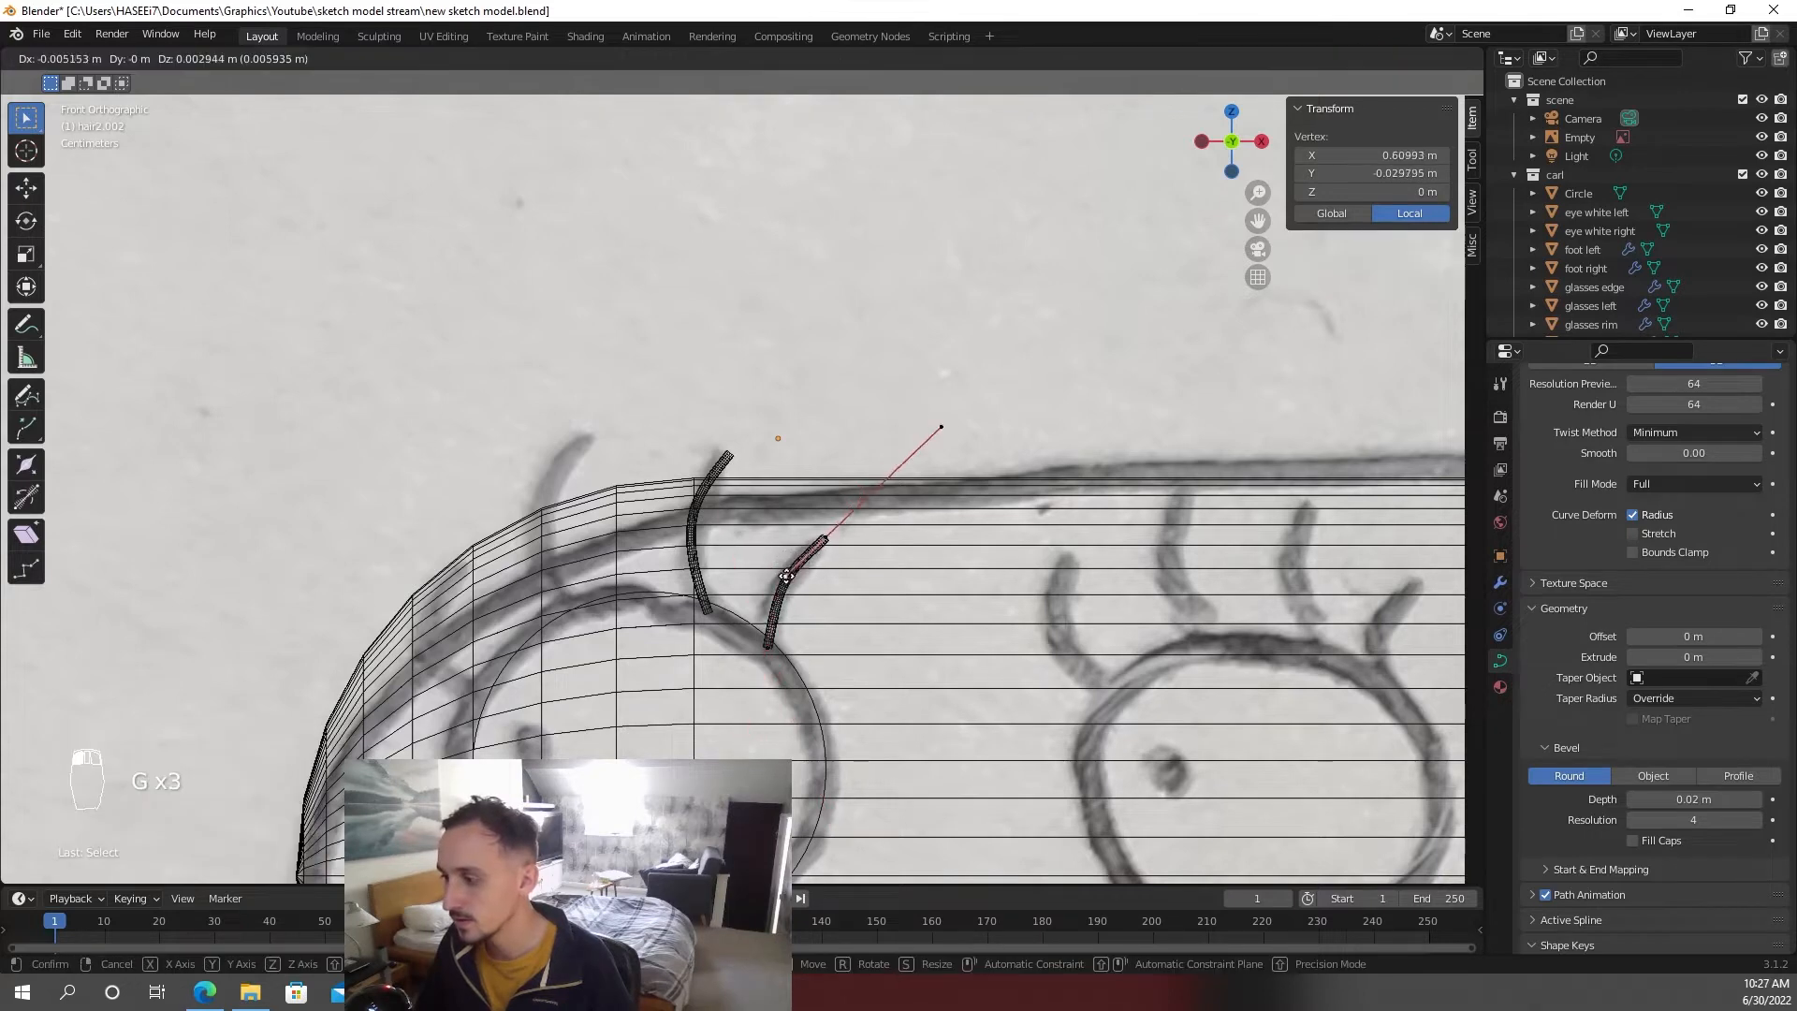
{"action": "left_click", "coordinate": [796, 568]}
{"action": "key", "text": "Tab"}
- Duplicate the short lash to the outer side of the first lash and move its tip about -0.03 m in X and 0.05 m in Z
{"action": "key", "text": "shift+d"}
{"action": "left_click", "coordinate": [712, 588]}
{"action": "key", "text": "Tab"}
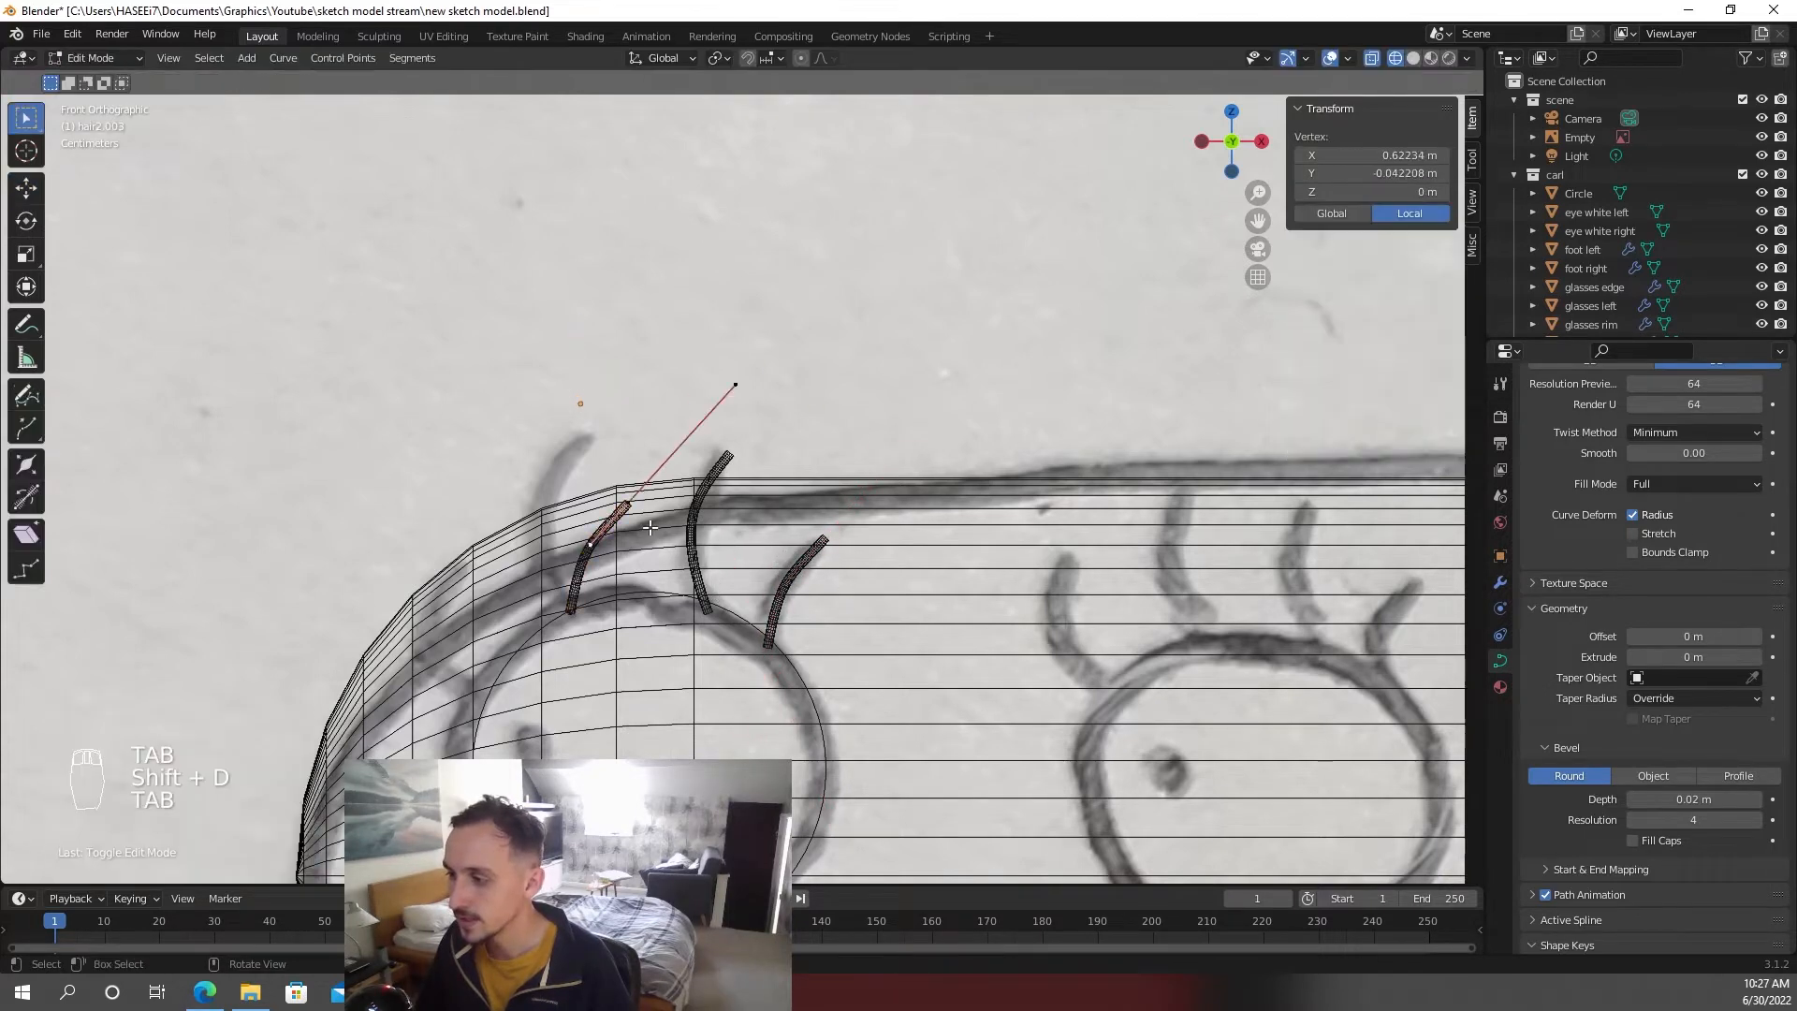
{"action": "left_click", "coordinate": [632, 500]}
{"action": "key", "text": "g"}
{"action": "left_click", "coordinate": [676, 479]}
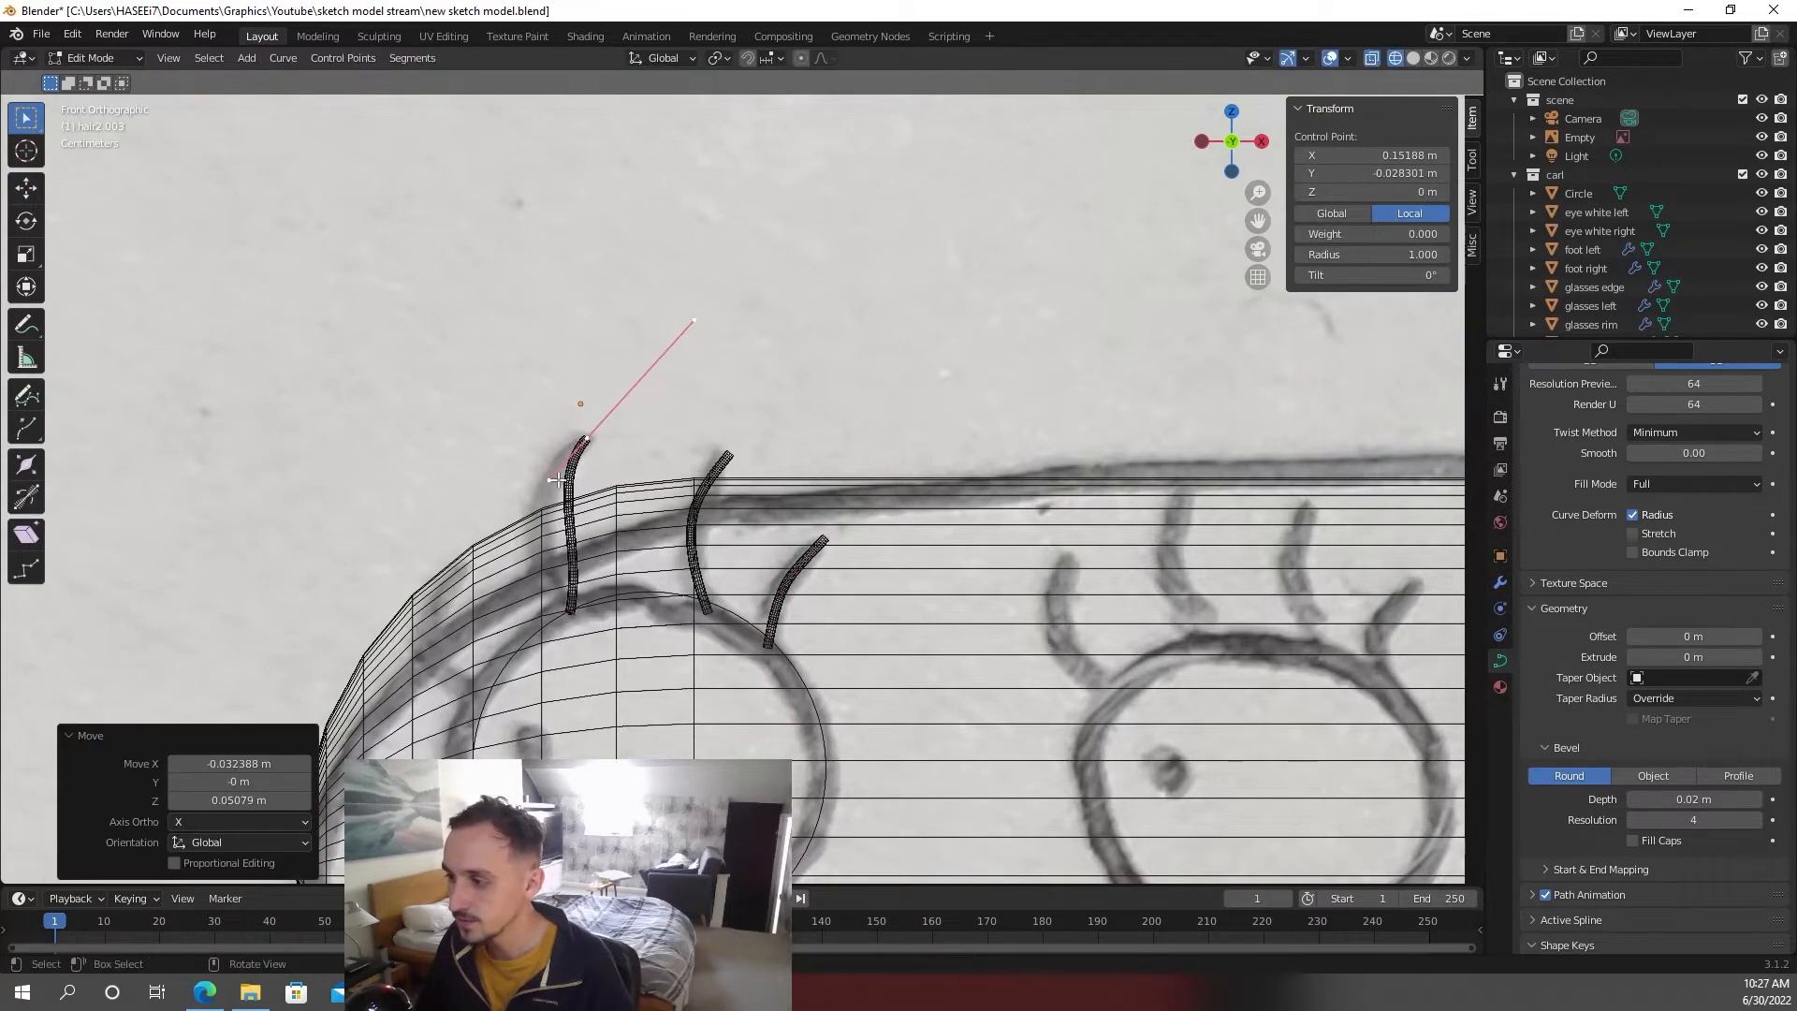
- Adjust the third lash's tip and base handles to match the sketched curve, and save the file
{"action": "left_click", "coordinate": [554, 480]}
{"action": "left_click", "coordinate": [582, 445]}
{"action": "left_click", "coordinate": [554, 480]}
{"action": "key", "text": "g"}
{"action": "left_click", "coordinate": [606, 501]}
{"action": "left_click", "coordinate": [572, 610]}
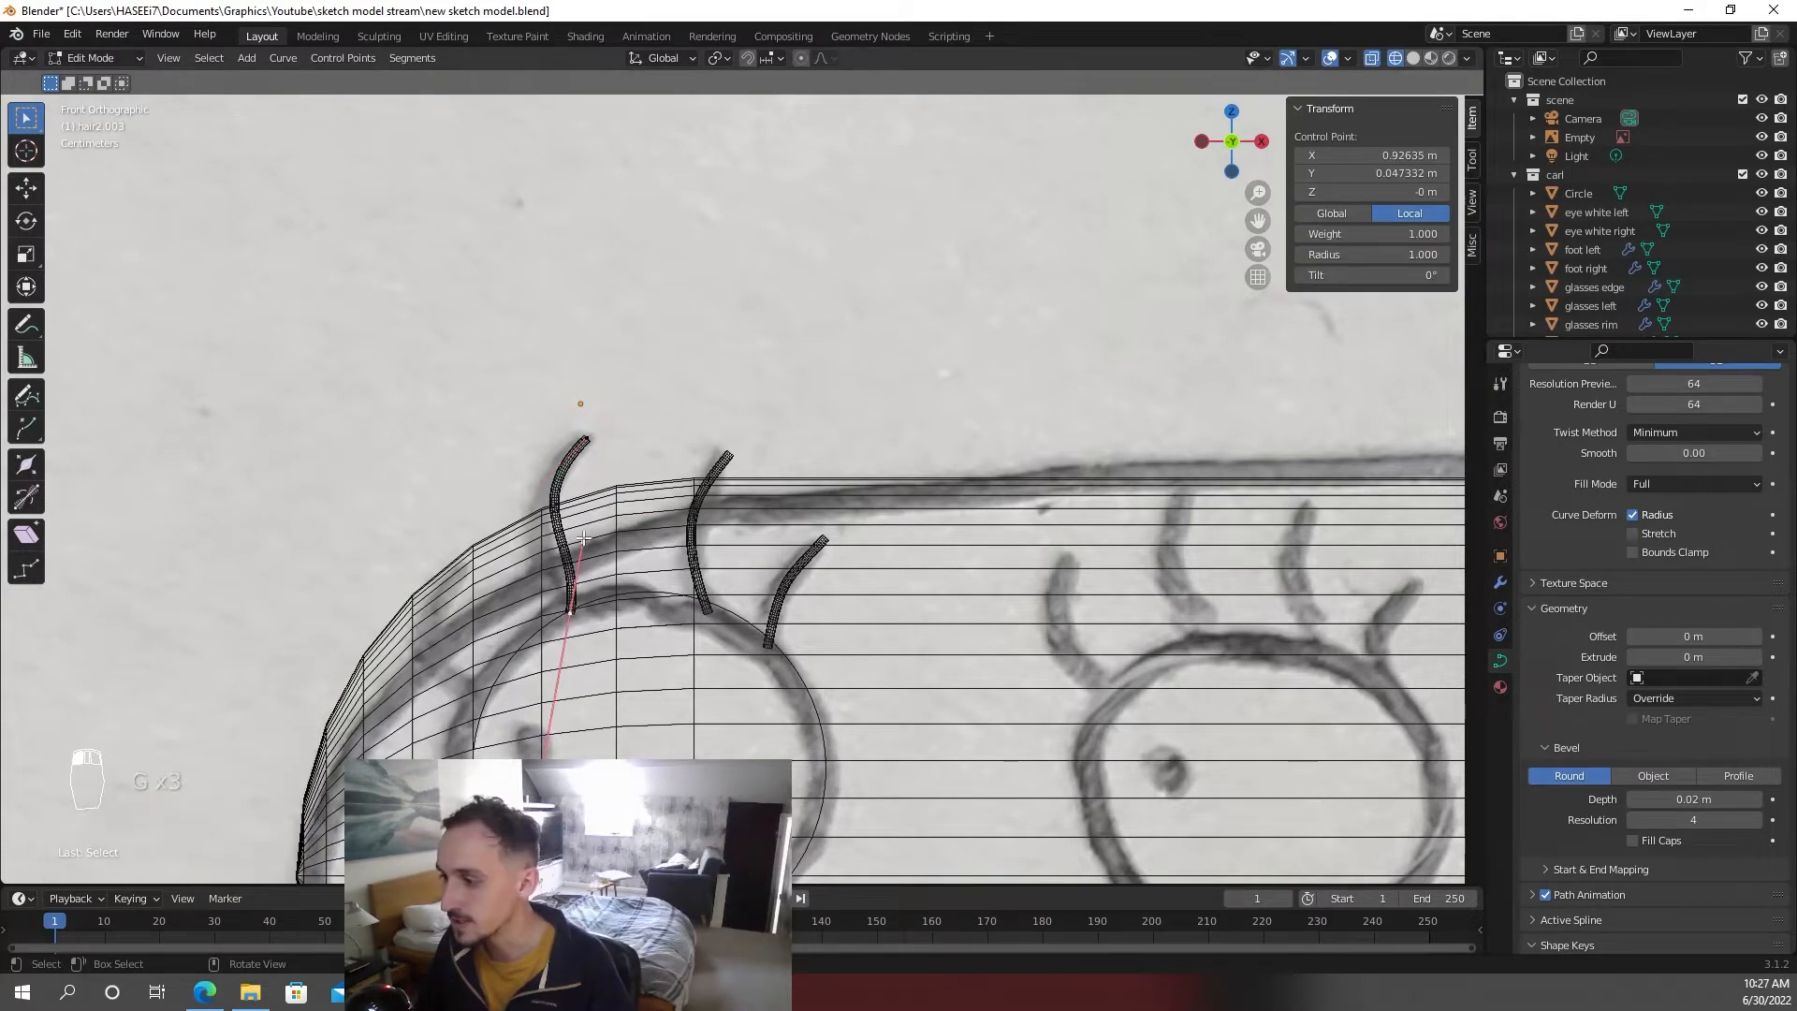
{"action": "left_click", "coordinate": [584, 538]}
{"action": "key", "text": "g"}
{"action": "left_click", "coordinate": [554, 543]}
{"action": "key", "text": "ctrl+s"}
{"action": "middle_click_drag", "start_coordinate": [582, 542], "coordinate": [663, 479], "text": "shift"}
{"action": "key", "text": "Tab"}
- Duplicate the third lash to the eye's outermost edge, and reposition its tip point and base handle to bend it outward
{"action": "key", "text": "shift+d"}
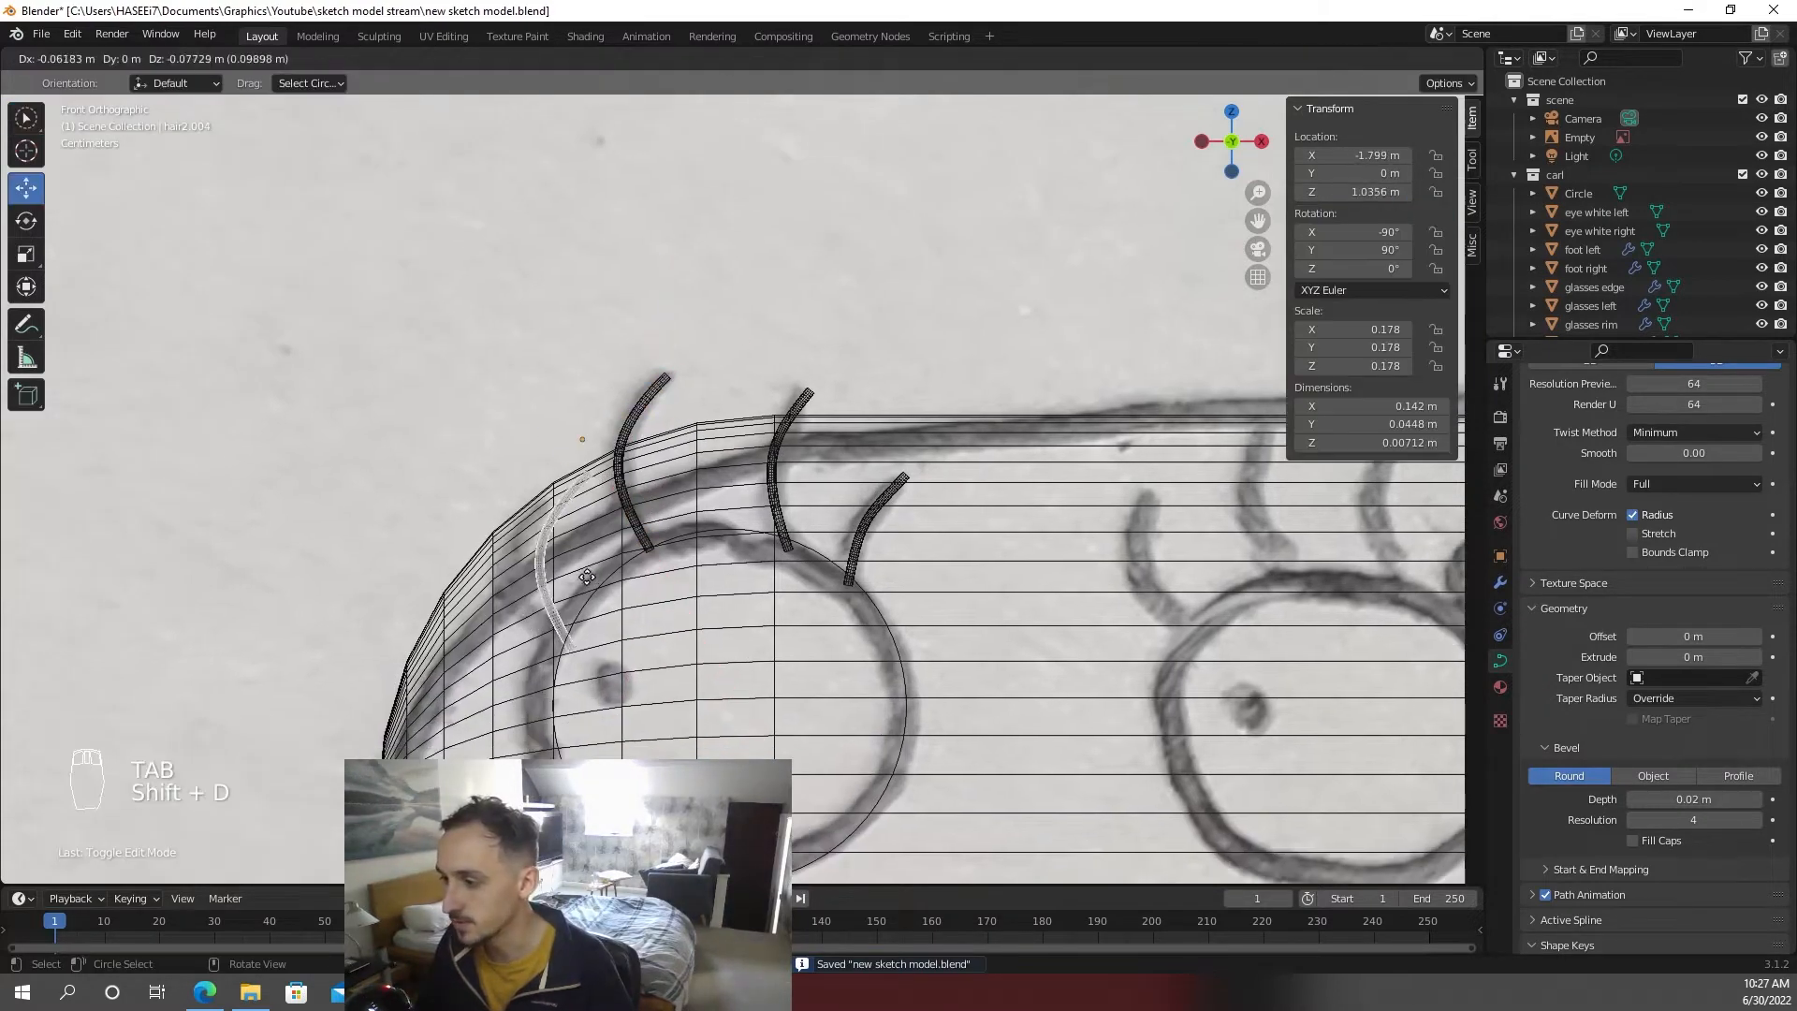
{"action": "left_click", "coordinate": [585, 574]}
{"action": "key", "text": "Tab"}
{"action": "left_click", "coordinate": [587, 475]}
{"action": "key", "text": "g"}
{"action": "left_click", "coordinate": [535, 506]}
{"action": "left_click", "coordinate": [533, 581]}
{"action": "key", "text": "g"}
{"action": "left_click", "coordinate": [524, 616]}
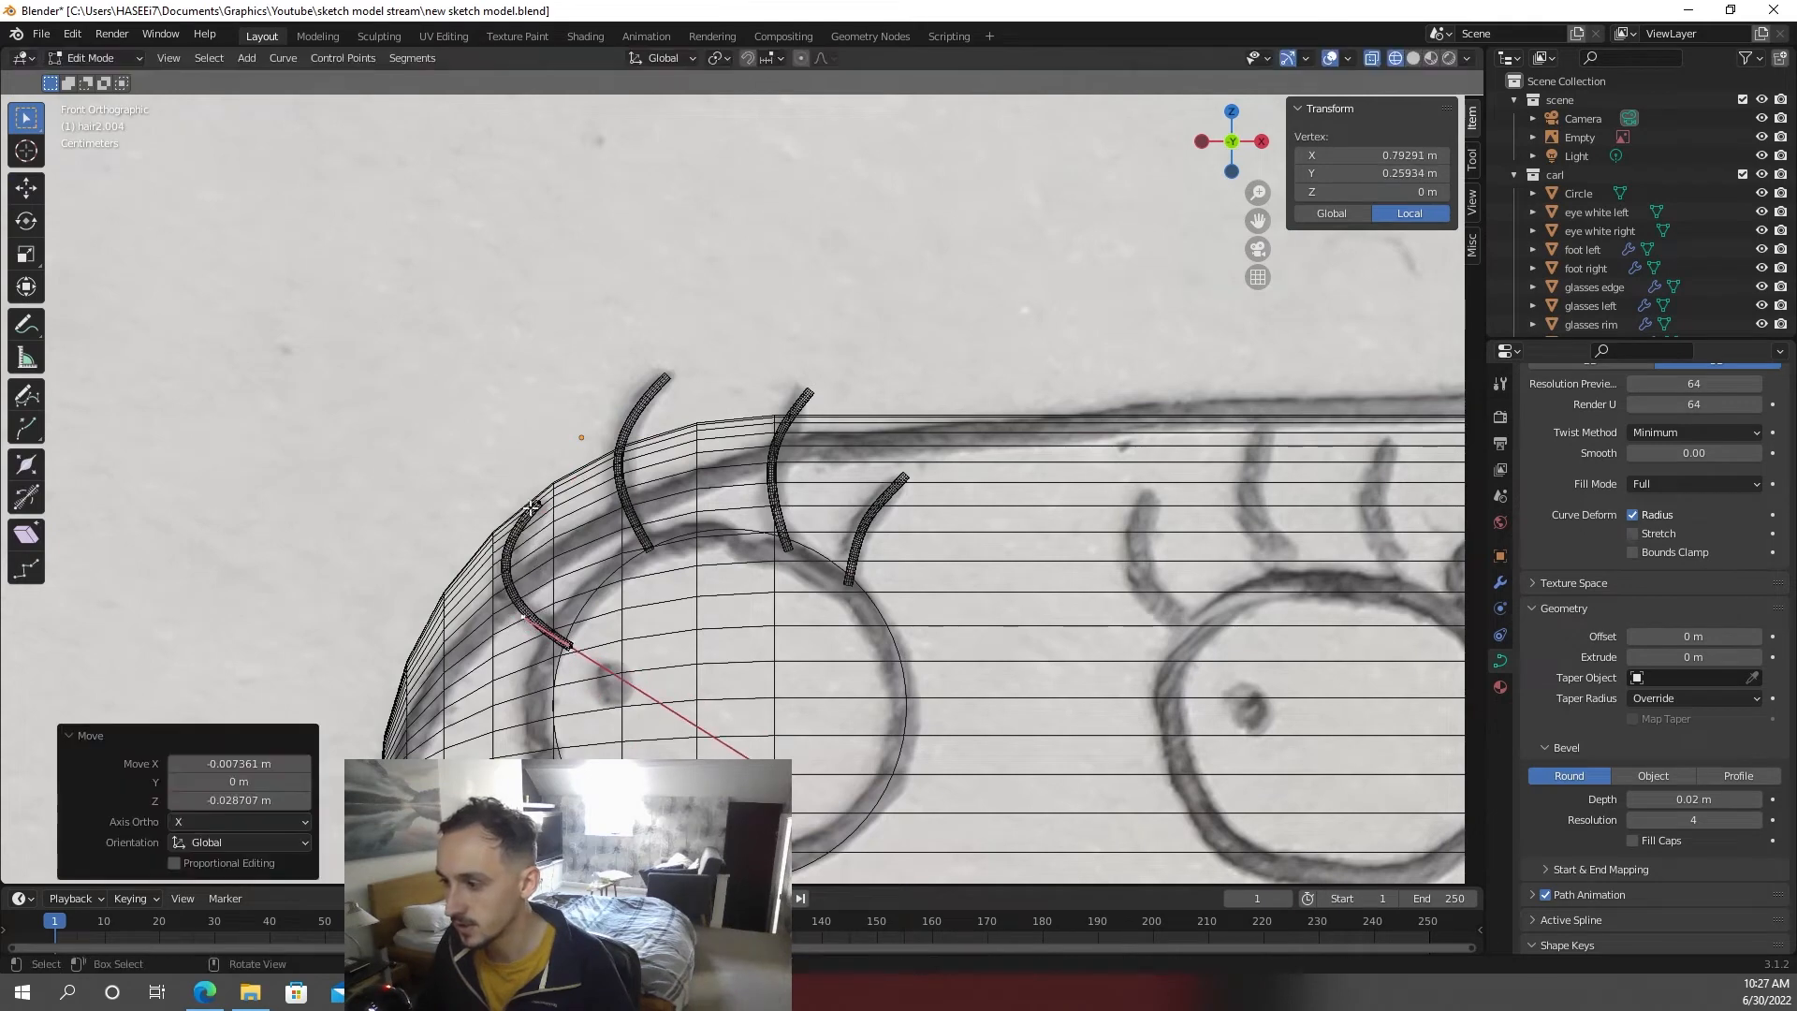
- Refine the outermost lash's tip handle, leave curve editing and display the model in solid shading
{"action": "left_click", "coordinate": [530, 508]}
{"action": "left_click", "coordinate": [492, 565]}
{"action": "key", "text": "g"}
{"action": "left_click", "coordinate": [490, 567]}
{"action": "key", "text": "Tab"}
{"action": "scroll", "coordinate": [502, 572], "scroll_direction": "down", "scroll_amount": 4}
{"action": "key", "text": "z"}
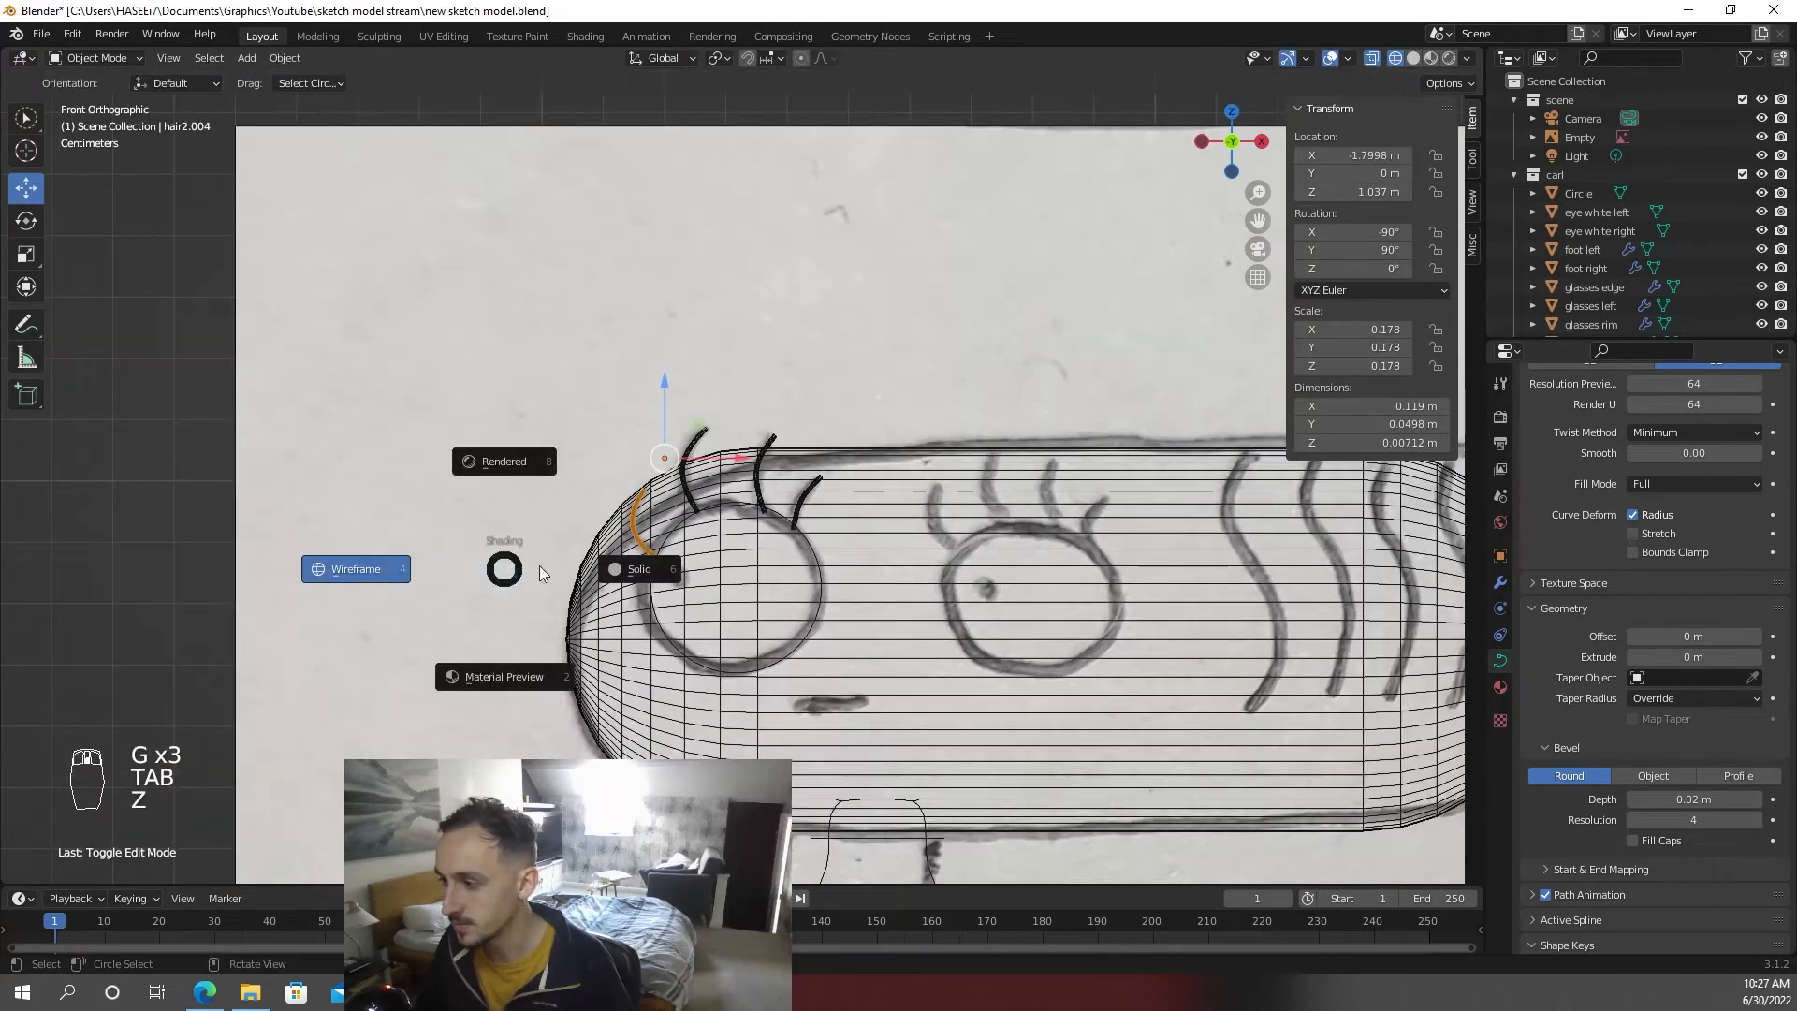
{"action": "left_click", "coordinate": [609, 564]}
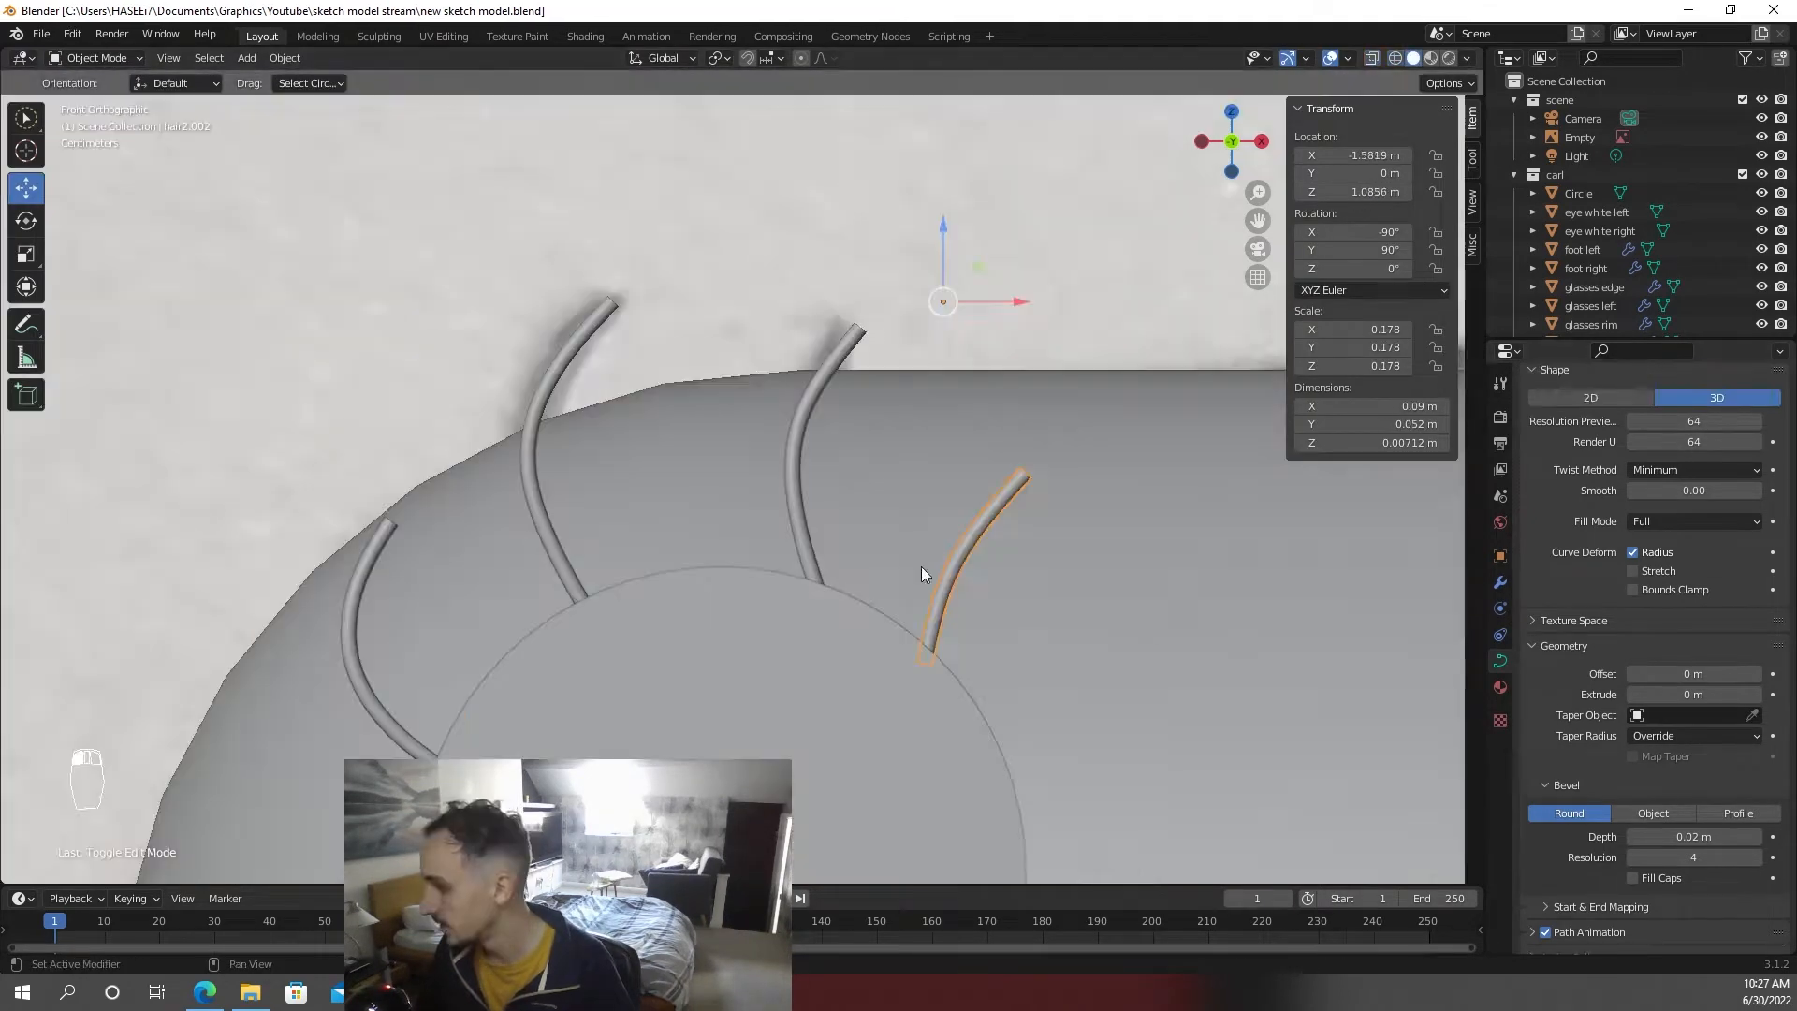
- Add a Bezier curve and move it about -3.49 m along X, clear of the characters
{"action": "scroll", "coordinate": [814, 536], "scroll_direction": "down", "scroll_amount": 14}
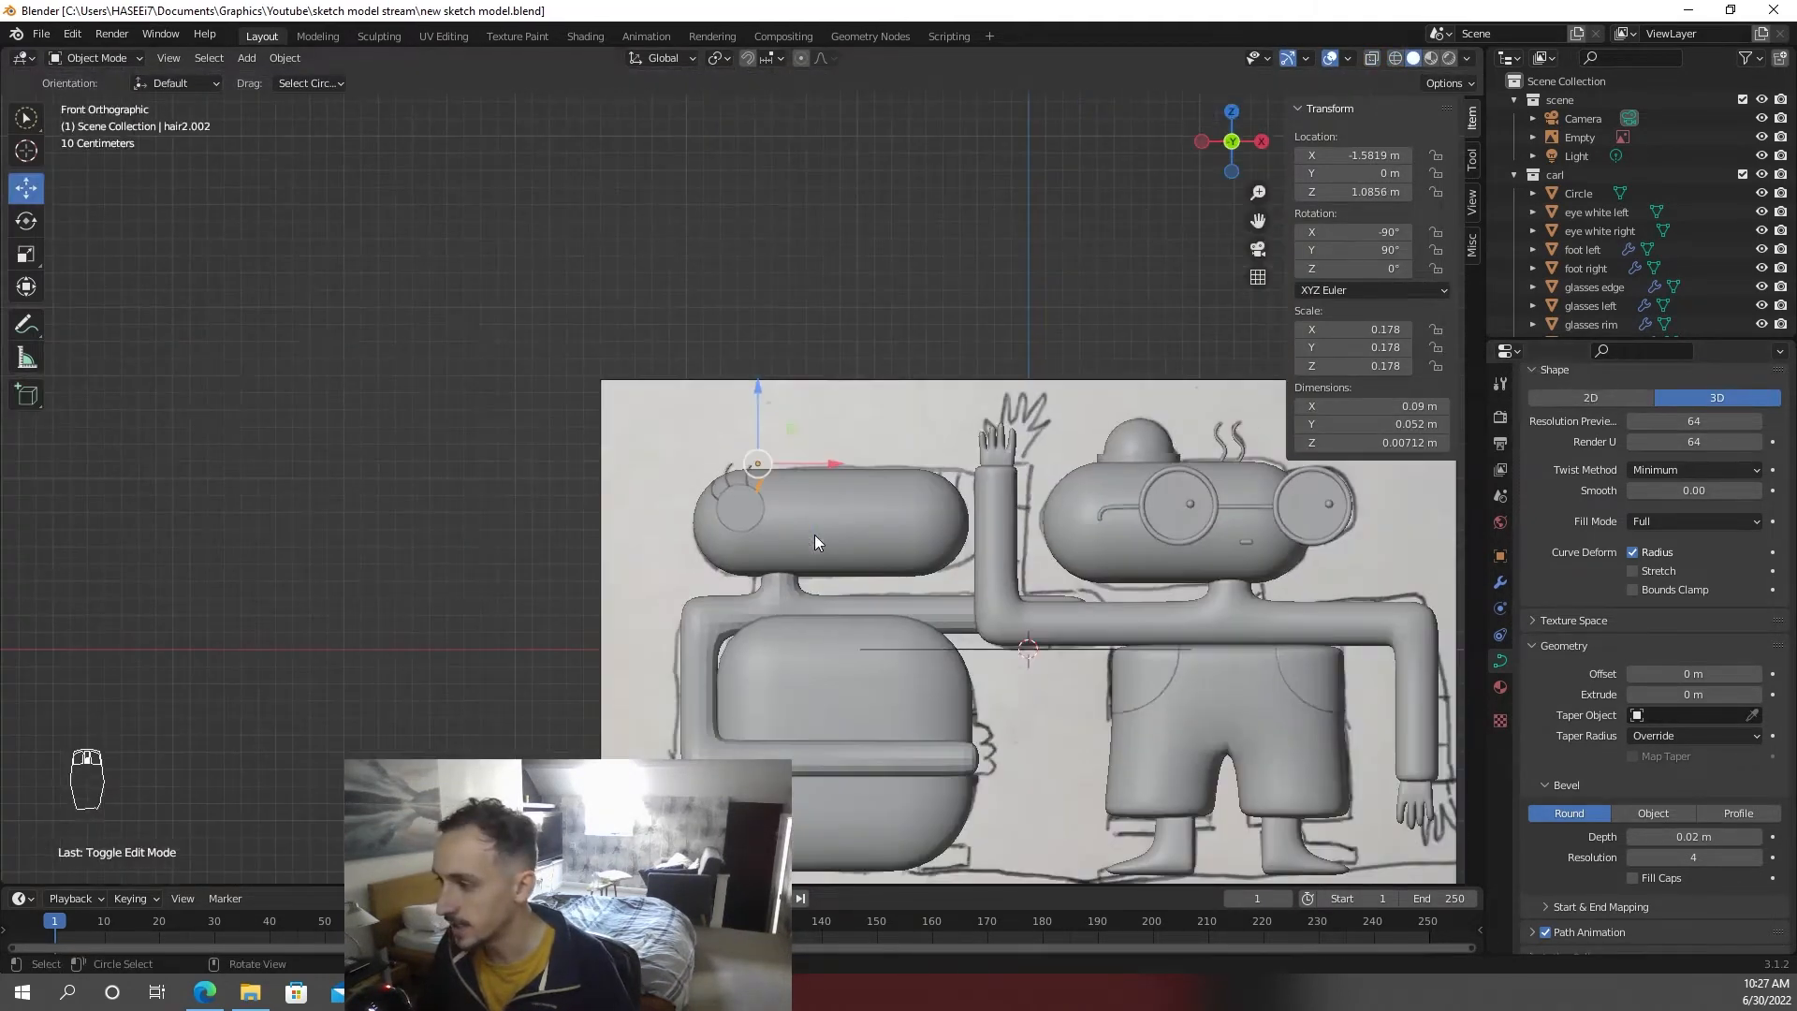
{"action": "left_click", "coordinate": [518, 434]}
{"action": "key", "text": "shift+a"}
{"action": "mouse_move", "coordinate": [519, 434]}
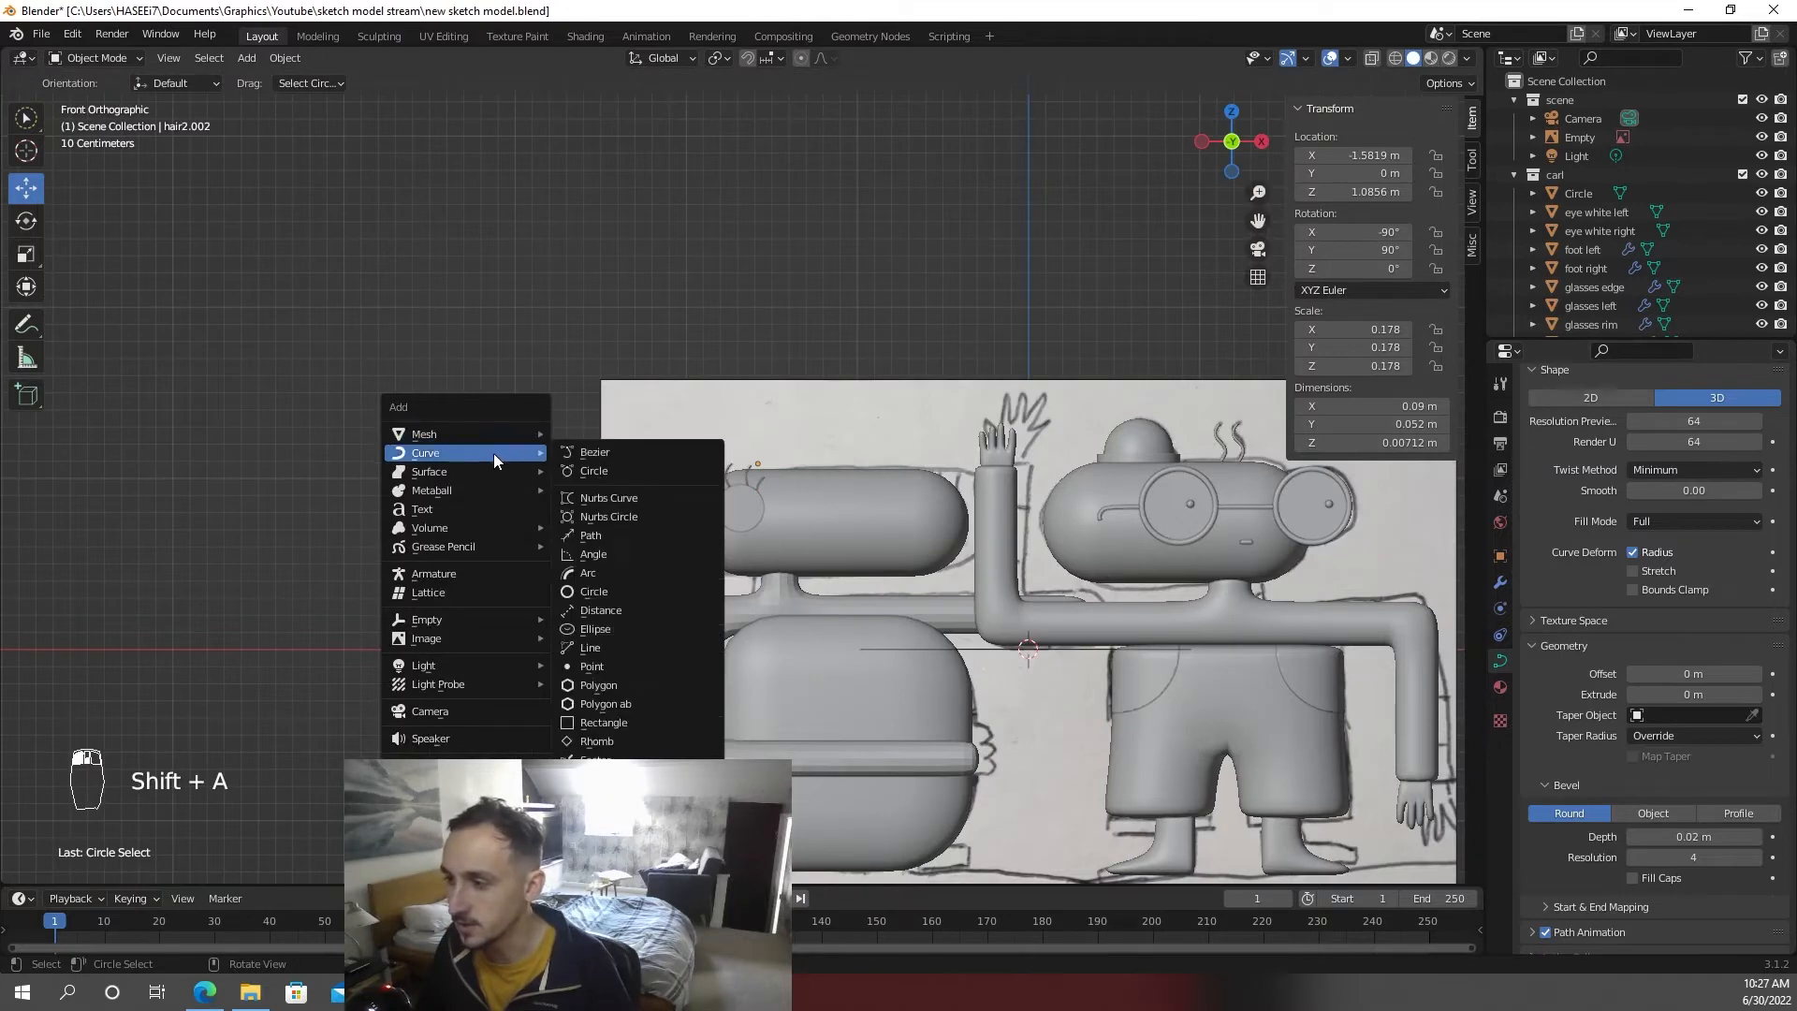
{"action": "left_click", "coordinate": [597, 453]}
{"action": "middle_click_drag", "start_coordinate": [597, 452], "coordinate": [683, 550]}
{"action": "left_click_drag", "start_coordinate": [978, 661], "coordinate": [651, 440]}
{"action": "middle_click_drag", "start_coordinate": [652, 440], "coordinate": [672, 419]}
{"action": "scroll", "coordinate": [672, 420], "scroll_direction": "up", "scroll_amount": 5}
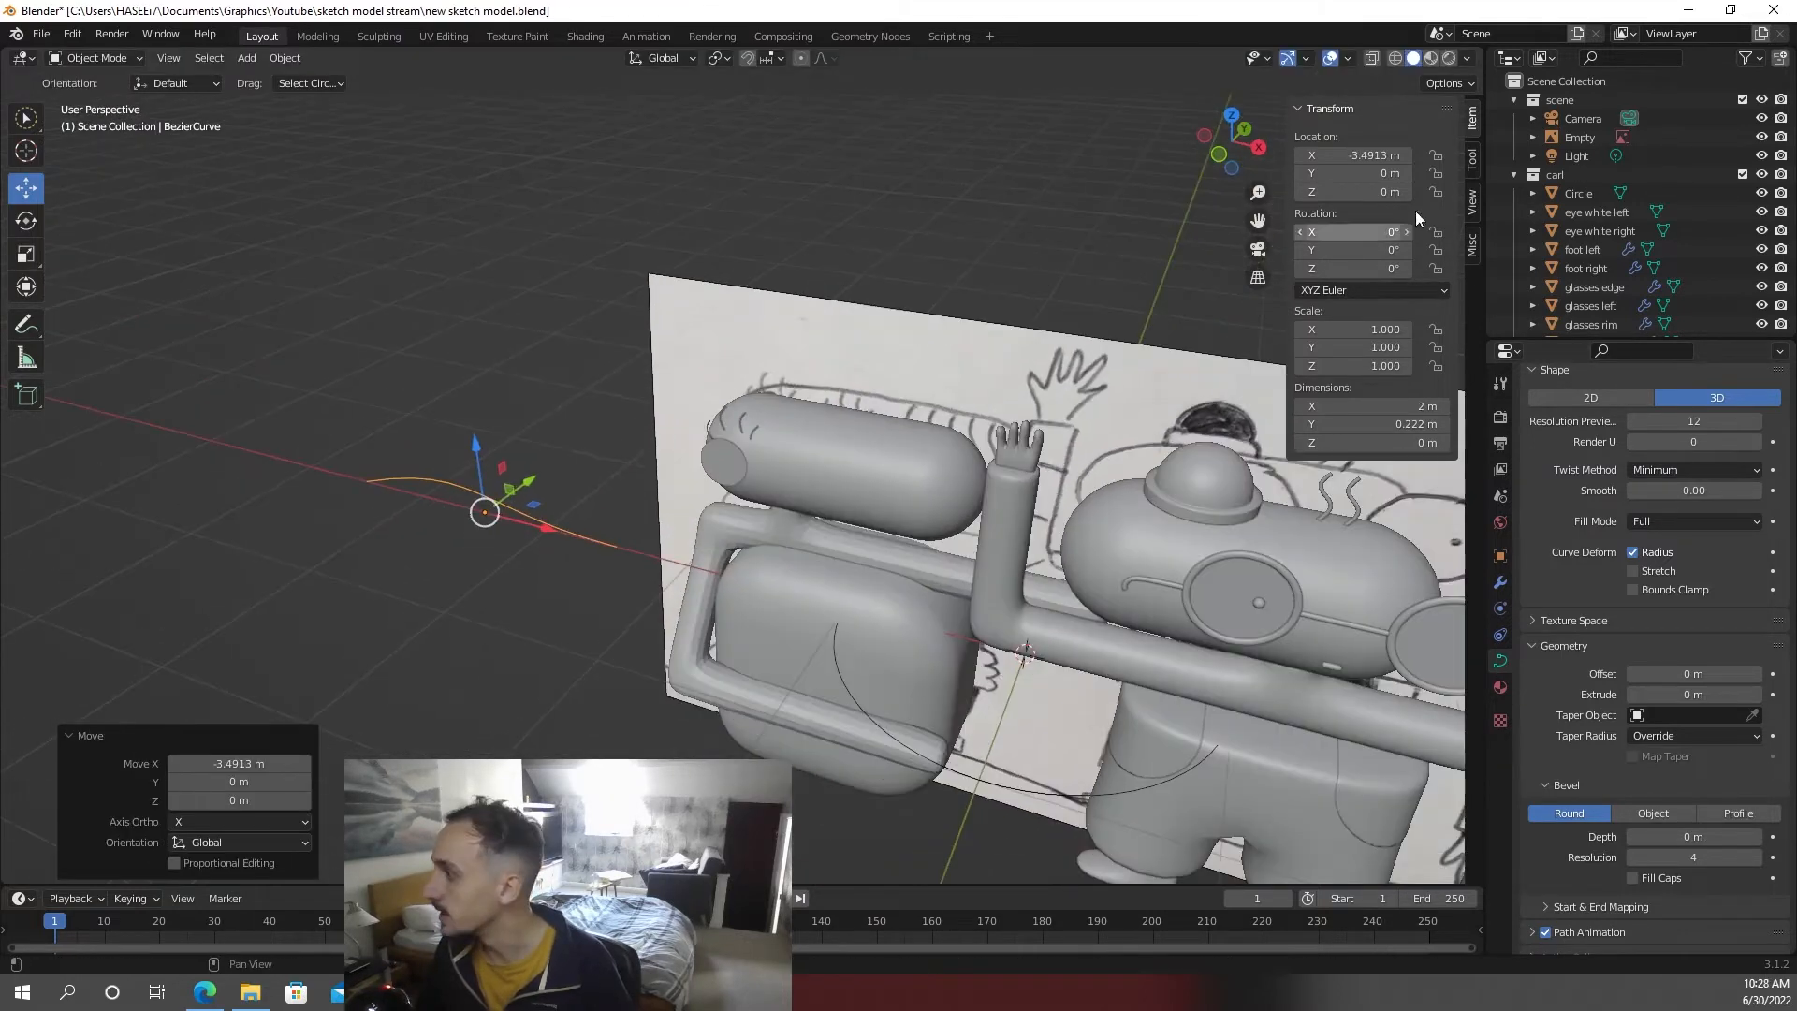
- Rename the new Bezier curve as TAPER
{"action": "scroll", "coordinate": [1607, 281], "scroll_direction": "down", "scroll_amount": 10}
{"action": "double_click", "coordinate": [1585, 304]}
{"action": "type", "text": "TAPER"}
{"action": "key", "text": "Return"}
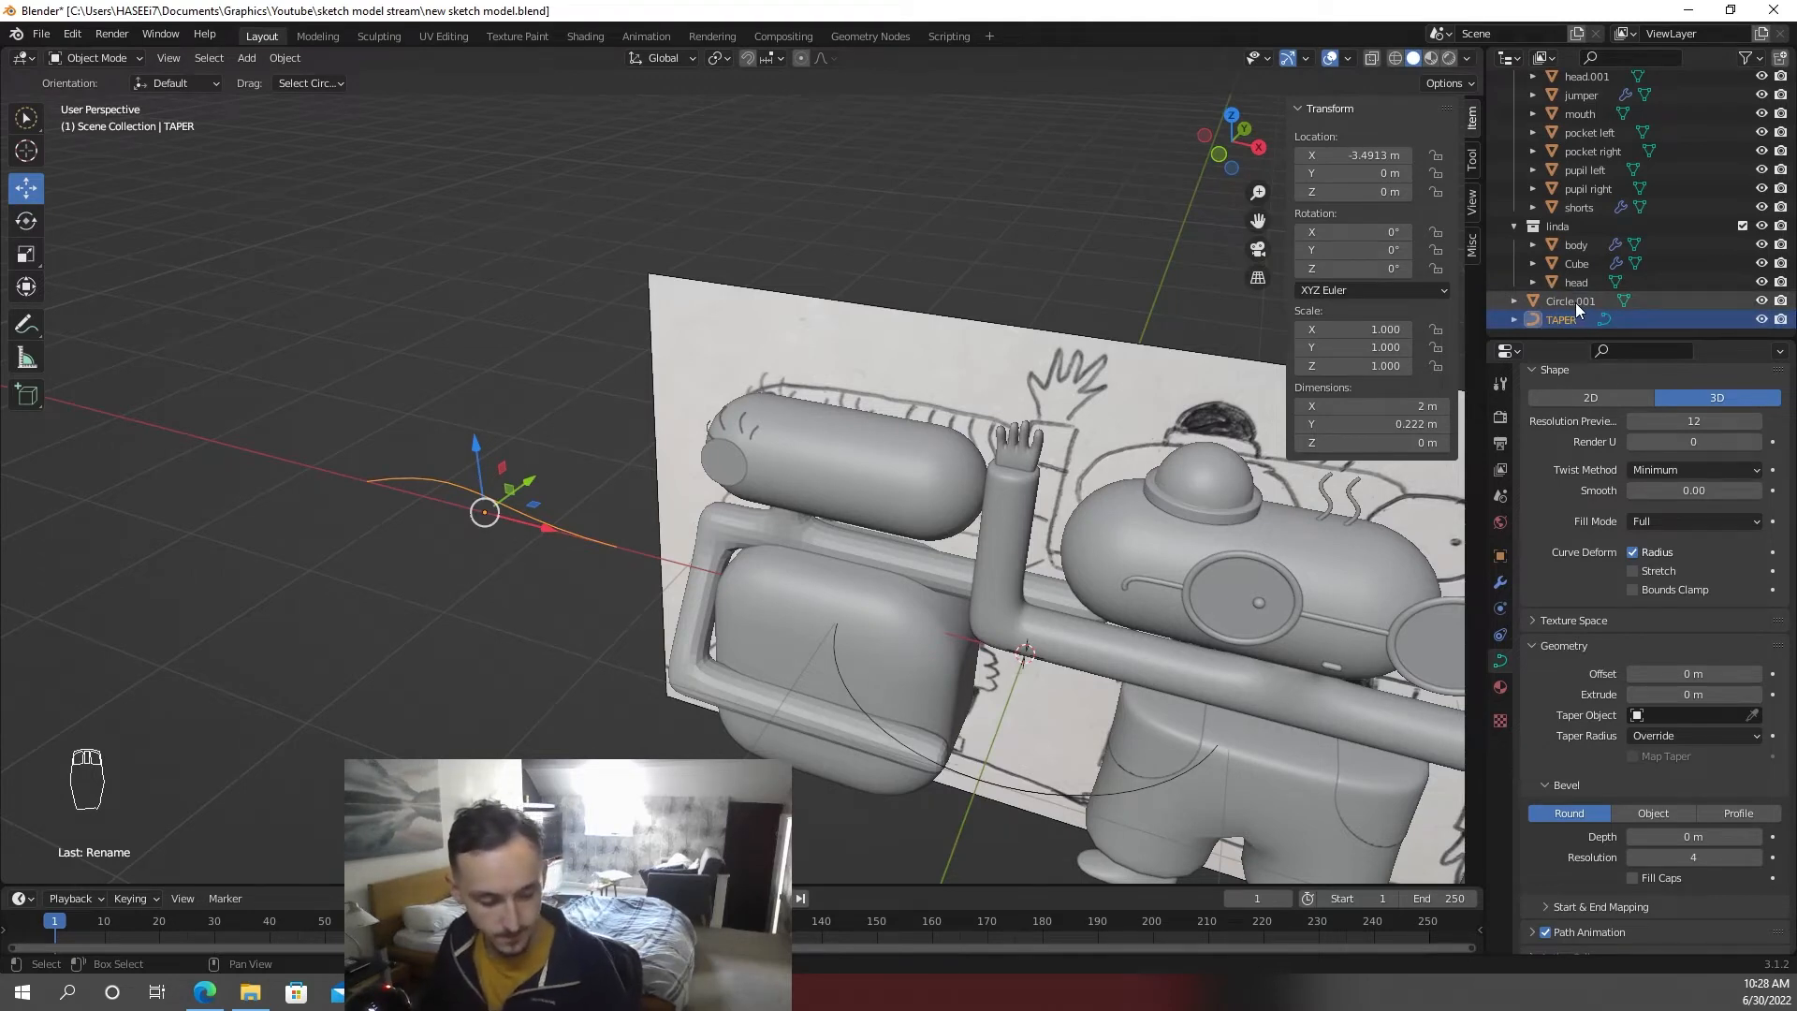
- Set TAPER as the taper object of the lash hair2.002, the innermost one above linda's eye
{"action": "scroll", "coordinate": [786, 412], "scroll_direction": "up", "scroll_amount": 3}
{"action": "middle_click_drag", "start_coordinate": [784, 412], "coordinate": [842, 363]}
{"action": "left_click", "coordinate": [816, 328]}
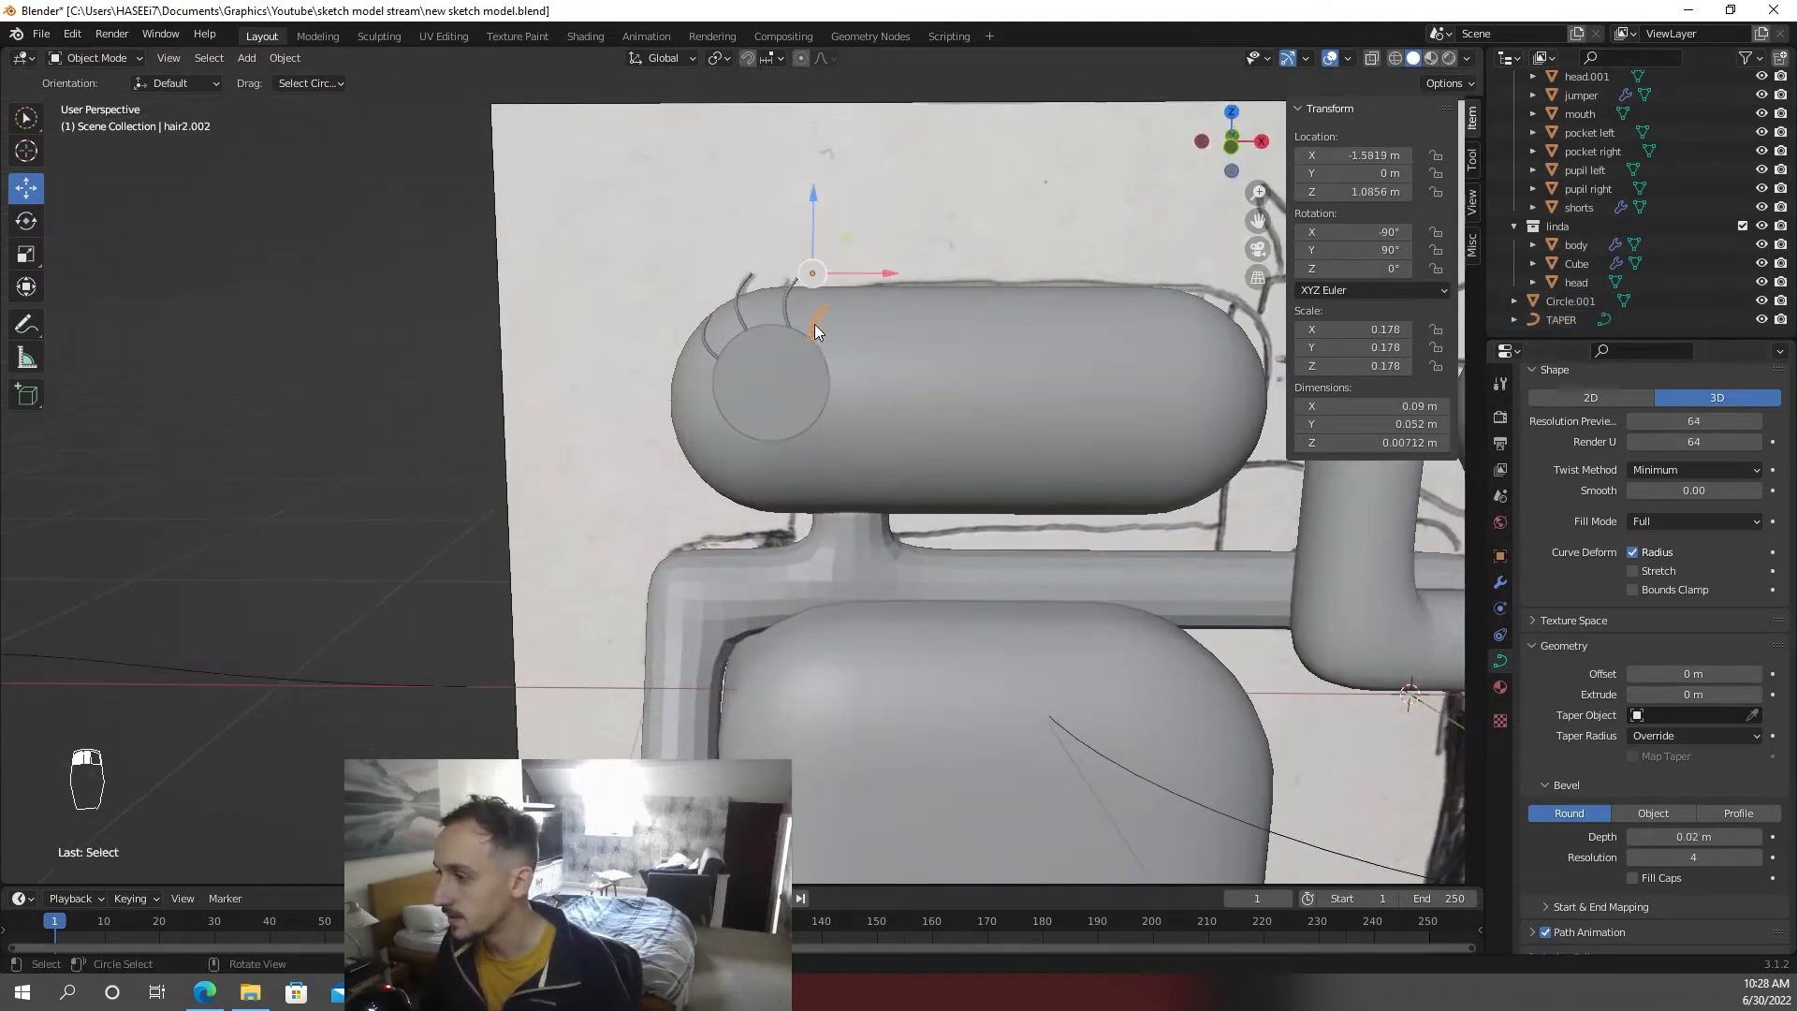
{"action": "scroll", "coordinate": [1568, 693], "scroll_direction": "down", "scroll_amount": 4}
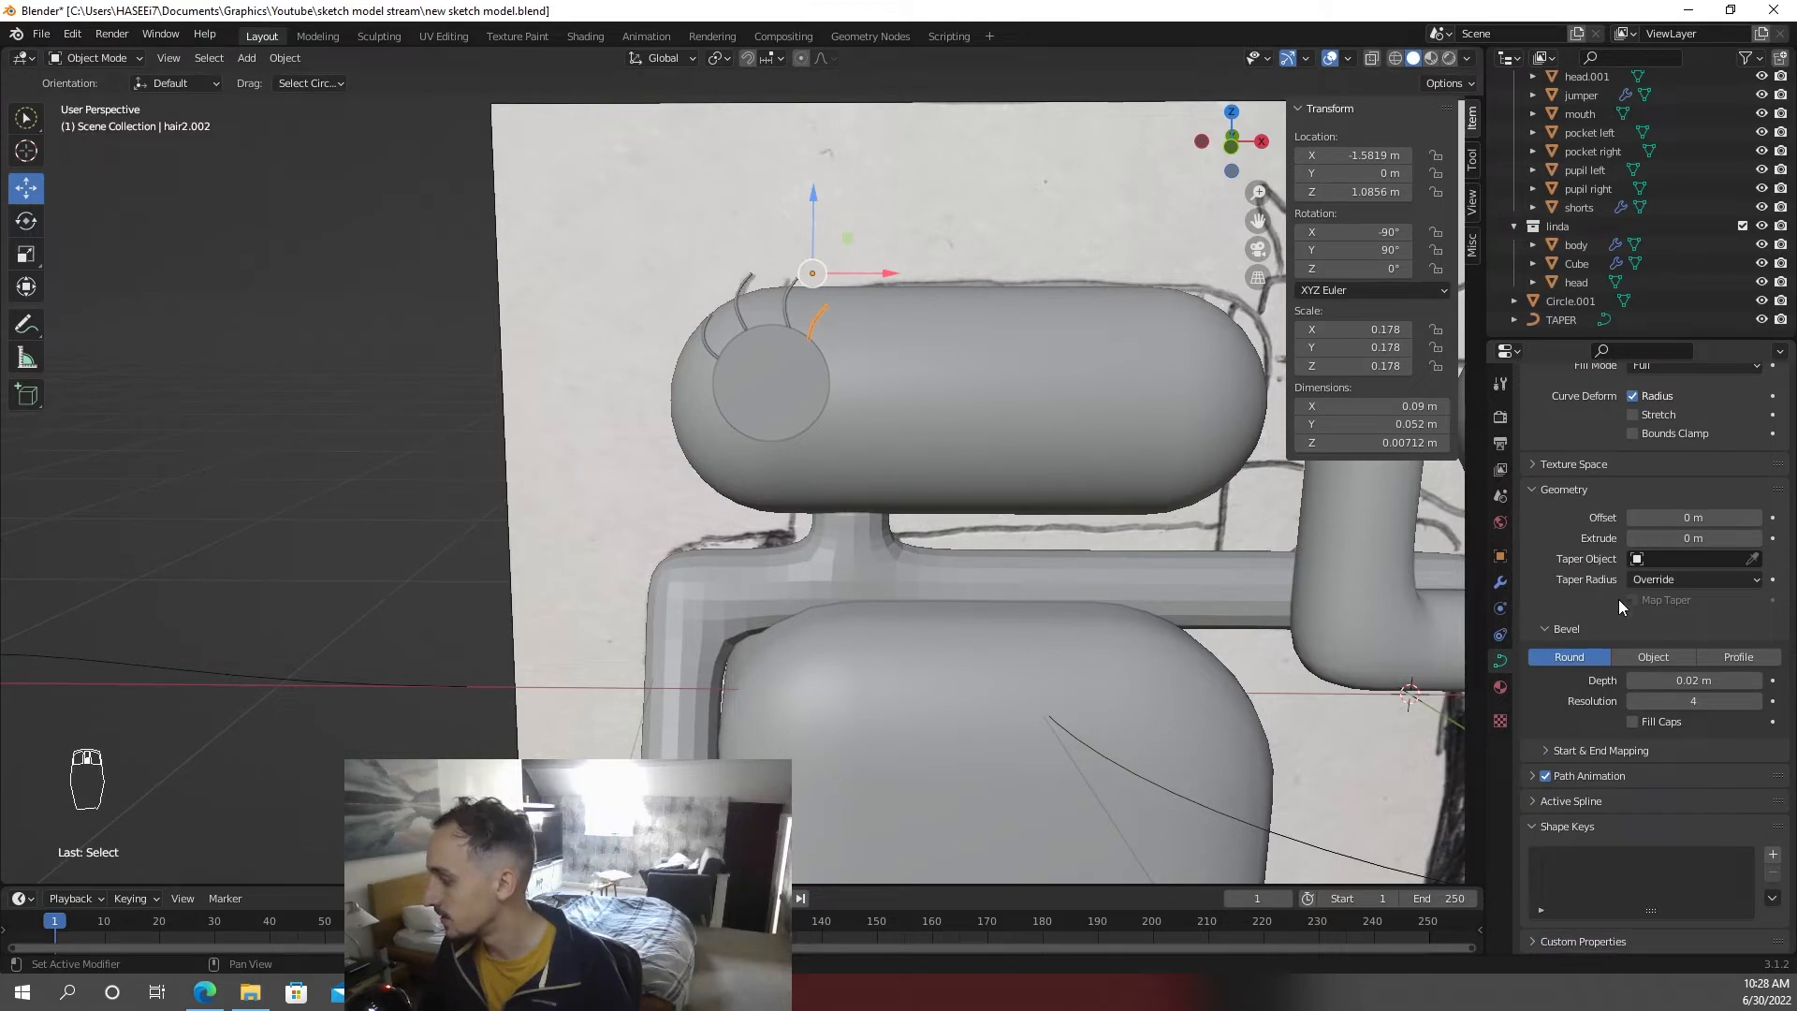
{"action": "left_click", "coordinate": [1684, 559]}
{"action": "left_click", "coordinate": [1634, 683]}
{"action": "scroll", "coordinate": [986, 449], "scroll_direction": "up", "scroll_amount": 5}
{"action": "mouse_move", "coordinate": [994, 320]}
{"action": "middle_mouse_down"}
{"action": "mouse_move", "coordinate": [962, 394]}
{"action": "mouse_move", "coordinate": [973, 309]}
{"action": "middle_mouse_up"}
{"action": "scroll", "coordinate": [974, 309], "scroll_direction": "down", "scroll_amount": 8}
- Move the TAPER curve's end point nearest the characters about 1.08 m along Y, and leave curve editing
{"action": "left_click", "coordinate": [574, 519]}
{"action": "key", "text": "Tab"}
{"action": "key", "text": "grave"}
{"action": "left_click", "coordinate": [595, 528]}
{"action": "middle_click_drag", "start_coordinate": [593, 581], "coordinate": [673, 589]}
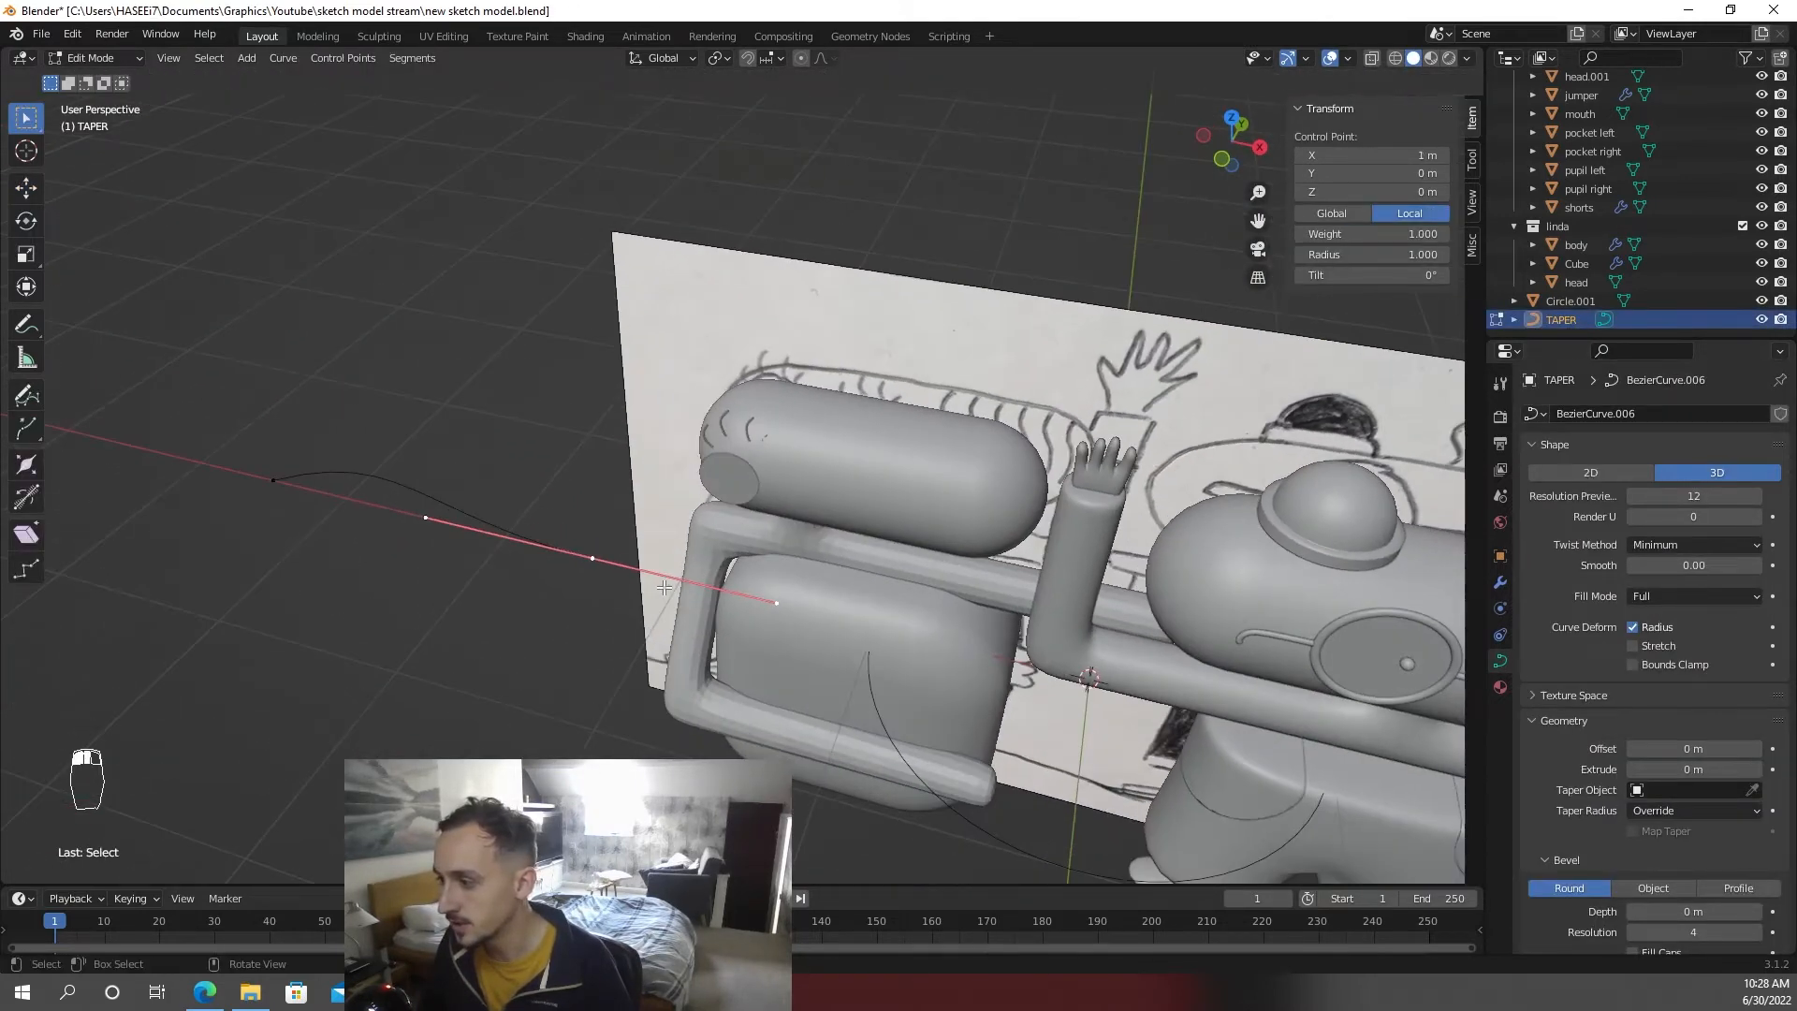
{"action": "scroll", "coordinate": [674, 591], "scroll_direction": "up", "scroll_amount": 4}
{"action": "key", "text": "g"}
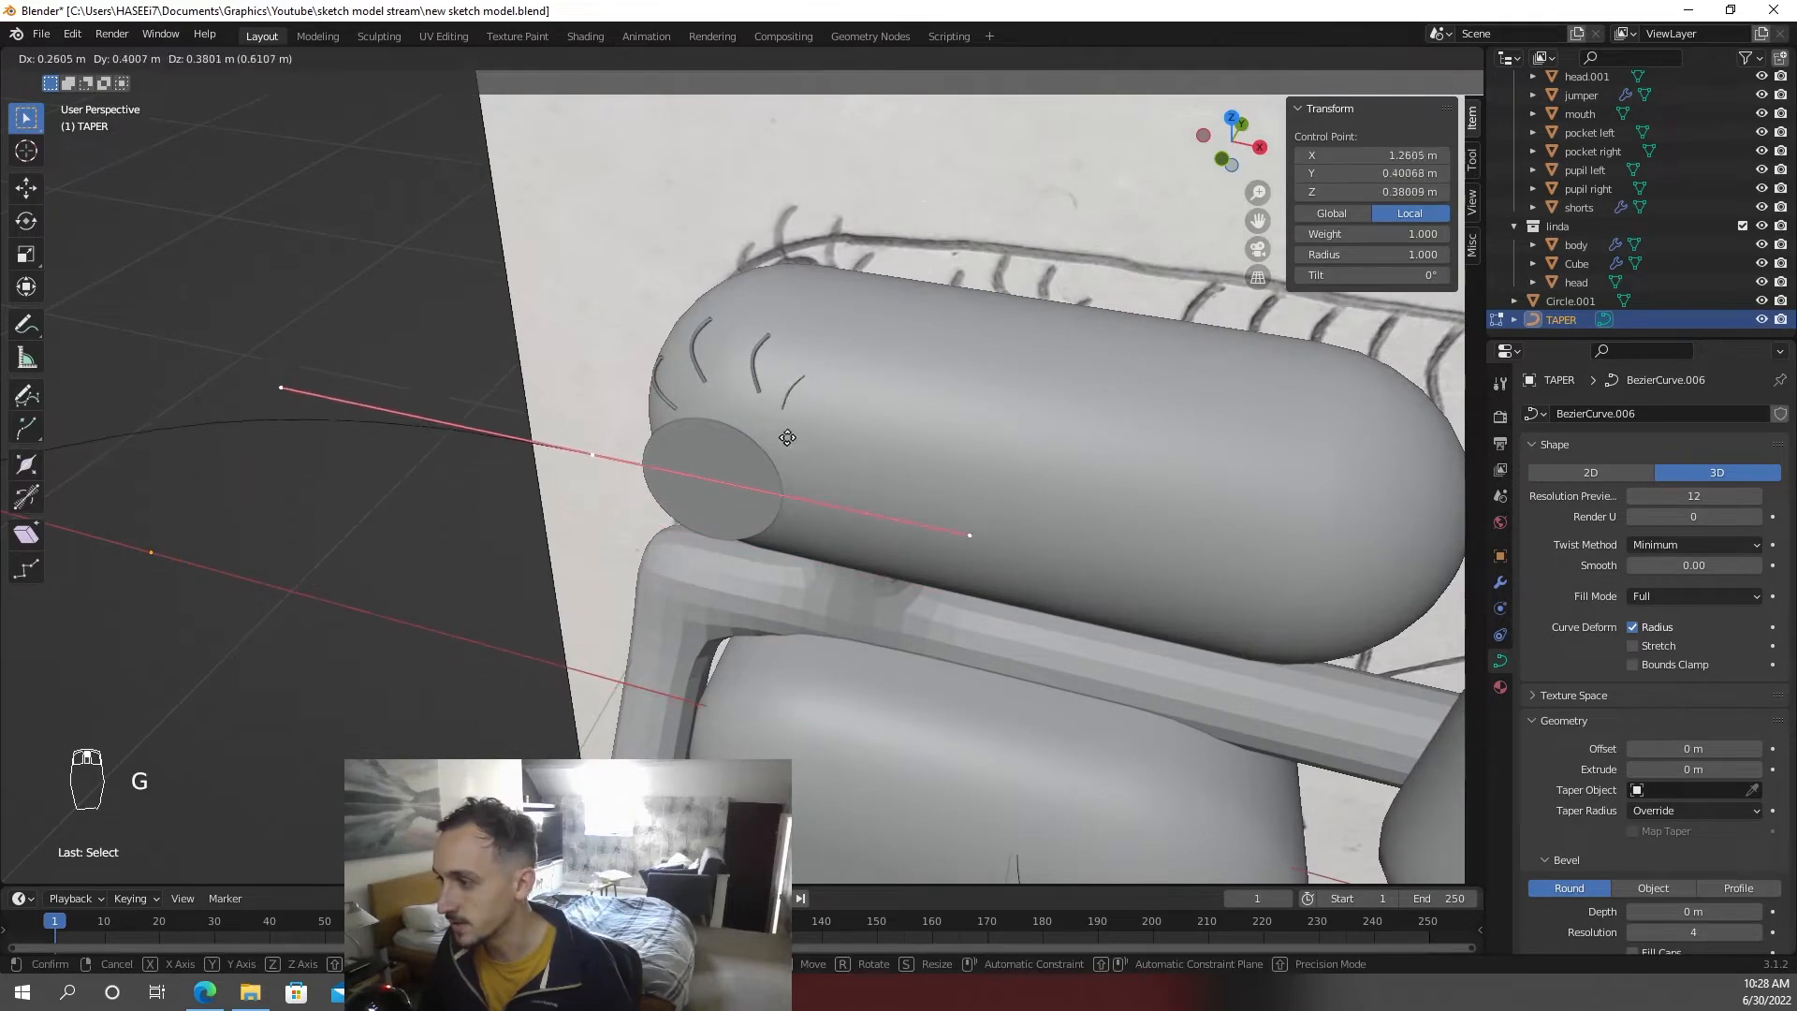
{"action": "key", "text": "y"}
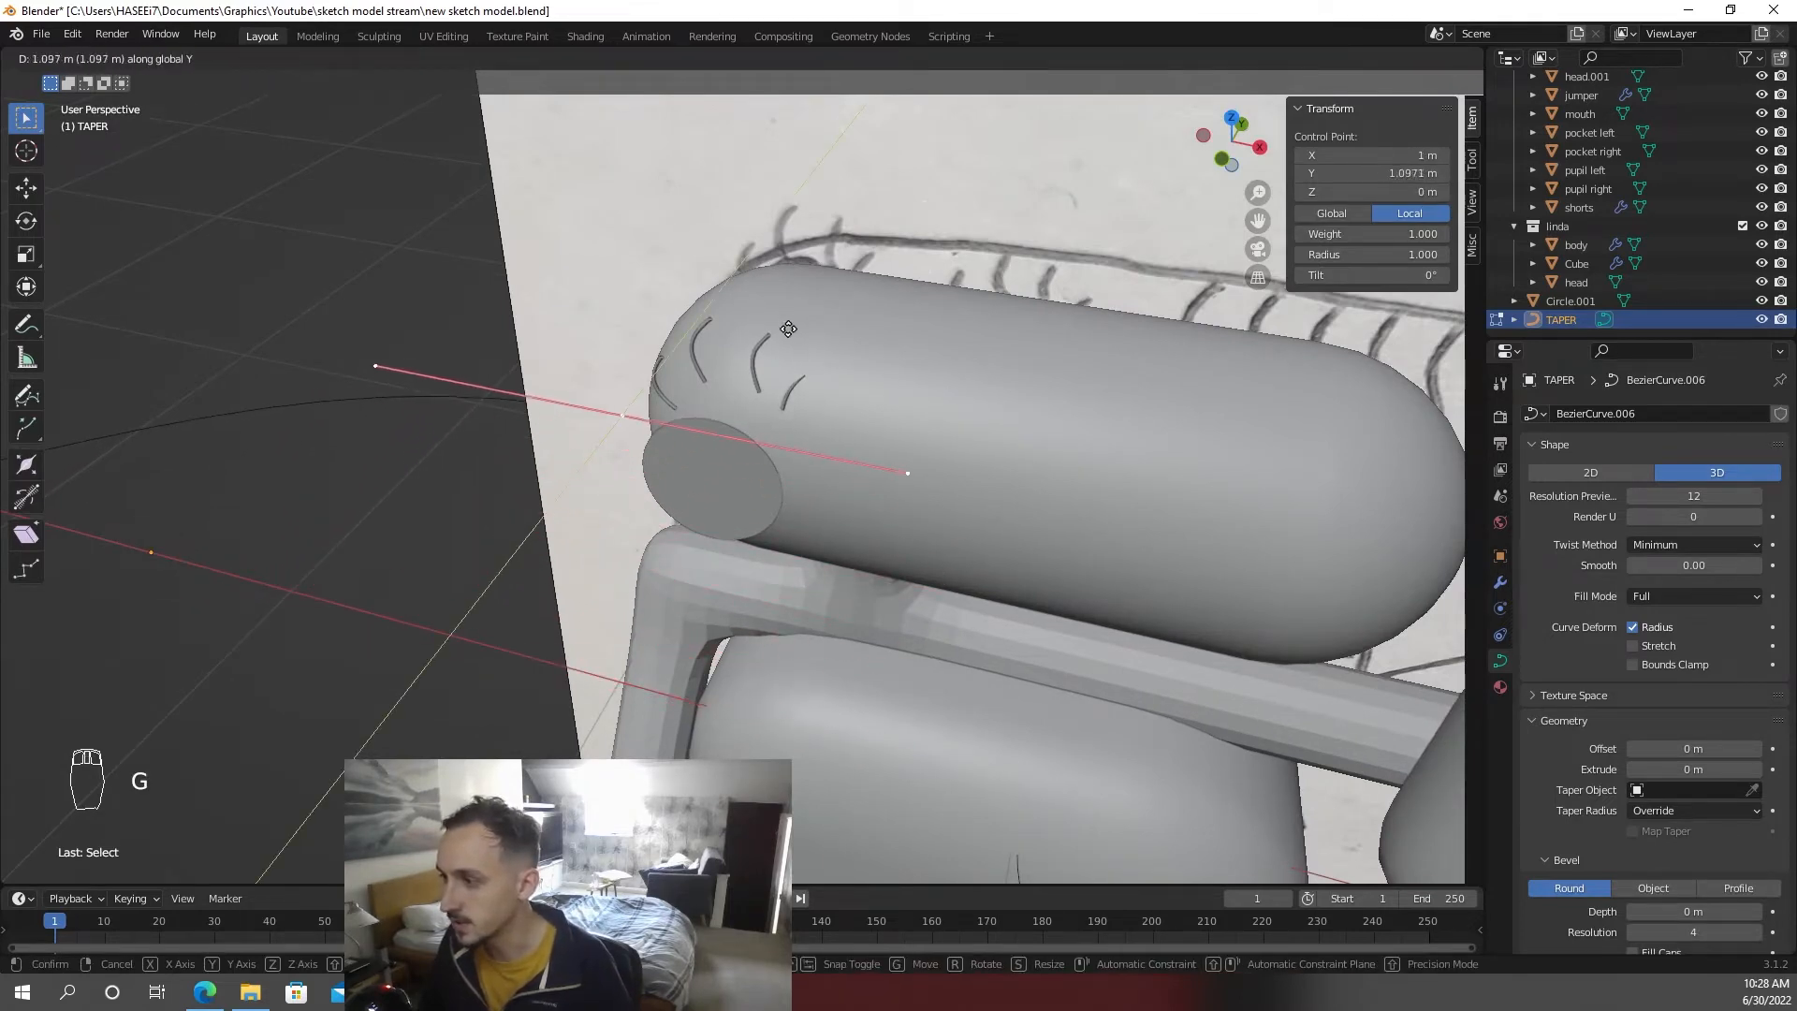
{"action": "left_click", "coordinate": [805, 314]}
{"action": "middle_click_drag", "start_coordinate": [805, 314], "coordinate": [790, 453]}
{"action": "key", "text": "Tab"}
- Select all four of linda's lashes and move them about -0.13 m along Y, towards the front of the eye
{"action": "left_click", "coordinate": [750, 372]}
{"action": "scroll", "coordinate": [750, 372], "scroll_direction": "up", "scroll_amount": 2}
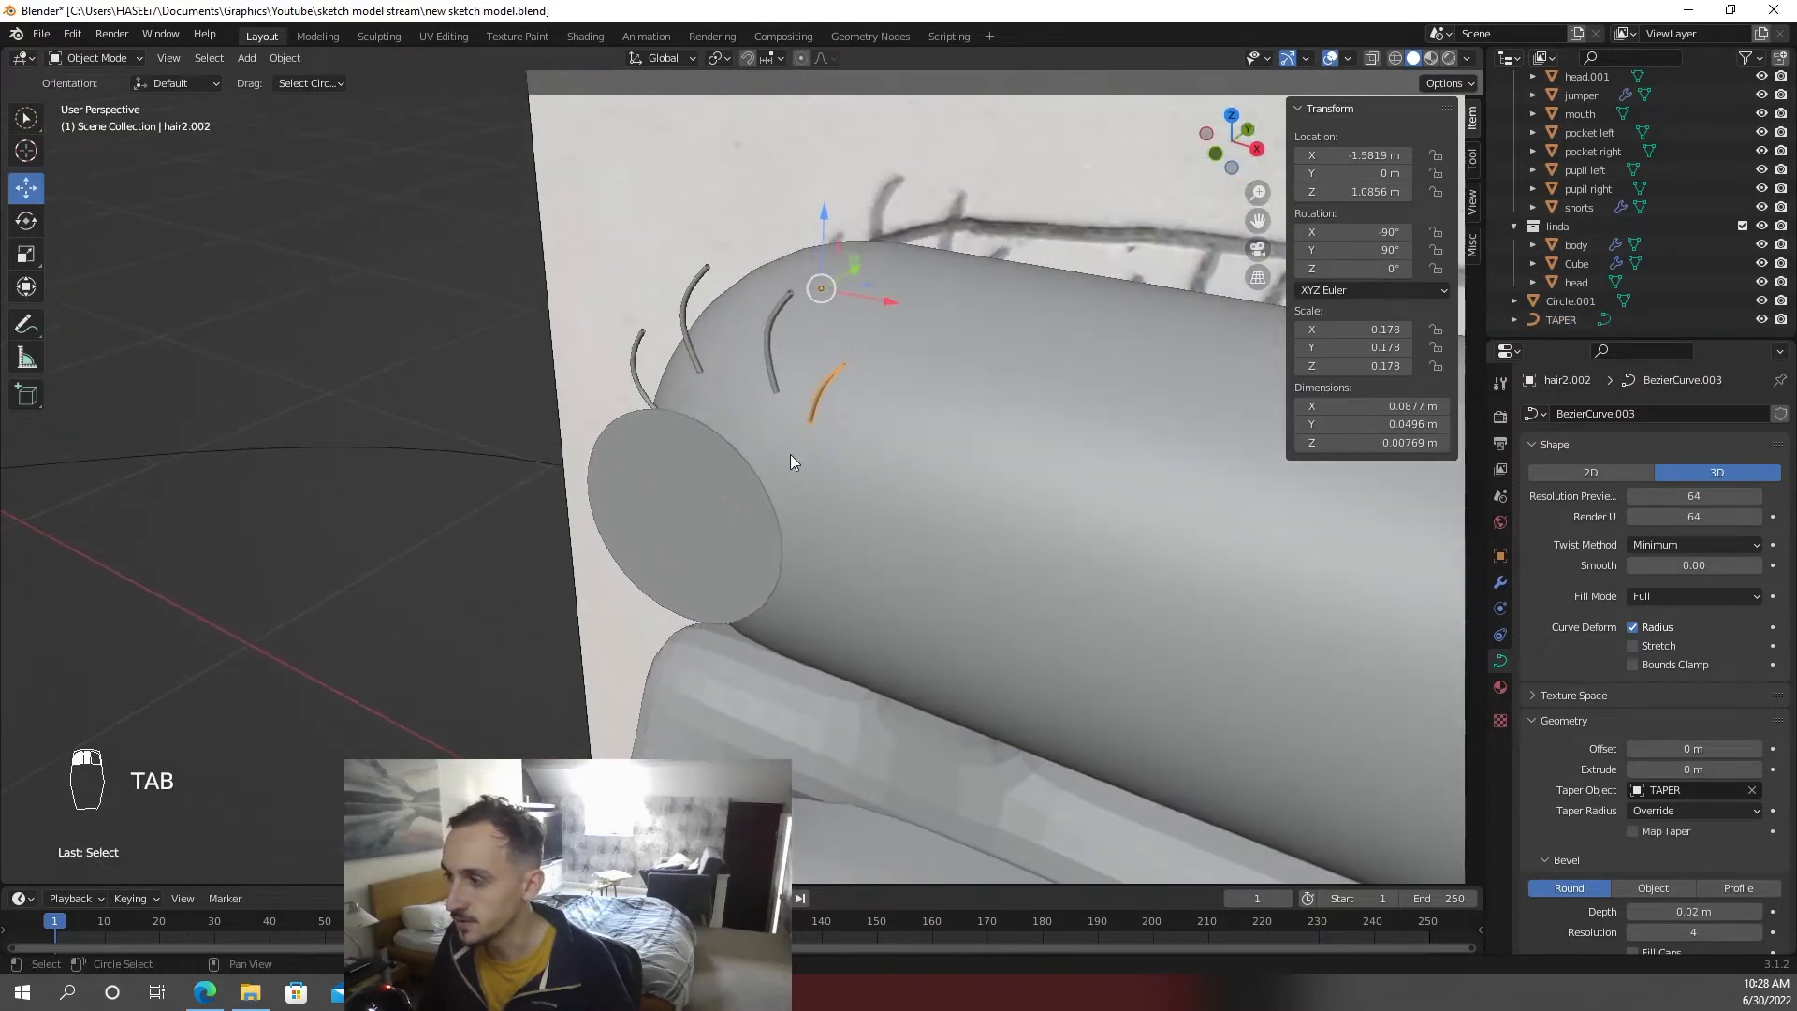
{"action": "left_click", "coordinate": [768, 353], "text": "shift"}
{"action": "left_click", "coordinate": [696, 350], "text": "shift"}
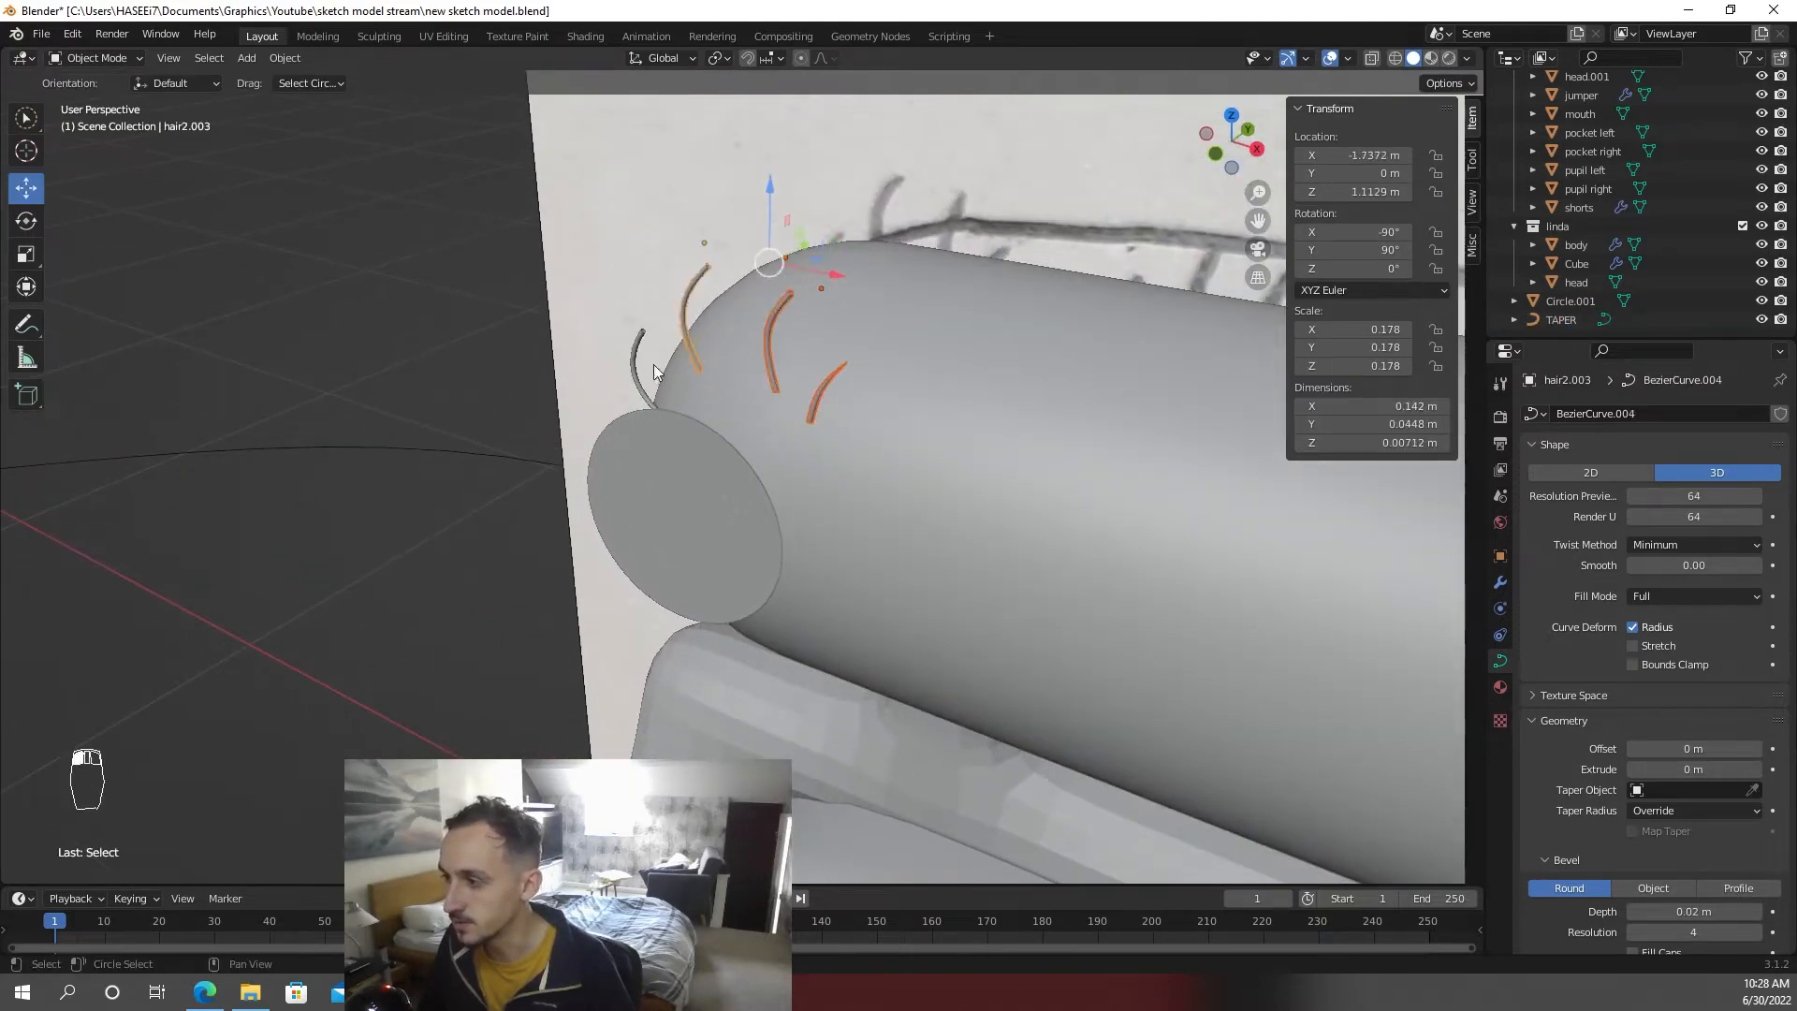
{"action": "left_click", "coordinate": [643, 374], "text": "shift"}
{"action": "key", "text": "g"}
{"action": "key", "text": "y"}
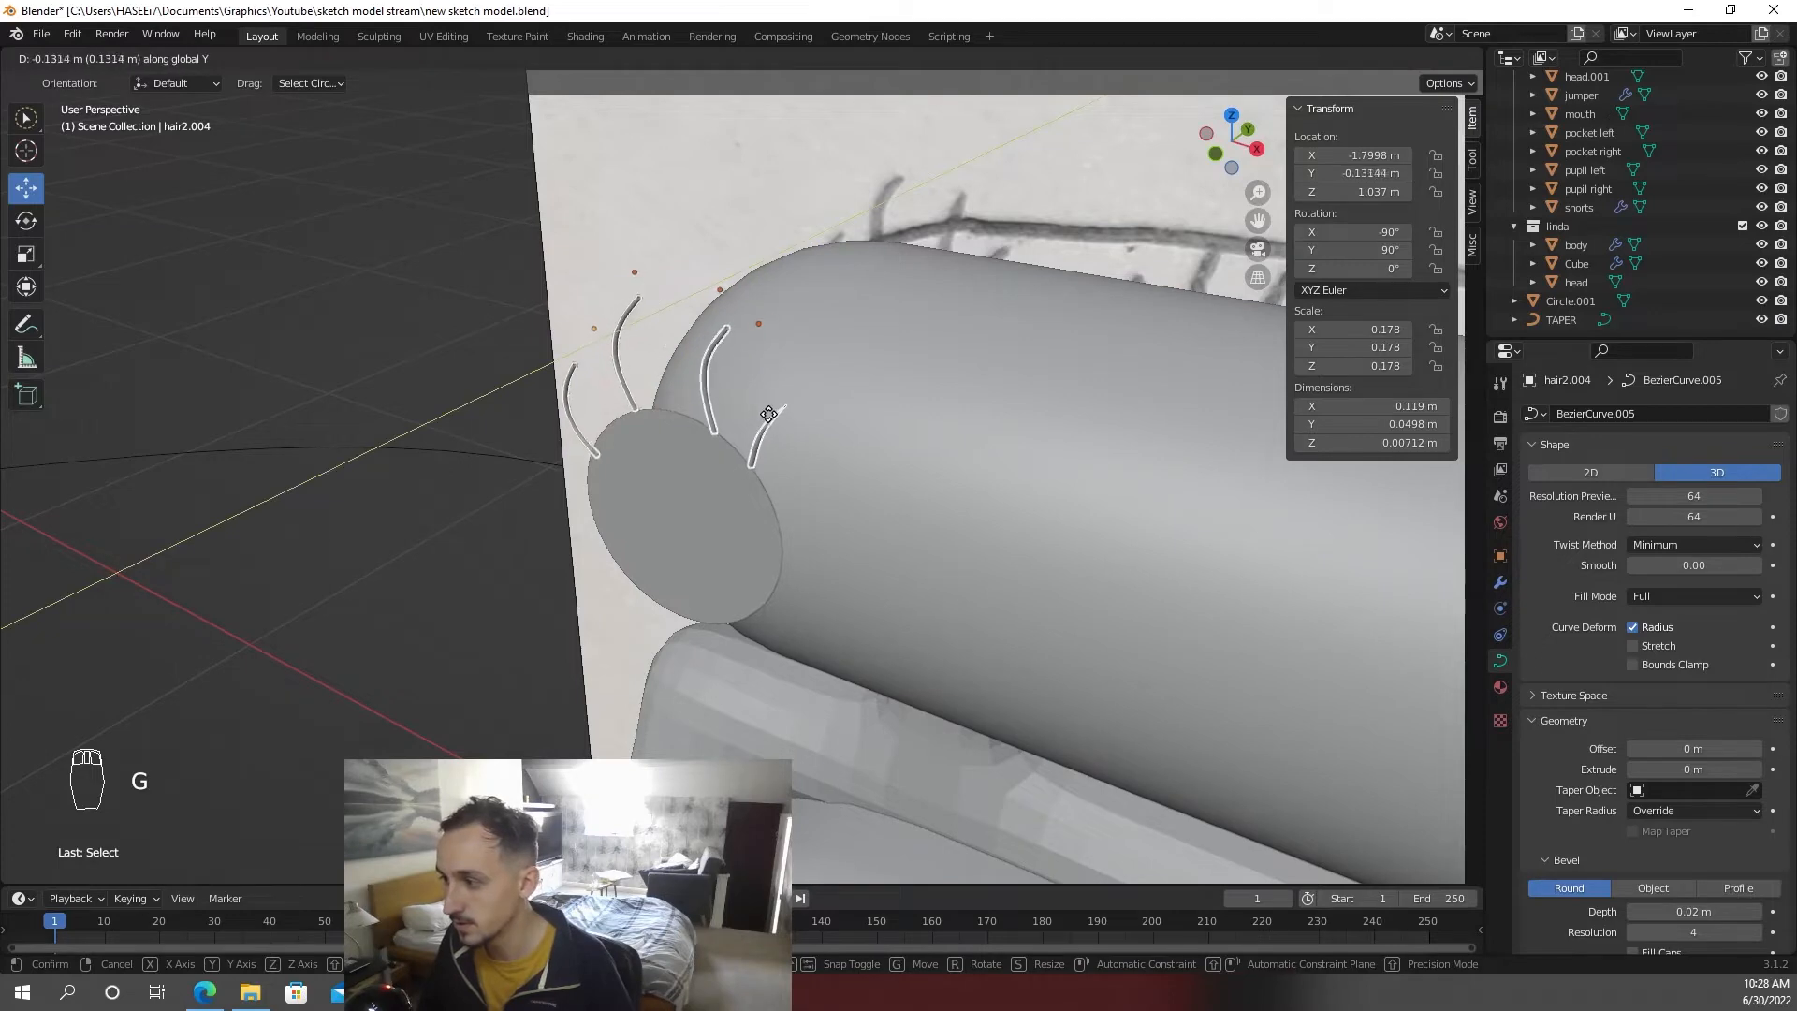
{"action": "left_click", "coordinate": [592, 476]}
{"action": "mouse_move", "coordinate": [593, 476]}
{"action": "middle_mouse_down"}
{"action": "mouse_move", "coordinate": [615, 453]}
{"action": "mouse_move", "coordinate": [560, 468]}
{"action": "middle_mouse_up"}
- Move the TAPER curve's end point back along Y until the curve spans about 0.57 m, and save the file
{"action": "key", "text": "Tab"}
{"action": "key", "text": "Tab"}
{"action": "scroll", "coordinate": [589, 457], "scroll_direction": "down", "scroll_amount": 1}
{"action": "key", "text": "Tab"}
{"action": "scroll", "coordinate": [447, 524], "scroll_direction": "down", "scroll_amount": 2}
{"action": "left_click", "coordinate": [481, 513]}
{"action": "key", "text": "Tab"}
{"action": "left_click", "coordinate": [485, 513]}
{"action": "key", "text": "Tab"}
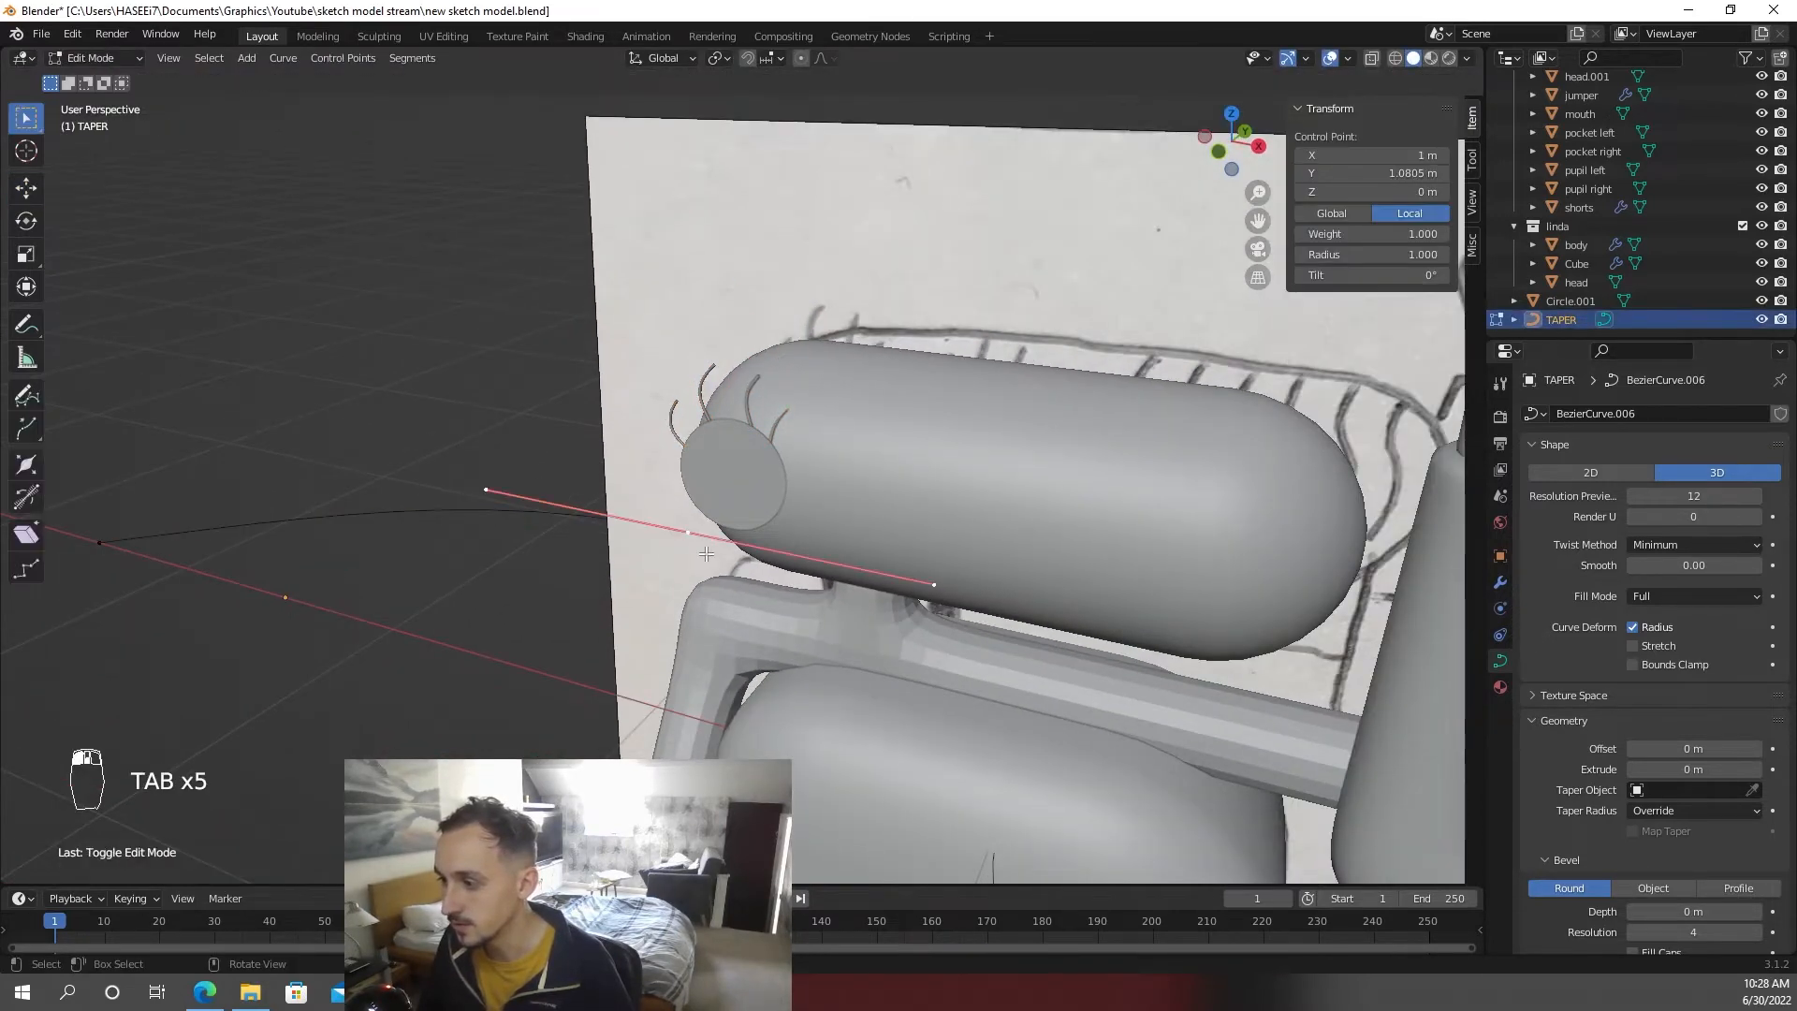
{"action": "scroll", "coordinate": [697, 547], "scroll_direction": "up", "scroll_amount": 2}
{"action": "key", "text": "g"}
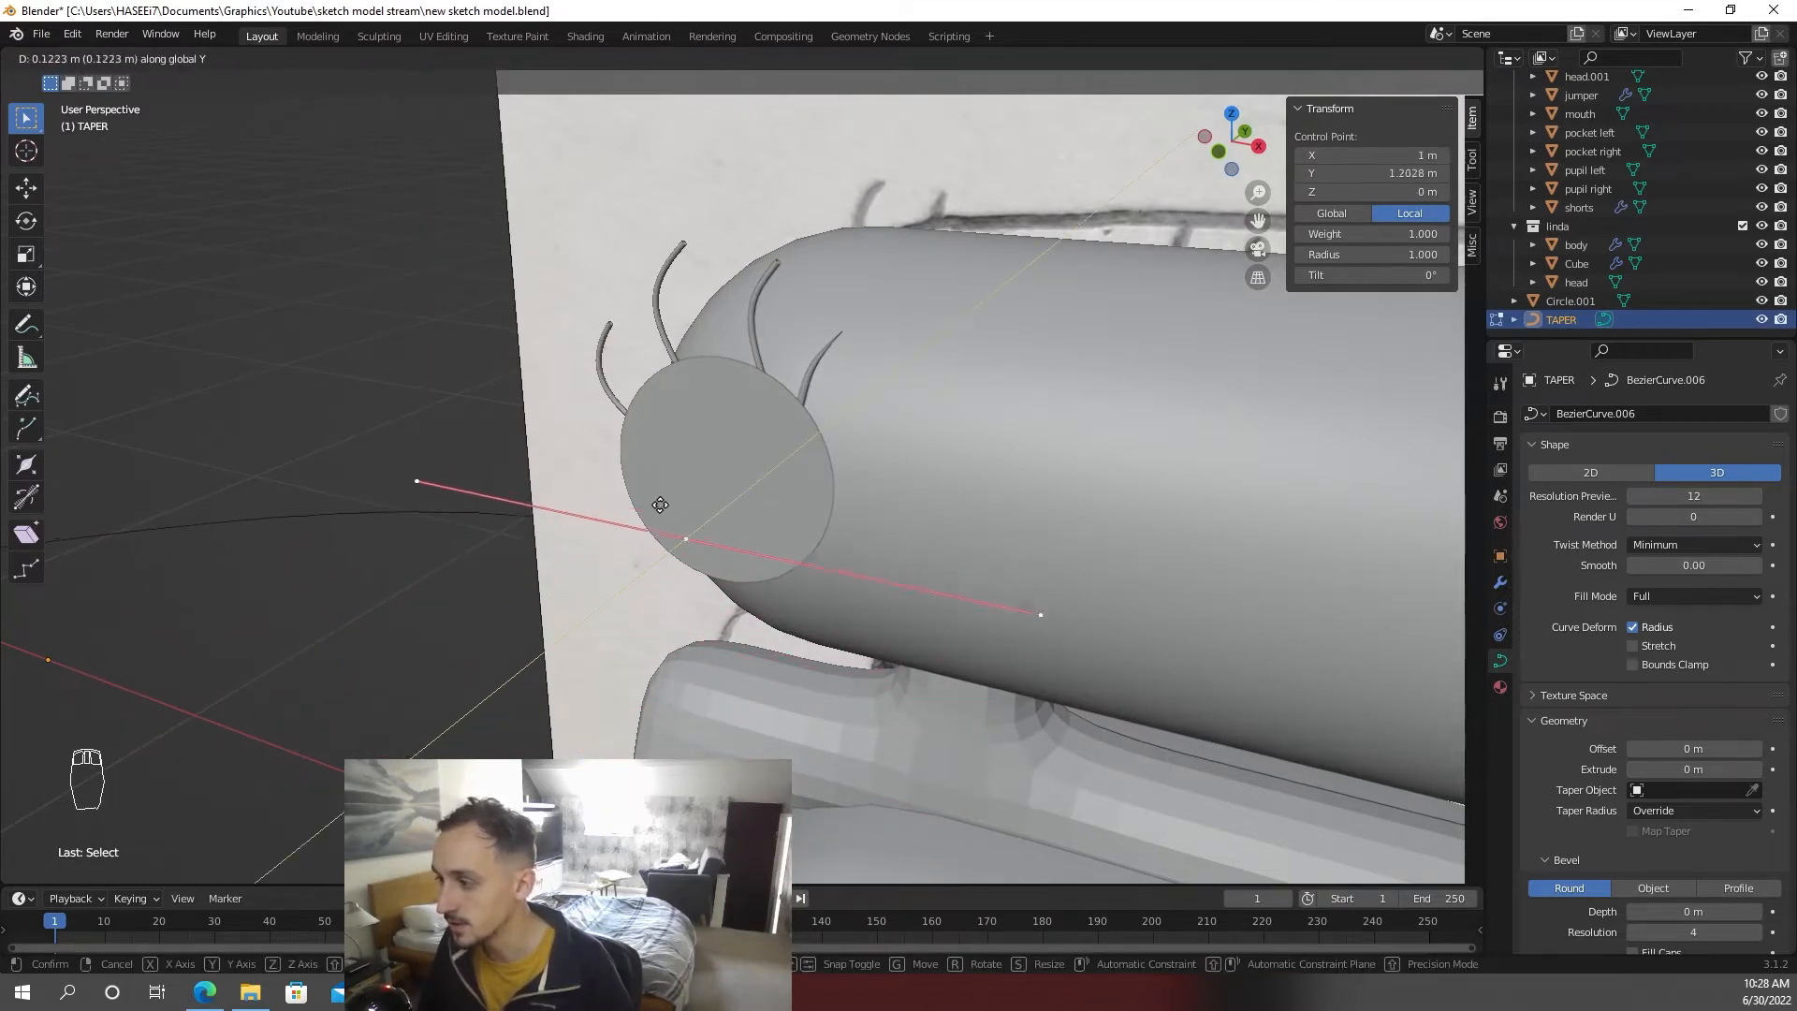
{"action": "left_click", "coordinate": [549, 621]}
{"action": "middle_click_drag", "start_coordinate": [489, 615], "coordinate": [243, 440]}
{"action": "left_click", "coordinate": [232, 435]}
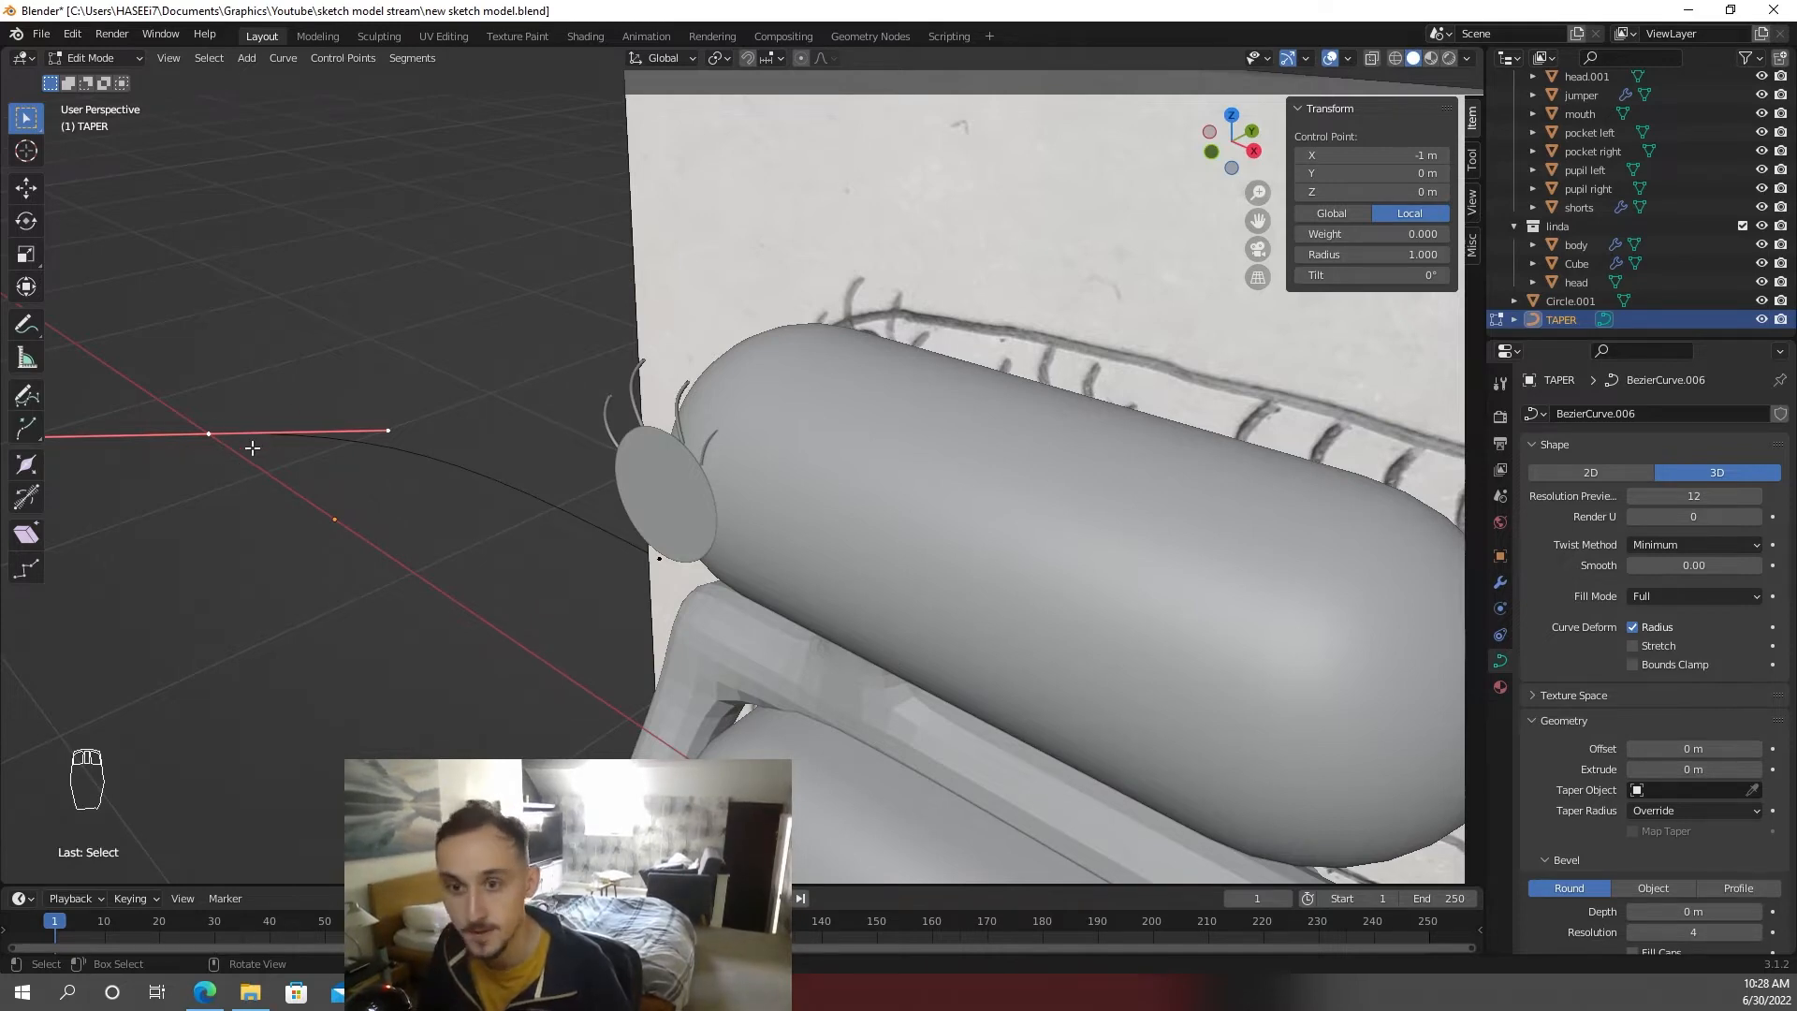
{"action": "key", "text": "Tab"}
{"action": "middle_click_drag", "start_coordinate": [402, 552], "coordinate": [474, 530]}
{"action": "scroll", "coordinate": [912, 267], "scroll_direction": "up", "scroll_amount": 4}
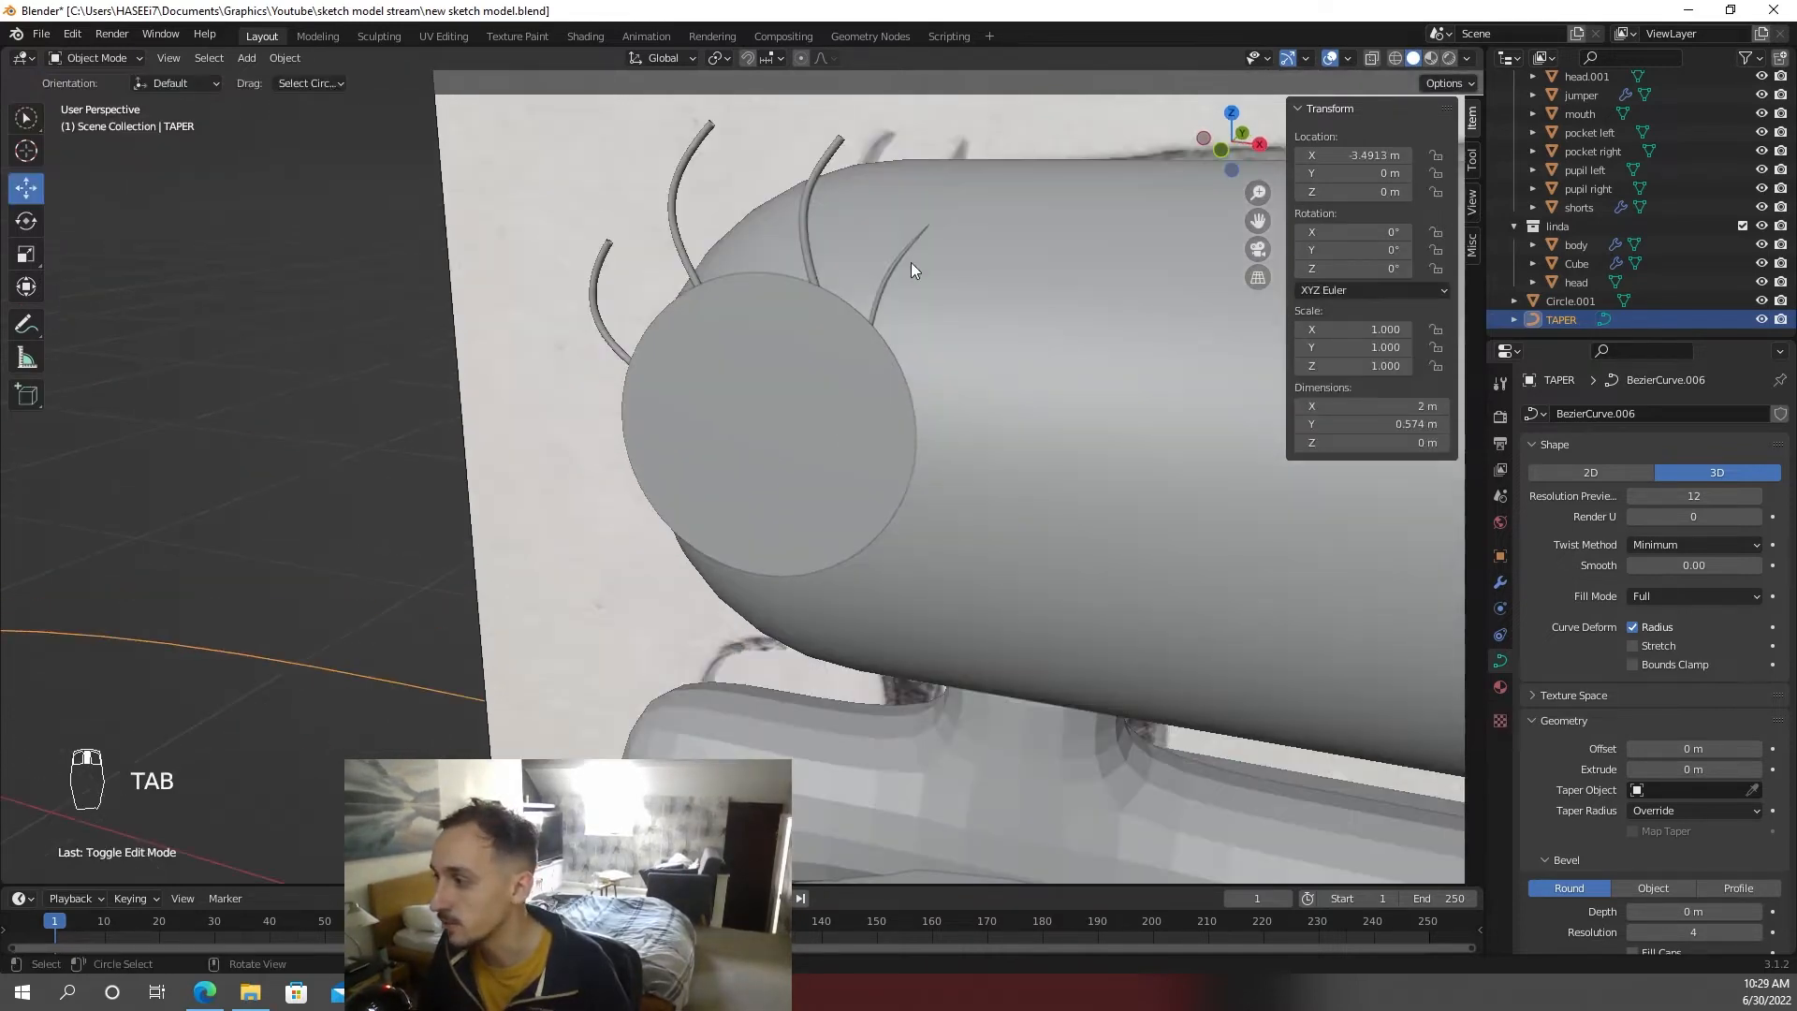
{"action": "key", "text": "ctrl+s"}
{"action": "scroll", "coordinate": [901, 251], "scroll_direction": "down", "scroll_amount": 2}
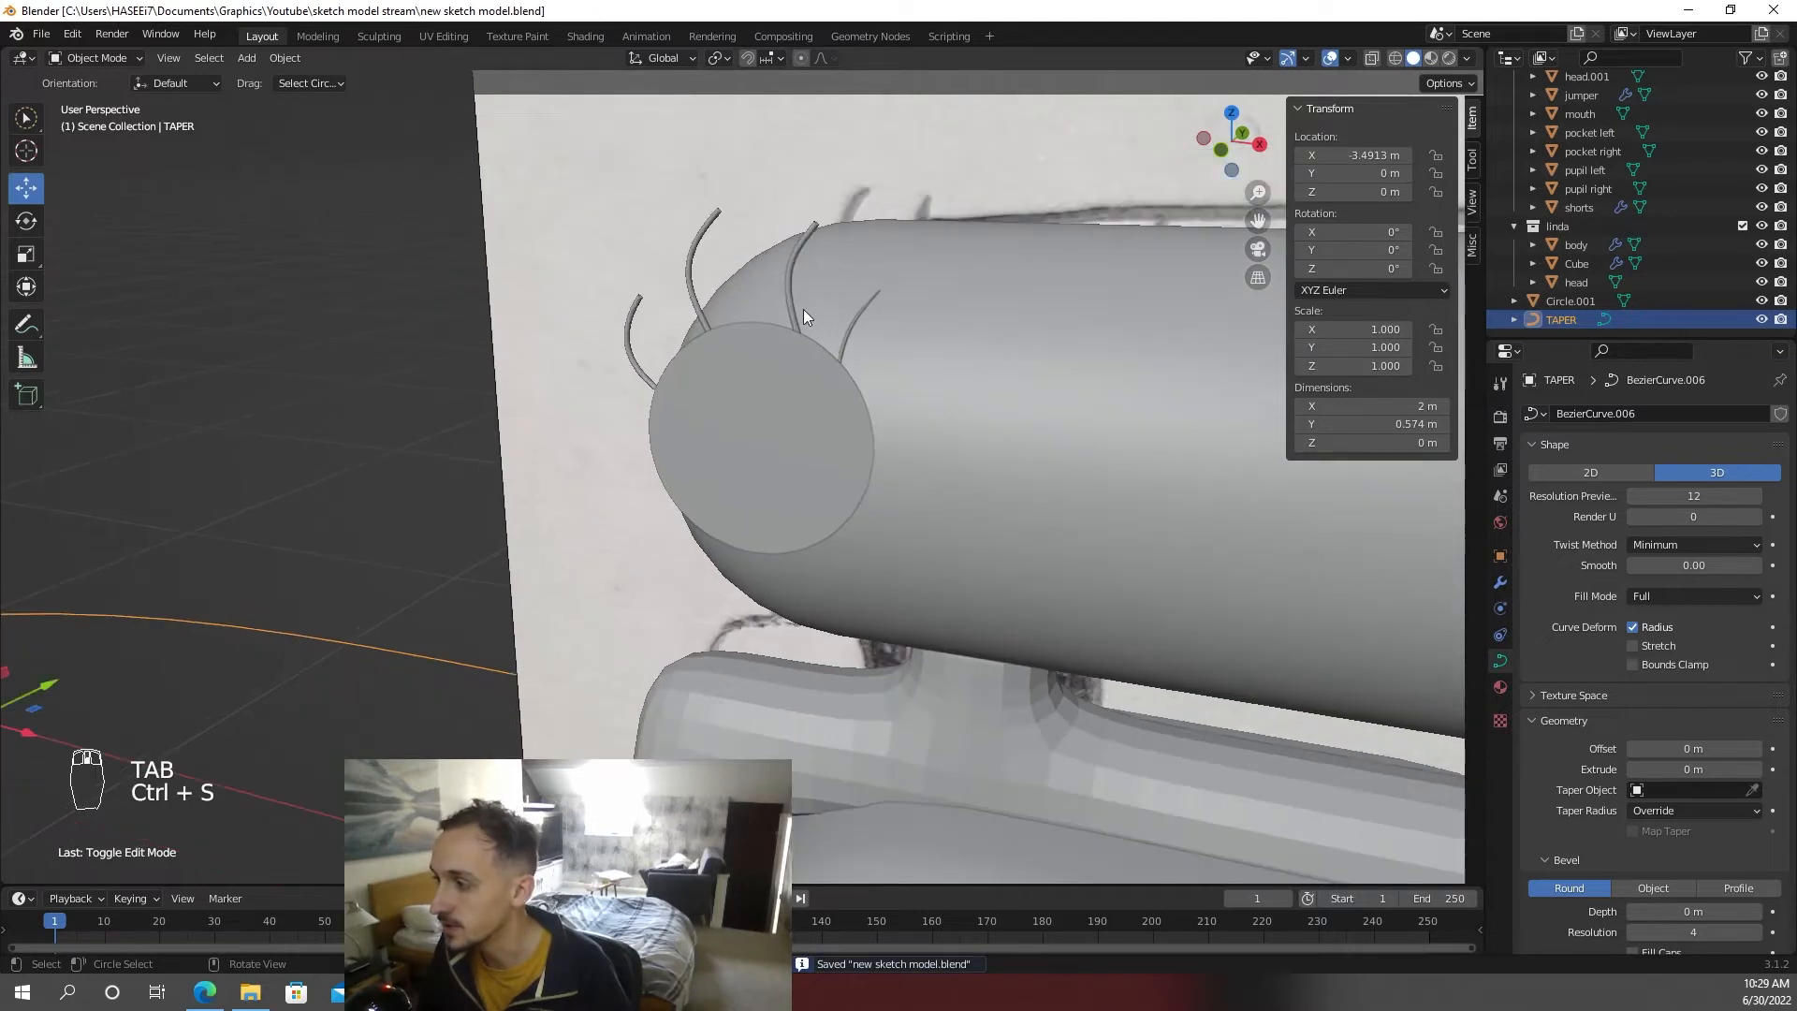
- Set TAPER as the taper object of the lash hair2.001
{"action": "left_click", "coordinate": [795, 309]}
{"action": "scroll", "coordinate": [1570, 771], "scroll_direction": "down", "scroll_amount": 4}
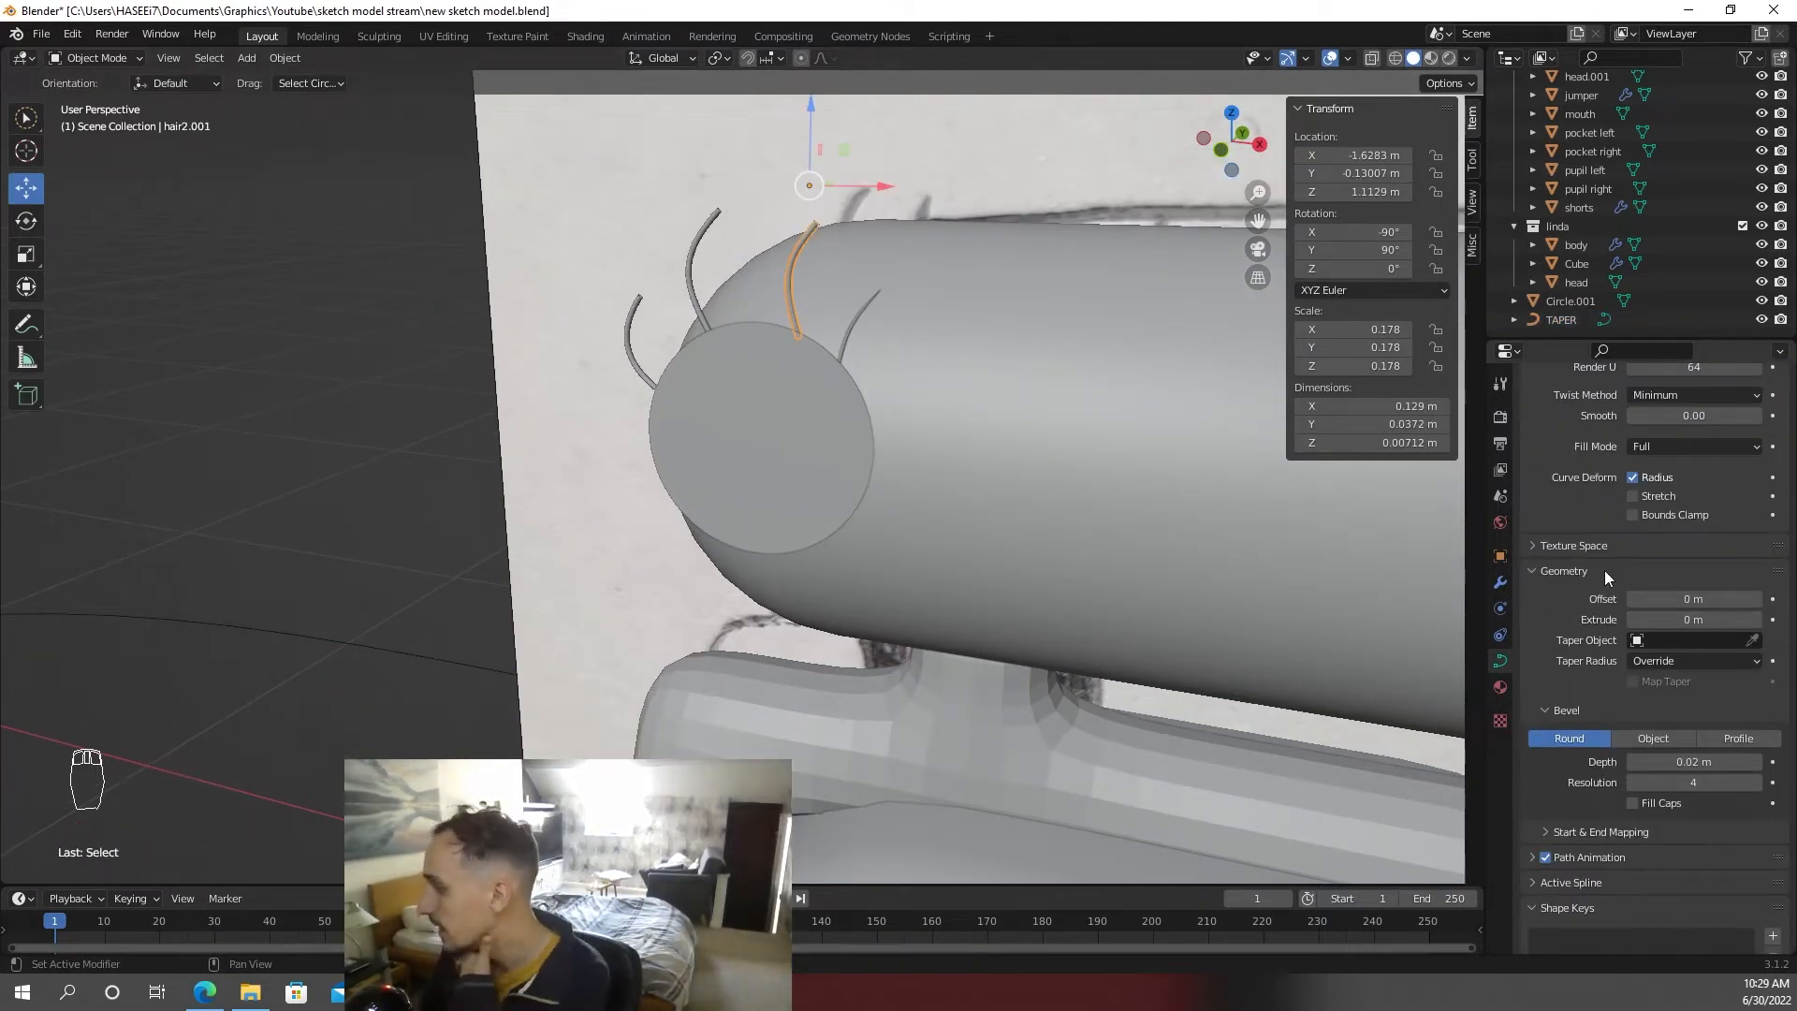
{"action": "scroll", "coordinate": [1596, 636], "scroll_direction": "down", "scroll_amount": 2}
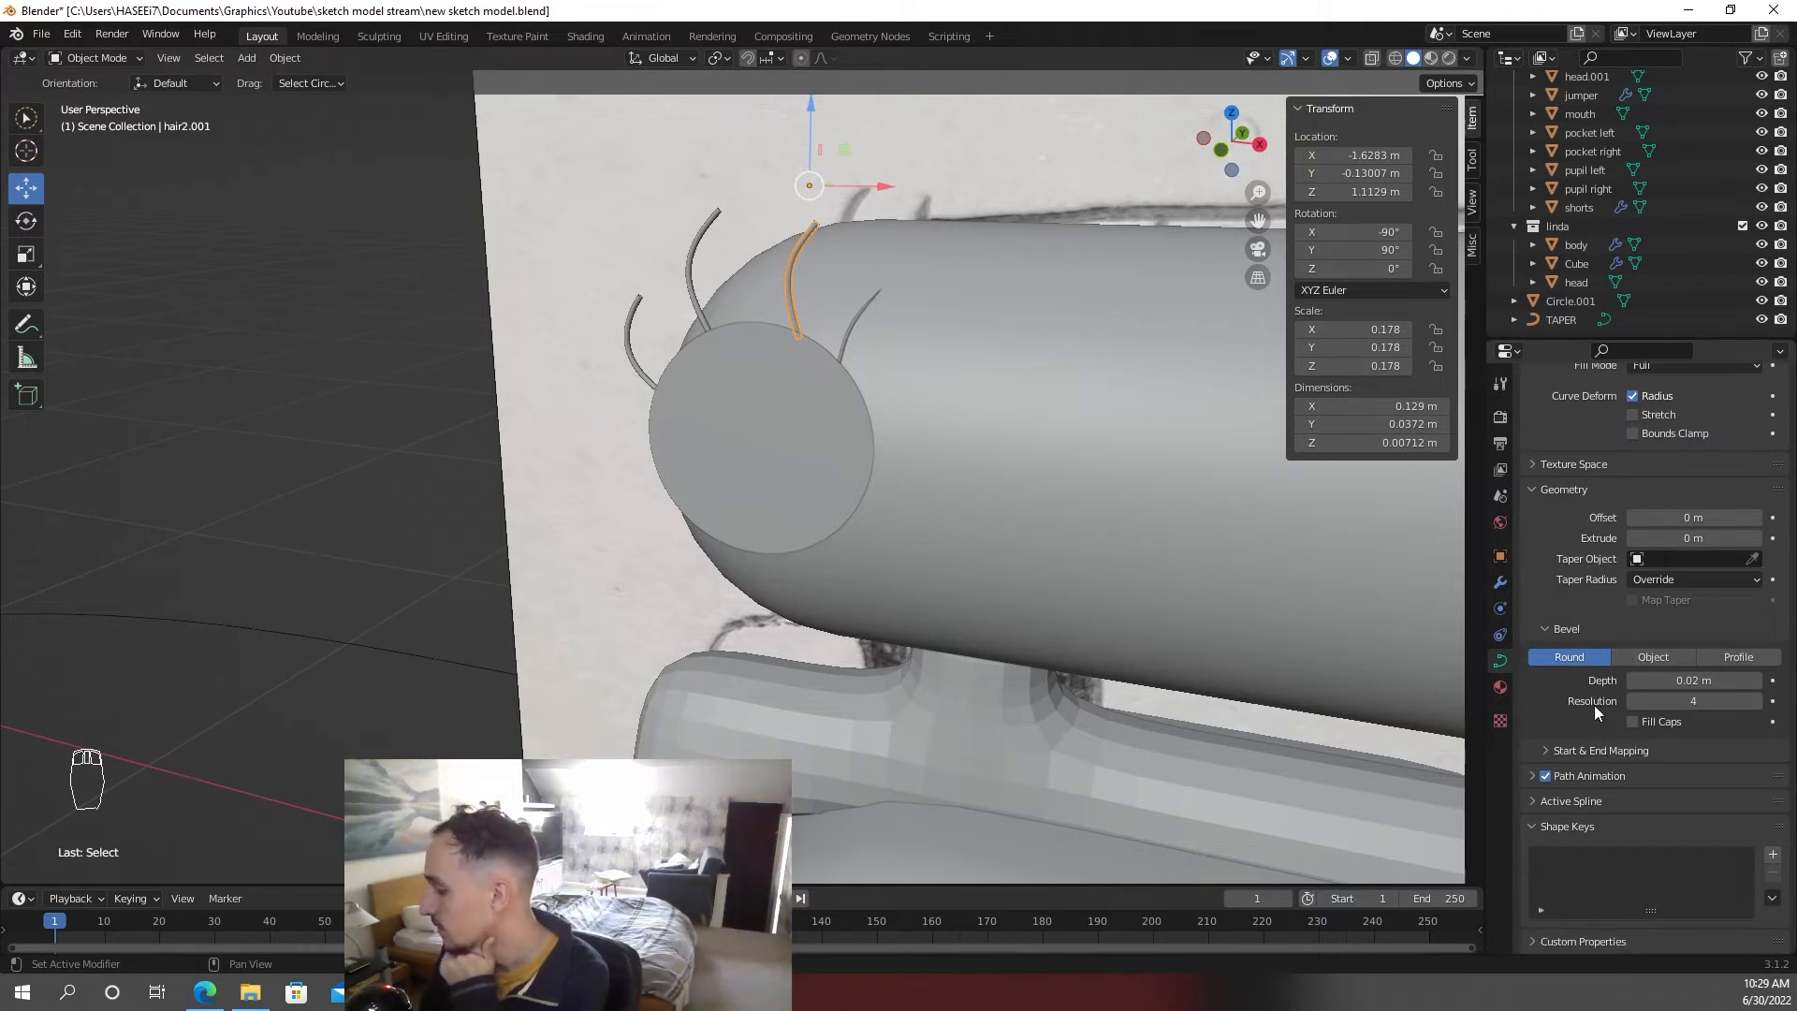
{"action": "left_click", "coordinate": [1592, 756]}
{"action": "left_click", "coordinate": [1592, 756]}
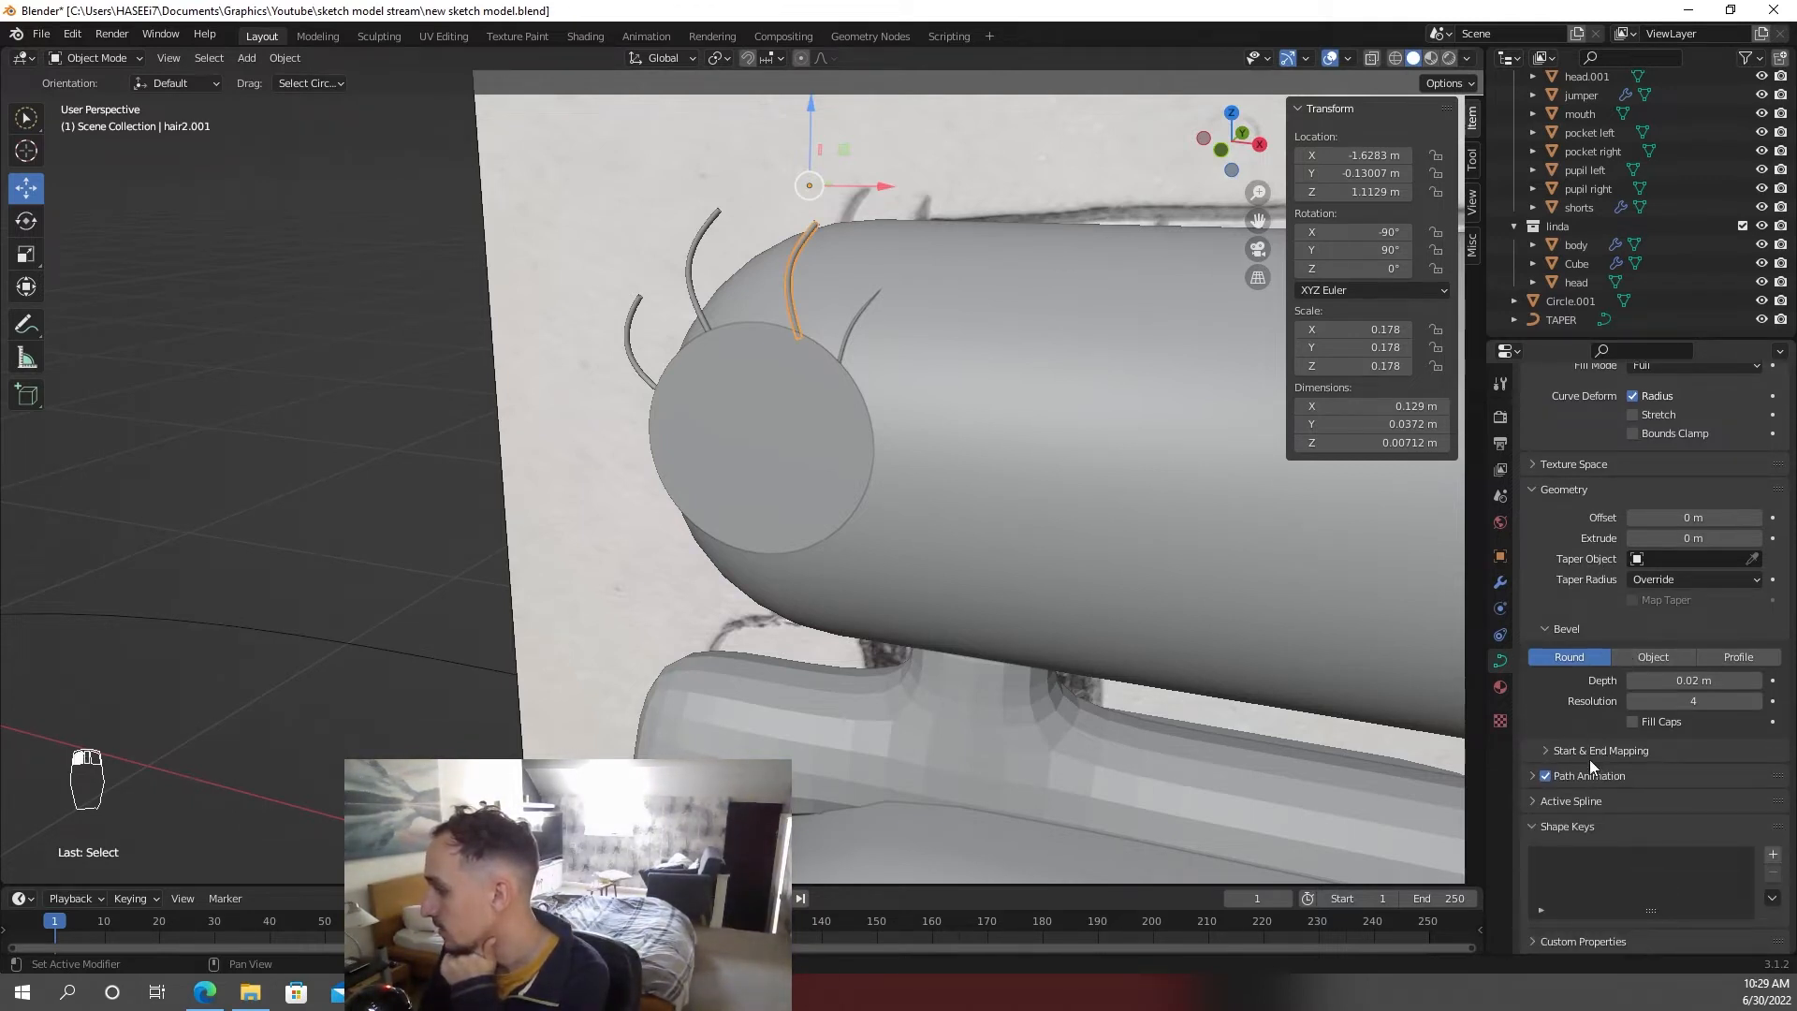
{"action": "scroll", "coordinate": [1592, 748], "scroll_direction": "up", "scroll_amount": 1}
{"action": "left_click", "coordinate": [1671, 597]}
{"action": "left_click", "coordinate": [1647, 717]}
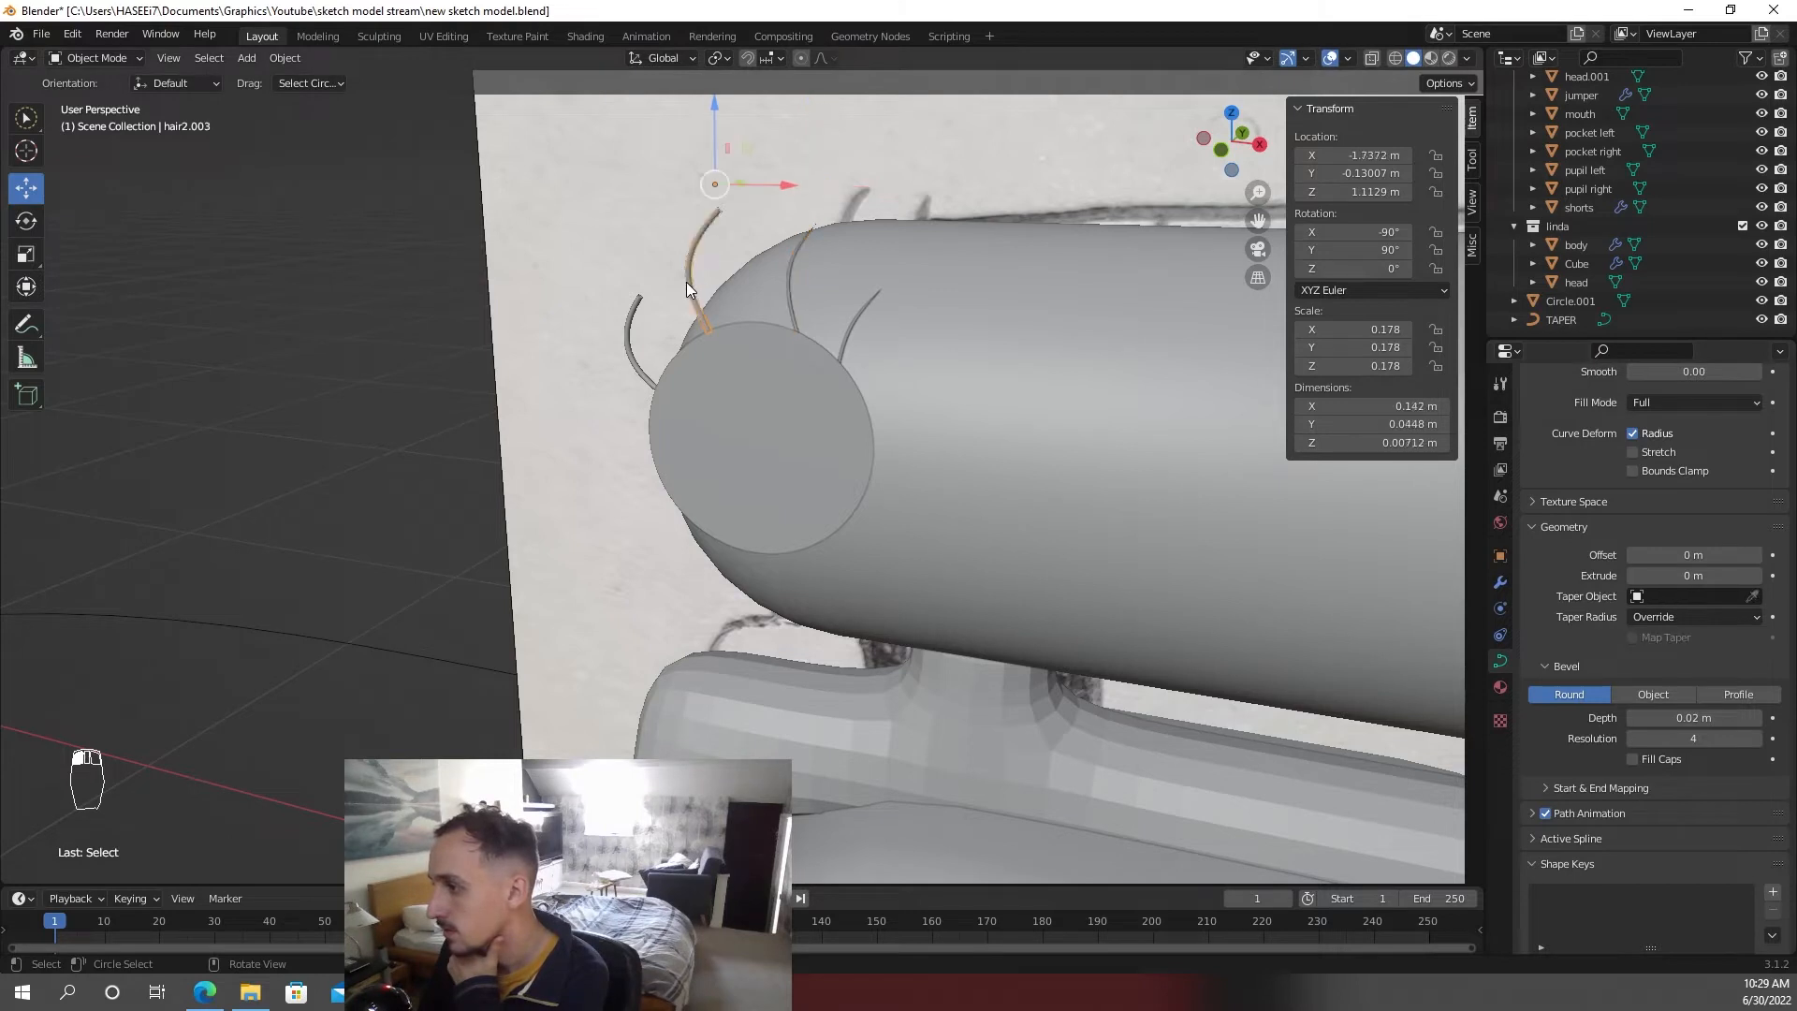
- Set TAPER as the taper object of the two remaining lashes, hair2.003 and hair2.004
{"action": "left_click", "coordinate": [1656, 596]}
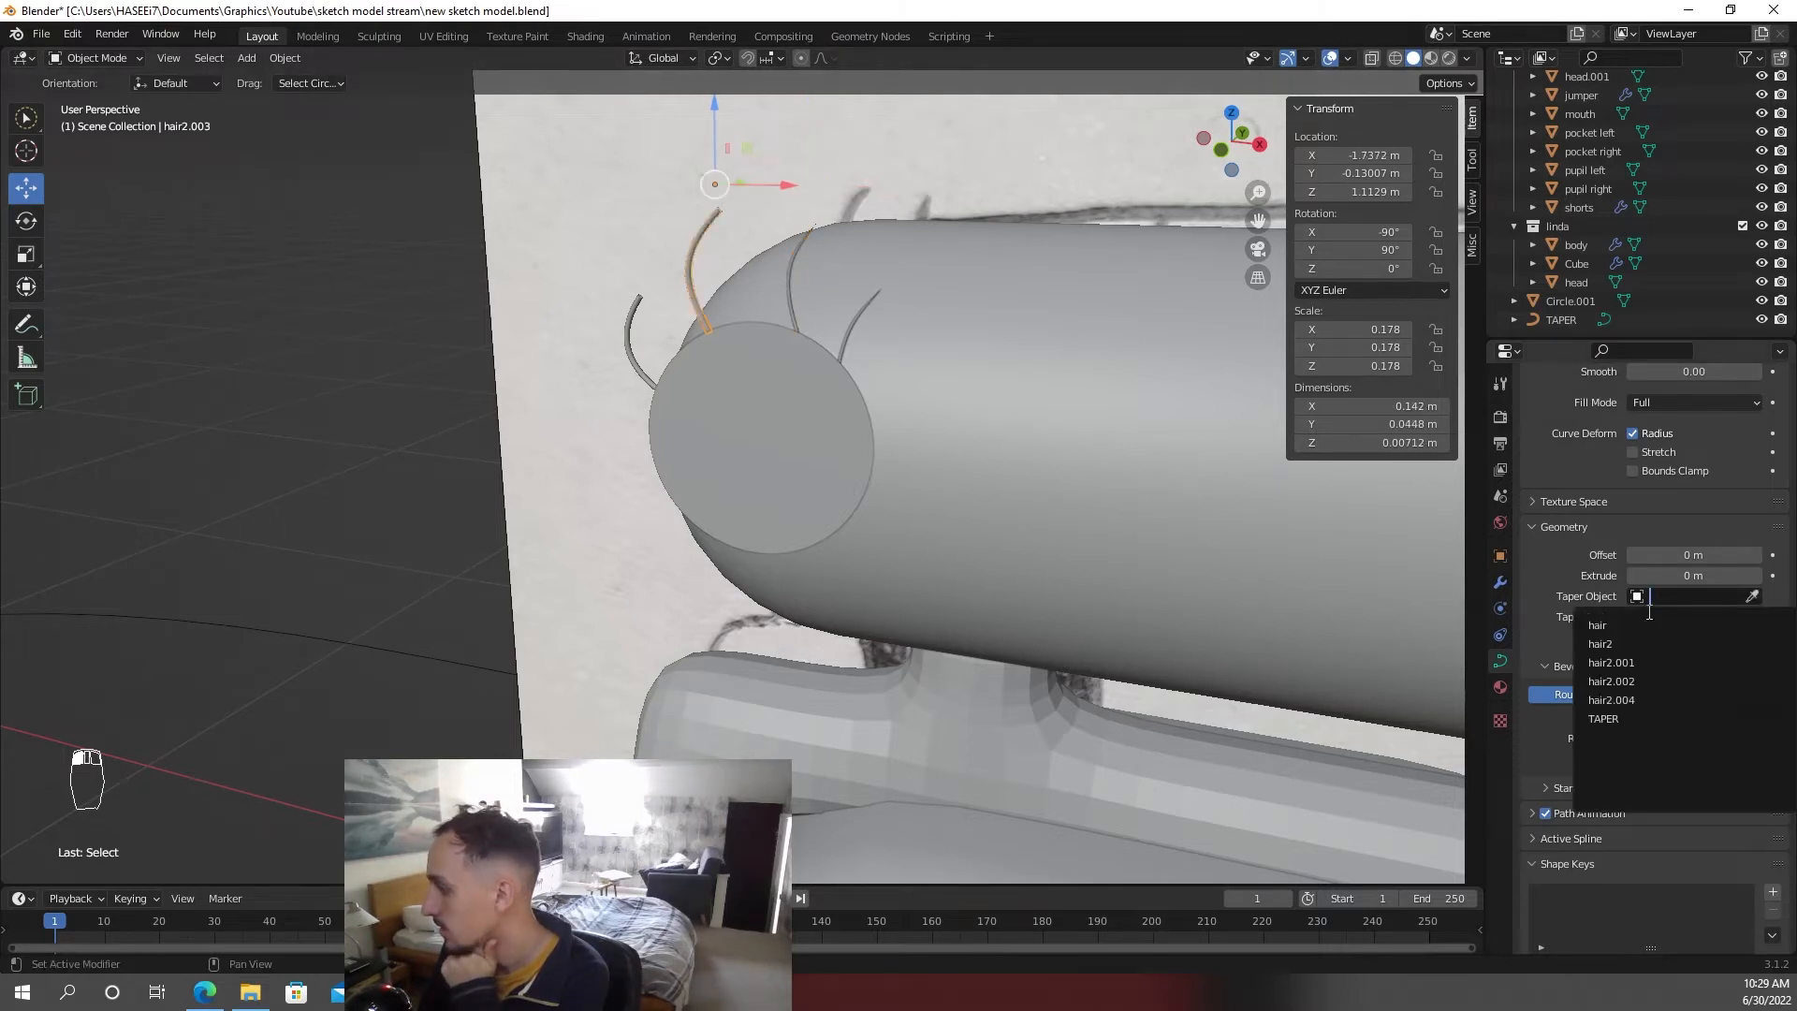
{"action": "left_click", "coordinate": [1647, 718]}
{"action": "left_click", "coordinate": [618, 360]}
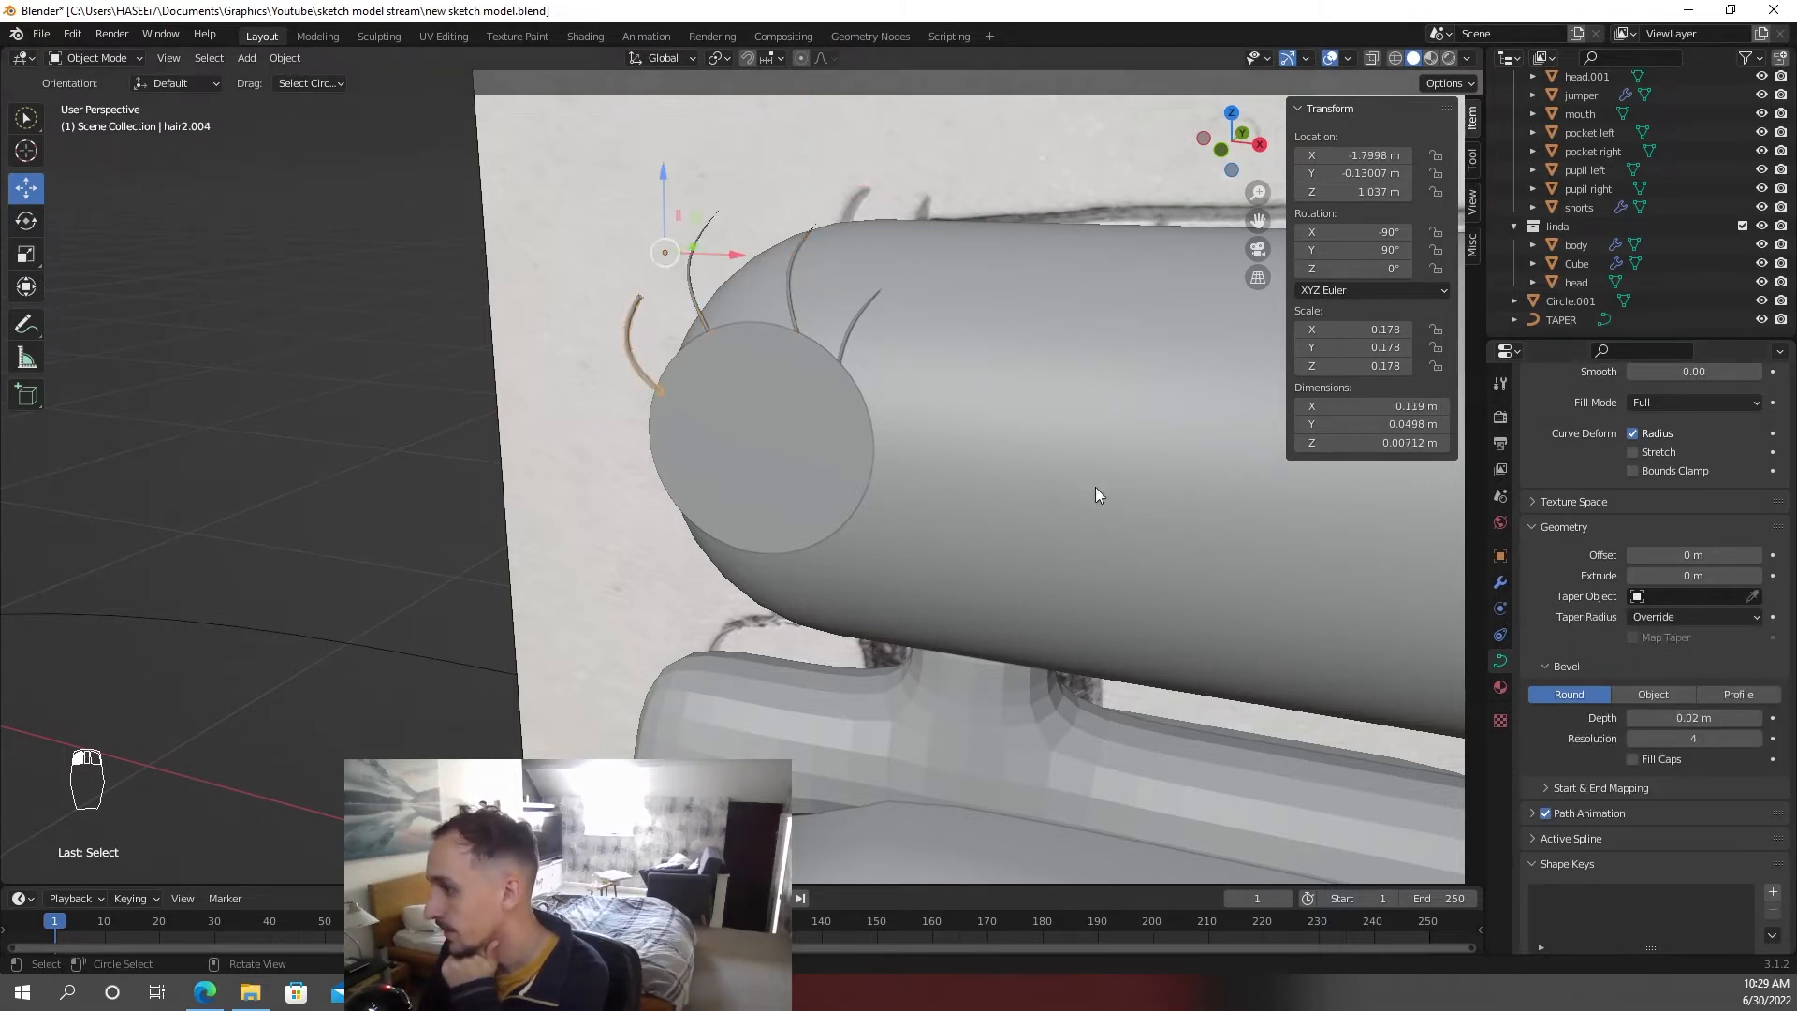
{"action": "left_click", "coordinate": [1656, 596]}
{"action": "left_click", "coordinate": [1647, 717]}
{"action": "scroll", "coordinate": [656, 387], "scroll_direction": "down", "scroll_amount": 1}
{"action": "scroll", "coordinate": [570, 391], "scroll_direction": "up", "scroll_amount": 2}
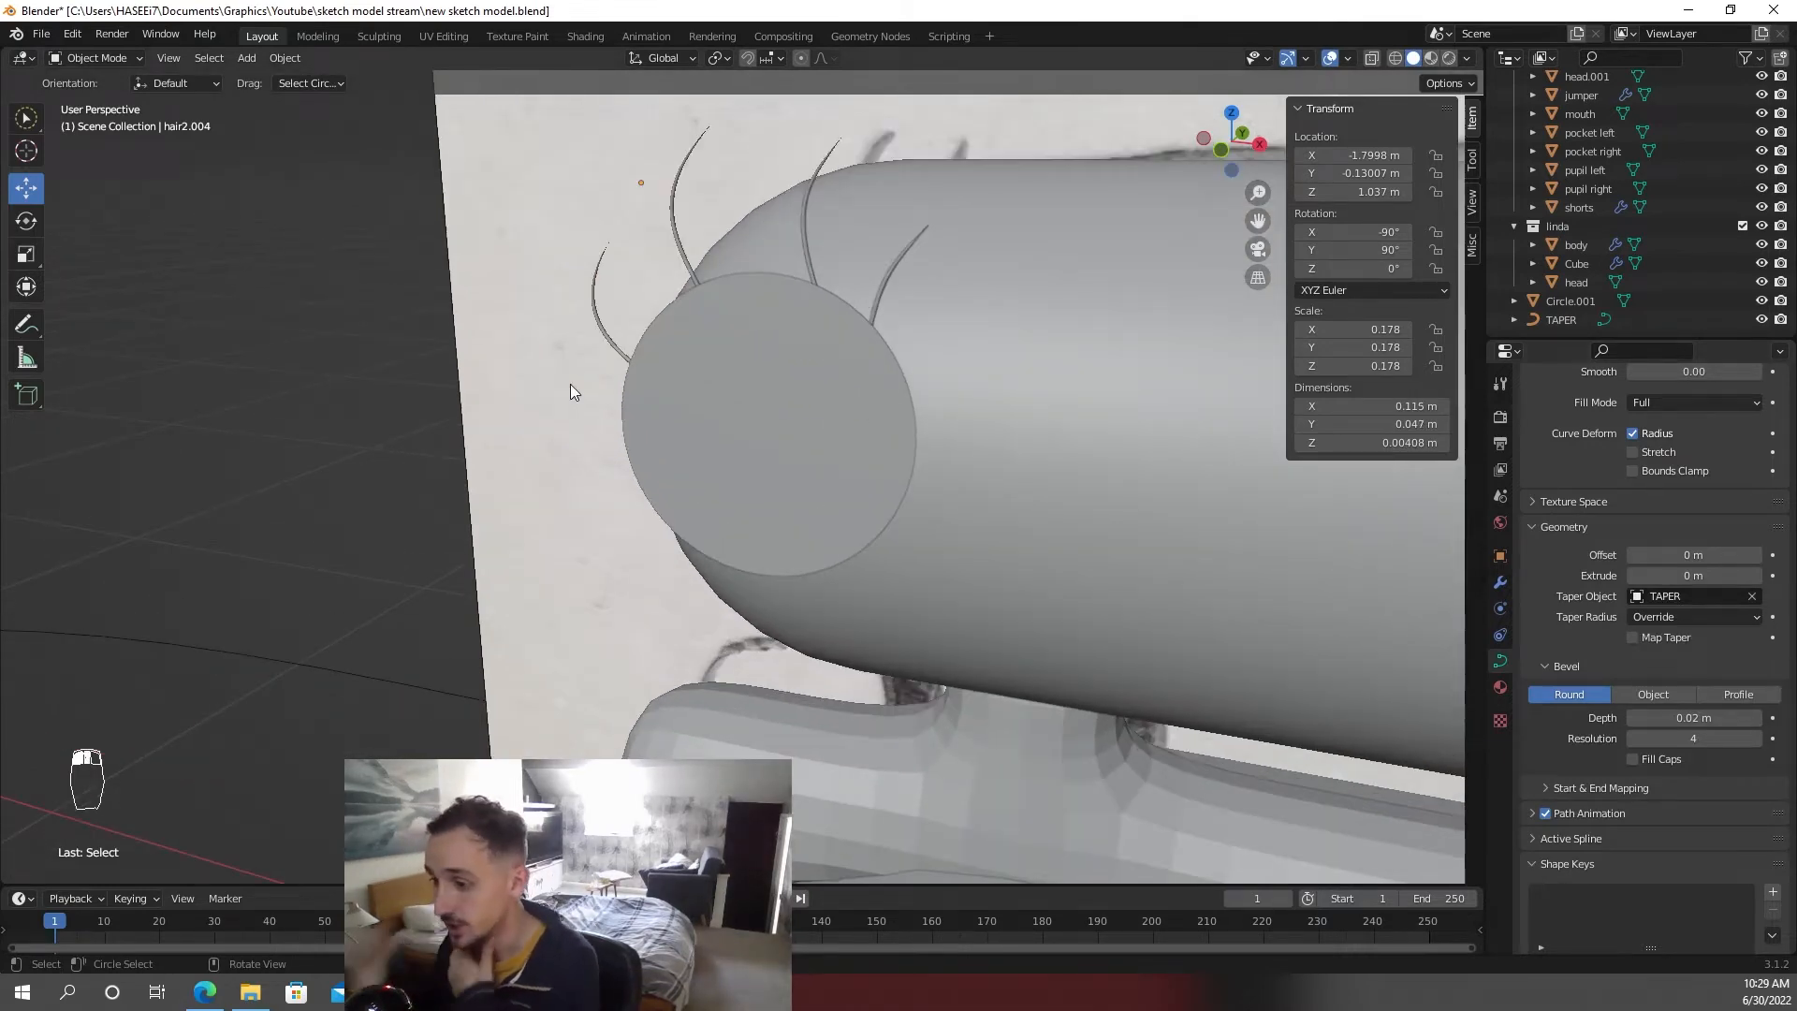
{"action": "scroll", "coordinate": [413, 613], "scroll_direction": "down", "scroll_amount": 2}
- Readjust the TAPER curve's end point along the Y axis
{"action": "left_click", "coordinate": [448, 613]}
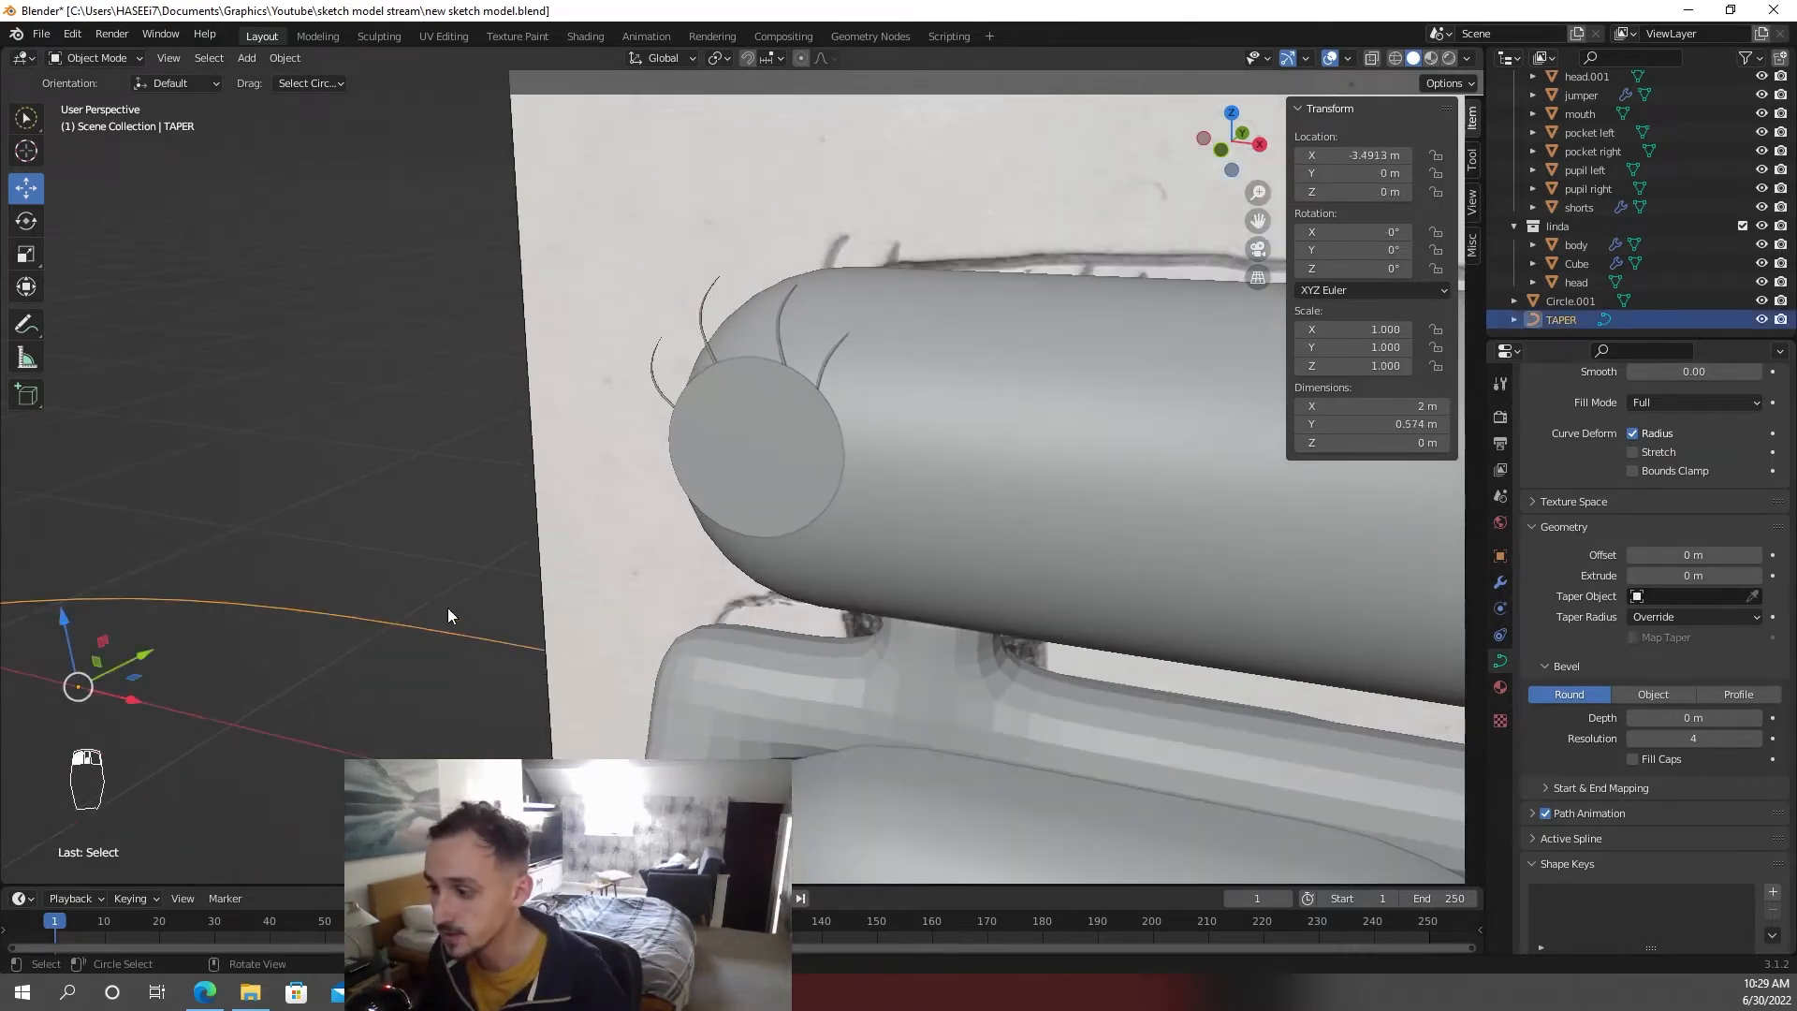
{"action": "key", "text": "Tab"}
{"action": "left_click", "coordinate": [601, 609]}
{"action": "key", "text": "g"}
{"action": "key", "text": "y"}
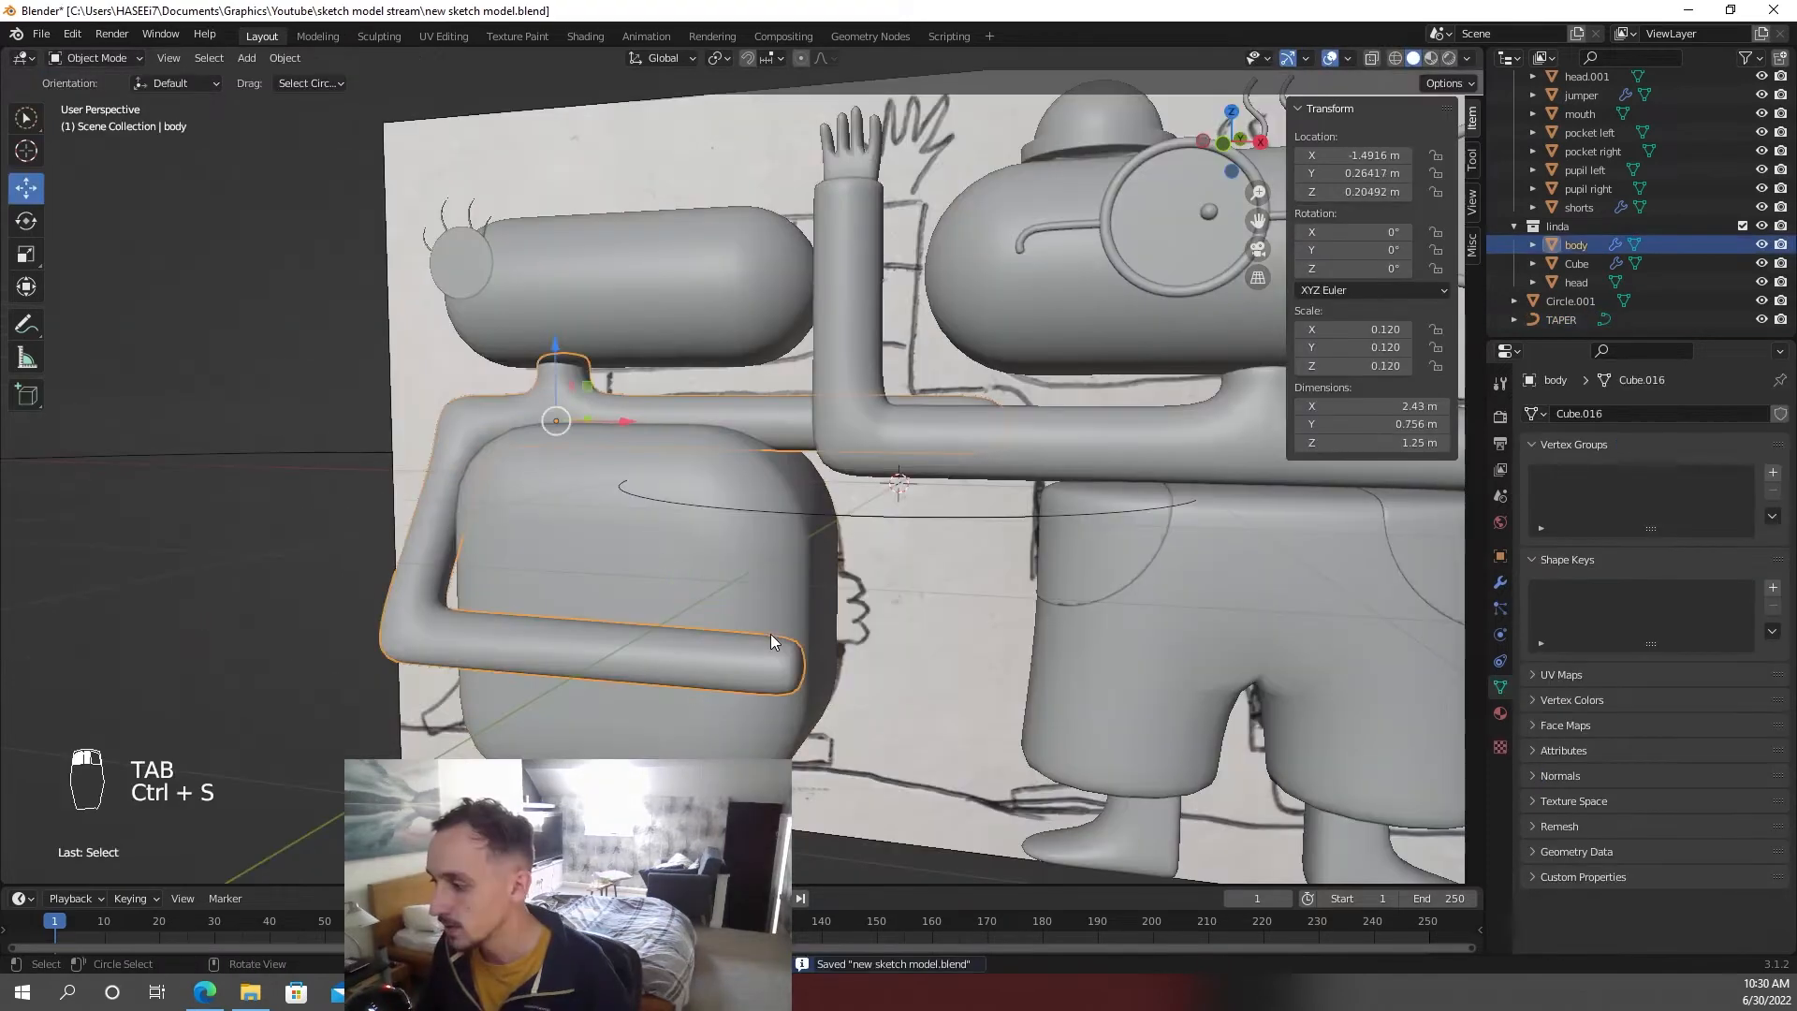
- Add a cube for linda's hand and scale it down to about 0.188
{"action": "key", "text": "shift+a"}
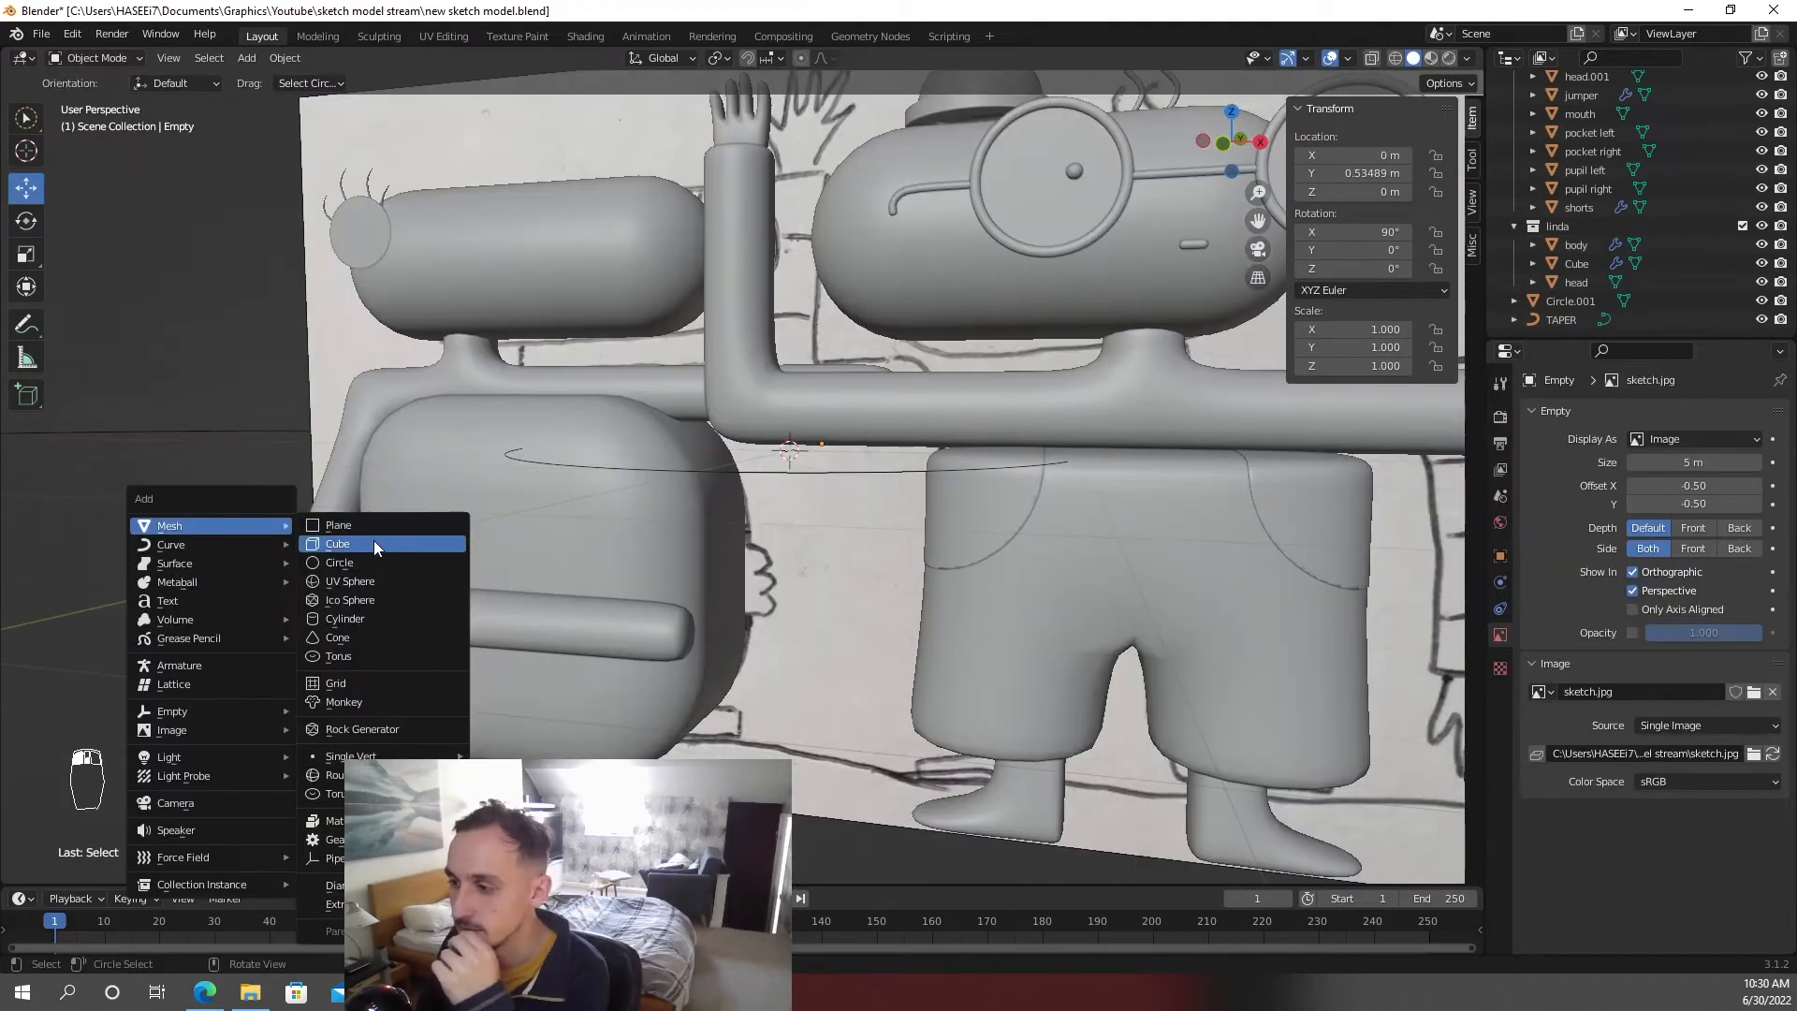
{"action": "left_click", "coordinate": [373, 541]}
{"action": "scroll", "coordinate": [582, 582], "scroll_direction": "down", "scroll_amount": 5}
{"action": "key", "text": "s"}
{"action": "left_click", "coordinate": [784, 520]}
{"action": "scroll", "coordinate": [828, 560], "scroll_direction": "up", "scroll_amount": 5}
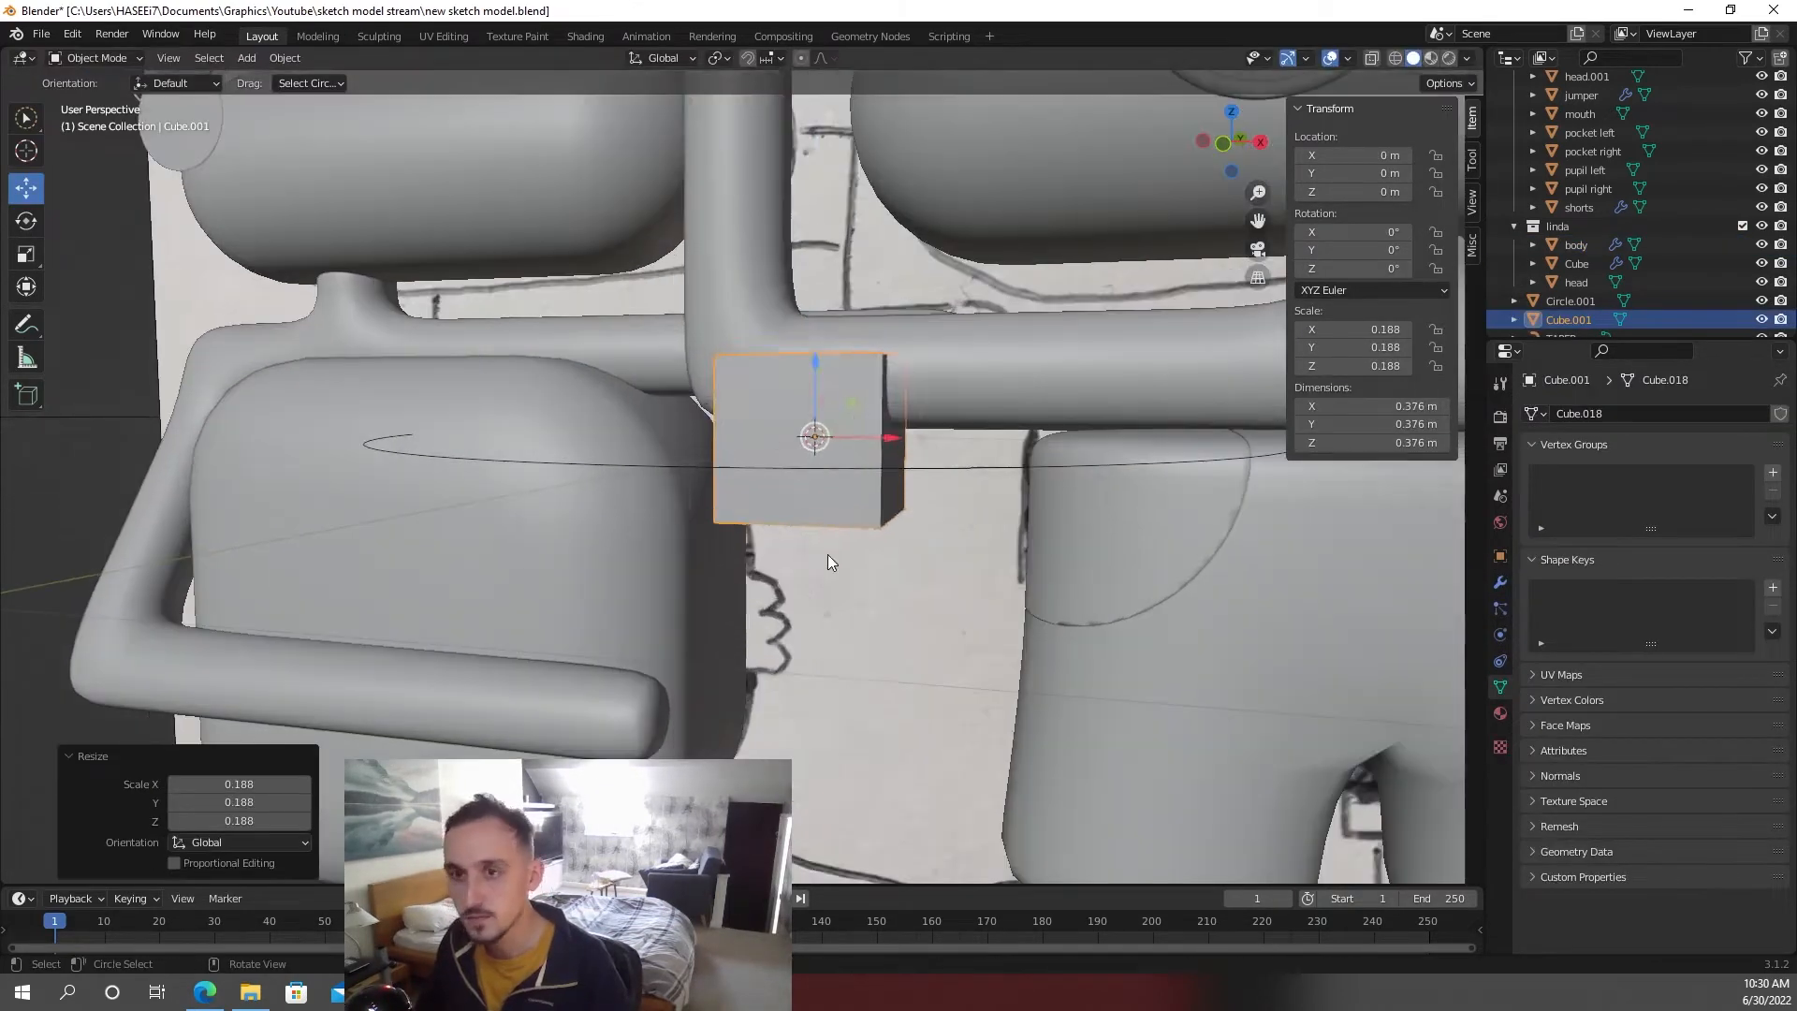
- Move the cube about -0.62 m along Z and -0.27 m along Y, level with linda's forearm
{"action": "key", "text": "g"}
{"action": "key", "text": "z"}
{"action": "left_click", "coordinate": [874, 778]}
{"action": "middle_click_drag", "start_coordinate": [874, 778], "coordinate": [889, 633]}
{"action": "key", "text": "g"}
{"action": "key", "text": "y"}
{"action": "left_click", "coordinate": [940, 720]}
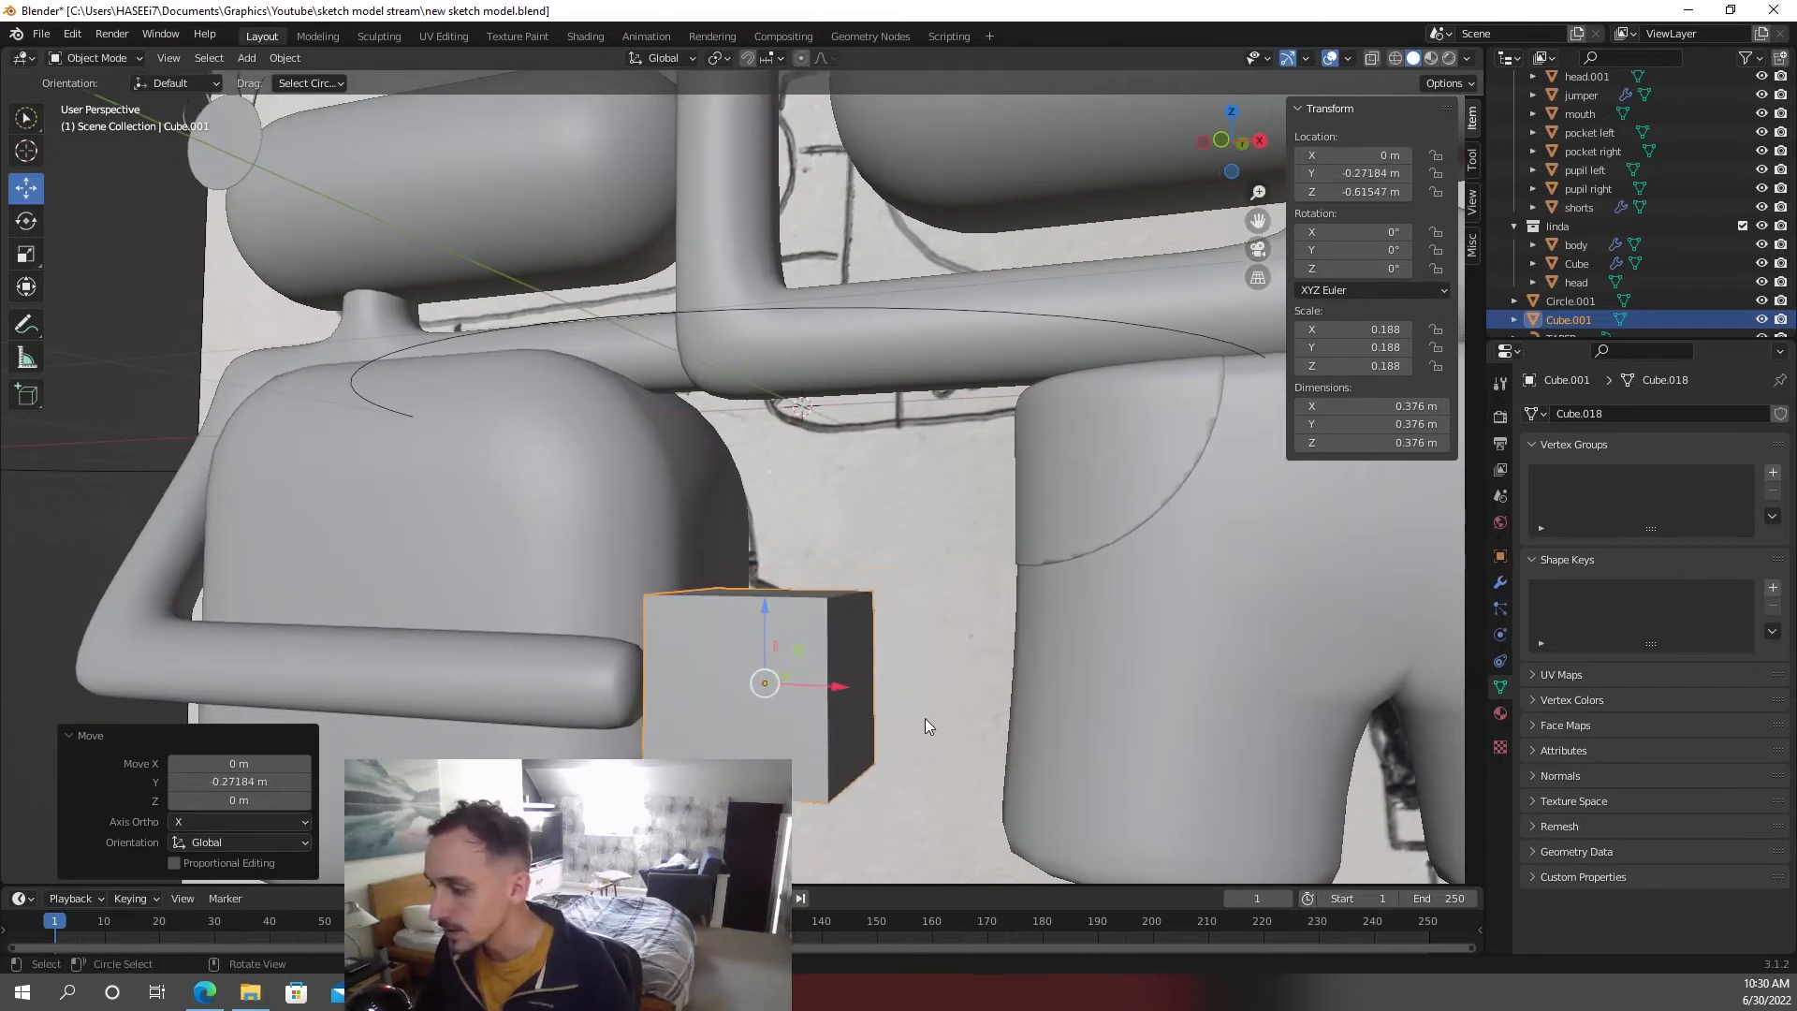
- Move the cube about -0.15 m along X to the forearm's end, and scale it by about 0.525
{"action": "key", "text": "g"}
{"action": "key", "text": "x"}
{"action": "left_click", "coordinate": [833, 714]}
{"action": "key", "text": "s"}
{"action": "left_click", "coordinate": [690, 670]}
{"action": "scroll", "coordinate": [803, 603], "scroll_direction": "up", "scroll_amount": 3}
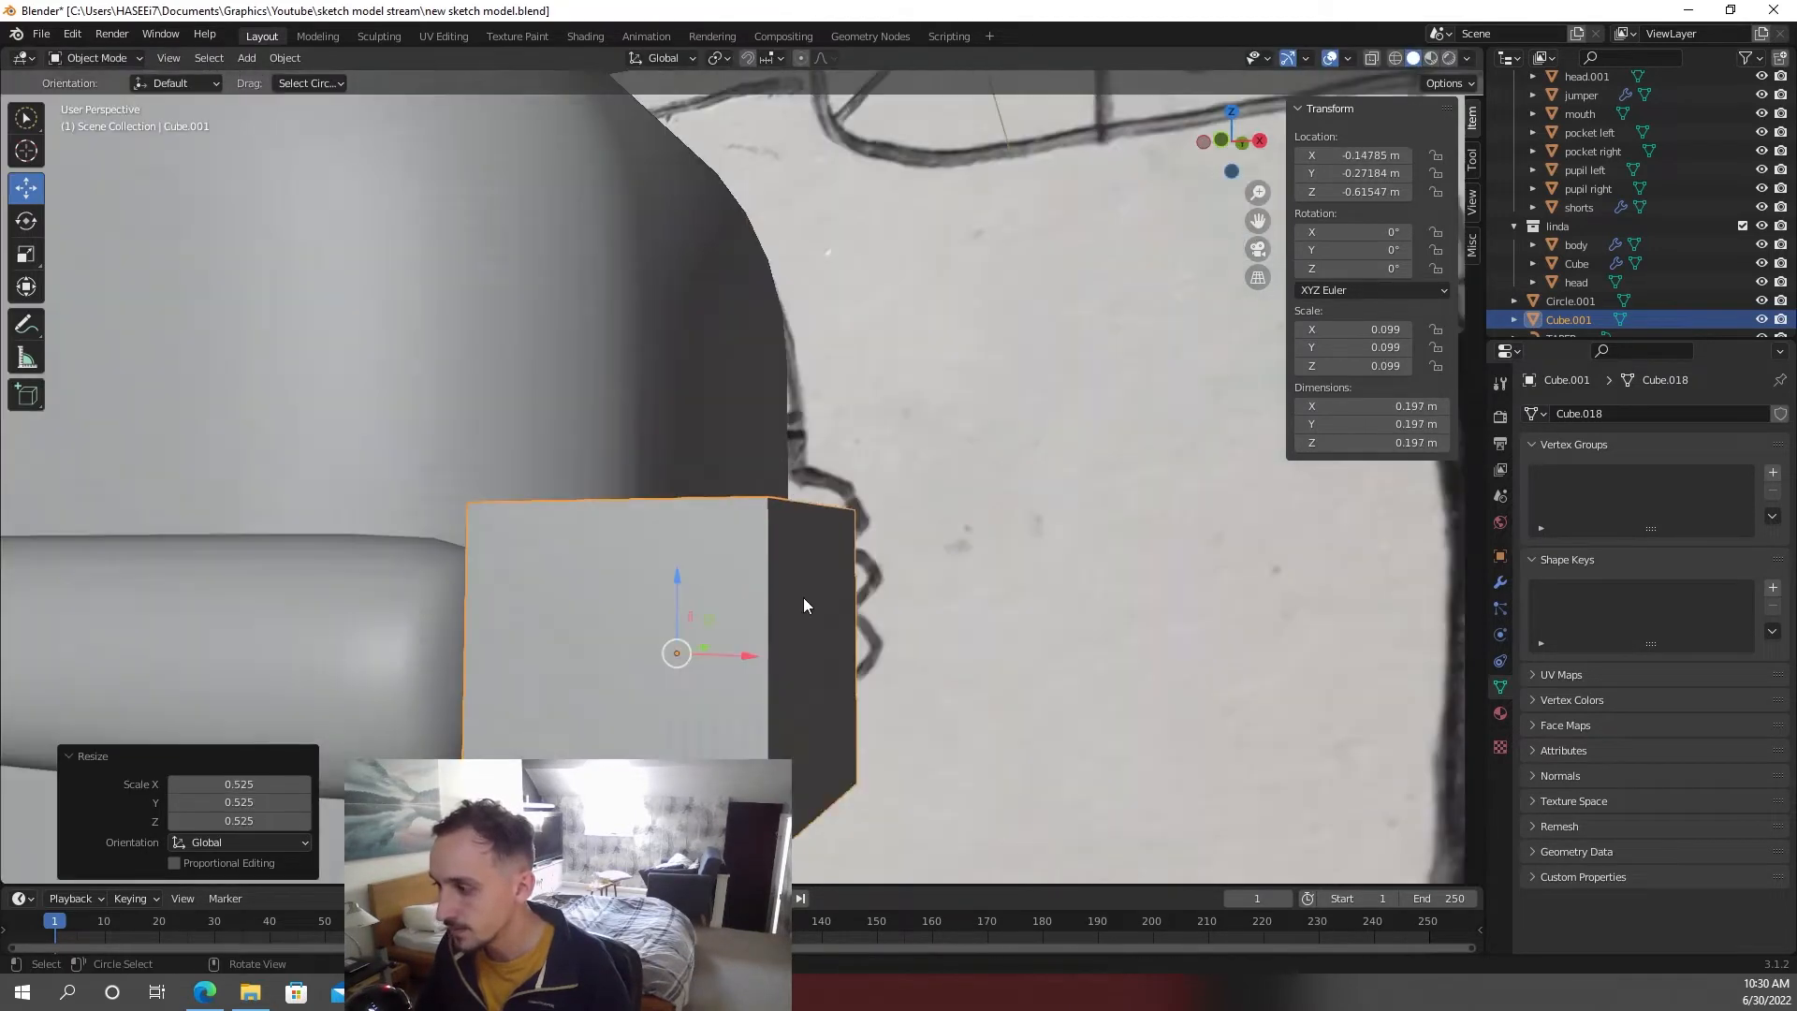
{"action": "middle_click_drag", "start_coordinate": [804, 606], "coordinate": [749, 669]}
- Fine-position the hand cube along X, Z and Y near the end of linda's arm
{"action": "key", "text": "g"}
{"action": "key", "text": "x"}
{"action": "left_click", "coordinate": [748, 660]}
{"action": "key", "text": "g"}
{"action": "key", "text": "x"}
{"action": "left_click", "coordinate": [980, 669]}
{"action": "key", "text": "g"}
{"action": "key", "text": "z"}
{"action": "left_click", "coordinate": [908, 646]}
{"action": "mouse_move", "coordinate": [908, 646]}
{"action": "middle_mouse_down"}
{"action": "mouse_move", "coordinate": [790, 586]}
{"action": "mouse_move", "coordinate": [783, 614]}
{"action": "mouse_move", "coordinate": [969, 543]}
{"action": "mouse_move", "coordinate": [959, 577]}
{"action": "mouse_move", "coordinate": [717, 581]}
{"action": "mouse_move", "coordinate": [570, 481]}
{"action": "mouse_move", "coordinate": [705, 520]}
{"action": "middle_mouse_up"}
{"action": "key", "text": "g"}
{"action": "key", "text": "y"}
{"action": "left_click", "coordinate": [848, 586]}
- Hide the sketch.jpg reference image and save the file
{"action": "left_click", "coordinate": [970, 543]}
{"action": "key", "text": "h"}
{"action": "key", "text": "ctrl+s"}
- Divide the hand cube with one centred vertical loop cut and three evenly spaced horizontal loop cuts
{"action": "scroll", "coordinate": [705, 520], "scroll_direction": "up", "scroll_amount": 2}
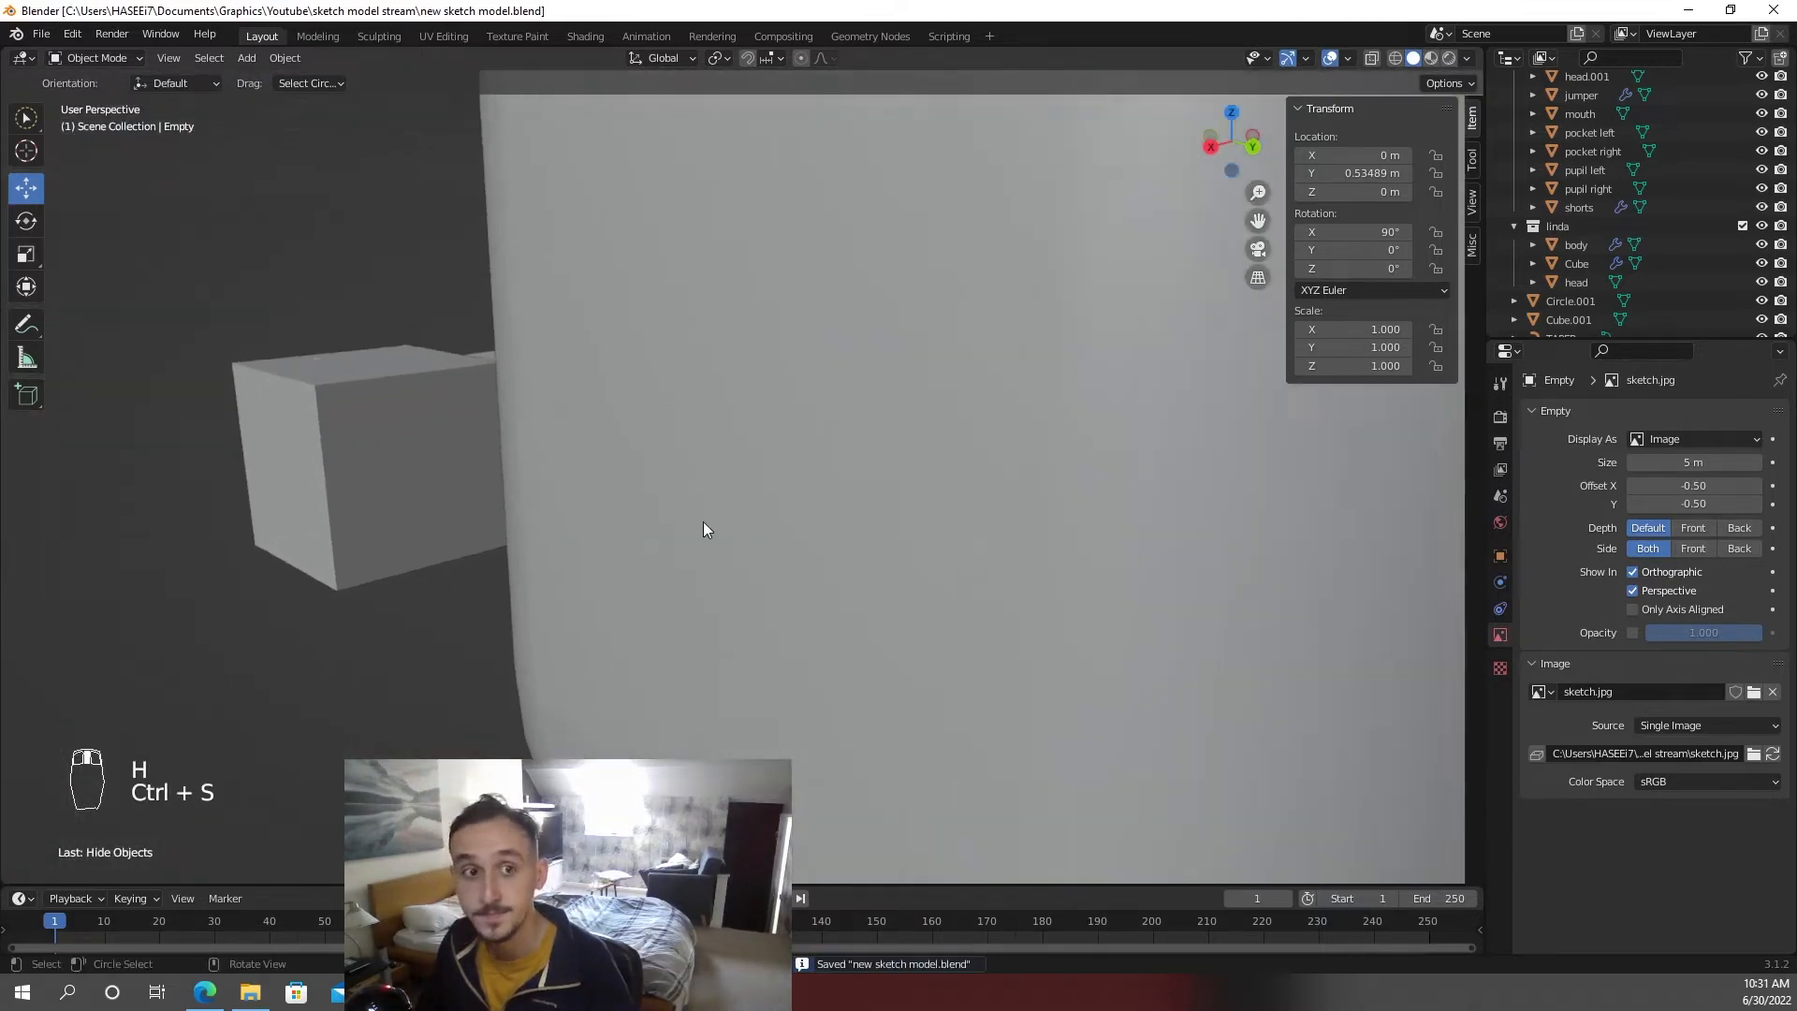
{"action": "left_click", "coordinate": [369, 463]}
{"action": "key", "text": "Tab"}
{"action": "key", "text": "ctrl+r"}
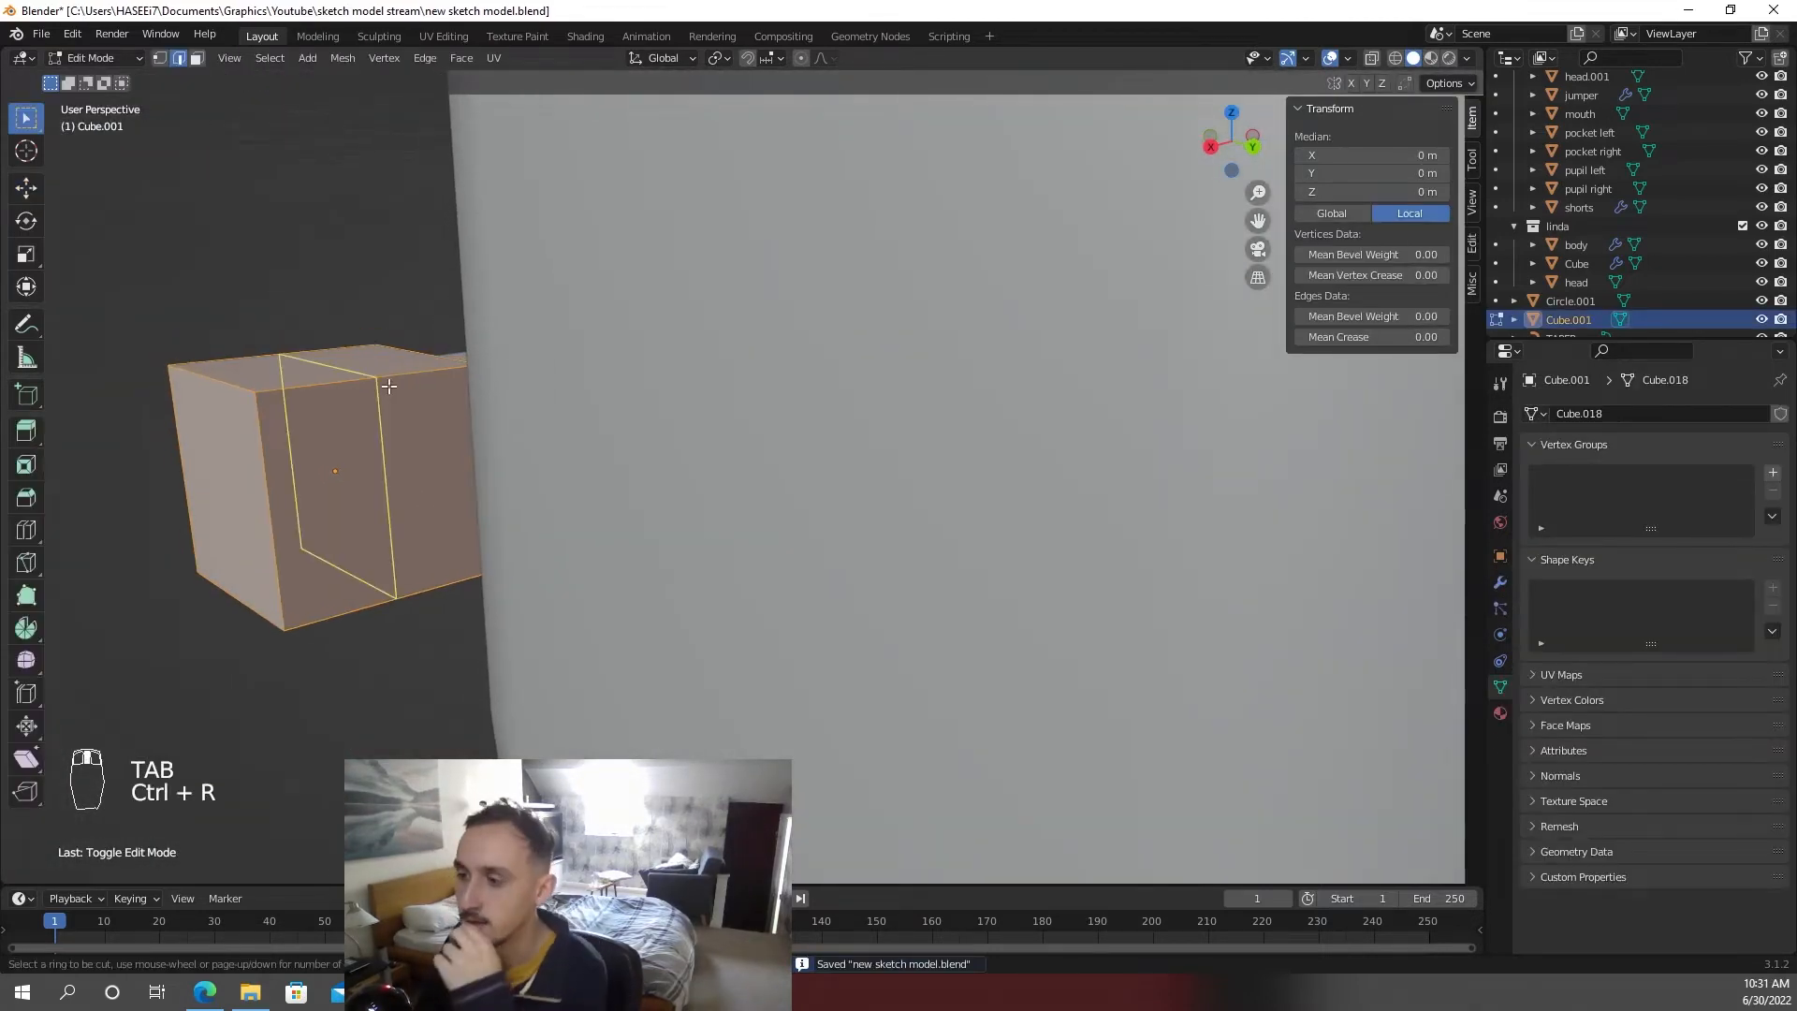
{"action": "left_click", "coordinate": [389, 385]}
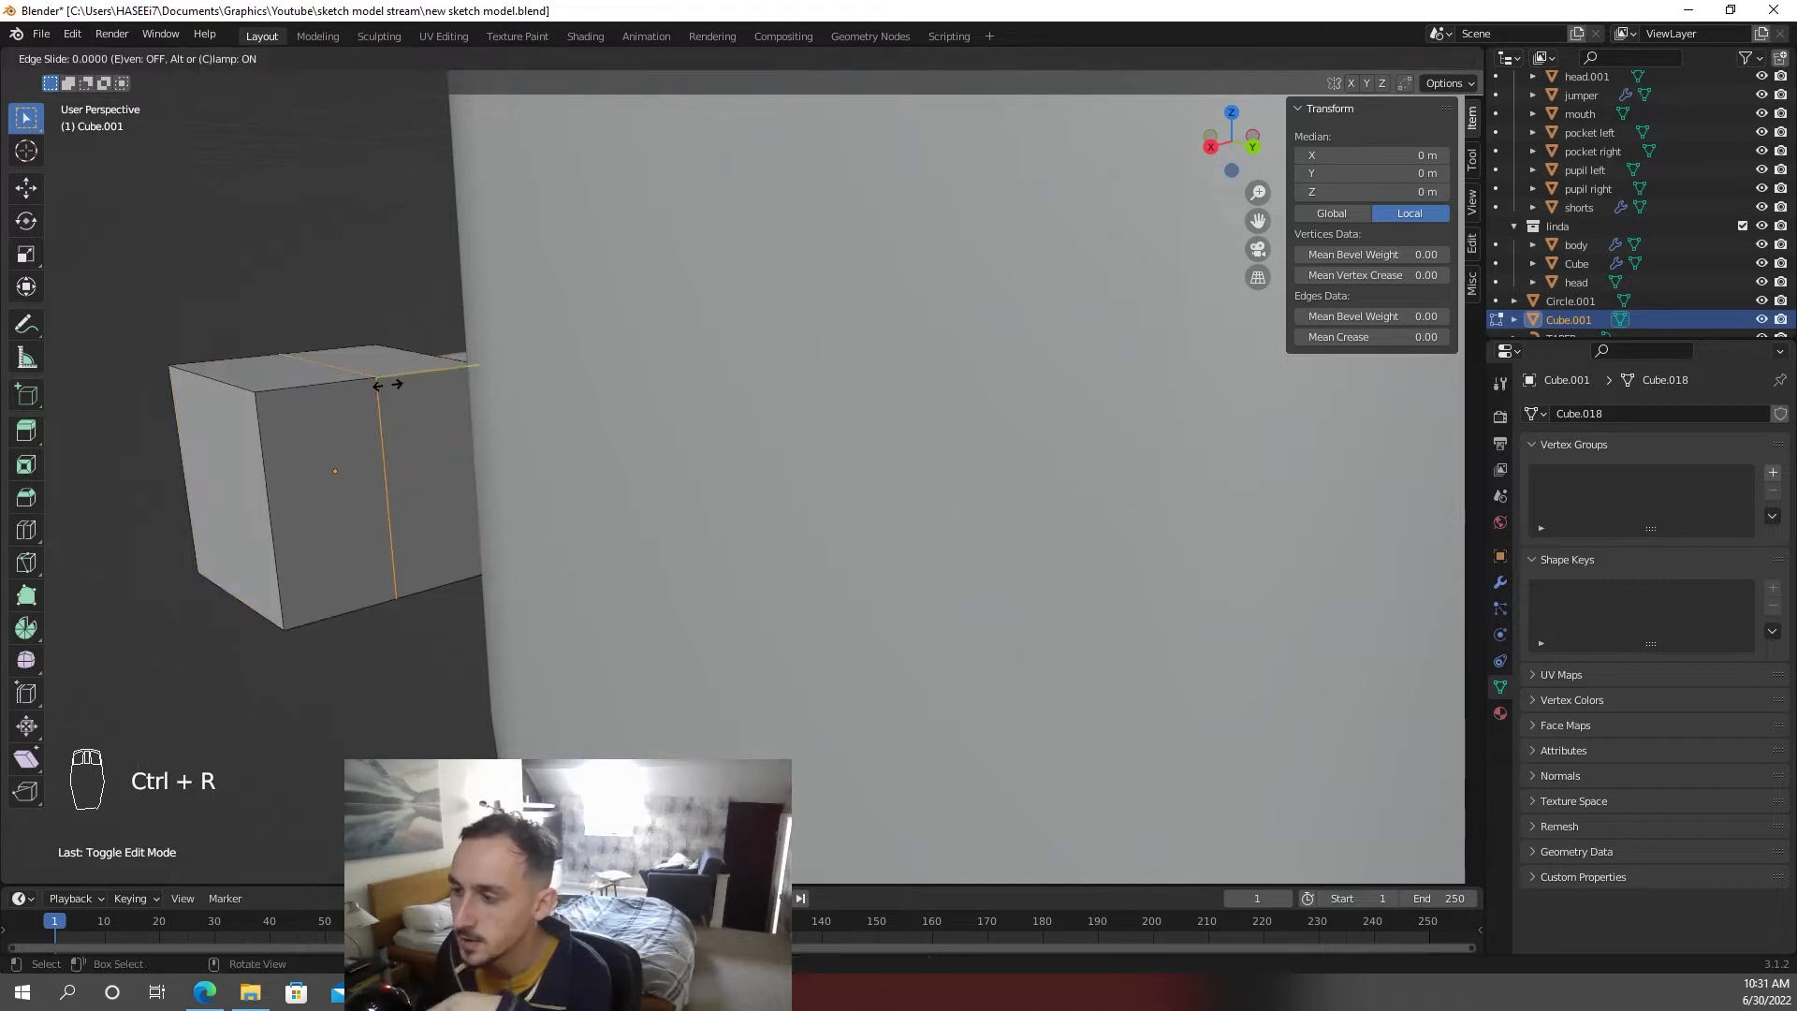
{"action": "right_click", "coordinate": [389, 386]}
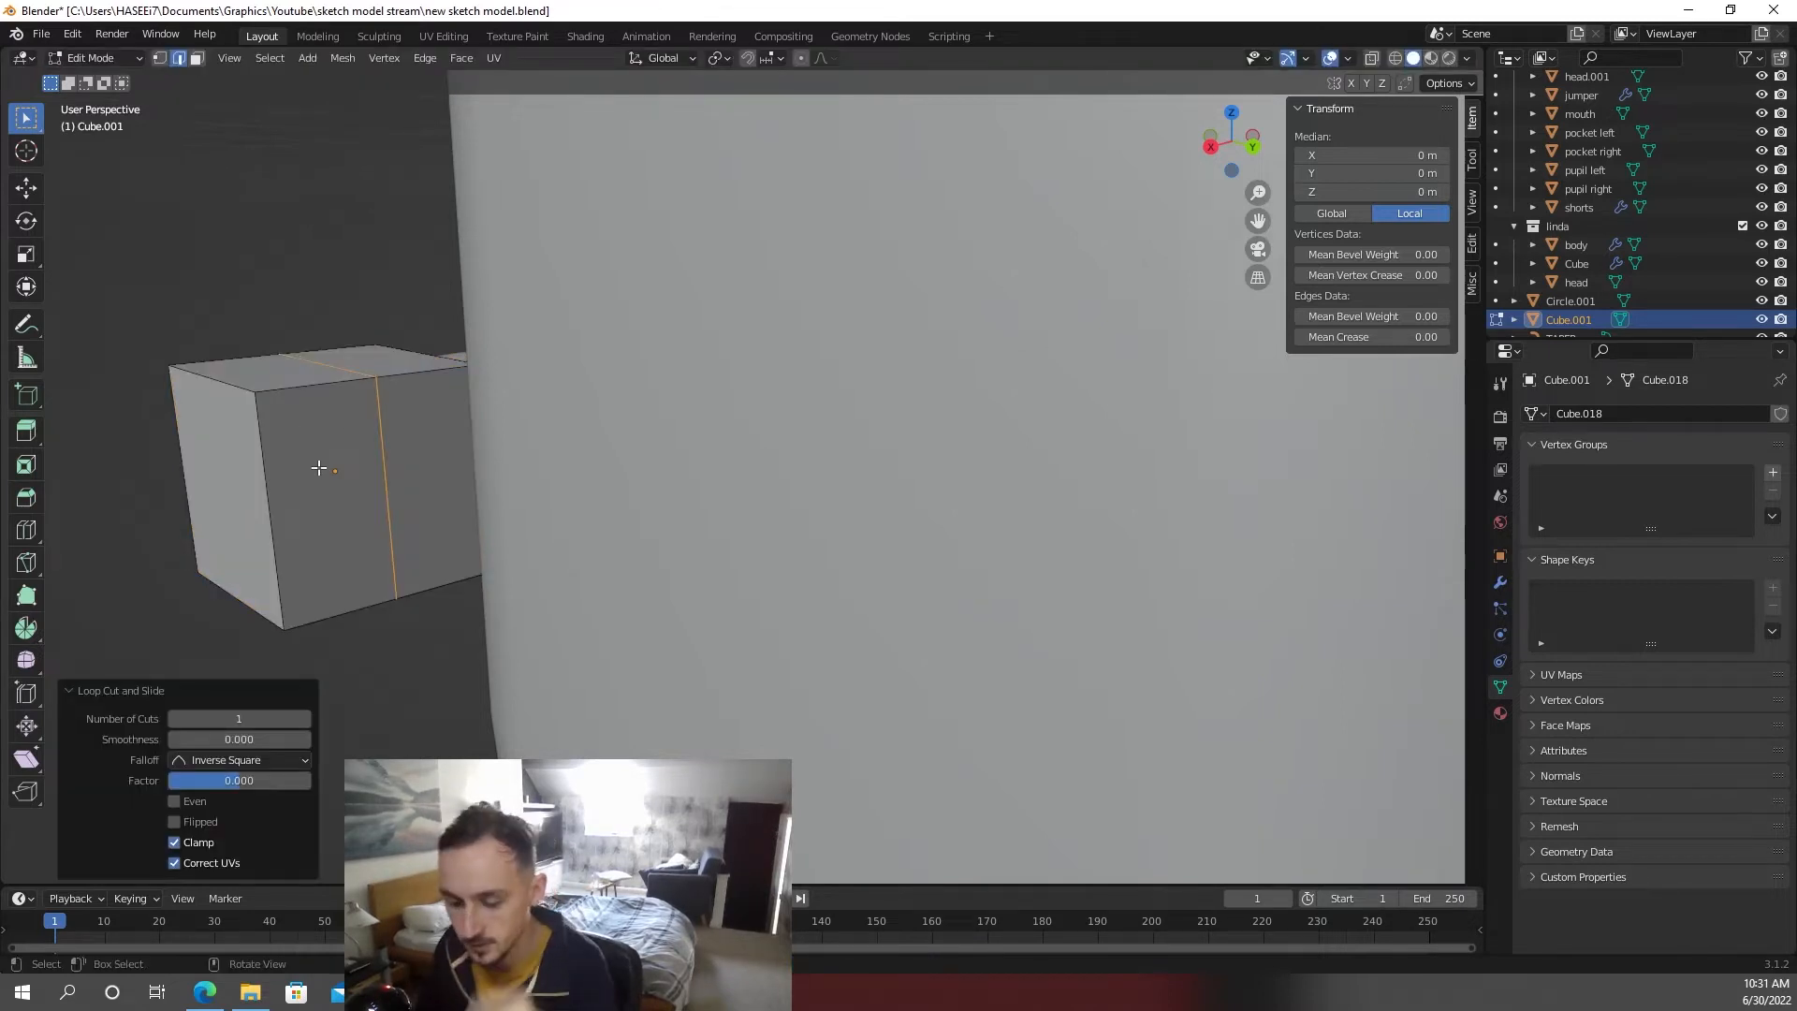
{"action": "scroll", "coordinate": [290, 480], "scroll_direction": "up", "scroll_amount": 2}
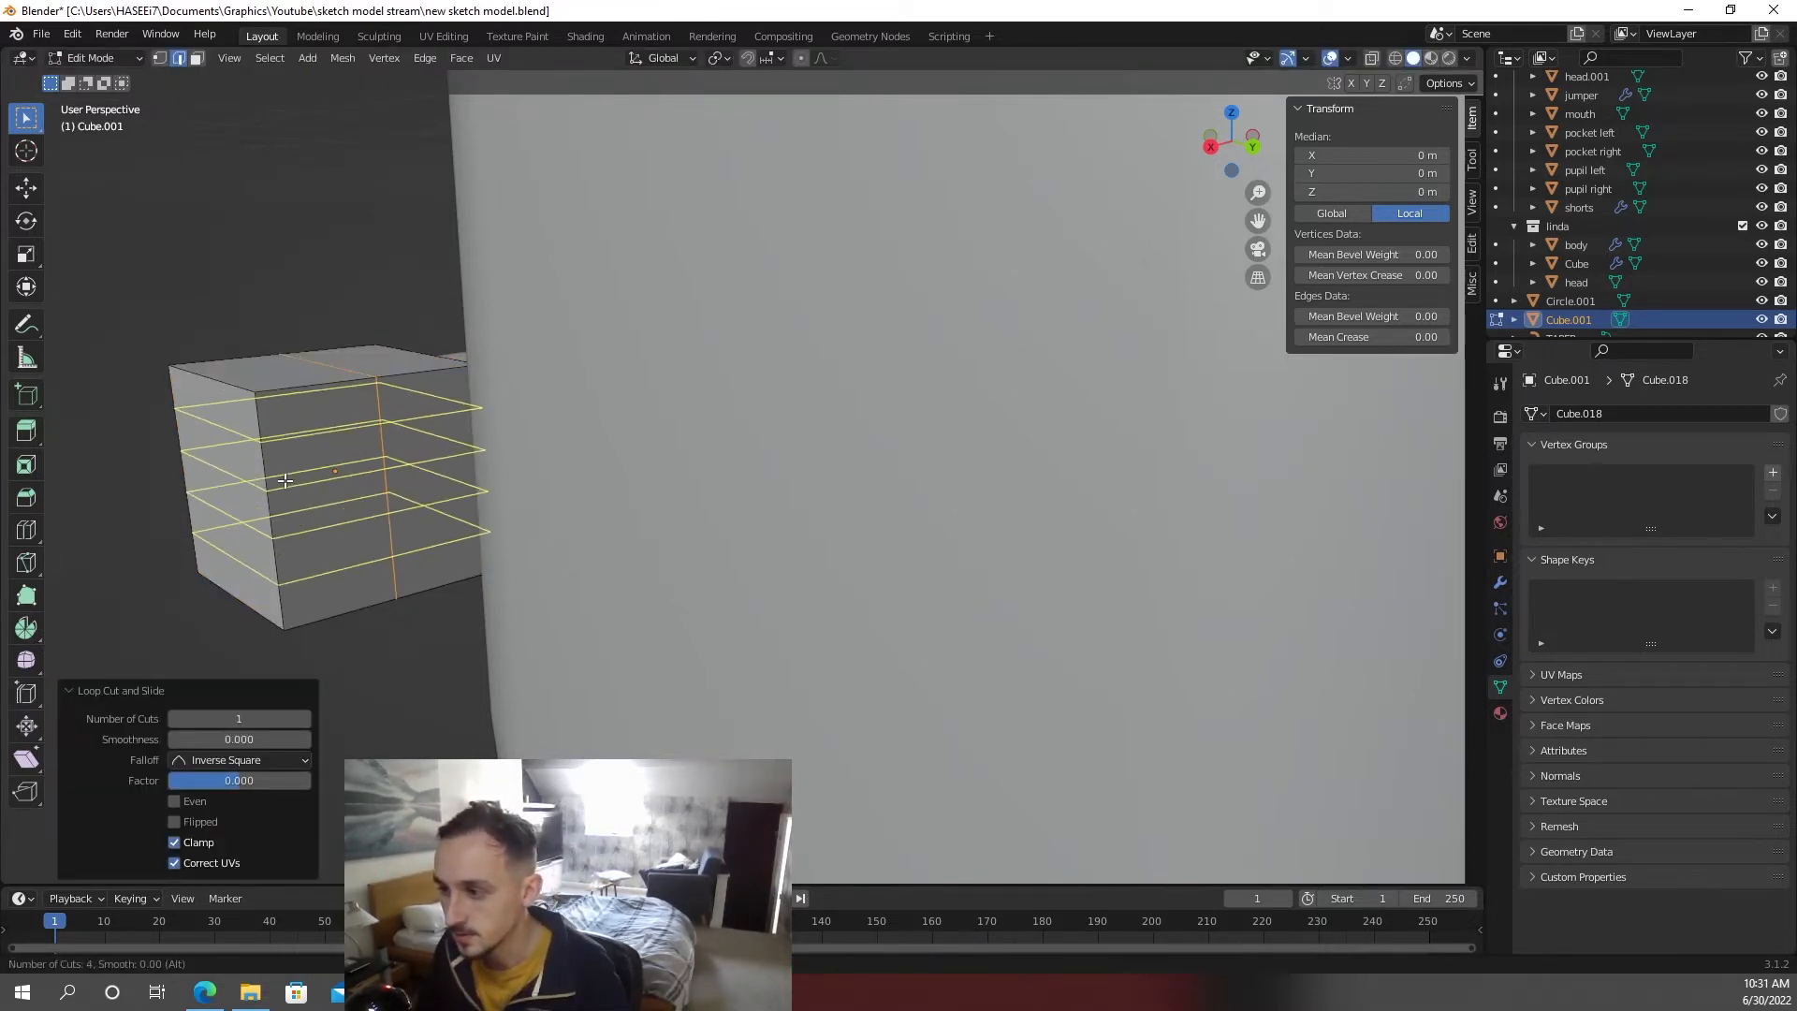
{"action": "left_click", "coordinate": [285, 481]}
{"action": "right_click", "coordinate": [285, 480]}
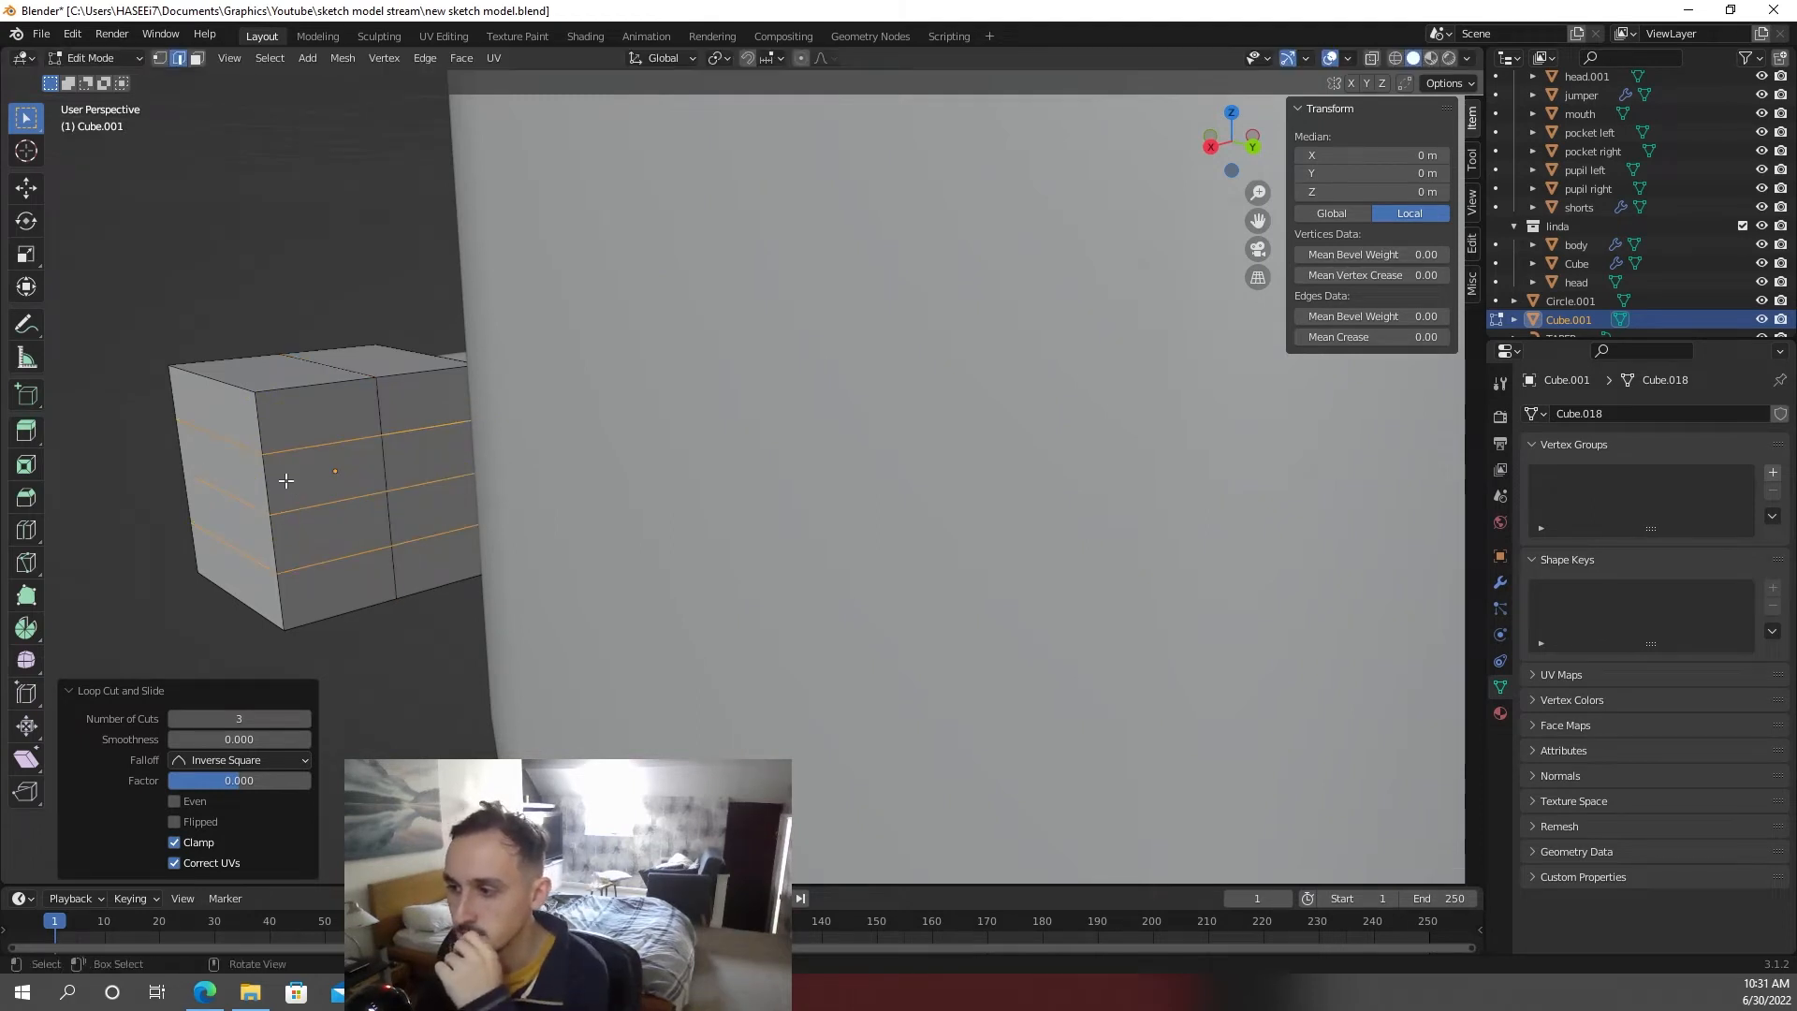
- Extrude the upper two faces of one column on the hand cube as fingers, about 0.096 m and 0.109 m long
{"action": "left_click", "coordinate": [197, 58]}
{"action": "left_click", "coordinate": [295, 423]}
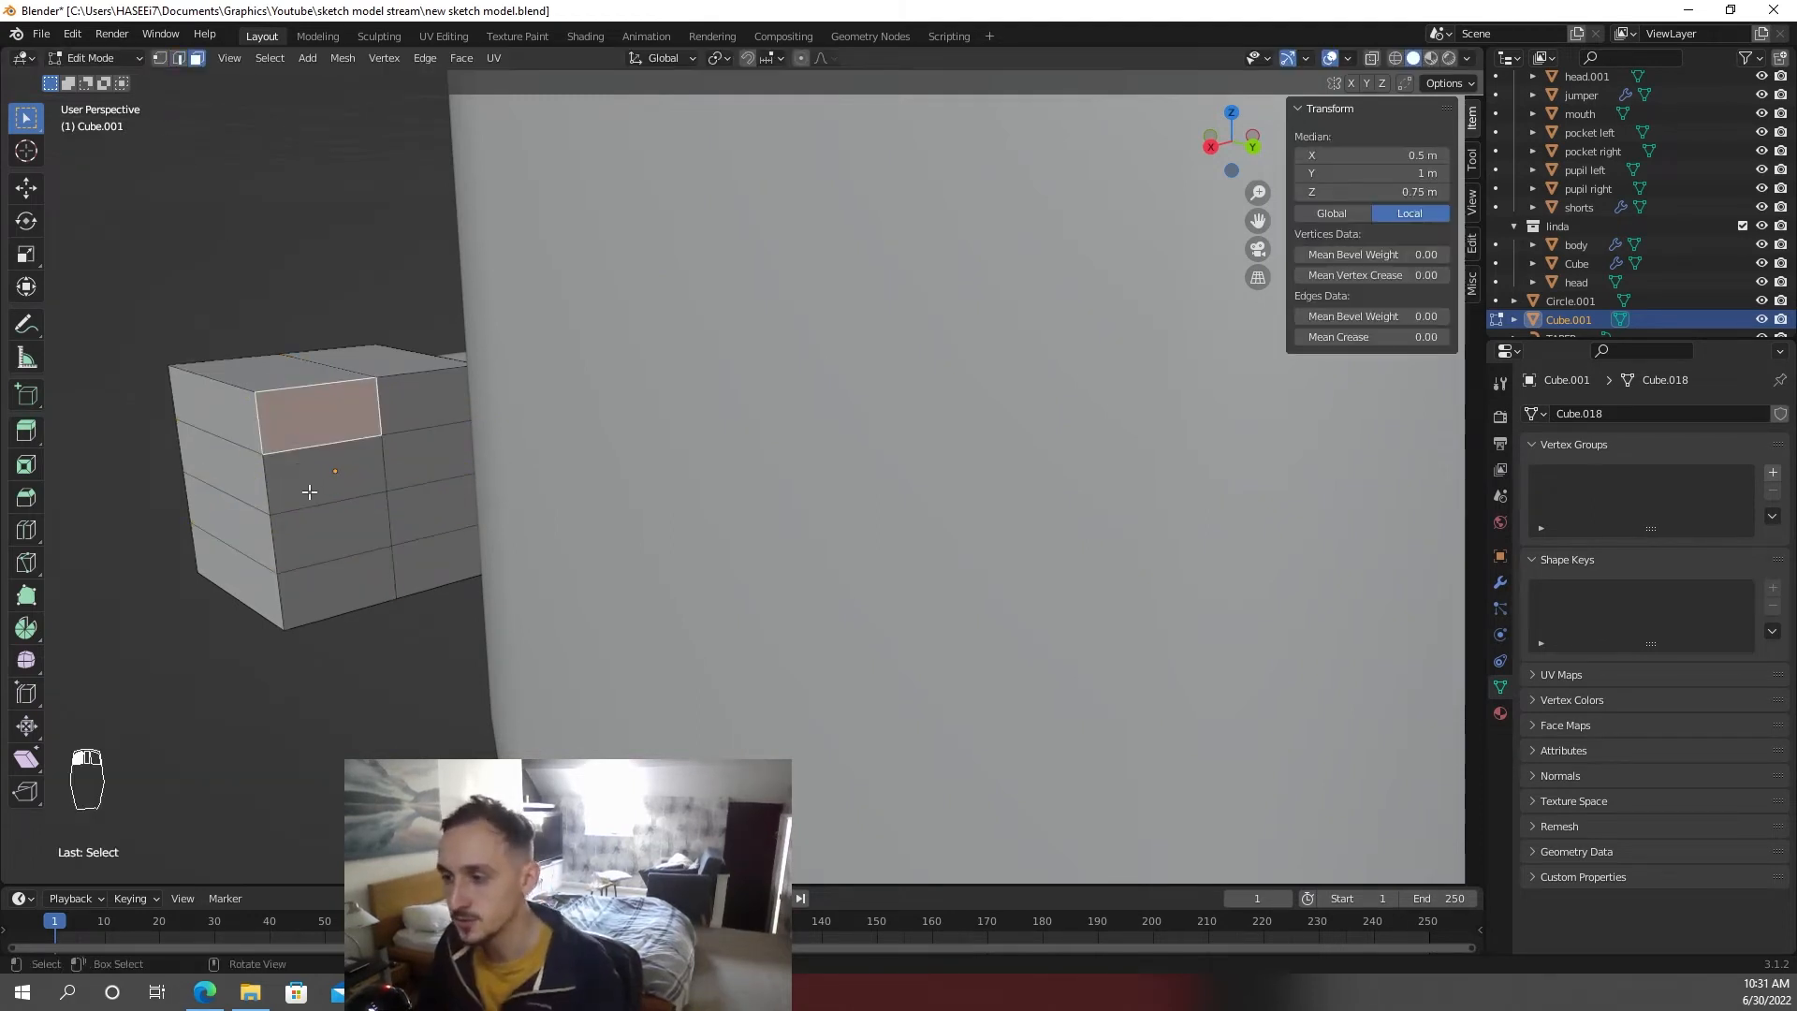
{"action": "middle_click_drag", "start_coordinate": [309, 491], "coordinate": [363, 494]}
{"action": "key", "text": "e"}
{"action": "left_click", "coordinate": [403, 540]}
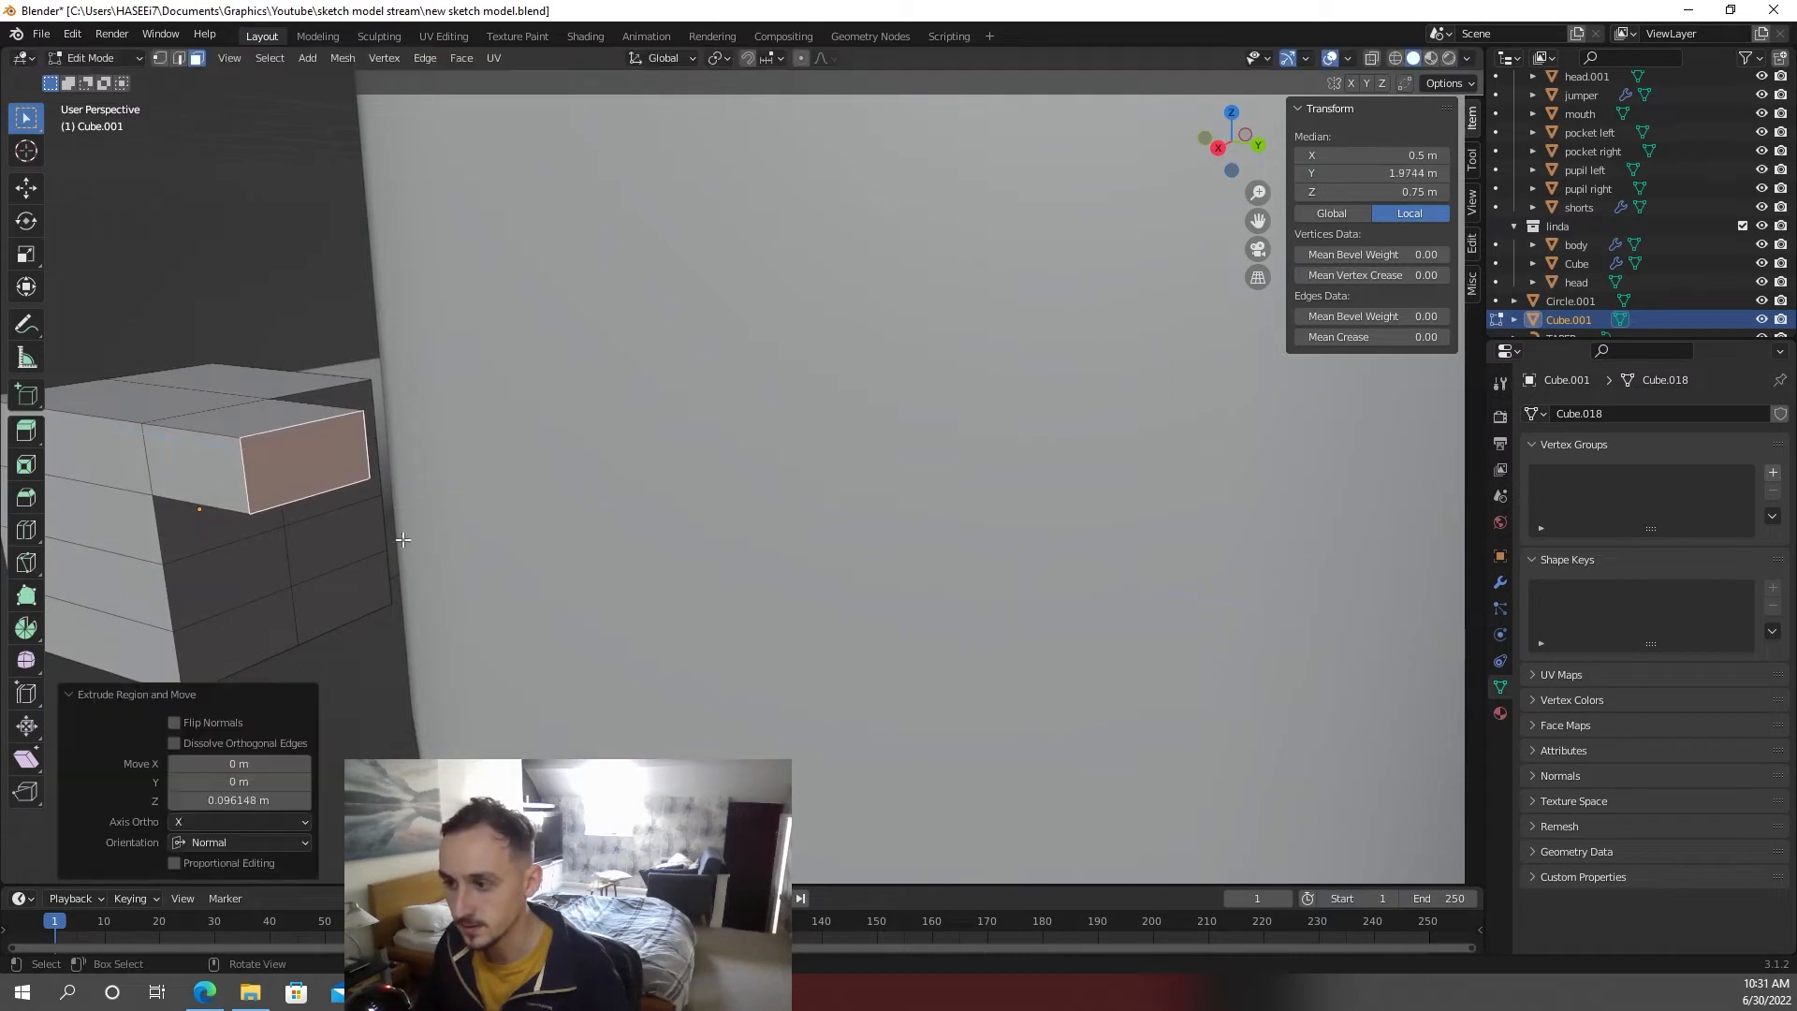
{"action": "left_click", "coordinate": [223, 527]}
{"action": "key", "text": "e"}
{"action": "left_click", "coordinate": [339, 540]}
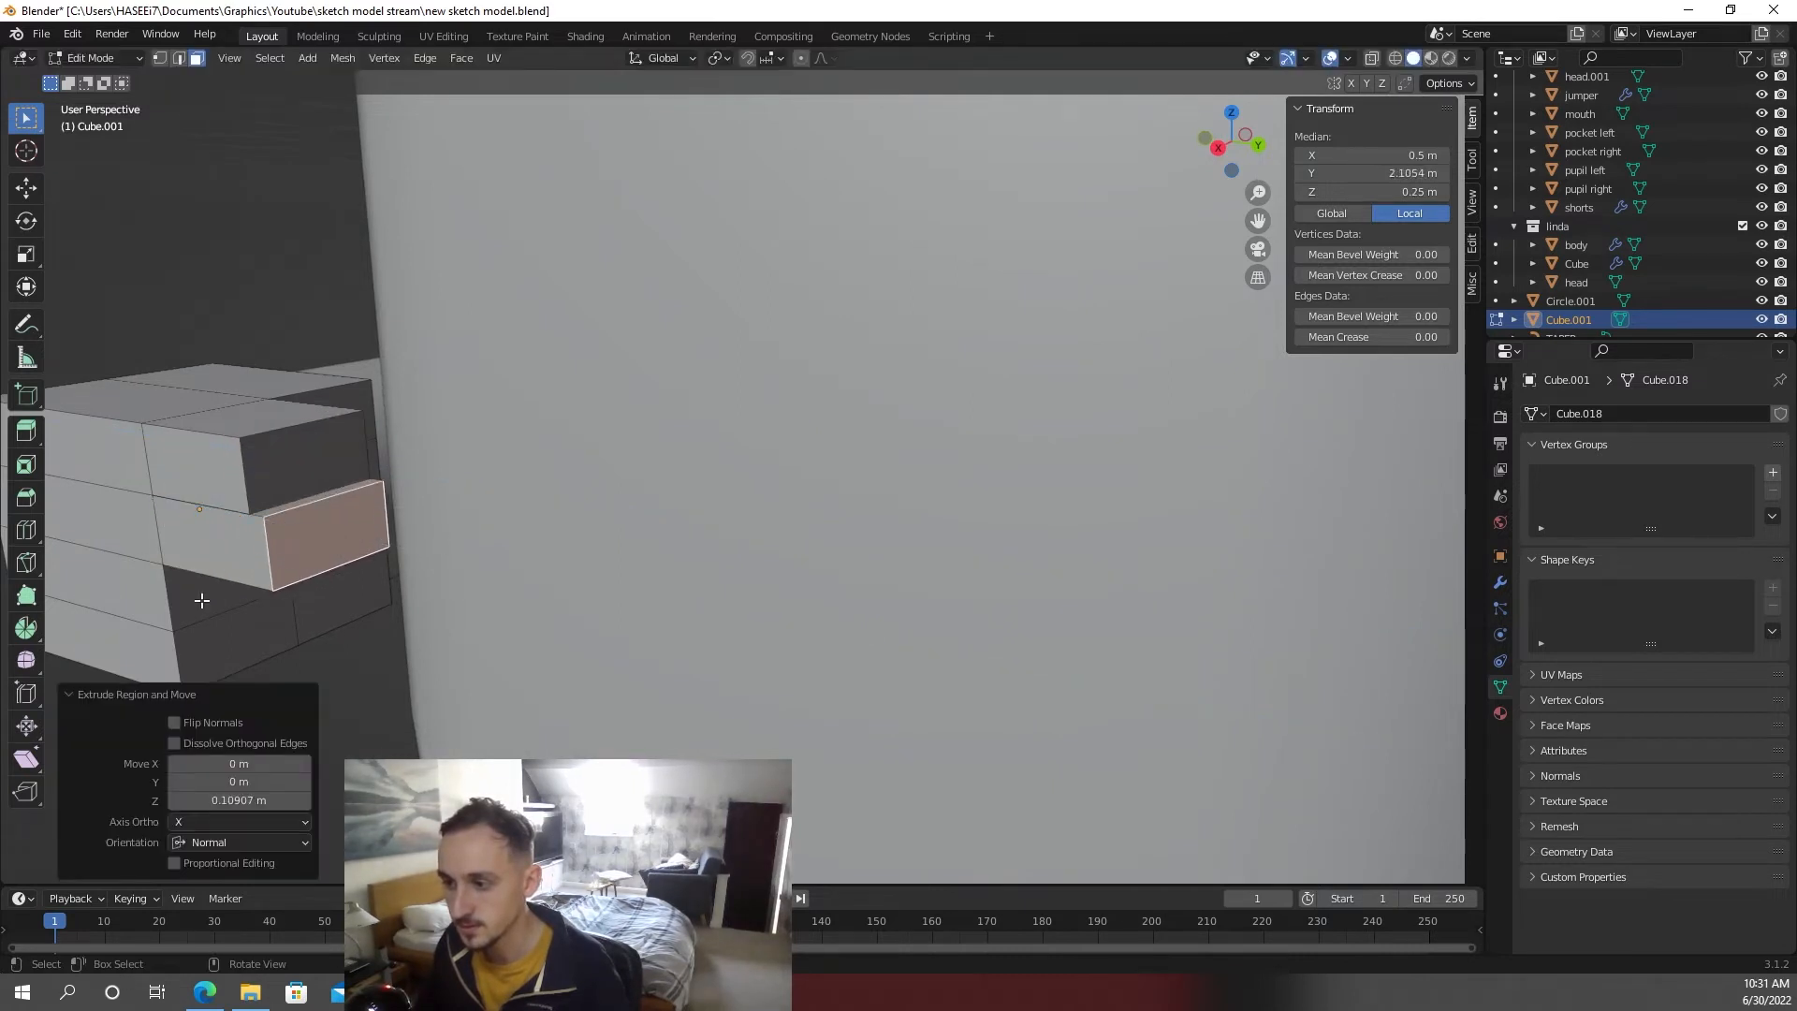
- Extrude the lower two faces of the finger column on the hand cube outward as the remaining two fingers
{"action": "left_click", "coordinate": [281, 604]}
{"action": "key", "text": "e"}
{"action": "left_click", "coordinate": [300, 618]}
{"action": "left_click", "coordinate": [285, 655]}
{"action": "key", "text": "e"}
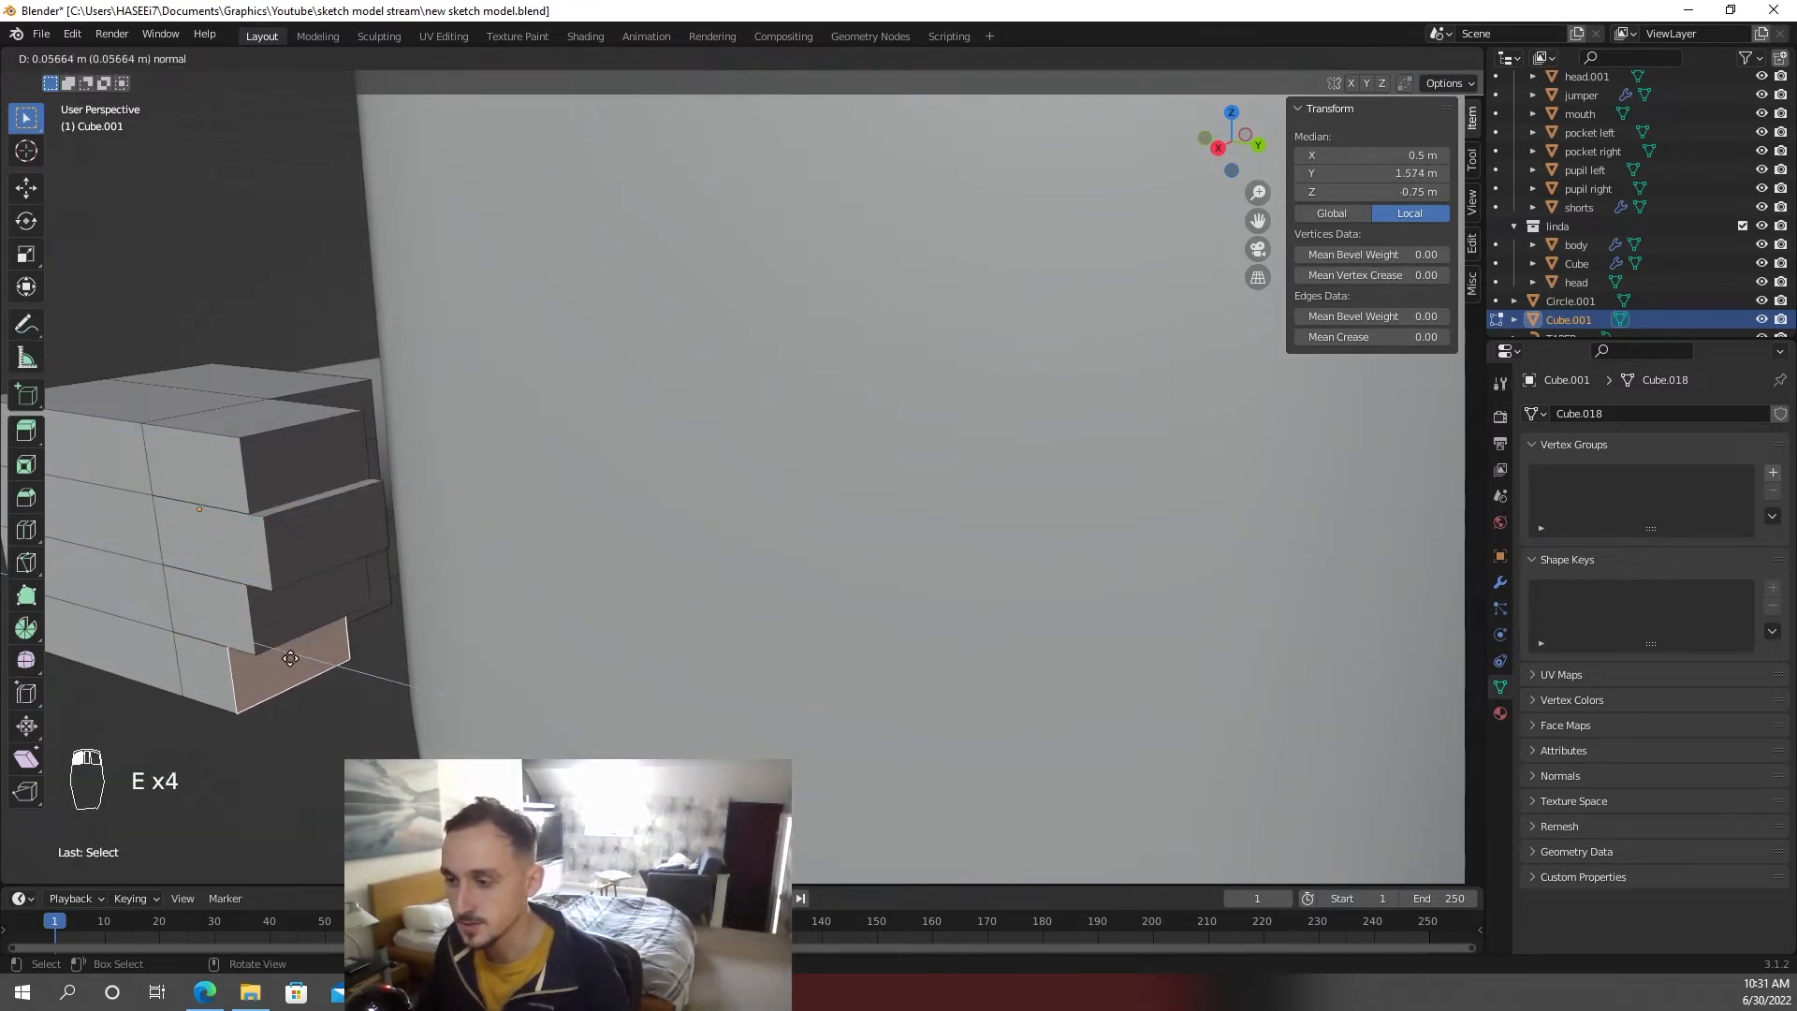
{"action": "left_click", "coordinate": [335, 660]}
- Move the lowest fingertip face down about 0.010 m along Z and raise the uppermost fingertip face slightly along Z
{"action": "middle_click_drag", "start_coordinate": [522, 525], "coordinate": [544, 514]}
{"action": "key", "text": "g"}
{"action": "key", "text": "z"}
{"action": "left_click", "coordinate": [538, 520]}
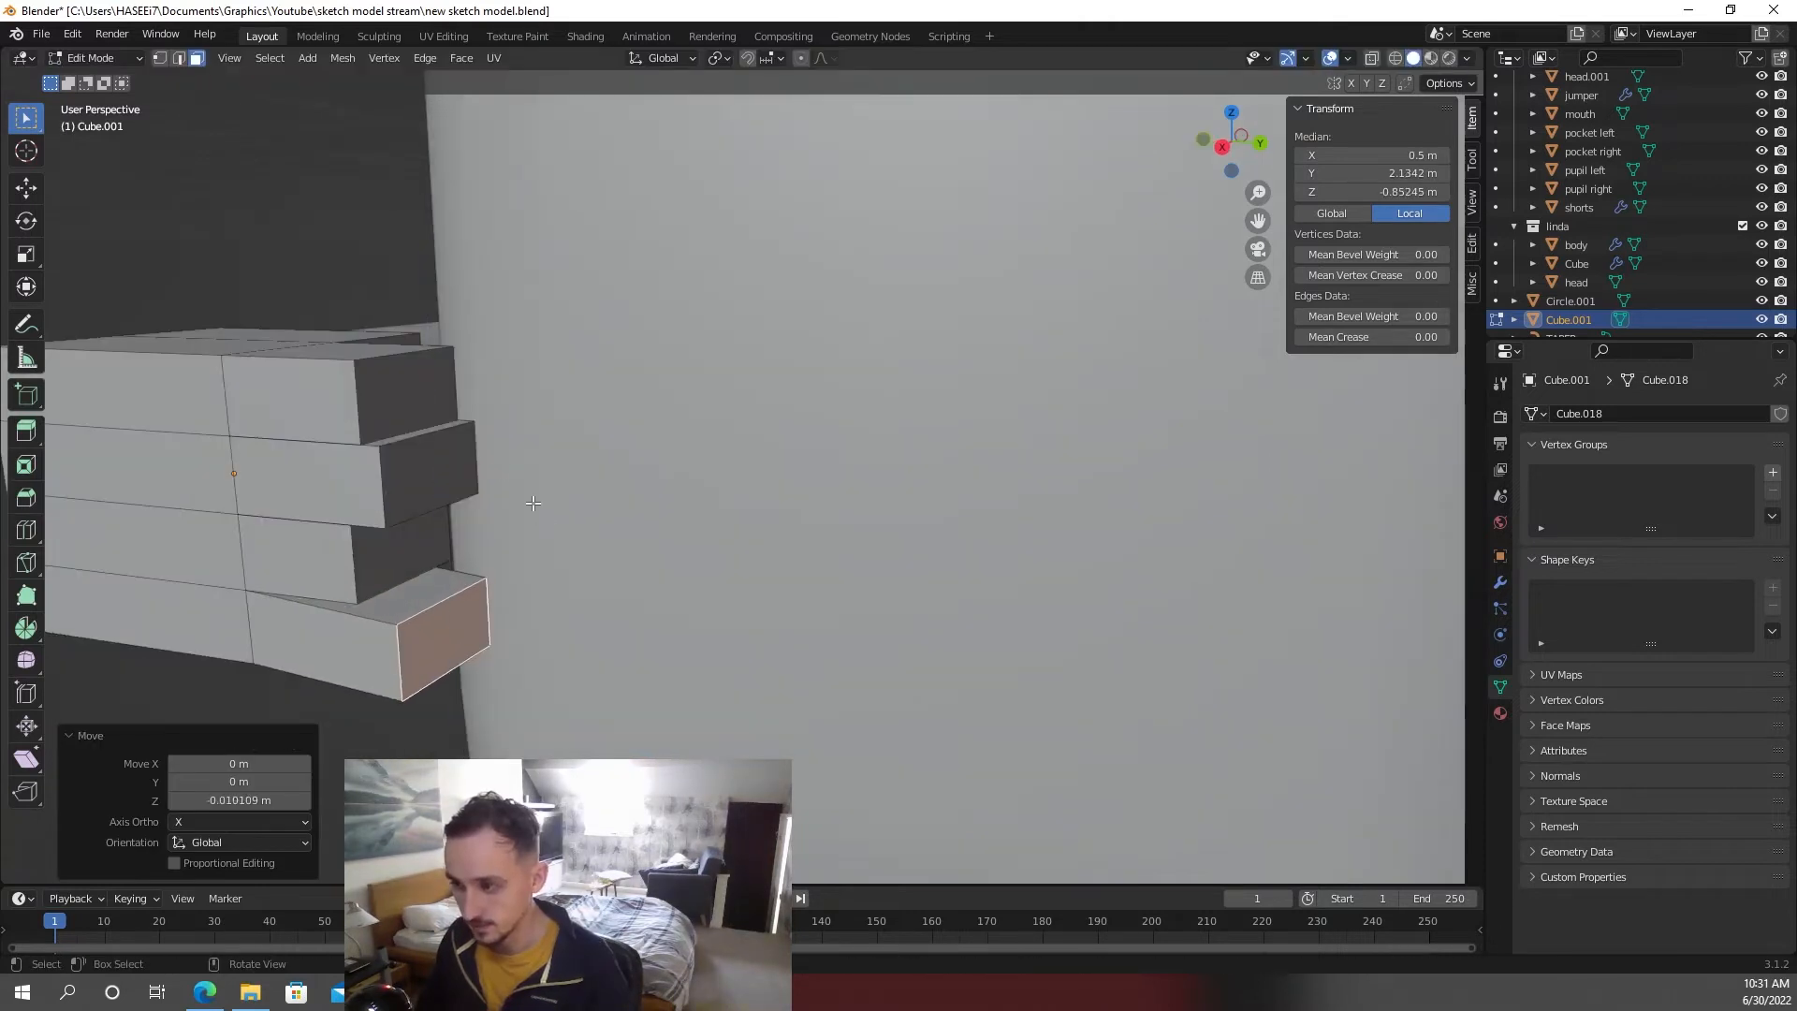
{"action": "left_click", "coordinate": [435, 404]}
{"action": "key", "text": "g"}
{"action": "key", "text": "z"}
{"action": "left_click", "coordinate": [434, 393]}
- Lengthen the third finger by moving its end face outward along Y, and raise the second fingertip face slightly along Z
{"action": "left_click", "coordinate": [418, 477]}
{"action": "left_click", "coordinate": [405, 553]}
{"action": "key", "text": "g"}
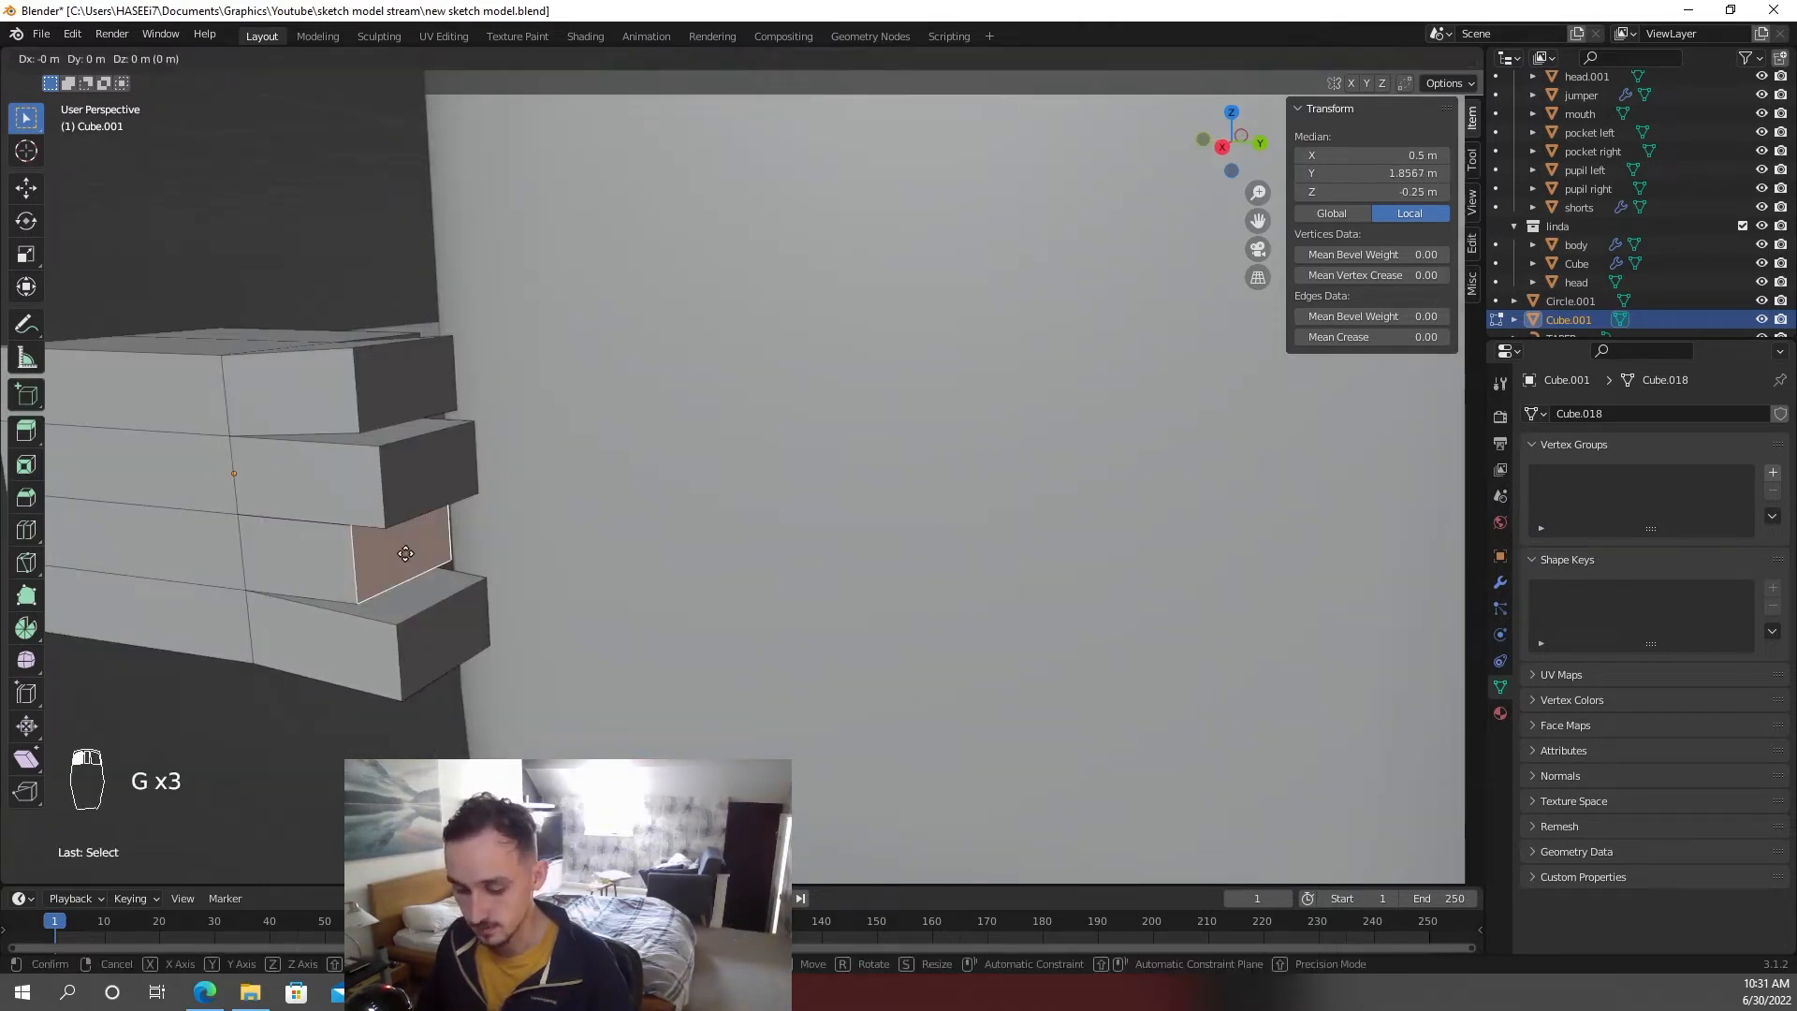
{"action": "key", "text": "y"}
{"action": "left_click", "coordinate": [467, 557]}
{"action": "left_click", "coordinate": [433, 487]}
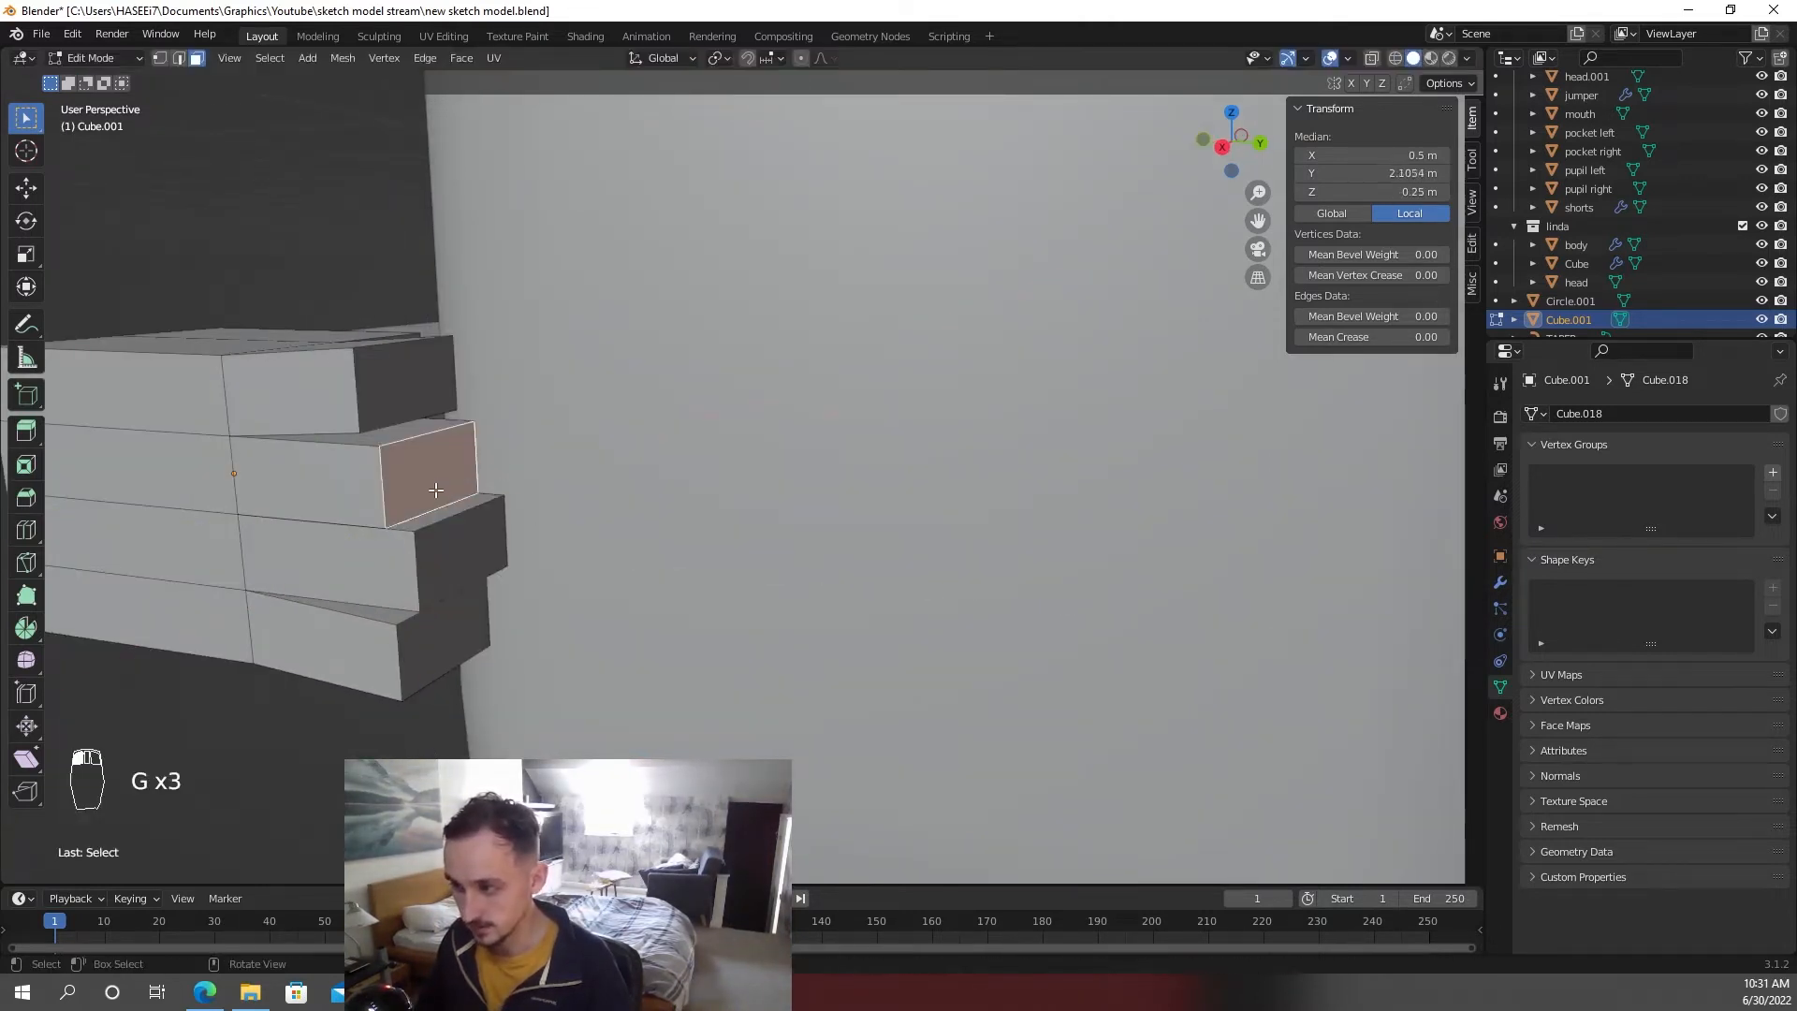
{"action": "key", "text": "g"}
{"action": "key", "text": "z"}
{"action": "left_click", "coordinate": [433, 480]}
- Add a Subdivision Surface modifier at viewport level 2 to the hand and shade it smooth
{"action": "middle_click_drag", "start_coordinate": [433, 479], "coordinate": [593, 486]}
{"action": "scroll", "coordinate": [593, 485], "scroll_direction": "down", "scroll_amount": 3}
{"action": "key", "text": "Tab"}
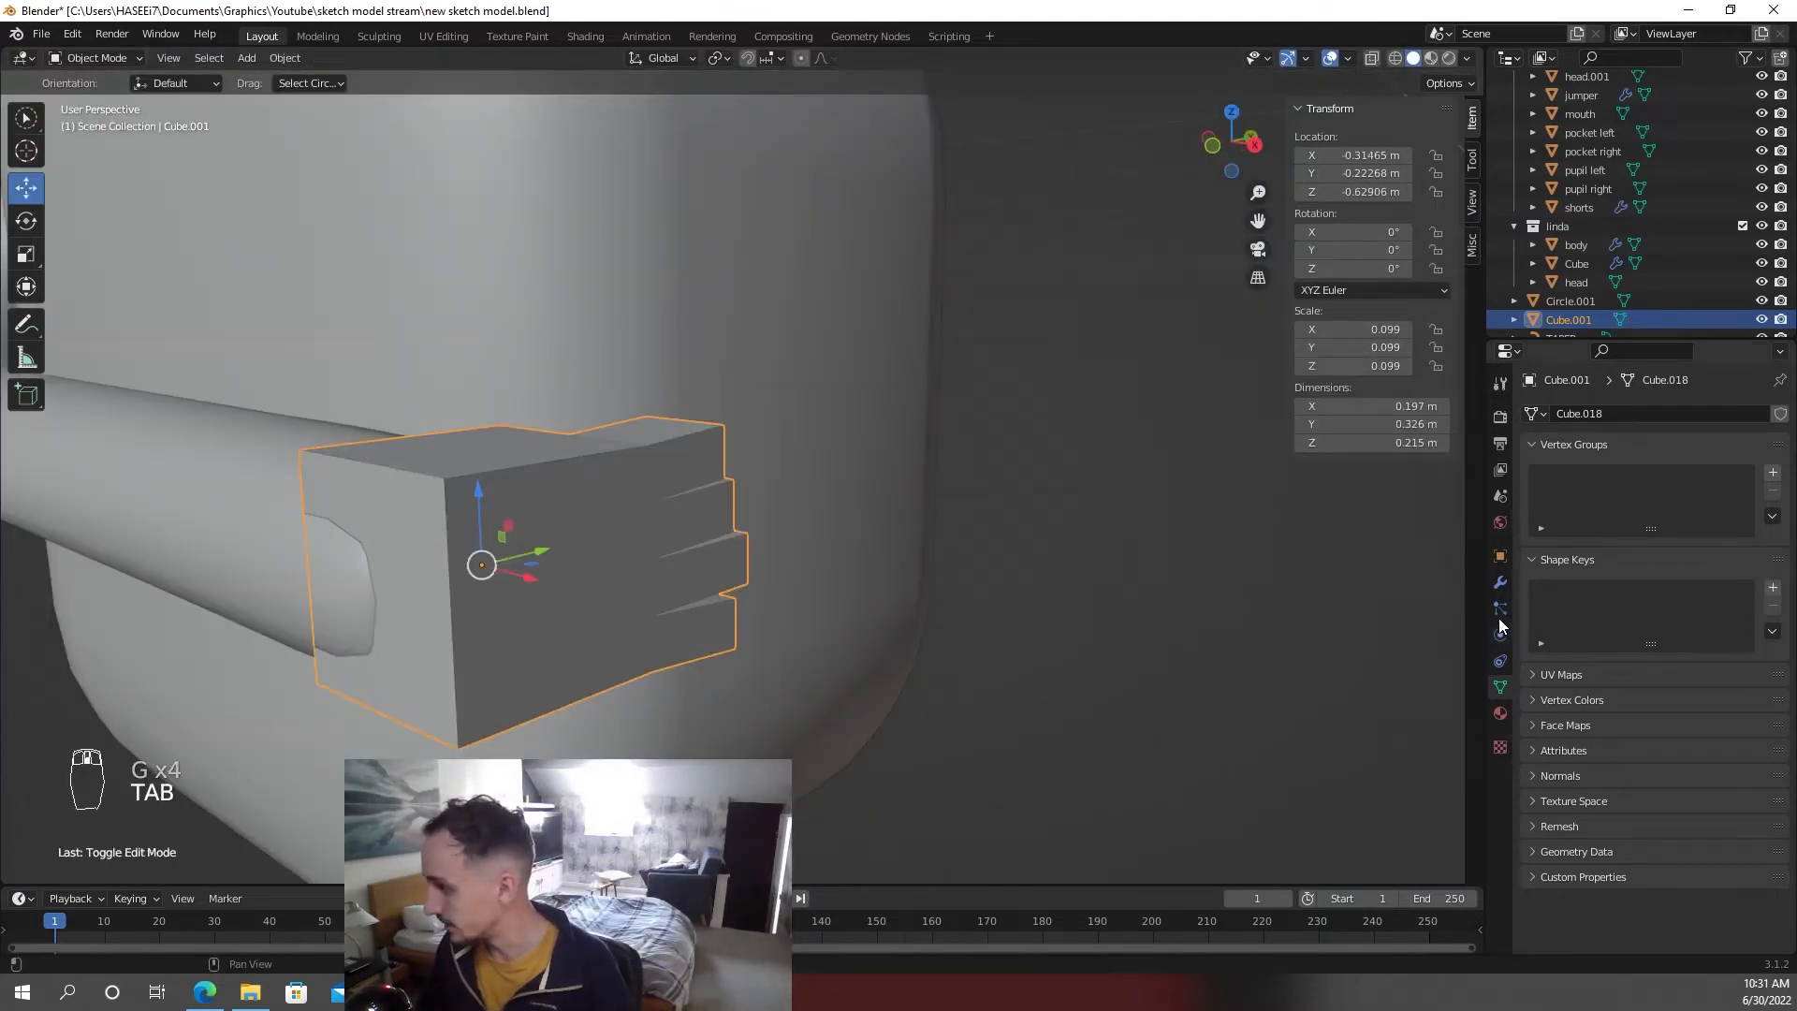
{"action": "left_click", "coordinate": [1500, 582]}
{"action": "left_click", "coordinate": [1587, 414]}
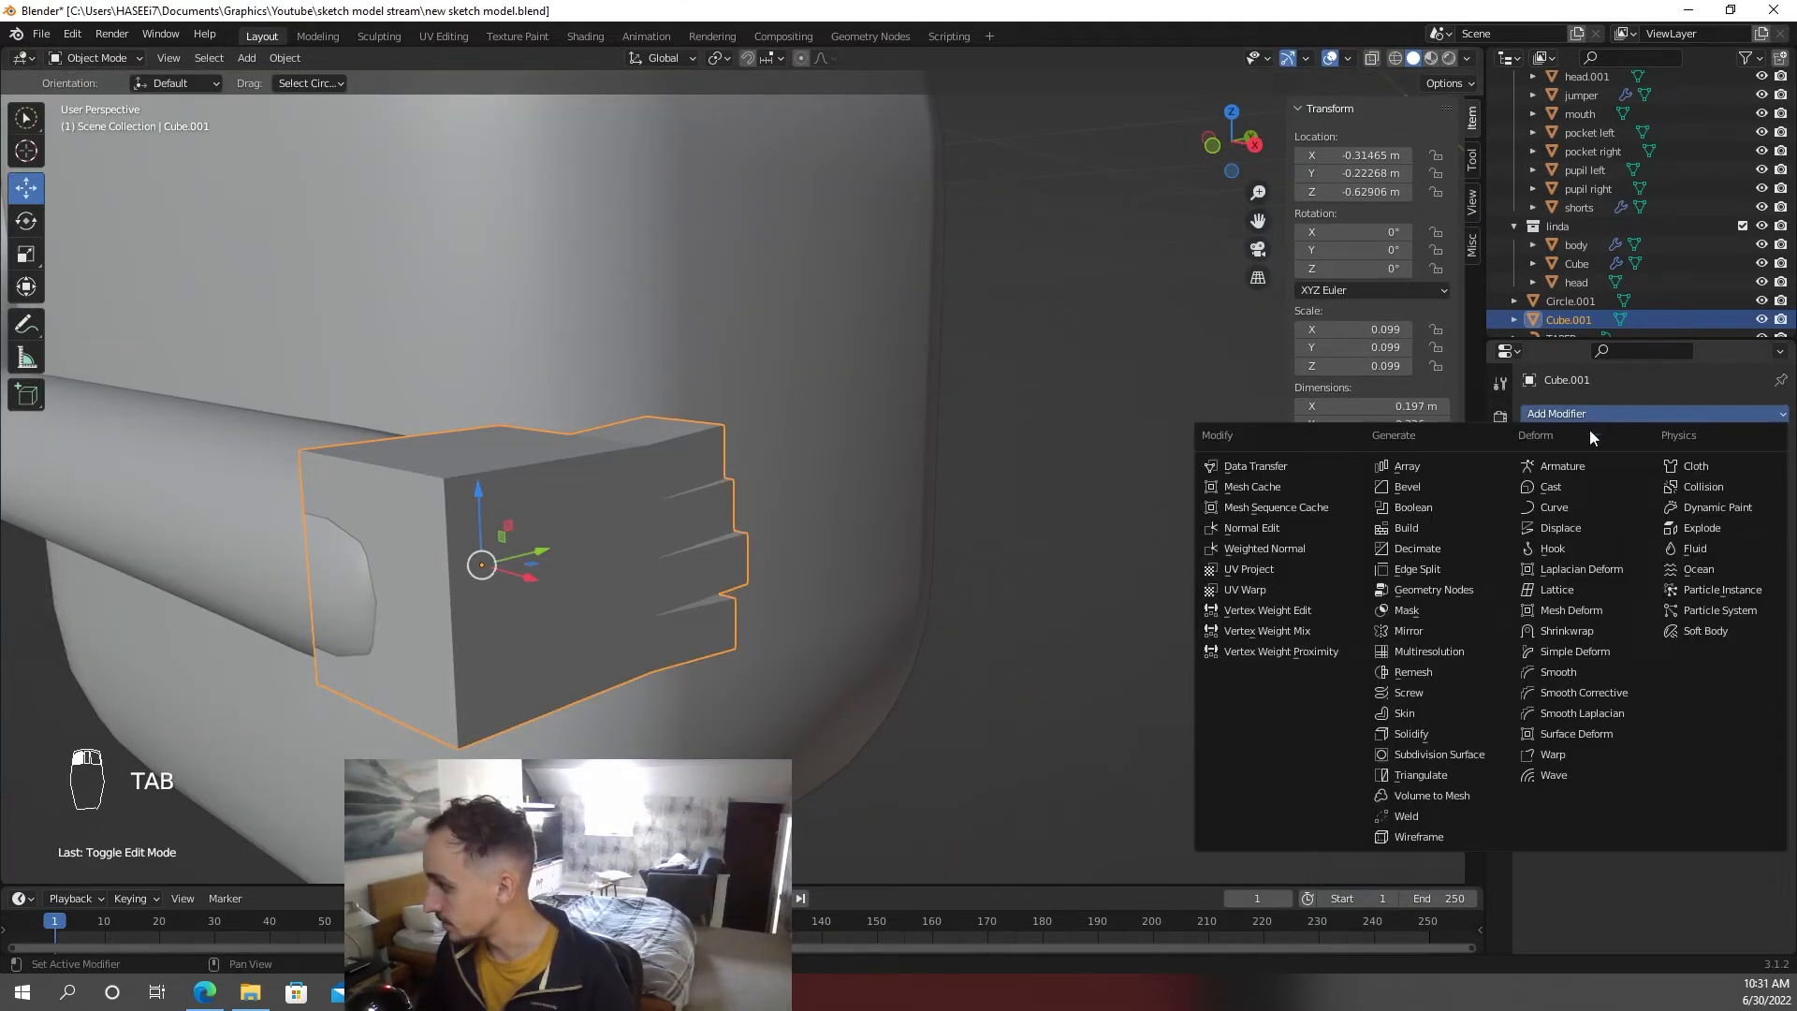
{"action": "left_click", "coordinate": [1438, 752]}
{"action": "middle_click_drag", "start_coordinate": [906, 594], "coordinate": [758, 561]}
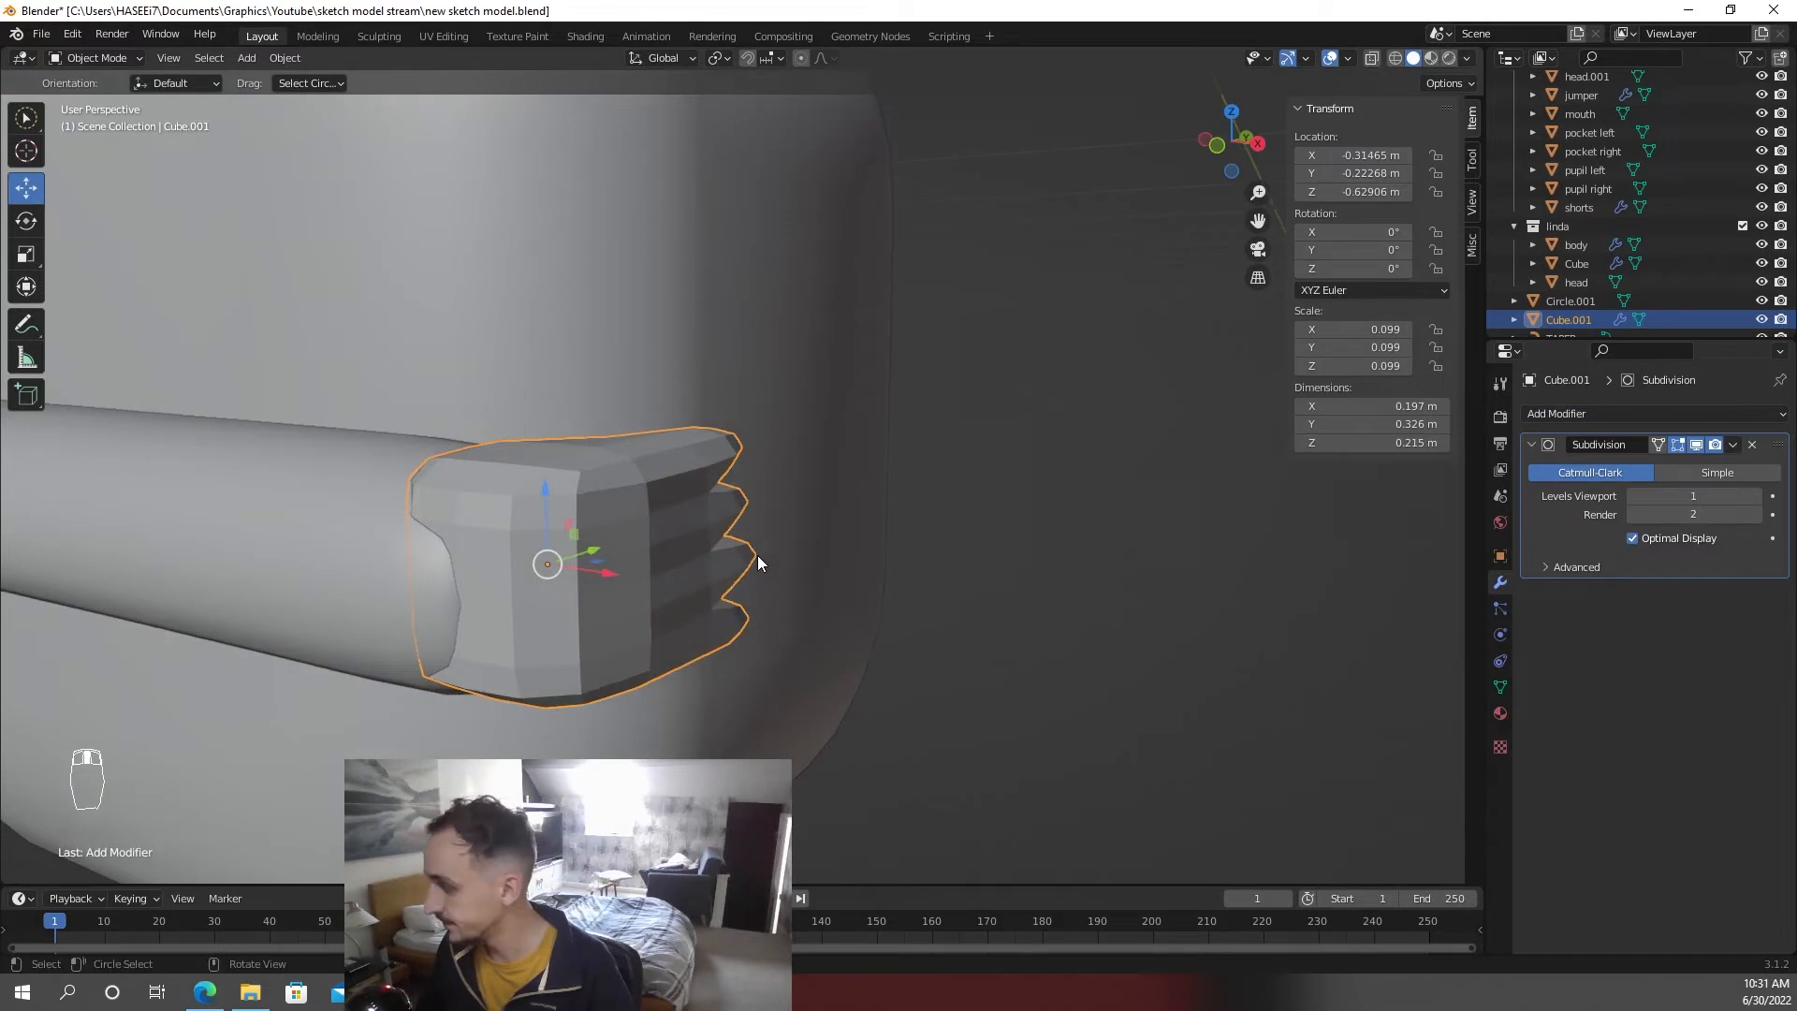
{"action": "key", "text": "ctrl+2"}
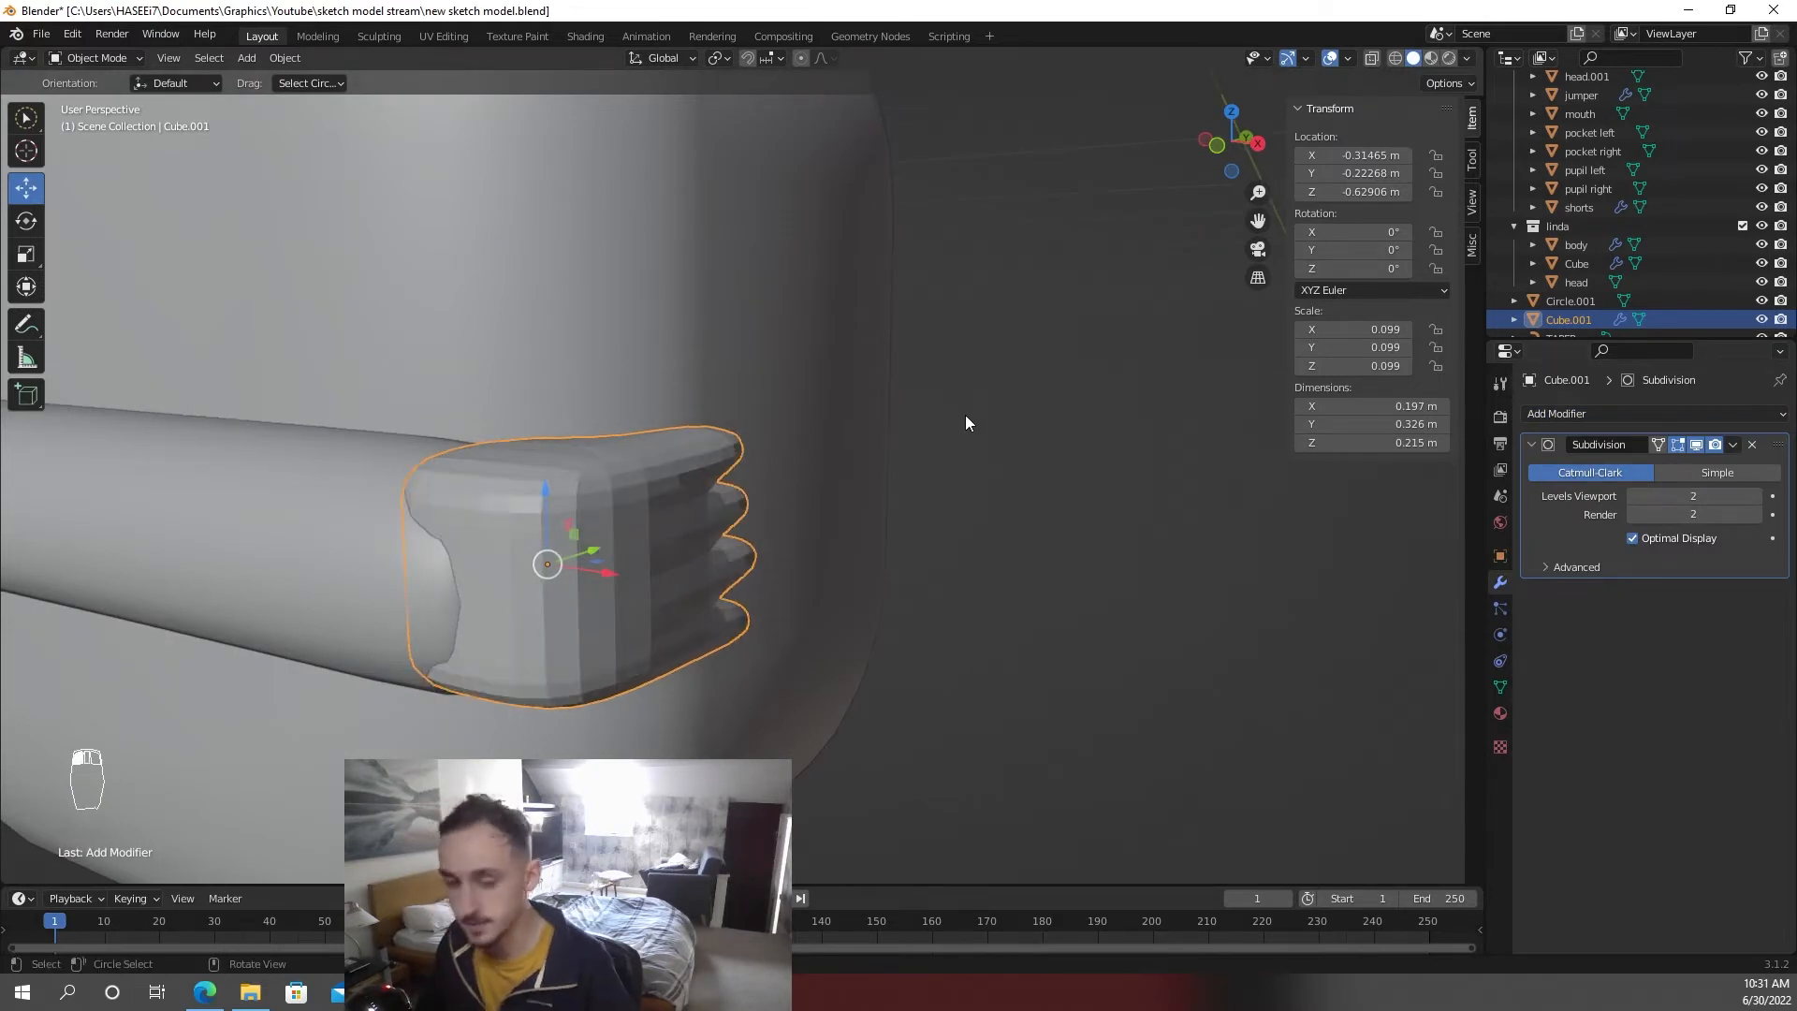
{"action": "key", "text": "F3"}
{"action": "left_click", "coordinate": [1018, 451]}
- Round the outer wrist-side corner of the hand by moving its vertical edges about -0.030 m along X and 0.070 m along Y
{"action": "key", "text": "g"}
{"action": "key", "text": "x"}
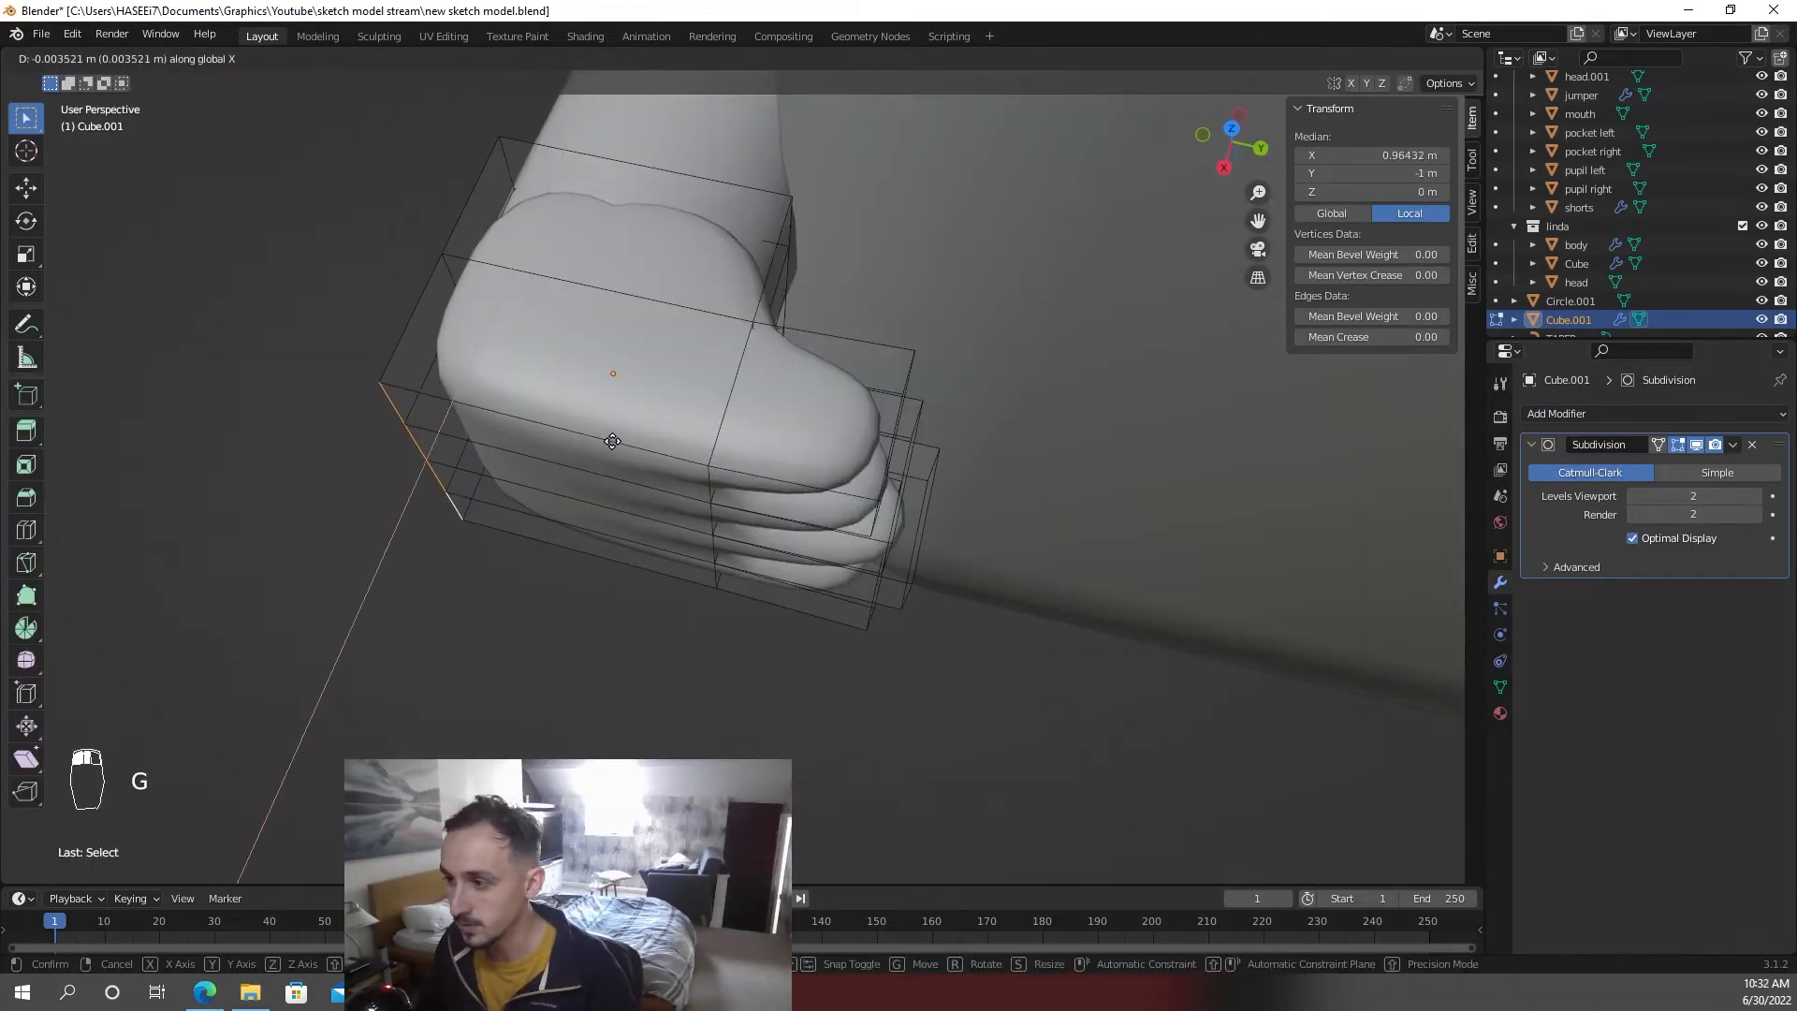
{"action": "left_click", "coordinate": [623, 407]}
{"action": "key", "text": "g"}
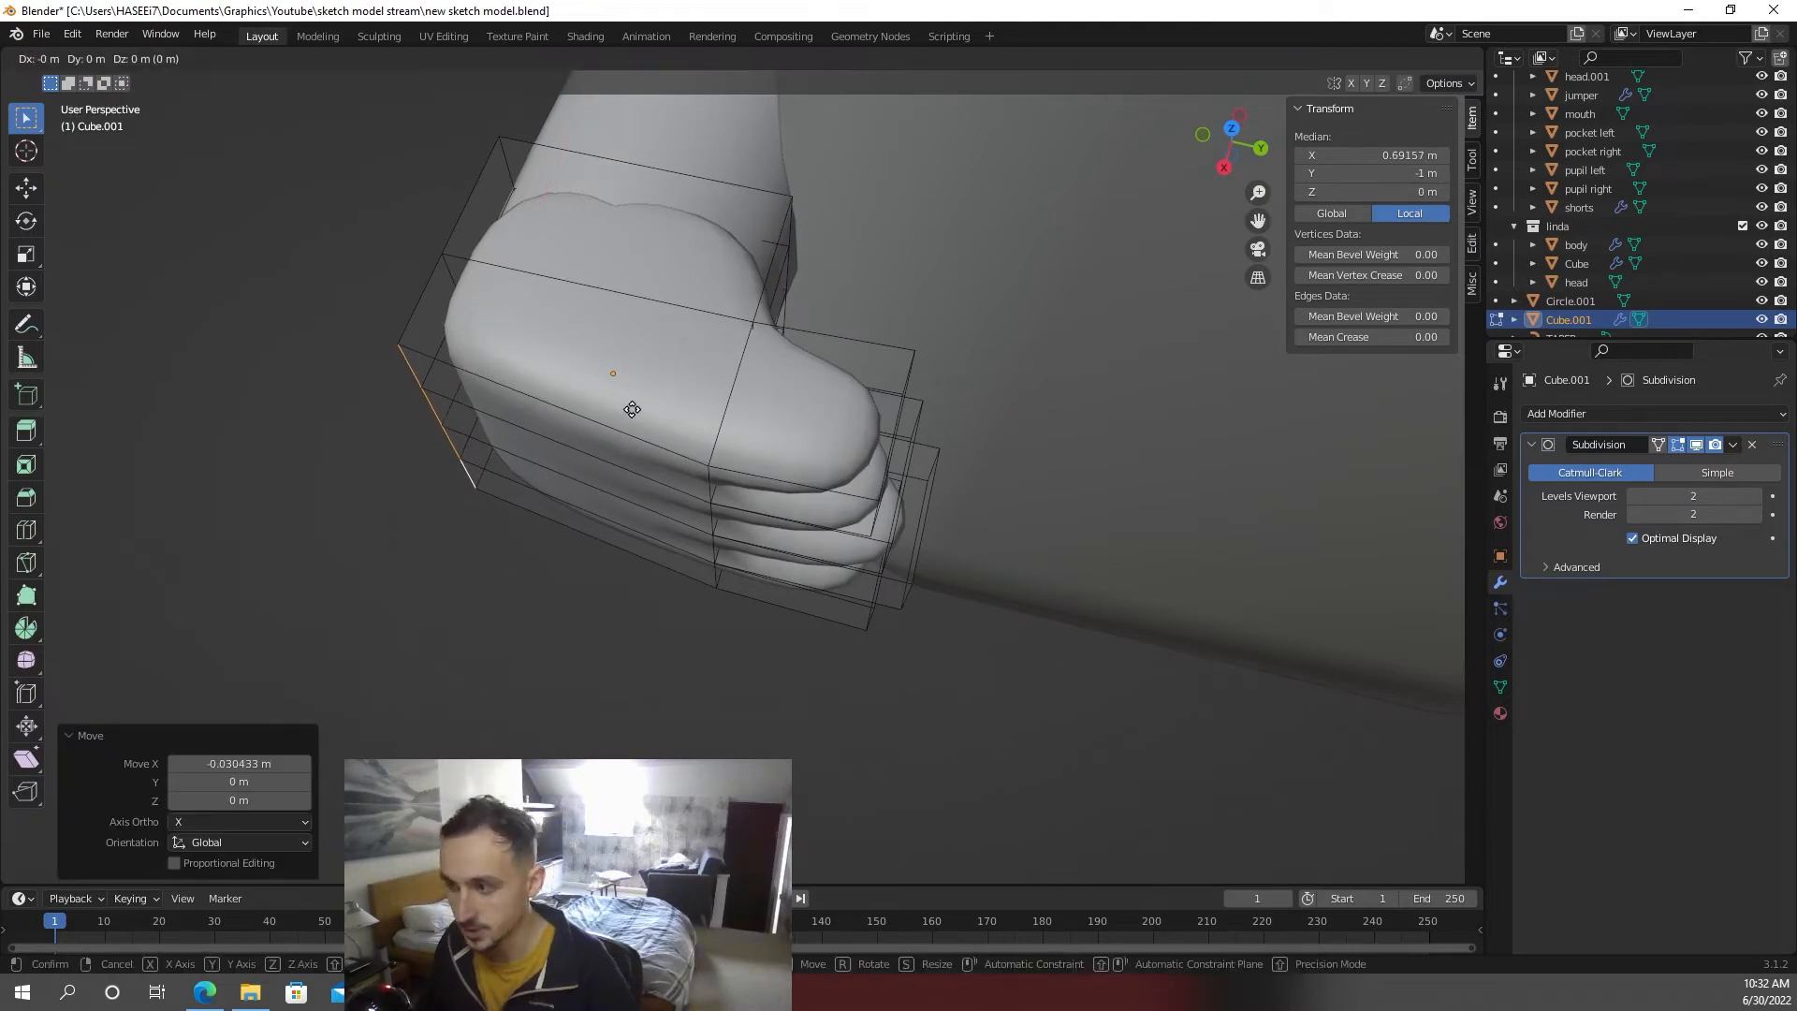
{"action": "key", "text": "y"}
{"action": "left_click", "coordinate": [723, 437]}
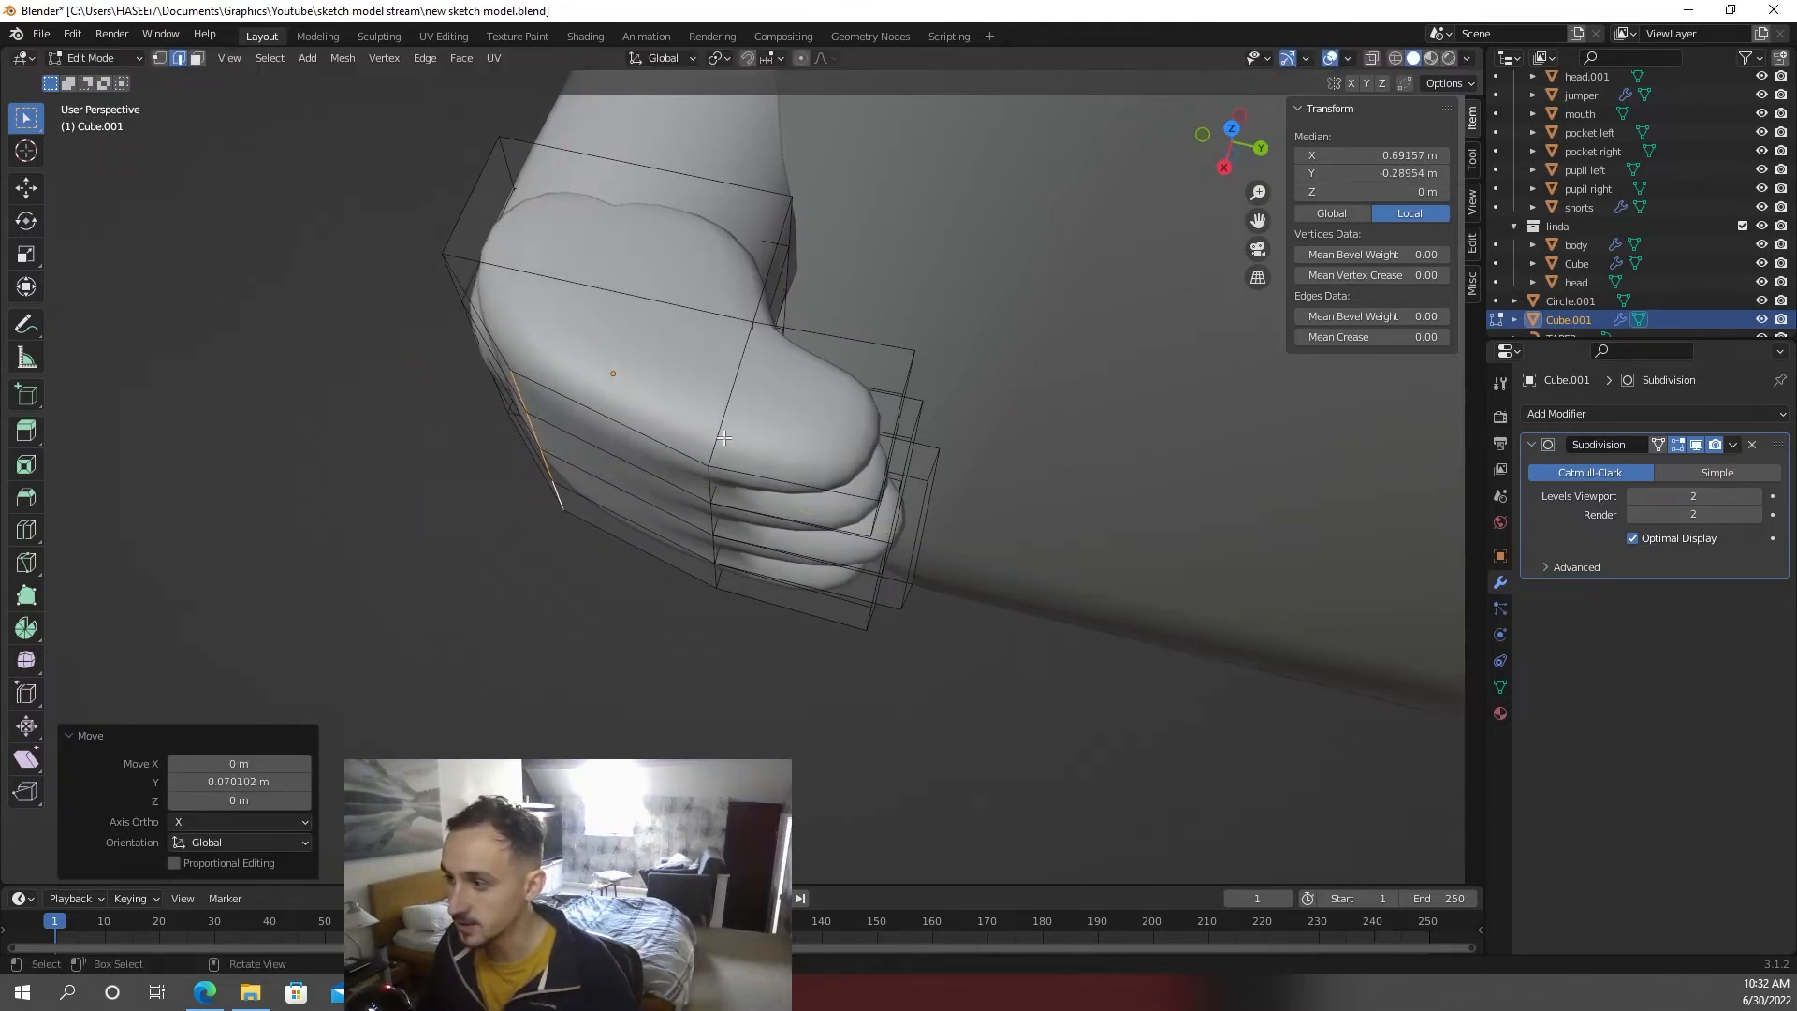
{"action": "middle_click_drag", "start_coordinate": [723, 437], "coordinate": [719, 446]}
{"action": "key", "text": "Tab"}
{"action": "key", "text": "Tab"}
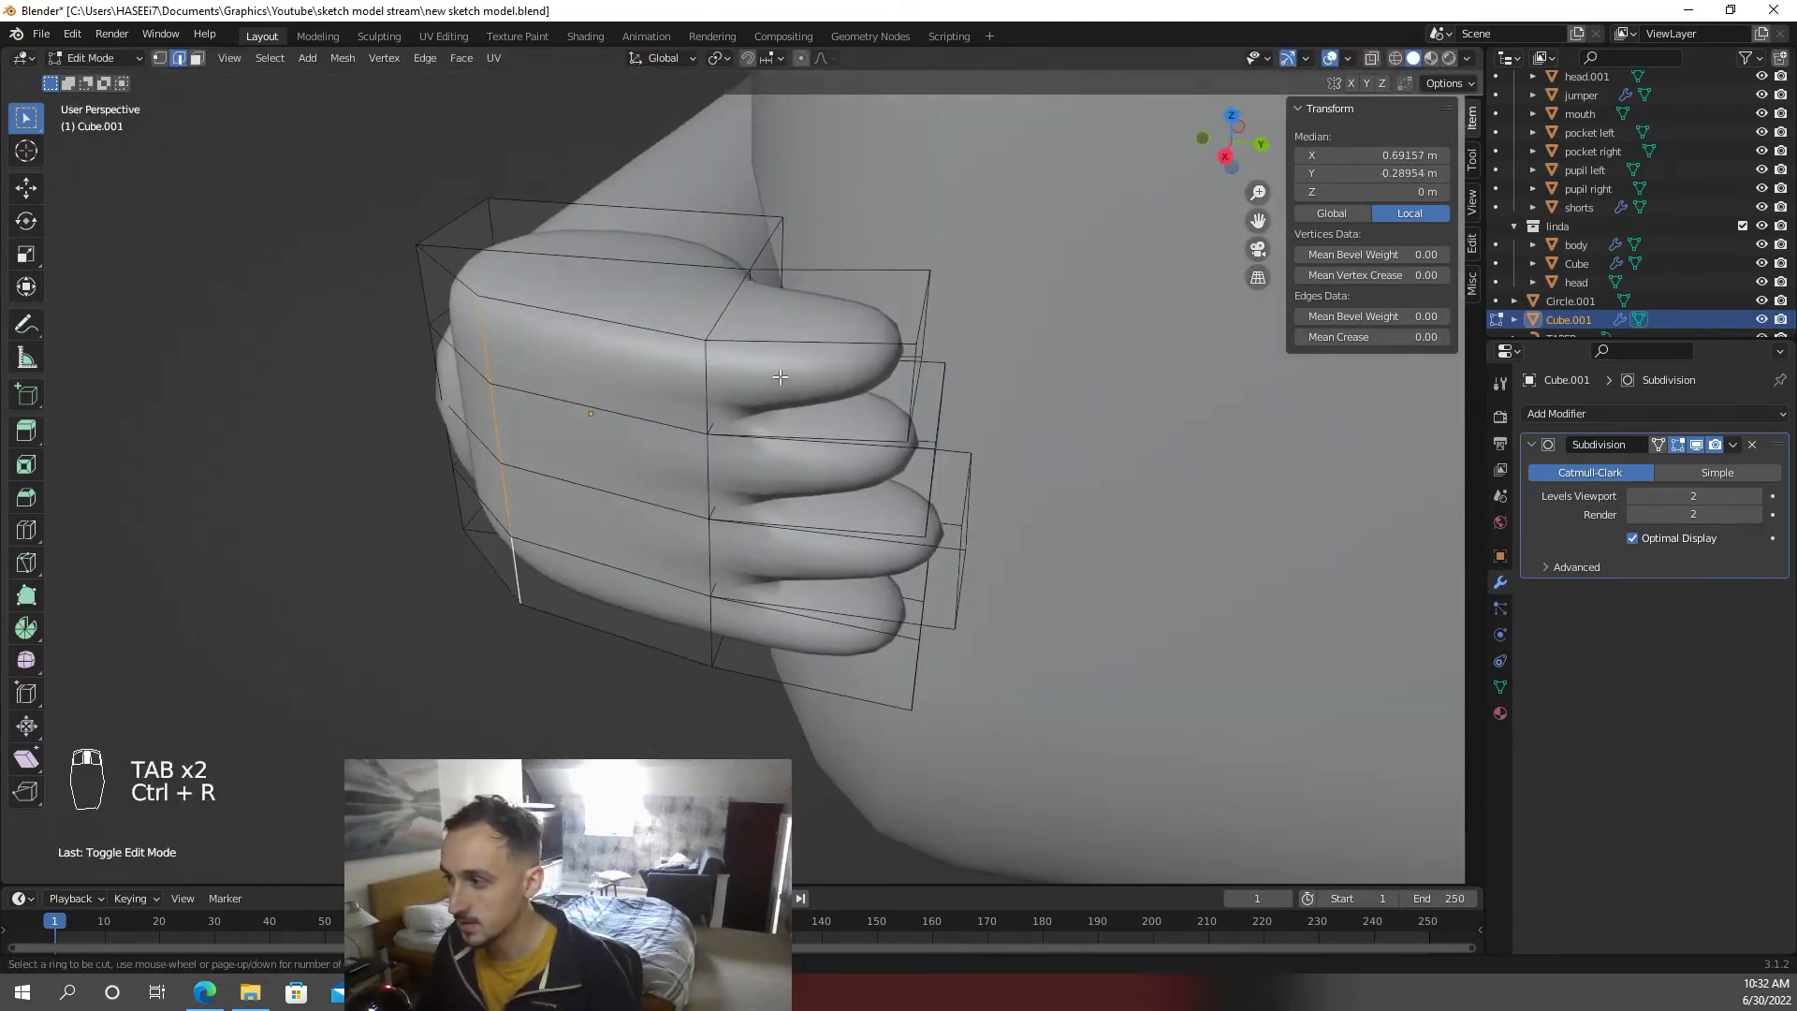
- Add one centred loop cut across each of the four fingers
{"action": "left_click", "coordinate": [793, 353]}
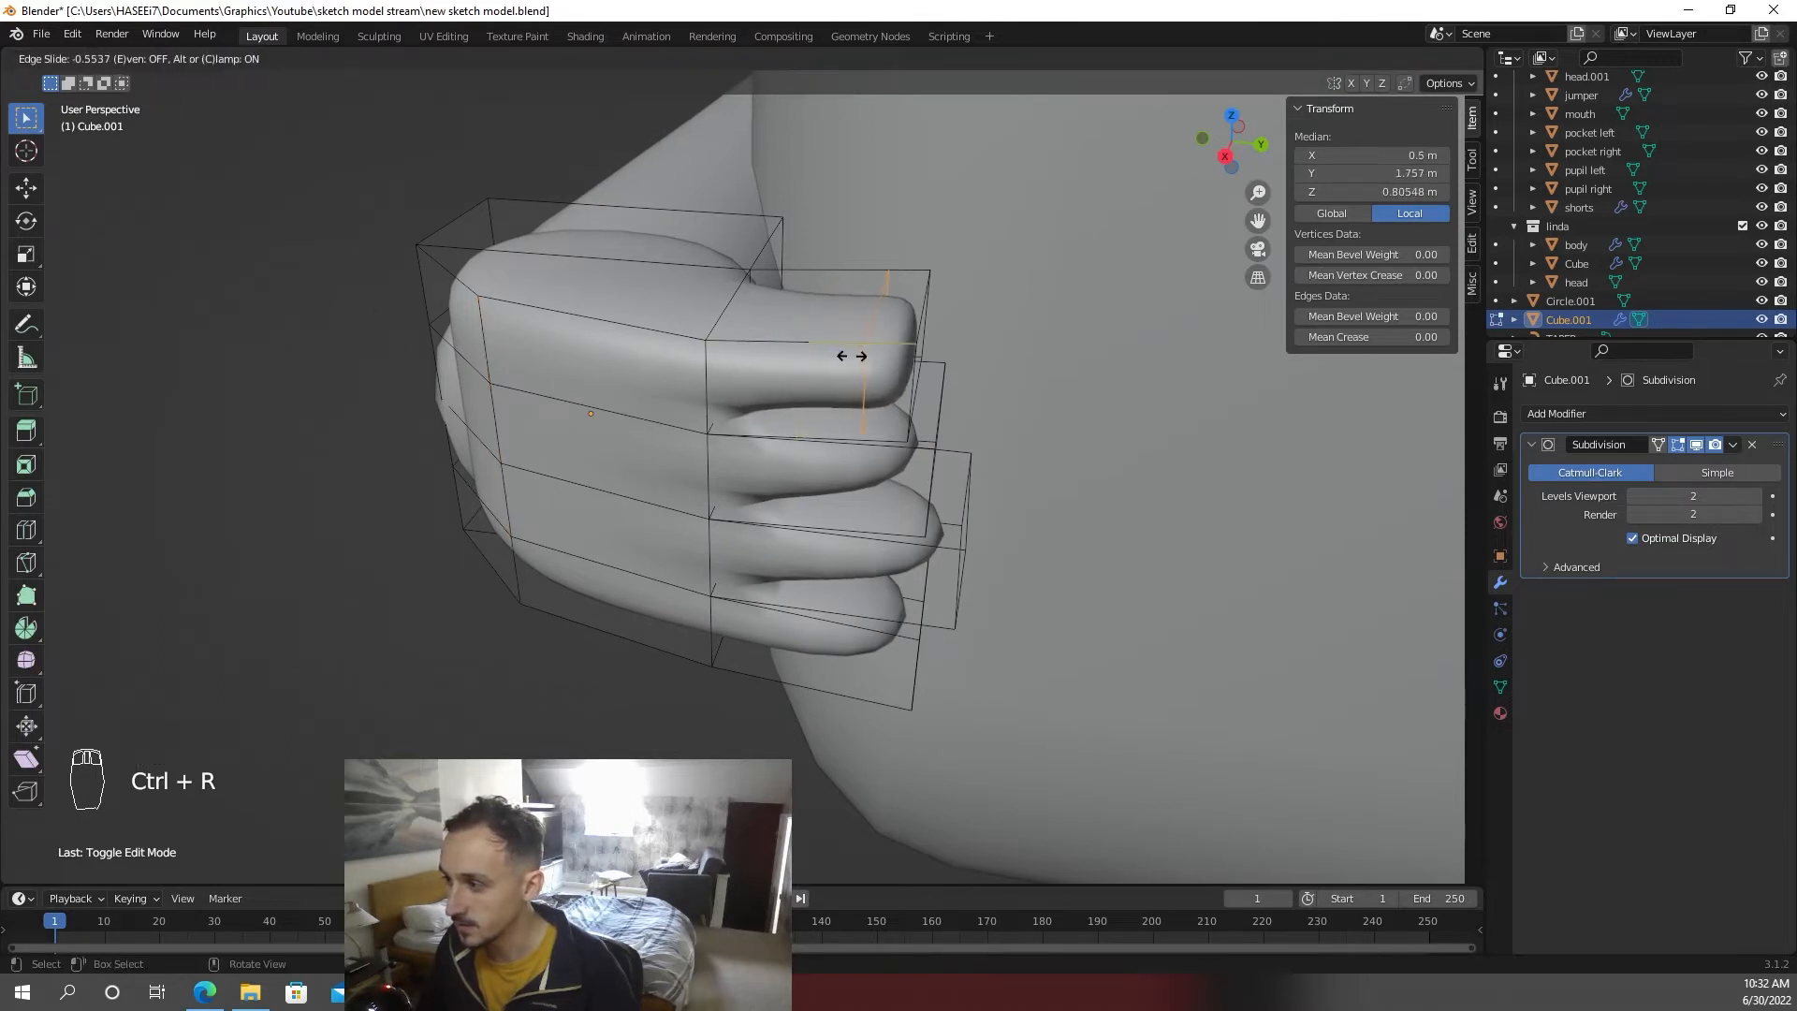
{"action": "right_click", "coordinate": [795, 357]}
{"action": "key", "text": "ctrl+r"}
{"action": "left_click", "coordinate": [801, 475]}
{"action": "right_click", "coordinate": [799, 477]}
{"action": "key", "text": "ctrl+r"}
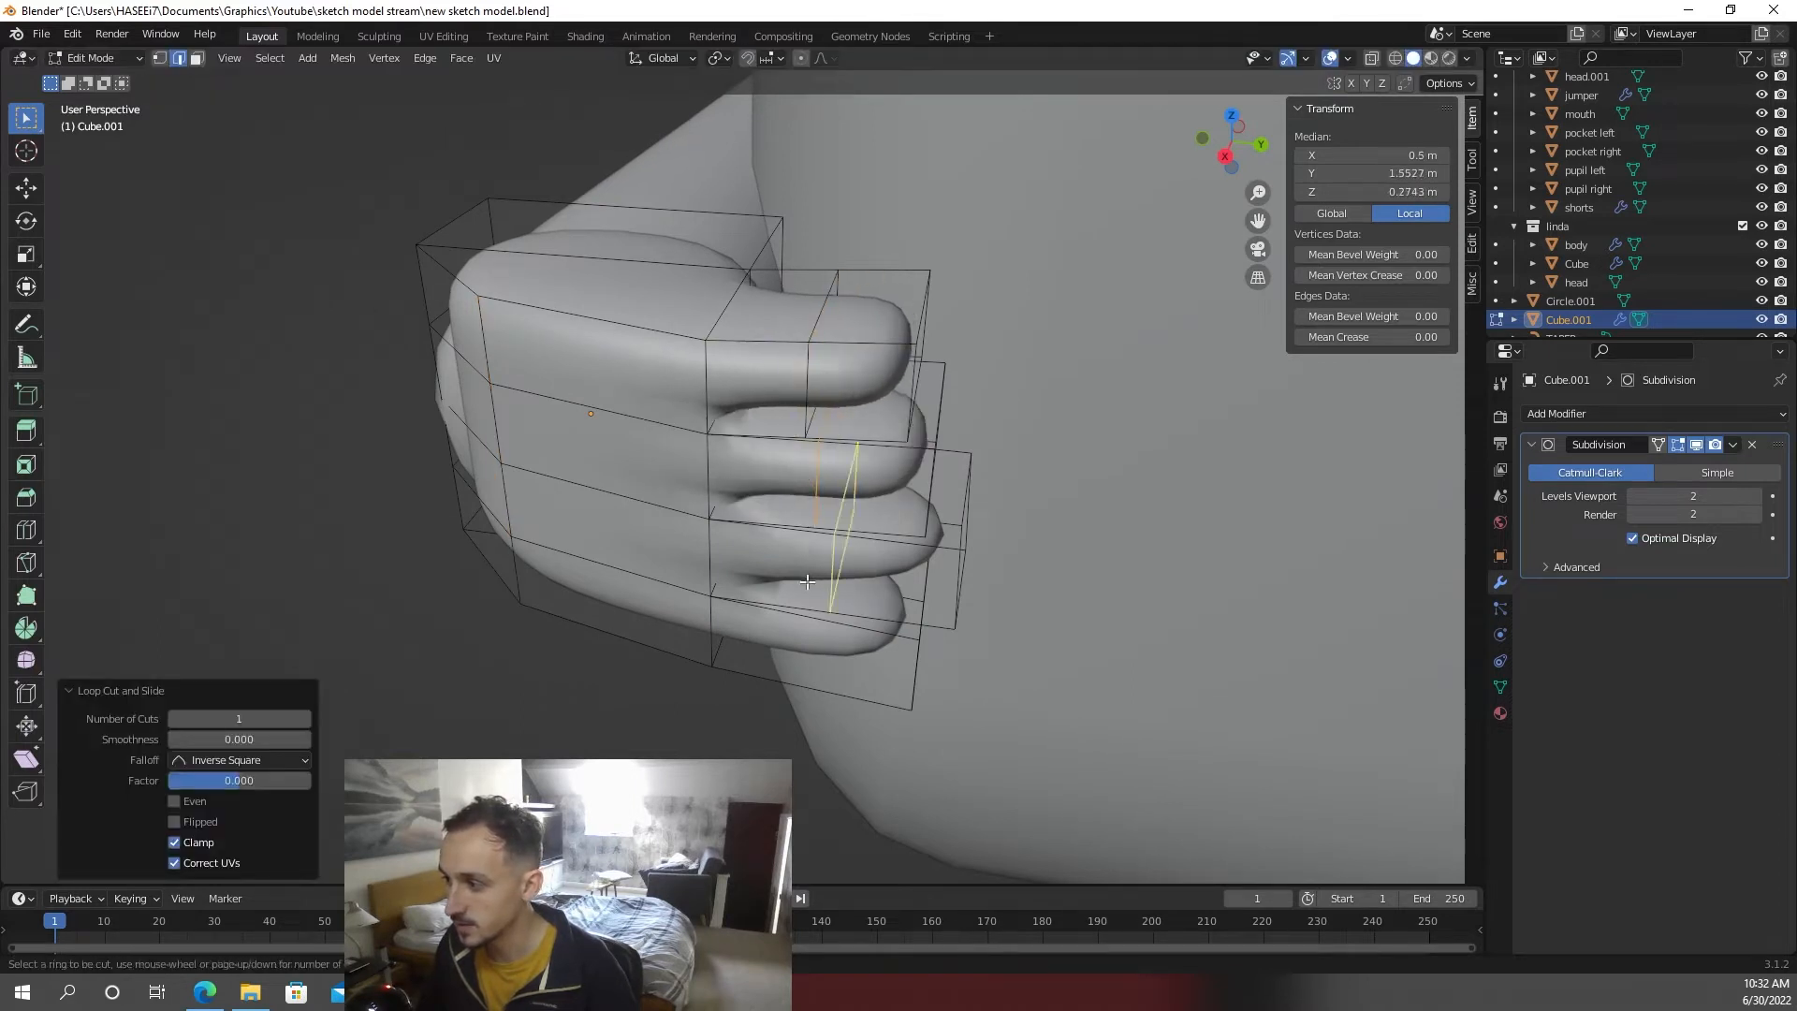
{"action": "left_click", "coordinate": [804, 561]}
{"action": "right_click", "coordinate": [805, 567]}
{"action": "key", "text": "ctrl+r"}
{"action": "left_click", "coordinate": [797, 608]}
{"action": "right_click", "coordinate": [790, 593]}
{"action": "key", "text": "Tab"}
- Reposition the knuckle edge loop between palm and fingers and save the file
{"action": "mouse_move", "coordinate": [676, 506]}
{"action": "middle_mouse_down"}
{"action": "mouse_move", "coordinate": [751, 493]}
{"action": "mouse_move", "coordinate": [707, 485]}
{"action": "mouse_move", "coordinate": [685, 518]}
{"action": "mouse_move", "coordinate": [689, 362]}
{"action": "mouse_move", "coordinate": [693, 430]}
{"action": "middle_mouse_up"}
{"action": "key", "text": "Tab"}
{"action": "key", "text": "z"}
{"action": "left_click", "coordinate": [608, 350]}
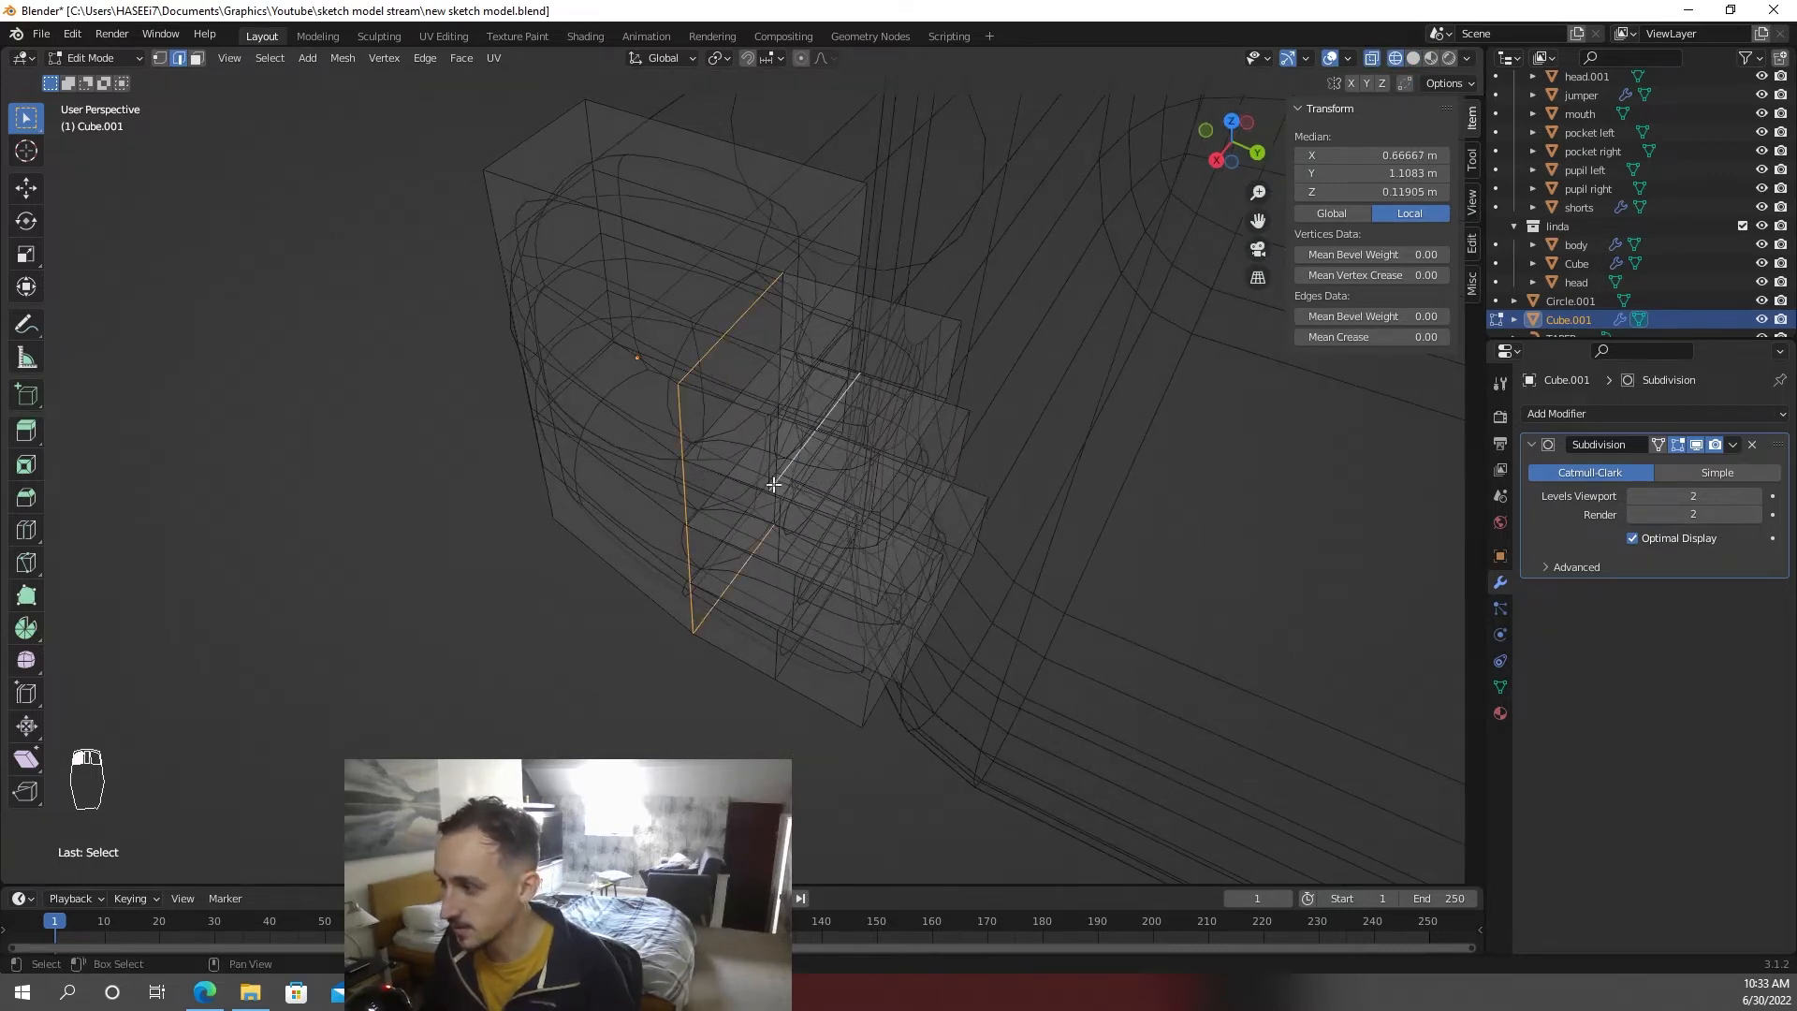
{"action": "key", "text": "z"}
{"action": "left_click", "coordinate": [842, 354]}
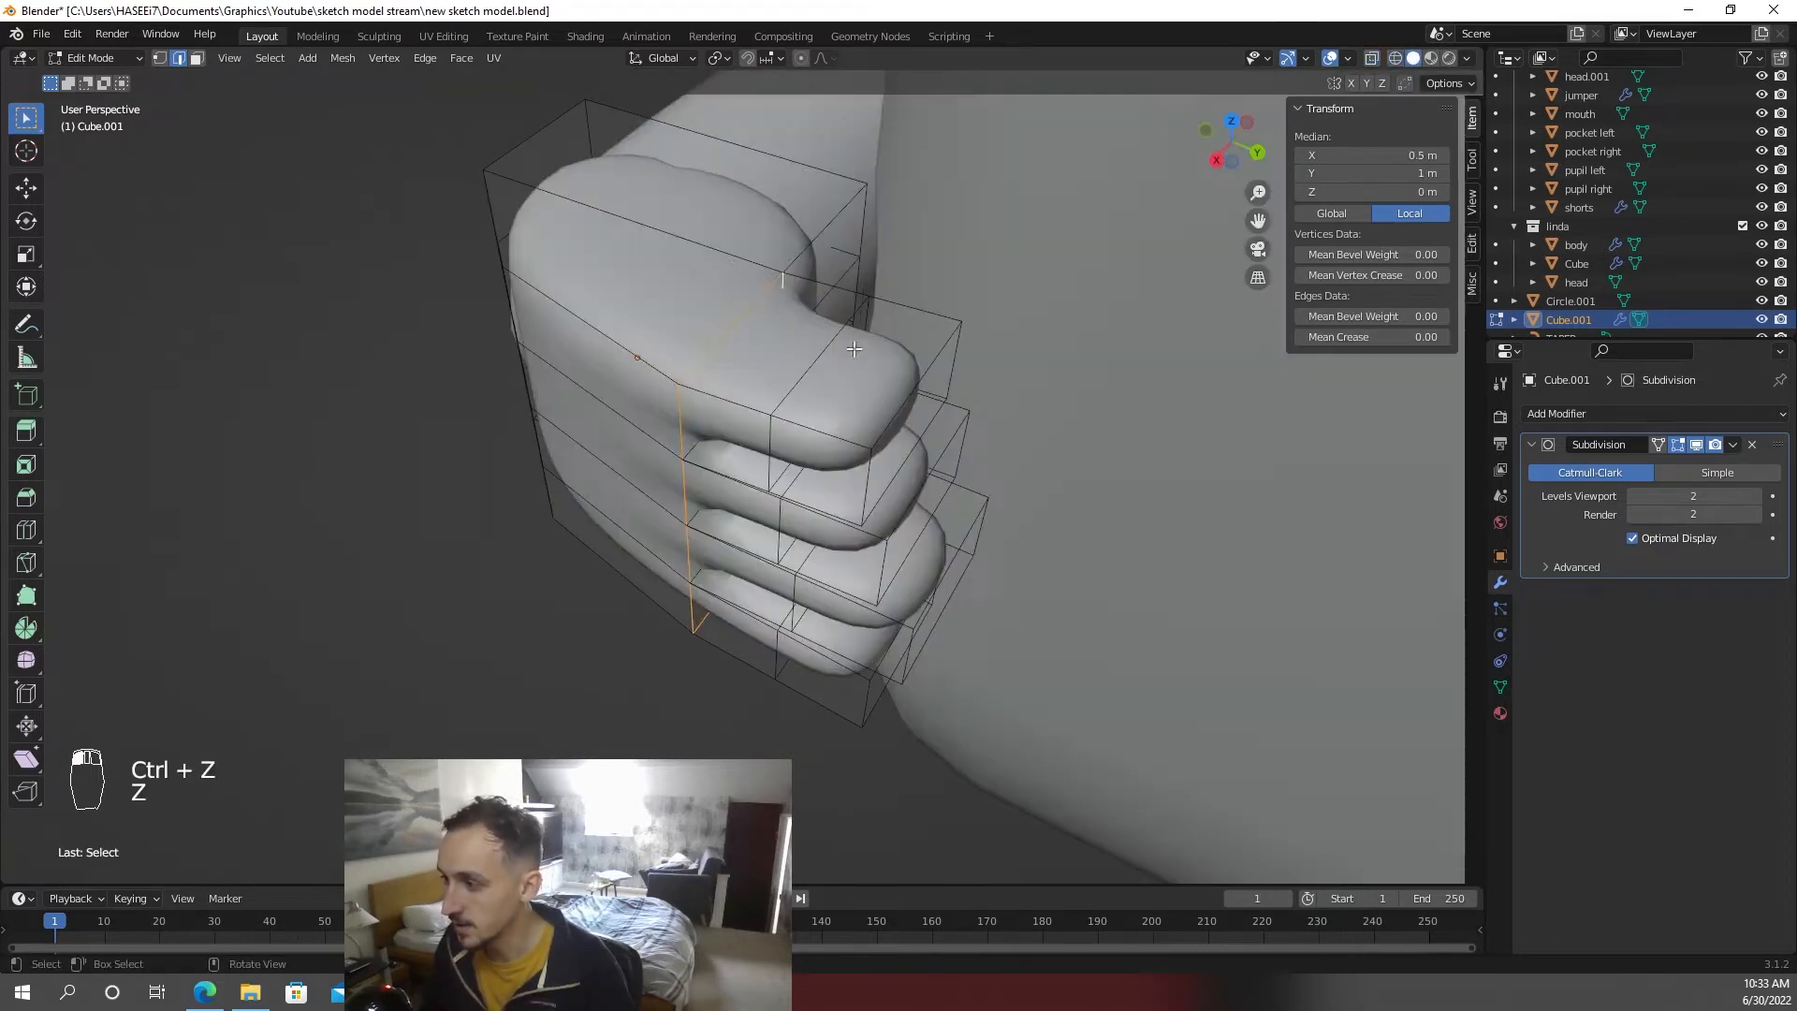
{"action": "middle_click_drag", "start_coordinate": [796, 421], "coordinate": [815, 476]}
{"action": "key", "text": "g"}
{"action": "middle_click", "coordinate": [831, 410]}
{"action": "left_click", "coordinate": [811, 400]}
{"action": "key", "text": "Tab"}
{"action": "key", "text": "ctrl+s"}
{"action": "key", "text": "Tab"}
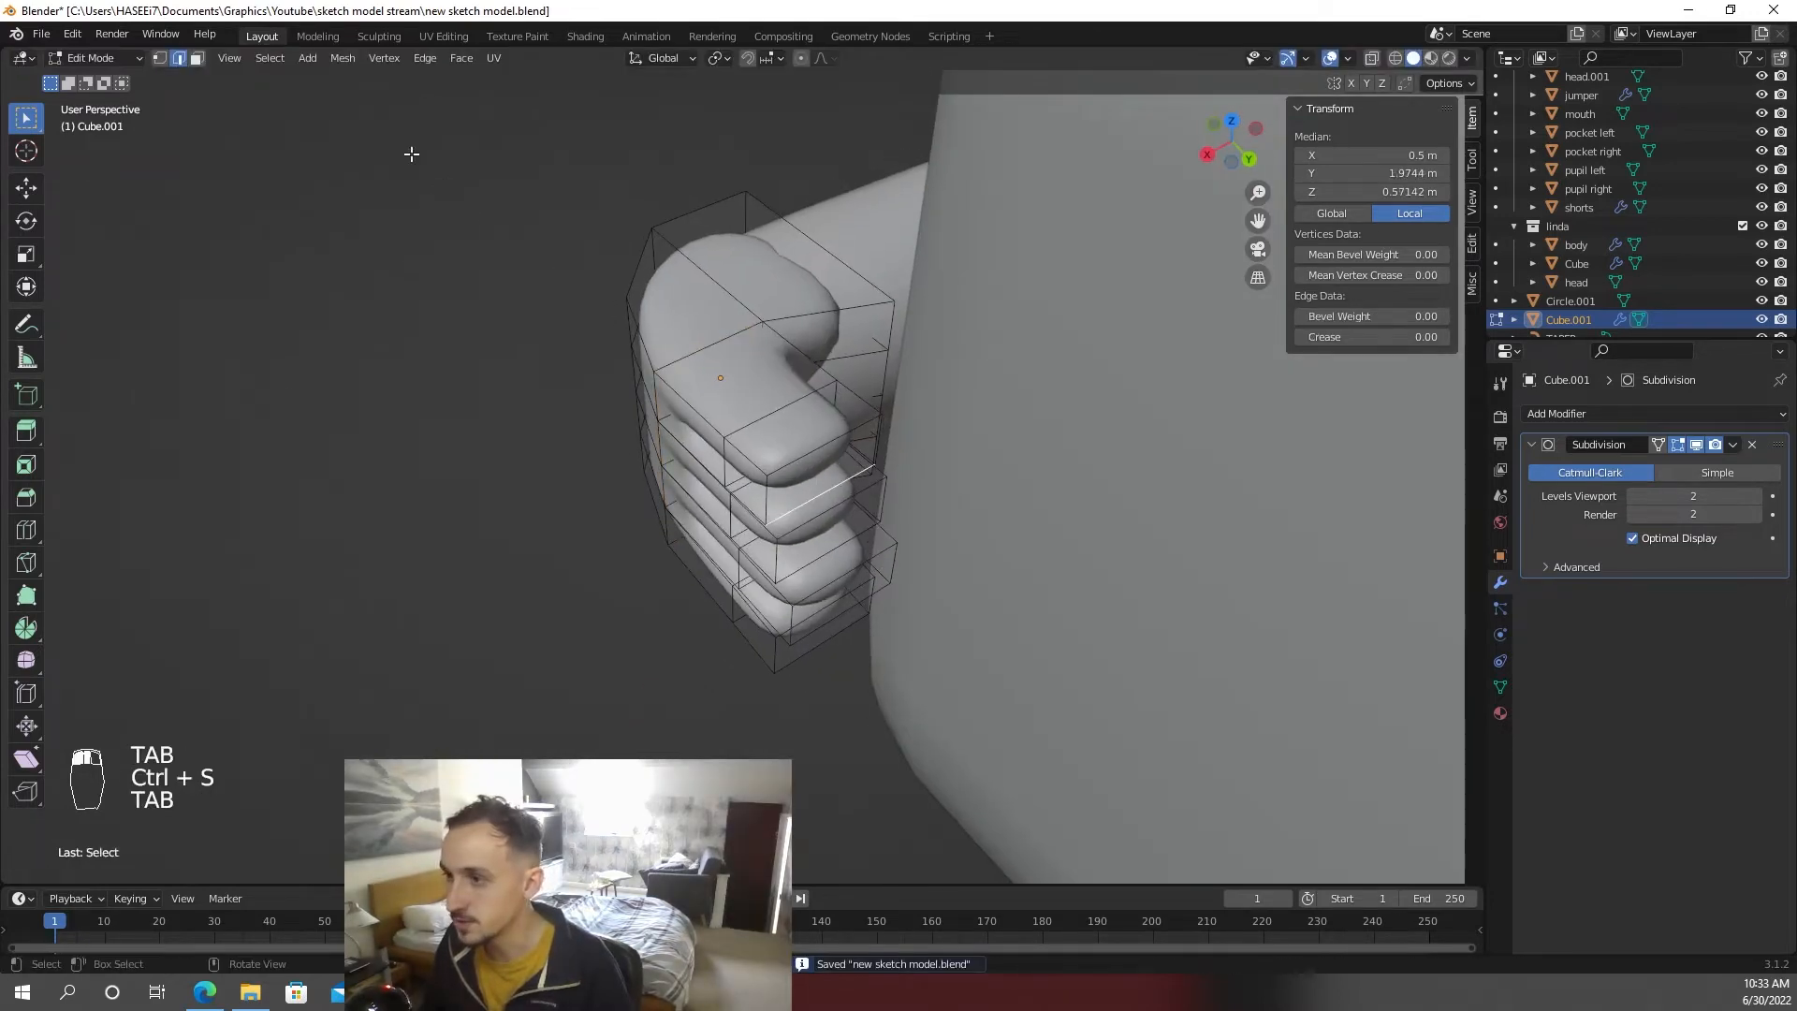
- Select the end faces of all four fingers in face select mode
{"action": "left_click", "coordinate": [197, 59]}
{"action": "left_click", "coordinate": [815, 465]}
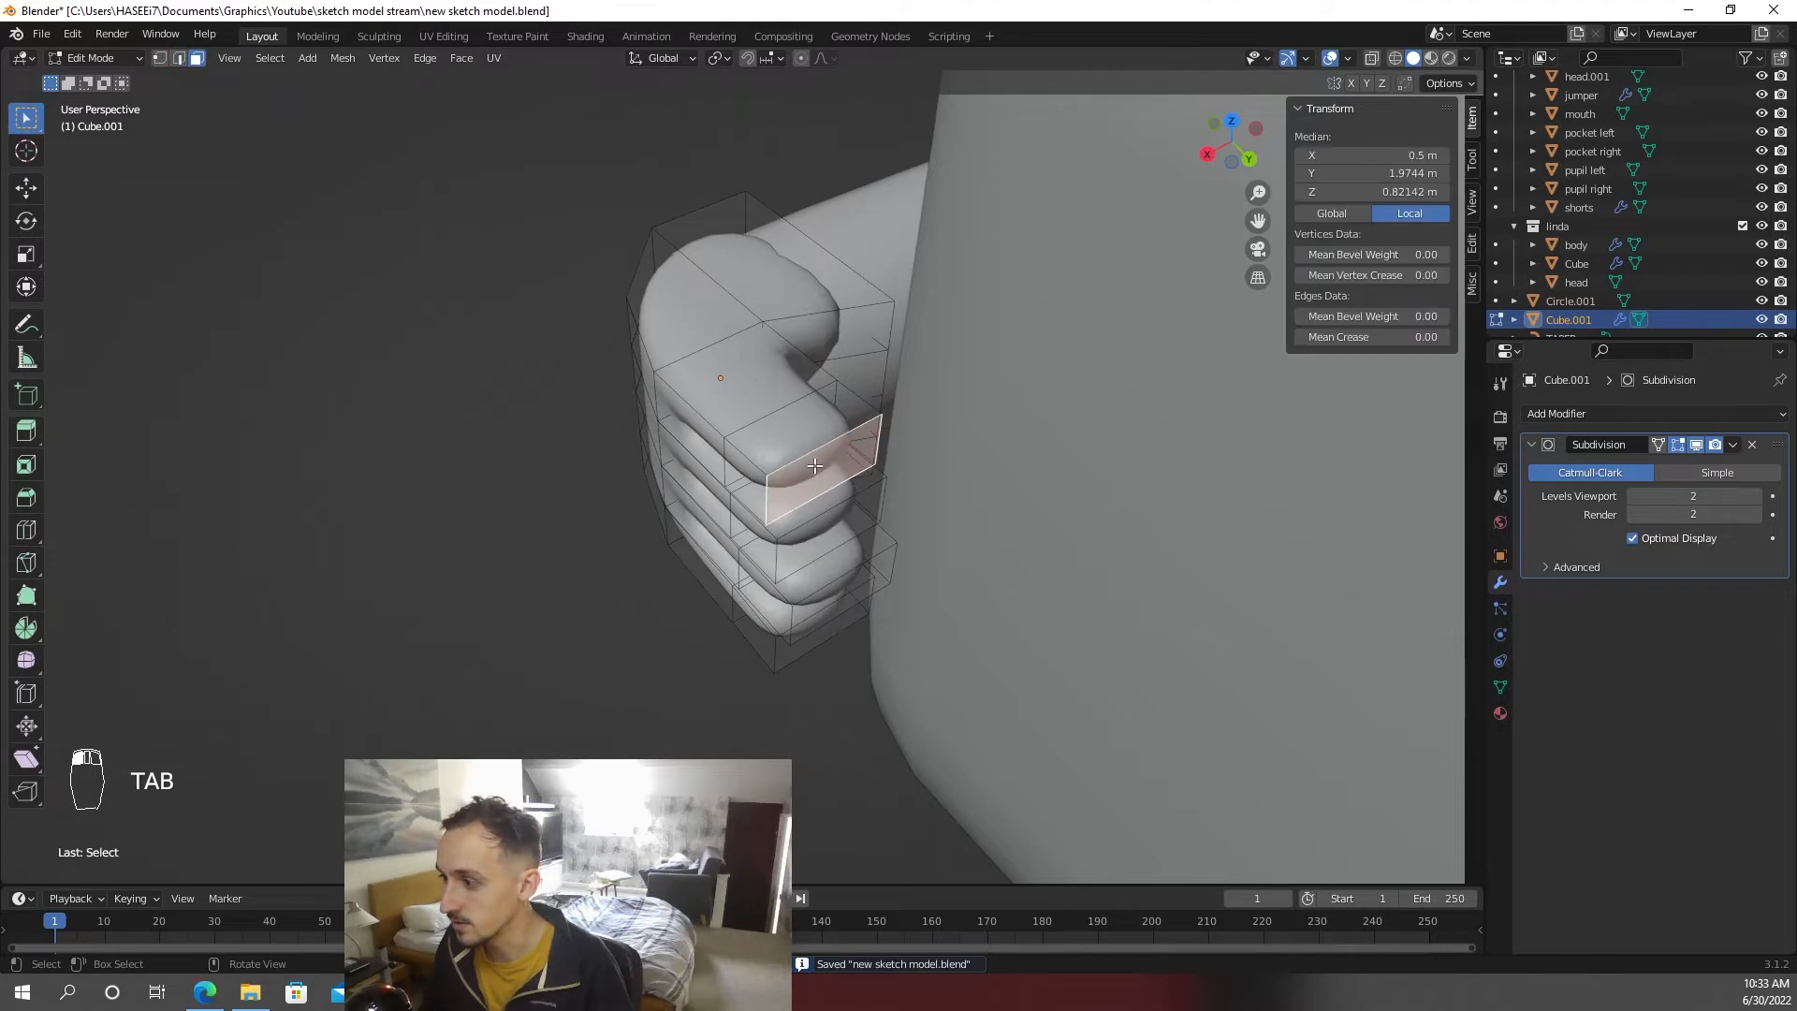
{"action": "left_click", "coordinate": [830, 547], "text": "shift"}
{"action": "left_click", "coordinate": [845, 591], "text": "shift"}
{"action": "left_click", "coordinate": [843, 630], "text": "shift"}
- Try to scale the four fingertip faces along Y and X
{"action": "middle_click_drag", "start_coordinate": [955, 620], "coordinate": [940, 590]}
{"action": "key", "text": "s"}
{"action": "key", "text": "y"}
{"action": "left_click", "coordinate": [962, 558]}
{"action": "key", "text": "ctrl+z"}
{"action": "scroll", "coordinate": [1006, 524], "scroll_direction": "up", "scroll_amount": 2}
{"action": "key", "text": "s"}
{"action": "key", "text": "x"}
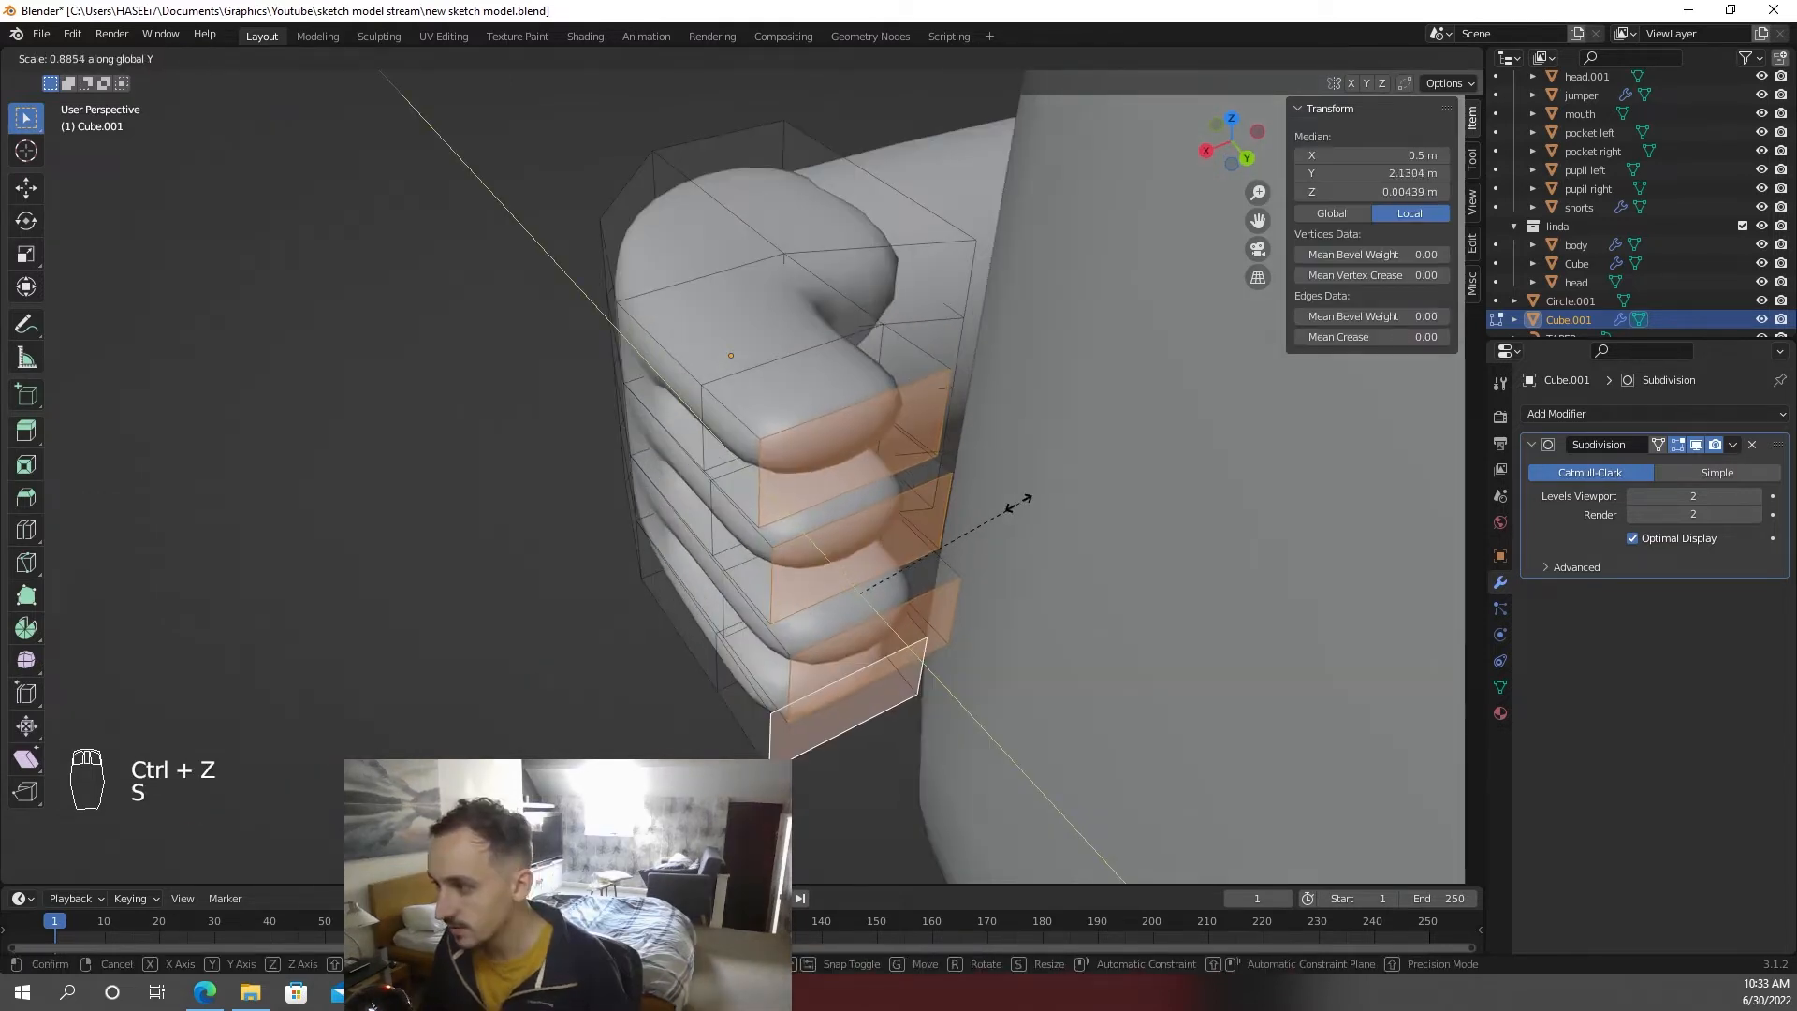
{"action": "right_click", "coordinate": [934, 554]}
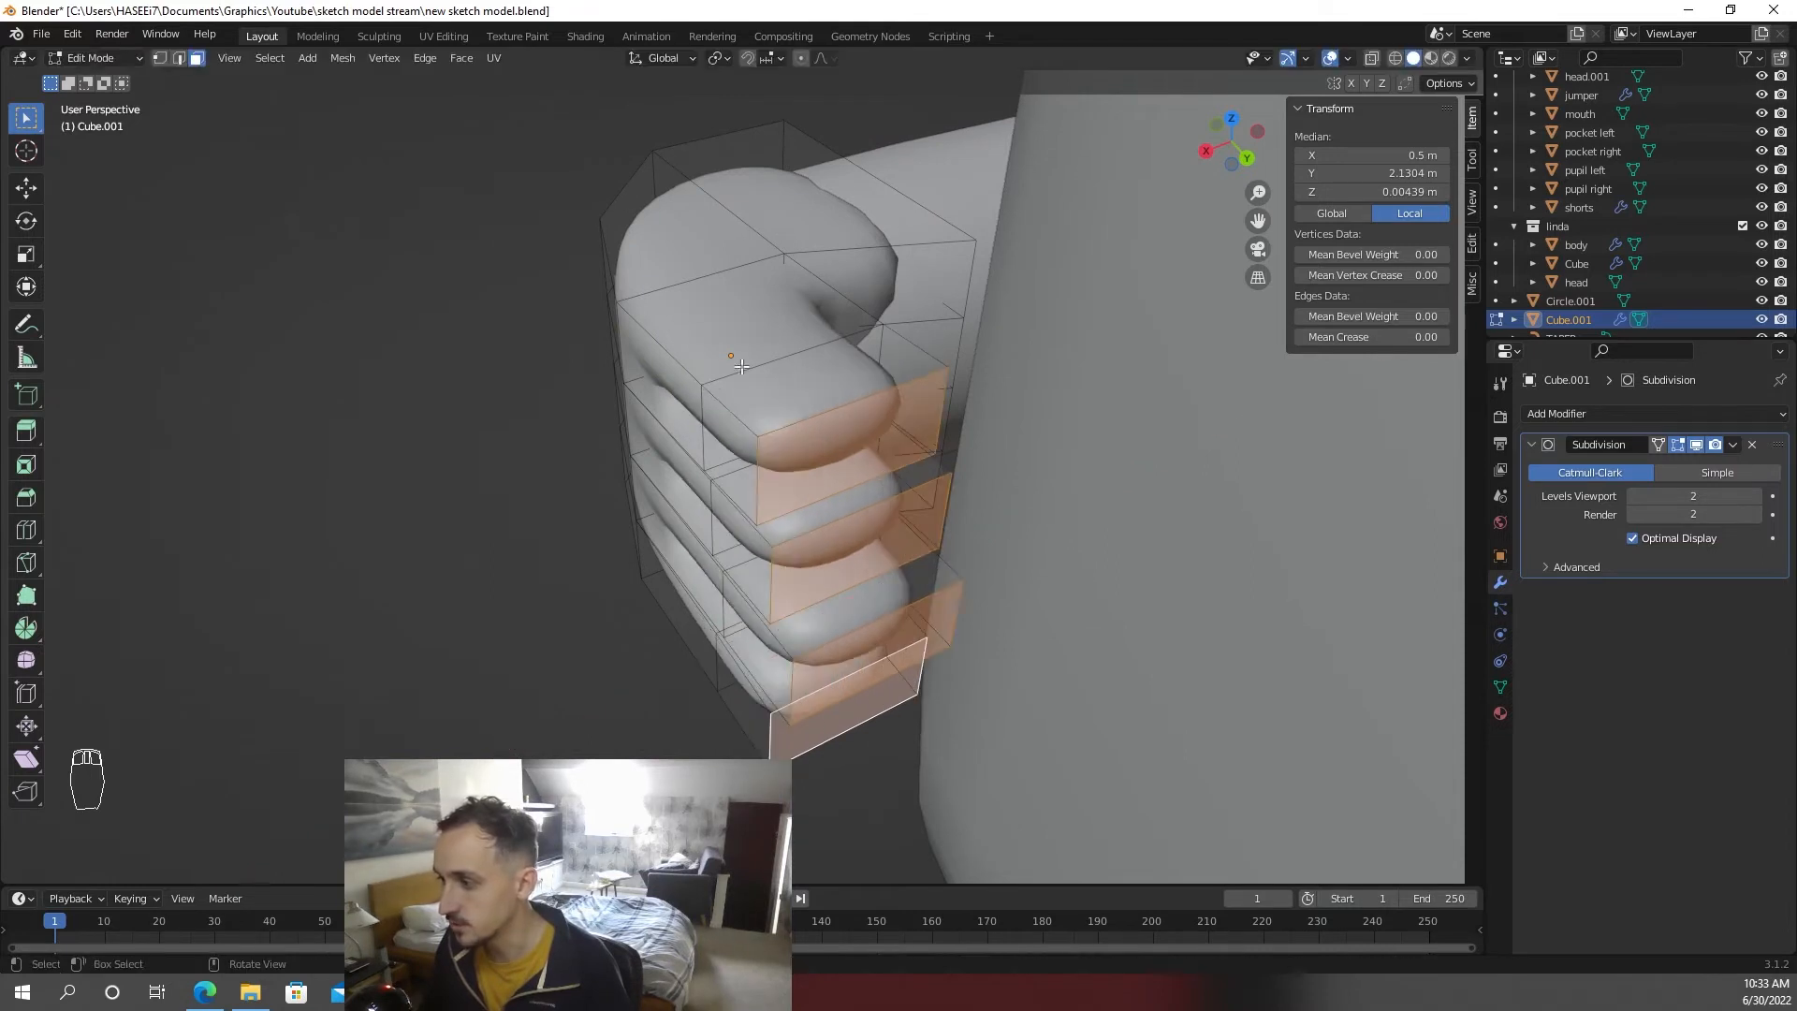
- Enable proportional editing and scale the four fingertip faces down along X to narrow the fingers
{"action": "left_click", "coordinate": [806, 59]}
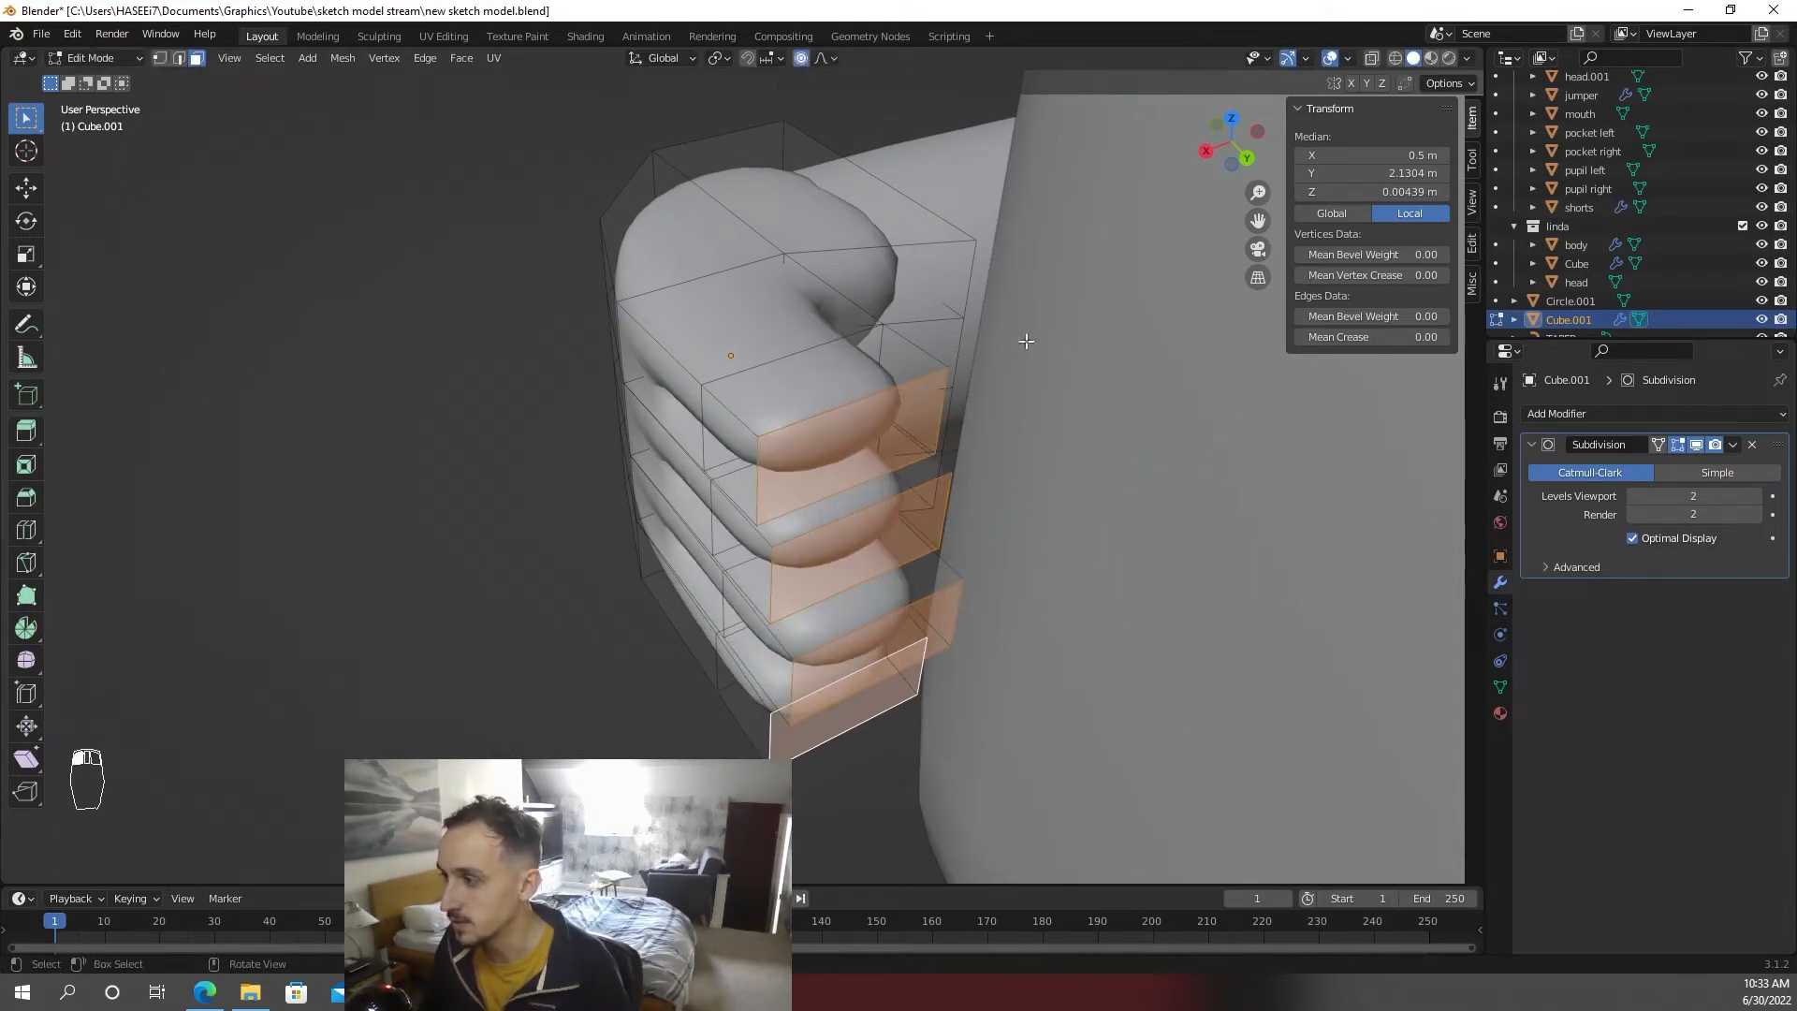
{"action": "key", "text": "s"}
{"action": "scroll", "coordinate": [1119, 409], "scroll_direction": "up", "scroll_amount": 3}
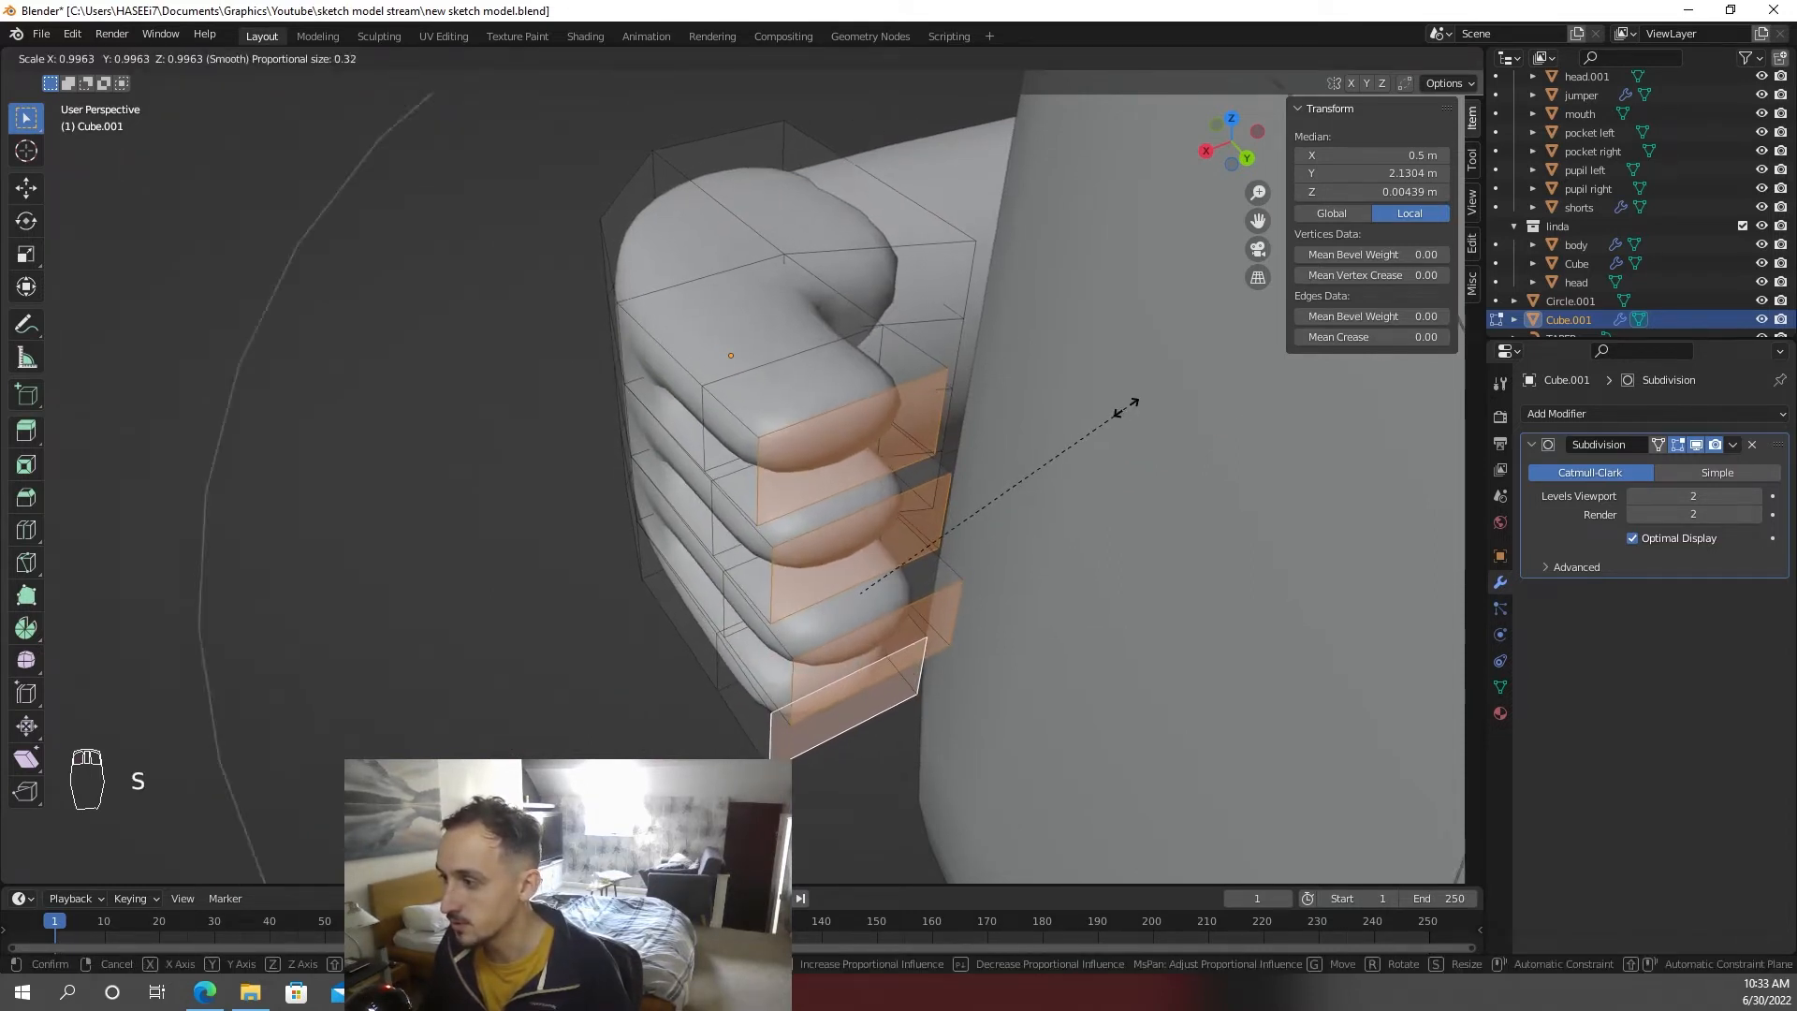
{"action": "scroll", "coordinate": [1128, 405], "scroll_direction": "up", "scroll_amount": 10}
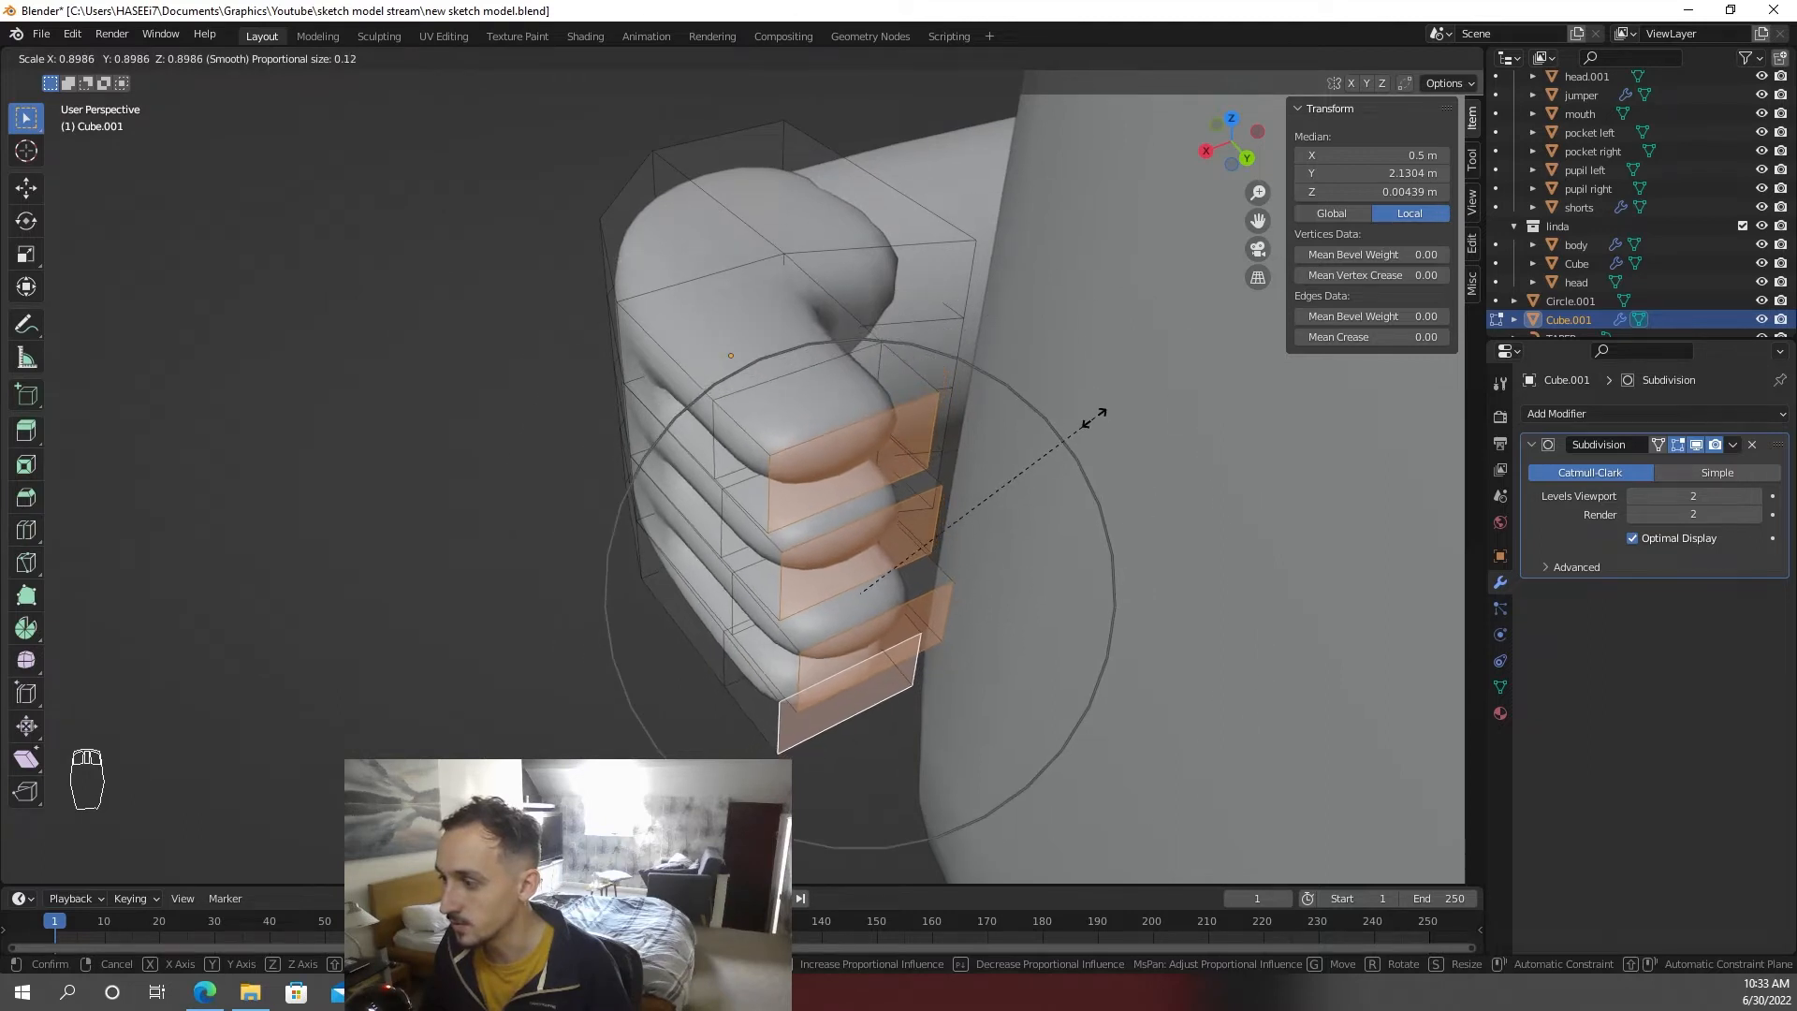
{"action": "key", "text": "y"}
{"action": "scroll", "coordinate": [1088, 418], "scroll_direction": "up", "scroll_amount": 3}
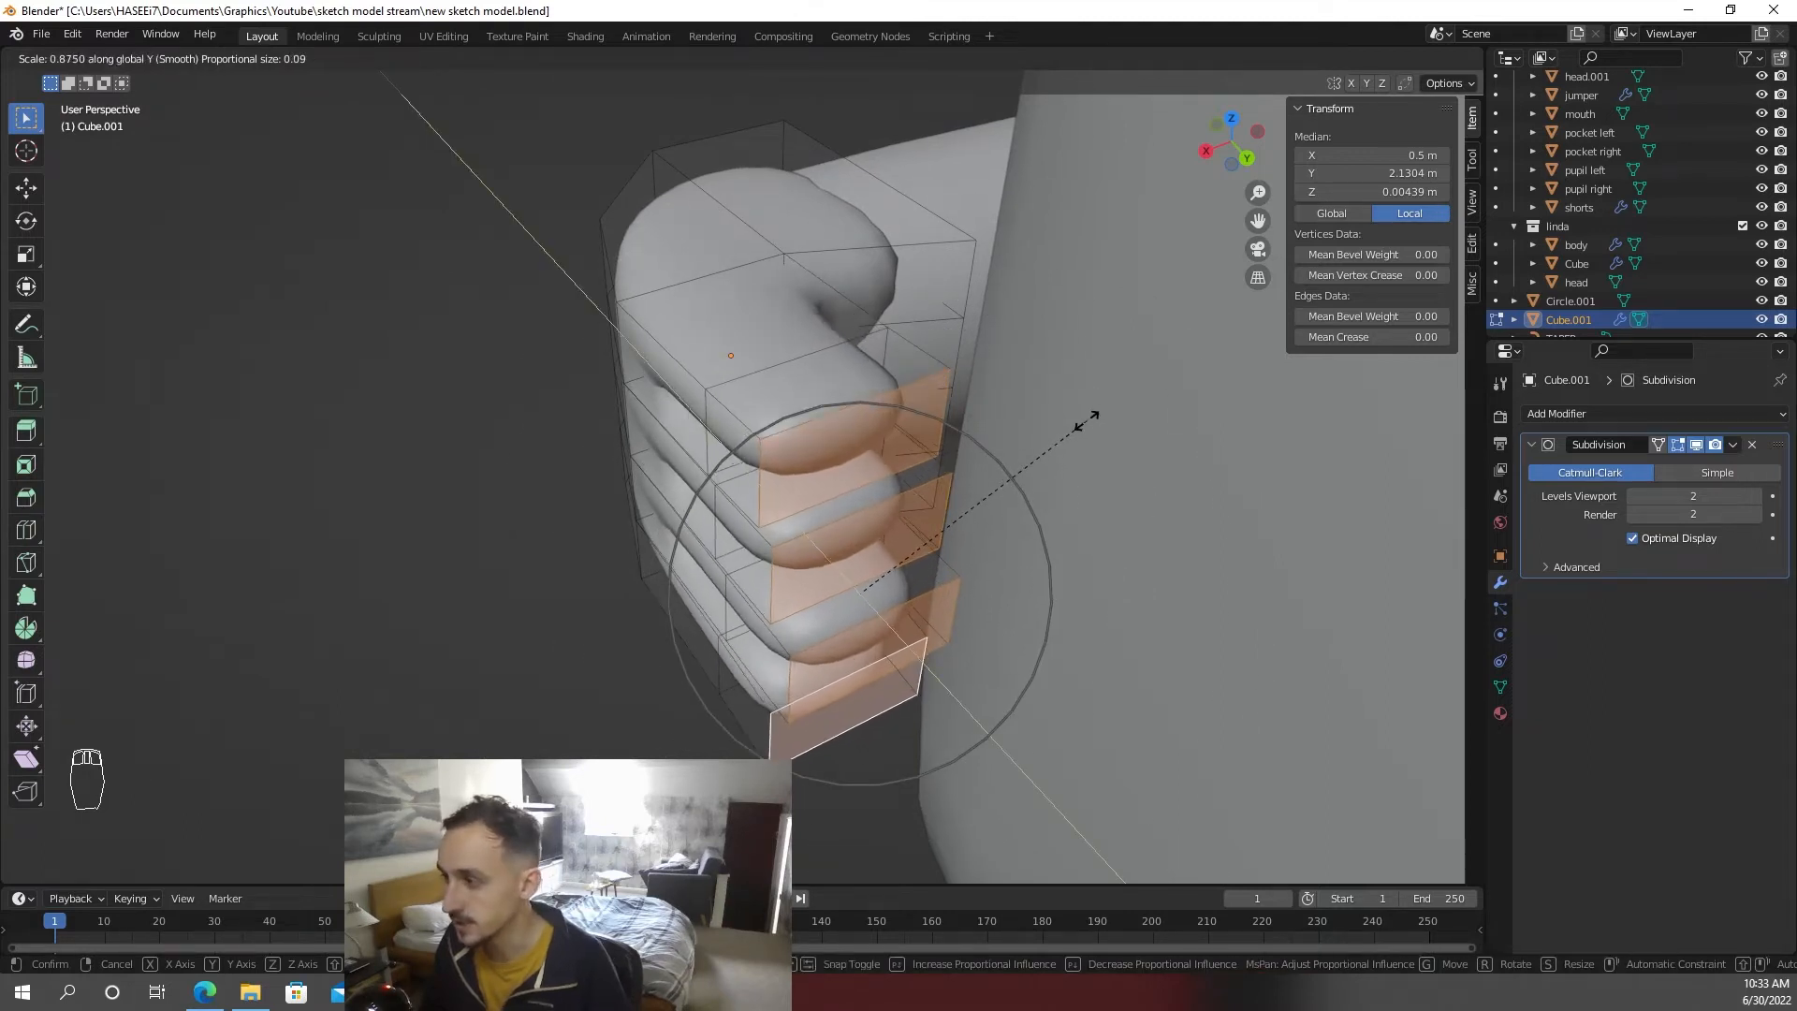
{"action": "key", "text": "x"}
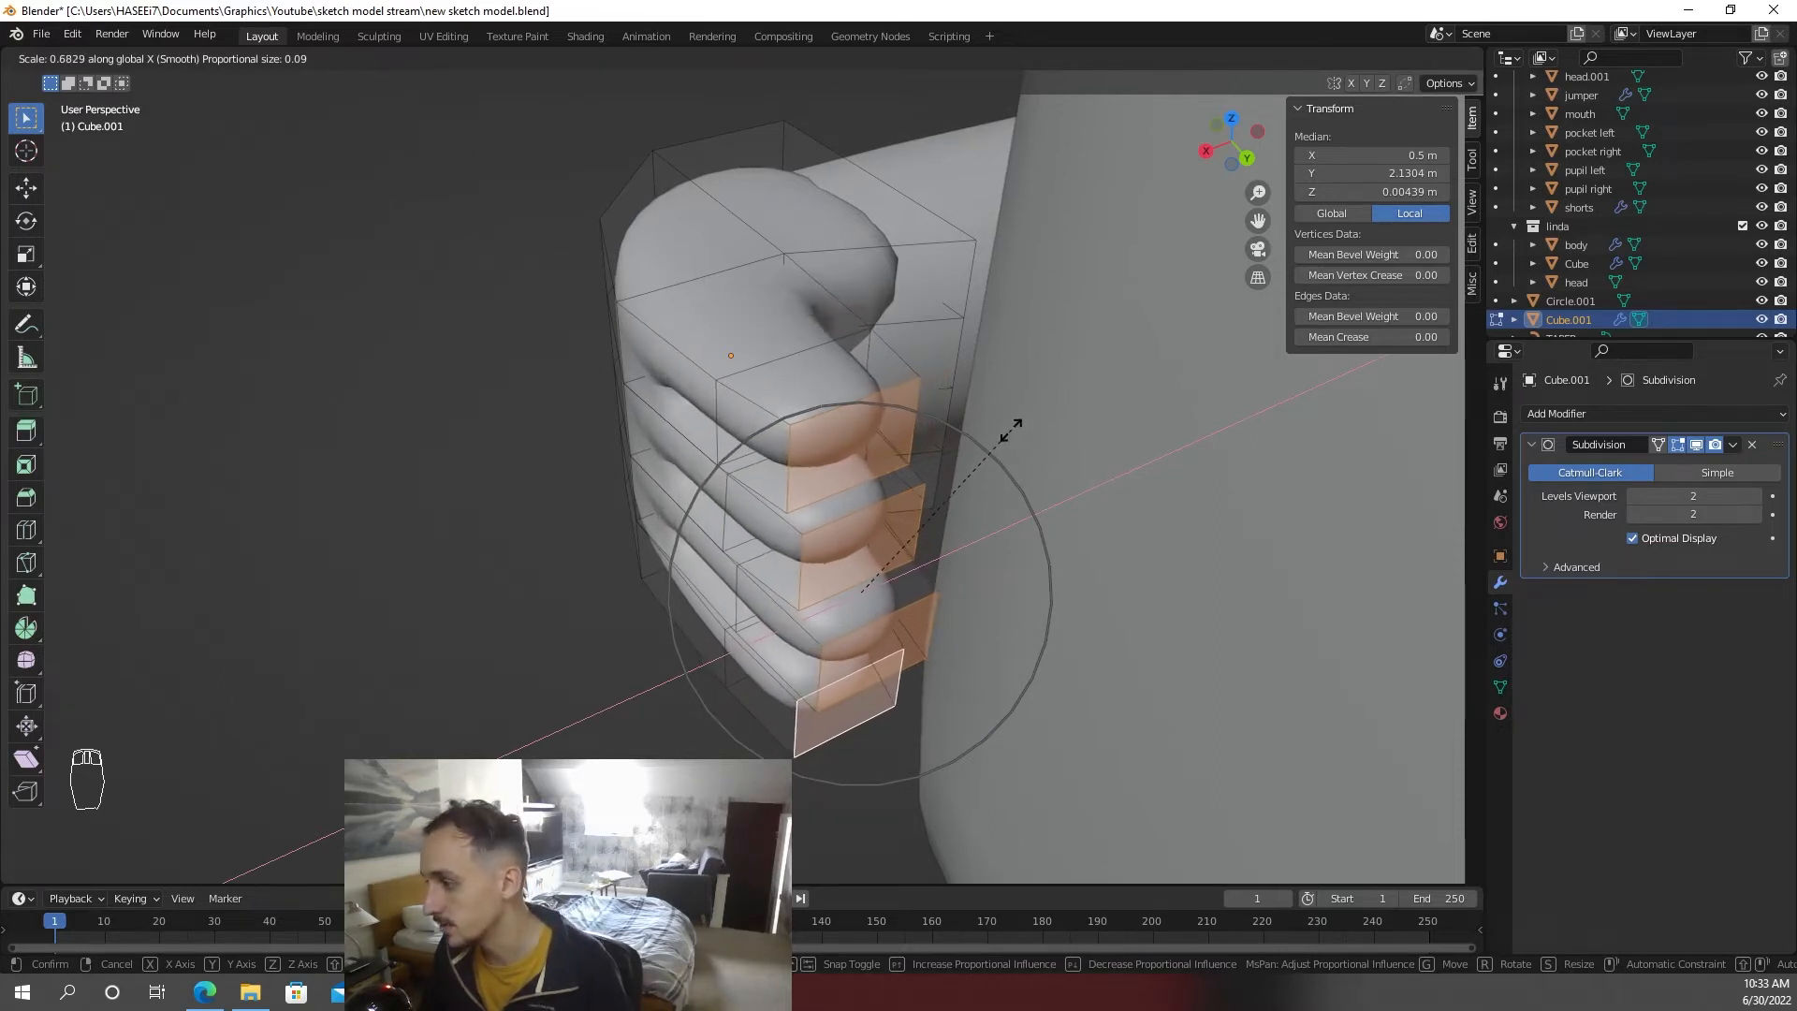
{"action": "scroll", "coordinate": [1011, 428], "scroll_direction": "down", "scroll_amount": 5}
{"action": "scroll", "coordinate": [1067, 401], "scroll_direction": "up", "scroll_amount": 6}
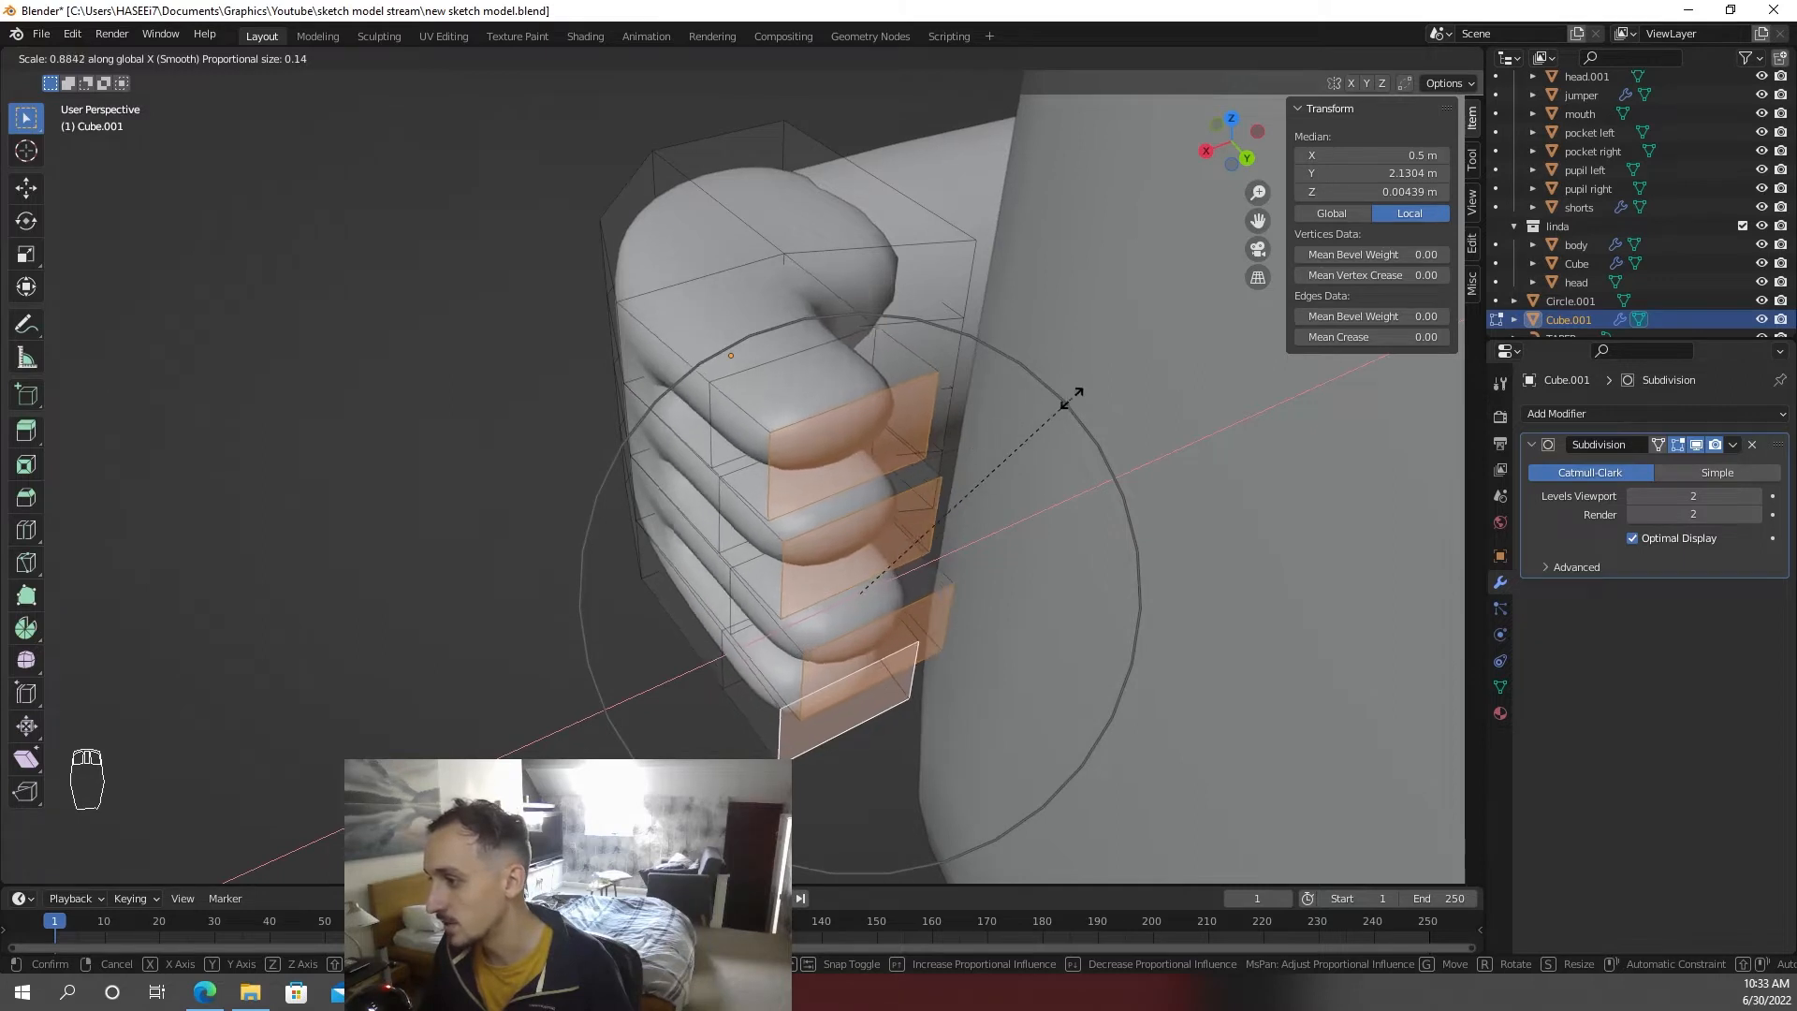
{"action": "scroll", "coordinate": [1059, 399], "scroll_direction": "down", "scroll_amount": 7}
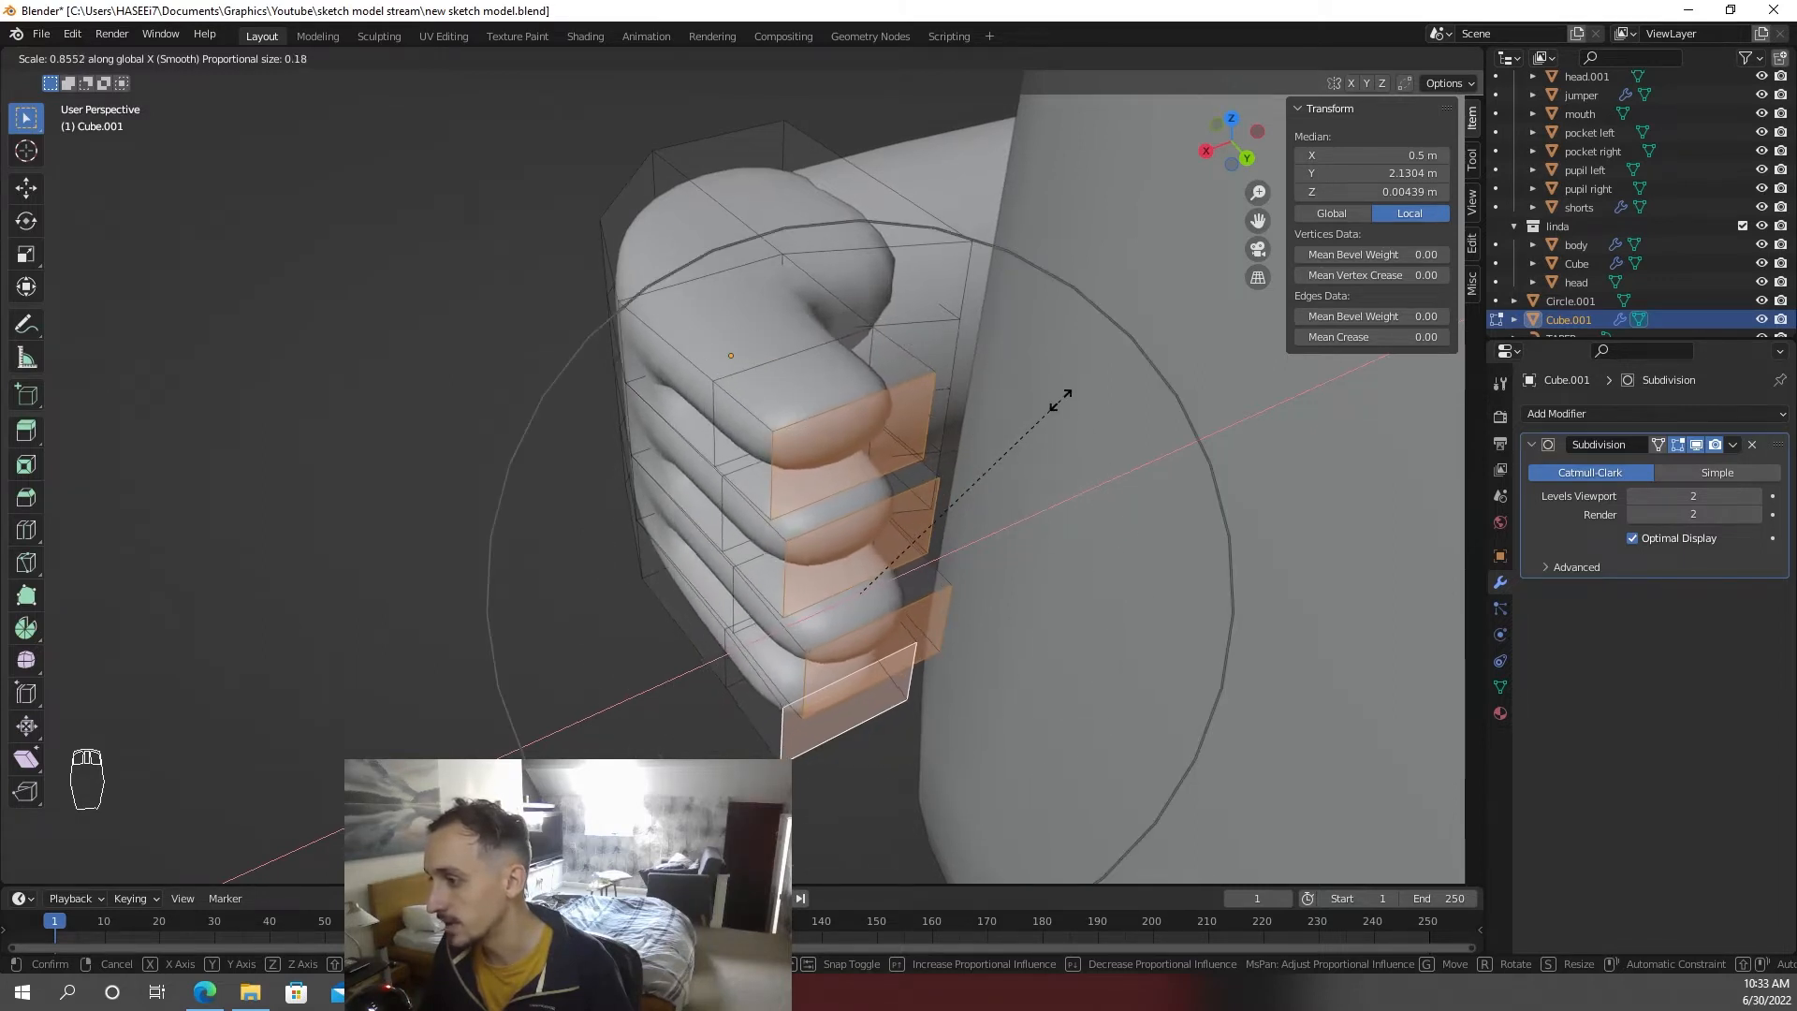
{"action": "left_click", "coordinate": [927, 463]}
{"action": "key", "text": "Tab"}
{"action": "key", "text": "Tab"}
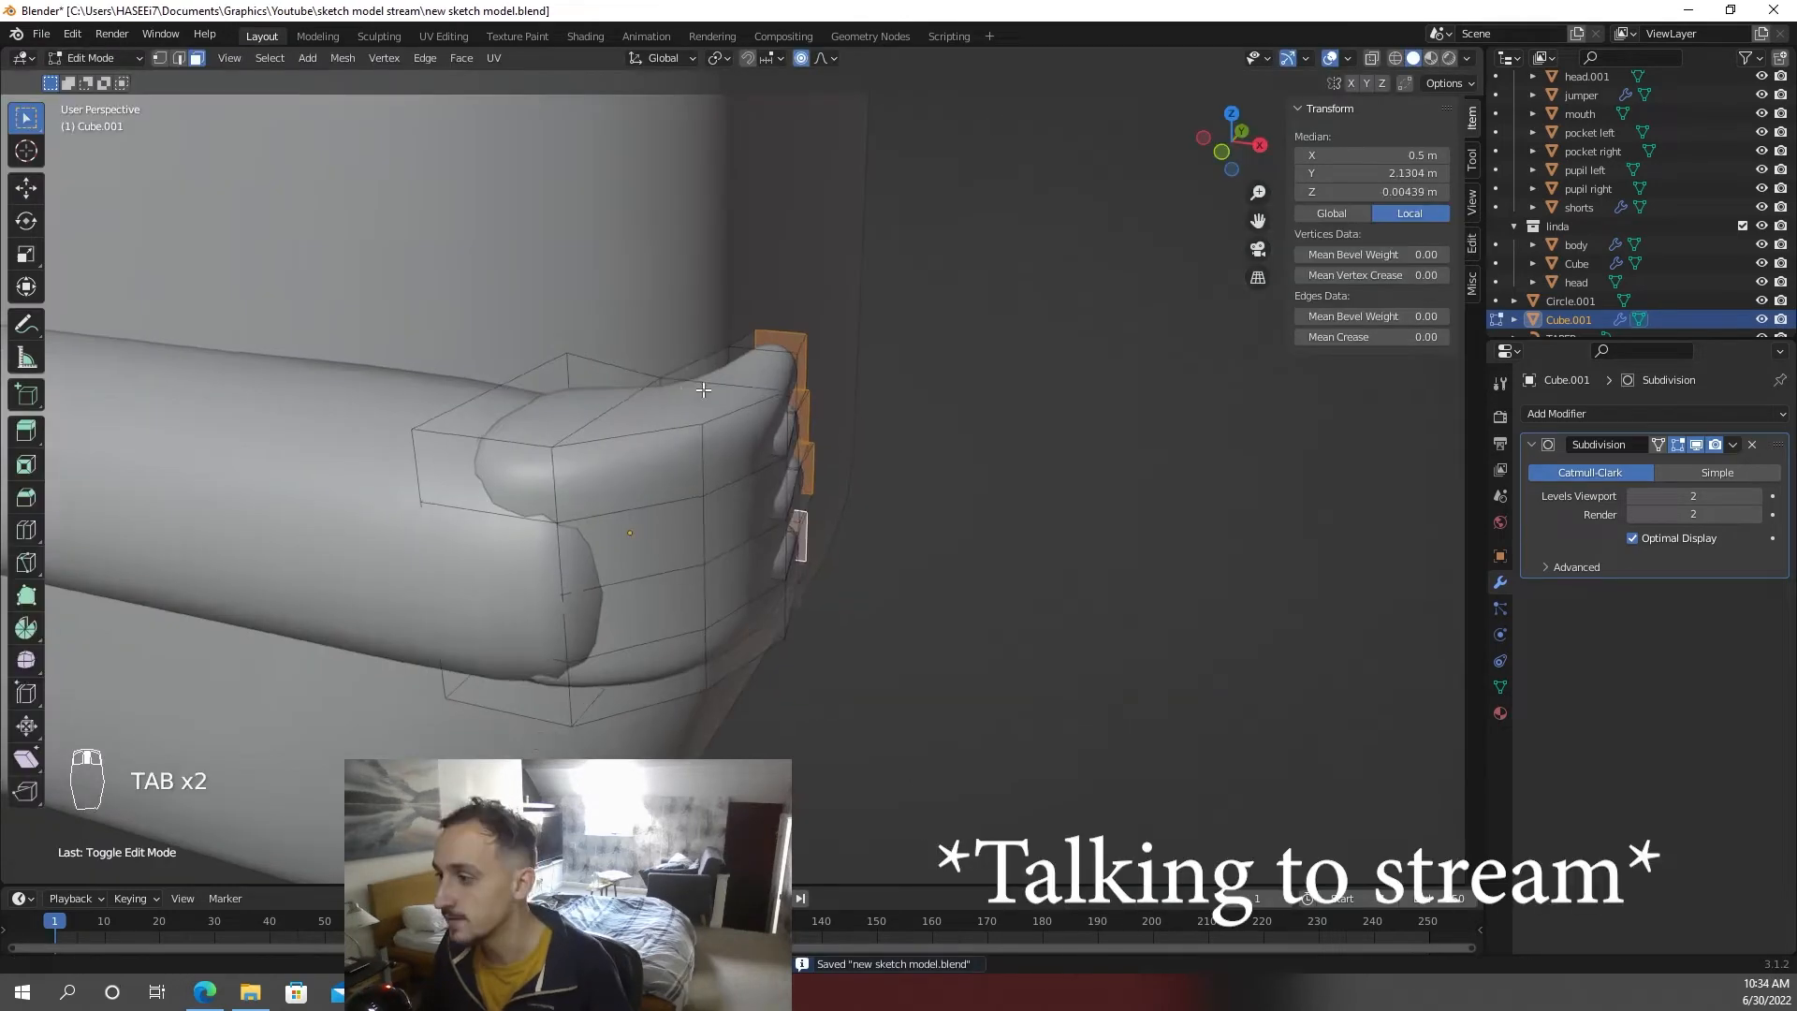
- Extrude the hand's upper wrist-side face upward as a thumb and scale its end face
{"action": "left_click", "coordinate": [661, 561]}
{"action": "scroll", "coordinate": [765, 503], "scroll_direction": "up", "scroll_amount": 3}
{"action": "middle_click_drag", "start_coordinate": [764, 502], "coordinate": [810, 457]}
{"action": "key", "text": "e"}
{"action": "left_click", "coordinate": [682, 475]}
{"action": "key", "text": "s"}
{"action": "left_click", "coordinate": [682, 467]}
{"action": "key", "text": "Tab"}
{"action": "scroll", "coordinate": [810, 457], "scroll_direction": "up", "scroll_amount": 5}
- Adjust the scale of the thumb's end face and raise it slightly along Z
{"action": "key", "text": "Tab"}
{"action": "key", "text": "s"}
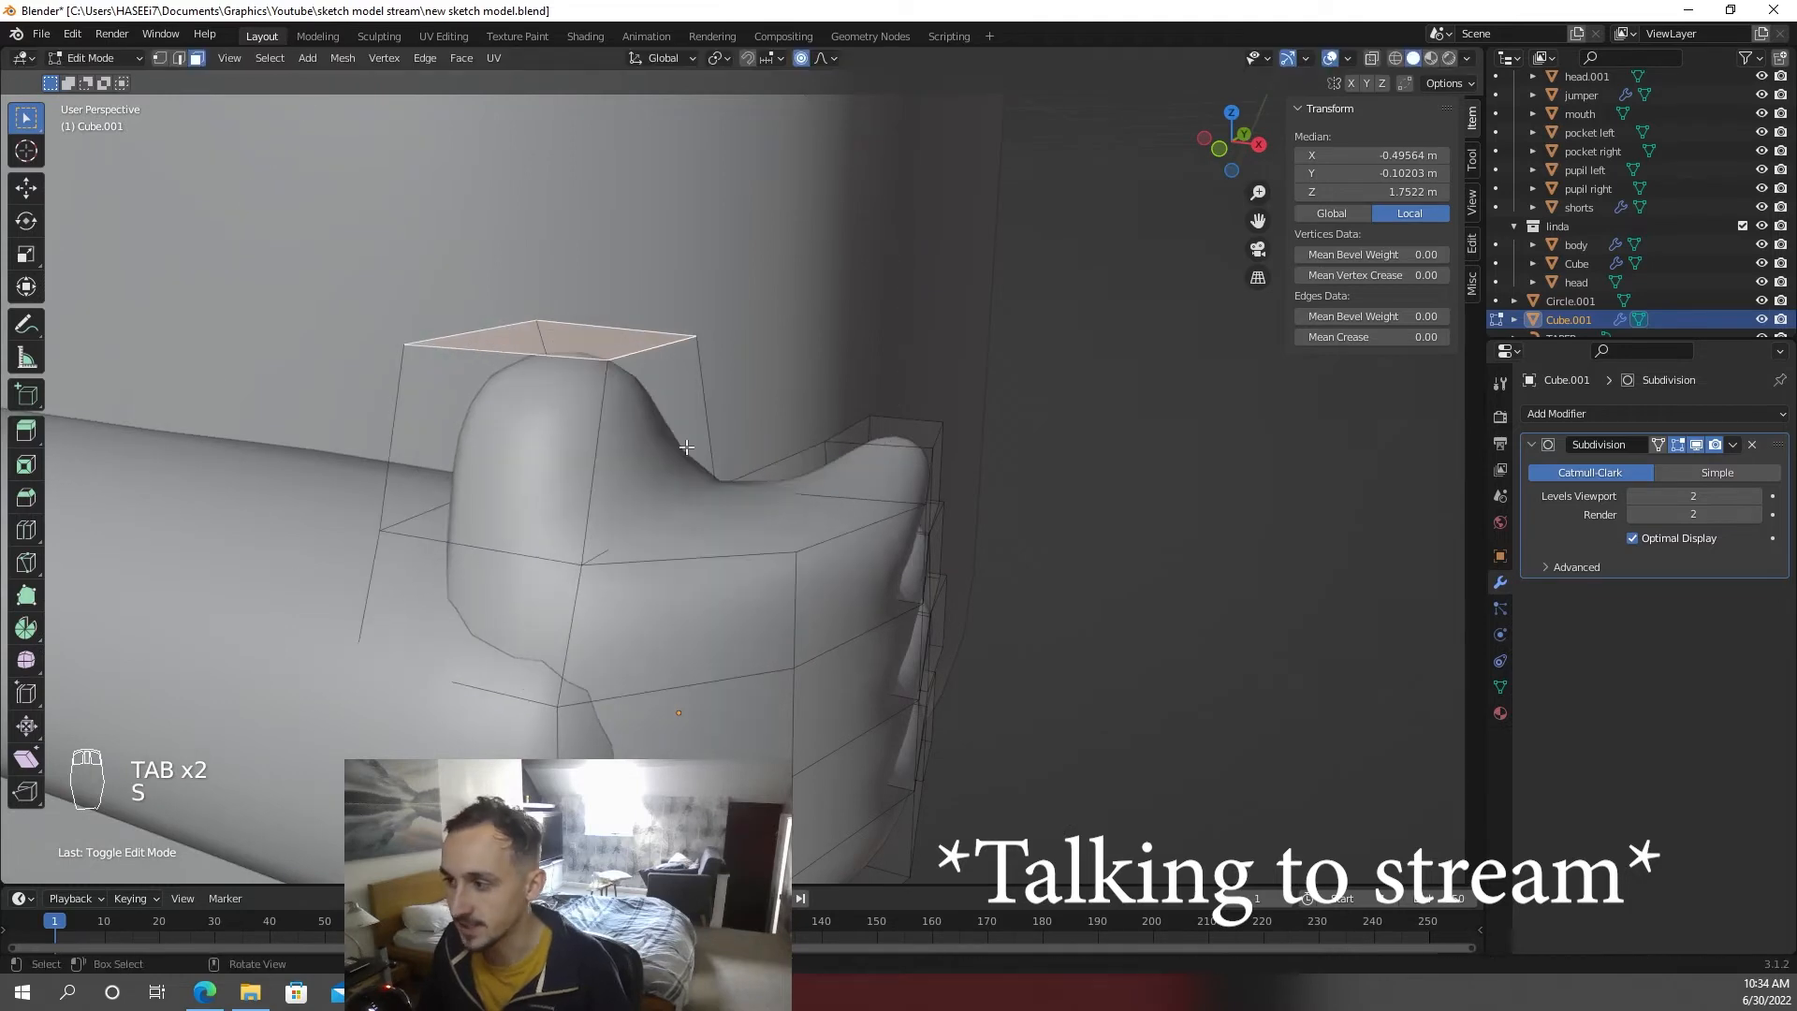
{"action": "key", "text": "g"}
{"action": "key", "text": "z"}
{"action": "left_click", "coordinate": [693, 430]}
- Add a loop cut around the thumb, proportionally scale its tip face to about 0.5, and save the file
{"action": "key", "text": "ctrl+r"}
{"action": "left_click", "coordinate": [678, 412]}
{"action": "left_click", "coordinate": [196, 59]}
{"action": "left_click", "coordinate": [561, 315]}
{"action": "key", "text": "s"}
{"action": "scroll", "coordinate": [730, 393], "scroll_direction": "up", "scroll_amount": 5}
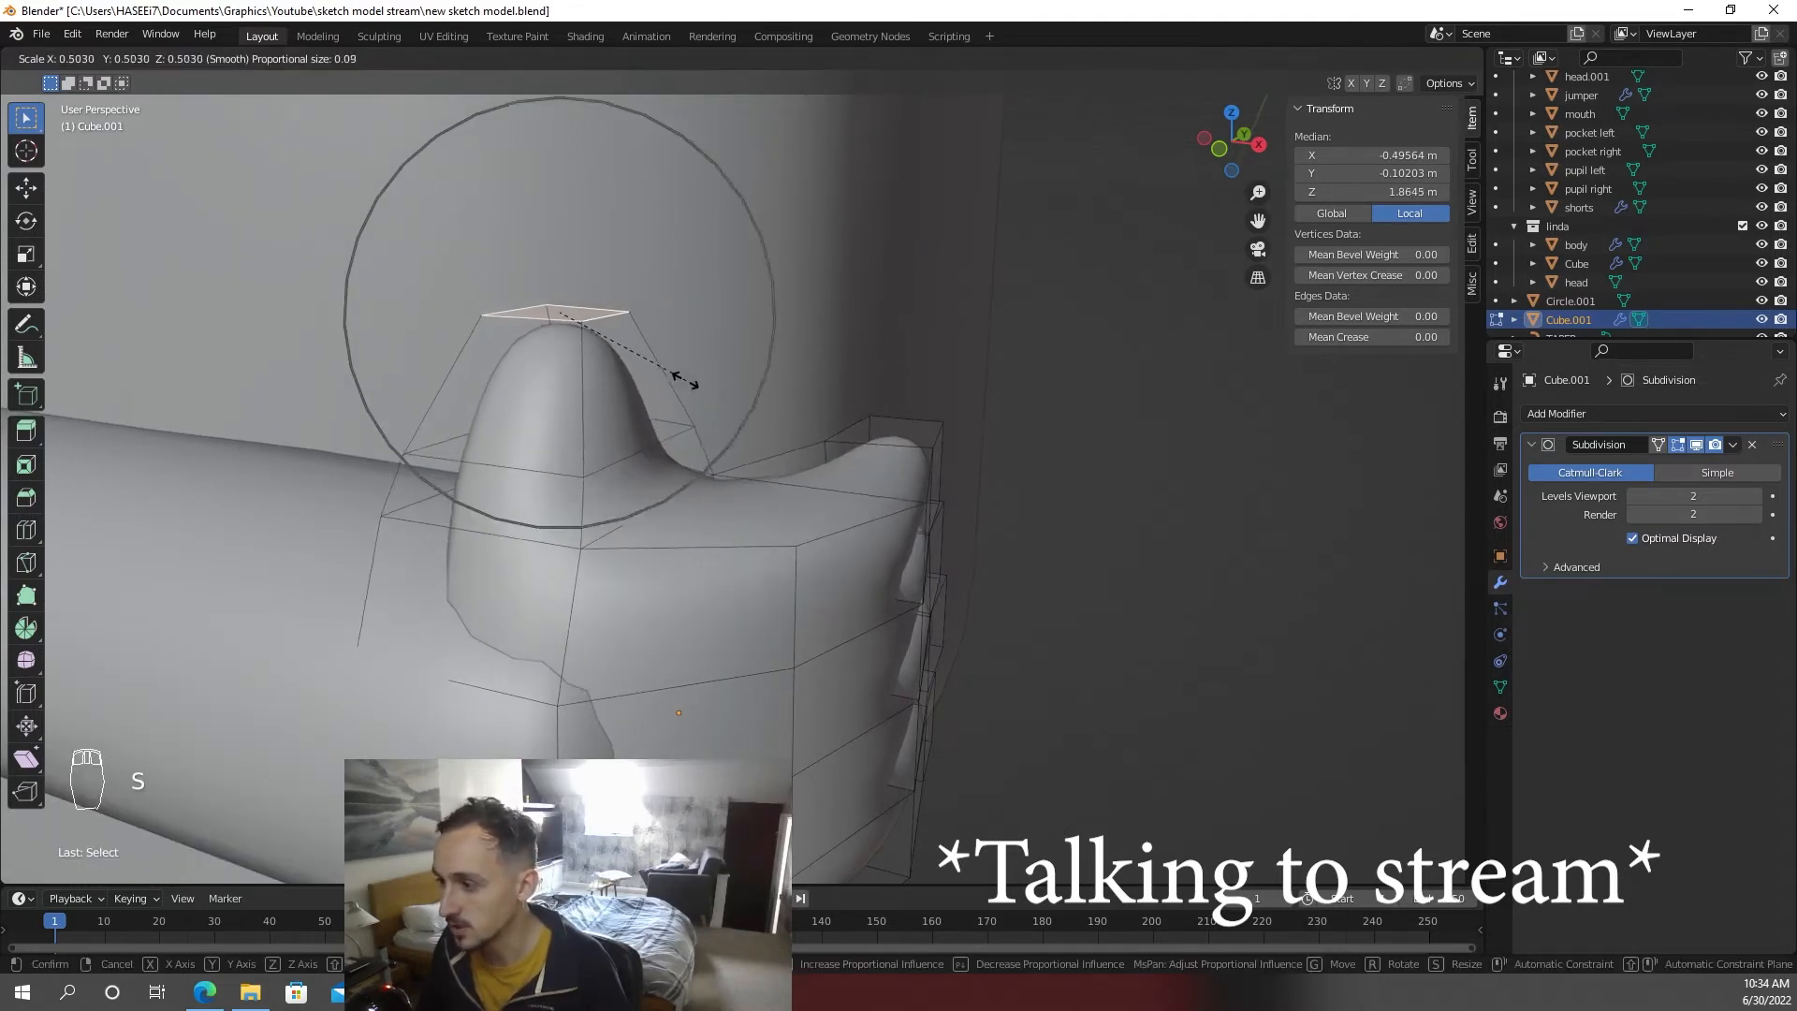
{"action": "left_click", "coordinate": [688, 383]}
{"action": "key", "text": "Tab"}
{"action": "key", "text": "ctrl+s"}
- Try to add another loop cut to the thumb
{"action": "key", "text": "Tab"}
{"action": "middle_click_drag", "start_coordinate": [702, 429], "coordinate": [601, 412]}
{"action": "key", "text": "ctrl+r"}
{"action": "double_click", "coordinate": [540, 400]}
{"action": "key", "text": "ctrl+z"}
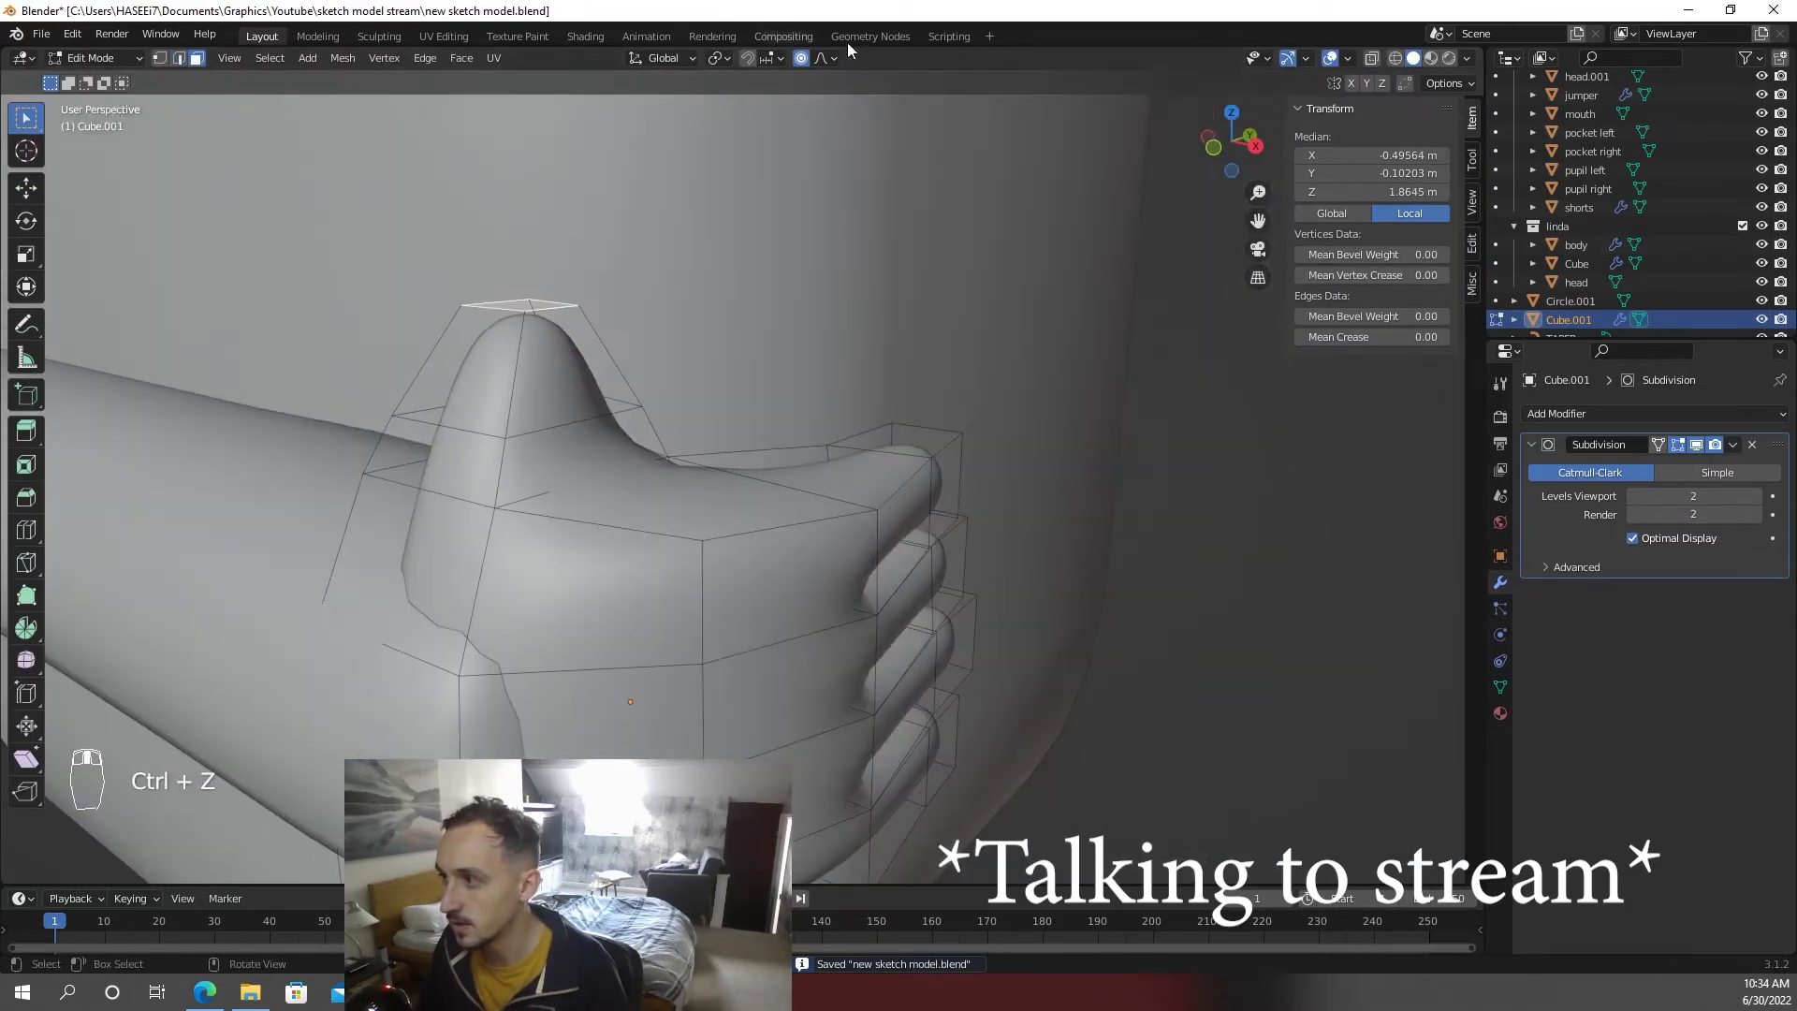
- Select three faces of the hand mesh and scale them together to refine its shape
{"action": "middle_click_drag", "start_coordinate": [416, 453], "coordinate": [757, 576]}
{"action": "left_click", "coordinate": [437, 515]}
{"action": "left_click", "coordinate": [744, 527], "text": "shift"}
{"action": "left_click", "coordinate": [598, 509], "text": "shift"}
{"action": "key", "text": "s"}
{"action": "left_click", "coordinate": [716, 451]}
- Scale a selection of four more faces on the hand mesh and save the file
{"action": "left_click", "coordinate": [556, 452]}
{"action": "left_click", "coordinate": [621, 452], "text": "shift"}
{"action": "left_click", "coordinate": [833, 529], "text": "shift"}
{"action": "left_click", "coordinate": [615, 367], "text": "shift"}
{"action": "key", "text": "s"}
{"action": "left_click", "coordinate": [599, 372]}
{"action": "scroll", "coordinate": [771, 526], "scroll_direction": "down", "scroll_amount": 7}
{"action": "key", "text": "Tab"}
{"action": "key", "text": "ctrl+s"}
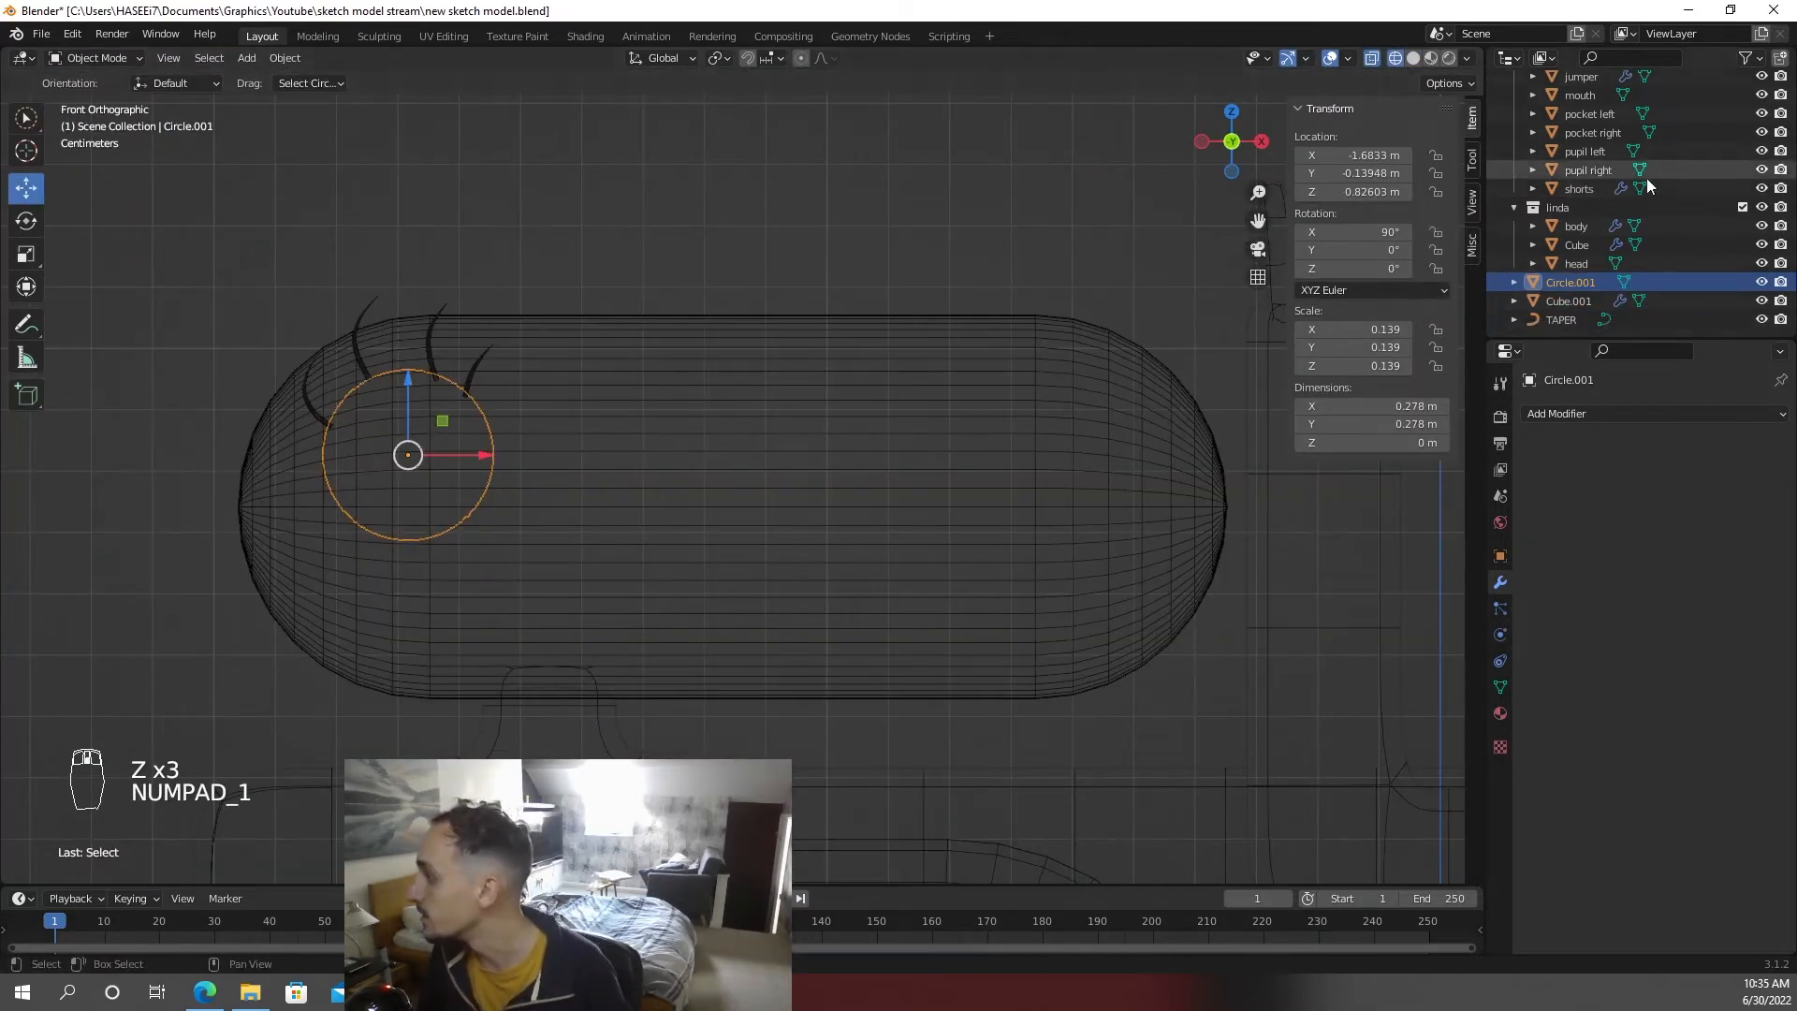
- Rename the innermost eyelash curve hair2.002 as eyelash1 and the neighbouring hair2.001 as eyelash2
{"action": "scroll", "coordinate": [1647, 177], "scroll_direction": "up", "scroll_amount": 10}
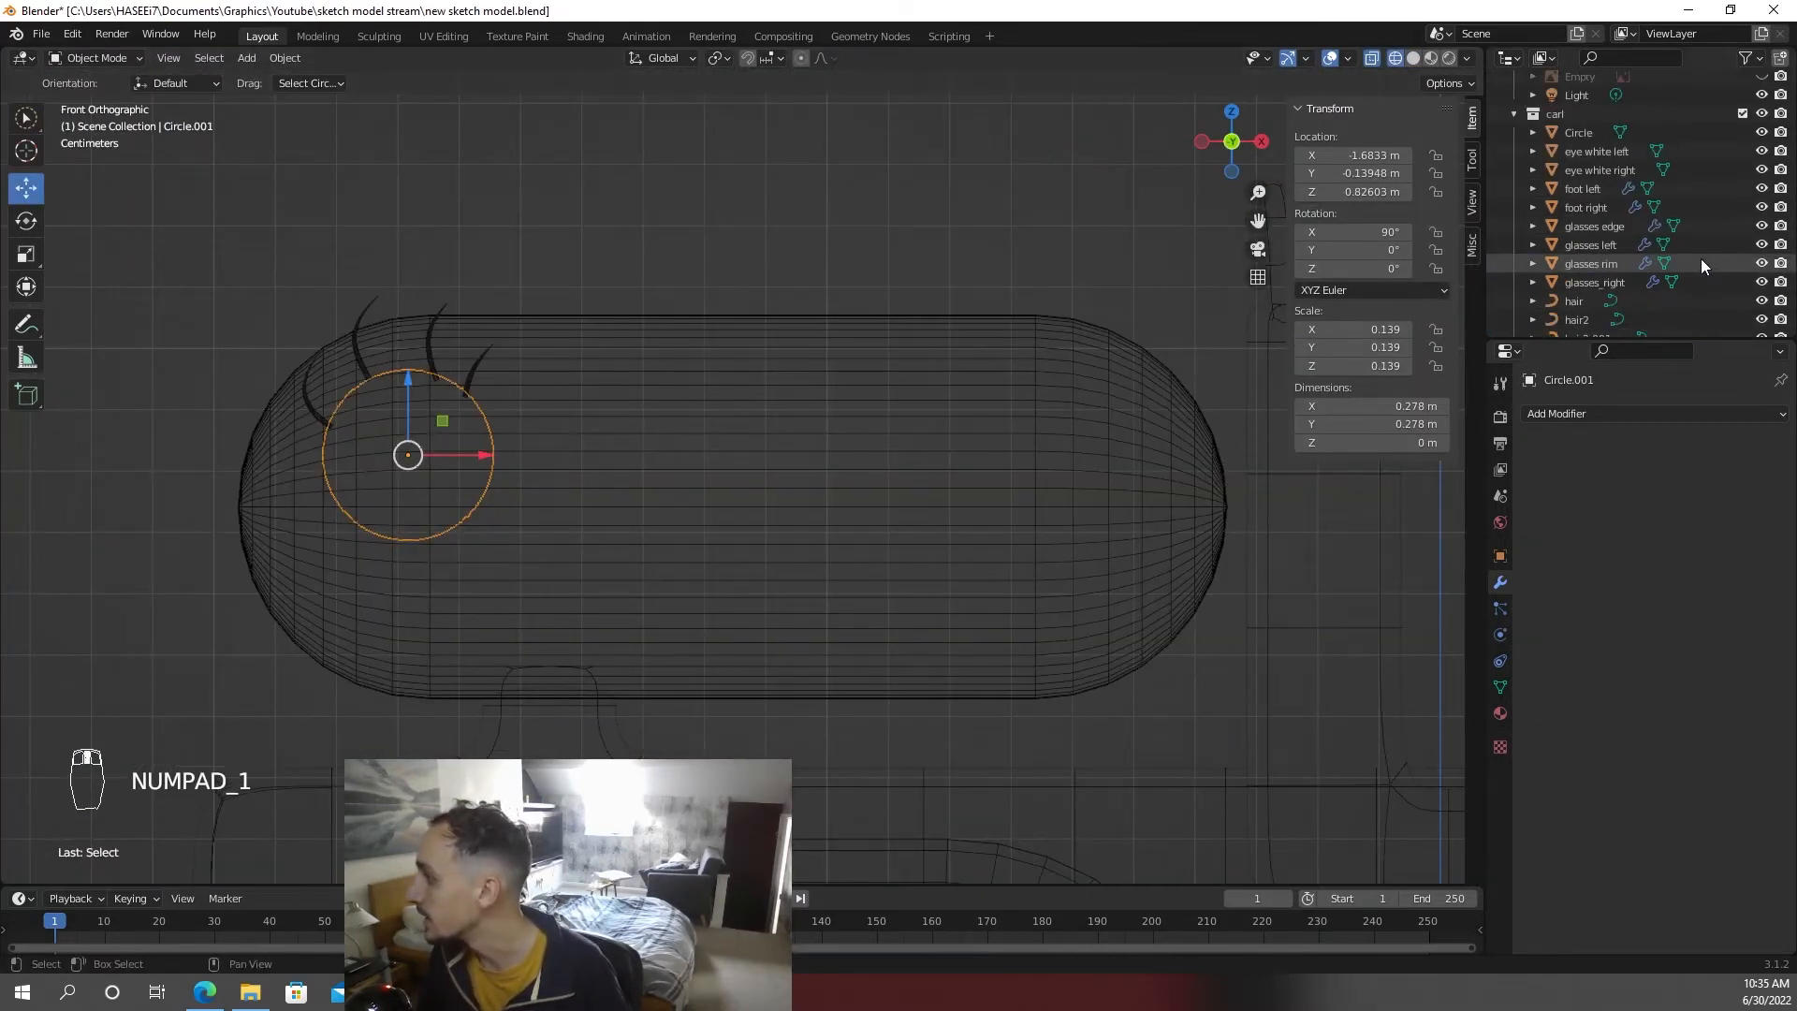
{"action": "left_click", "coordinate": [1762, 137]}
{"action": "scroll", "coordinate": [1552, 228], "scroll_direction": "down", "scroll_amount": 1}
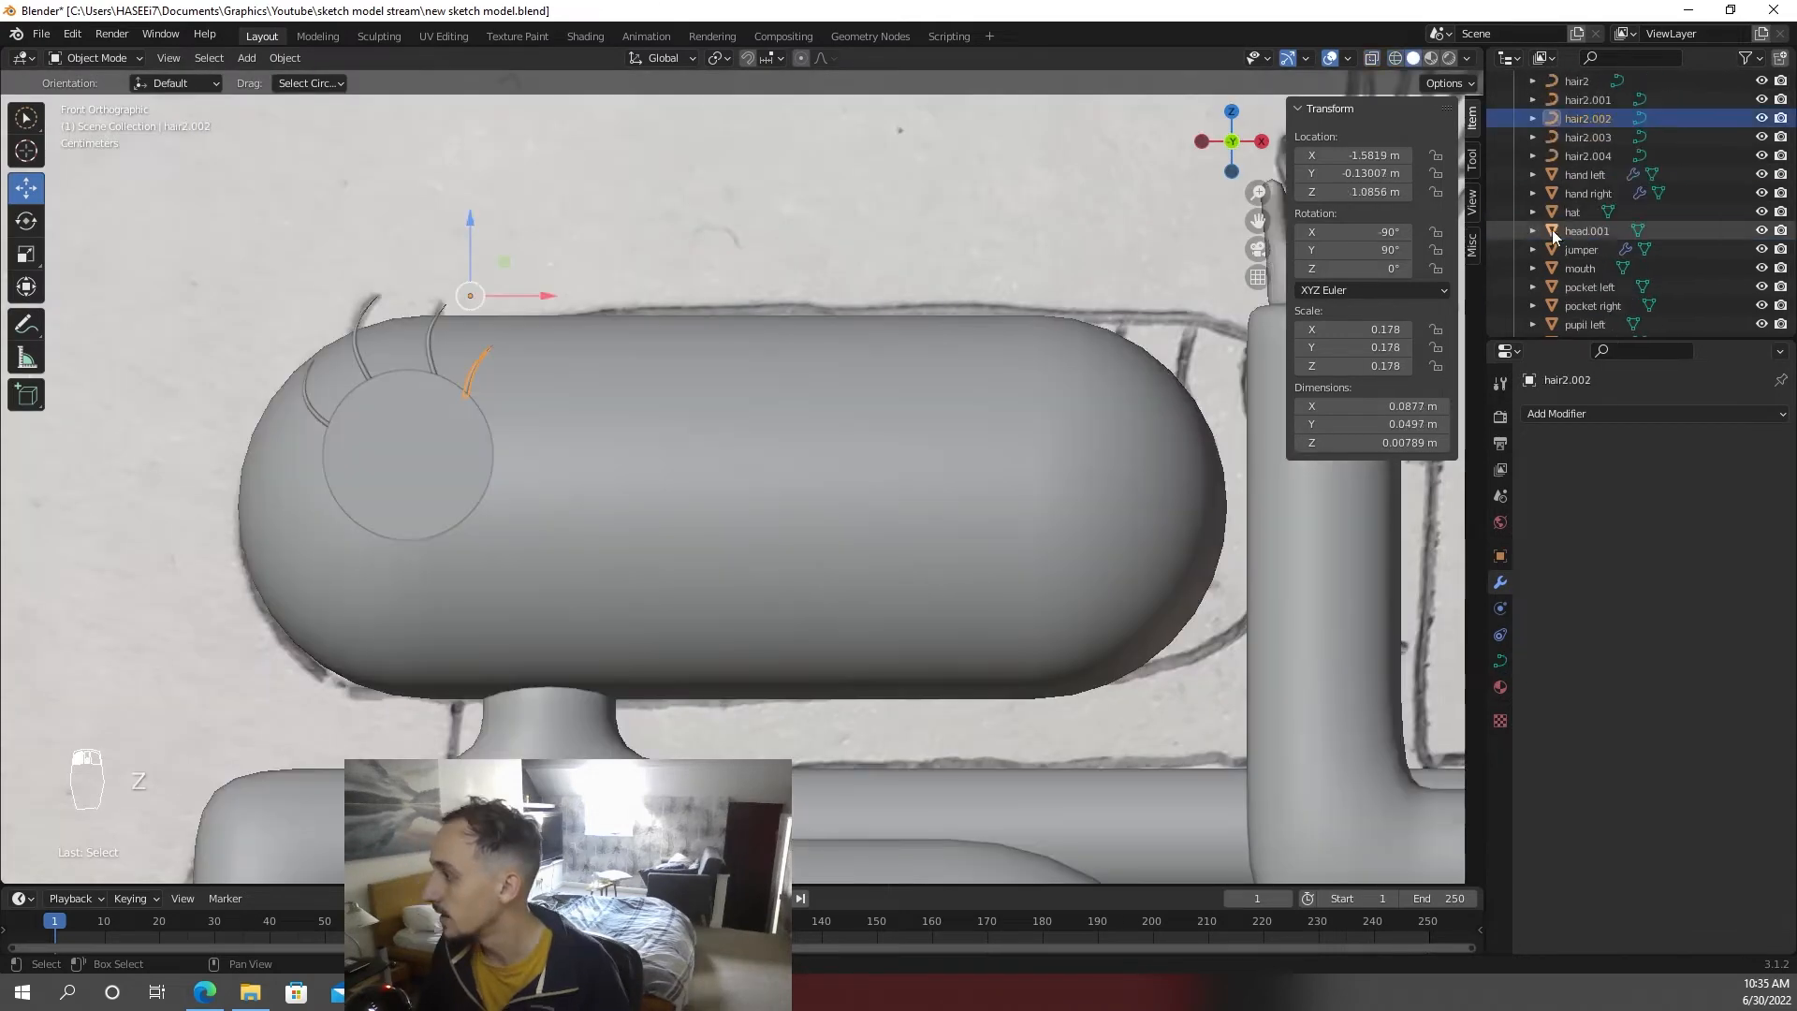
{"action": "scroll", "coordinate": [1567, 225], "scroll_direction": "up", "scroll_amount": 2}
{"action": "double_click", "coordinate": [1583, 192]}
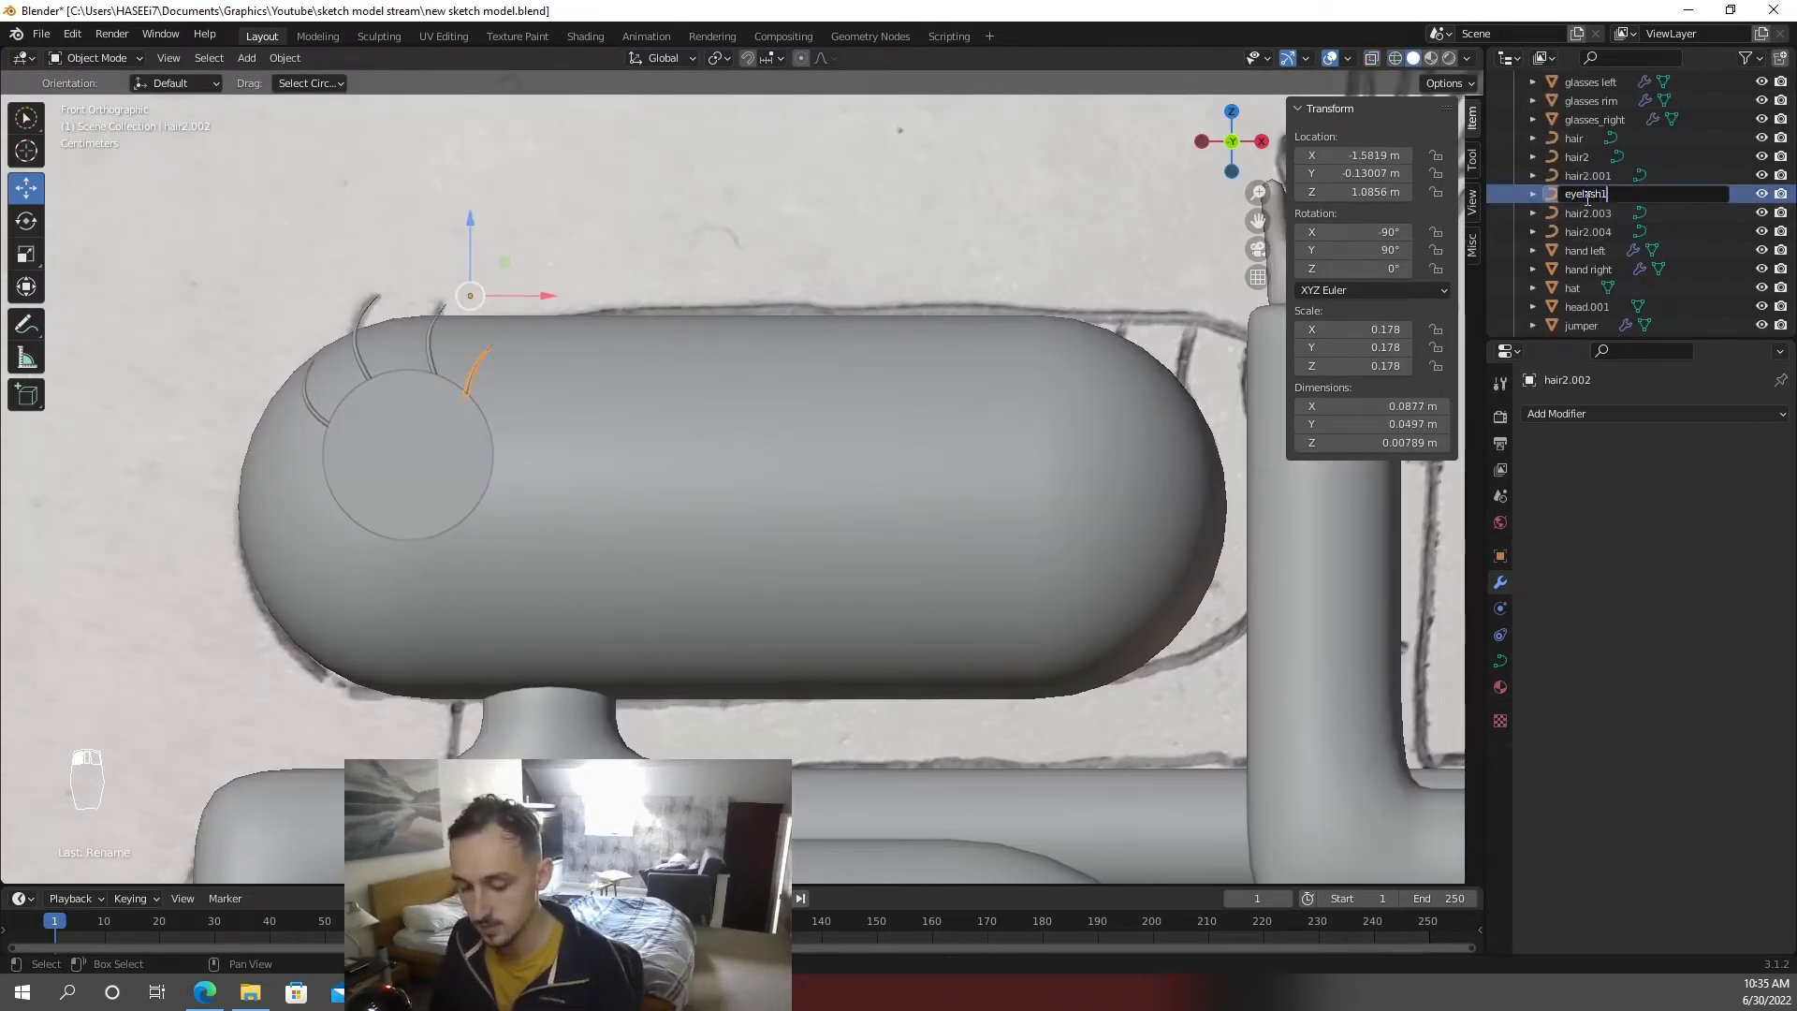
{"action": "key", "text": "Return"}
{"action": "left_click", "coordinate": [1609, 196]}
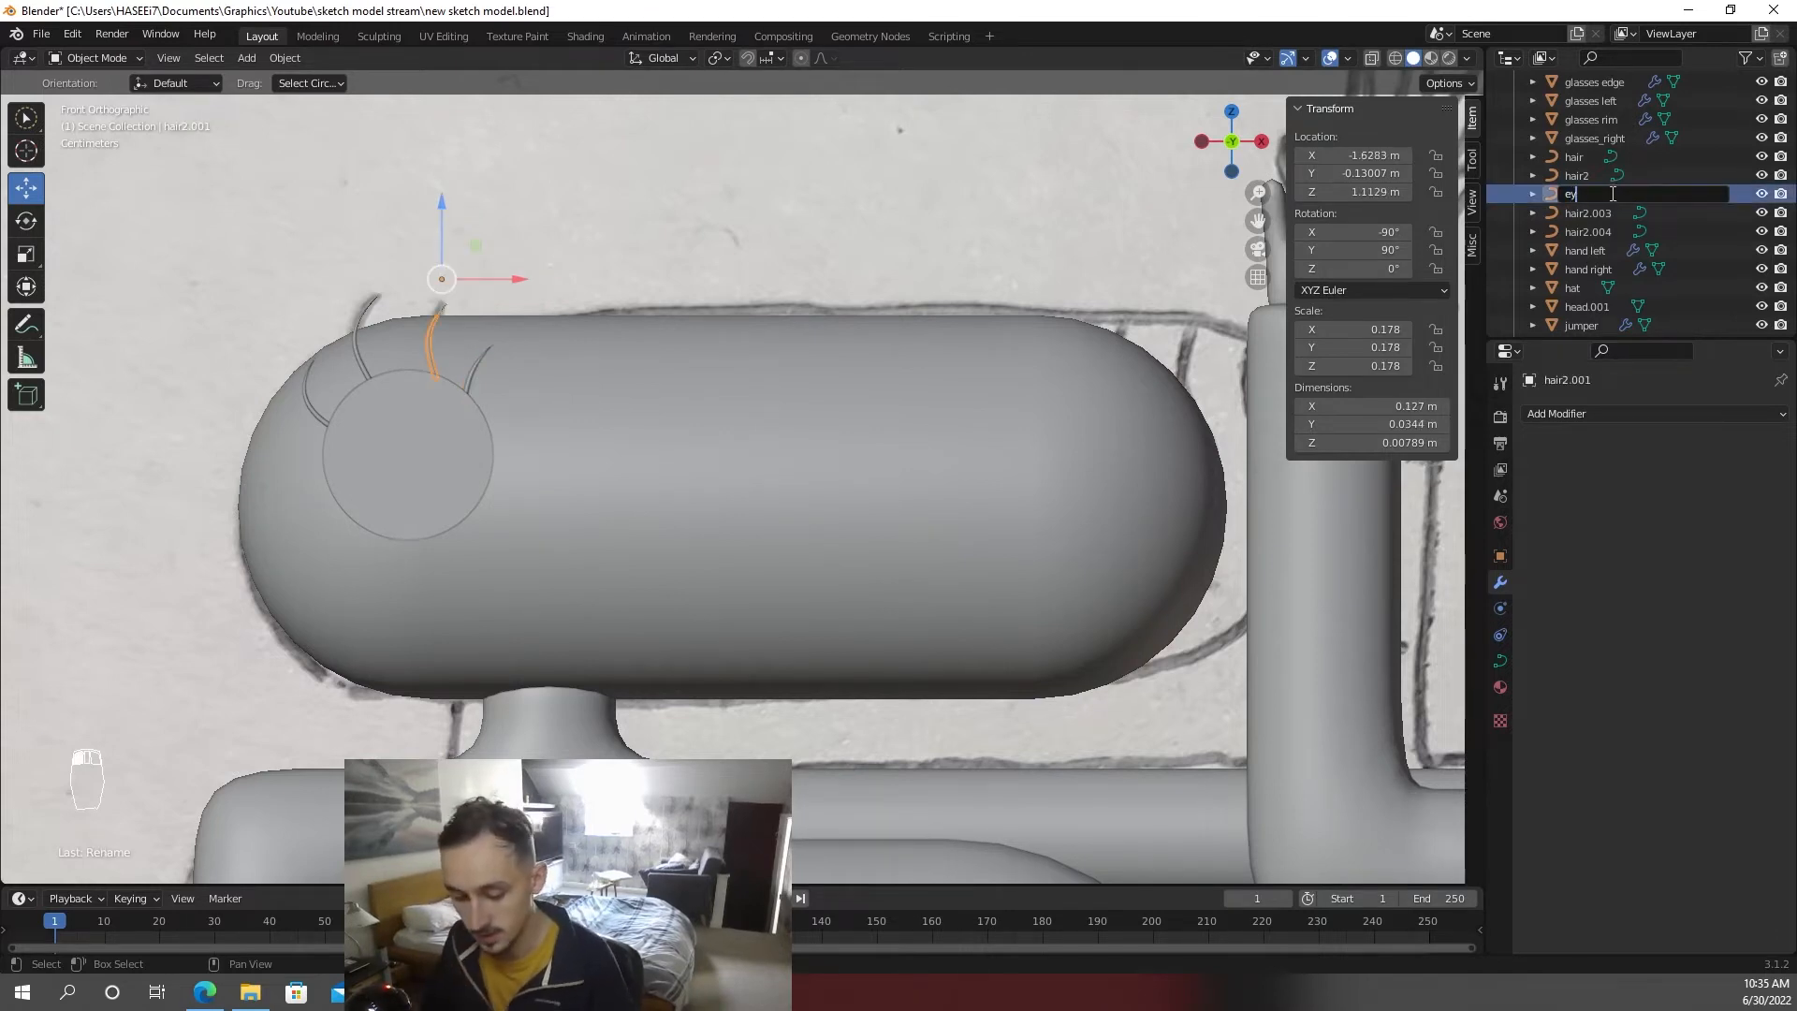
{"action": "type", "text": "eyelash2"}
{"action": "key", "text": "Return"}
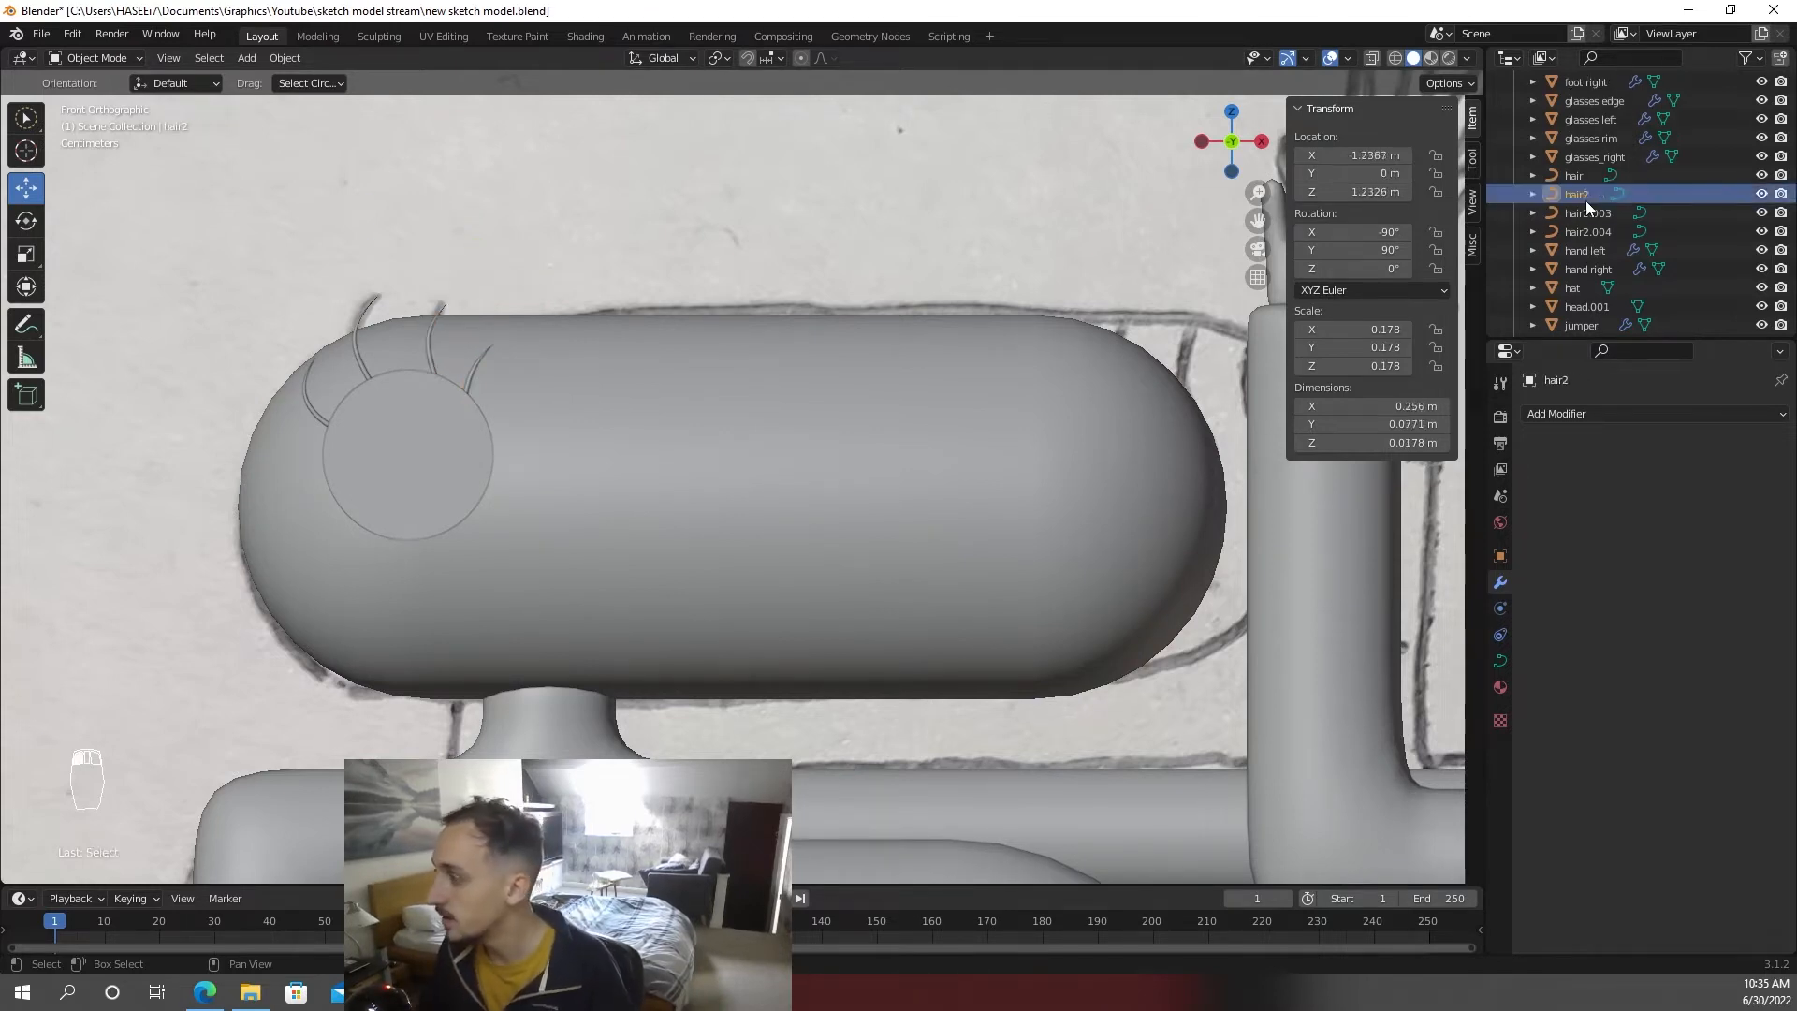
- Rename the remaining eyelash curves hair2.003 as eyelash3 and hair2.004 as eyelash4
{"action": "double_click", "coordinate": [1585, 200]}
{"action": "type", "text": "eyelash3"}
{"action": "key", "text": "Return"}
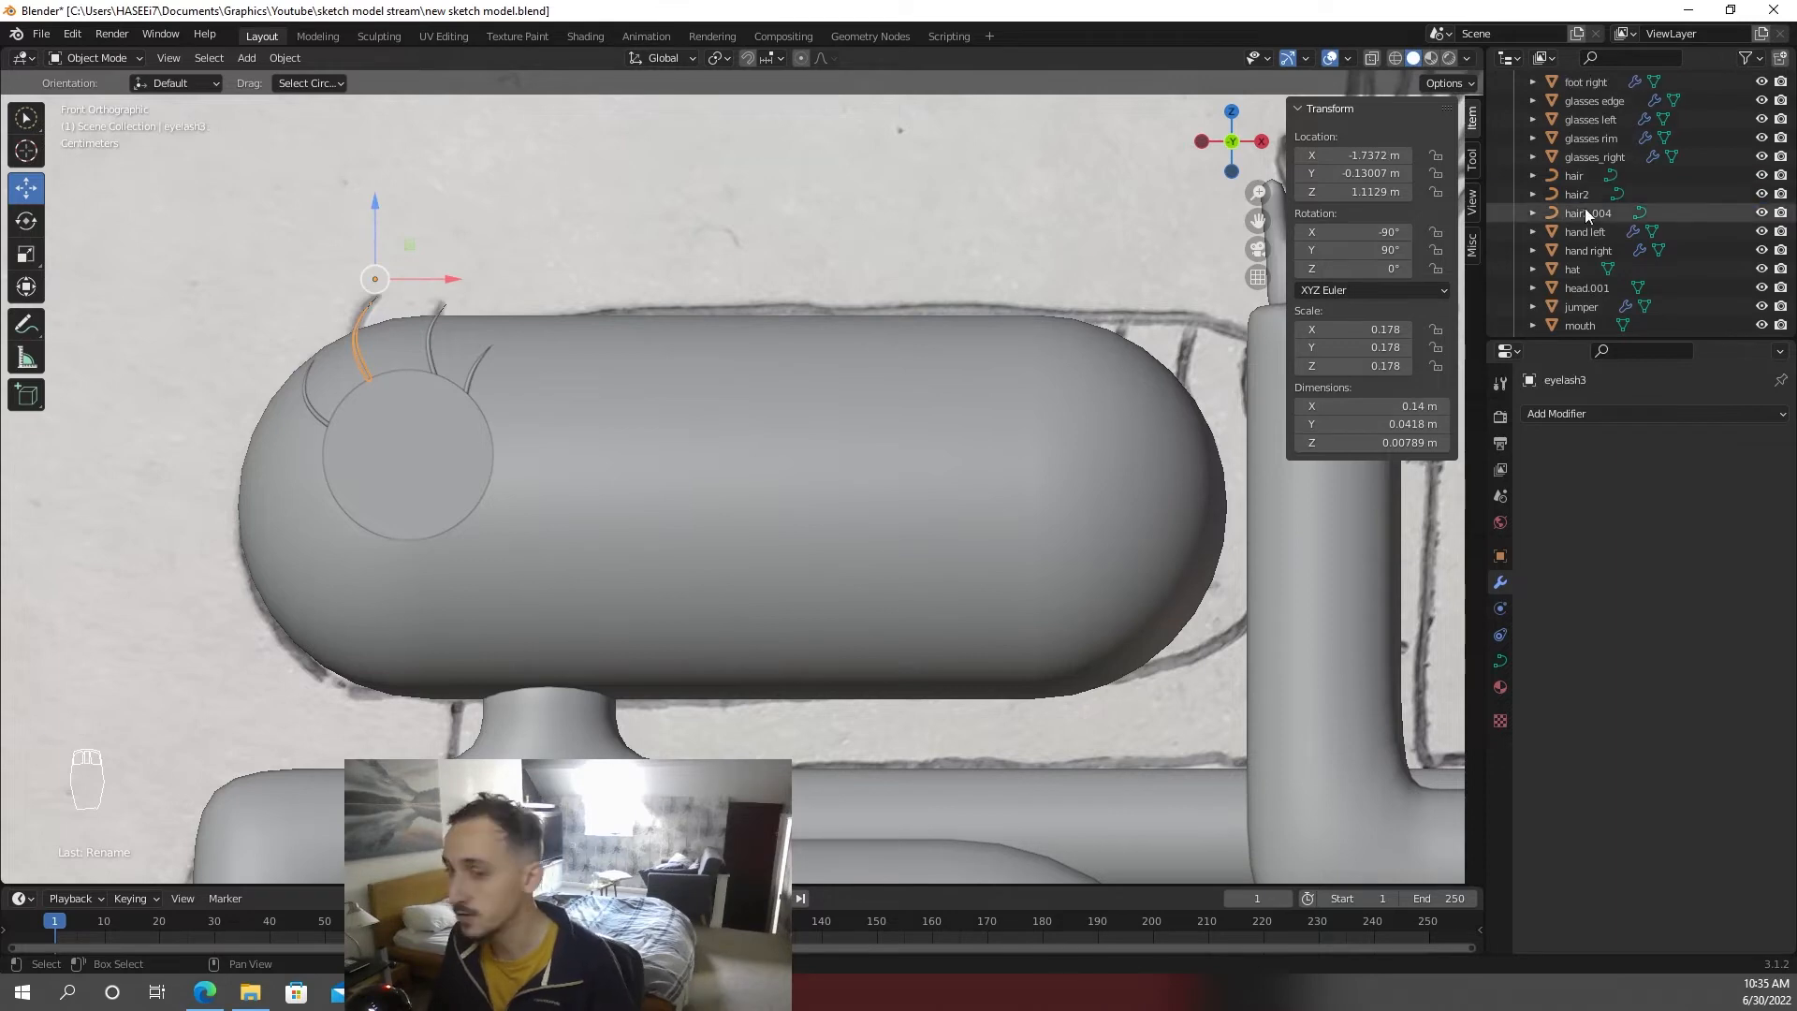
{"action": "double_click", "coordinate": [1584, 201]}
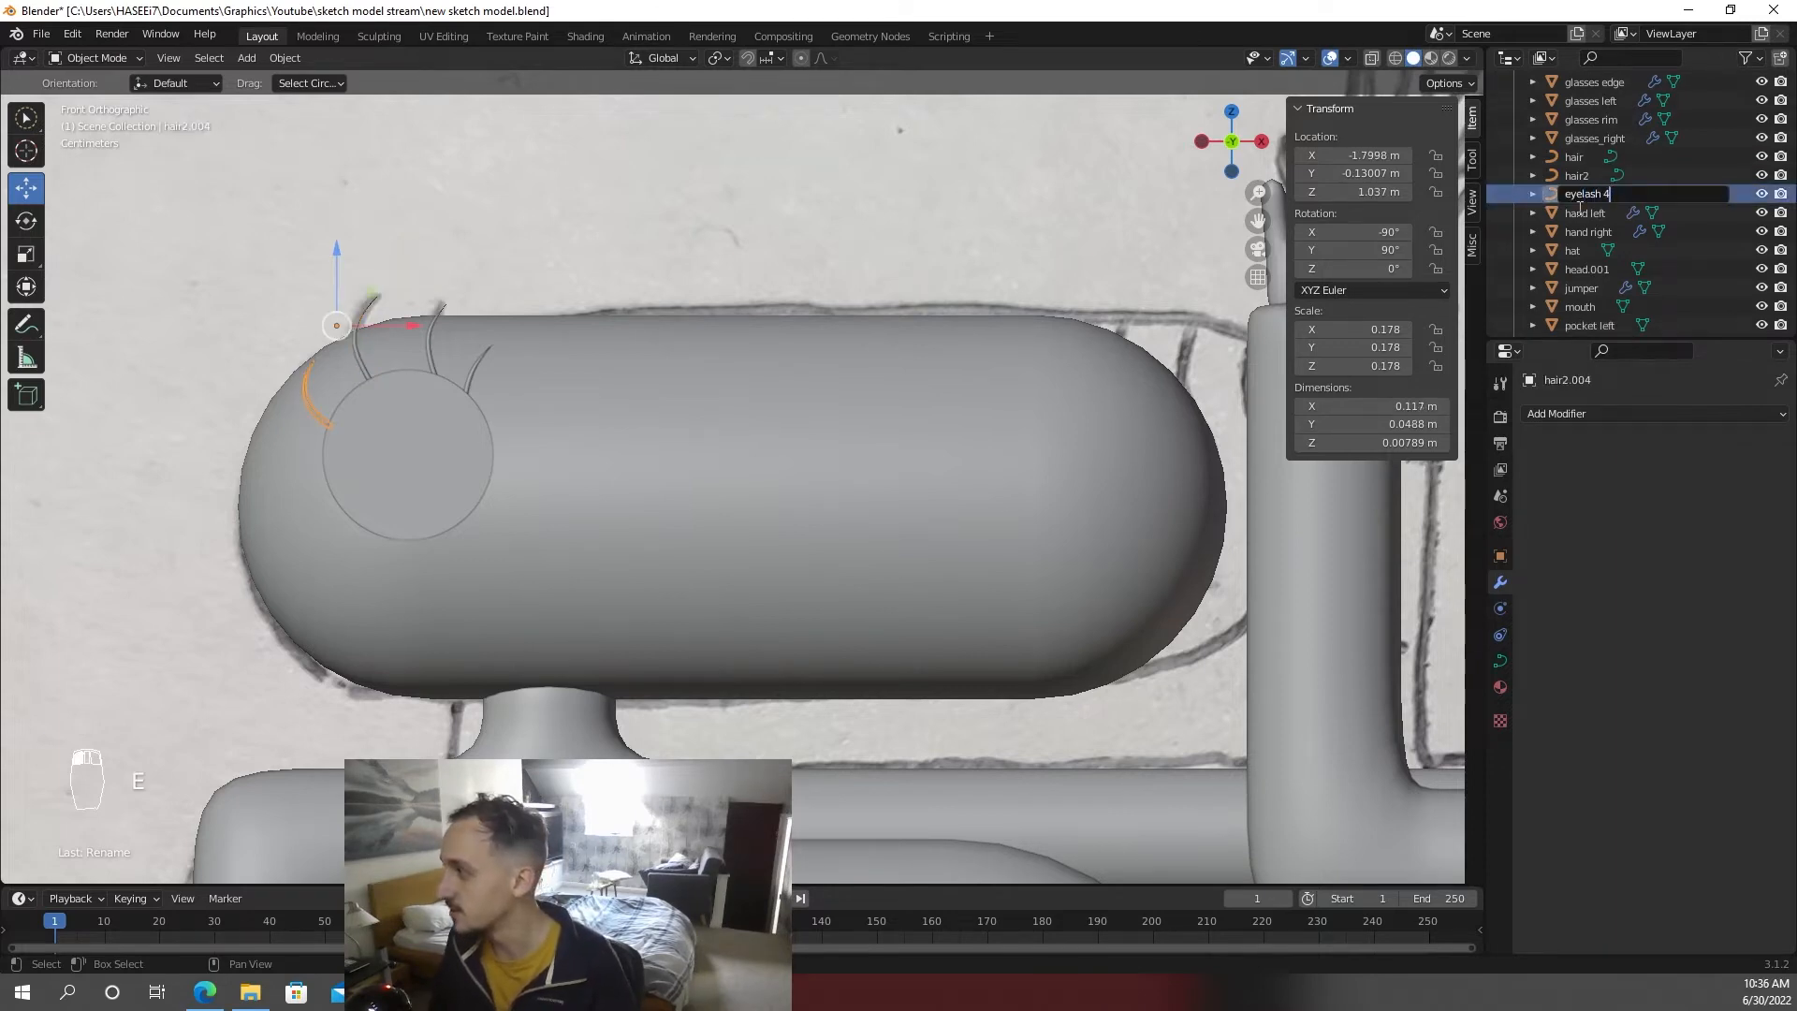
{"action": "type", "text": "eyelash 4"}
{"action": "key", "text": "BackSpace"}
{"action": "key", "text": "BackSpace"}
{"action": "type", "text": "4"}
{"action": "key", "text": "Return"}
- Duplicate linda's left eye with its four eyelashes about 0.67 m along the X axis
{"action": "key", "text": "z"}
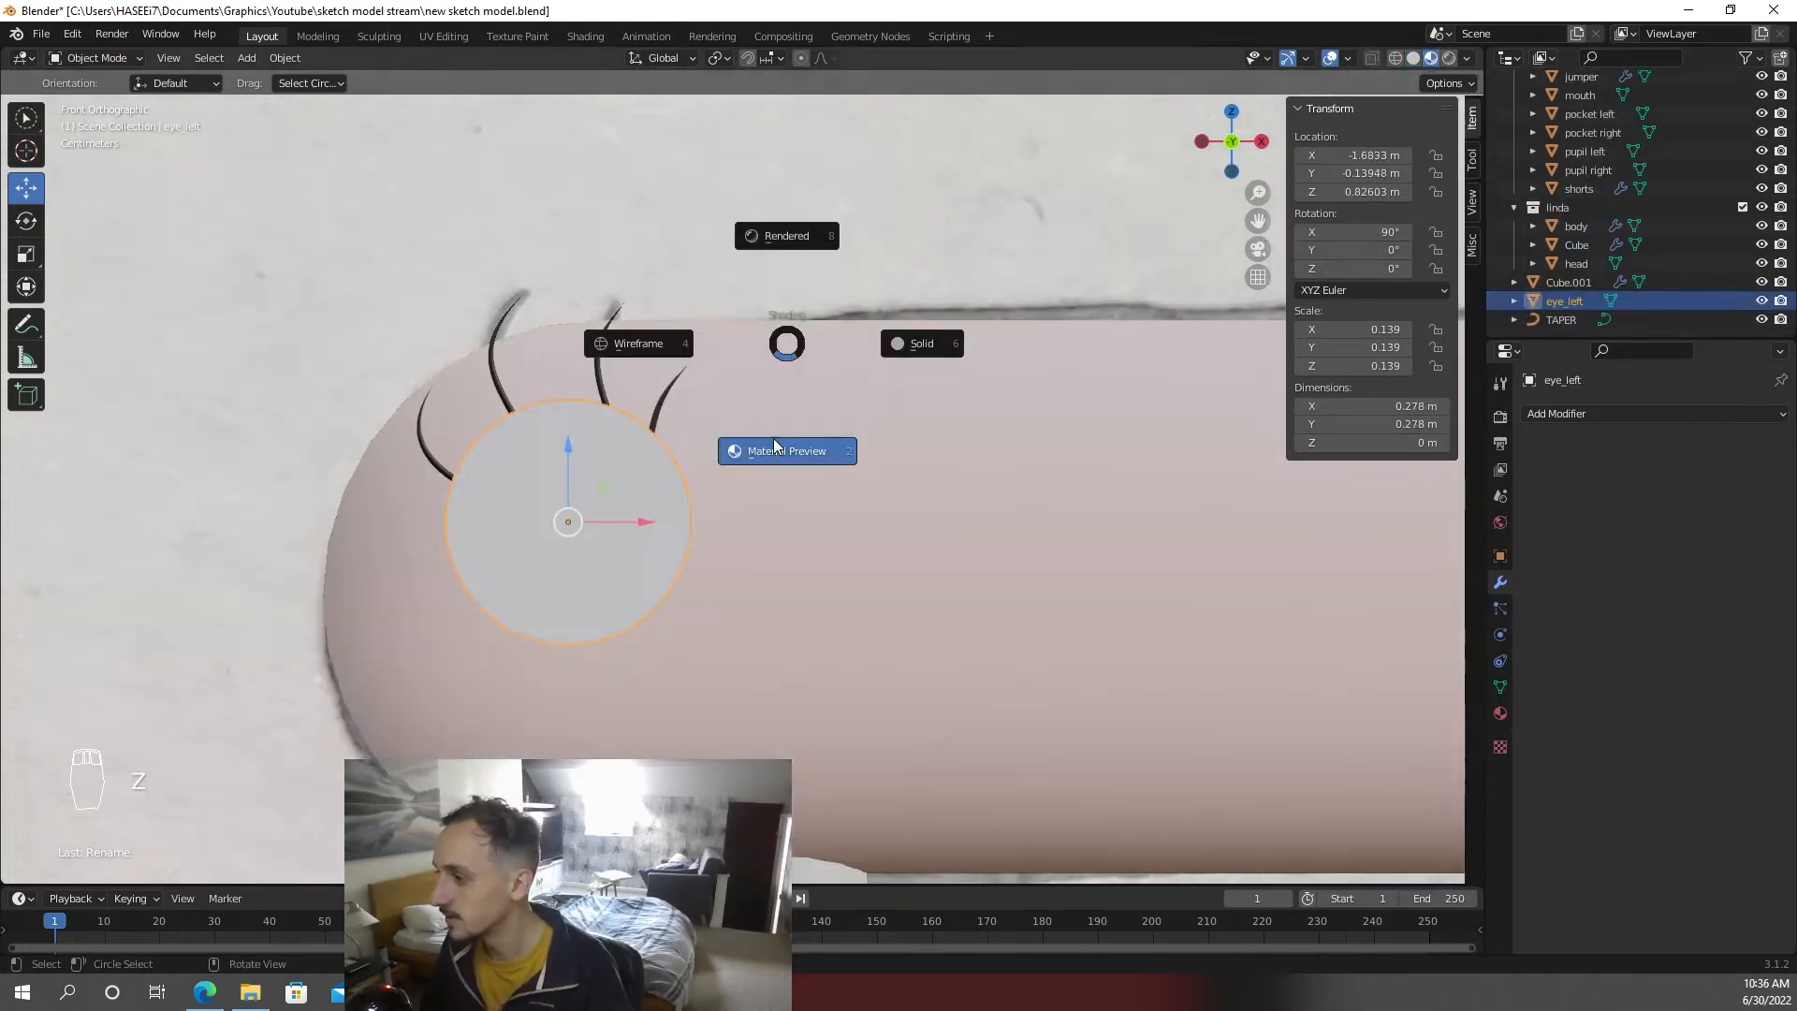
{"action": "left_click", "coordinate": [773, 440]}
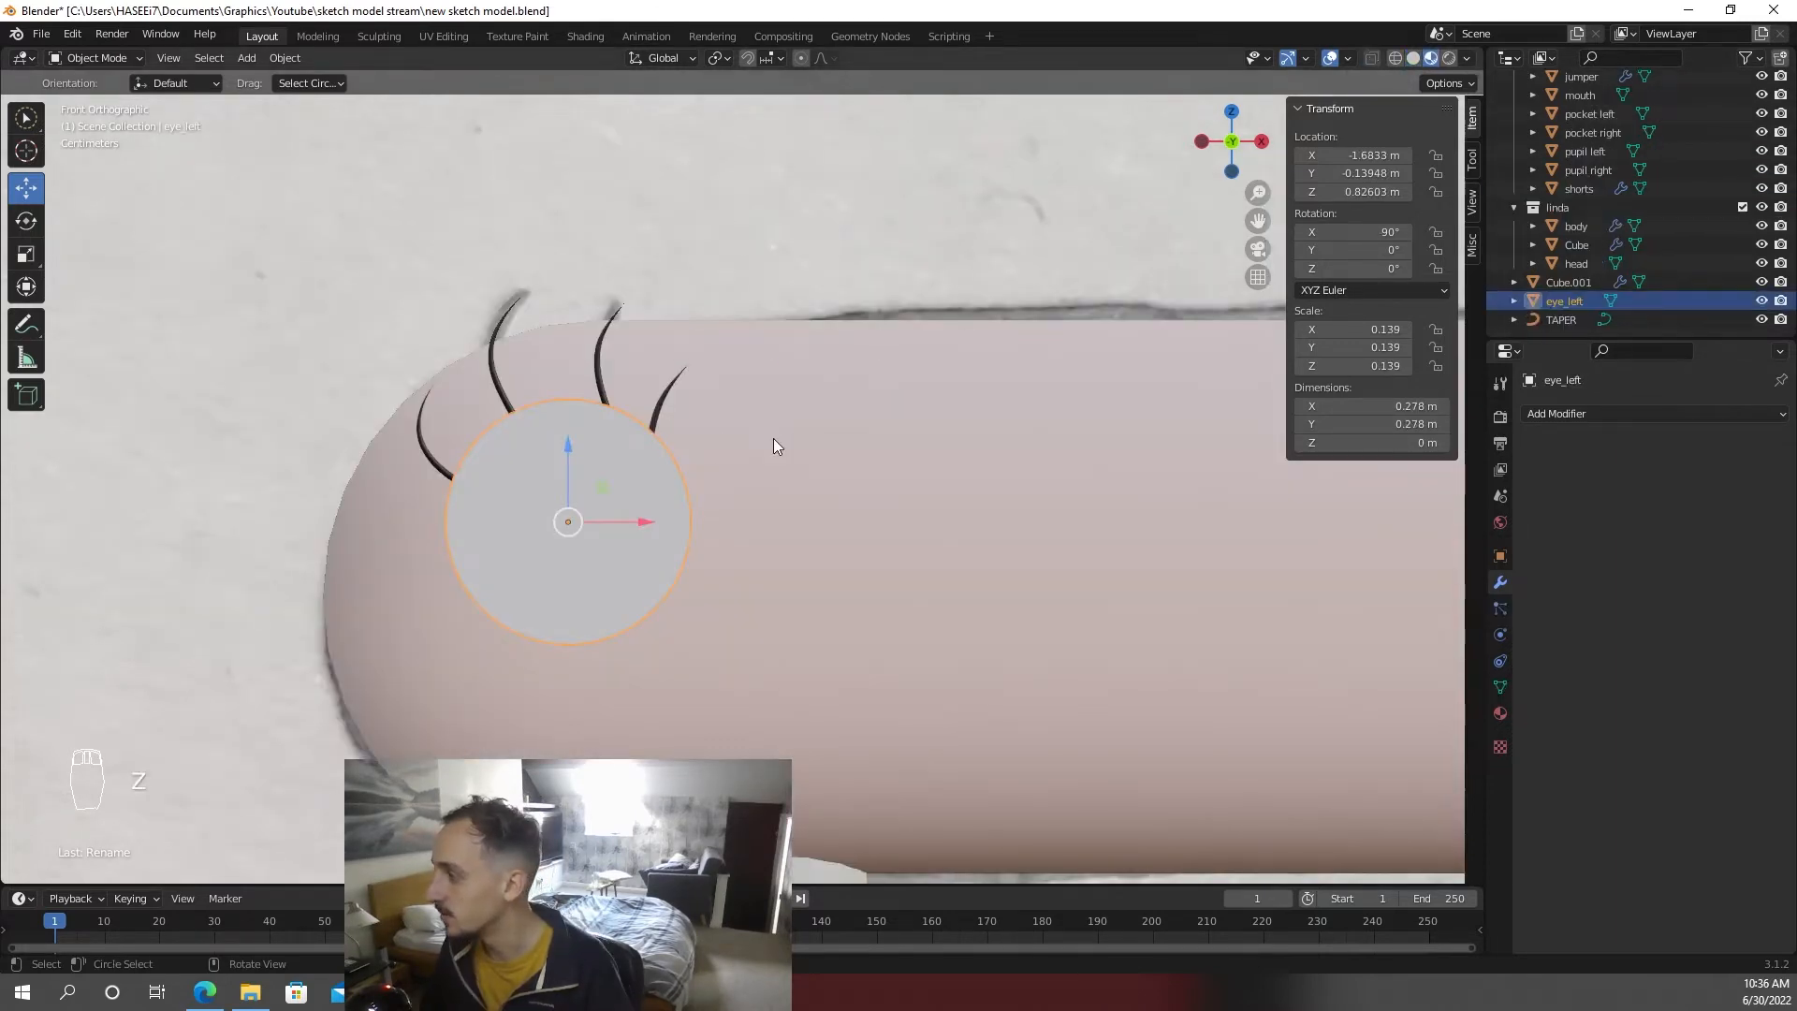
{"action": "left_click", "coordinate": [658, 399]}
{"action": "left_click", "coordinate": [599, 388], "text": "shift"}
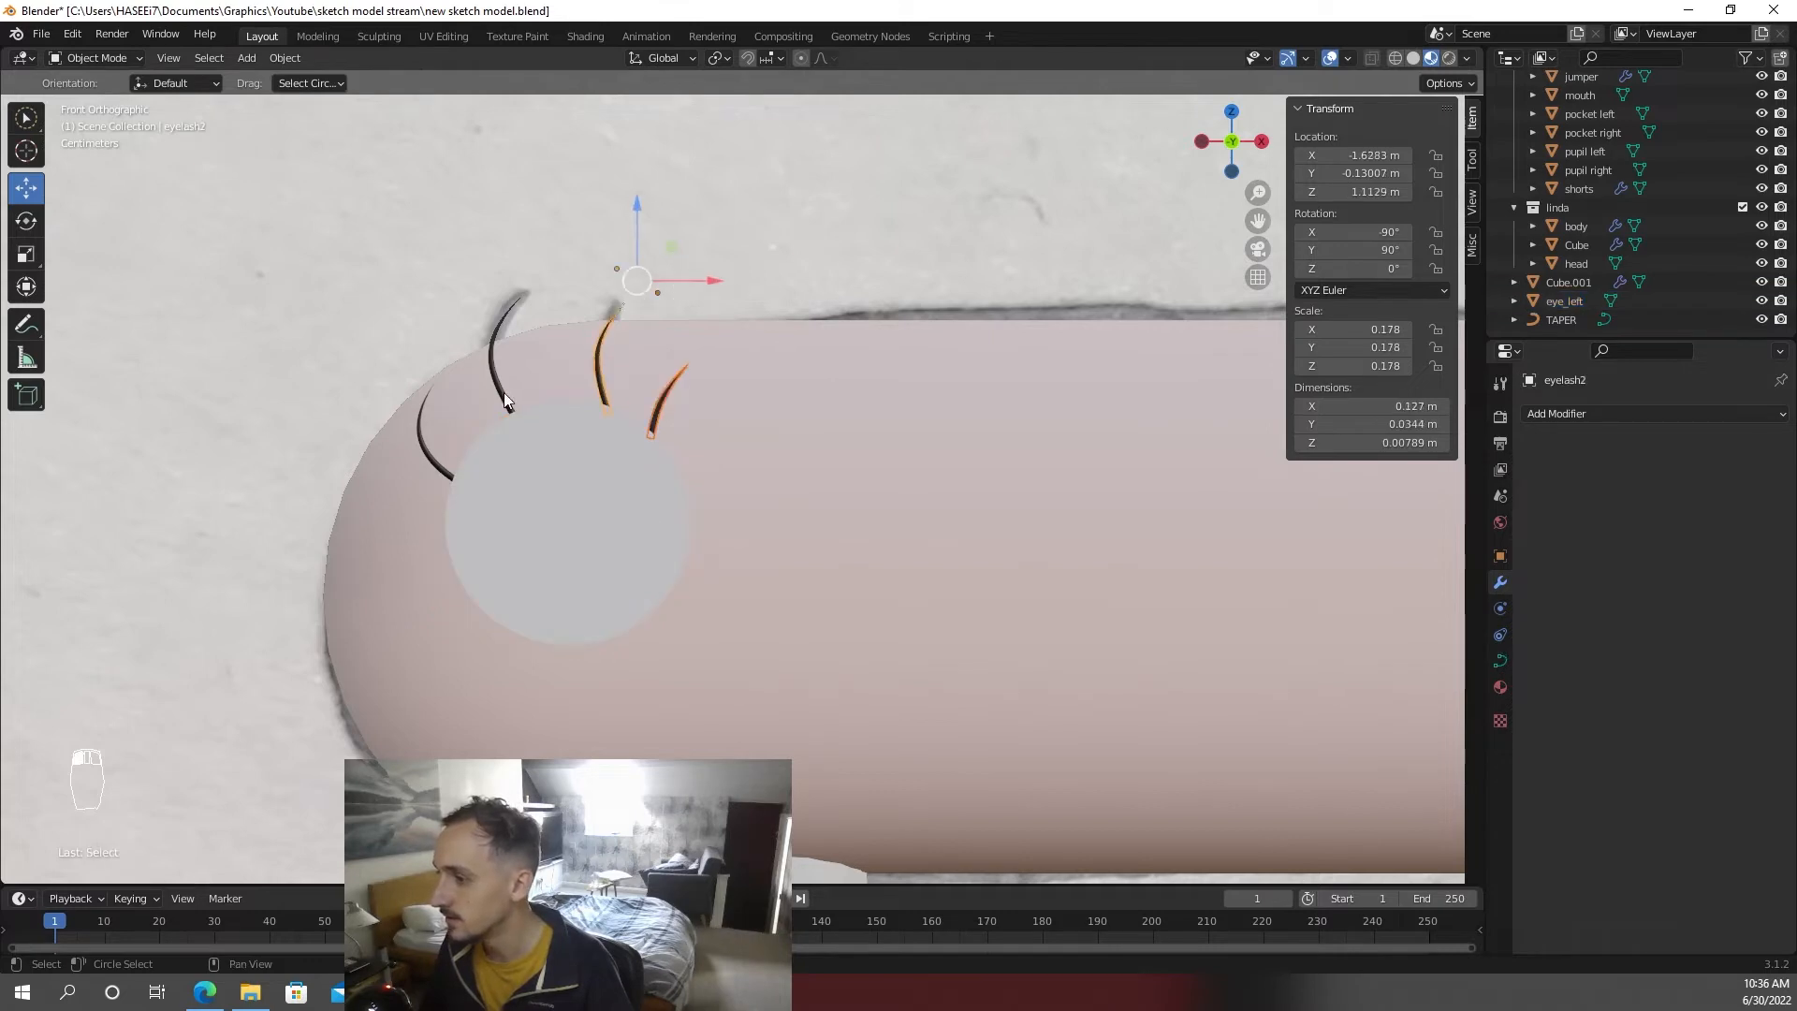
{"action": "left_click", "coordinate": [441, 468], "text": "shift"}
{"action": "left_click", "coordinate": [526, 487], "text": "shift"}
{"action": "scroll", "coordinate": [690, 474], "scroll_direction": "down", "scroll_amount": 4}
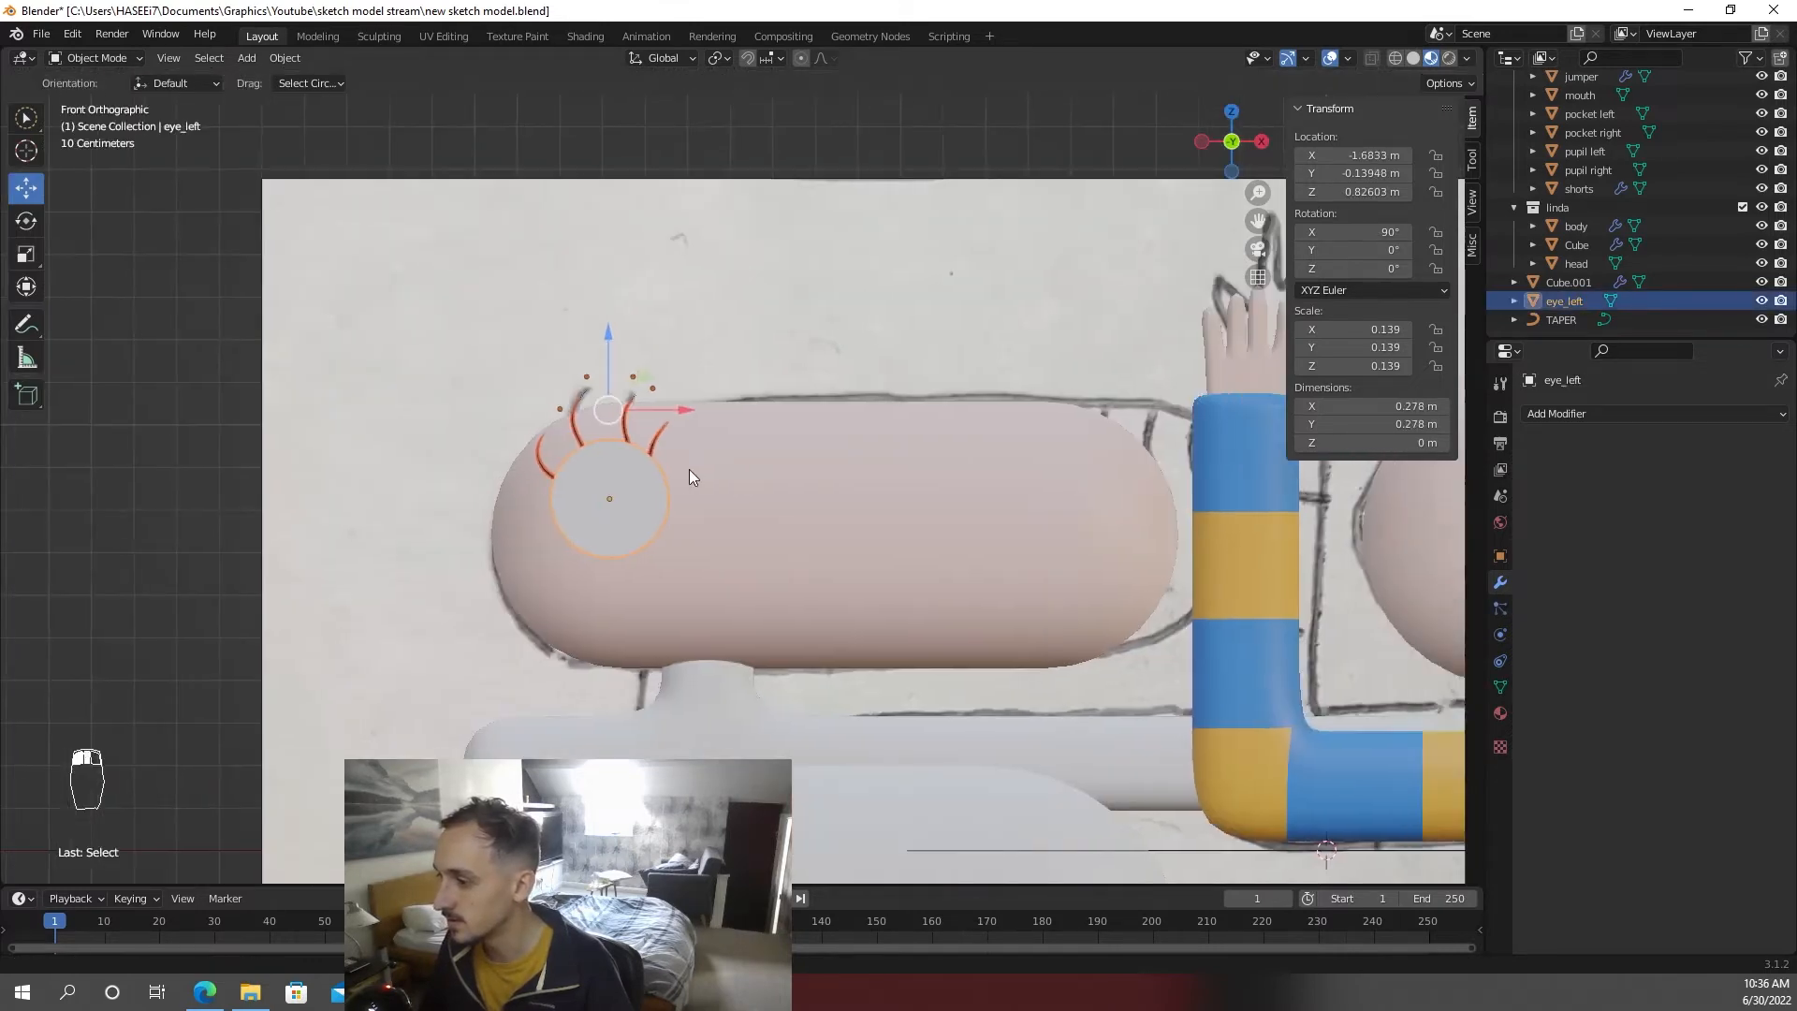
{"action": "key", "text": "shift+d"}
{"action": "key", "text": "x"}
{"action": "left_click", "coordinate": [923, 469]}
- Move the duplicated eye and eyelashes about -0.18 m along X onto the second sketched eye, checking in wireframe
{"action": "key", "text": "z"}
{"action": "left_click", "coordinate": [790, 473]}
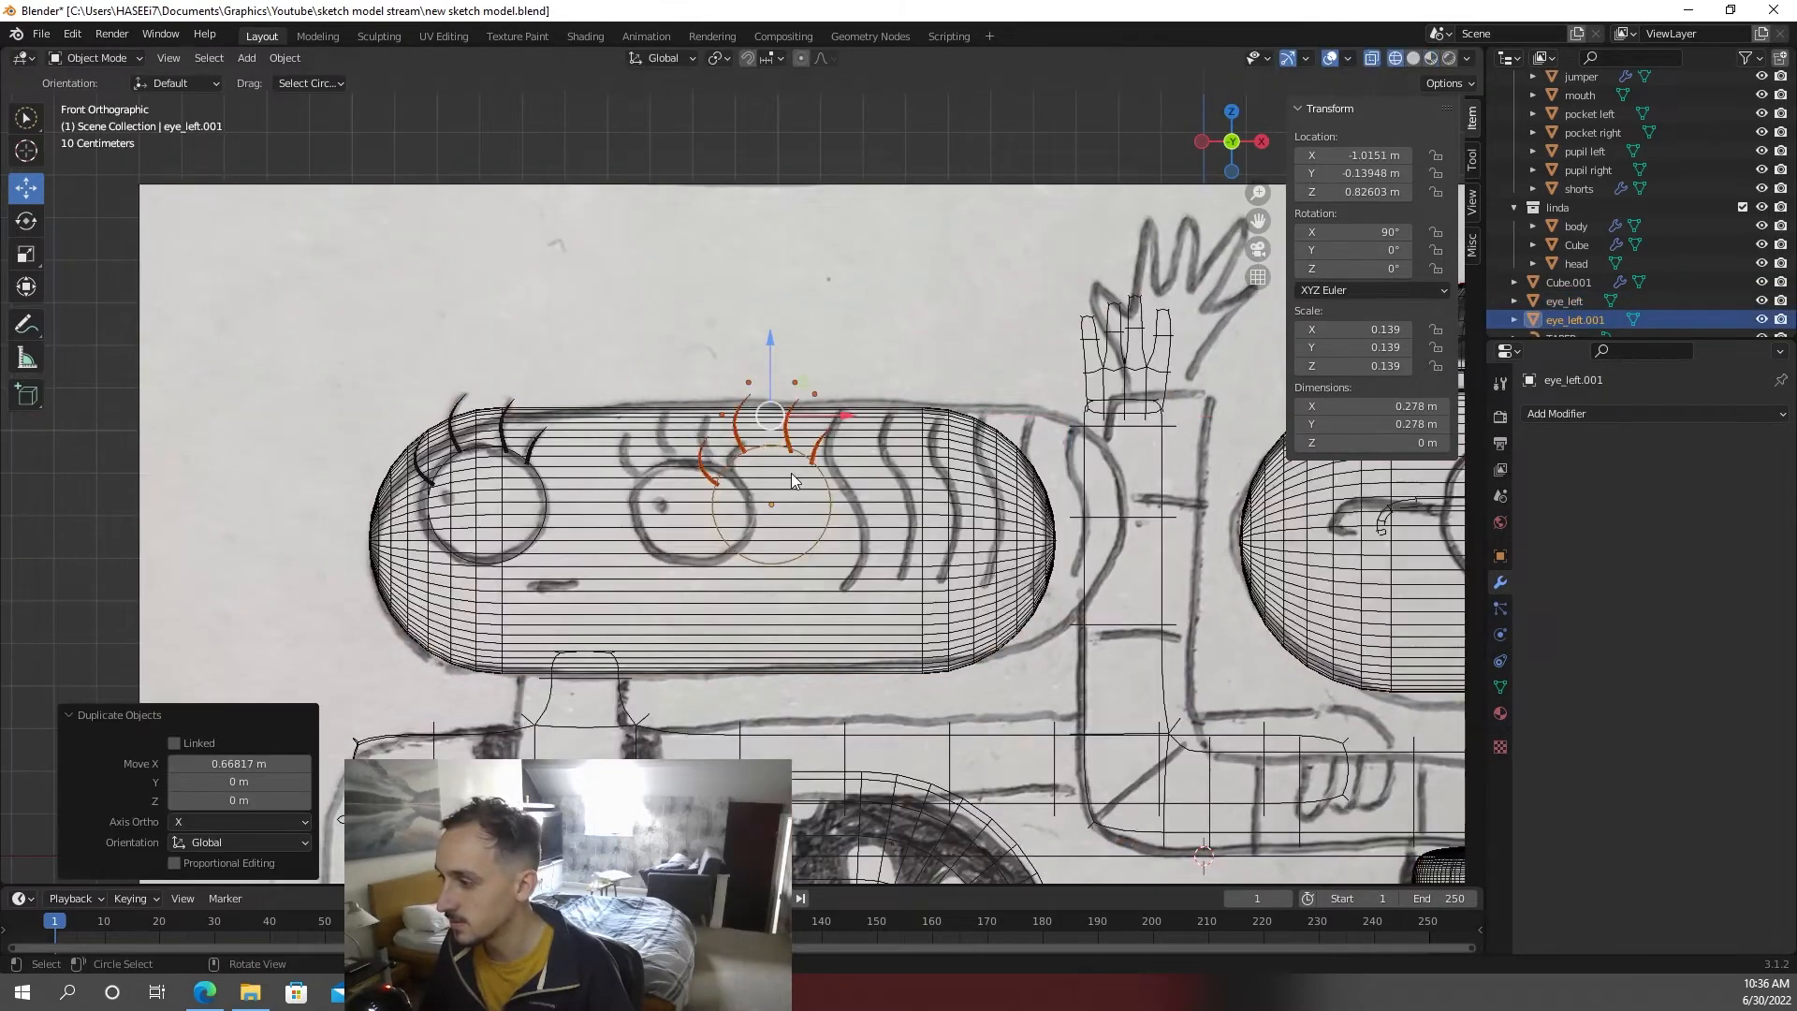
{"action": "scroll", "coordinate": [792, 475], "scroll_direction": "up", "scroll_amount": 2}
{"action": "key", "text": "g"}
{"action": "key", "text": "x"}
{"action": "left_click", "coordinate": [725, 485]}
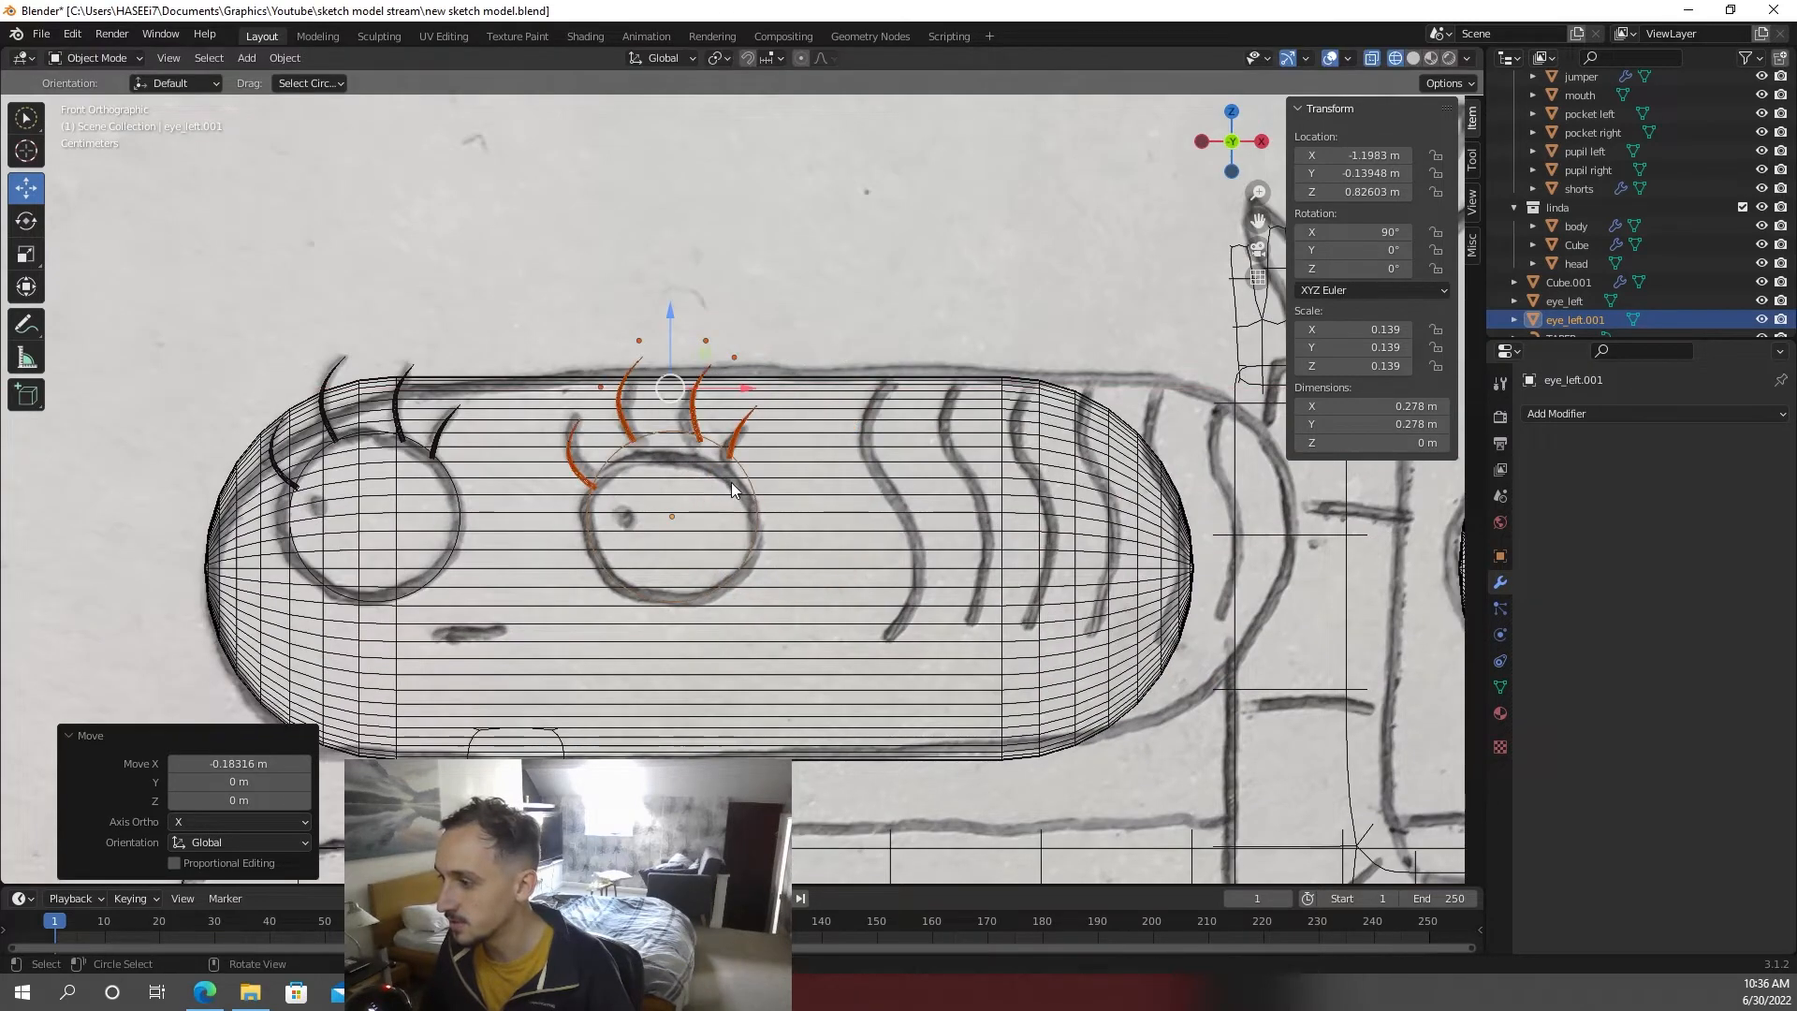
{"action": "key", "text": "z"}
{"action": "left_click", "coordinate": [850, 482]}
- Put the duplicated eye and eyelashes into the linda collection and add a sub-collection named eye_right there
{"action": "key", "text": "ctrl+g"}
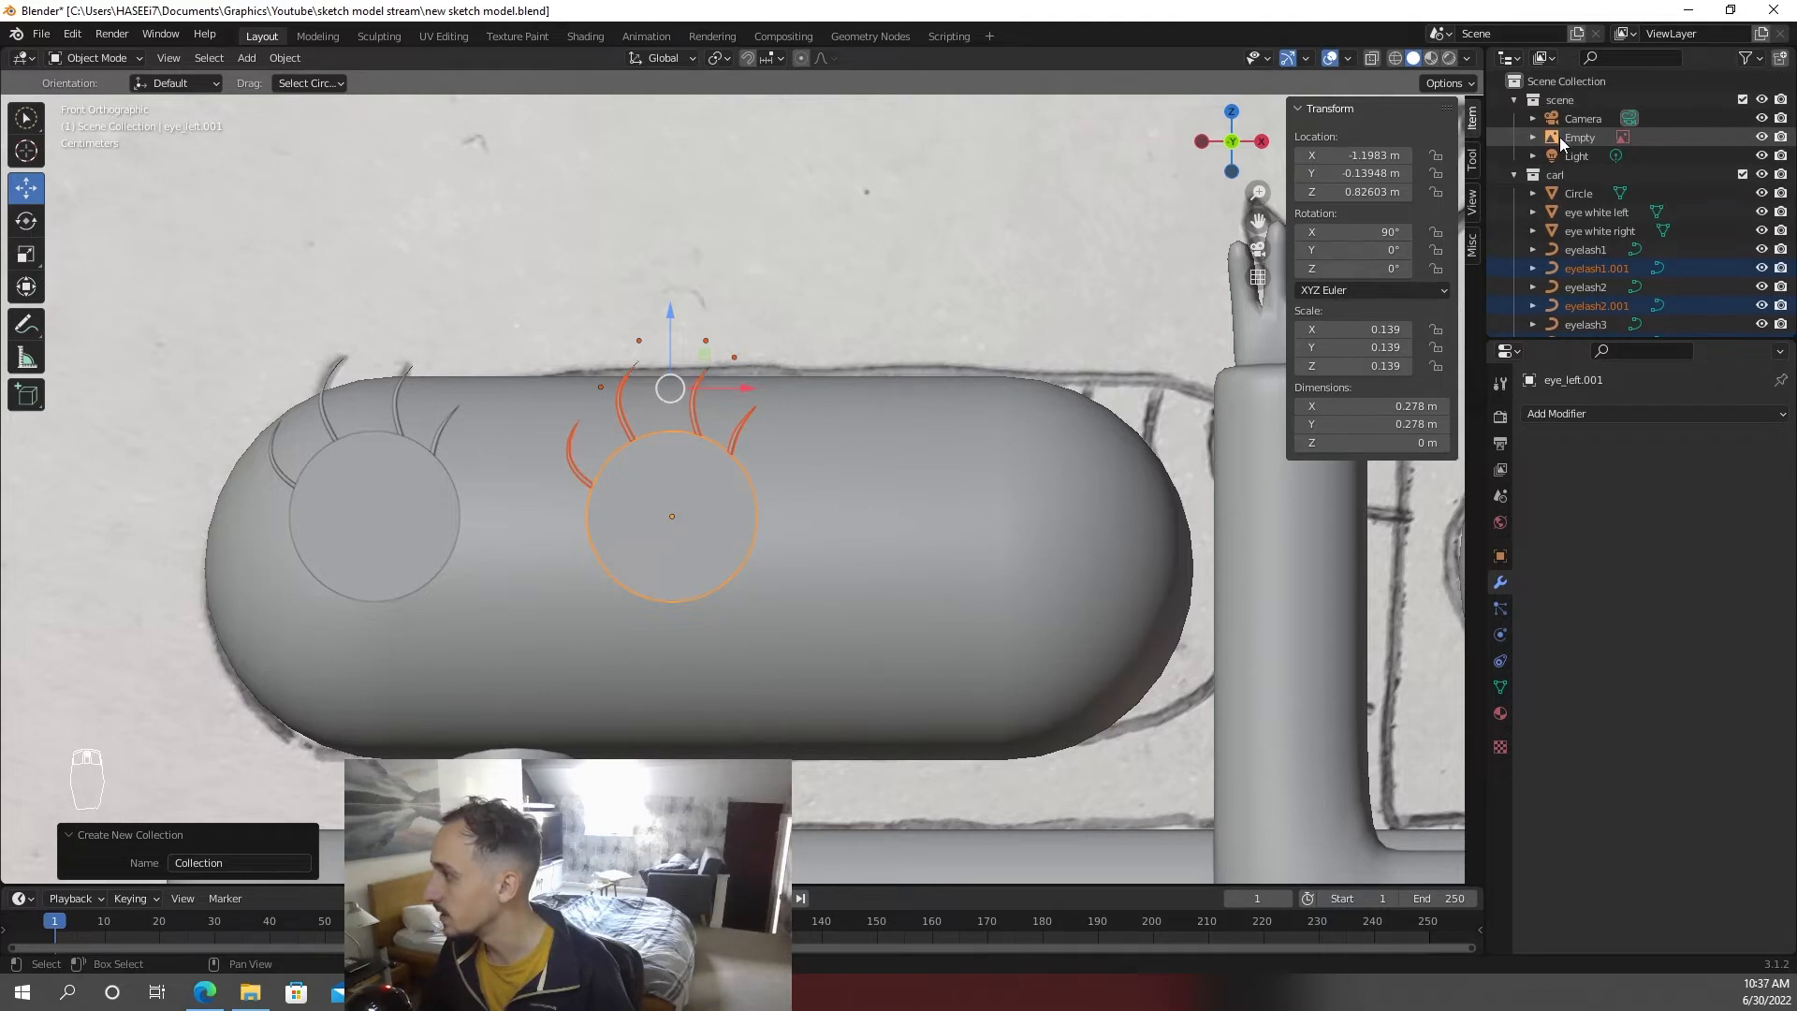
{"action": "scroll", "coordinate": [1574, 180], "scroll_direction": "down", "scroll_amount": 5}
{"action": "left_click", "coordinate": [1569, 152]}
{"action": "right_click", "coordinate": [1559, 150]}
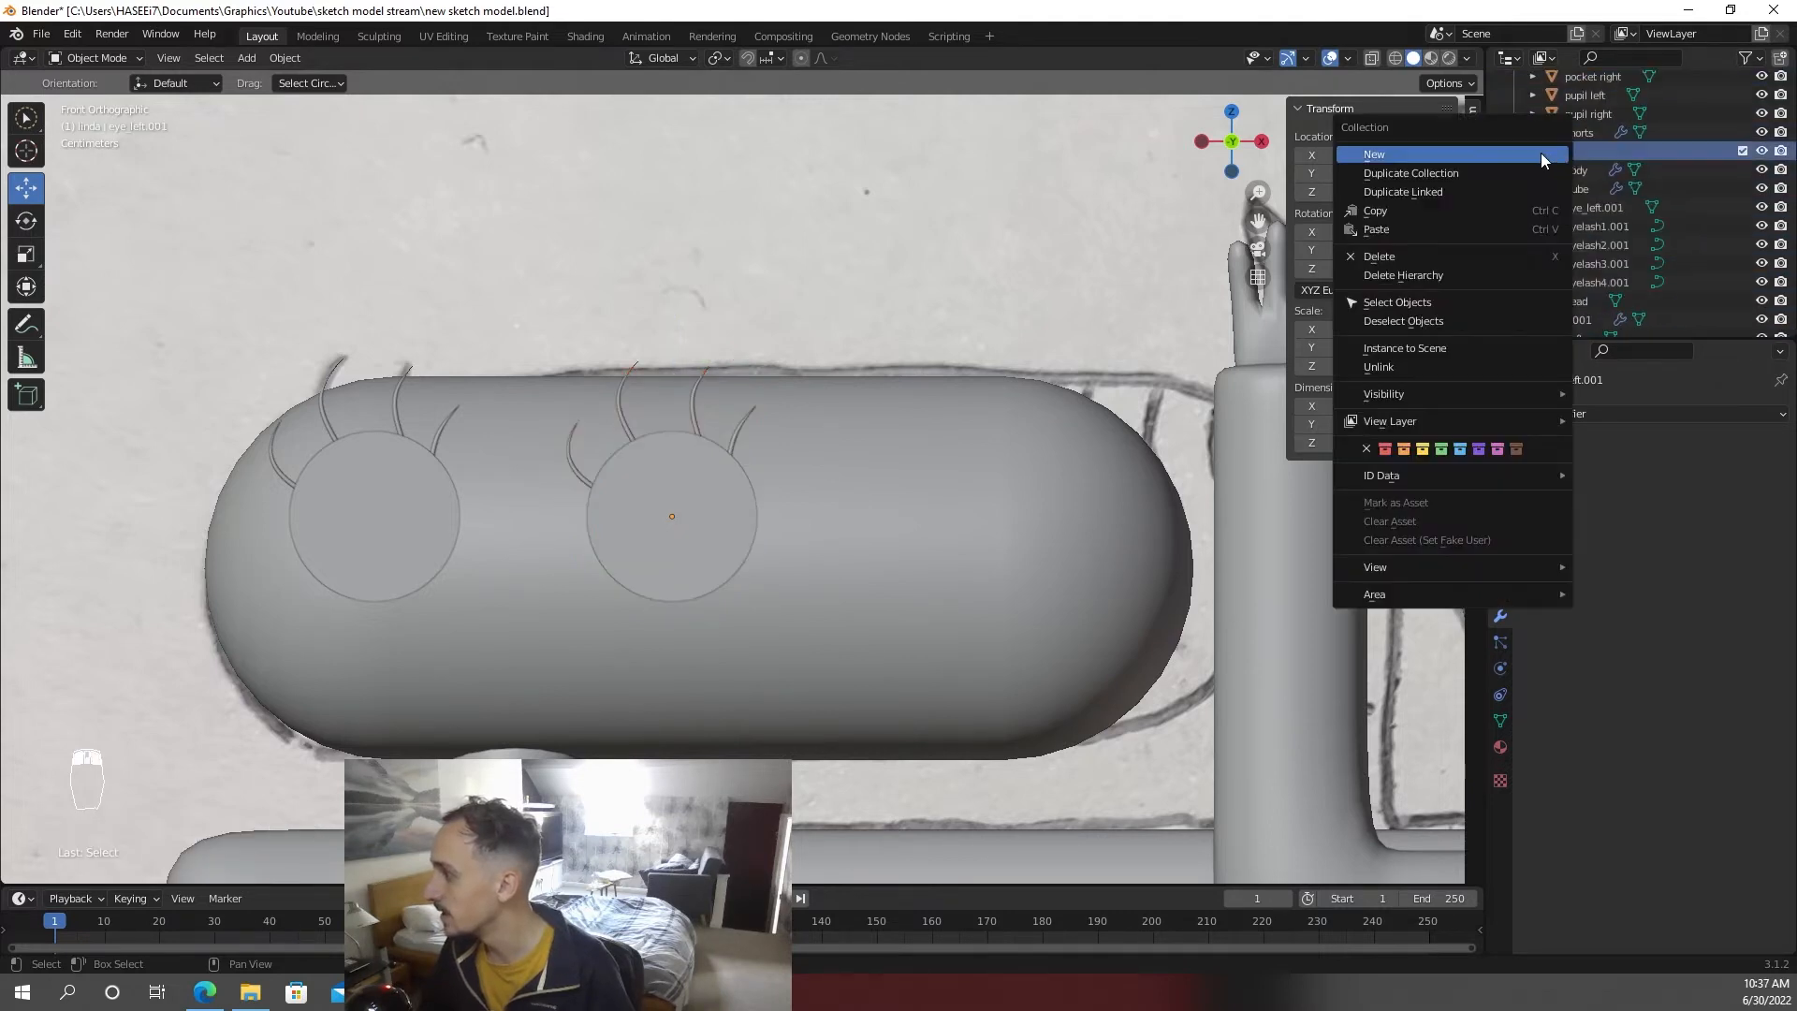
{"action": "left_click", "coordinate": [1541, 153]}
{"action": "double_click", "coordinate": [1581, 168]}
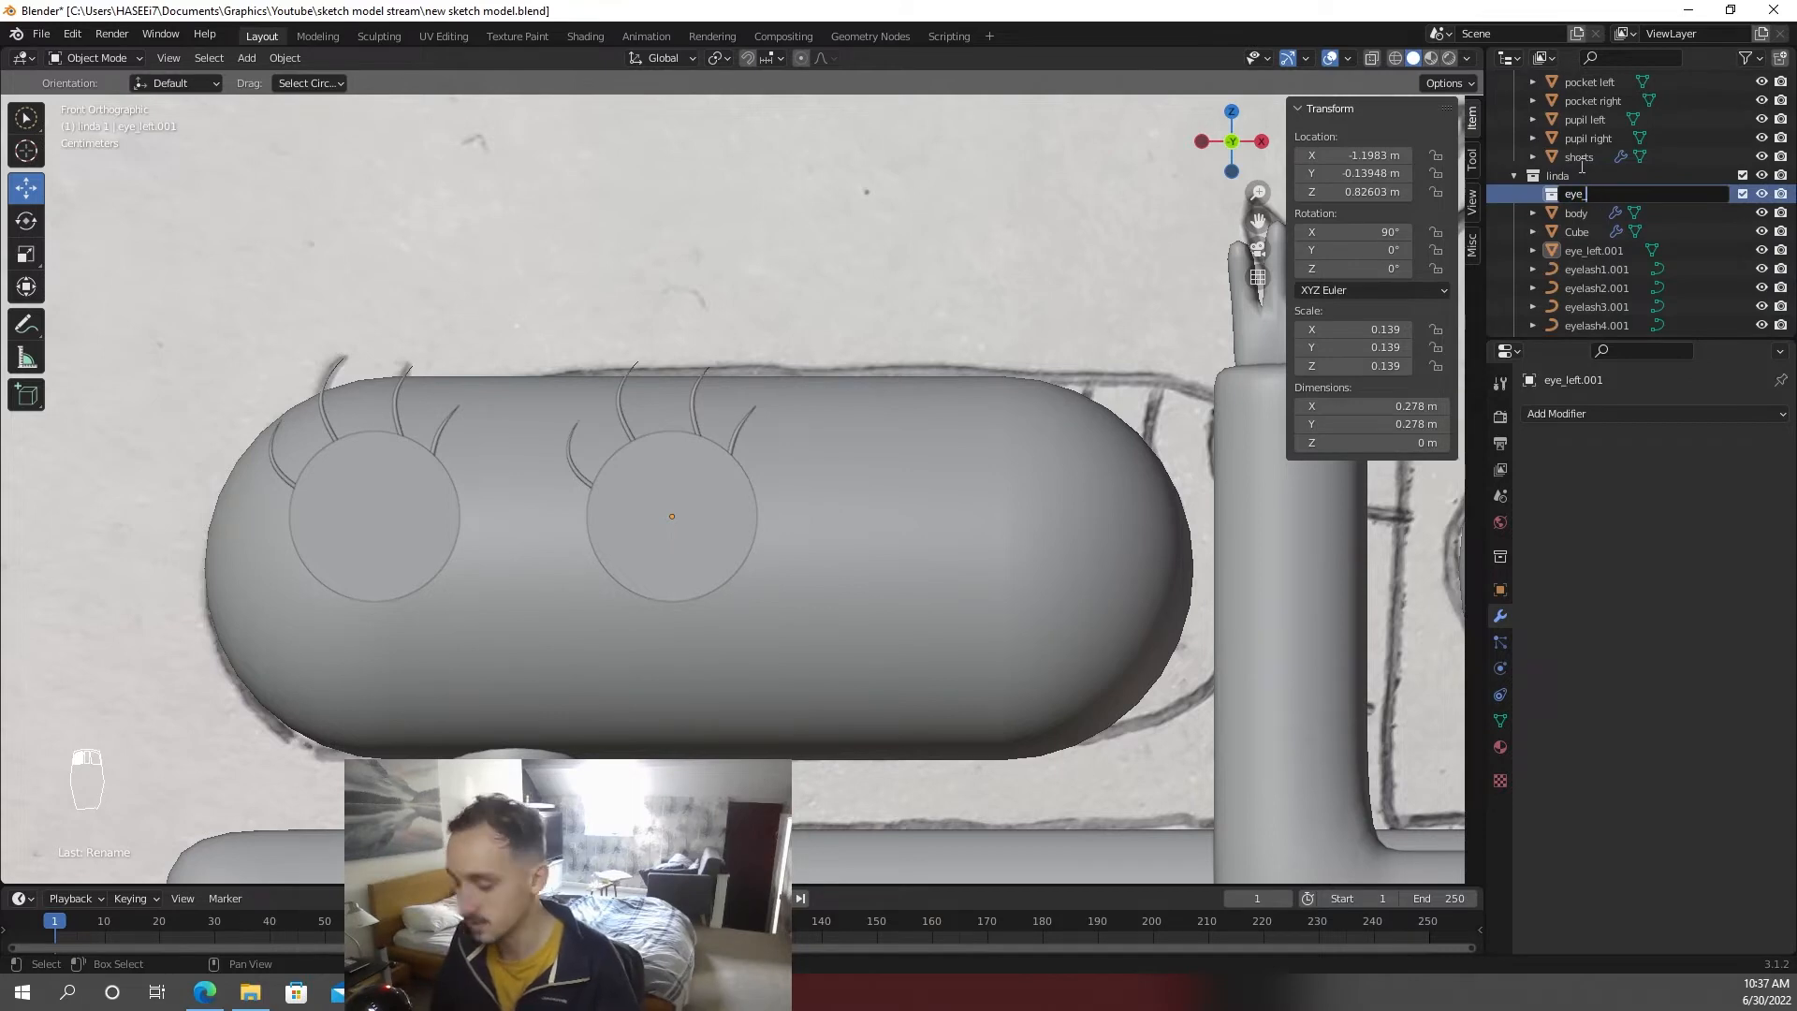
{"action": "type", "text": "eye_right"}
{"action": "key", "text": "Return"}
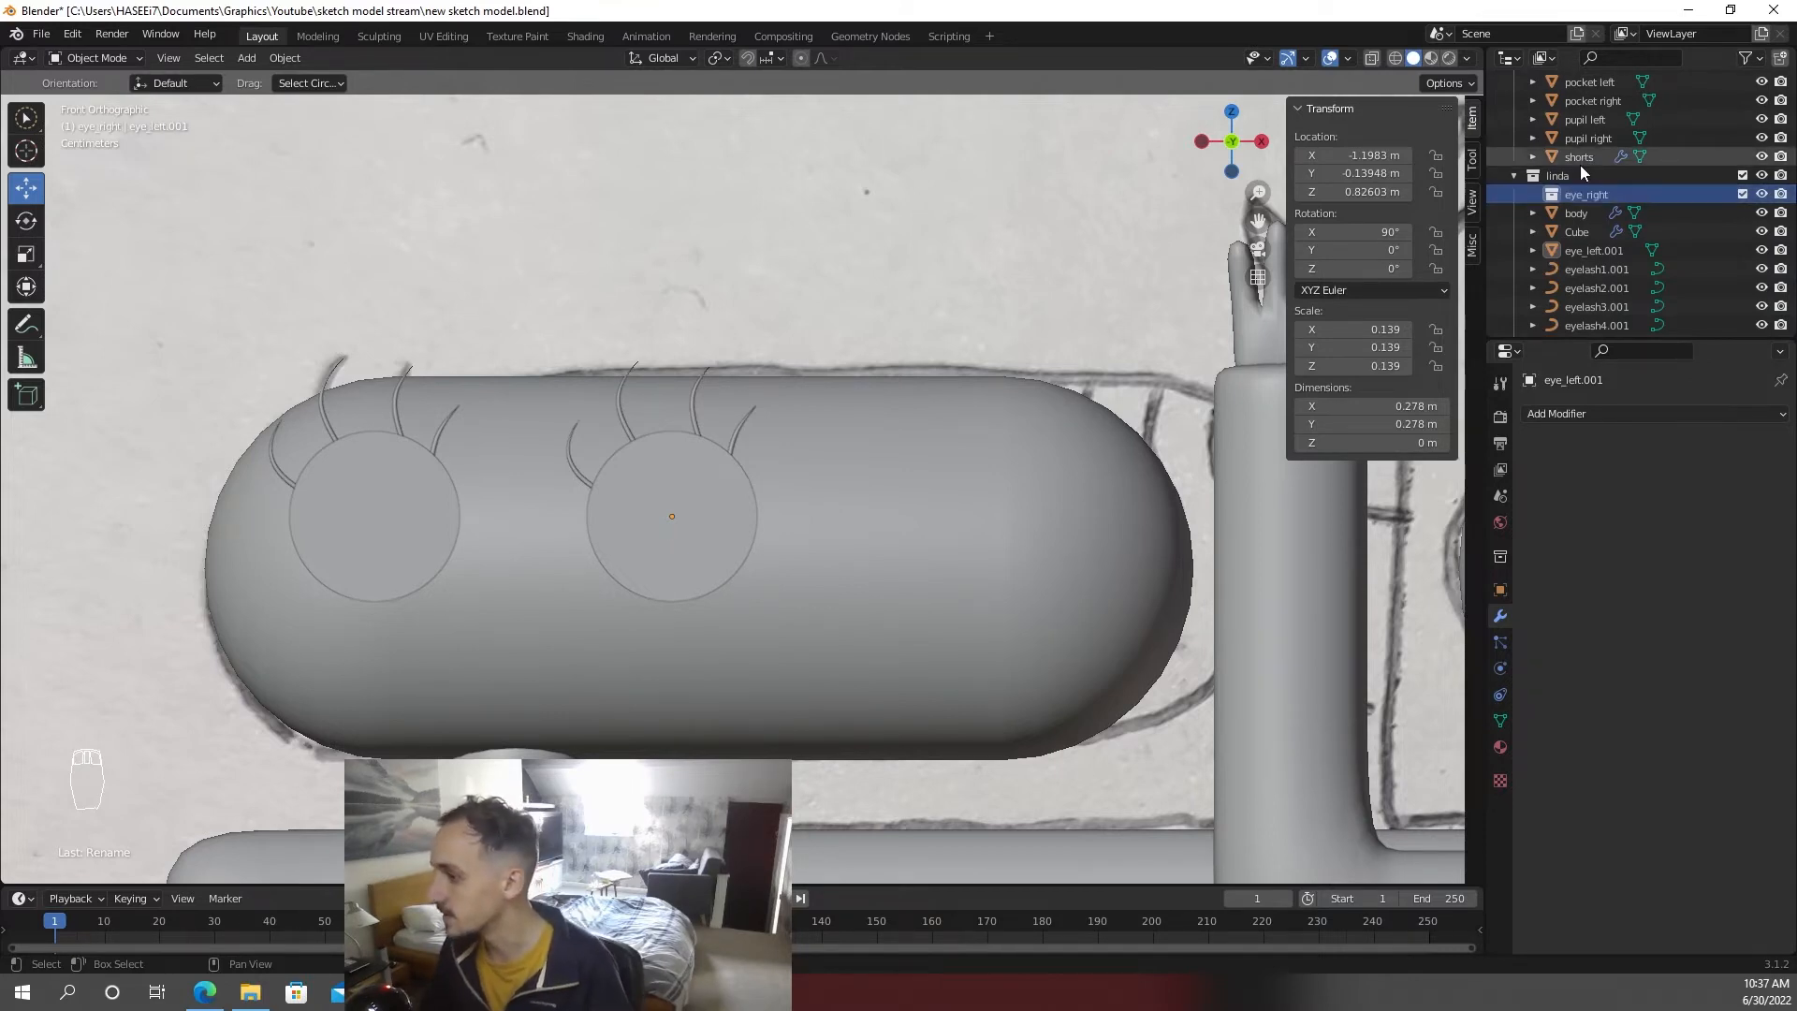
- Move the duplicated eye and its four eyelashes into the eye_right collection
{"action": "left_click", "coordinate": [1581, 235]}
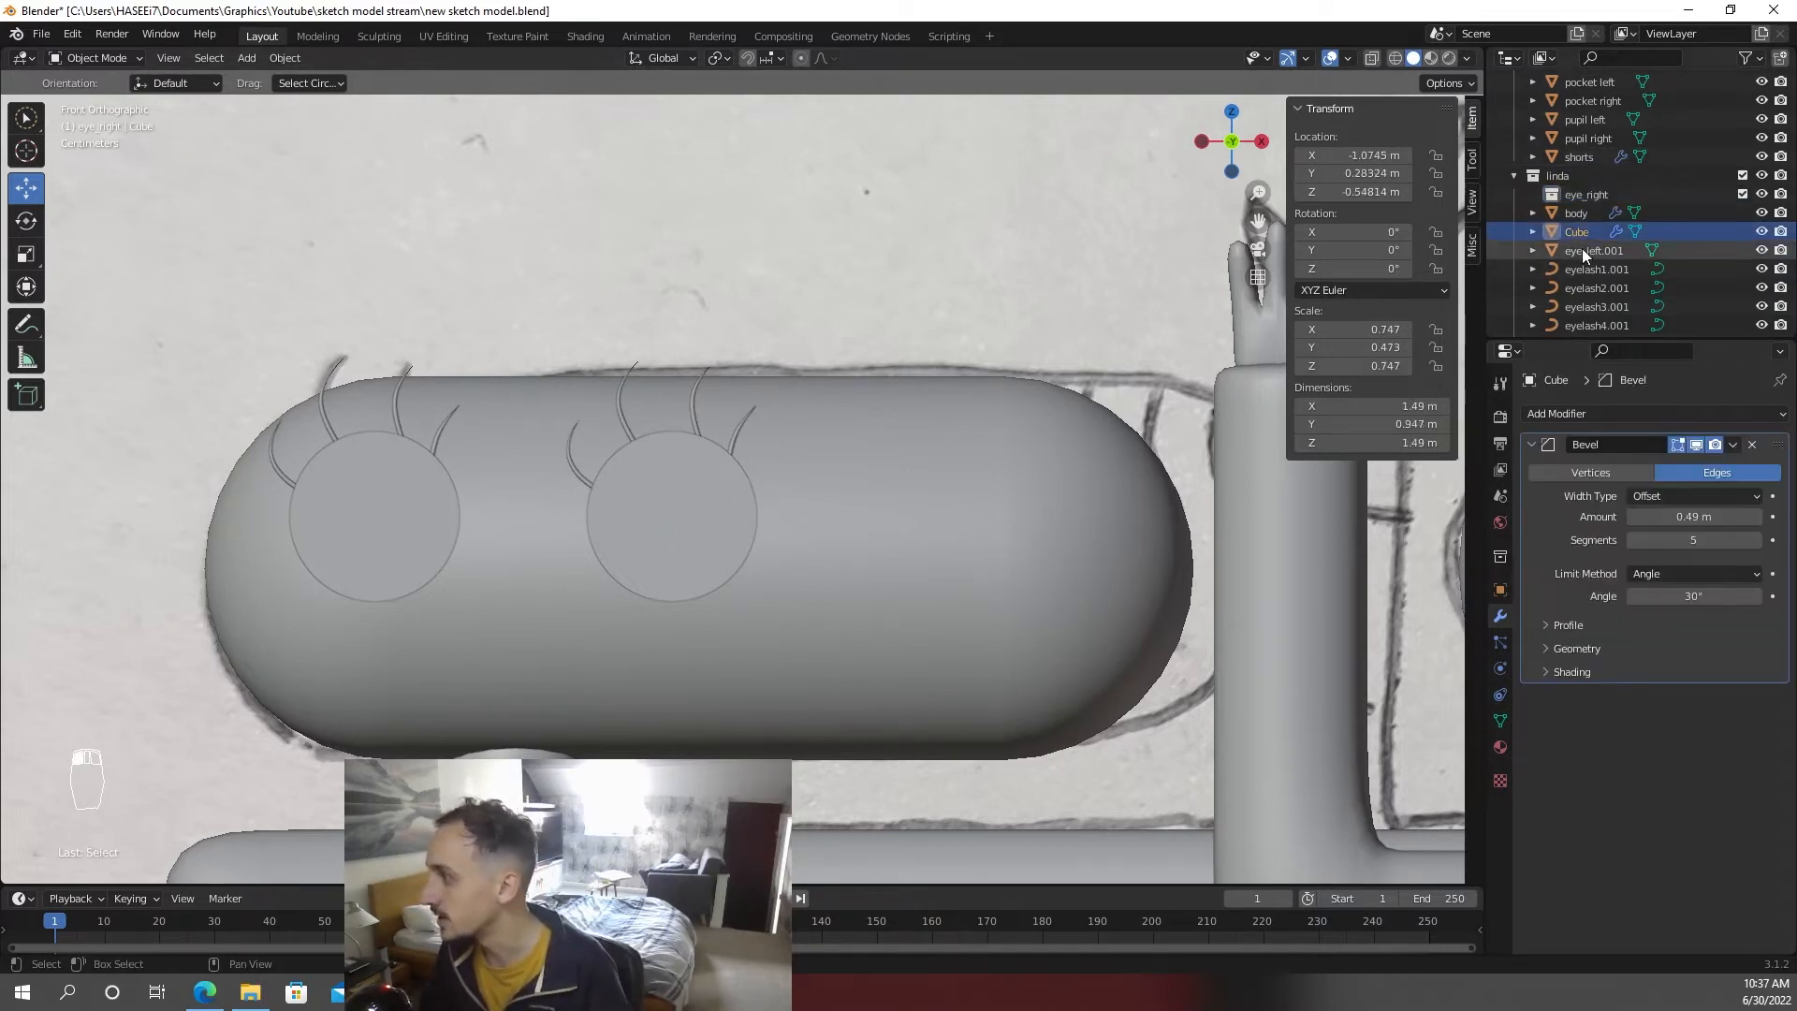
{"action": "left_click", "coordinate": [1581, 252]}
{"action": "left_click", "coordinate": [1581, 271], "text": "shift"}
{"action": "left_click", "coordinate": [1580, 289], "text": "shift"}
{"action": "left_click", "coordinate": [1580, 306], "text": "shift"}
{"action": "left_click_drag", "start_coordinate": [1580, 301], "coordinate": [1594, 193]}
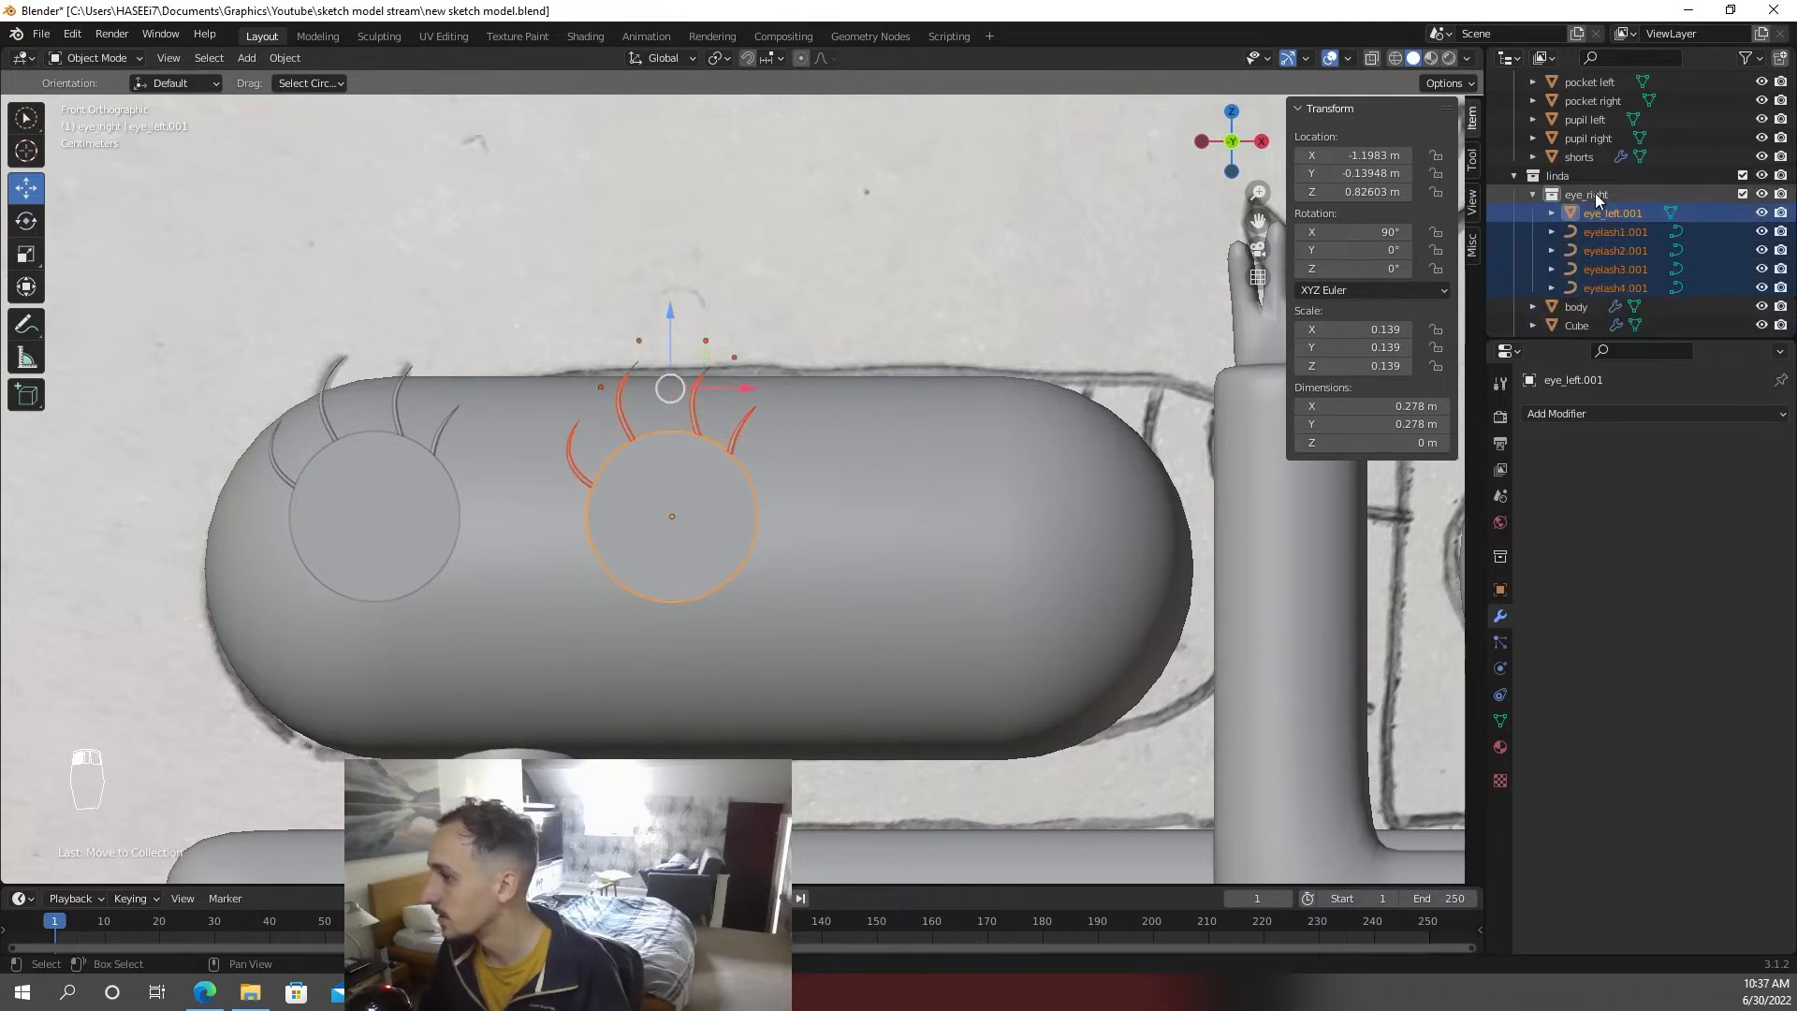
- Add another sub-collection inside linda and name it eye left
{"action": "right_click", "coordinate": [1570, 188]}
{"action": "left_click", "coordinate": [1570, 188]}
{"action": "double_click", "coordinate": [1588, 225]}
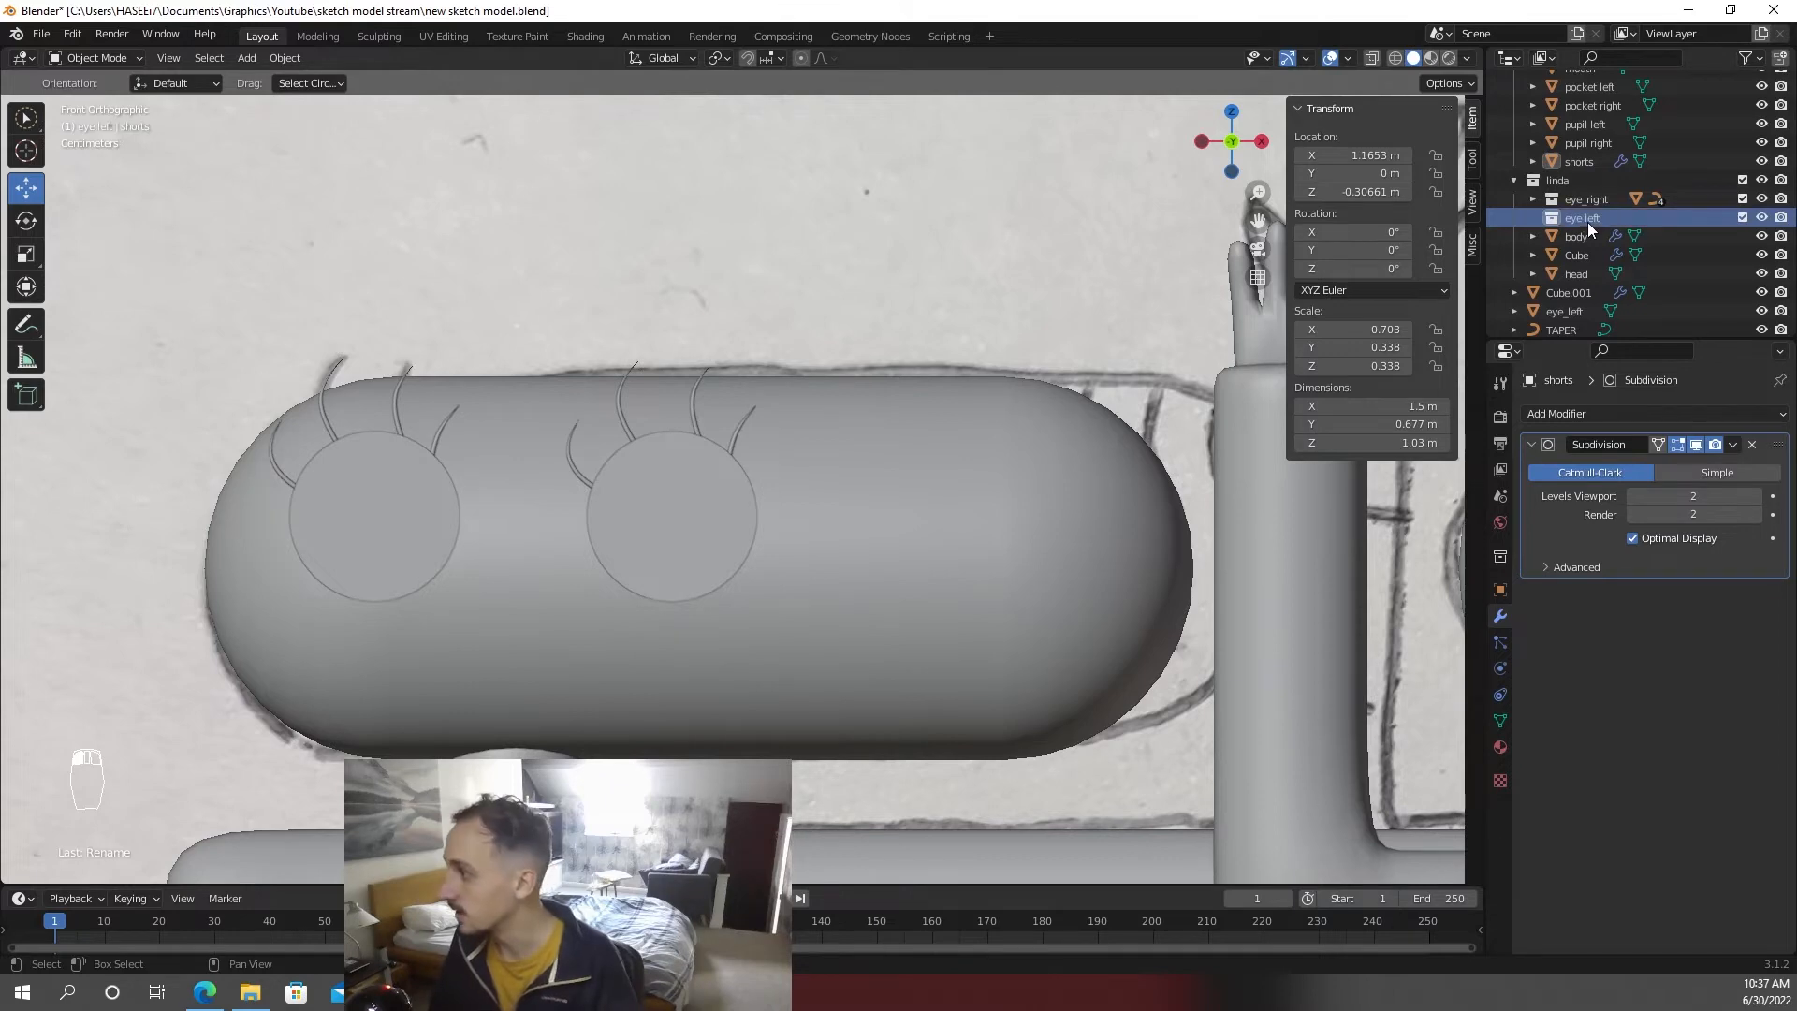
- Move the original eye and its four eyelashes into the eye left collection and save the file
{"action": "left_click", "coordinate": [425, 463]}
{"action": "left_click", "coordinate": [400, 420], "text": "shift"}
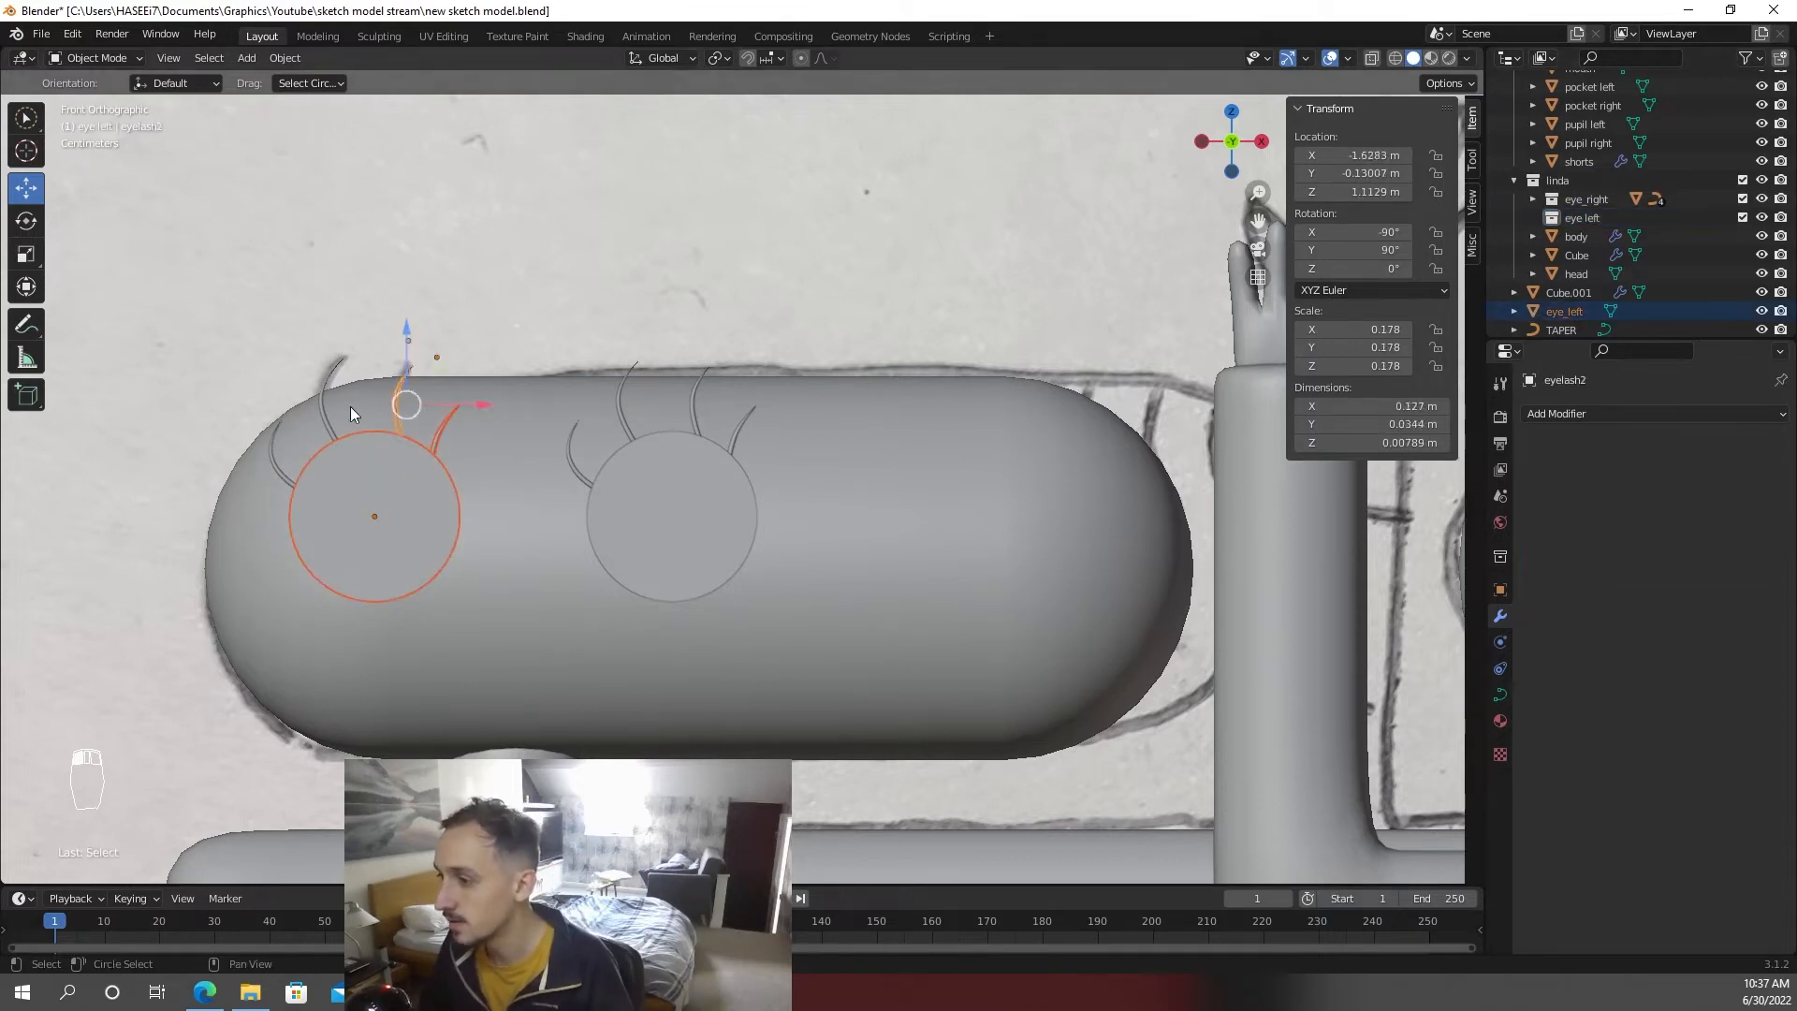
{"action": "left_click", "coordinate": [279, 476], "text": "shift"}
{"action": "scroll", "coordinate": [1619, 273], "scroll_direction": "down", "scroll_amount": 1}
{"action": "left_click_drag", "start_coordinate": [1592, 298], "coordinate": [1600, 199]}
{"action": "scroll", "coordinate": [1080, 384], "scroll_direction": "down", "scroll_amount": 2}
{"action": "key", "text": "ctrl+s"}
- Duplicate carl's left pupil about -2.72 m along X onto linda's left eye and move the copy into the linda collection
{"action": "left_click", "coordinate": [876, 164]}
{"action": "scroll", "coordinate": [876, 164], "scroll_direction": "up", "scroll_amount": 3}
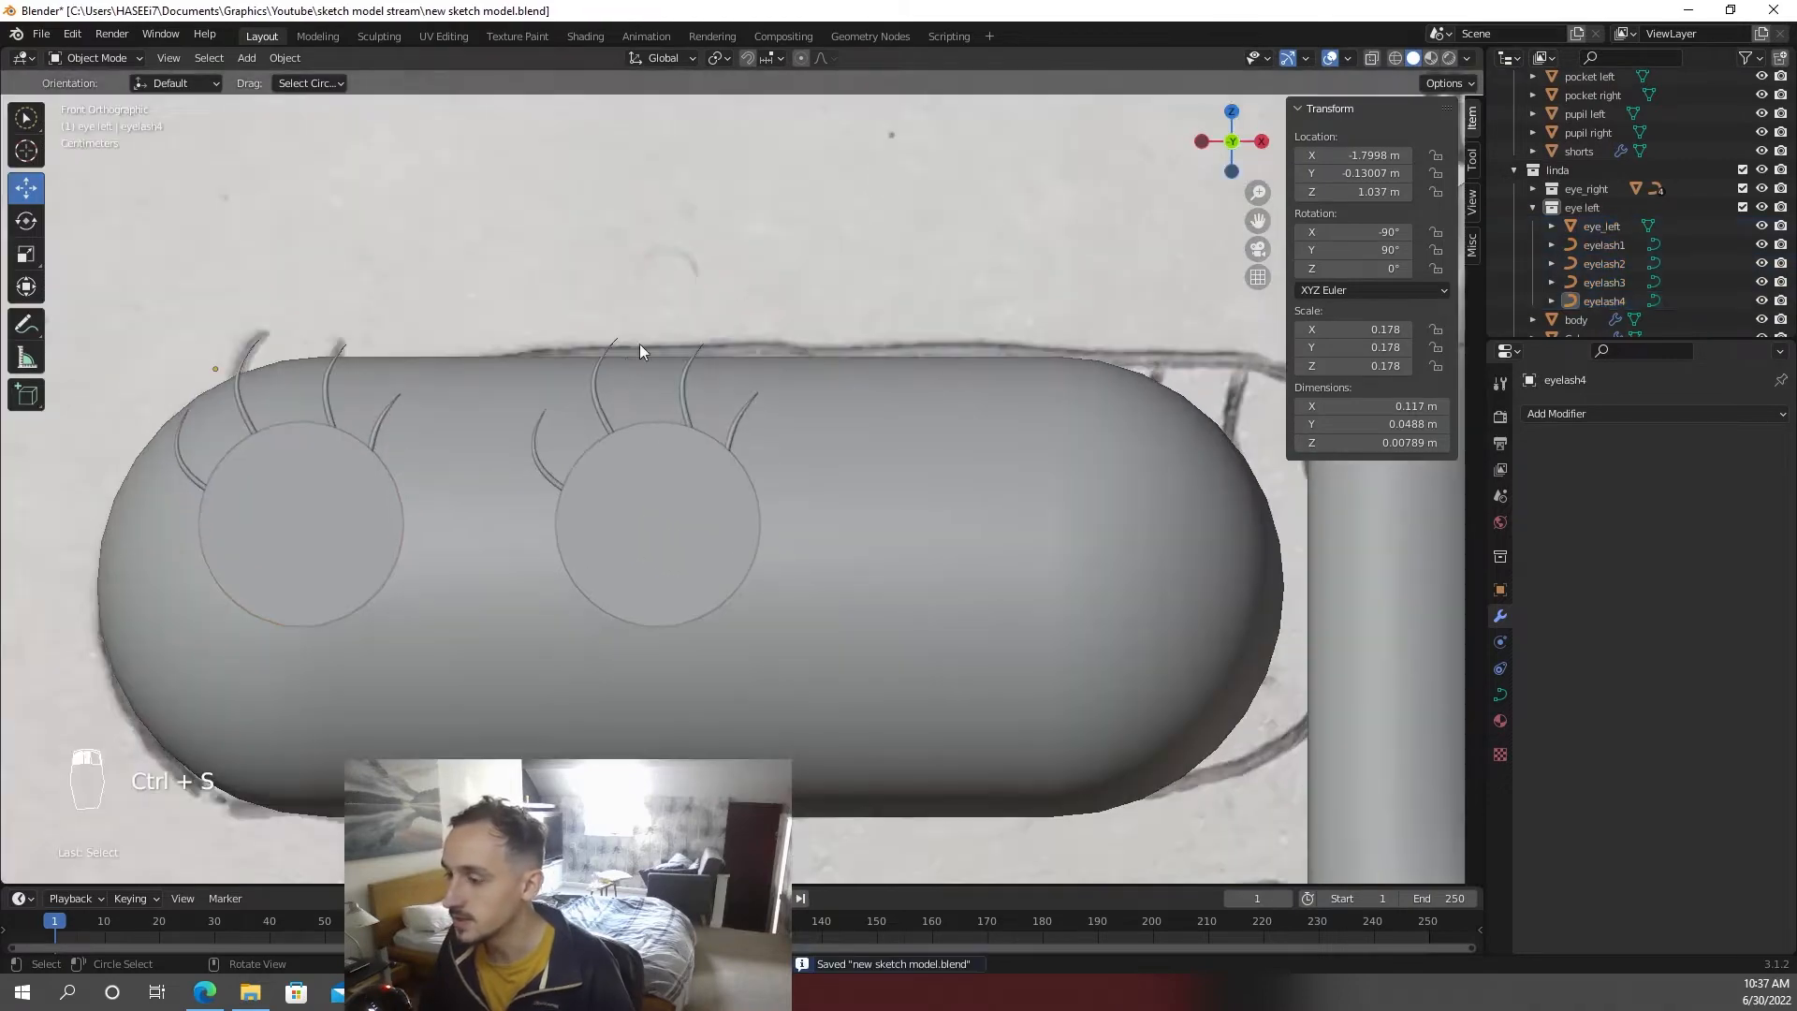
{"action": "key", "text": "z"}
{"action": "scroll", "coordinate": [665, 361], "scroll_direction": "down", "scroll_amount": 3}
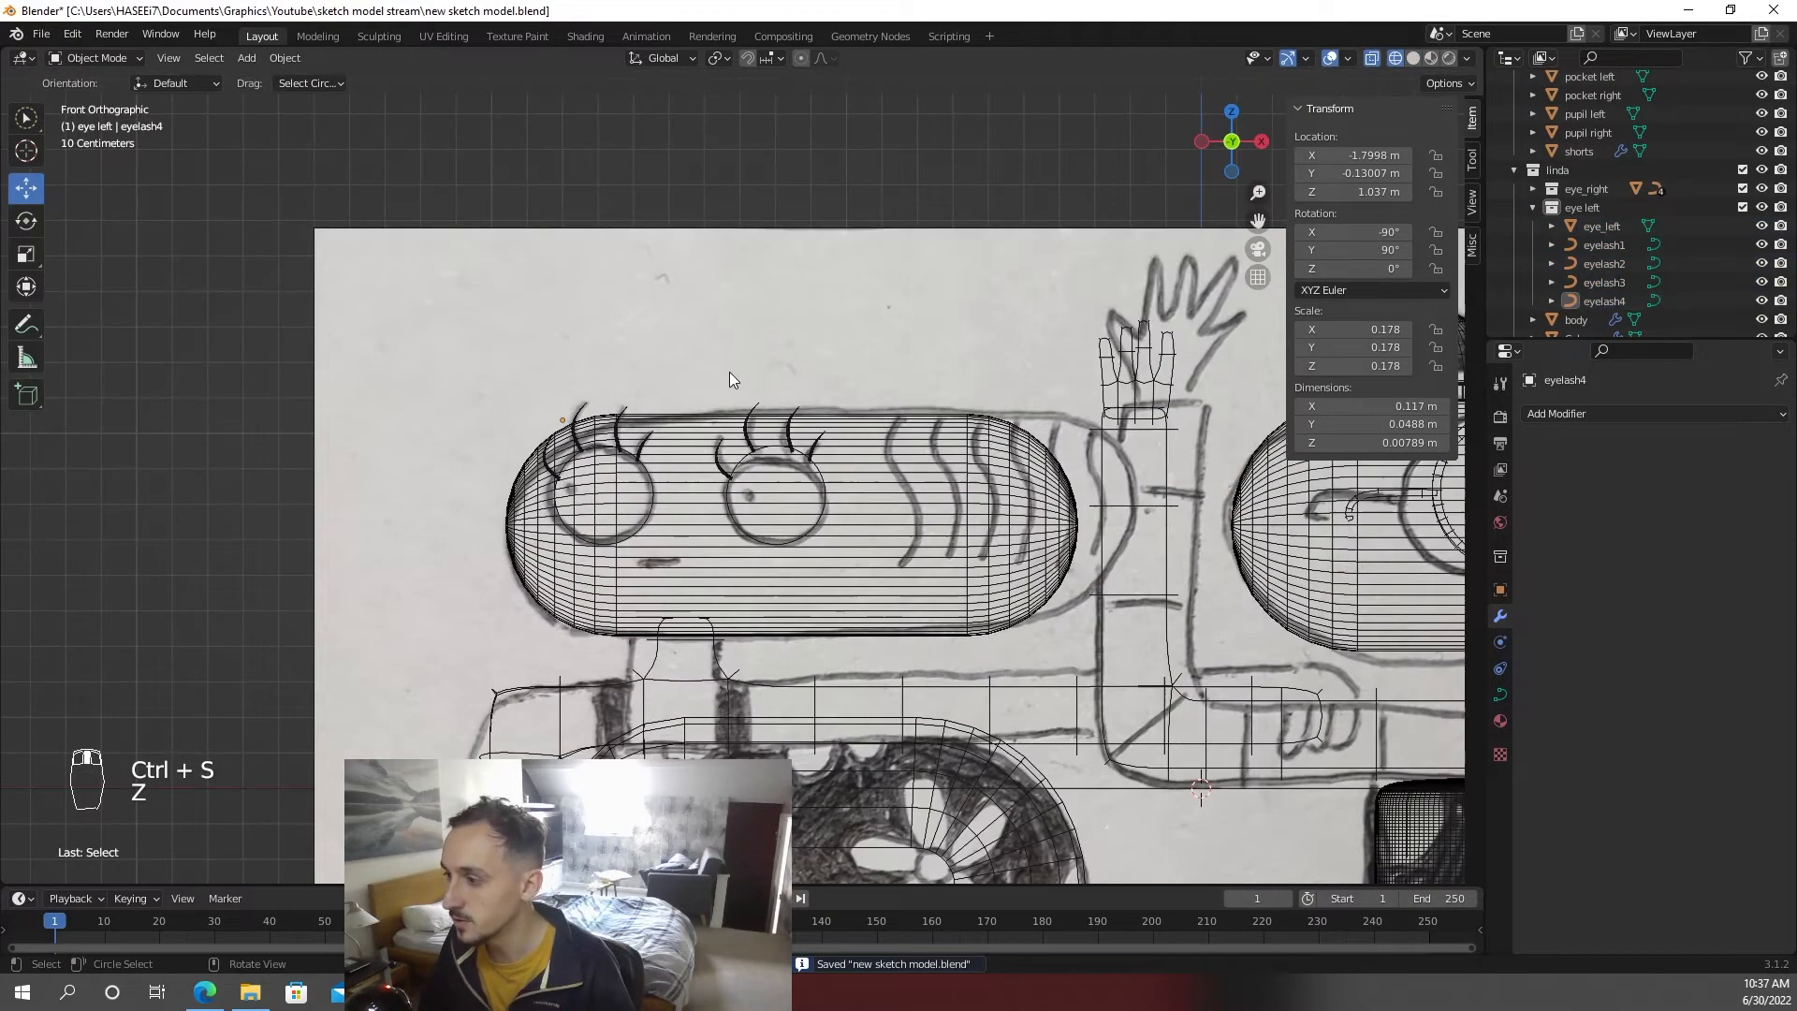
{"action": "middle_click_drag", "start_coordinate": [730, 379], "coordinate": [512, 460], "text": "shift"}
{"action": "left_click", "coordinate": [1111, 496]}
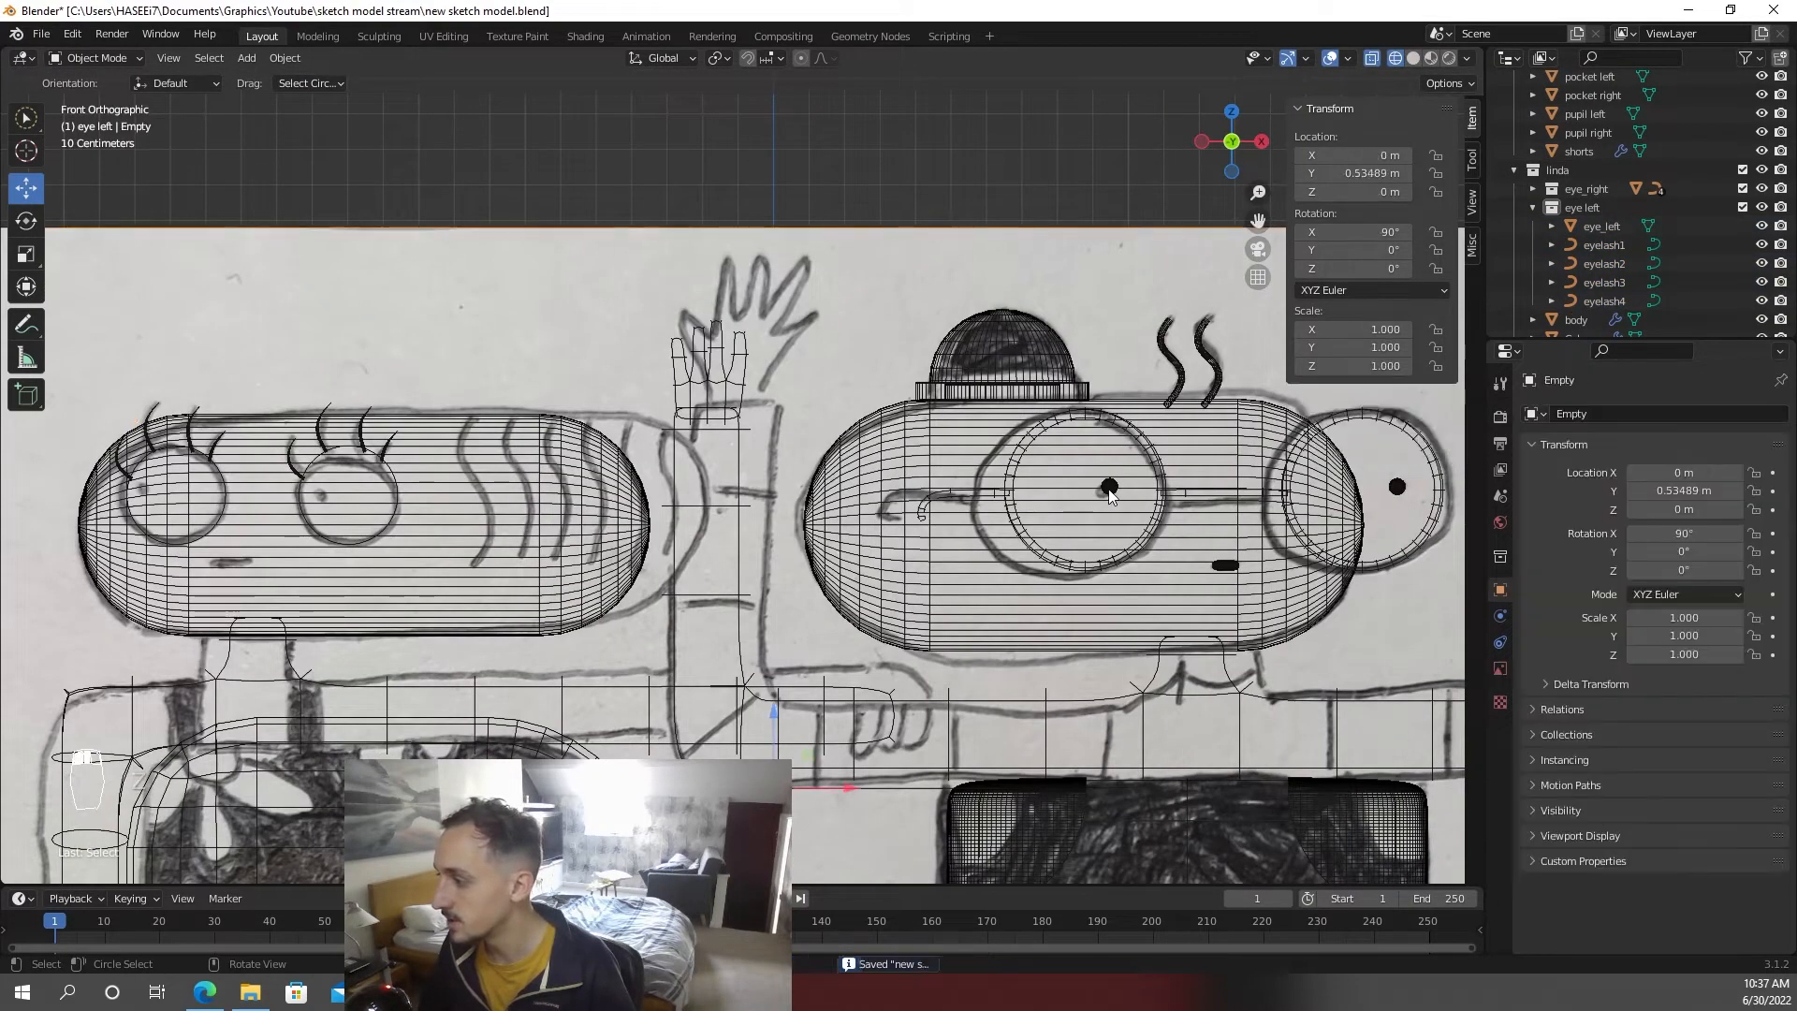
{"action": "left_click", "coordinate": [1111, 494]}
{"action": "left_click", "coordinate": [1121, 491]}
{"action": "key", "text": "shift+d"}
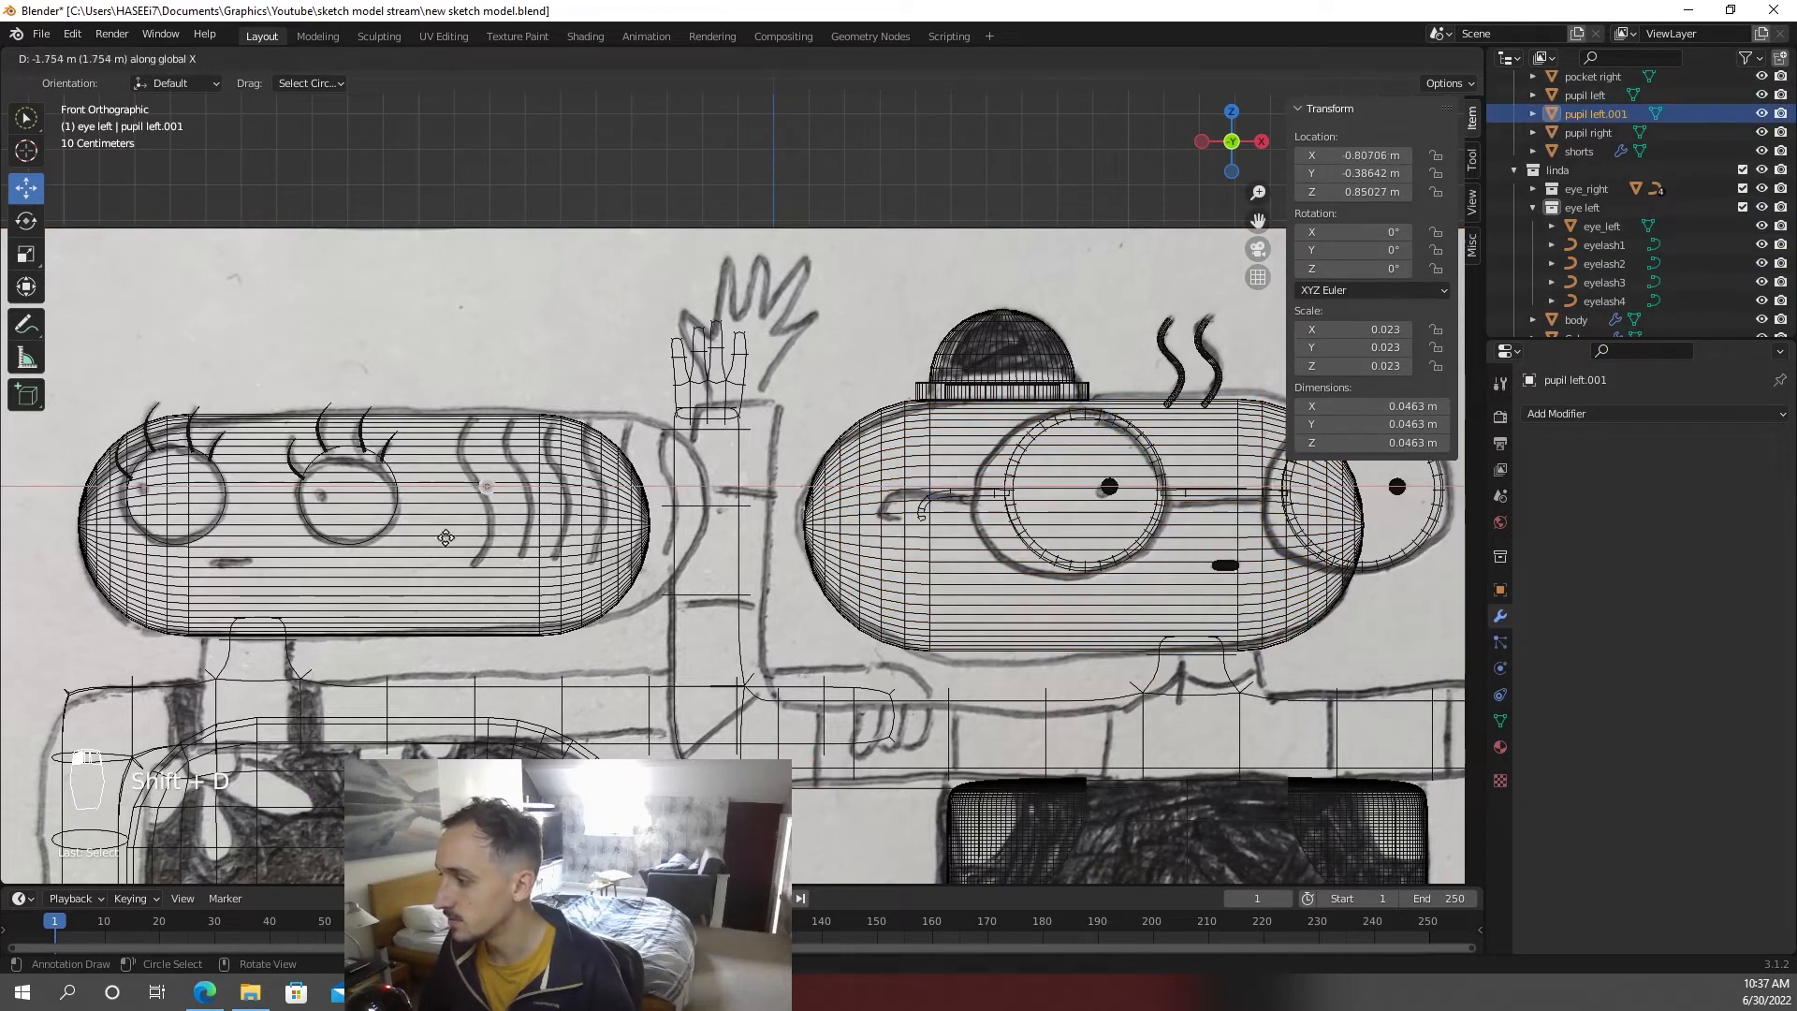
{"action": "left_click", "coordinate": [222, 553]}
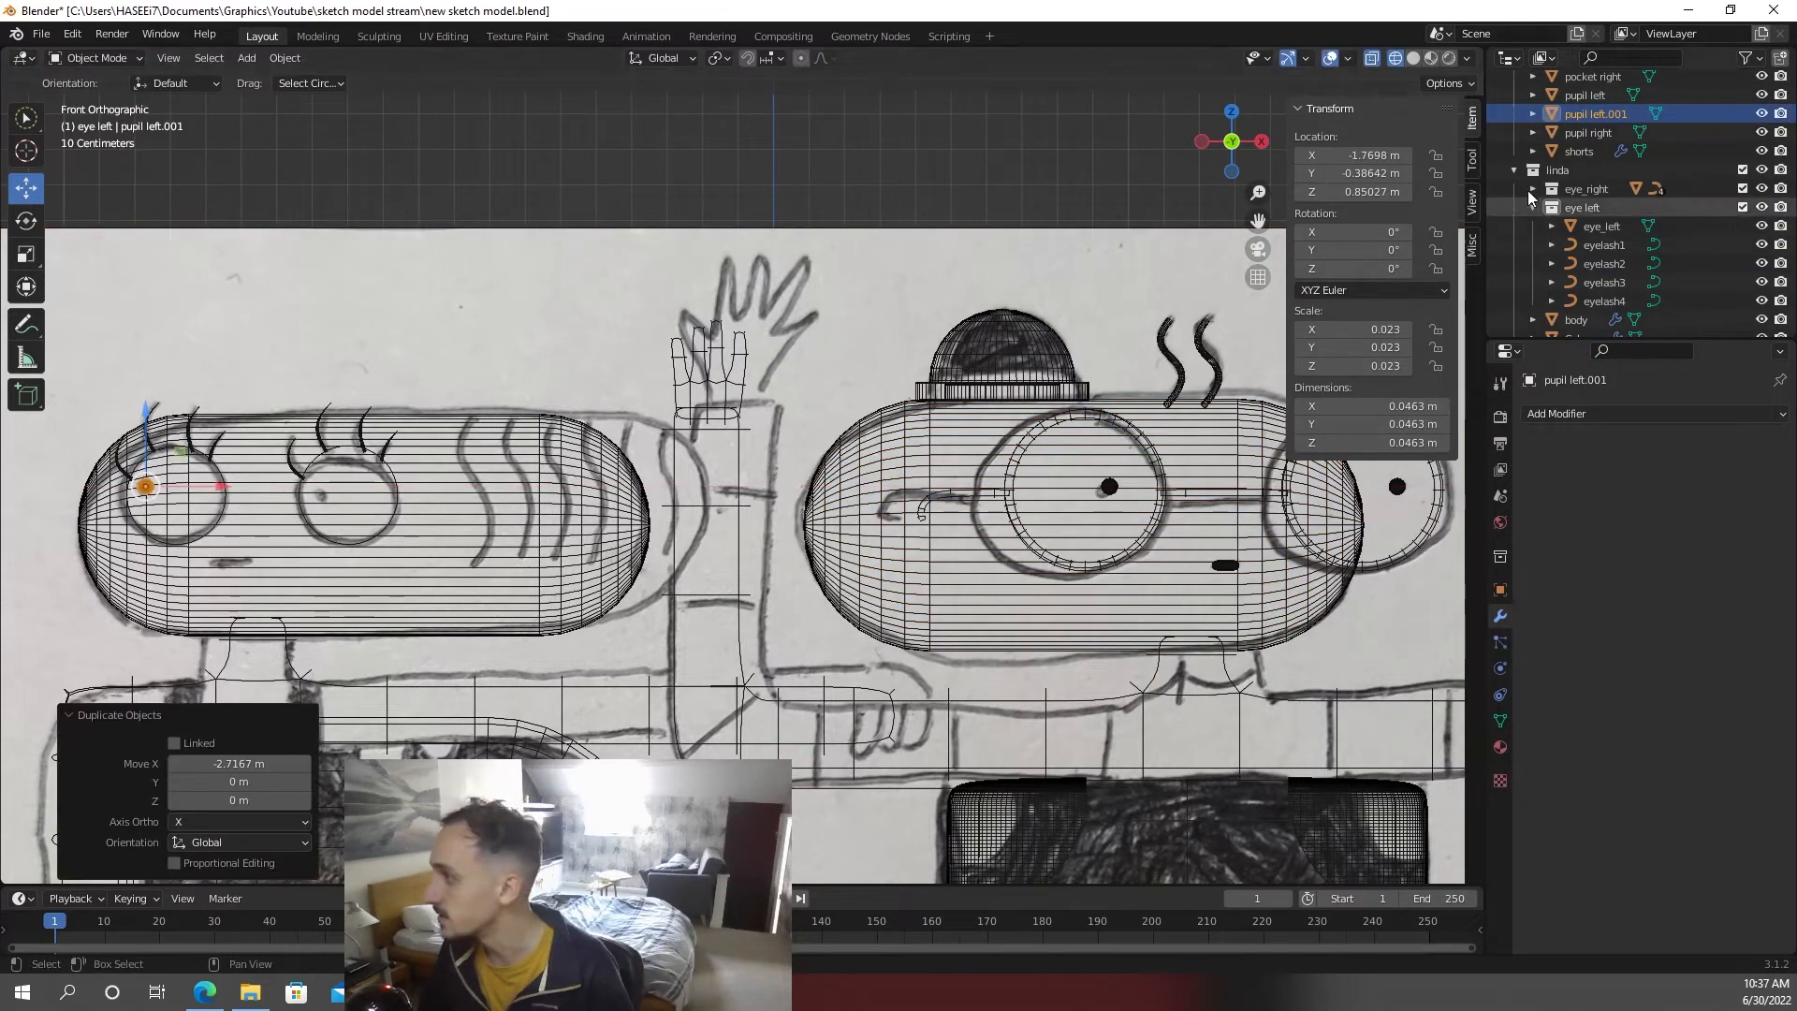
{"action": "left_click_drag", "start_coordinate": [1586, 116], "coordinate": [1585, 166]}
- Duplicate linda's pupil about 0.50 m along X onto her second eye
{"action": "mouse_move", "coordinate": [59, 483]}
{"action": "middle_mouse_down", "text": "shift"}
{"action": "mouse_move", "coordinate": [477, 459]}
{"action": "mouse_move", "coordinate": [804, 514]}
{"action": "middle_mouse_up", "text": "shift"}
{"action": "scroll", "coordinate": [477, 458], "scroll_direction": "up", "scroll_amount": 6}
{"action": "scroll", "coordinate": [804, 514], "scroll_direction": "up", "scroll_amount": 3}
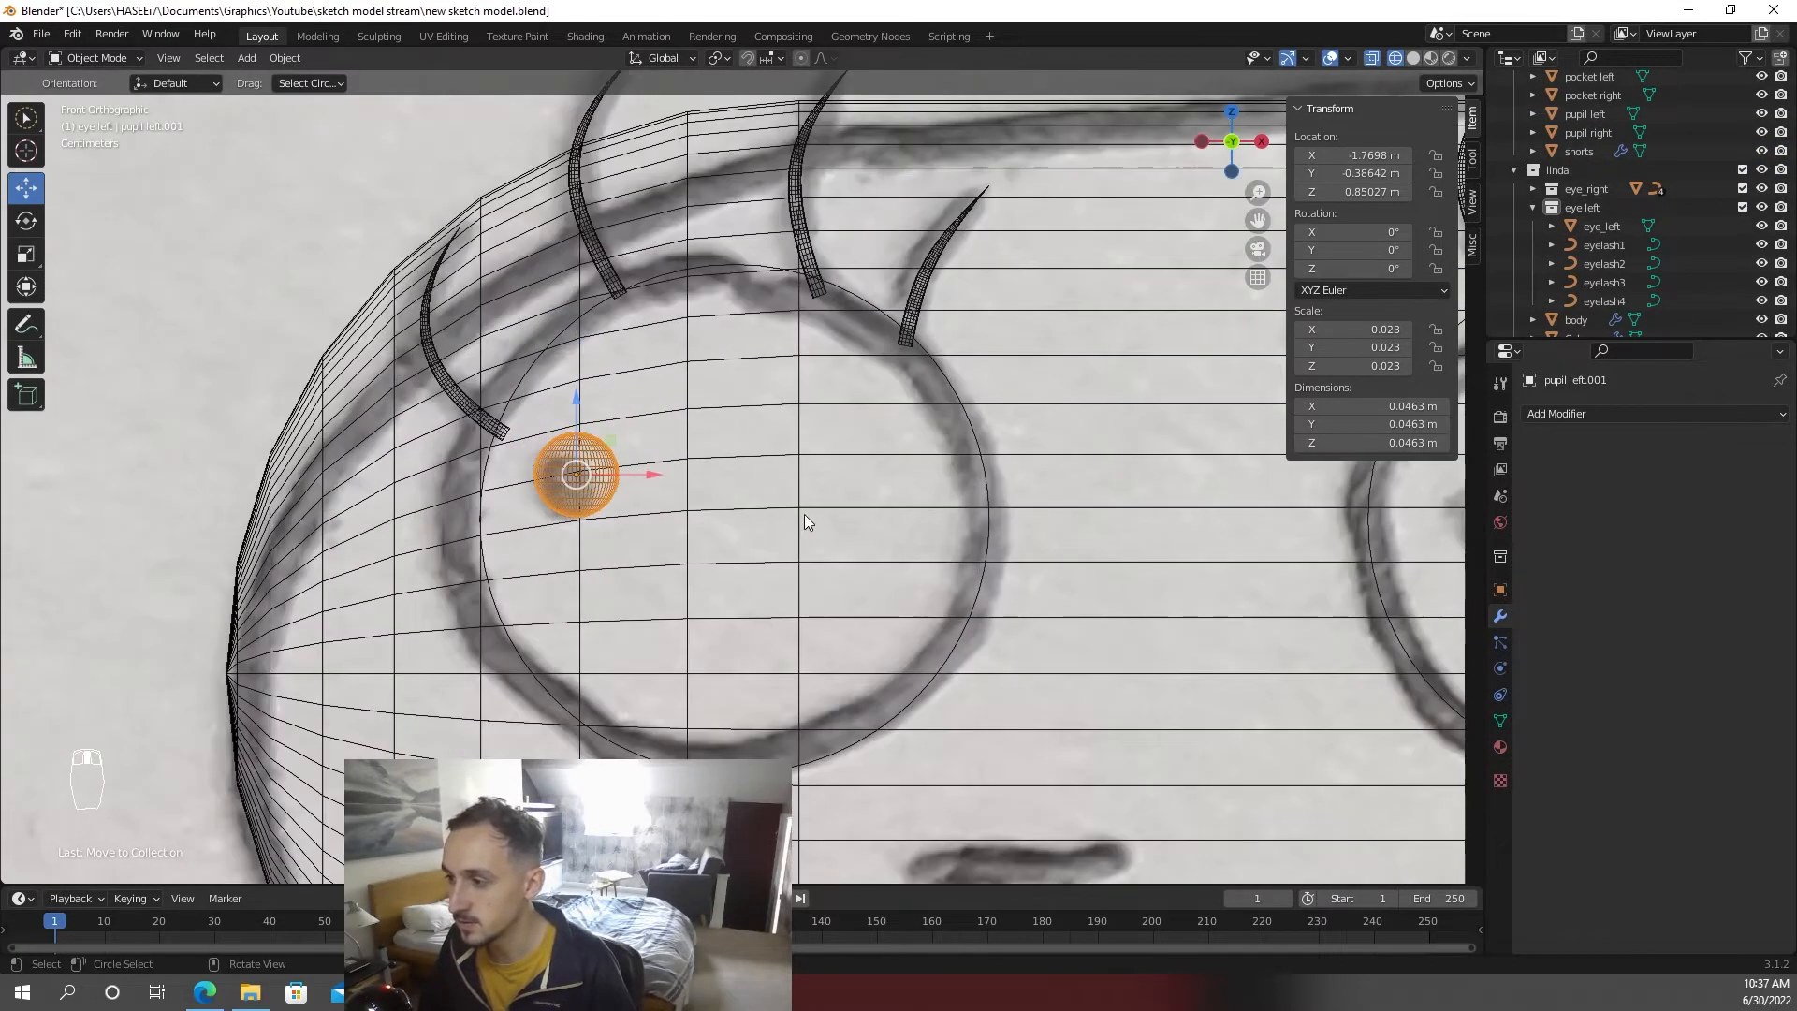
{"action": "key", "text": "z"}
{"action": "key", "text": "z"}
{"action": "left_click", "coordinate": [775, 599]}
{"action": "scroll", "coordinate": [771, 590], "scroll_direction": "down", "scroll_amount": 4}
{"action": "key", "text": "z"}
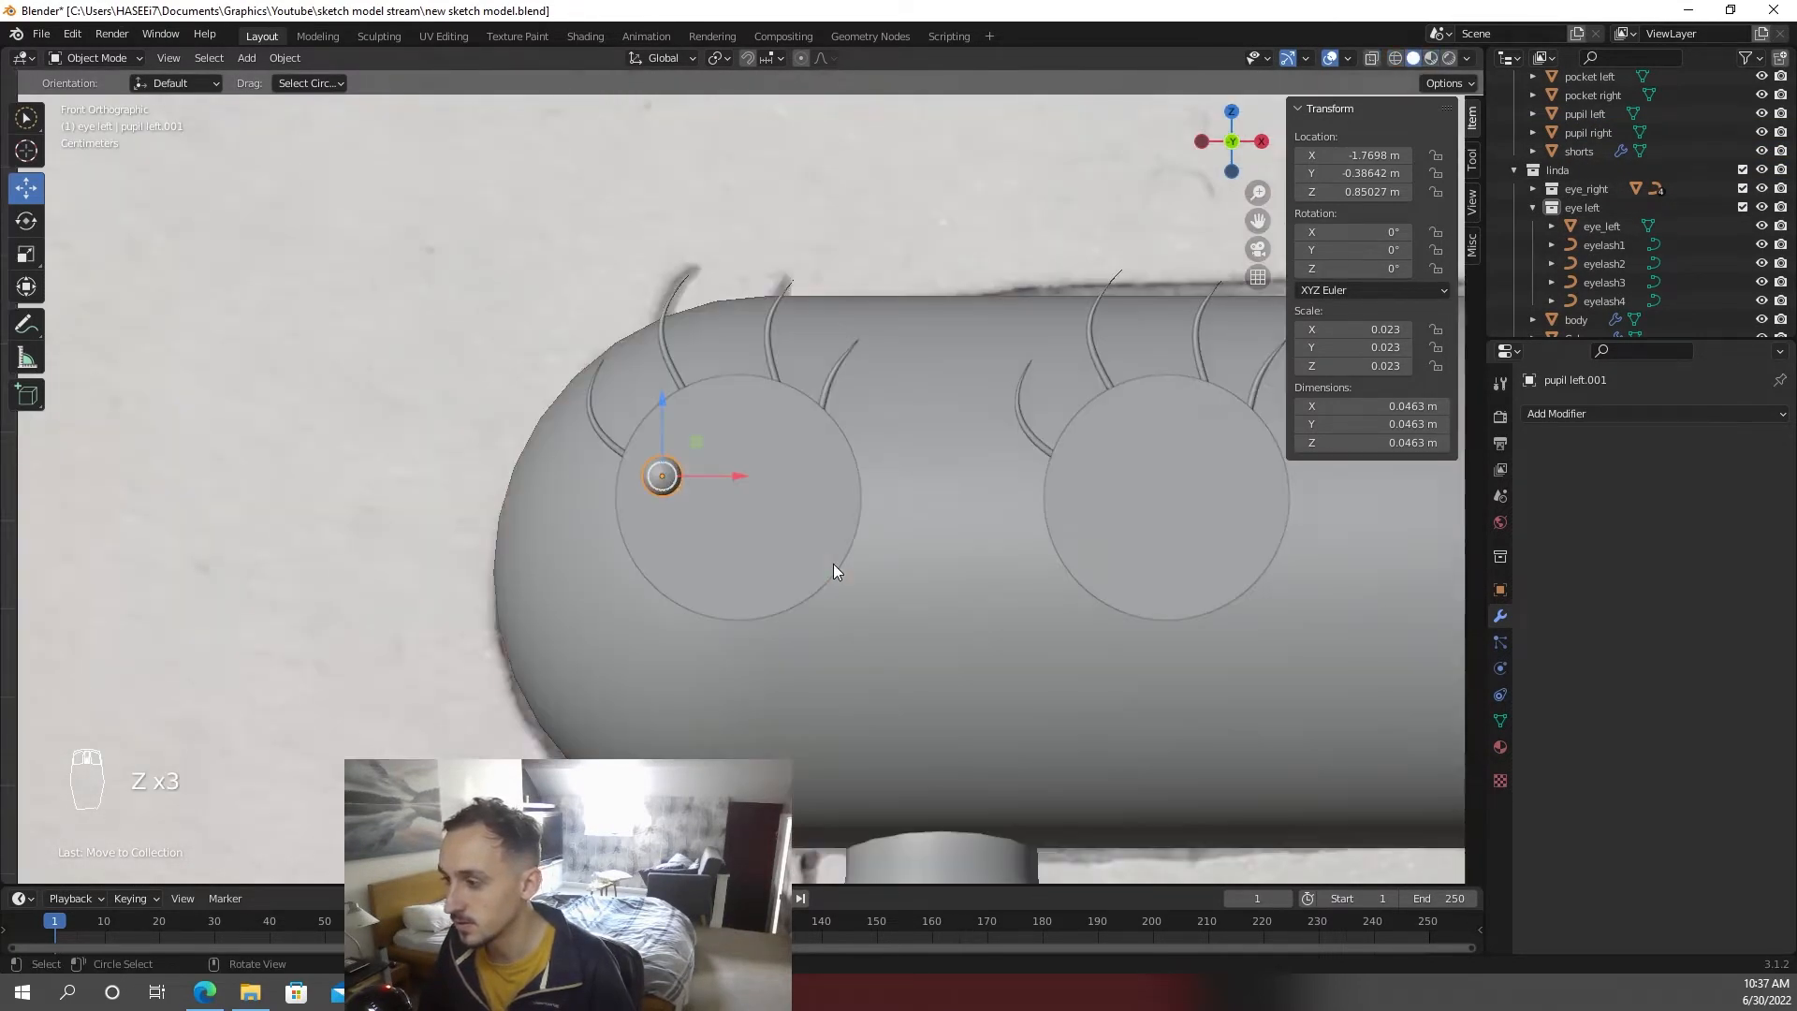
{"action": "scroll", "coordinate": [835, 564], "scroll_direction": "up", "scroll_amount": 2}
{"action": "key", "text": "shift+d"}
{"action": "key", "text": "x"}
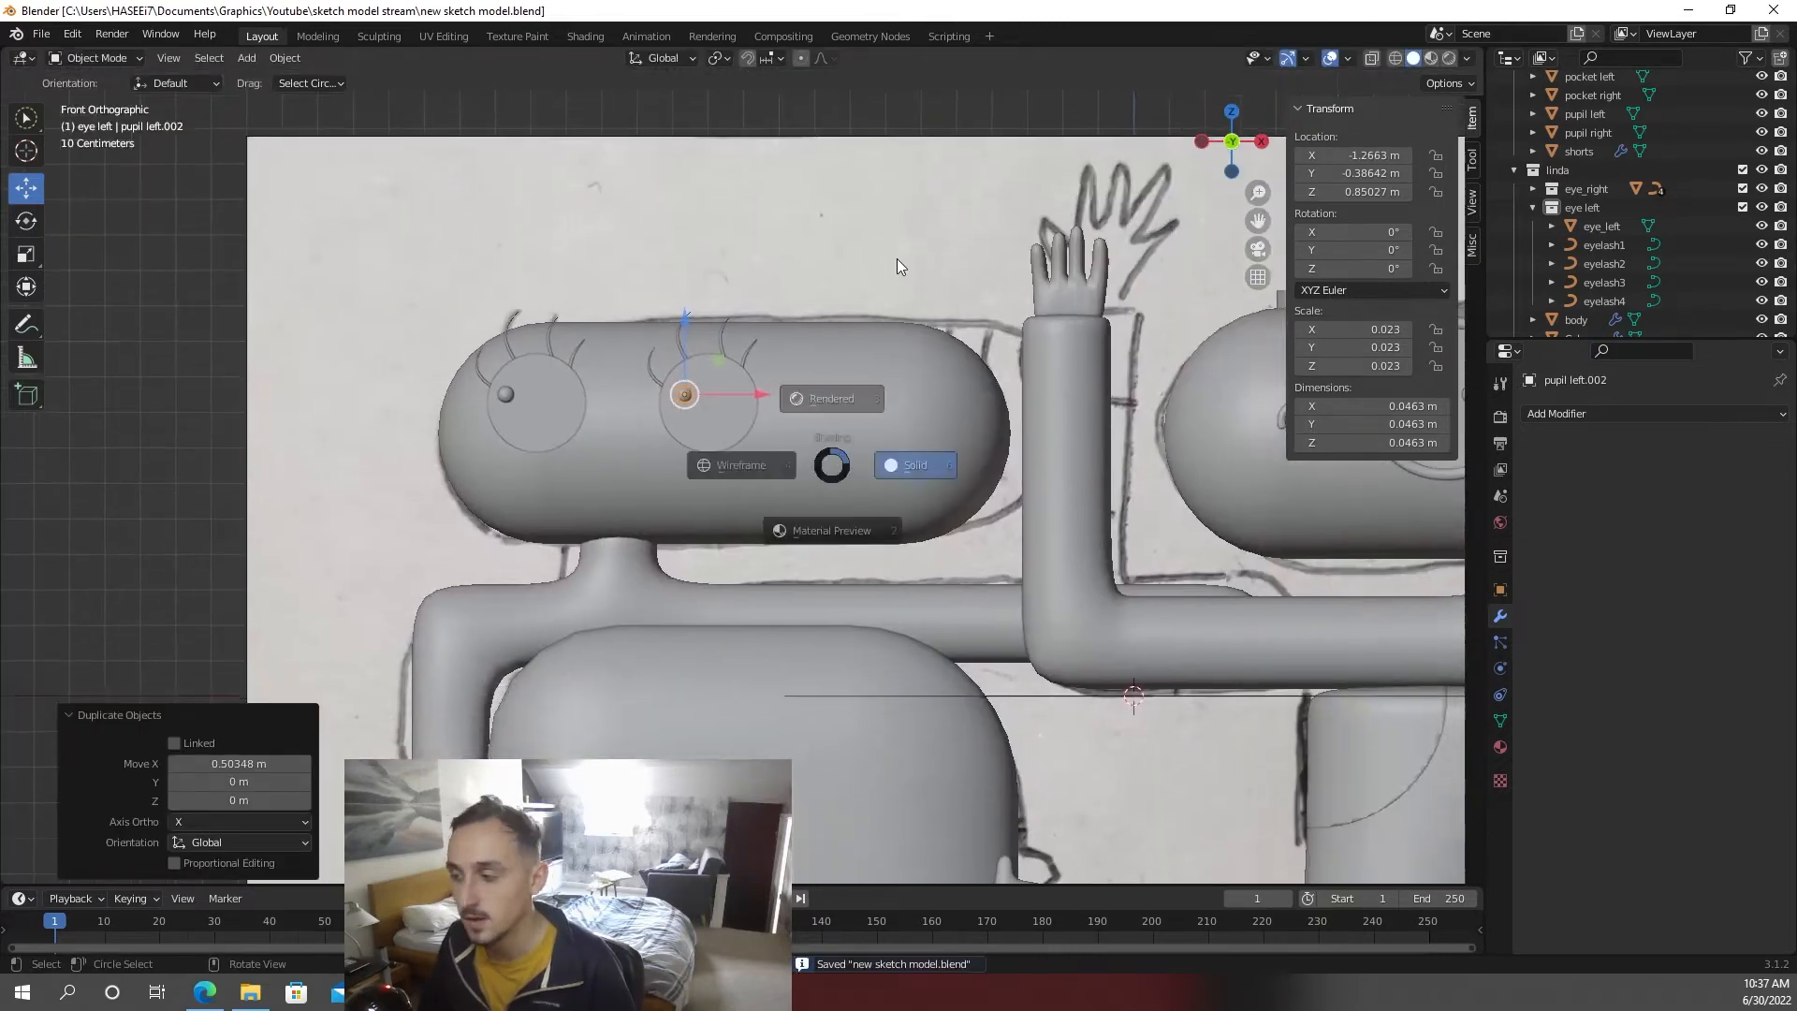
- Duplicate linda's lower hand about 0.81 m upward along the Z axis
{"action": "middle_click_drag", "start_coordinate": [897, 258], "coordinate": [816, 631]}
{"action": "left_click", "coordinate": [803, 613]}
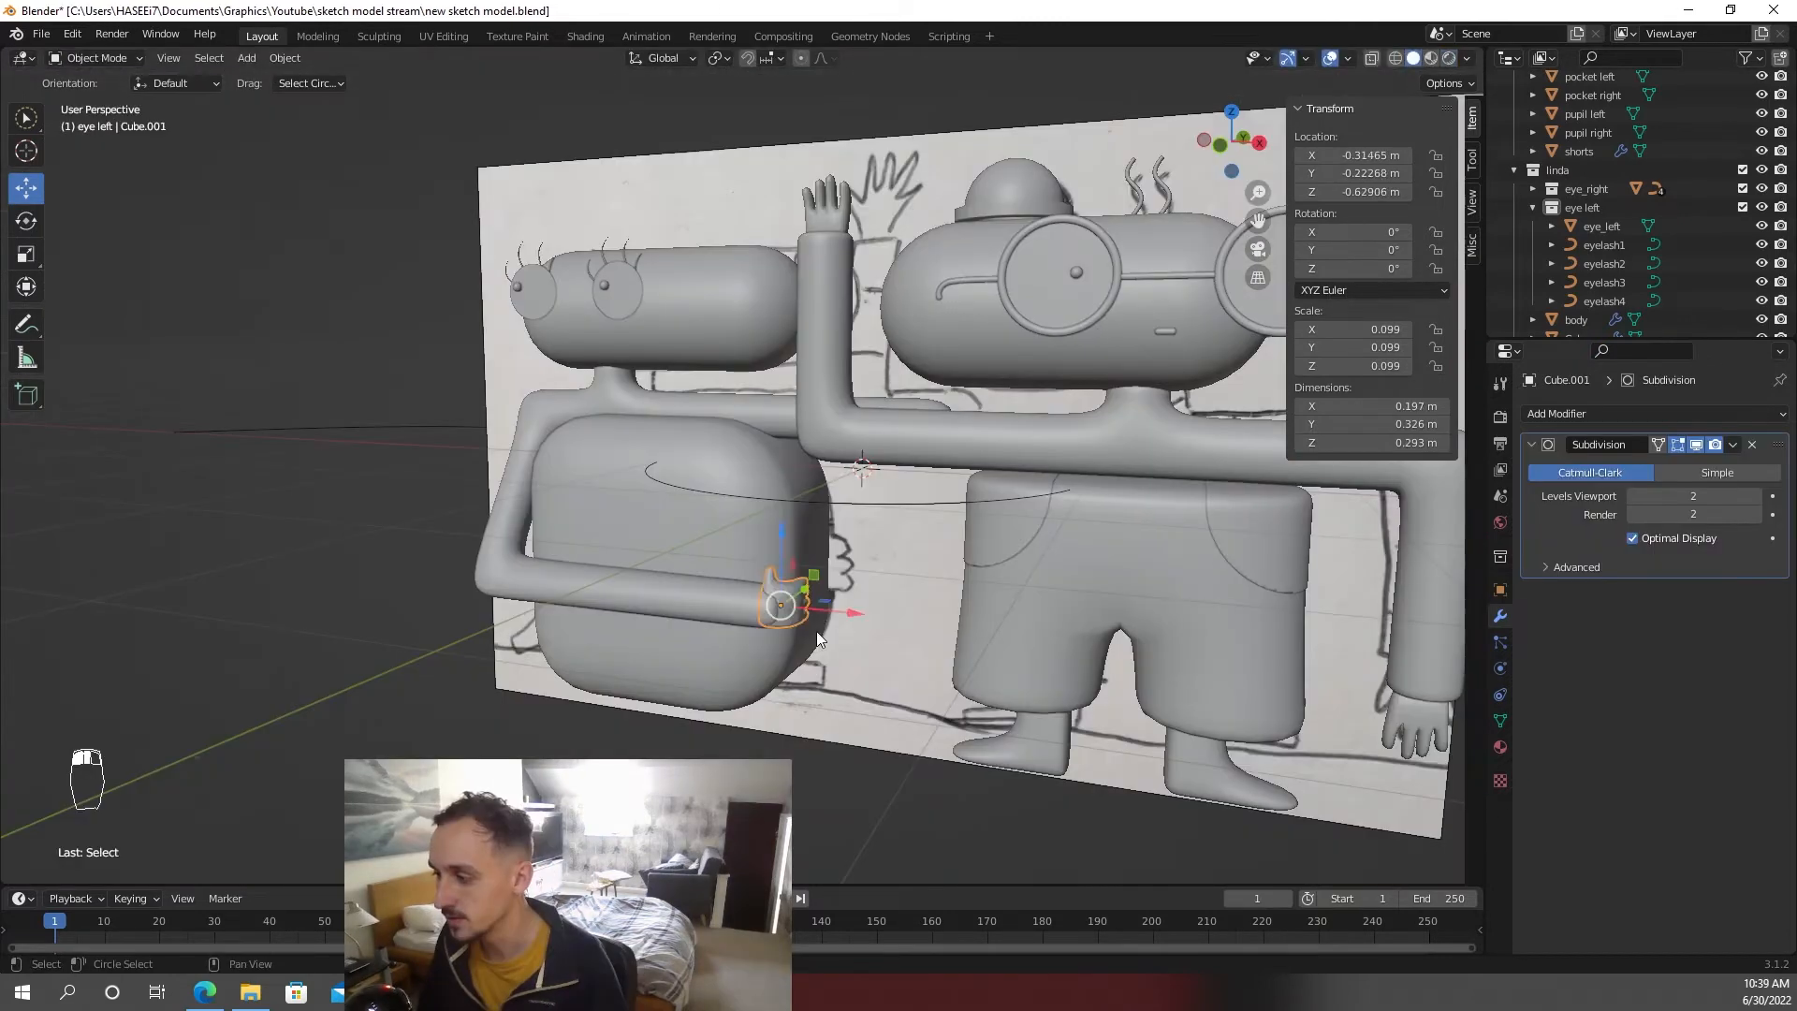
{"action": "left_click", "coordinate": [805, 463]}
{"action": "key", "text": "r"}
{"action": "key", "text": "x"}
{"action": "key", "text": "Escape"}
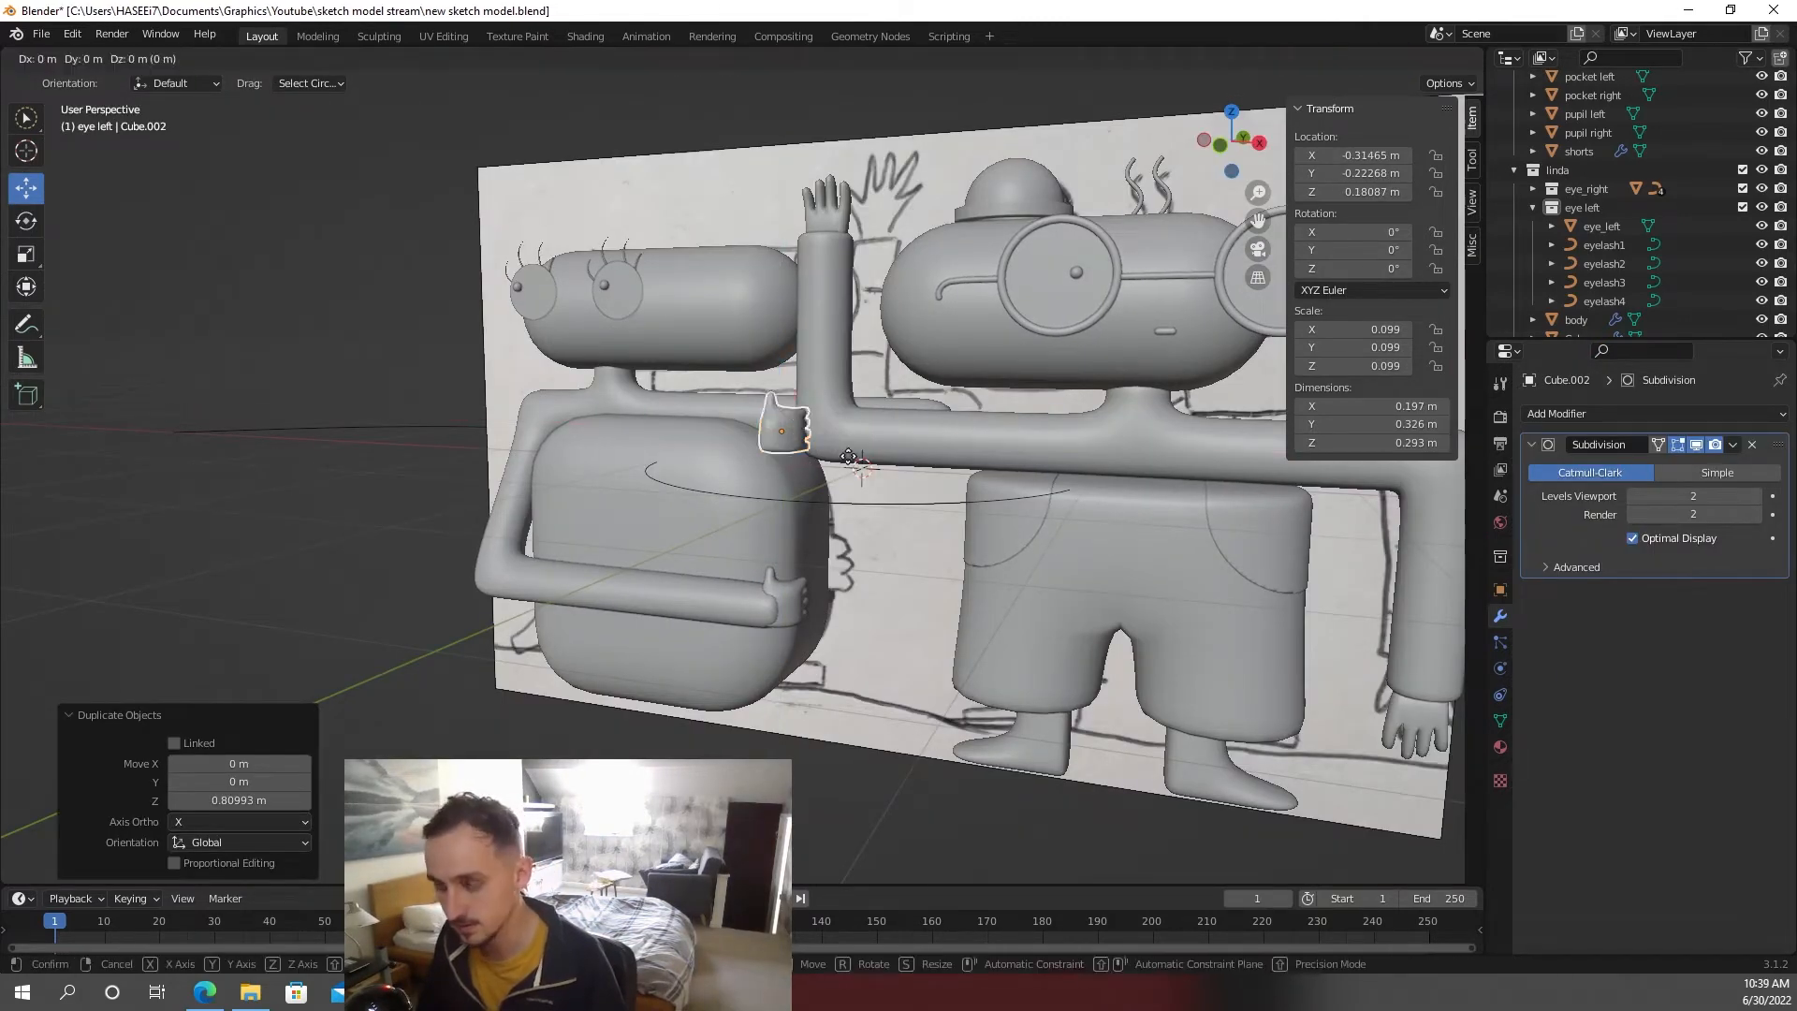
- Move the duplicated hand about 0.51 m along X and rotate it about -68.6° around Z
{"action": "key", "text": "g"}
{"action": "key", "text": "x"}
{"action": "left_click", "coordinate": [969, 471]}
{"action": "key", "text": "r"}
{"action": "key", "text": "z"}
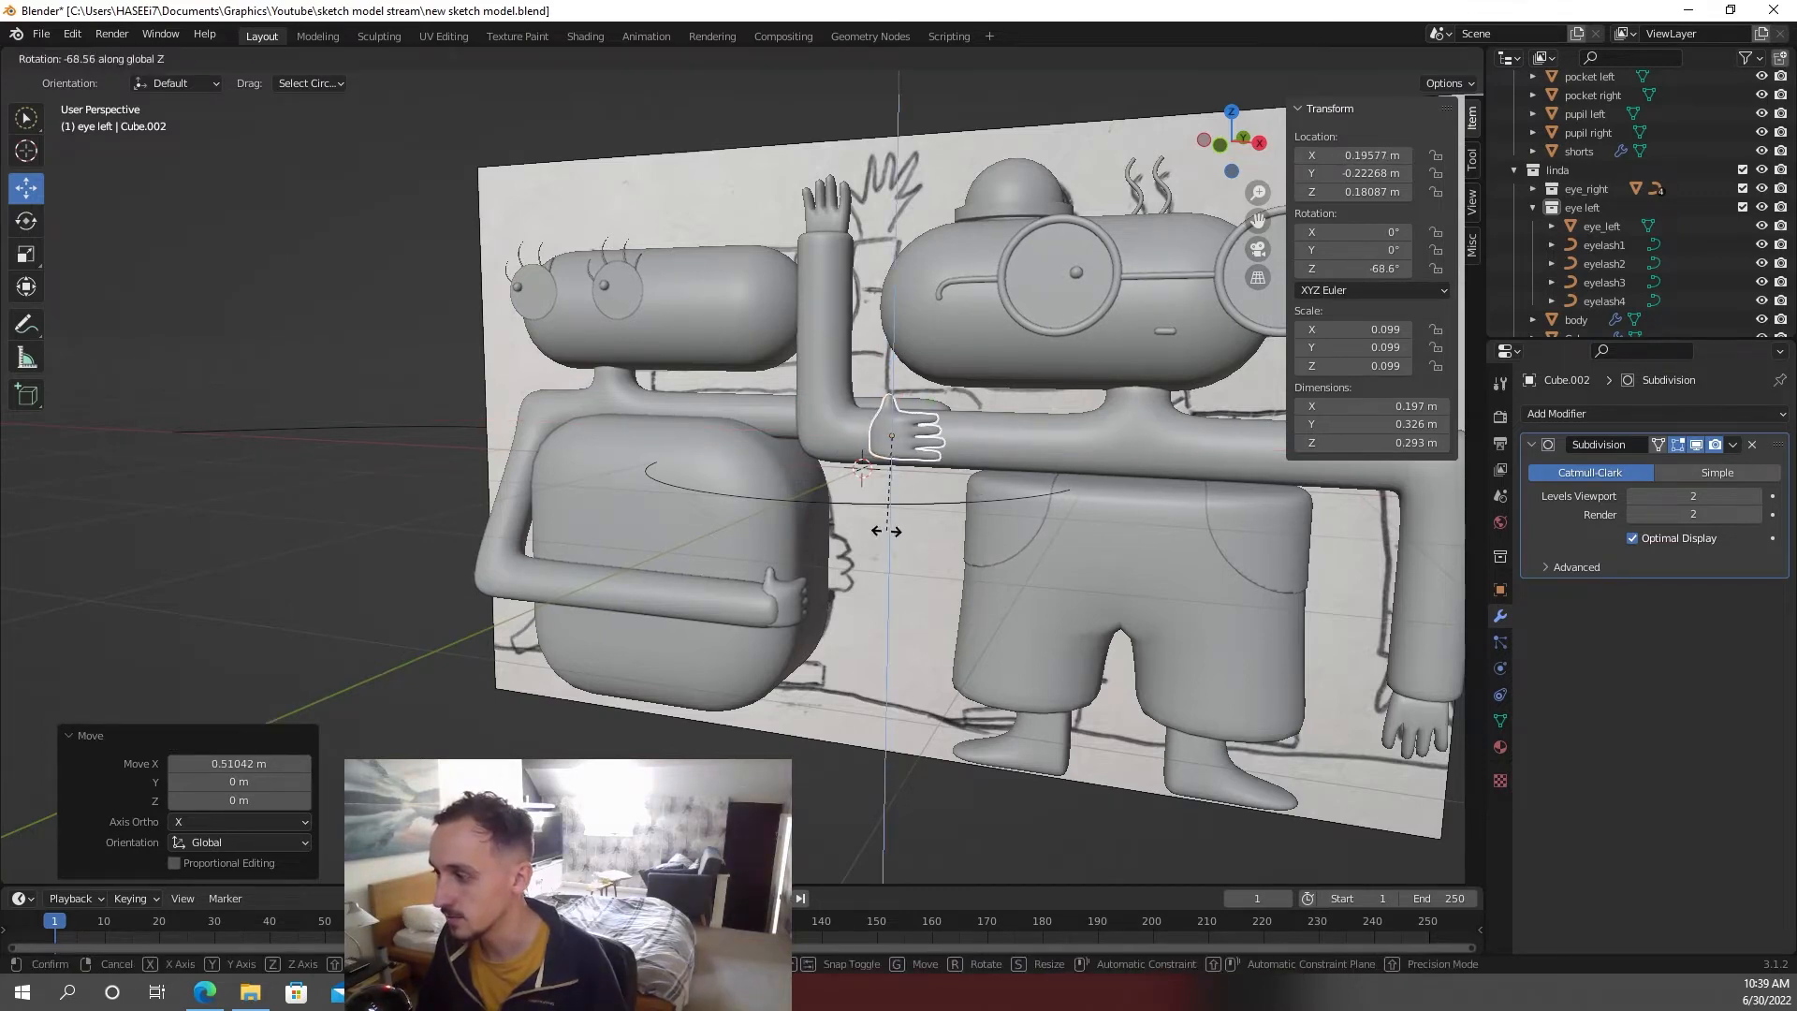
{"action": "left_click", "coordinate": [885, 531]}
- Rotate the duplicated hand around X so its fingers point downward, and raise it about 0.08 m along Z
{"action": "middle_click_drag", "start_coordinate": [886, 530], "coordinate": [842, 559]}
{"action": "key", "text": "r"}
{"action": "key", "text": "x"}
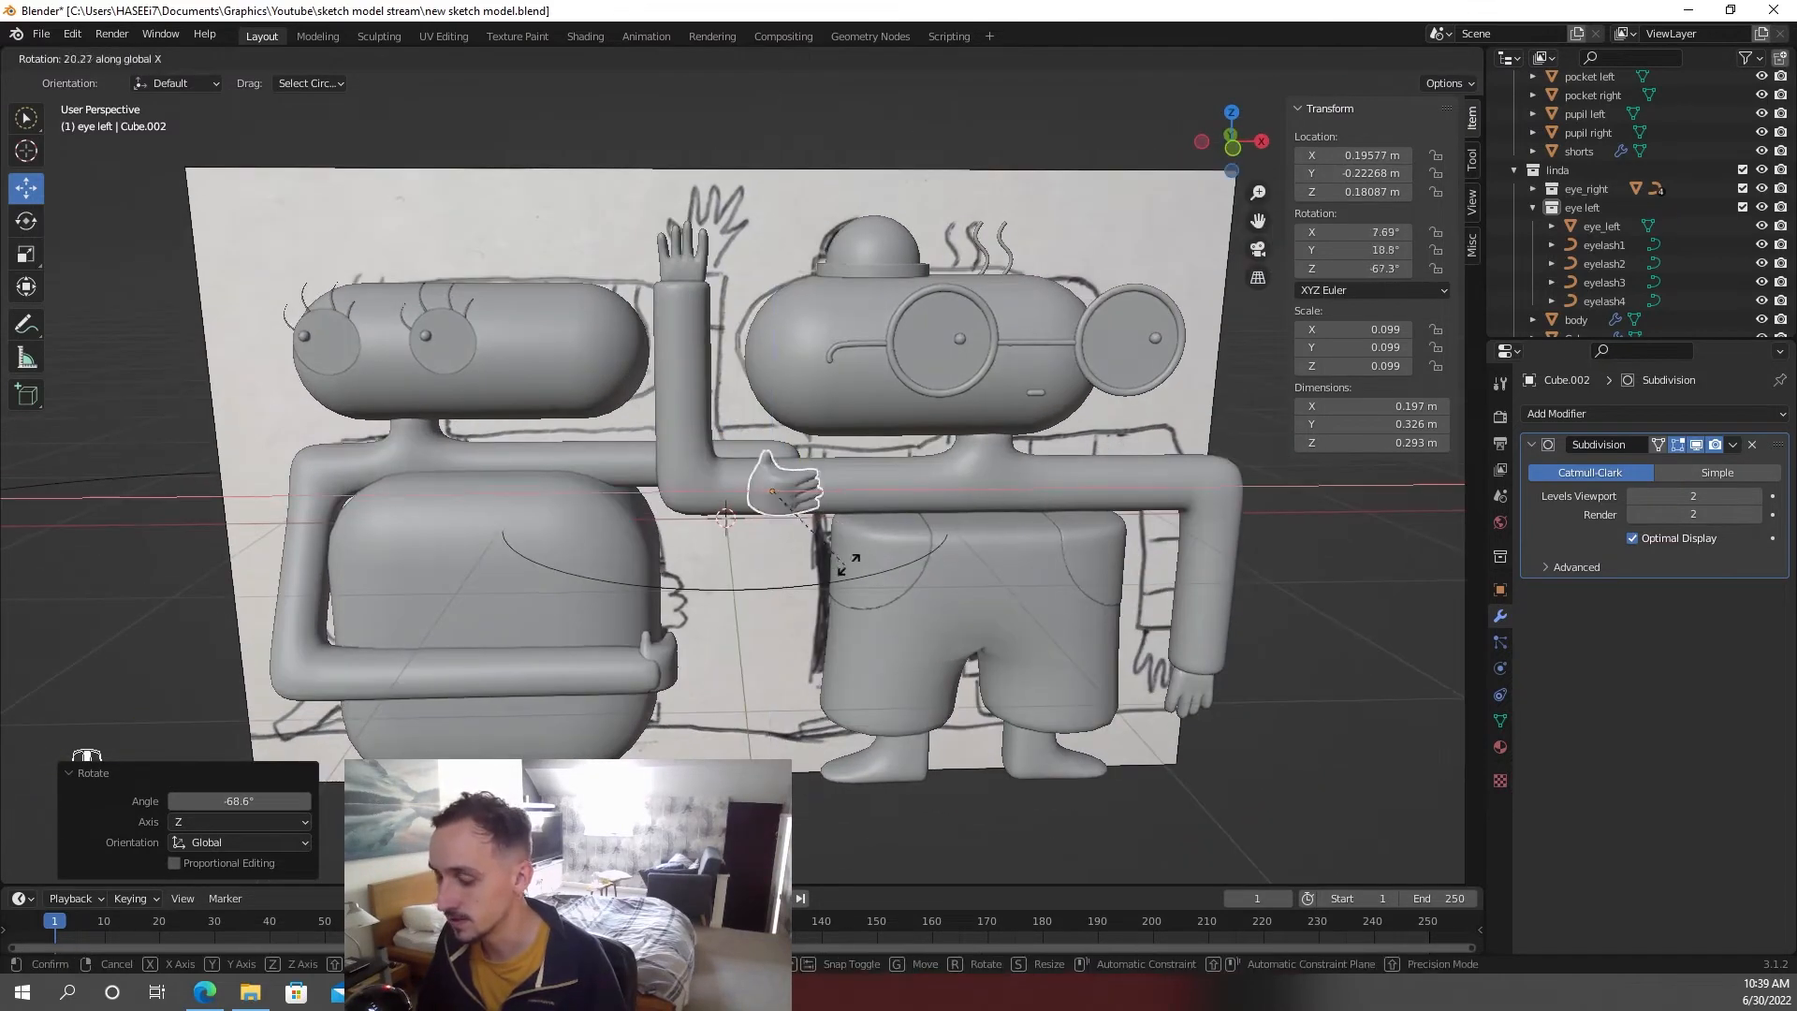
{"action": "left_click", "coordinate": [772, 570]}
{"action": "scroll", "coordinate": [772, 570], "scroll_direction": "up", "scroll_amount": 4}
{"action": "scroll", "coordinate": [822, 552], "scroll_direction": "down", "scroll_amount": 3}
{"action": "left_click_drag", "start_coordinate": [822, 552], "coordinate": [823, 524]}
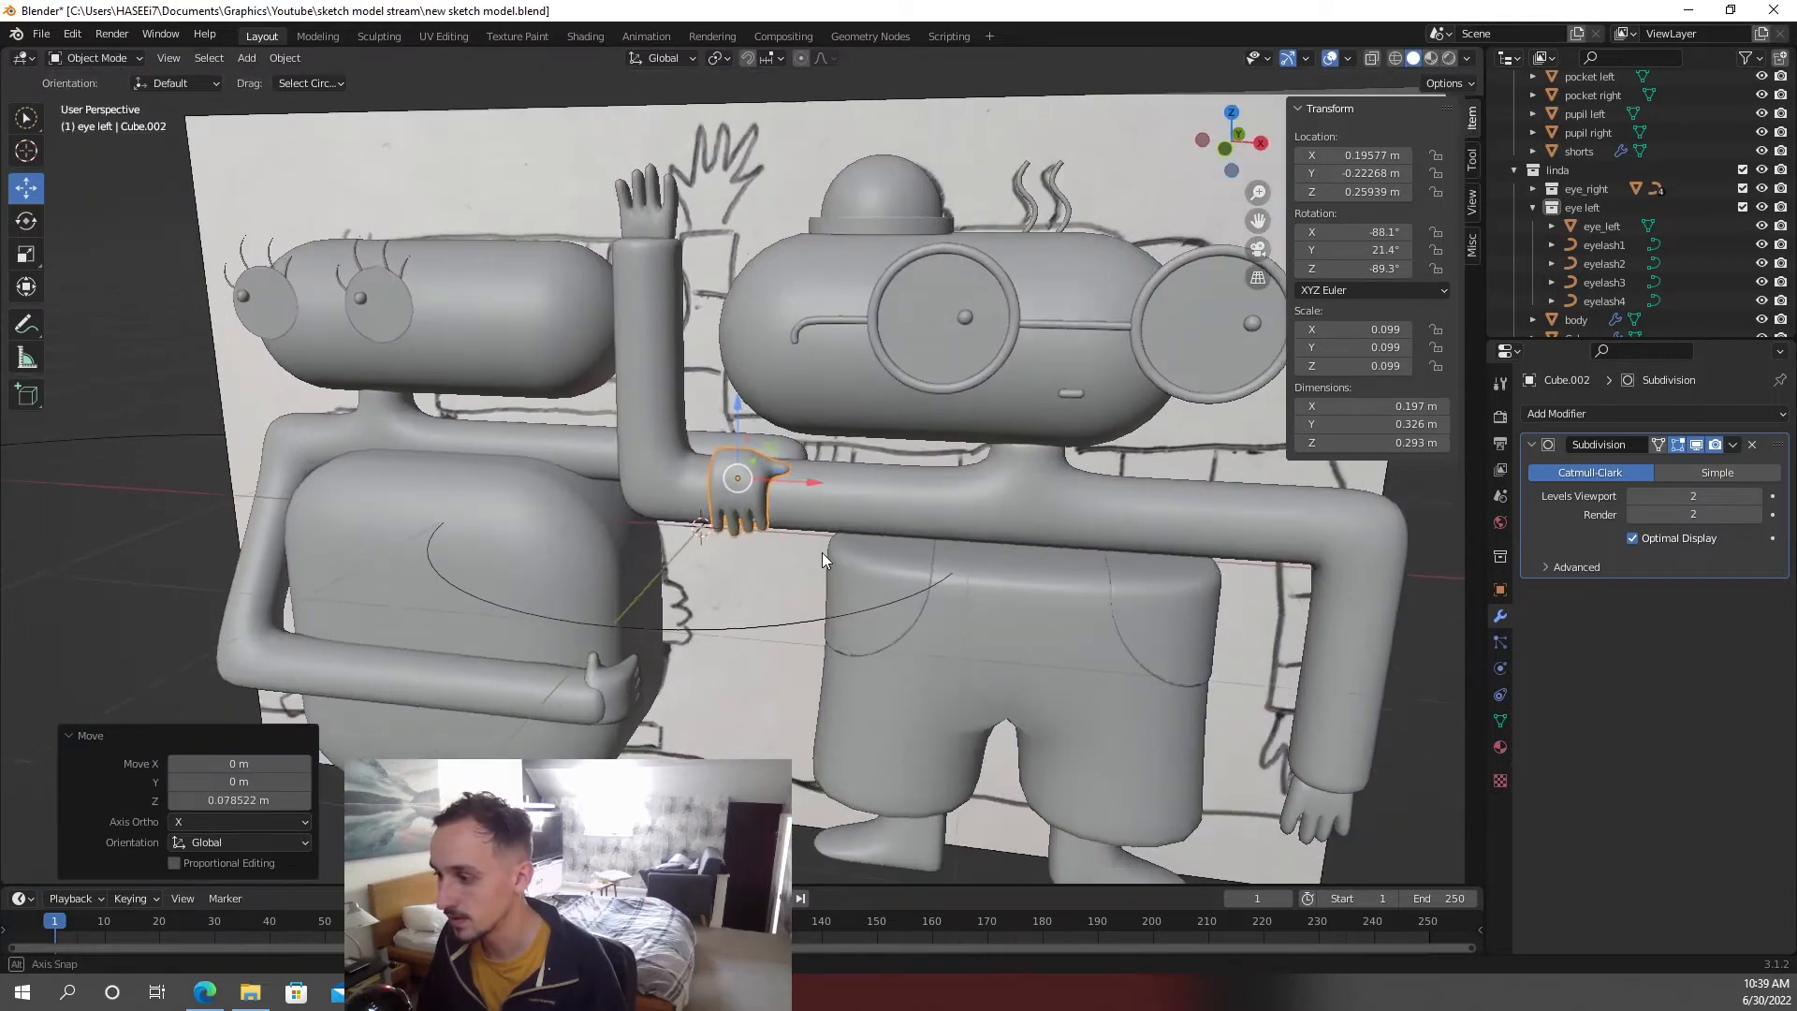
- Mirror the hand at the end of the long arm by scaling it -1 along the global X axis
{"action": "scroll", "coordinate": [847, 560], "scroll_direction": "up", "scroll_amount": 3}
{"action": "key", "text": "s"}
{"action": "key", "text": "x"}
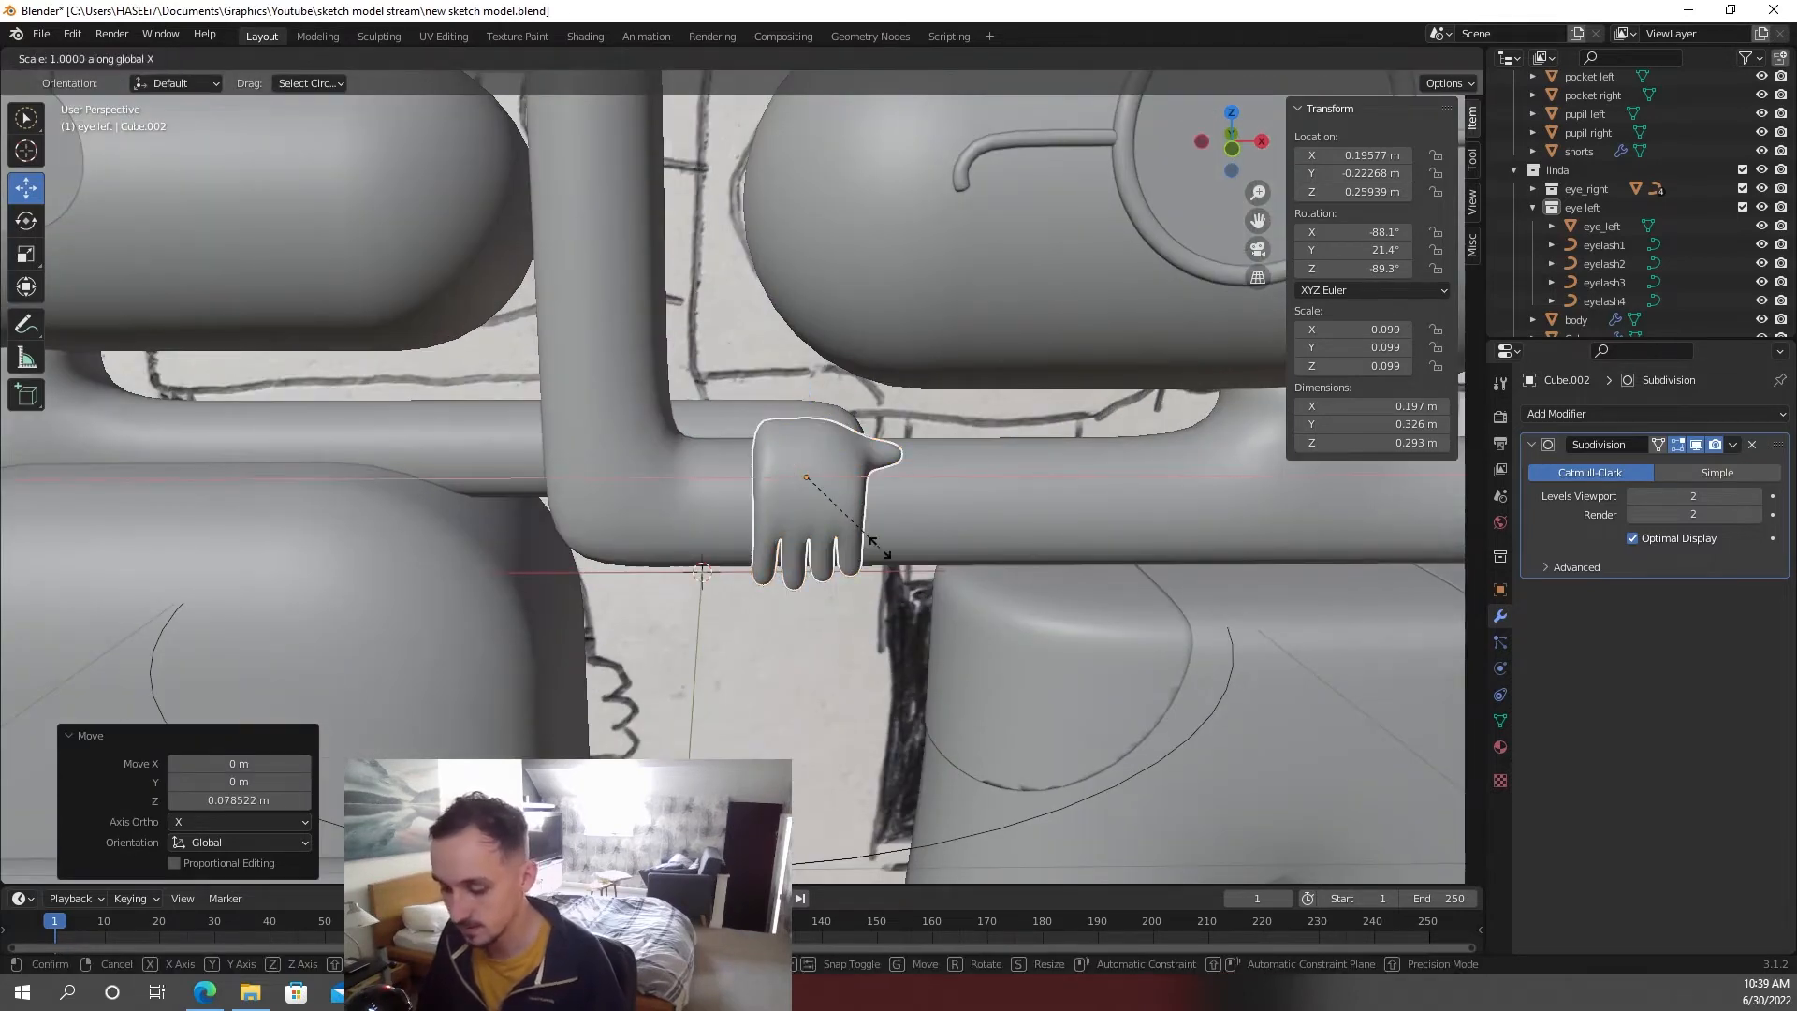
{"action": "type", "text": "-1"}
{"action": "left_click", "coordinate": [880, 547]}
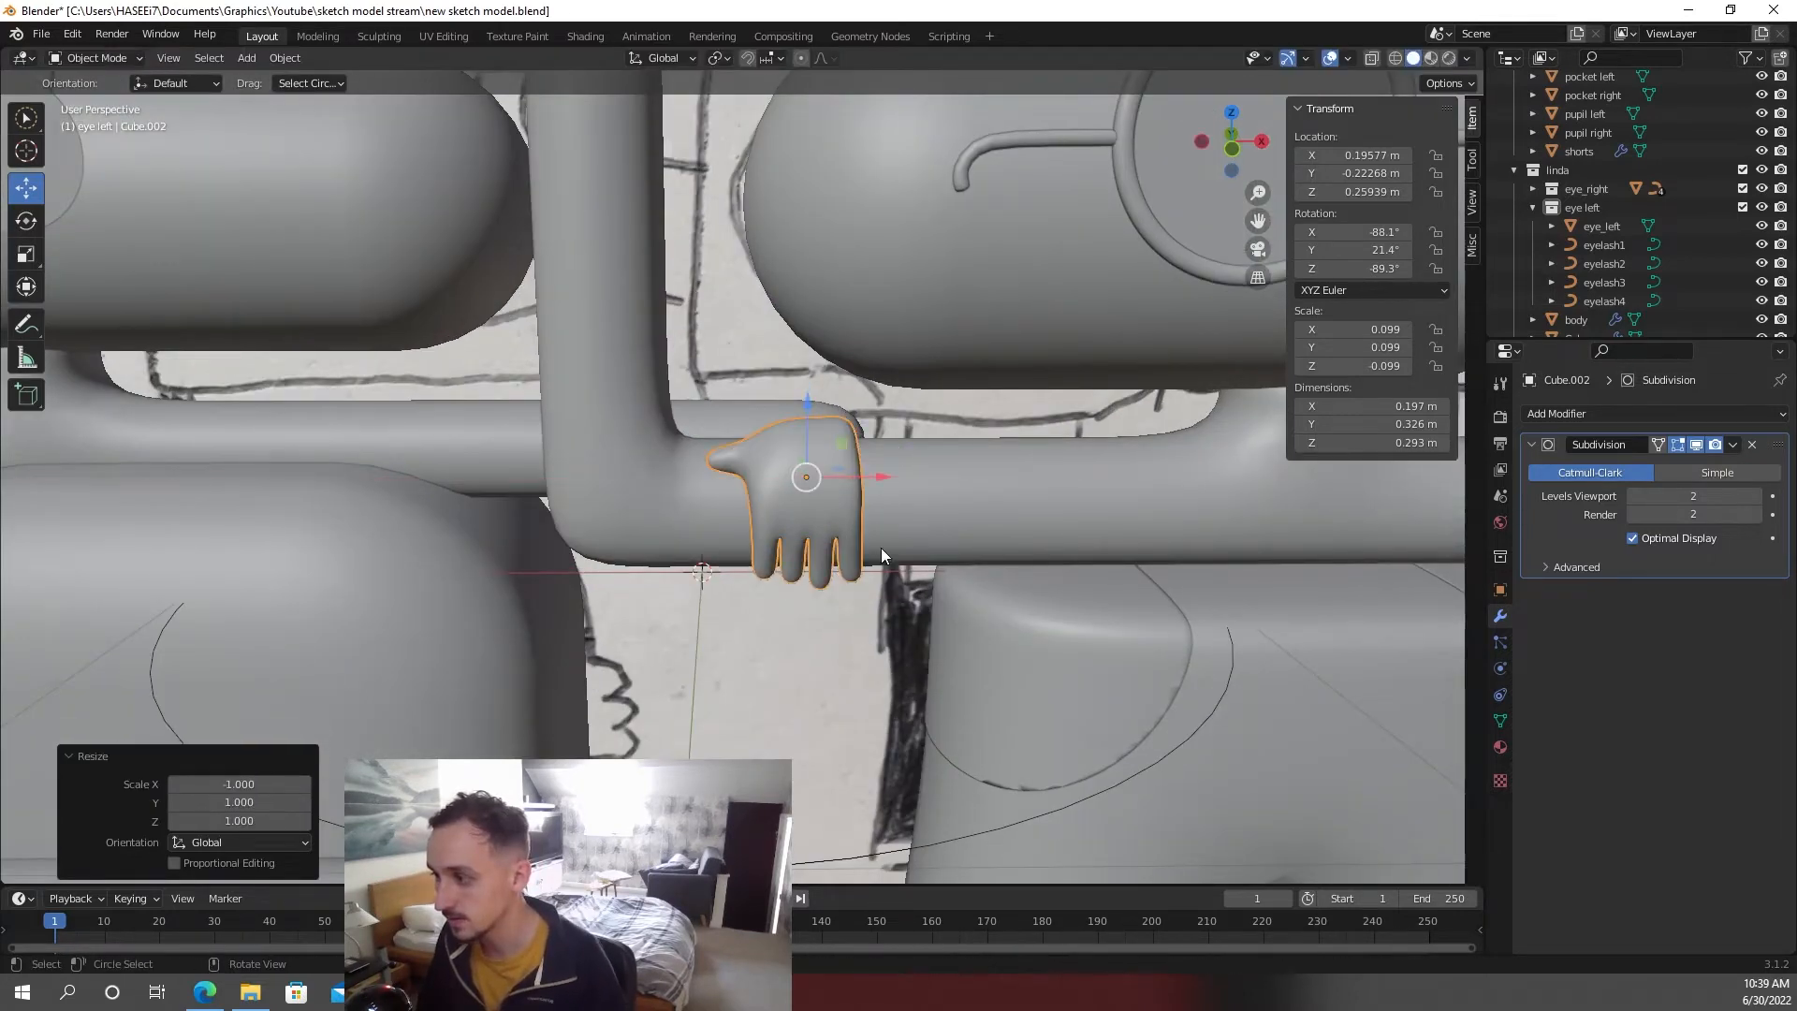
- Shift the mirrored hand along the X axis and save the file
{"action": "mouse_move", "coordinate": [879, 547]}
{"action": "middle_mouse_down"}
{"action": "mouse_move", "coordinate": [819, 573]}
{"action": "mouse_move", "coordinate": [642, 493]}
{"action": "mouse_move", "coordinate": [803, 493]}
{"action": "mouse_move", "coordinate": [885, 519]}
{"action": "middle_mouse_up"}
{"action": "key", "text": "g"}
{"action": "key", "text": "x"}
{"action": "left_click", "coordinate": [664, 494]}
{"action": "key", "text": "ctrl+s"}
- Edit the body mesh and hide the faces of the folded arm that crosses in front of the torso
{"action": "scroll", "coordinate": [885, 519], "scroll_direction": "up", "scroll_amount": 4}
{"action": "left_click", "coordinate": [449, 505]}
{"action": "key", "text": "Tab"}
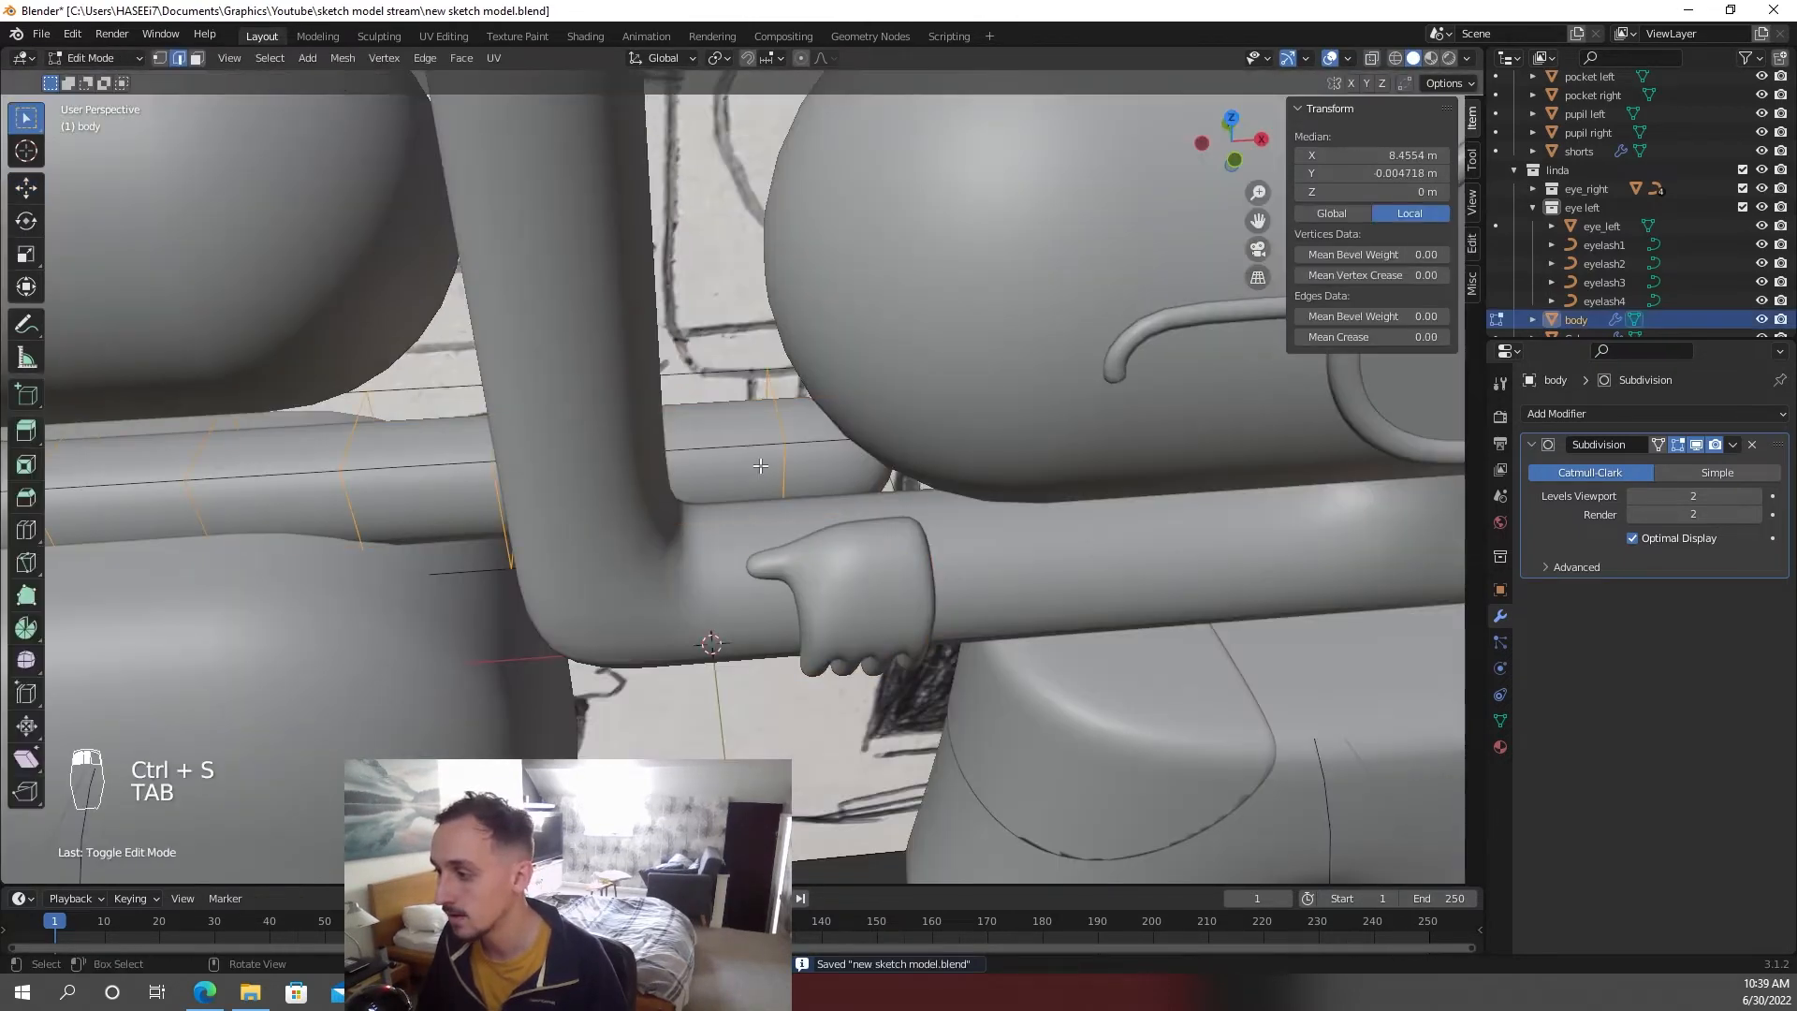
{"action": "middle_click_drag", "start_coordinate": [730, 599], "coordinate": [795, 612]}
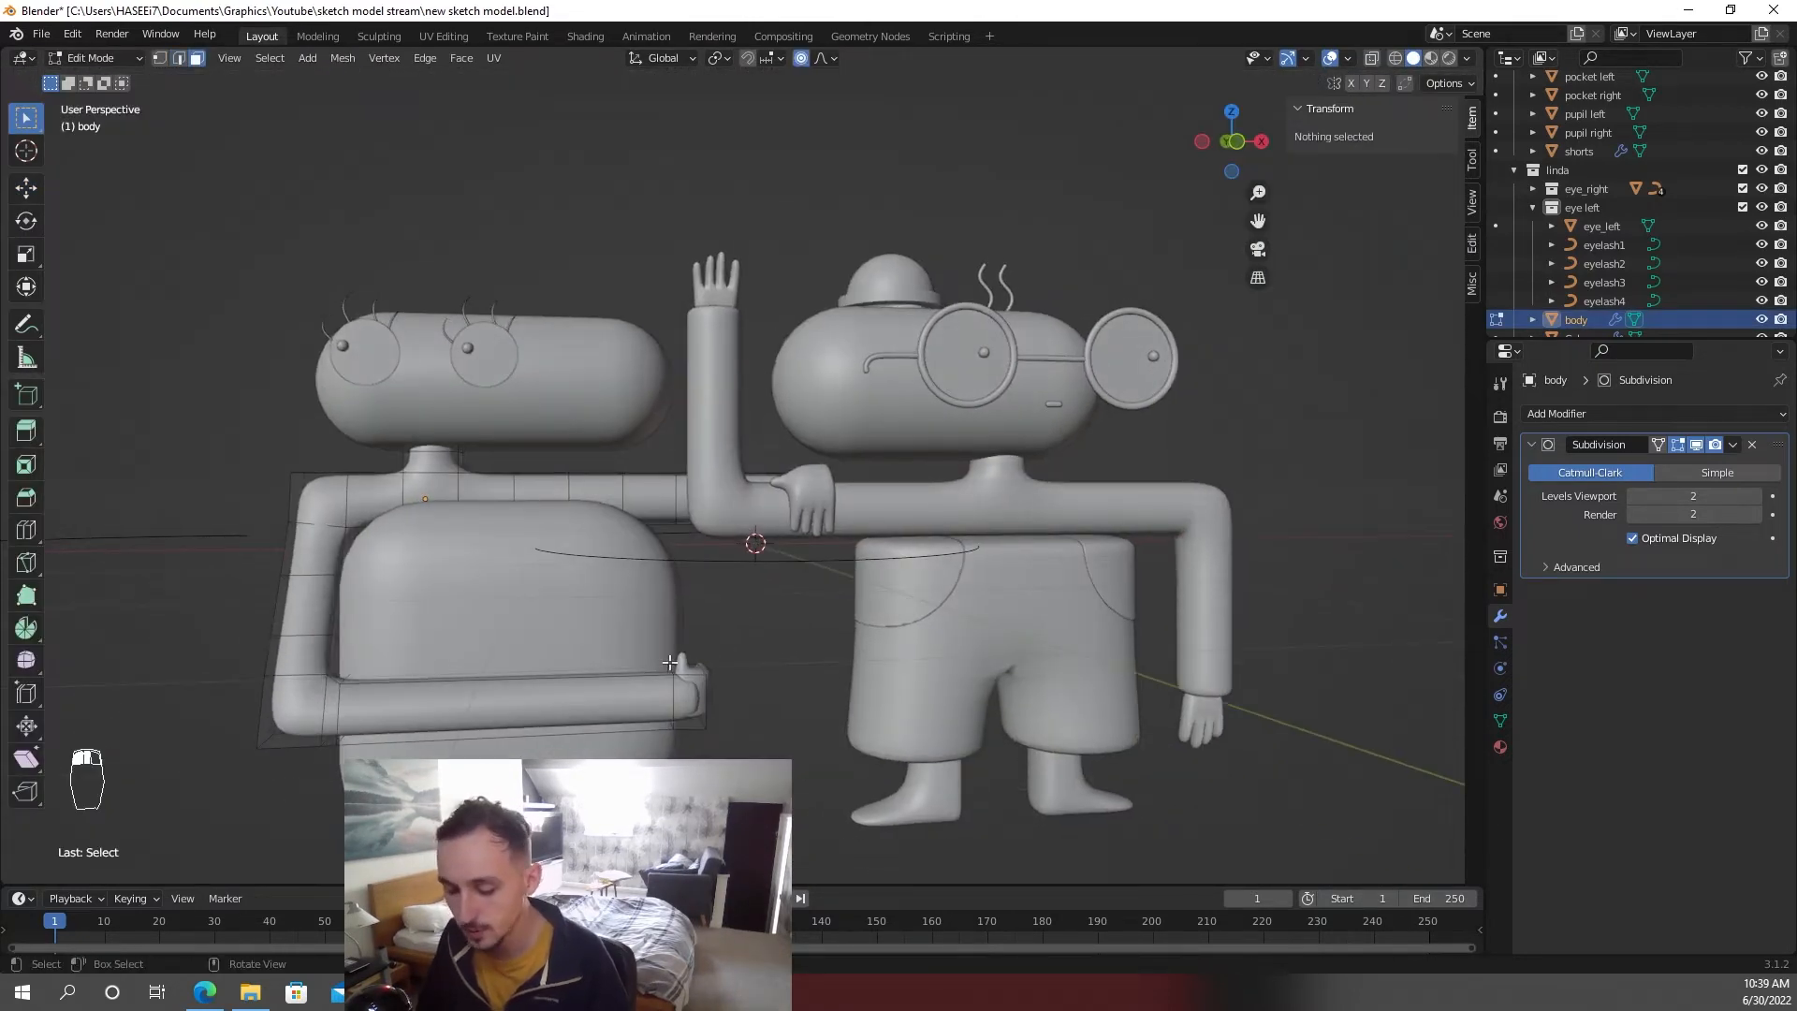
{"action": "key", "text": "z"}
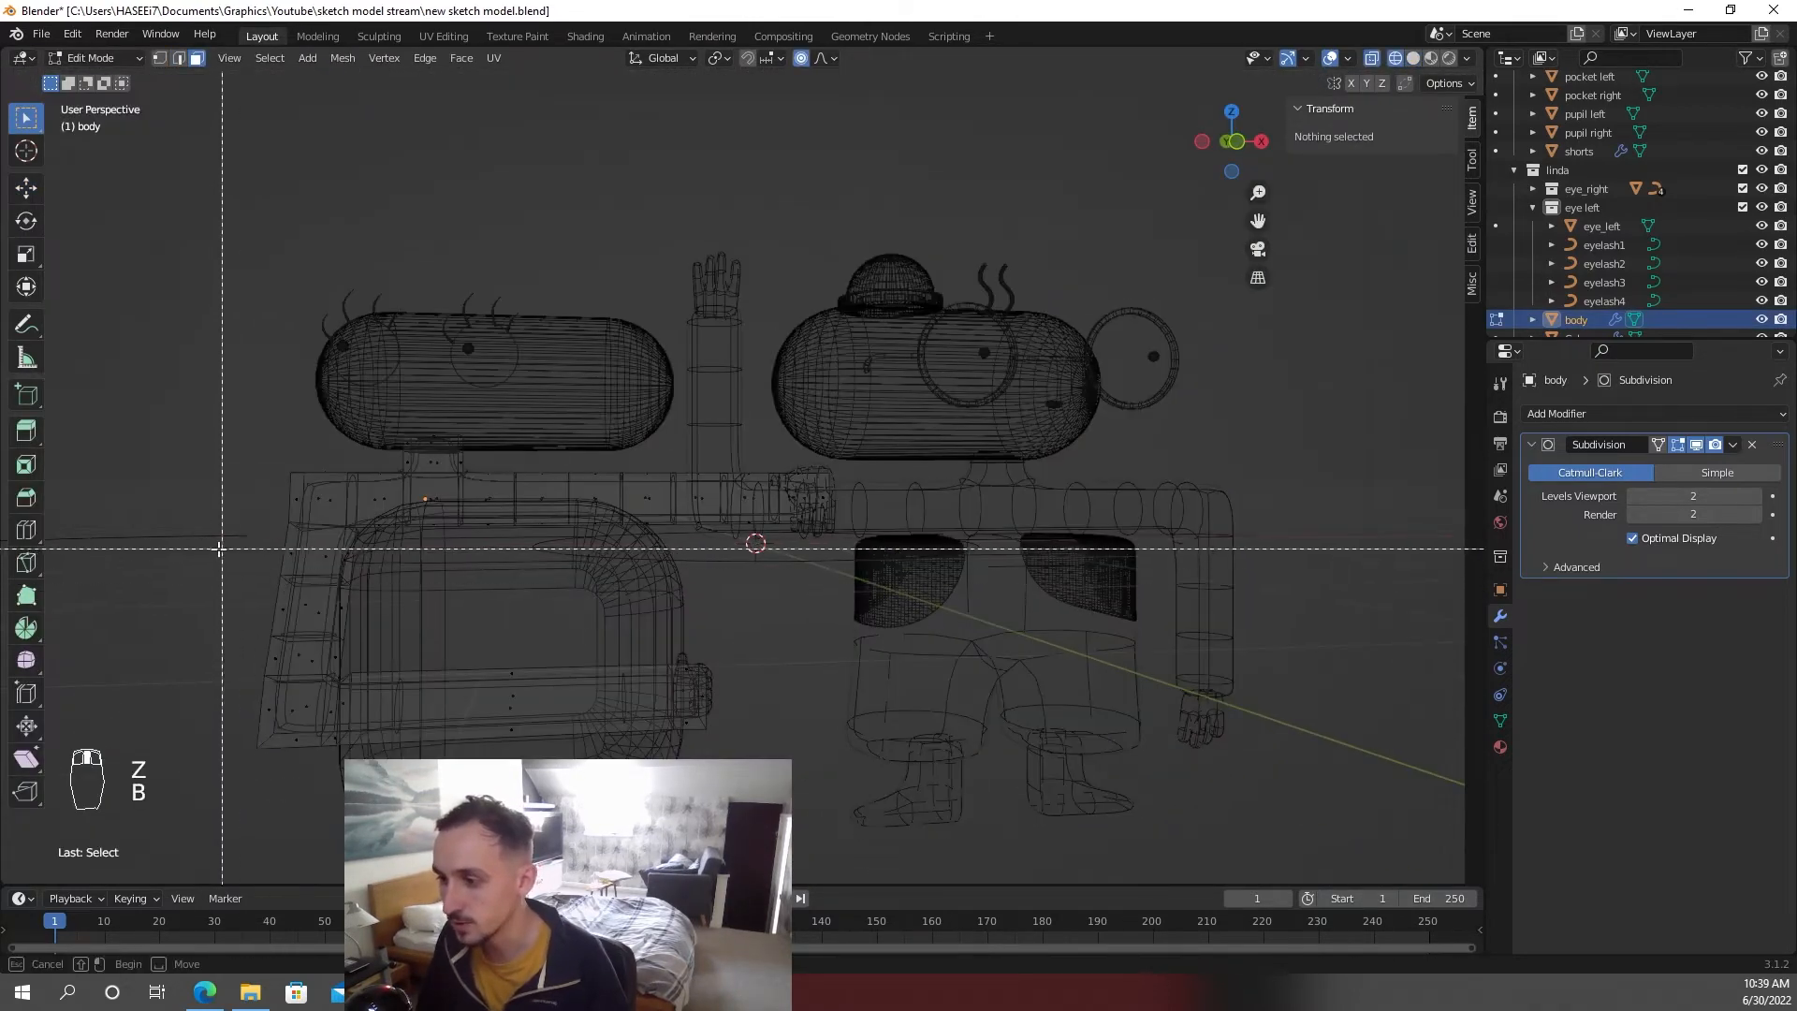
{"action": "key", "text": "b"}
{"action": "left_click_drag", "start_coordinate": [613, 733], "coordinate": [796, 793]}
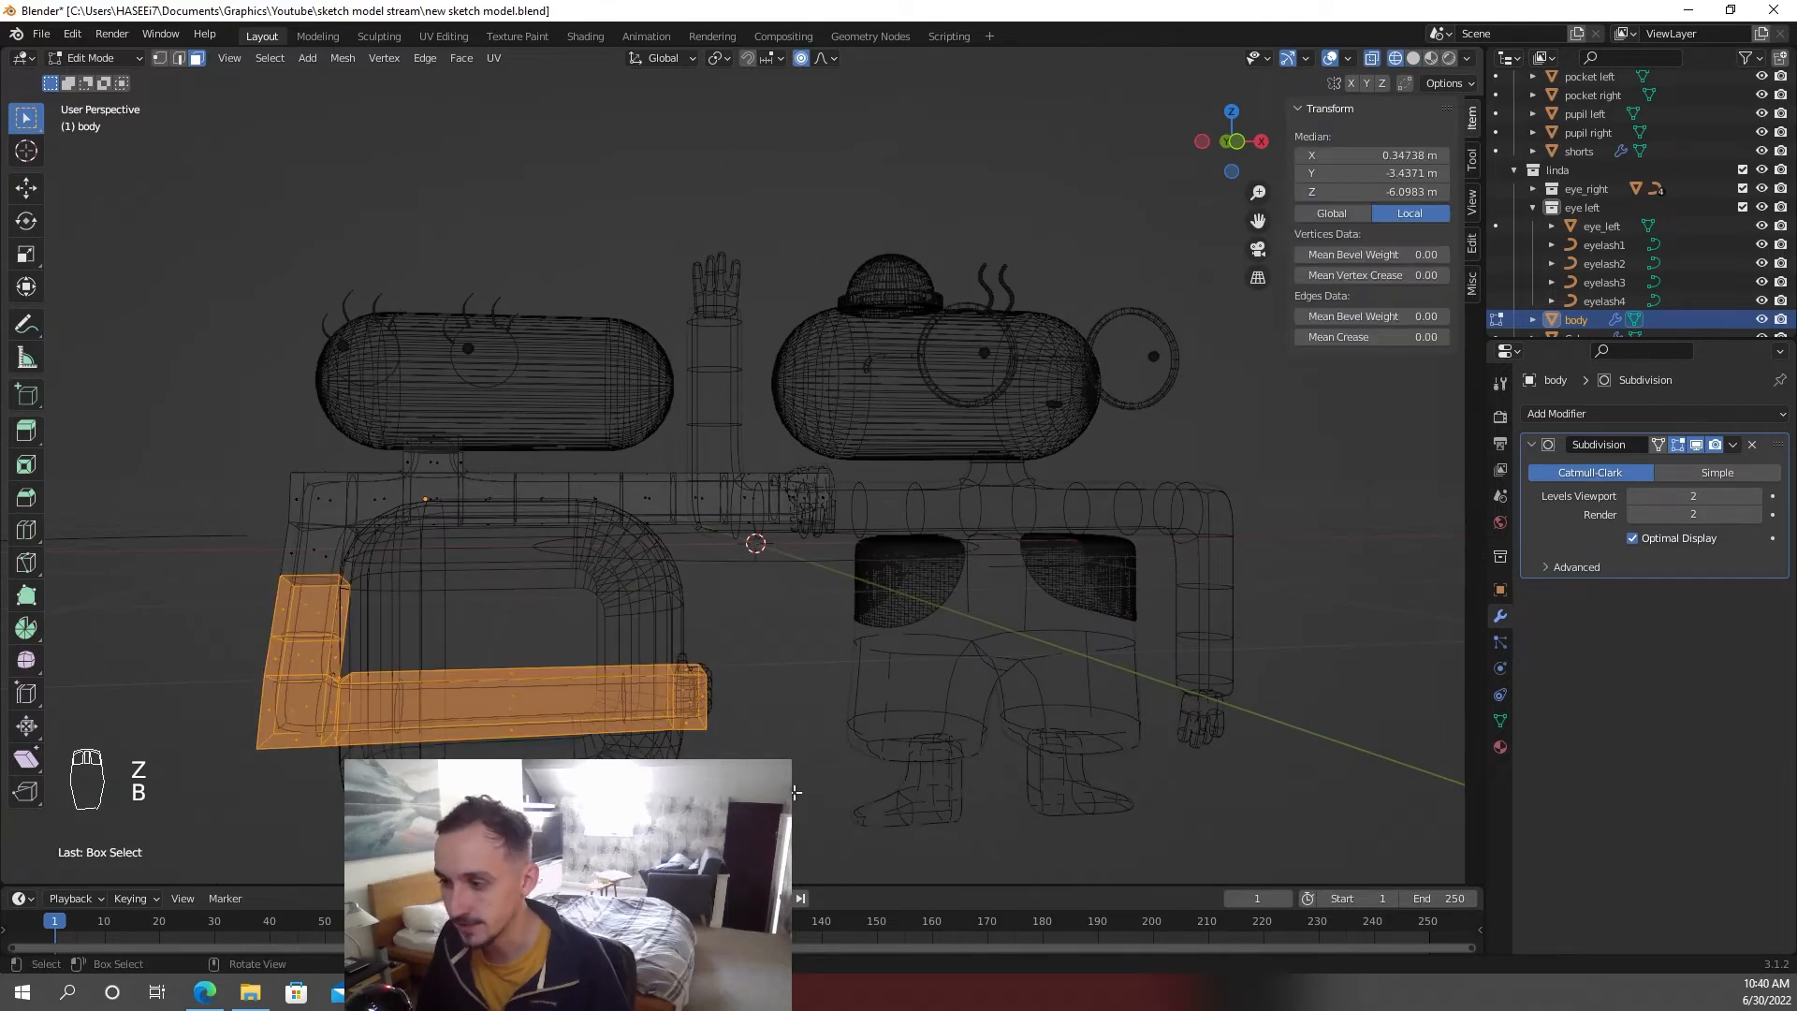
{"action": "key", "text": "h"}
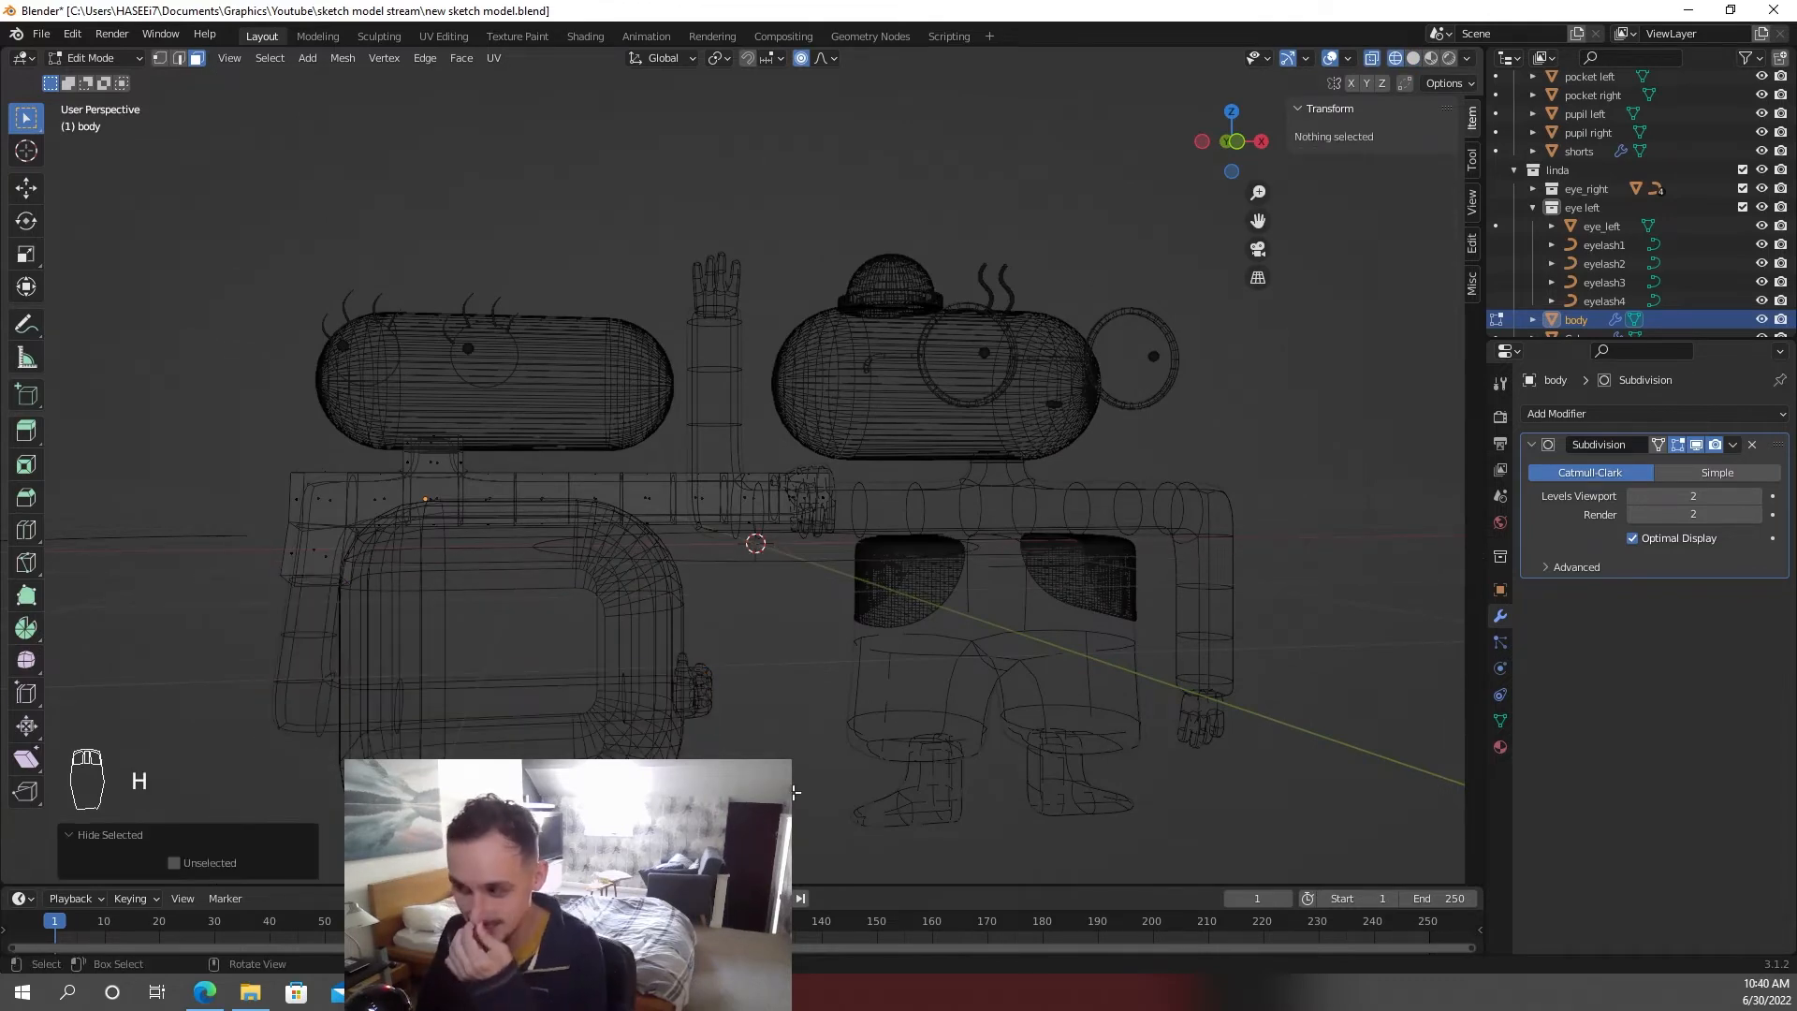
{"action": "key", "text": "Tab"}
{"action": "key", "text": "Tab"}
- Move the outstretched arm's end face about -0.23 m along Y using smooth proportional editing with a radius of about 1.21 m
{"action": "scroll", "coordinate": [870, 574], "scroll_direction": "up", "scroll_amount": 5}
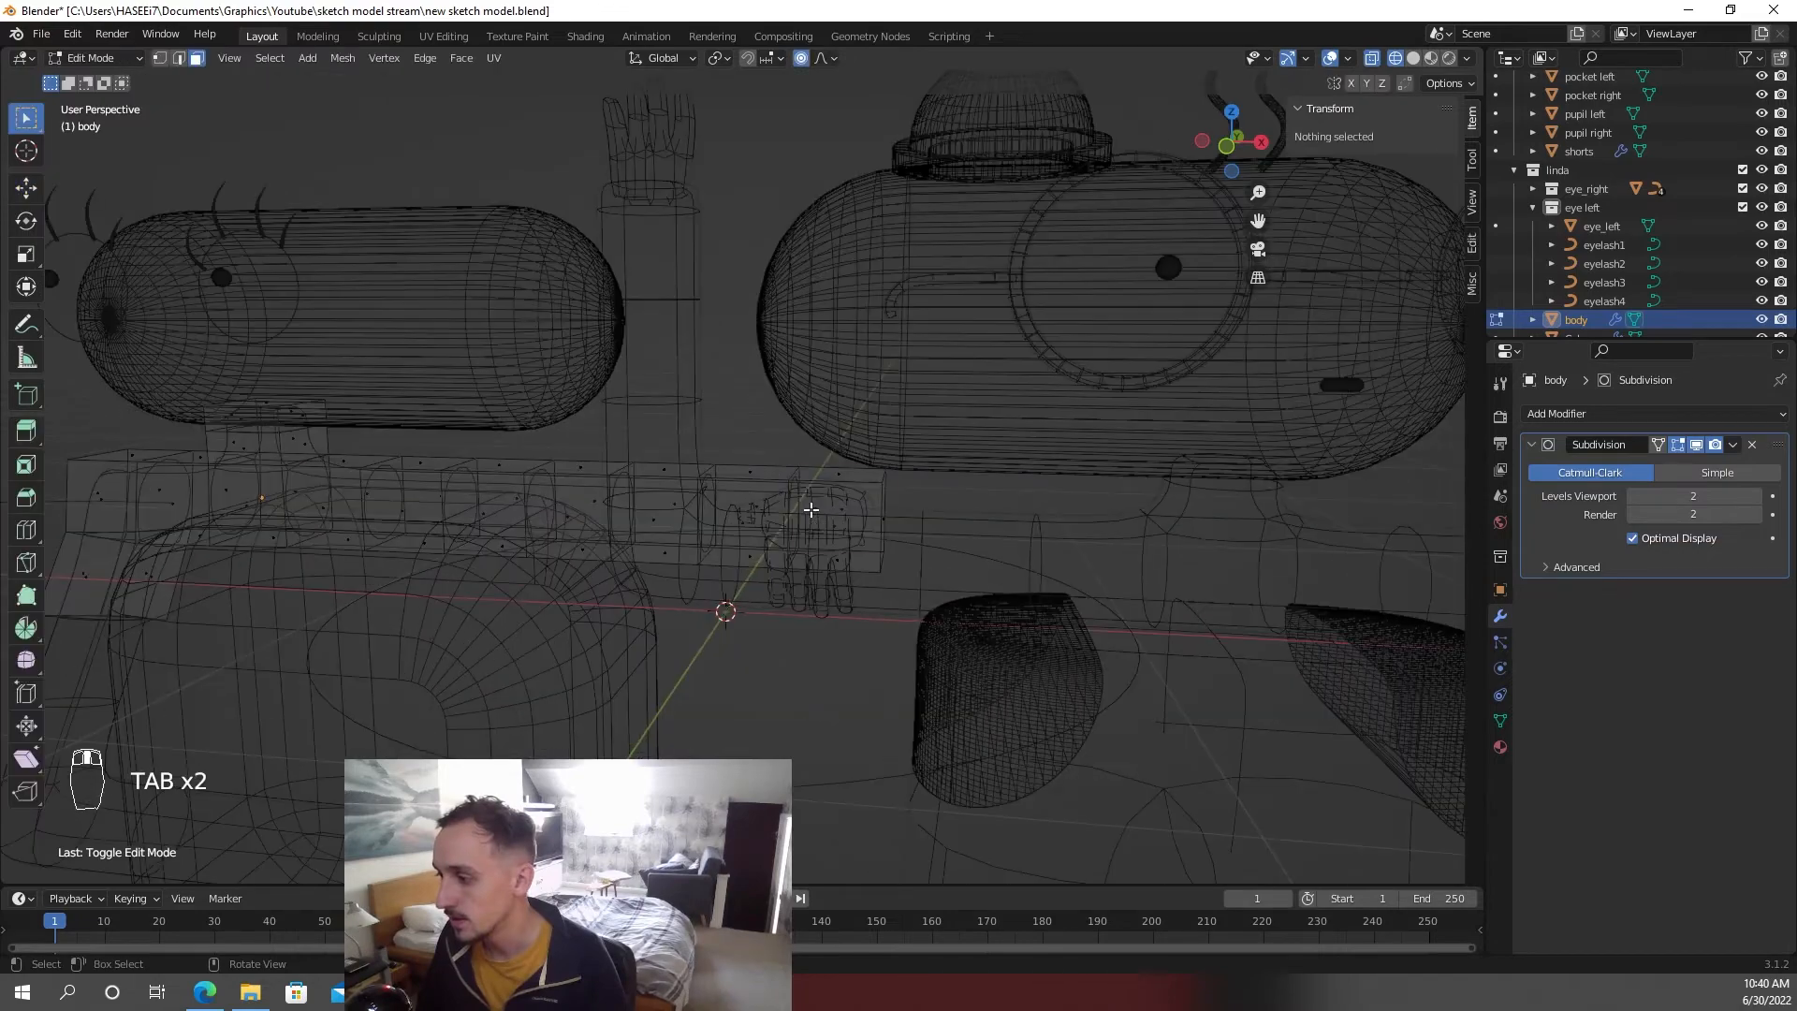
{"action": "left_click", "coordinate": [843, 516]}
{"action": "middle_click_drag", "start_coordinate": [842, 516], "coordinate": [811, 562]}
{"action": "left_click", "coordinate": [809, 547]}
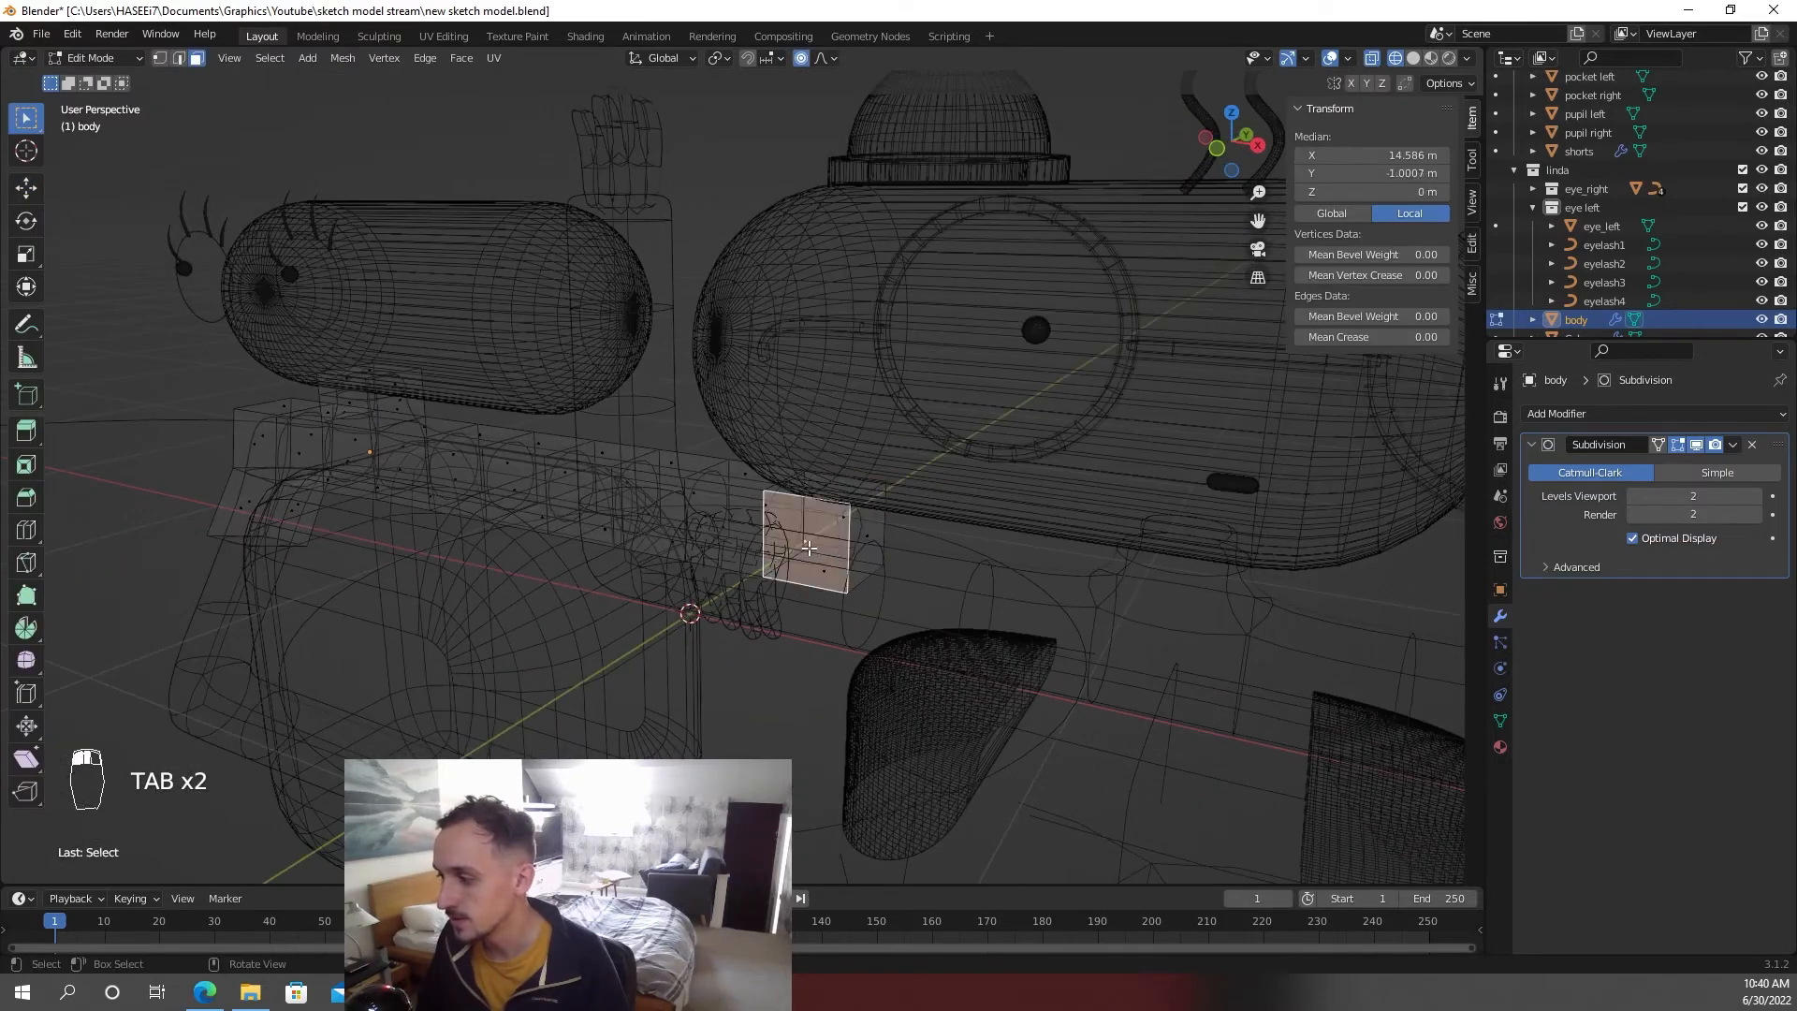
{"action": "key", "text": "z"}
{"action": "left_click", "coordinate": [906, 546]}
{"action": "mouse_move", "coordinate": [907, 562]}
{"action": "middle_mouse_down"}
{"action": "mouse_move", "coordinate": [889, 547]}
{"action": "mouse_move", "coordinate": [933, 564]}
{"action": "middle_mouse_up"}
{"action": "key", "text": "g"}
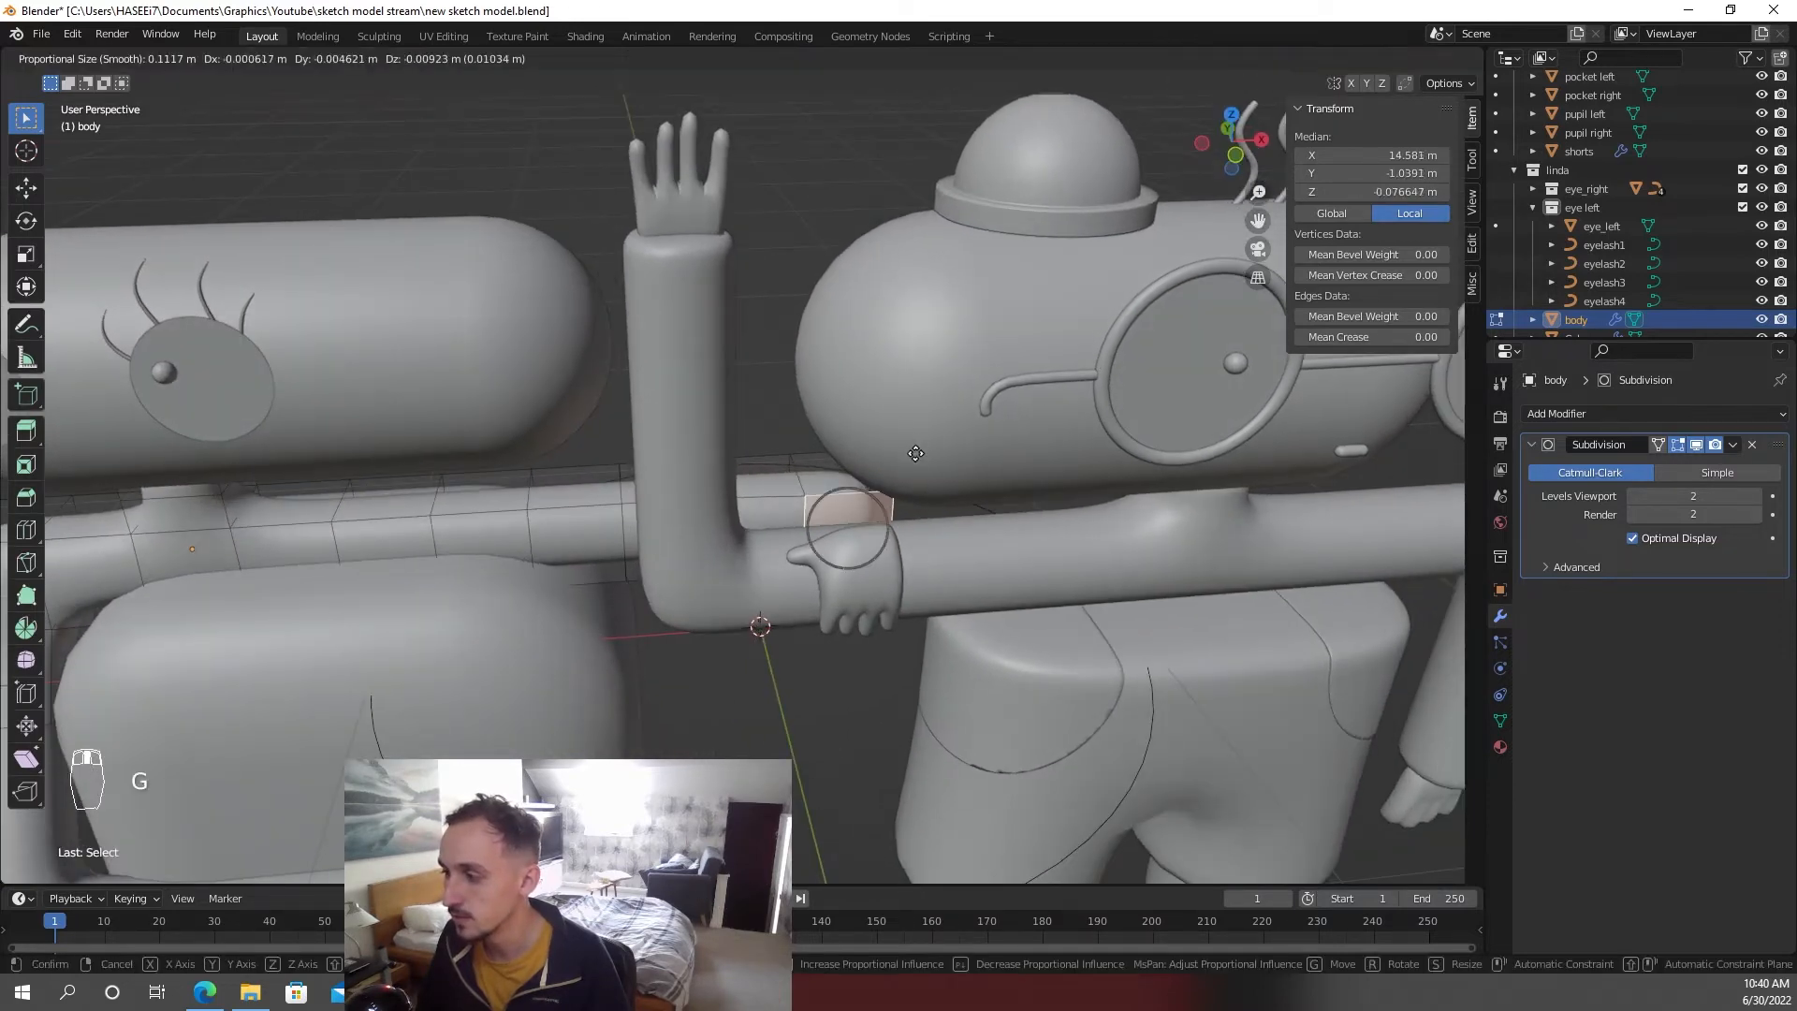
{"action": "scroll", "coordinate": [916, 449], "scroll_direction": "down", "scroll_amount": 15}
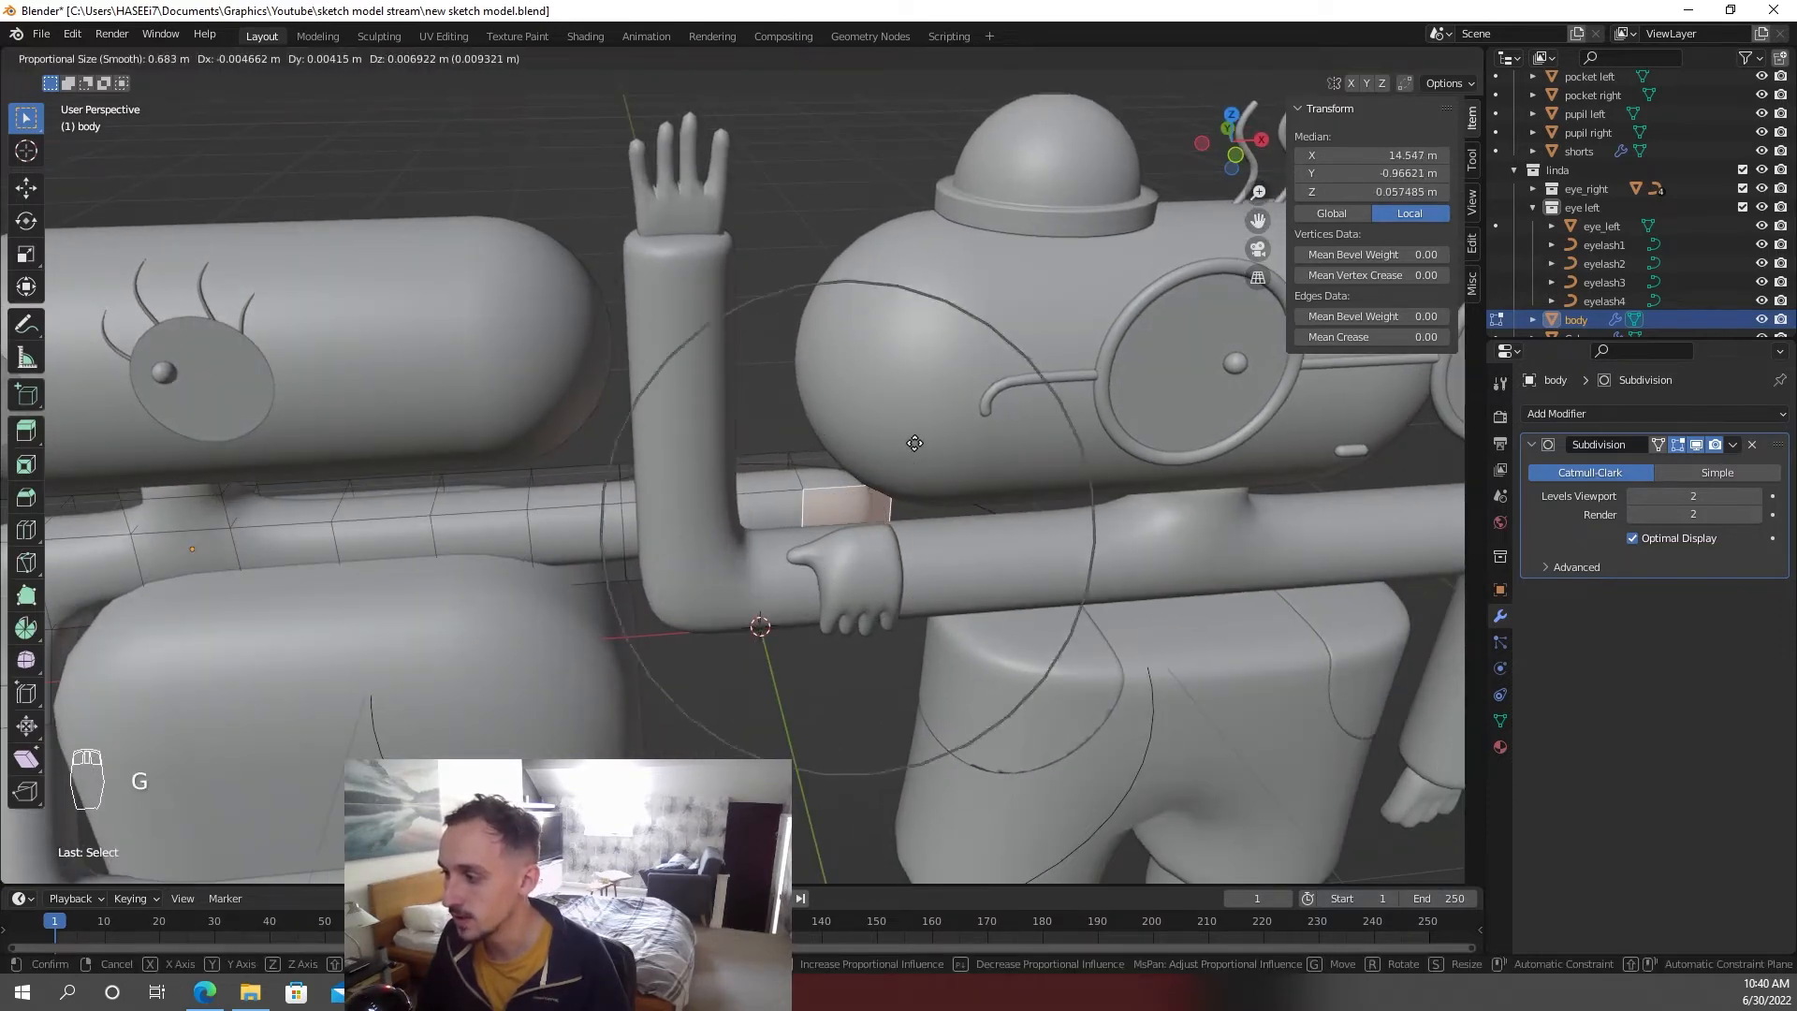
{"action": "key", "text": "x"}
{"action": "key", "text": "y"}
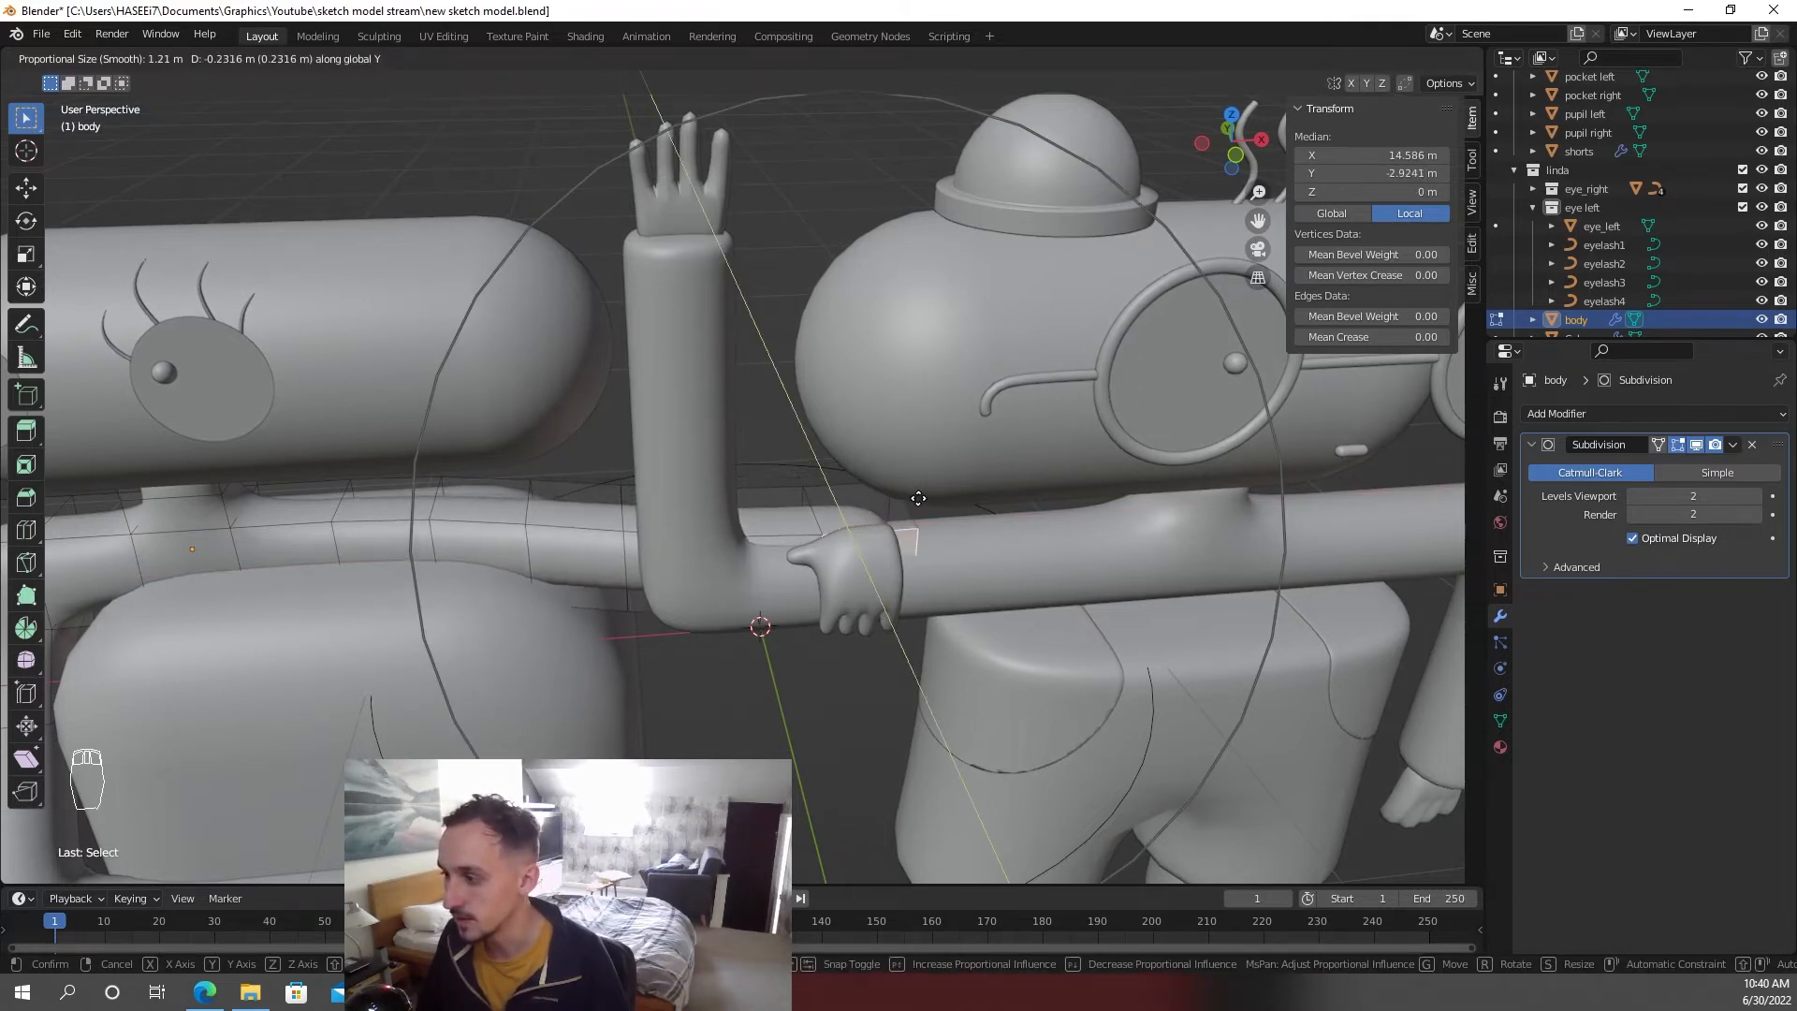
{"action": "left_click", "coordinate": [915, 492]}
- Try to move the selected arm section further along the Y axis
{"action": "middle_click_drag", "start_coordinate": [927, 489], "coordinate": [907, 341]}
{"action": "key", "text": "g"}
{"action": "key", "text": "y"}
{"action": "left_click", "coordinate": [736, 469]}
- Move the face loop in the middle of the arm about 0.2 m along Y with a proportional size of 1 m
{"action": "left_click", "coordinate": [907, 341]}
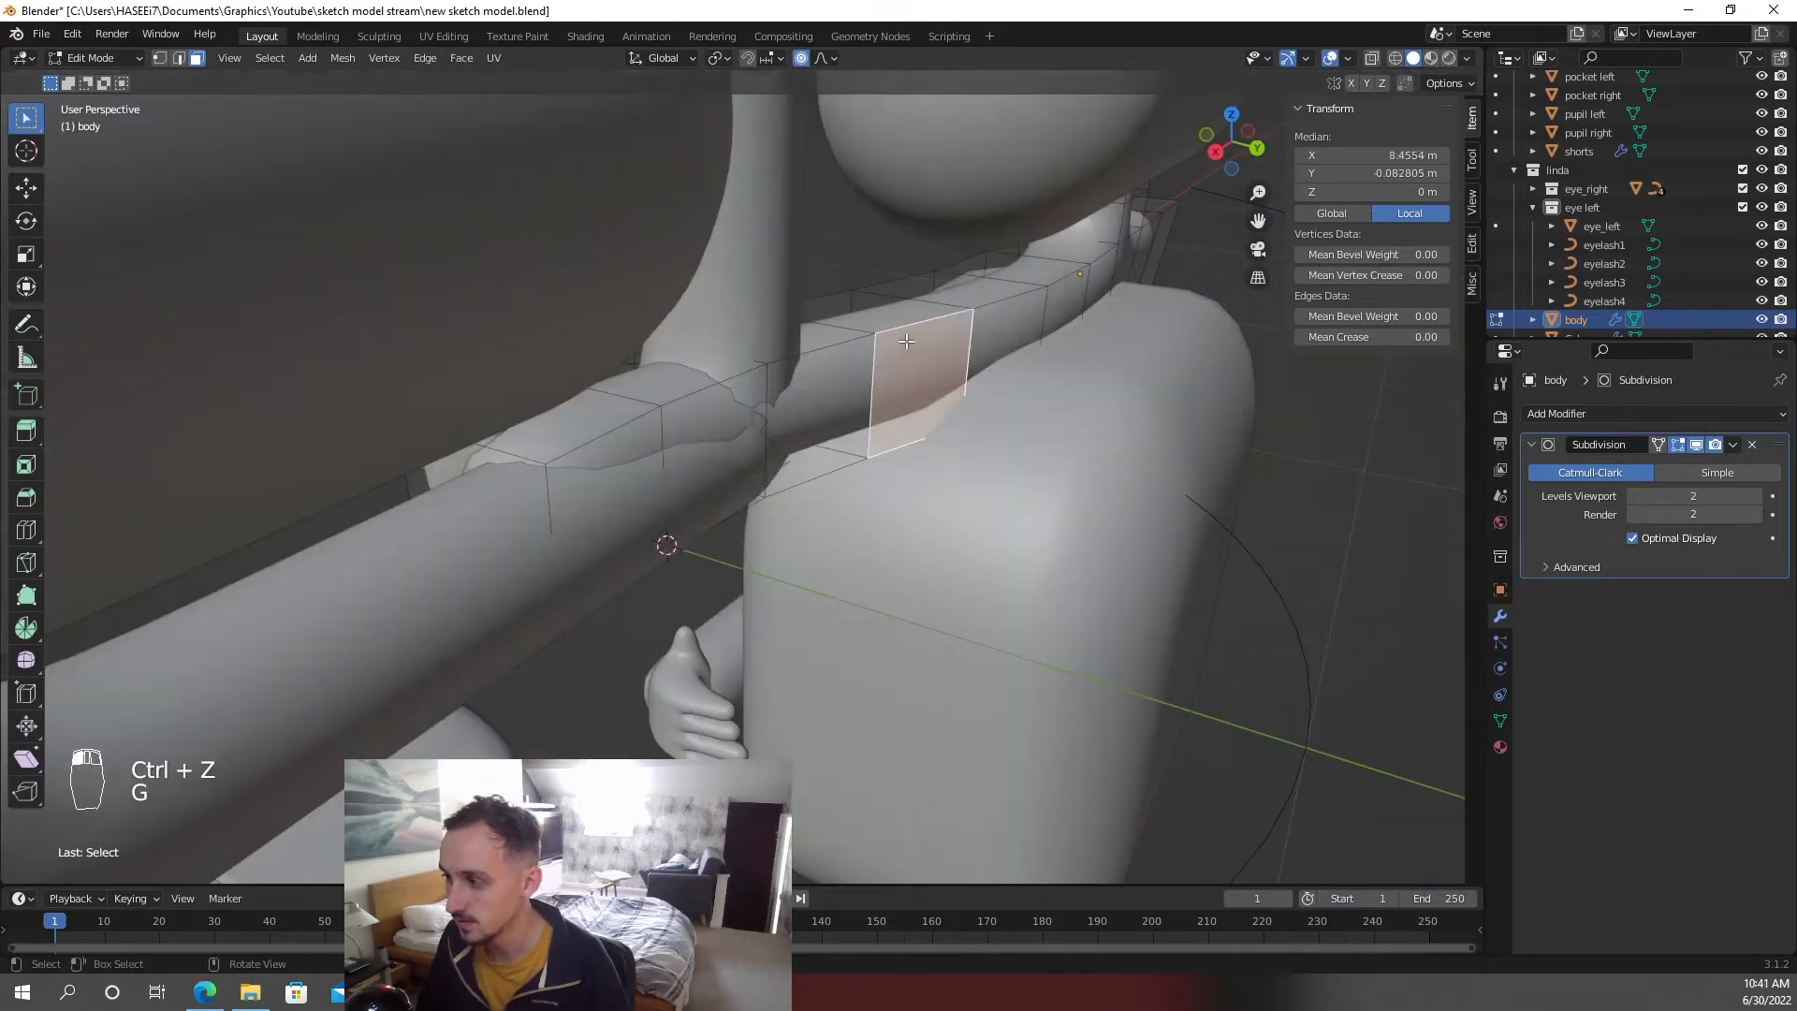
{"action": "left_click", "coordinate": [904, 327], "text": "alt"}
{"action": "key", "text": "g"}
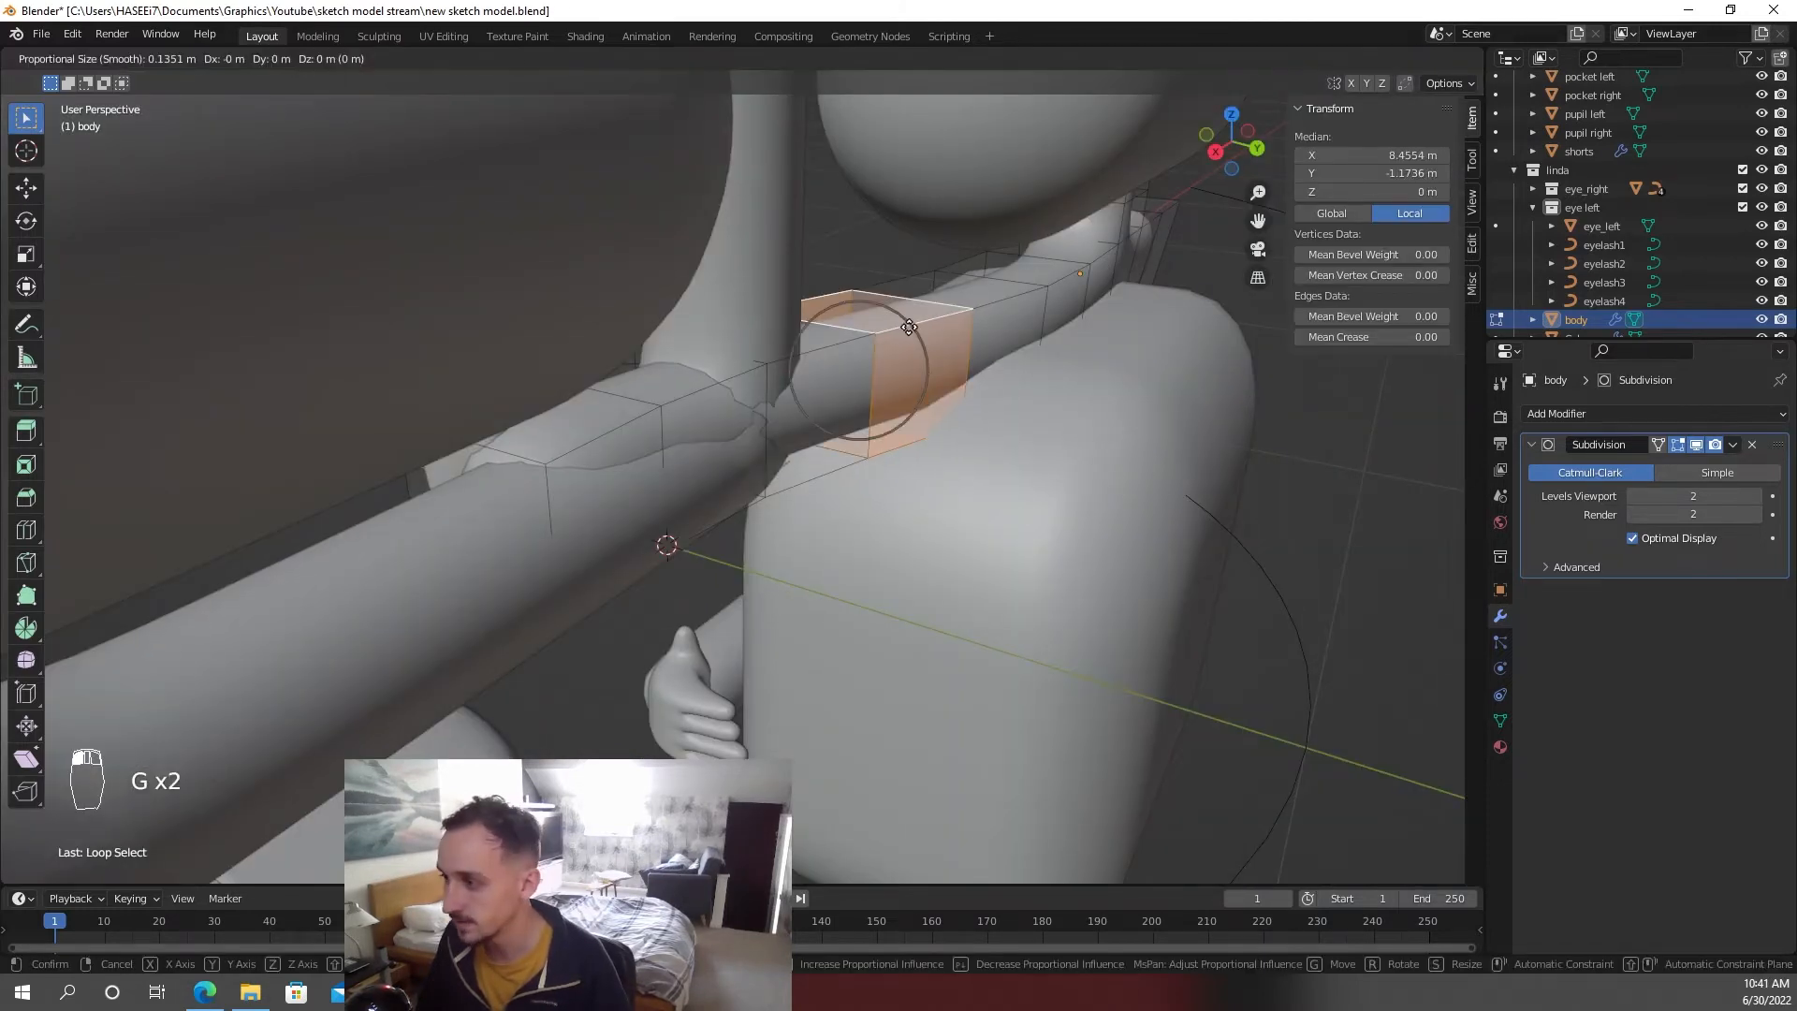
{"action": "scroll", "coordinate": [943, 341], "scroll_direction": "down", "scroll_amount": 13}
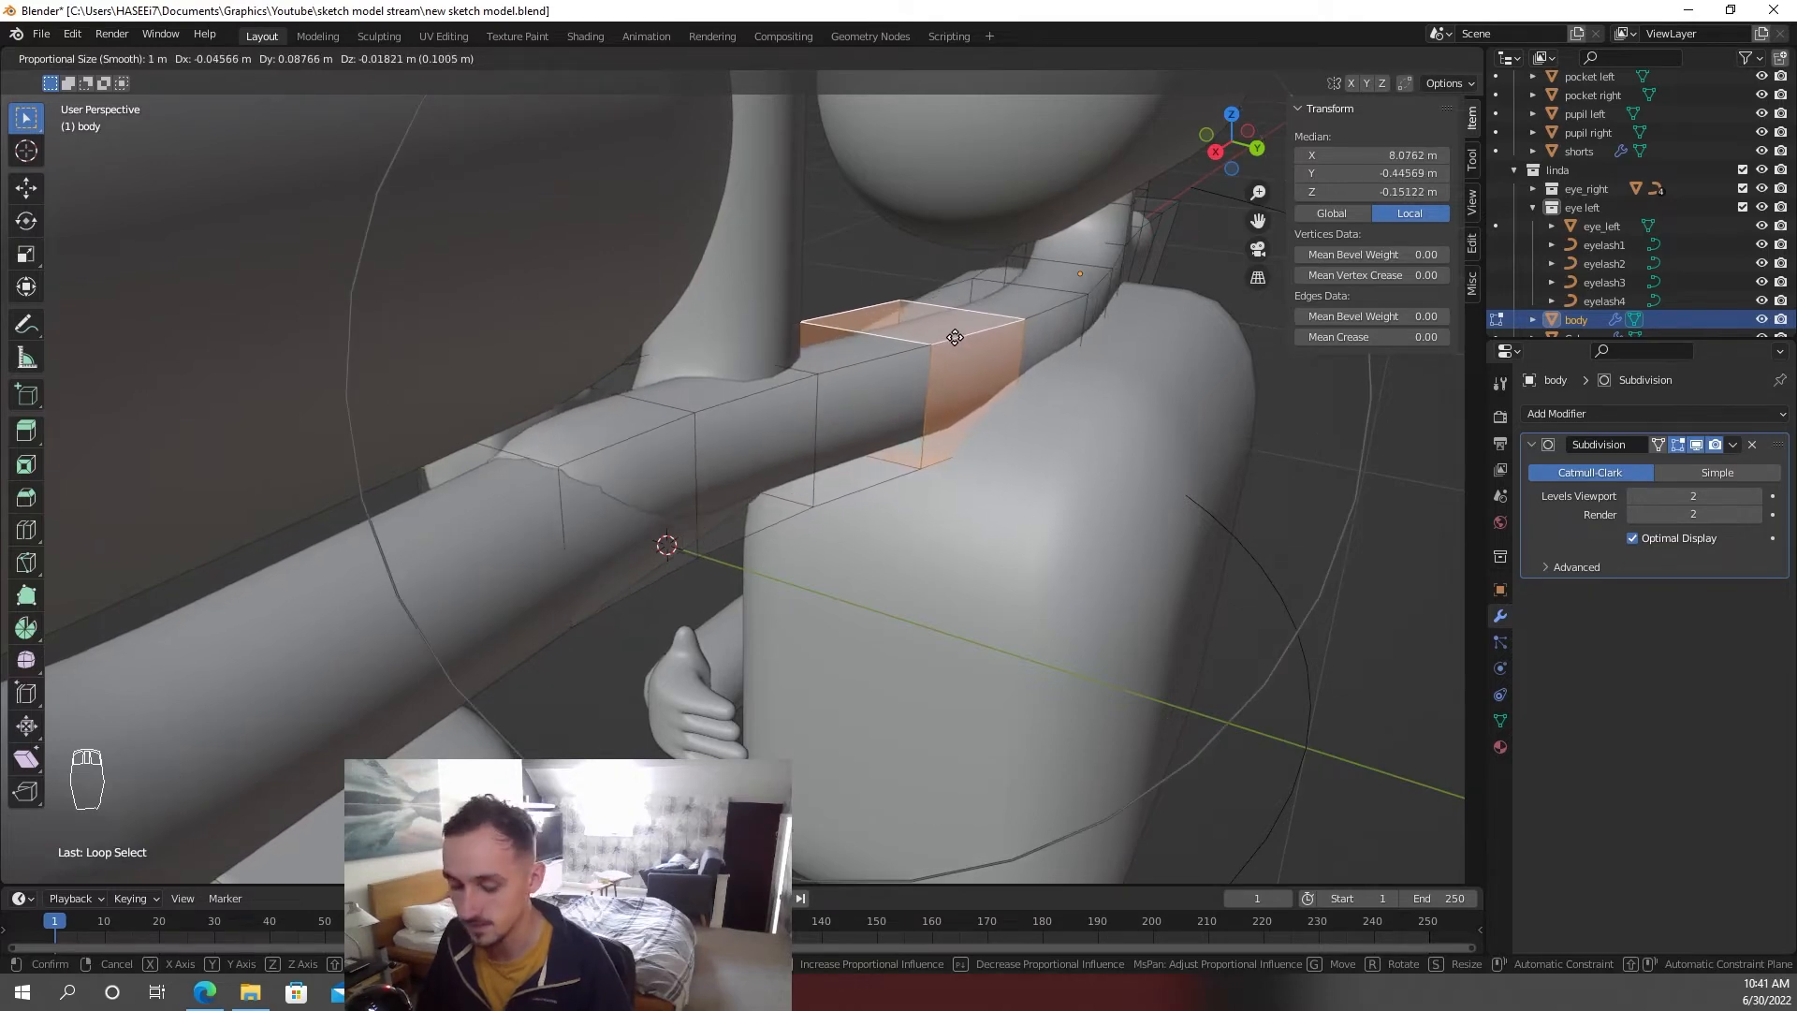
{"action": "key", "text": "y"}
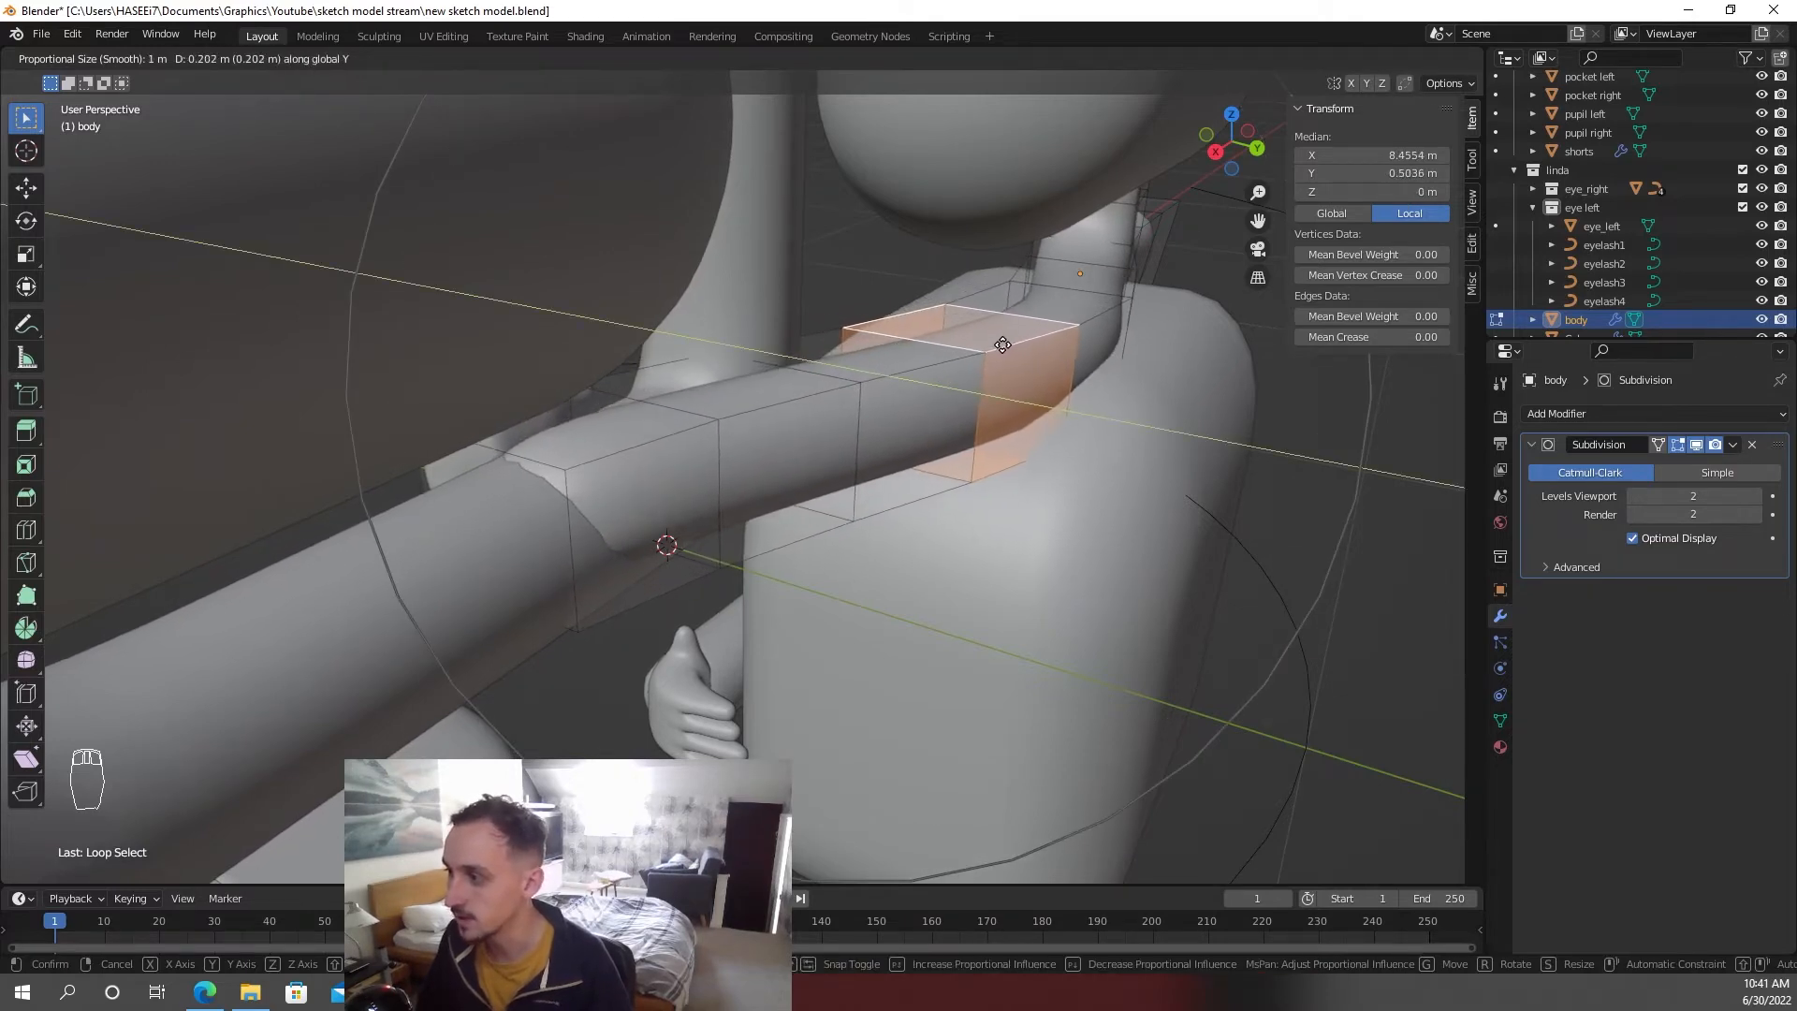
{"action": "left_click", "coordinate": [1002, 344]}
- Rotate the arm's end face loop about Z and shift it about -0.04 m in X, -0.07 m in Y and 0.07 m in Z
{"action": "left_click", "coordinate": [512, 463]}
{"action": "mouse_move", "coordinate": [512, 464]}
{"action": "middle_mouse_down"}
{"action": "mouse_move", "coordinate": [633, 505]}
{"action": "mouse_move", "coordinate": [485, 450]}
{"action": "middle_mouse_up"}
{"action": "left_click", "coordinate": [476, 461], "text": "alt"}
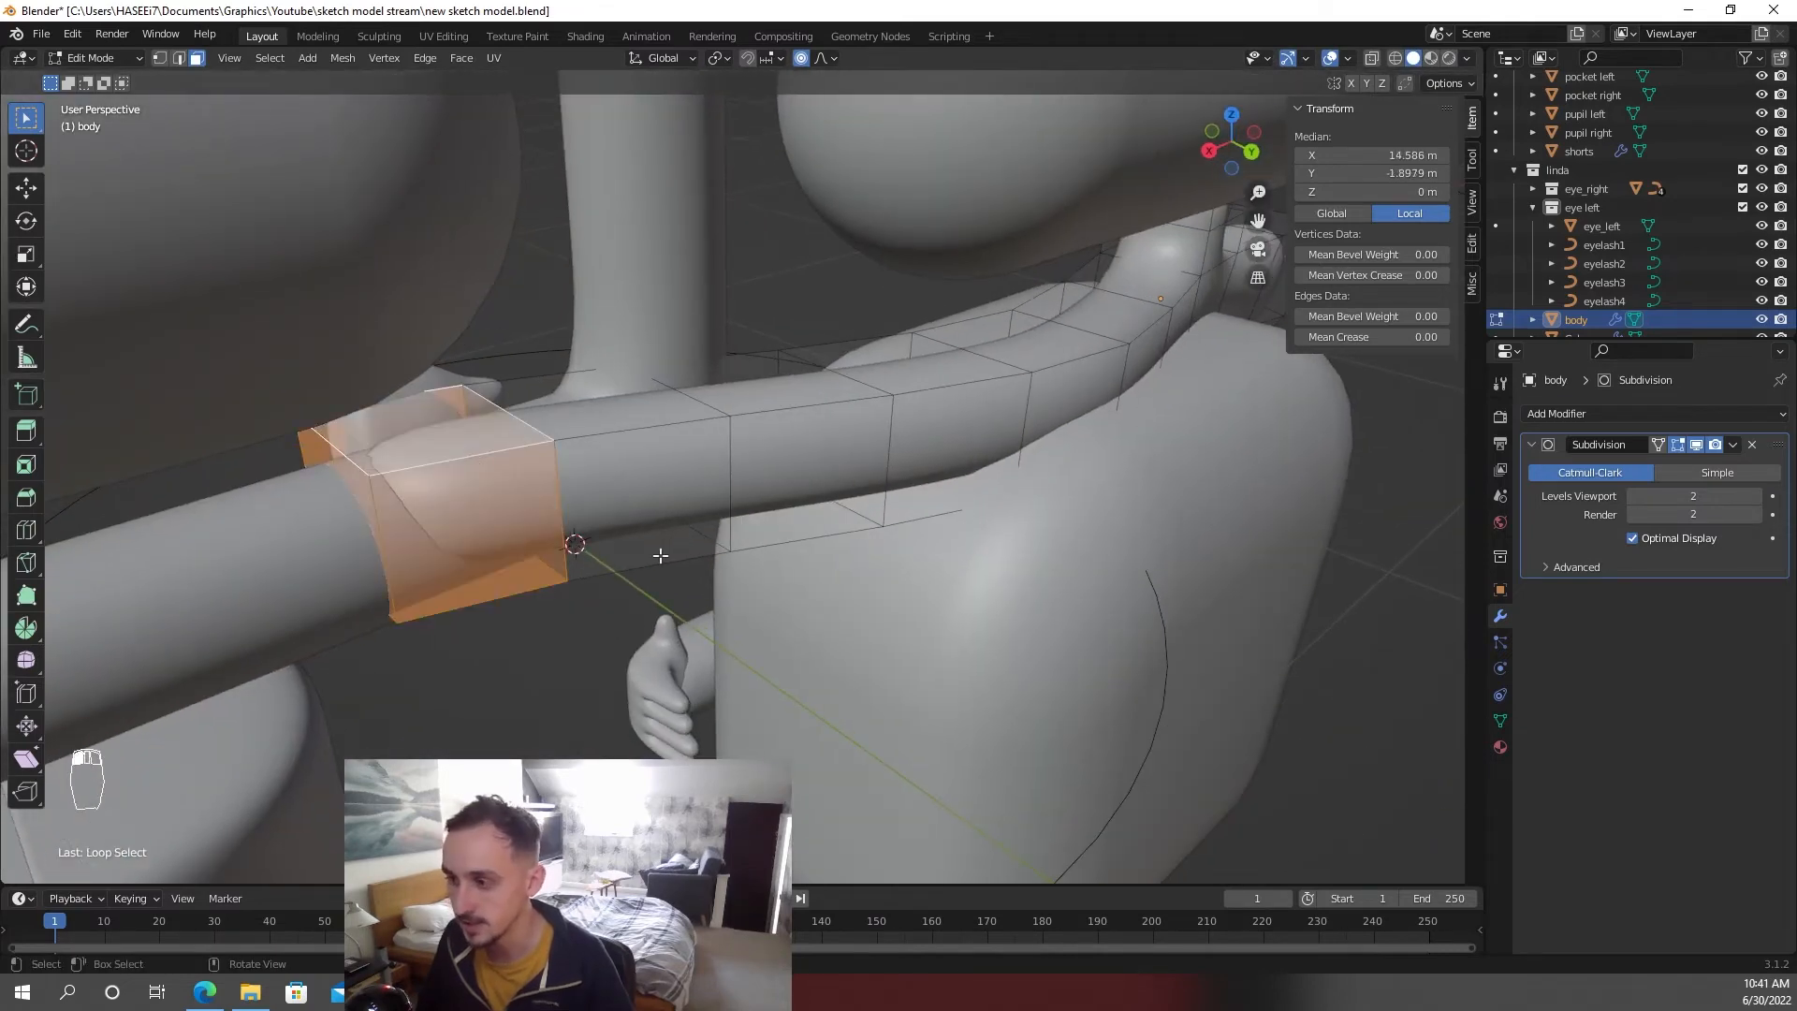
{"action": "key", "text": "r"}
{"action": "key", "text": "z"}
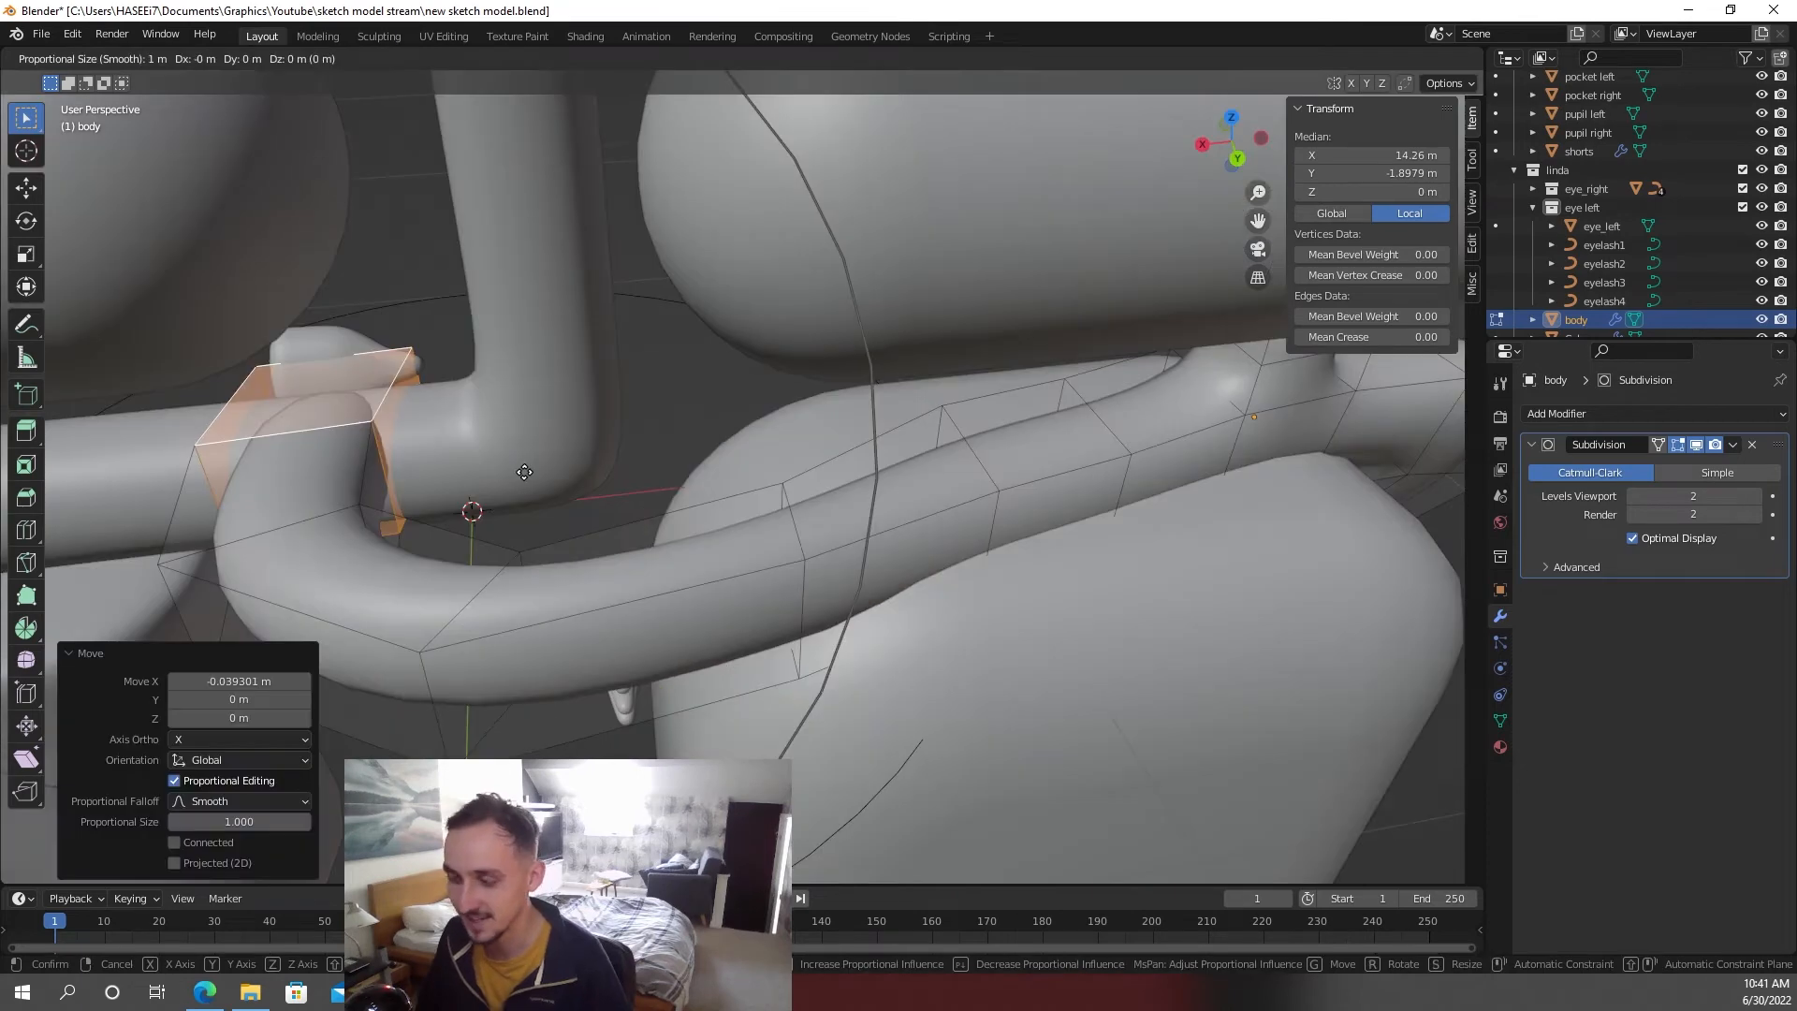
{"action": "key", "text": "y"}
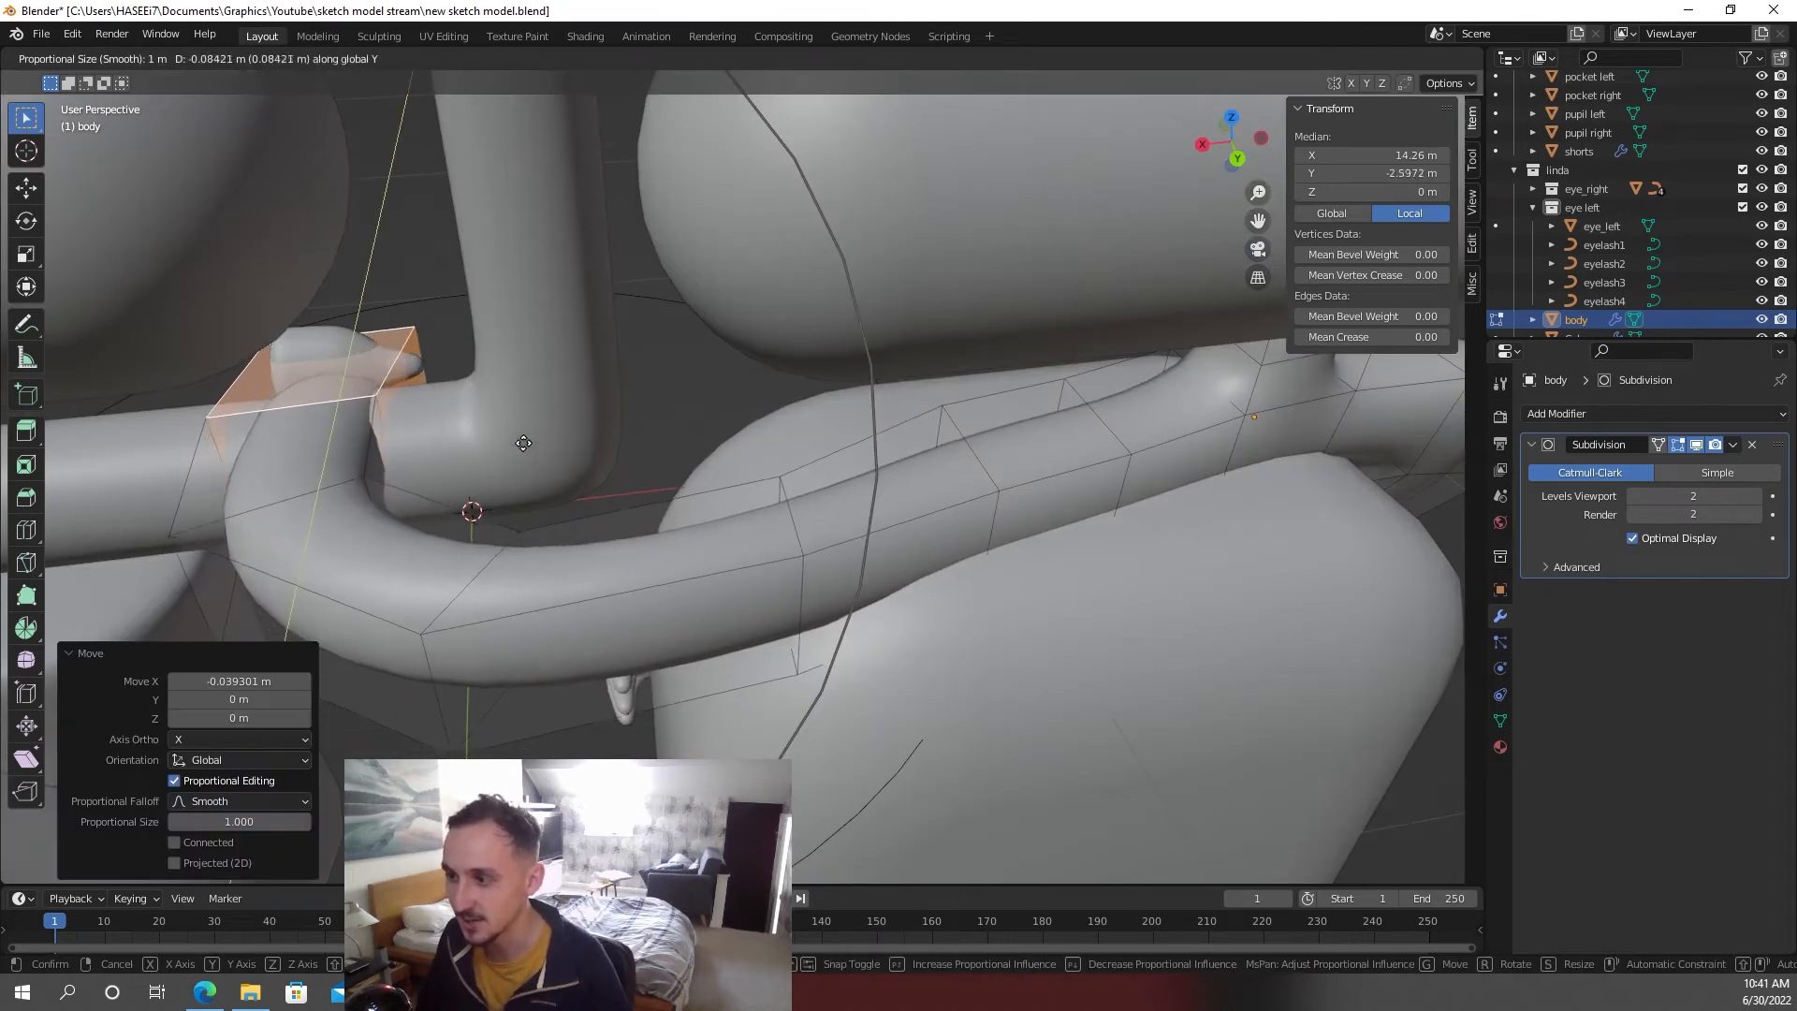
{"action": "key", "text": "z"}
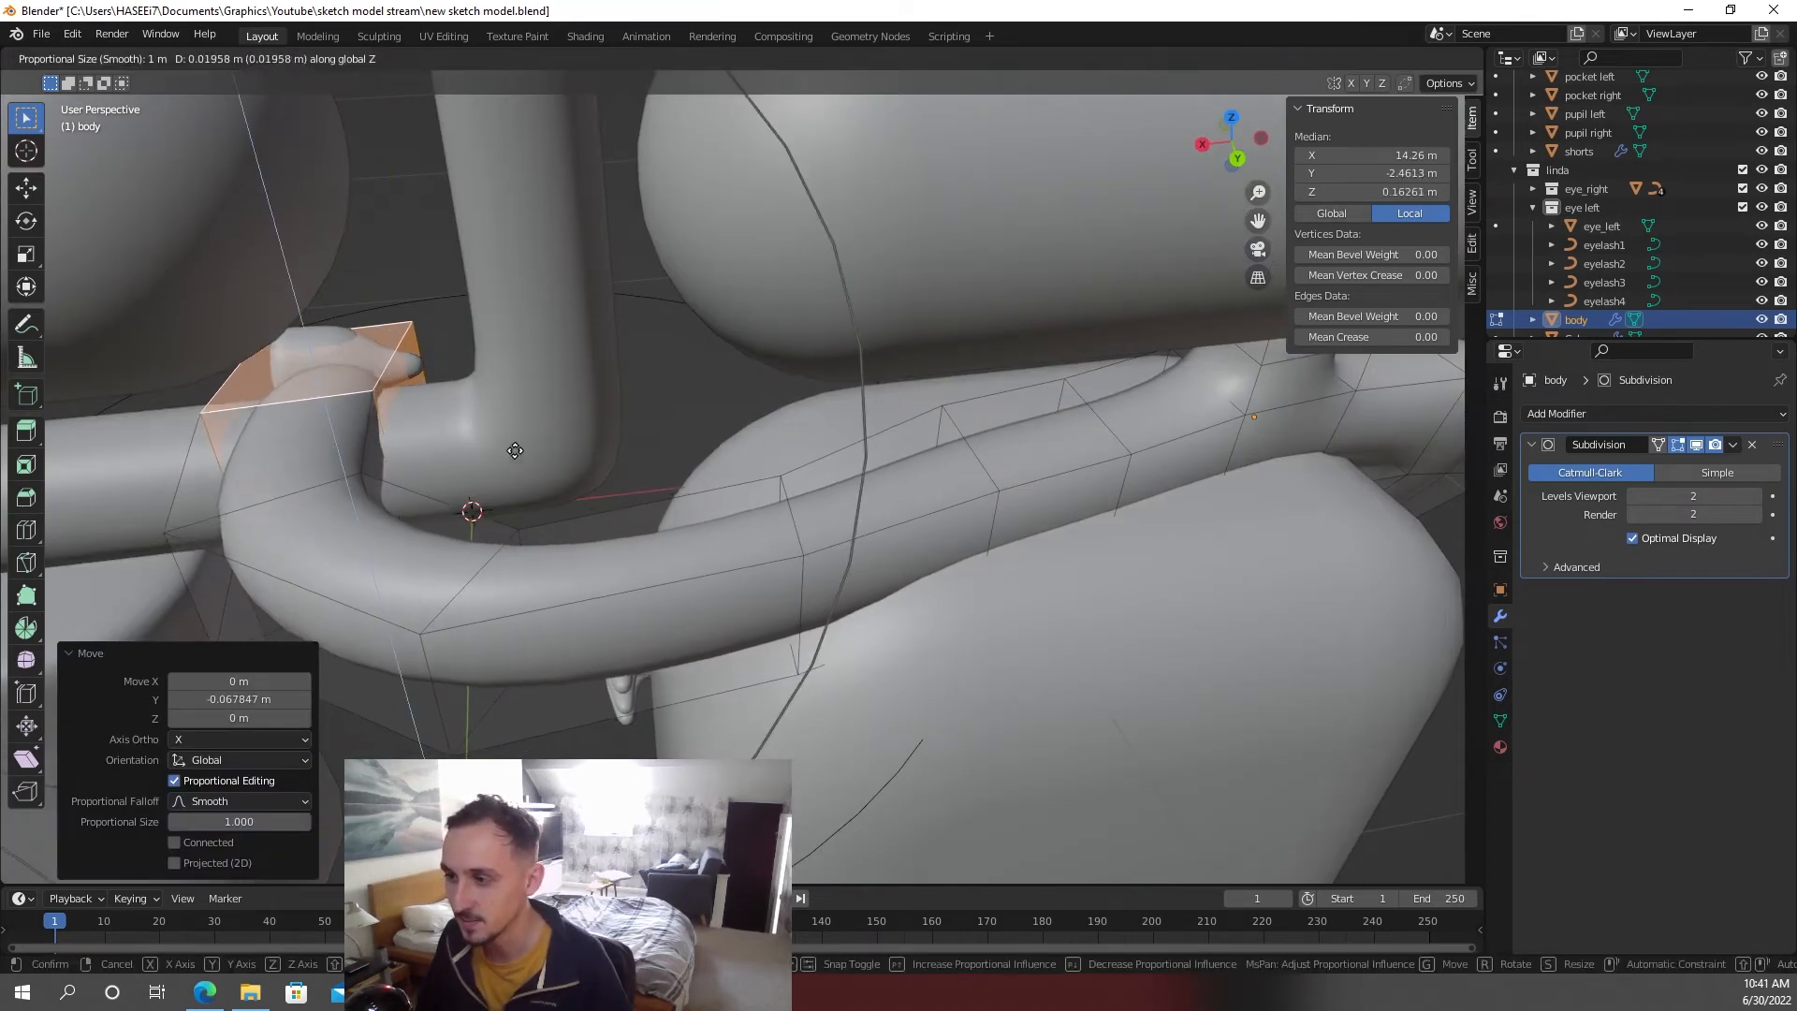
{"action": "left_click", "coordinate": [507, 433]}
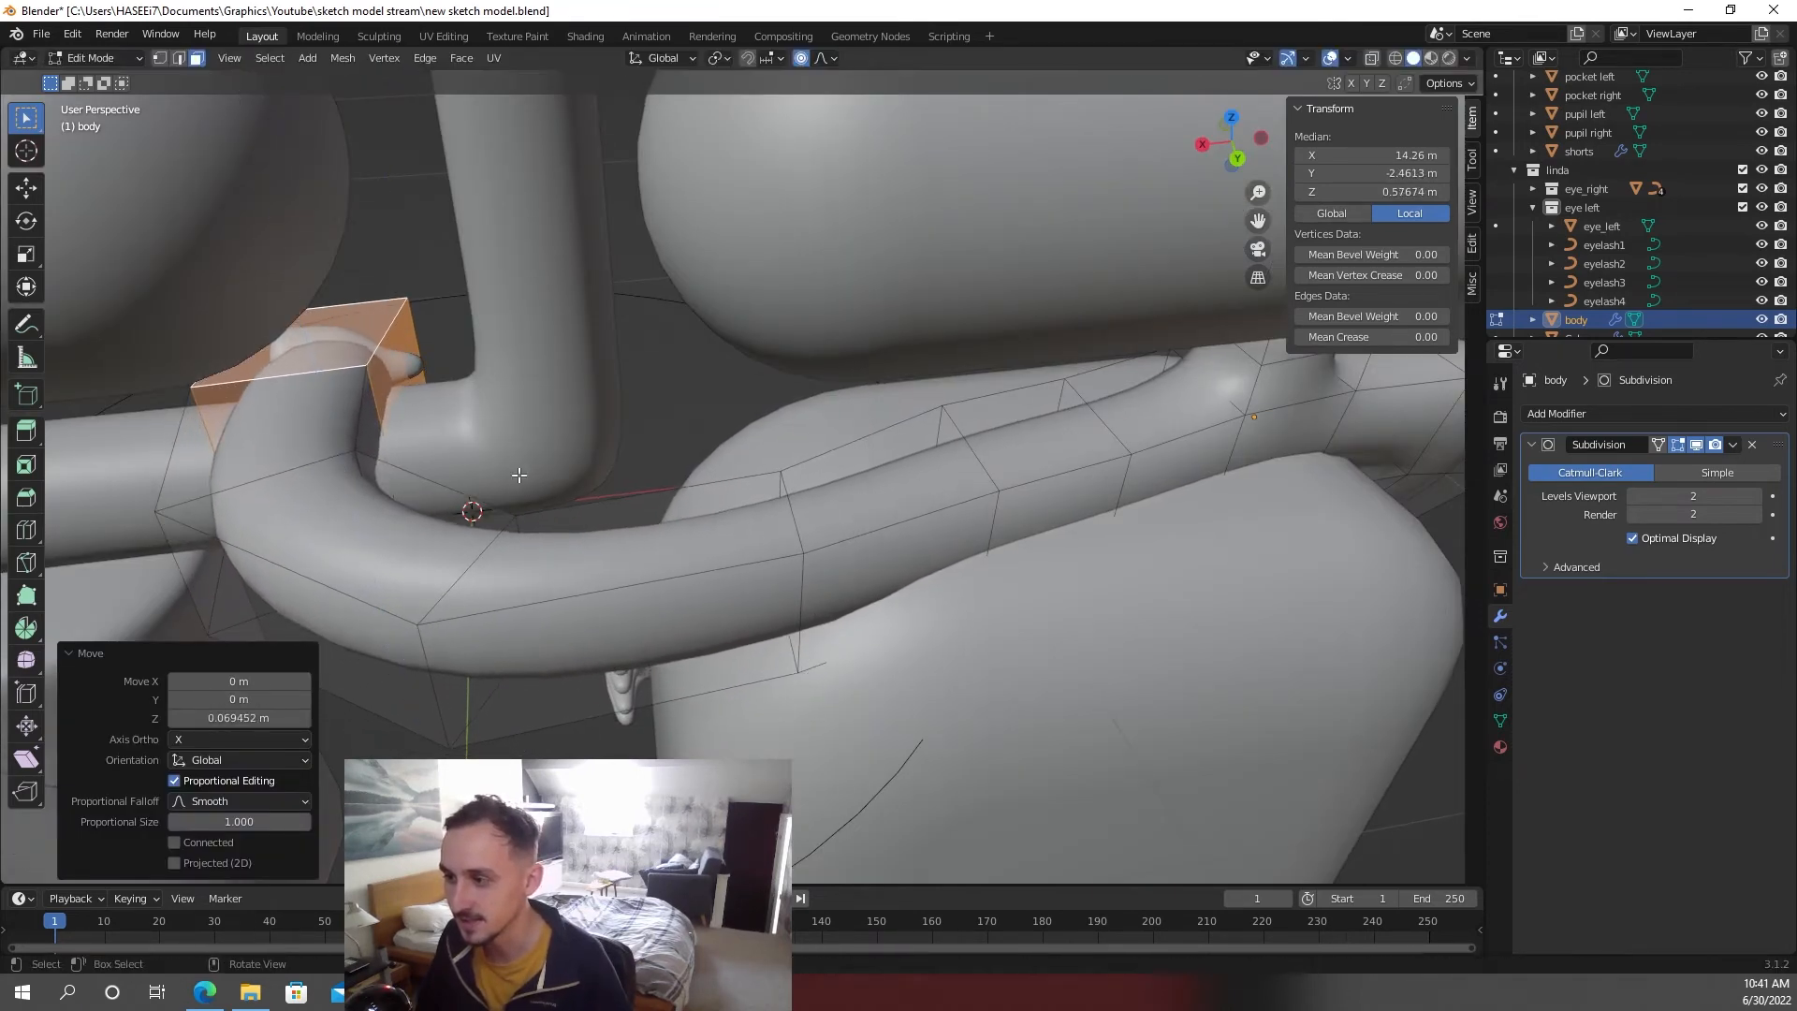
- Select the edge loop near the arm's bend in wireframe and move it about 0.2 m along X without proportional editing
{"action": "middle_click_drag", "start_coordinate": [519, 474], "coordinate": [525, 509]}
{"action": "left_click", "coordinate": [512, 663], "text": "shift"}
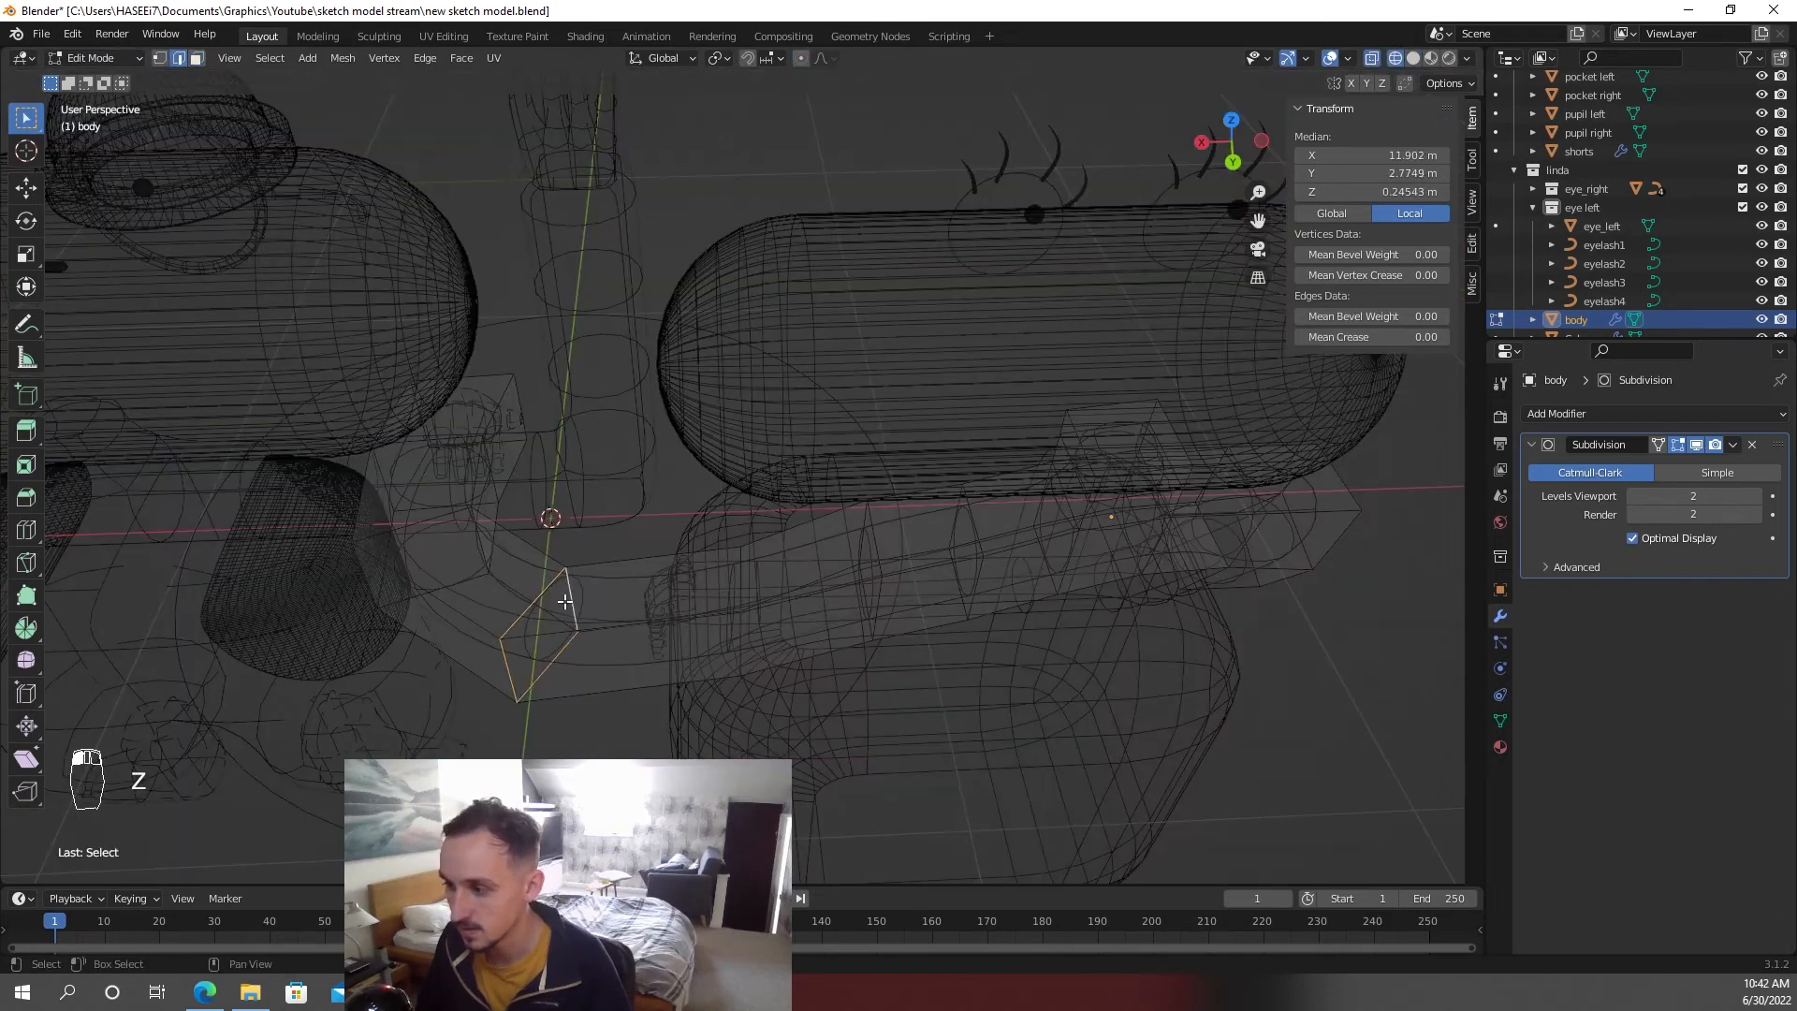
{"action": "key", "text": "z"}
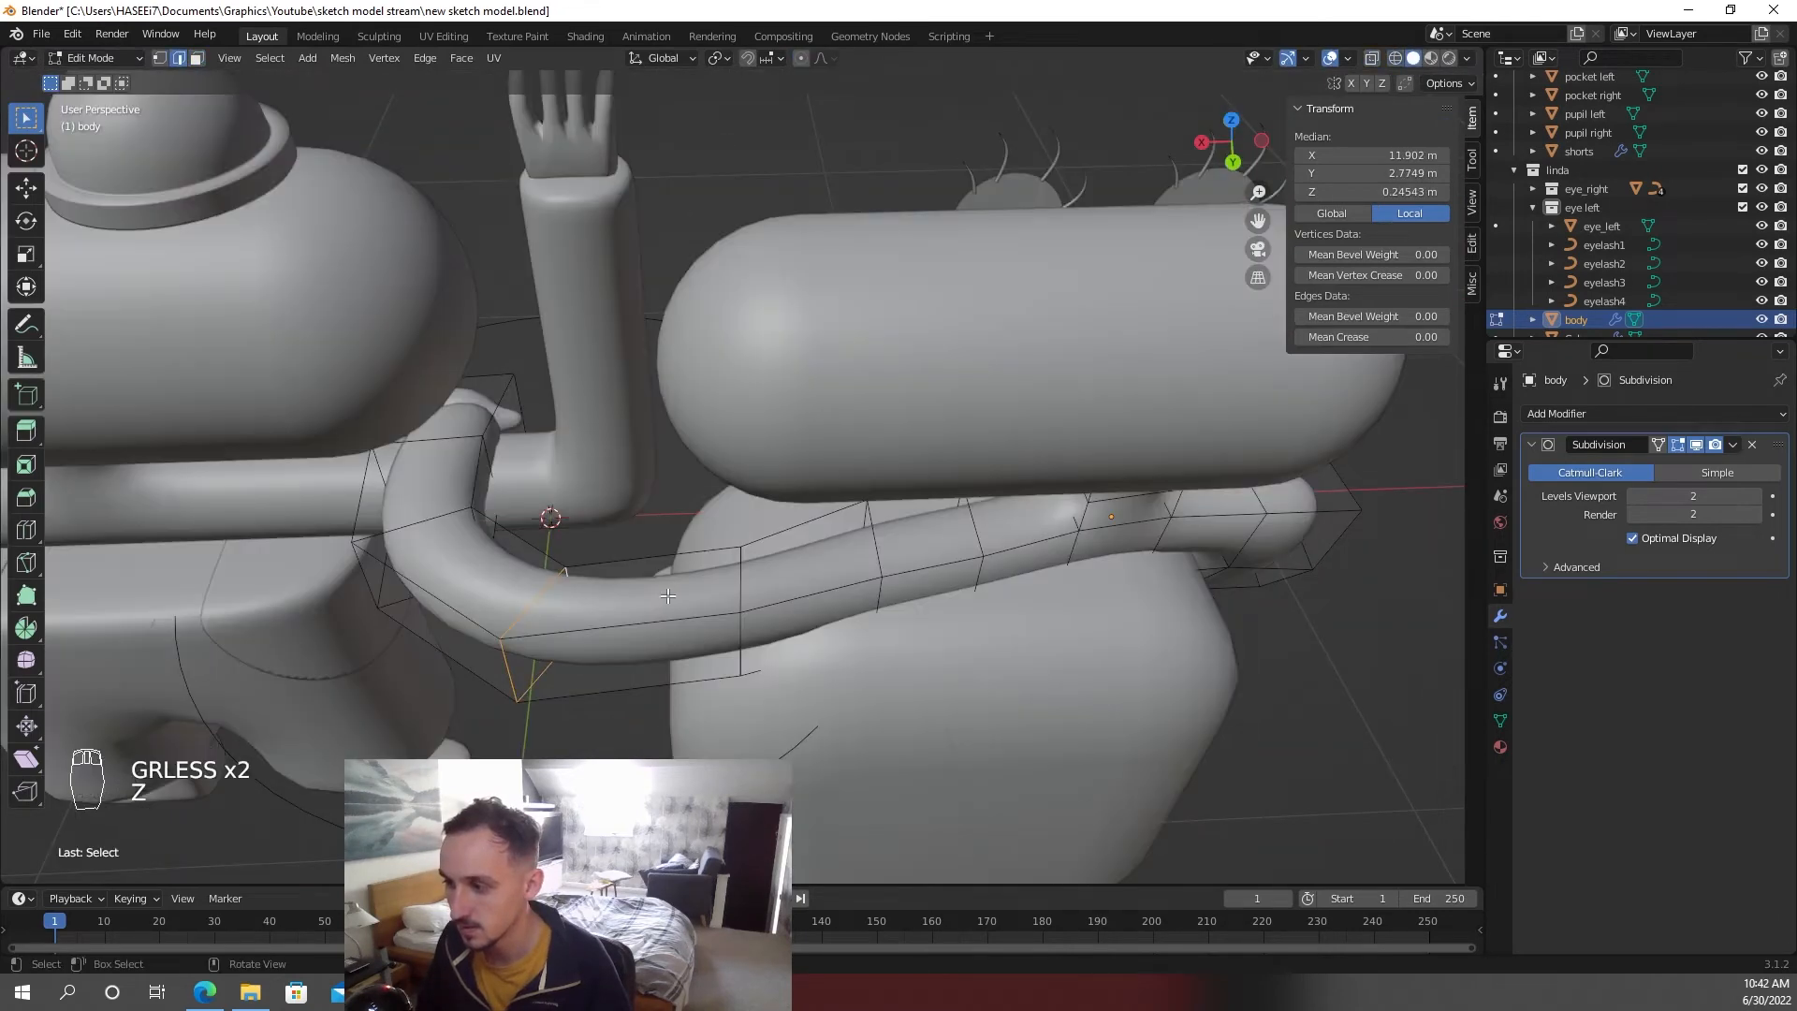
{"action": "key", "text": "g"}
{"action": "key", "text": "y"}
{"action": "key", "text": "x"}
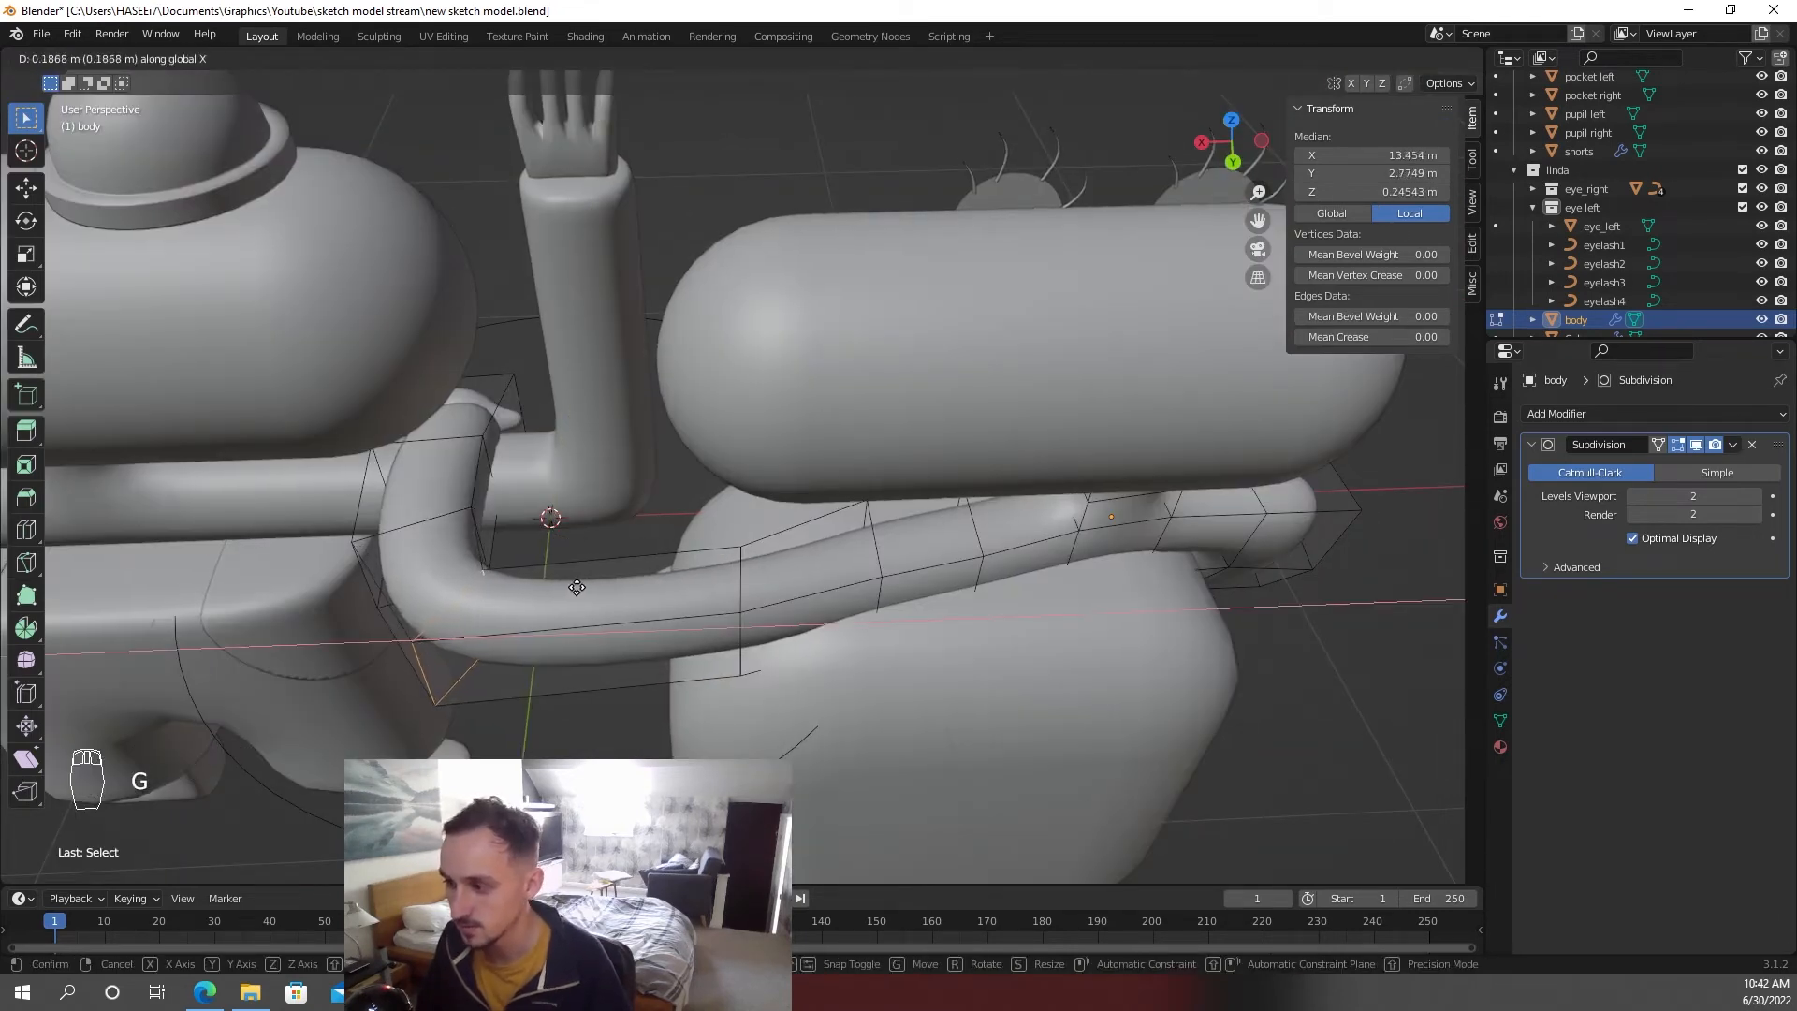
{"action": "left_click", "coordinate": [556, 586]}
- Save the file and move the inner edge in the middle of the bent arm about -0.05 m along Y
{"action": "key", "text": "Tab"}
{"action": "middle_click_drag", "start_coordinate": [556, 587], "coordinate": [779, 479]}
{"action": "key", "text": "ctrl+s"}
{"action": "key", "text": "Tab"}
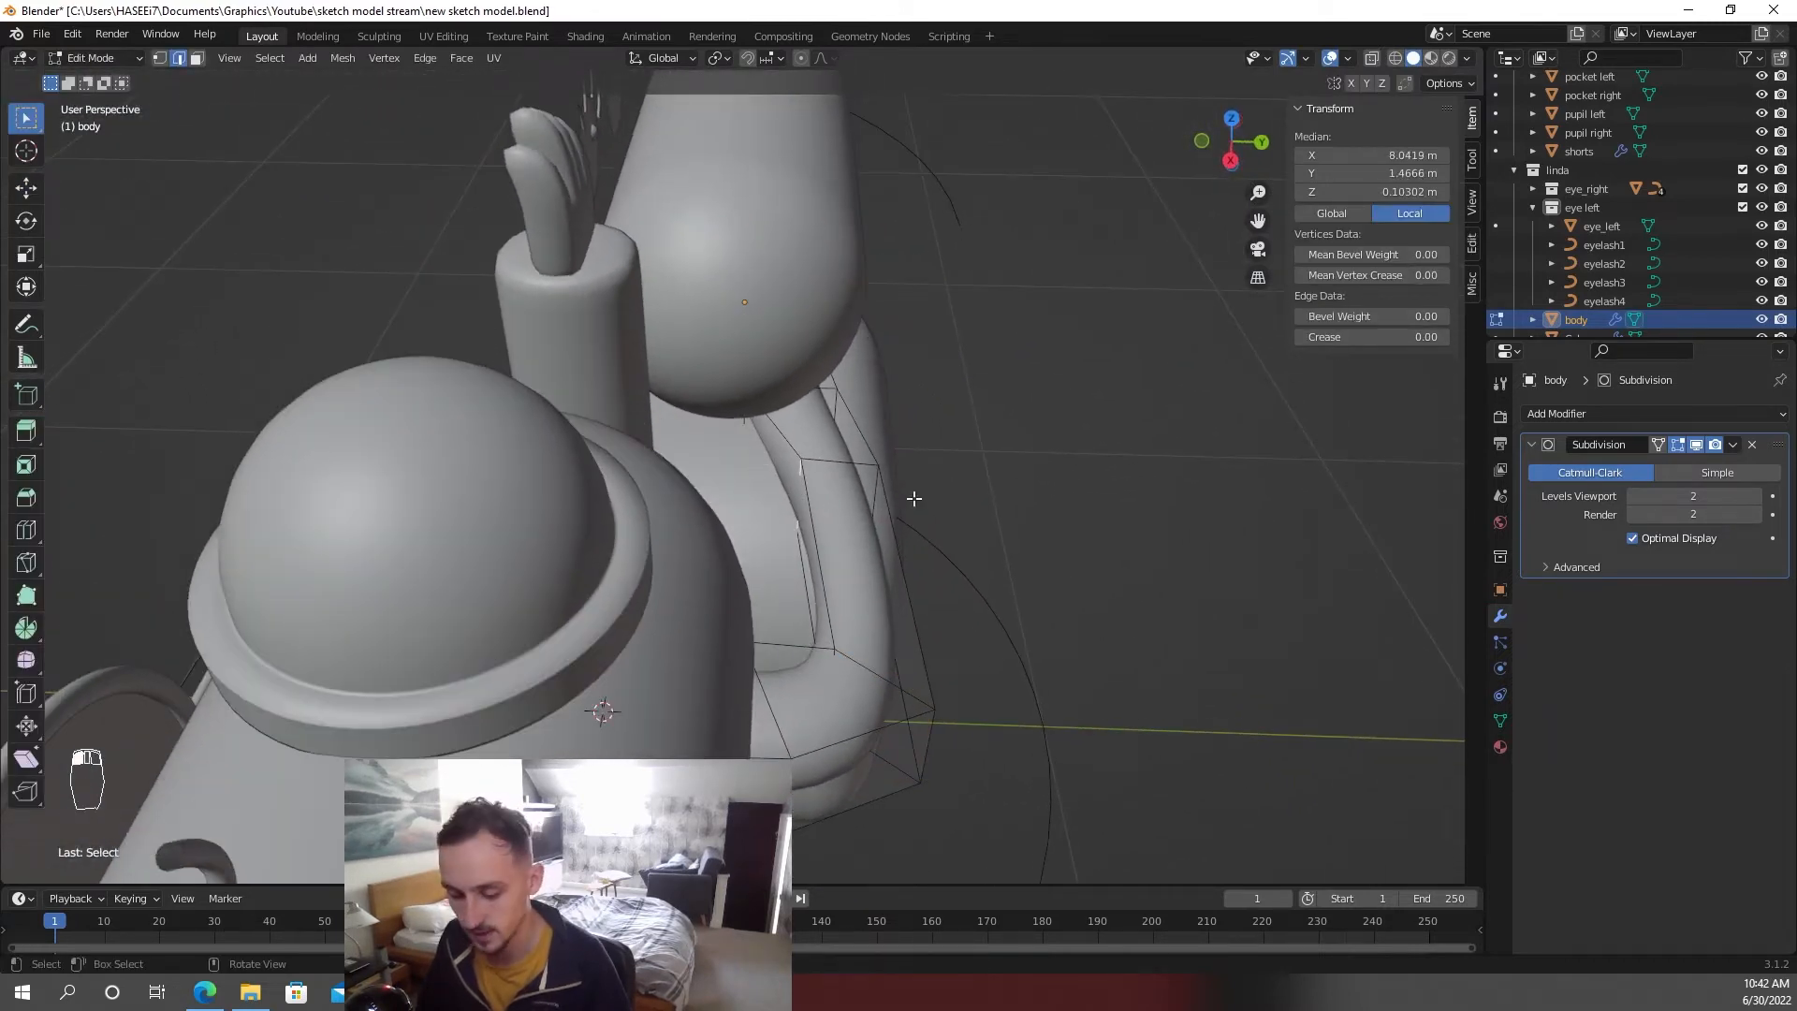
{"action": "key", "text": "g"}
{"action": "key", "text": "x"}
{"action": "key", "text": "y"}
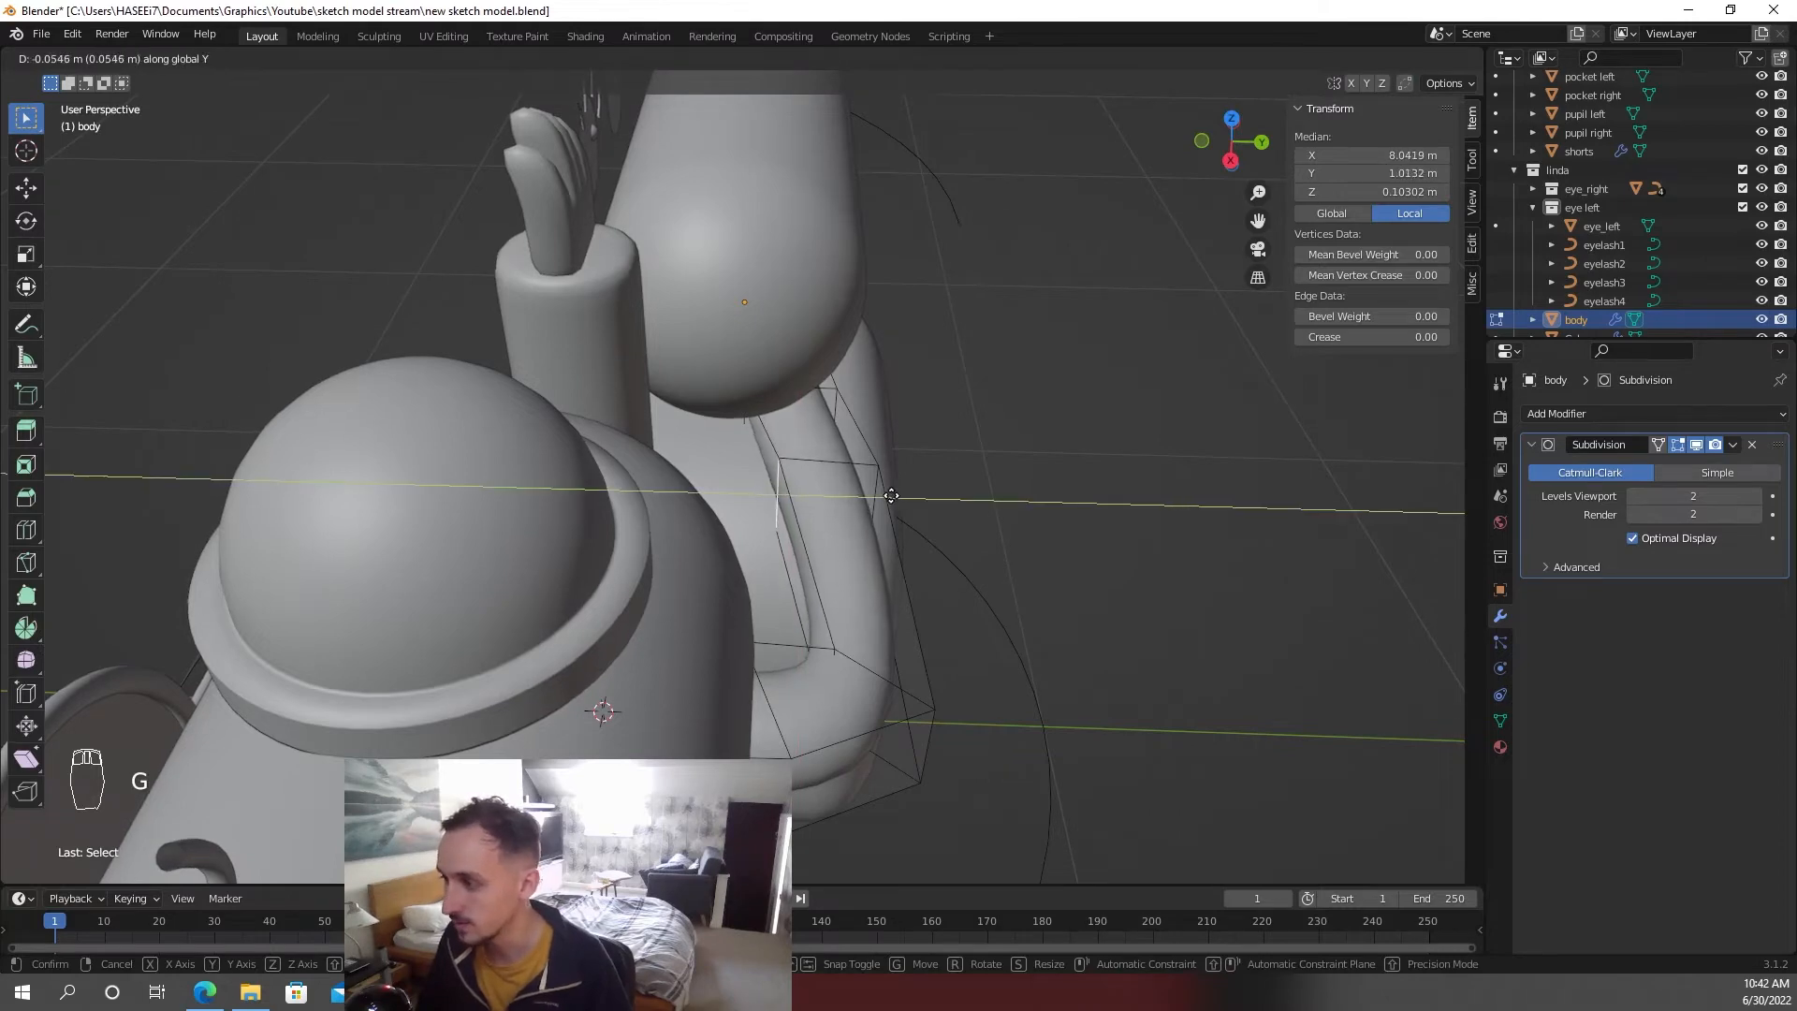
{"action": "left_click", "coordinate": [889, 496]}
- Reposition another part of the bent arm's mesh, leave mesh editing and save the file
{"action": "middle_click_drag", "start_coordinate": [885, 495], "coordinate": [782, 521]}
{"action": "left_click", "coordinate": [542, 701]}
{"action": "middle_click_drag", "start_coordinate": [542, 698], "coordinate": [1099, 369]}
{"action": "middle_click_drag", "start_coordinate": [657, 393], "coordinate": [662, 438]}
{"action": "key", "text": "g"}
{"action": "left_click", "coordinate": [614, 409]}
{"action": "middle_click_drag", "start_coordinate": [543, 398], "coordinate": [699, 625]}
{"action": "key", "text": "Tab"}
{"action": "key", "text": "ctrl+s"}
- Show the scene in front wireframe view and unhide the Empty reference sketch
{"action": "left_click", "coordinate": [831, 582]}
{"action": "key", "text": "KP_1"}
{"action": "left_click", "coordinate": [878, 556]}
{"action": "scroll", "coordinate": [699, 625], "scroll_direction": "down", "scroll_amount": 1}
{"action": "scroll", "coordinate": [1644, 300], "scroll_direction": "down", "scroll_amount": 4}
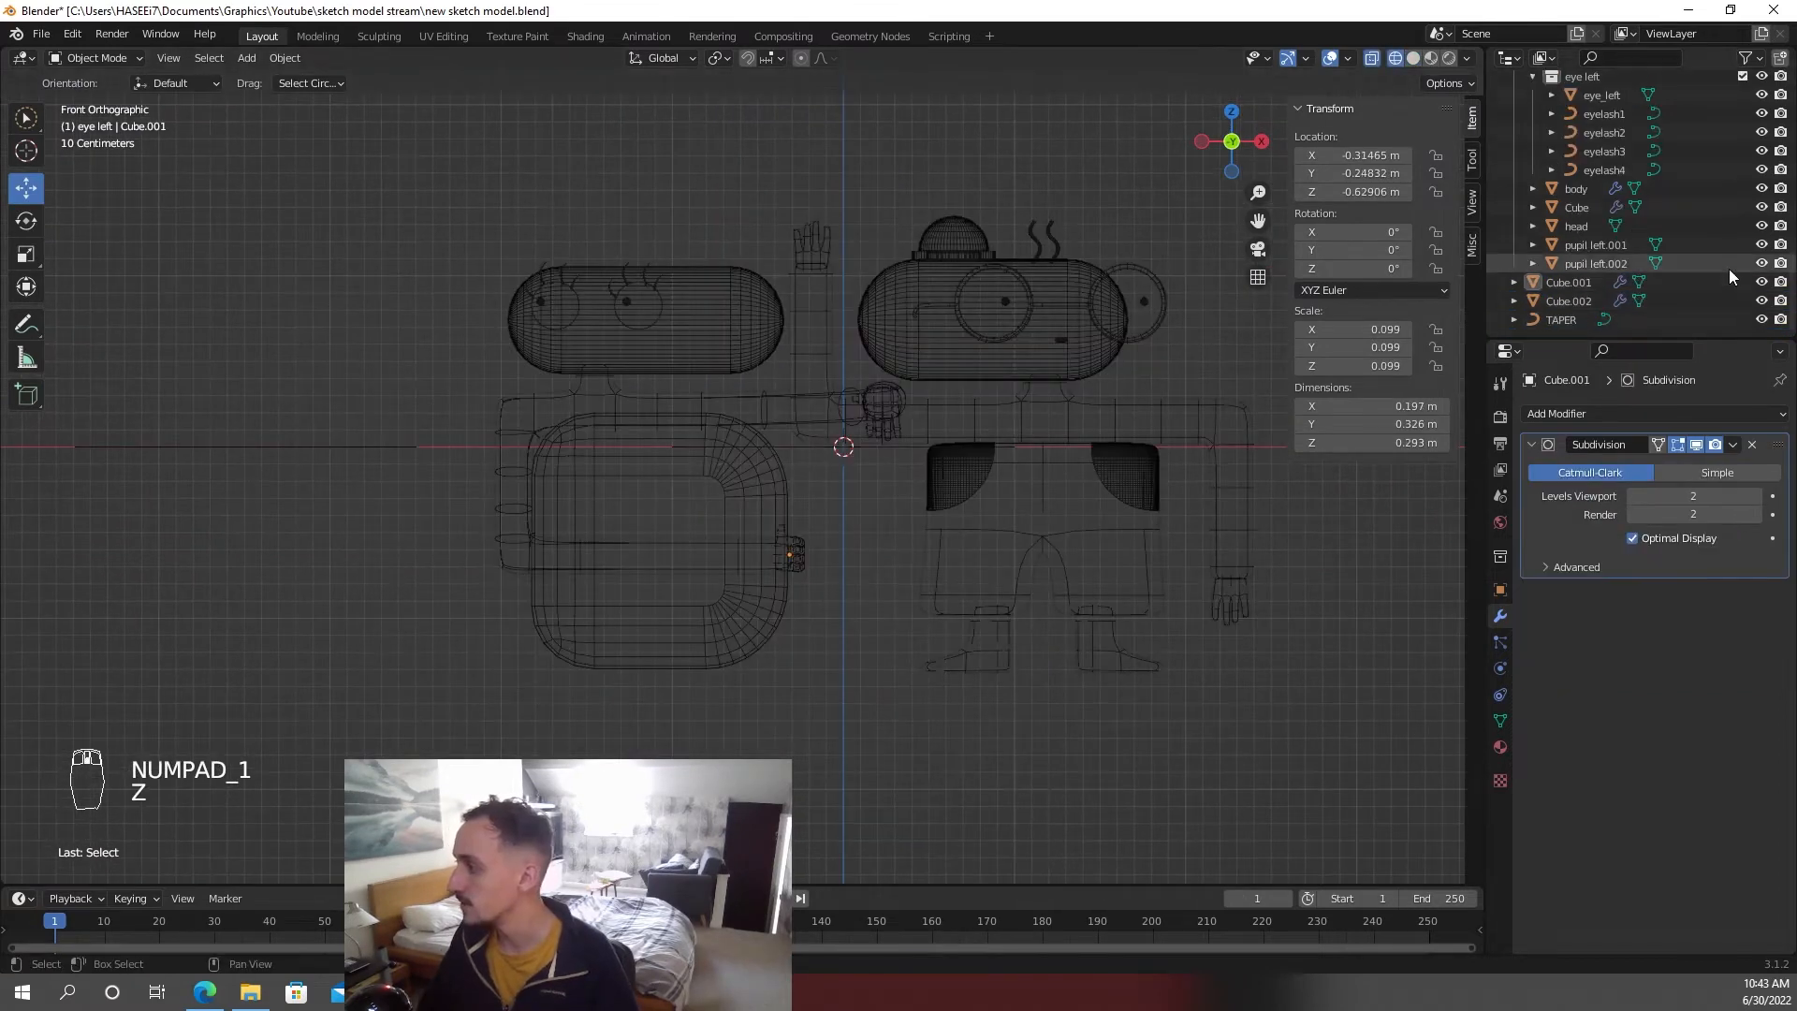
{"action": "scroll", "coordinate": [1727, 268], "scroll_direction": "up", "scroll_amount": 8}
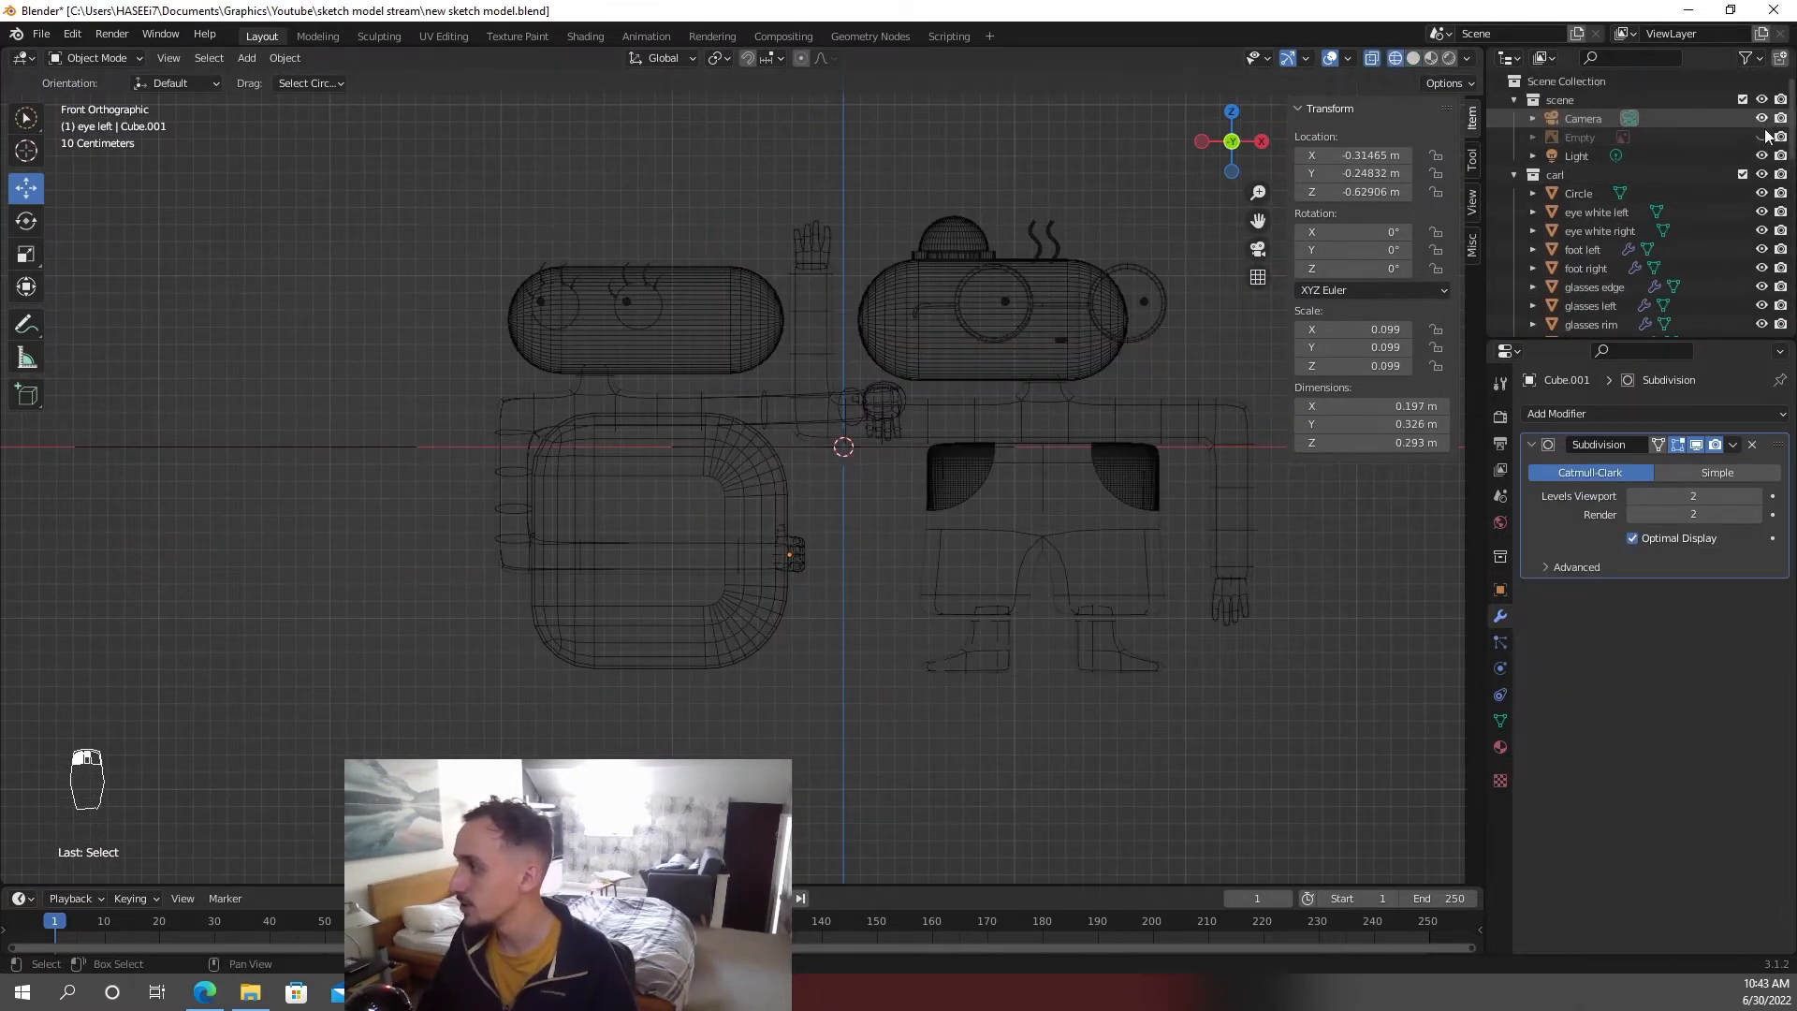
{"action": "left_click", "coordinate": [1762, 136]}
{"action": "scroll", "coordinate": [573, 653], "scroll_direction": "up", "scroll_amount": 4}
{"action": "middle_click_drag", "start_coordinate": [573, 654], "coordinate": [603, 632]}
- Add a cube, return to solid shading and scale the cube down to 0.178
{"action": "key", "text": "shift+a"}
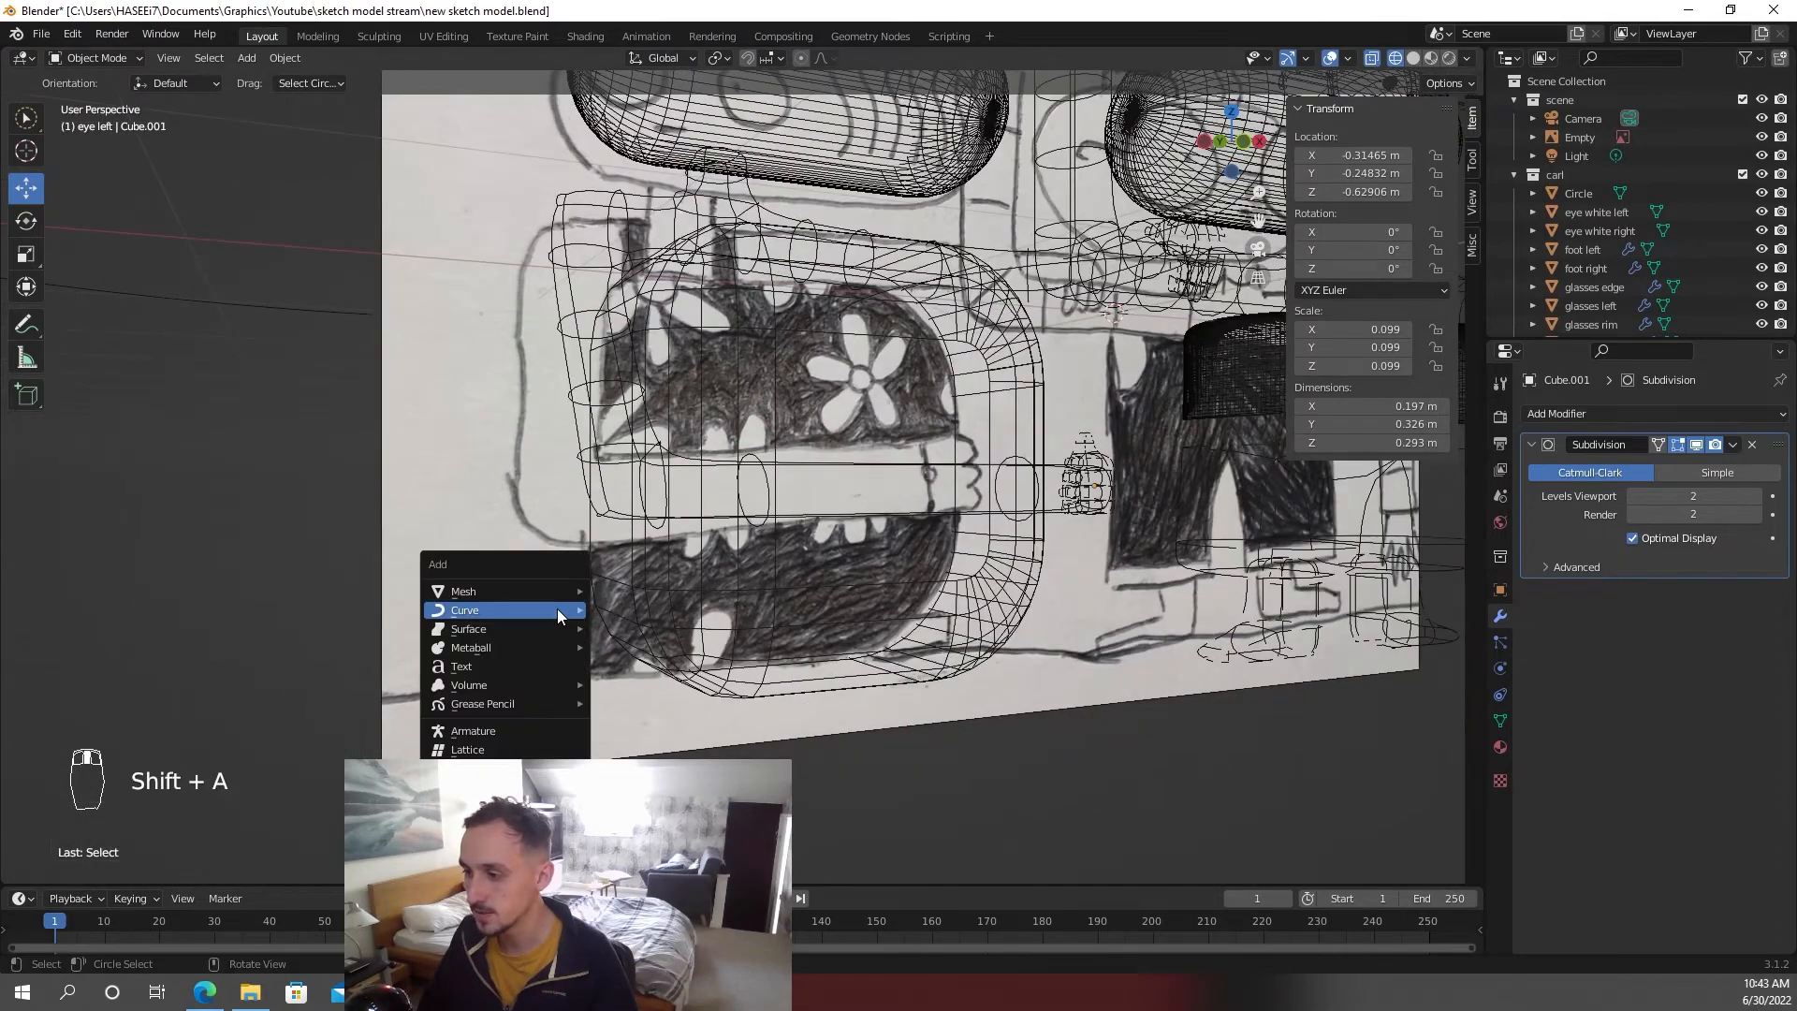
{"action": "mouse_move", "coordinate": [551, 587]}
{"action": "left_click", "coordinate": [644, 208]}
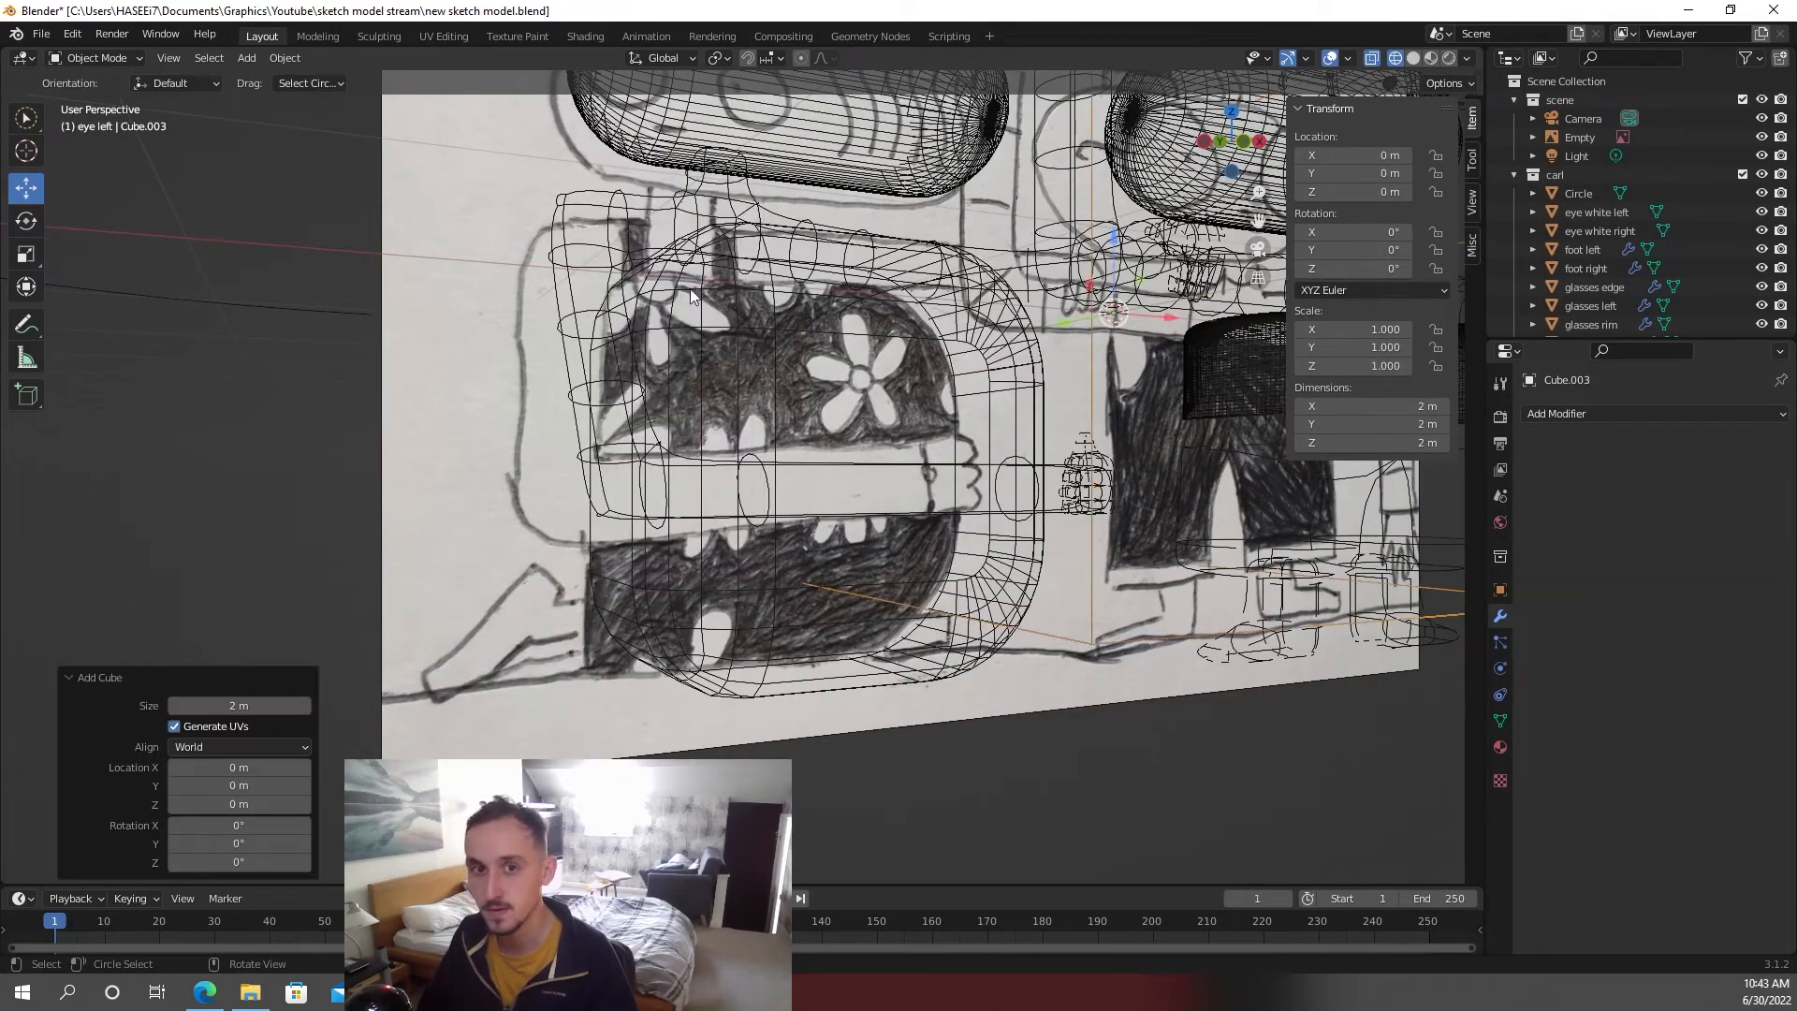
{"action": "scroll", "coordinate": [771, 390], "scroll_direction": "down", "scroll_amount": 5}
{"action": "key", "text": "shift+z"}
{"action": "key", "text": "s"}
{"action": "left_click", "coordinate": [1008, 426]}
- Move the small cube about 1.04 m down along Z and along X to the sketched foot beside the body
{"action": "key", "text": "g"}
{"action": "key", "text": "z"}
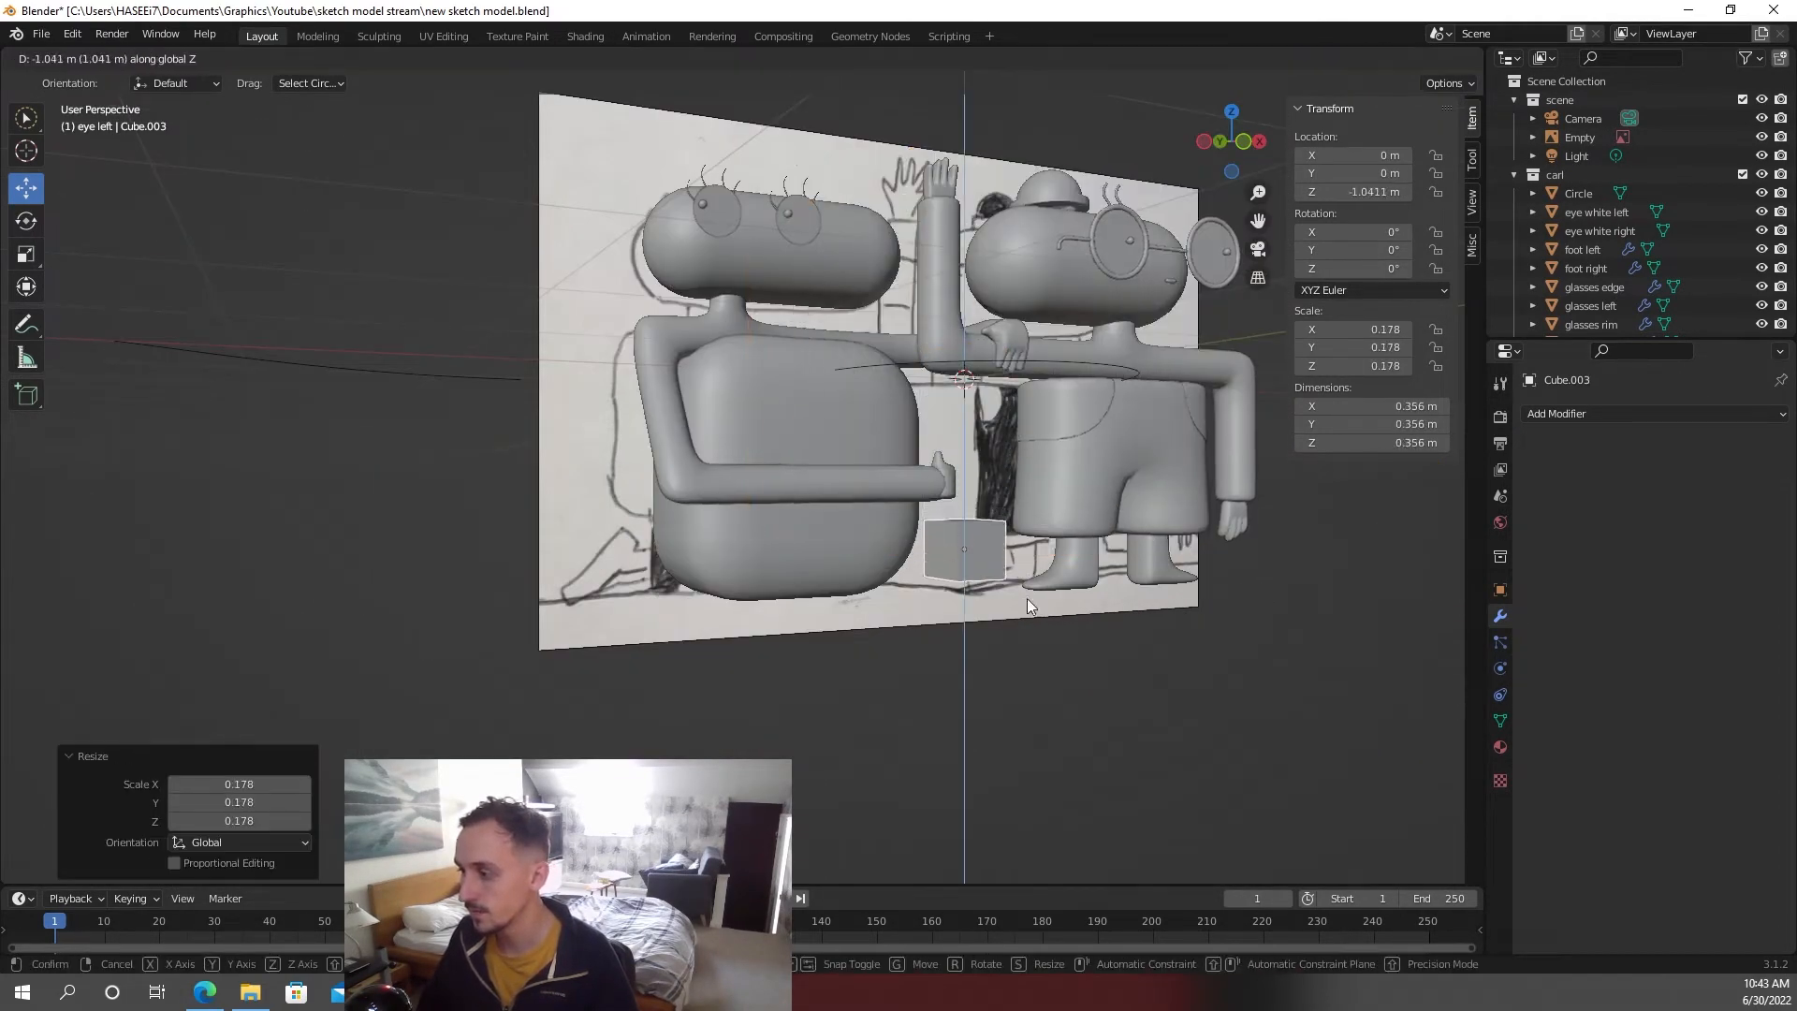
{"action": "left_click", "coordinate": [1026, 596]}
{"action": "key", "text": "g"}
{"action": "key", "text": "x"}
{"action": "left_click", "coordinate": [687, 619]}
- Scale the cube by 0.428 and shift it along X to the lower edge of the round body
{"action": "scroll", "coordinate": [585, 557], "scroll_direction": "up", "scroll_amount": 5}
{"action": "key", "text": "s"}
{"action": "left_click", "coordinate": [779, 575]}
{"action": "middle_click_drag", "start_coordinate": [779, 573], "coordinate": [669, 567]}
{"action": "key", "text": "g"}
{"action": "key", "text": "x"}
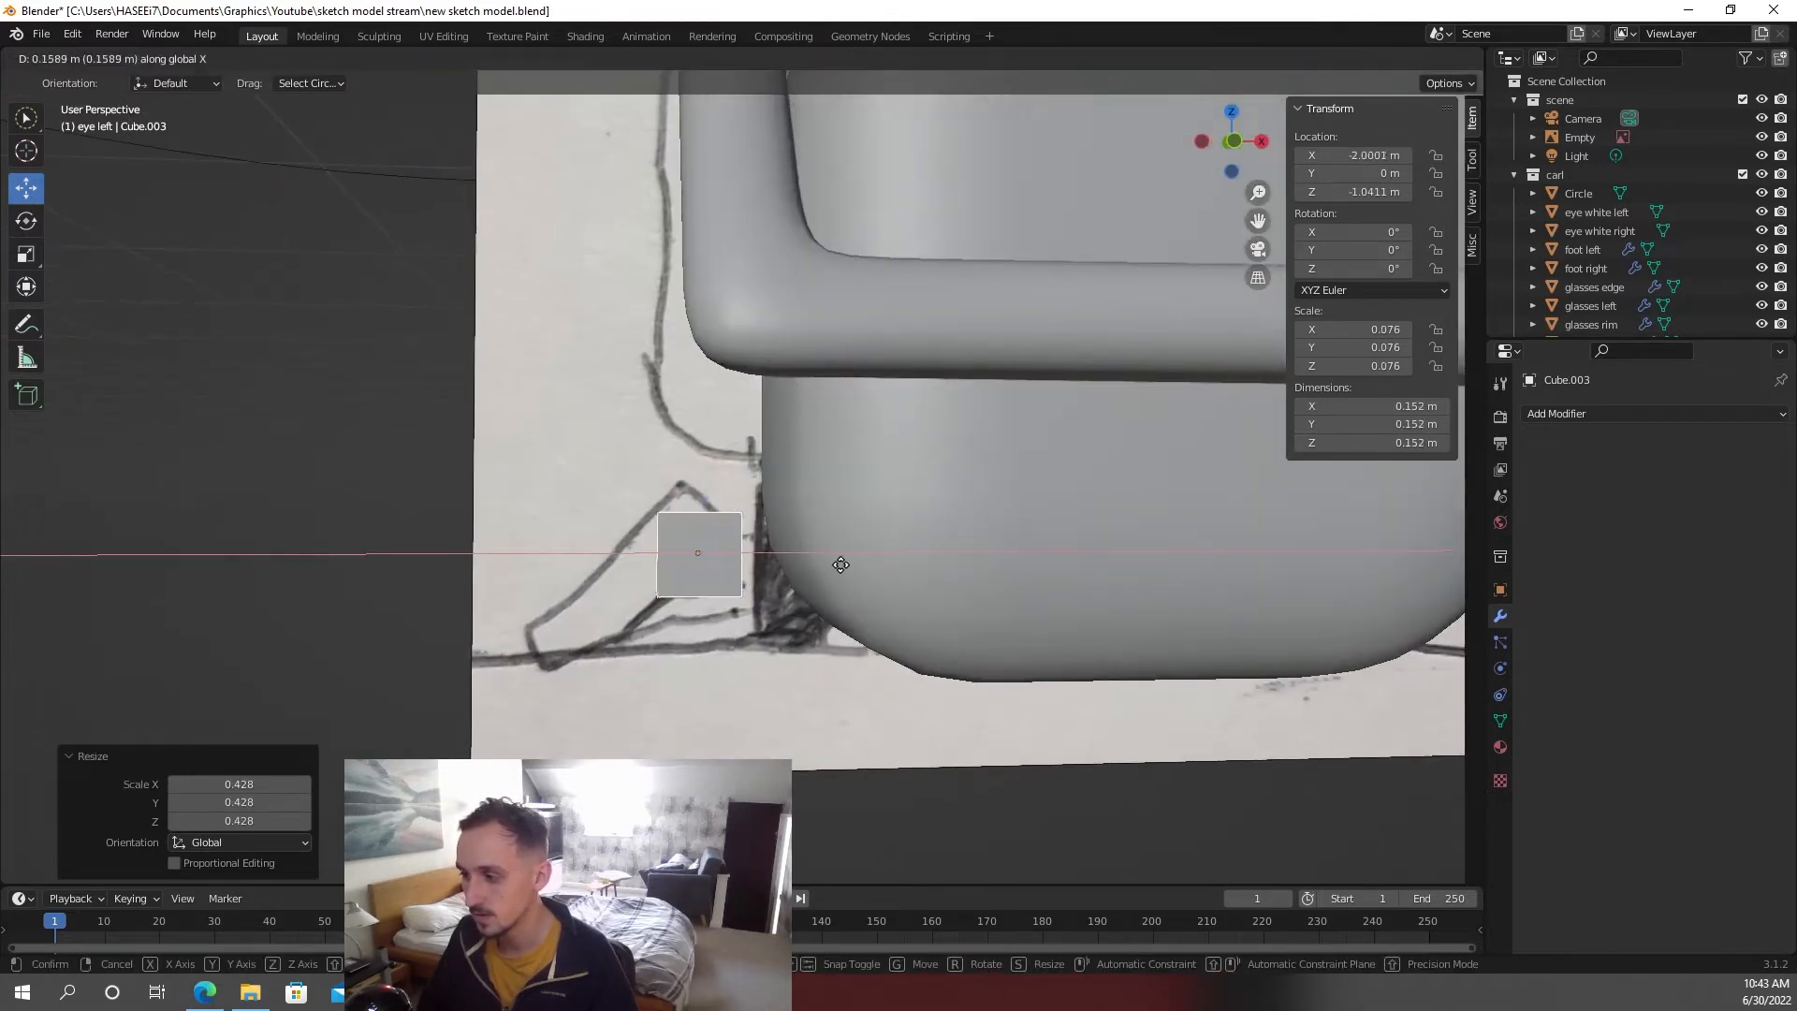
{"action": "left_click", "coordinate": [905, 559]}
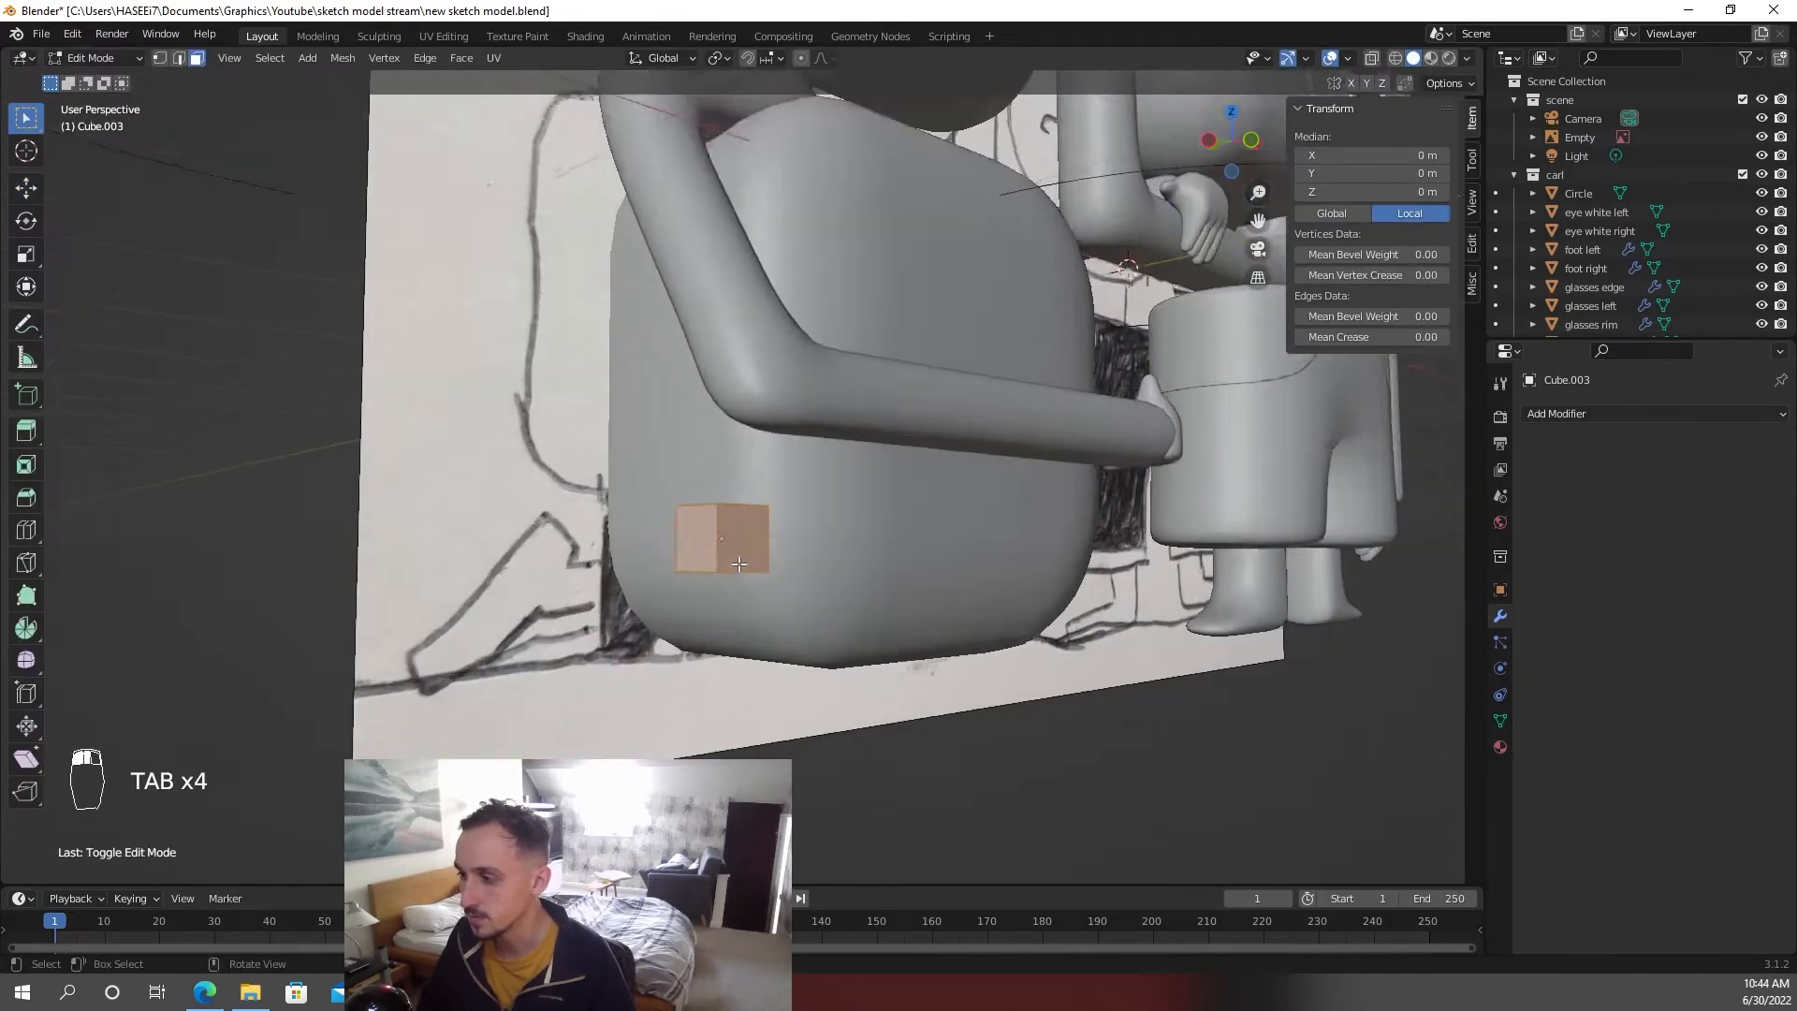
- Extrude the cube's side face outward, away from the body, over the sketched leg
{"action": "middle_click_drag", "start_coordinate": [739, 564], "coordinate": [655, 576]}
{"action": "key", "text": "e"}
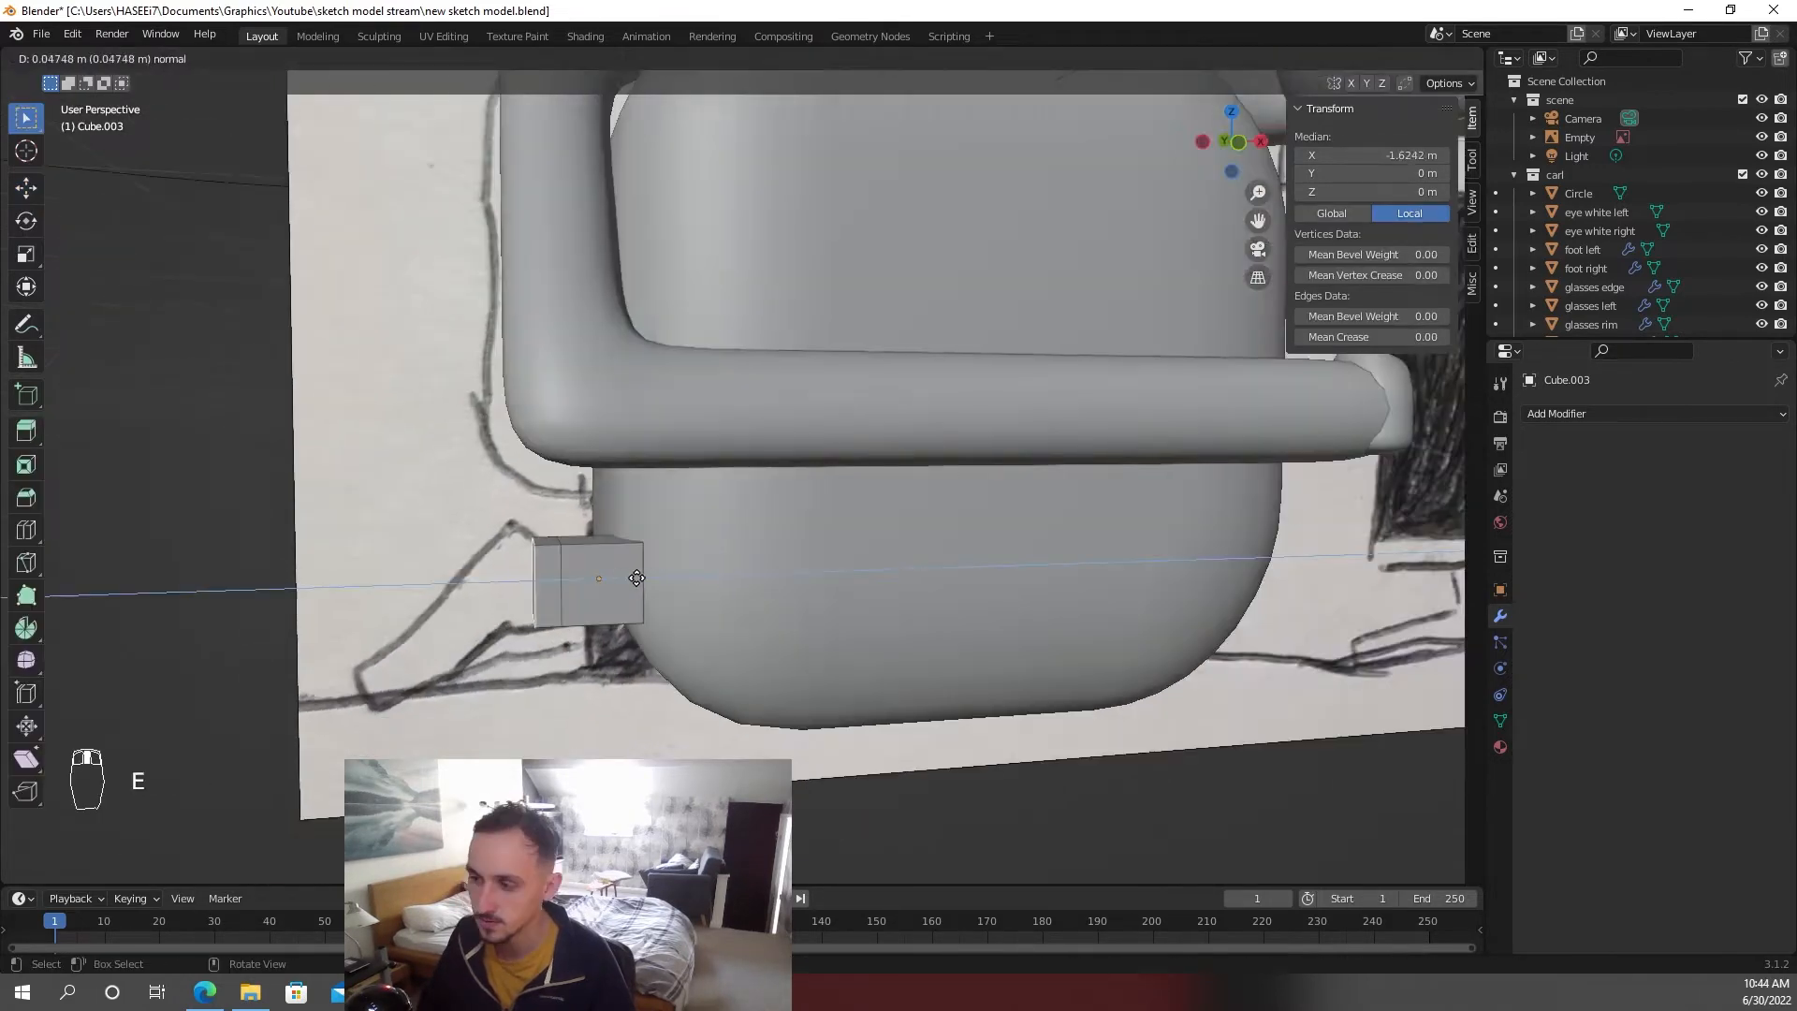
{"action": "left_click", "coordinate": [613, 576]}
{"action": "left_click", "coordinate": [526, 527]}
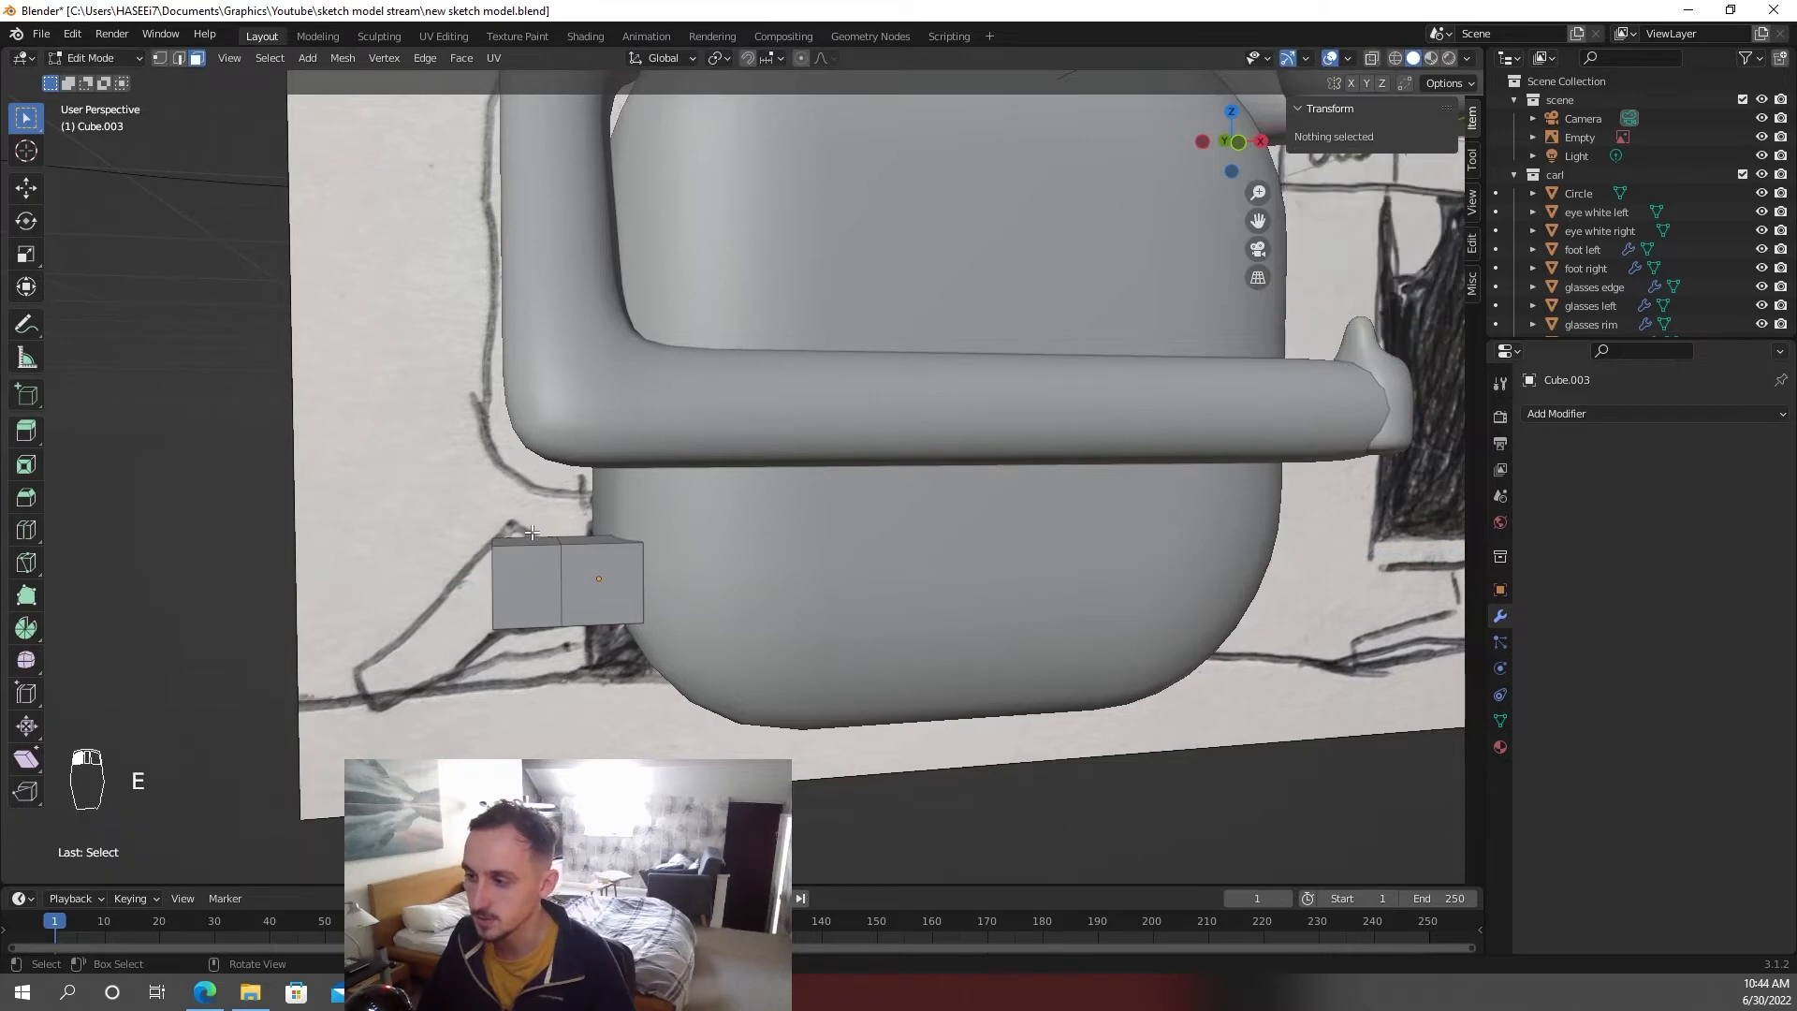
- Extrude the outer block's top face up about 0.066 m and its bottom face down about 0.225 m
{"action": "left_click", "coordinate": [528, 541]}
{"action": "key", "text": "e"}
{"action": "left_click", "coordinate": [550, 572]}
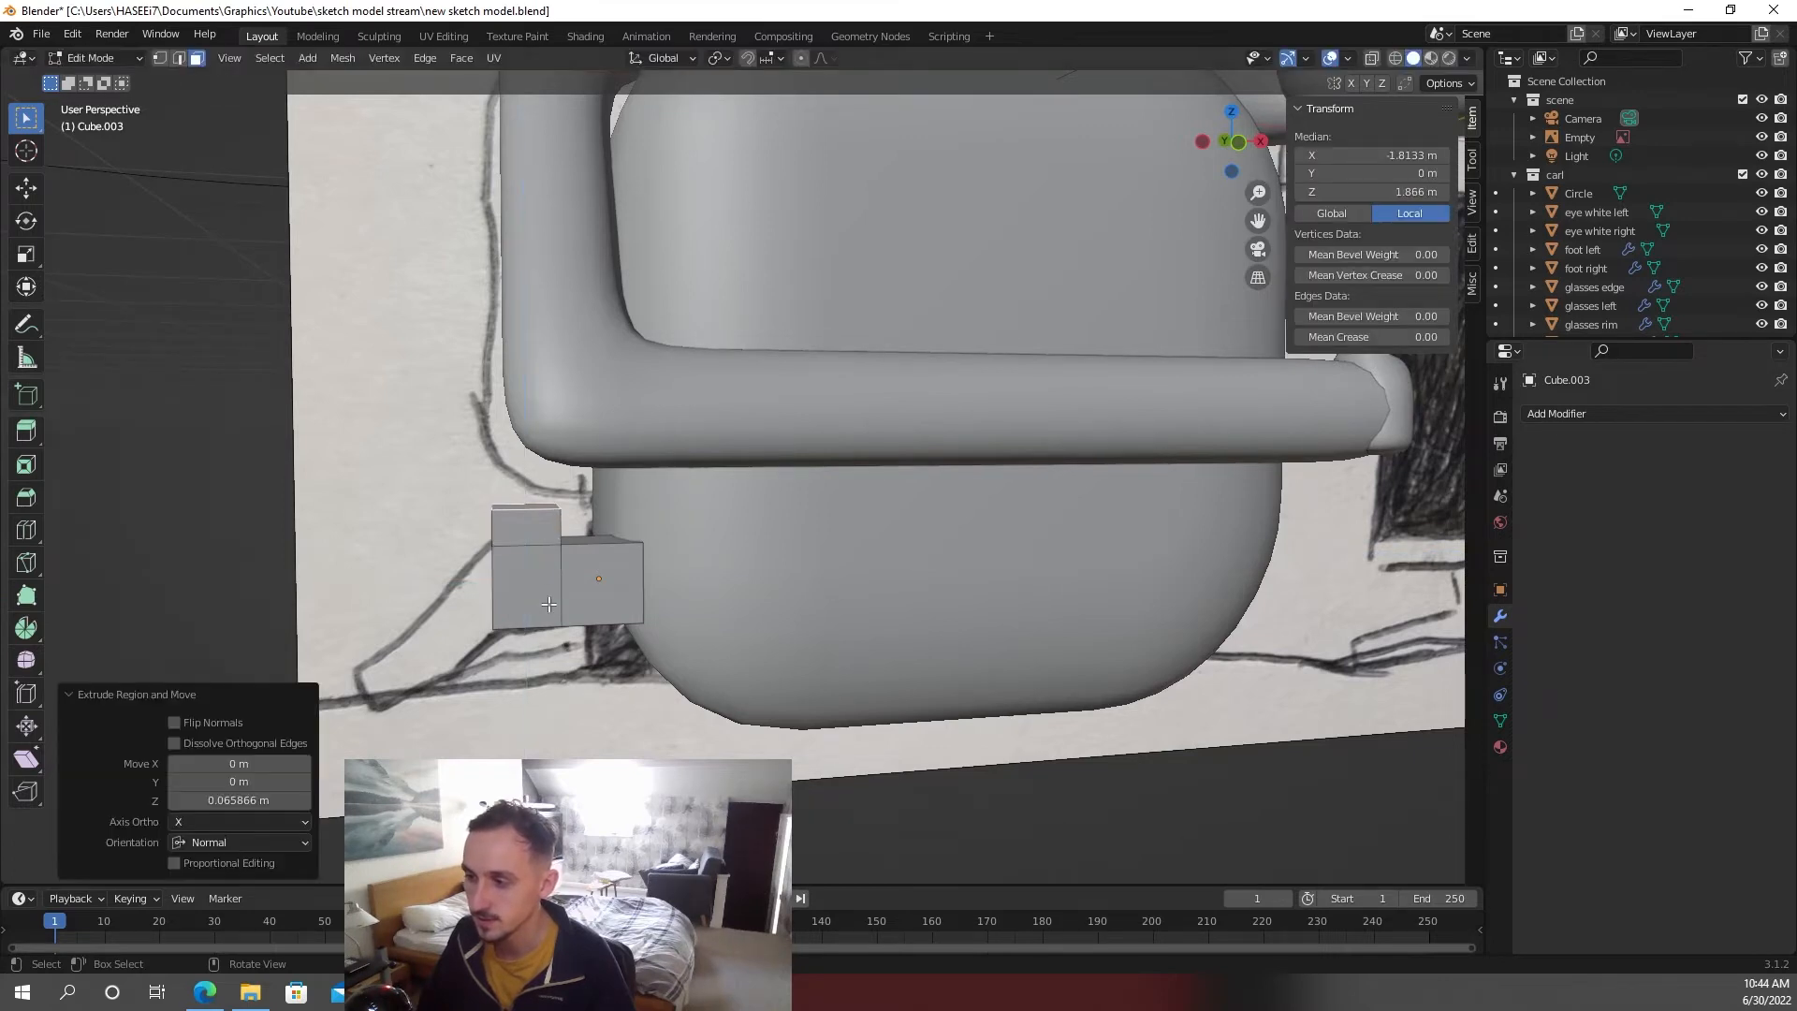
{"action": "middle_click_drag", "start_coordinate": [548, 604], "coordinate": [542, 577]}
{"action": "left_click", "coordinate": [536, 558]}
{"action": "key", "text": "e"}
{"action": "left_click", "coordinate": [529, 684]}
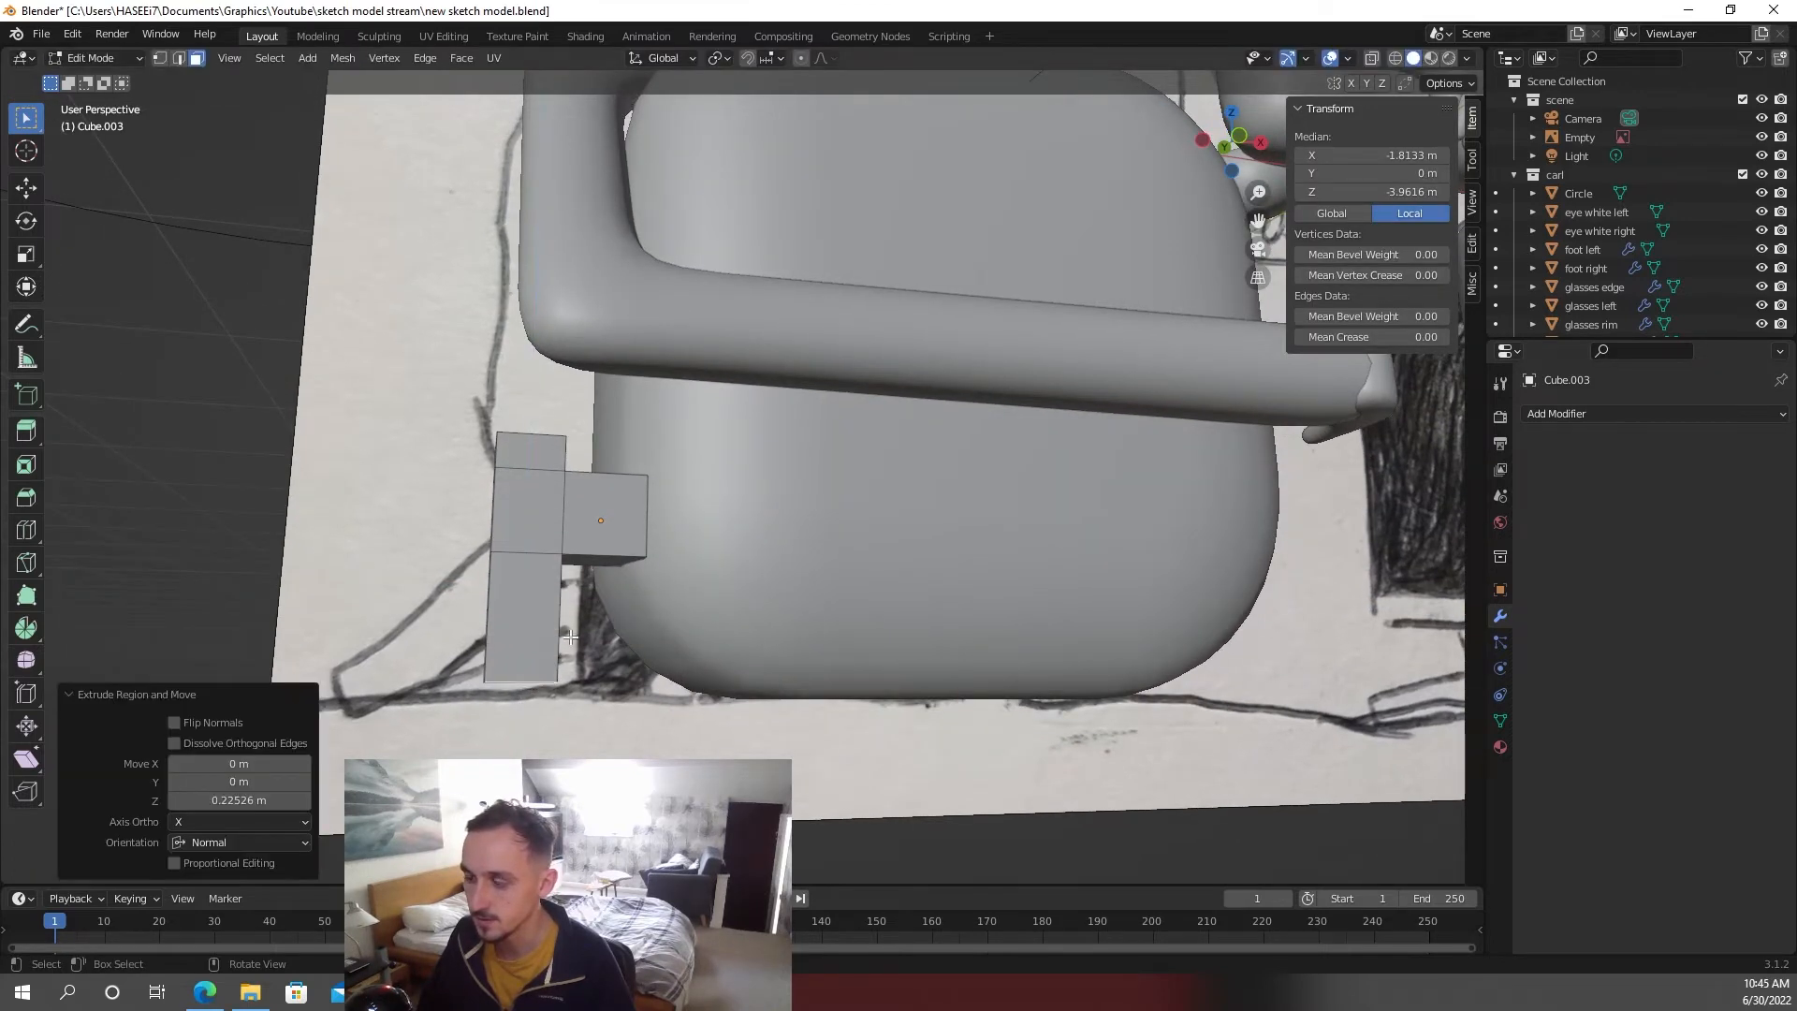
- Shift the bottom face about 0.175 m outward along X and the top face about 0.046 m toward the body
{"action": "middle_click_drag", "start_coordinate": [529, 684], "coordinate": [552, 669]}
{"action": "key", "text": "g"}
{"action": "key", "text": "x"}
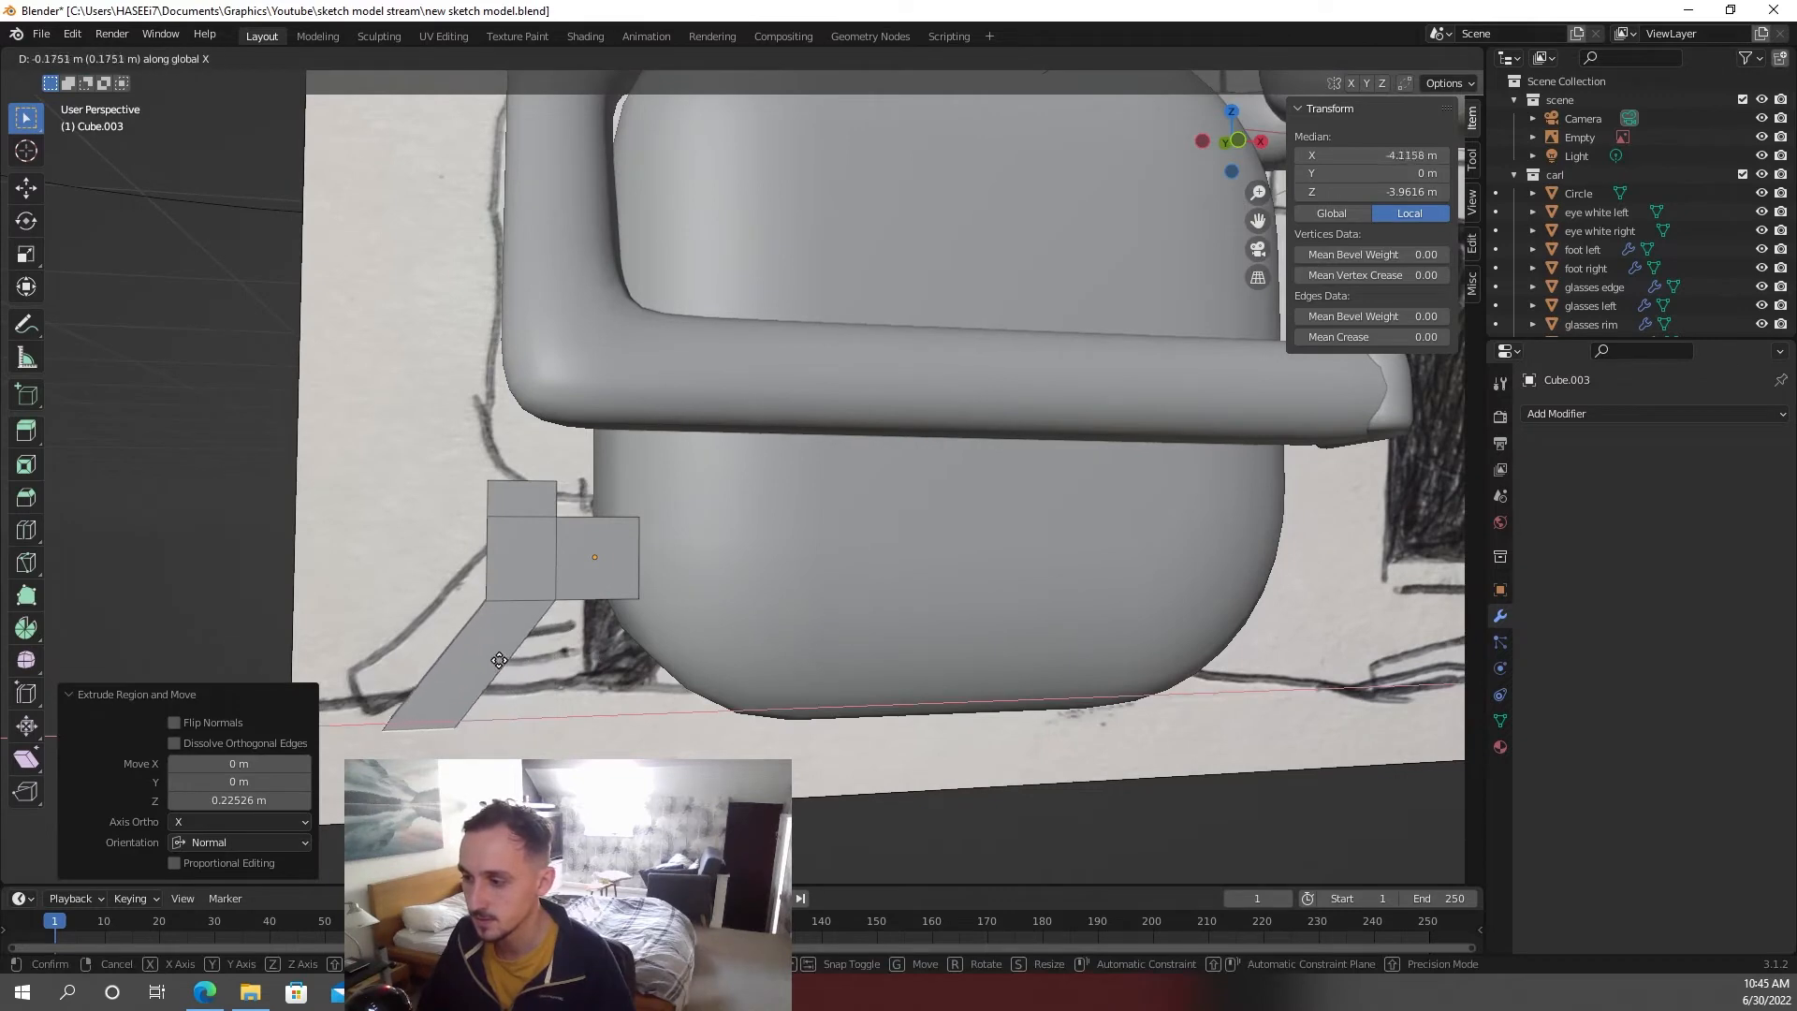
{"action": "left_click", "coordinate": [502, 655]}
{"action": "middle_click_drag", "start_coordinate": [510, 515], "coordinate": [514, 602]}
{"action": "left_click", "coordinate": [518, 543]}
{"action": "key", "text": "g"}
{"action": "key", "text": "x"}
{"action": "left_click", "coordinate": [540, 534]}
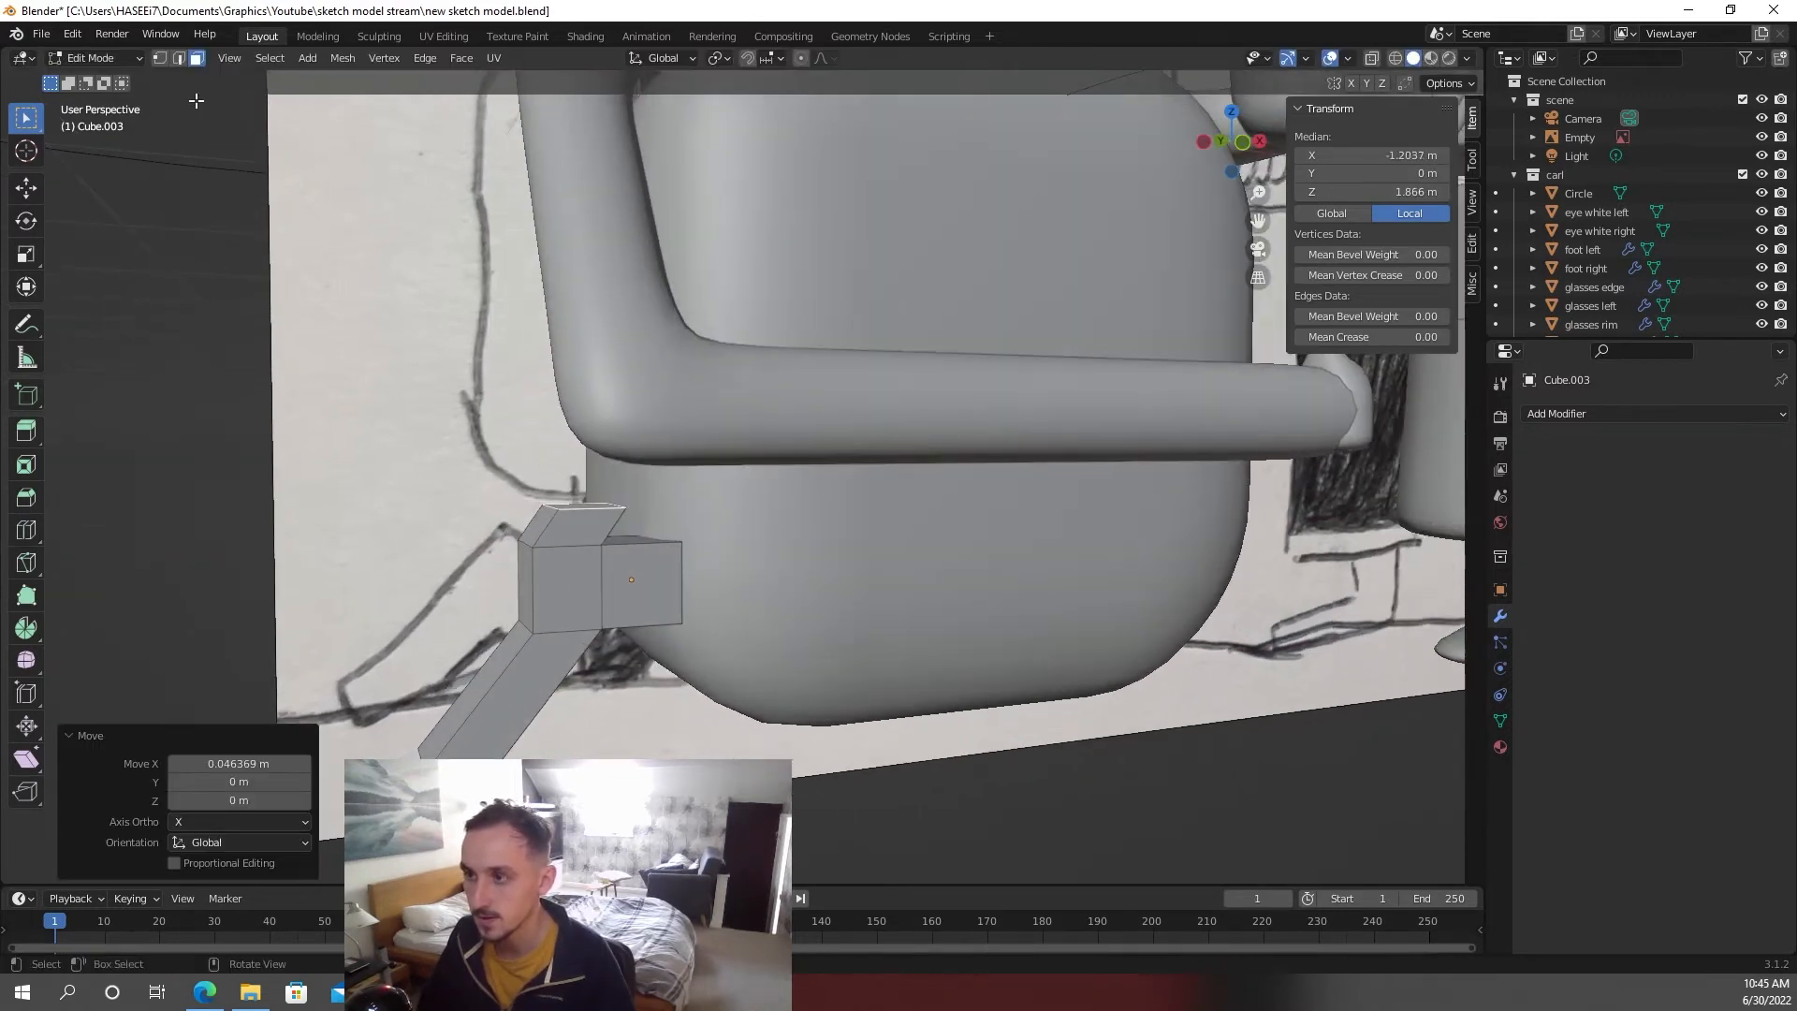
- Move the outer edge above the slanted extrusion about 0.07 m outward along X
{"action": "left_click", "coordinate": [178, 58]}
{"action": "middle_click_drag", "start_coordinate": [487, 421], "coordinate": [521, 440]}
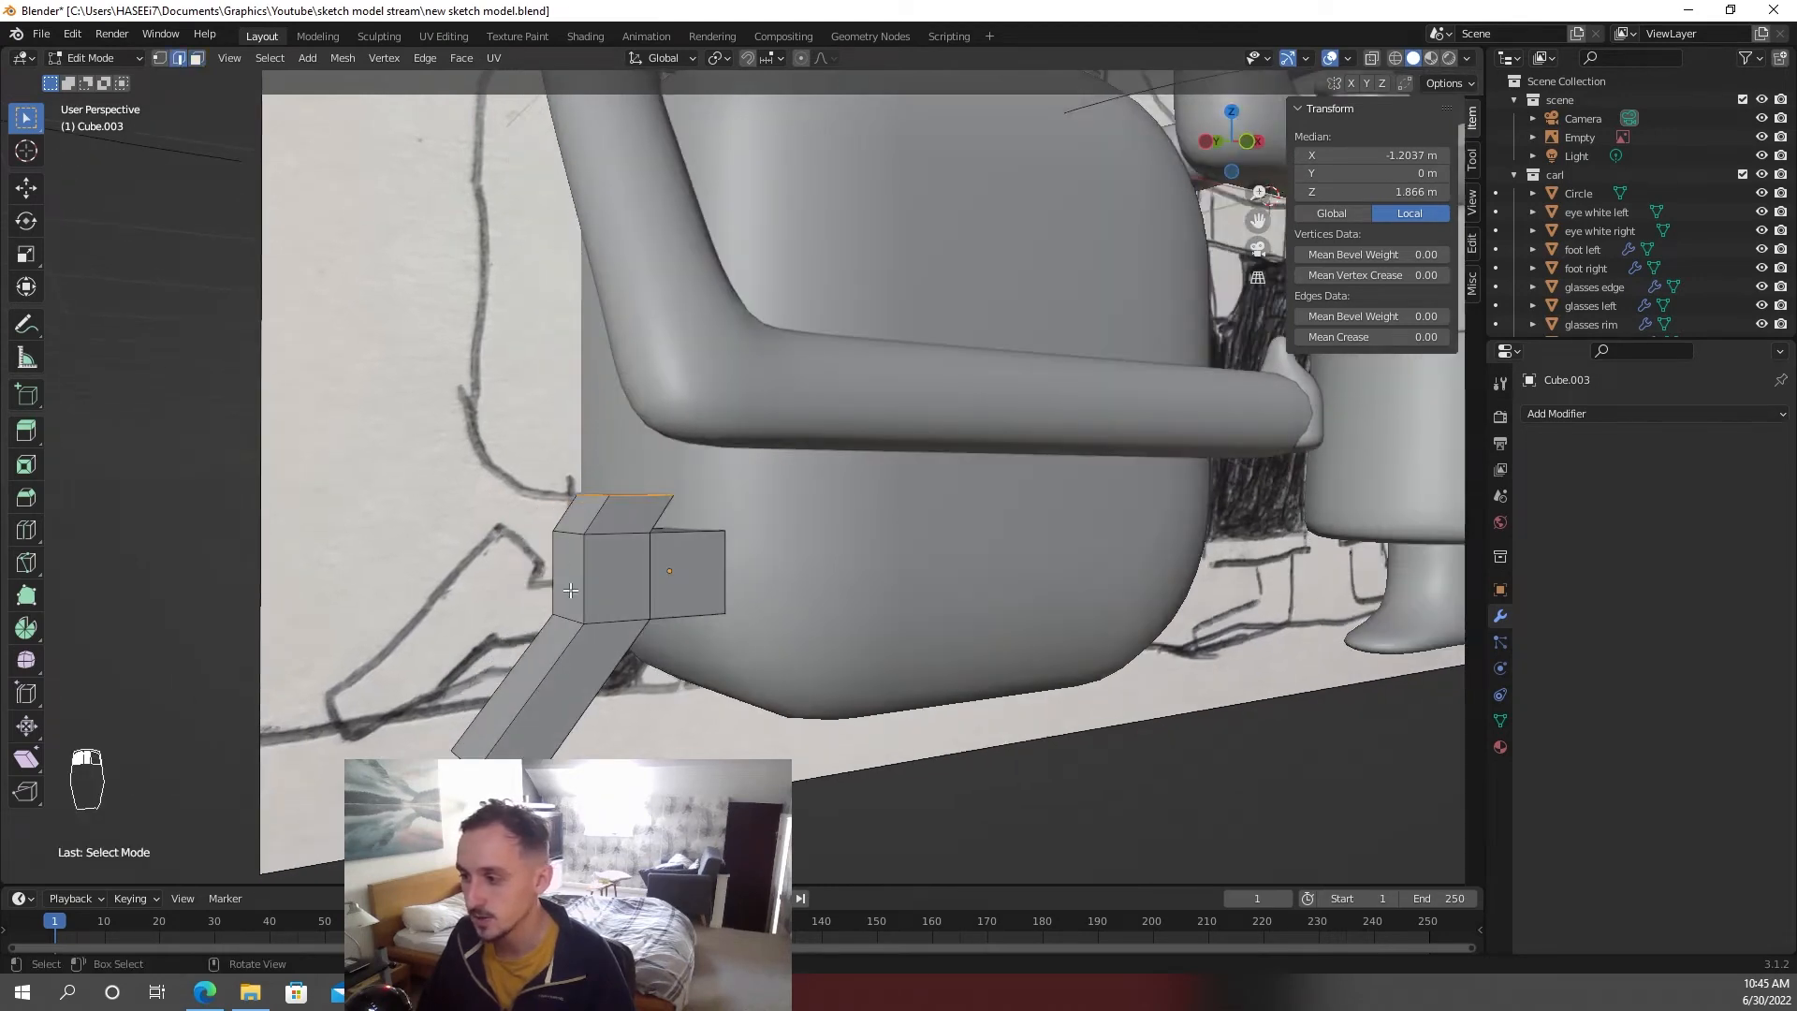
{"action": "key", "text": "g"}
{"action": "key", "text": "x"}
{"action": "left_click", "coordinate": [664, 618]}
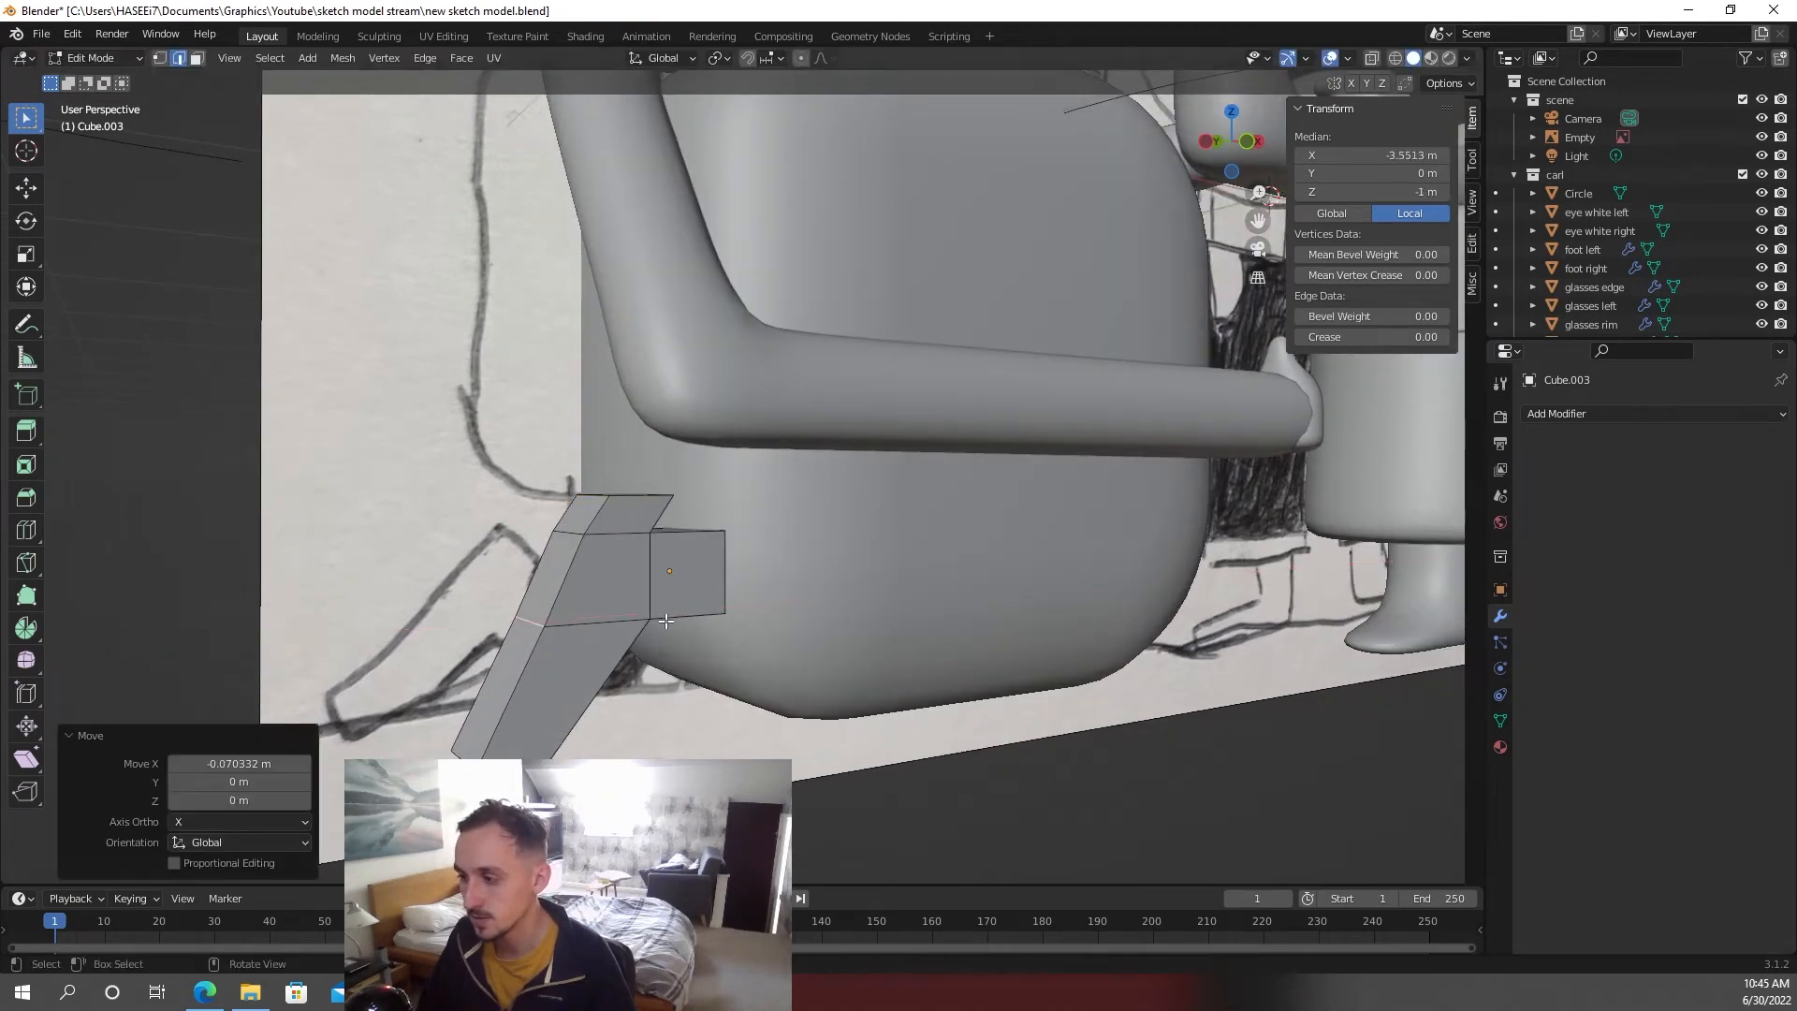
- Slide the inner edges around the junction with the leg stub along X to fit the sketched foot outline
{"action": "middle_click_drag", "start_coordinate": [664, 617], "coordinate": [549, 571]}
{"action": "left_click", "coordinate": [526, 567]}
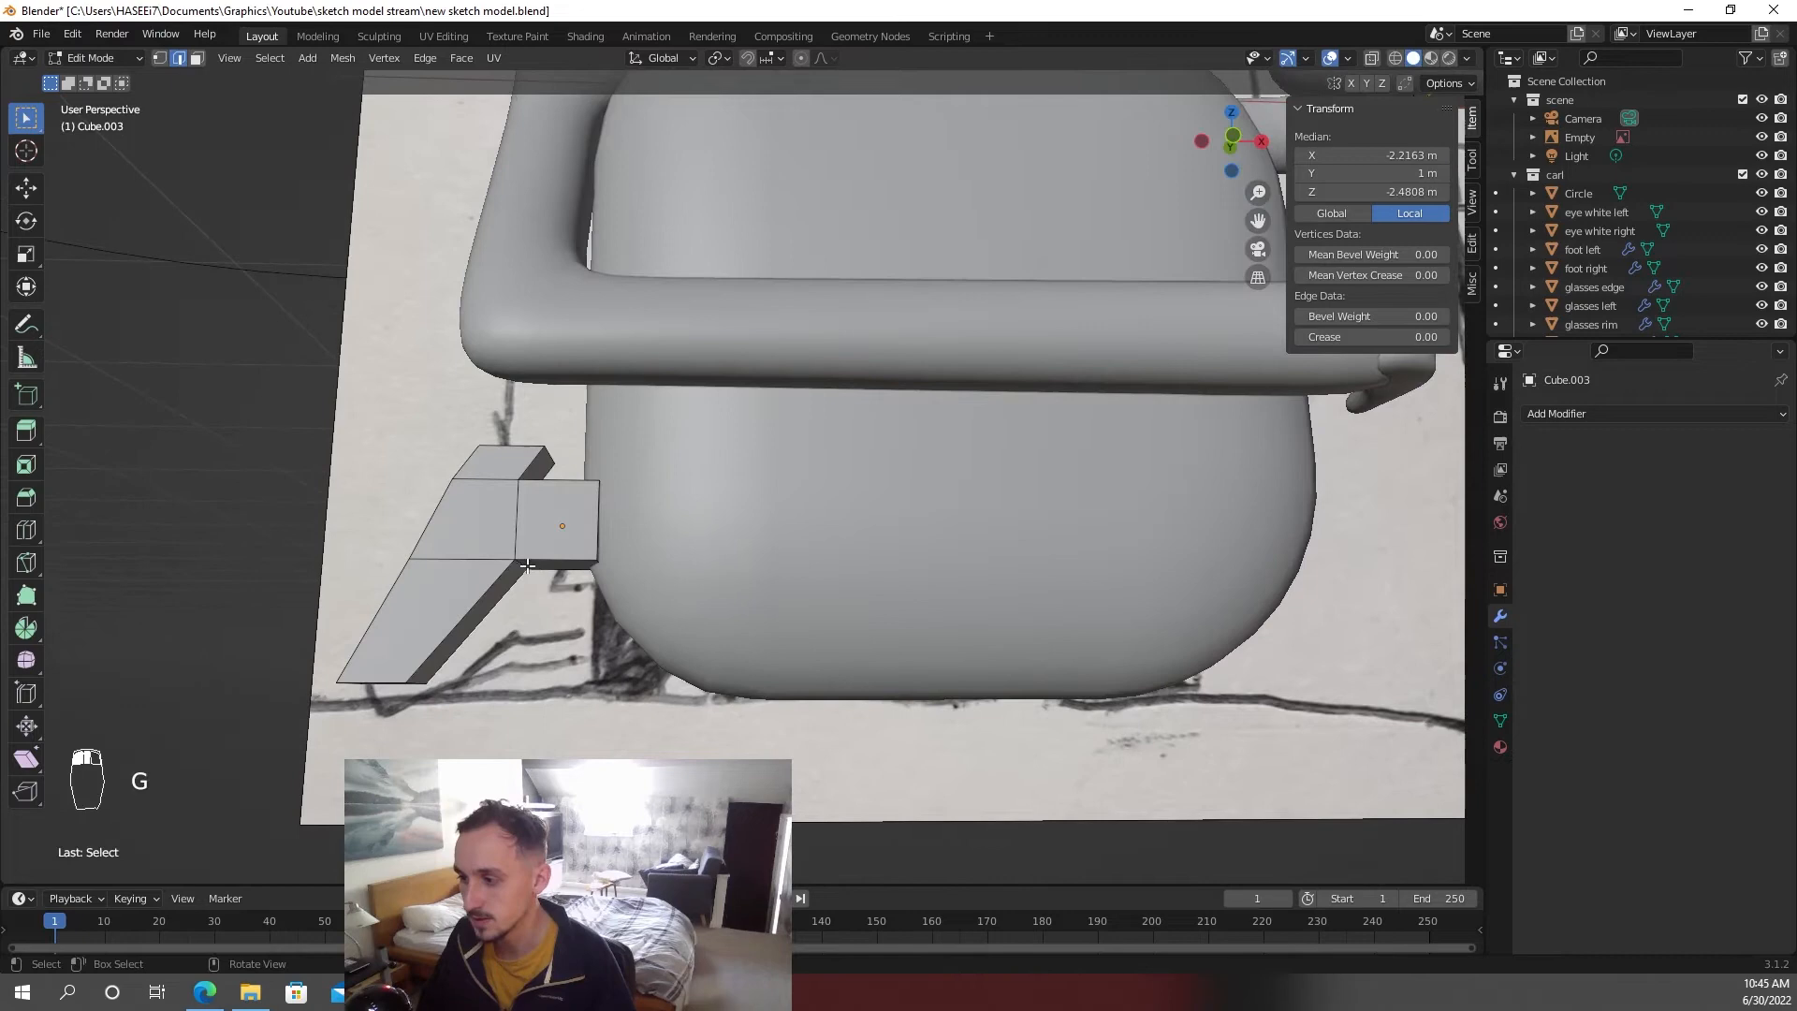
{"action": "key", "text": "g"}
{"action": "key", "text": "x"}
{"action": "left_click", "coordinate": [600, 582]}
{"action": "middle_click_drag", "start_coordinate": [601, 582], "coordinate": [554, 507]}
{"action": "left_click", "coordinate": [586, 503]}
{"action": "key", "text": "g"}
{"action": "key", "text": "x"}
{"action": "left_click", "coordinate": [588, 502]}
{"action": "scroll", "coordinate": [580, 502], "scroll_direction": "up", "scroll_amount": 1}
{"action": "left_click", "coordinate": [539, 502]}
{"action": "key", "text": "g"}
{"action": "key", "text": "x"}
{"action": "left_click", "coordinate": [649, 502]}
- Reposition a face of the slanted foot section along X, checking it against the sketch in front view
{"action": "middle_click_drag", "start_coordinate": [649, 567], "coordinate": [524, 538]}
{"action": "scroll", "coordinate": [627, 547], "scroll_direction": "down", "scroll_amount": 1}
{"action": "left_click", "coordinate": [198, 60]}
{"action": "left_click", "coordinate": [412, 597]}
{"action": "key", "text": "g"}
{"action": "key", "text": "x"}
{"action": "left_click", "coordinate": [412, 599]}
{"action": "key", "text": "KP_1"}
{"action": "key", "text": "g"}
{"action": "key", "text": "x"}
- Adjust the edges of the leg stub beside the body along X to refine the foot's profile
{"action": "left_click", "coordinate": [182, 60]}
{"action": "left_click", "coordinate": [599, 599]}
{"action": "key", "text": "g"}
{"action": "key", "text": "x"}
{"action": "left_click", "coordinate": [601, 622]}
{"action": "key", "text": "g"}
{"action": "key", "text": "x"}
{"action": "middle_click_drag", "start_coordinate": [602, 621], "coordinate": [593, 586]}
{"action": "key", "text": "g"}
{"action": "key", "text": "x"}
{"action": "left_click", "coordinate": [602, 577]}
{"action": "key", "text": "g"}
{"action": "left_click", "coordinate": [590, 572]}
- Save the file and add a Subdivision Surface modifier with viewport level 2 to the finished foot mesh
{"action": "scroll", "coordinate": [599, 580], "scroll_direction": "down", "scroll_amount": 5}
{"action": "key", "text": "Tab"}
{"action": "key", "text": "ctrl+s"}
{"action": "left_click", "coordinate": [1561, 415]}
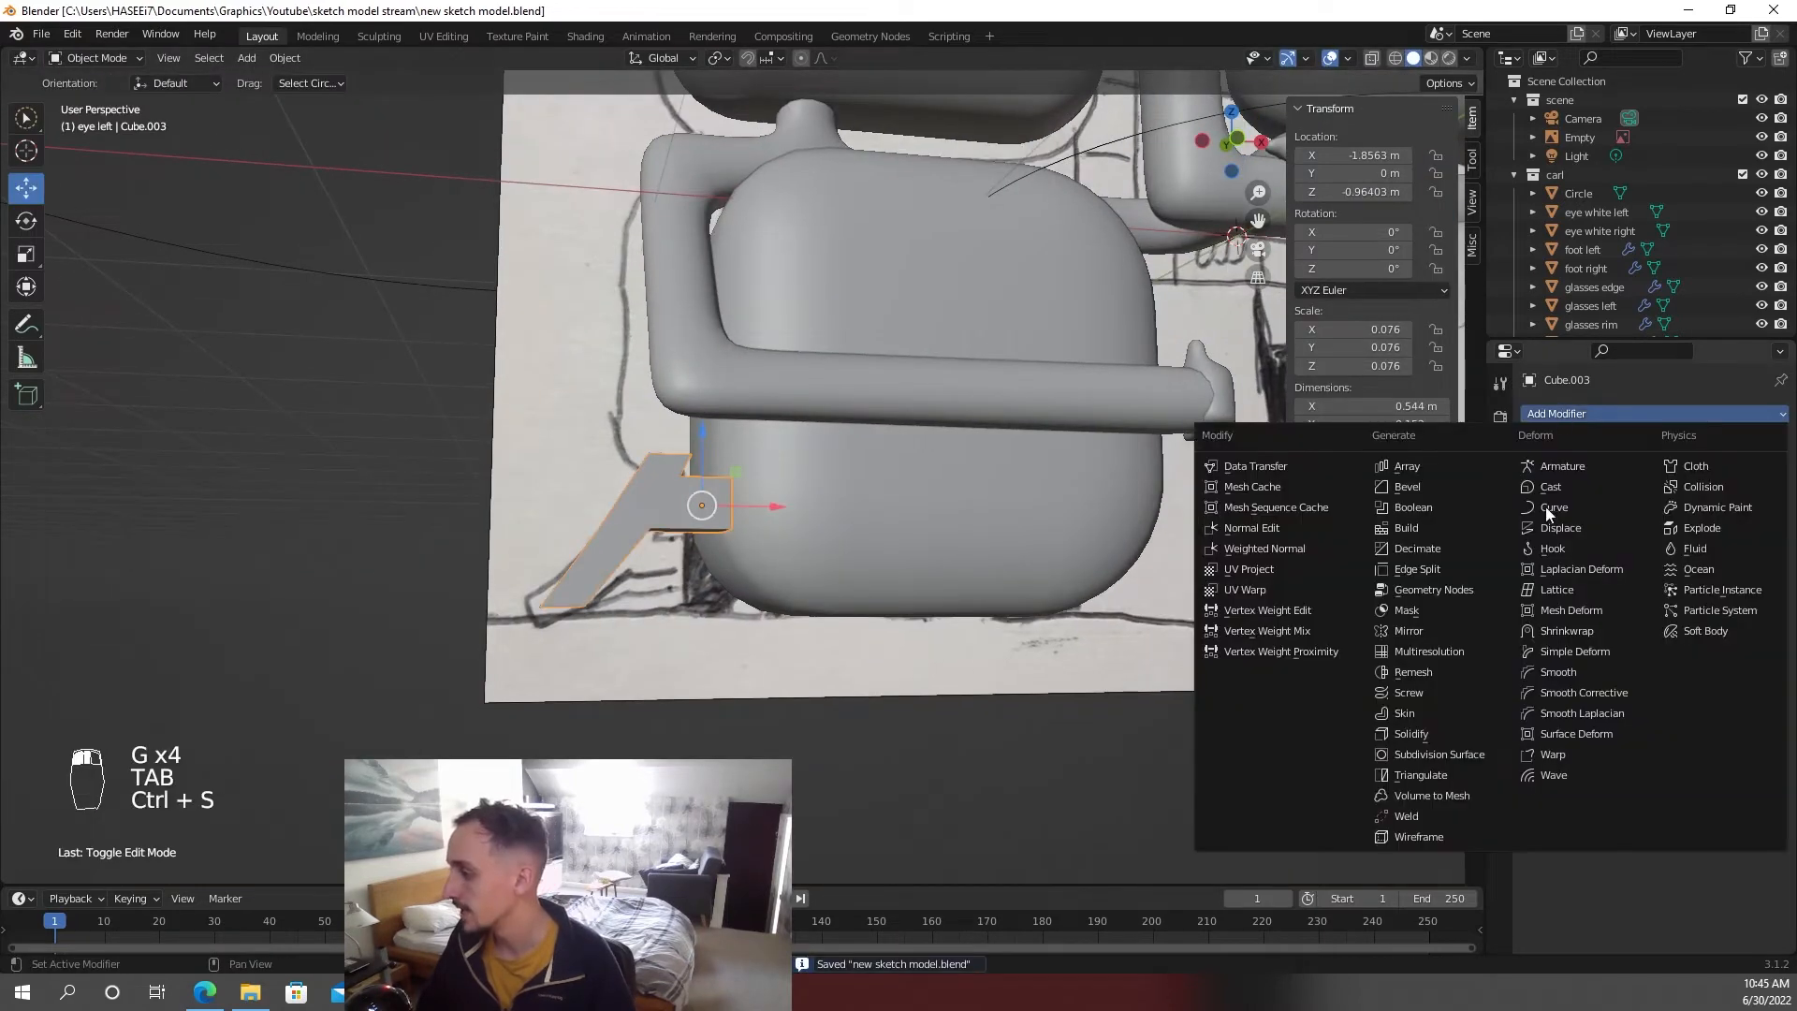
{"action": "left_click", "coordinate": [1458, 749]}
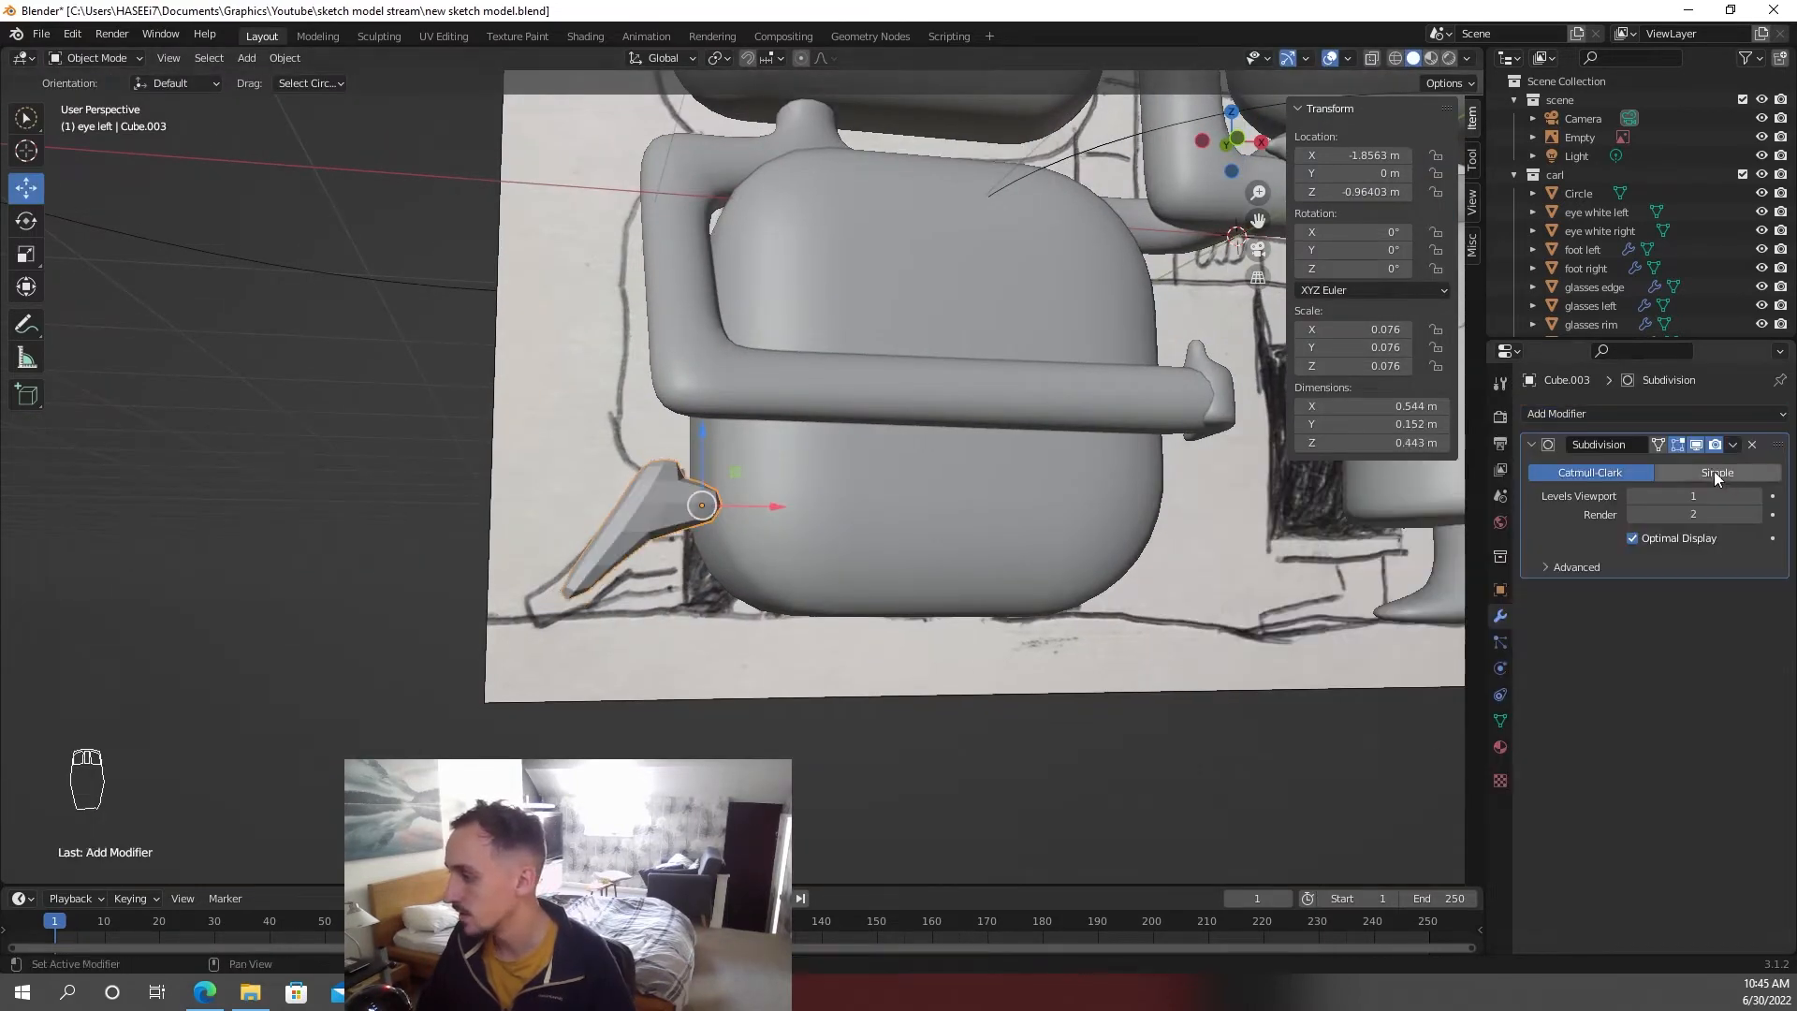
- Add one loop cut across the lower slanted foot section and another near the leg stub's body-side end
{"action": "key", "text": "Tab"}
{"action": "scroll", "coordinate": [413, 662], "scroll_direction": "up", "scroll_amount": 4}
{"action": "key", "text": "ctrl+r"}
{"action": "left_click", "coordinate": [412, 662]}
{"action": "left_click", "coordinate": [447, 610]}
{"action": "key", "text": "ctrl+r"}
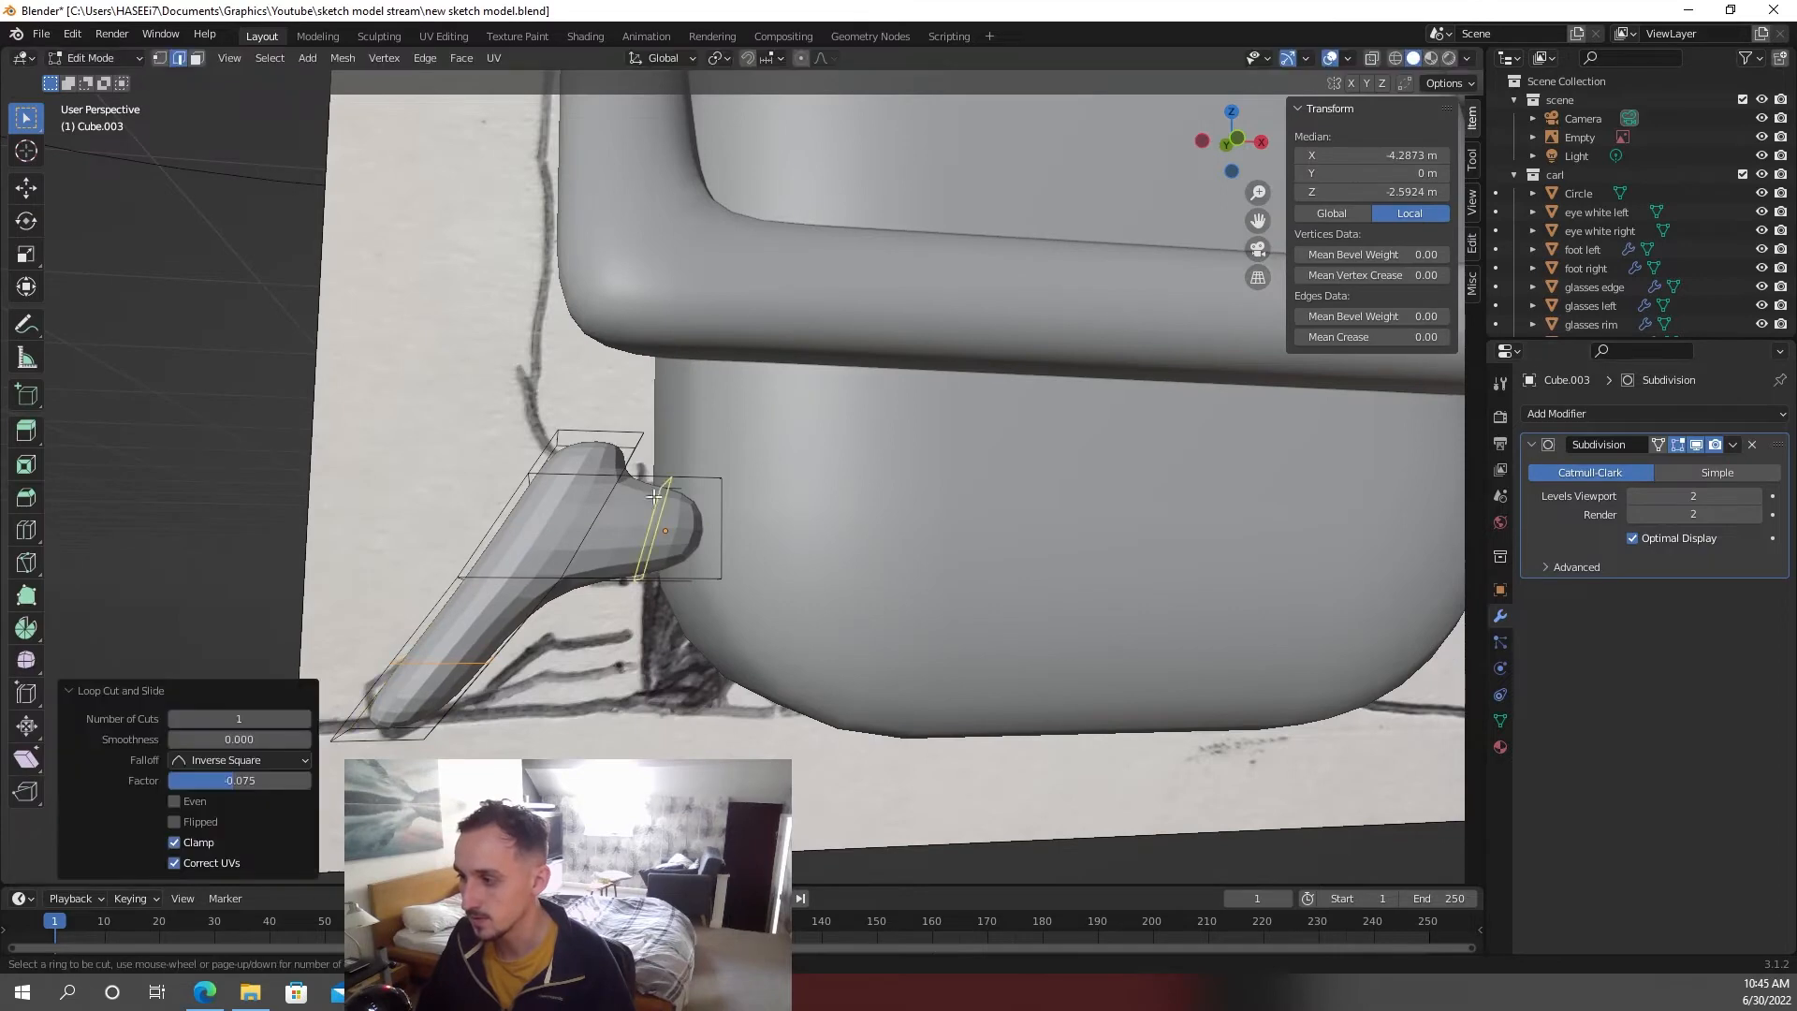
{"action": "left_click", "coordinate": [661, 483]}
{"action": "left_click", "coordinate": [694, 485]}
- Add a loop cut near the tip of the upper extrusion, leave mesh editing and save the file
{"action": "key", "text": "ctrl+r"}
{"action": "left_click", "coordinate": [611, 457]}
{"action": "left_click", "coordinate": [610, 455]}
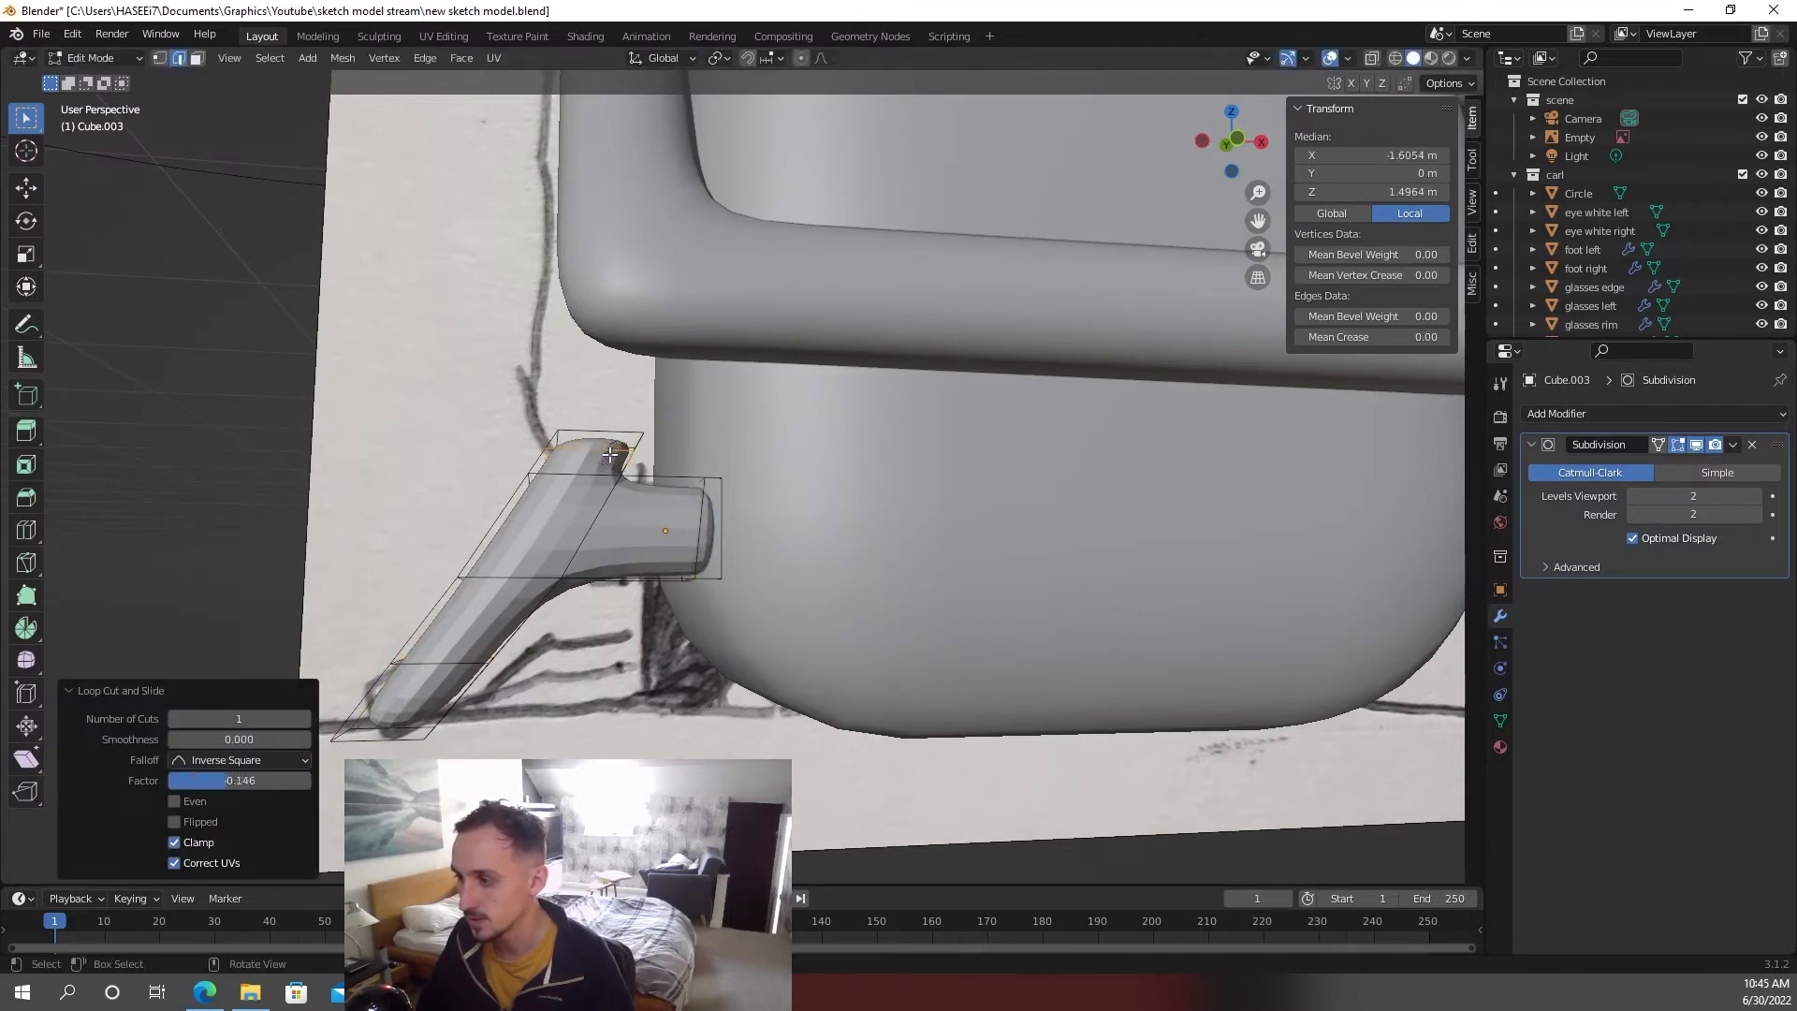
{"action": "key", "text": "Tab"}
{"action": "scroll", "coordinate": [660, 541], "scroll_direction": "down", "scroll_amount": 4}
{"action": "key", "text": "ctrl+s"}
{"action": "mouse_move", "coordinate": [659, 542]}
{"action": "middle_mouse_down"}
{"action": "mouse_move", "coordinate": [741, 593]}
{"action": "mouse_move", "coordinate": [648, 576]}
{"action": "middle_mouse_up"}
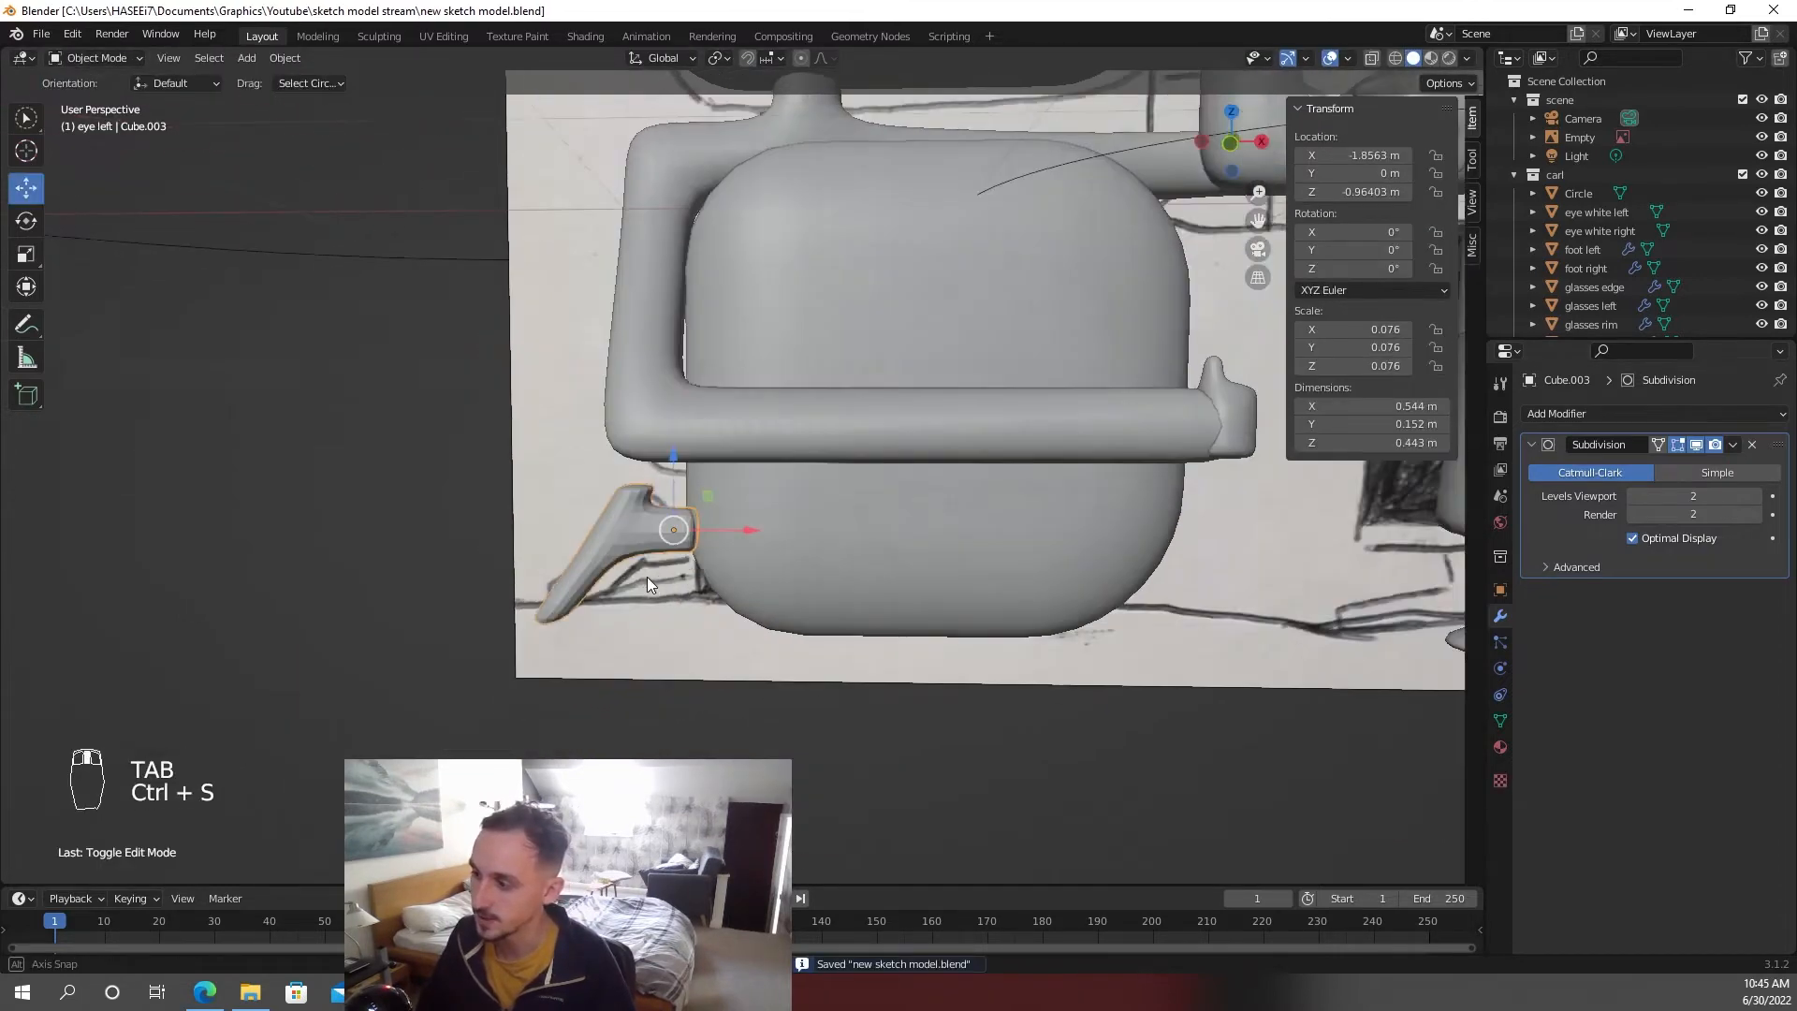
{"action": "scroll", "coordinate": [646, 575], "scroll_direction": "up", "scroll_amount": 2}
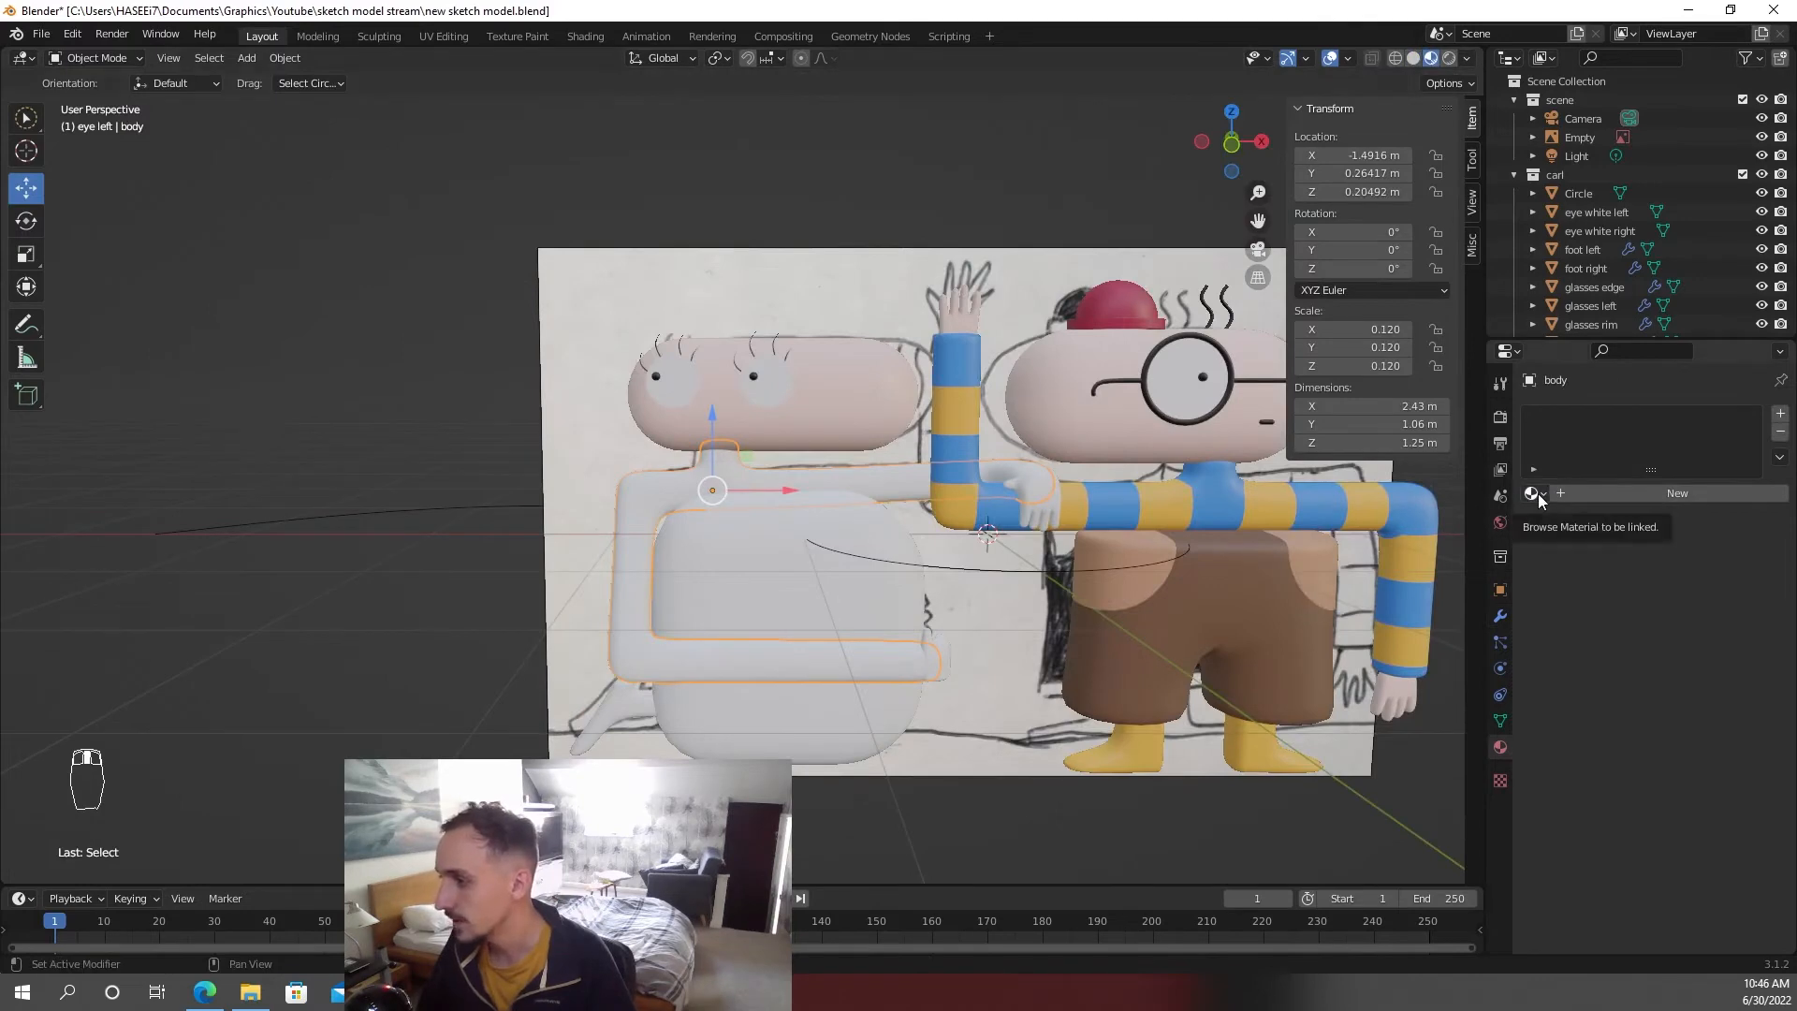
- Assign the existing skin material to the body with the arms
{"action": "key", "text": "z"}
{"action": "left_click", "coordinate": [889, 519]}
{"action": "key", "text": "z"}
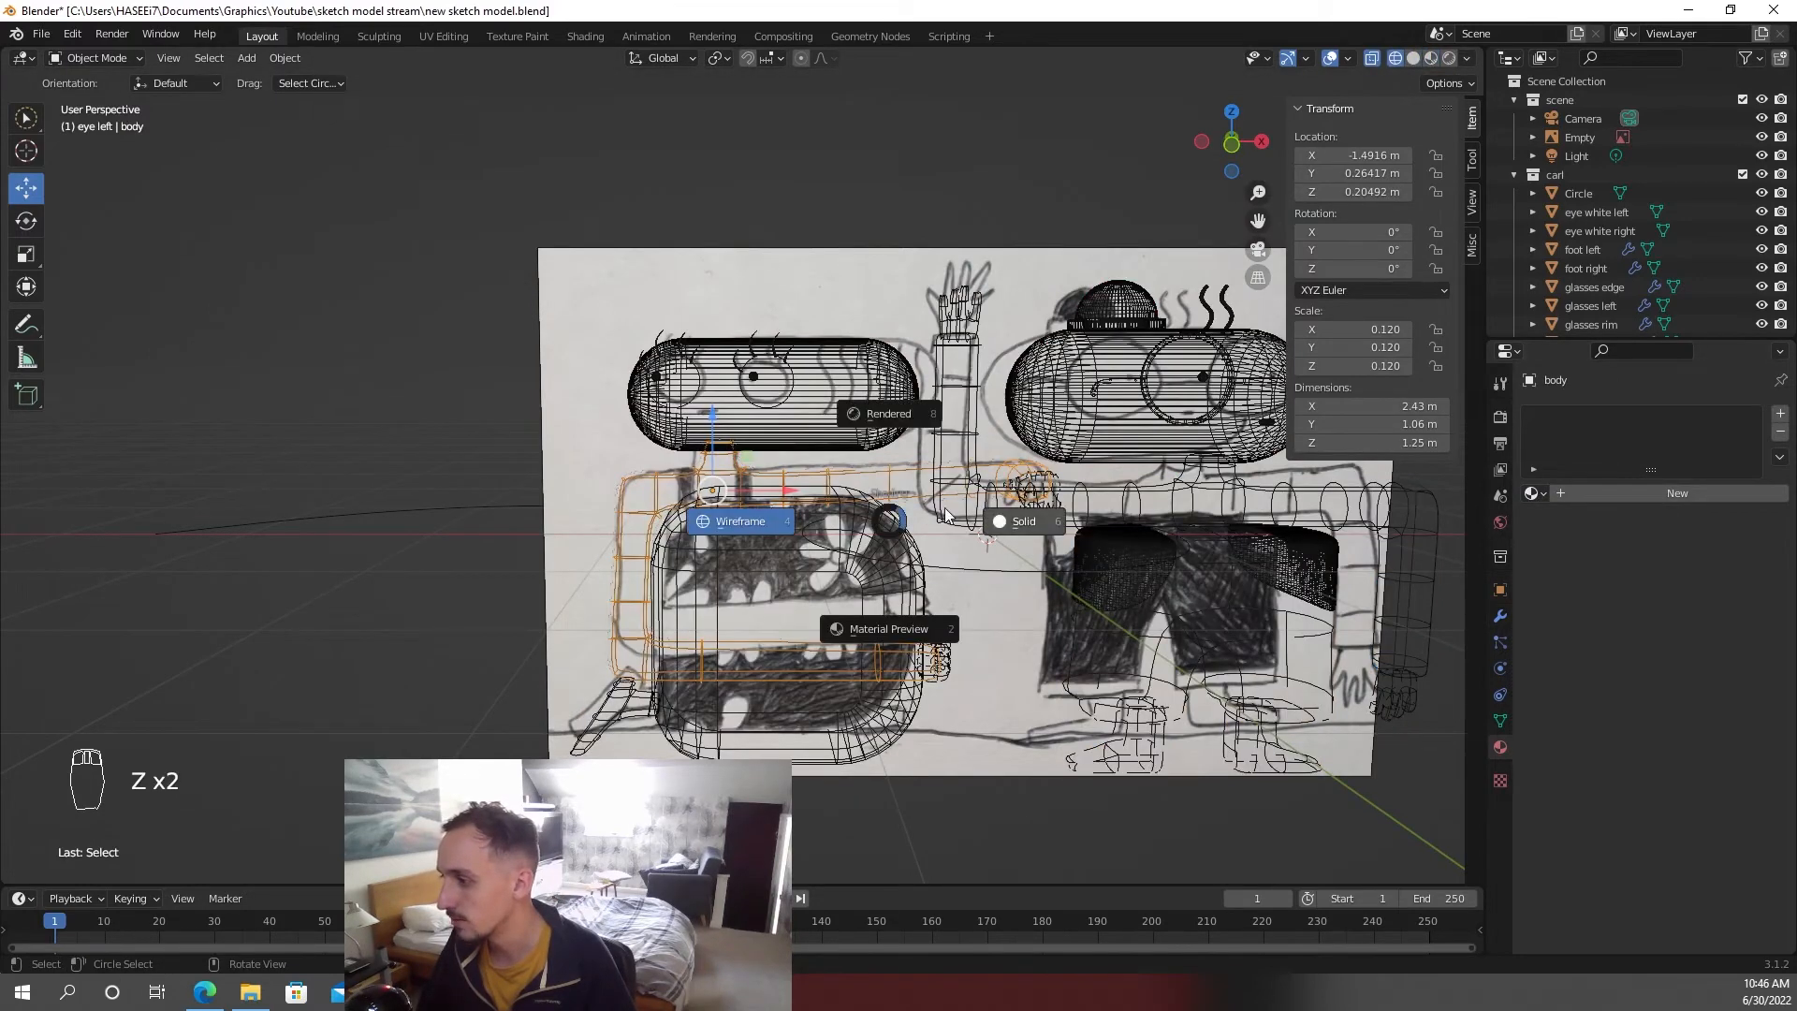
{"action": "left_click", "coordinate": [947, 515]}
{"action": "left_click", "coordinate": [1535, 496]}
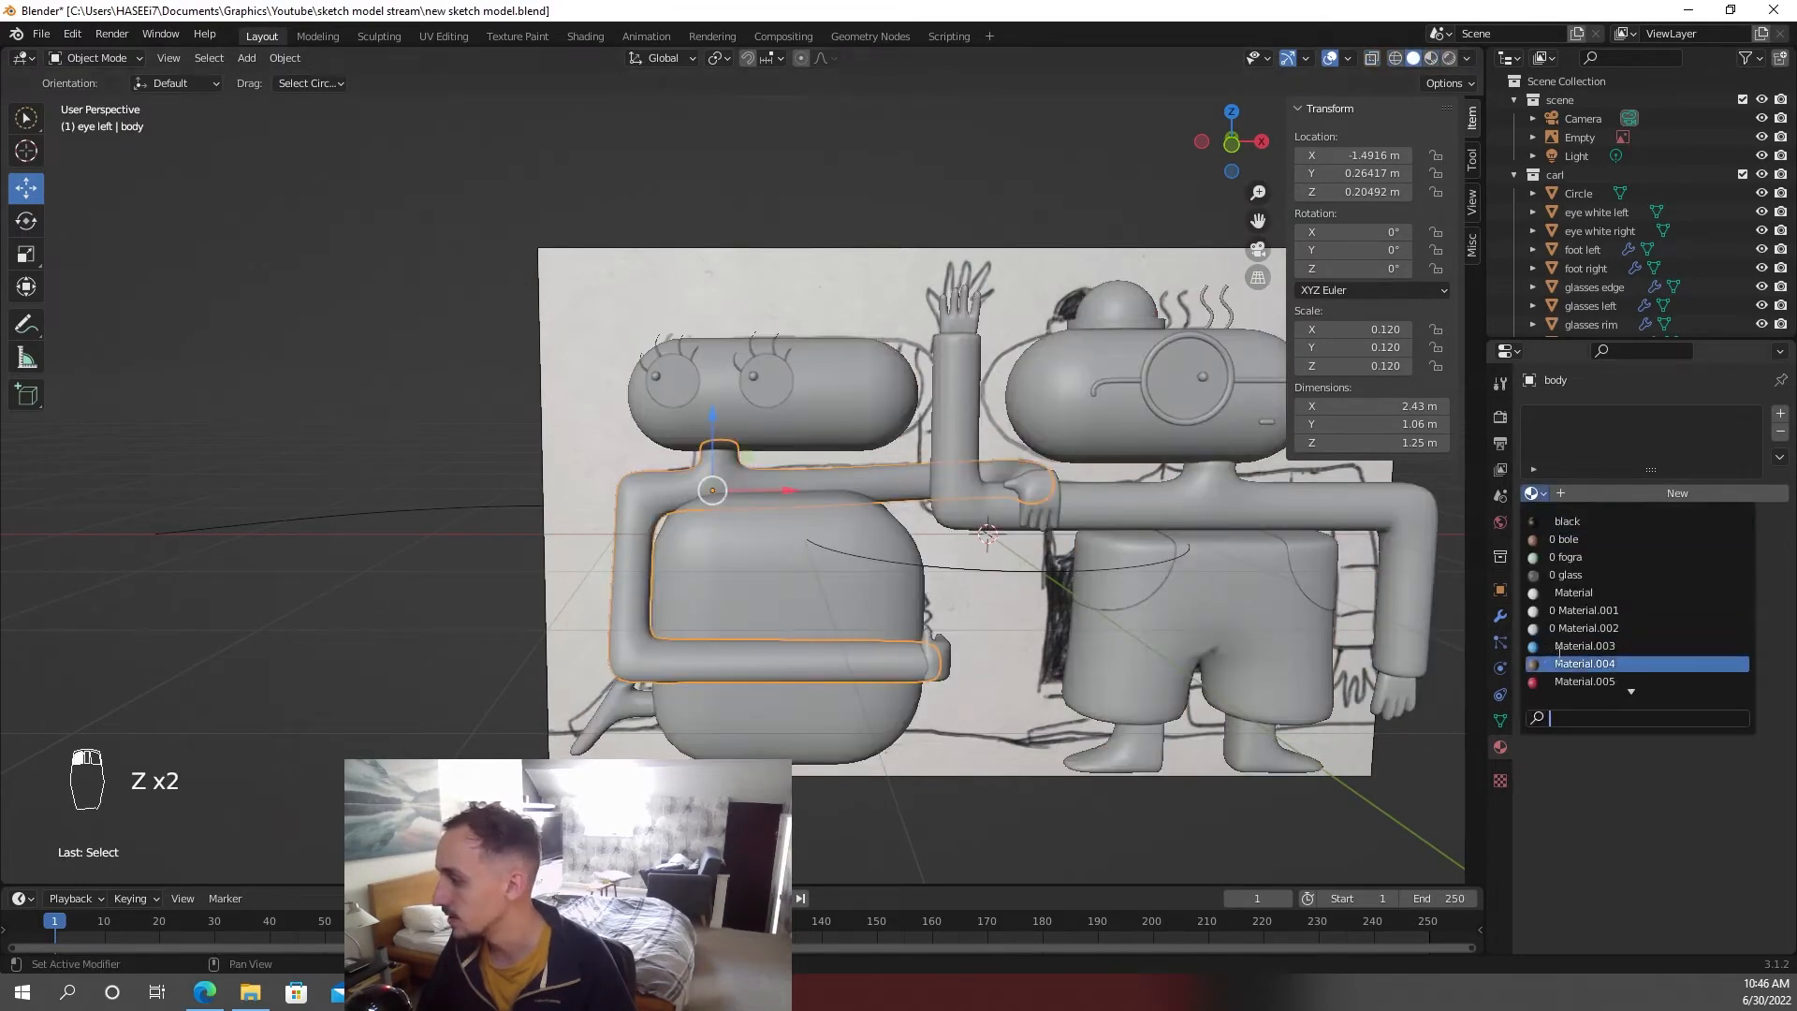
{"action": "left_click", "coordinate": [1581, 629]}
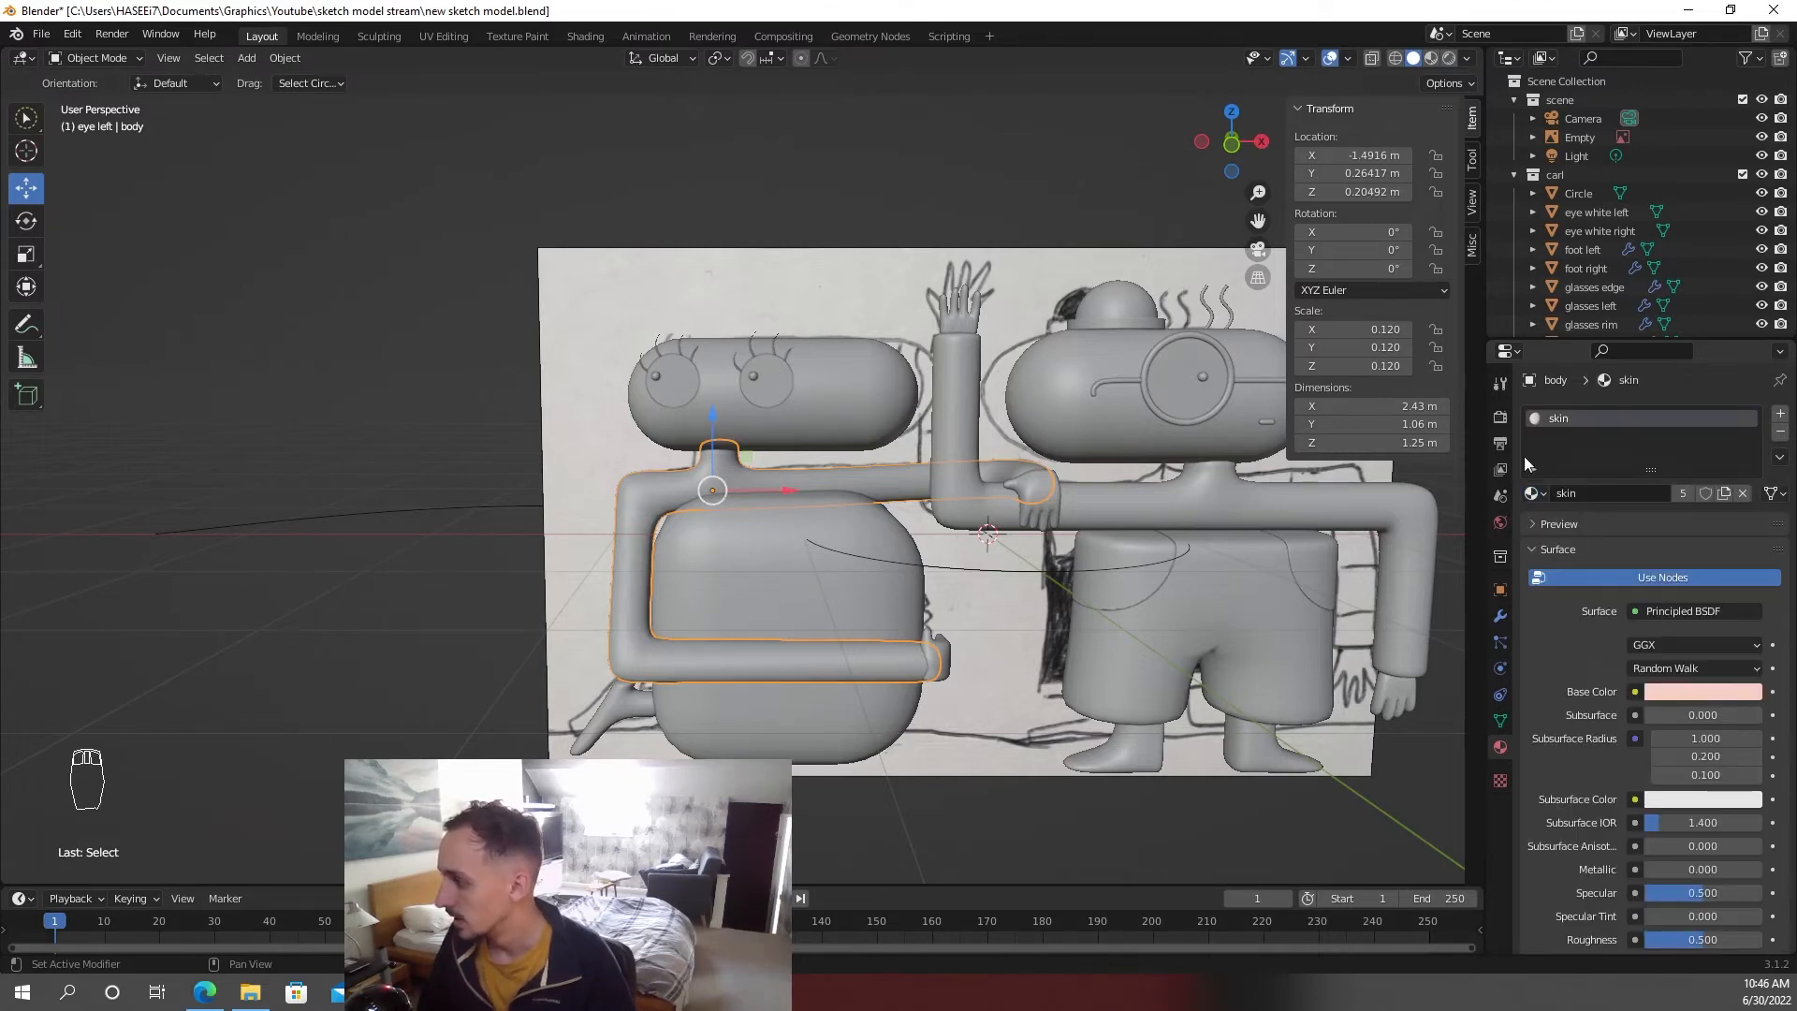
- Preview the characters in rendered shading and return to material preview
{"action": "key", "text": "z"}
{"action": "left_click", "coordinate": [1002, 184]}
{"action": "key", "text": "z"}
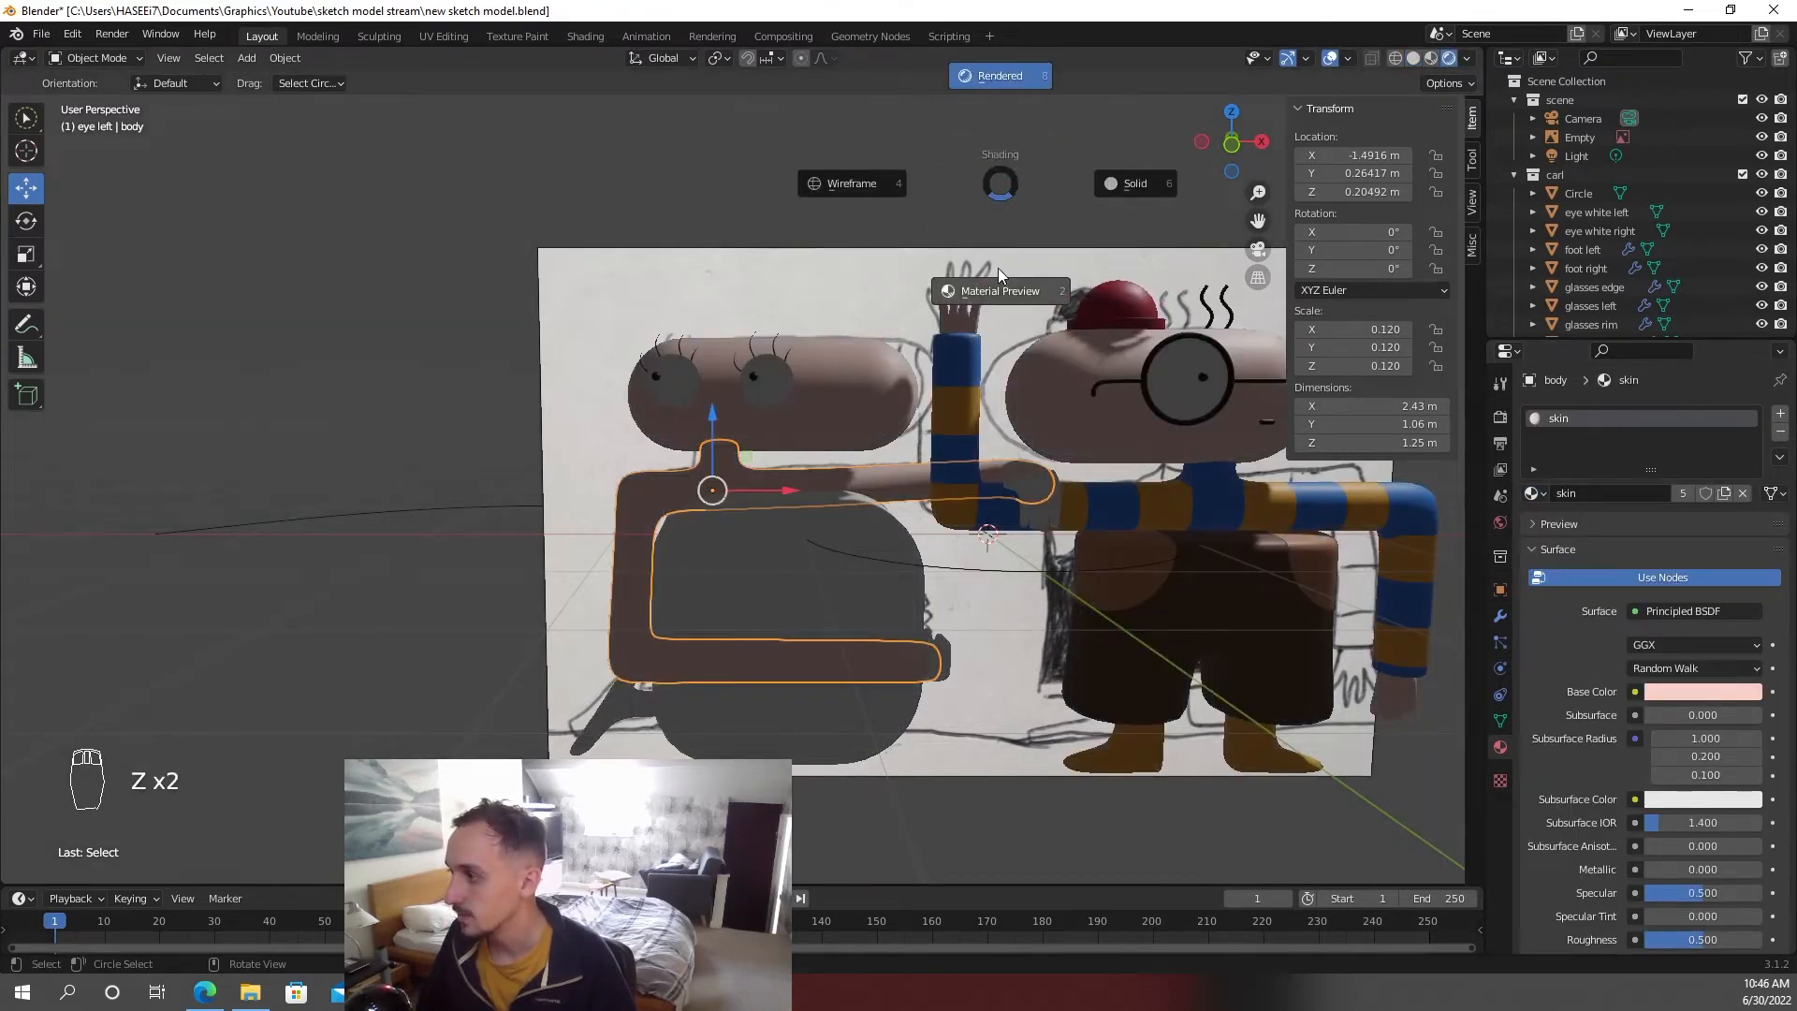
{"action": "left_click", "coordinate": [1114, 193]}
{"action": "key", "text": "z"}
{"action": "left_click", "coordinate": [1076, 283]}
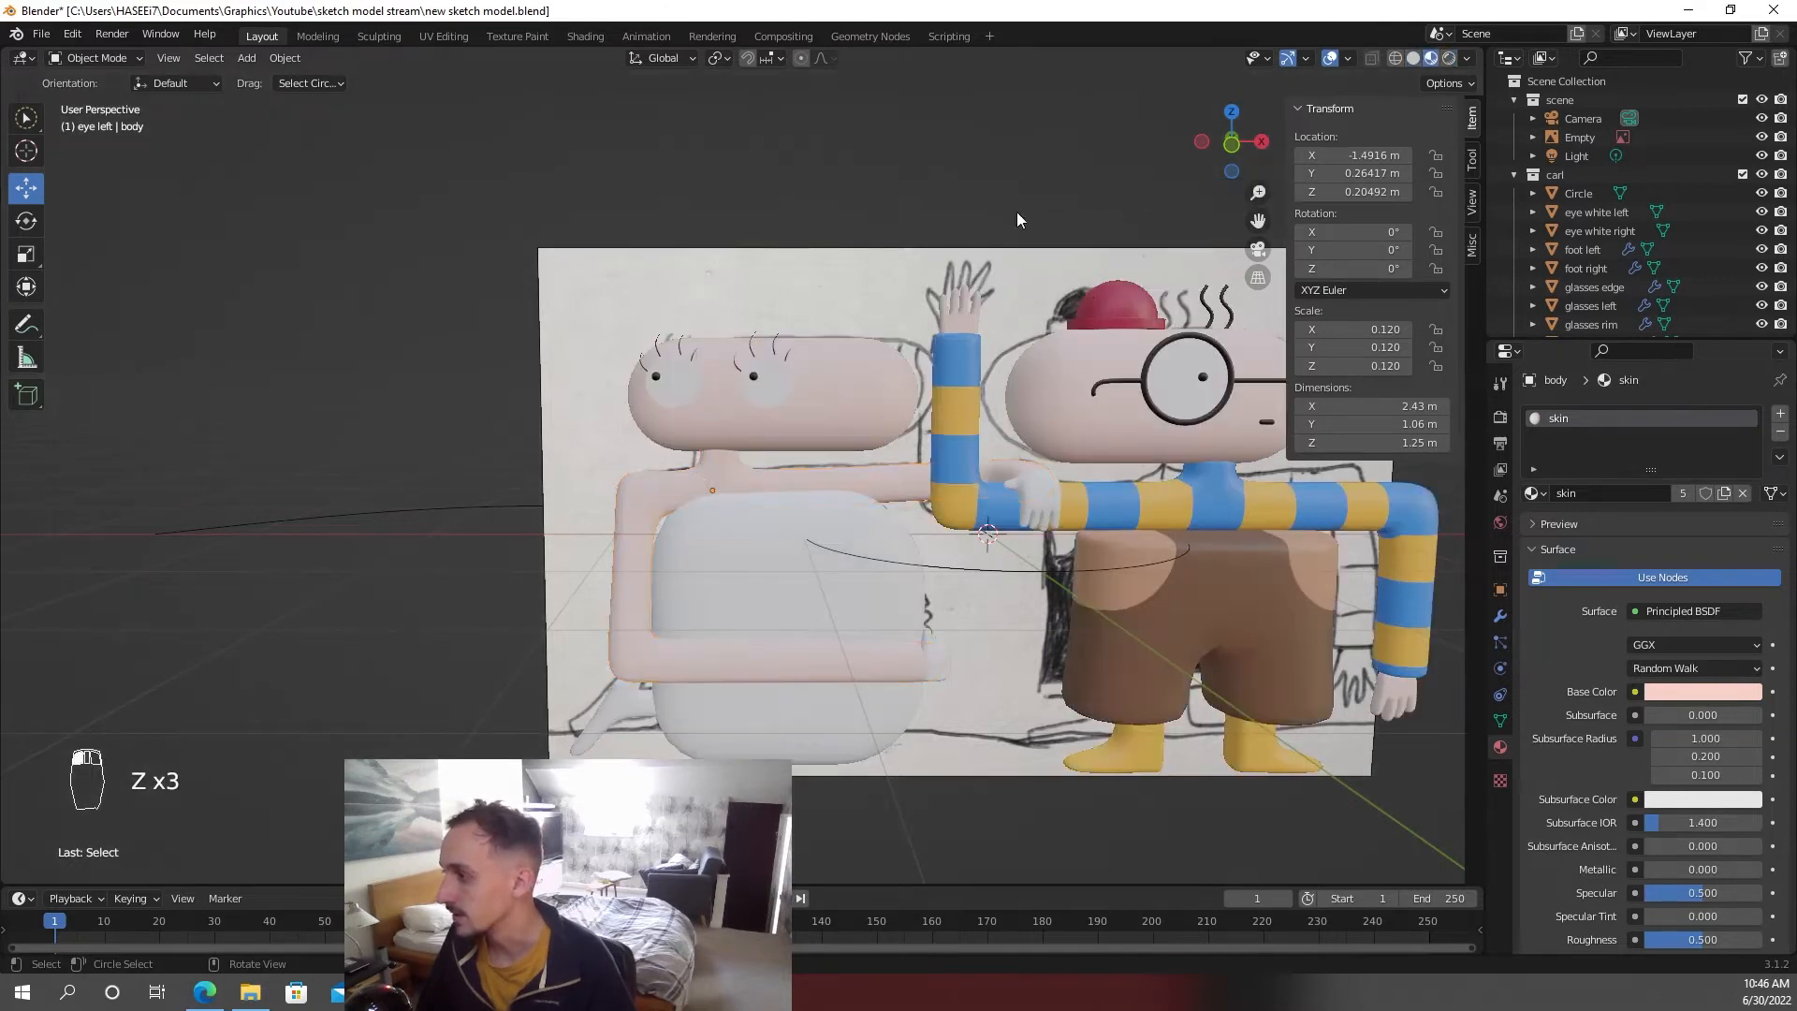
{"action": "mouse_move", "coordinate": [1016, 211]}
{"action": "middle_mouse_down", "text": "shift"}
{"action": "mouse_move", "coordinate": [921, 247]}
{"action": "mouse_move", "coordinate": [964, 239]}
{"action": "middle_mouse_up", "text": "shift"}
- Add a second material slot with a new material named "skin linda" and paste the skin material's settings into it
{"action": "left_click", "coordinate": [1777, 415]}
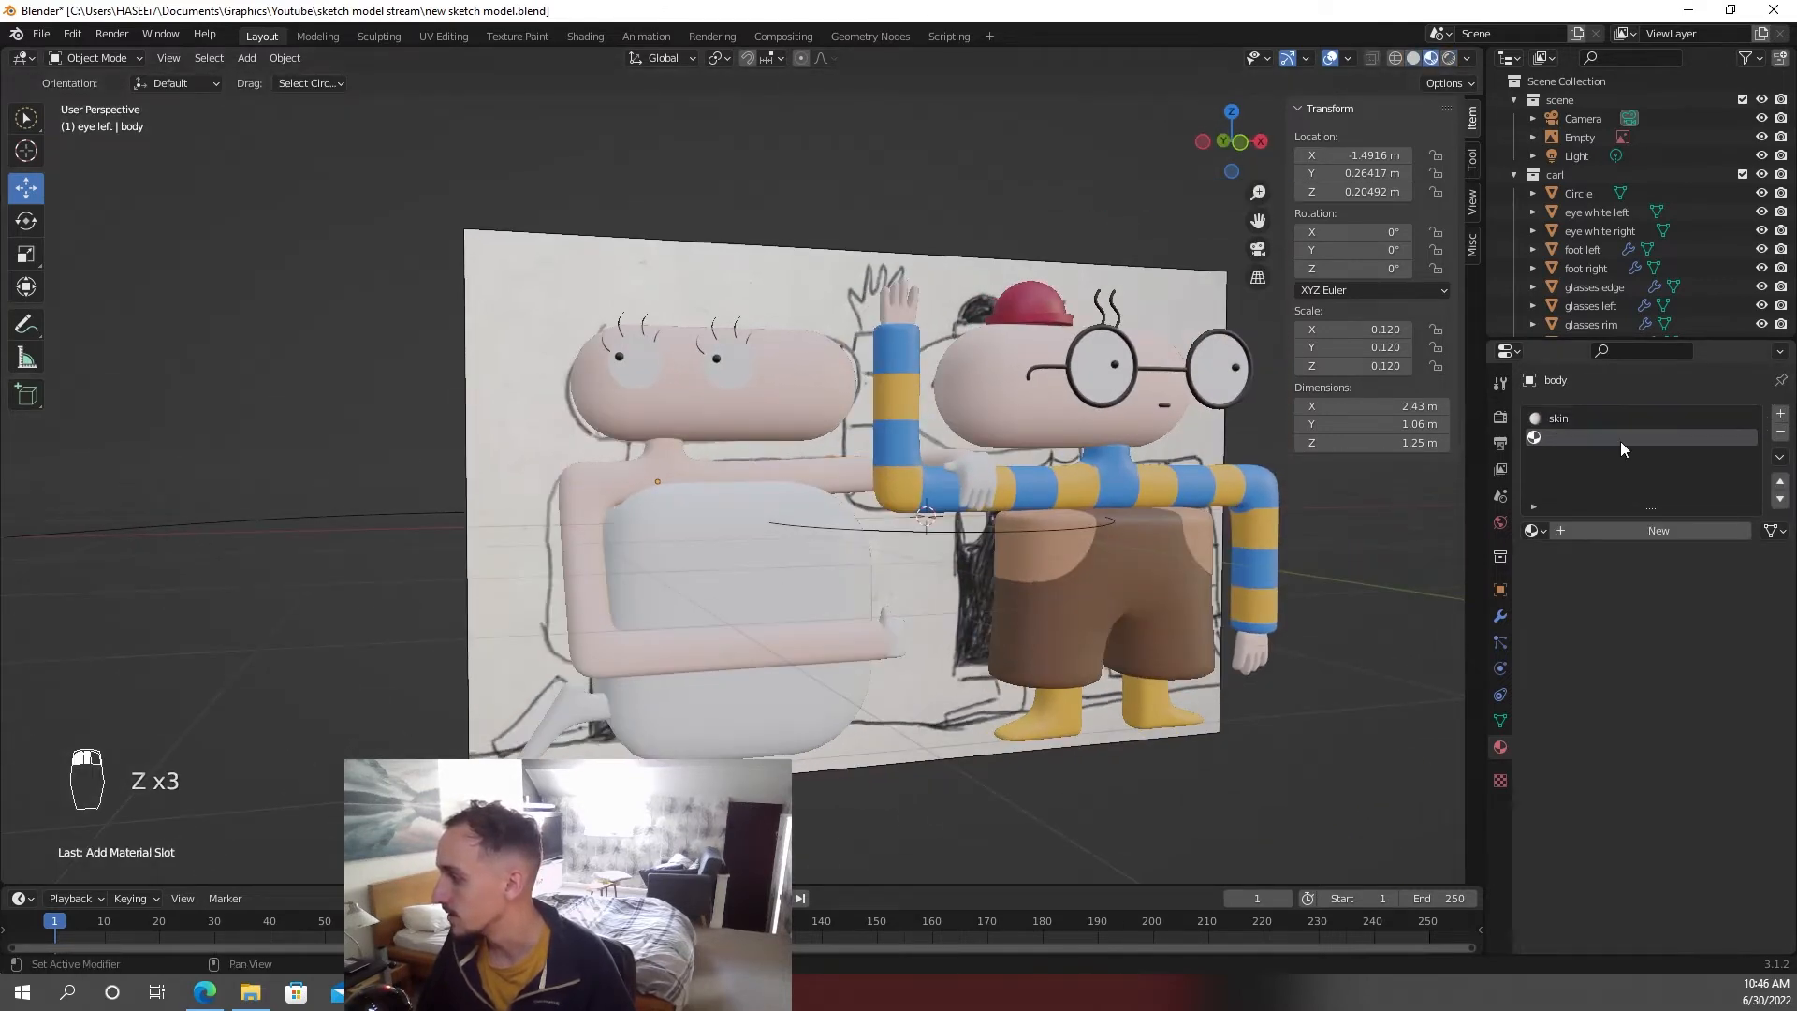
{"action": "left_click", "coordinate": [1592, 532]}
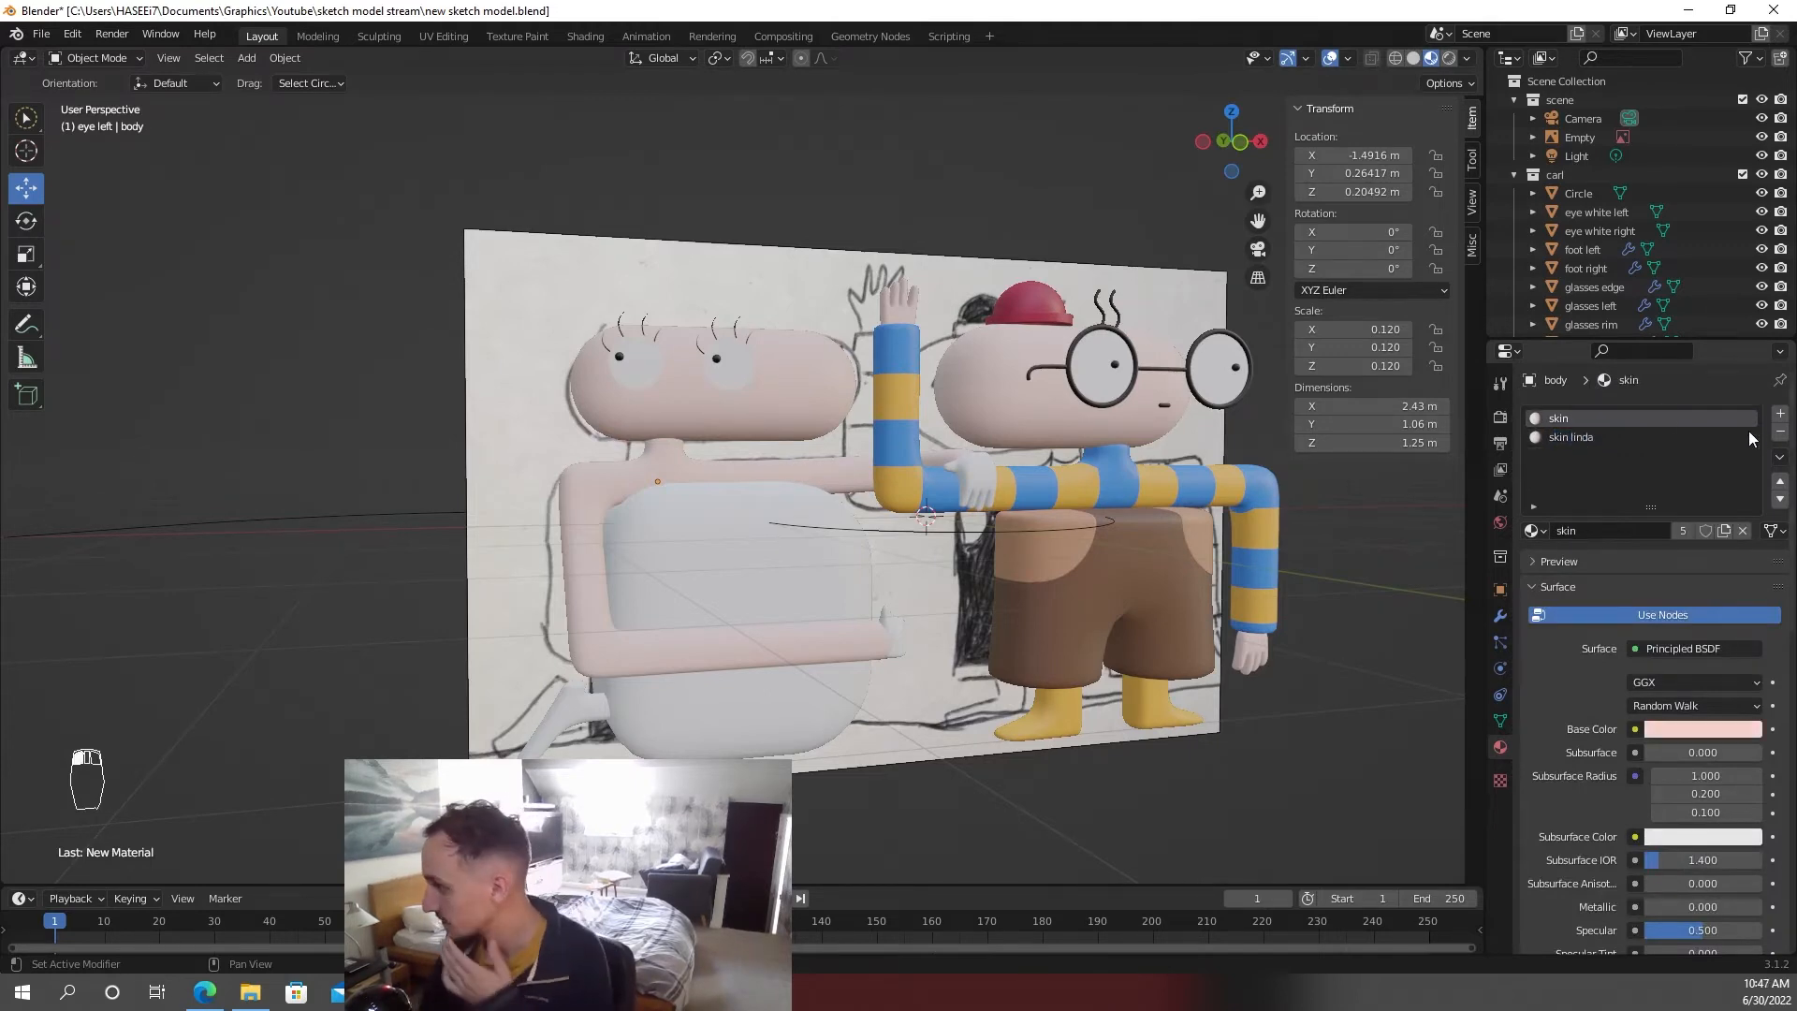
{"action": "left_click", "coordinate": [1780, 457]}
{"action": "left_click", "coordinate": [1685, 472]}
{"action": "left_click", "coordinate": [1647, 438]}
{"action": "left_click", "coordinate": [1780, 456]}
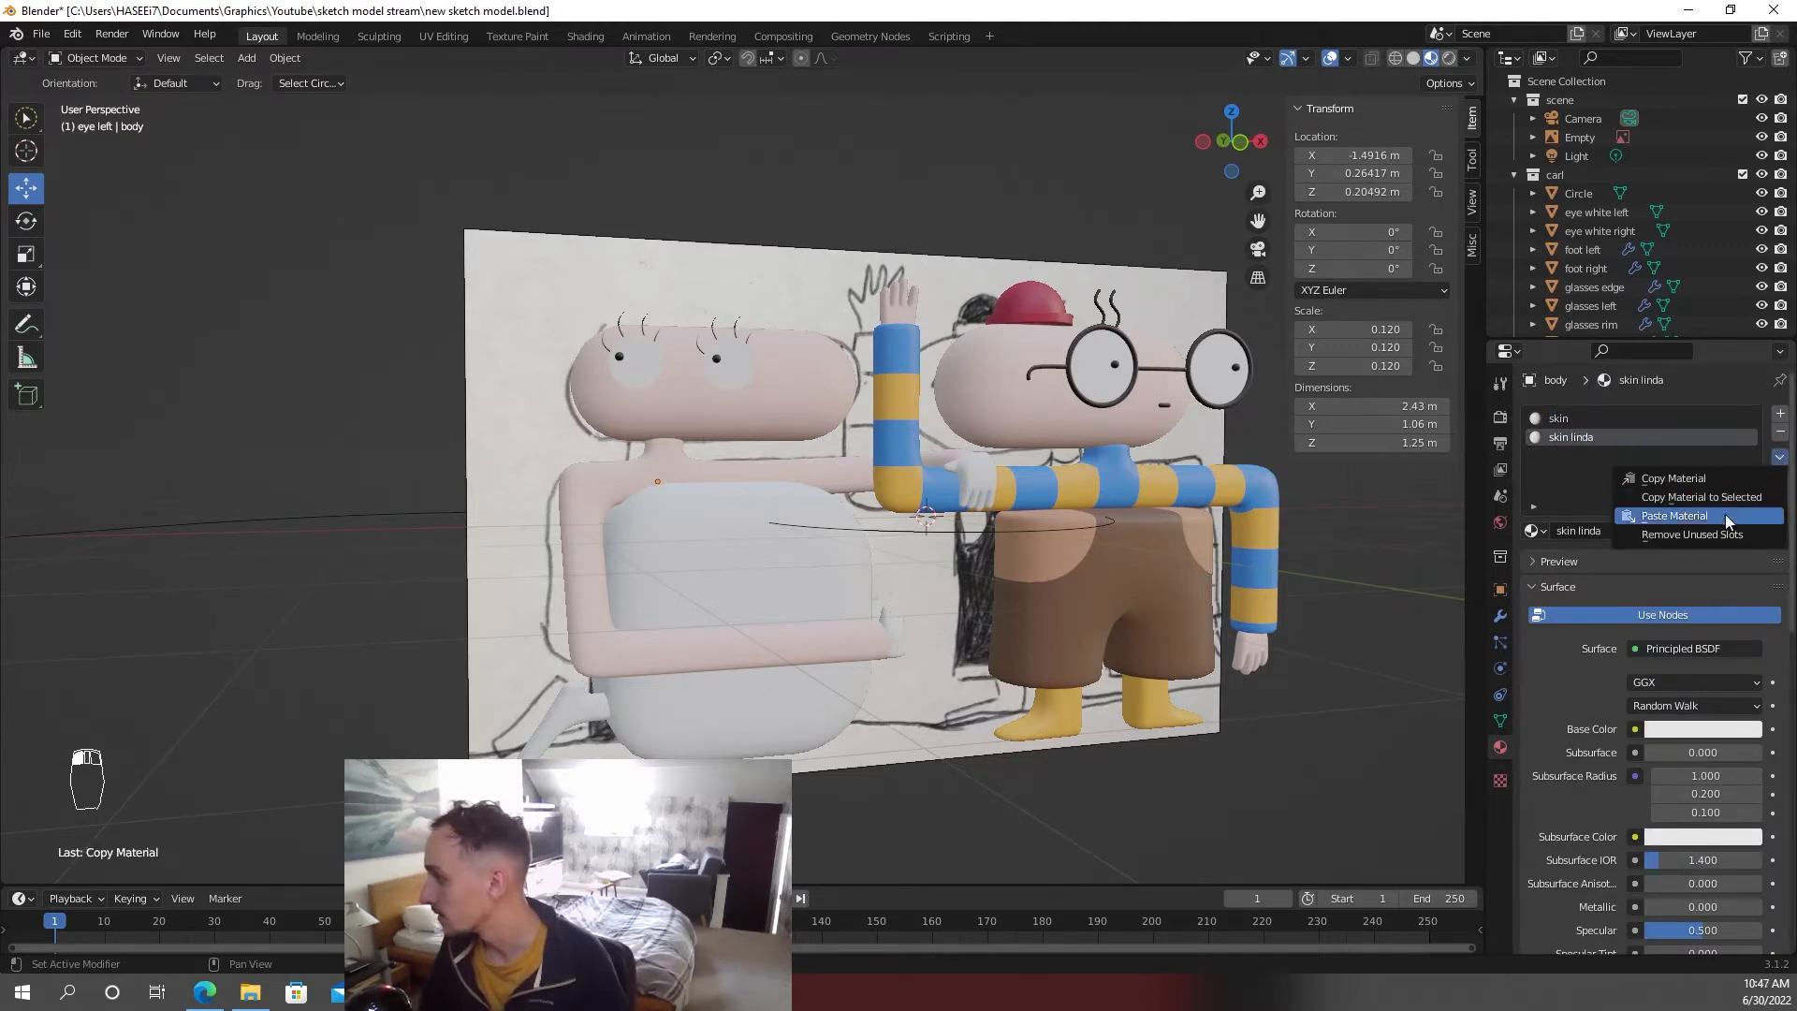
{"action": "left_click", "coordinate": [1721, 518]}
- Save the file and set the skin linda base color to hue 0.034, saturation 0.389 and value 1.000
{"action": "key", "text": "ctrl+s"}
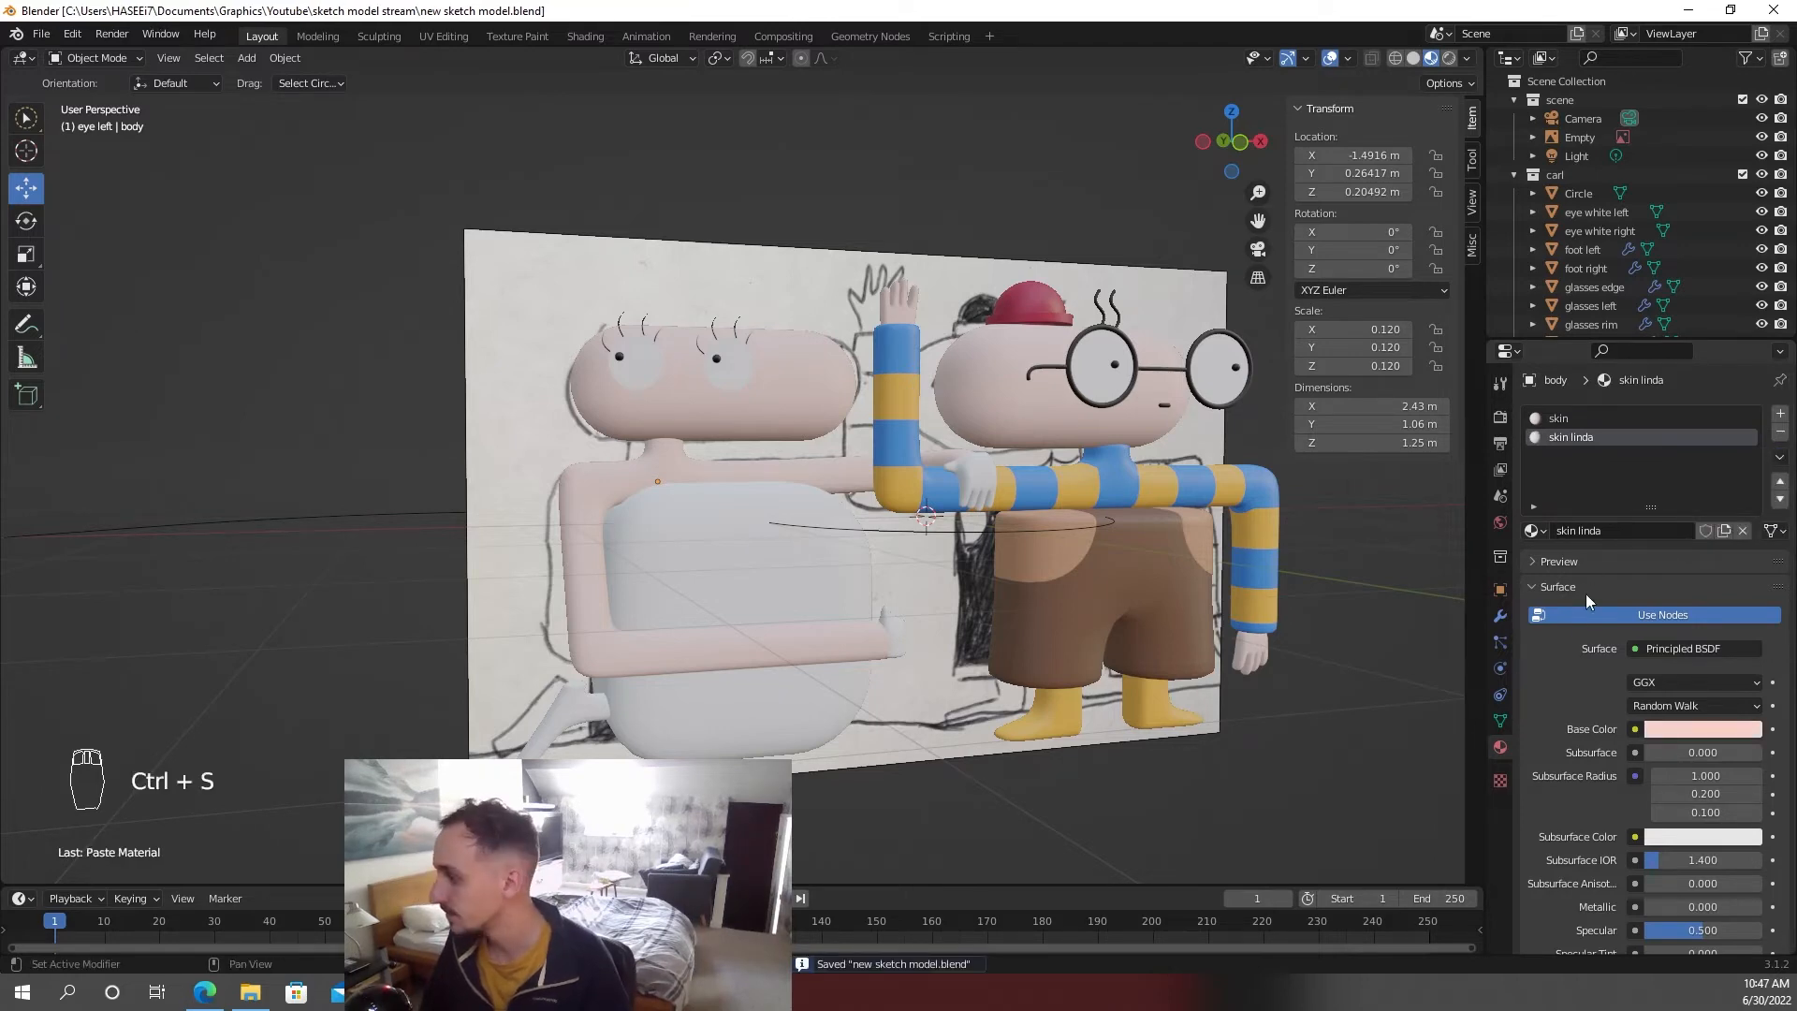
{"action": "left_click", "coordinate": [1702, 728]}
{"action": "left_click_drag", "start_coordinate": [1746, 508], "coordinate": [1745, 459]}
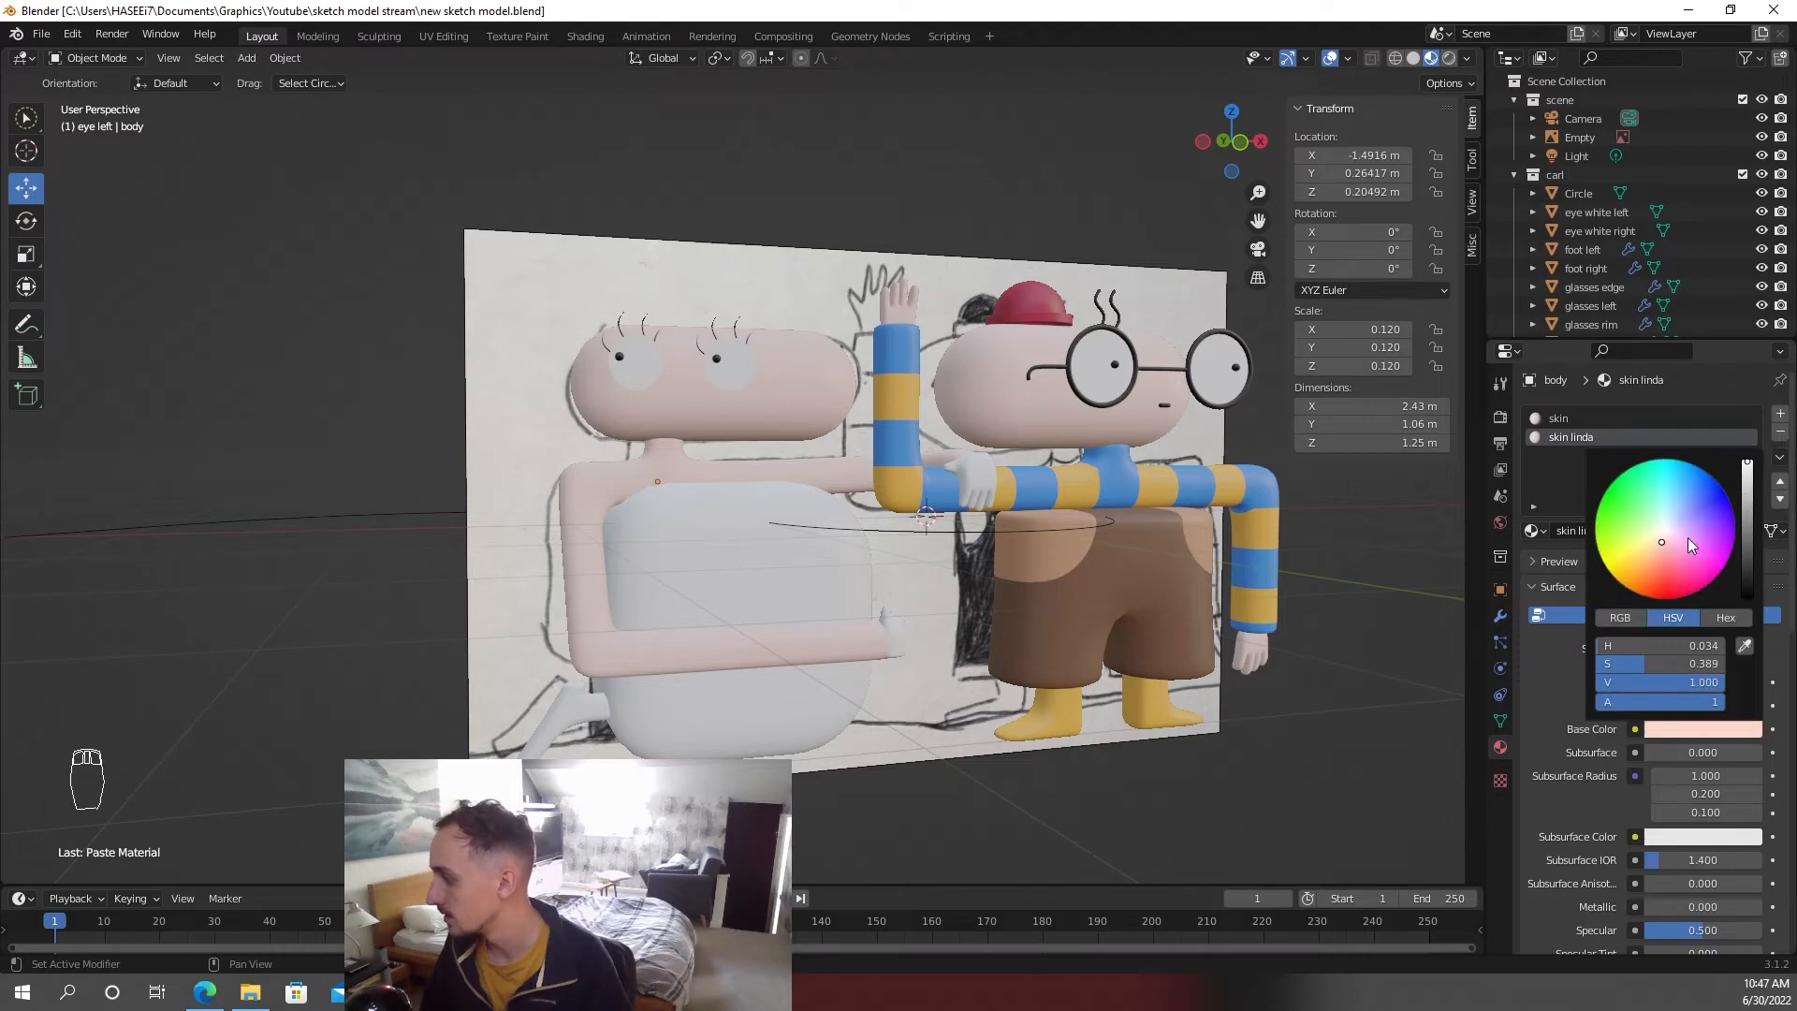
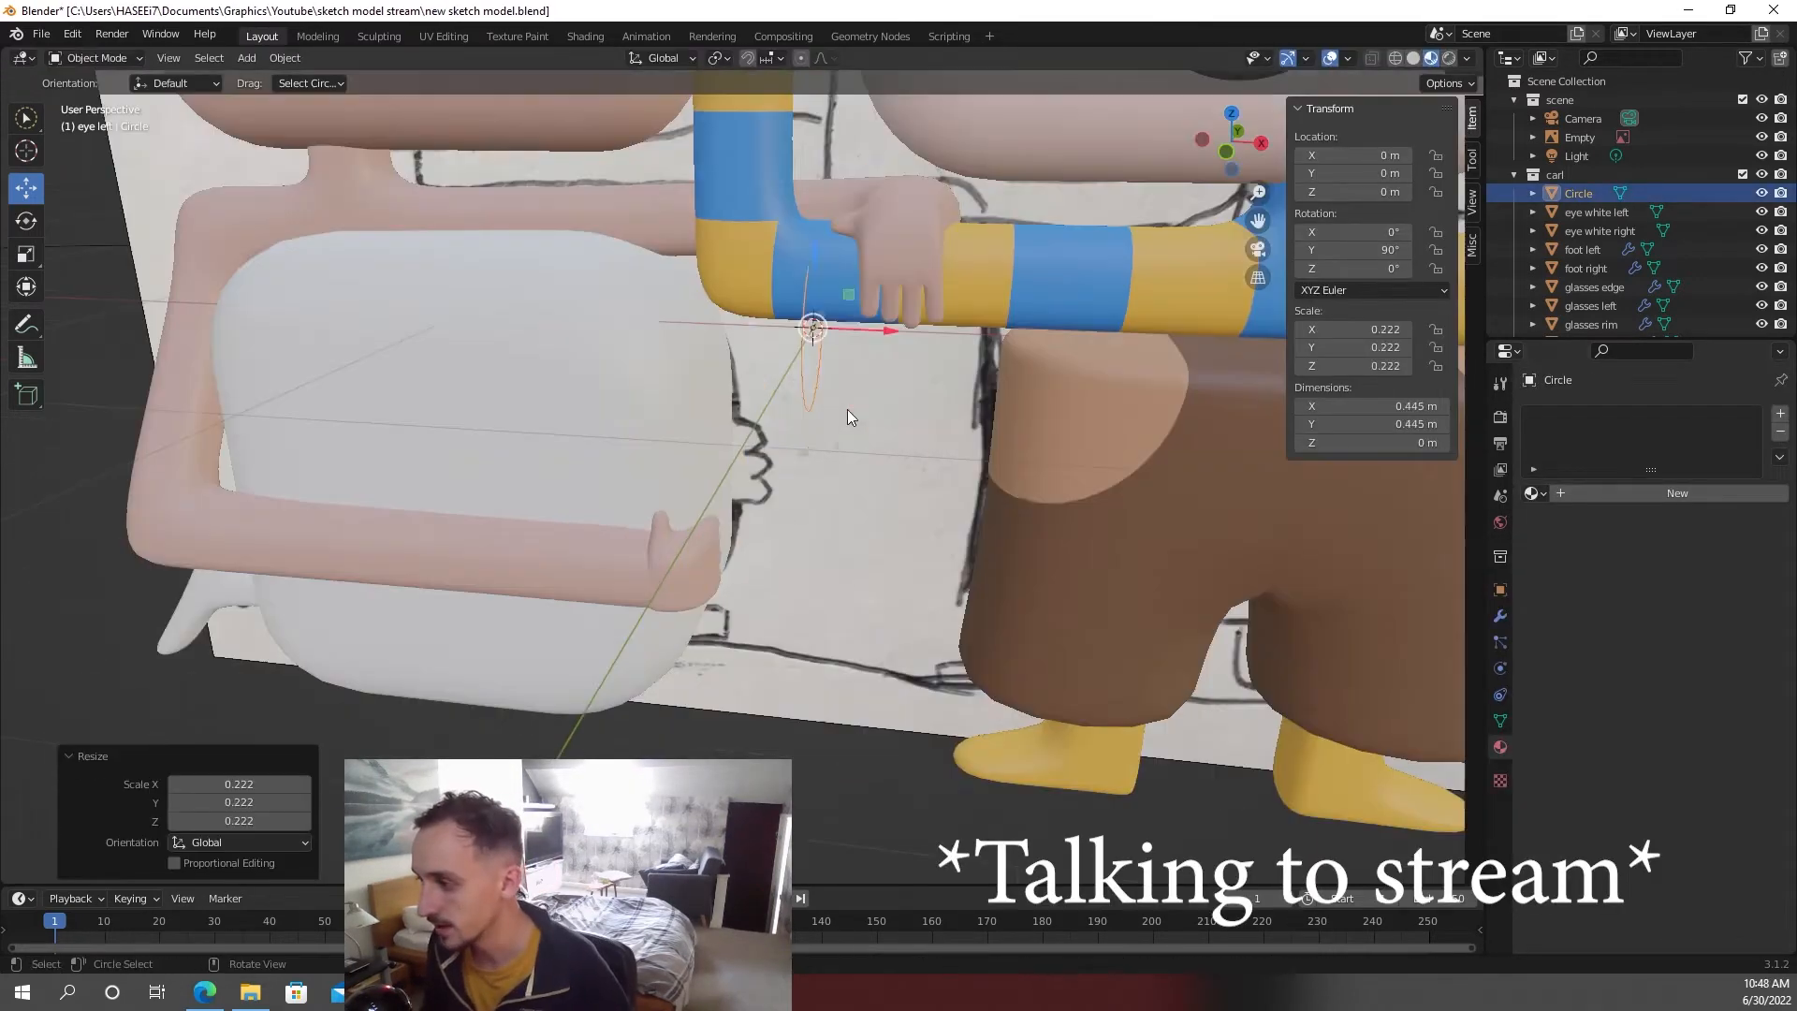
- Move the small circle to the folded arm's wrist at about X -0.436 m, Y -0.277 m, Z -0.606 m
{"action": "key", "text": "g"}
{"action": "key", "text": "z"}
{"action": "middle_click_drag", "start_coordinate": [851, 566], "coordinate": [847, 501]}
{"action": "key", "text": "g"}
{"action": "key", "text": "y"}
{"action": "key", "text": "g"}
{"action": "key", "text": "x"}
{"action": "middle_click_drag", "start_coordinate": [730, 510], "coordinate": [811, 576]}
{"action": "key", "text": "g"}
{"action": "key", "text": "y"}
{"action": "scroll", "coordinate": [768, 546], "scroll_direction": "up", "scroll_amount": 3}
{"action": "key", "text": "g"}
{"action": "key", "text": "x"}
{"action": "key", "text": "g"}
{"action": "key", "text": "z"}
- Extrude the circle in place and scale the new edges to form a flat ring, scaling the whole ring by 0.536
{"action": "key", "text": "Tab"}
{"action": "key", "text": "e"}
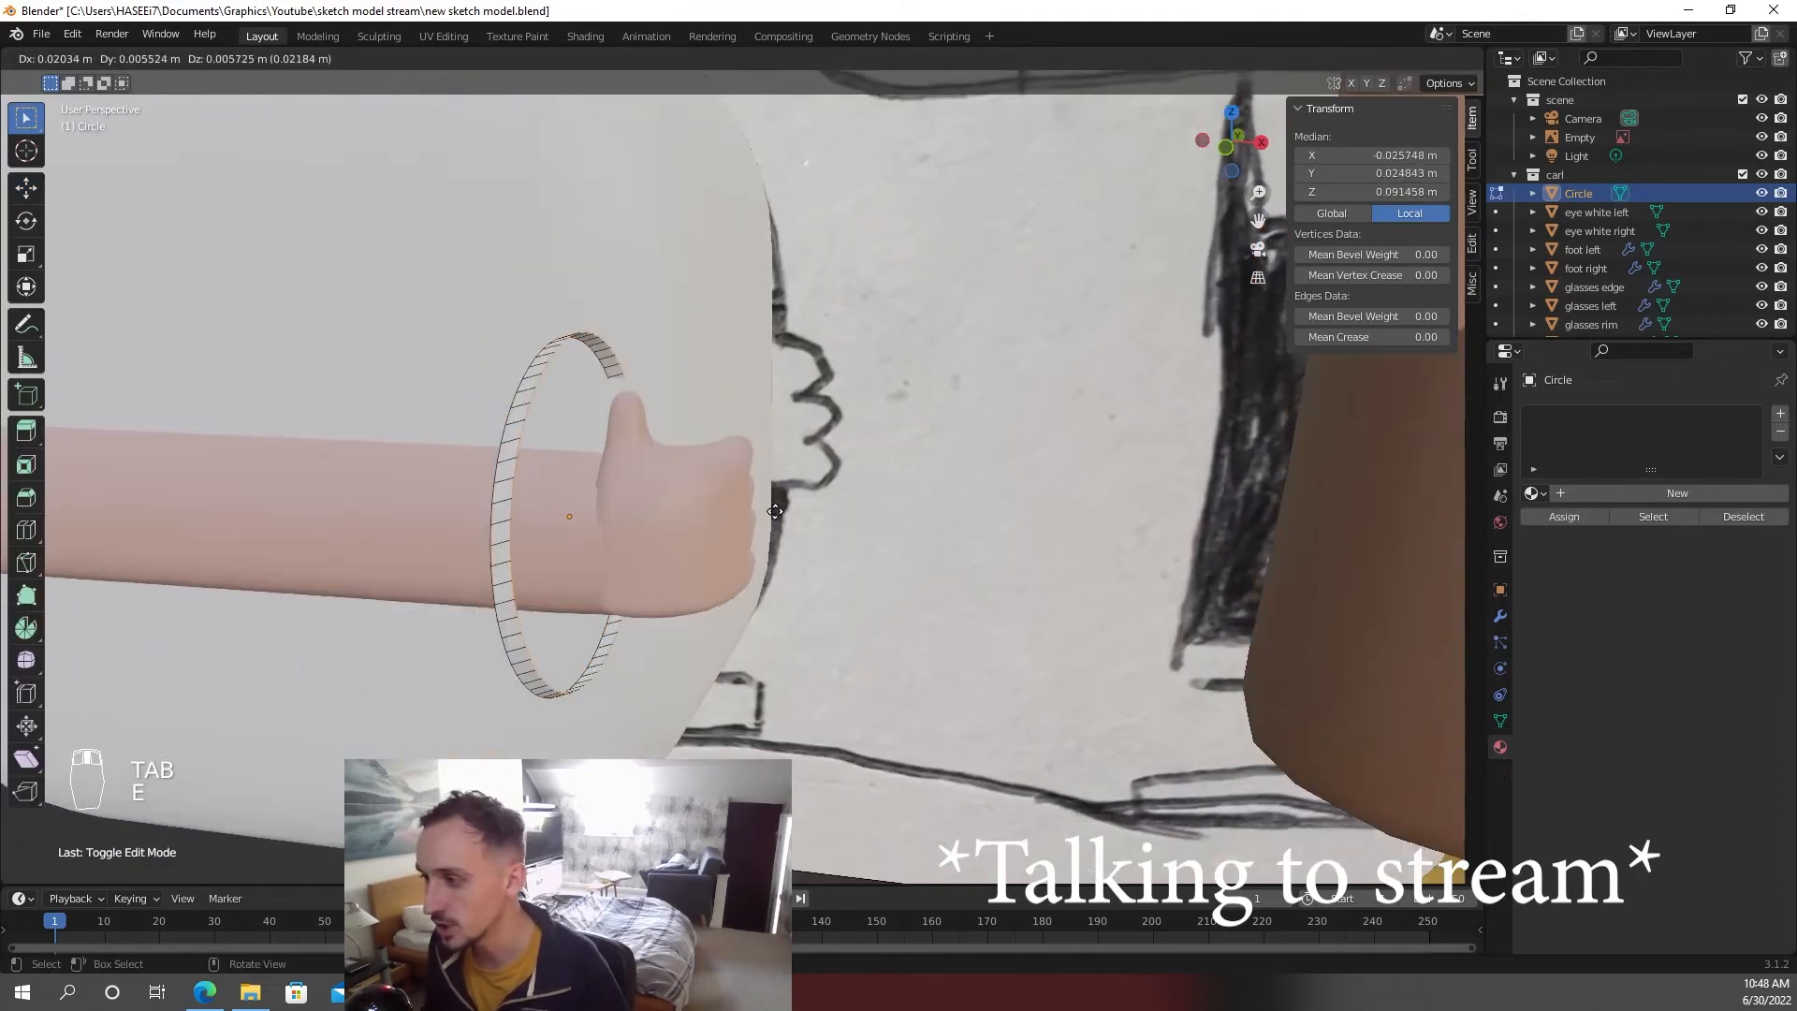
{"action": "right_click", "coordinate": [810, 513]}
{"action": "key", "text": "s"}
{"action": "left_click", "coordinate": [814, 510]}
{"action": "key", "text": "Tab"}
{"action": "key", "text": "s"}
{"action": "left_click", "coordinate": [757, 591]}
{"action": "scroll", "coordinate": [730, 550], "scroll_direction": "up", "scroll_amount": 3}
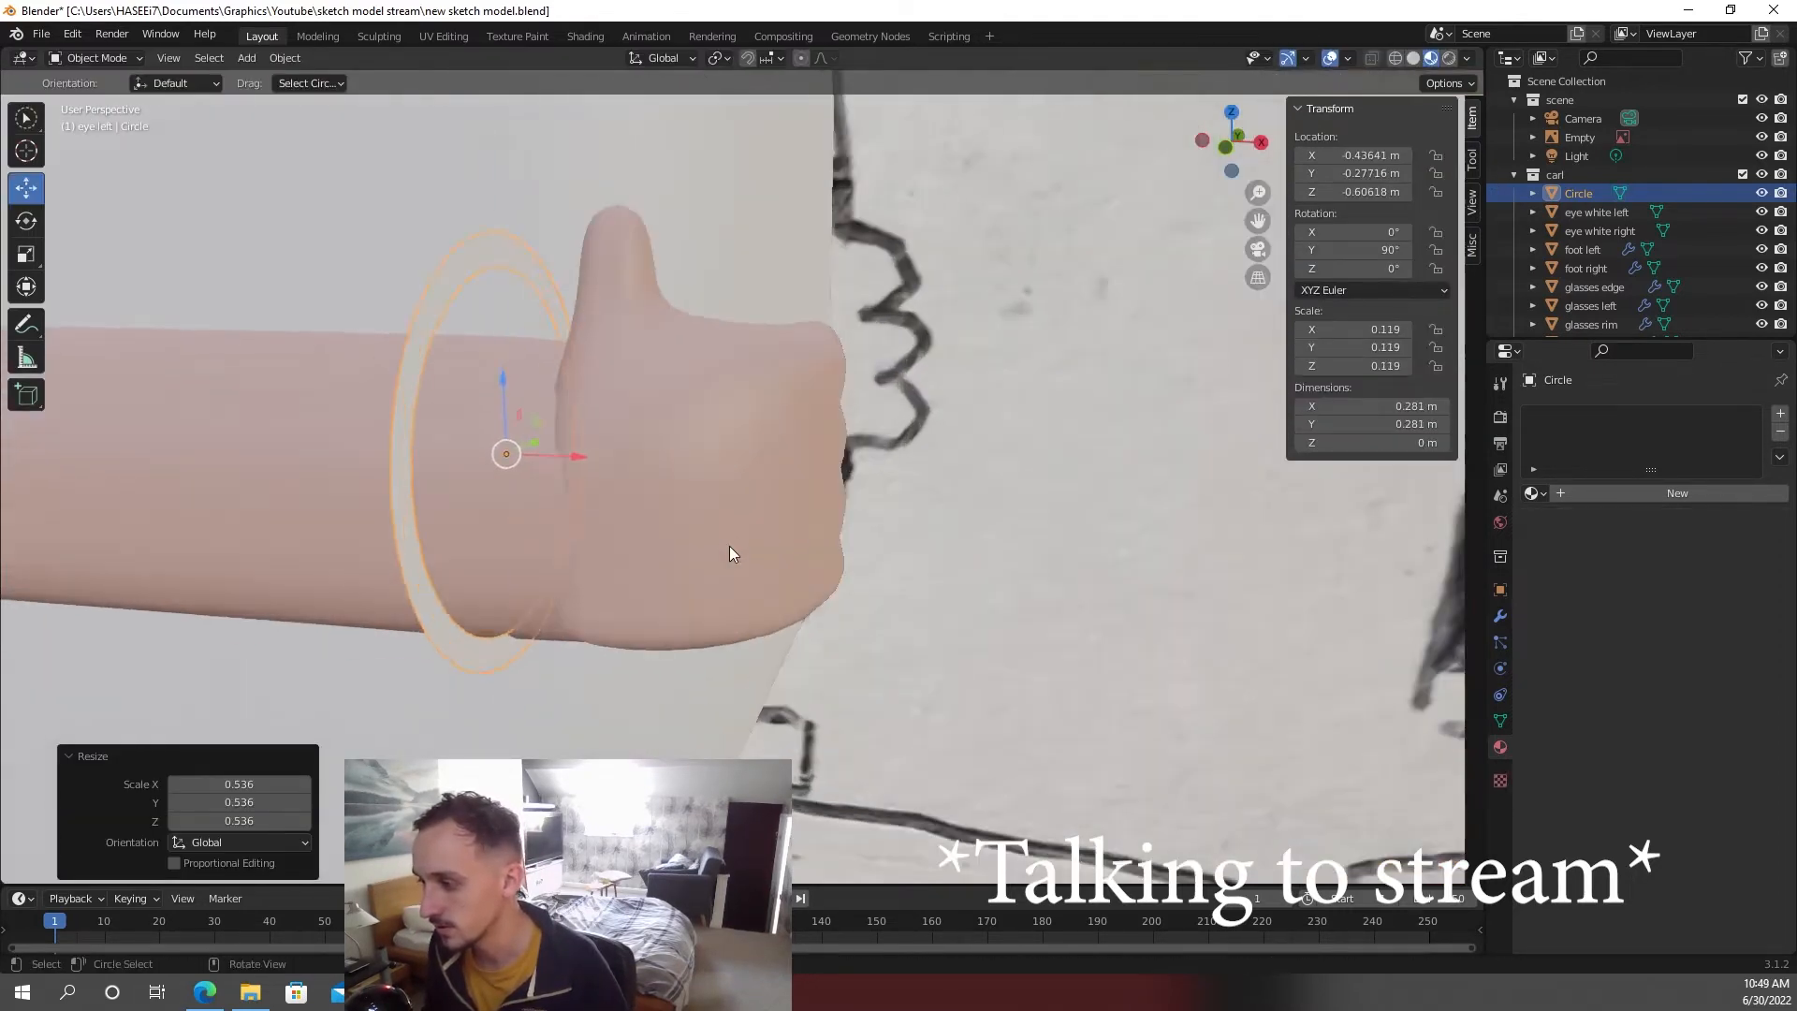
- Fit the ring around the wrist at about X -0.410 m, Z -0.628 m with a scale of 0.107
{"action": "key", "text": "g"}
{"action": "key", "text": "z"}
{"action": "left_click", "coordinate": [735, 562]}
{"action": "key", "text": "g"}
{"action": "key", "text": "x"}
{"action": "left_click", "coordinate": [762, 572]}
{"action": "key", "text": "s"}
{"action": "left_click", "coordinate": [747, 593]}
{"action": "key", "text": "g"}
{"action": "key", "text": "z"}
{"action": "left_click", "coordinate": [738, 613]}
- Extrude the entire flat ring along the arm to give the bracelet thickness, and save the file
{"action": "middle_click_drag", "start_coordinate": [739, 613], "coordinate": [763, 606]}
{"action": "key", "text": "Tab"}
{"action": "key", "text": "a"}
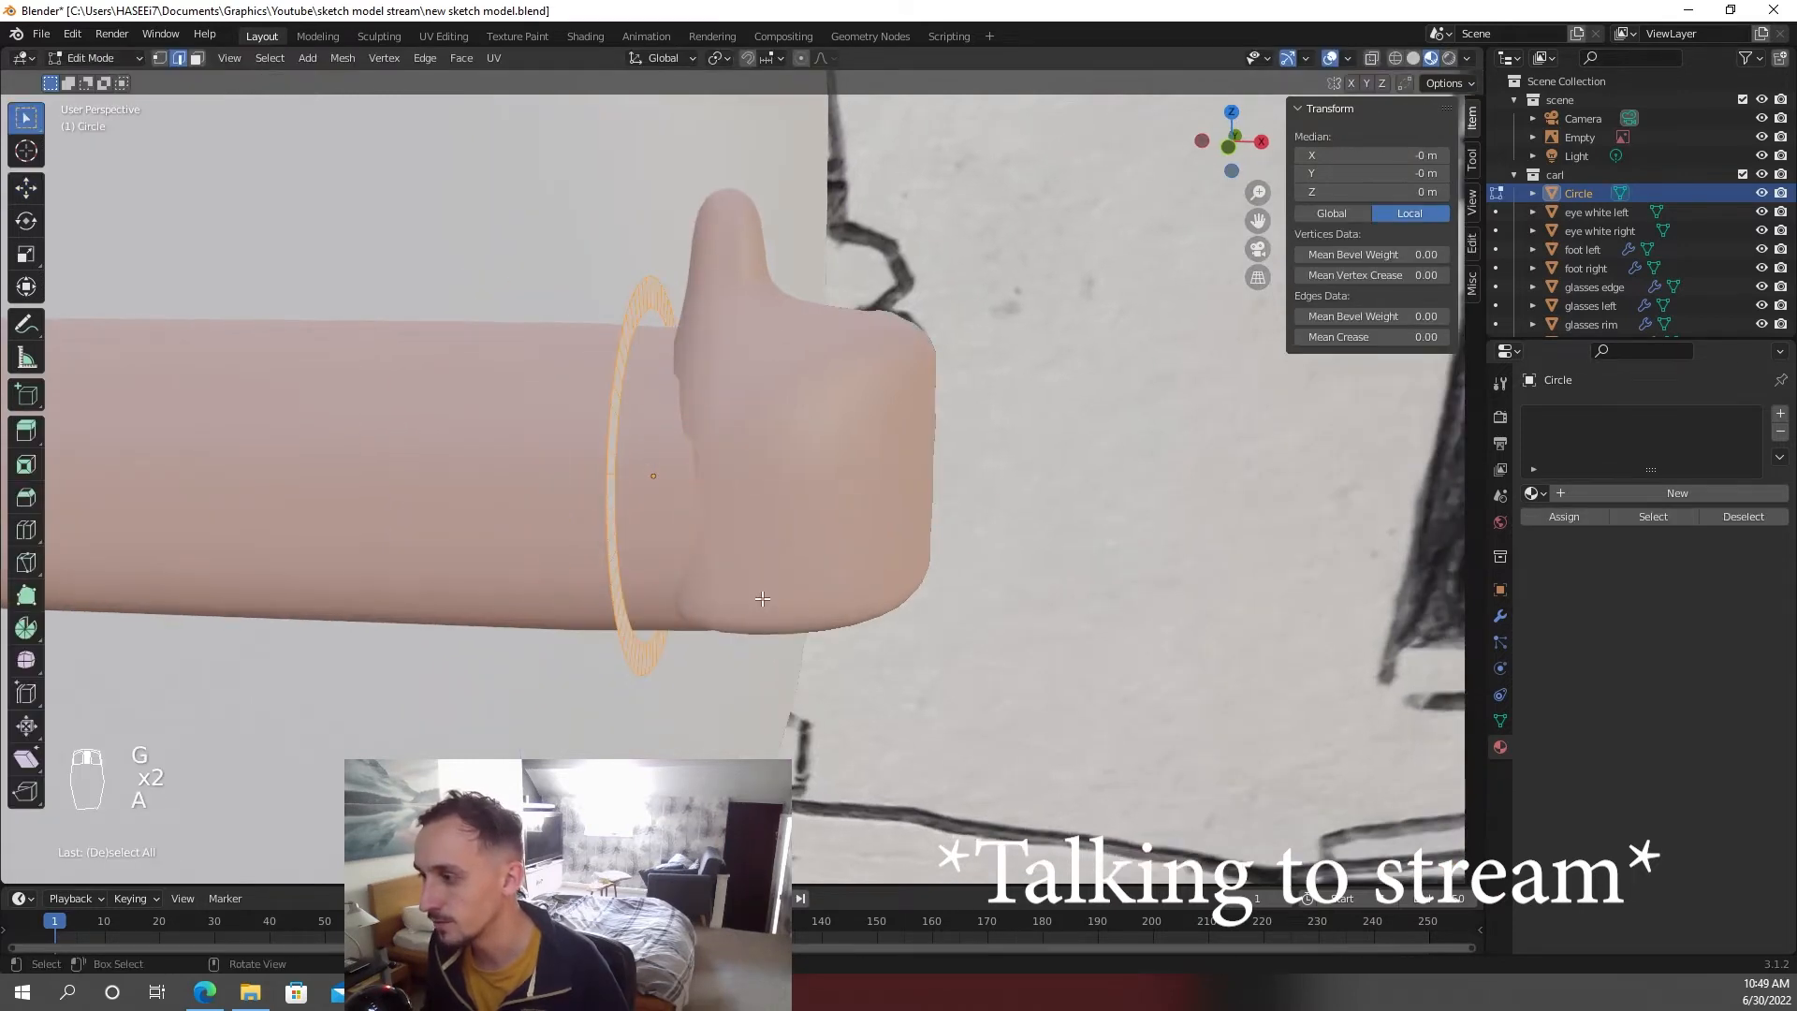
{"action": "key", "text": "e"}
{"action": "left_click", "coordinate": [776, 602]}
{"action": "key", "text": "Tab"}
{"action": "key", "text": "ctrl+s"}
- Add a Subdivision Surface modifier to the bracelet
{"action": "scroll", "coordinate": [777, 602], "scroll_direction": "up", "scroll_amount": 2}
{"action": "left_click", "coordinate": [1500, 619]}
{"action": "left_click", "coordinate": [1606, 414]}
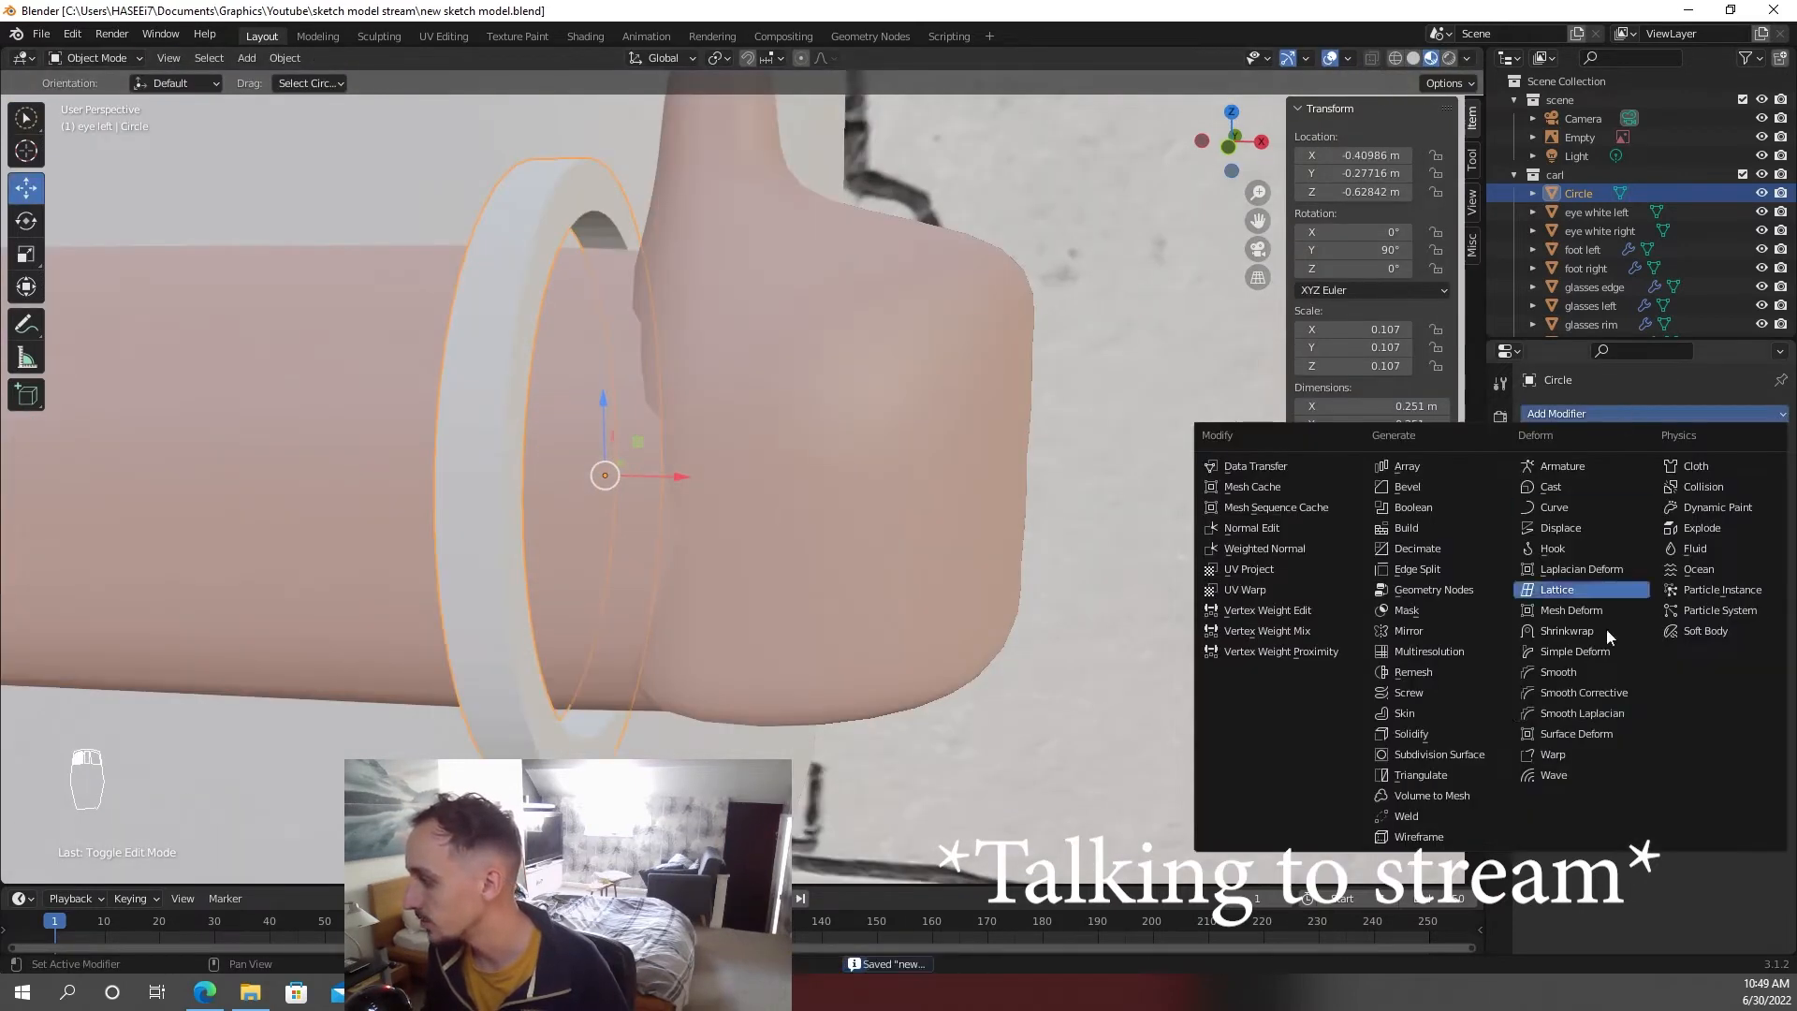
{"action": "left_click", "coordinate": [1431, 755]}
- Scale the bracelet to 0.095, shift it about 0.010 m along X toward the hand and save the file
{"action": "key", "text": "s"}
{"action": "left_click", "coordinate": [853, 558]}
{"action": "key", "text": "g"}
{"action": "key", "text": "x"}
{"action": "left_click", "coordinate": [858, 556]}
{"action": "key", "text": "ctrl+s"}
{"action": "middle_click_drag", "start_coordinate": [858, 555], "coordinate": [955, 516]}
{"action": "scroll", "coordinate": [955, 516], "scroll_direction": "down", "scroll_amount": 3}
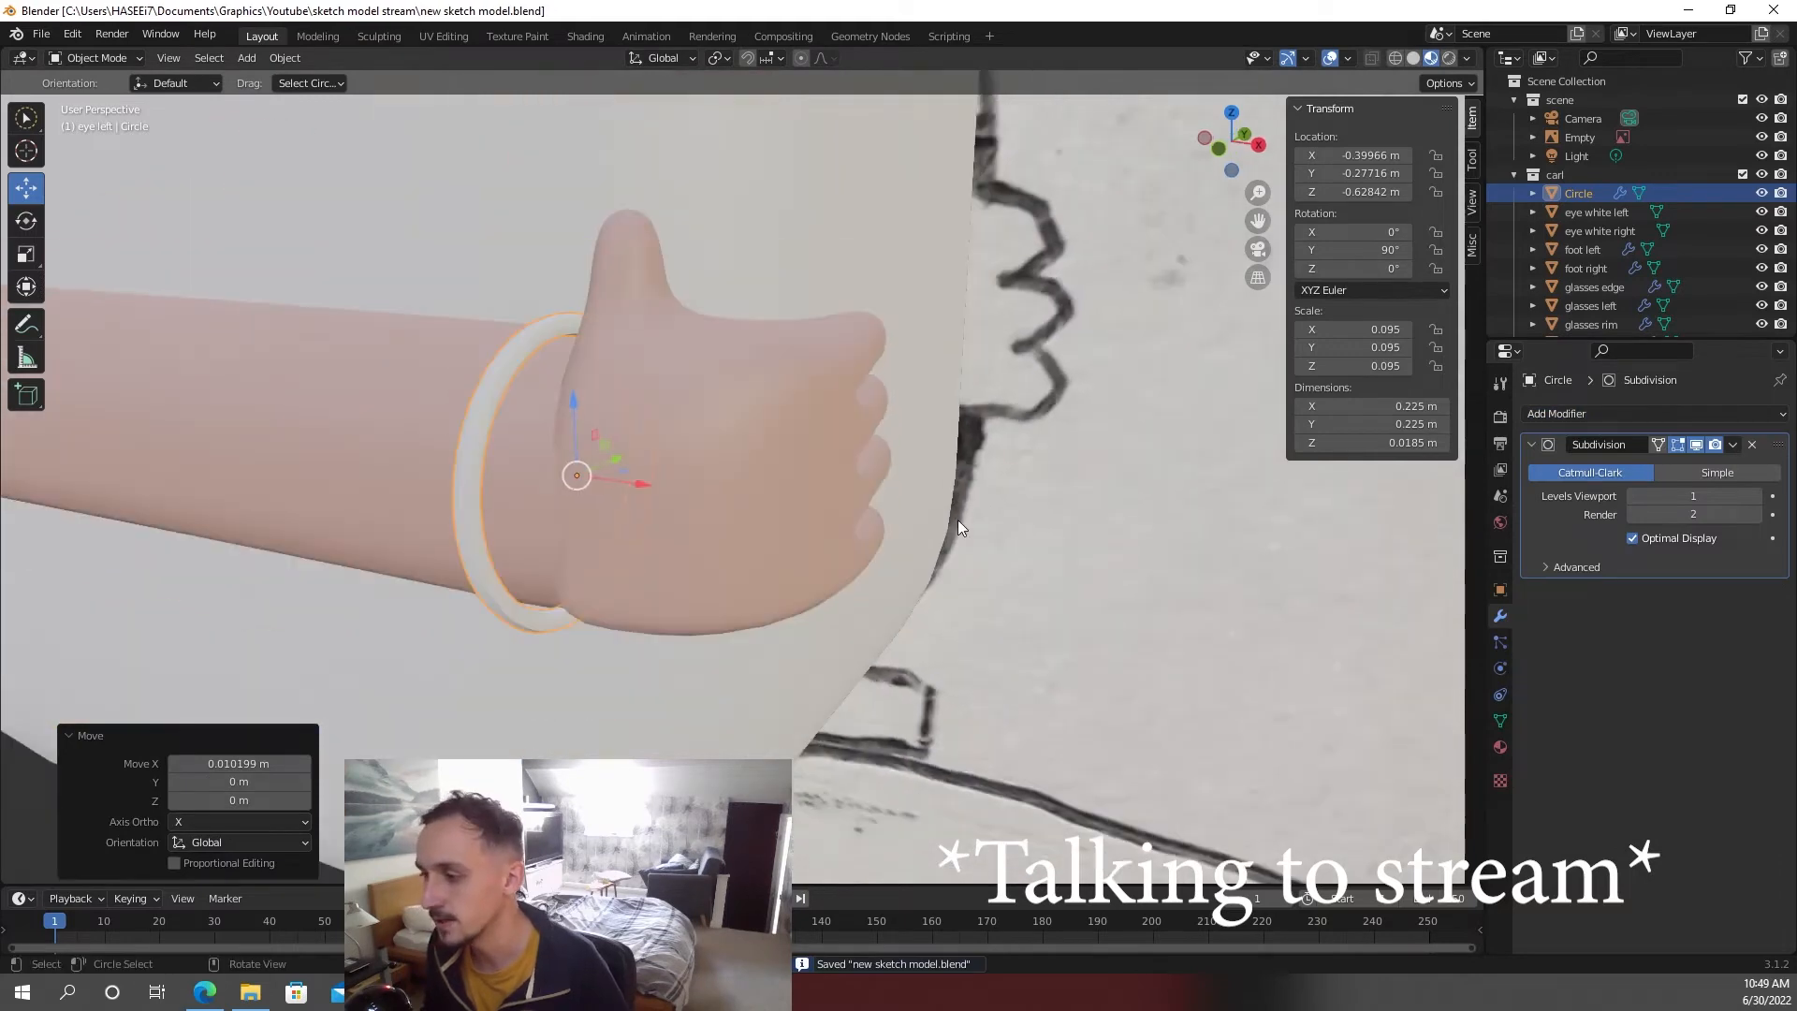
- Assign the existing black material to the bracelet
{"action": "scroll", "coordinate": [952, 513], "scroll_direction": "up", "scroll_amount": 2}
{"action": "left_click", "coordinate": [1500, 747]}
{"action": "left_click", "coordinate": [1535, 493]}
{"action": "left_click", "coordinate": [1582, 543]}
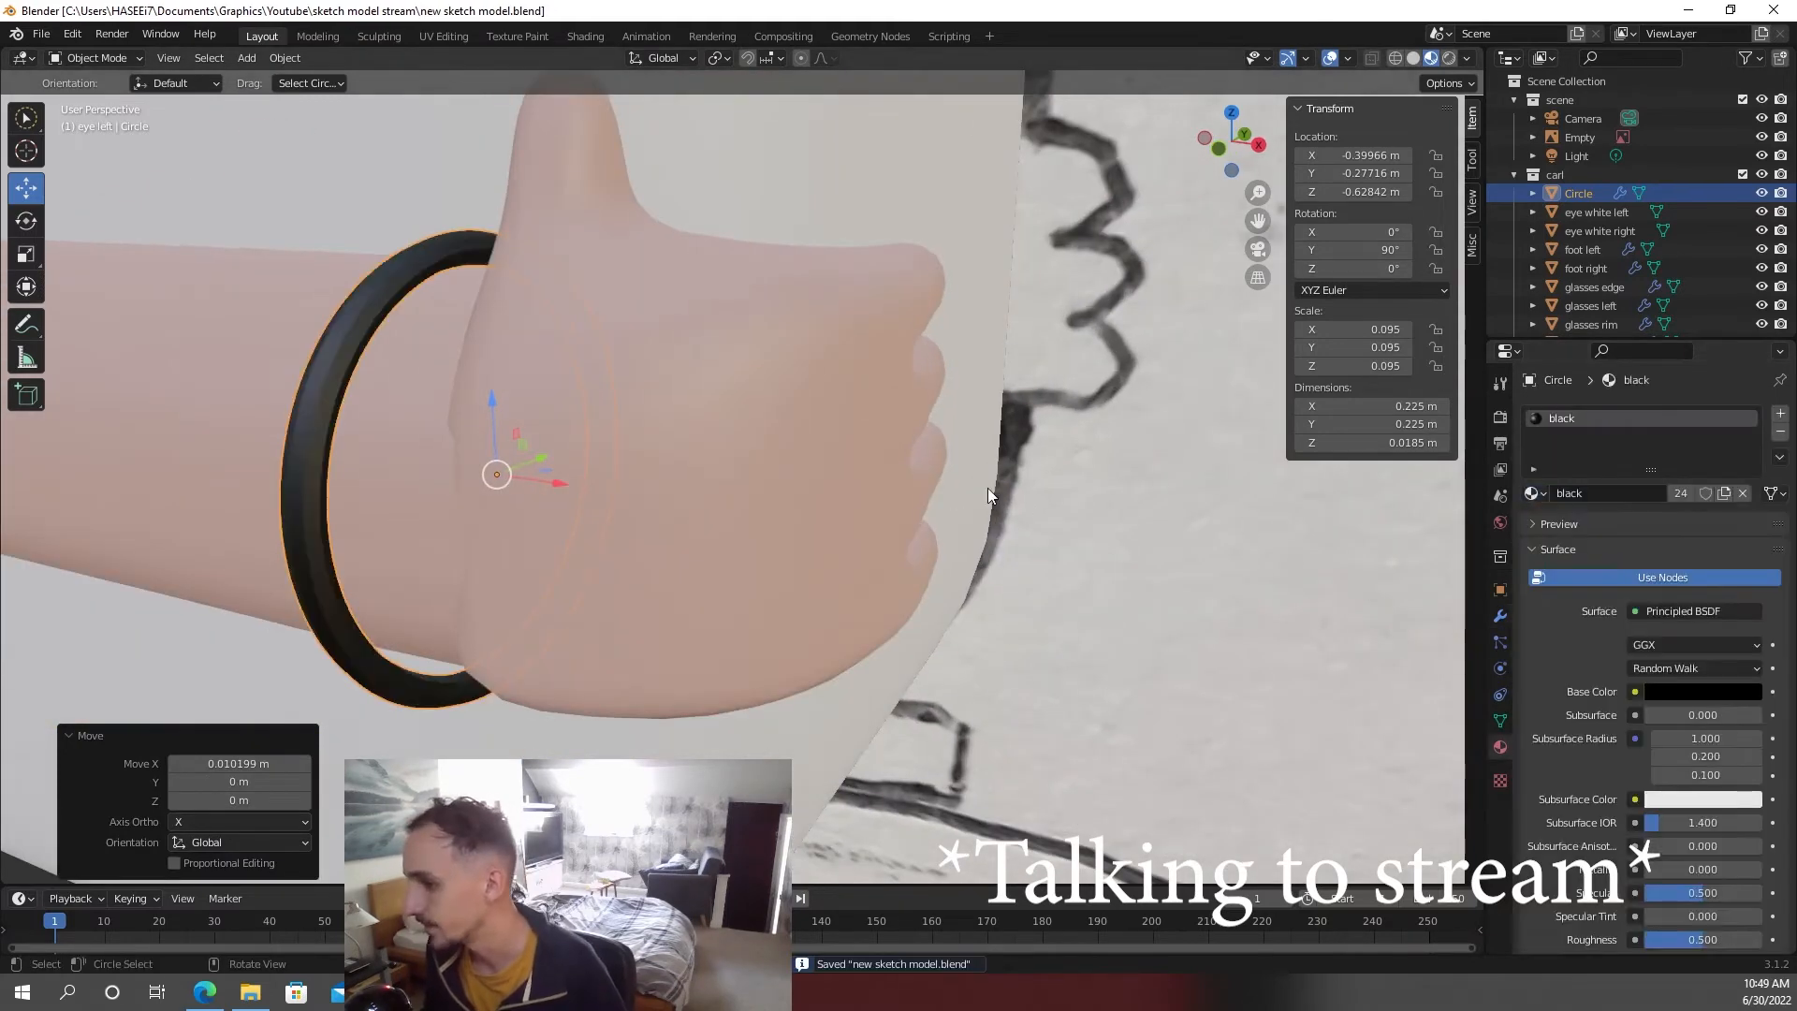
{"action": "key", "text": "F3"}
{"action": "key", "text": "Return"}
{"action": "key", "text": "Tab"}
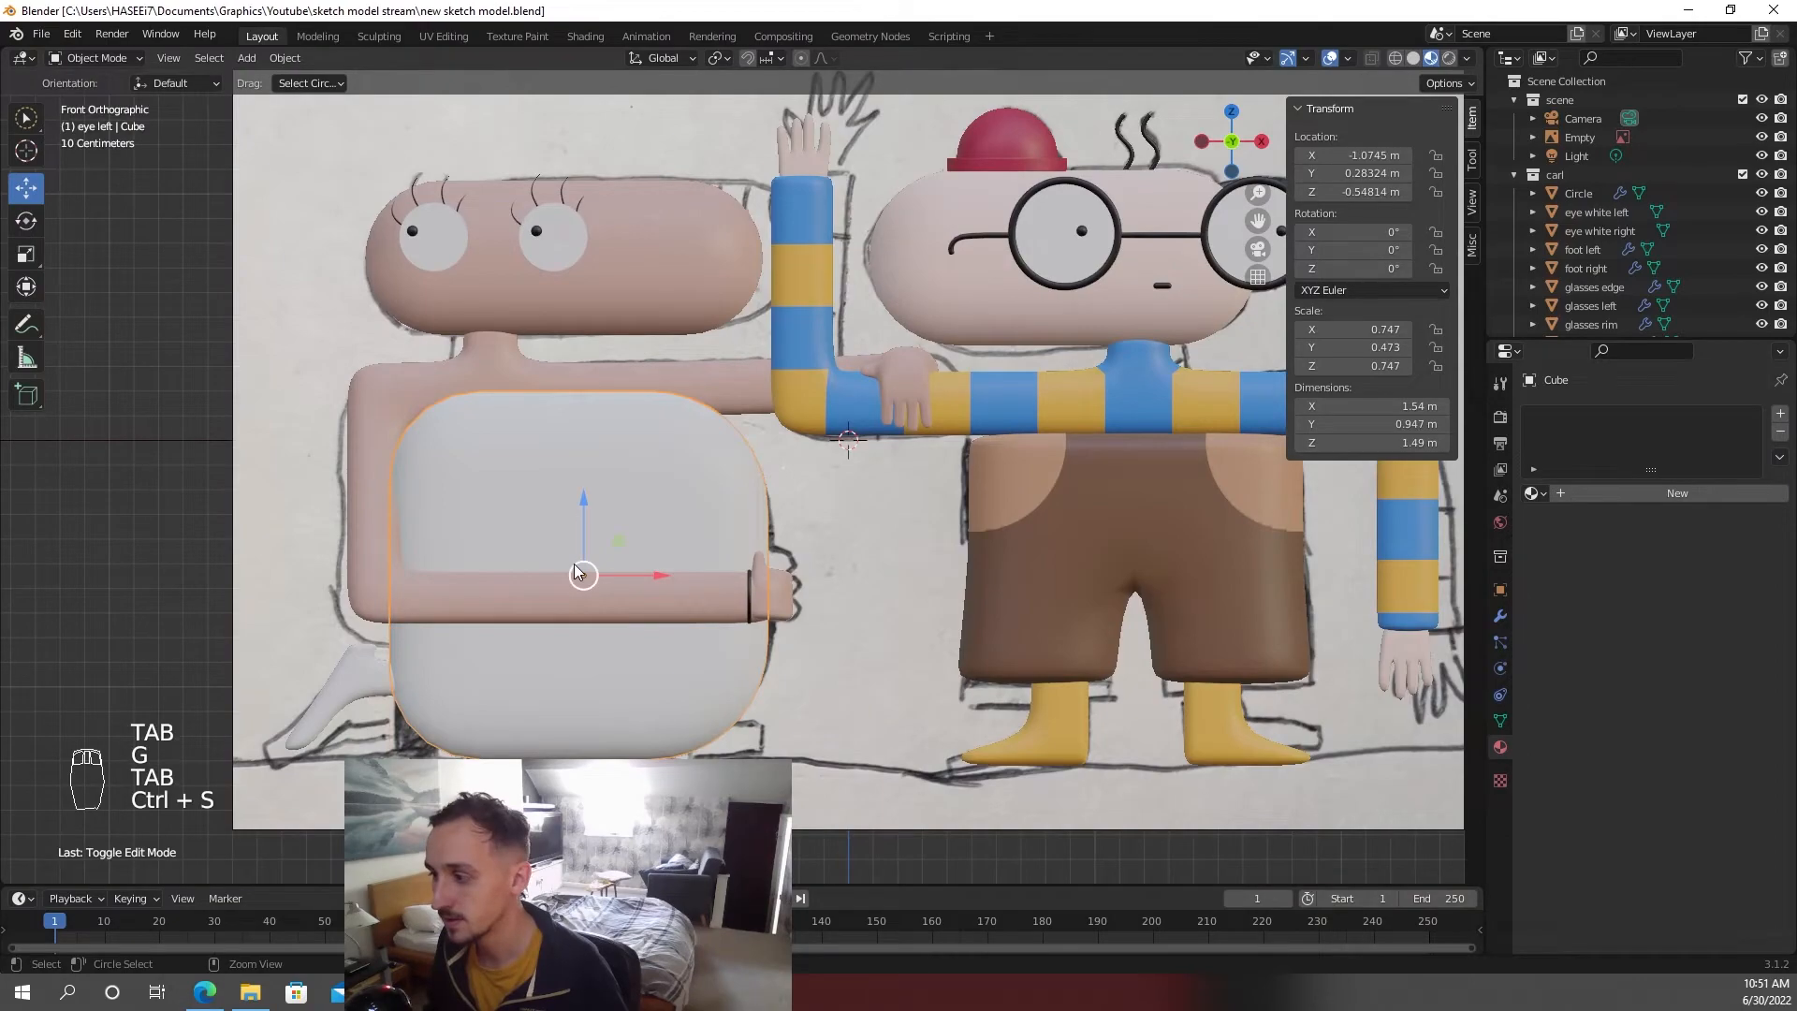
- Examine how the bracelet sits on the wrist against the sketch in wireframe, solid and material preview shading
{"action": "mouse_move", "coordinate": [574, 564]}
{"action": "middle_mouse_down"}
{"action": "mouse_move", "coordinate": [623, 573]}
{"action": "mouse_move", "coordinate": [560, 582]}
{"action": "middle_mouse_up"}
{"action": "key", "text": "z"}
{"action": "left_click", "coordinate": [468, 575]}
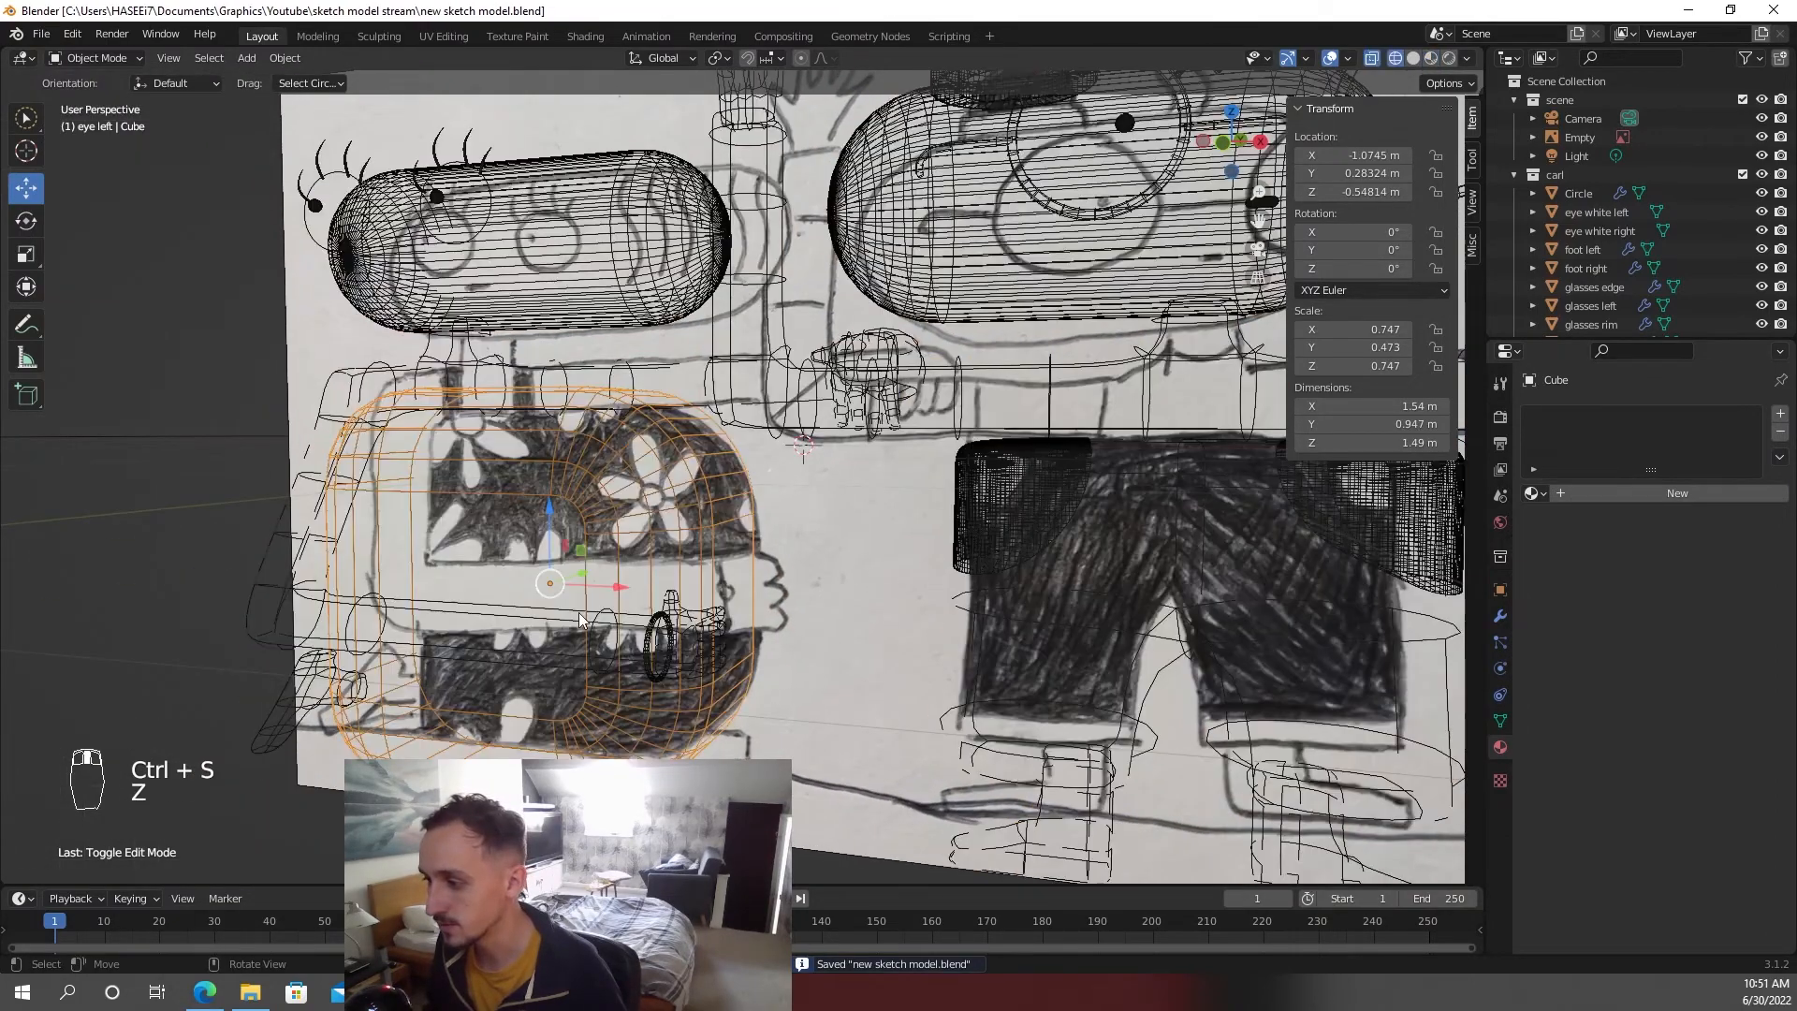
{"action": "scroll", "coordinate": [702, 618], "scroll_direction": "up", "scroll_amount": 1}
{"action": "left_click", "coordinate": [704, 620]}
{"action": "middle_click_drag", "start_coordinate": [702, 622], "coordinate": [736, 611]}
{"action": "left_click", "coordinate": [767, 604]}
{"action": "key", "text": "z"}
{"action": "left_click", "coordinate": [862, 621]}
{"action": "key", "text": "z"}
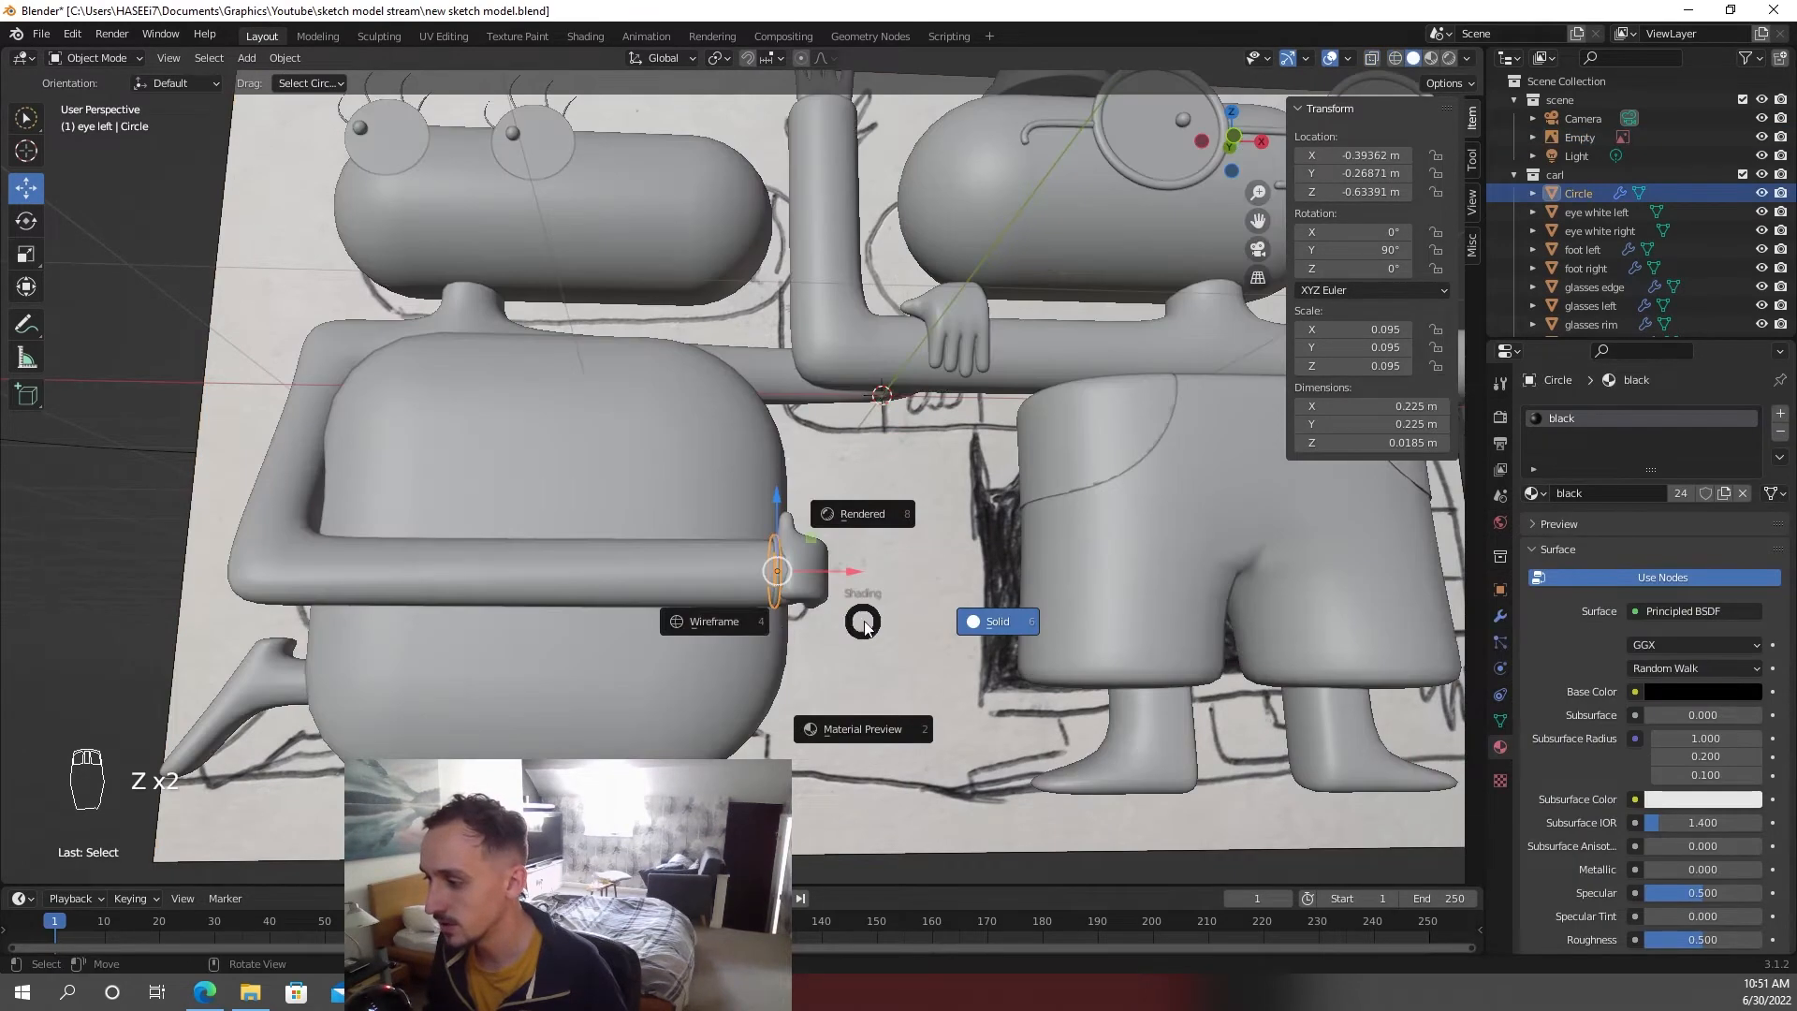
{"action": "left_click", "coordinate": [800, 726]}
- Duplicate the kneeling character's pupil and place the copy at her wrist, about X -0.454 m, Z -0.640 m
{"action": "scroll", "coordinate": [801, 672], "scroll_direction": "up", "scroll_amount": 8}
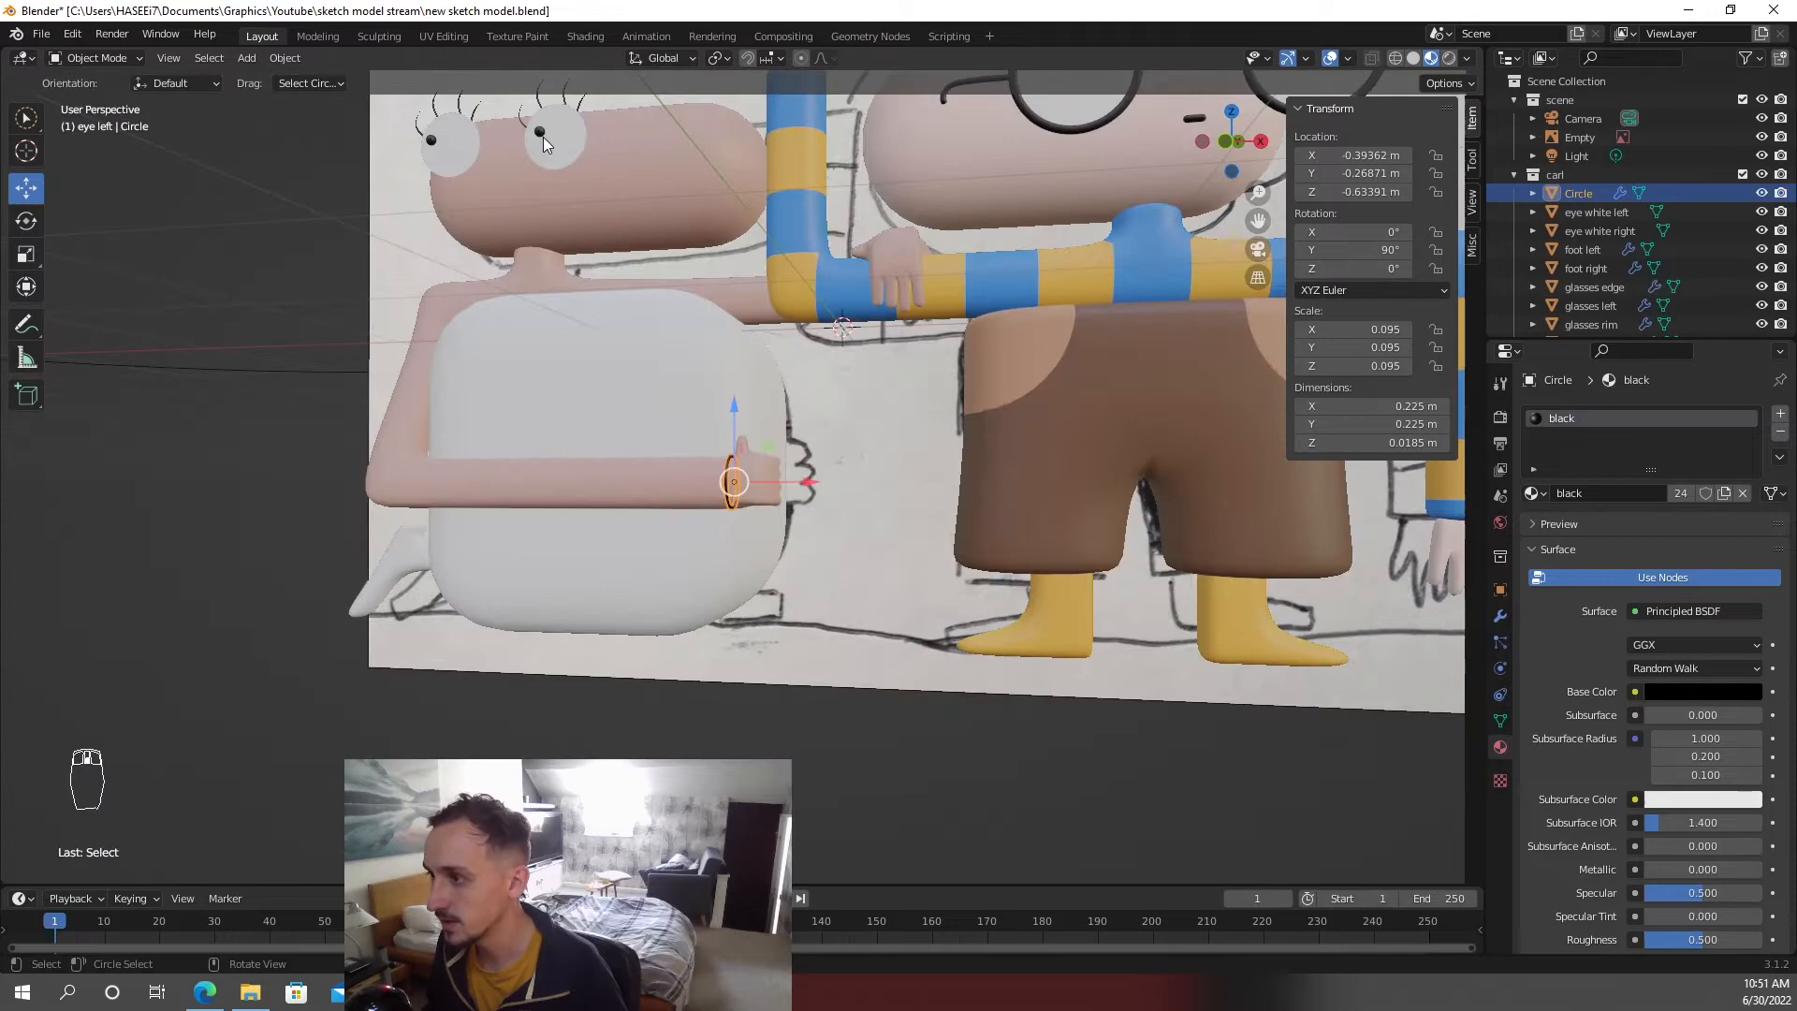
{"action": "left_click", "coordinate": [544, 143]}
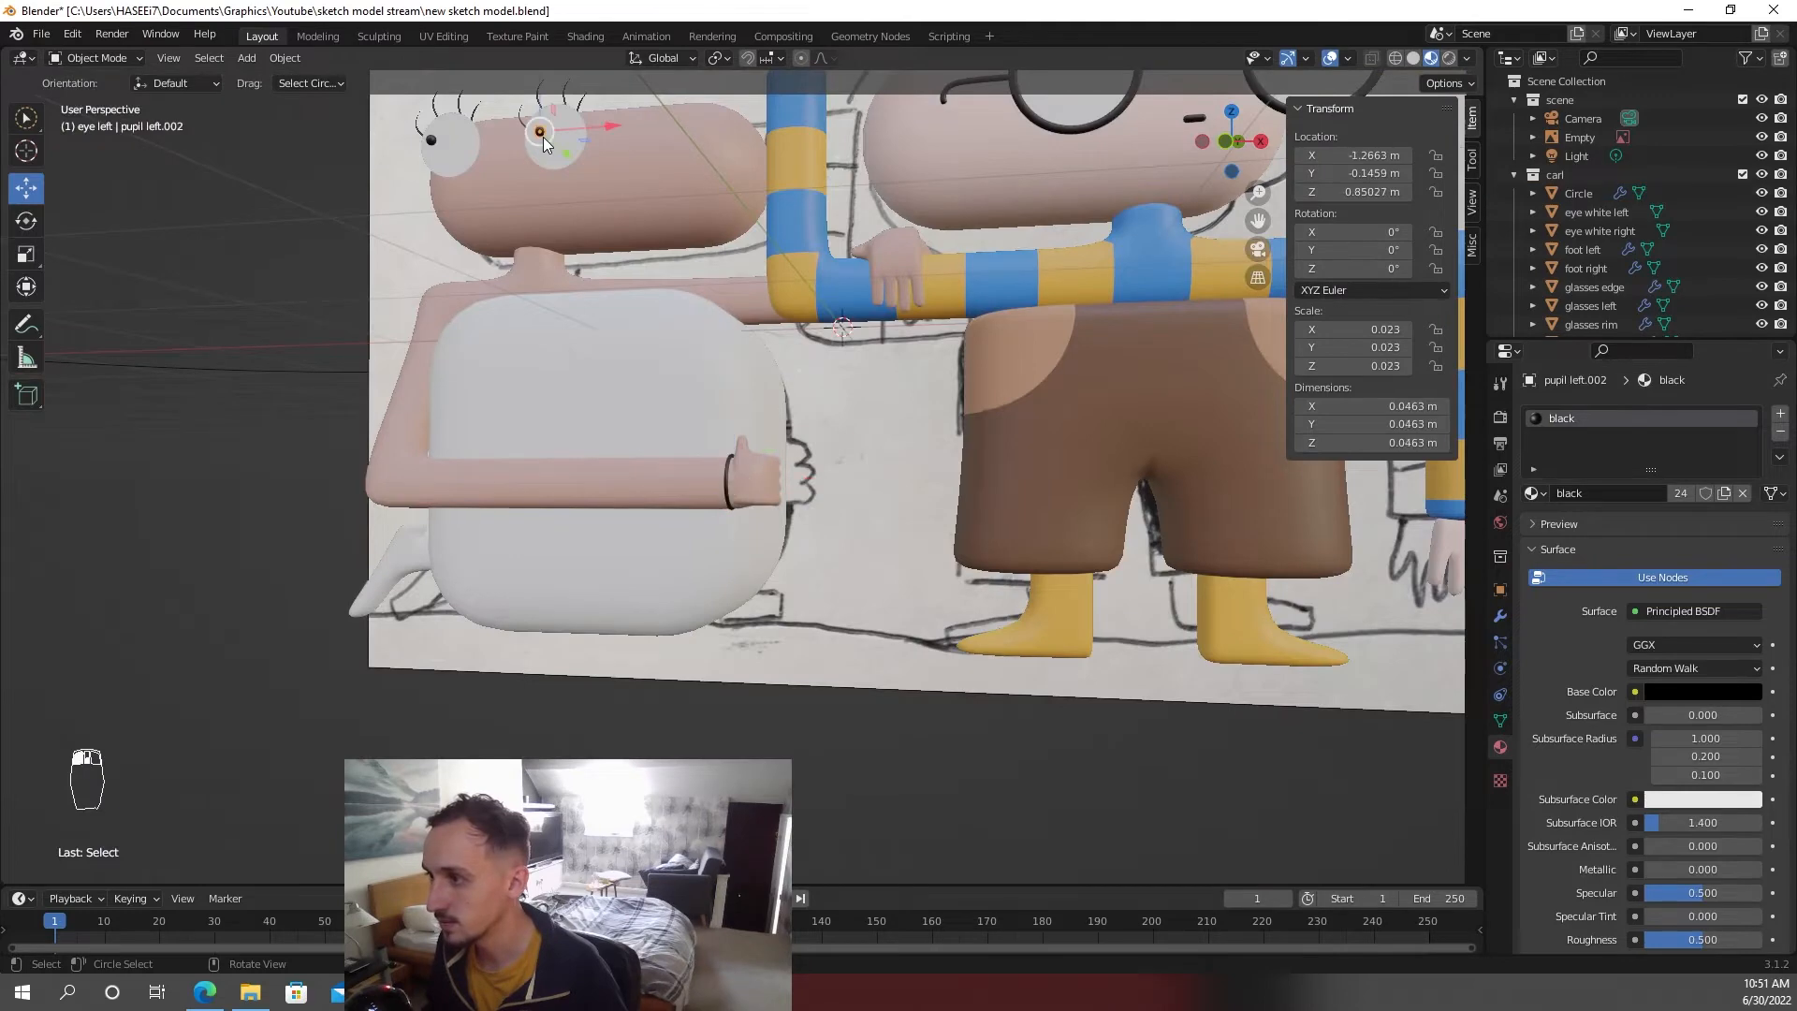
{"action": "key", "text": "shift+d"}
{"action": "key", "text": "x"}
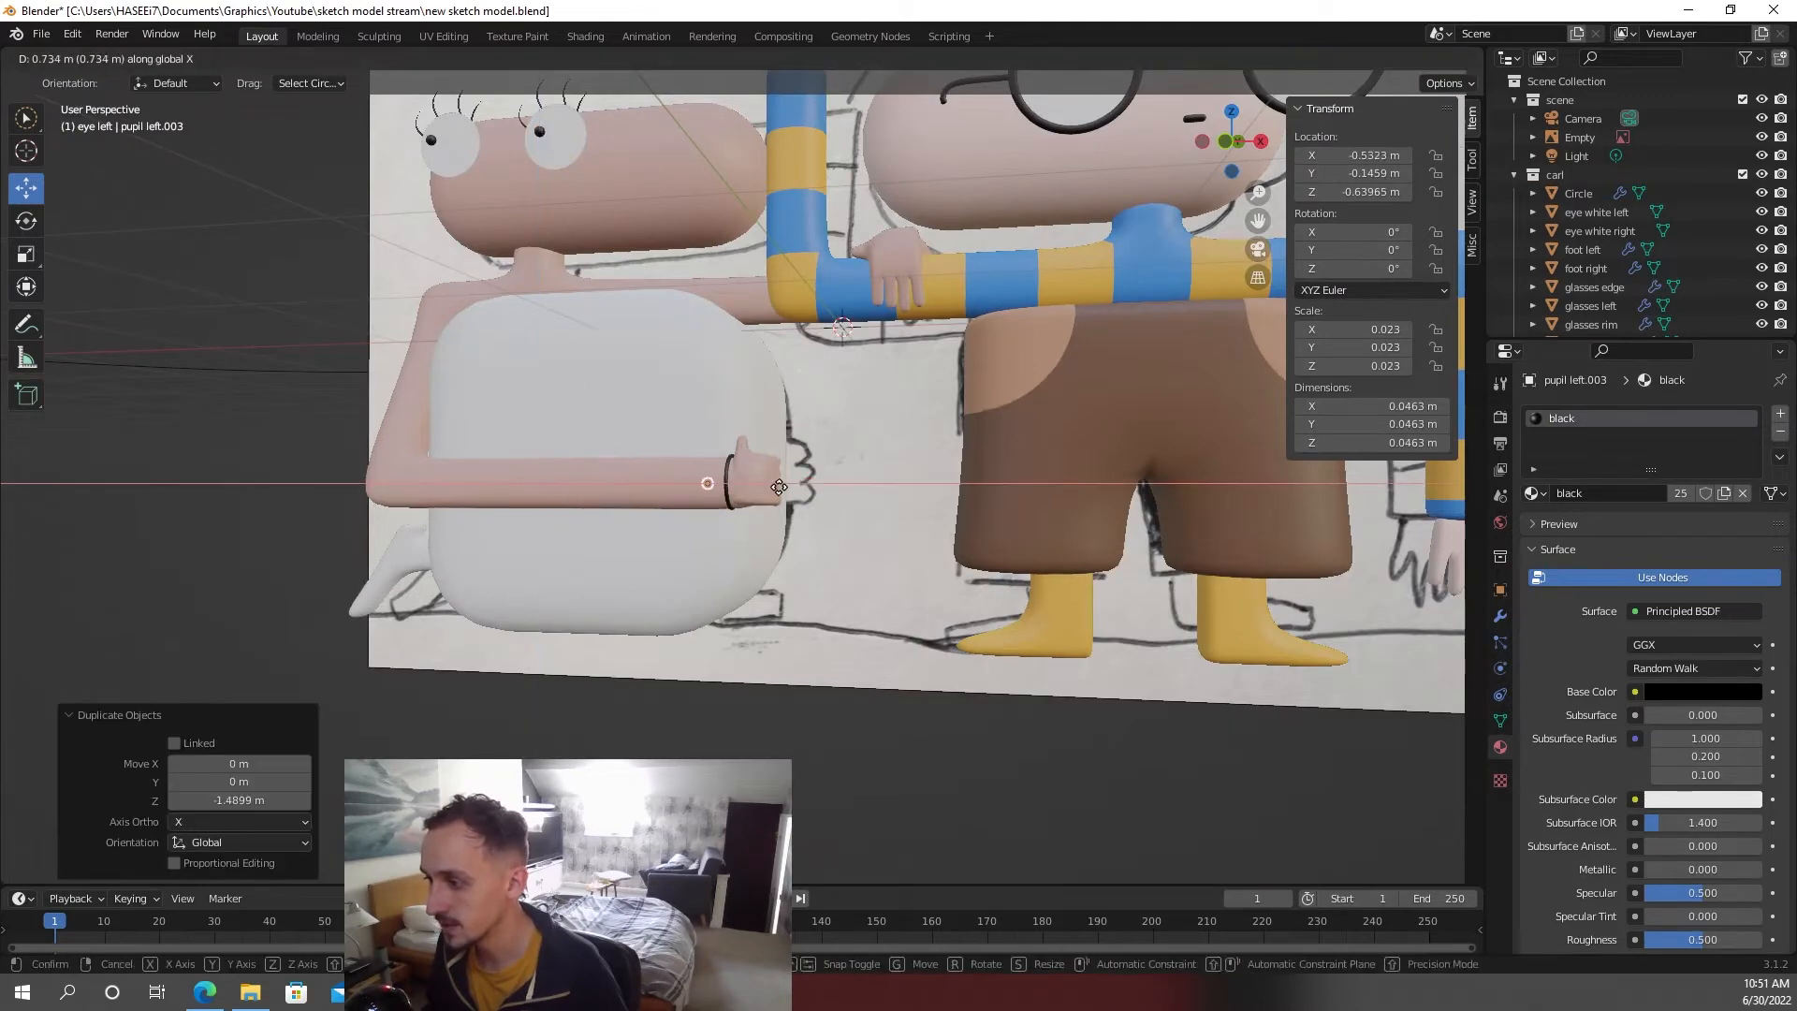
{"action": "left_click", "coordinate": [782, 486]}
{"action": "key", "text": "KP_Decimal"}
- Move the copied sphere out in front of the arm to about Y -0.342 m and about 0.044 m along X onto the bracelet
{"action": "key", "text": "g"}
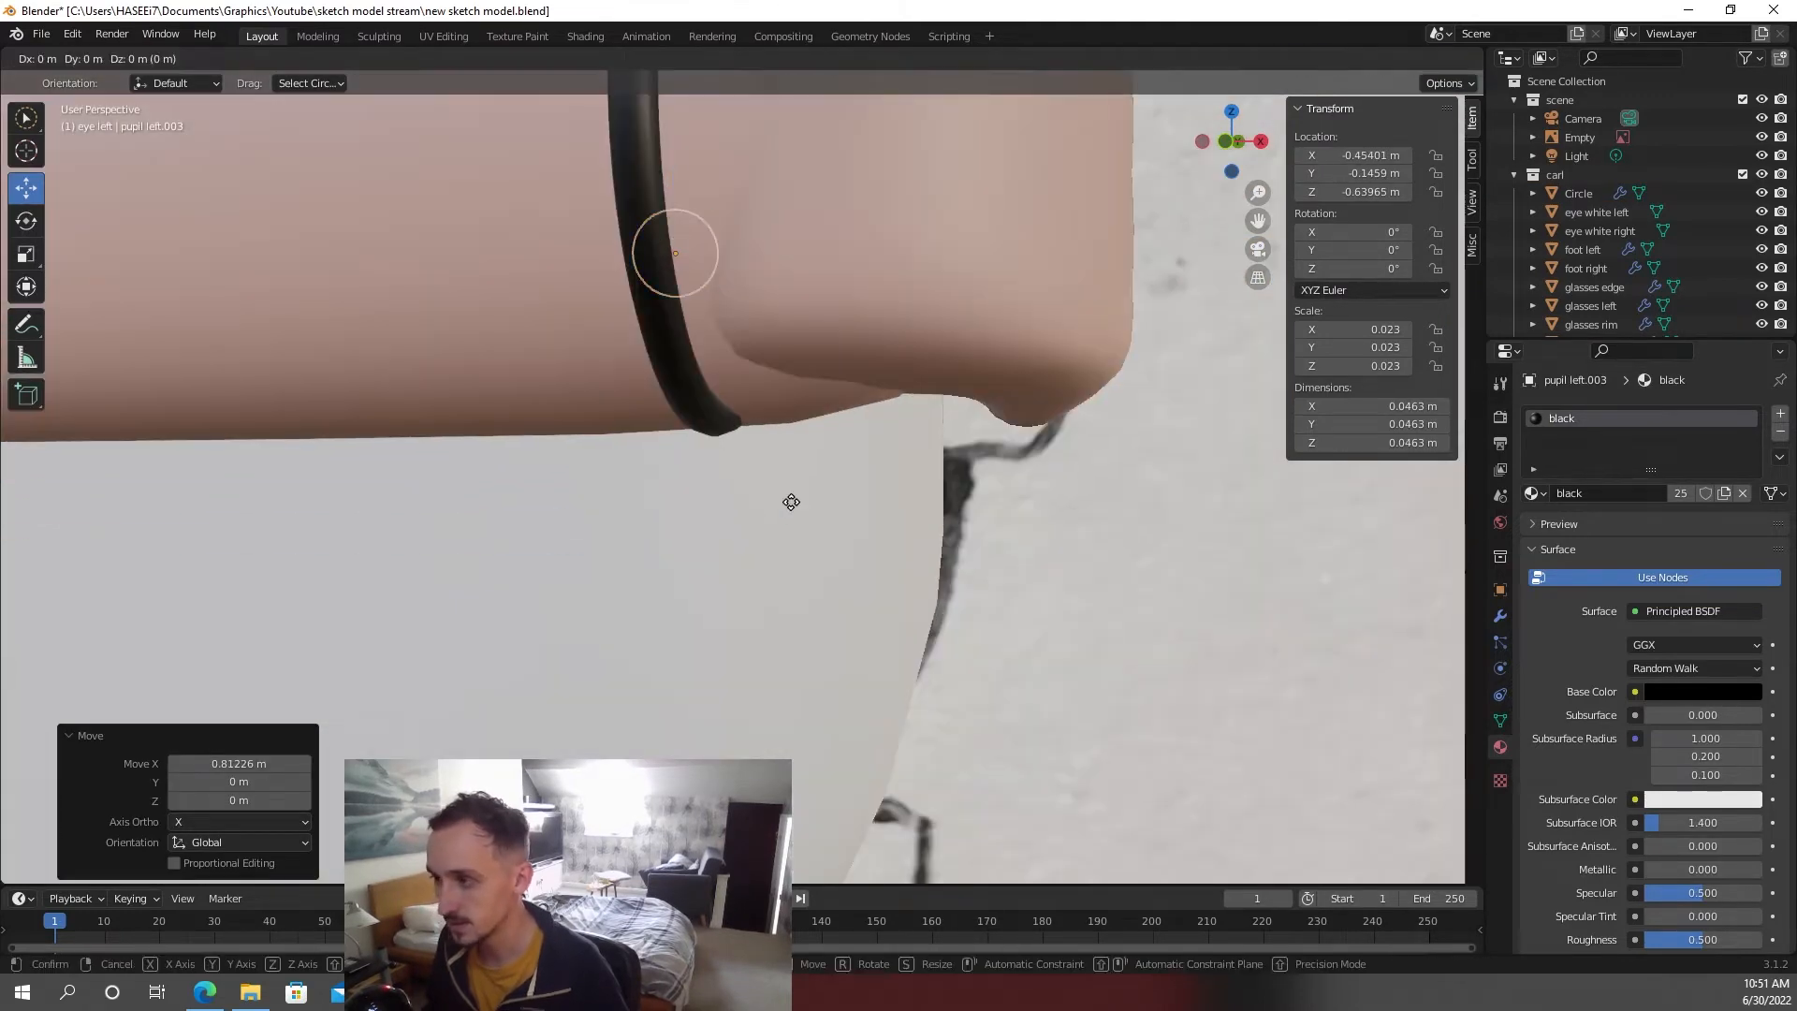
{"action": "key", "text": "y"}
{"action": "left_click", "coordinate": [700, 412]}
{"action": "middle_click_drag", "start_coordinate": [700, 412], "coordinate": [720, 421]}
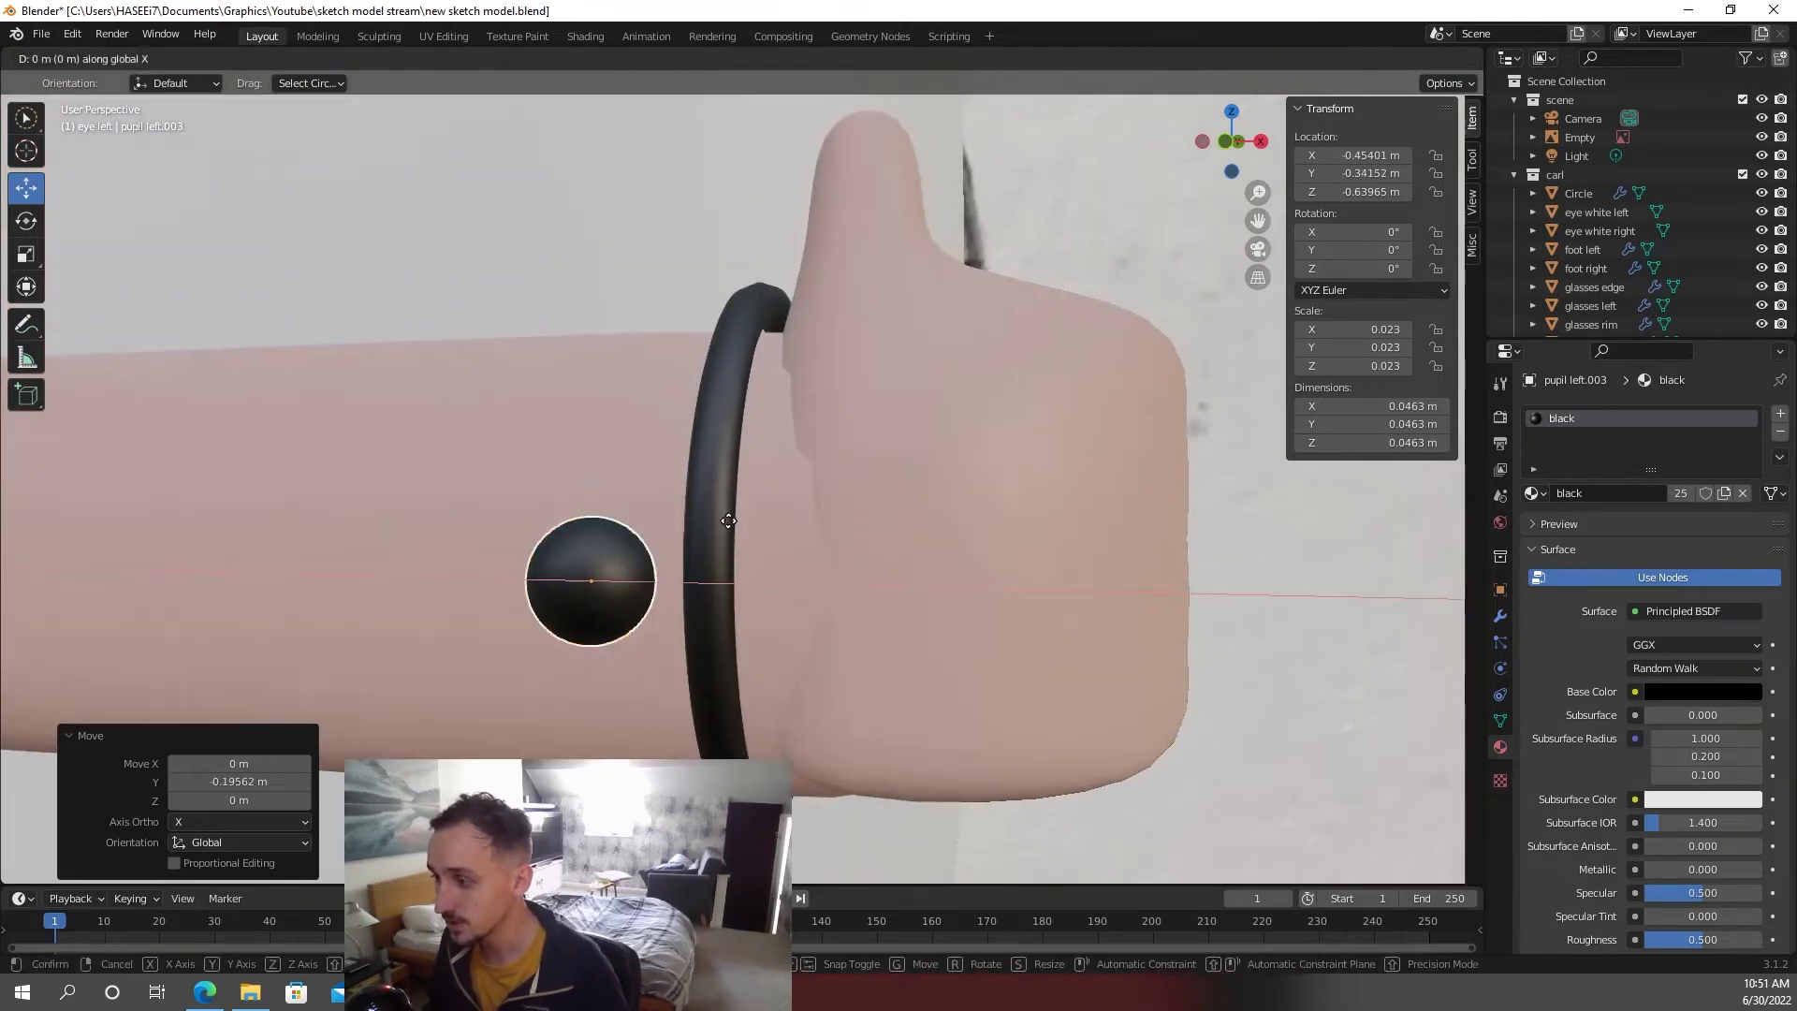
{"action": "key", "text": "g"}
{"action": "key", "text": "x"}
{"action": "left_click", "coordinate": [848, 502]}
- Move the sphere further along Y to about -0.382 m so it sits on the bracelet's outer edge, and save the file
{"action": "middle_click_drag", "start_coordinate": [847, 502], "coordinate": [810, 528]}
{"action": "scroll", "coordinate": [811, 528], "scroll_direction": "down", "scroll_amount": 3}
{"action": "key", "text": "KP_Decimal"}
{"action": "key", "text": "g"}
{"action": "key", "text": "y"}
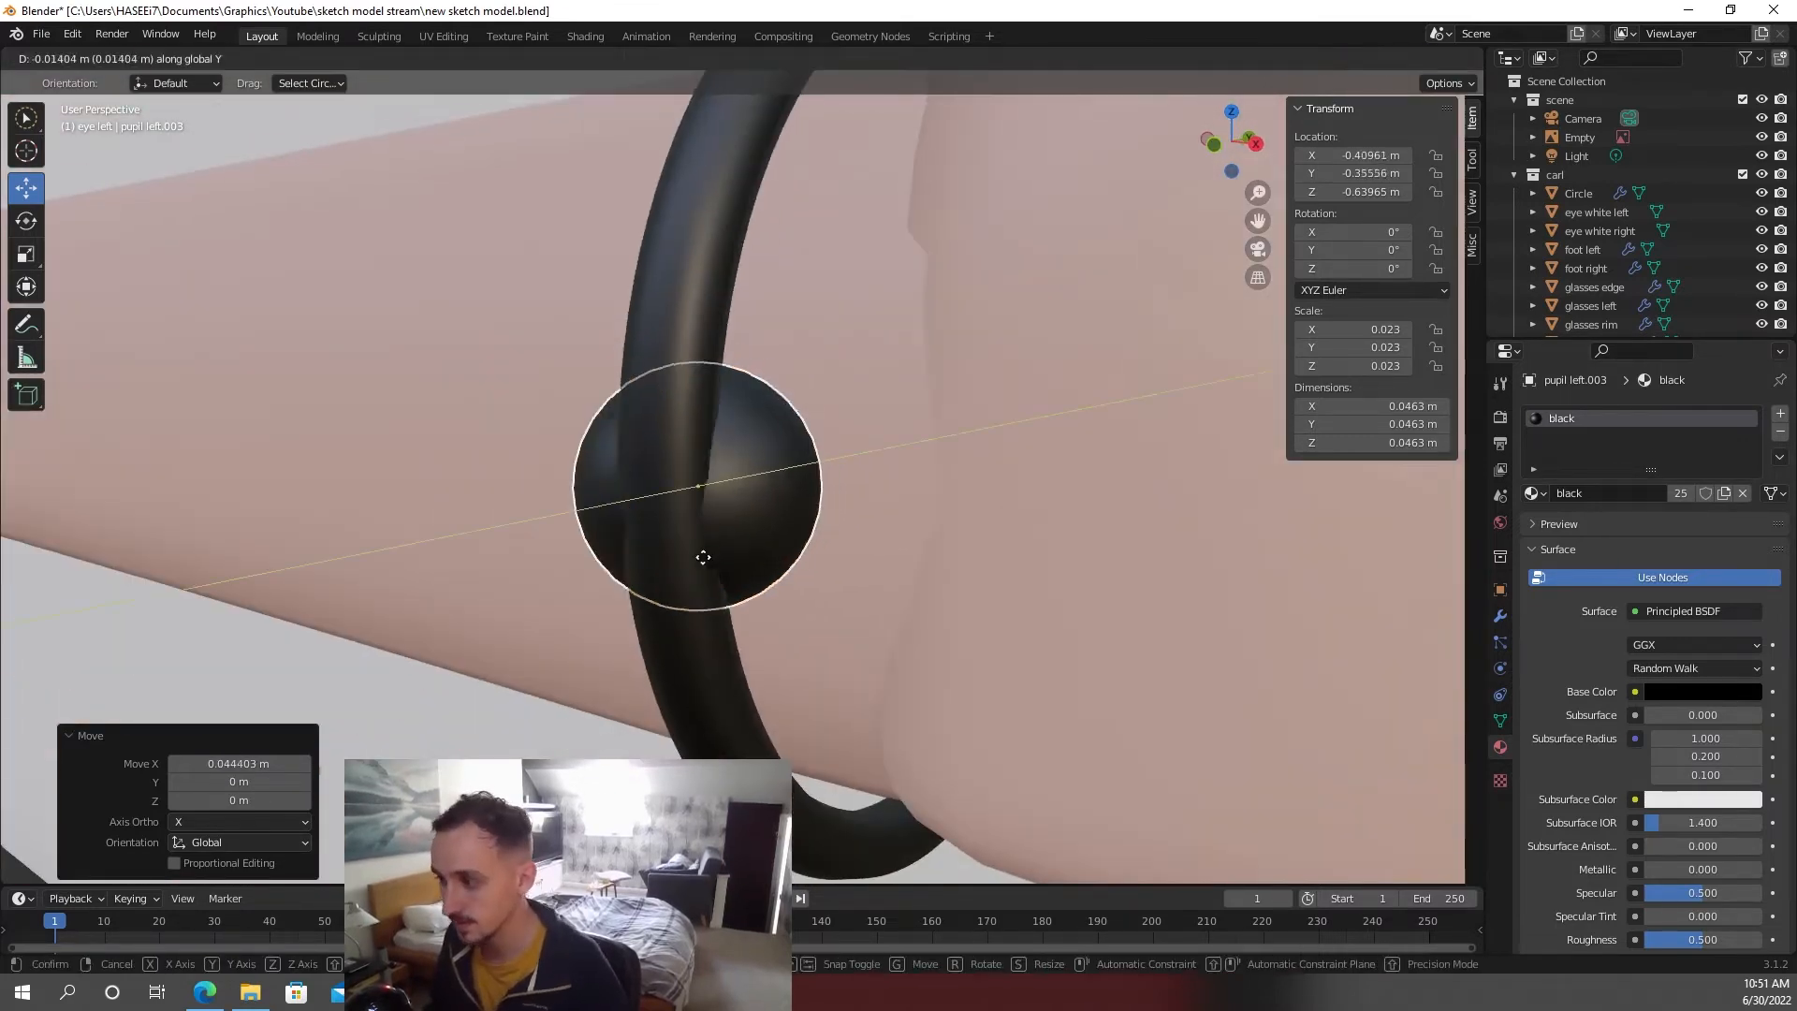
{"action": "left_click", "coordinate": [683, 559]}
{"action": "scroll", "coordinate": [657, 558], "scroll_direction": "down", "scroll_amount": 5}
{"action": "mouse_move", "coordinate": [654, 559]}
{"action": "middle_mouse_down"}
{"action": "mouse_move", "coordinate": [604, 560]}
{"action": "mouse_move", "coordinate": [1097, 585]}
{"action": "mouse_move", "coordinate": [885, 481]}
{"action": "middle_mouse_up"}
{"action": "key", "text": "g"}
{"action": "key", "text": "y"}
{"action": "left_click", "coordinate": [601, 561]}
{"action": "key", "text": "ctrl+s"}
- Assign the red Material.005 to the bracelet's bead
{"action": "left_click", "coordinate": [1533, 493]}
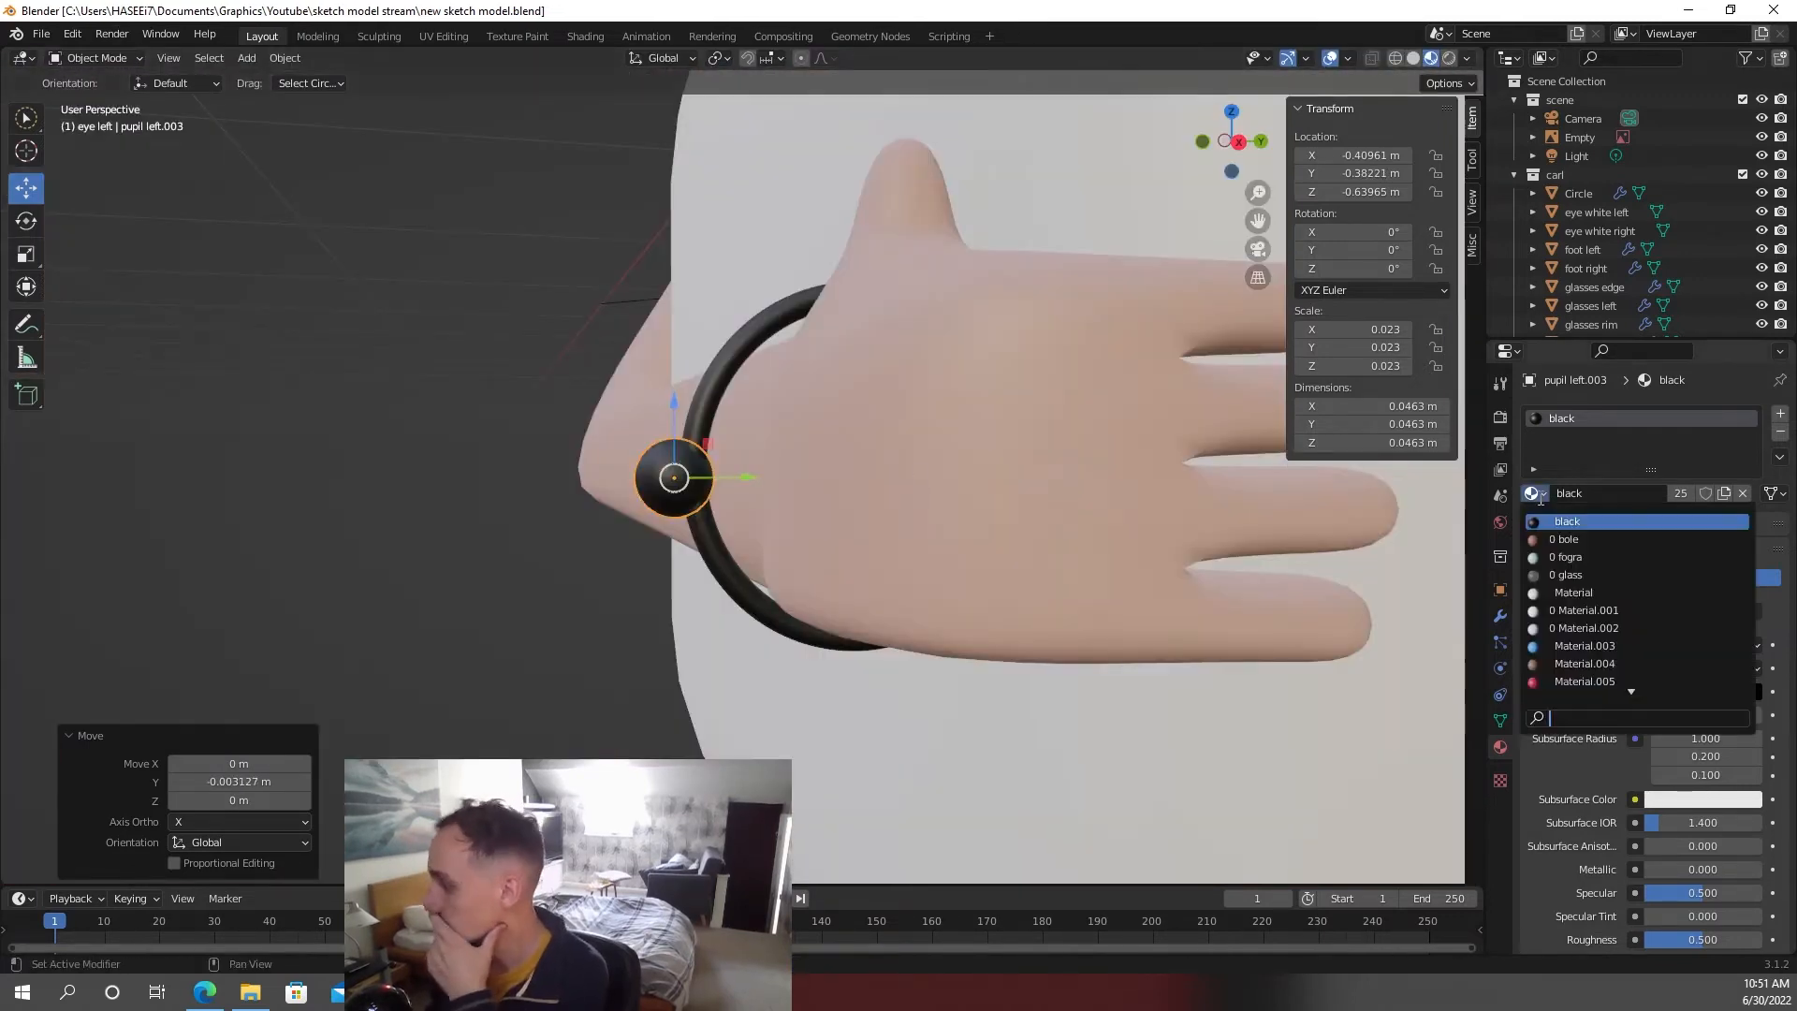
{"action": "scroll", "coordinate": [1588, 663], "scroll_direction": "down", "scroll_amount": 3}
{"action": "left_click", "coordinate": [1588, 628]}
{"action": "scroll", "coordinate": [808, 564], "scroll_direction": "down", "scroll_amount": 2}
{"action": "mouse_move", "coordinate": [809, 563]}
{"action": "middle_mouse_down"}
{"action": "mouse_move", "coordinate": [838, 565]}
{"action": "mouse_move", "coordinate": [824, 560]}
{"action": "middle_mouse_up"}
{"action": "scroll", "coordinate": [824, 560], "scroll_direction": "up", "scroll_amount": 4}
- Replace the bracelet ring's material with the red Material.005
{"action": "left_click", "coordinate": [824, 560]}
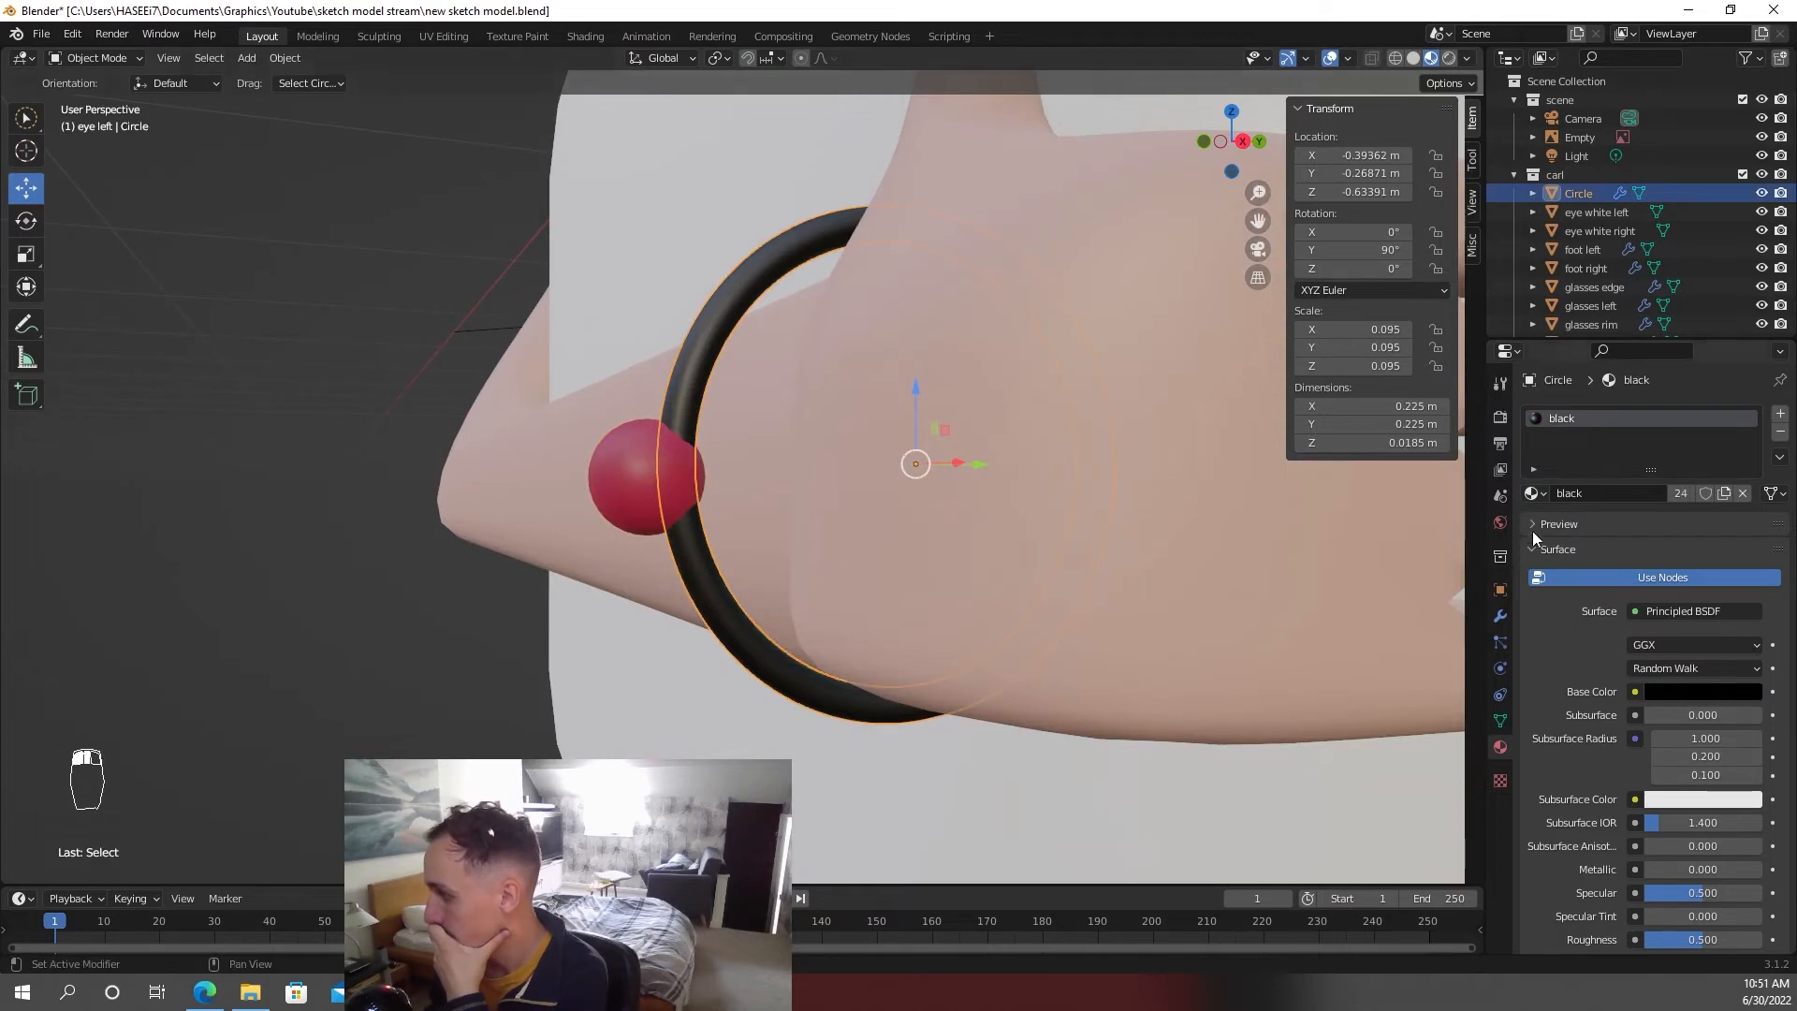
{"action": "left_click", "coordinate": [1532, 493]}
{"action": "left_click", "coordinate": [1591, 693]}
{"action": "scroll", "coordinate": [733, 582], "scroll_direction": "down", "scroll_amount": 6}
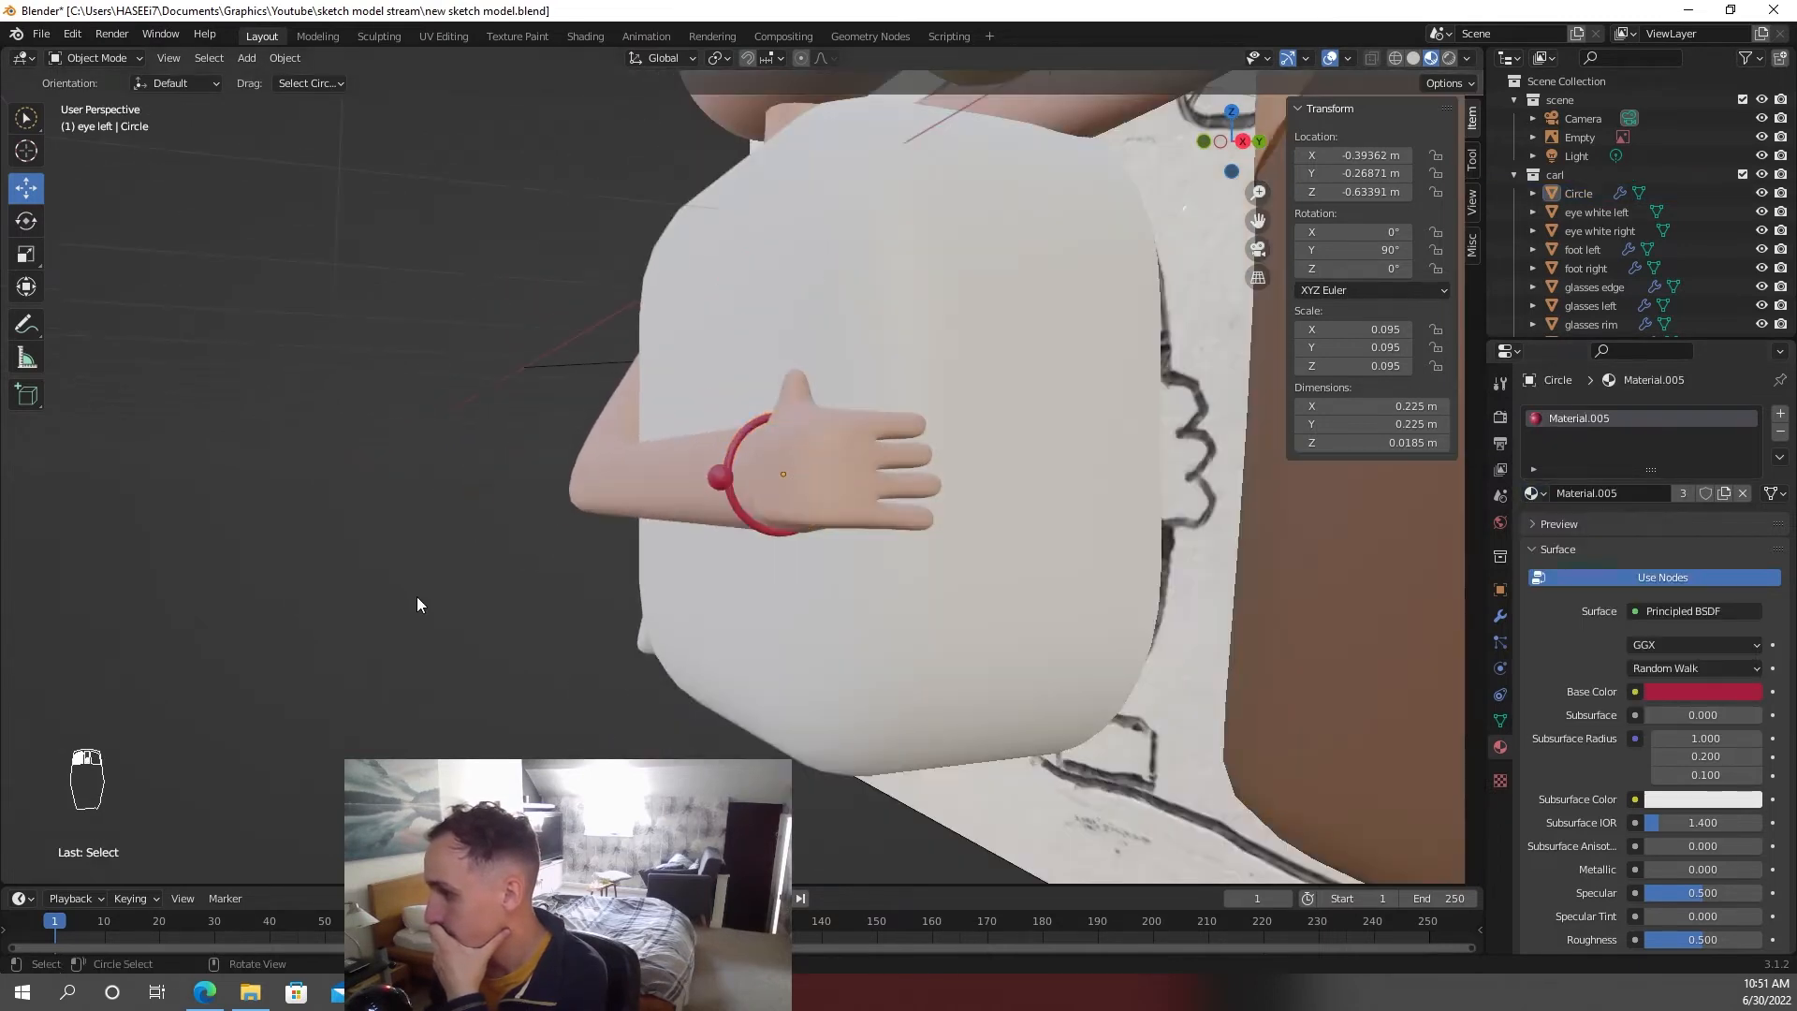
{"action": "scroll", "coordinate": [416, 597], "scroll_direction": "up", "scroll_amount": 4}
- Set the bracelet bead's material back to black
{"action": "left_click", "coordinate": [696, 488]}
{"action": "left_click", "coordinate": [1532, 493]}
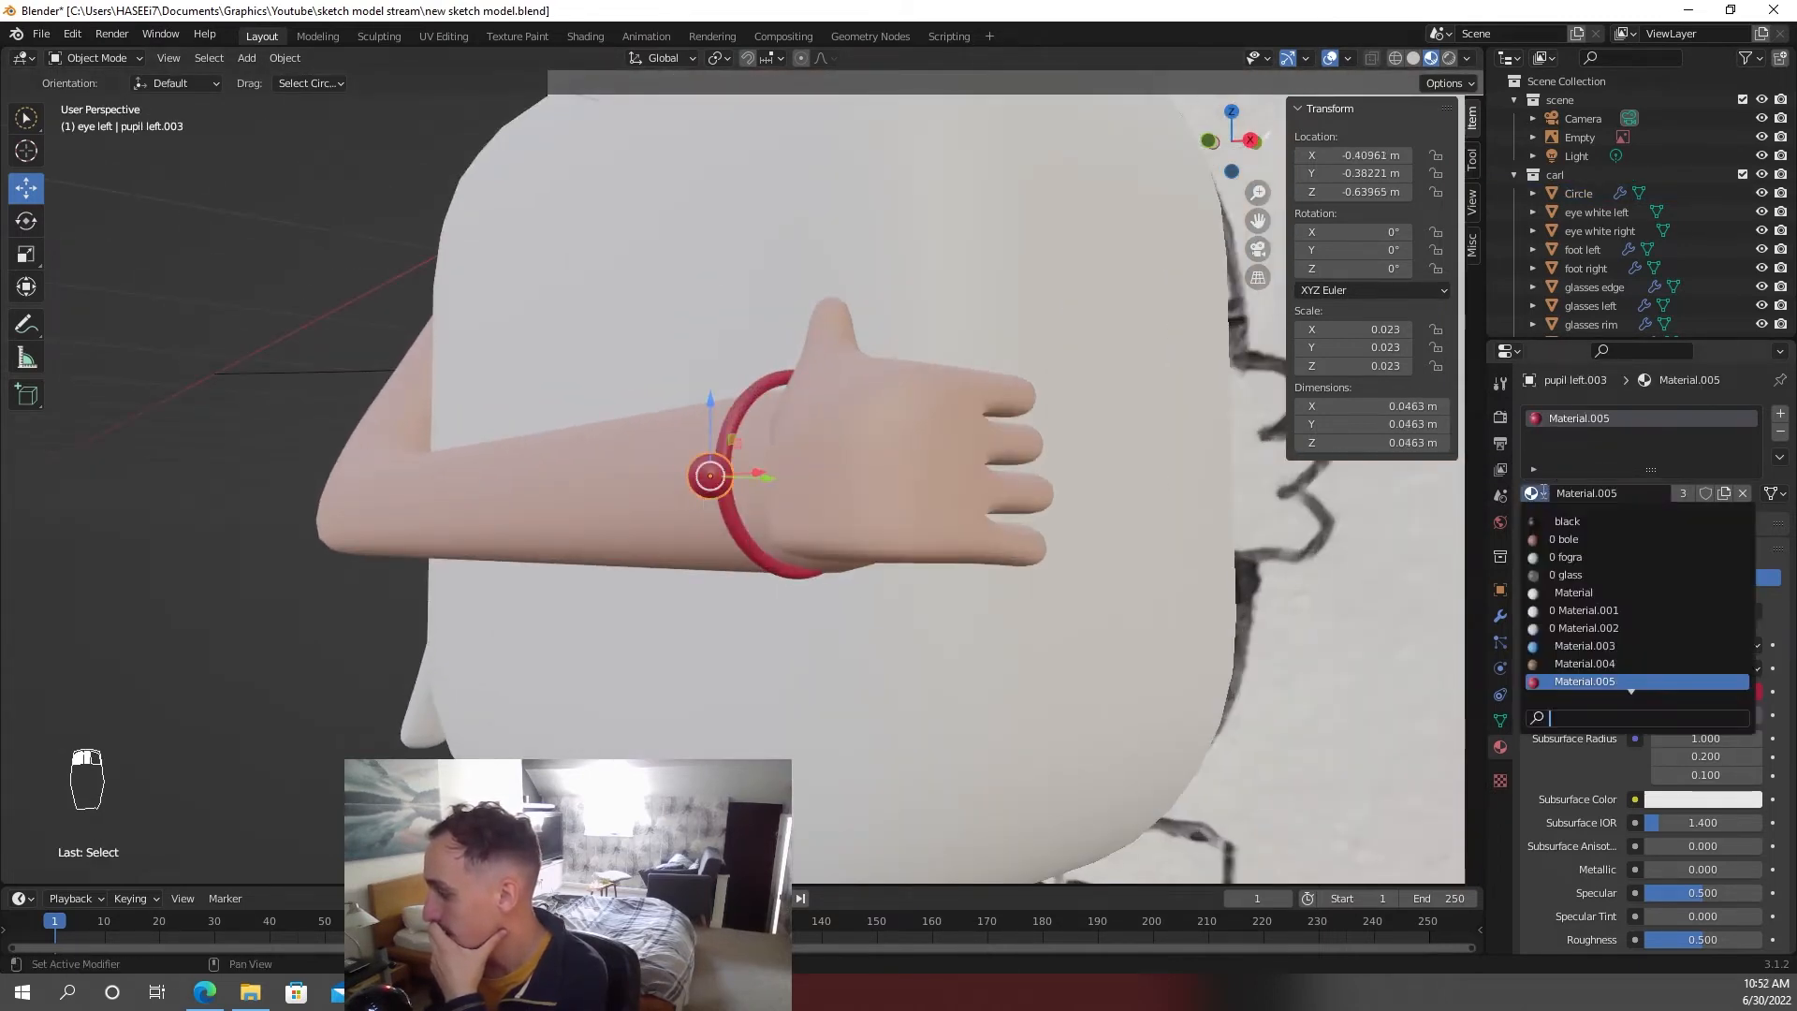
{"action": "scroll", "coordinate": [580, 619], "scroll_direction": "down", "scroll_amount": 3}
{"action": "left_click", "coordinate": [661, 586]}
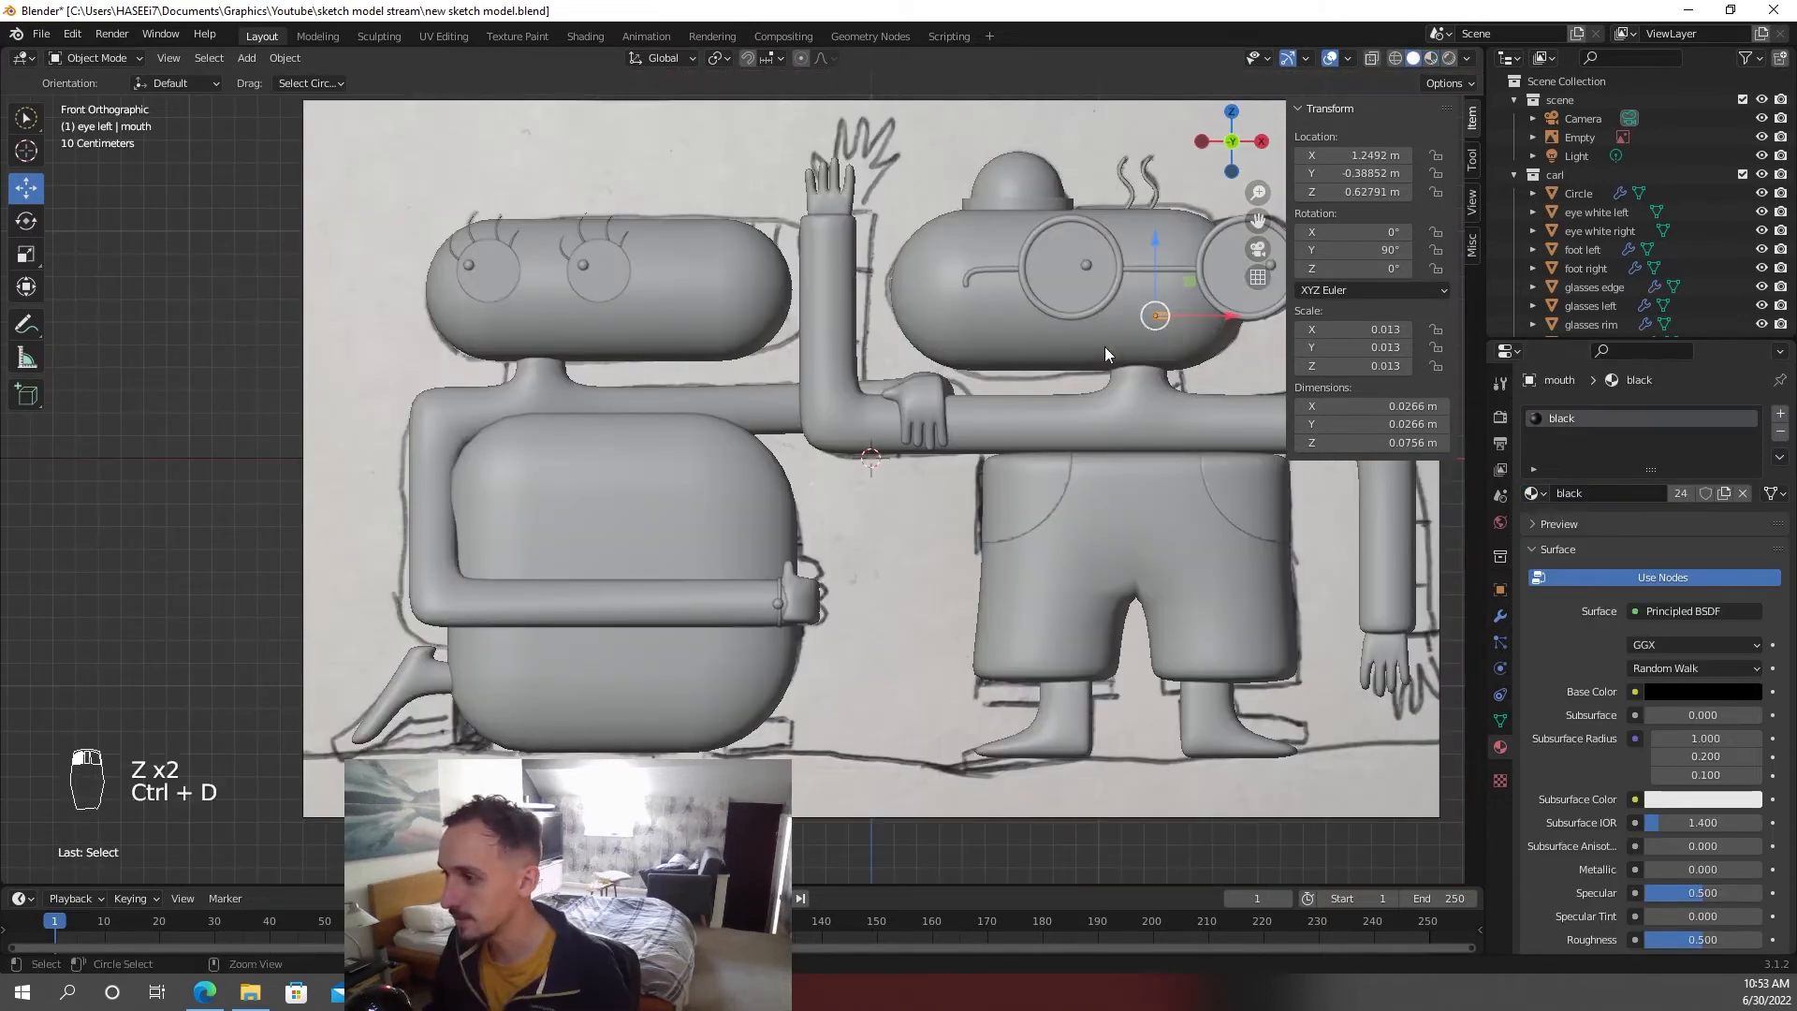
- Duplicate the glasses character's mouth and move the copy about -2.791 m along X onto the other character's face
{"action": "key", "text": "shift+d"}
{"action": "key", "text": "x"}
{"action": "left_click", "coordinate": [478, 398]}
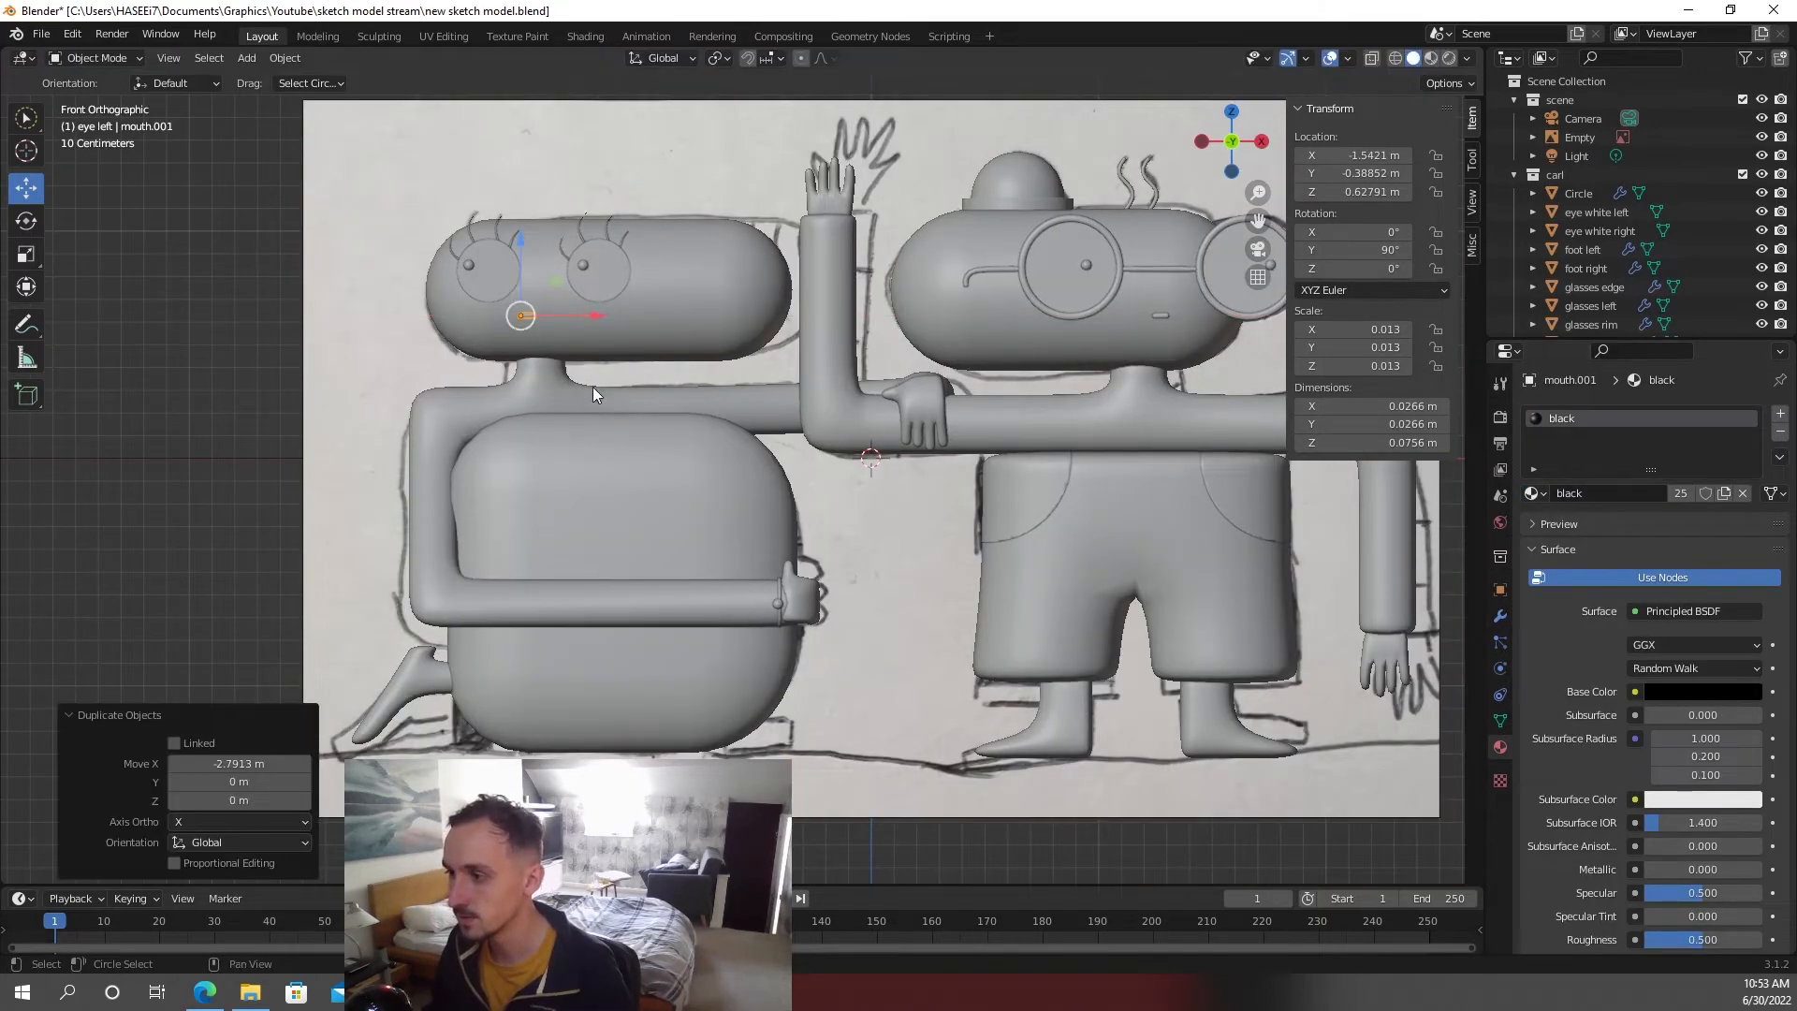
- Lengthen the copied mouth to about 0.108 m by moving one end along X to match the sketch in wireframe
{"action": "middle_click_drag", "start_coordinate": [580, 357], "coordinate": [793, 468], "text": "shift"}
{"action": "scroll", "coordinate": [793, 469], "scroll_direction": "up", "scroll_amount": 4}
{"action": "scroll", "coordinate": [798, 524], "scroll_direction": "up", "scroll_amount": 3}
{"action": "key", "text": "z"}
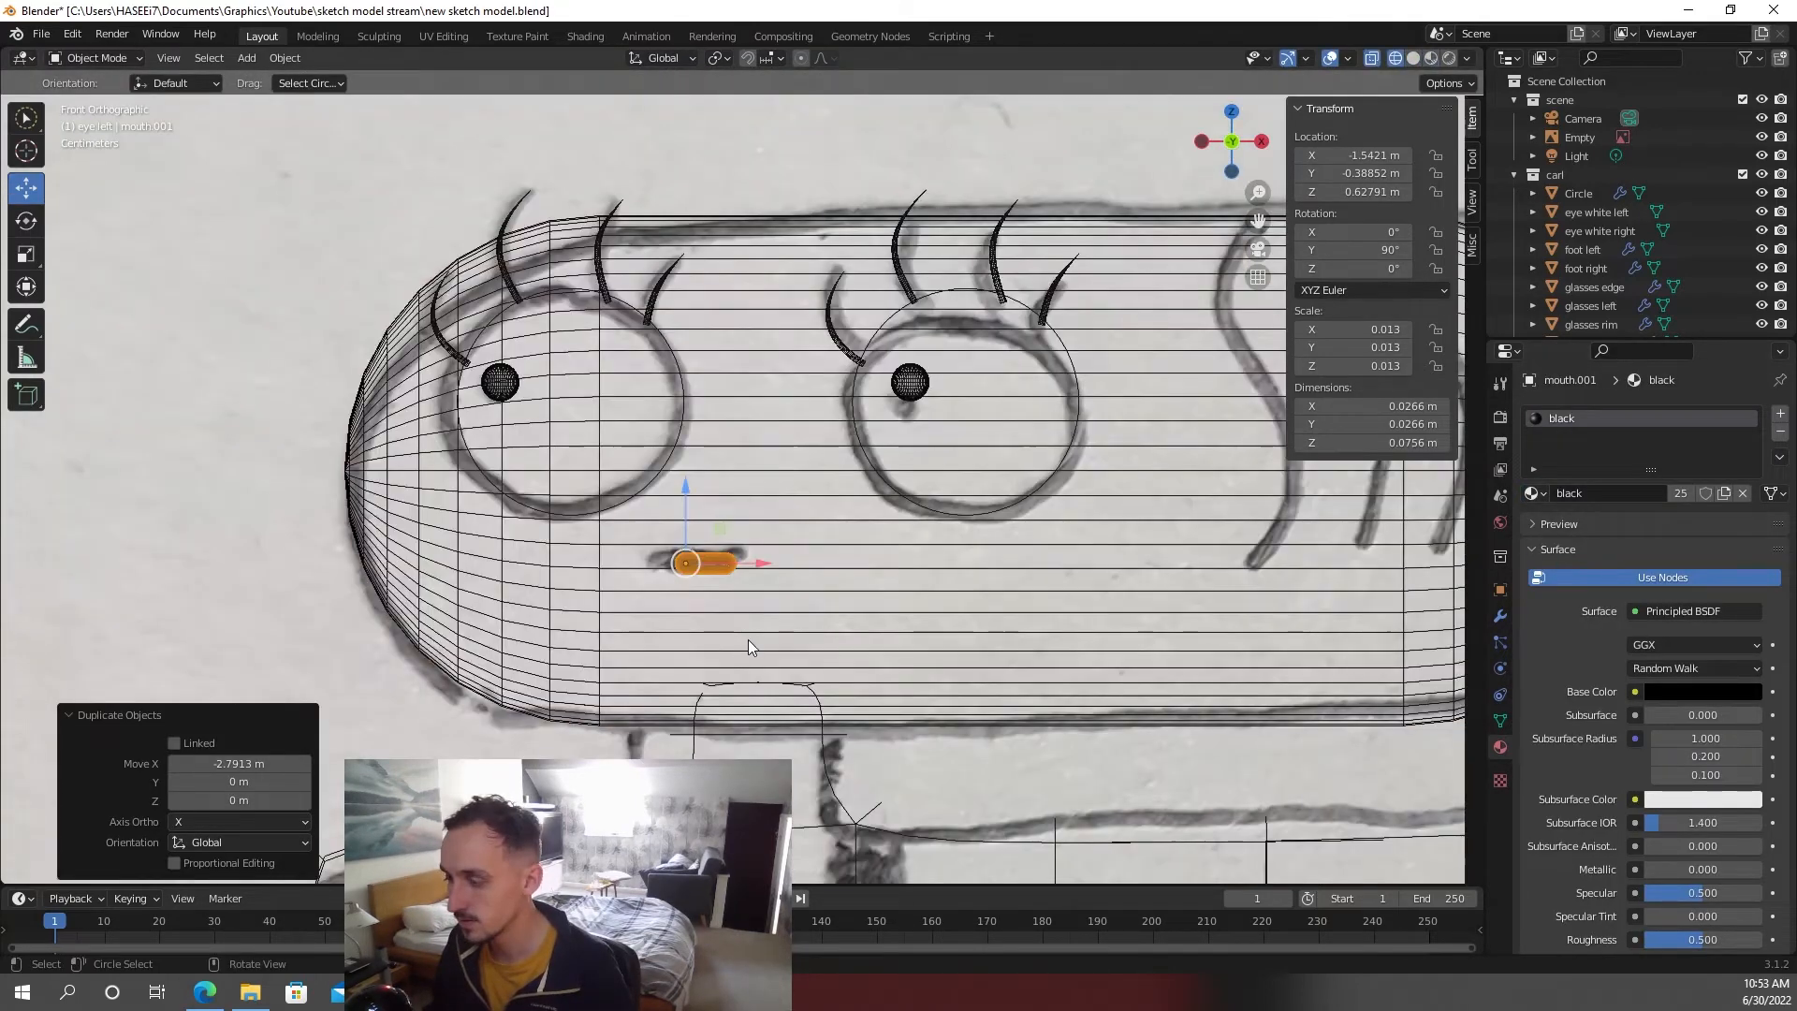
{"action": "scroll", "coordinate": [747, 639], "scroll_direction": "up", "scroll_amount": 2}
{"action": "key", "text": "Tab"}
{"action": "left_click_drag", "start_coordinate": [754, 574], "coordinate": [714, 627]}
{"action": "key", "text": "g"}
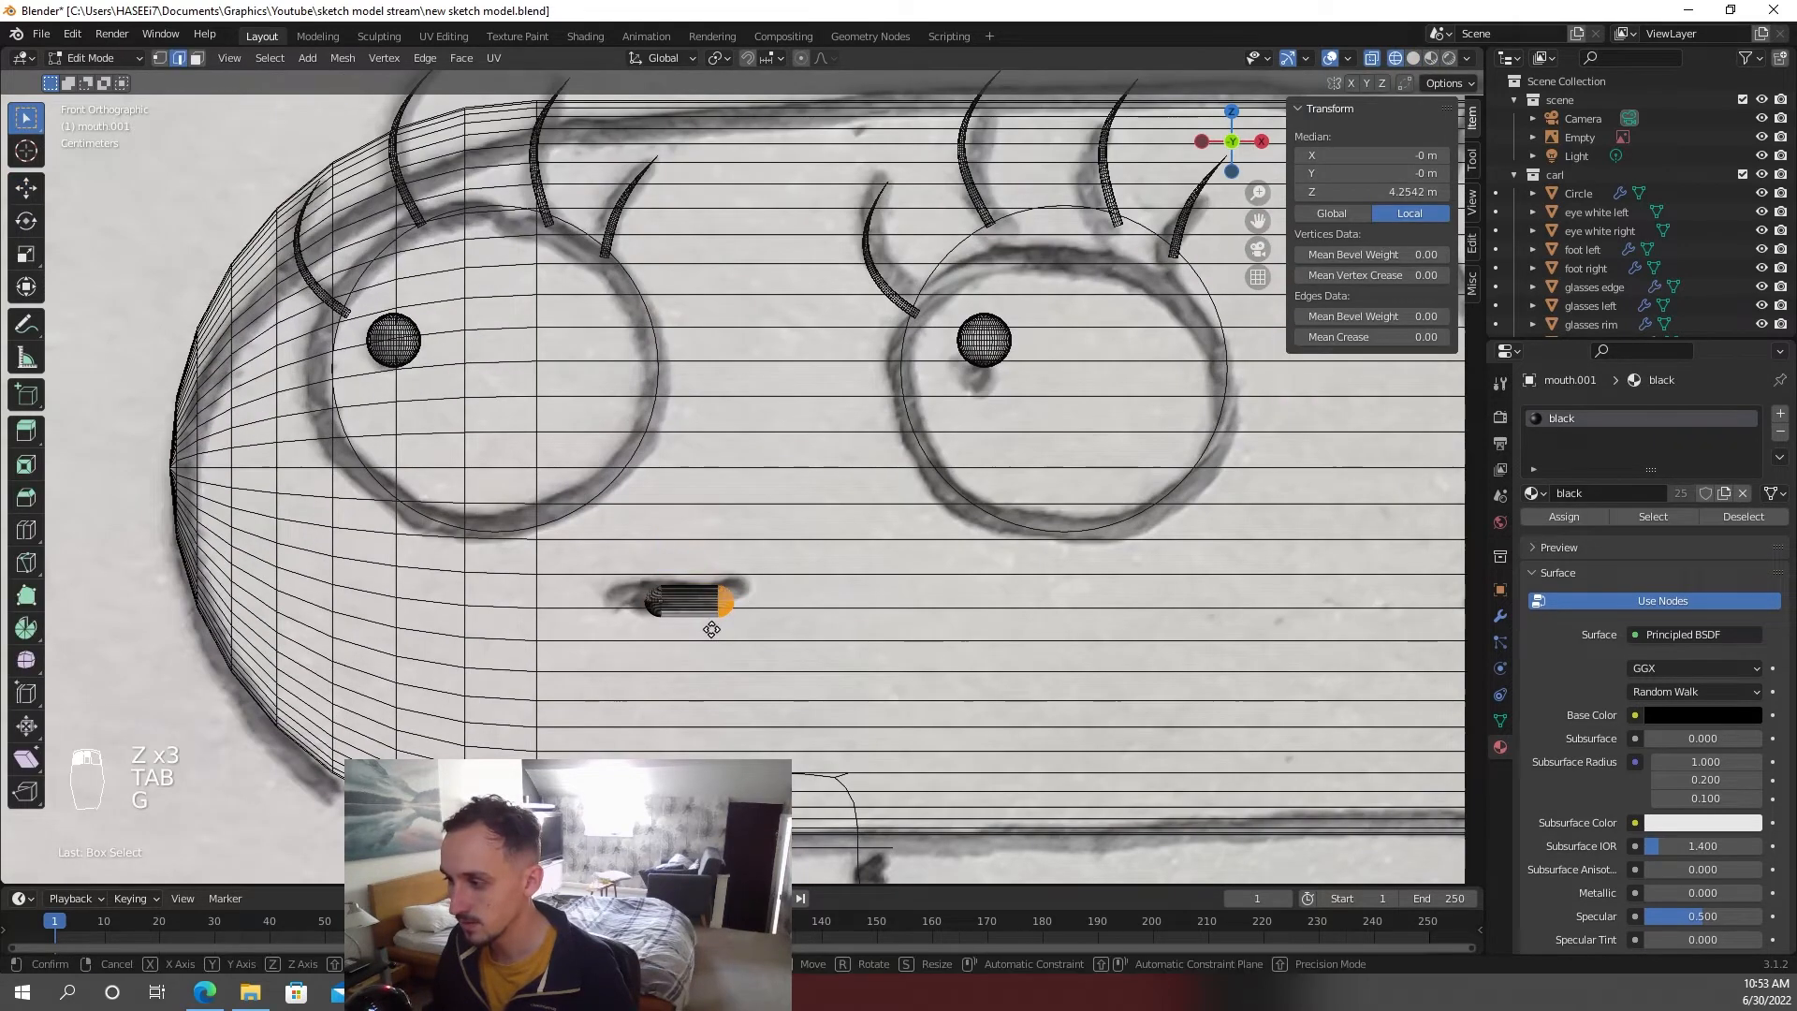
{"action": "key", "text": "x"}
{"action": "left_click", "coordinate": [751, 621]}
{"action": "key", "text": "Tab"}
- Align the mouth with the sketched one at about X -1.564 m, Z 0.637 m, restore material preview shading and save the file
{"action": "key", "text": "g"}
{"action": "key", "text": "x"}
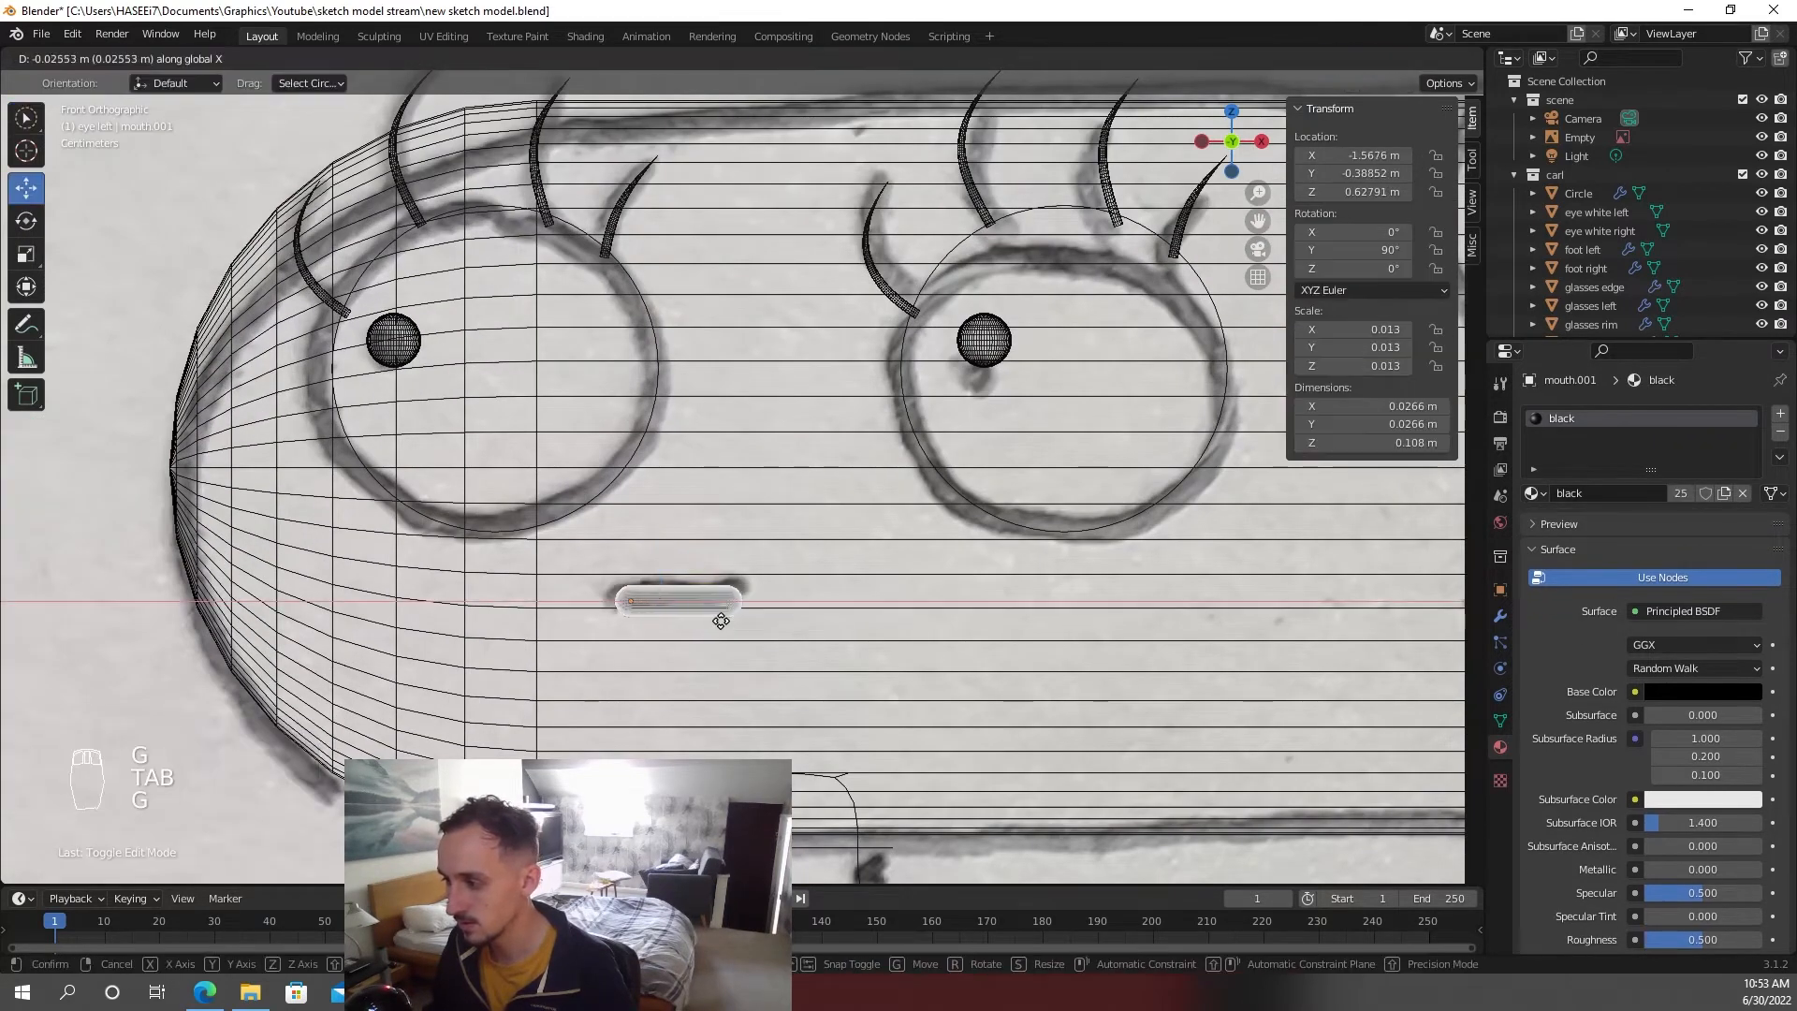
{"action": "left_click", "coordinate": [725, 618]}
{"action": "key", "text": "z"}
{"action": "key", "text": "g"}
{"action": "key", "text": "z"}
{"action": "left_click", "coordinate": [838, 614]}
{"action": "key", "text": "z"}
{"action": "left_click", "coordinate": [838, 712]}
{"action": "scroll", "coordinate": [733, 618], "scroll_direction": "down", "scroll_amount": 10}
{"action": "key", "text": "ctrl+s"}
{"action": "left_click", "coordinate": [478, 586]}
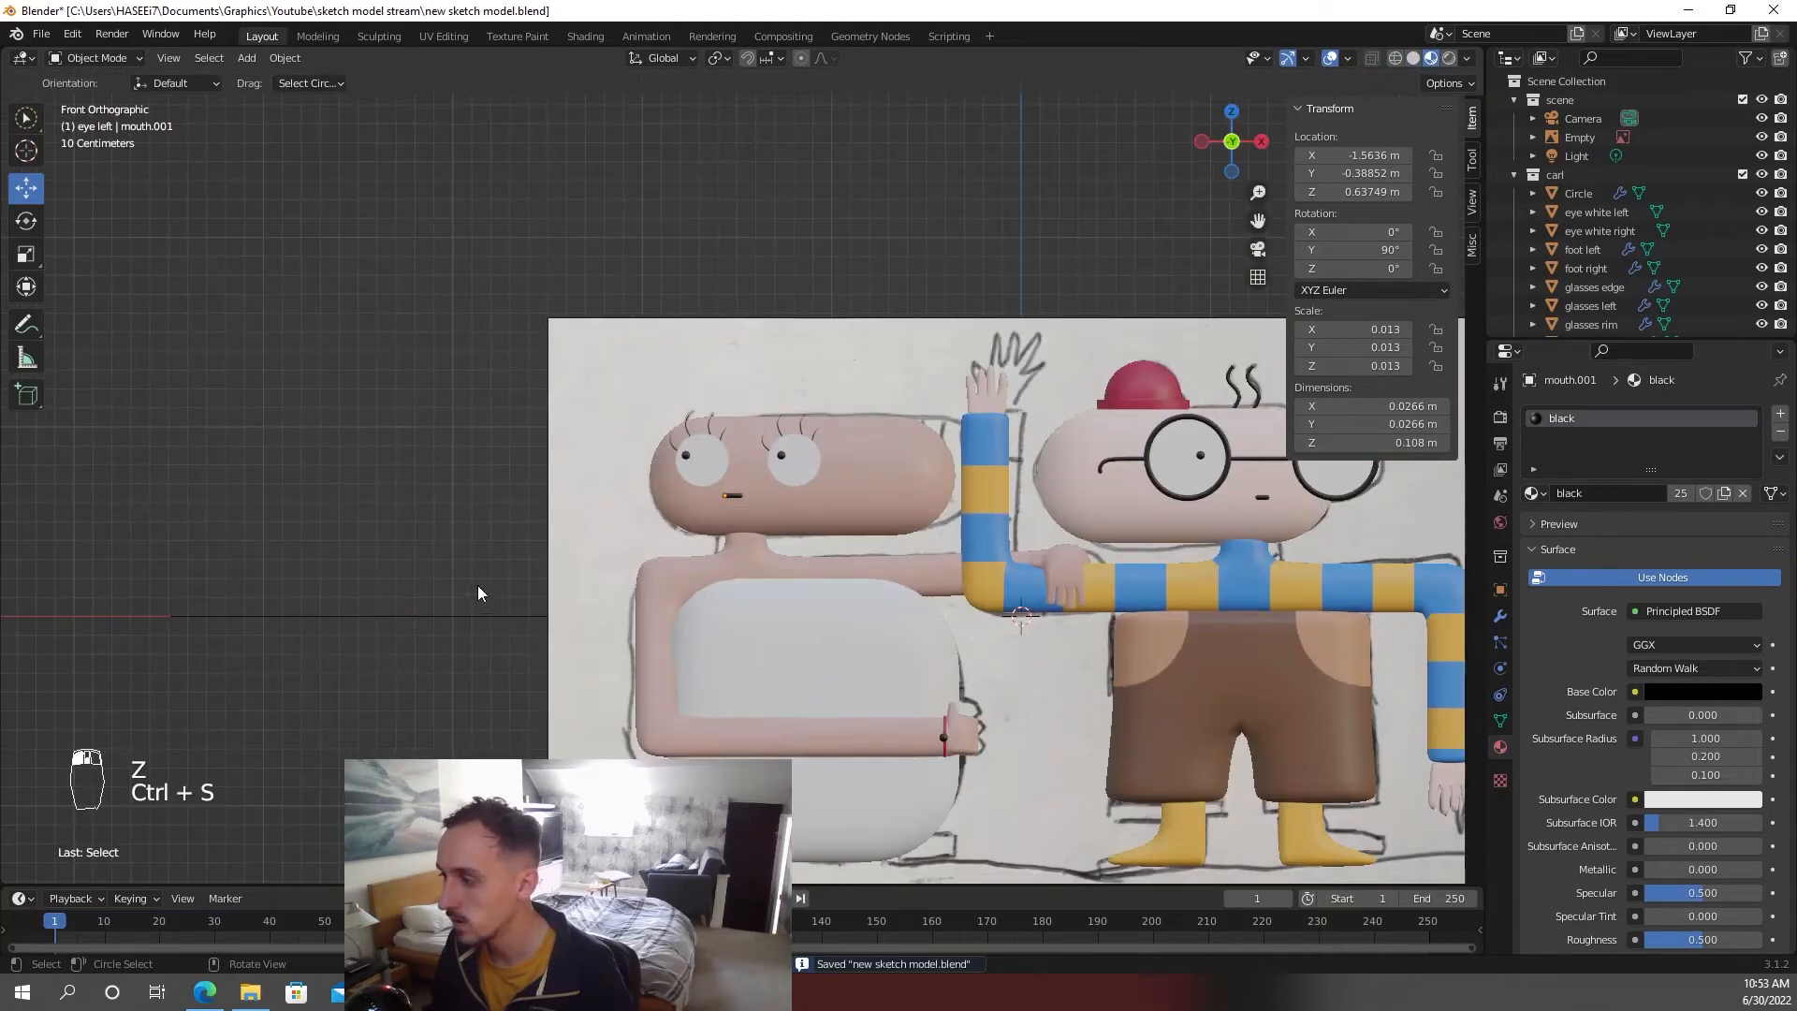
- Move the mouth back along Y to about -0.048 m so it rests on the face
{"action": "mouse_move", "coordinate": [706, 586]}
{"action": "middle_mouse_down", "text": "shift"}
{"action": "mouse_move", "coordinate": [547, 547]}
{"action": "mouse_move", "coordinate": [711, 560]}
{"action": "mouse_move", "coordinate": [748, 543]}
{"action": "middle_mouse_up", "text": "shift"}
{"action": "left_click", "coordinate": [663, 475]}
{"action": "scroll", "coordinate": [748, 543], "scroll_direction": "up", "scroll_amount": 2}
{"action": "key", "text": "g"}
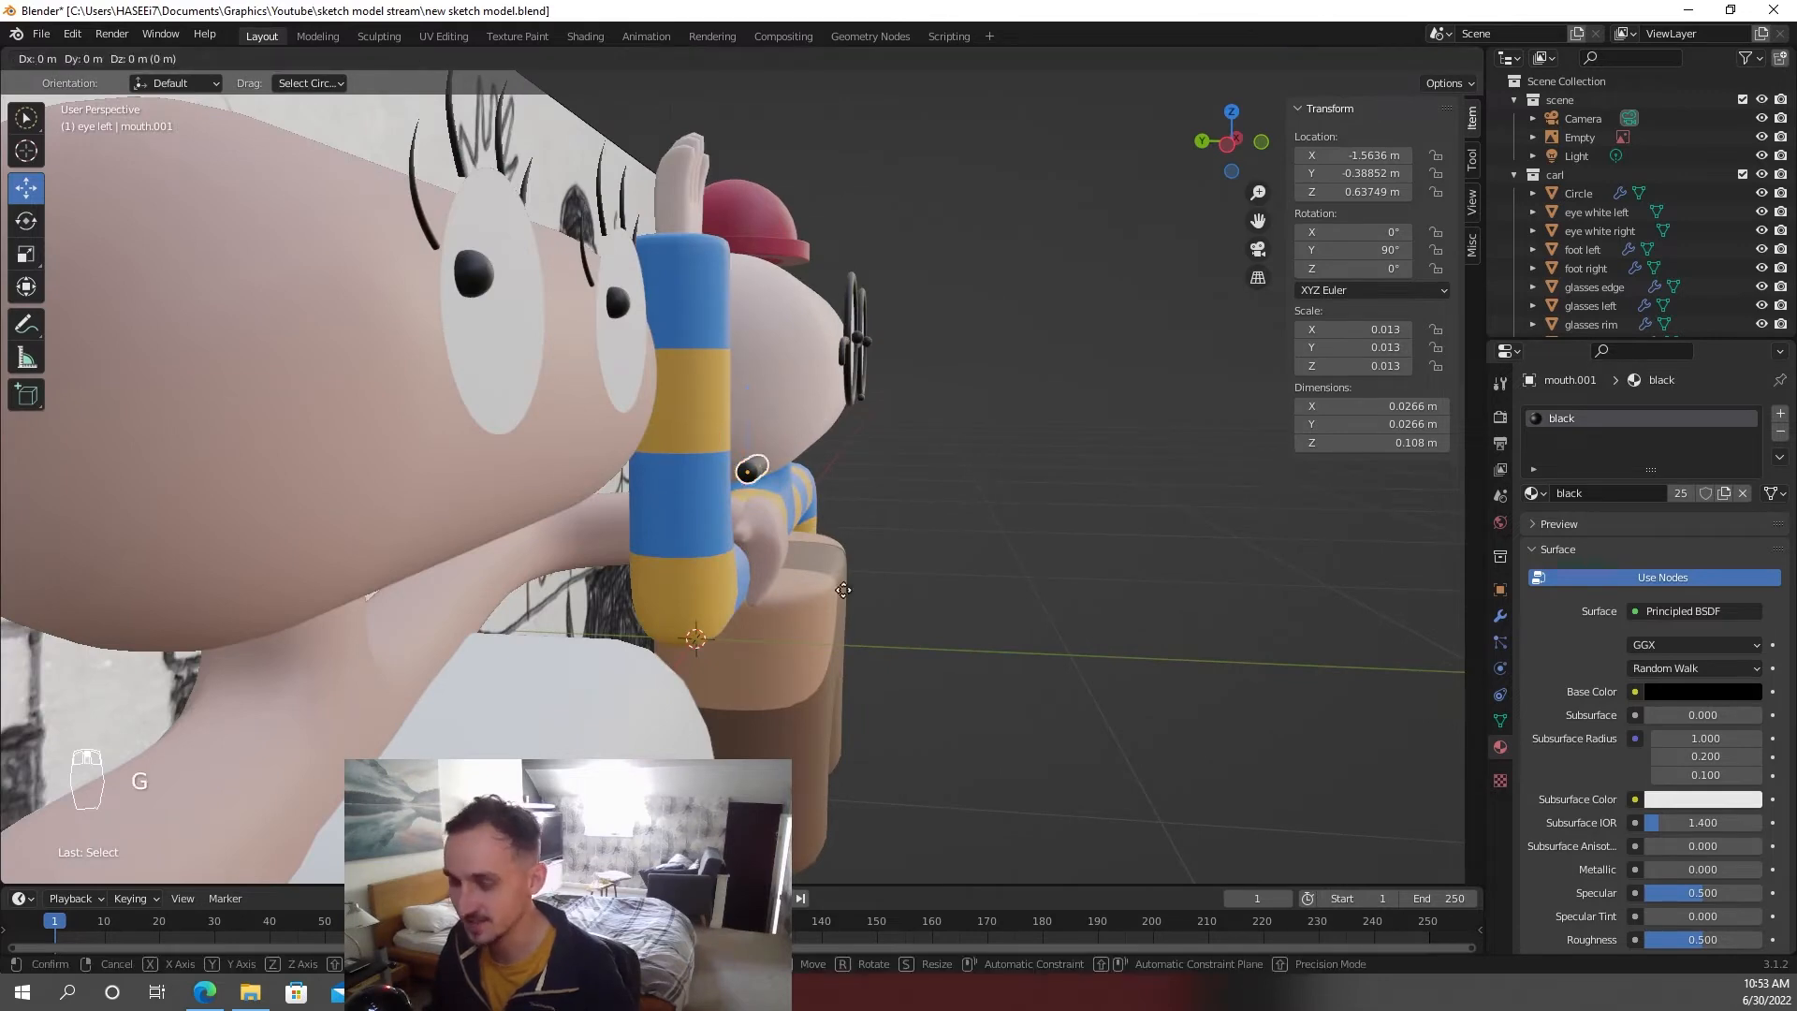
{"action": "key", "text": "y"}
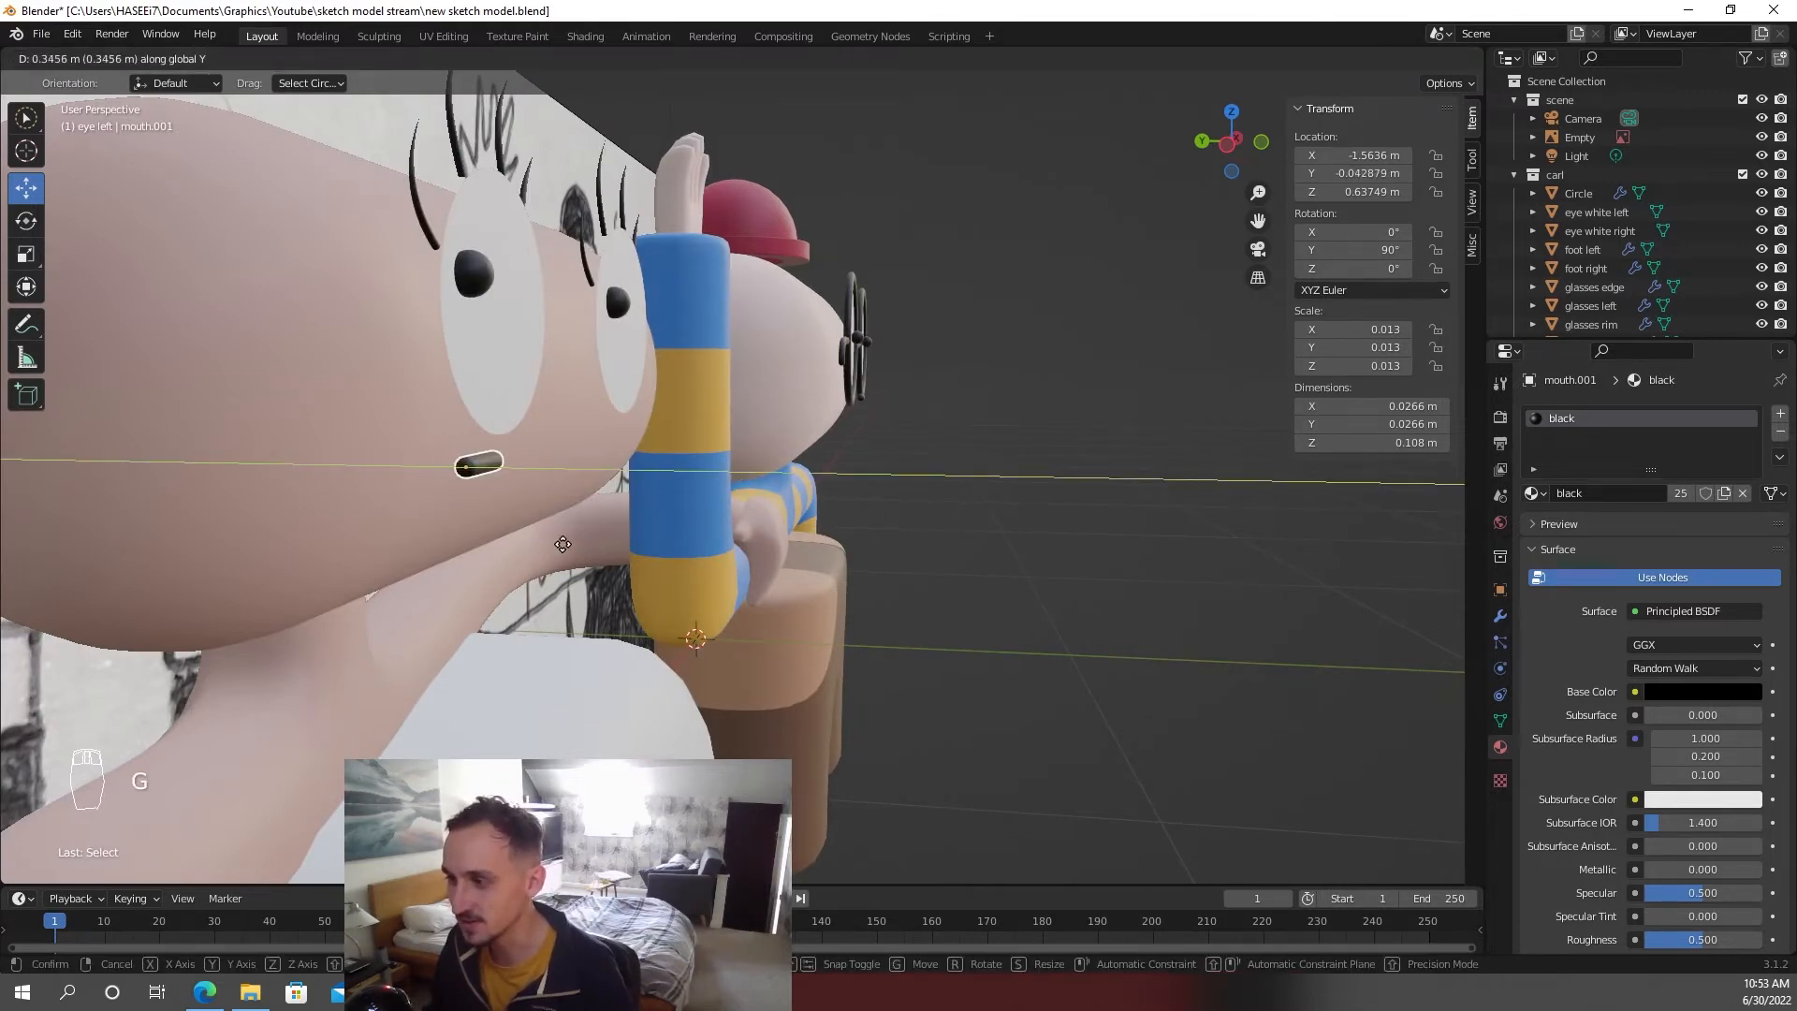
{"action": "left_click", "coordinate": [567, 544]}
- Move pupil left.002 into the eye_right collection and pupil left.001 into the eye left collection
{"action": "left_click", "coordinate": [1588, 136]}
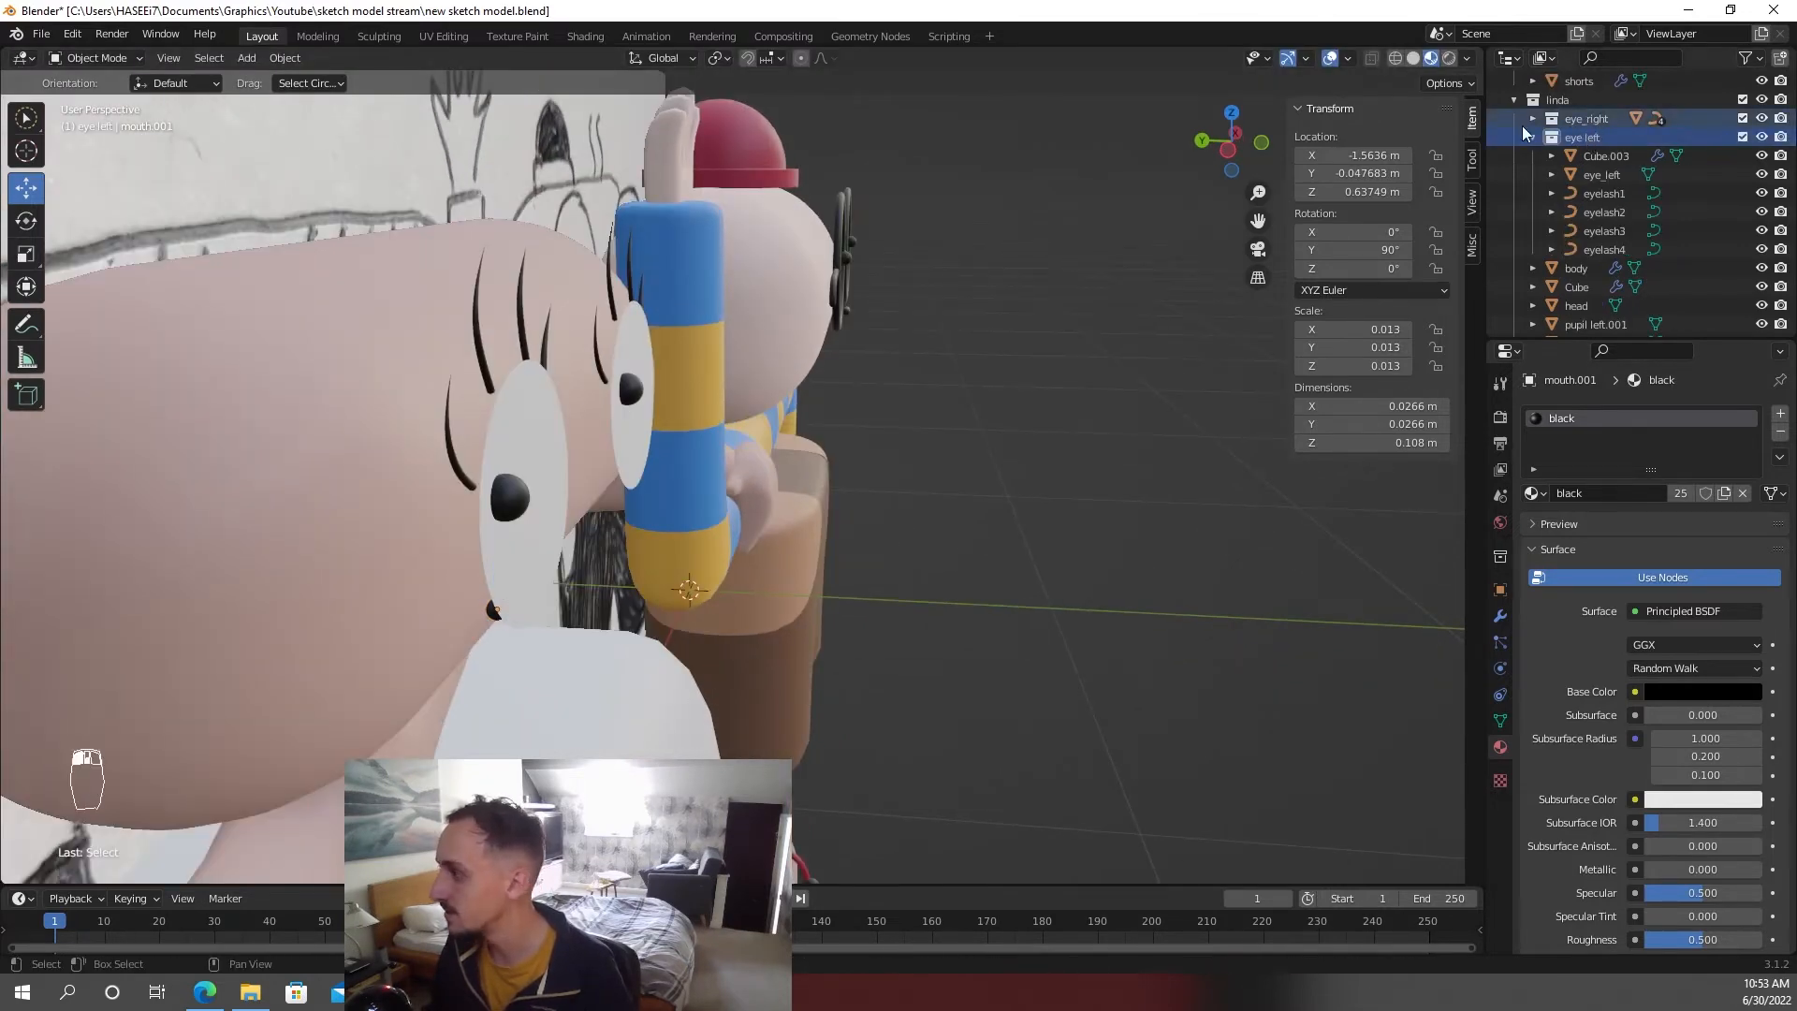
{"action": "left_click", "coordinate": [1533, 137]}
{"action": "left_click_drag", "start_coordinate": [1591, 288], "coordinate": [1587, 178]}
{"action": "left_click", "coordinate": [1585, 266]}
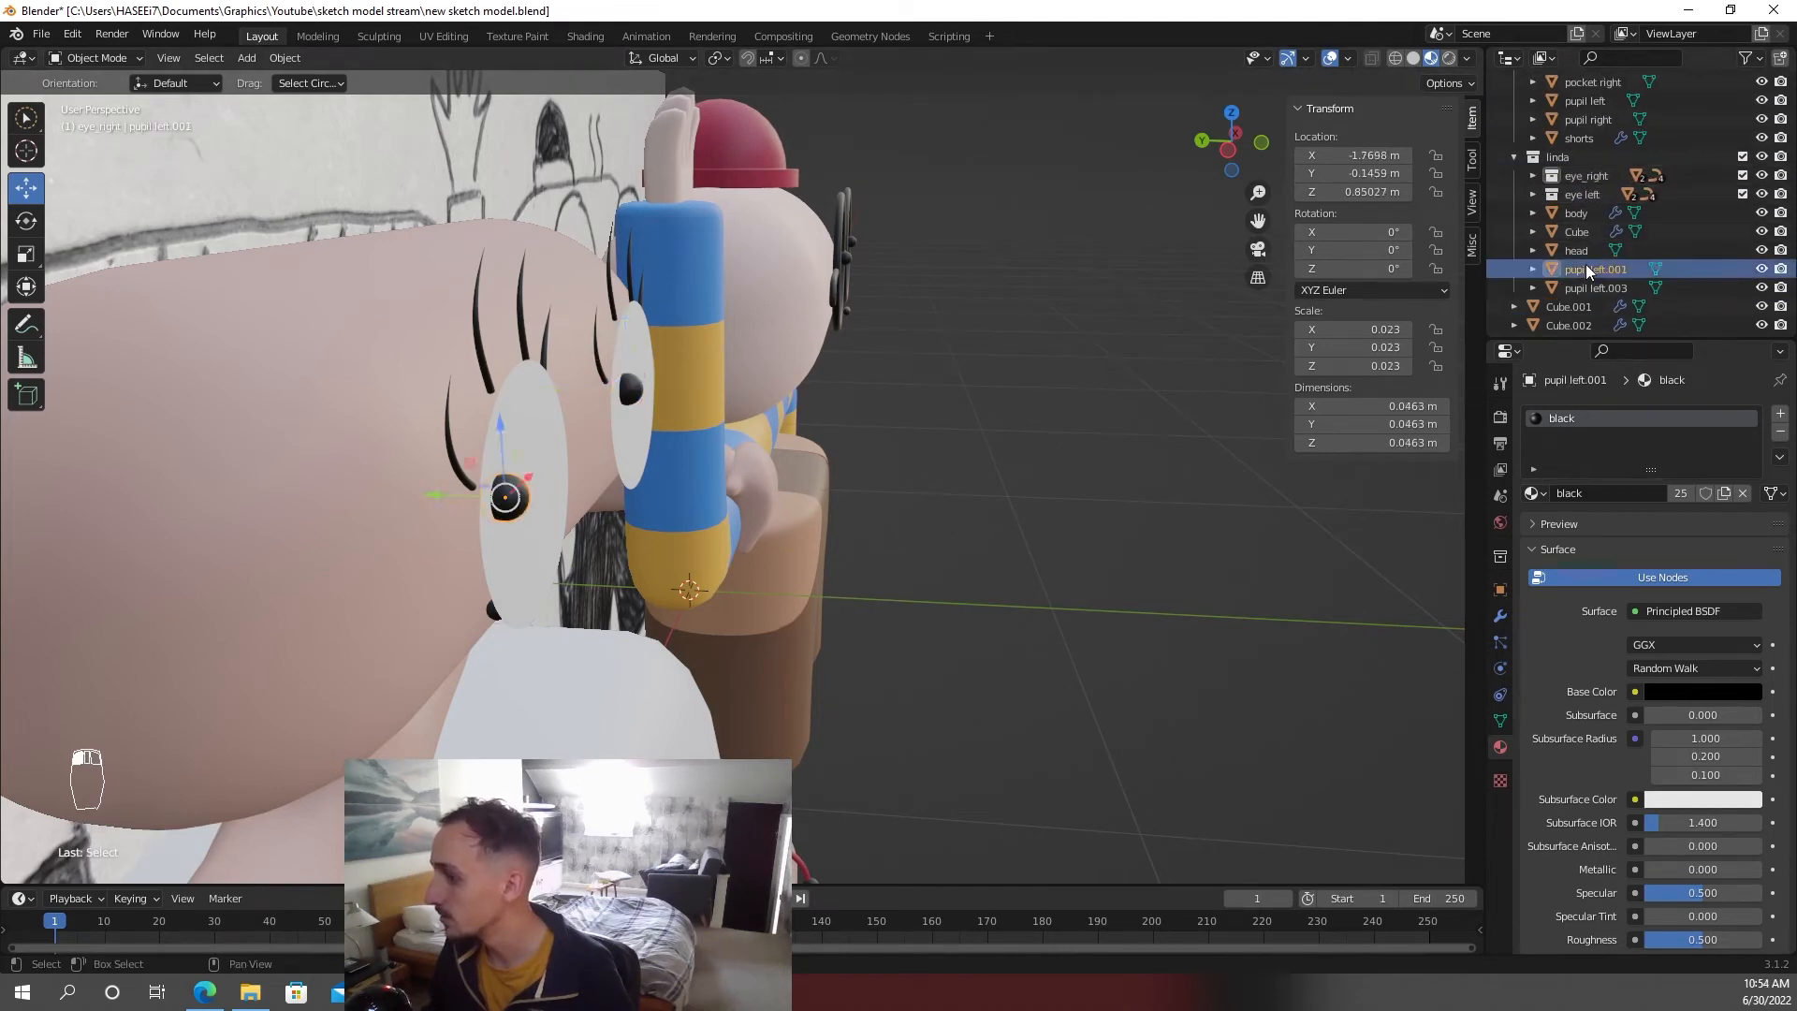
{"action": "left_click_drag", "start_coordinate": [1587, 266], "coordinate": [1586, 199]}
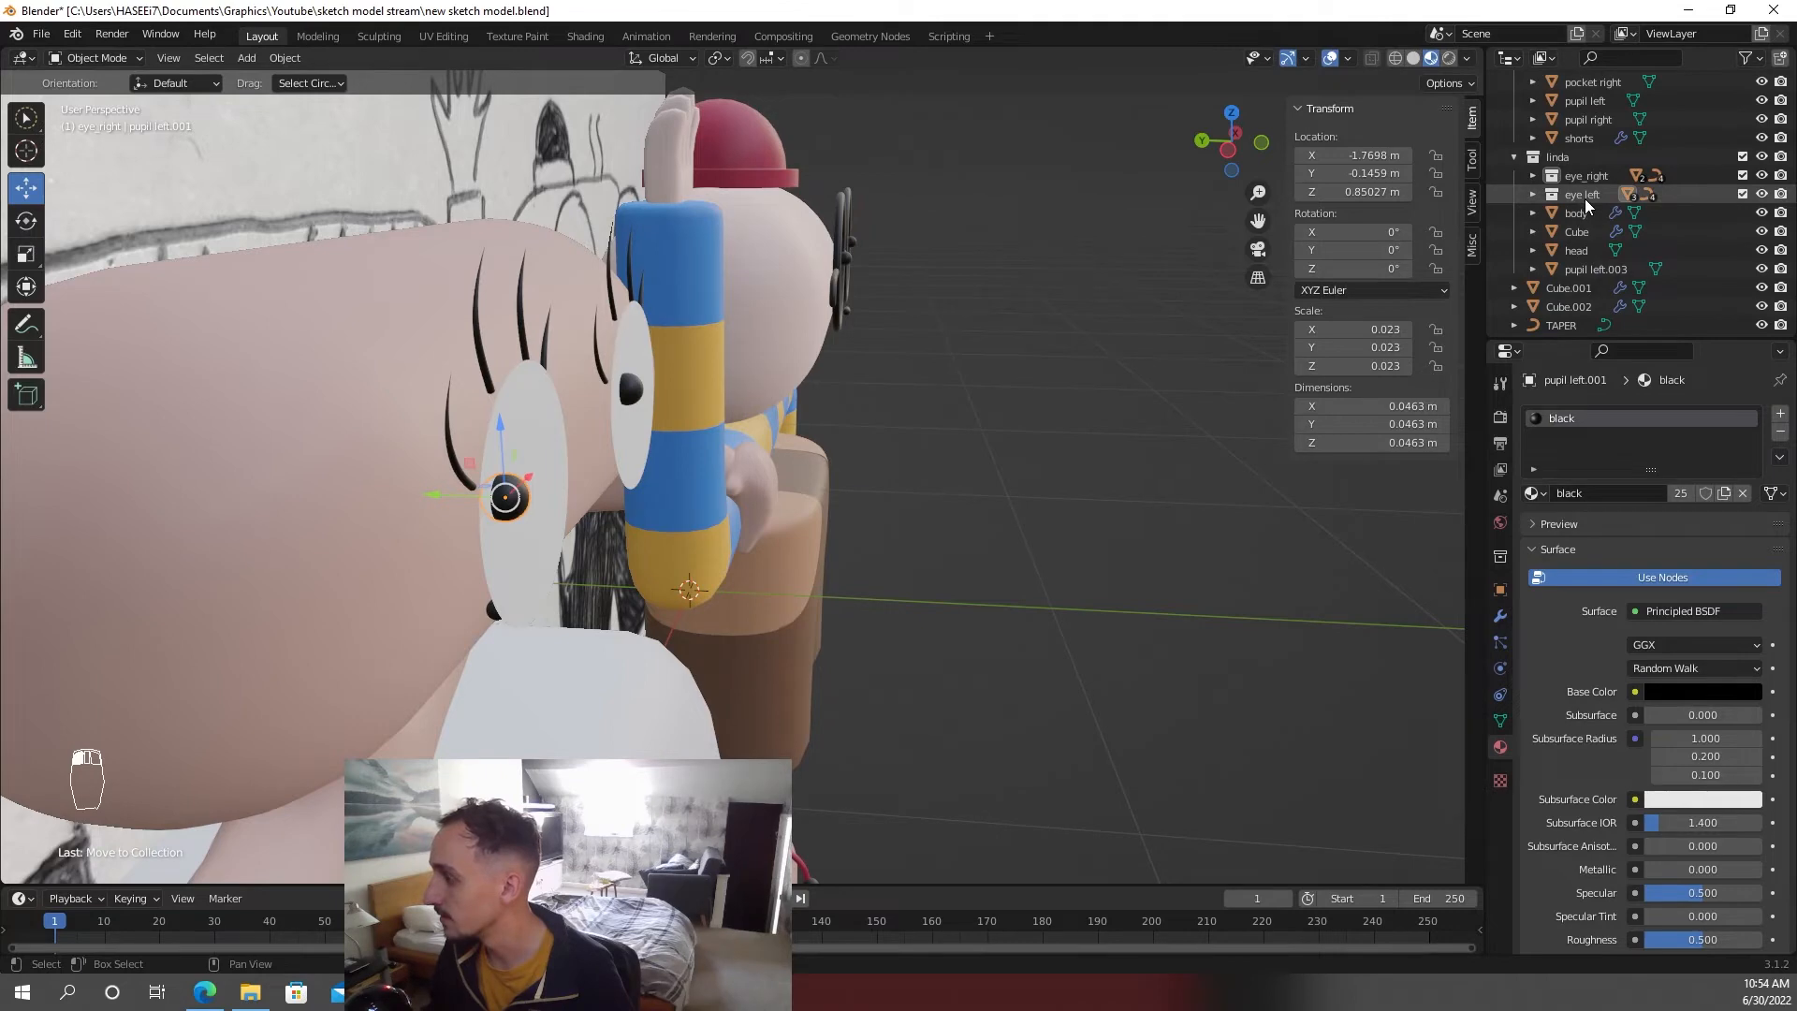
- Select all objects in the eye_right collection and move them into the eye left collection
{"action": "right_click", "coordinate": [1586, 199]}
{"action": "left_click", "coordinate": [1574, 216]}
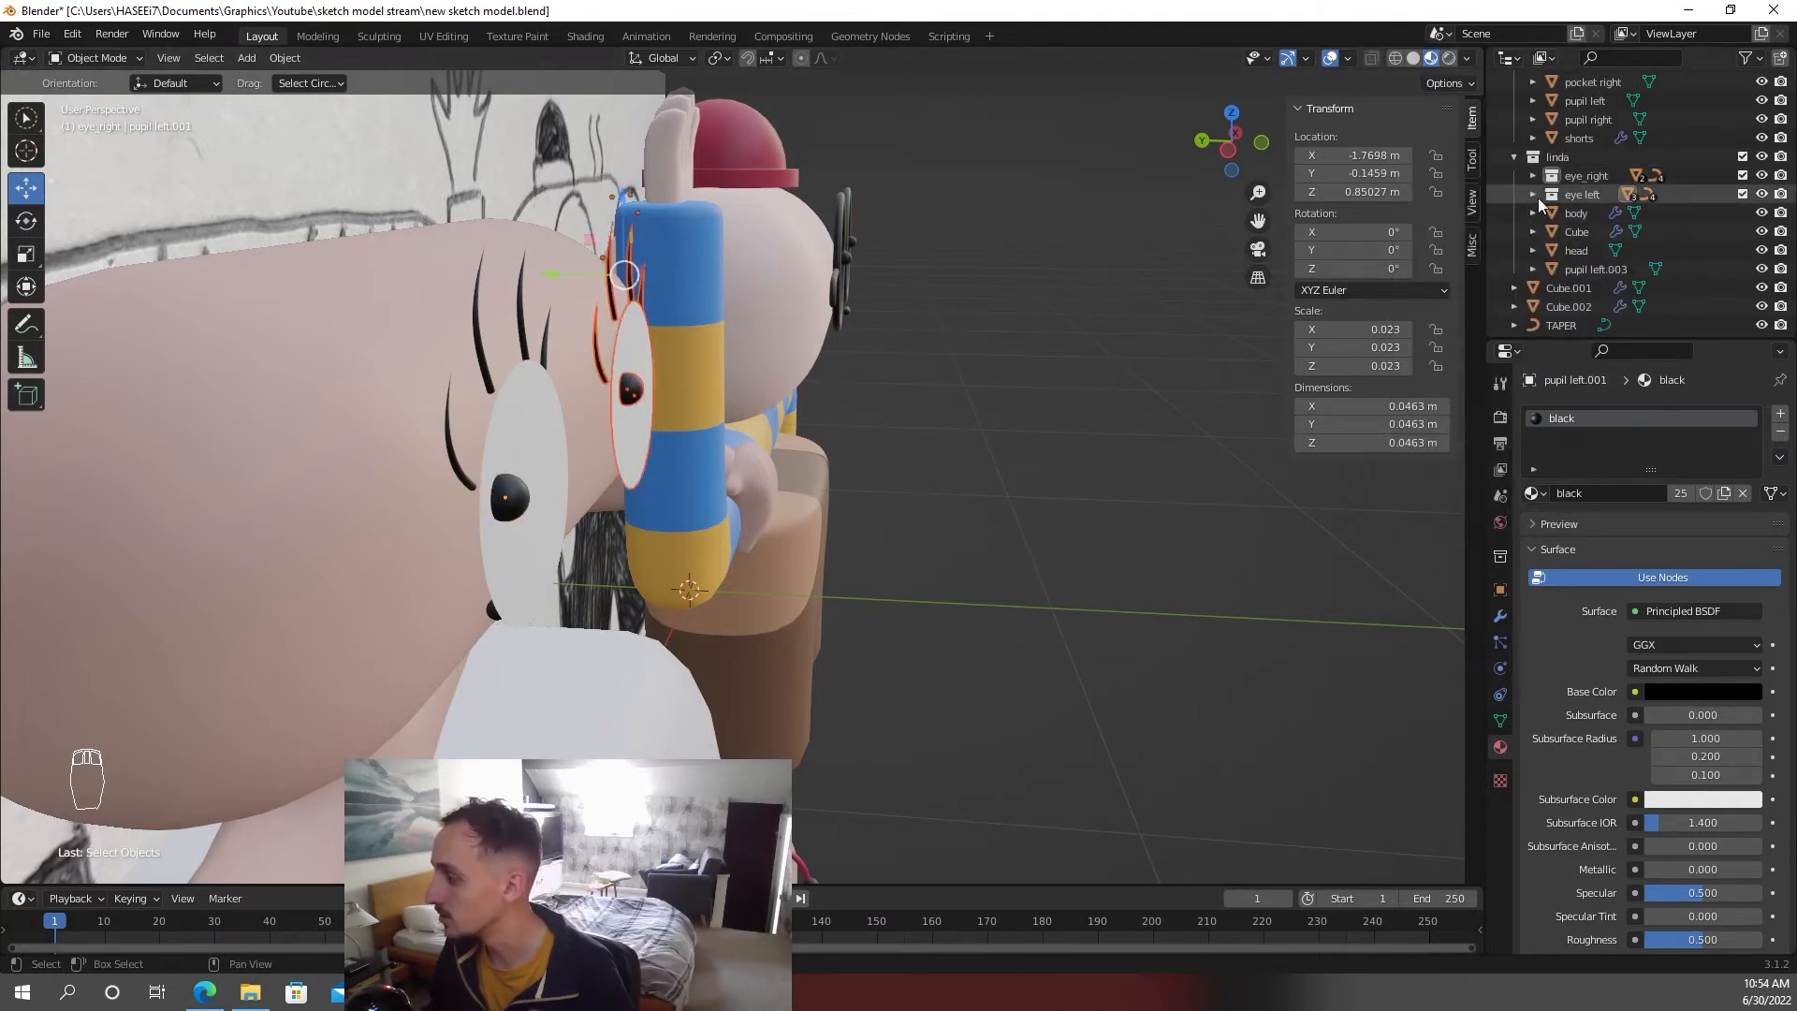
{"action": "left_click", "coordinate": [1539, 198]}
{"action": "left_click", "coordinate": [1540, 176]}
{"action": "scroll", "coordinate": [1576, 219], "scroll_direction": "down", "scroll_amount": 2}
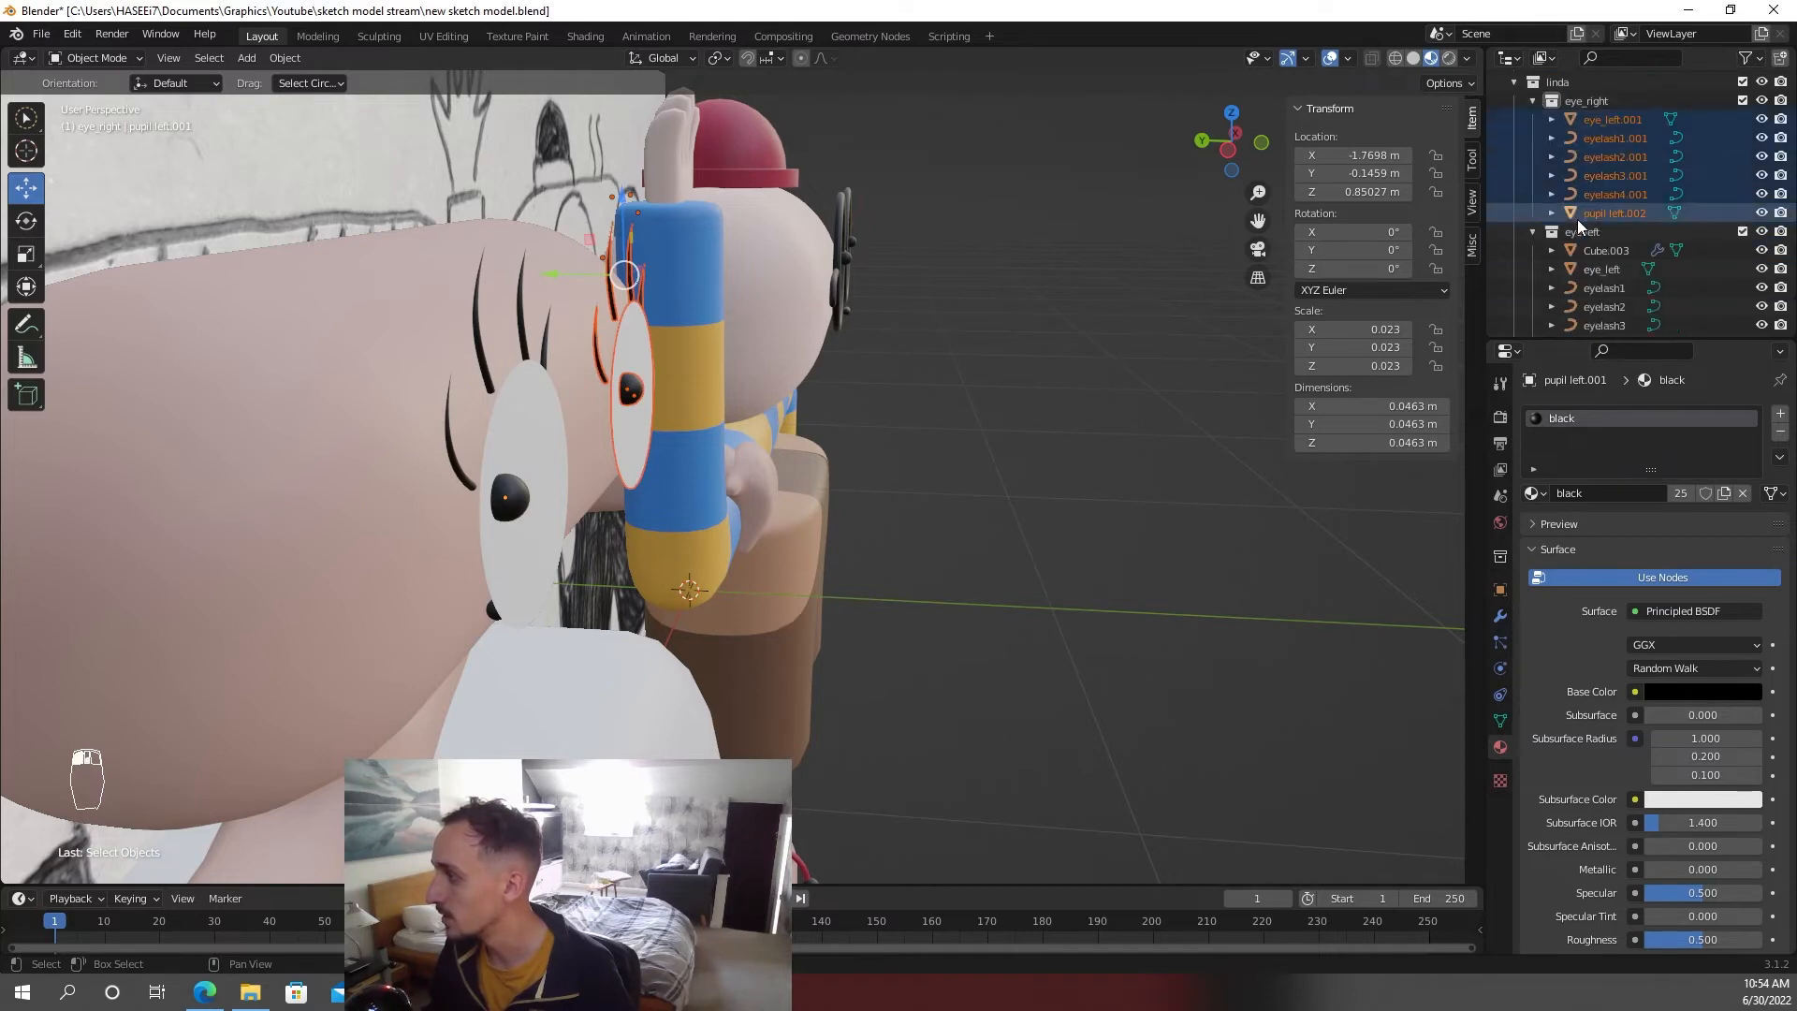
{"action": "left_click_drag", "start_coordinate": [1578, 221], "coordinate": [1603, 231]}
- Delete the emptied eye_right collection and rename the eye left collection to "eyes"
{"action": "scroll", "coordinate": [1598, 221], "scroll_direction": "up", "scroll_amount": 1}
{"action": "right_click", "coordinate": [1579, 138]}
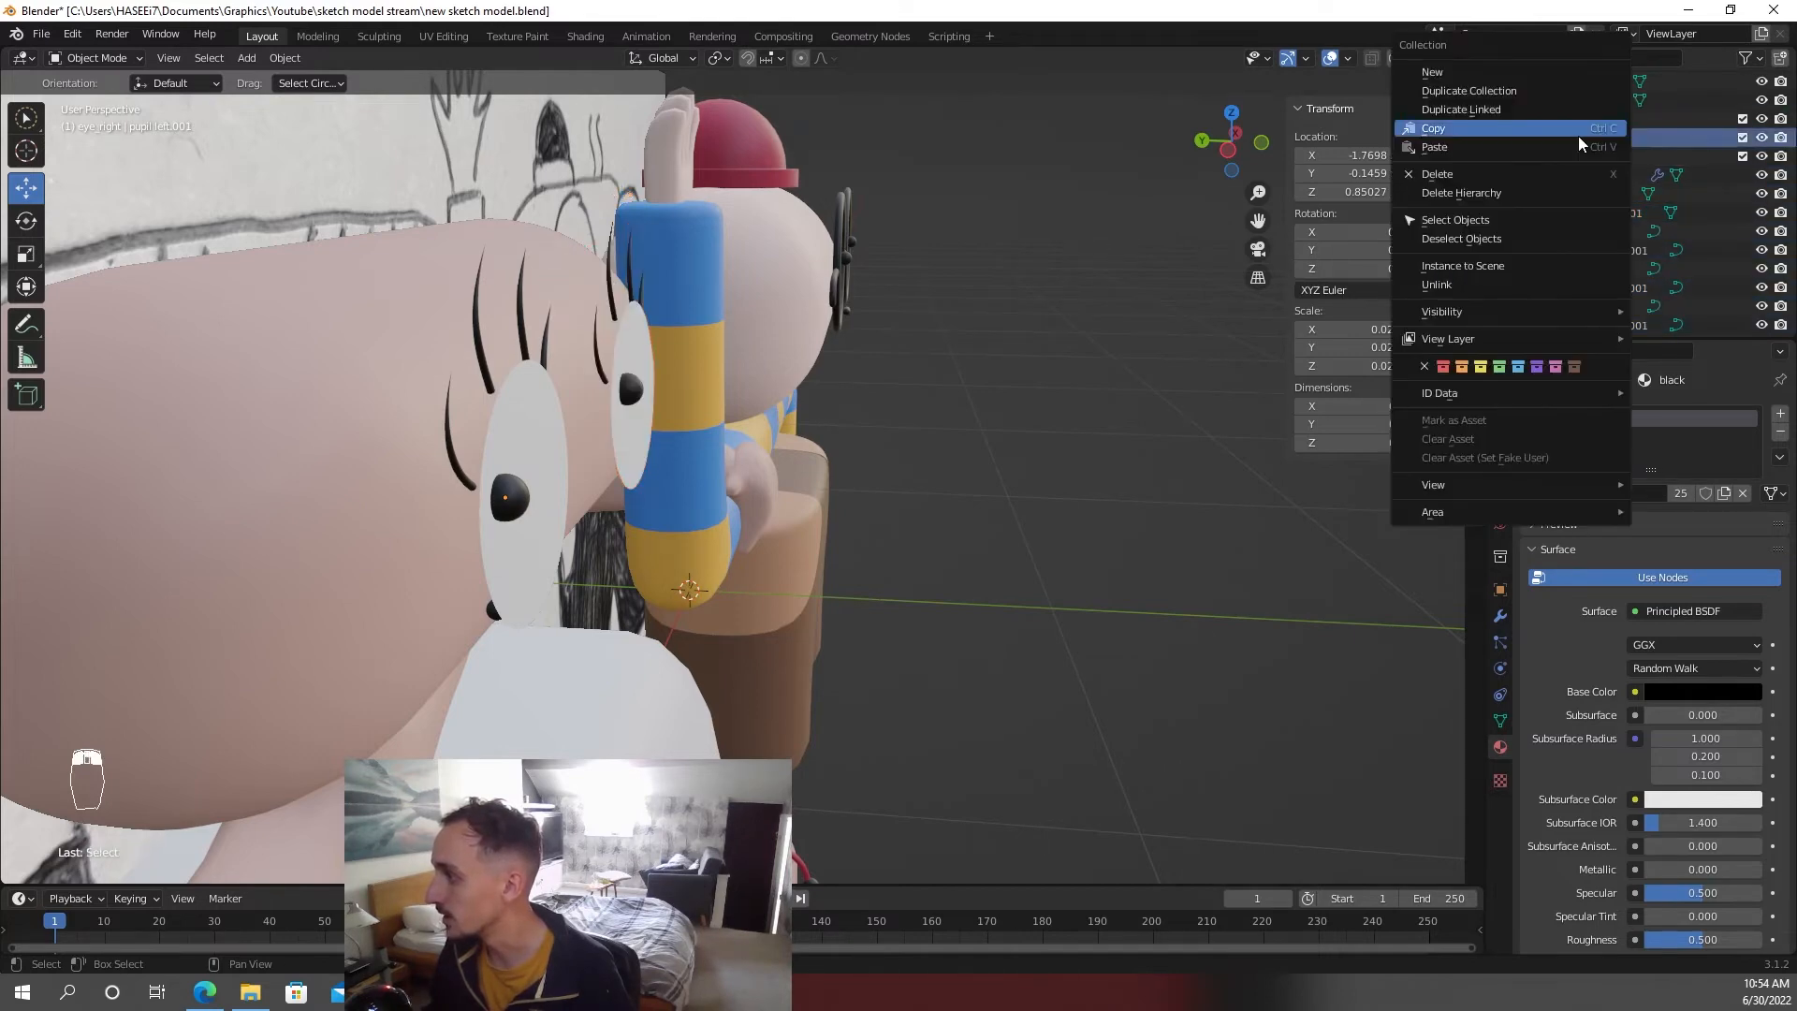
{"action": "left_click", "coordinate": [1547, 168]}
{"action": "key", "text": "F2"}
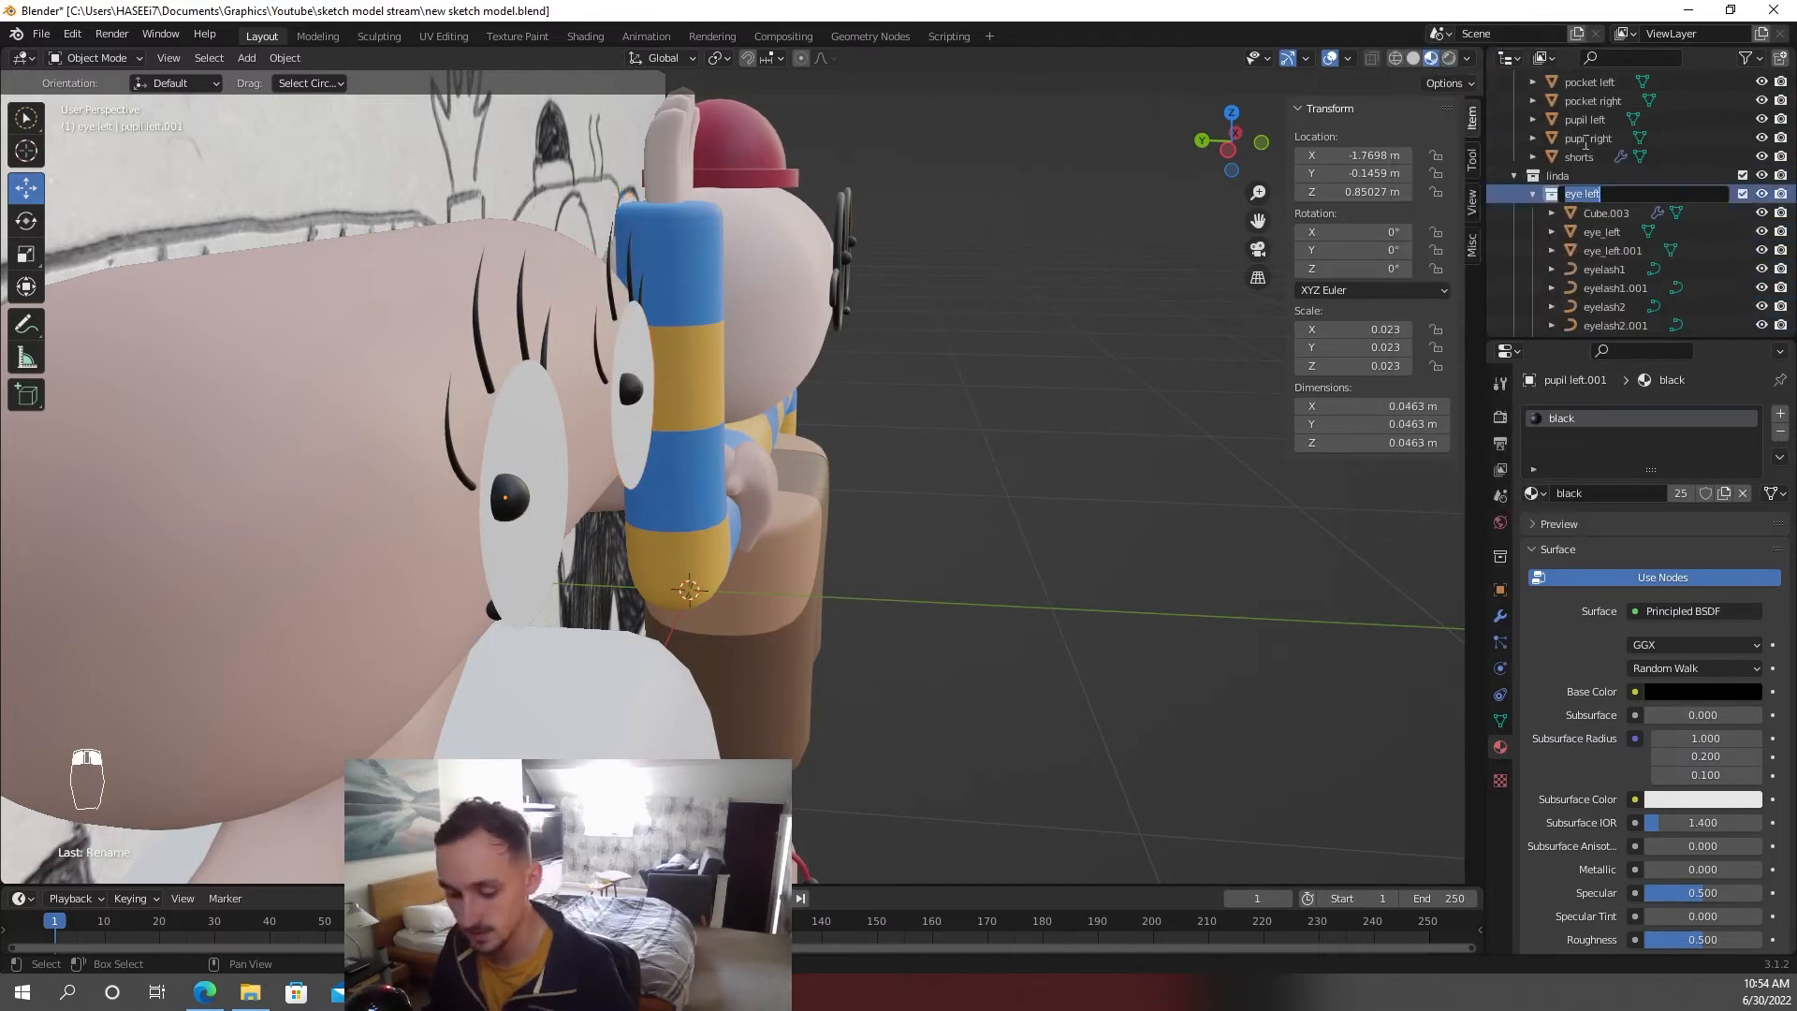
{"action": "type", "text": "eyes"}
{"action": "key", "text": "Return"}
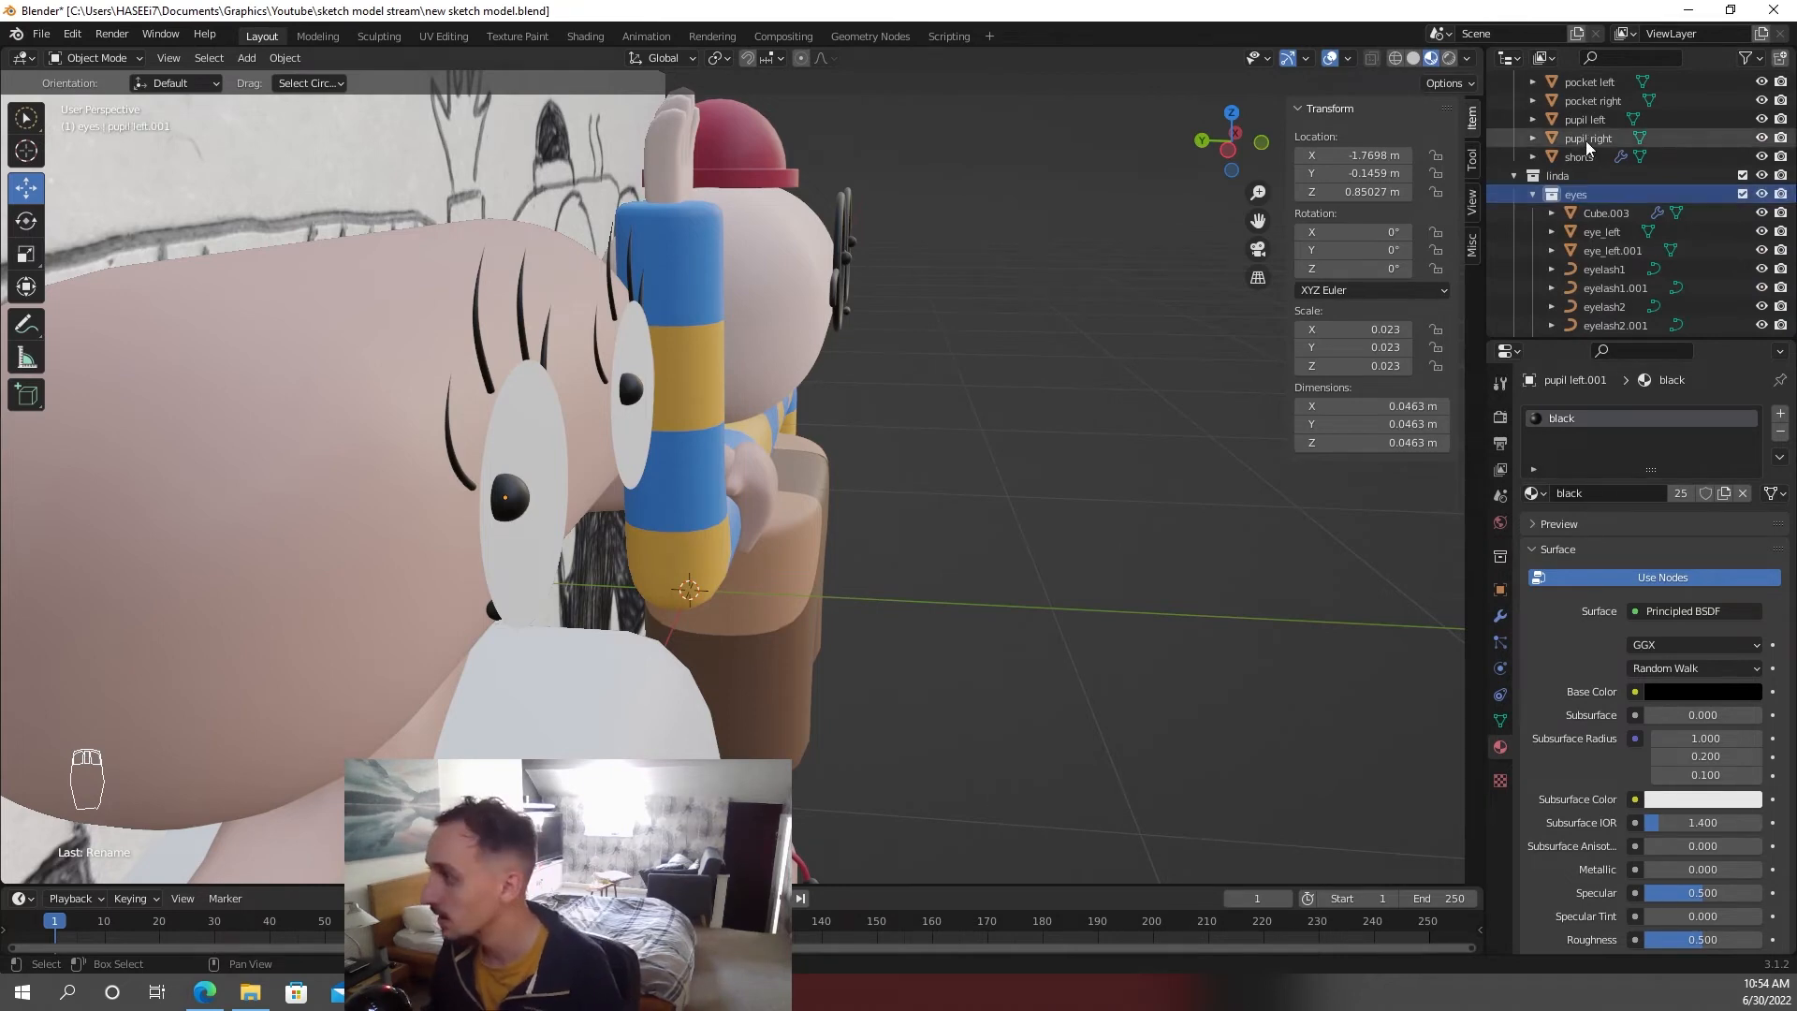
- Select all objects of the eyes collection, move them about 0.081 m along Y toward the head and save the file
{"action": "right_click", "coordinate": [1581, 193]}
{"action": "left_click", "coordinate": [1579, 234]}
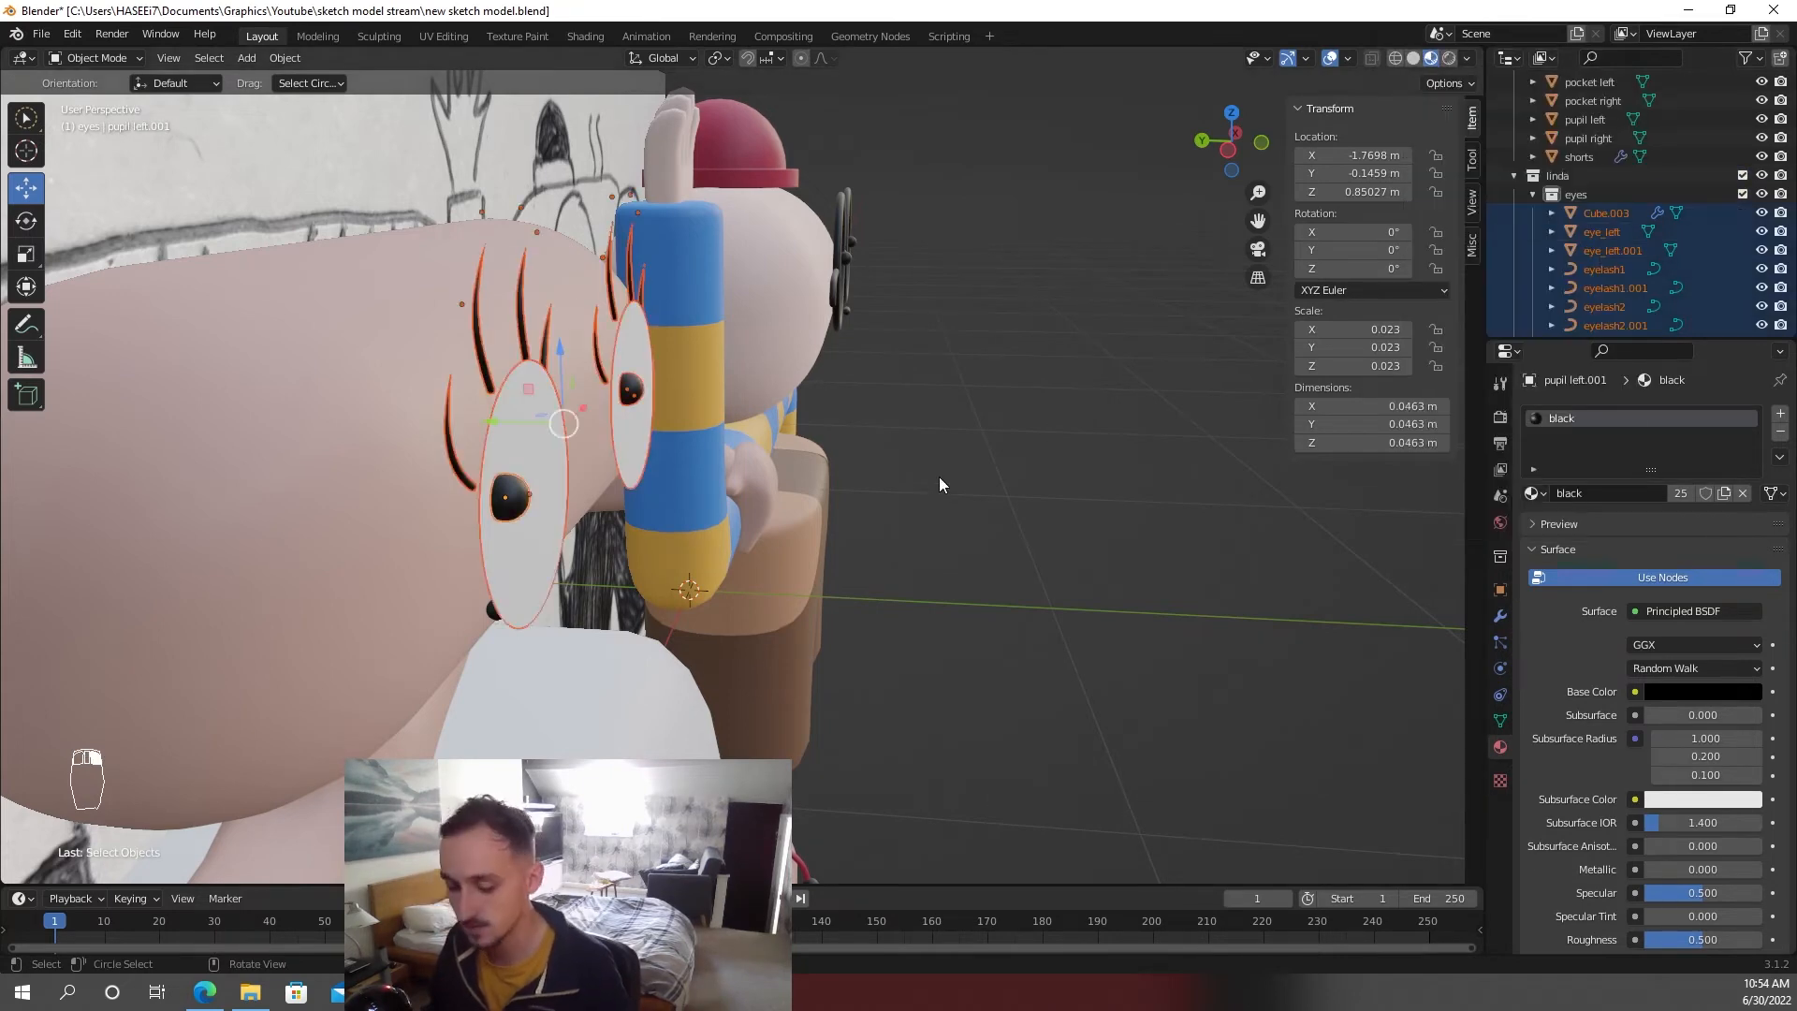
{"action": "key", "text": "g"}
{"action": "key", "text": "y"}
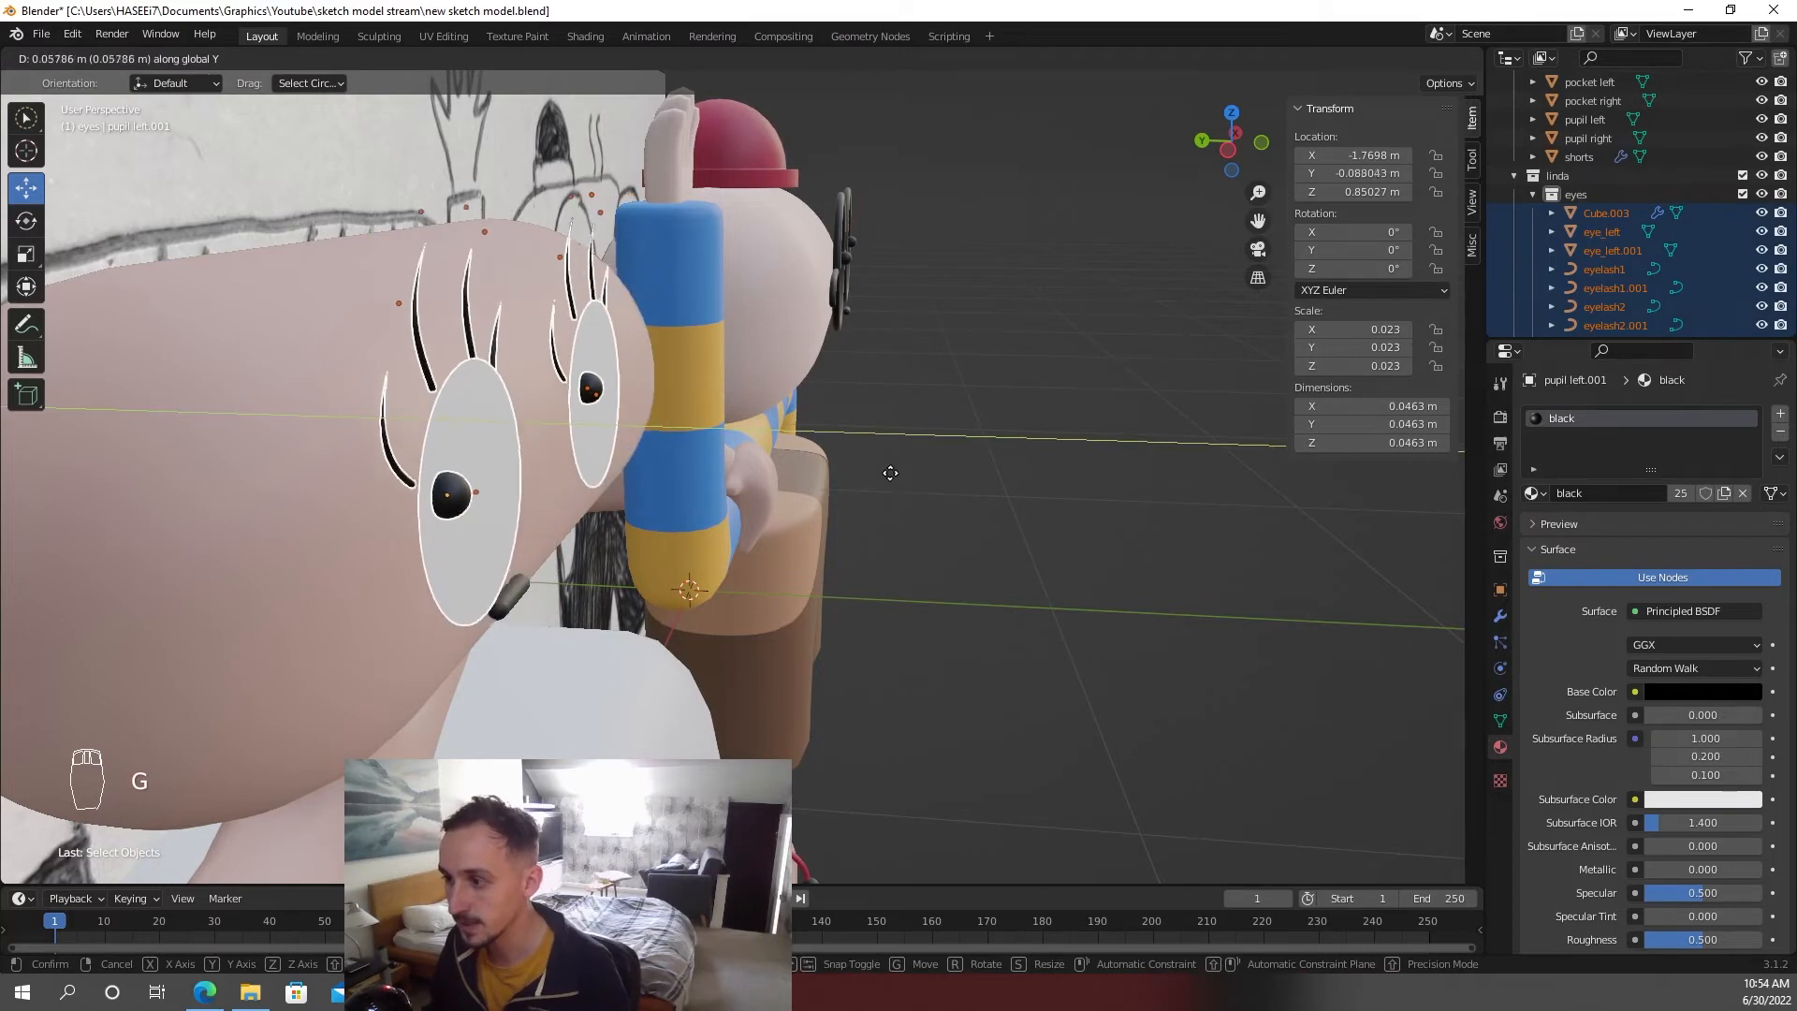
{"action": "left_click", "coordinate": [874, 458]}
{"action": "key", "text": "ctrl+s"}
{"action": "key", "text": "KP_1"}
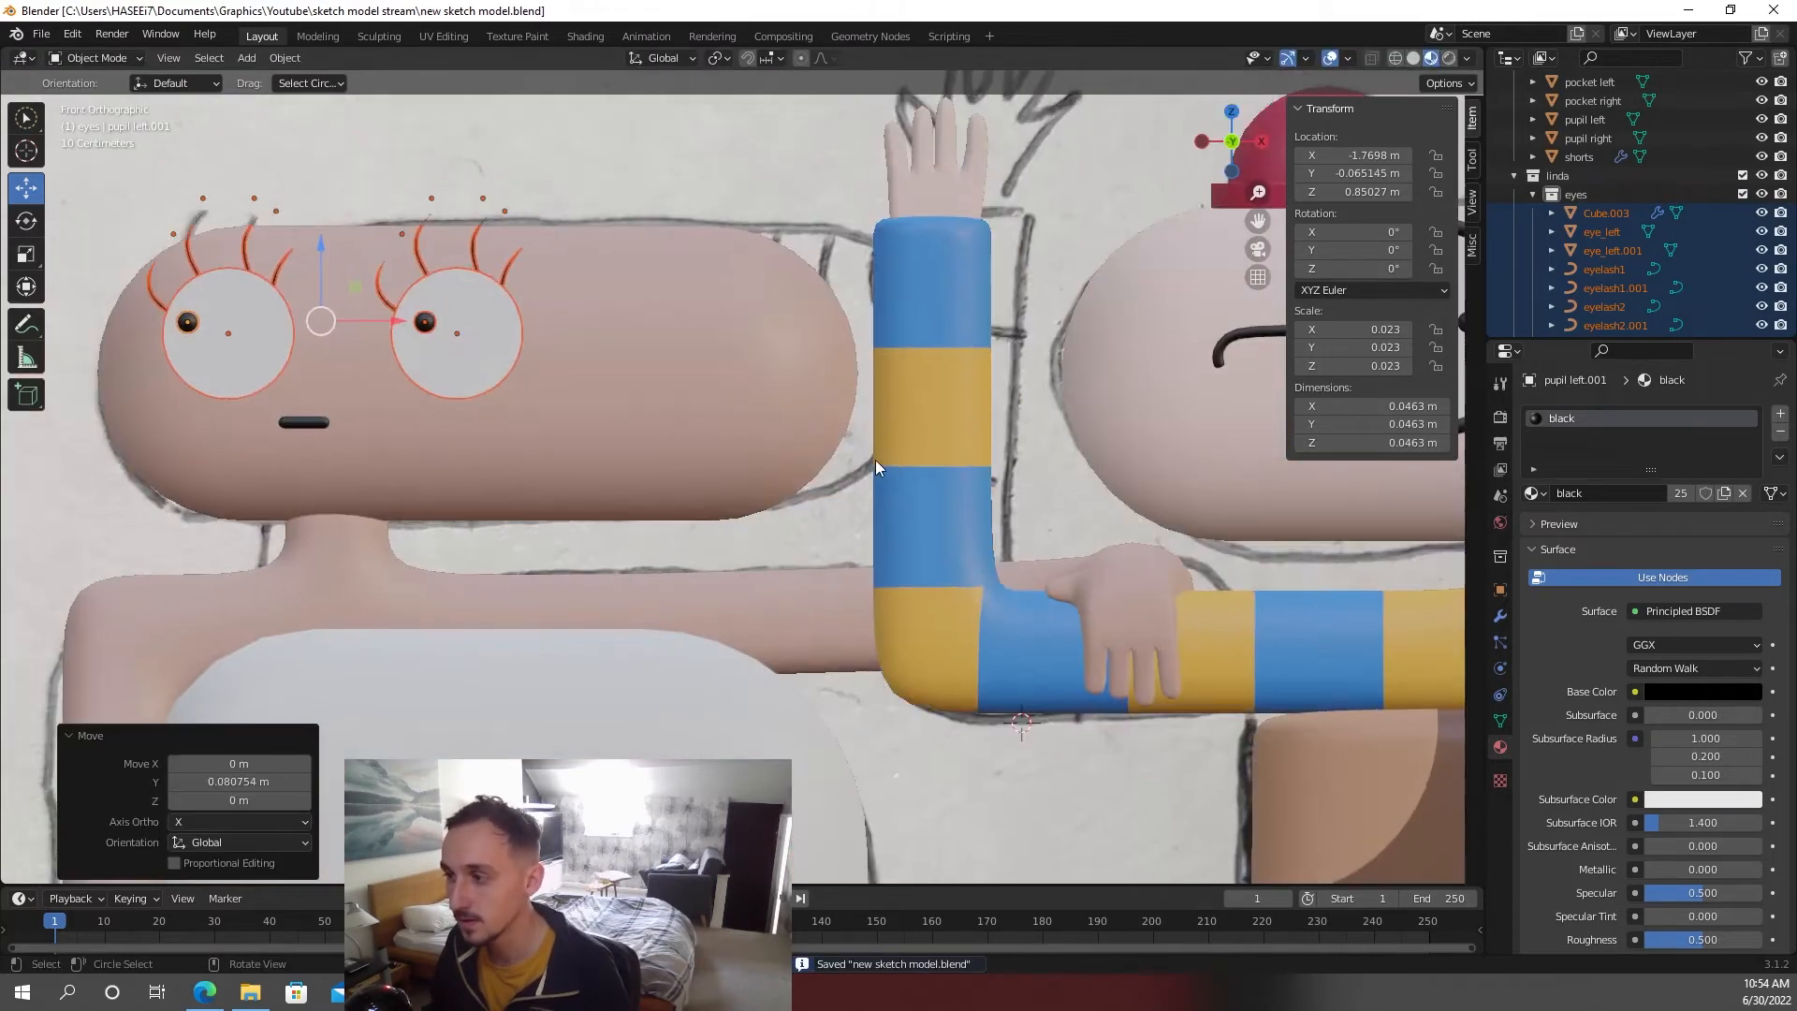
- Extrude the second character's eye_left disc along Y by about 0.018 m toward the head
{"action": "middle_click_drag", "start_coordinate": [659, 473], "coordinate": [791, 513]}
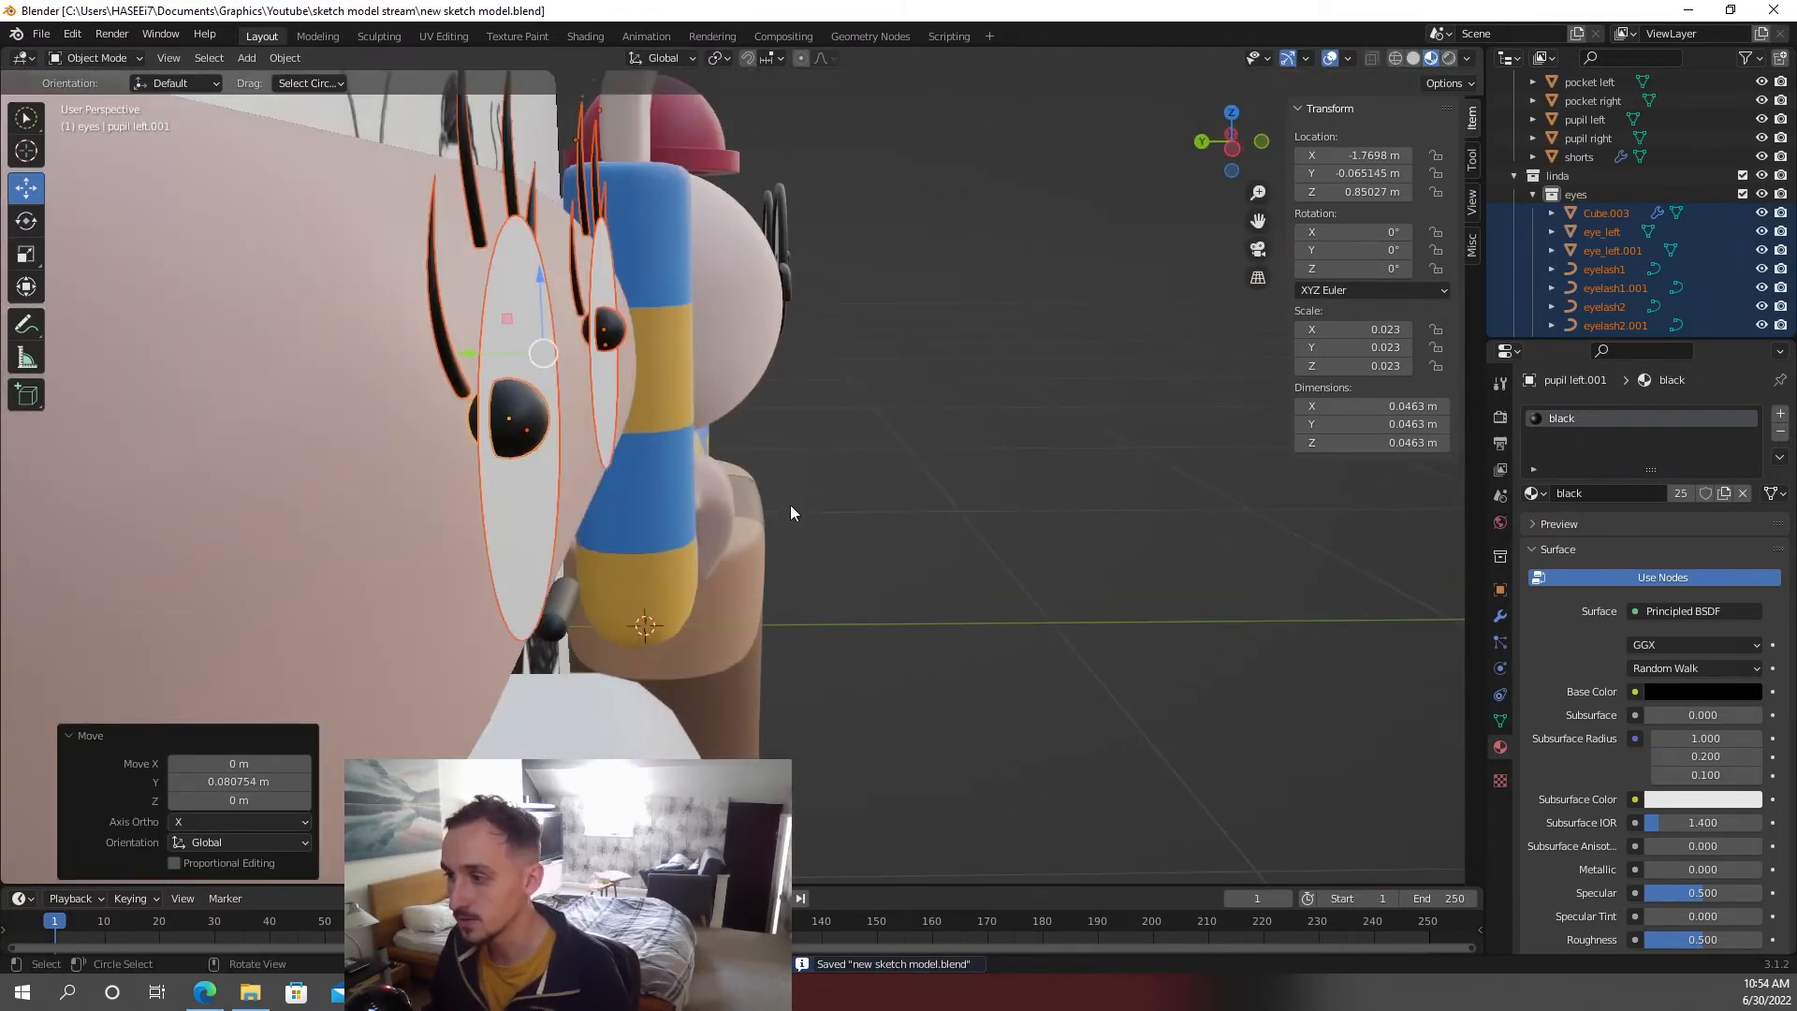
{"action": "left_click", "coordinate": [561, 511]}
{"action": "key", "text": "Tab"}
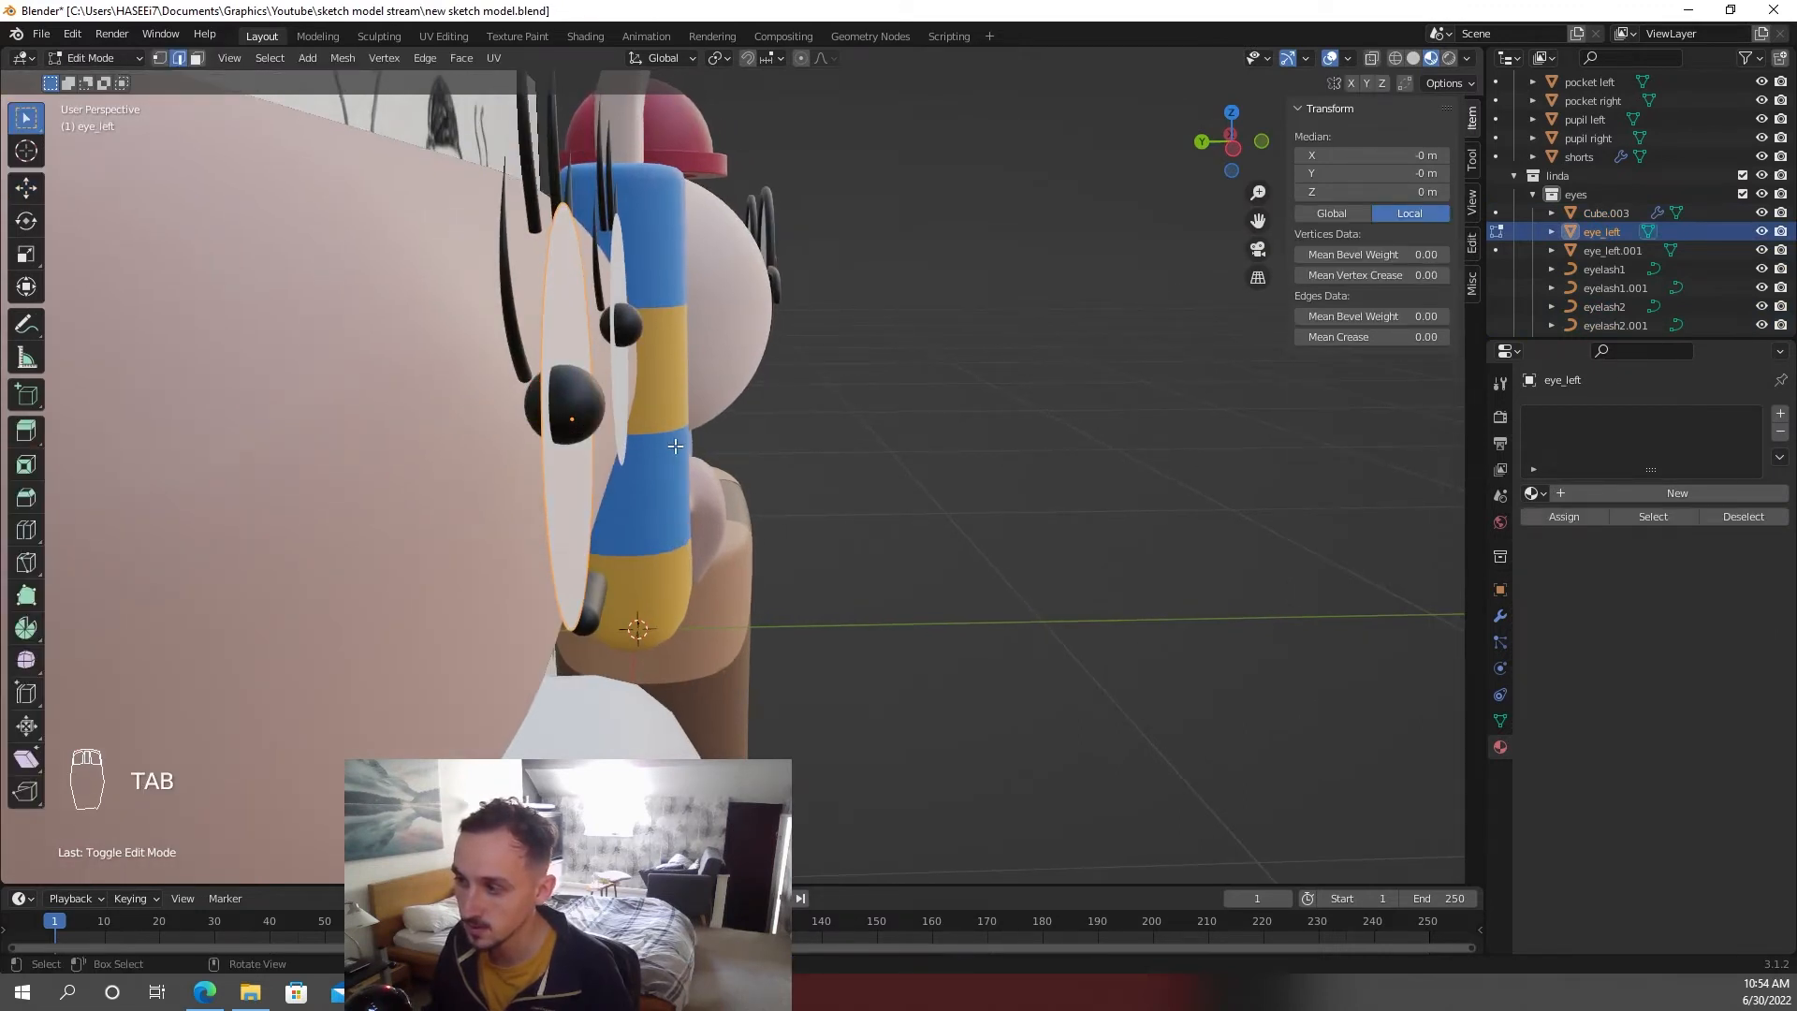
{"action": "key", "text": "e"}
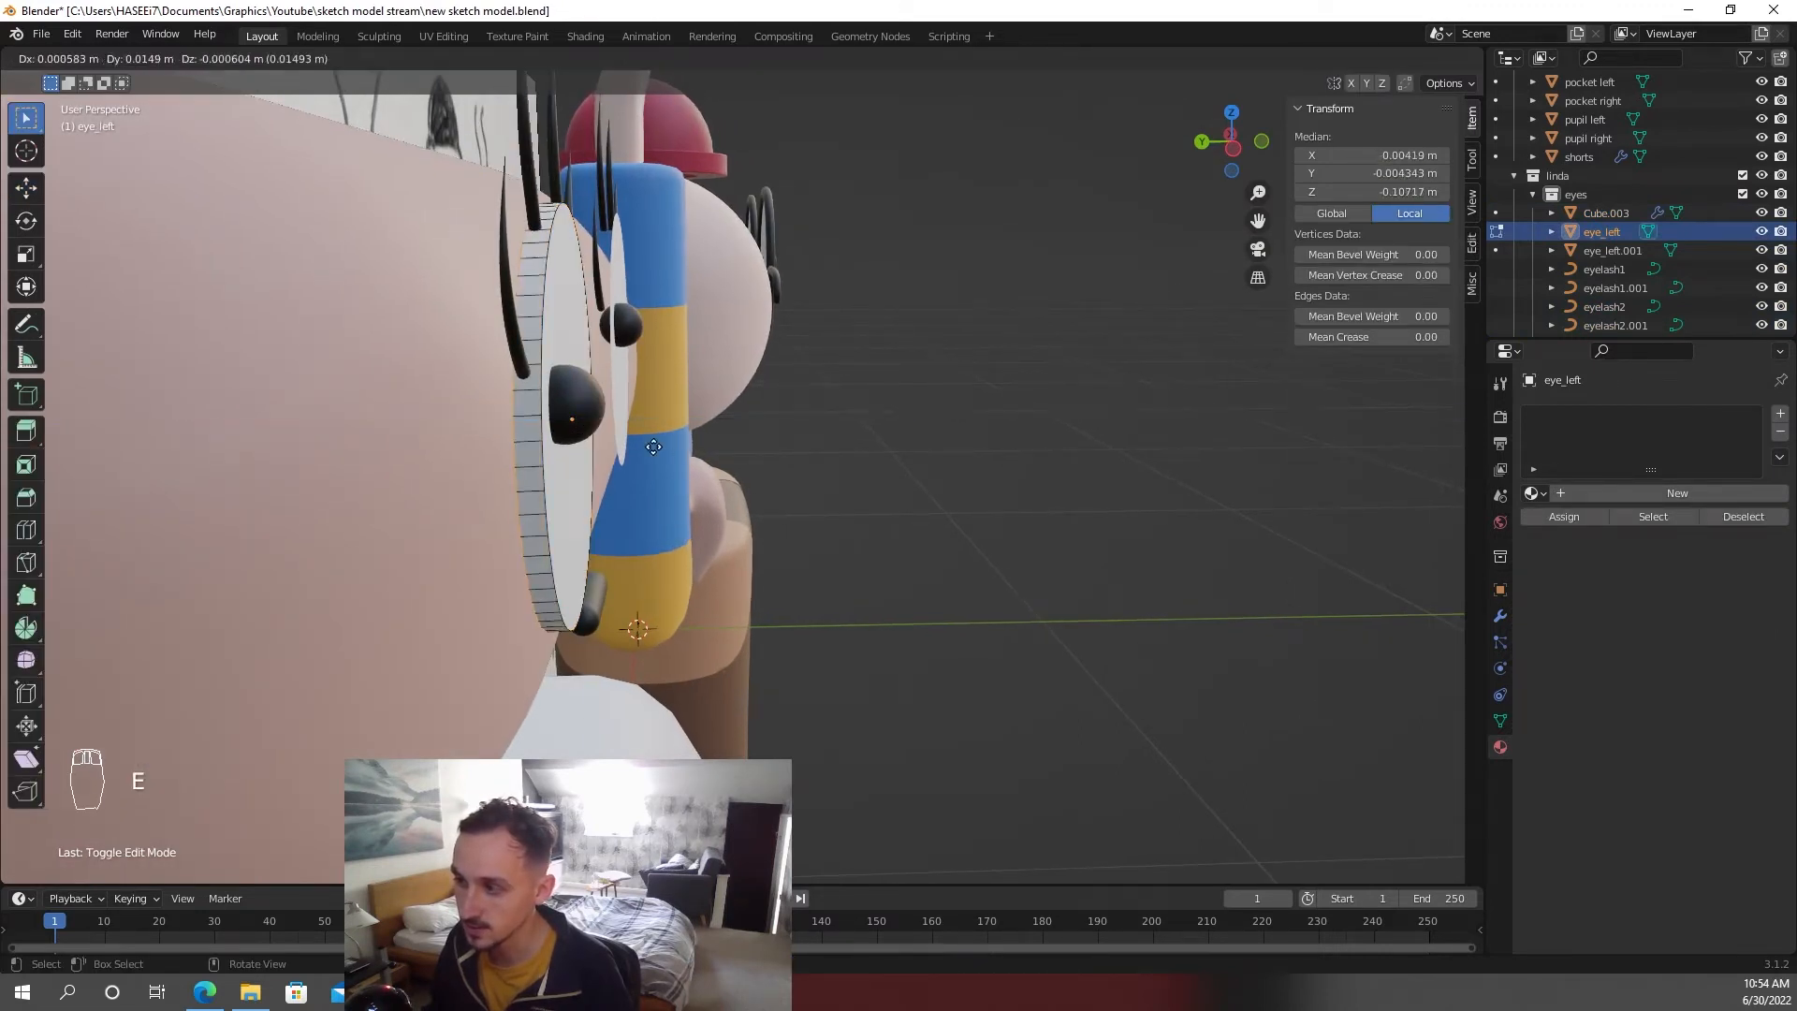
{"action": "key", "text": "y"}
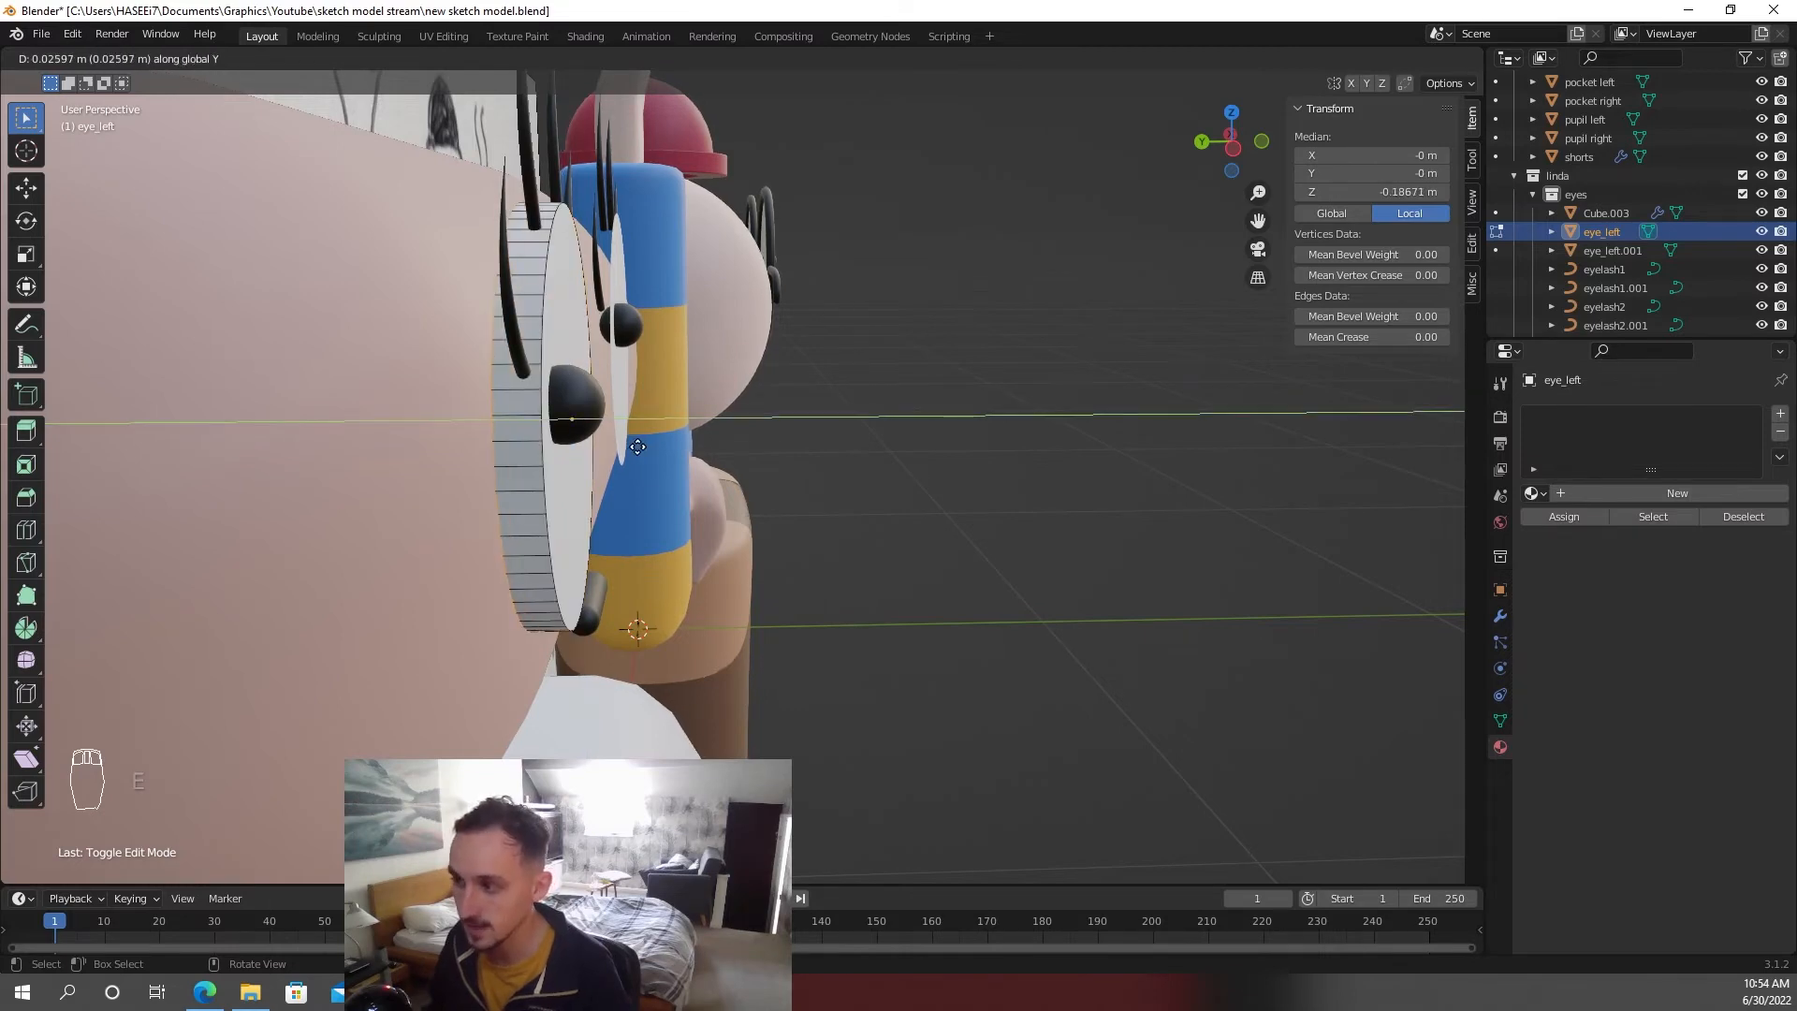
{"action": "left_click", "coordinate": [649, 445]}
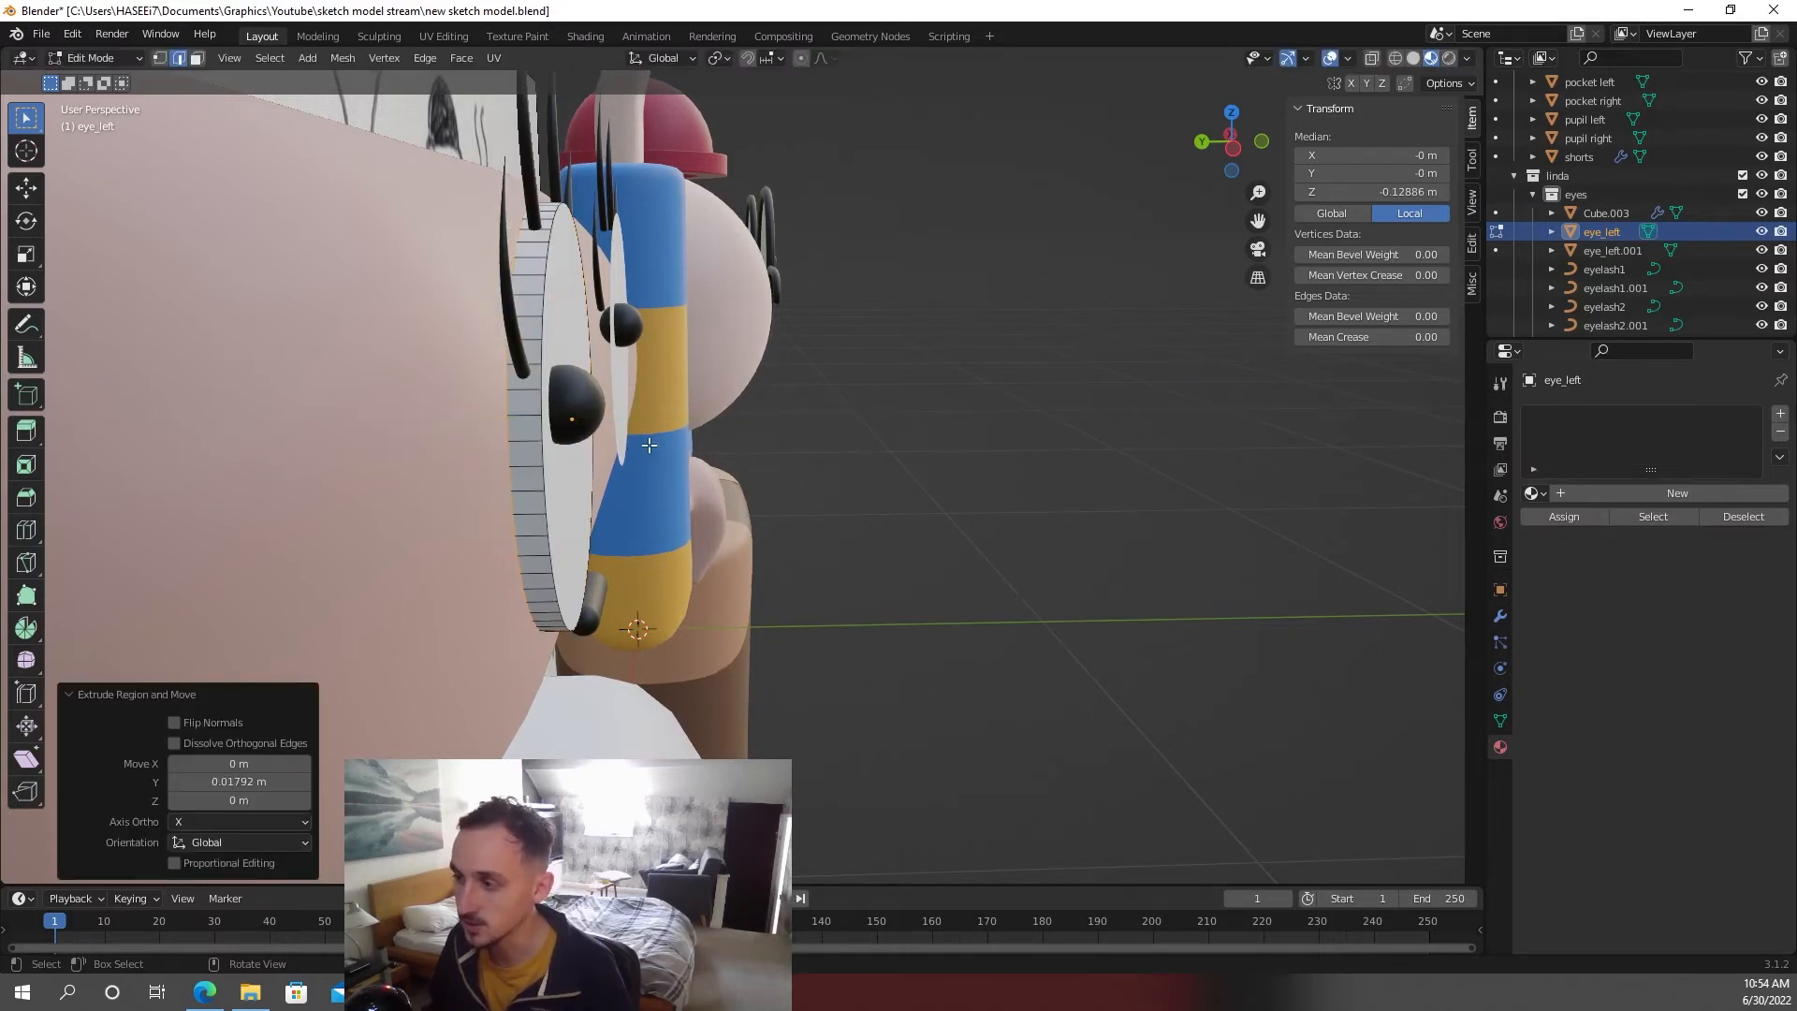
{"action": "key", "text": "Tab"}
- Extrude the eye_left.001 disc toward the head to a thickness of about 0.019 m
{"action": "left_click", "coordinate": [615, 394]}
{"action": "key", "text": "Tab"}
{"action": "key", "text": "e"}
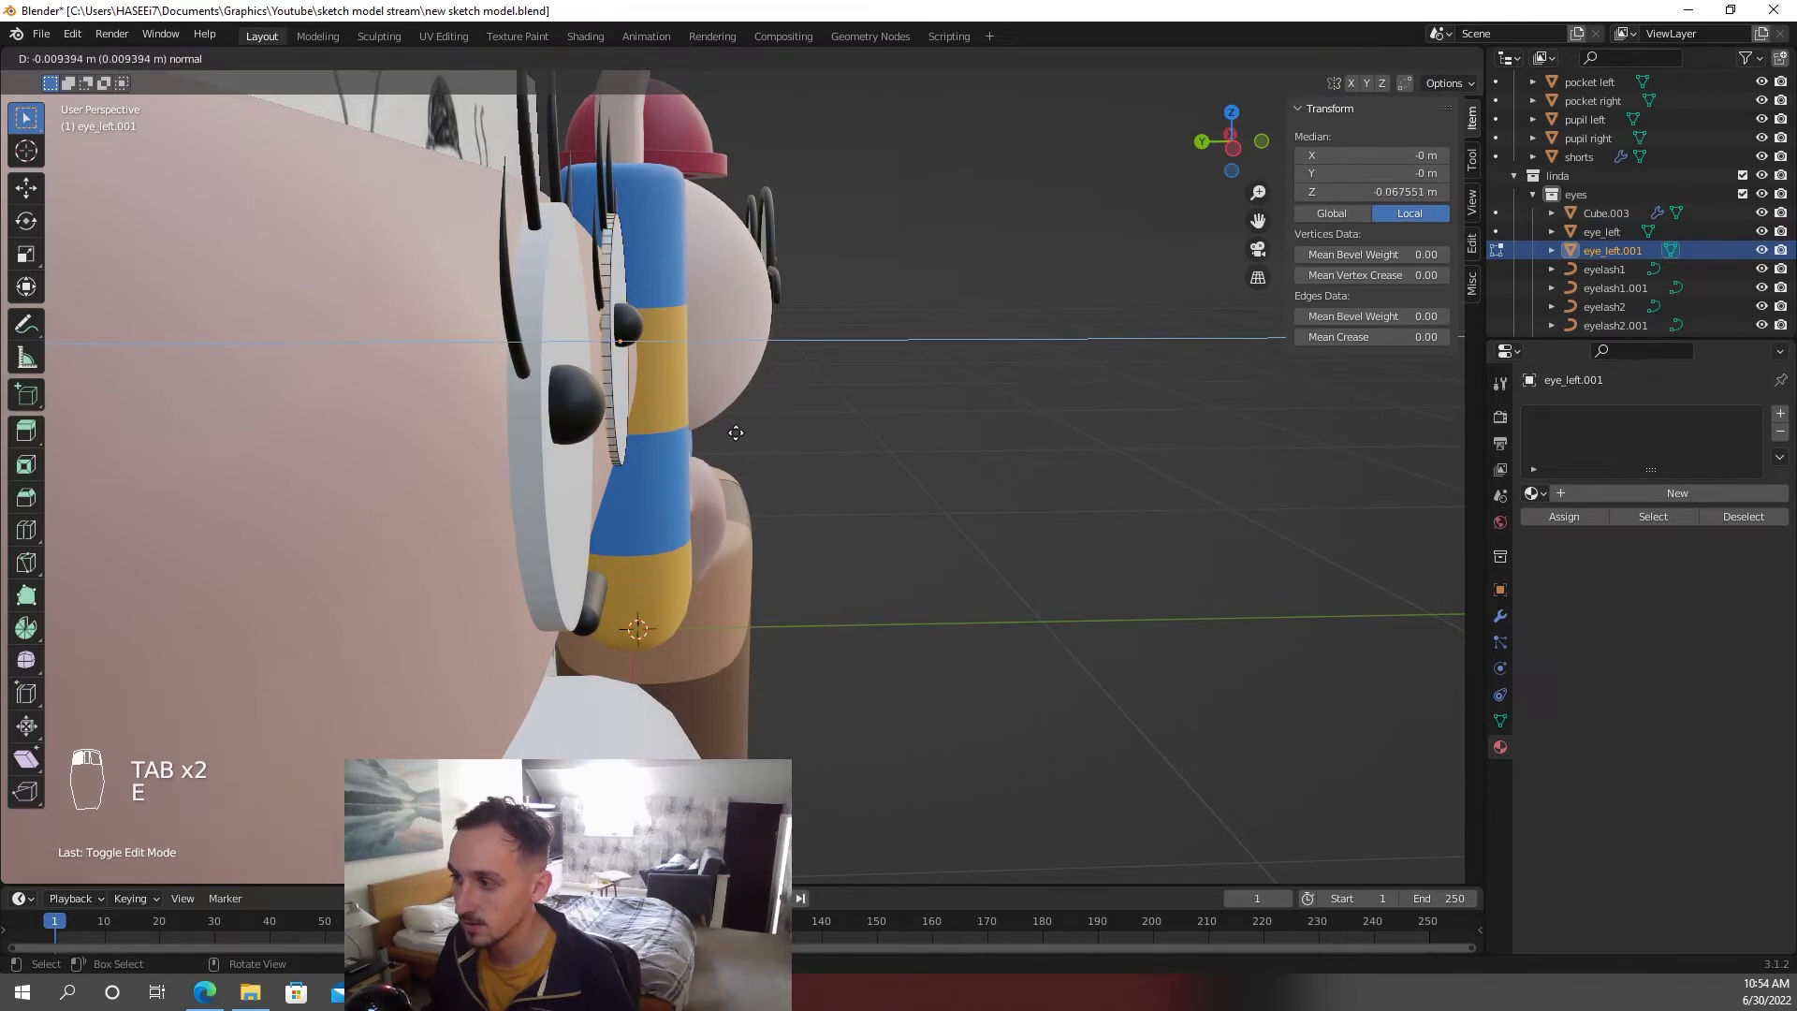
{"action": "left_click", "coordinate": [727, 432]}
{"action": "key", "text": "Tab"}
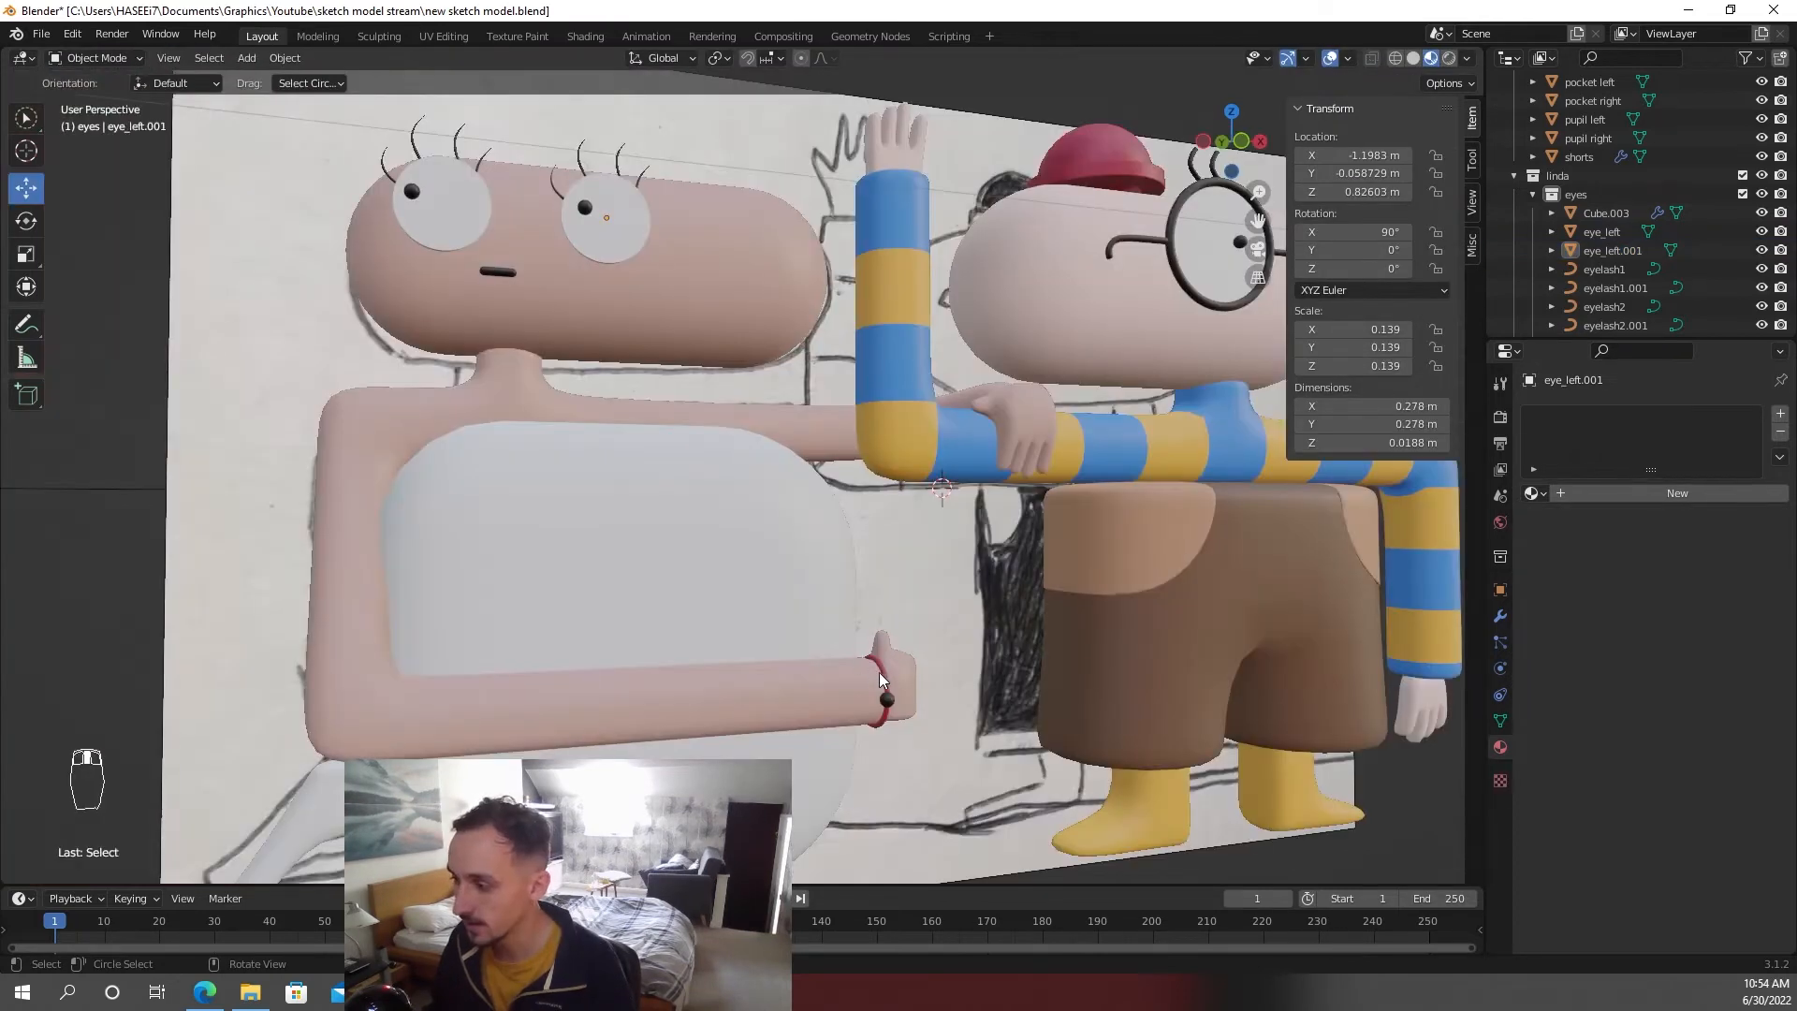
- Replace the bracelet ring's material with the existing Material.004
{"action": "left_click", "coordinate": [876, 684]}
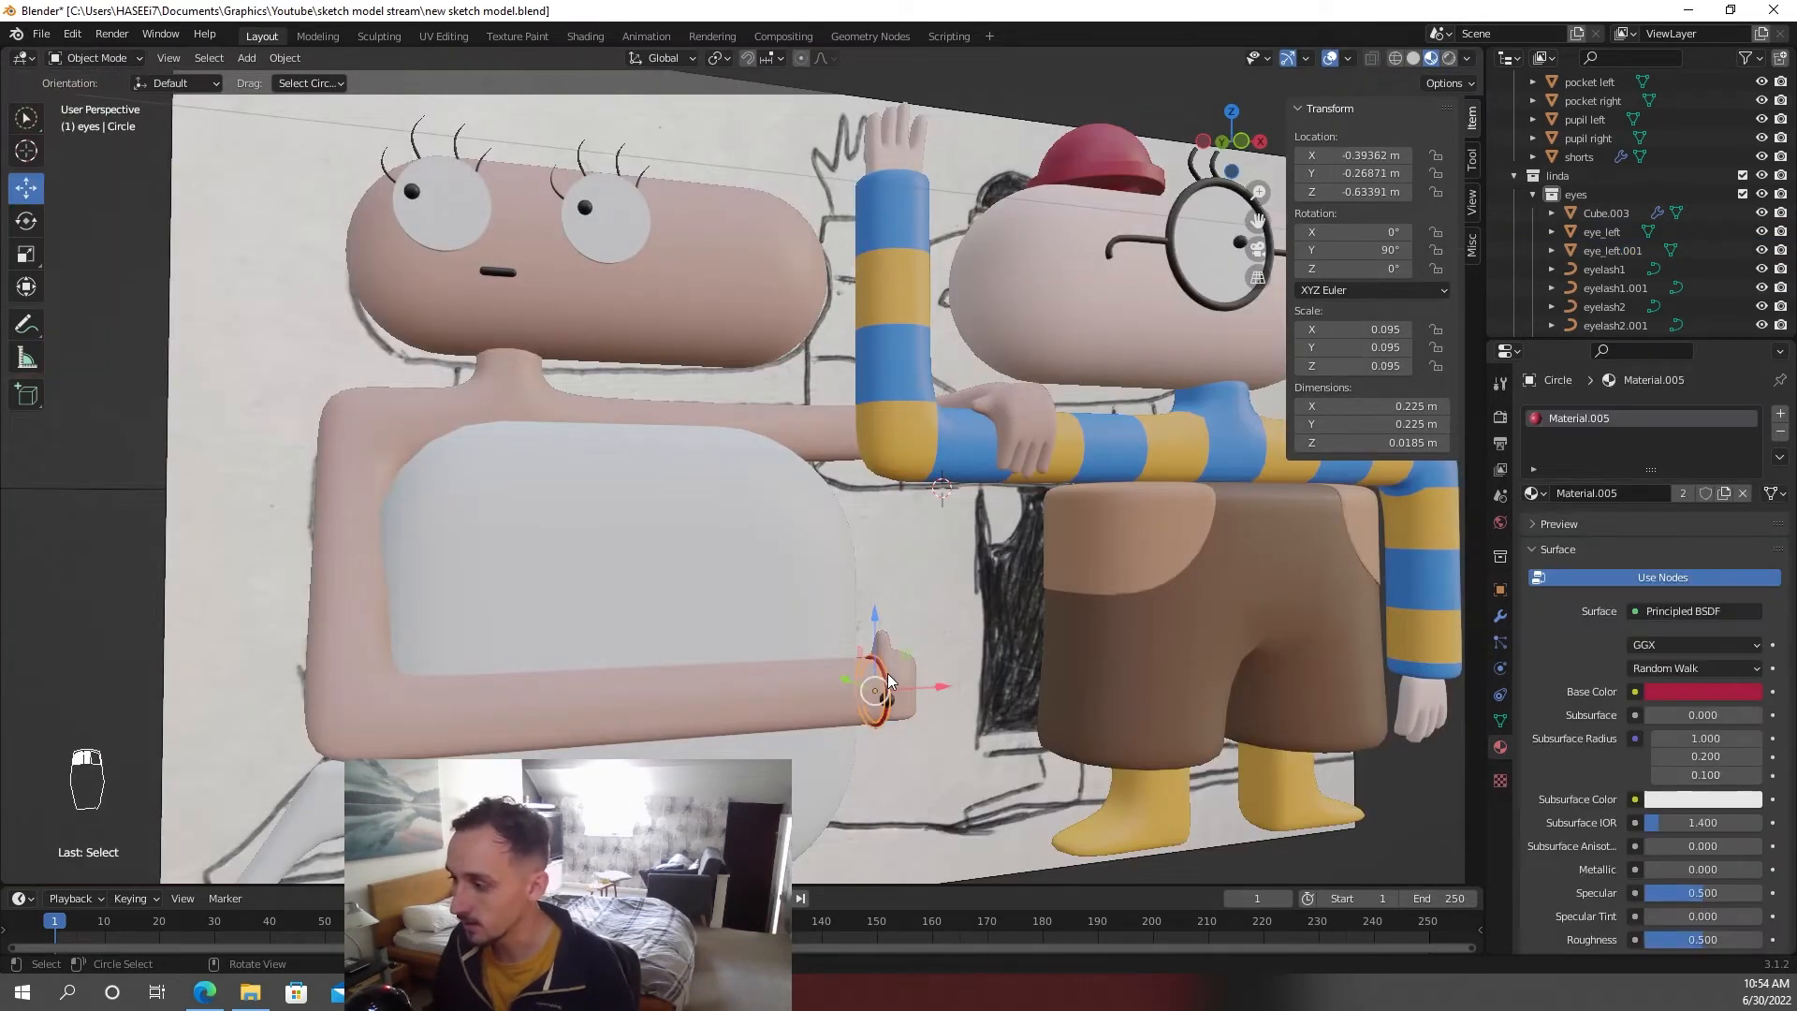
{"action": "left_click", "coordinate": [1535, 494]}
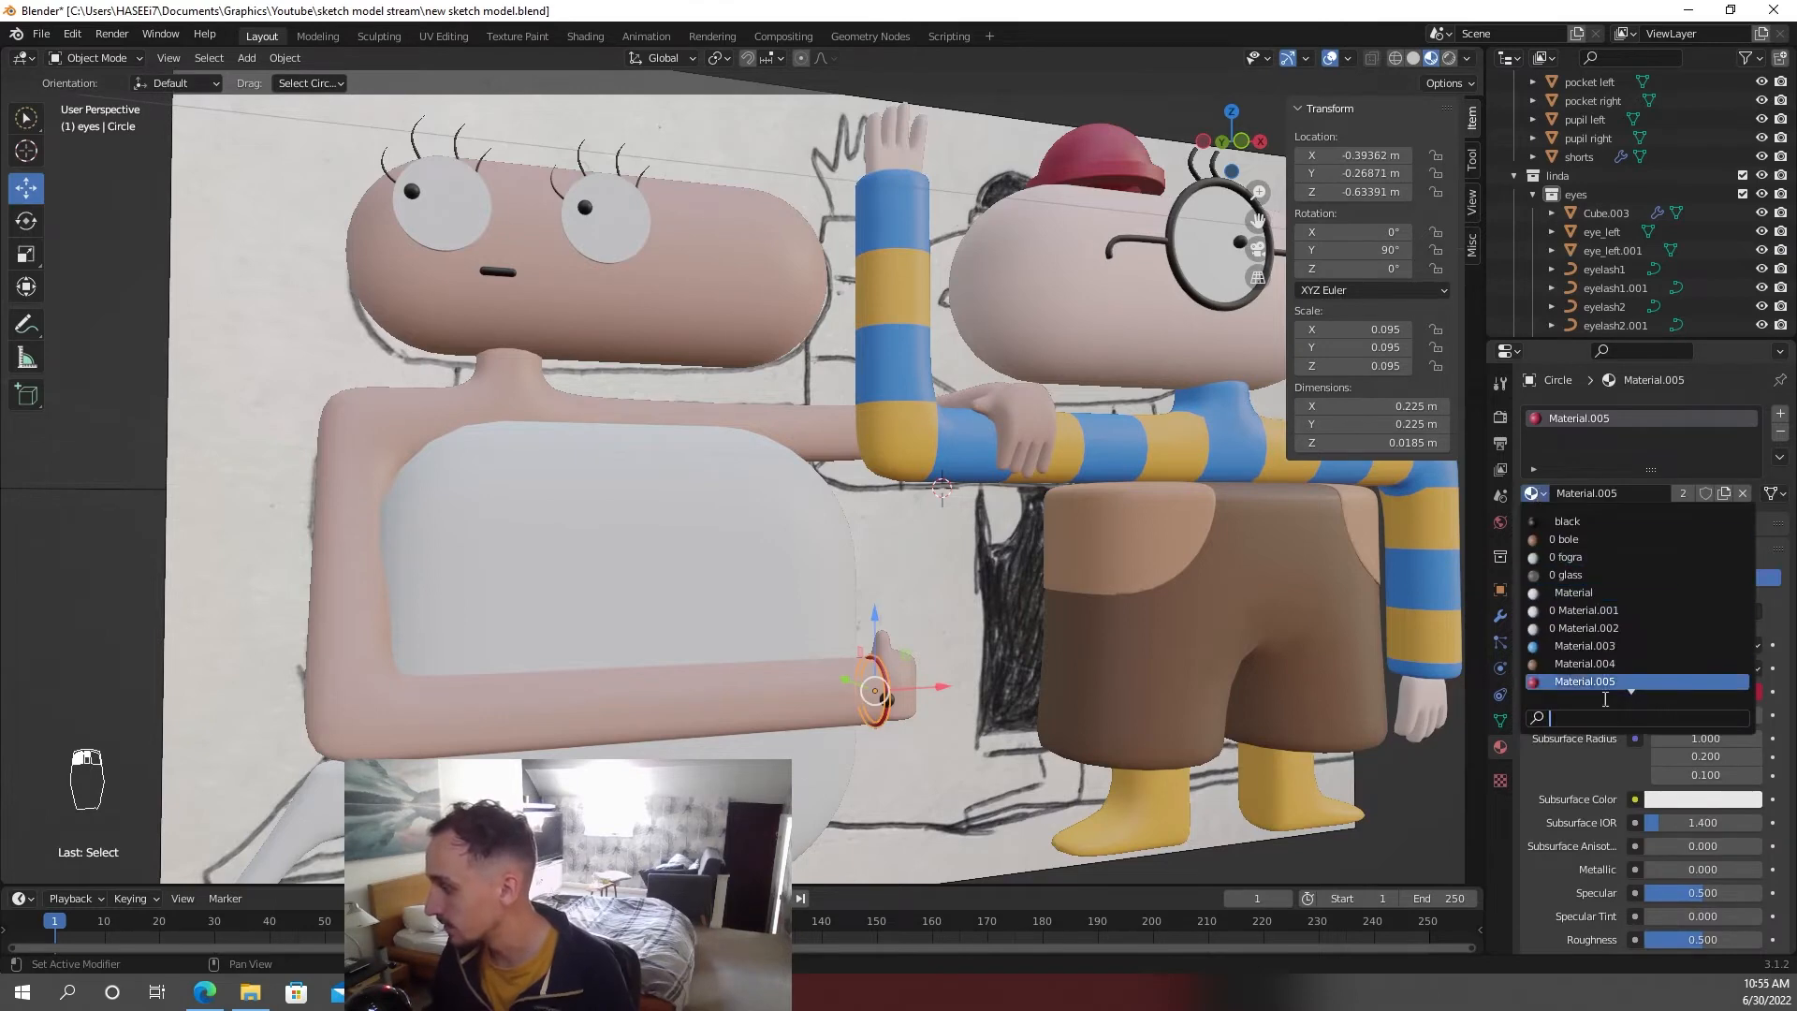
{"action": "left_click", "coordinate": [1590, 663]}
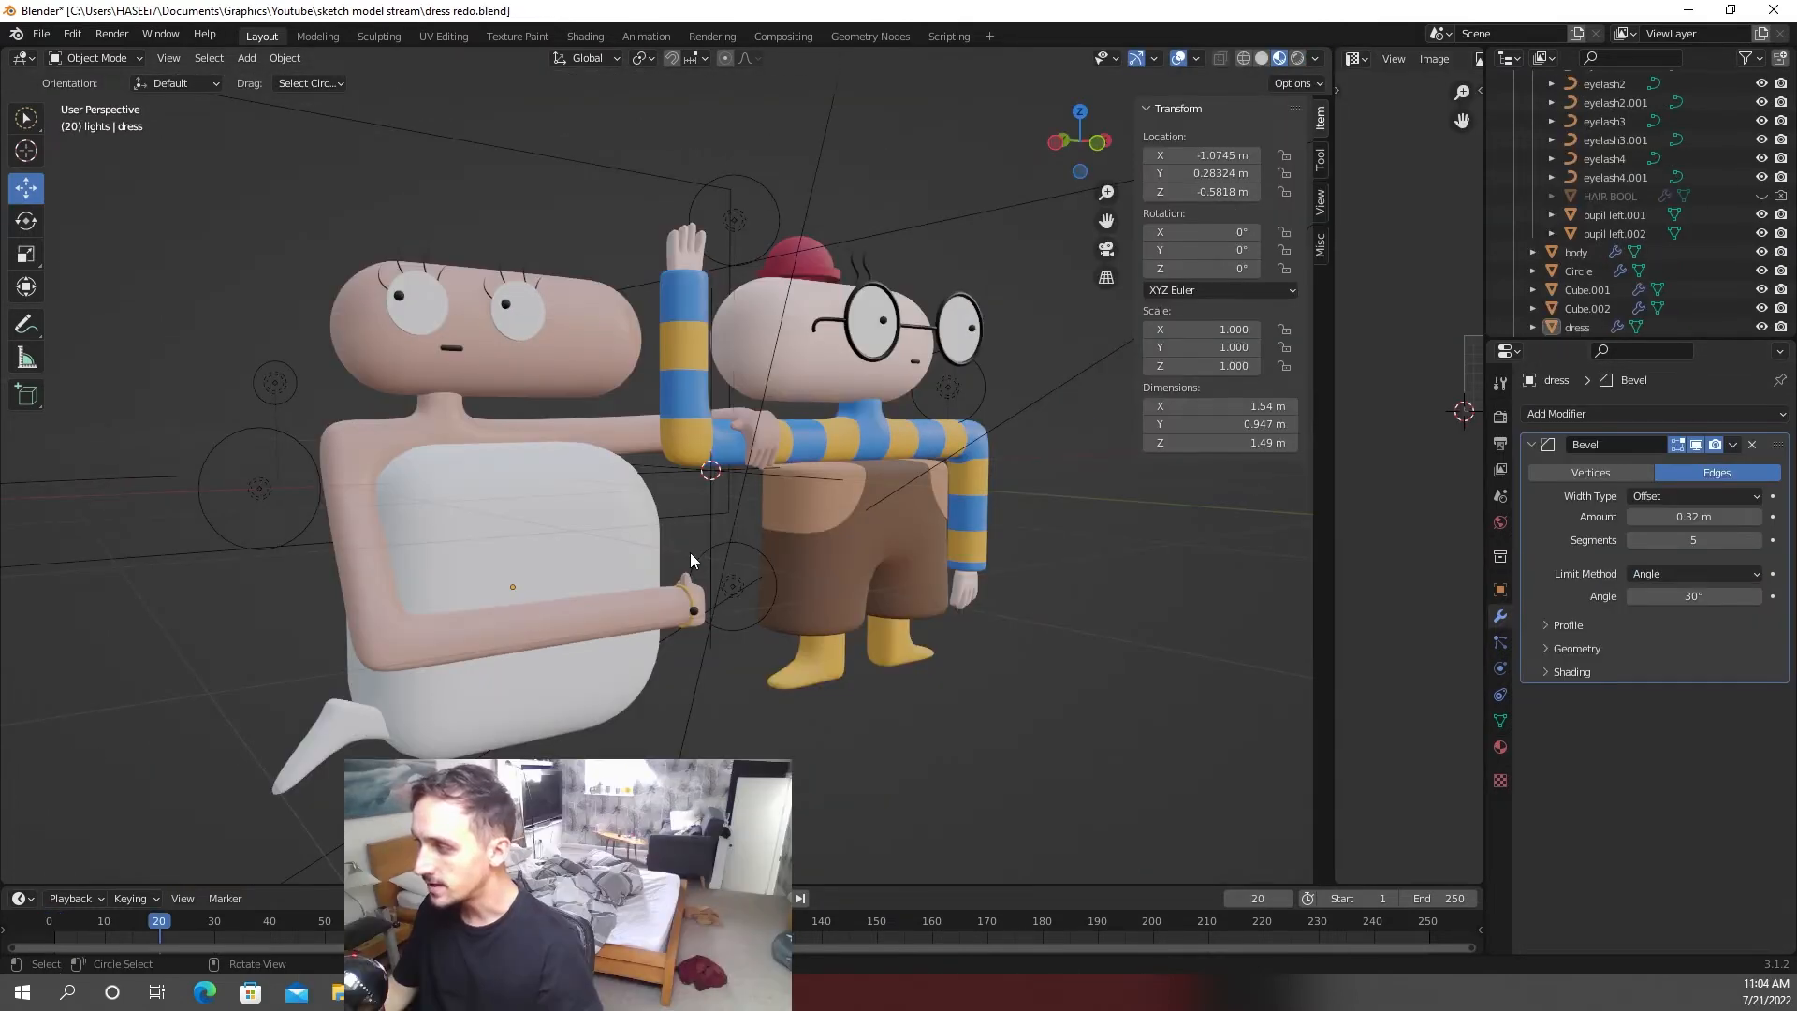
- Apply the Bevel modifier on the second character's dress
{"action": "left_click", "coordinate": [609, 532]}
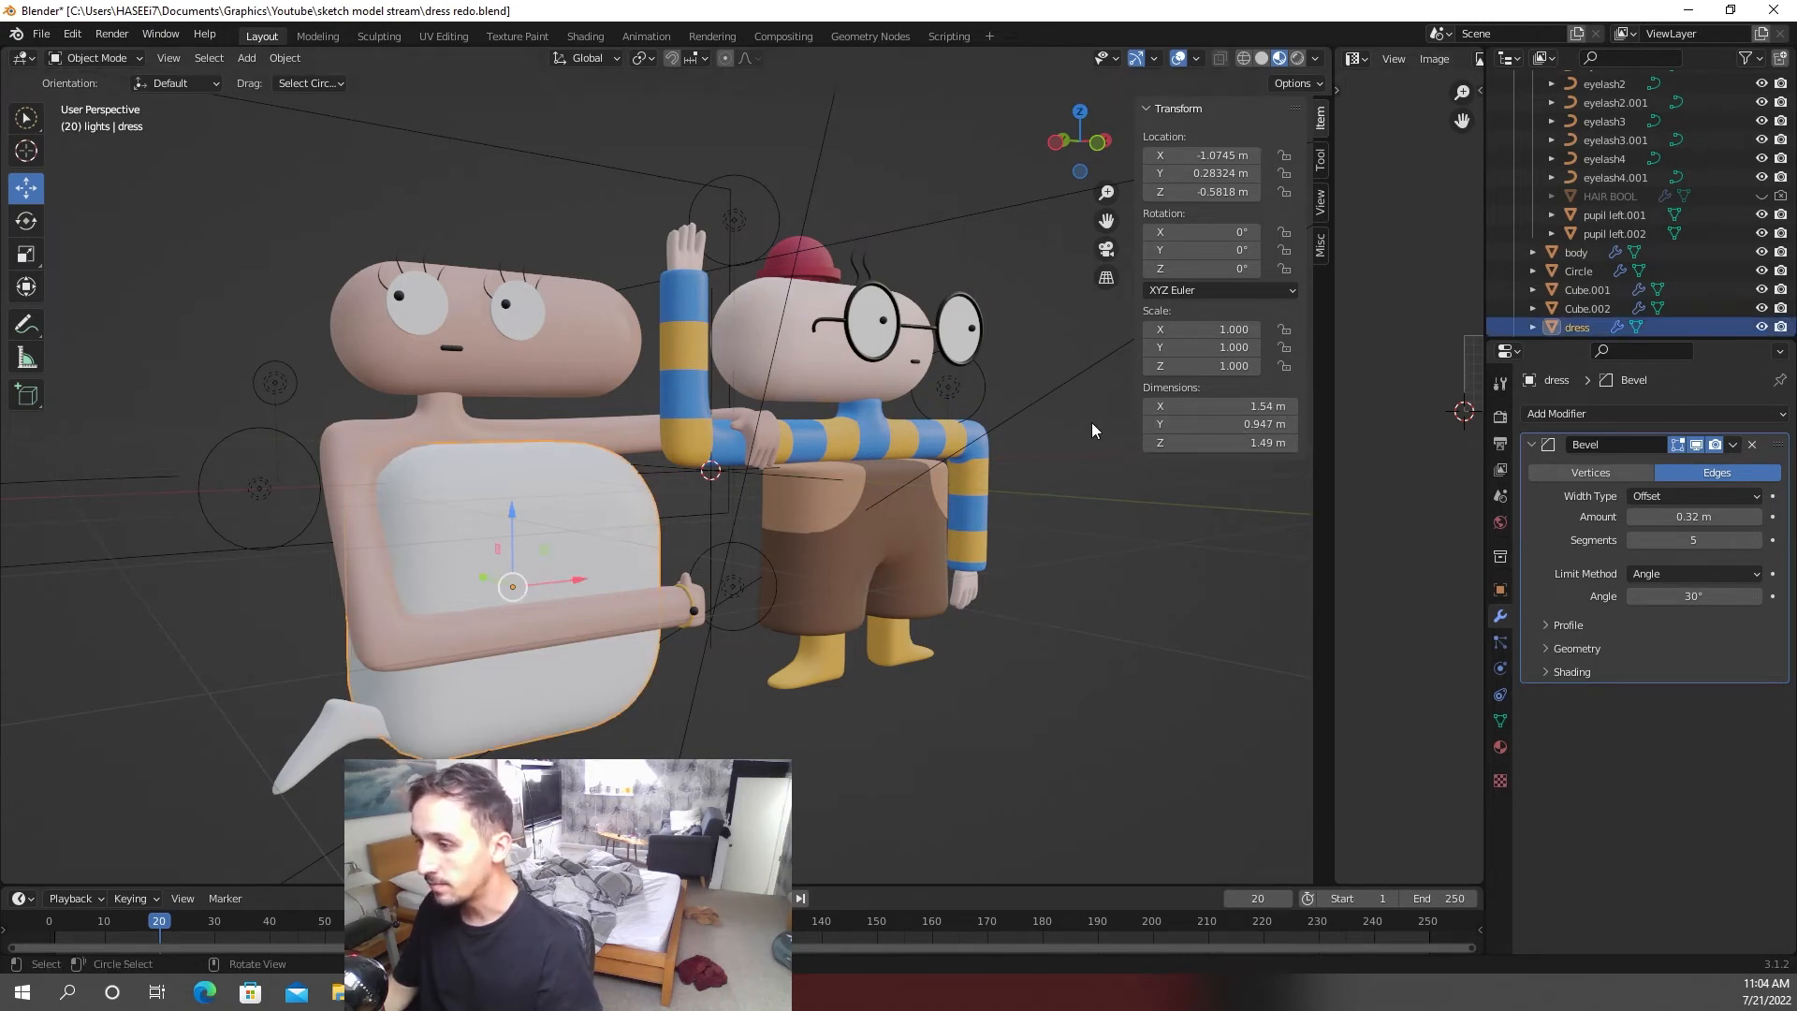
{"action": "left_click", "coordinate": [1733, 447]}
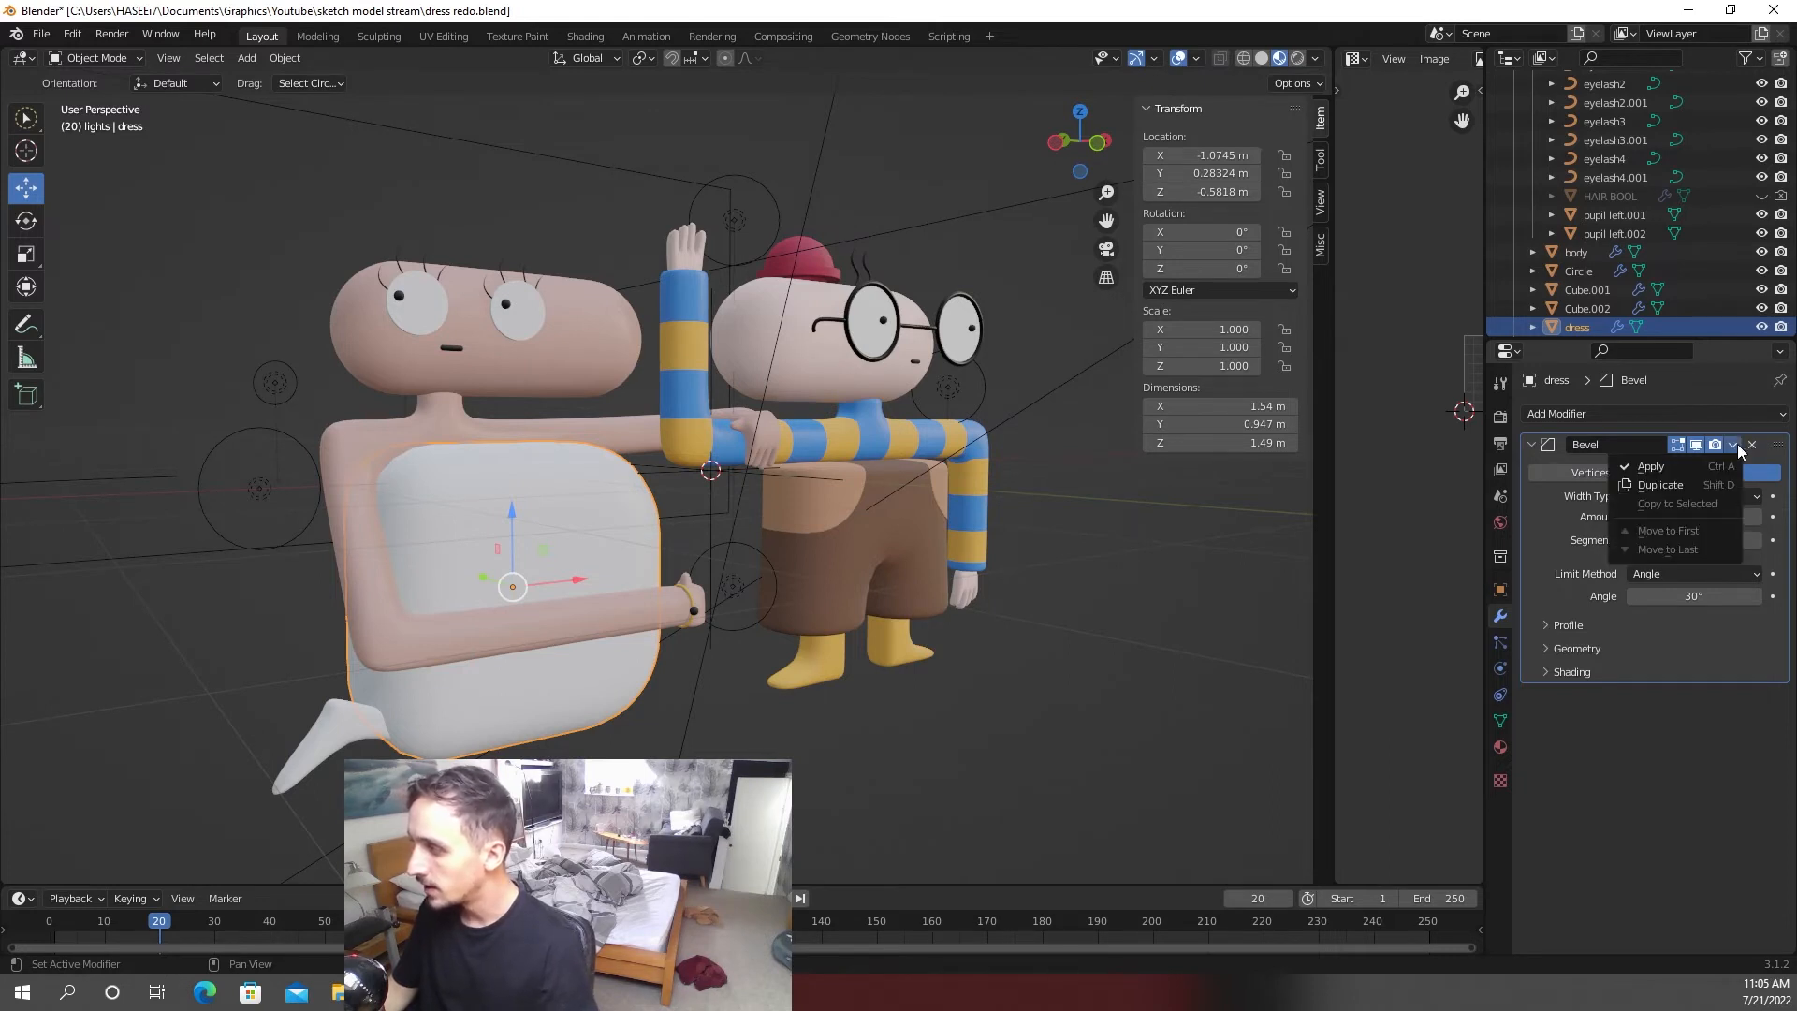
{"action": "left_click", "coordinate": [1652, 466]}
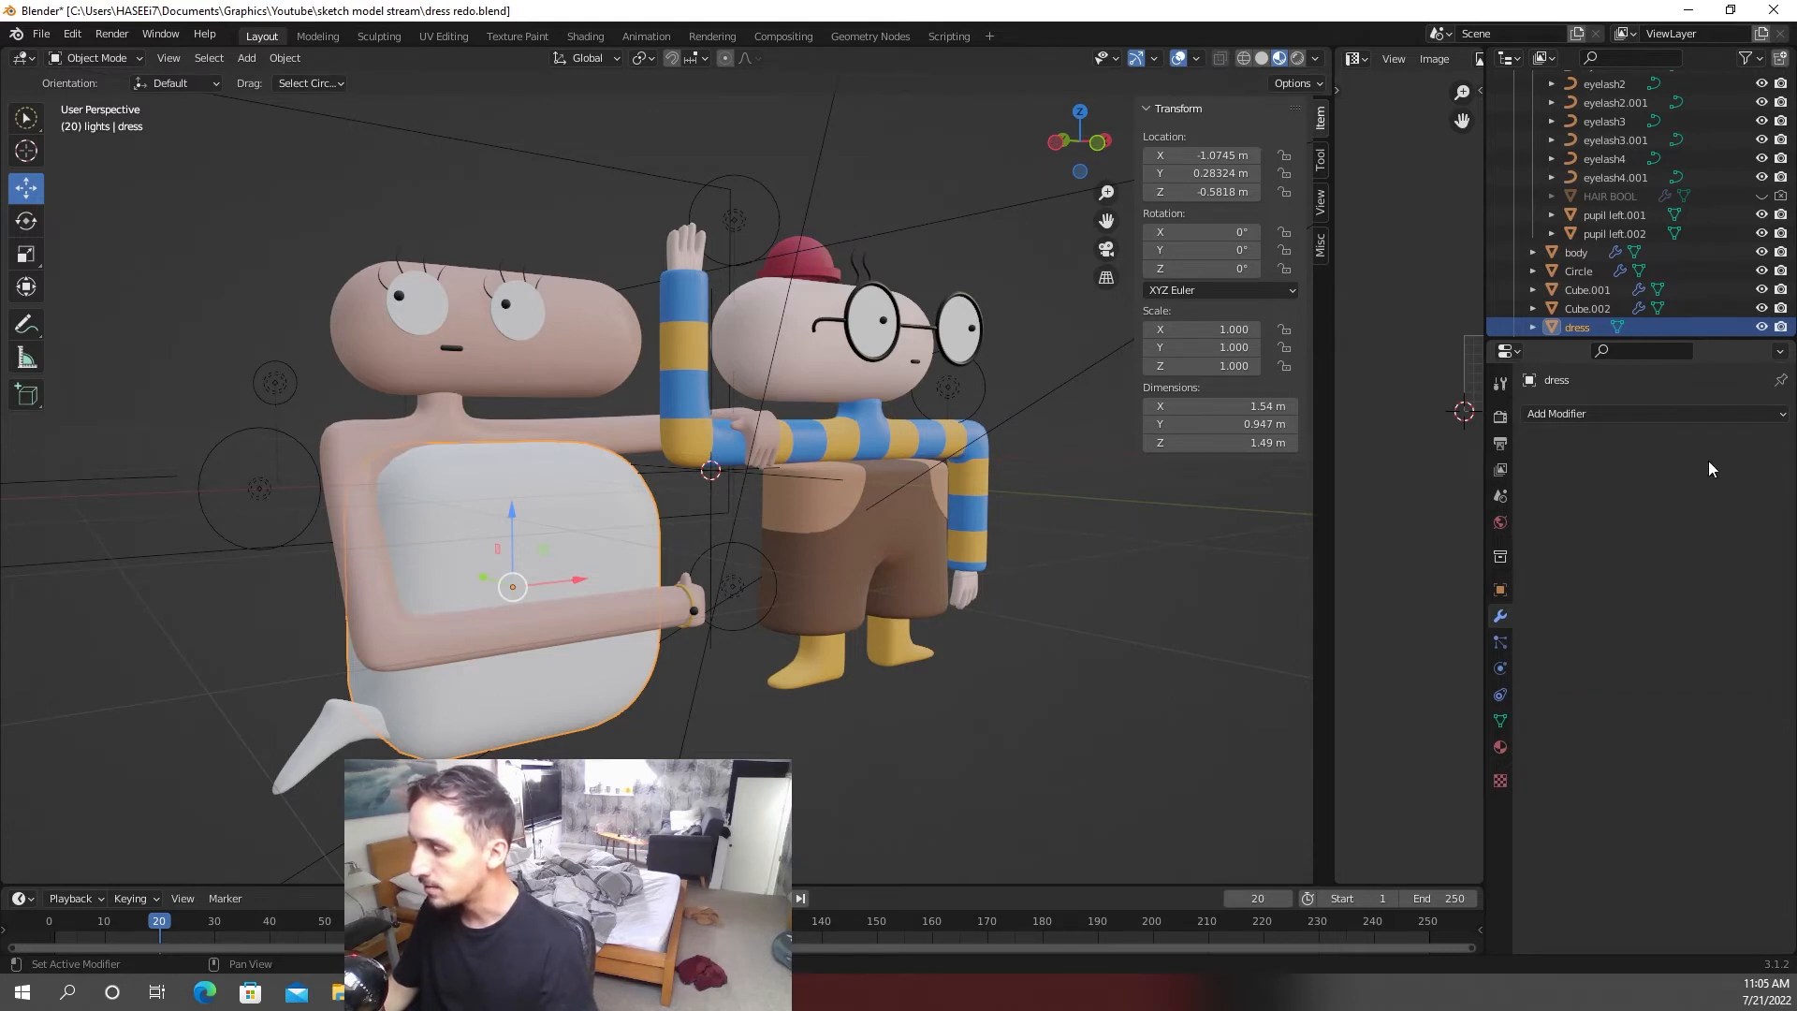
- Select the edge loop running around the dress in wireframe view and mark it as a seam
{"action": "key", "text": "Tab"}
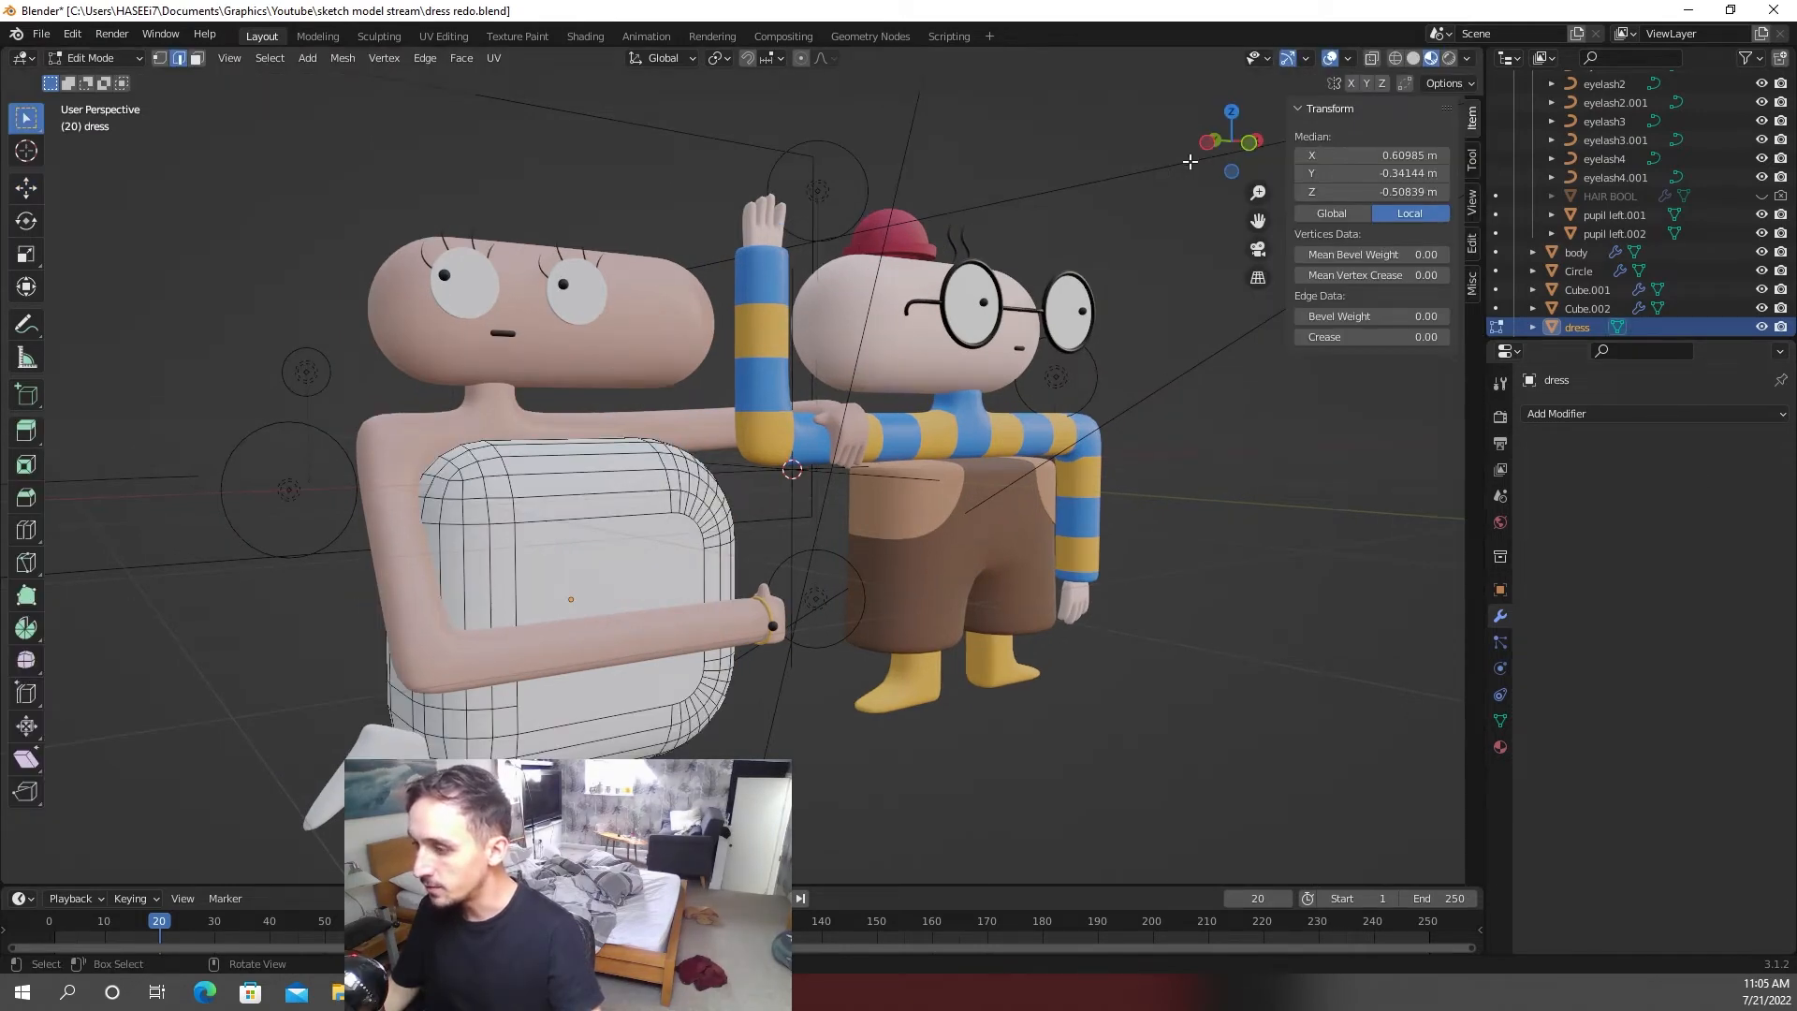
{"action": "left_click", "coordinate": [763, 525]}
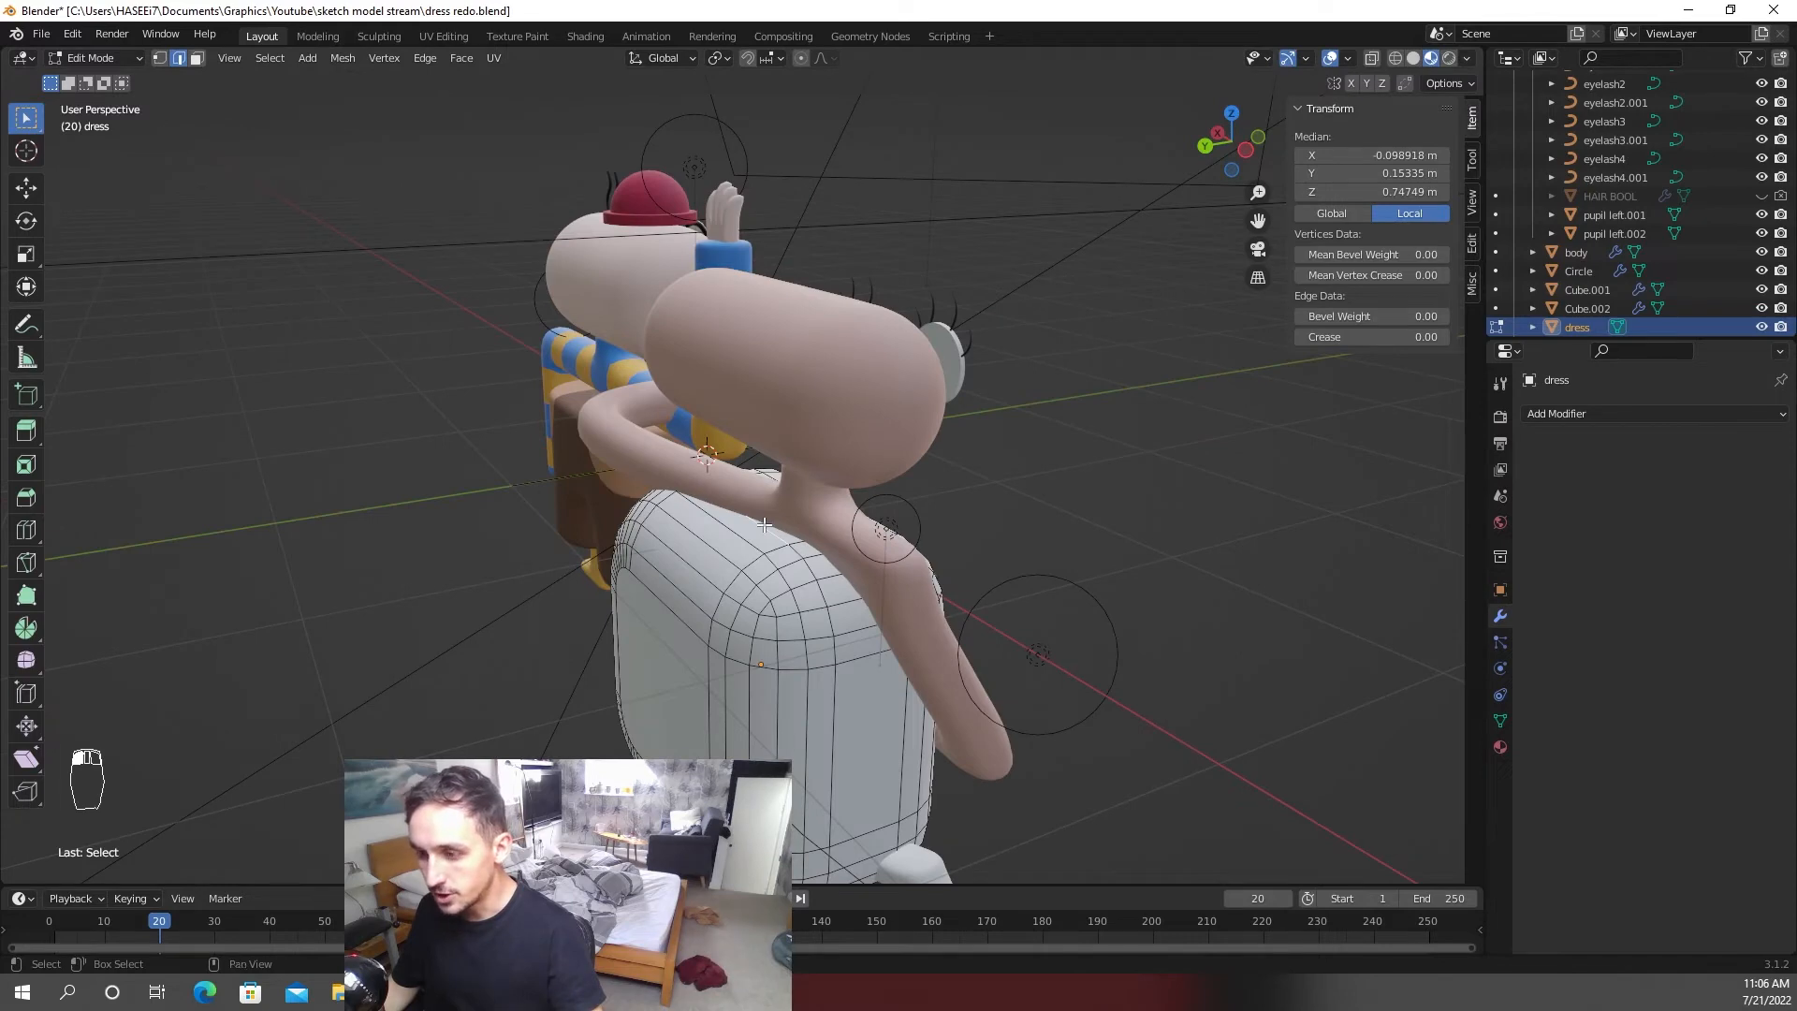
{"action": "left_click", "coordinate": [764, 525], "text": "alt"}
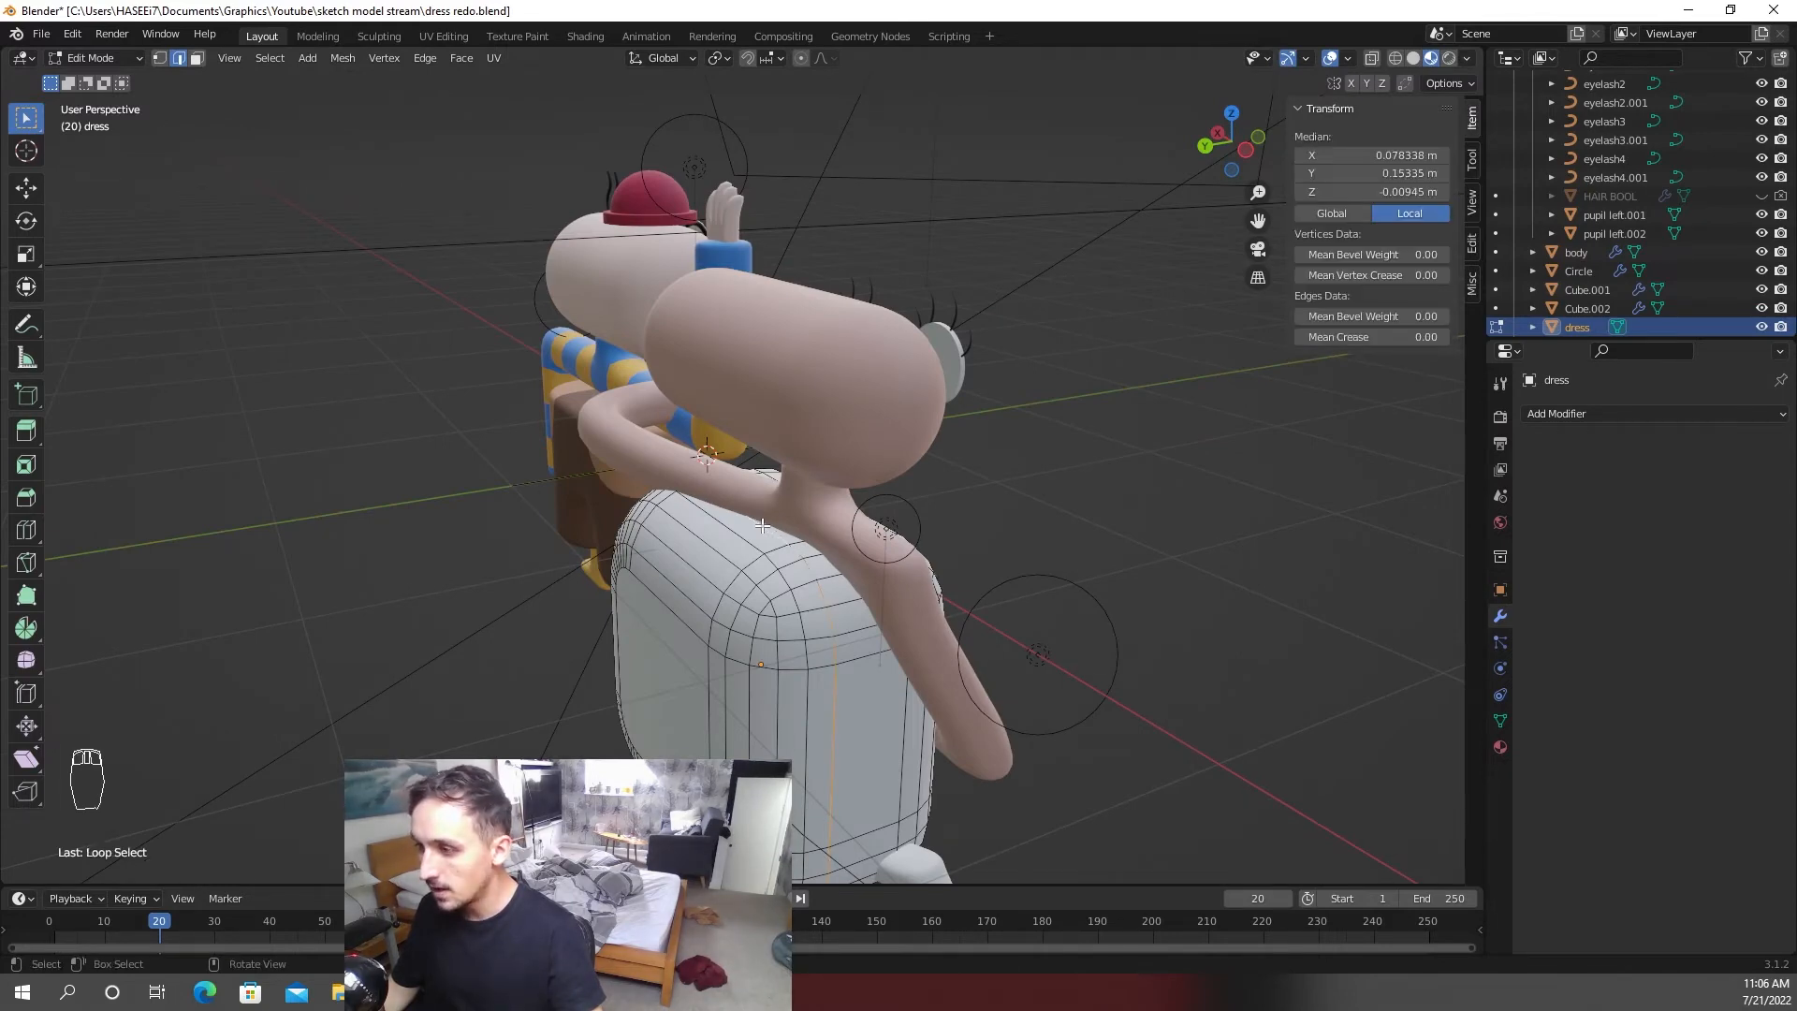
{"action": "middle_click_drag", "start_coordinate": [762, 526], "coordinate": [795, 521]}
{"action": "key", "text": "z"}
{"action": "left_click", "coordinate": [726, 521]}
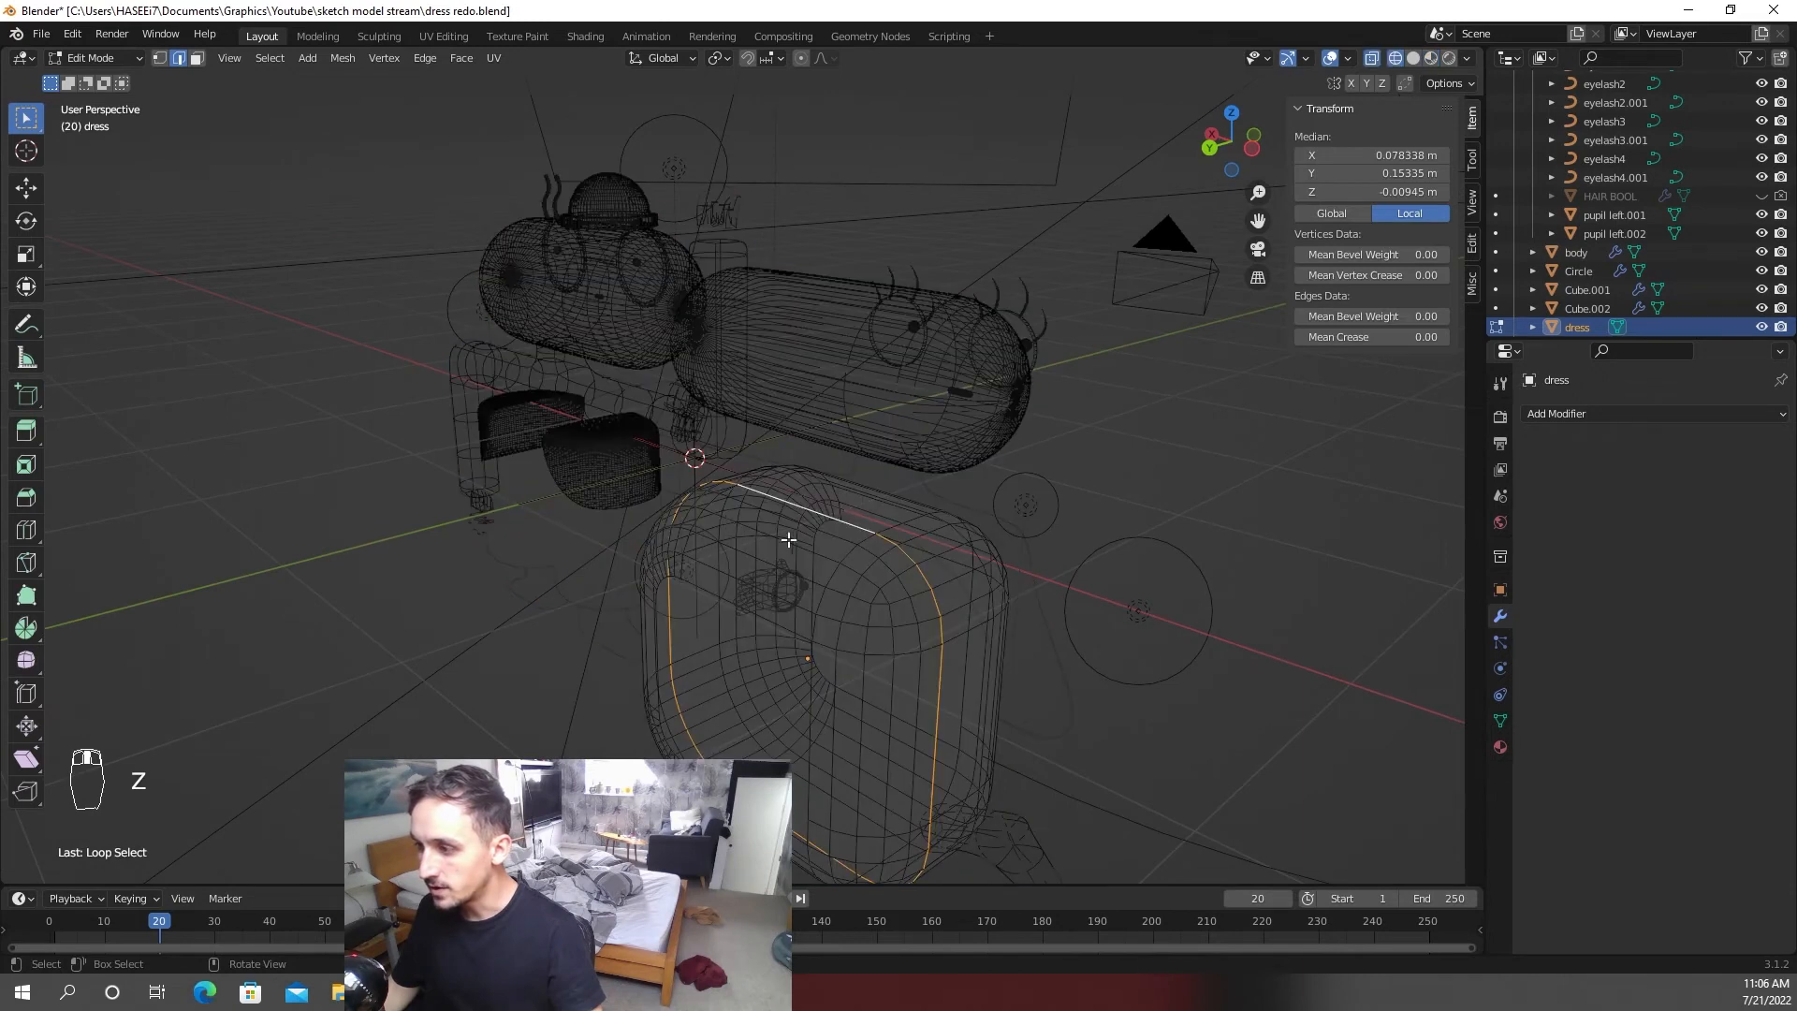
{"action": "middle_click_drag", "start_coordinate": [830, 562], "coordinate": [882, 561]}
{"action": "left_click", "coordinate": [883, 528]}
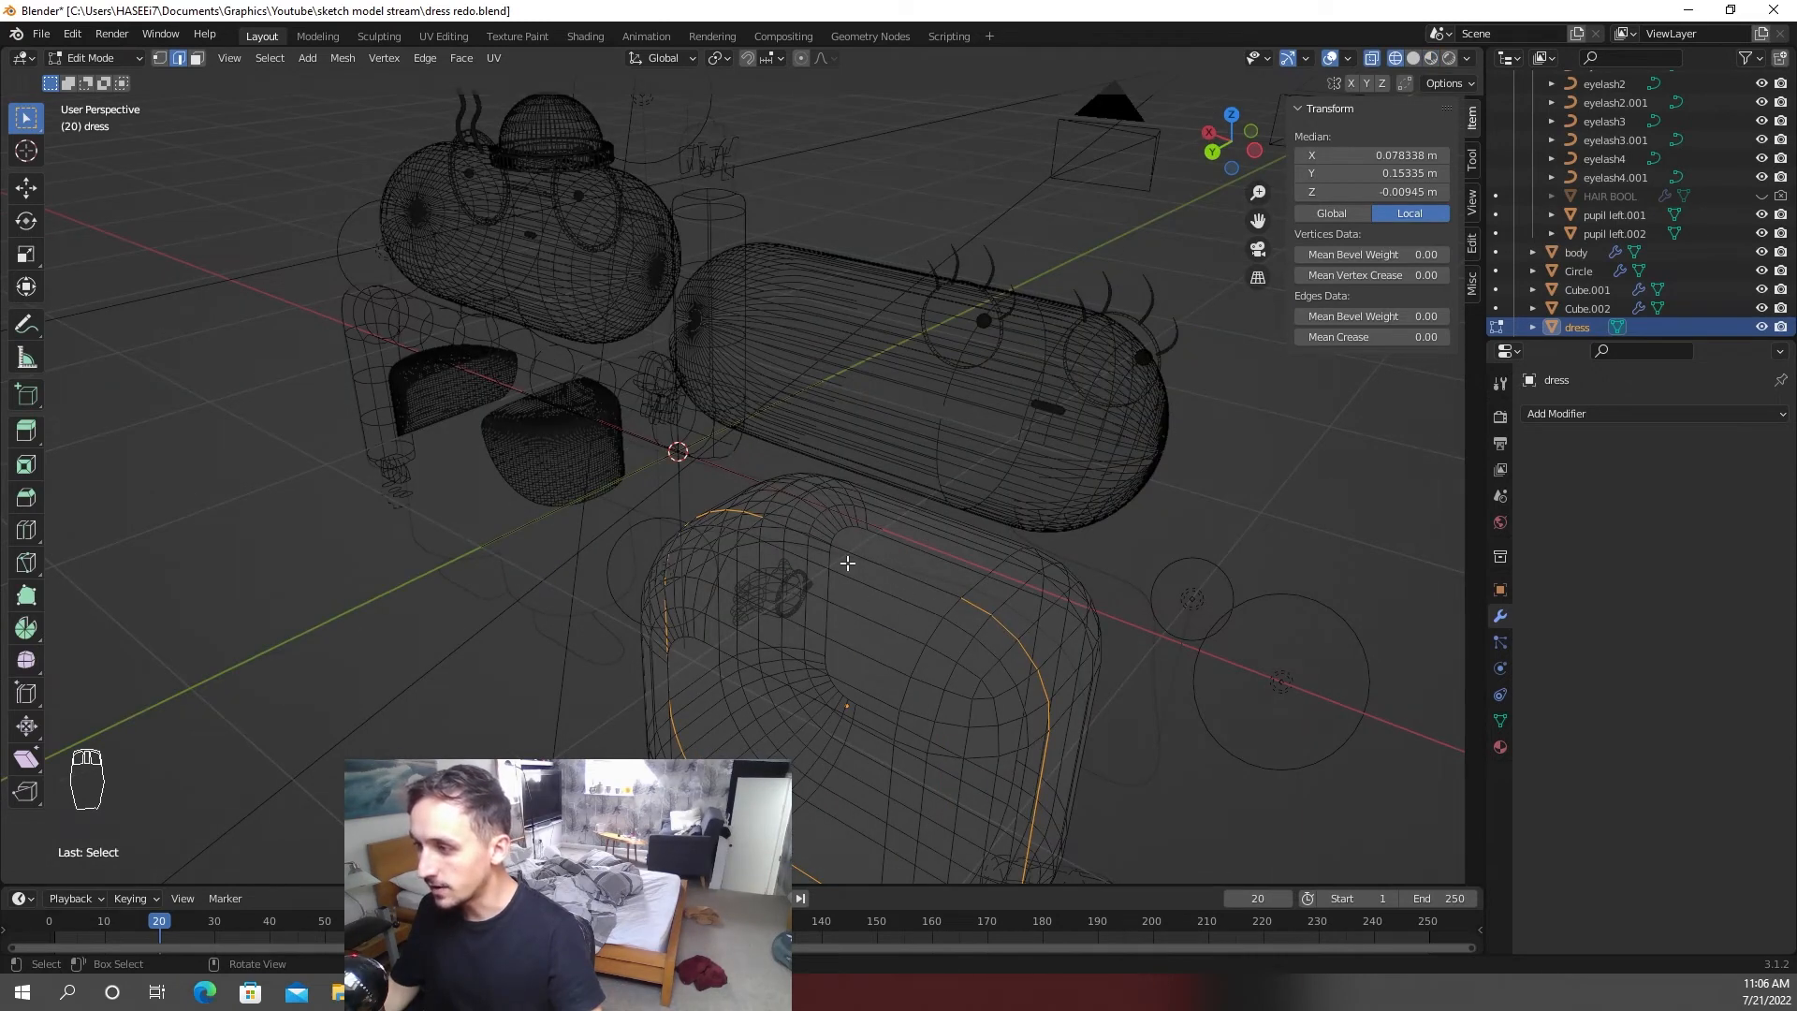
{"action": "right_click", "coordinate": [848, 558]}
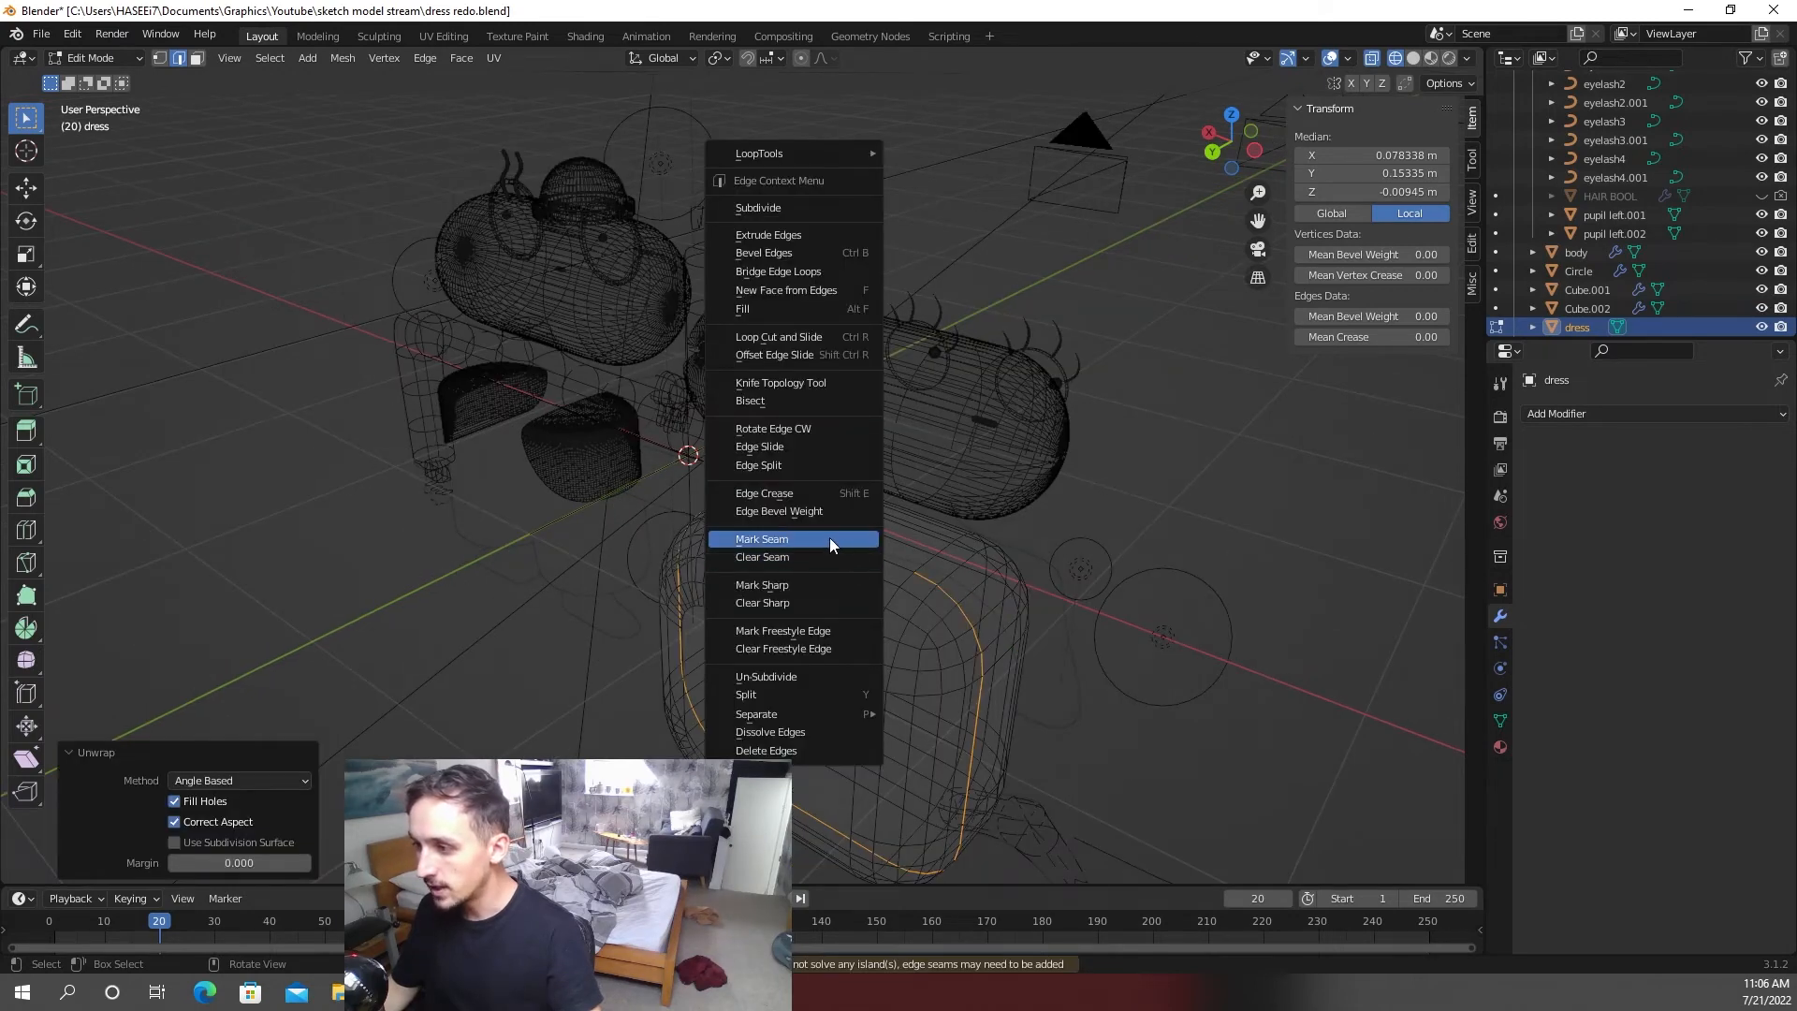
{"action": "left_click", "coordinate": [830, 539]}
{"action": "left_click", "coordinate": [1093, 536]}
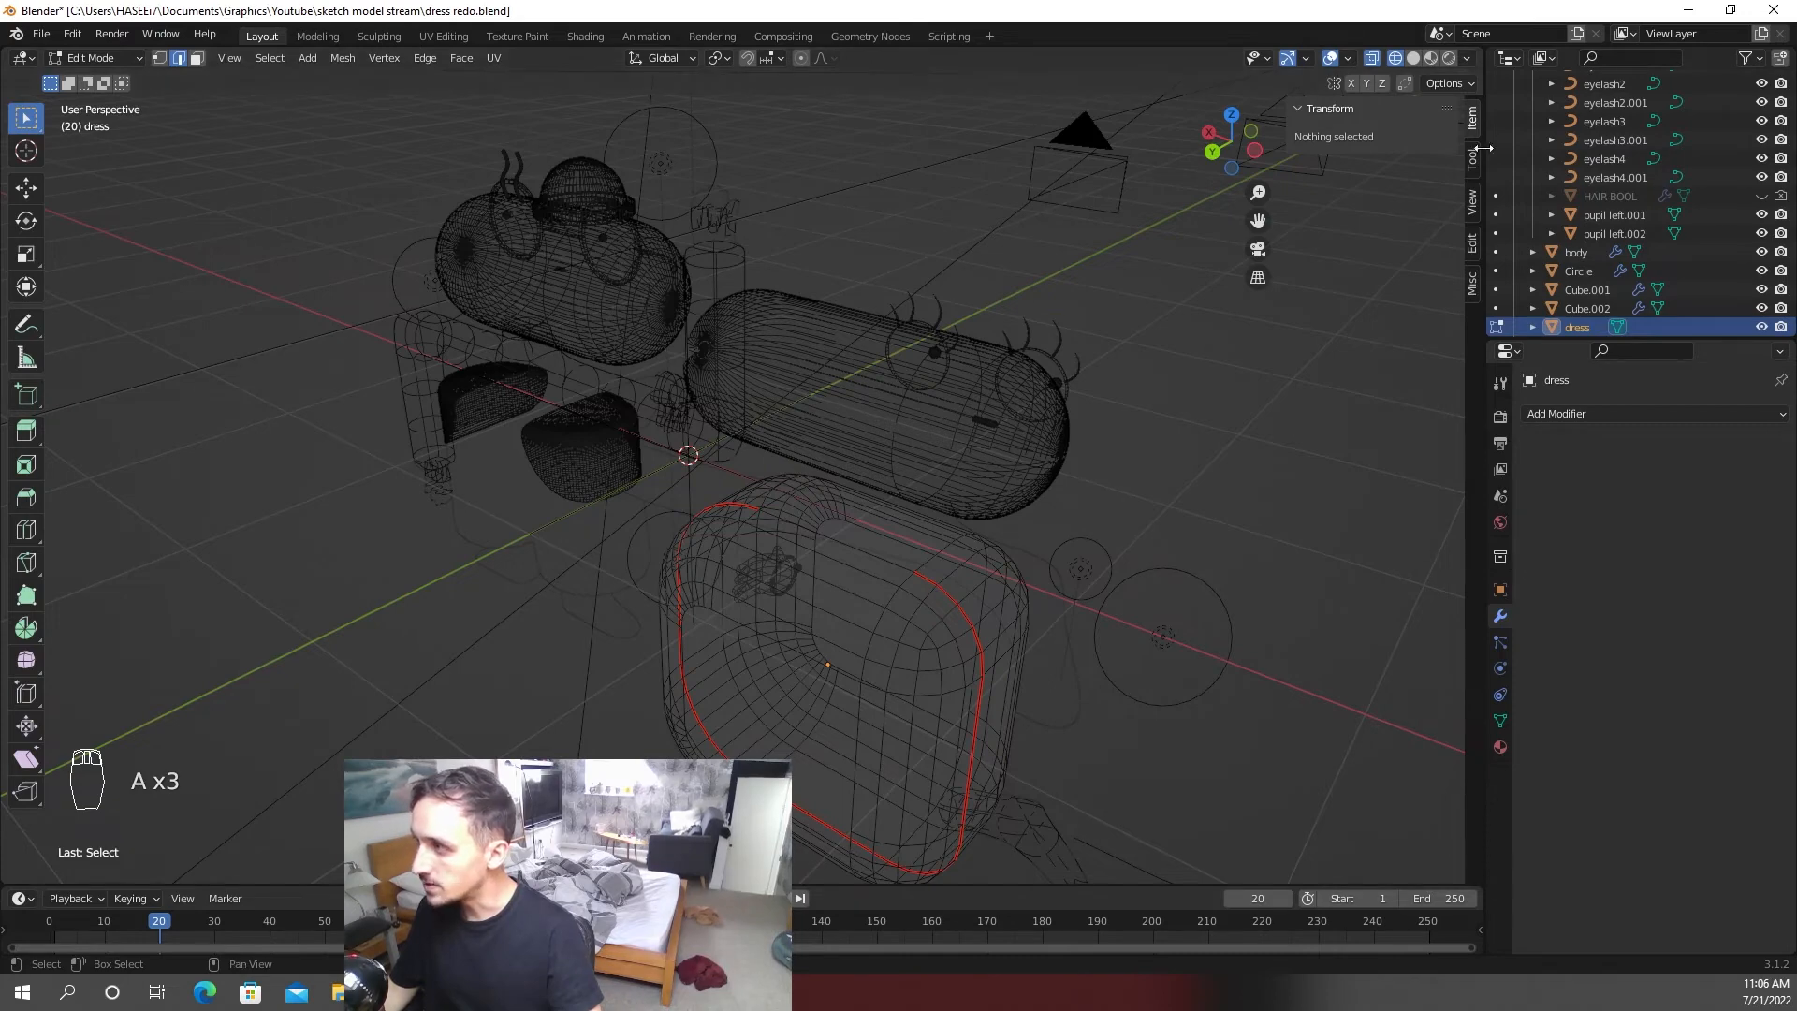
- Split the 3D viewport into two areas and turn the new area into a UV Editor
{"action": "left_click_drag", "start_coordinate": [1476, 48], "coordinate": [999, 65]}
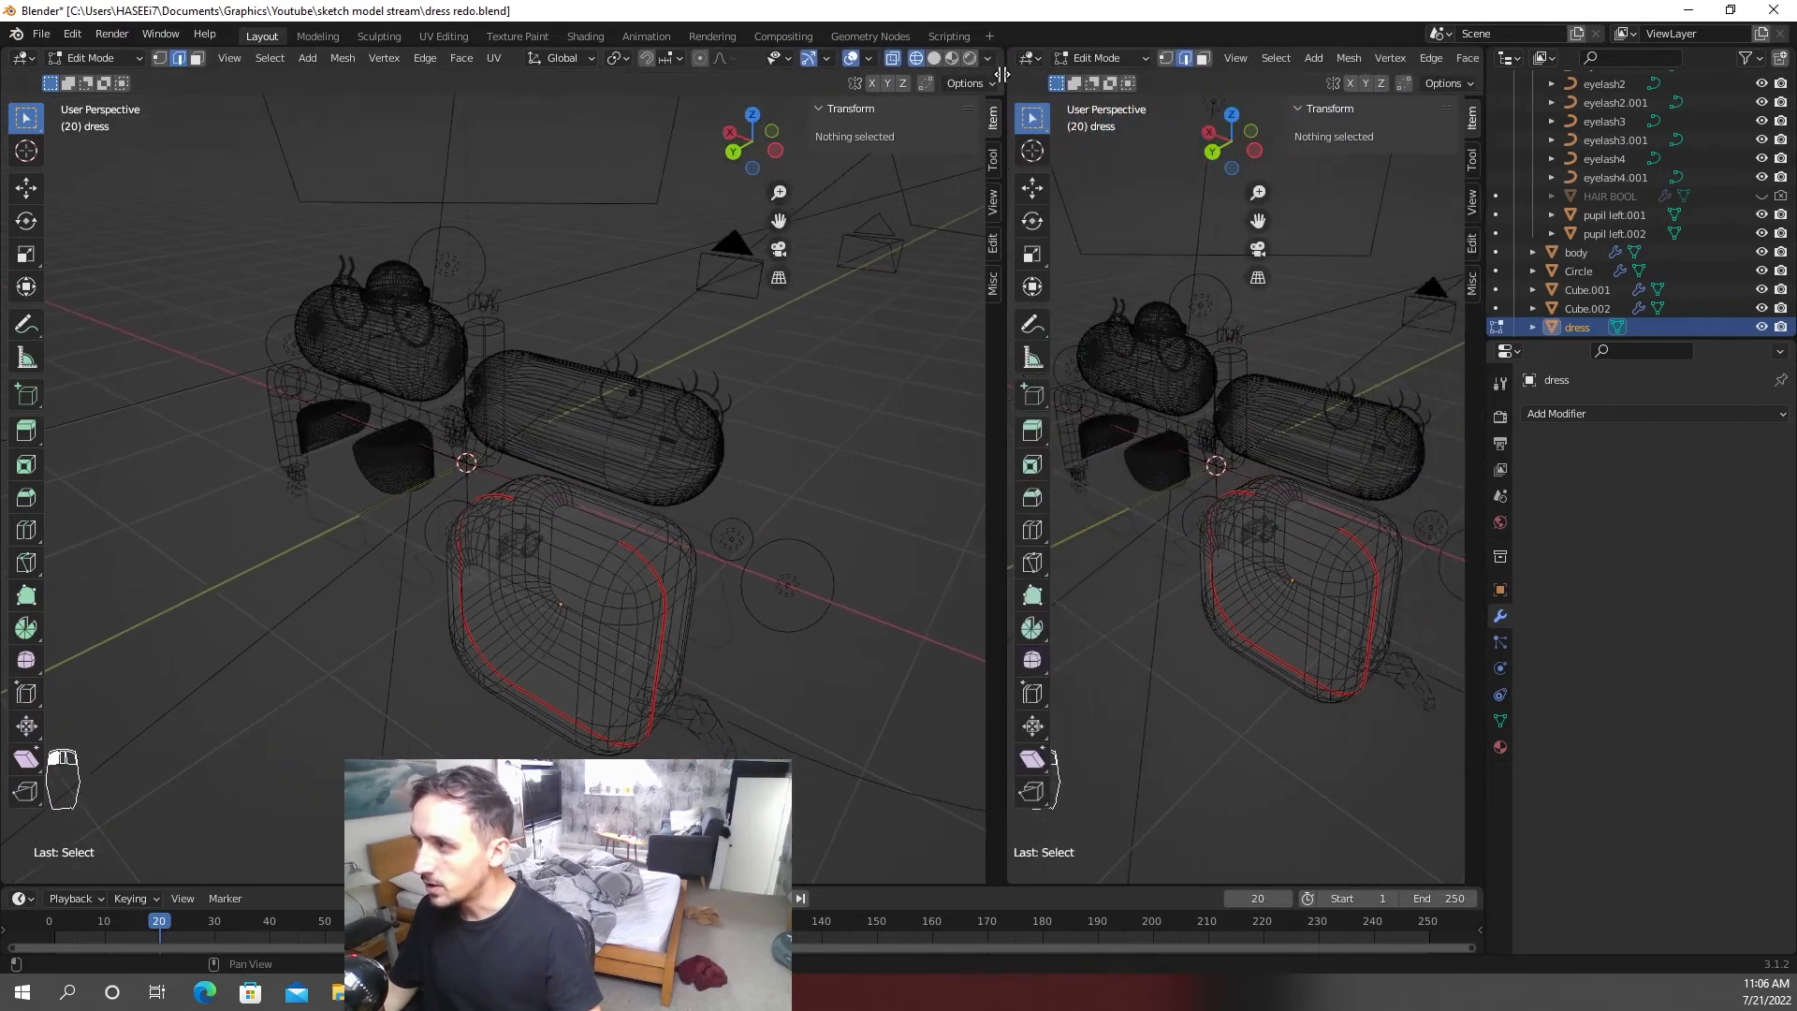
{"action": "left_click", "coordinate": [1027, 58]}
{"action": "left_click", "coordinate": [1063, 152]}
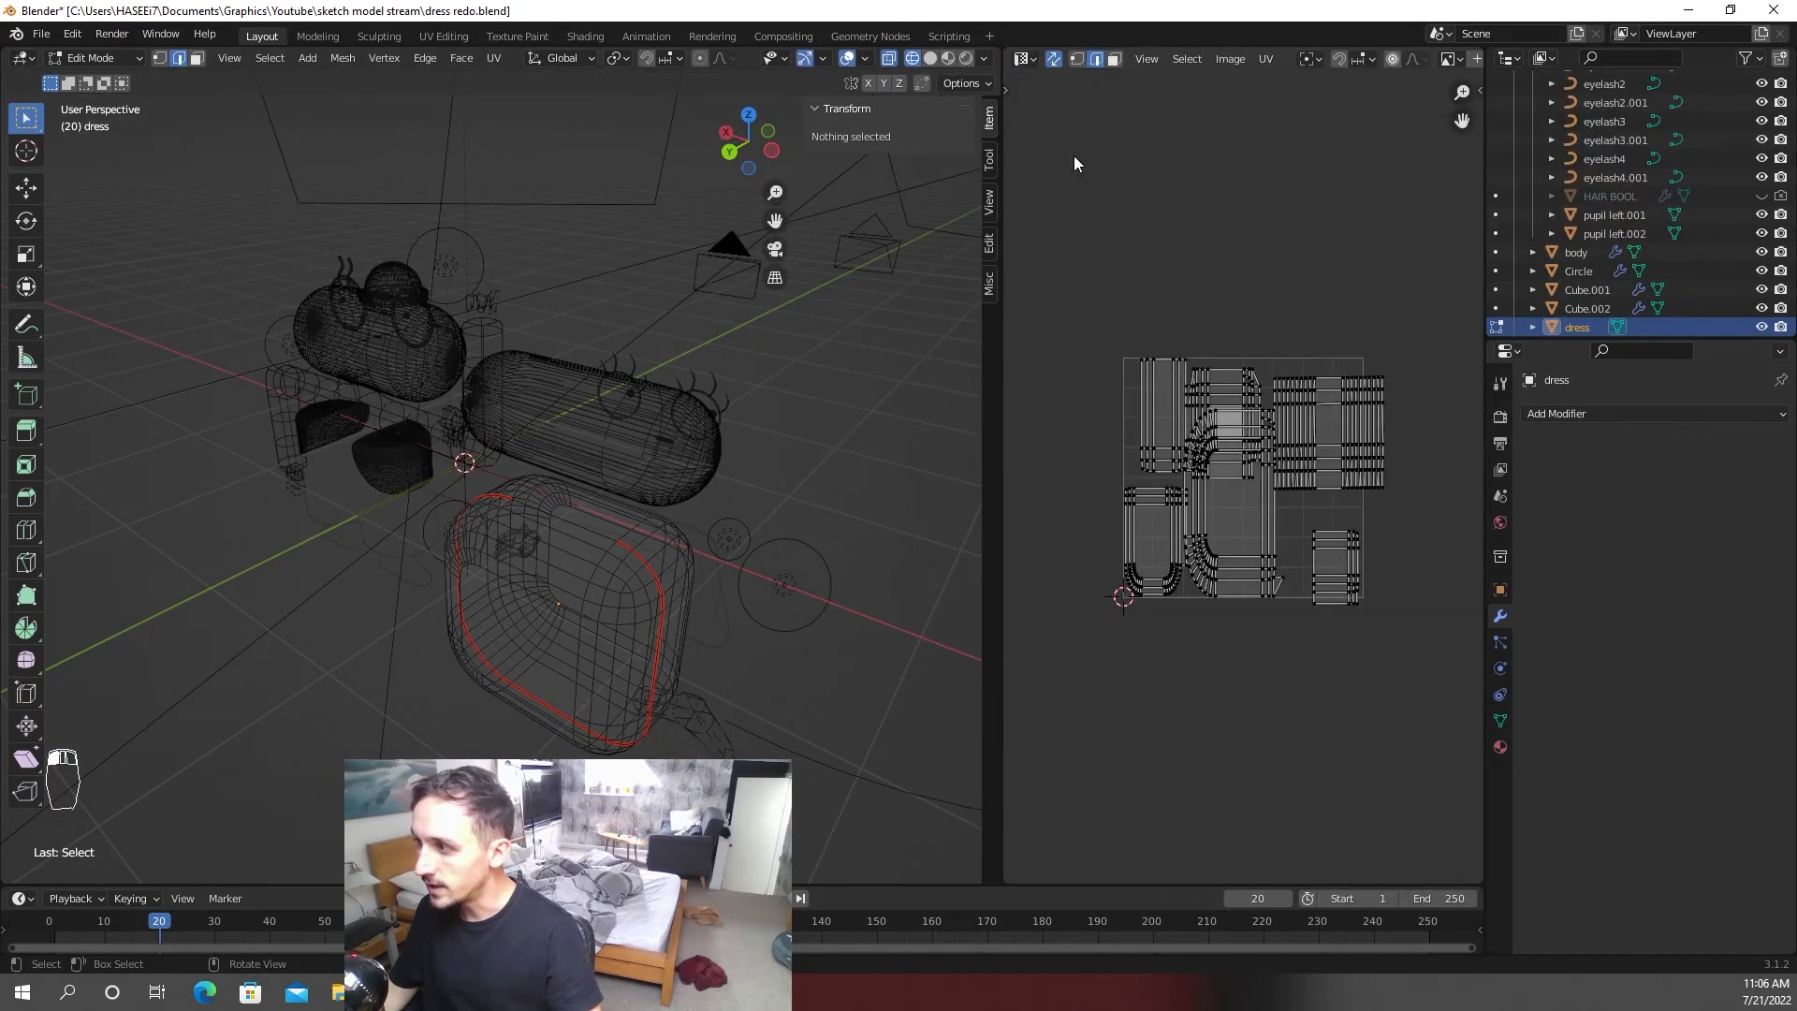
- Unwrap the whole dress mesh along its seam and return to Object Mode
{"action": "scroll", "coordinate": [1254, 608], "scroll_direction": "up", "scroll_amount": 3}
{"action": "key", "text": "a"}
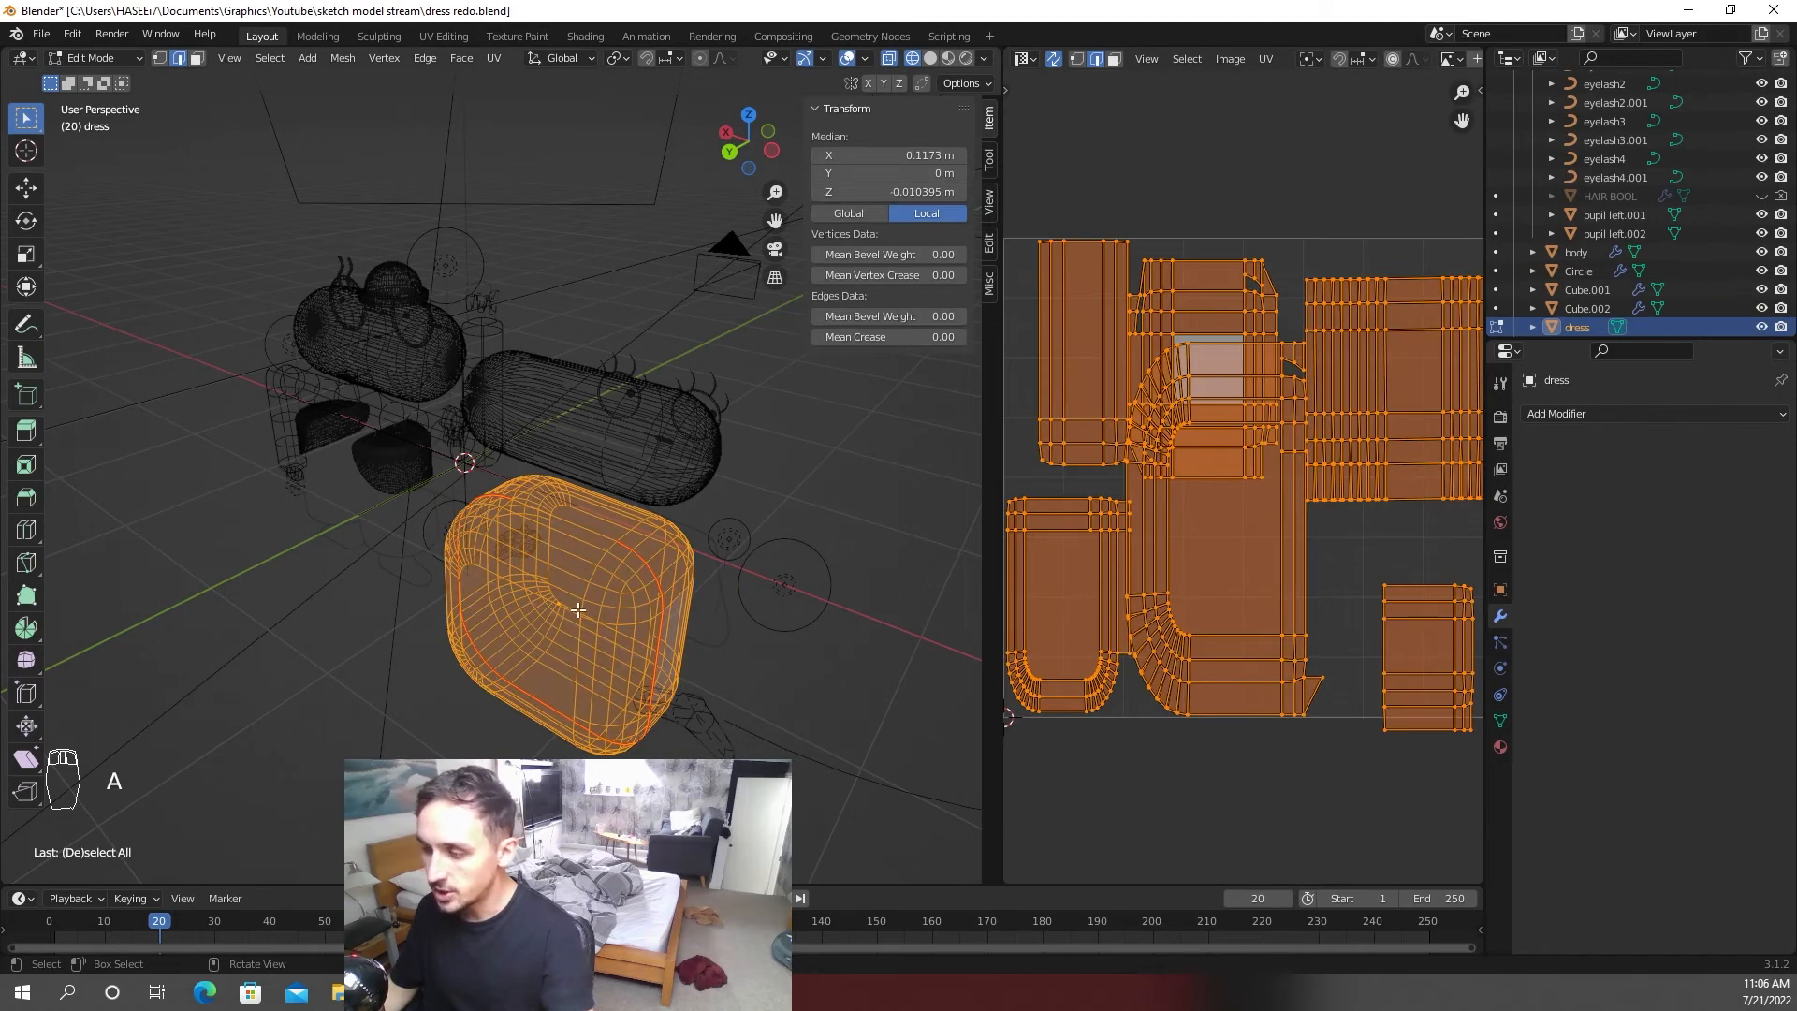
{"action": "key", "text": "u"}
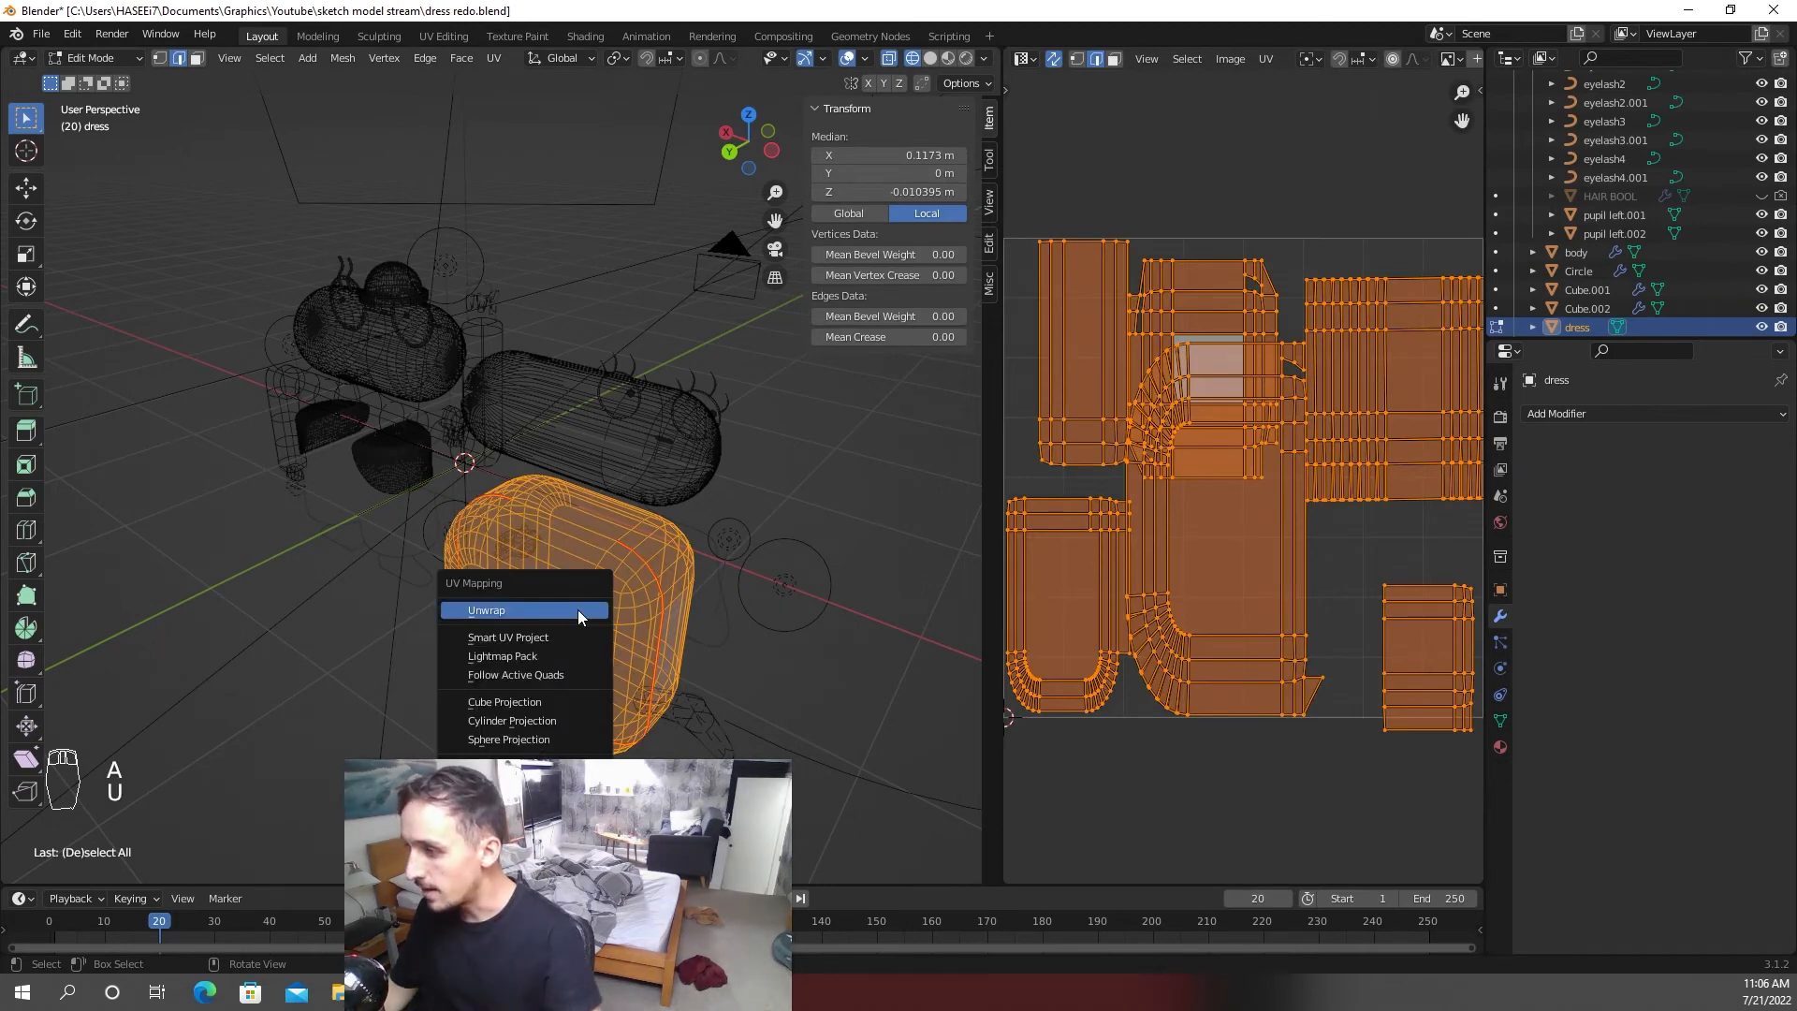
{"action": "left_click", "coordinate": [576, 610]}
{"action": "left_click", "coordinate": [1098, 563]}
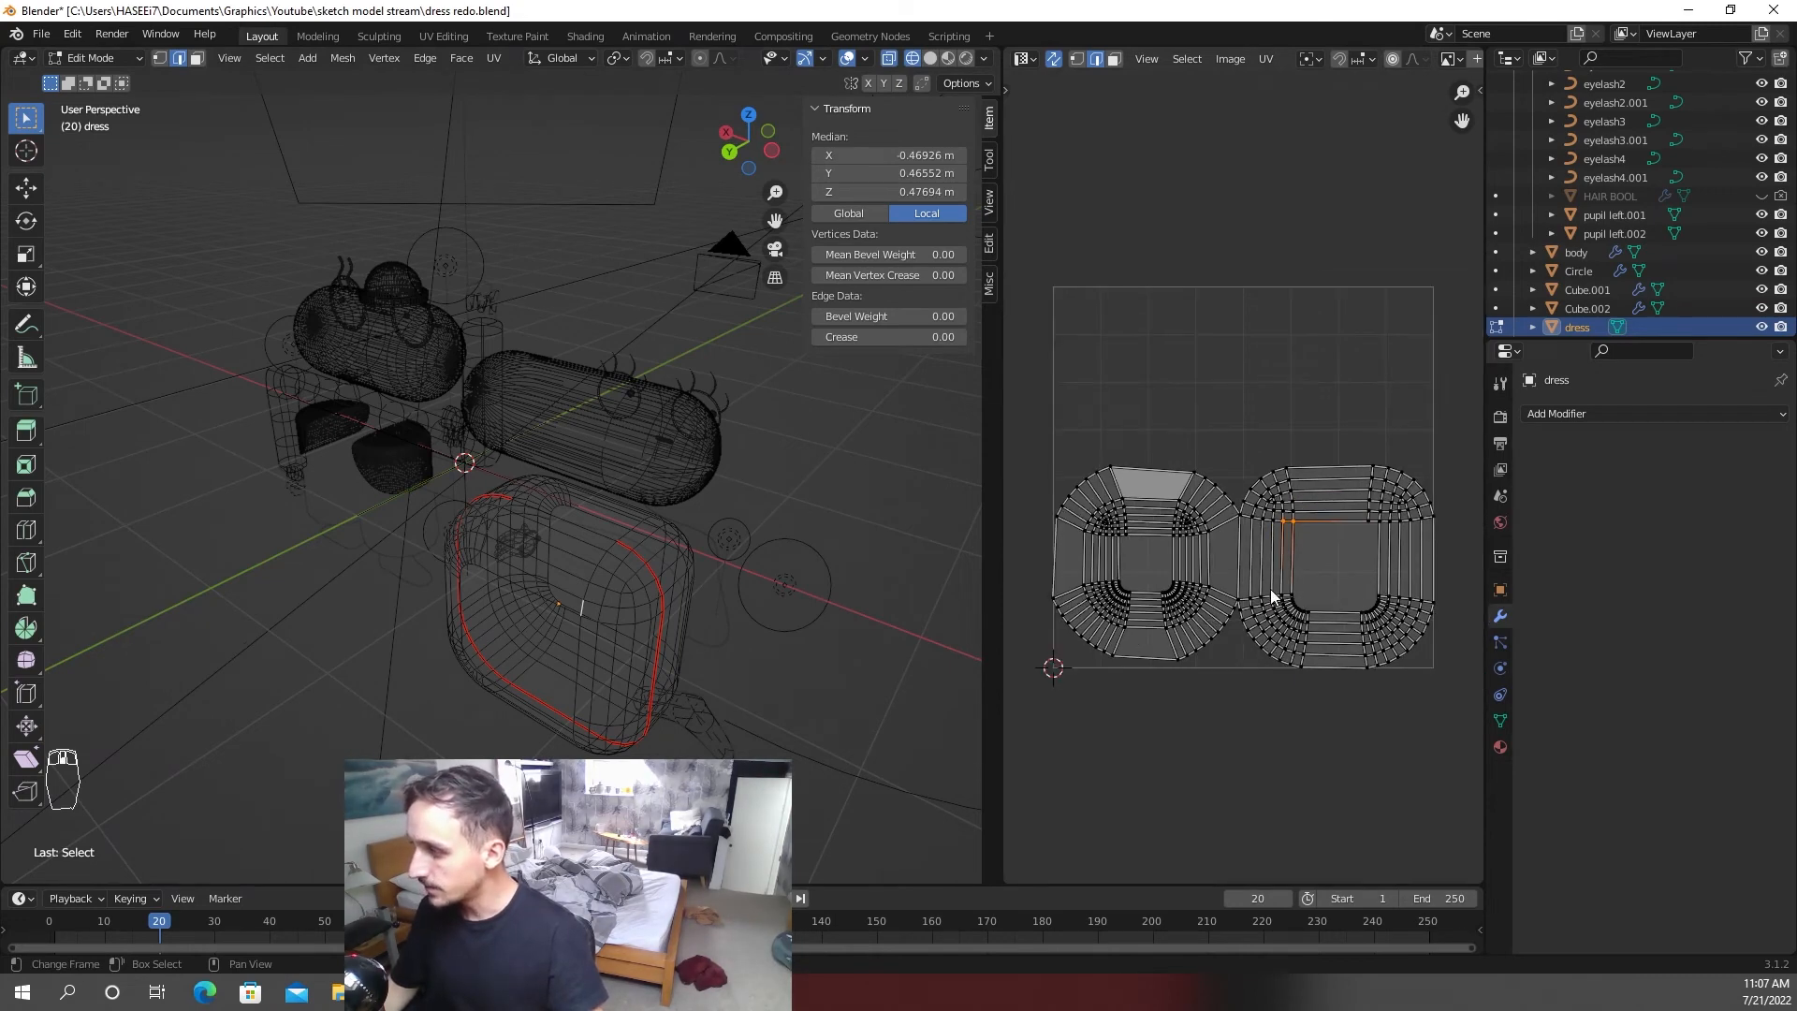
{"action": "key", "text": "Tab"}
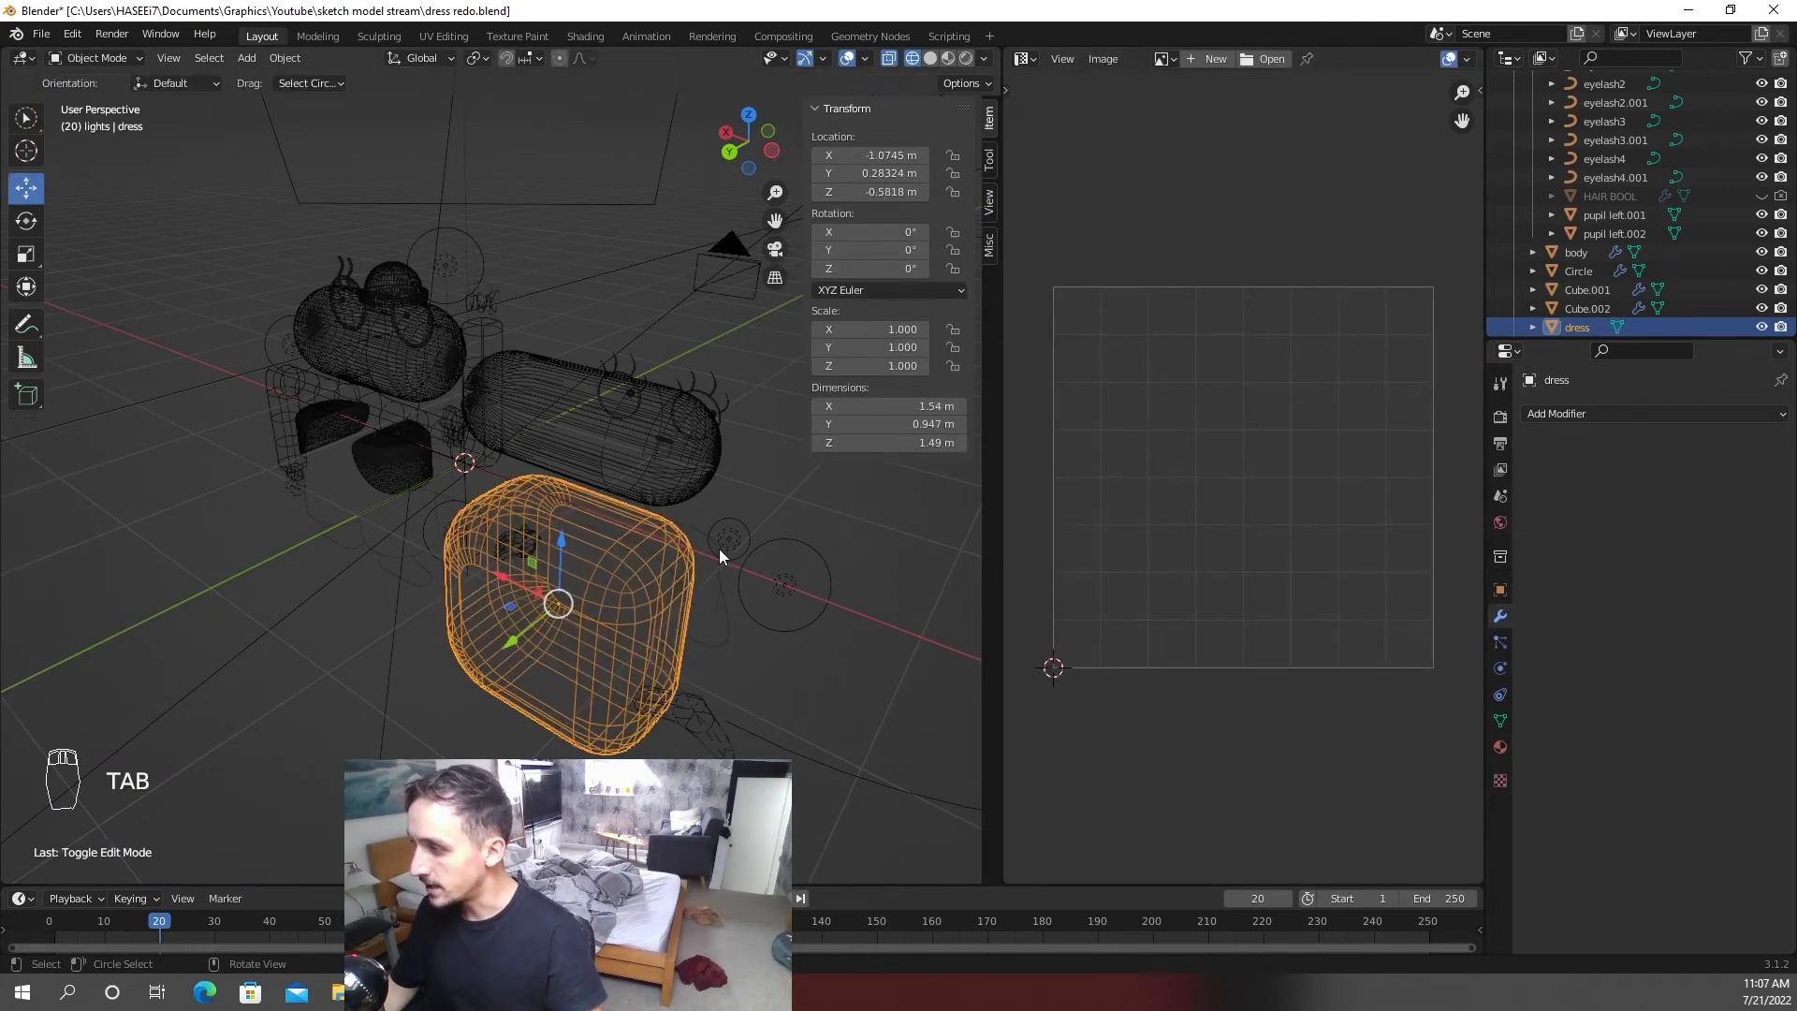
- Switch the viewport to material preview shading and create a new material for the dress
{"action": "key", "text": "z"}
{"action": "left_click", "coordinate": [1501, 746]}
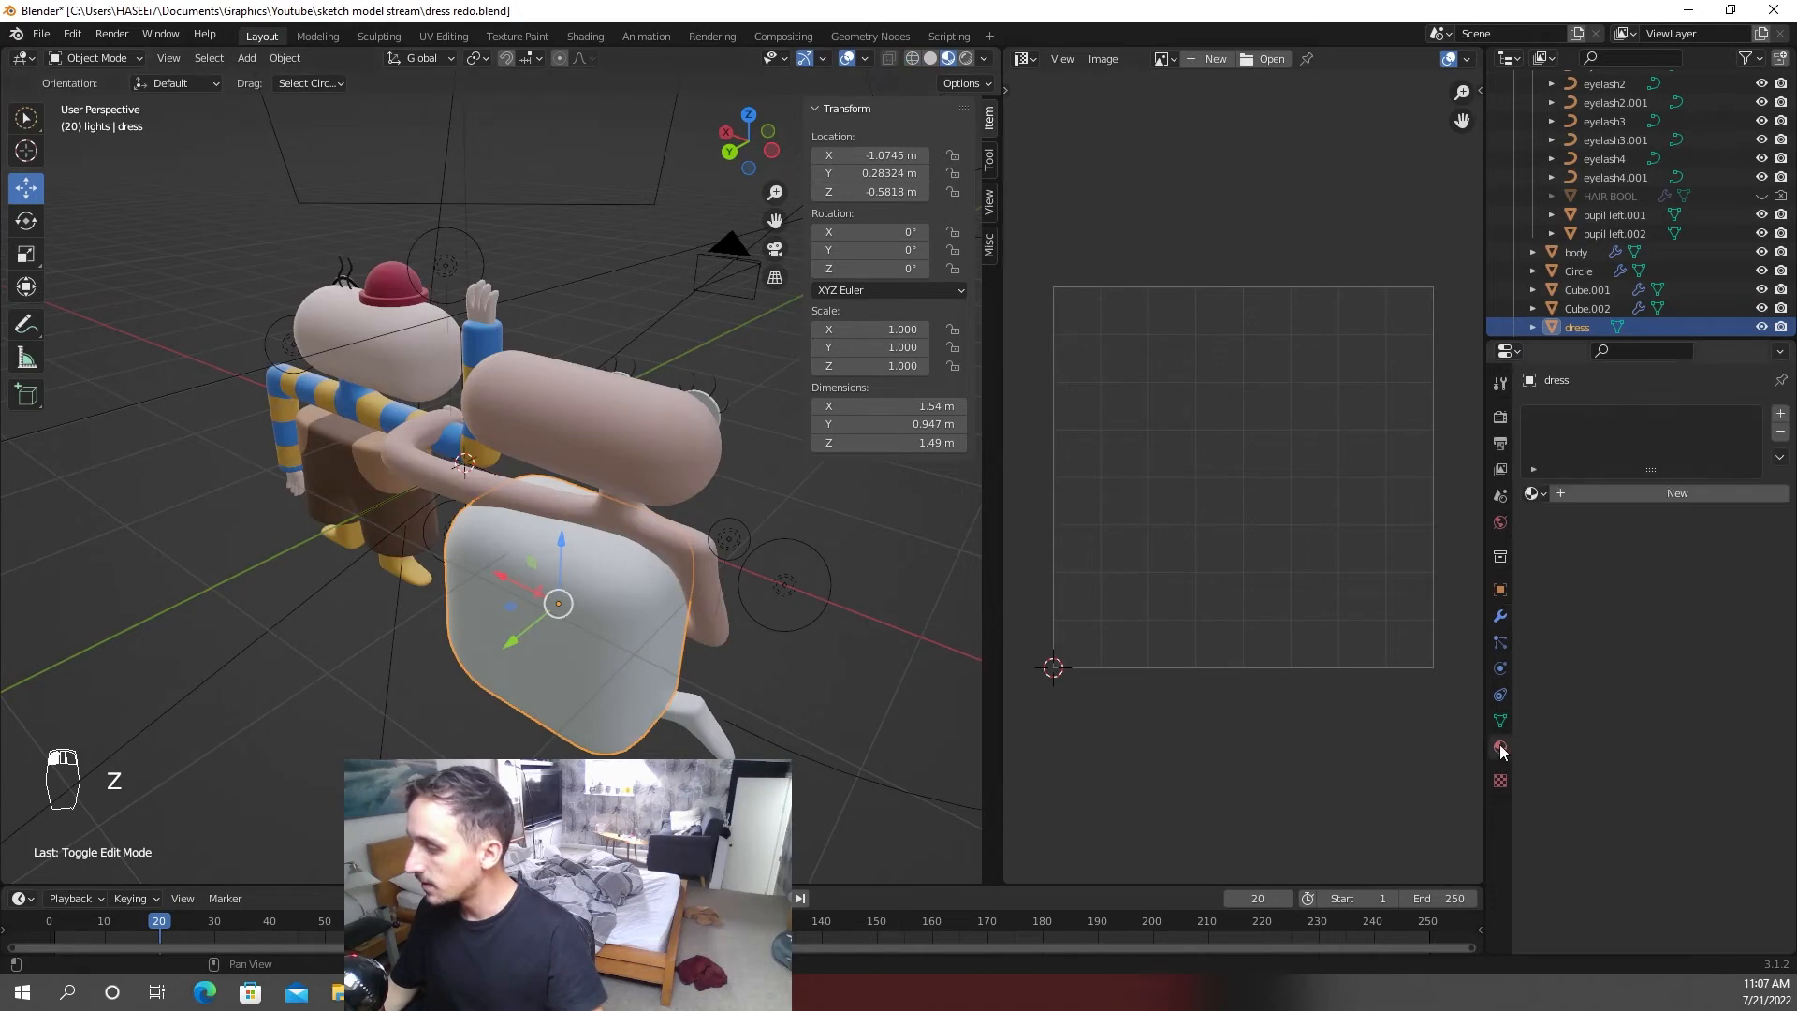
{"action": "left_click", "coordinate": [1586, 495]}
- Use an Image Texture as the dress material's base color and load "deress texture-01-01.png"
{"action": "left_click", "coordinate": [1638, 692]}
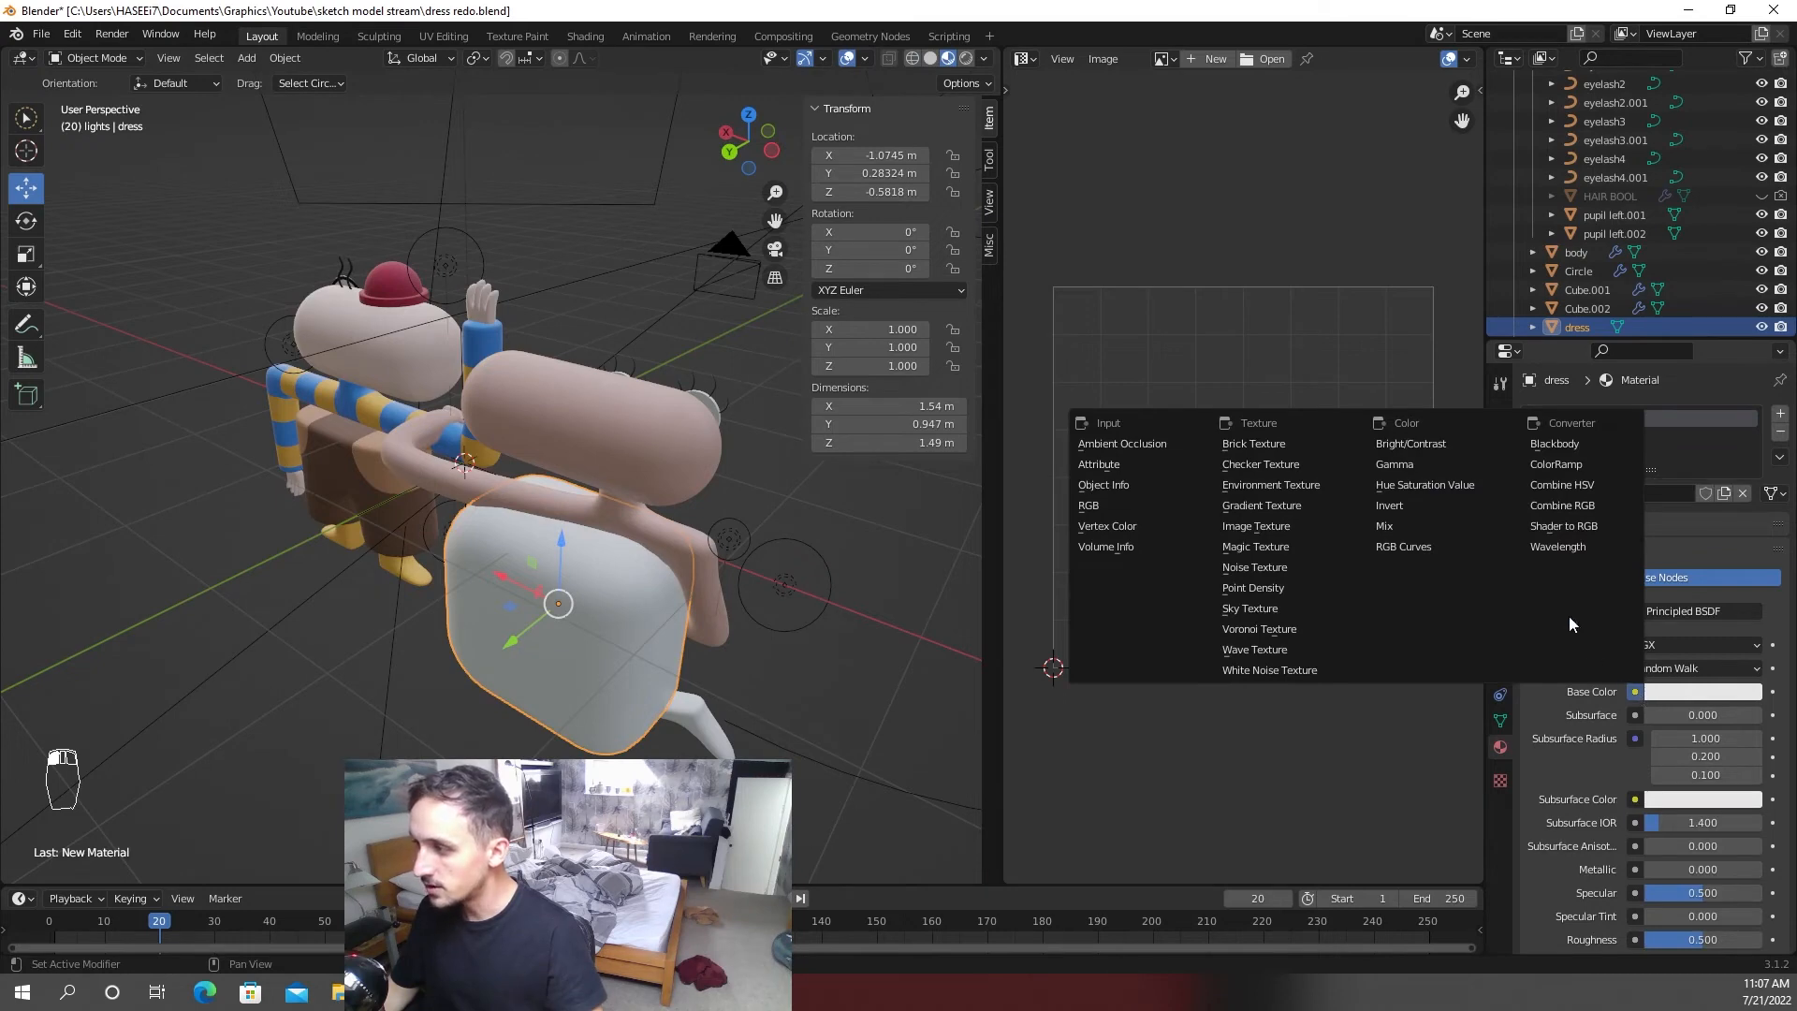
{"action": "left_click", "coordinate": [1319, 526]}
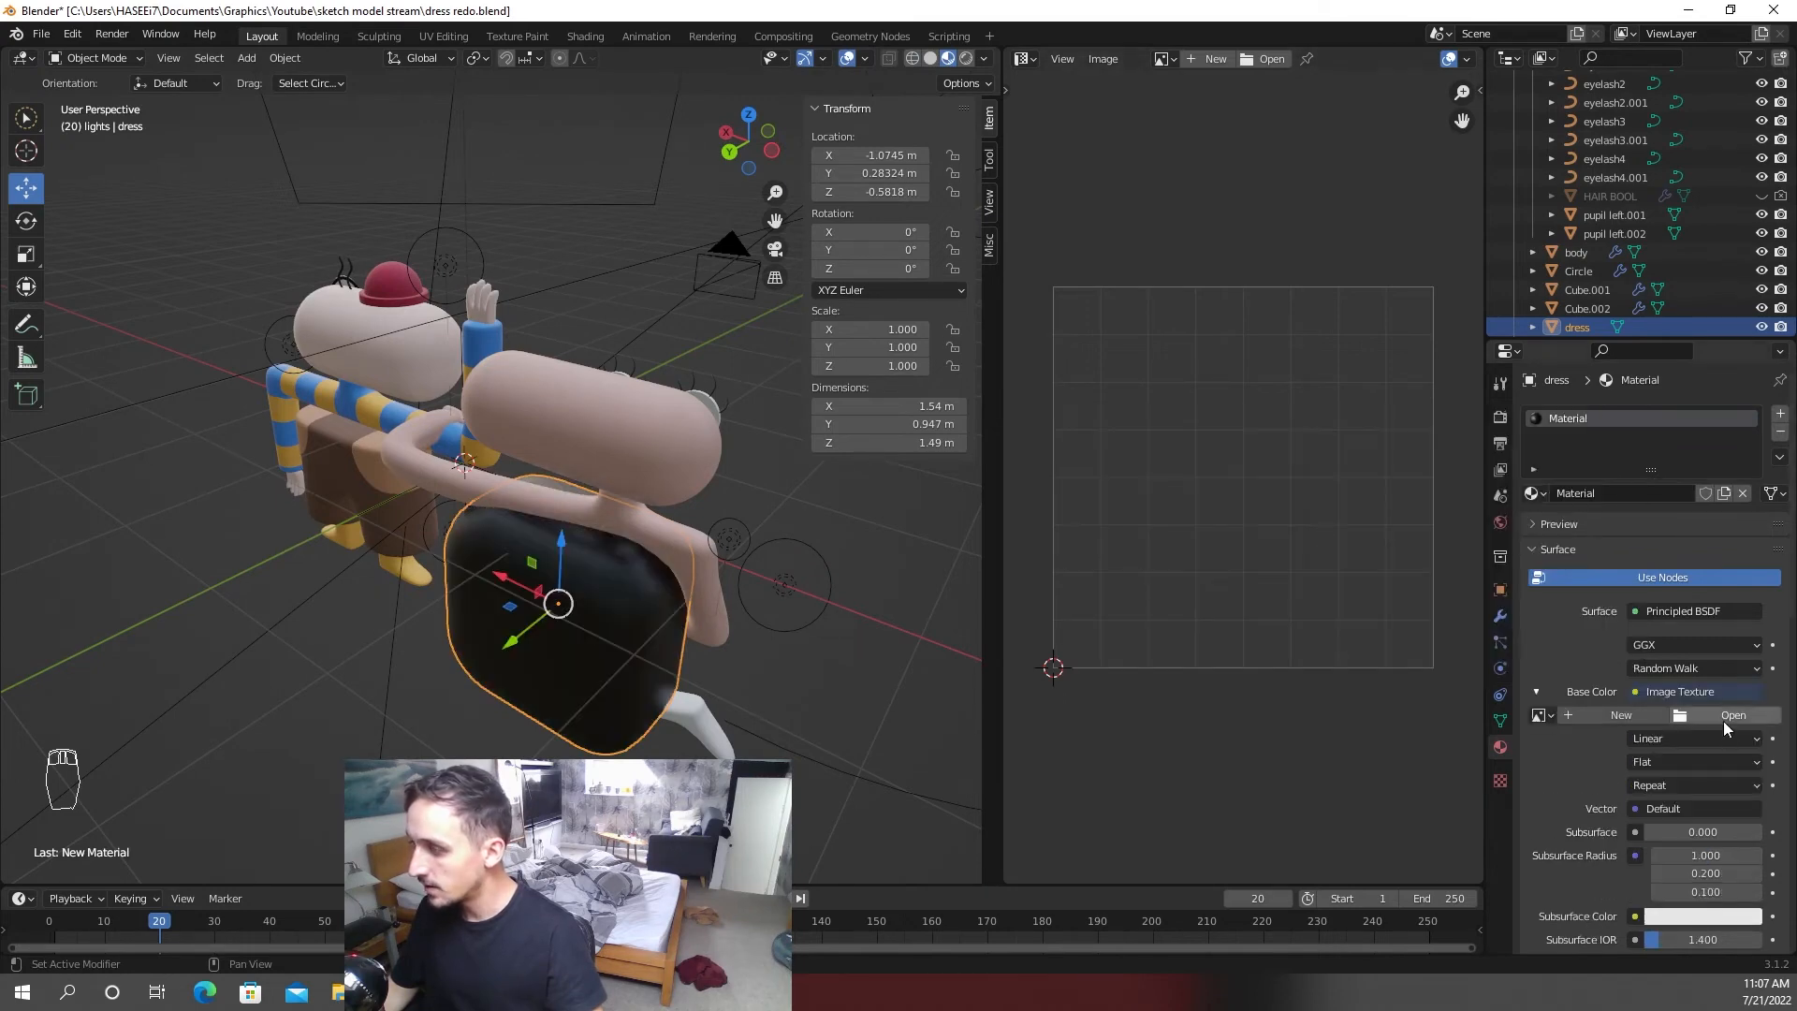
{"action": "left_click", "coordinate": [1727, 721]}
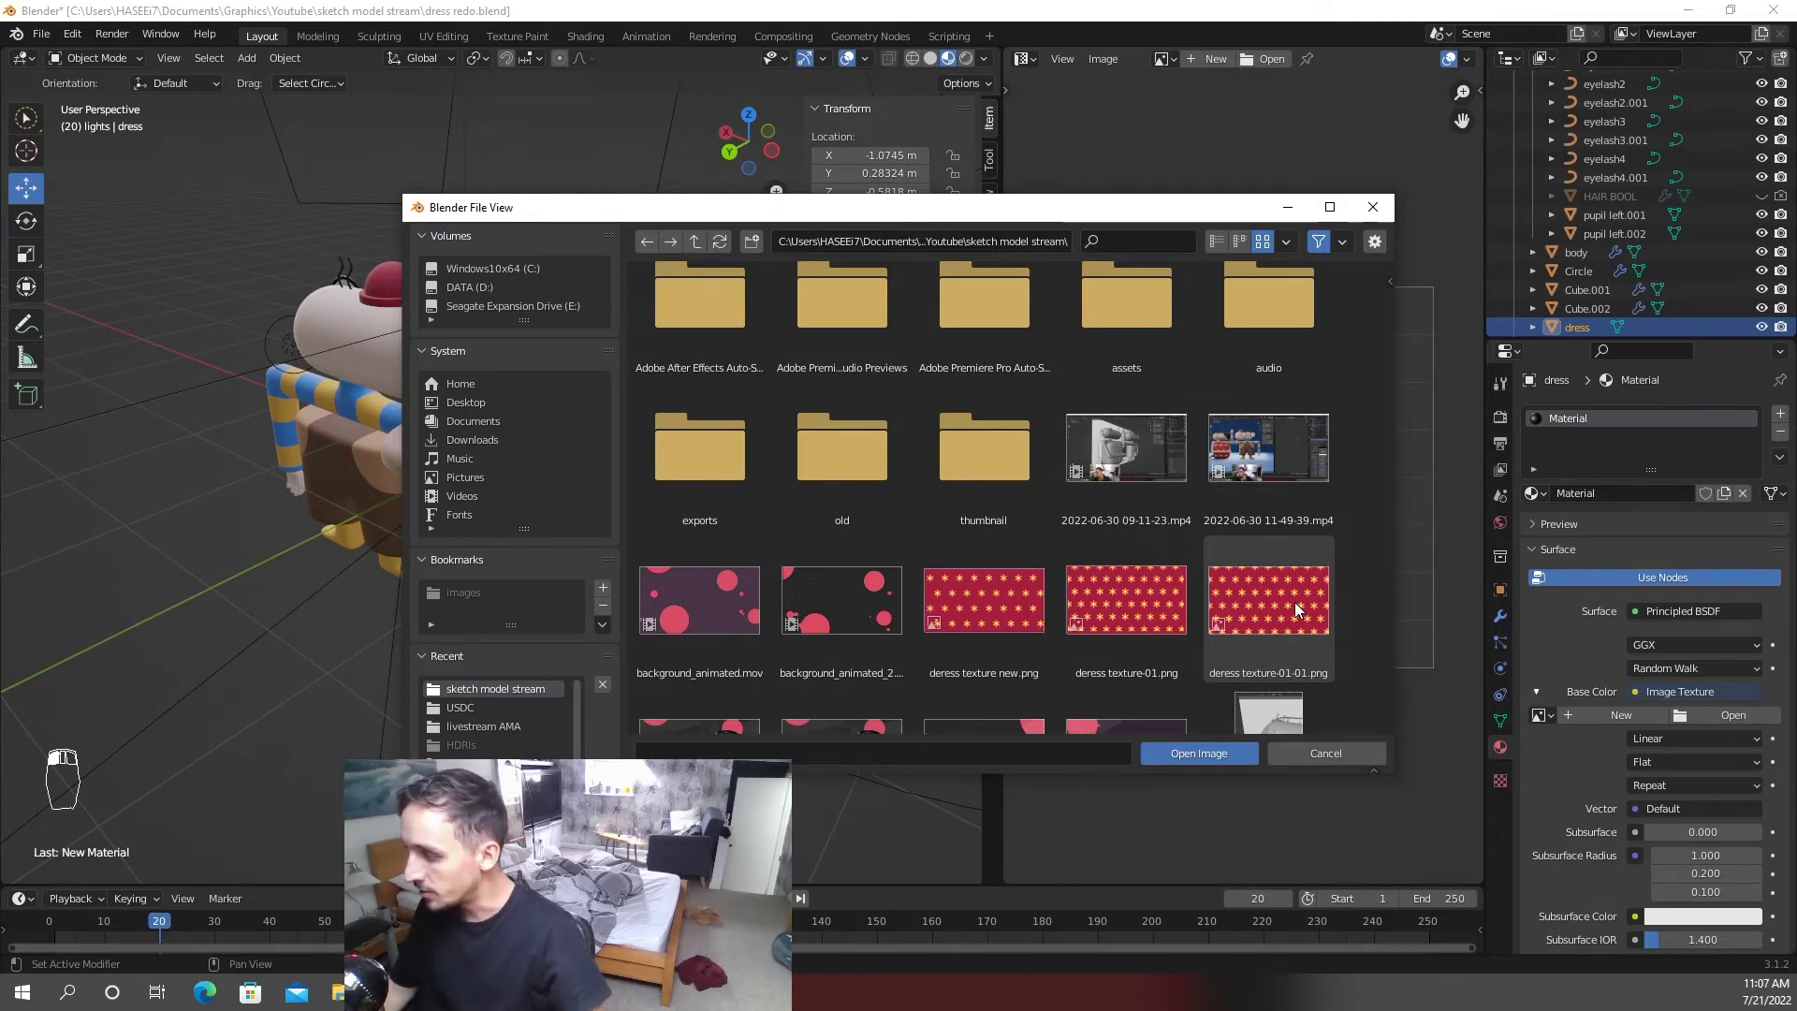
{"action": "double_click", "coordinate": [1289, 587]}
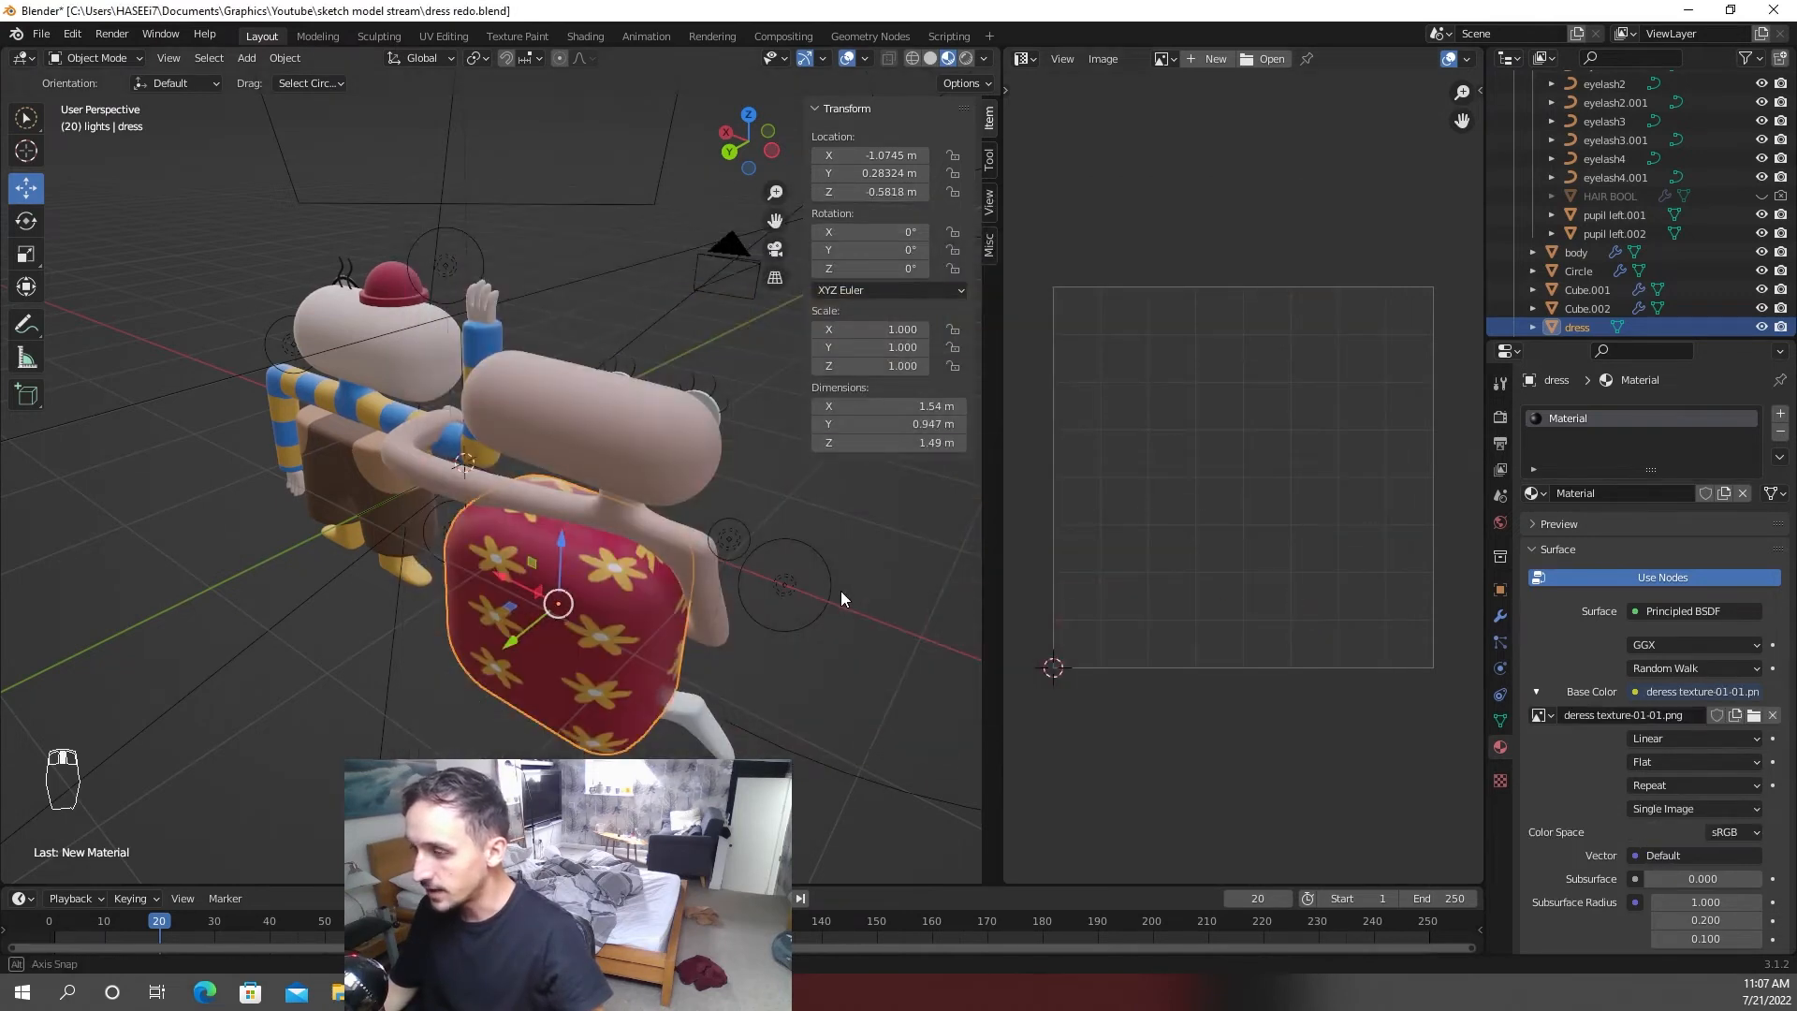
- Scale all of the dress's UVs along Y by about 1.66 and move them up onto the flower texture image
{"action": "middle_click_drag", "start_coordinate": [840, 592], "coordinate": [586, 541]}
{"action": "scroll", "coordinate": [586, 539], "scroll_direction": "up", "scroll_amount": 3}
{"action": "key", "text": "Tab"}
{"action": "key", "text": "a"}
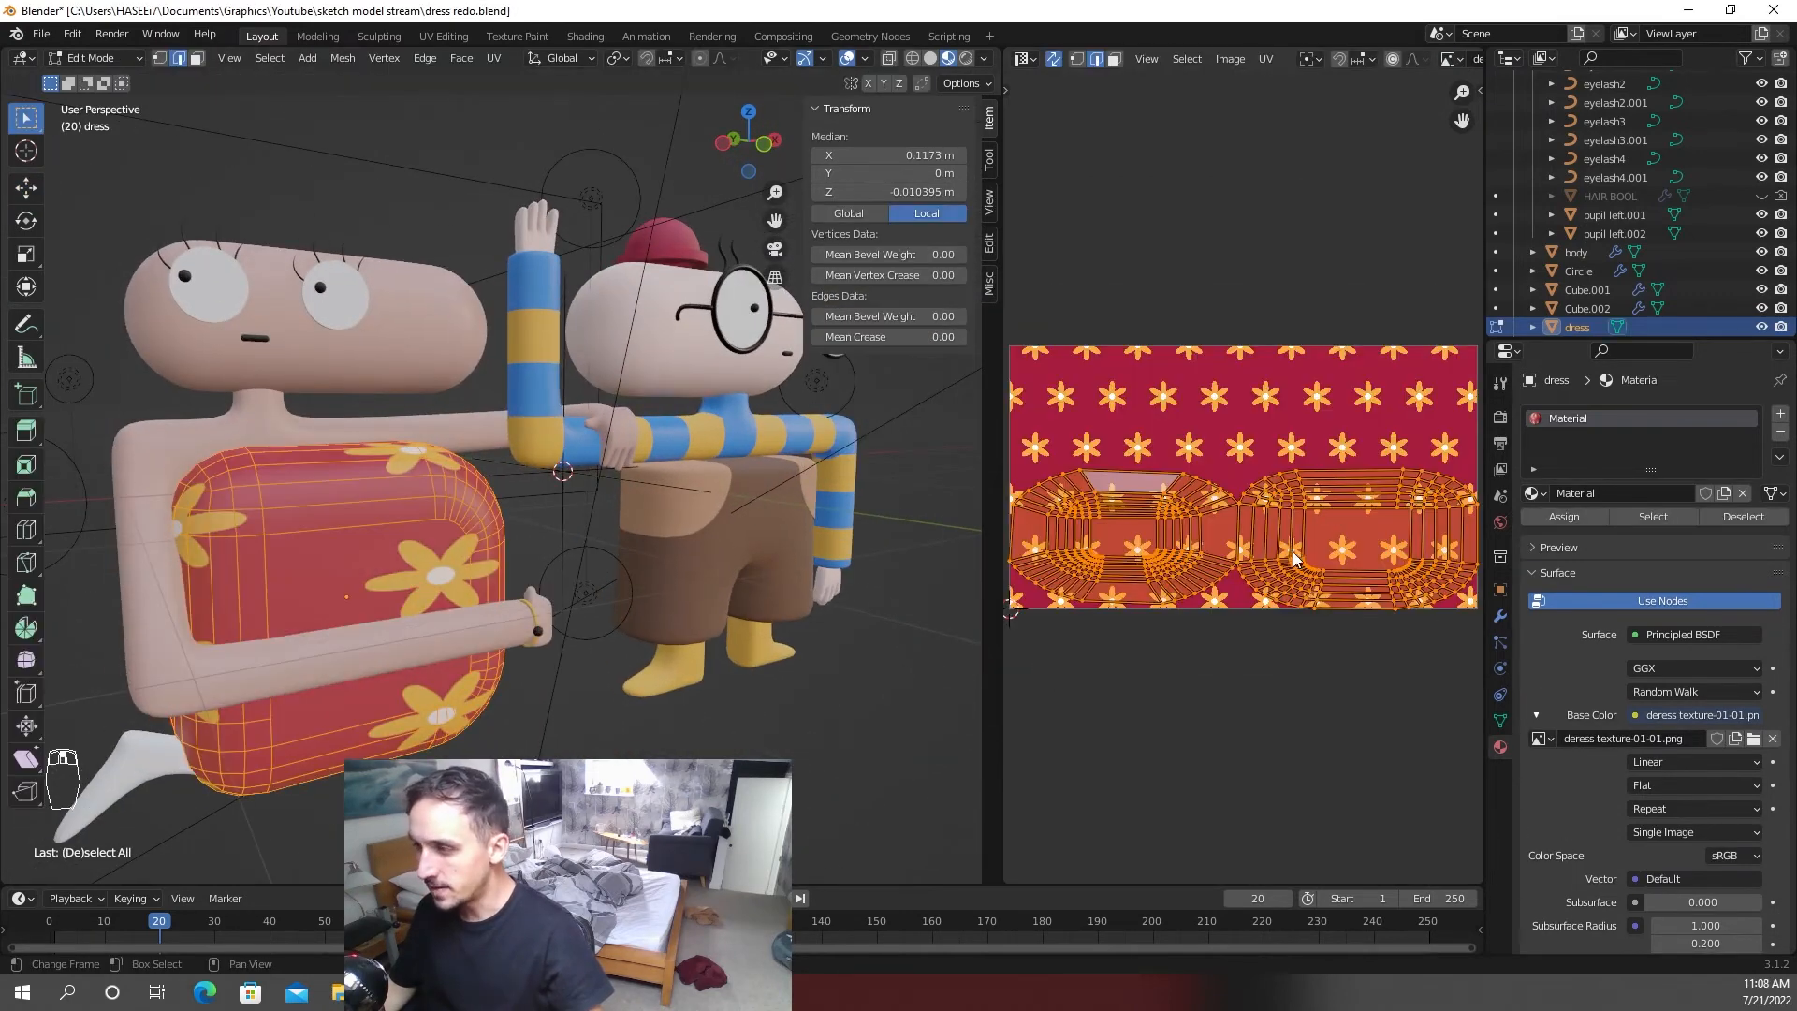
{"action": "key", "text": "s"}
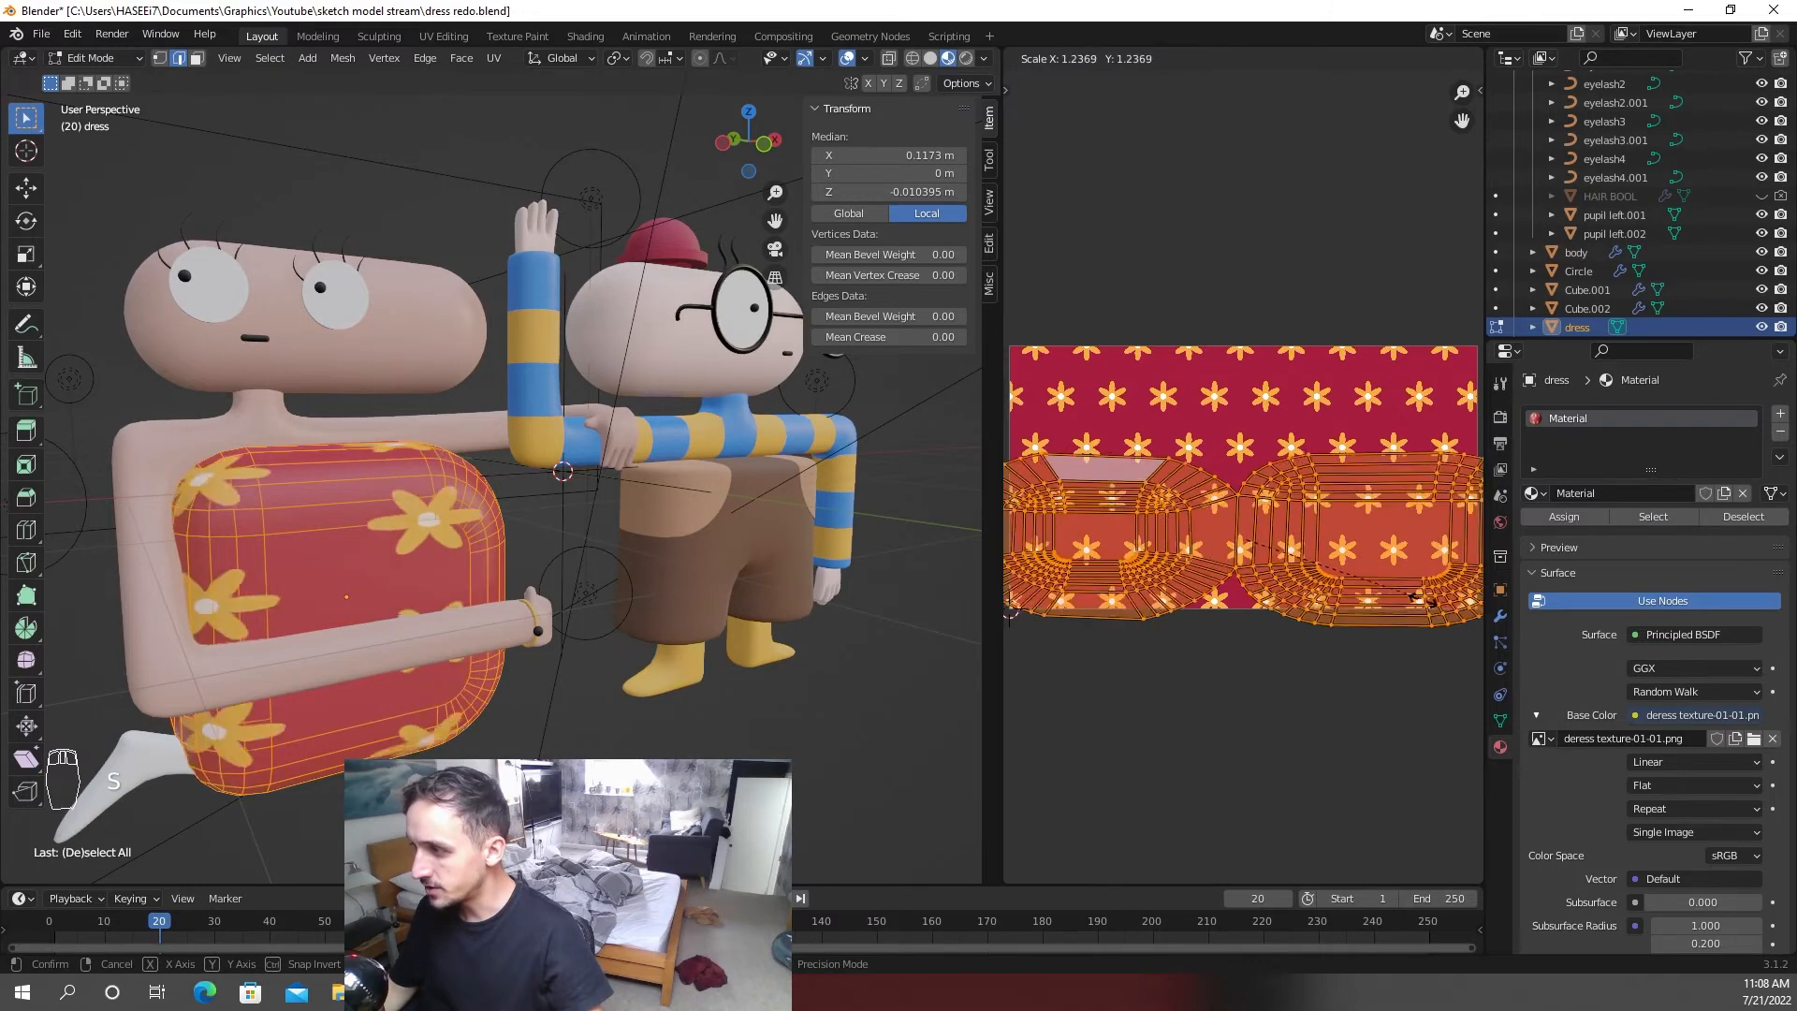
{"action": "key", "text": "y"}
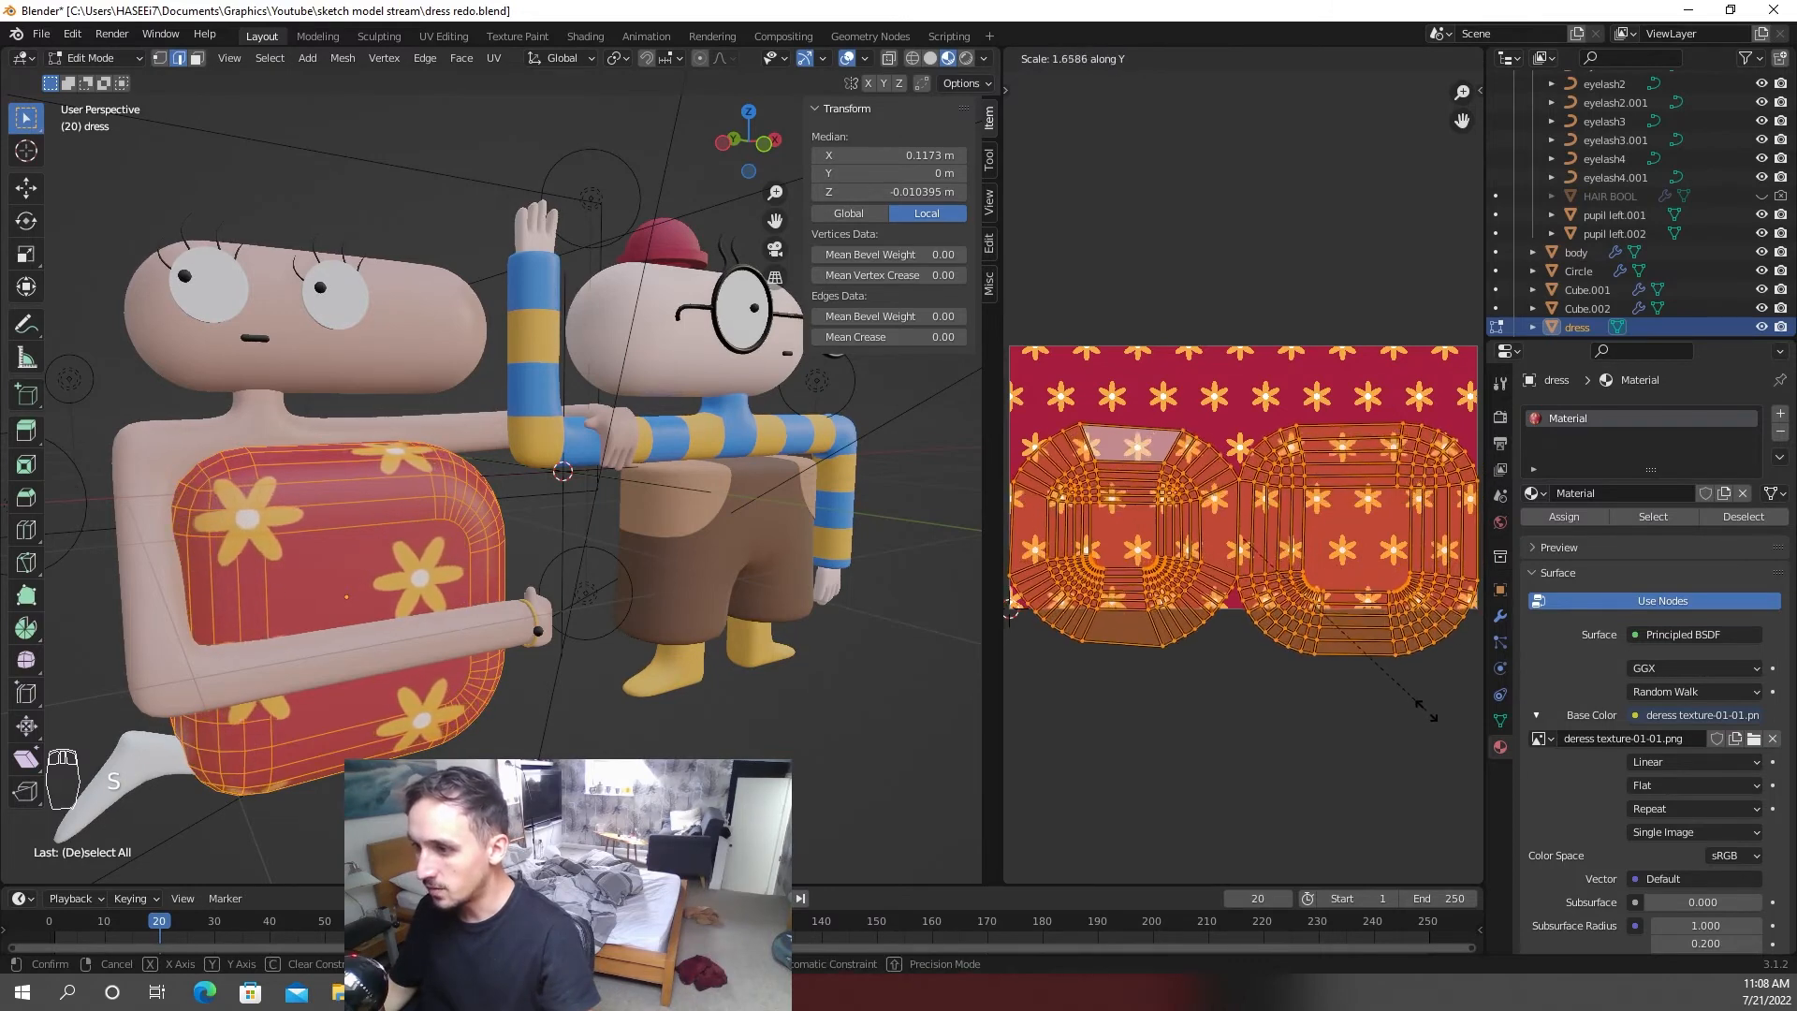
{"action": "left_click", "coordinate": [1431, 720]}
{"action": "key", "text": "g"}
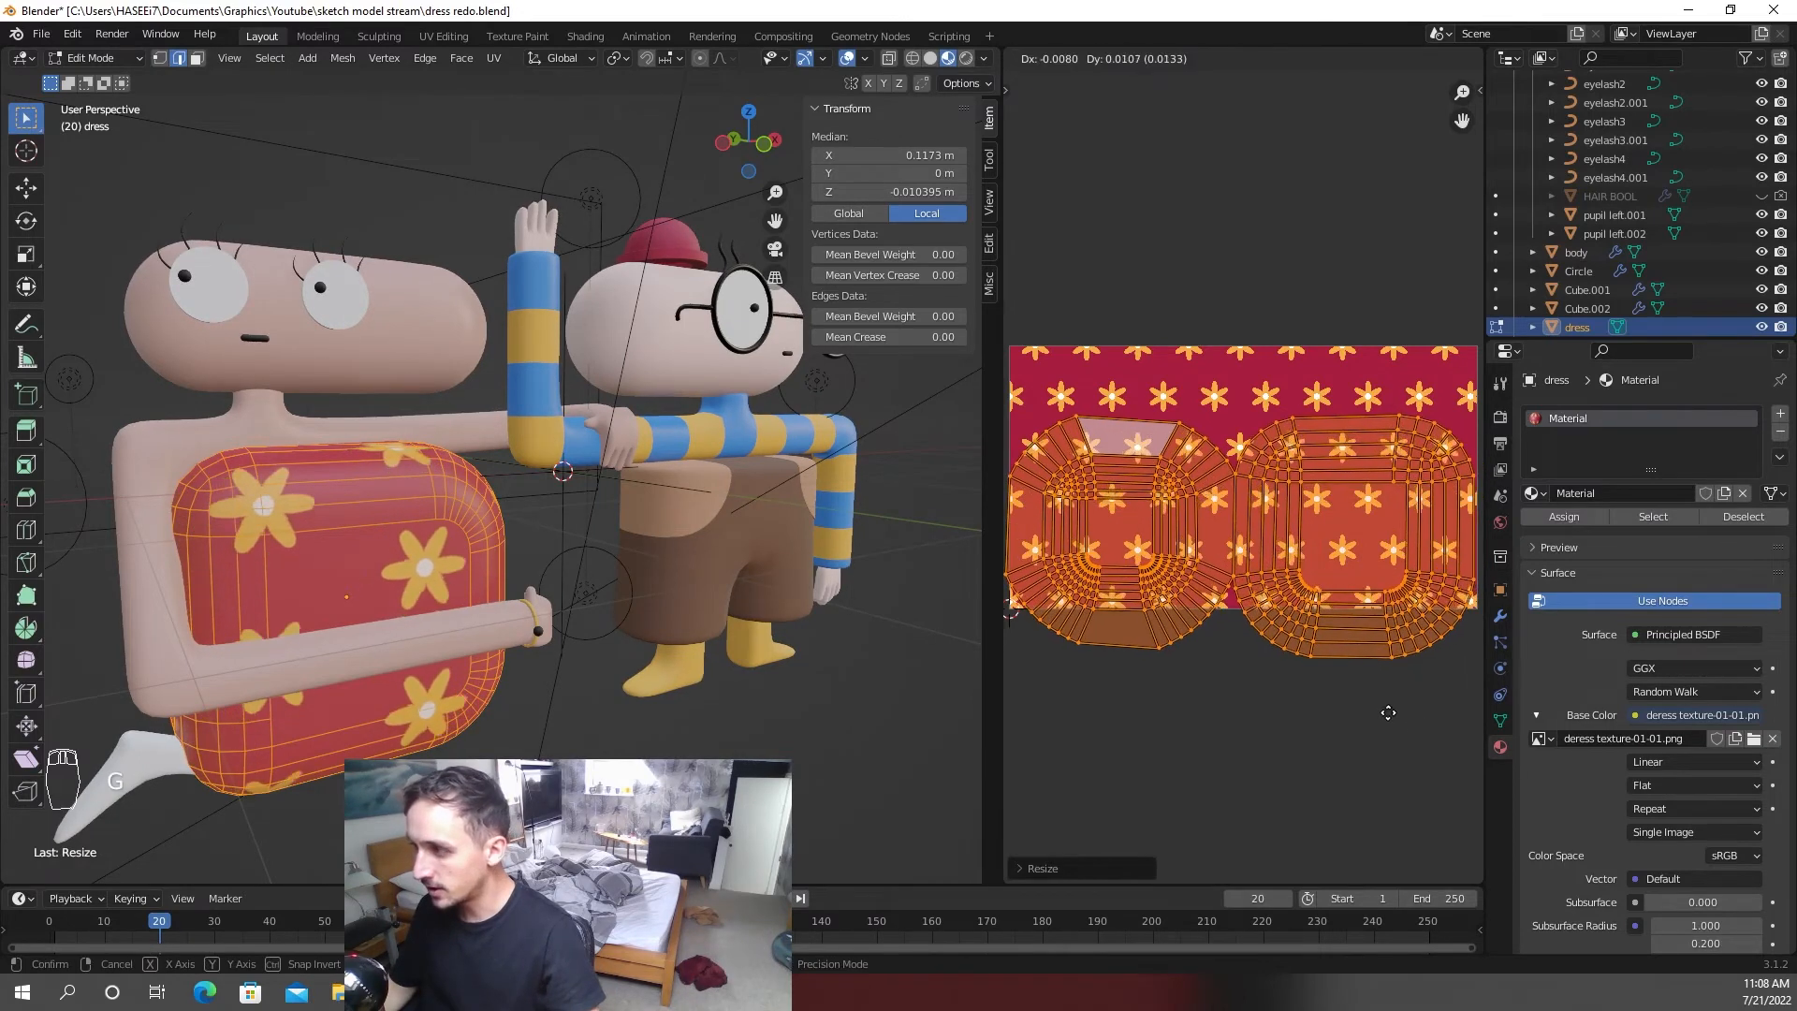
{"action": "left_click", "coordinate": [1396, 664]}
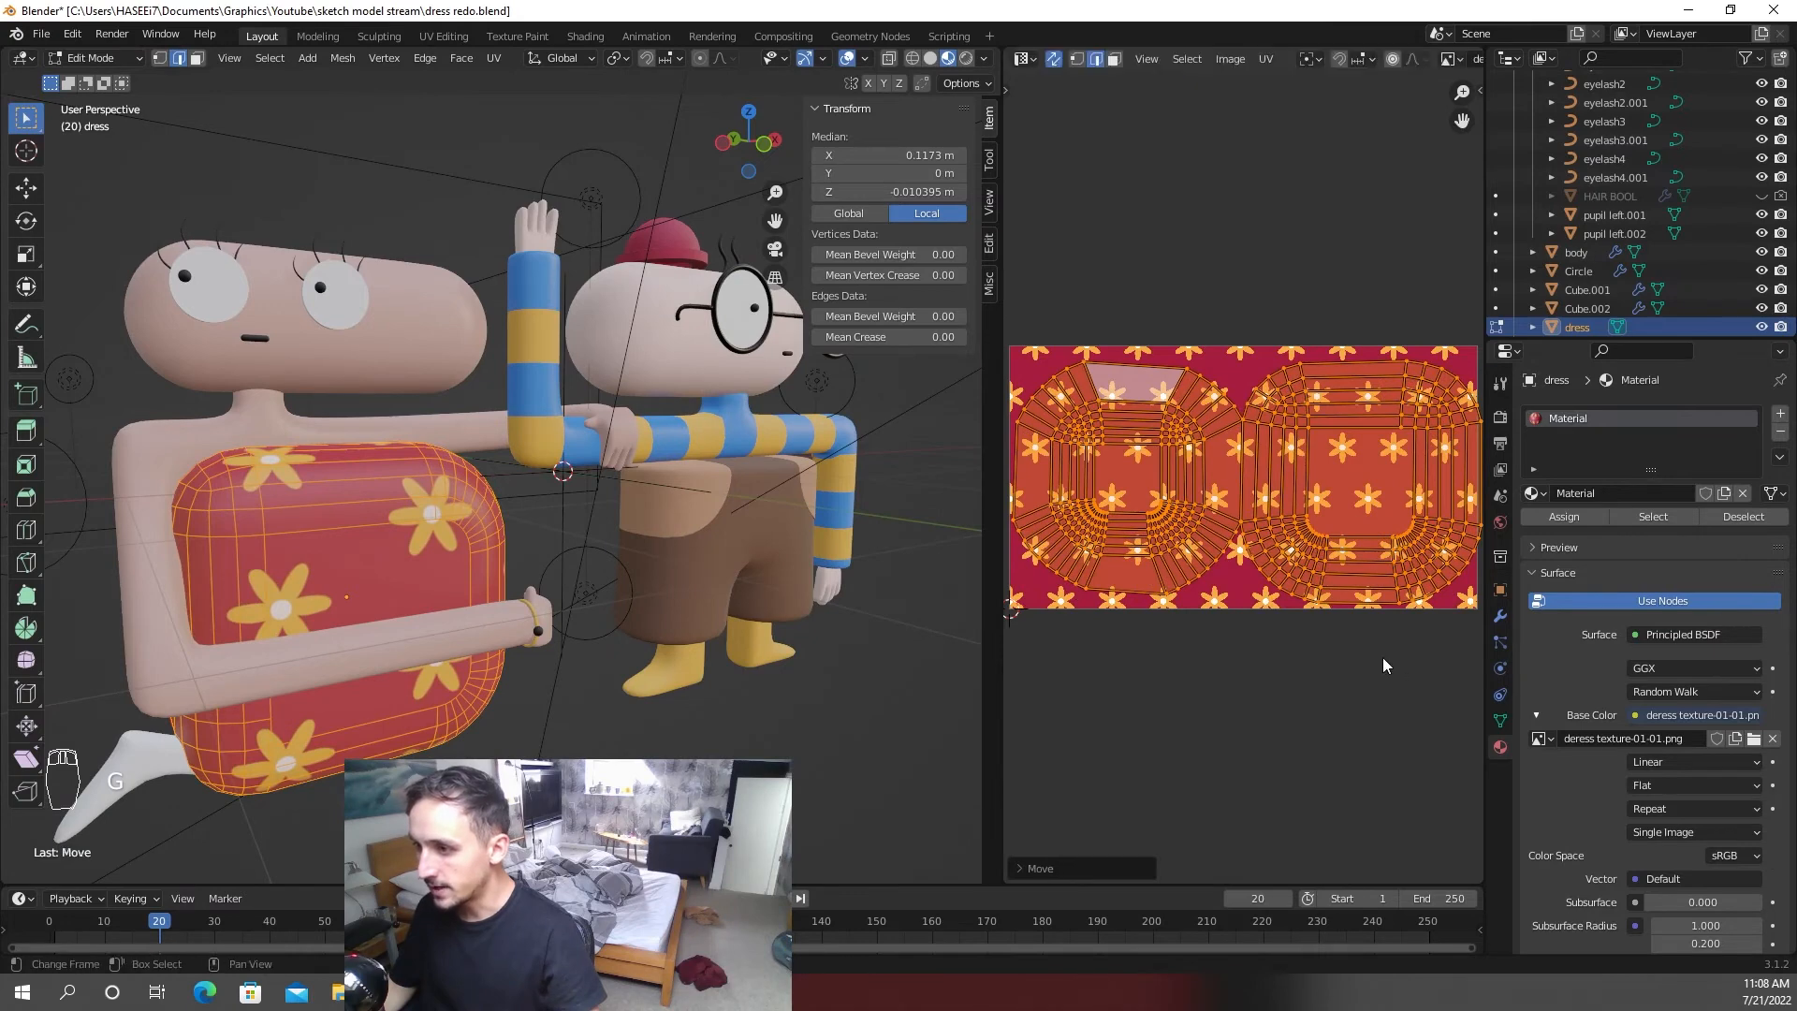
{"action": "key", "text": "Tab"}
- Examine the flower pattern on the dress from the front view
{"action": "middle_click_drag", "start_coordinate": [540, 734], "coordinate": [406, 618]}
{"action": "key", "text": "KP_1"}
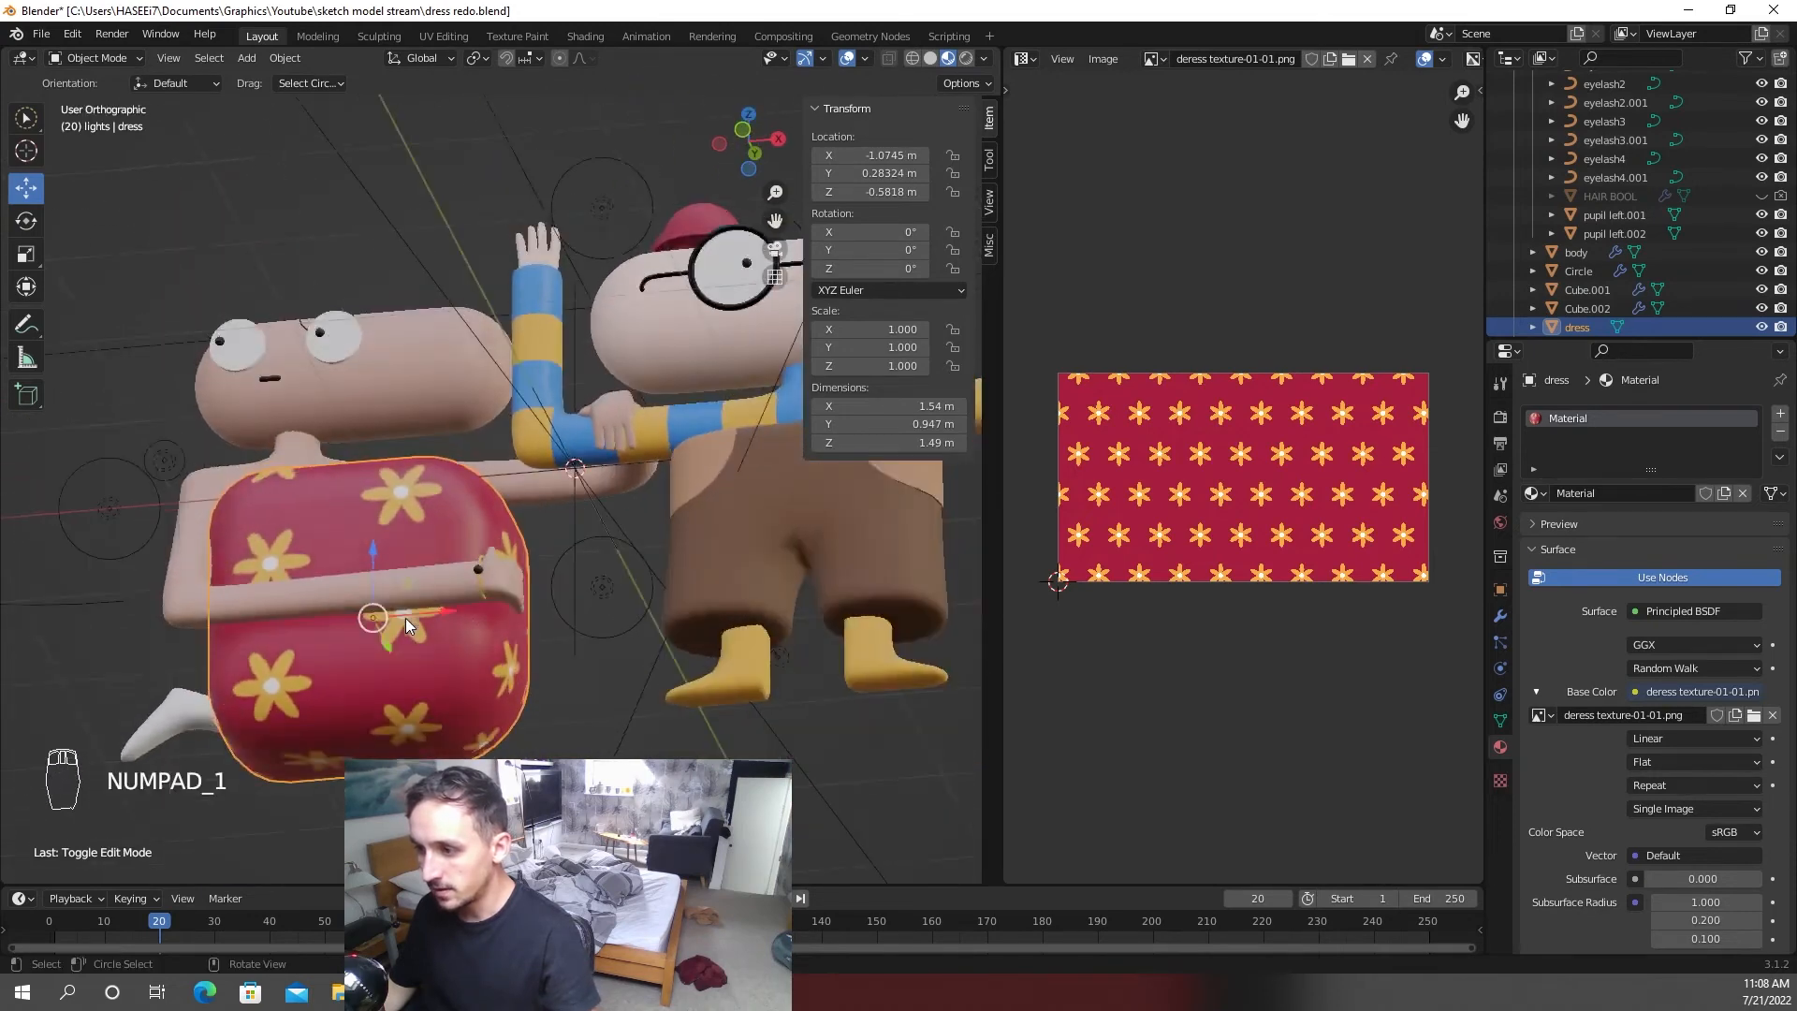
{"action": "left_click", "coordinate": [538, 775]}
{"action": "scroll", "coordinate": [543, 769], "scroll_direction": "down", "scroll_amount": 3}
{"action": "left_click", "coordinate": [556, 749]}
{"action": "scroll", "coordinate": [558, 745], "scroll_direction": "up", "scroll_amount": 3}
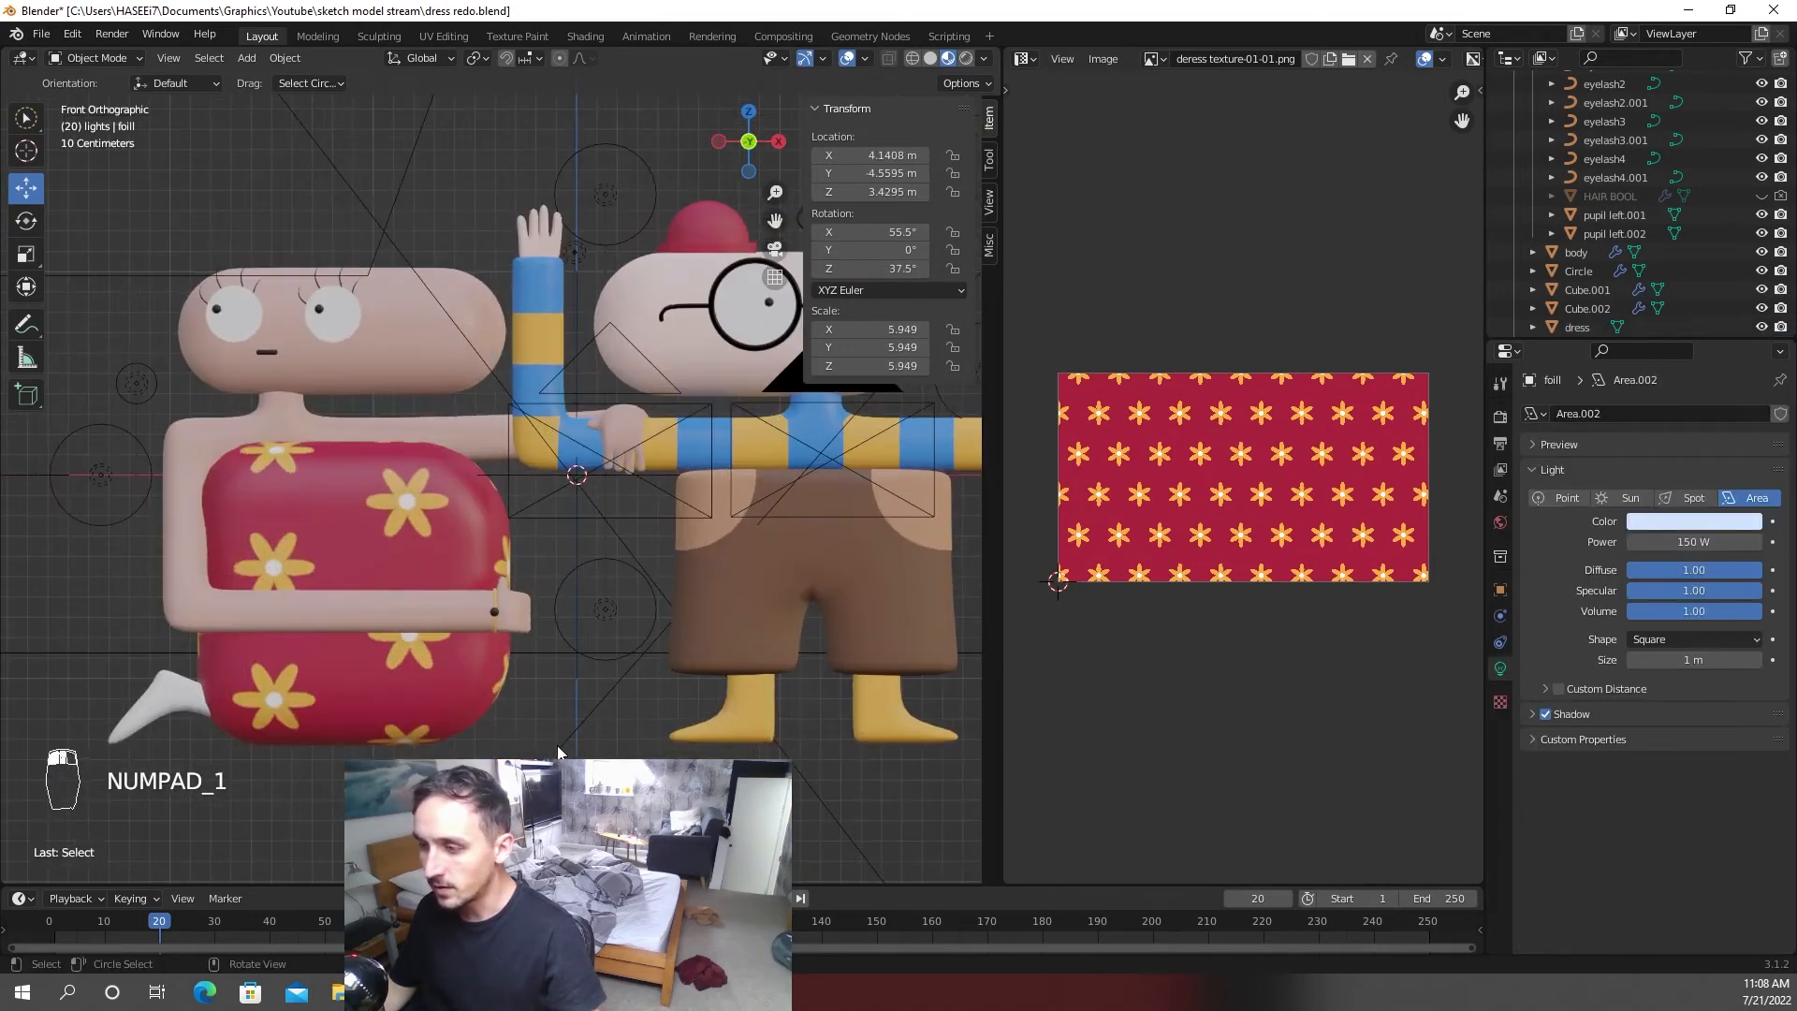
{"action": "left_click", "coordinate": [363, 672]}
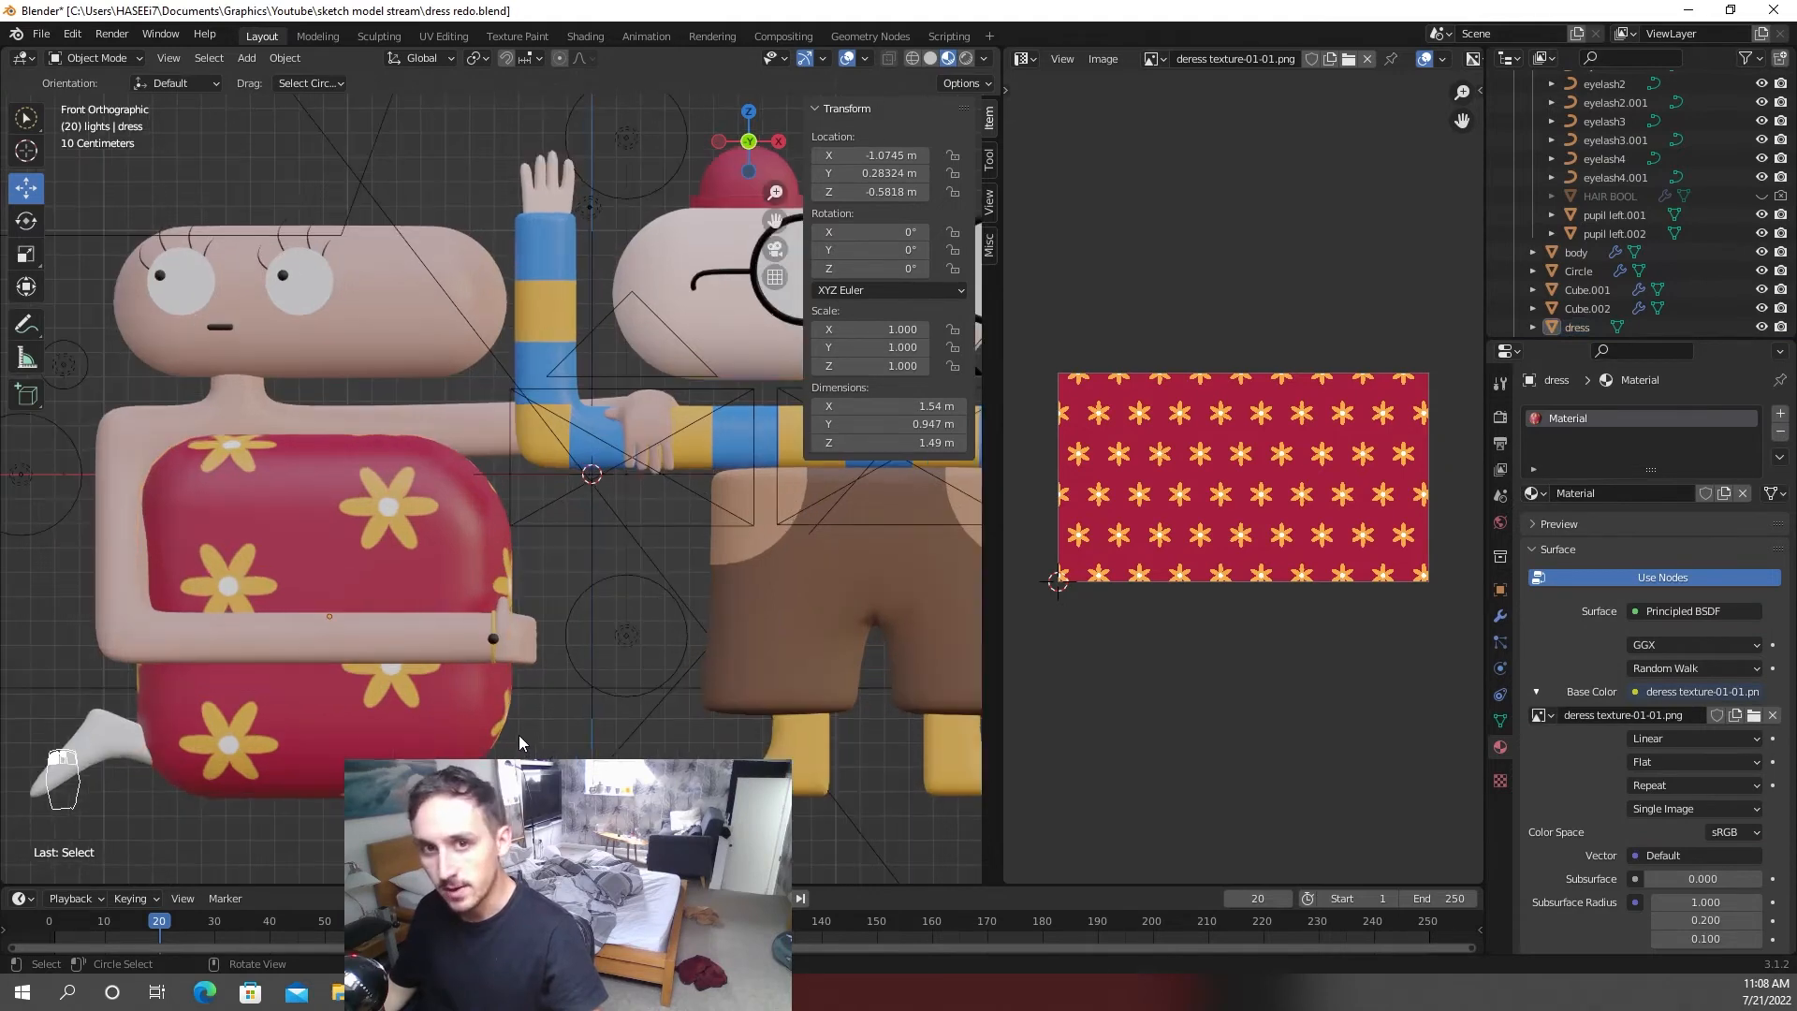
{"action": "left_click", "coordinate": [603, 607]}
{"action": "left_click", "coordinate": [568, 531]}
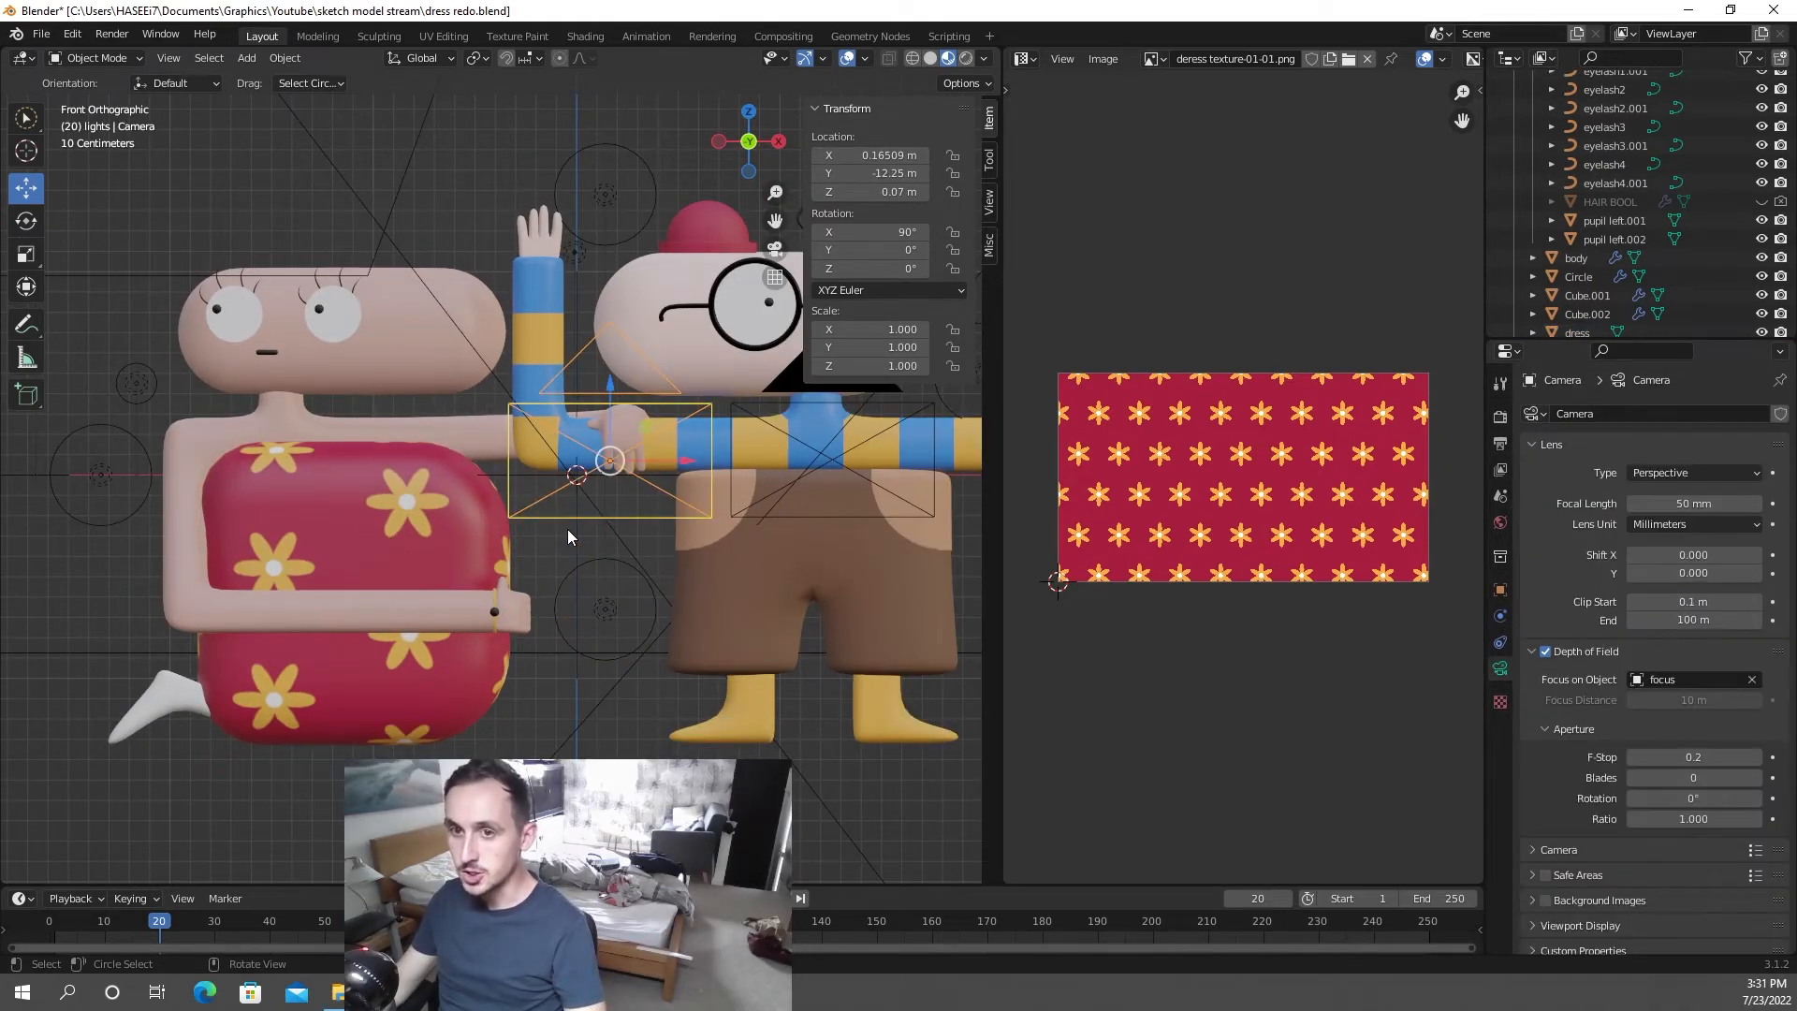
{"action": "left_click", "coordinate": [543, 547]}
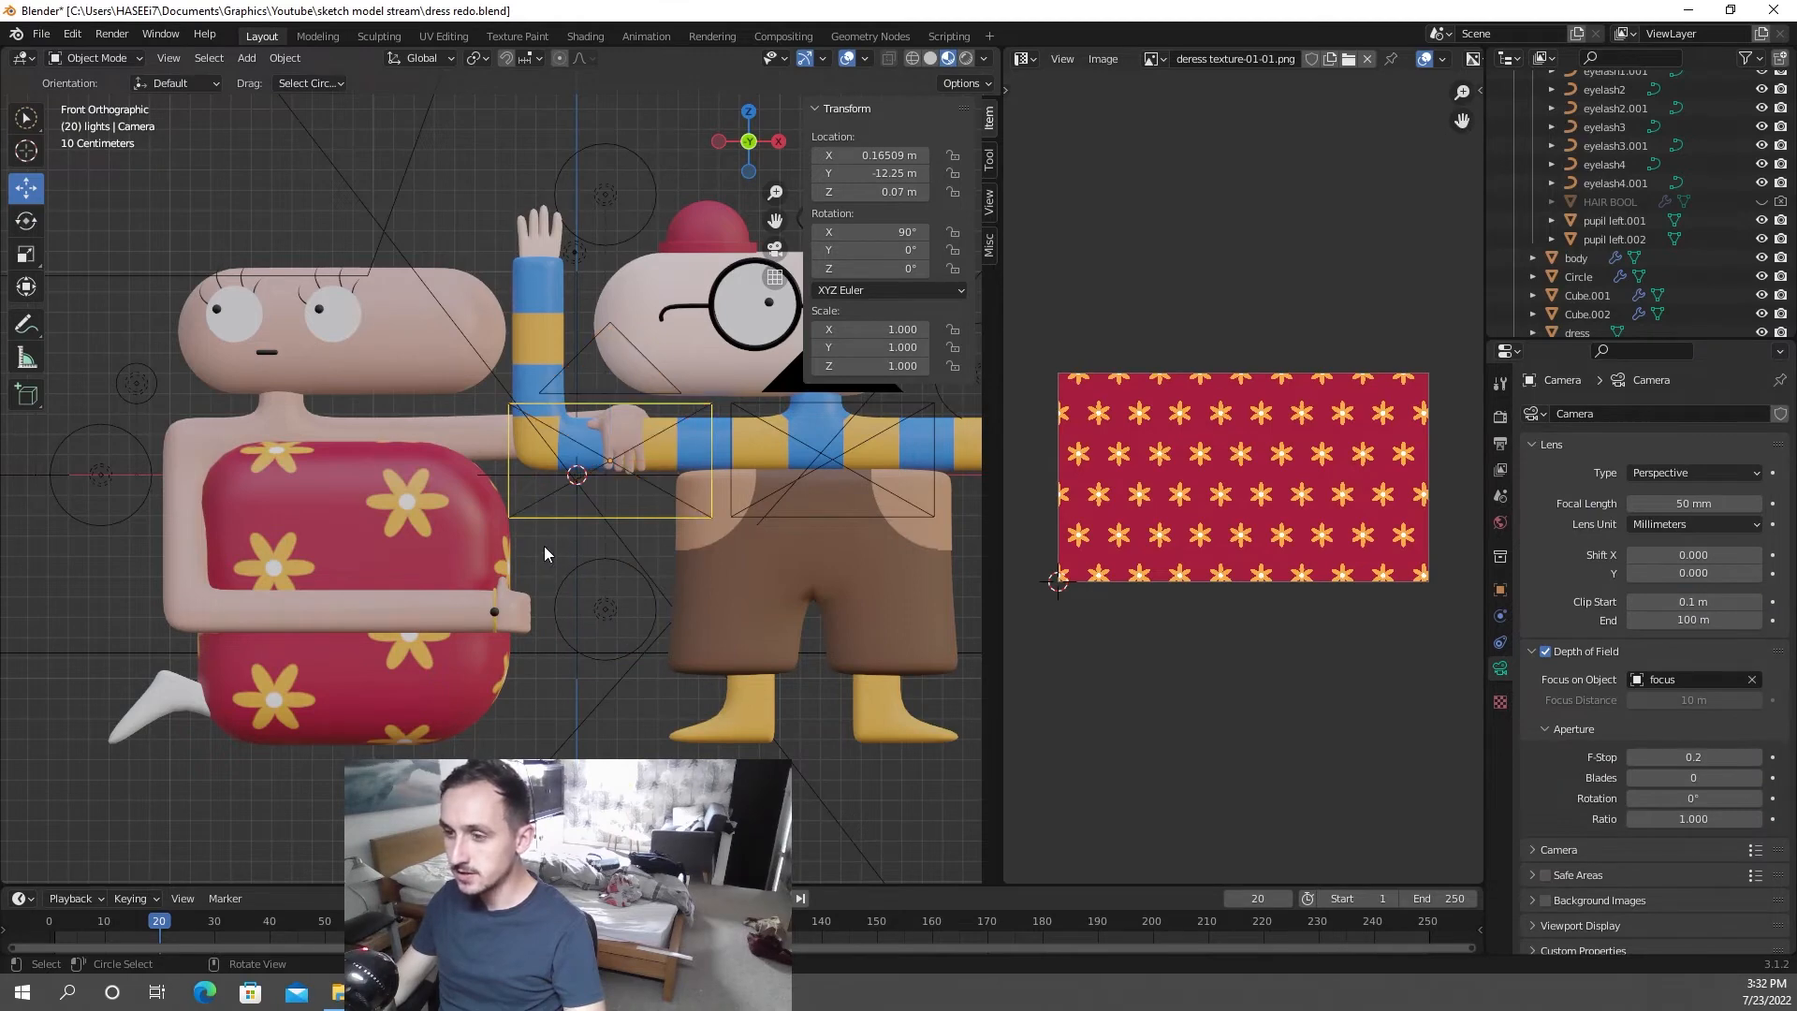
- Add a mesh circle with 64 vertices at the scene origin for the dress strap
{"action": "scroll", "coordinate": [542, 546], "scroll_direction": "down", "scroll_amount": 1}
{"action": "key", "text": "shift+a"}
{"action": "mouse_move", "coordinate": [209, 300]}
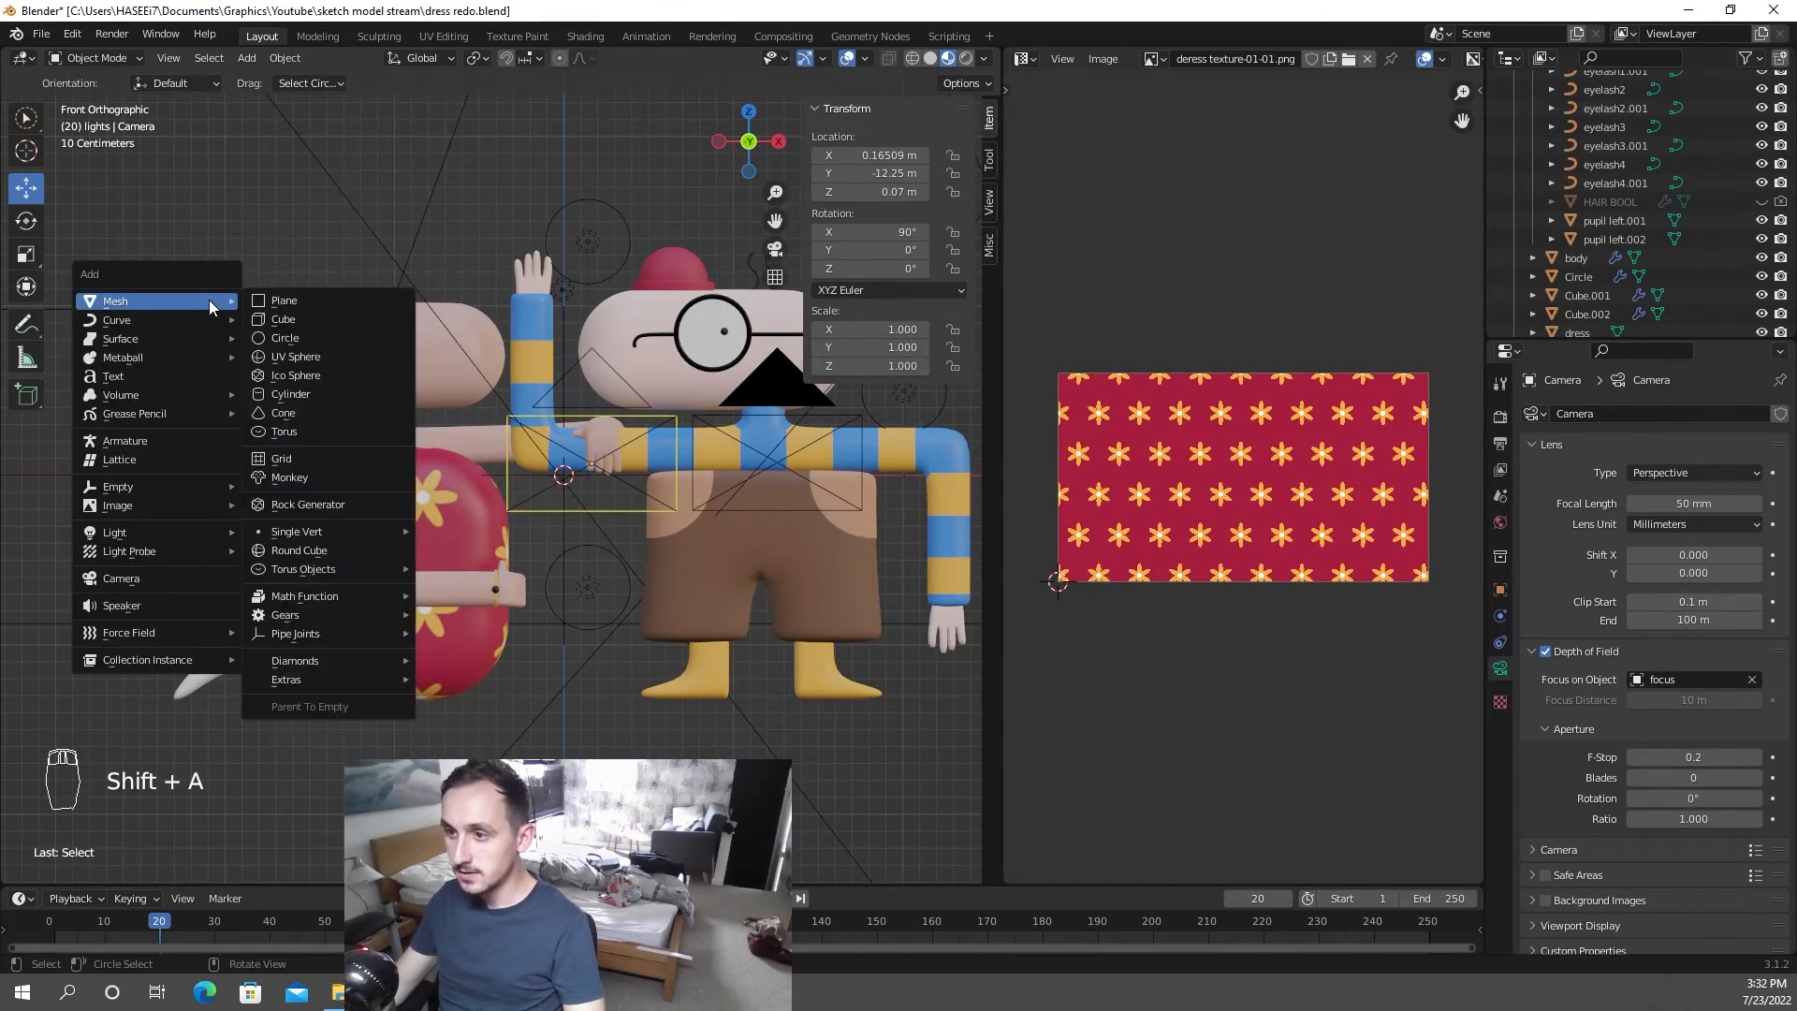
{"action": "left_click", "coordinate": [296, 339]}
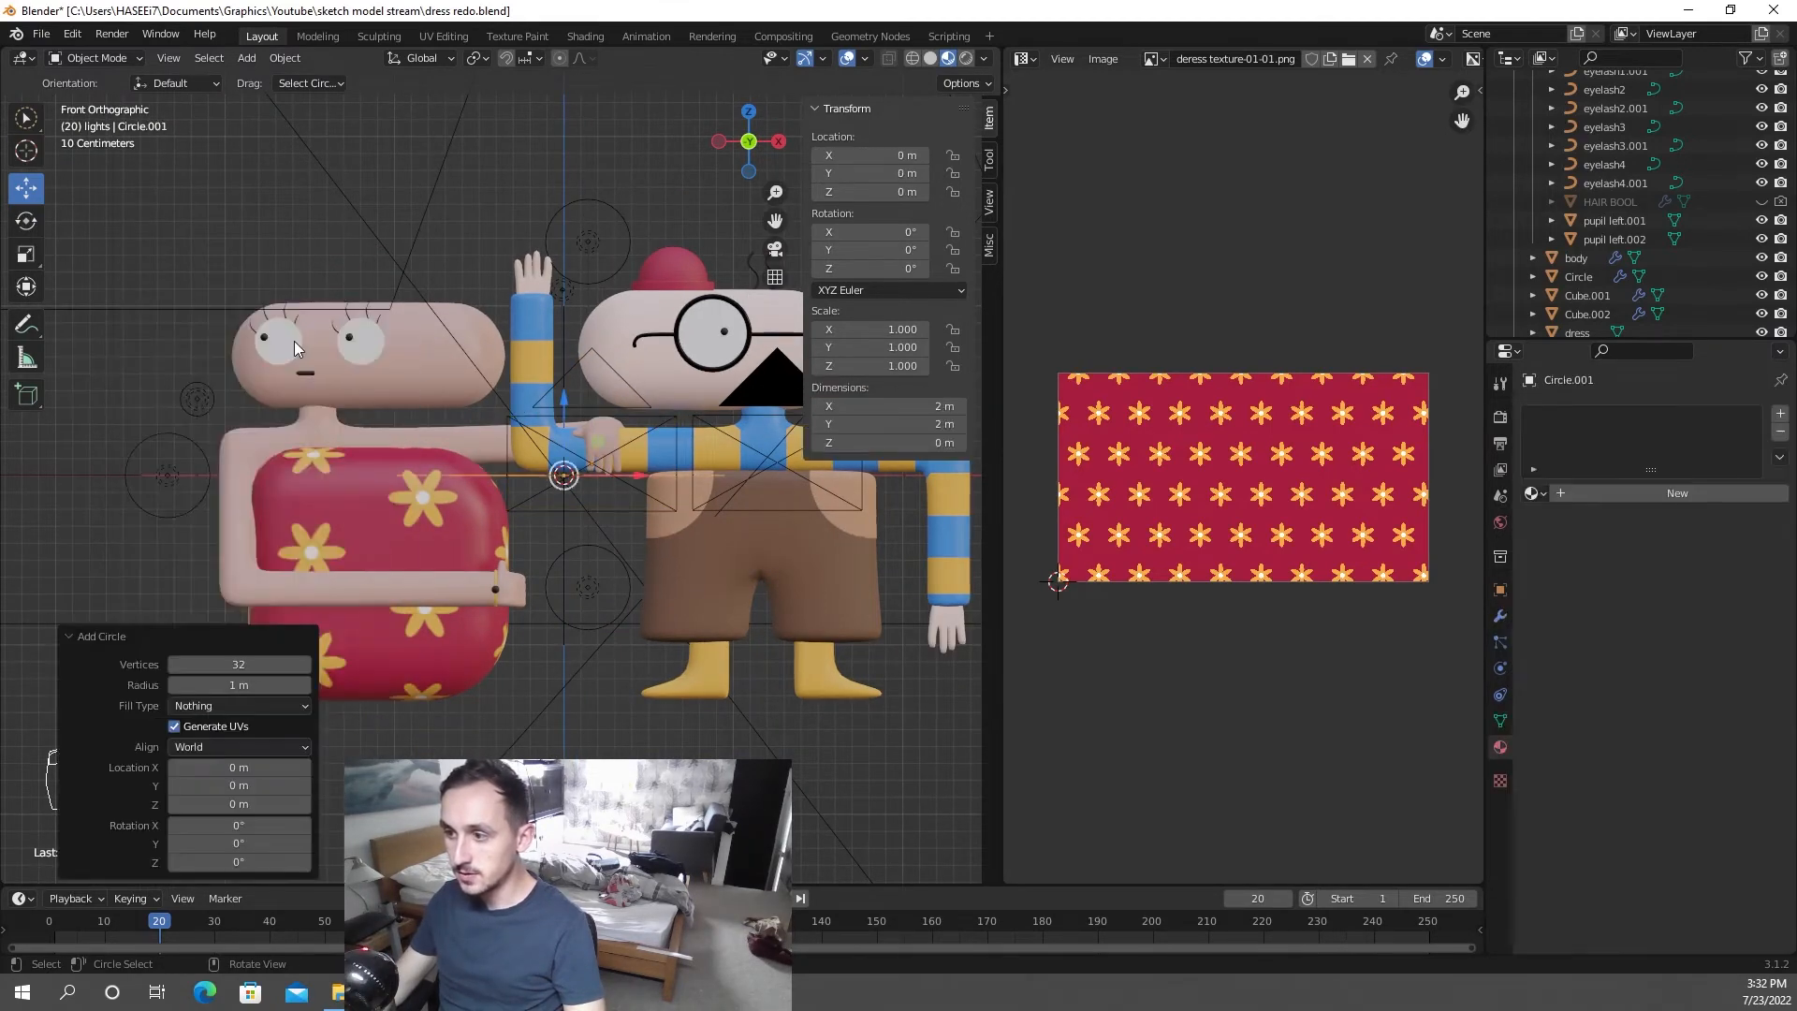
{"action": "left_click", "coordinate": [276, 668]}
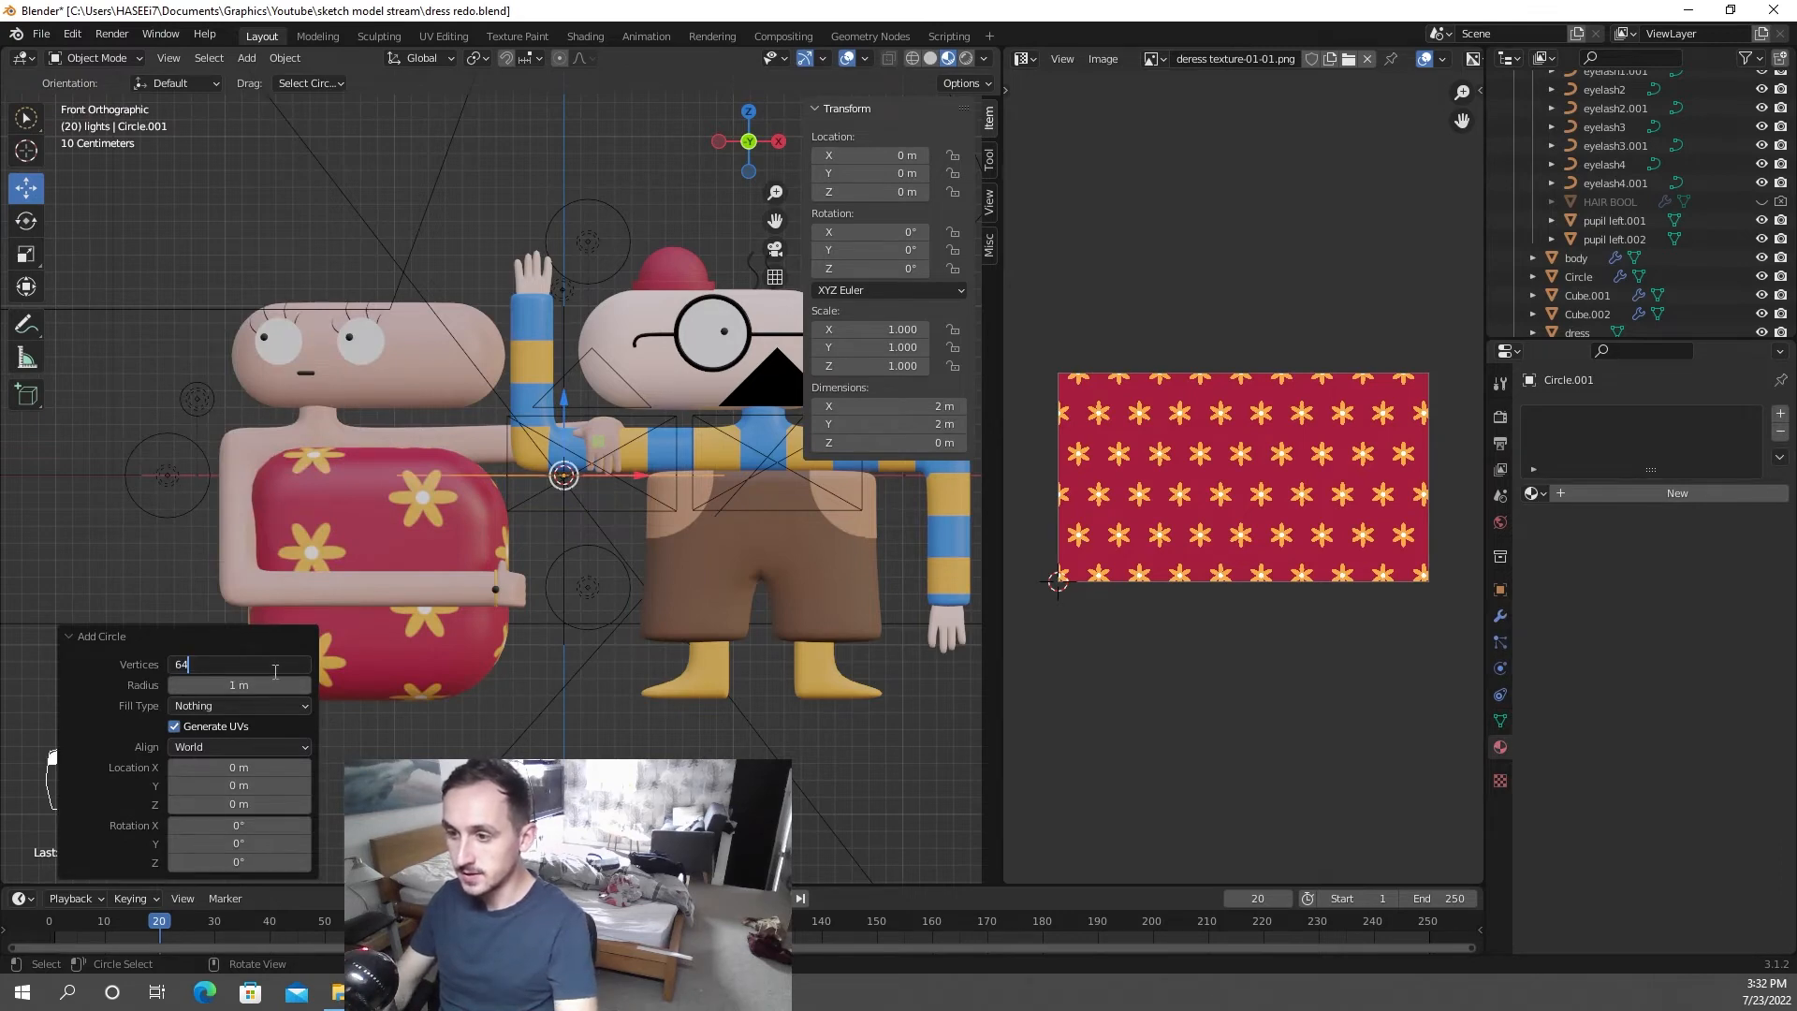
- Stand the circle upright by rotating it 90° about X and 90° about Z
{"action": "middle_click_drag", "start_coordinate": [562, 580], "coordinate": [657, 526]}
{"action": "type", "text": "rx"}
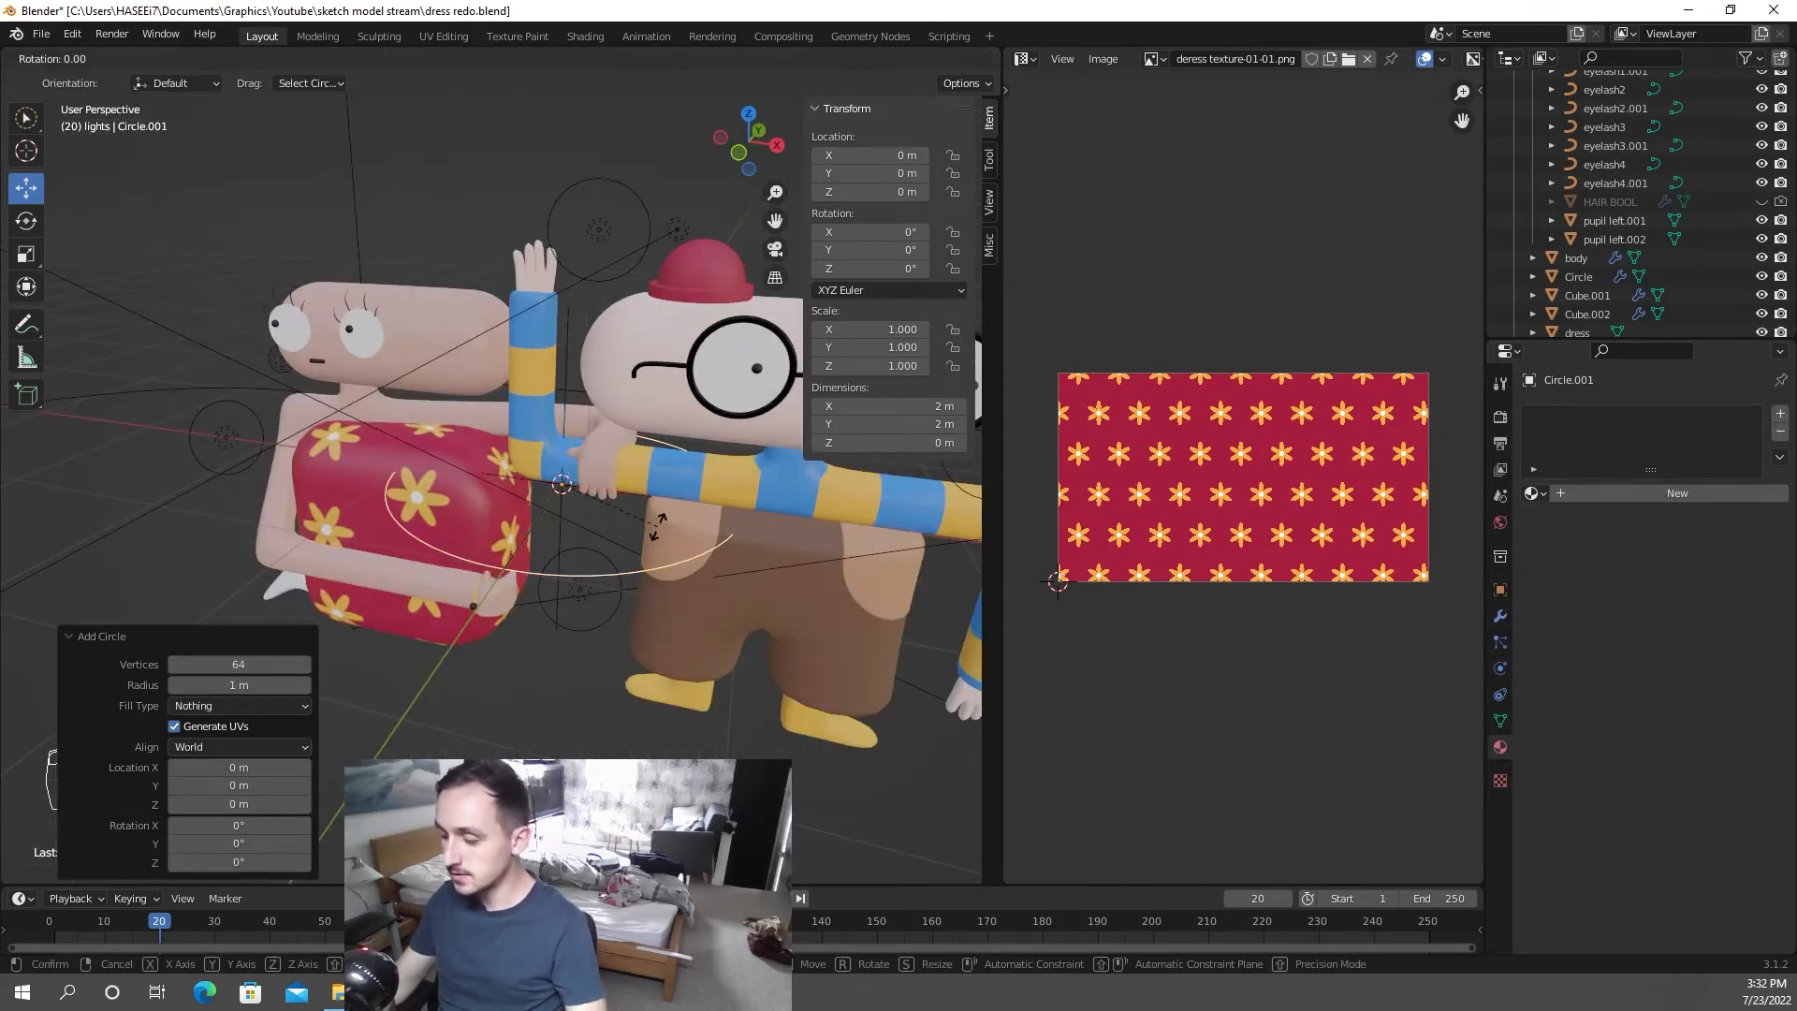
{"action": "type", "text": "90"}
{"action": "key", "text": "Return"}
{"action": "type", "text": "rz90"}
{"action": "key", "text": "Return"}
- Scale the circle to about 0.245 and place it above the dress's top, at about X -1.0 m and Z 0.3 m
{"action": "scroll", "coordinate": [698, 564], "scroll_direction": "up", "scroll_amount": 2}
{"action": "key", "text": "g"}
{"action": "key", "text": "x"}
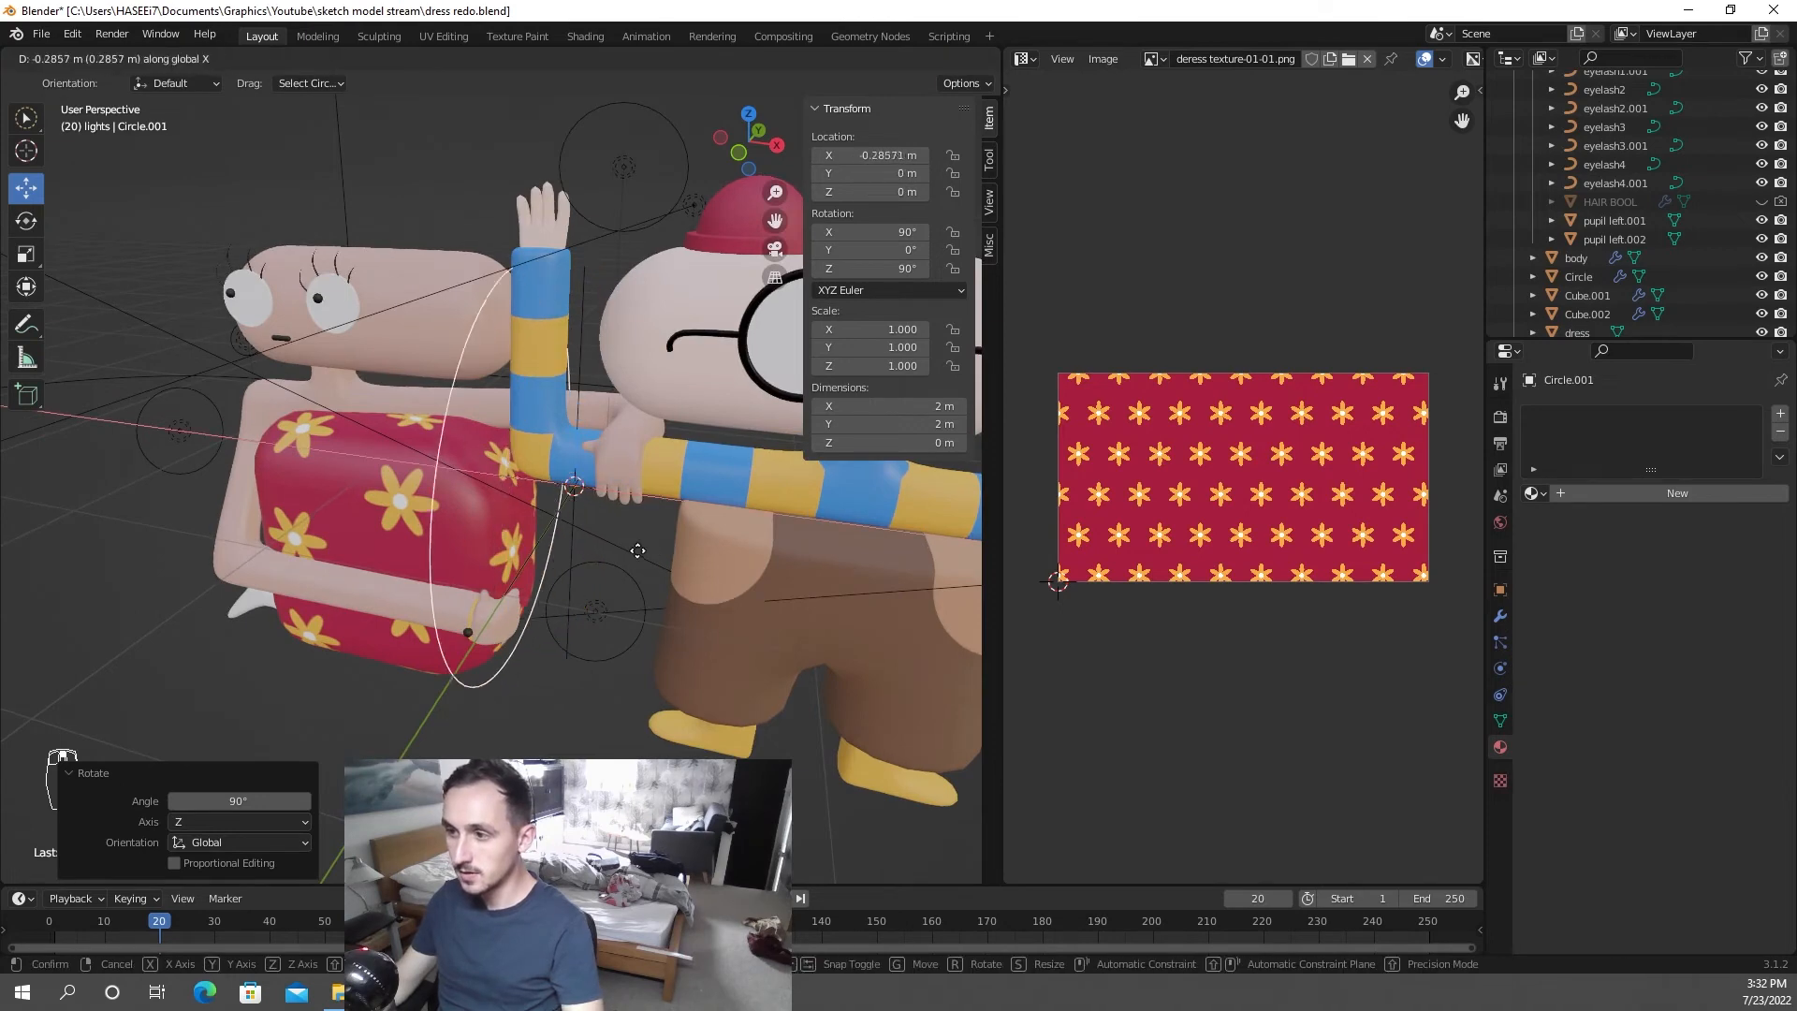
{"action": "left_click", "coordinate": [541, 576]}
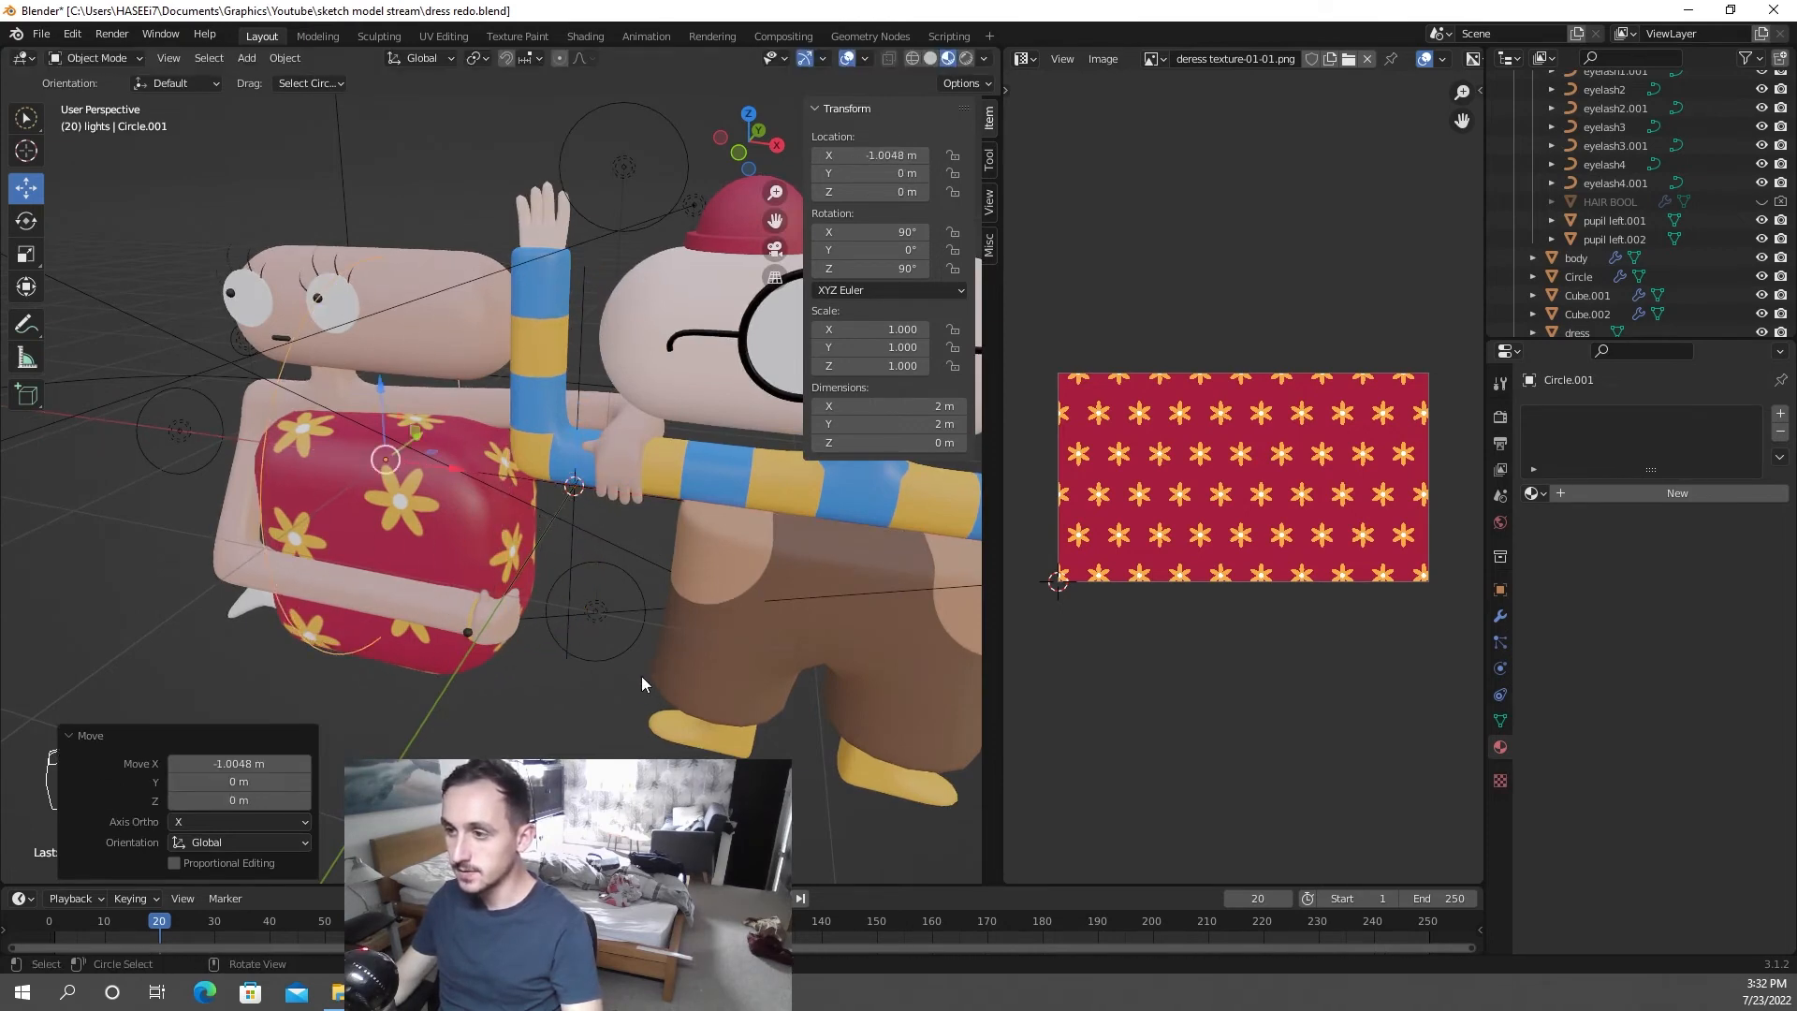
{"action": "key", "text": "s"}
{"action": "left_click", "coordinate": [465, 484]}
{"action": "key", "text": "g"}
{"action": "key", "text": "z"}
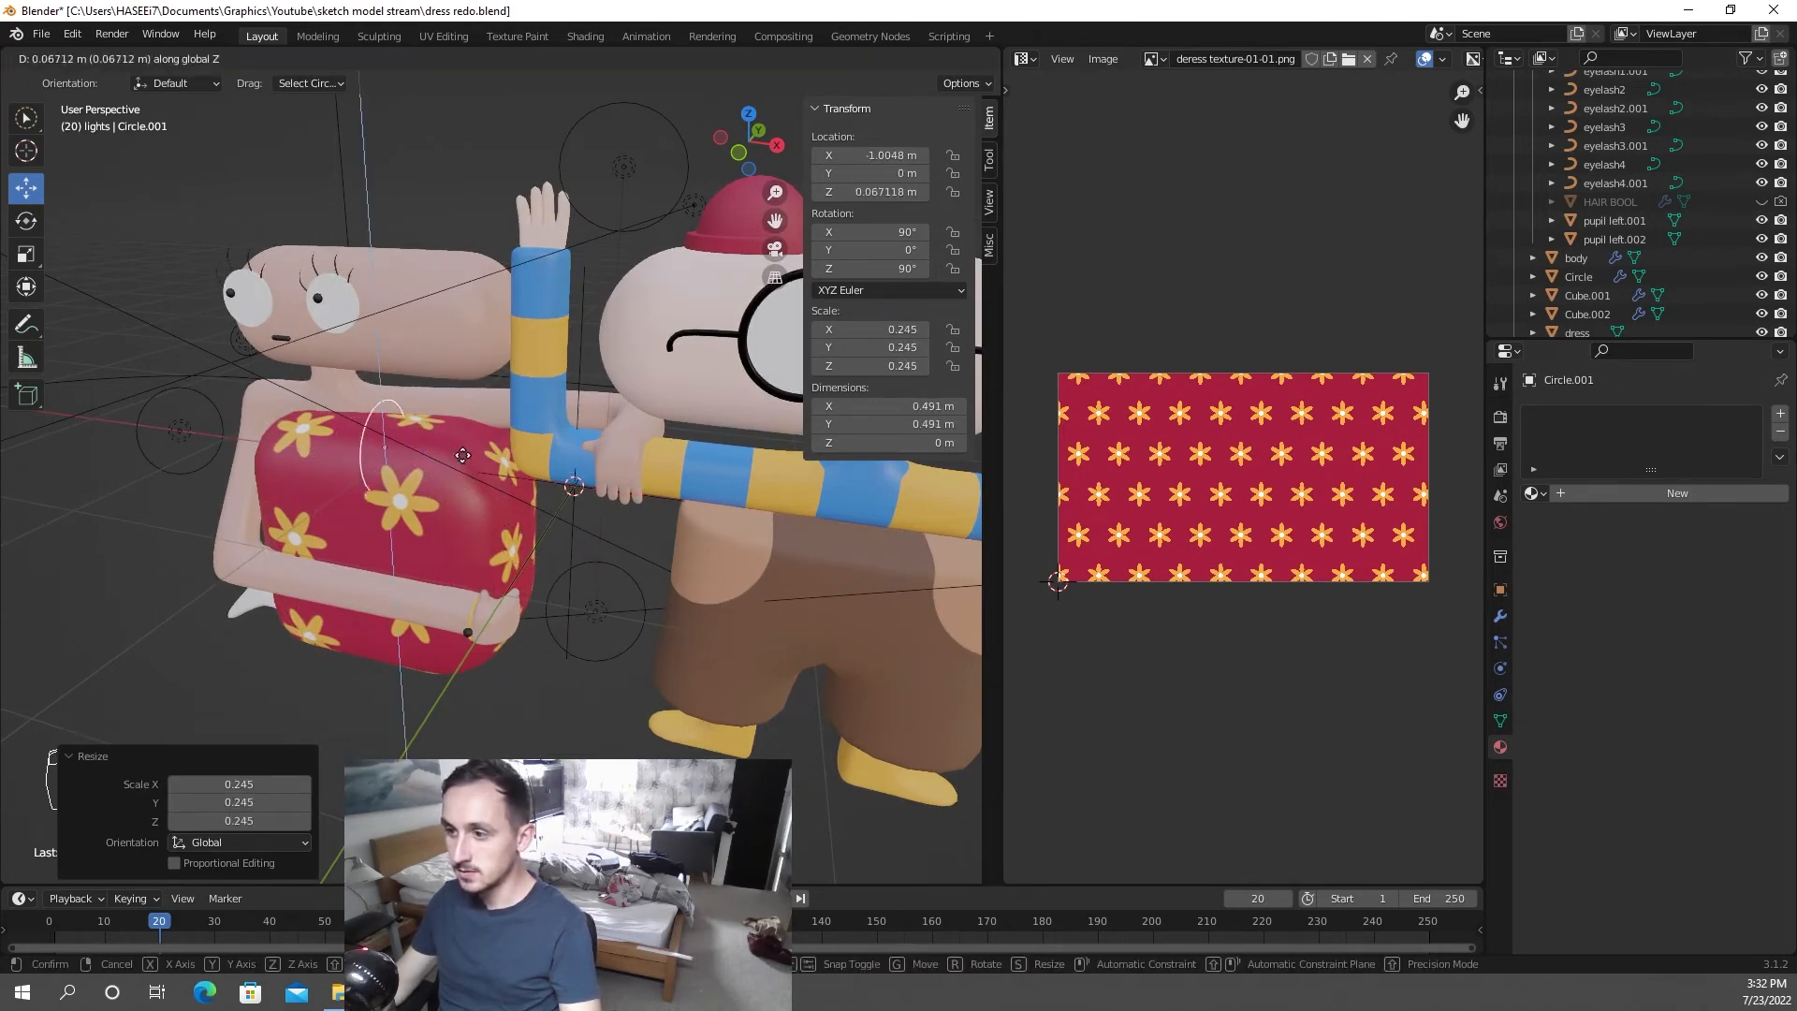
{"action": "left_click", "coordinate": [448, 427]}
- Move the circle beside the neck over the shoulder, to about X -1.2 m and Y 0.24 m
{"action": "scroll", "coordinate": [538, 505], "scroll_direction": "up", "scroll_amount": 5}
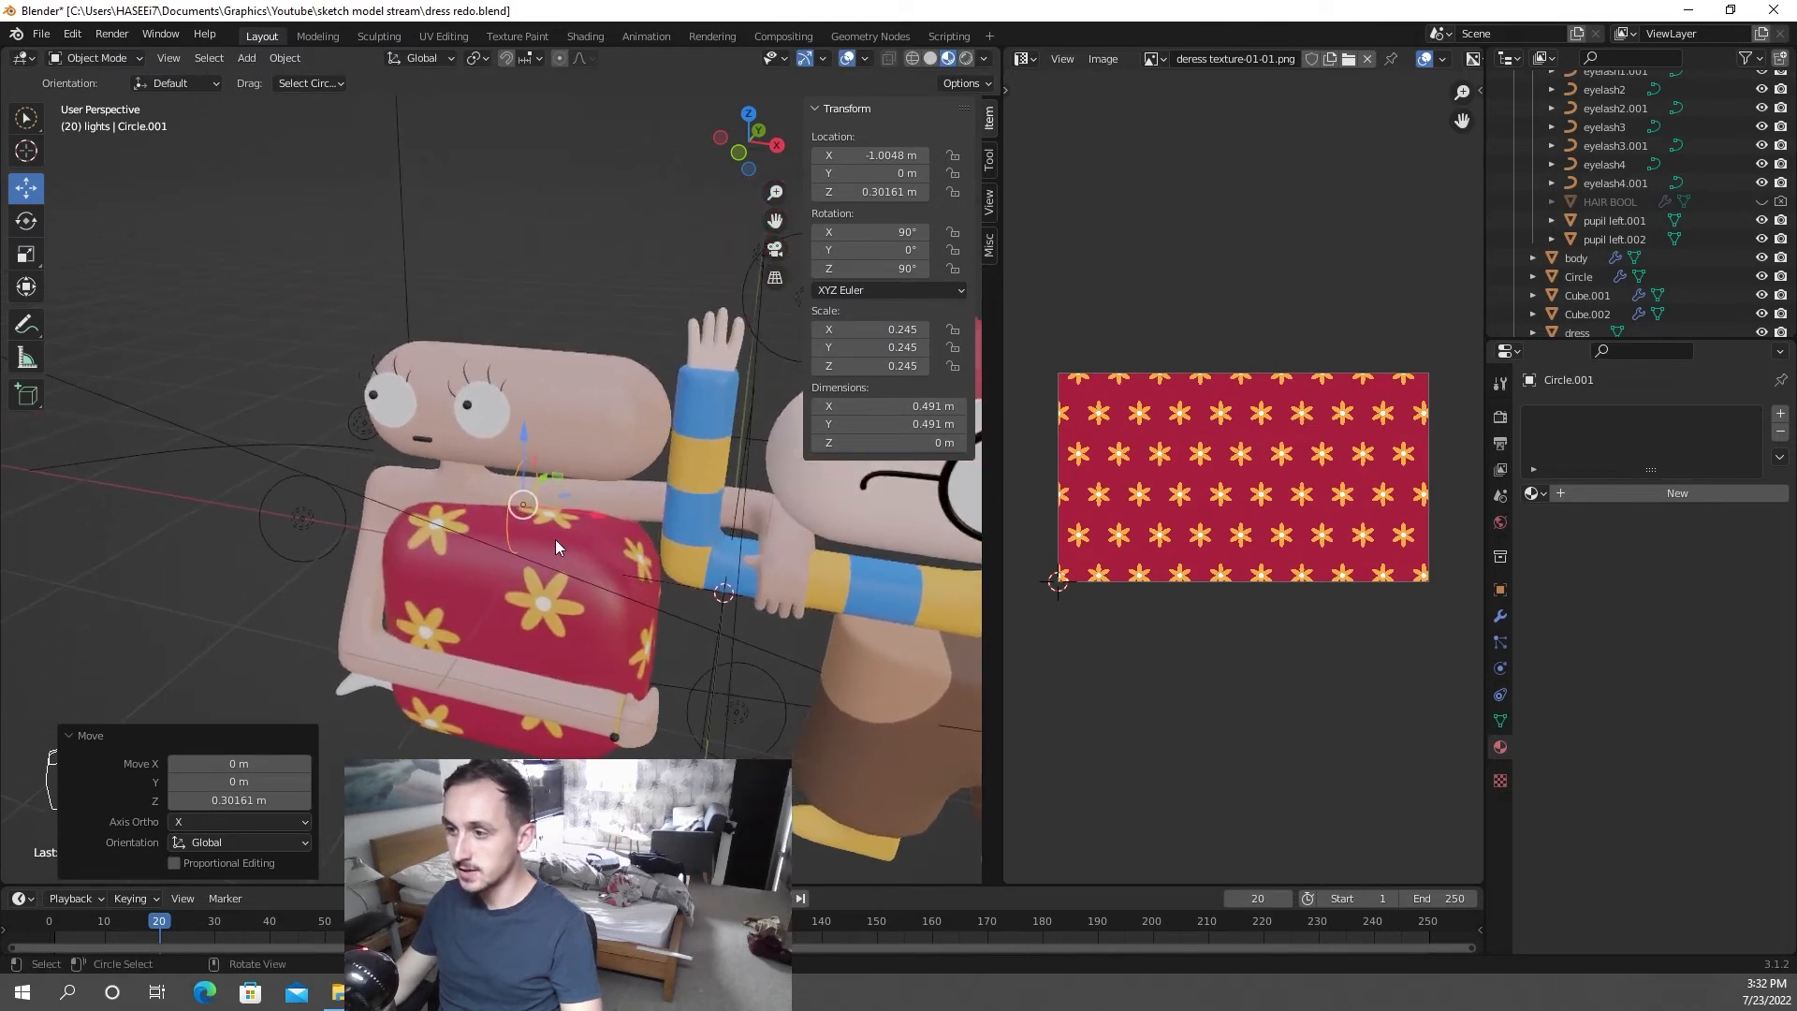
{"action": "scroll", "coordinate": [548, 541], "scroll_direction": "up", "scroll_amount": 4}
{"action": "middle_click_drag", "start_coordinate": [554, 631], "coordinate": [512, 592]}
{"action": "scroll", "coordinate": [513, 592], "scroll_direction": "down", "scroll_amount": 2}
{"action": "key", "text": "g"}
{"action": "key", "text": "y"}
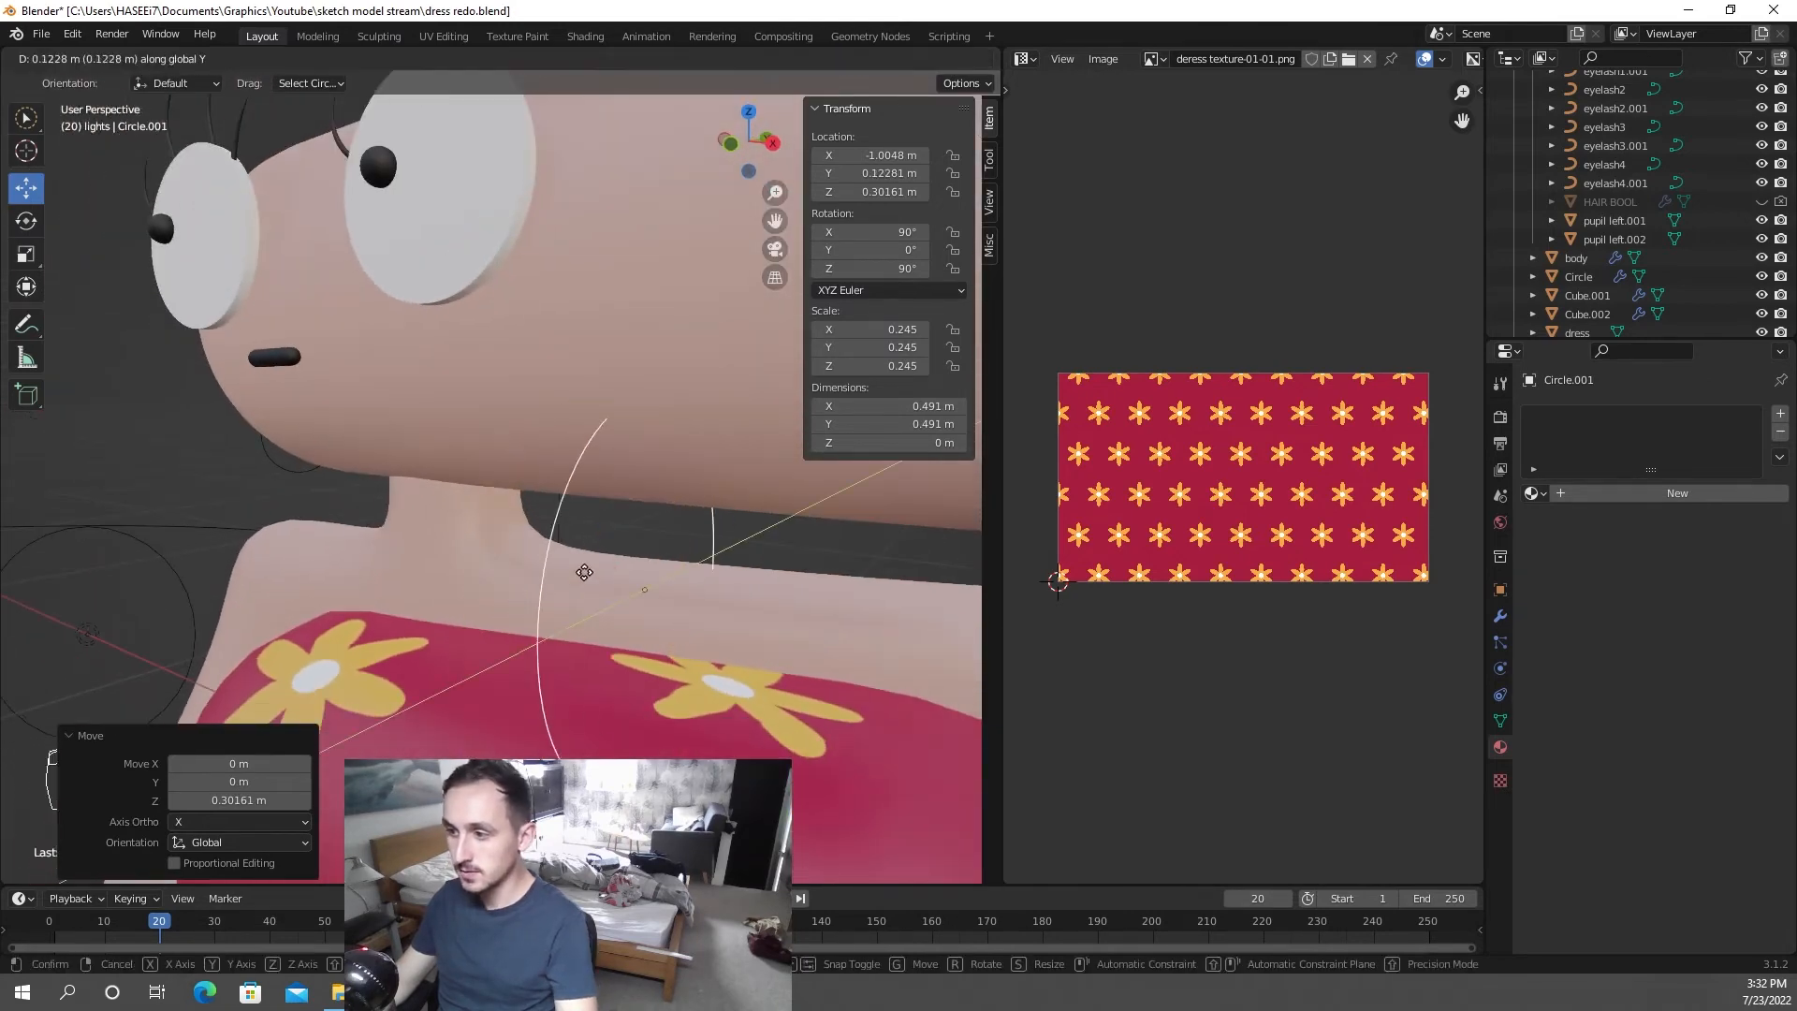
{"action": "left_click", "coordinate": [584, 569]}
{"action": "key", "text": "g"}
{"action": "key", "text": "x"}
{"action": "left_click", "coordinate": [497, 547]}
- Shrink the circle to a scale of about 0.189 and lower it to about Z 0.18 m around the shoulder
{"action": "key", "text": "g"}
{"action": "key", "text": "z"}
{"action": "left_click", "coordinate": [510, 645]}
{"action": "key", "text": "s"}
{"action": "key", "text": "g"}
{"action": "key", "text": "z"}
{"action": "left_click", "coordinate": [618, 659]}
- Extrude the whole circle along X into a strap band about 0.05 m wide and return to Object Mode
{"action": "middle_click_drag", "start_coordinate": [638, 689], "coordinate": [612, 646]}
{"action": "scroll", "coordinate": [606, 706], "scroll_direction": "up", "scroll_amount": 2}
{"action": "key", "text": "Tab"}
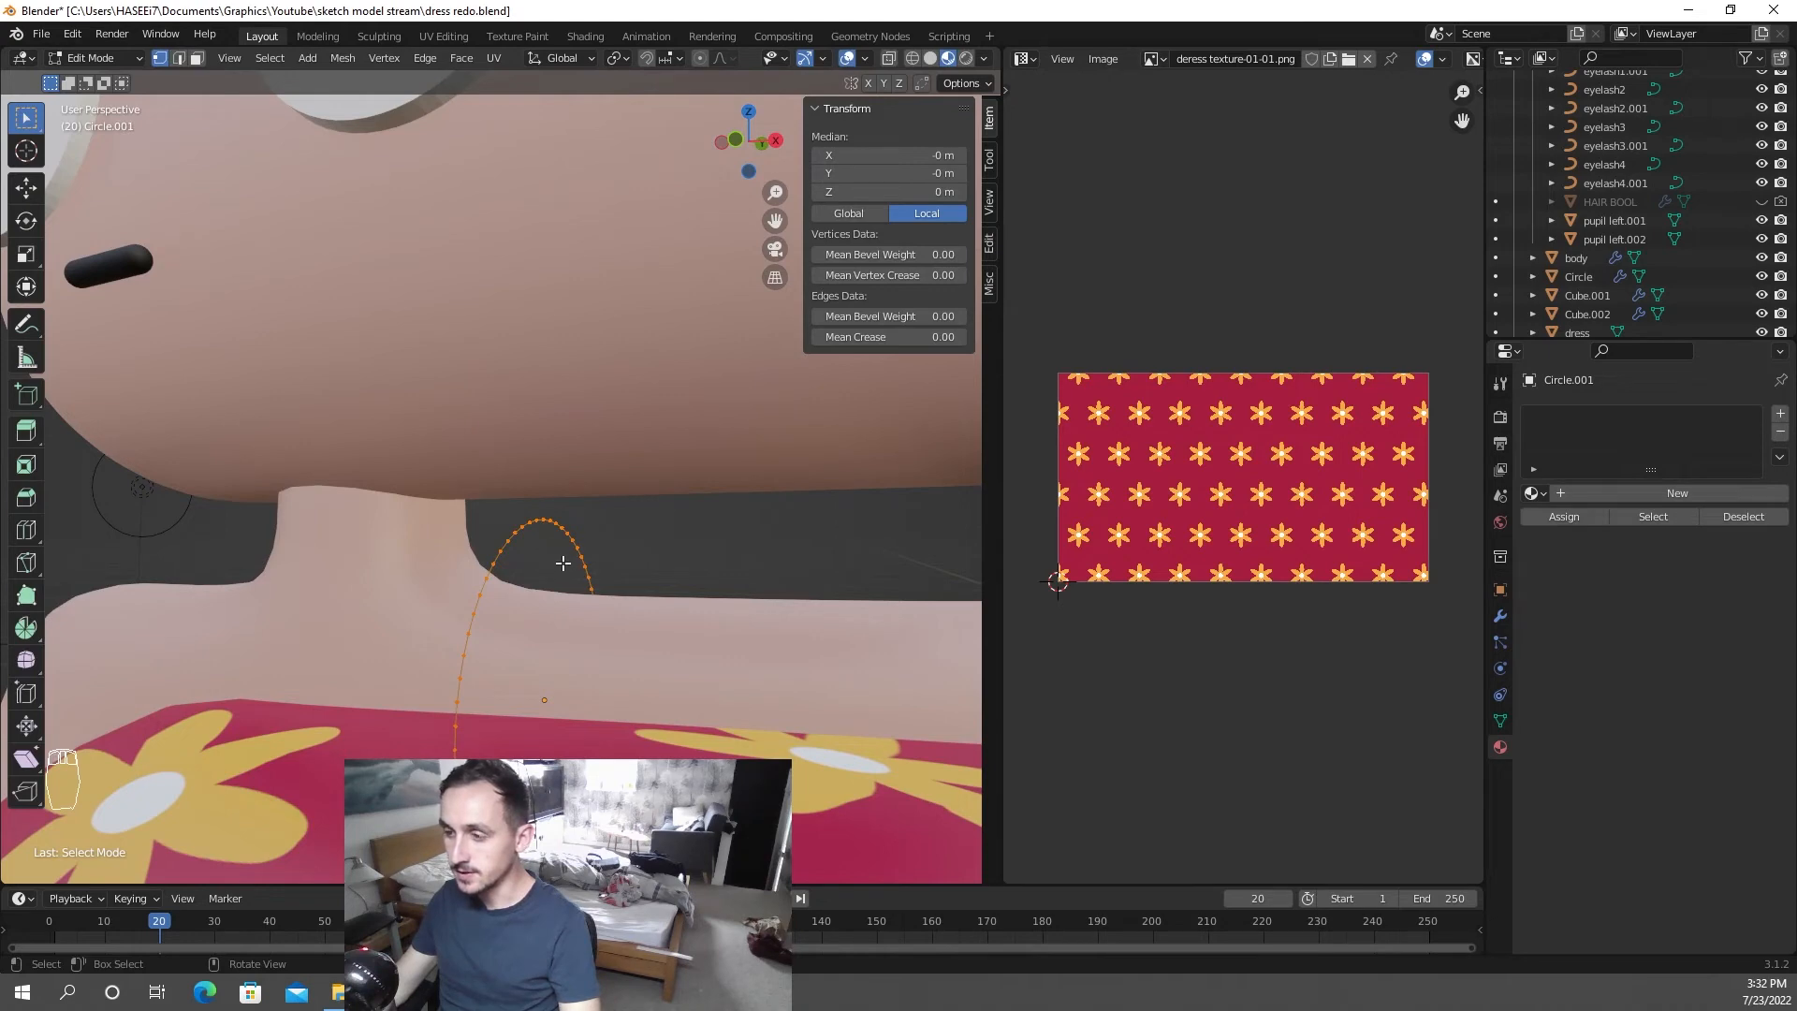
{"action": "key", "text": "e"}
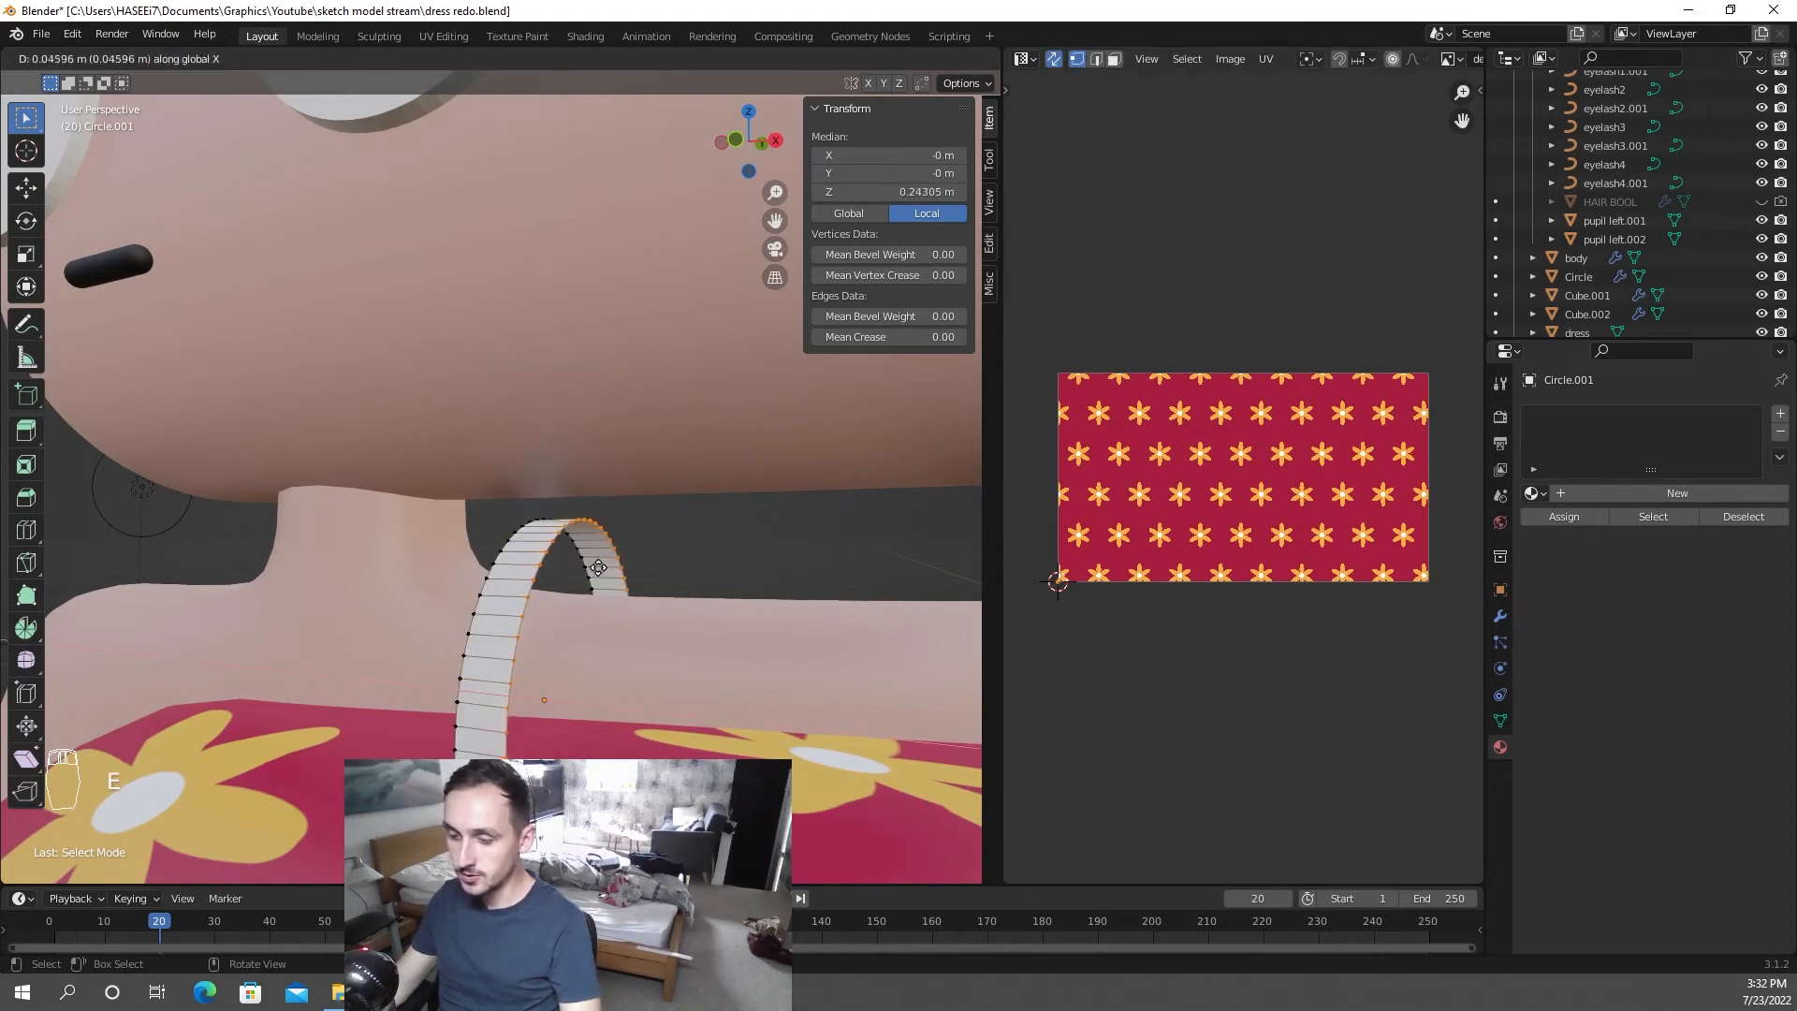
{"action": "right_click", "coordinate": [598, 567]}
{"action": "middle_click_drag", "start_coordinate": [598, 567], "coordinate": [637, 607]}
{"action": "key", "text": "g"}
{"action": "key", "text": "x"}
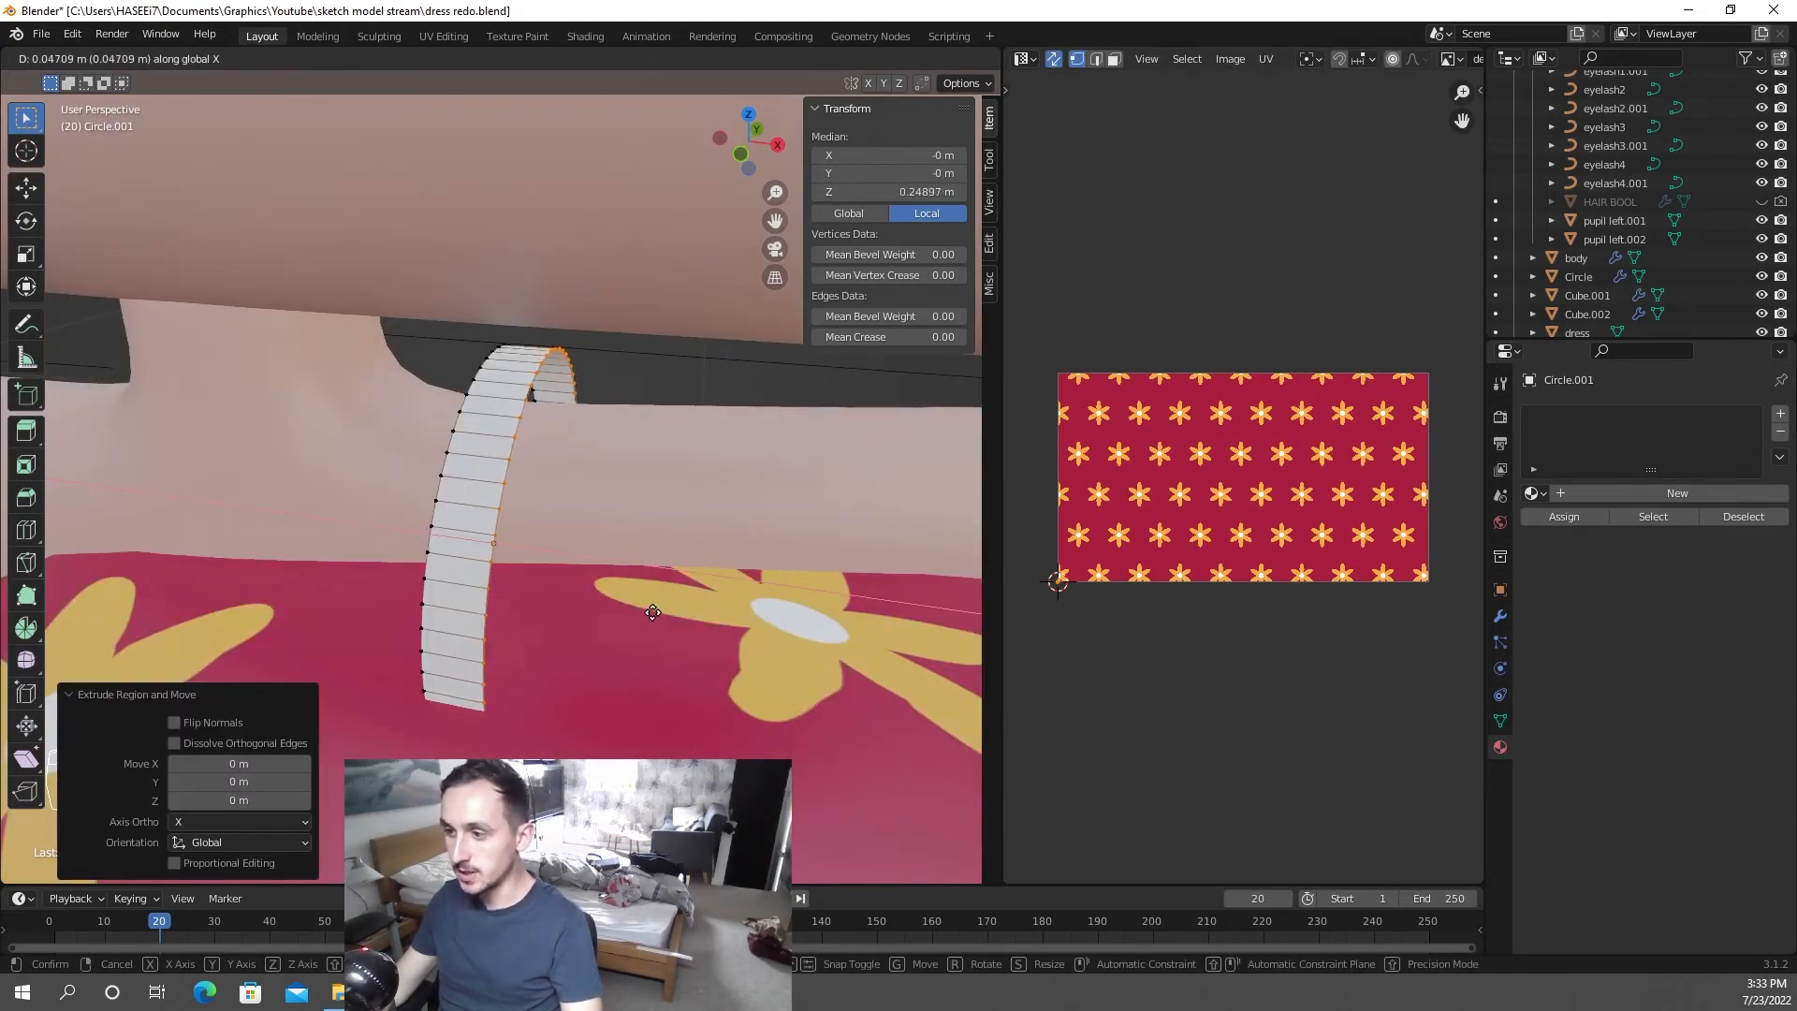
{"action": "left_click", "coordinate": [657, 610]}
{"action": "key", "text": "a"}
{"action": "key", "text": "Tab"}
{"action": "middle_click_drag", "start_coordinate": [657, 610], "coordinate": [612, 585]}
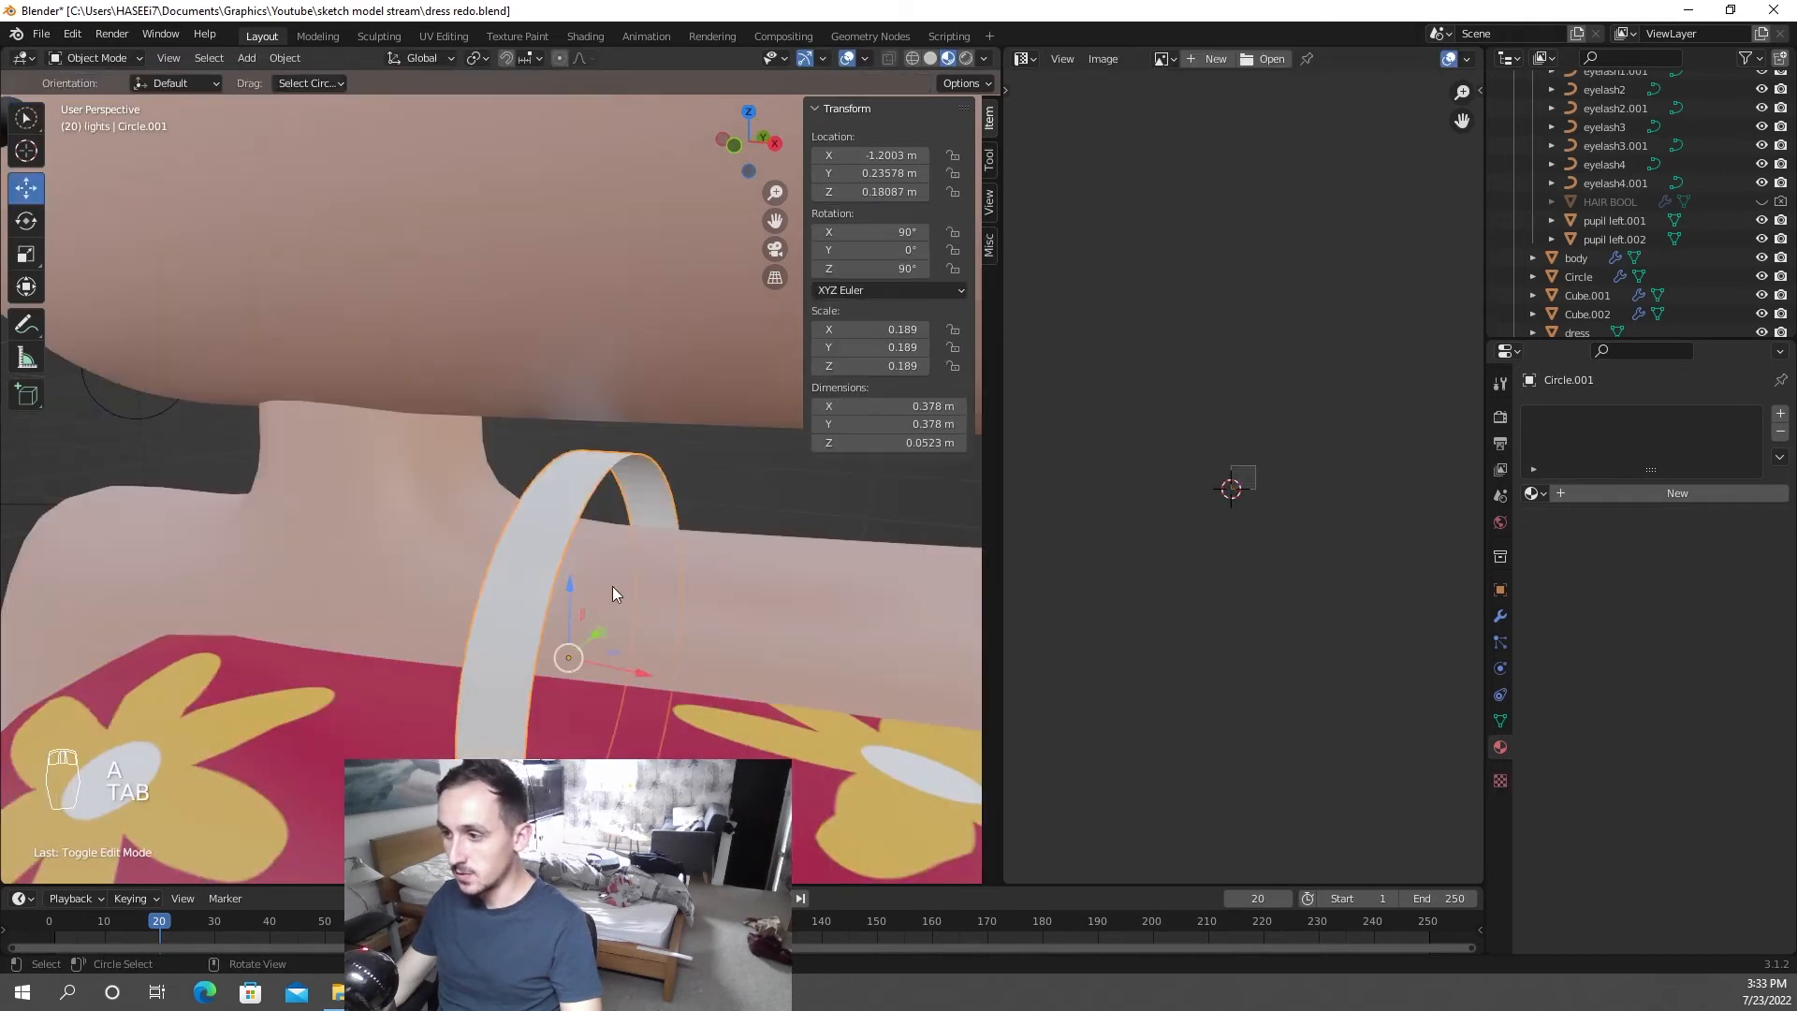
- Add a Solidify modifier to the strap band with a thickness of 0.1 m
{"action": "left_click", "coordinate": [1500, 616]}
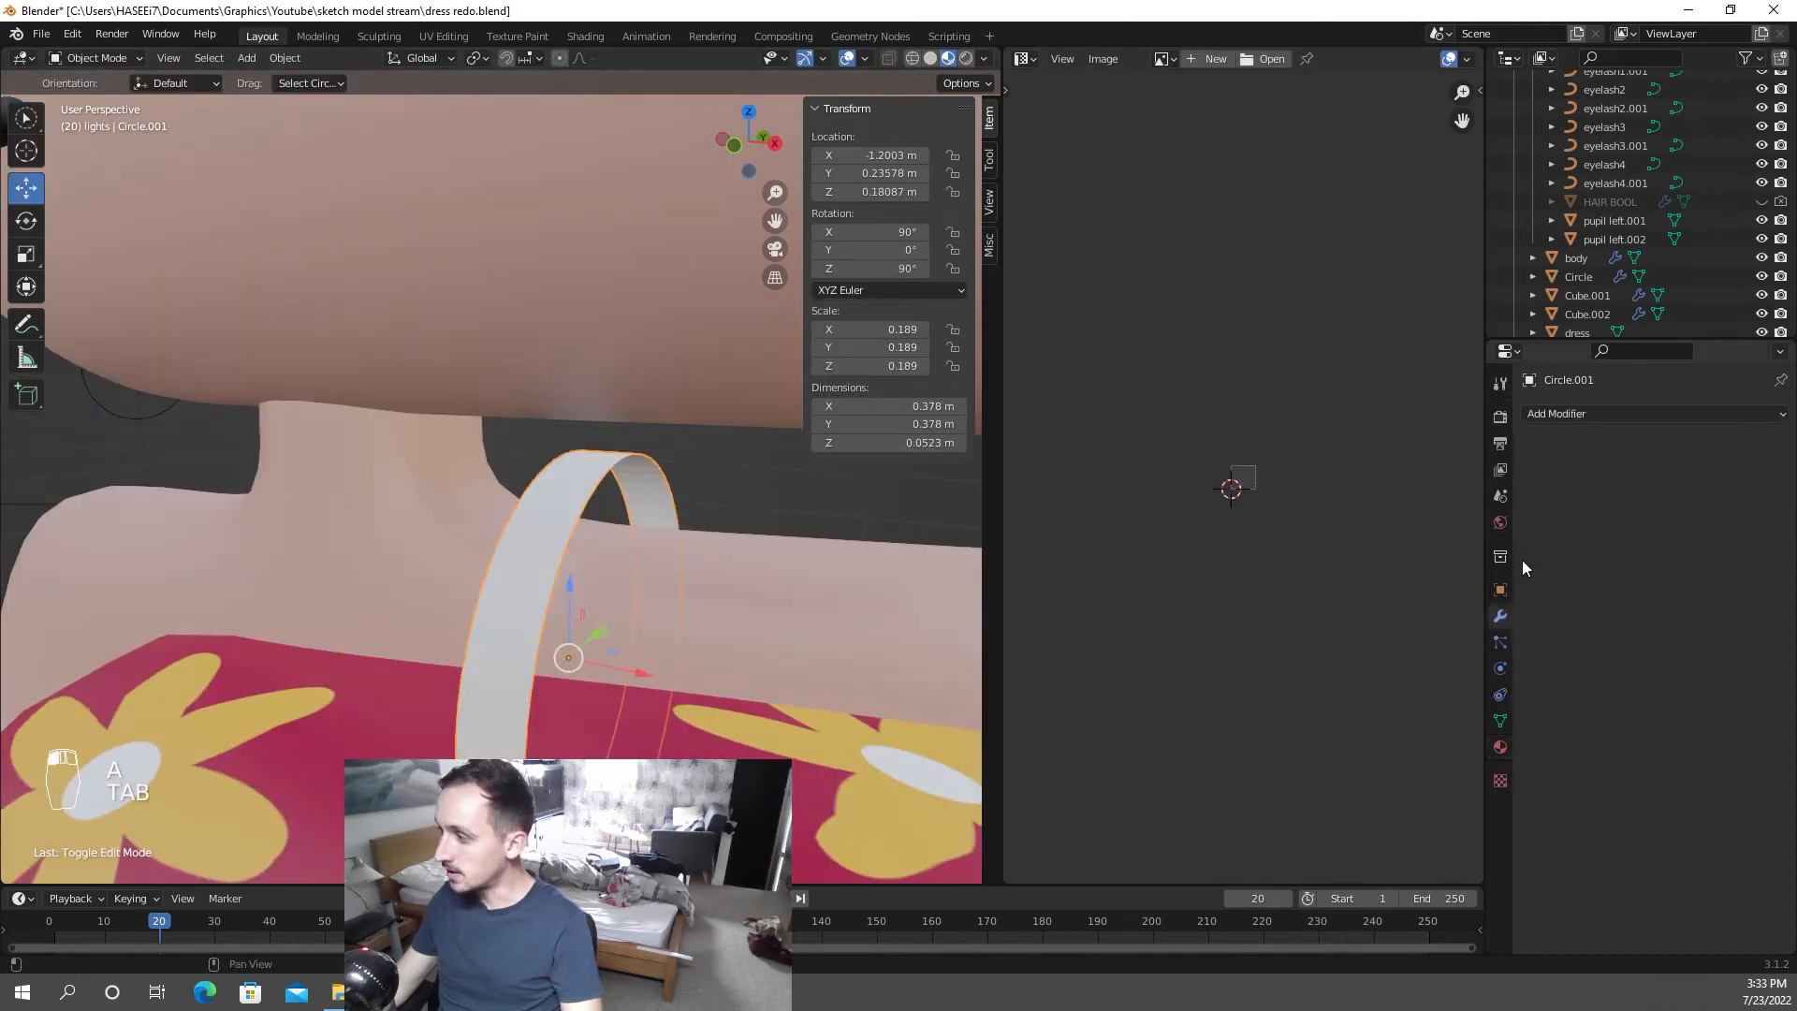
{"action": "left_click", "coordinate": [1569, 412]}
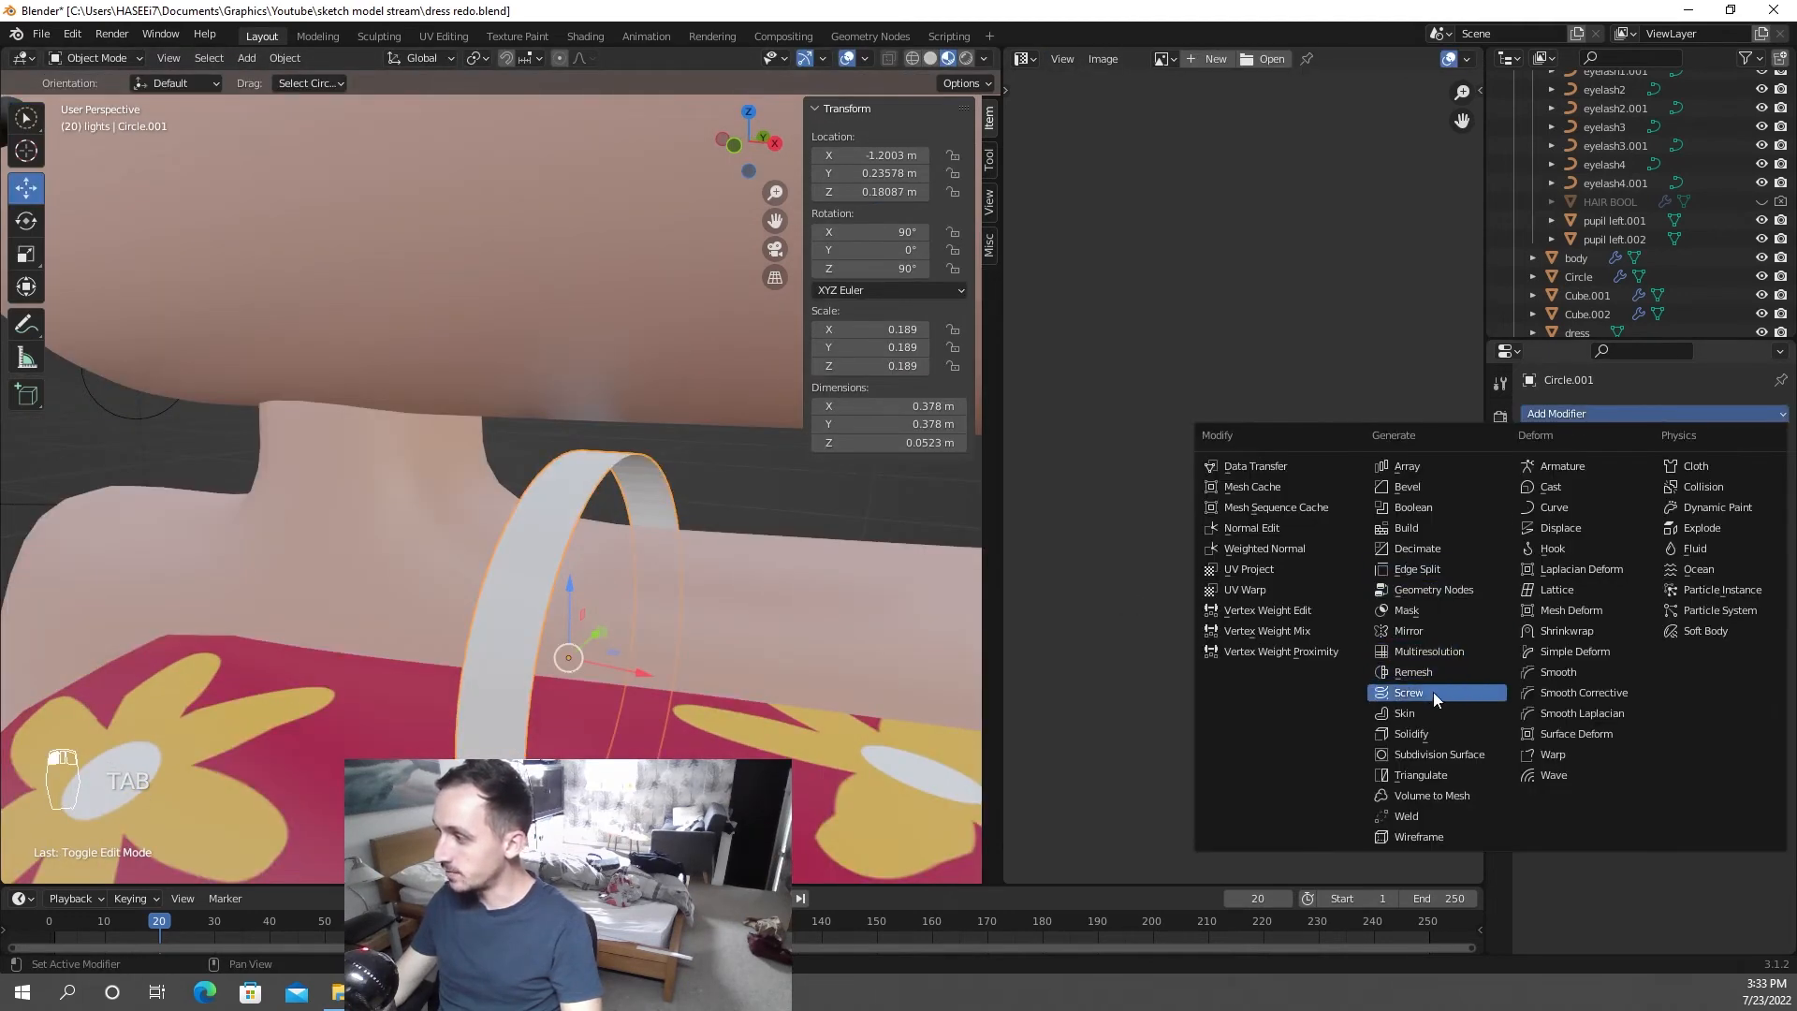
{"action": "left_click", "coordinate": [1409, 734]}
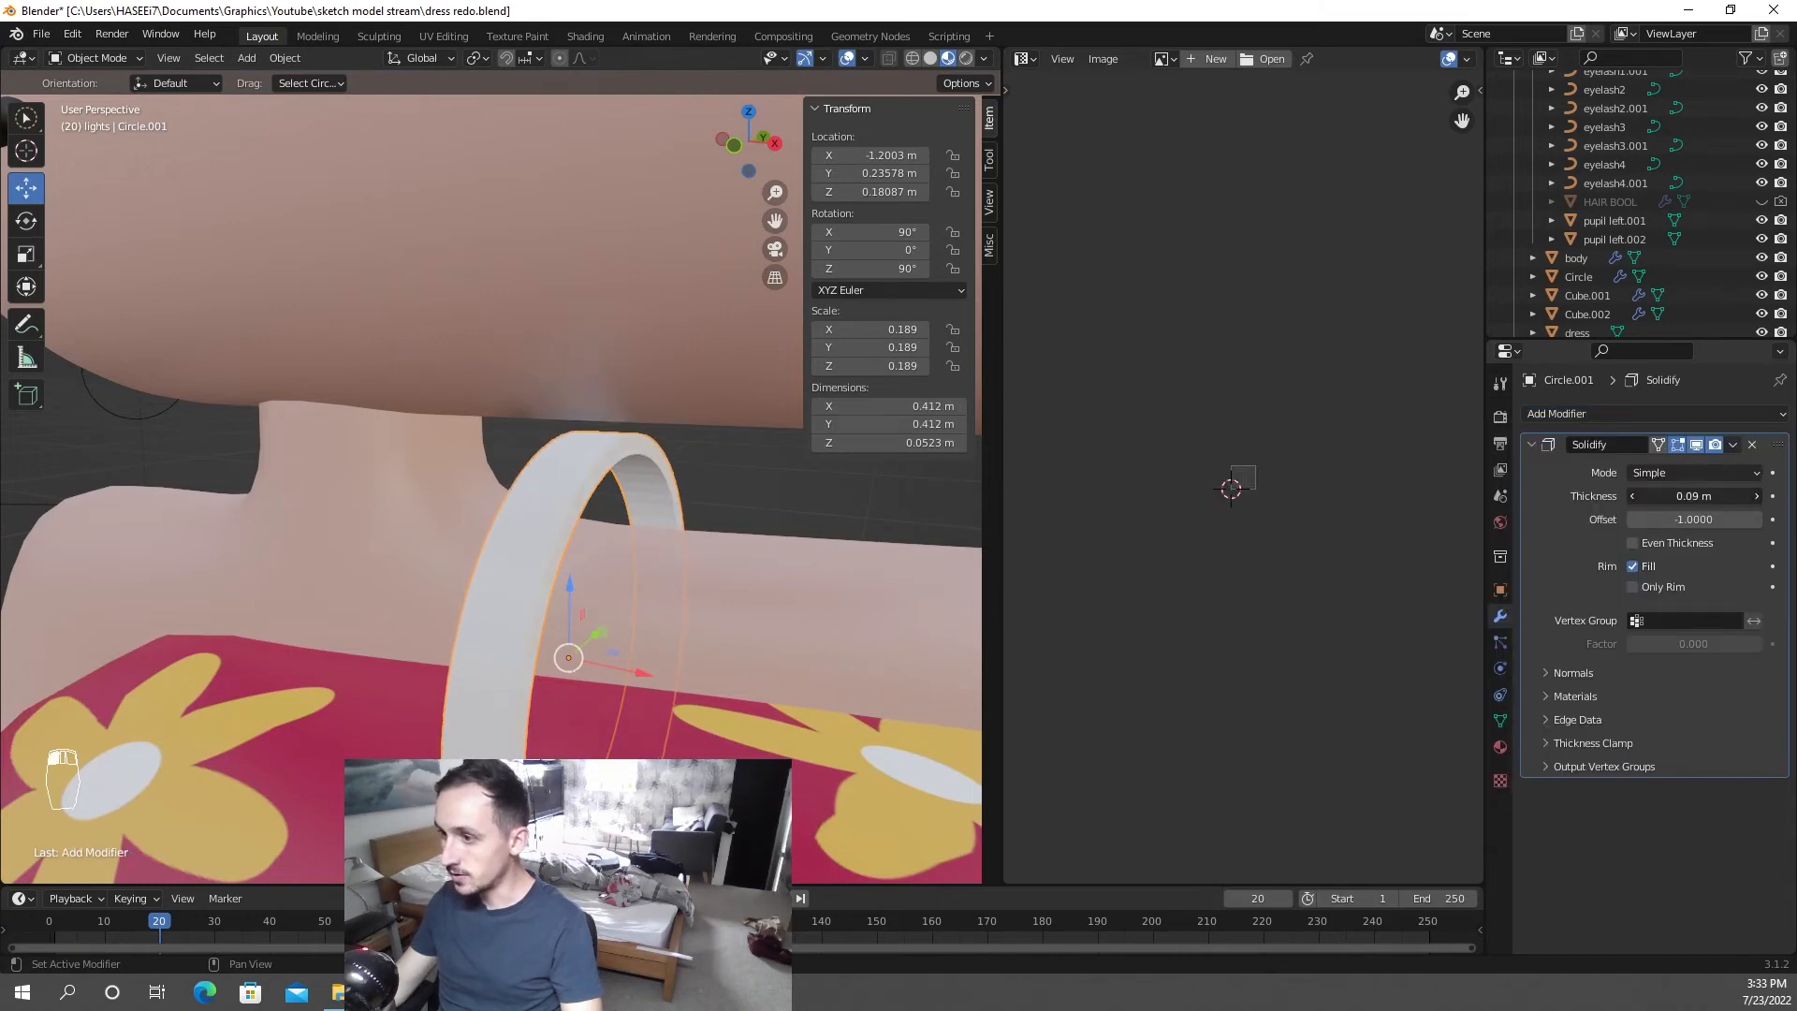
- Apply Shade Smooth to the strap's faces and return to Object Mode
{"action": "key", "text": "Tab"}
{"action": "key", "text": "F3"}
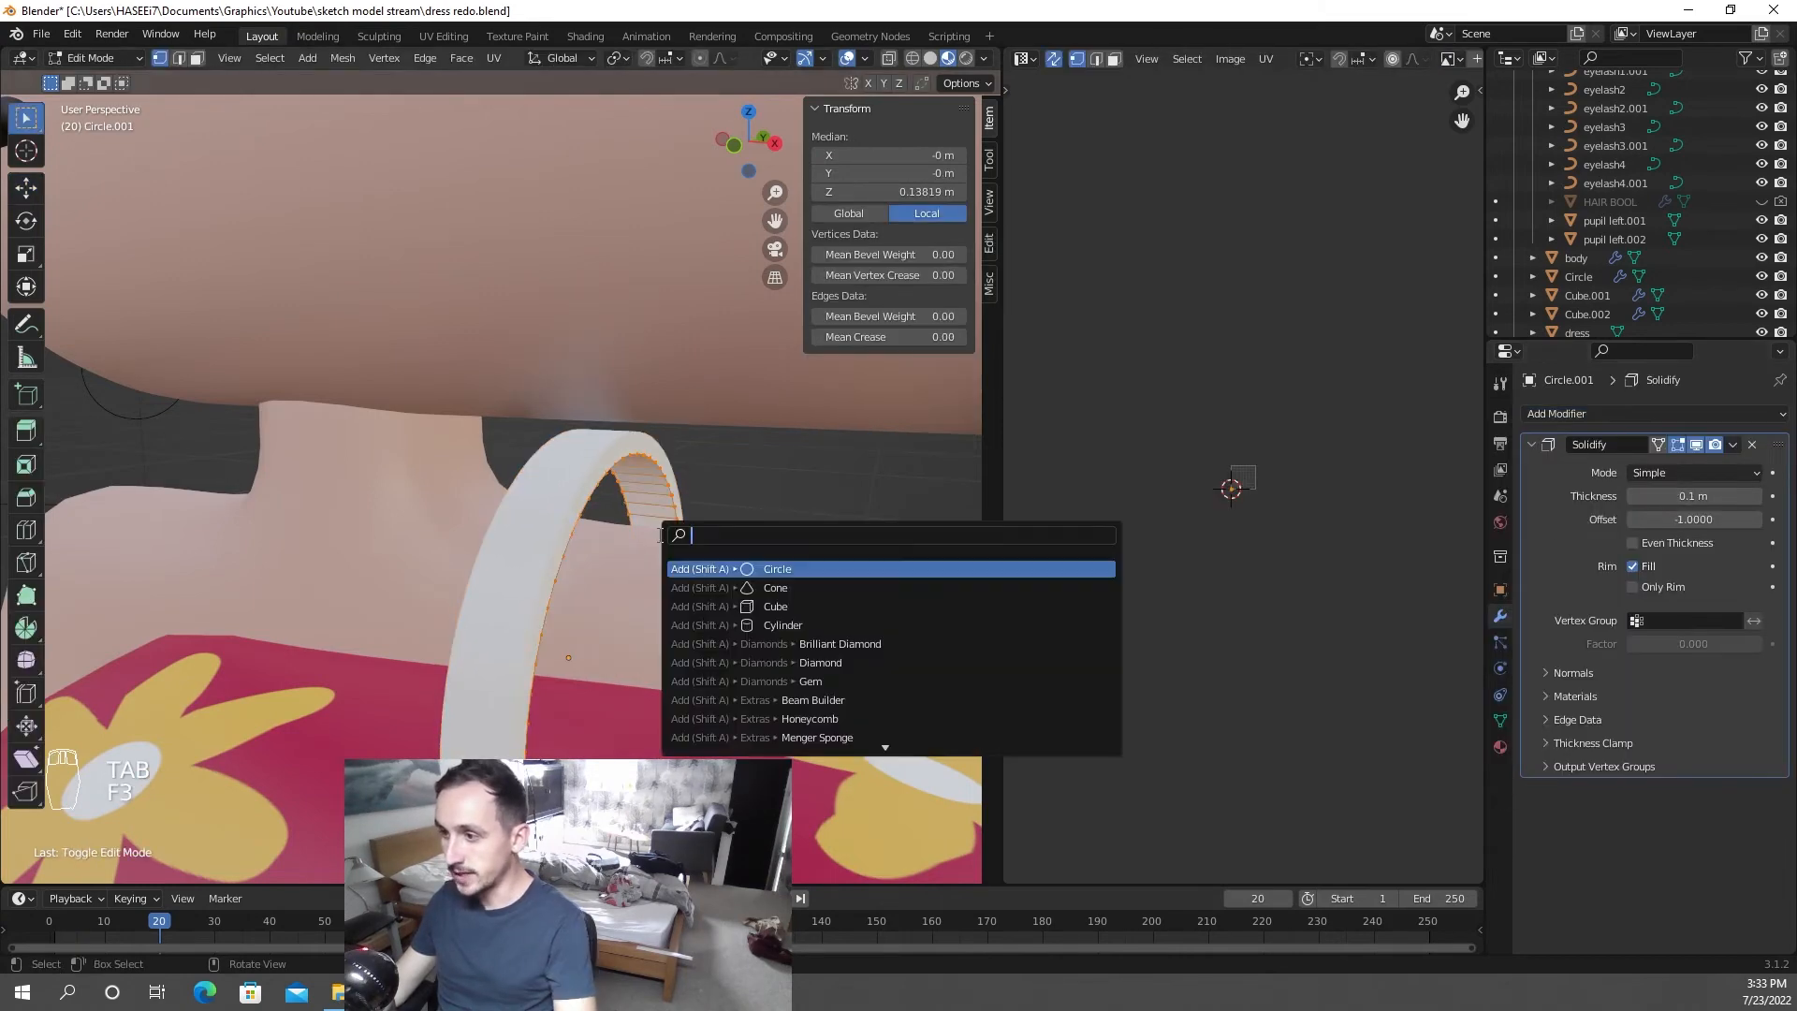
{"action": "type", "text": "shade"}
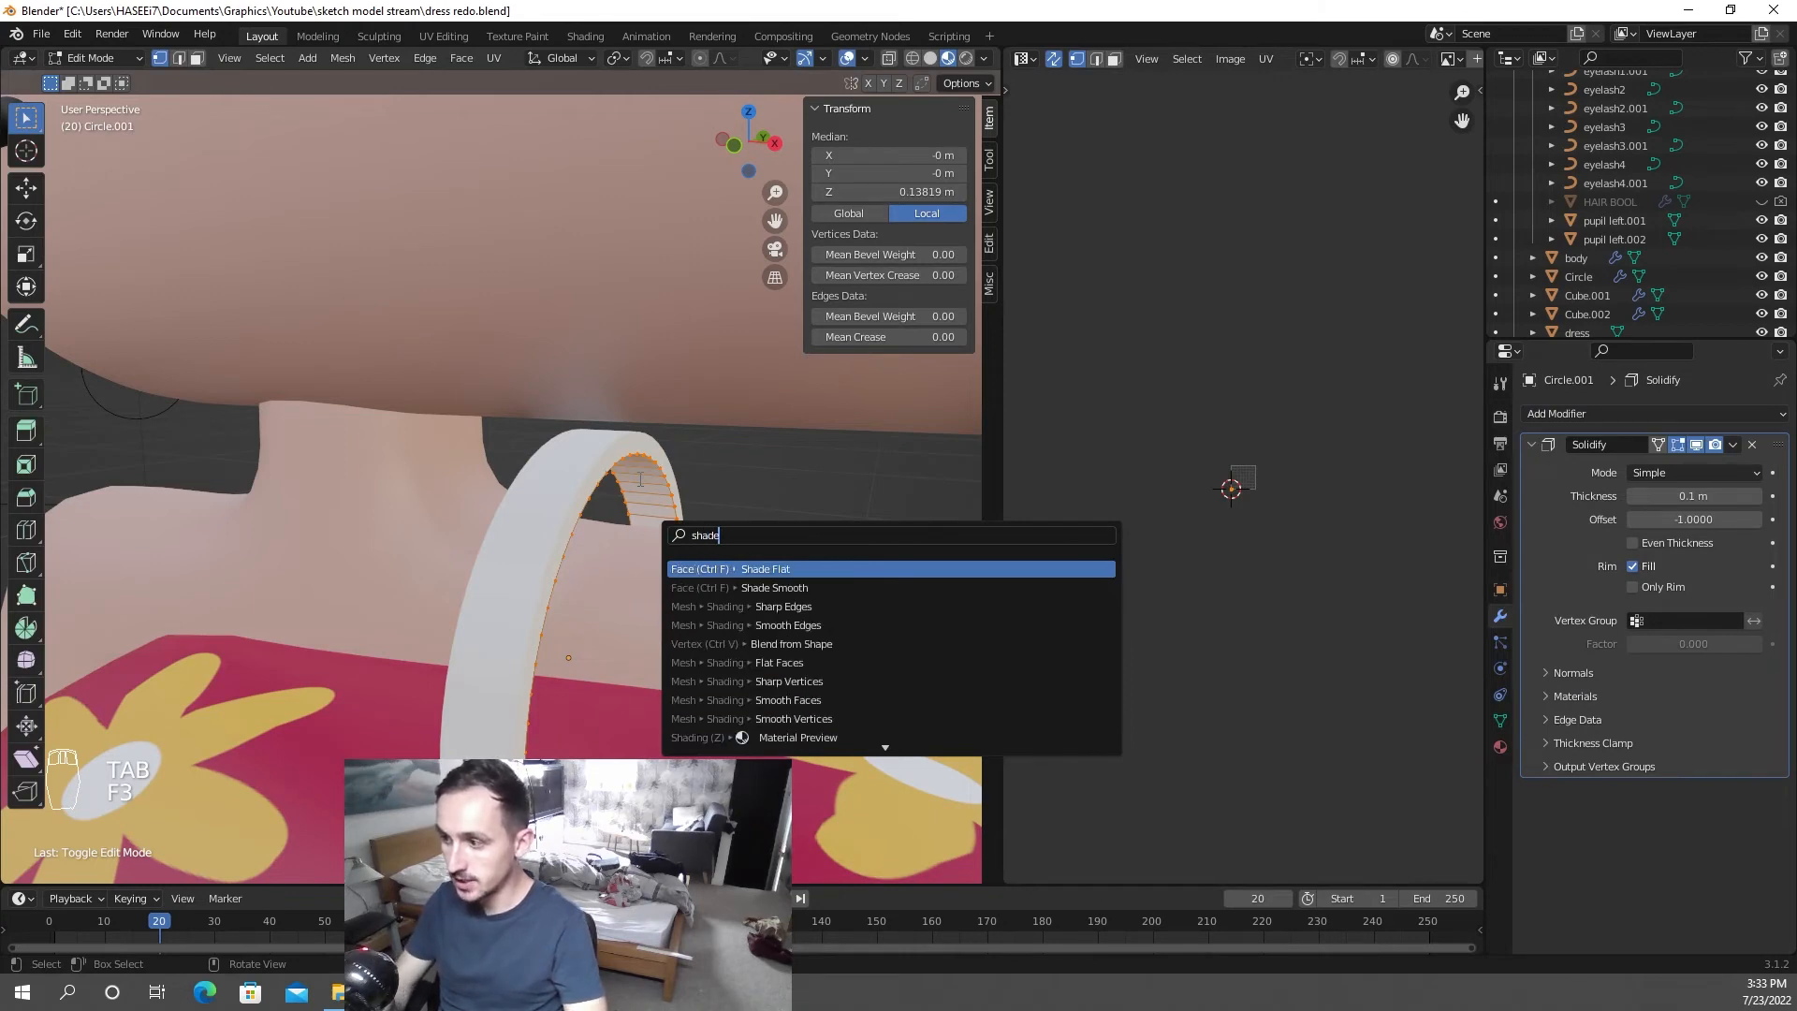
{"action": "left_click", "coordinate": [704, 587]}
{"action": "key", "text": "Tab"}
- Lower the strap to about Z 0.12 m and shift it along X to about -1.24 m
{"action": "key", "text": "g"}
{"action": "key", "text": "z"}
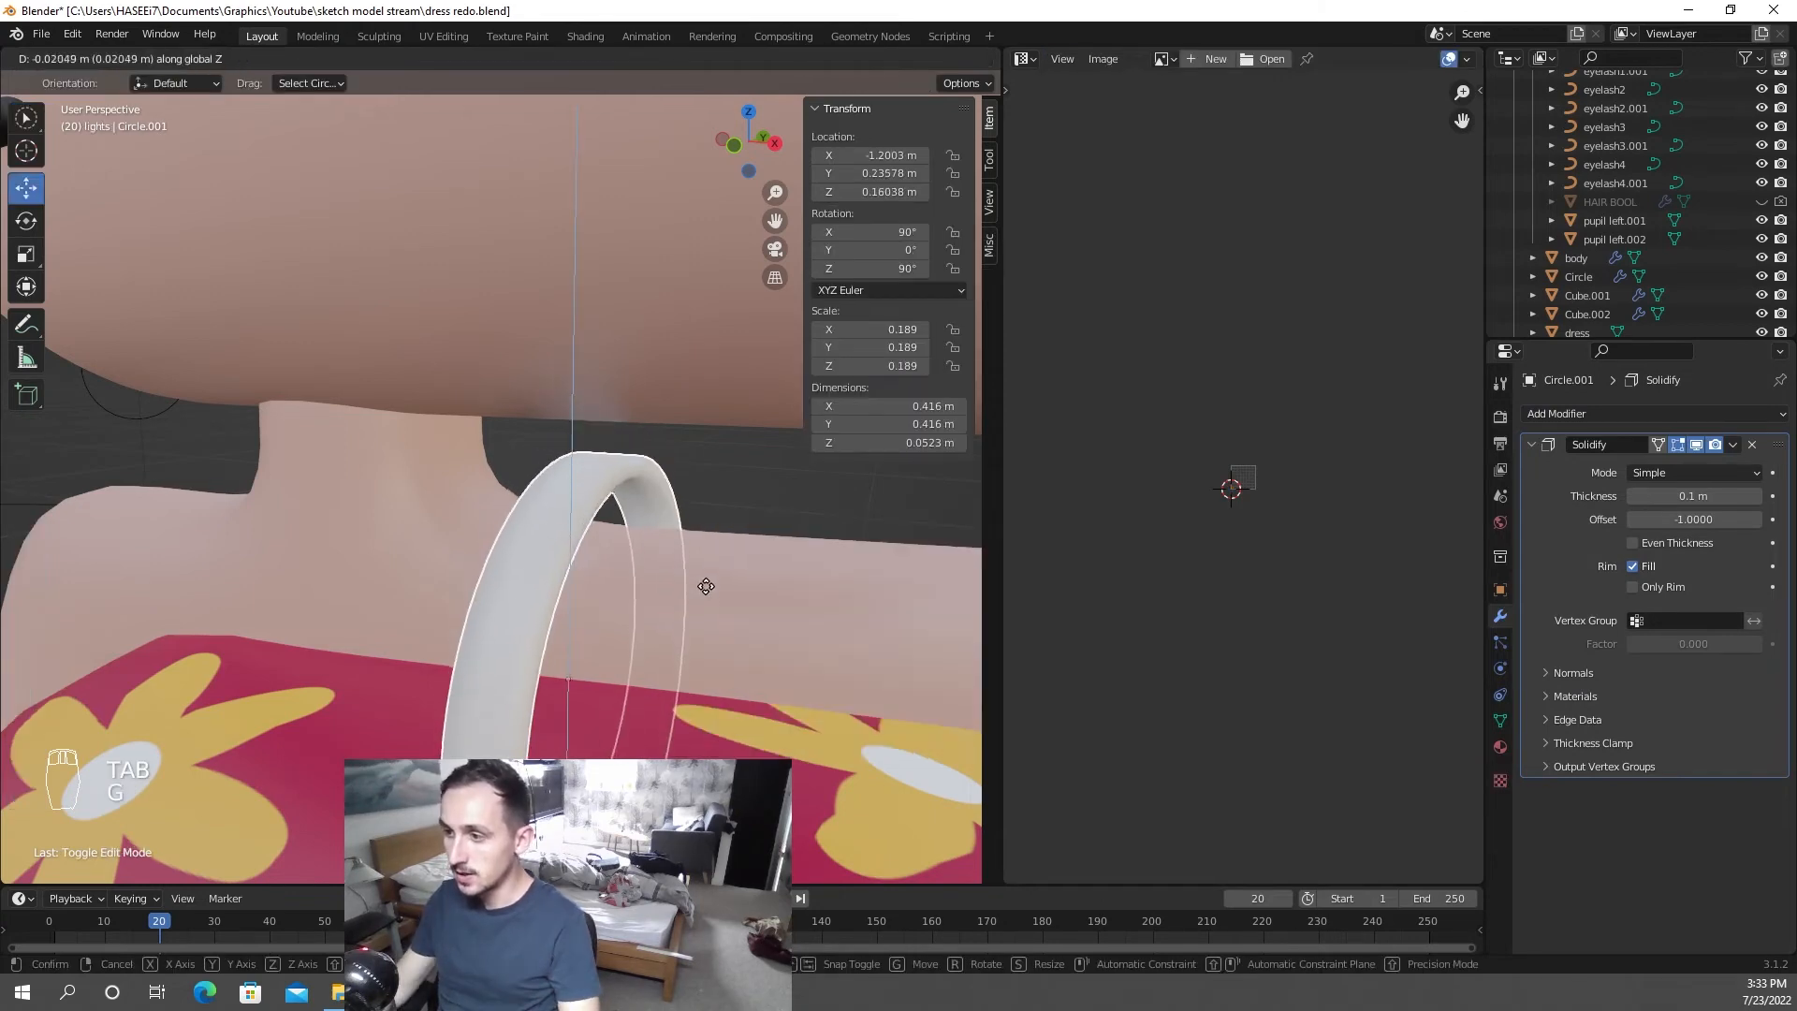
{"action": "left_click", "coordinate": [705, 623]}
{"action": "key", "text": "g"}
{"action": "key", "text": "x"}
{"action": "left_click", "coordinate": [654, 608]}
- Move the strap closer to the neck and farther back over the shoulder, to about X -1.31 m and Y 0.34 m
{"action": "middle_click_drag", "start_coordinate": [653, 607], "coordinate": [733, 622]}
{"action": "key", "text": "KP_Decimal"}
{"action": "scroll", "coordinate": [775, 593], "scroll_direction": "down", "scroll_amount": 3}
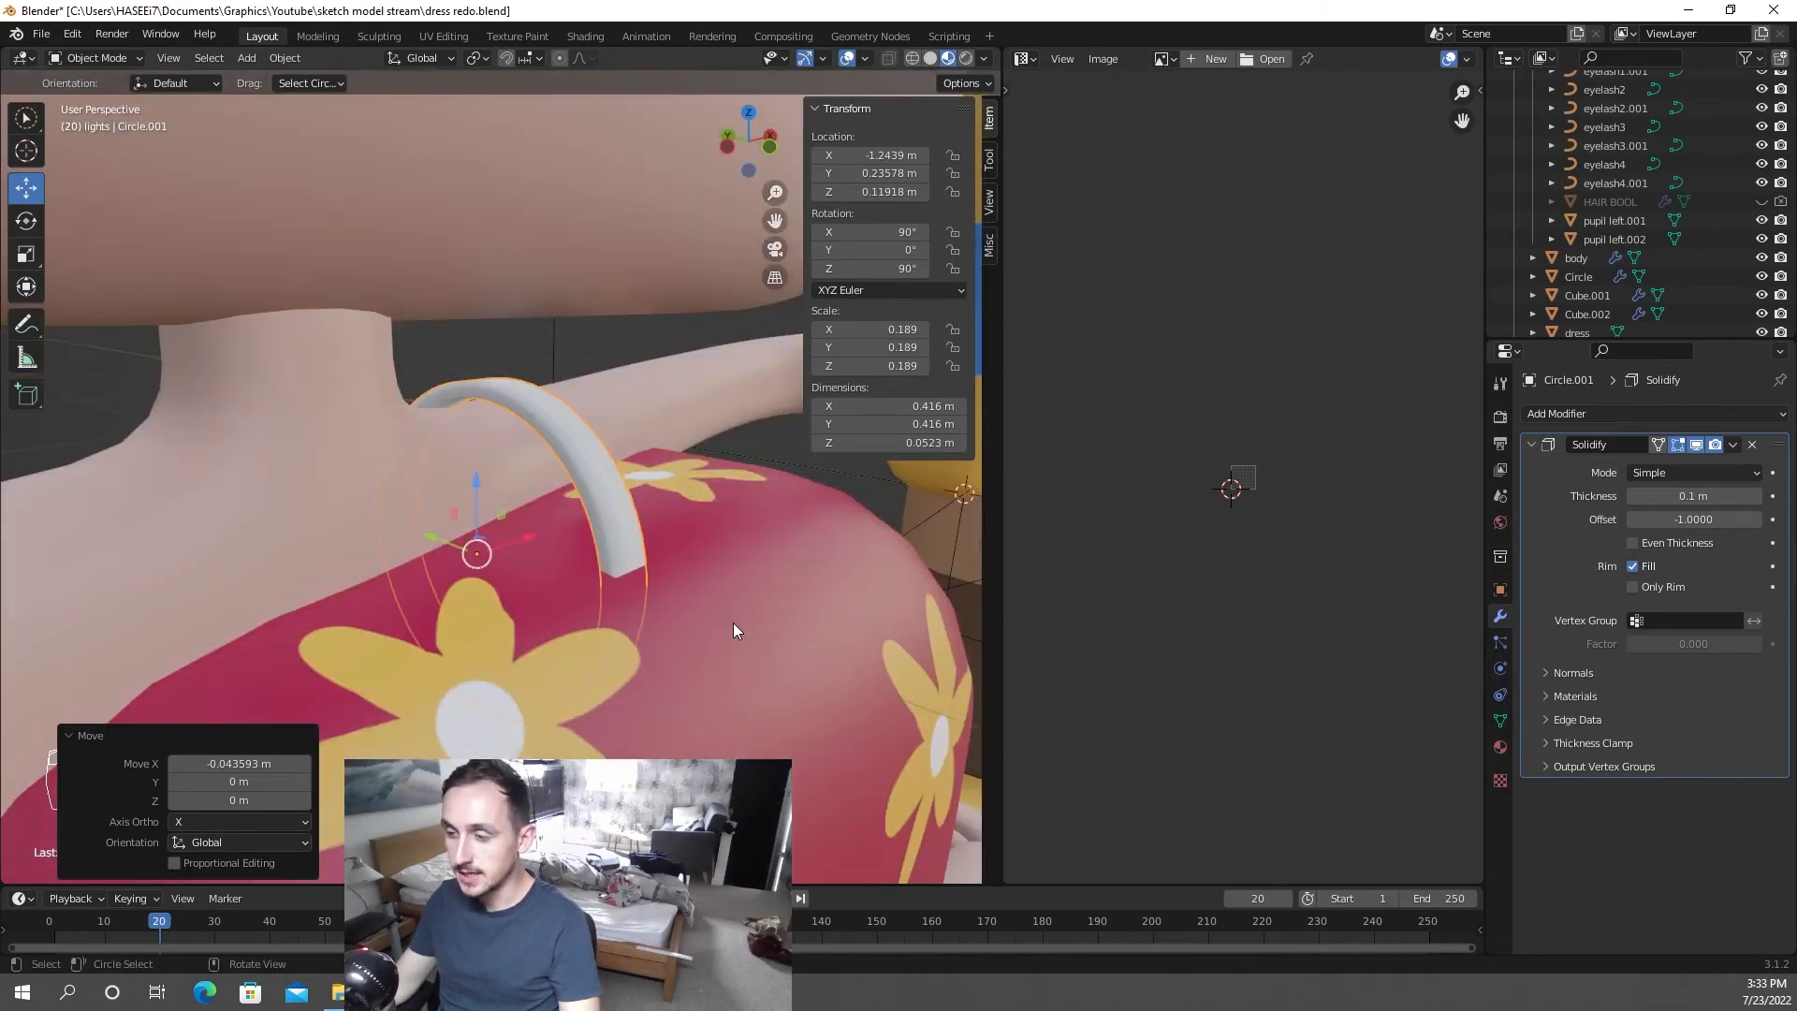
{"action": "scroll", "coordinate": [733, 621], "scroll_direction": "up", "scroll_amount": 3}
{"action": "scroll", "coordinate": [733, 622], "scroll_direction": "down", "scroll_amount": 2}
{"action": "middle_click_drag", "start_coordinate": [733, 622], "coordinate": [722, 570]}
{"action": "key", "text": "g"}
{"action": "key", "text": "x"}
{"action": "middle_click_drag", "start_coordinate": [622, 569], "coordinate": [573, 567]}
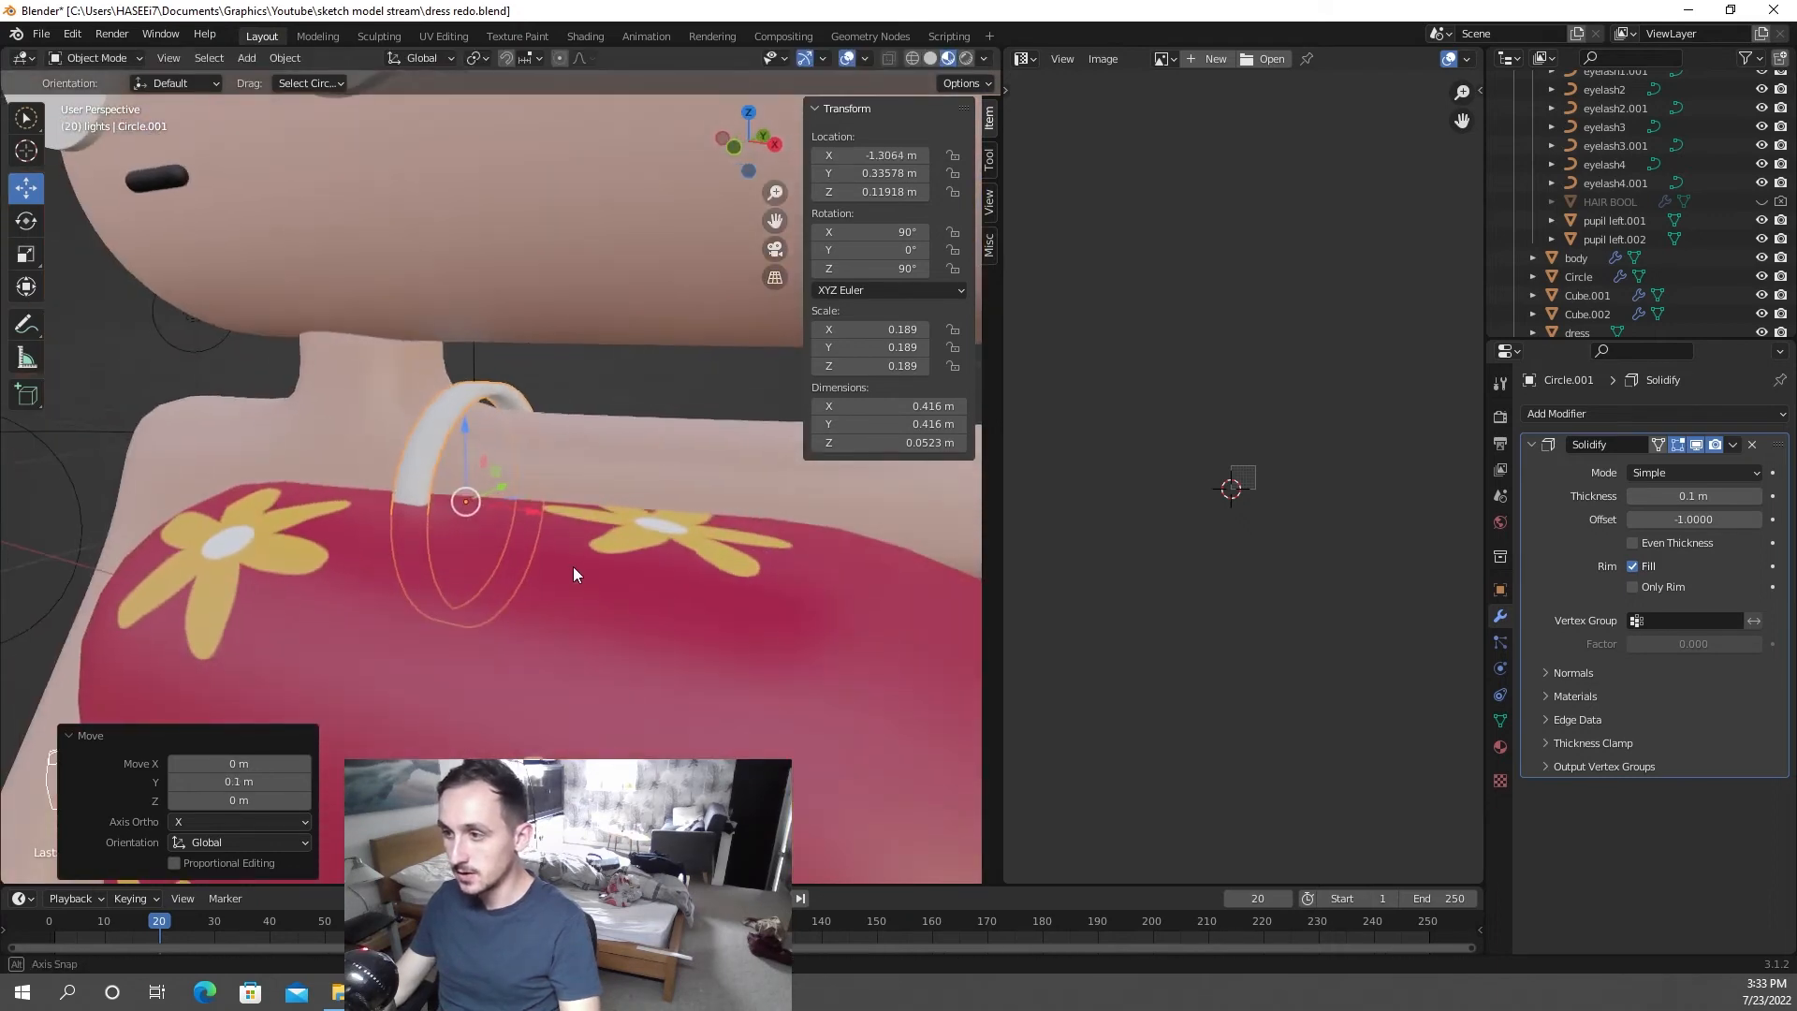
- Assign the existing red material to the strap
{"action": "left_click", "coordinate": [1500, 746]}
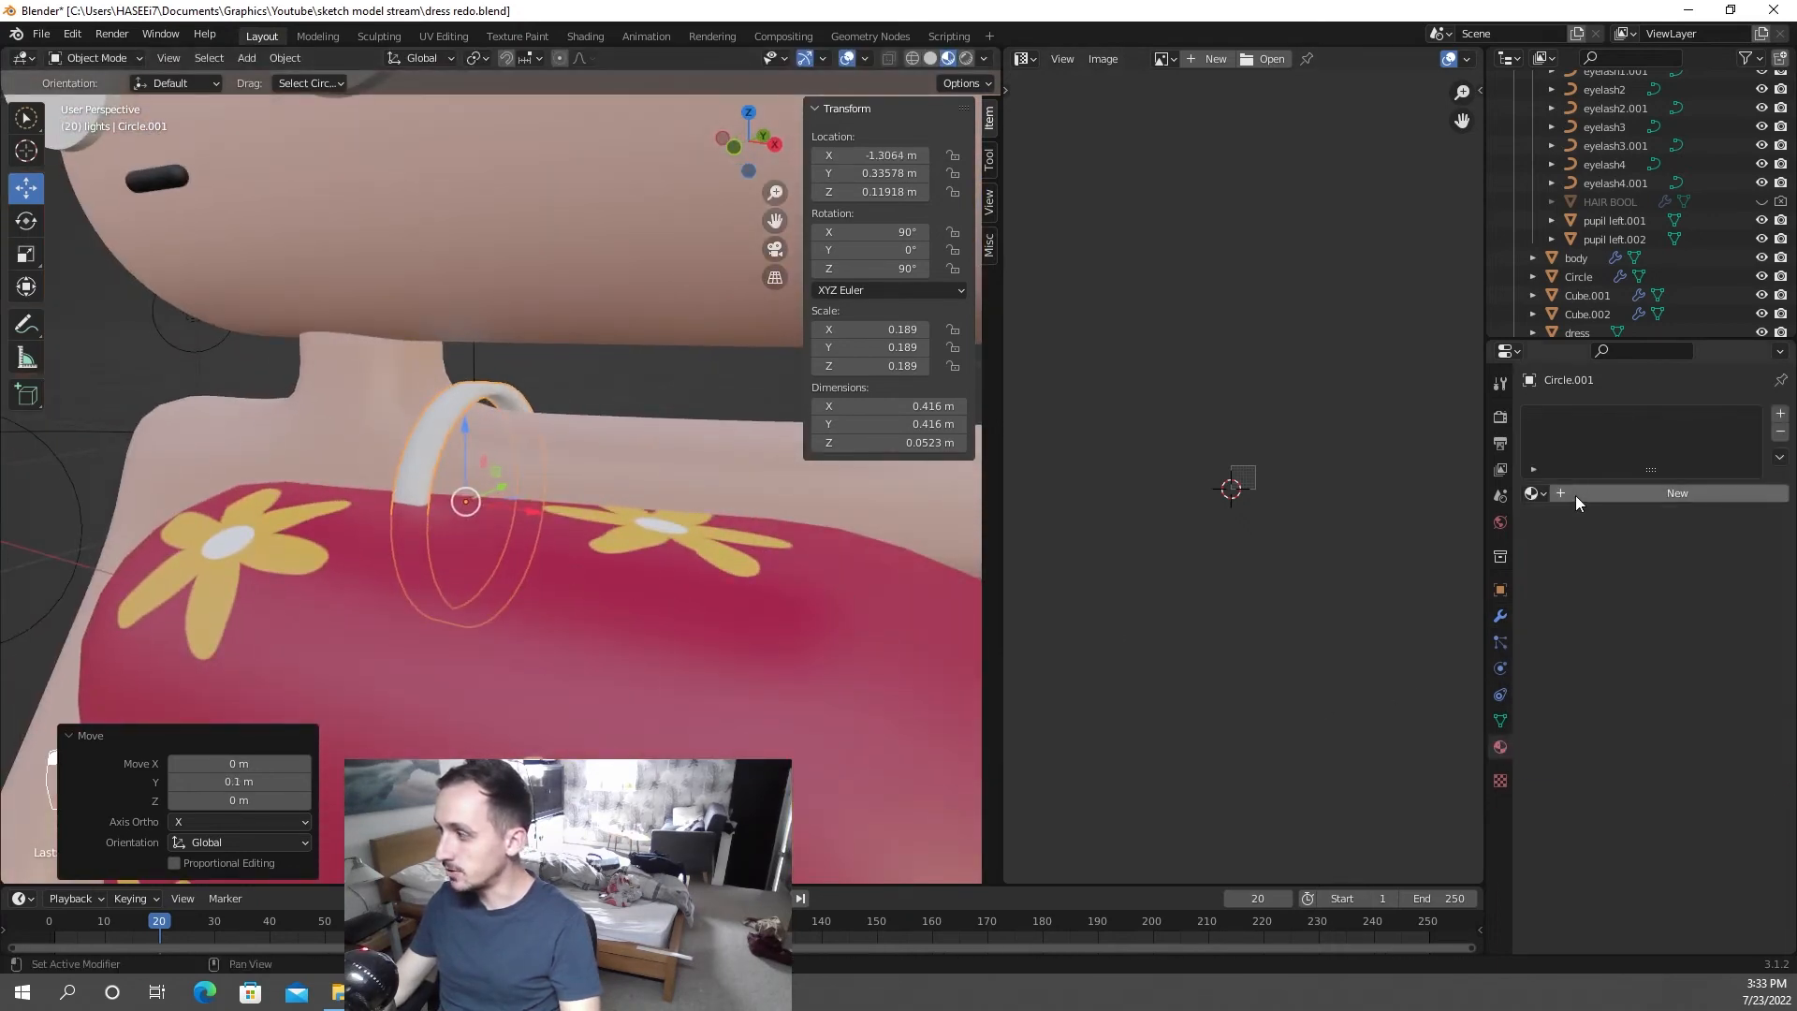
{"action": "left_click", "coordinate": [1534, 494]}
{"action": "left_click", "coordinate": [1572, 555]}
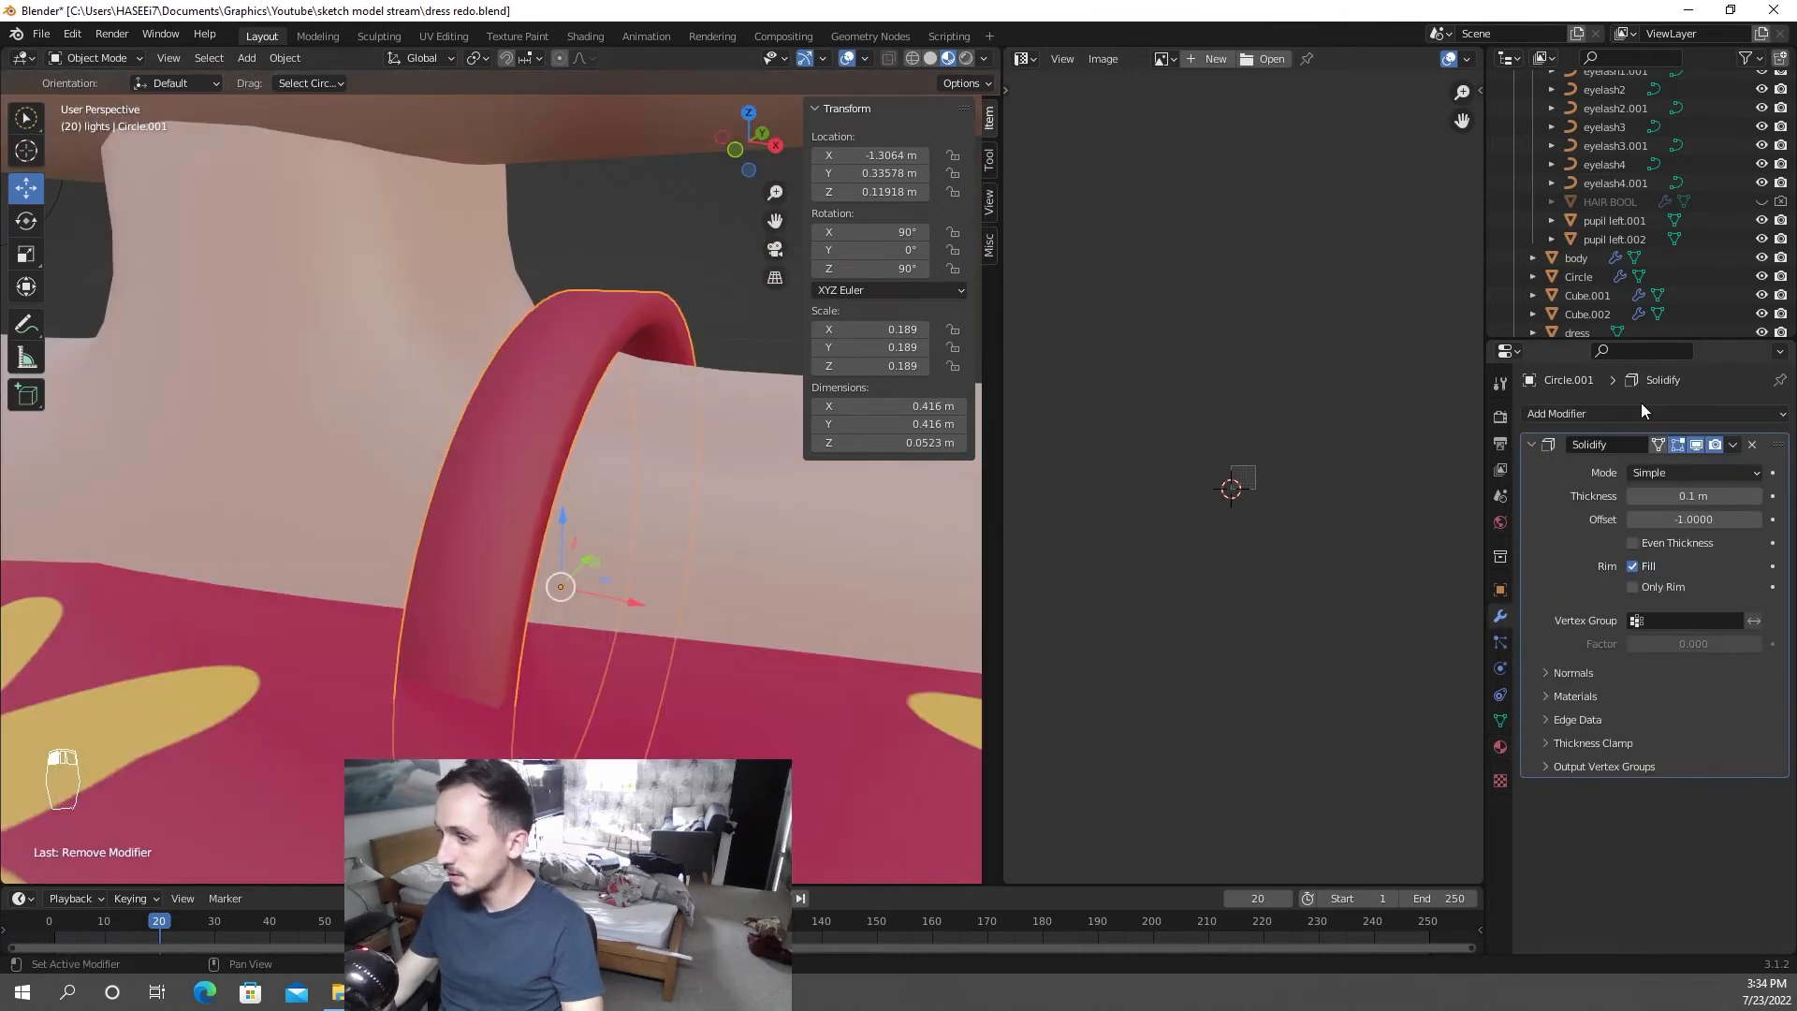
- Add a Bevel modifier to the strap after its Solidify modifier and adjust the bevel amount
{"action": "left_click", "coordinate": [1632, 415]}
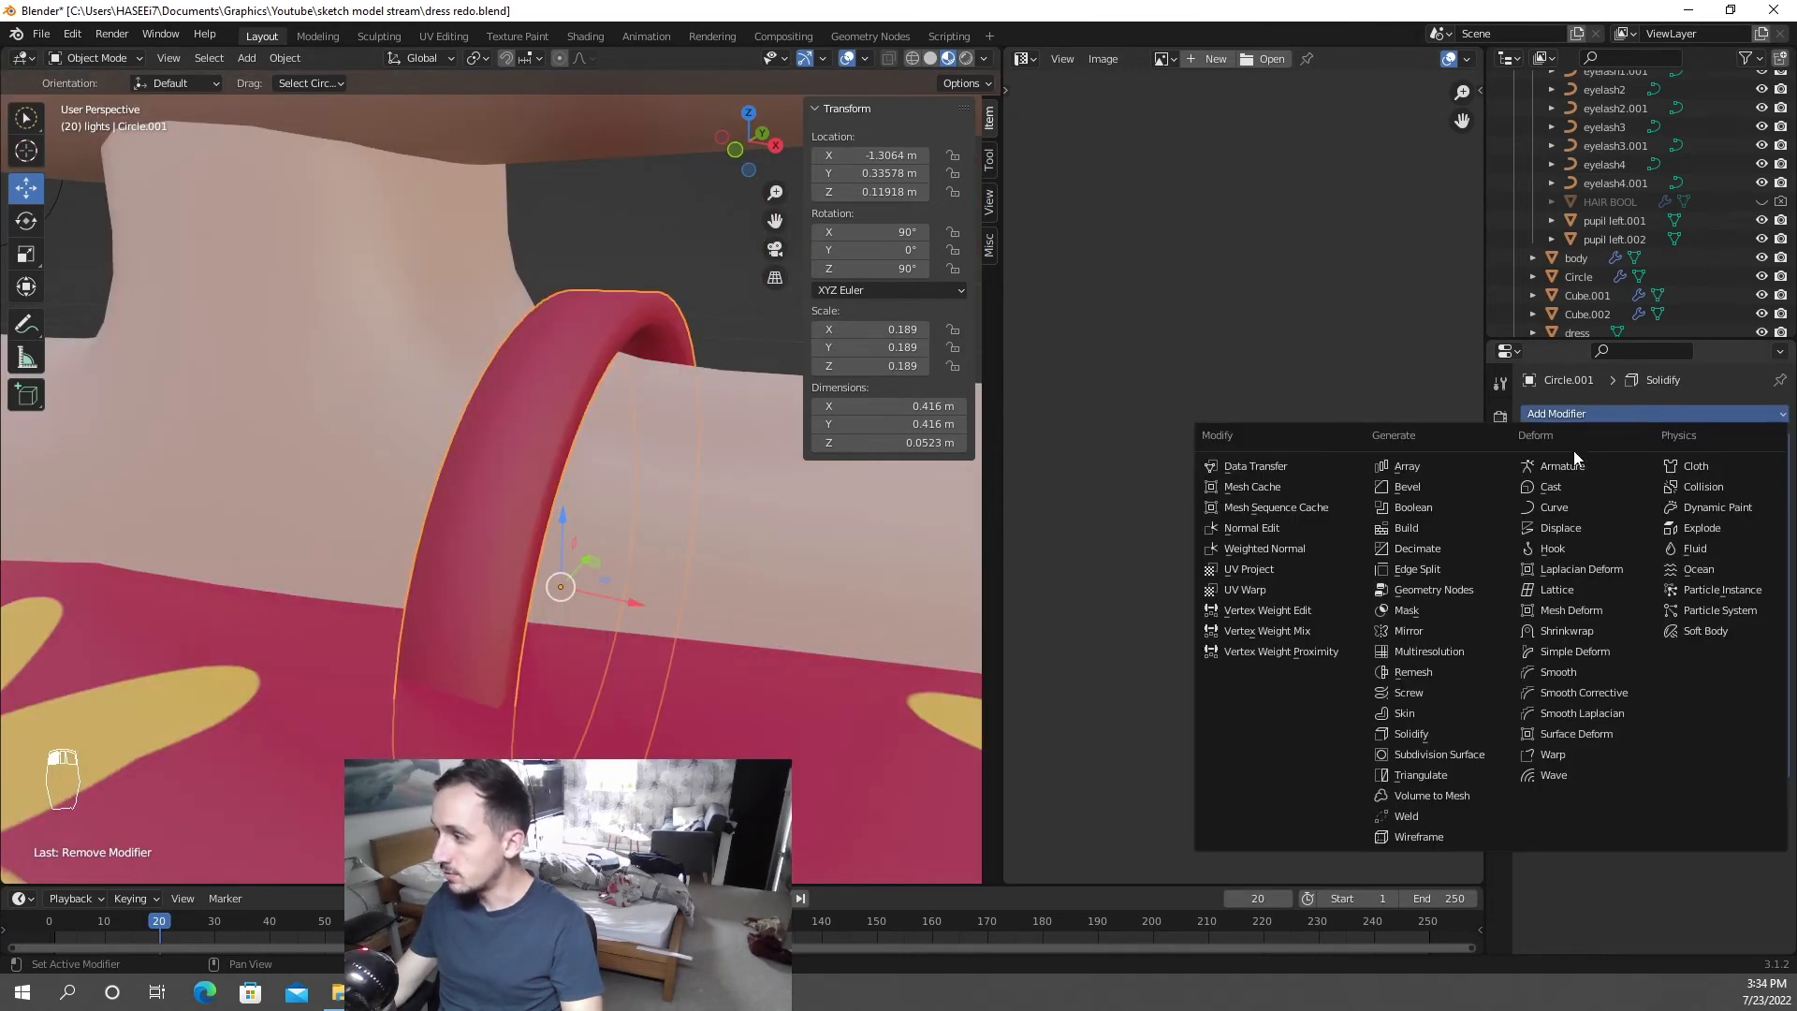
{"action": "left_click", "coordinate": [1439, 487]}
{"action": "key", "text": "ctrl+z"}
{"action": "left_click", "coordinate": [1602, 417]}
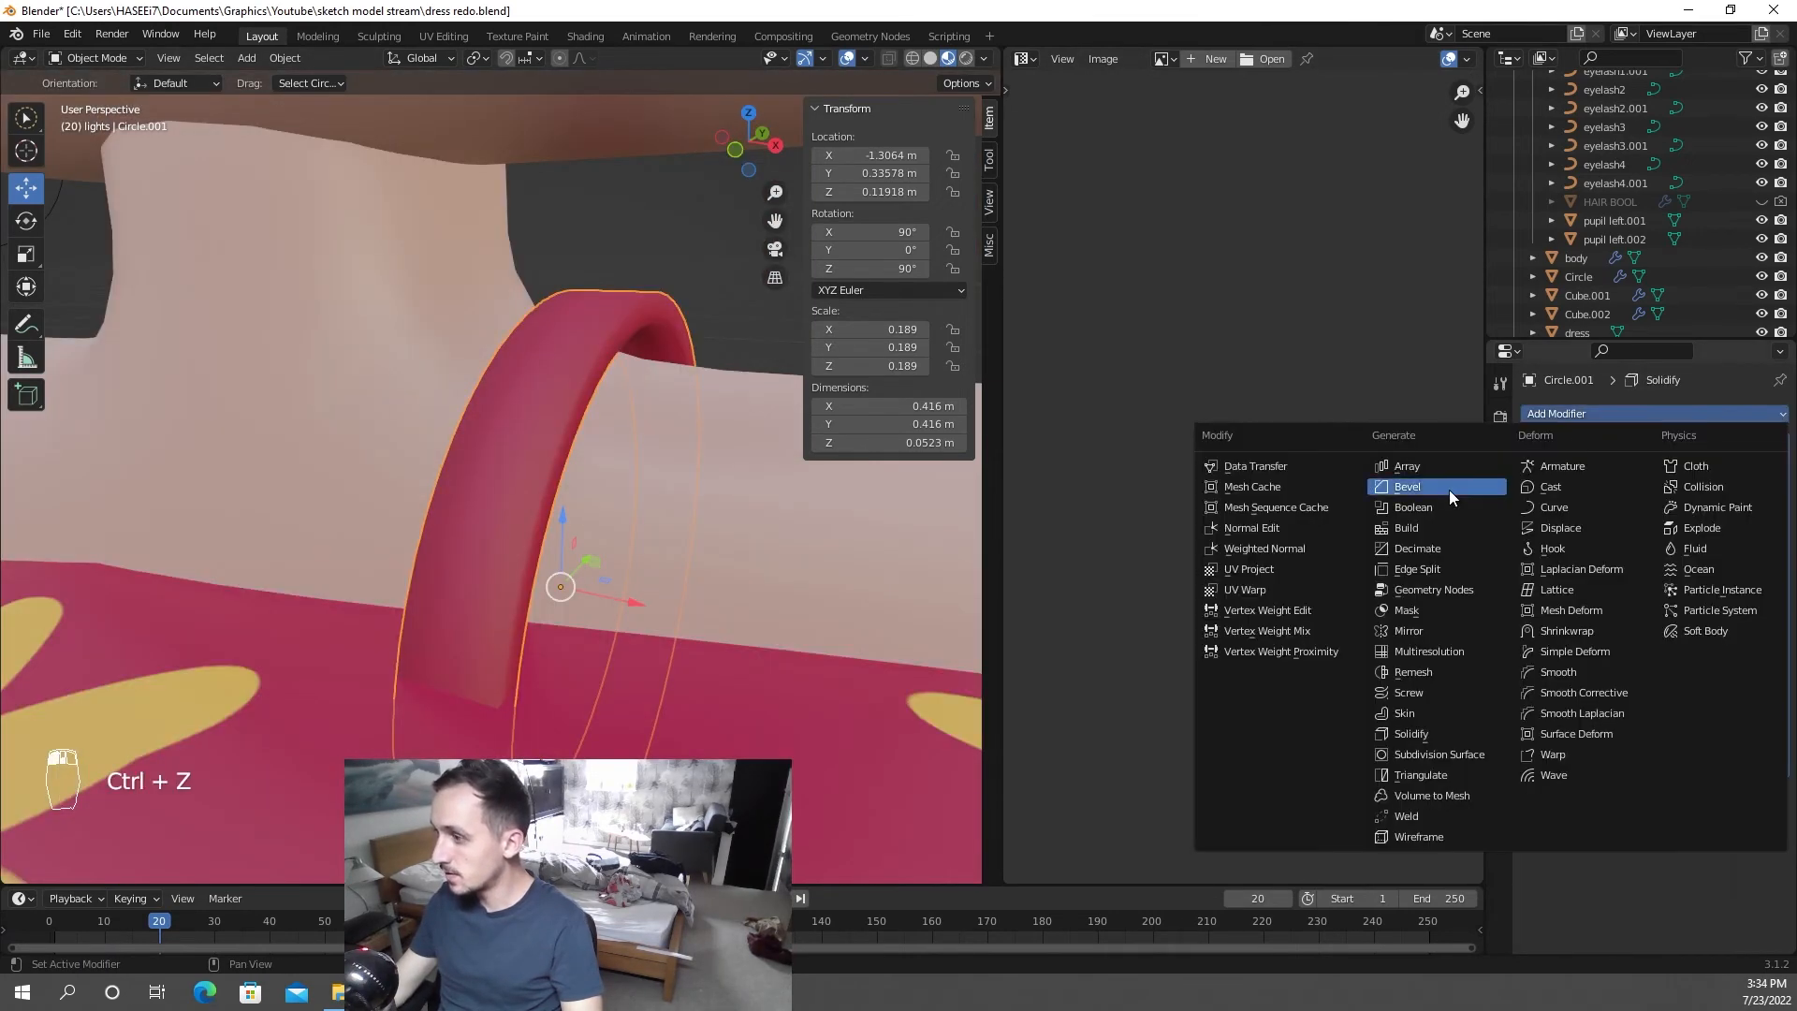
{"action": "left_click", "coordinate": [1448, 490]}
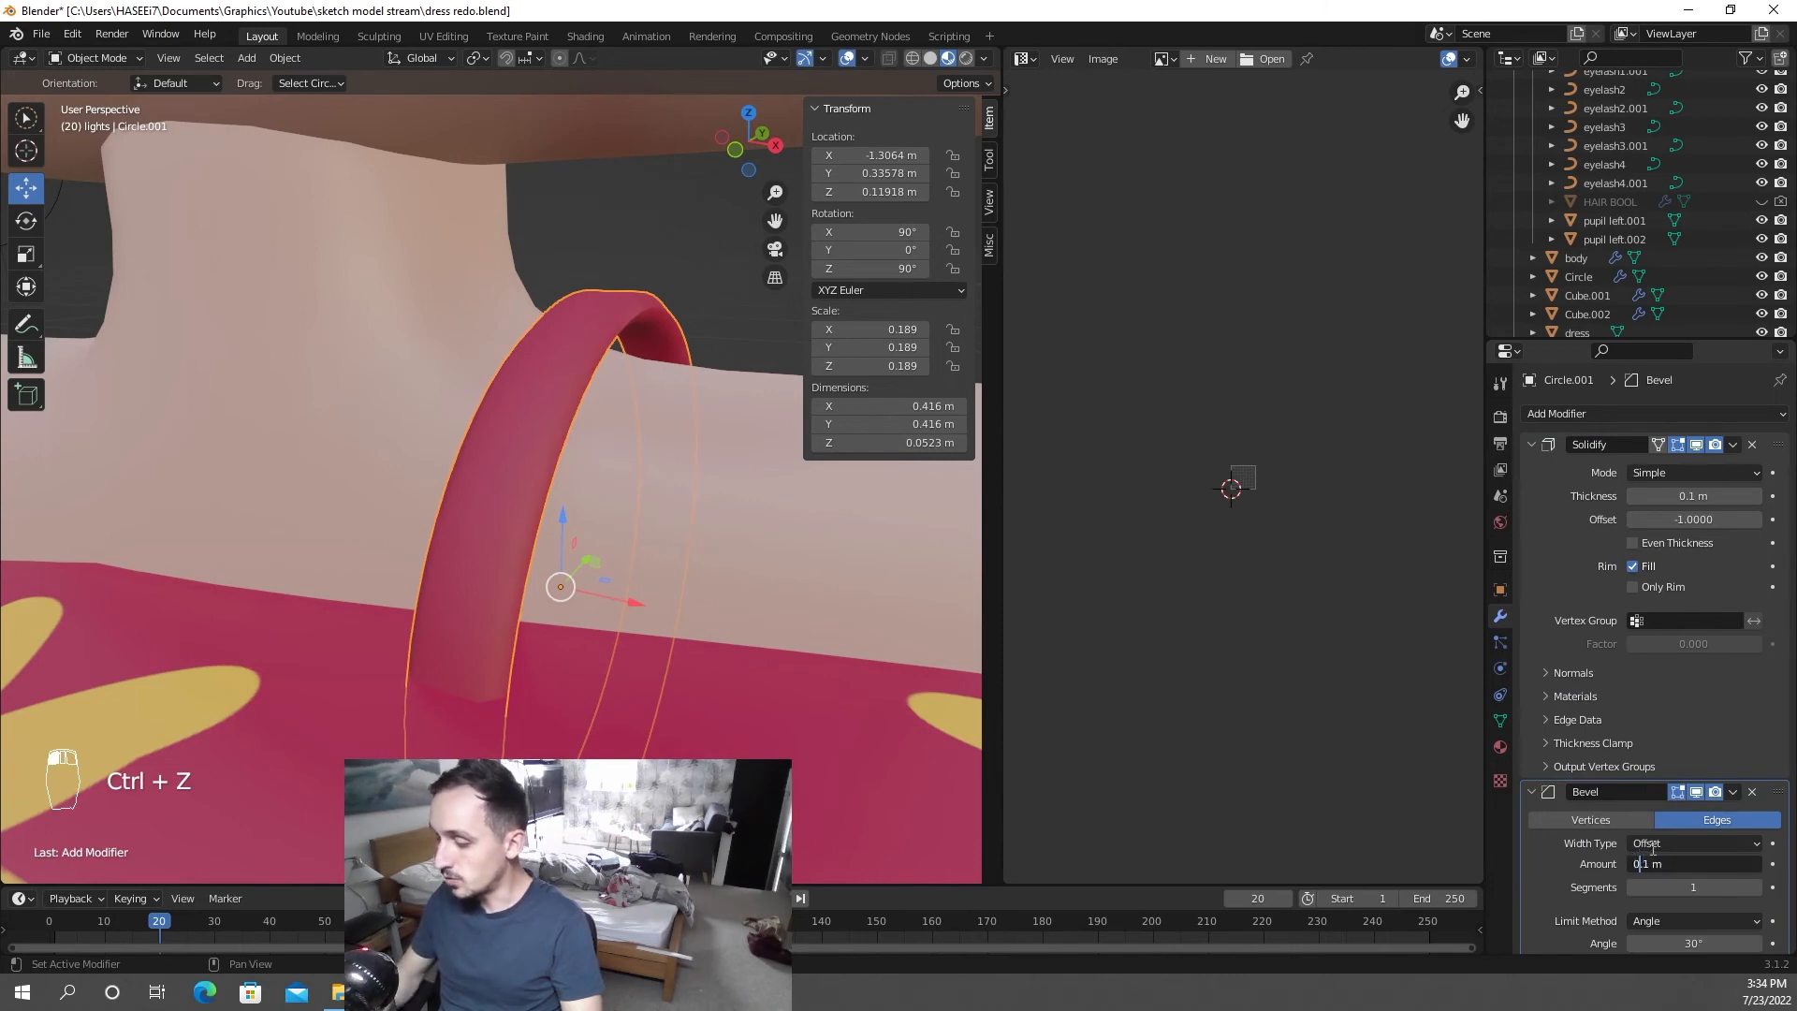
{"action": "type", "text": "0"}
{"action": "key", "text": "Return"}
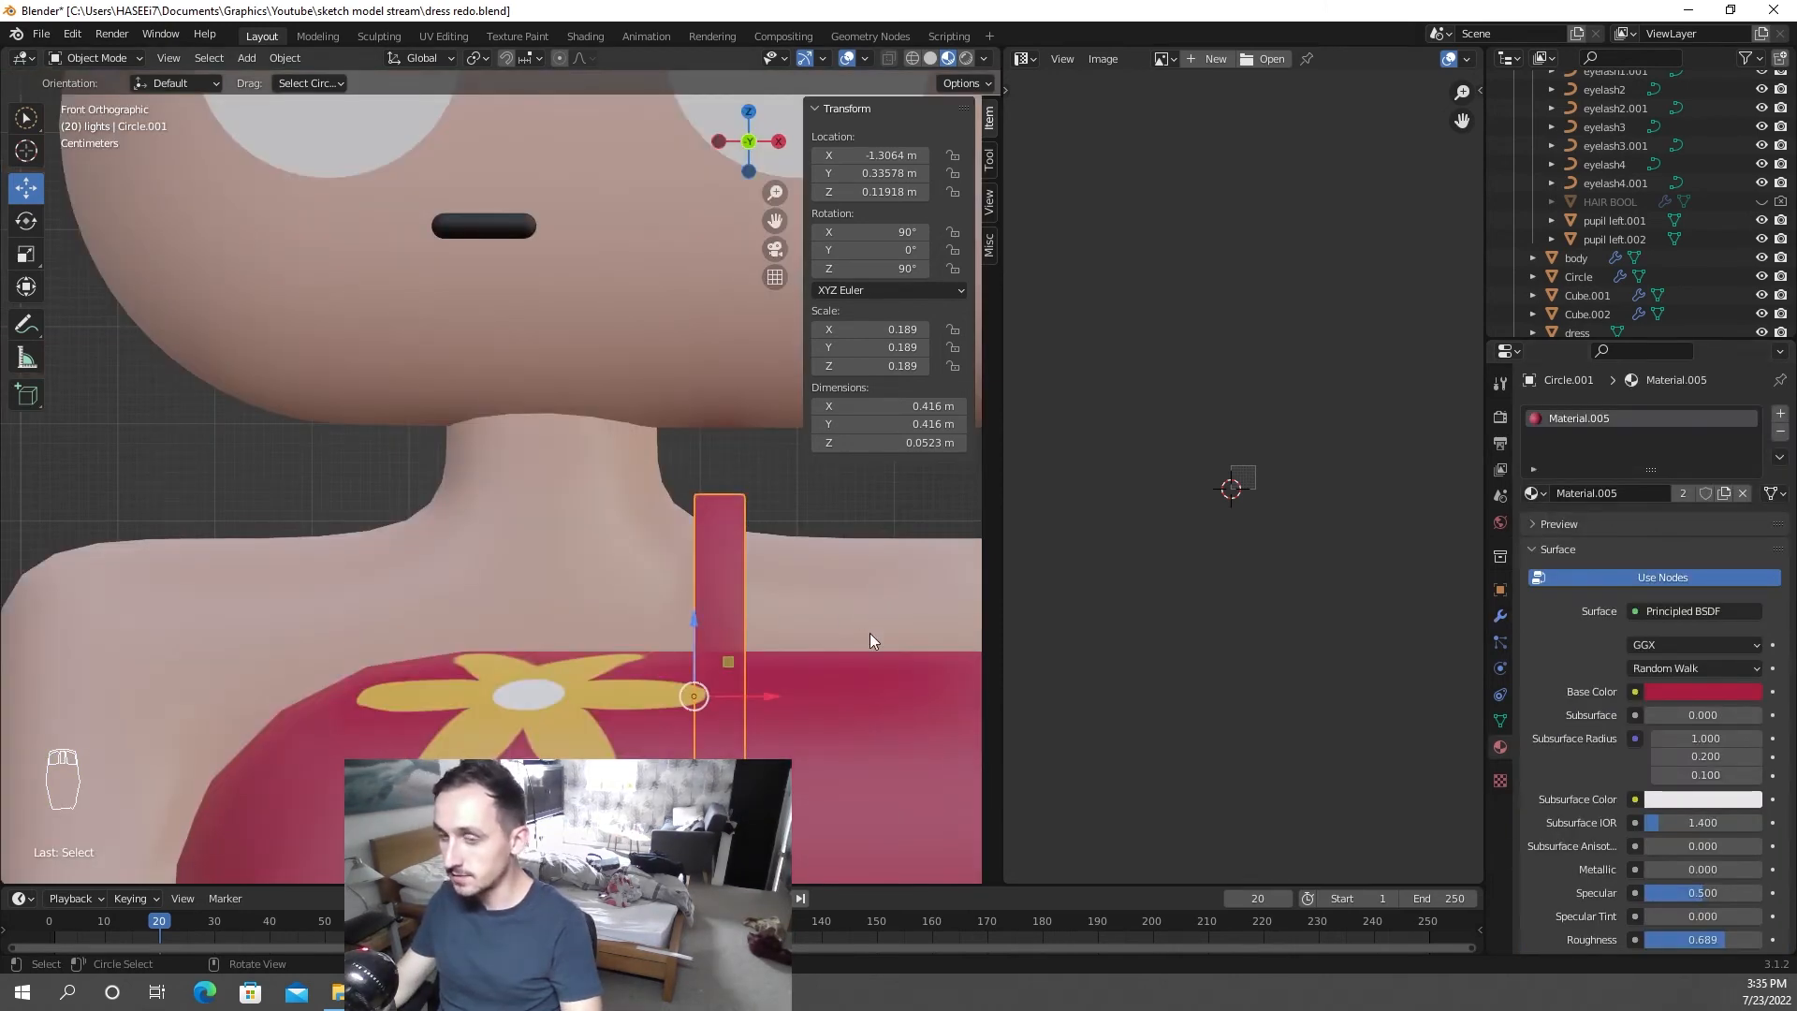
- Duplicate the strap along X to the opposite side of the neck, at about X -1.67 m
{"action": "key", "text": "shift+d"}
{"action": "key", "text": "x"}
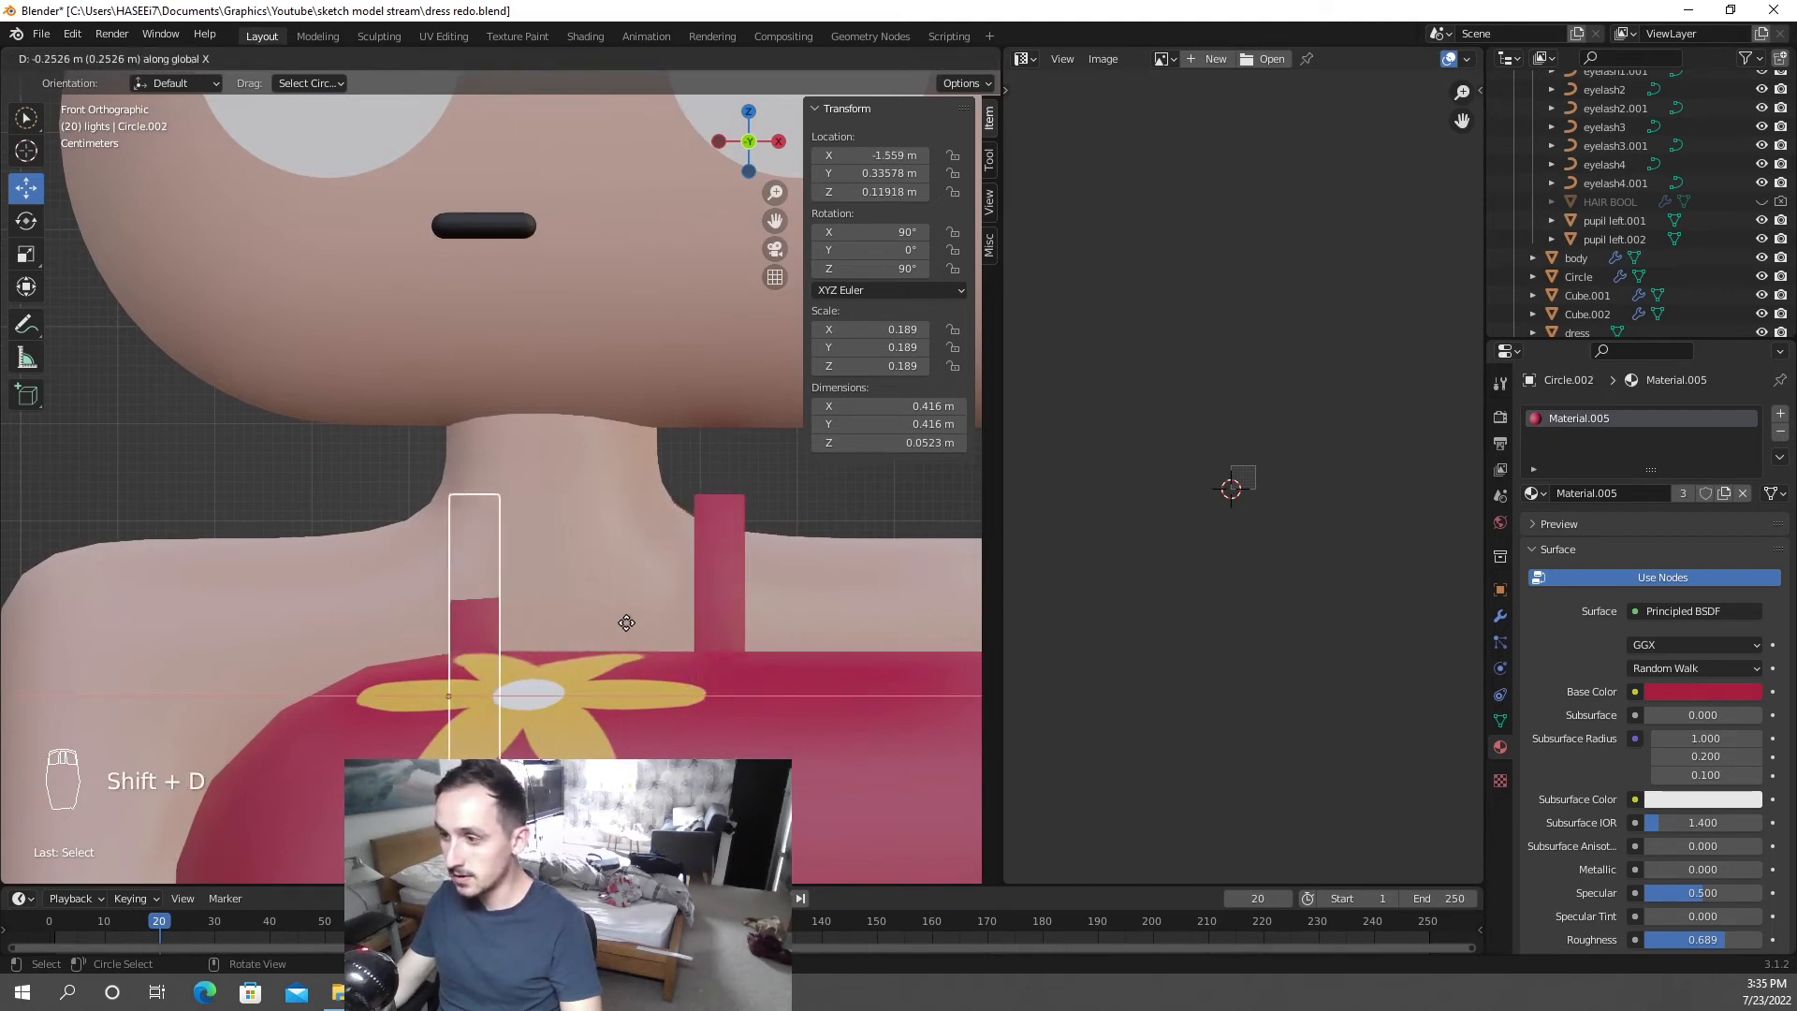
{"action": "left_click", "coordinate": [554, 633]}
{"action": "middle_click_drag", "start_coordinate": [554, 633], "coordinate": [615, 621]}
- Fit the duplicated strap to the shoulder by moving it to about Y 0.28 m and Z 0.11 m
{"action": "key", "text": "g"}
{"action": "key", "text": "y"}
{"action": "left_click", "coordinate": [771, 642]}
{"action": "key", "text": "g"}
{"action": "key", "text": "z"}
{"action": "left_click", "coordinate": [612, 621]}
{"action": "key", "text": "KP_1"}
{"action": "scroll", "coordinate": [612, 621], "scroll_direction": "down", "scroll_amount": 8}
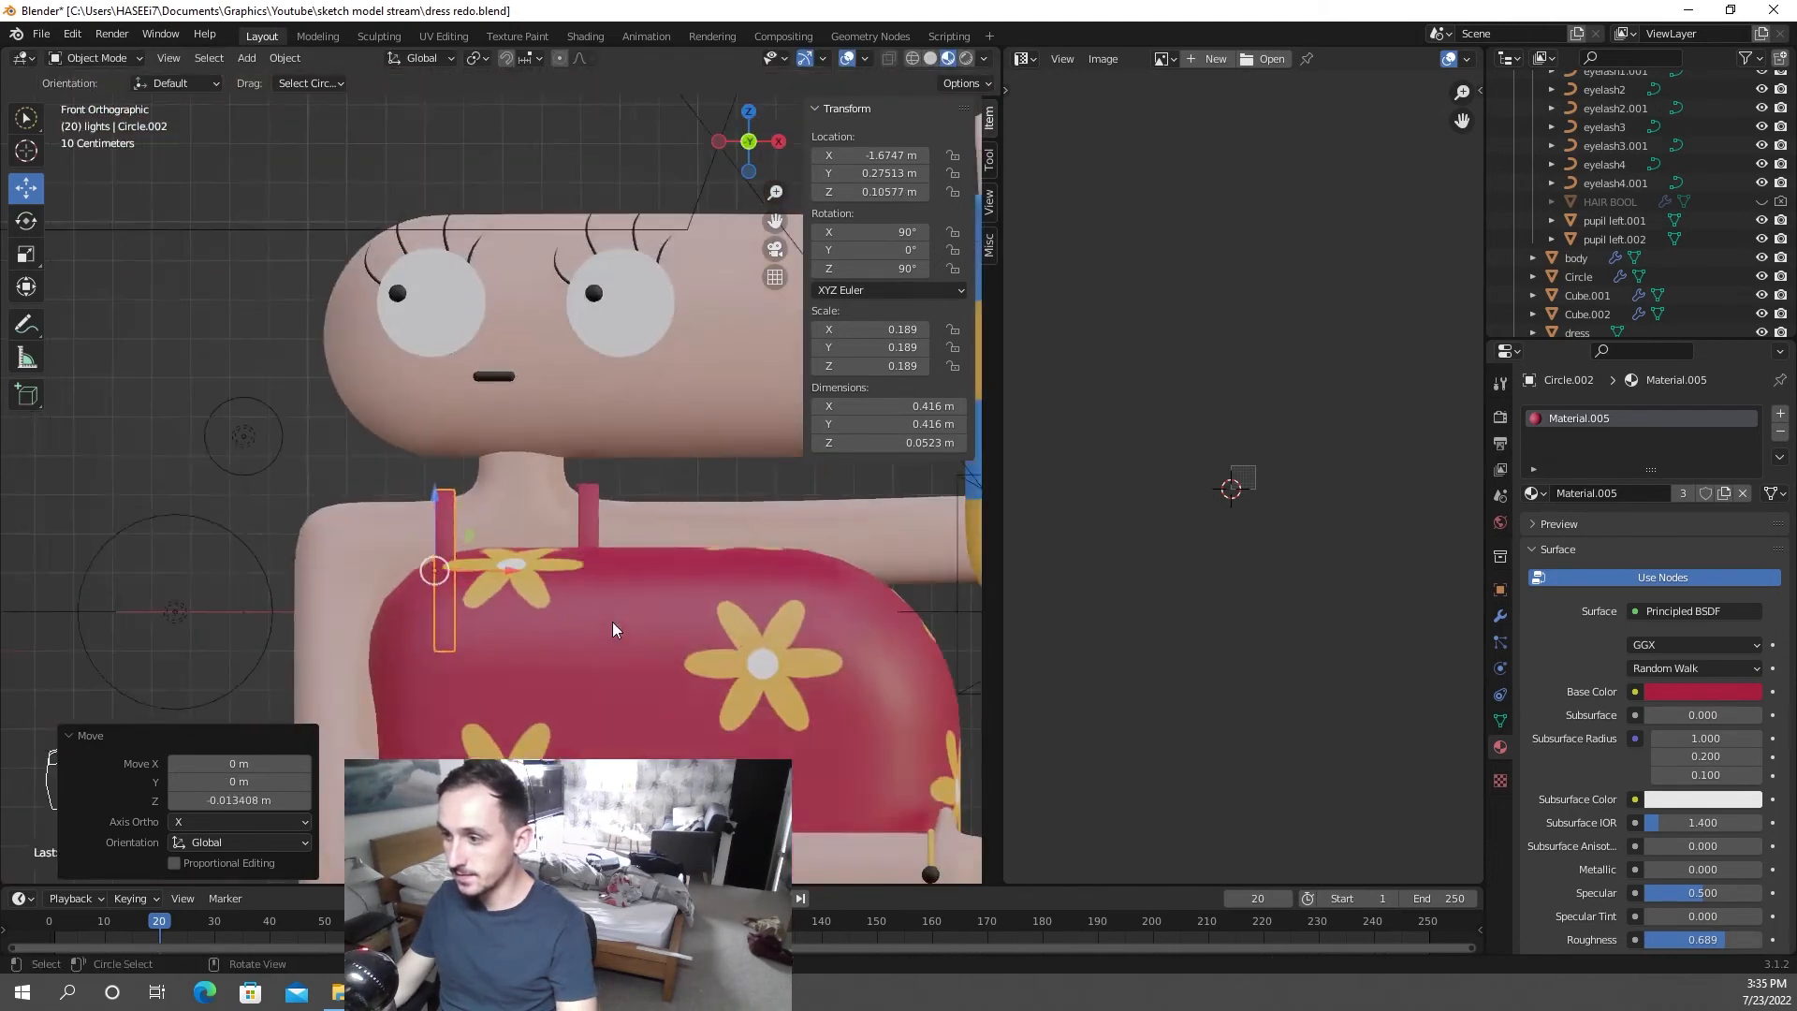
- Assign the existing YELLOW material to the dress character's foot
{"action": "left_click", "coordinate": [1537, 491]}
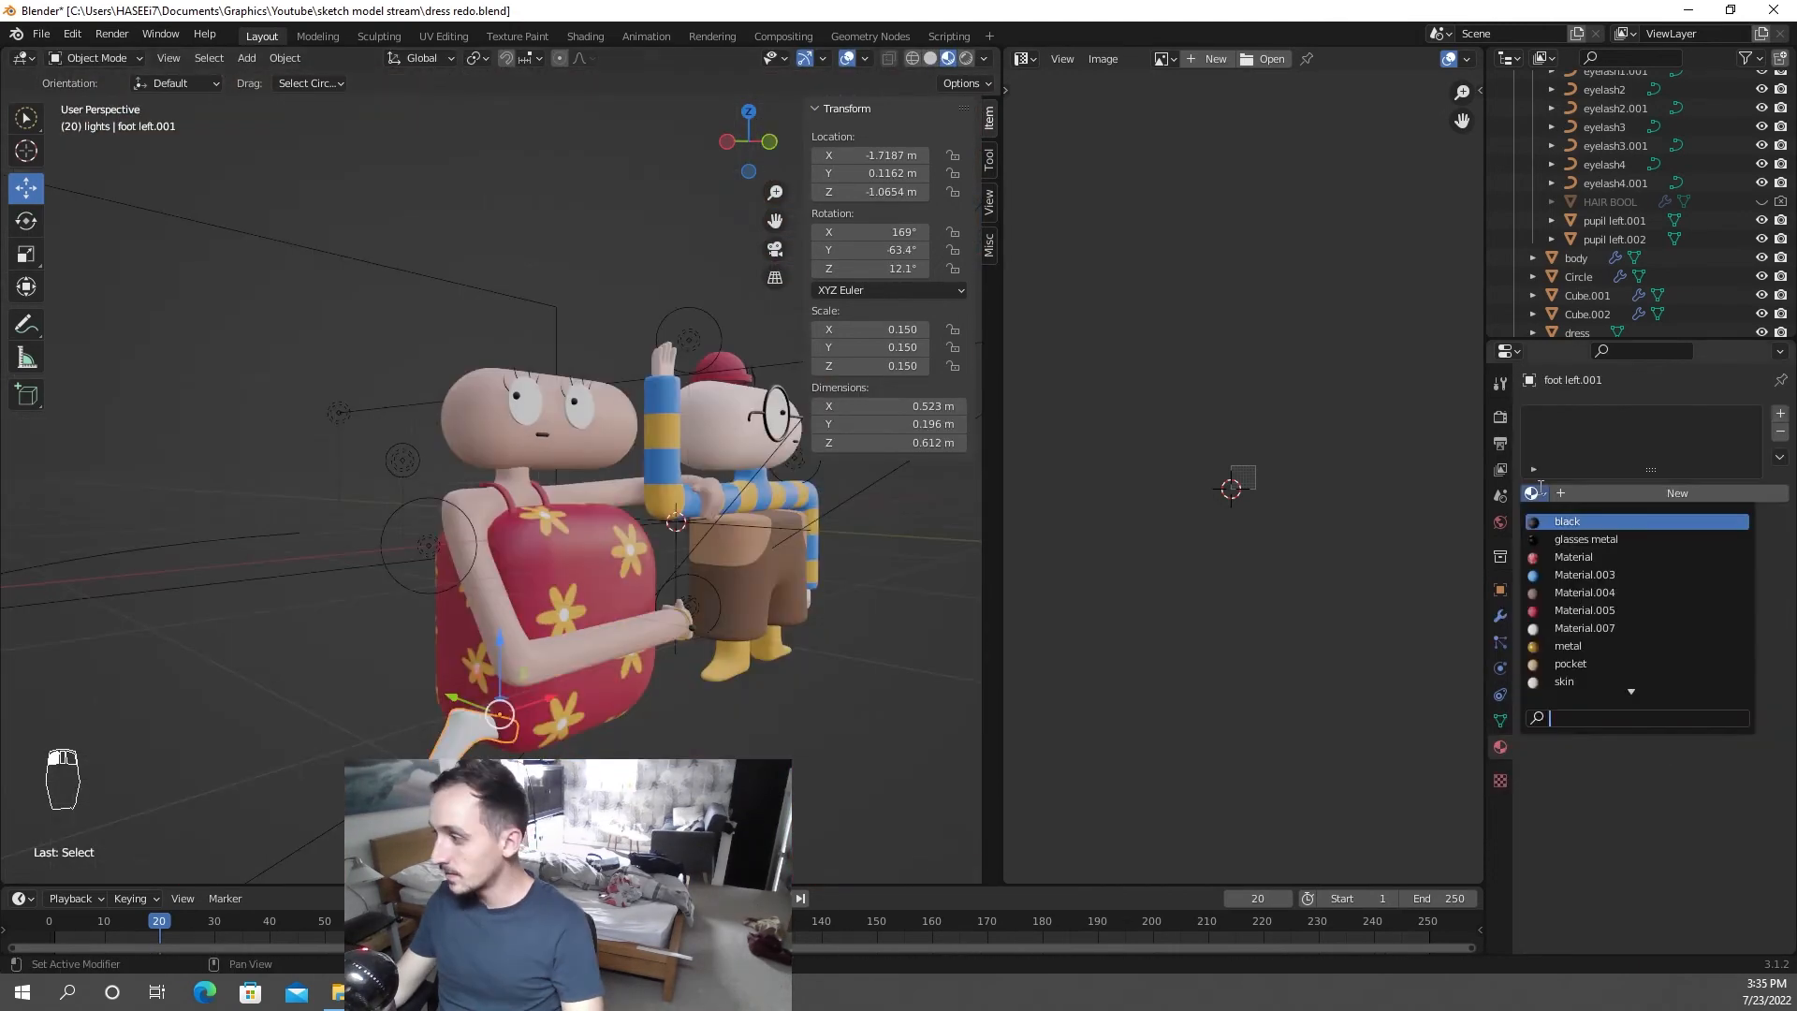
{"action": "scroll", "coordinate": [1582, 648], "scroll_direction": "down", "scroll_amount": 5}
{"action": "left_click", "coordinate": [1578, 681]}
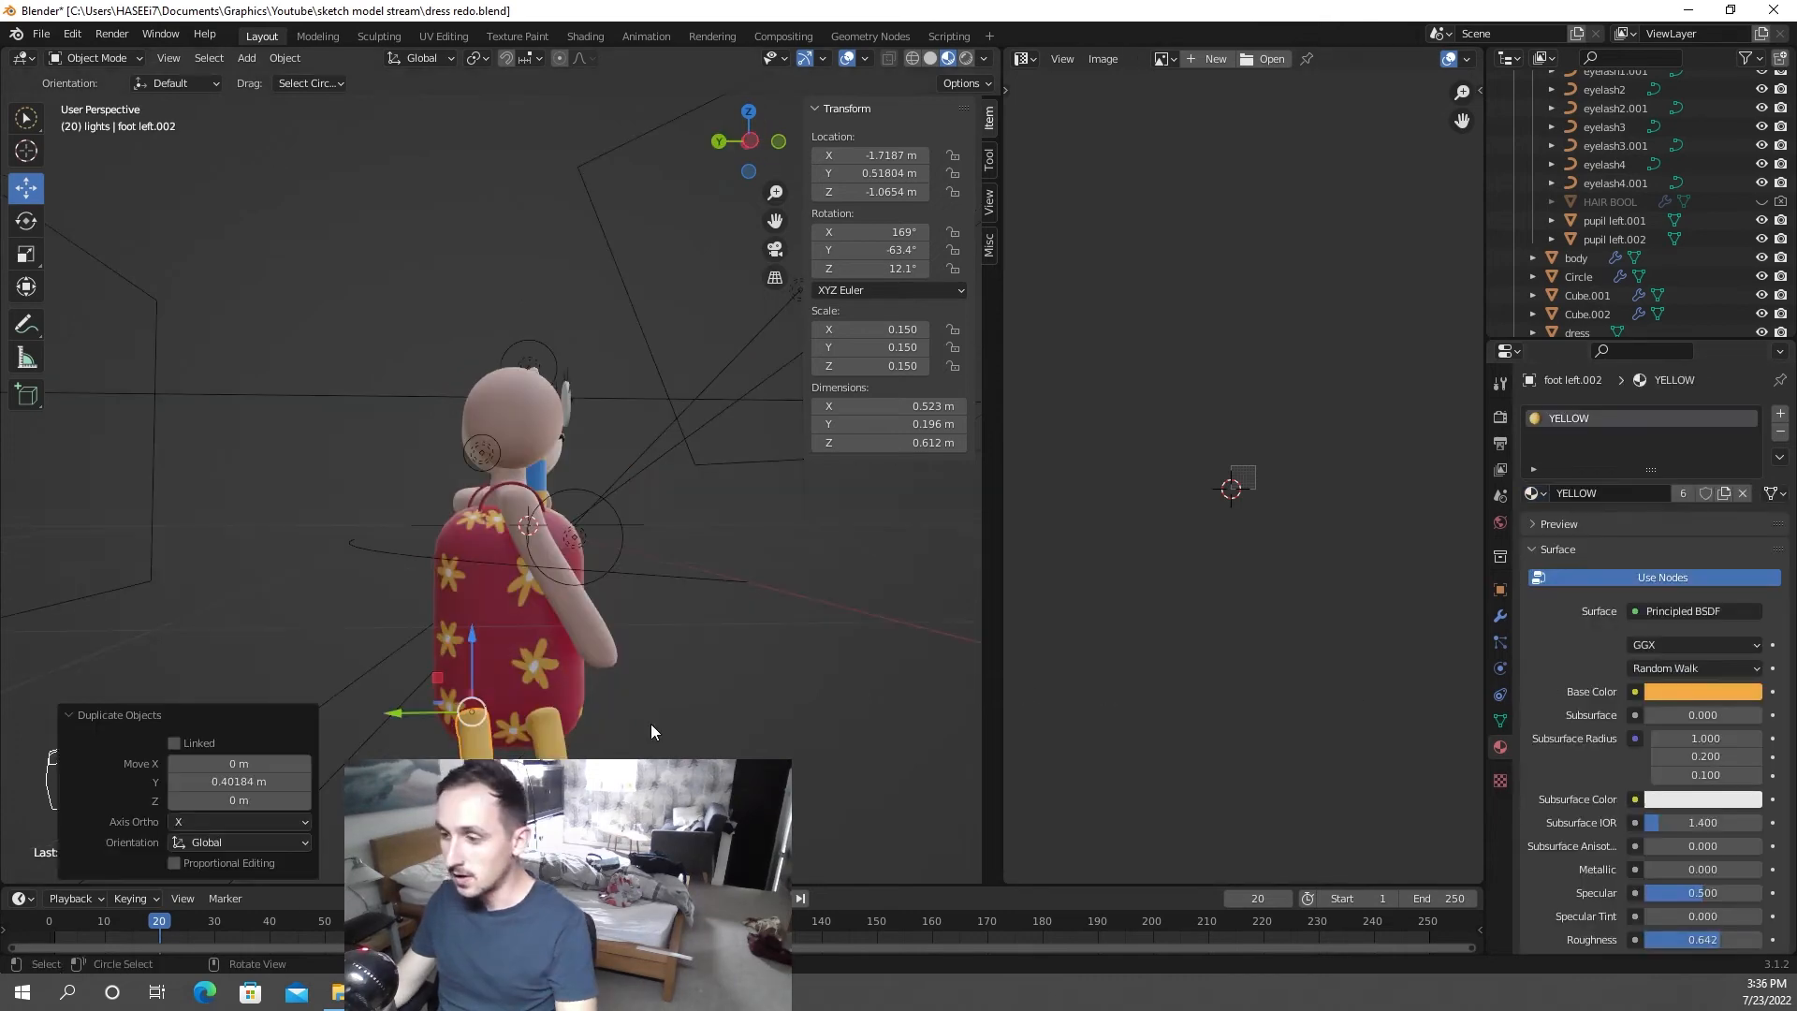
- Rotate the duplicated foot about the Z axis
{"action": "key", "text": "r"}
{"action": "key", "text": "z"}
{"action": "left_click", "coordinate": [605, 739]}
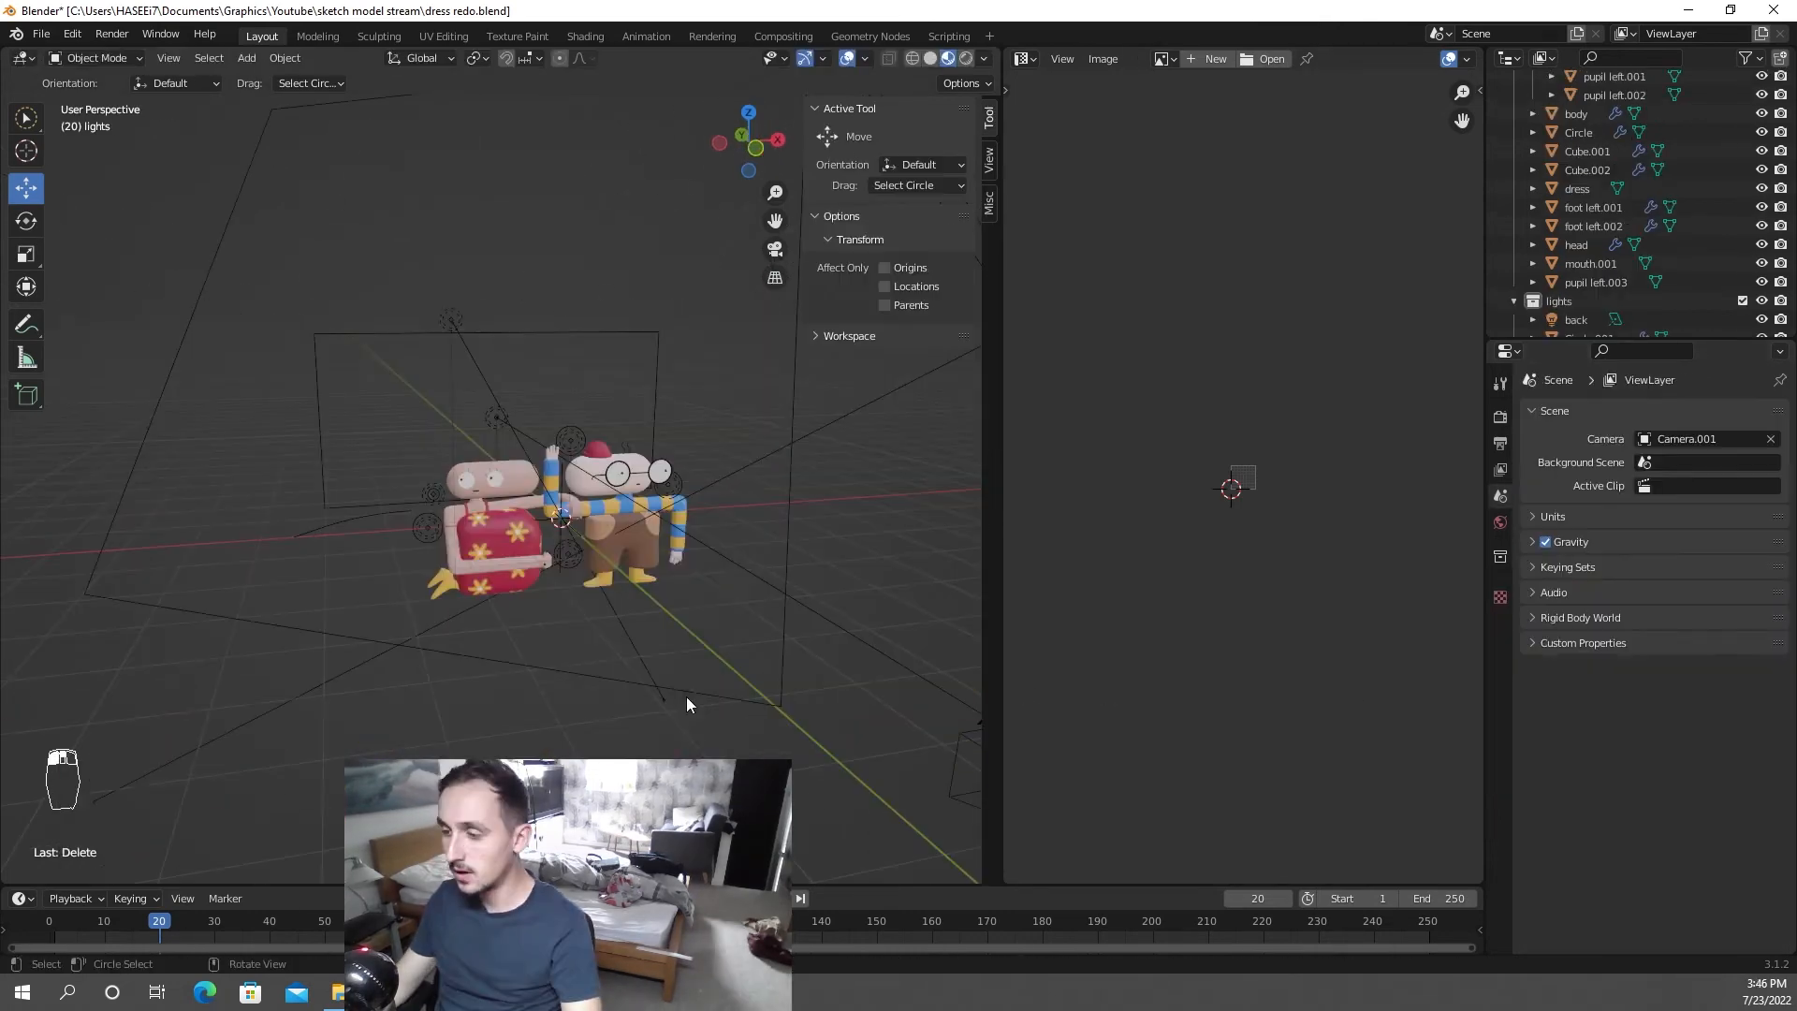
{"action": "key", "text": "shift+a"}
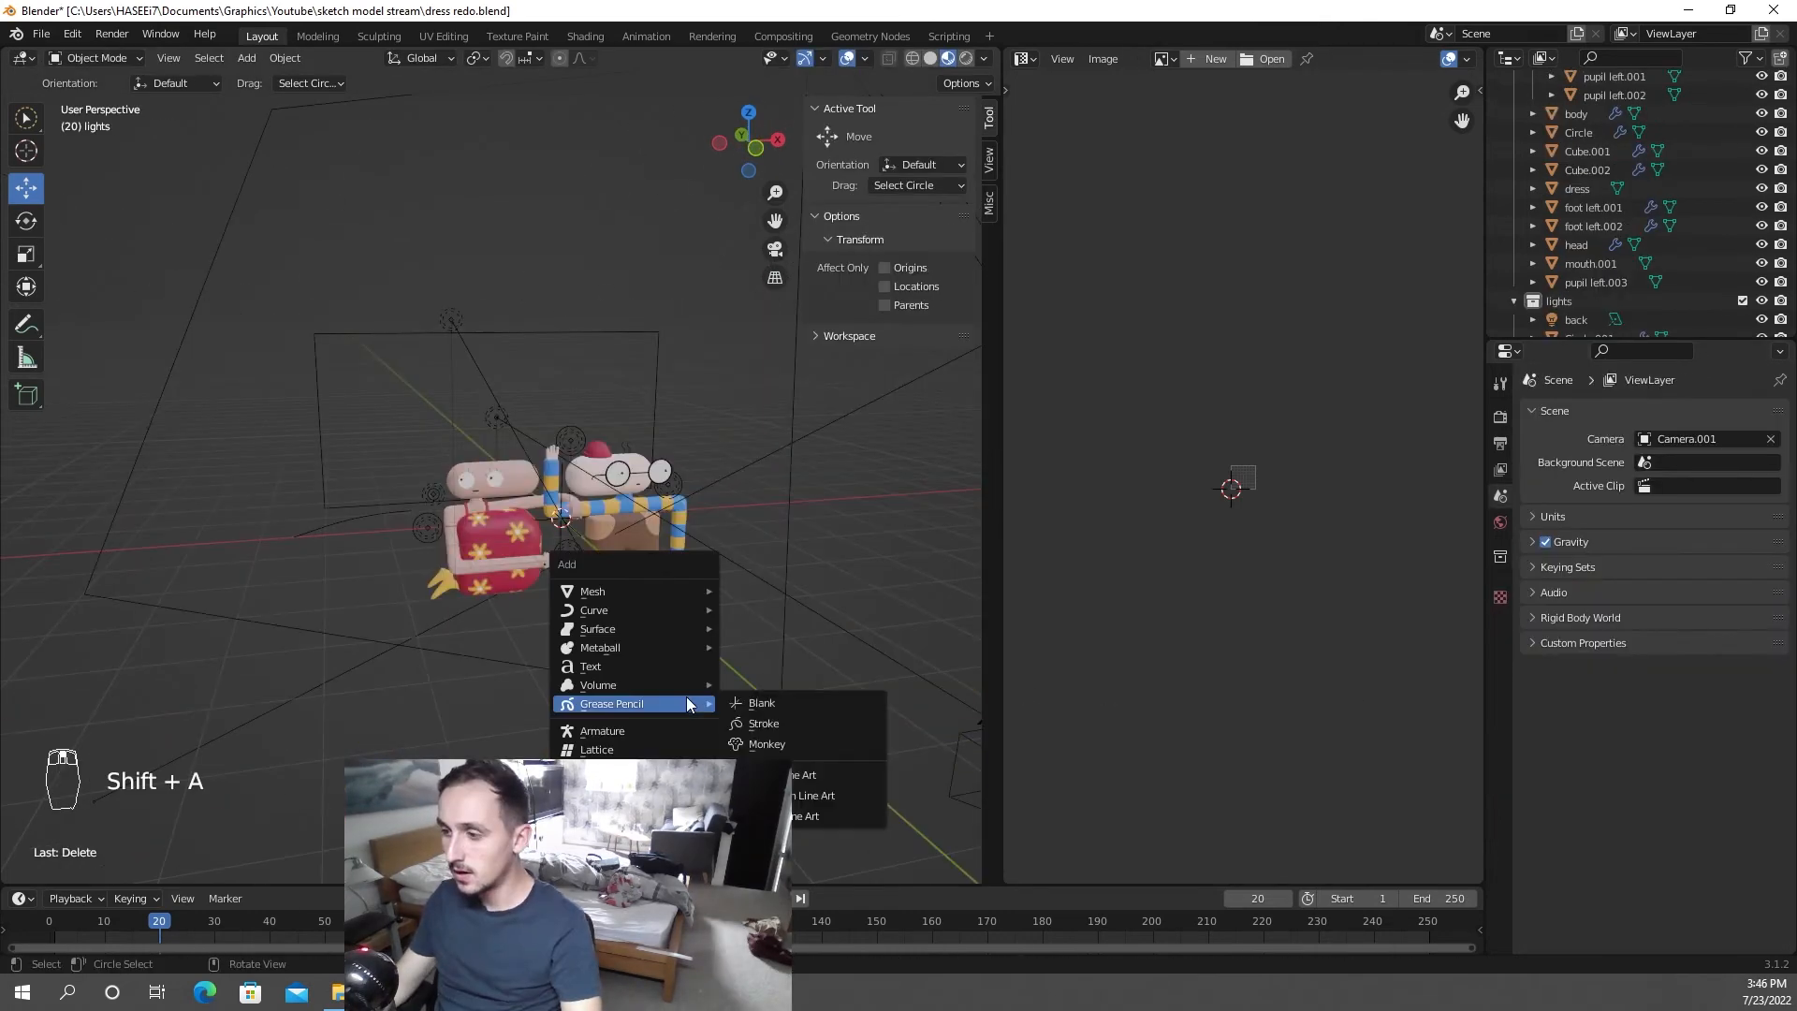
{"action": "middle_click_drag", "start_coordinate": [460, 587], "coordinate": [472, 698]}
{"action": "scroll", "coordinate": [475, 668], "scroll_direction": "up", "scroll_amount": 3}
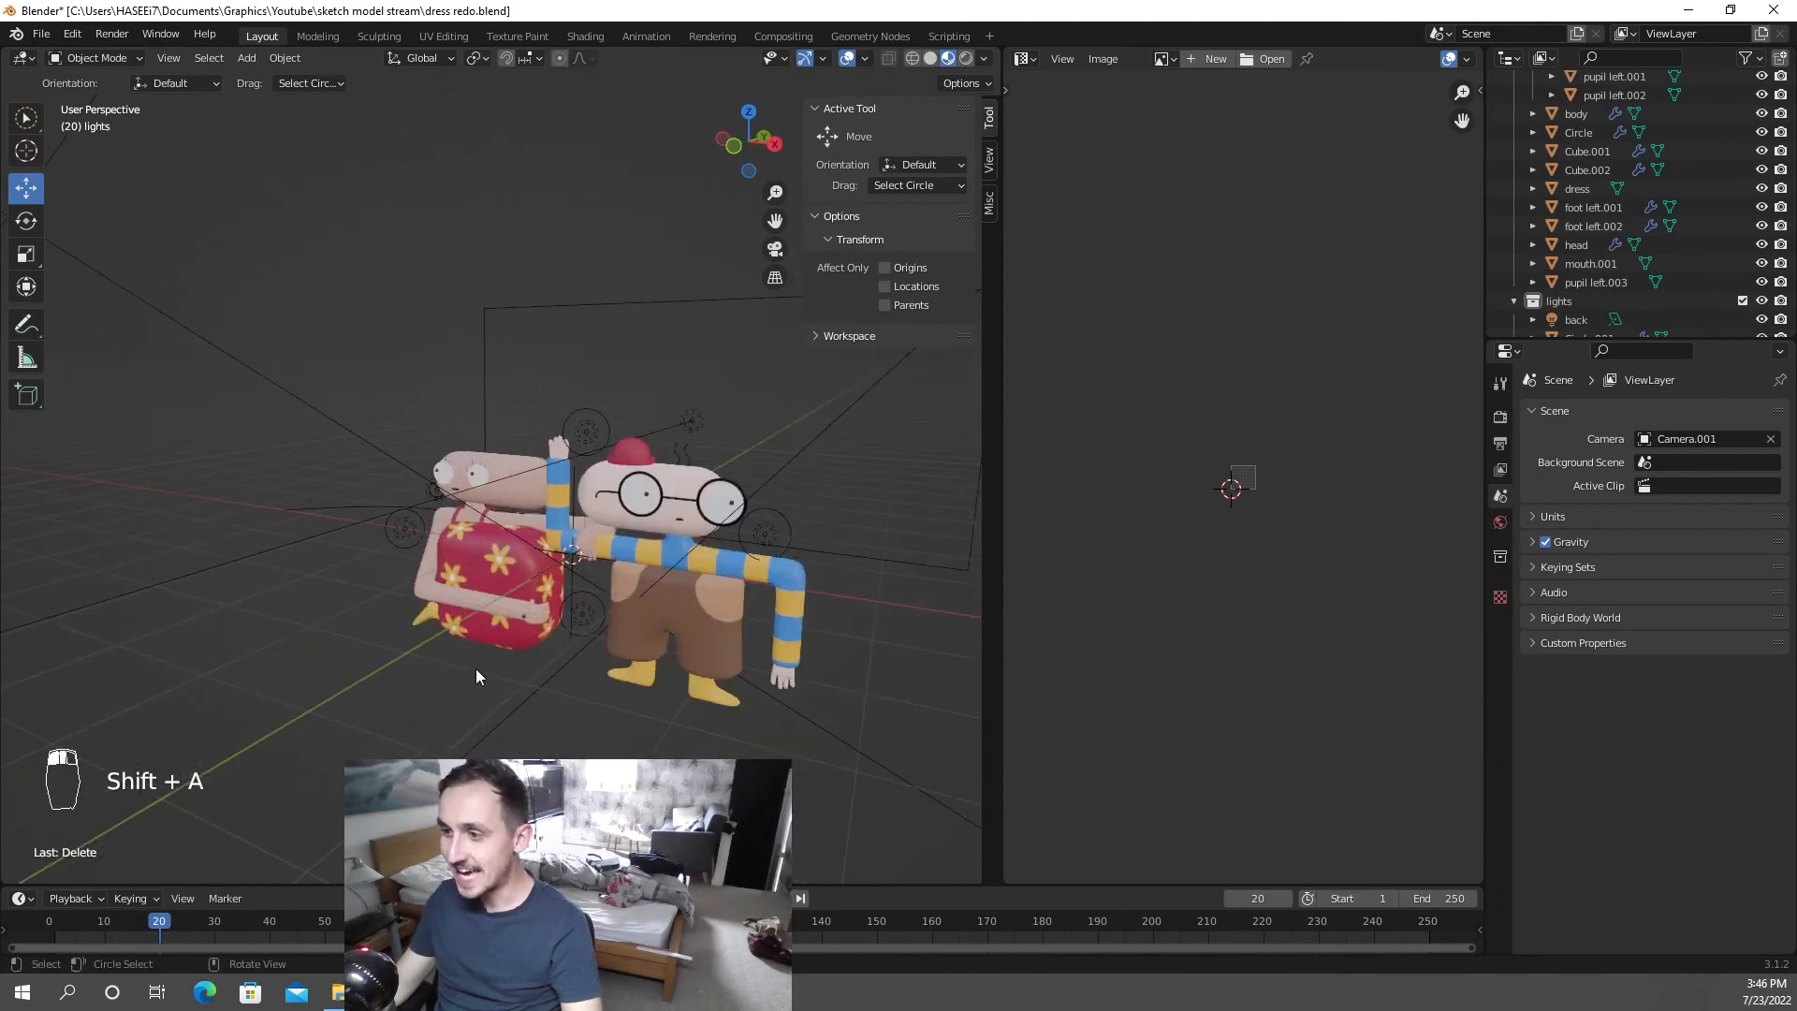
- Duplicate the dress character's head and move the copy forward along Y to about -3.14 m
{"action": "left_click", "coordinate": [504, 481]}
{"action": "middle_click_drag", "start_coordinate": [503, 481], "coordinate": [618, 562]}
{"action": "key", "text": "shift+d"}
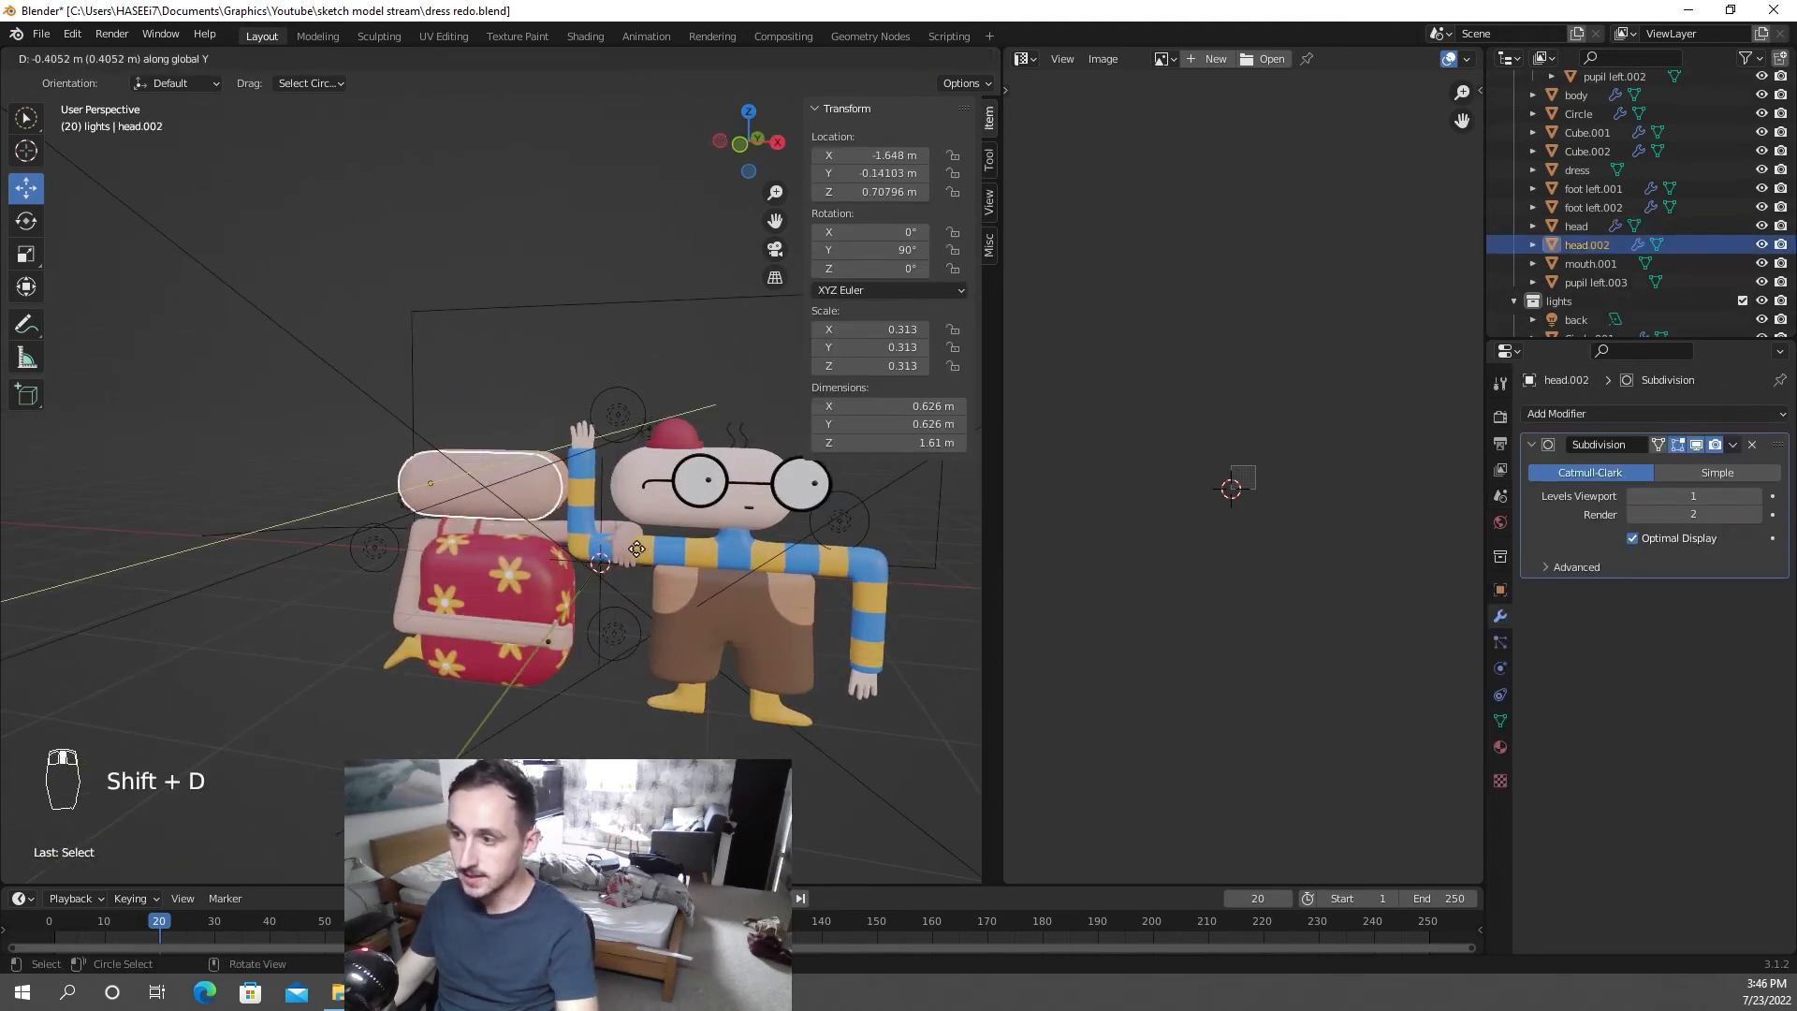
{"action": "left_click", "coordinate": [503, 694]}
{"action": "left_click", "coordinate": [546, 727]}
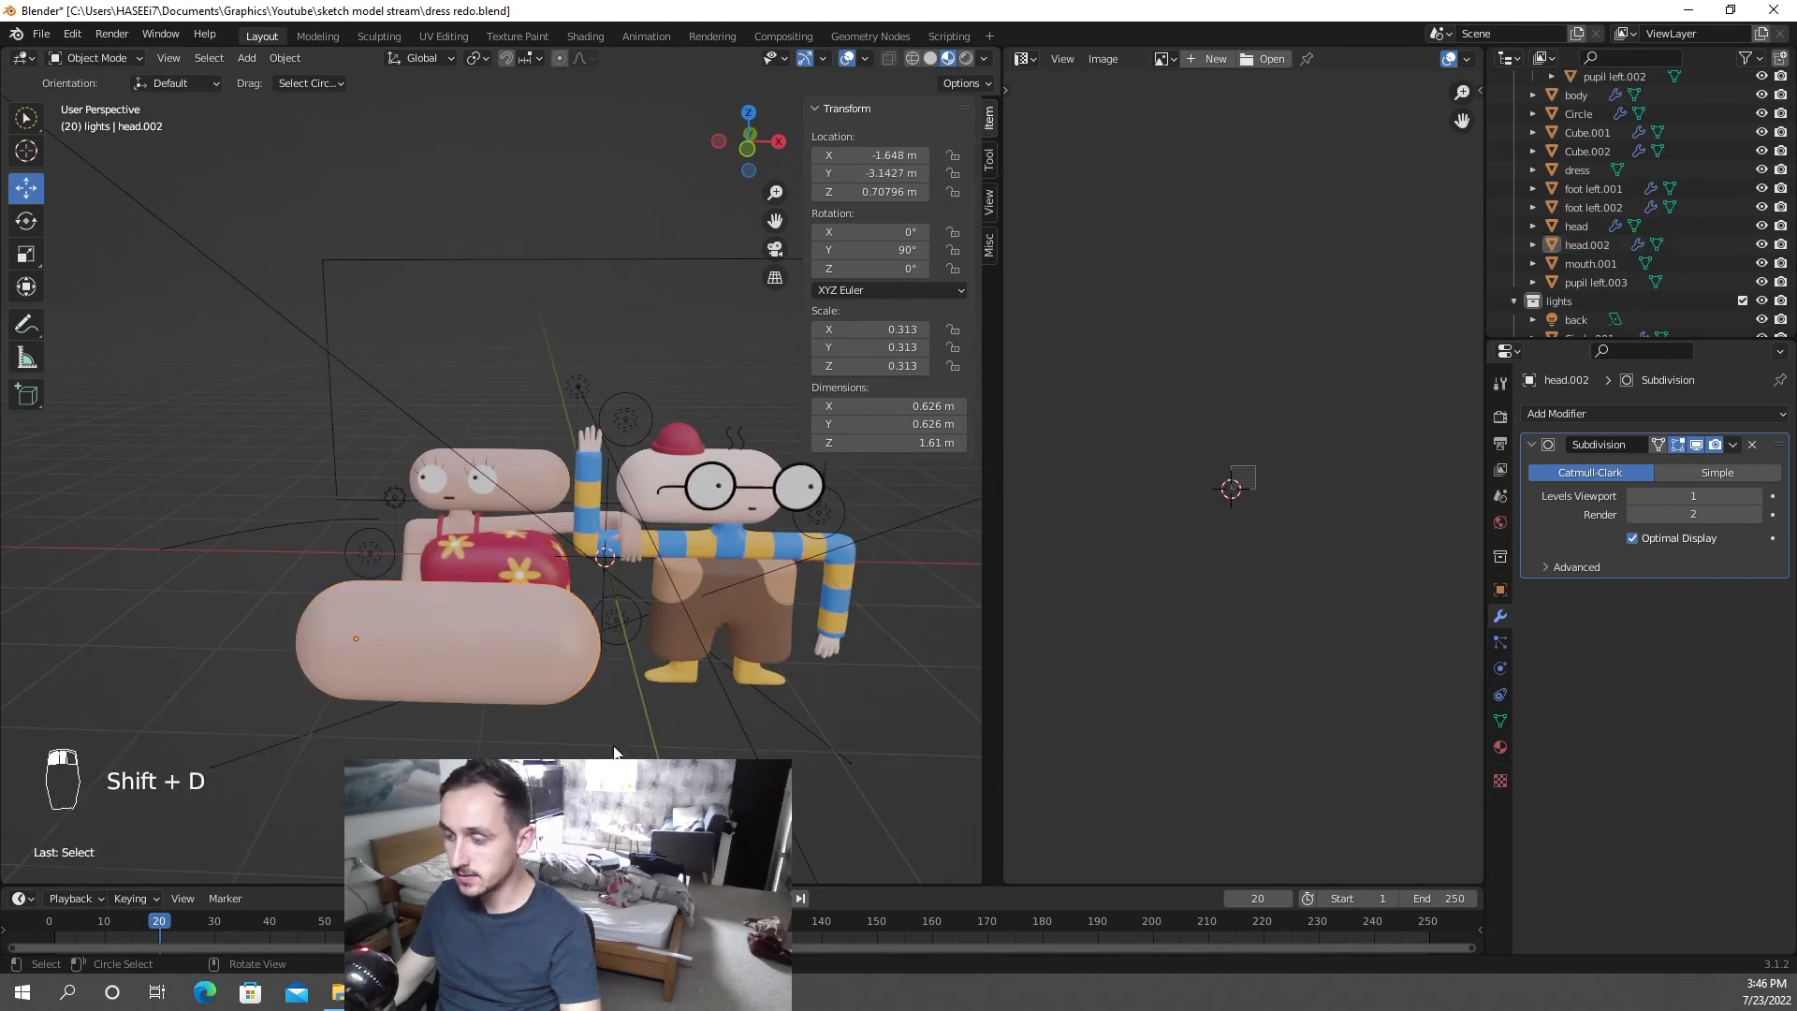
{"action": "middle_click_drag", "start_coordinate": [546, 726], "coordinate": [584, 730]}
- Add a 2 m mesh cube at the world origin
{"action": "key", "text": "shift+a"}
{"action": "mouse_move", "coordinate": [565, 581]}
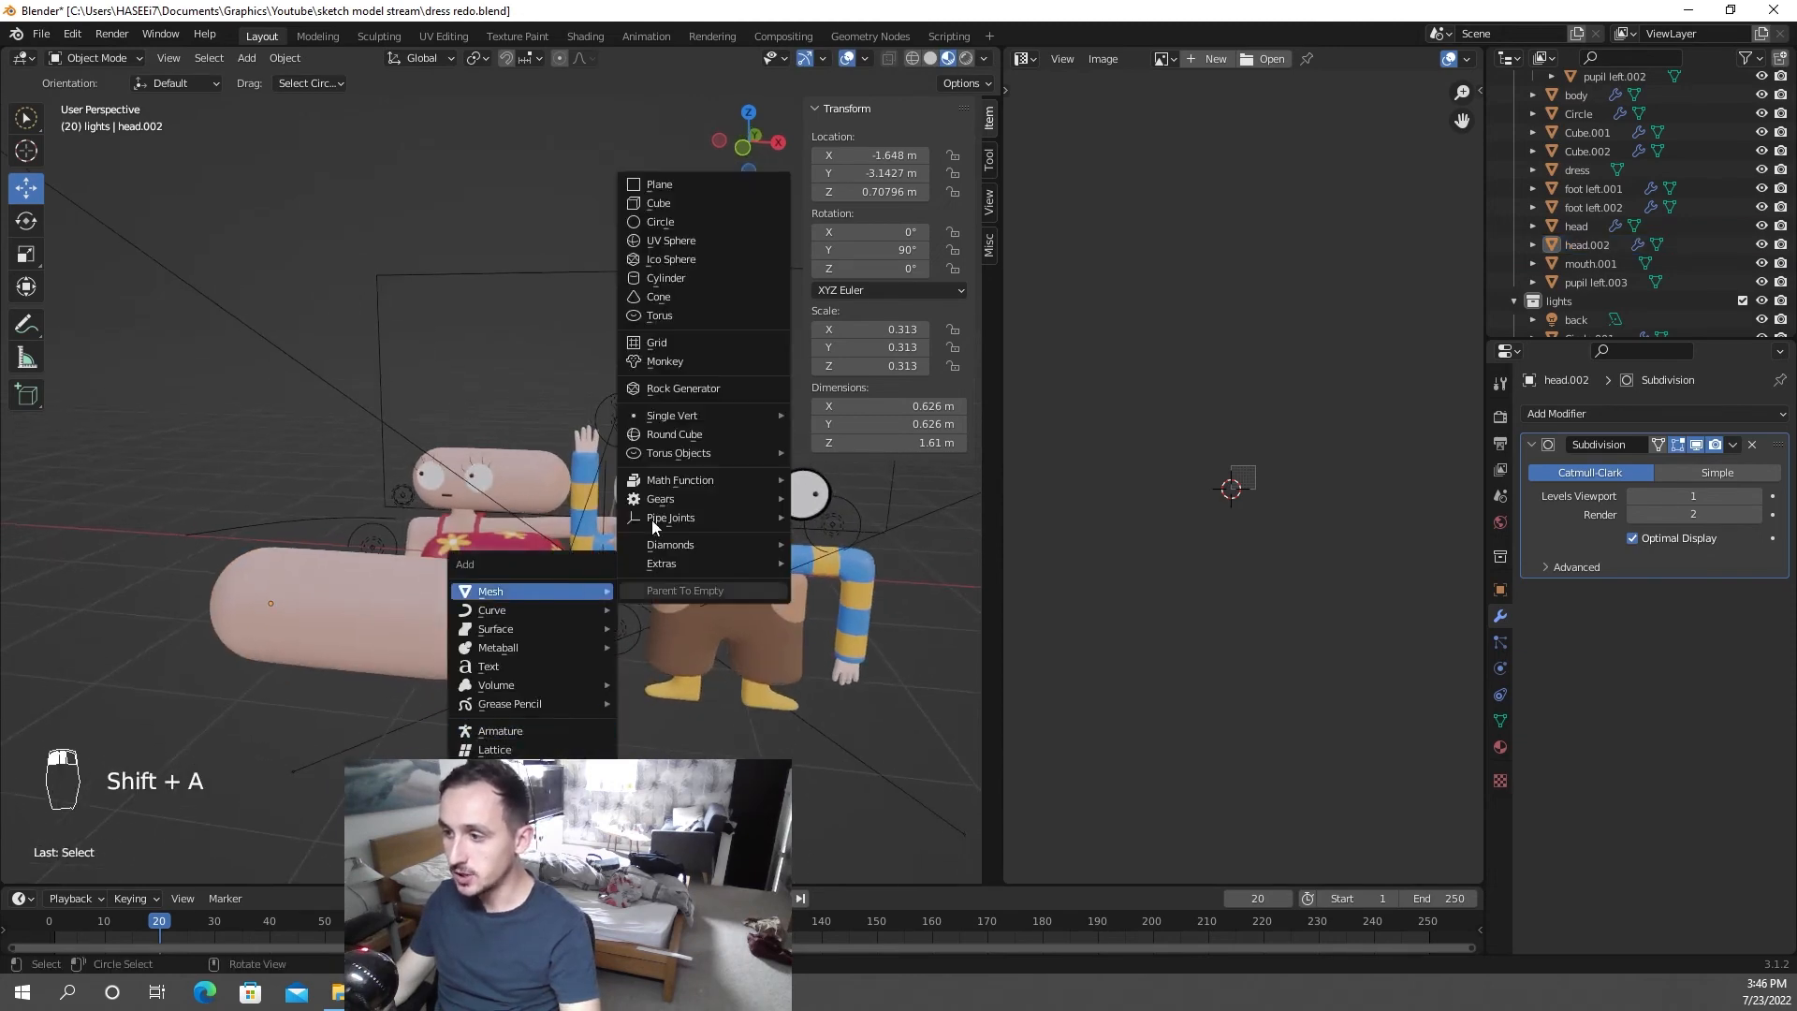
{"action": "left_click", "coordinate": [728, 203]}
{"action": "middle_click_drag", "start_coordinate": [701, 260], "coordinate": [1166, 539]}
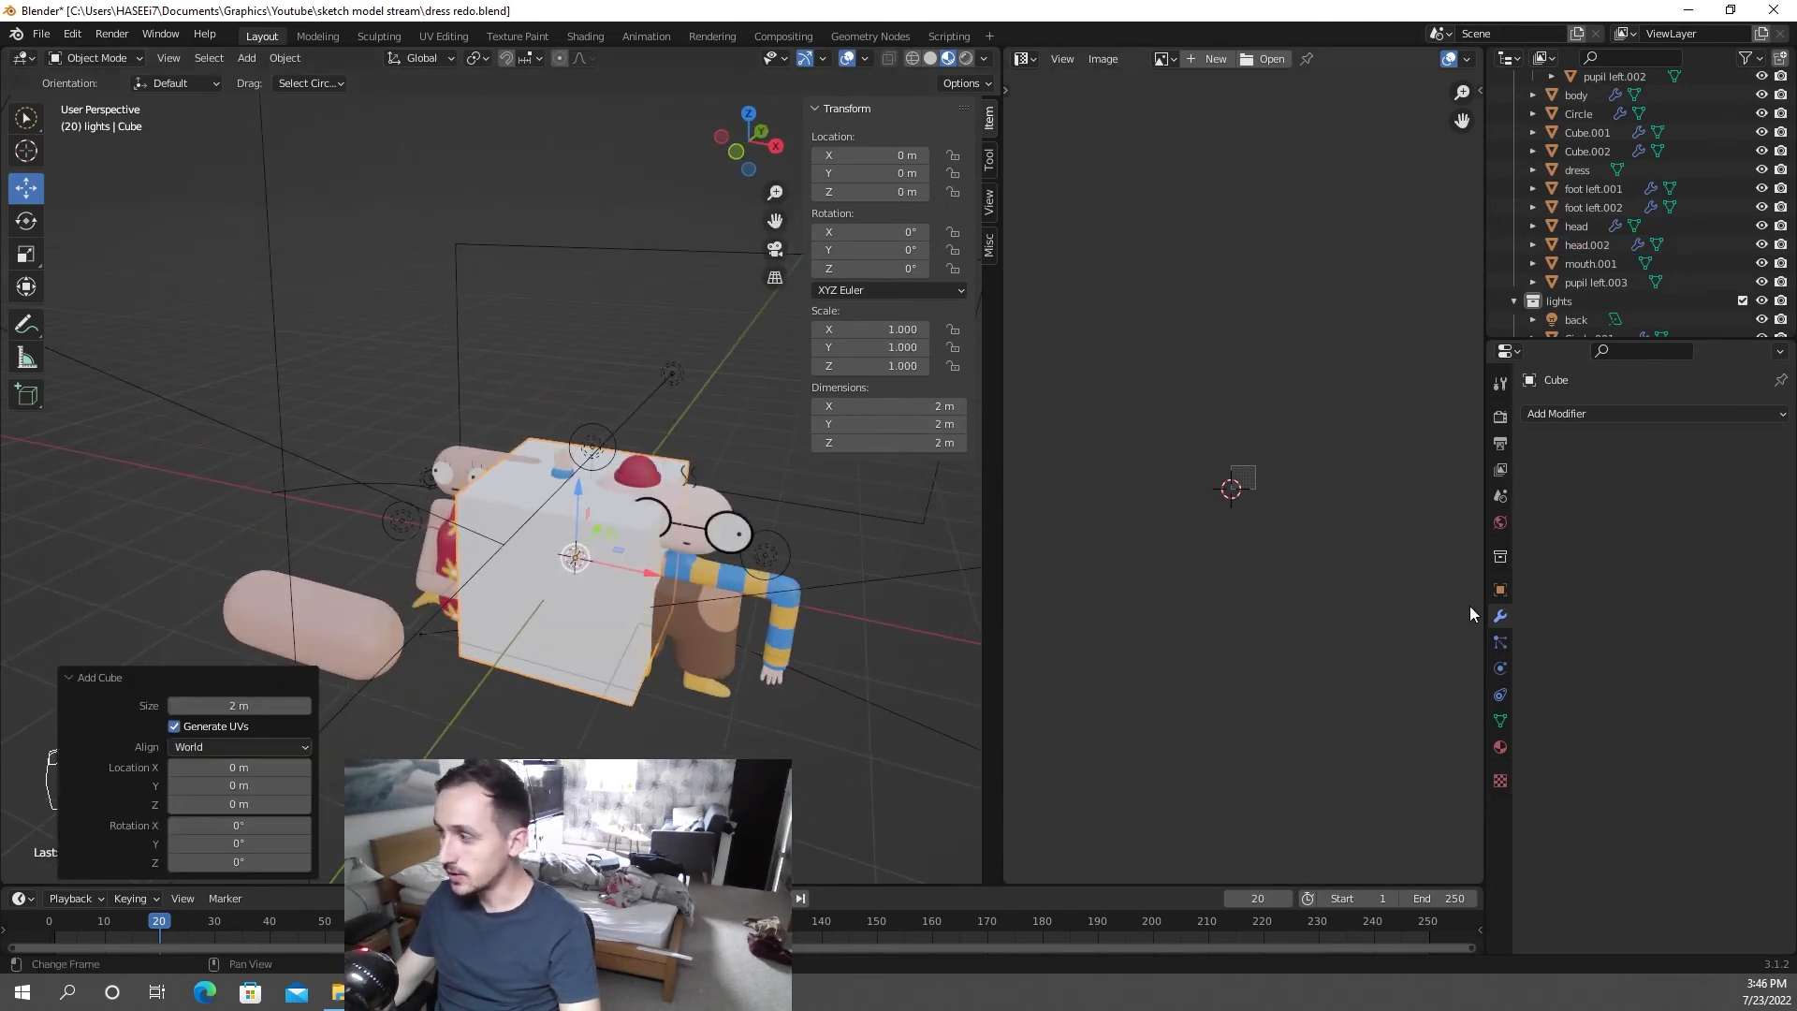
- Subdivide the cube with a Subdivision Surface modifier set to Simple, apply it, and check the mesh in Edit Mode
{"action": "left_click", "coordinate": [1565, 412]}
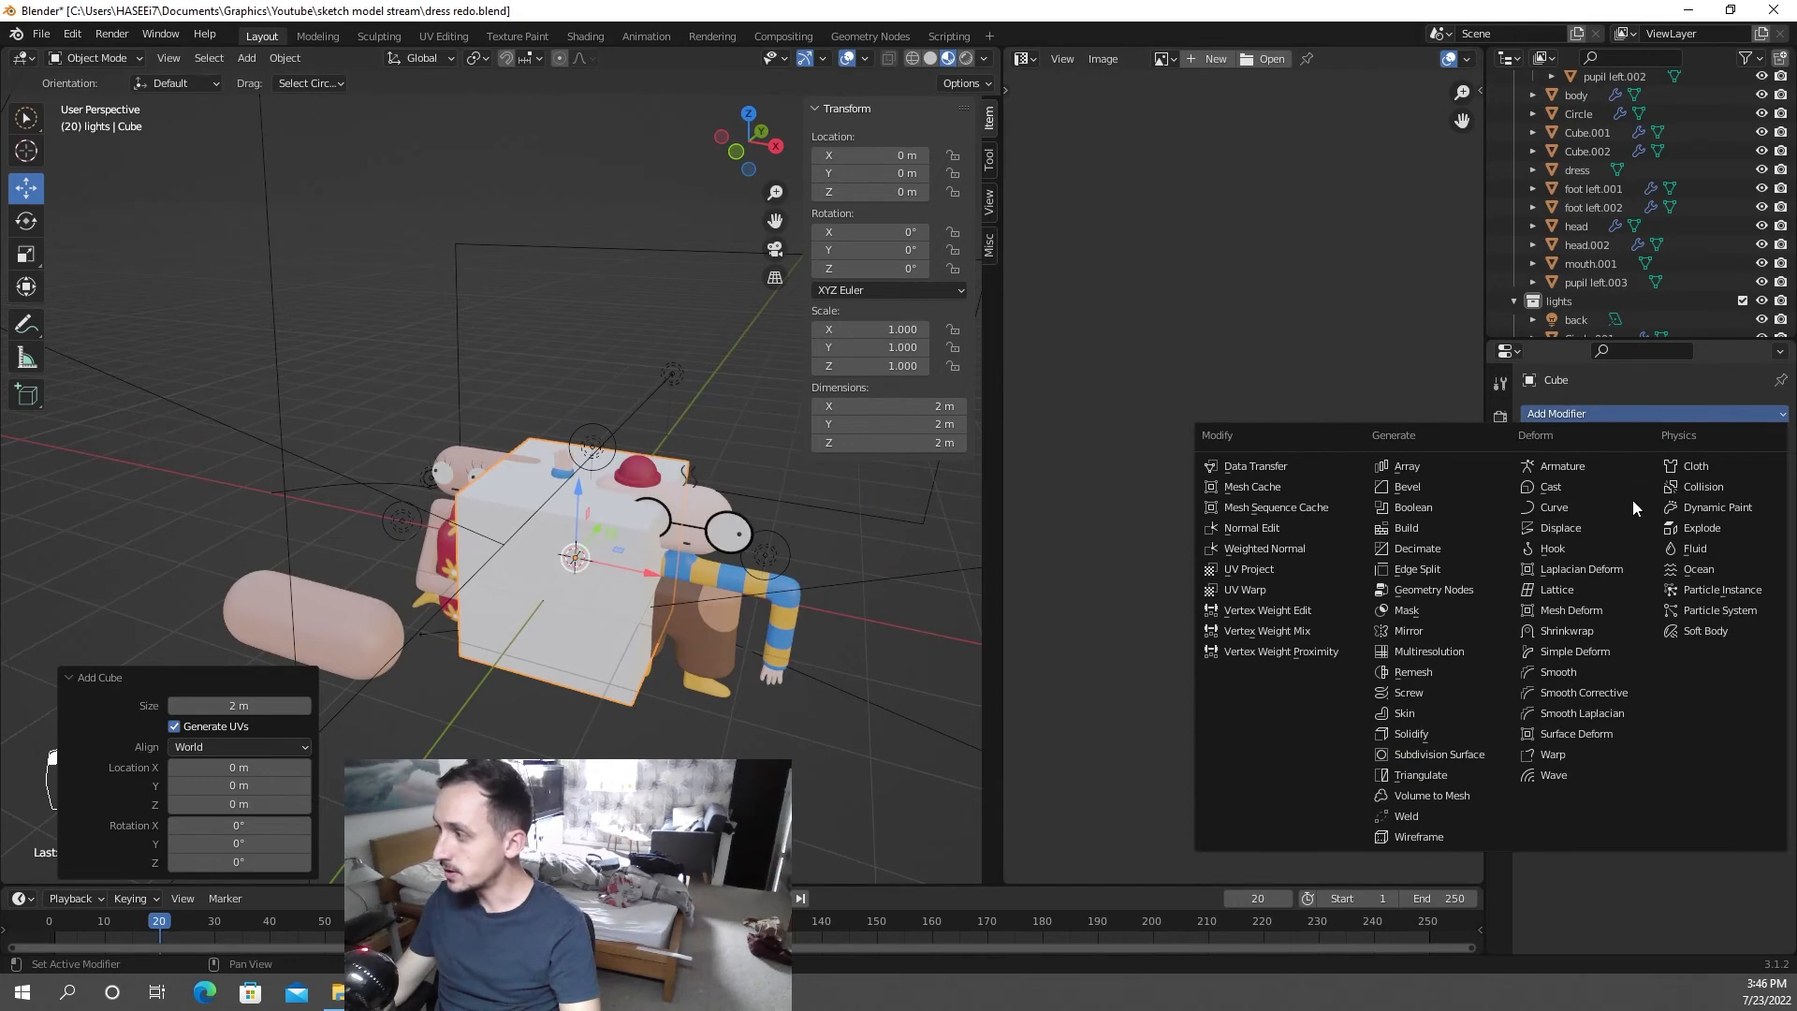
{"action": "left_click", "coordinate": [1462, 756]}
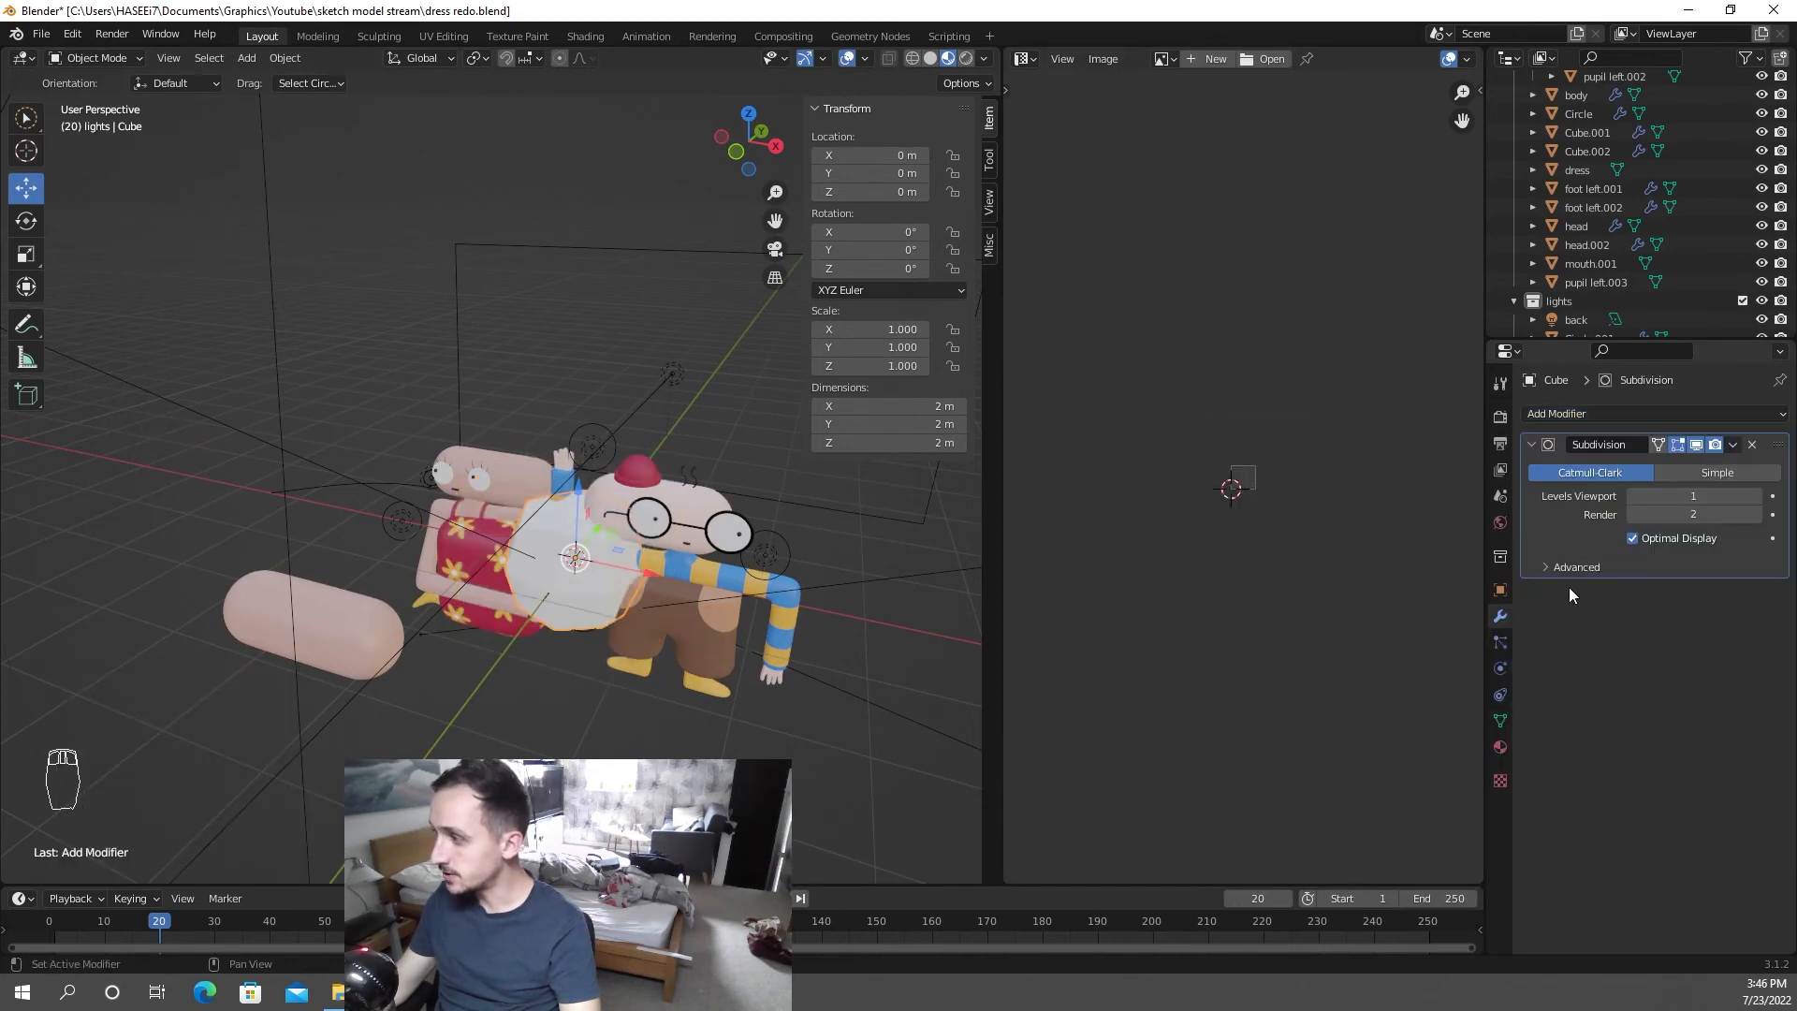
{"action": "left_click", "coordinate": [1756, 476]}
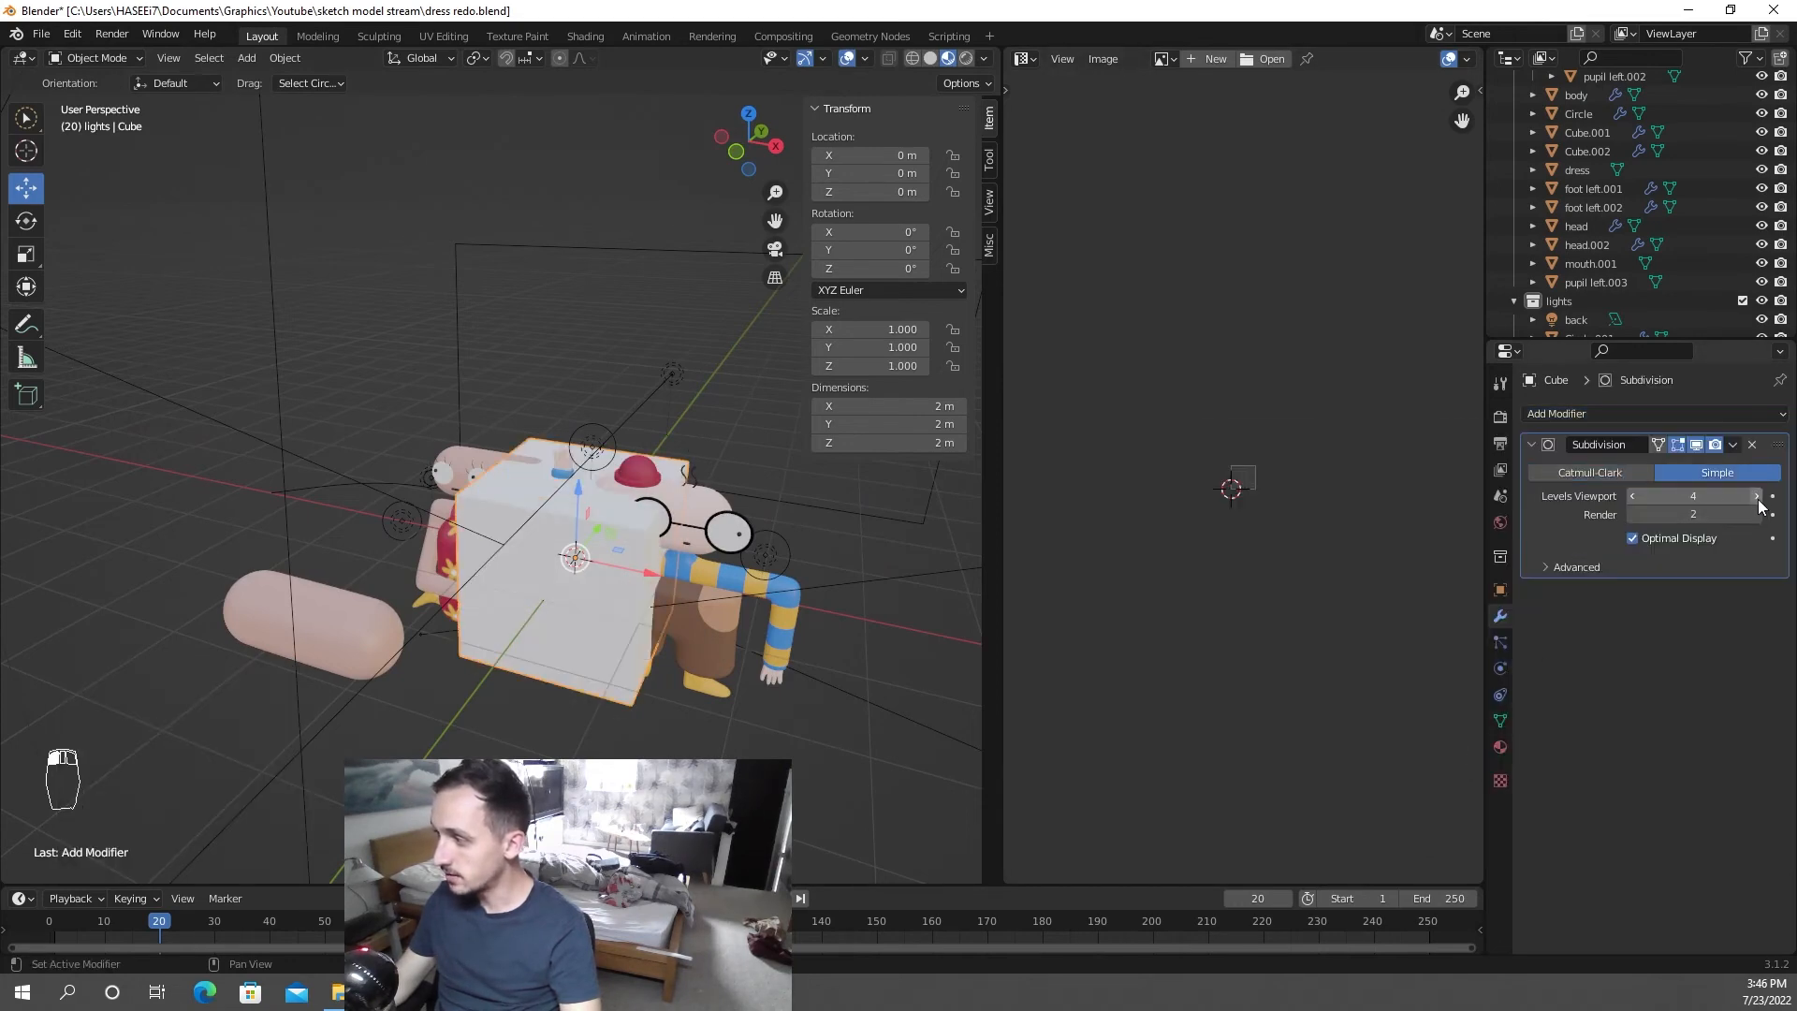
{"action": "left_click", "coordinate": [1732, 444]}
{"action": "left_click", "coordinate": [1707, 468]}
{"action": "key", "text": "Tab"}
{"action": "key", "text": "Tab"}
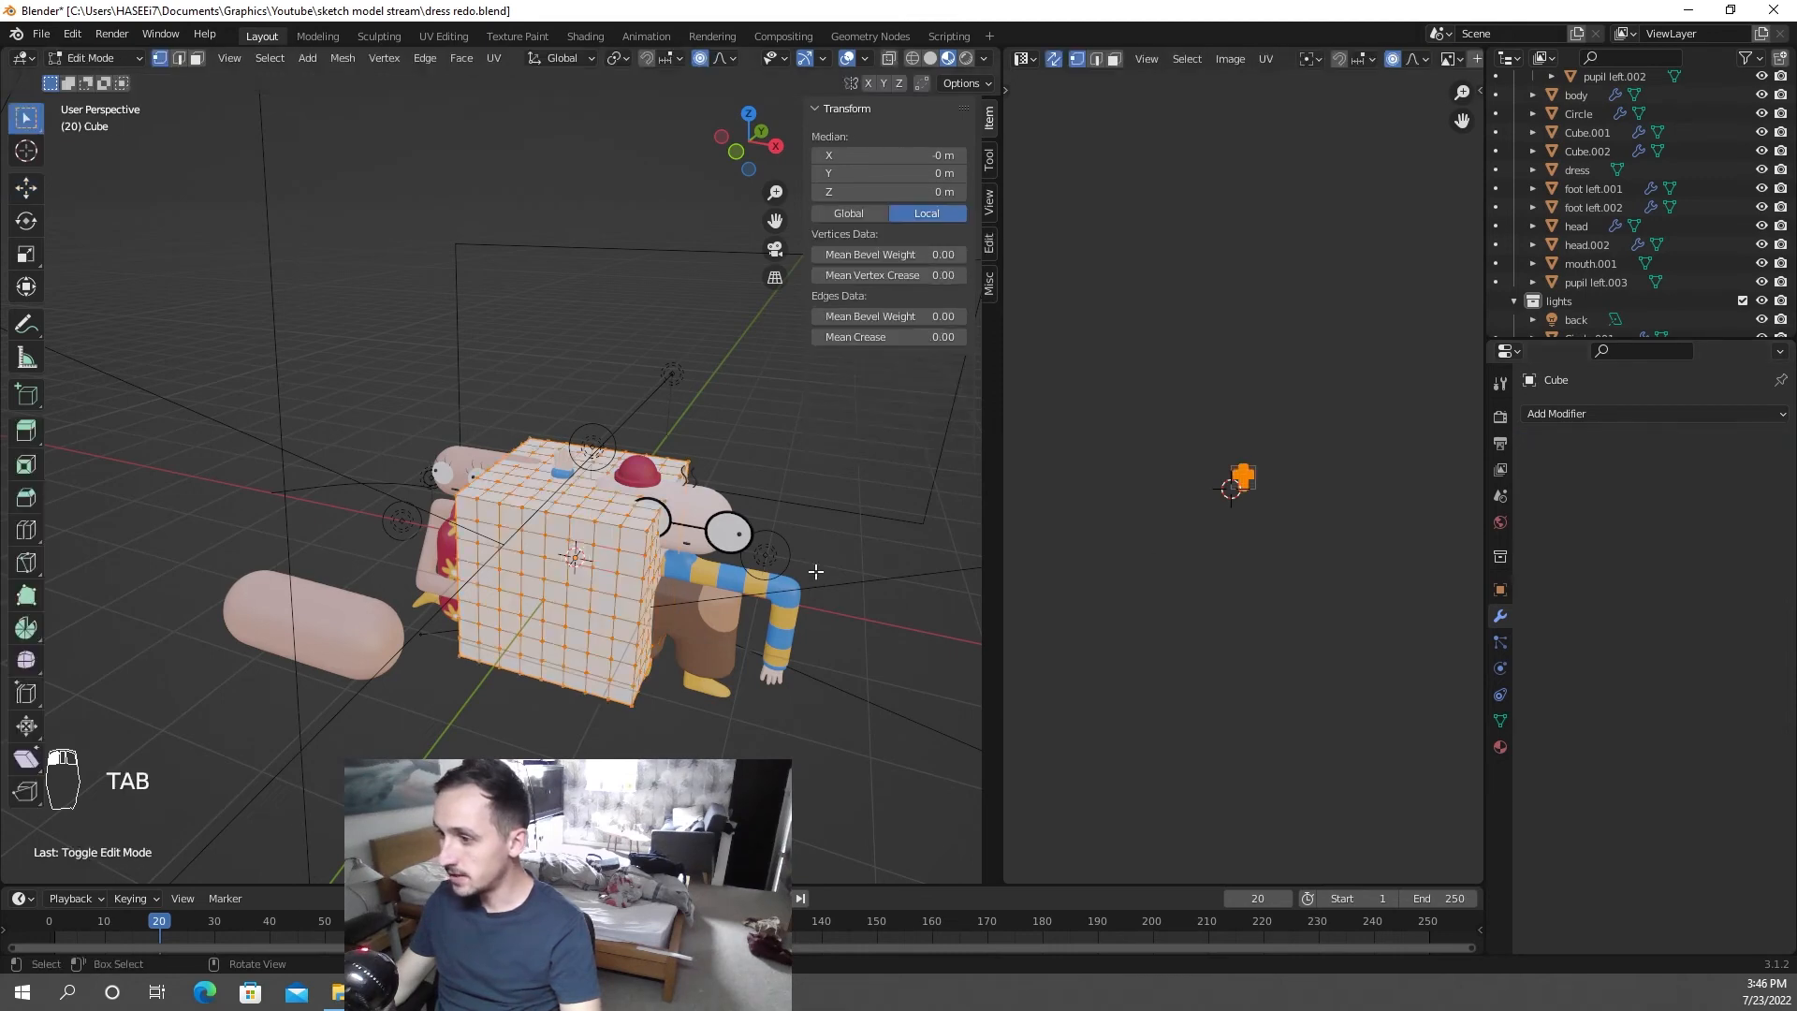
- Move the cube forward along Y to about -2.68 m and scale it down to about 0.49
{"action": "key", "text": "g"}
{"action": "left_click", "coordinate": [662, 746]}
{"action": "middle_click_drag", "start_coordinate": [662, 746], "coordinate": [731, 722]}
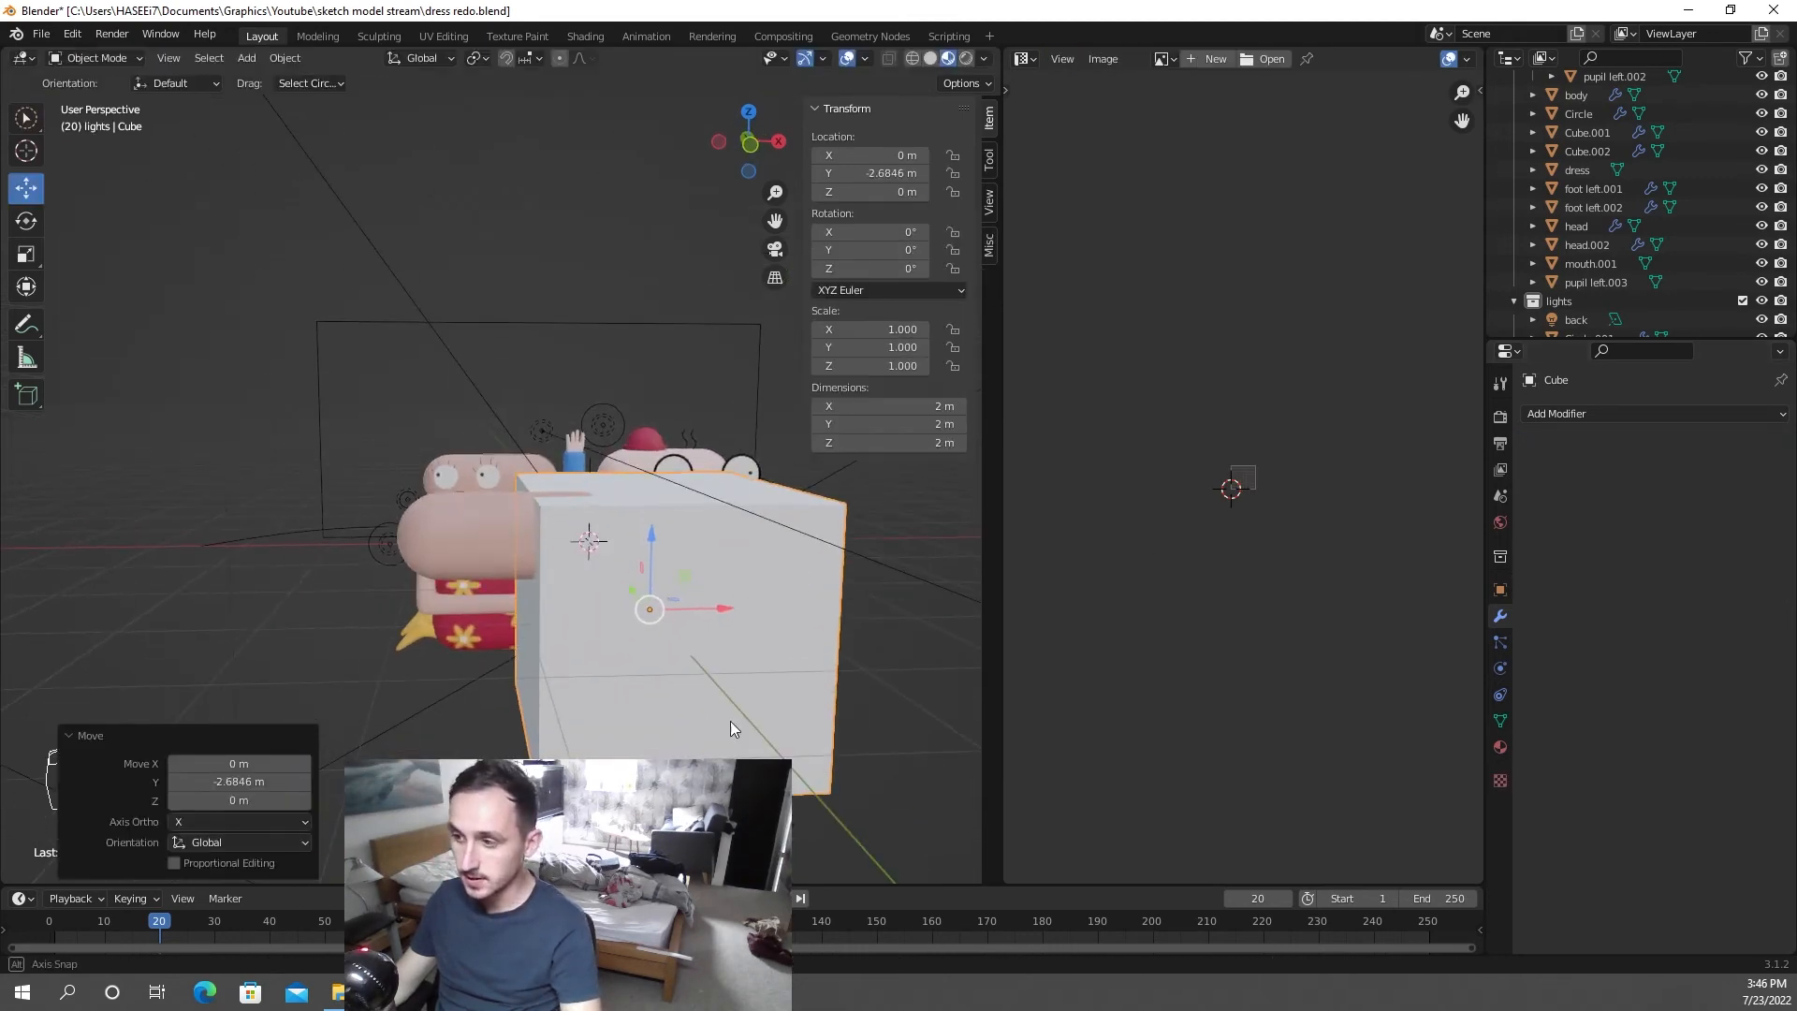
{"action": "key", "text": "s"}
{"action": "left_click", "coordinate": [721, 681]}
- Position the cube level with the duplicated head, at about Y -3.08 m and Z 0.71 m
{"action": "key", "text": "g"}
{"action": "key", "text": "z"}
{"action": "left_click", "coordinate": [717, 607]}
{"action": "middle_click_drag", "start_coordinate": [717, 606], "coordinate": [715, 654]}
{"action": "key", "text": "g"}
{"action": "key", "text": "y"}
{"action": "left_click", "coordinate": [556, 626]}
{"action": "key", "text": "g"}
{"action": "key", "text": "z"}
{"action": "left_click", "coordinate": [735, 651]}
{"action": "key", "text": "g"}
{"action": "key", "text": "y"}
{"action": "left_click", "coordinate": [775, 653]}
{"action": "scroll", "coordinate": [715, 655], "scroll_direction": "up", "scroll_amount": 2}
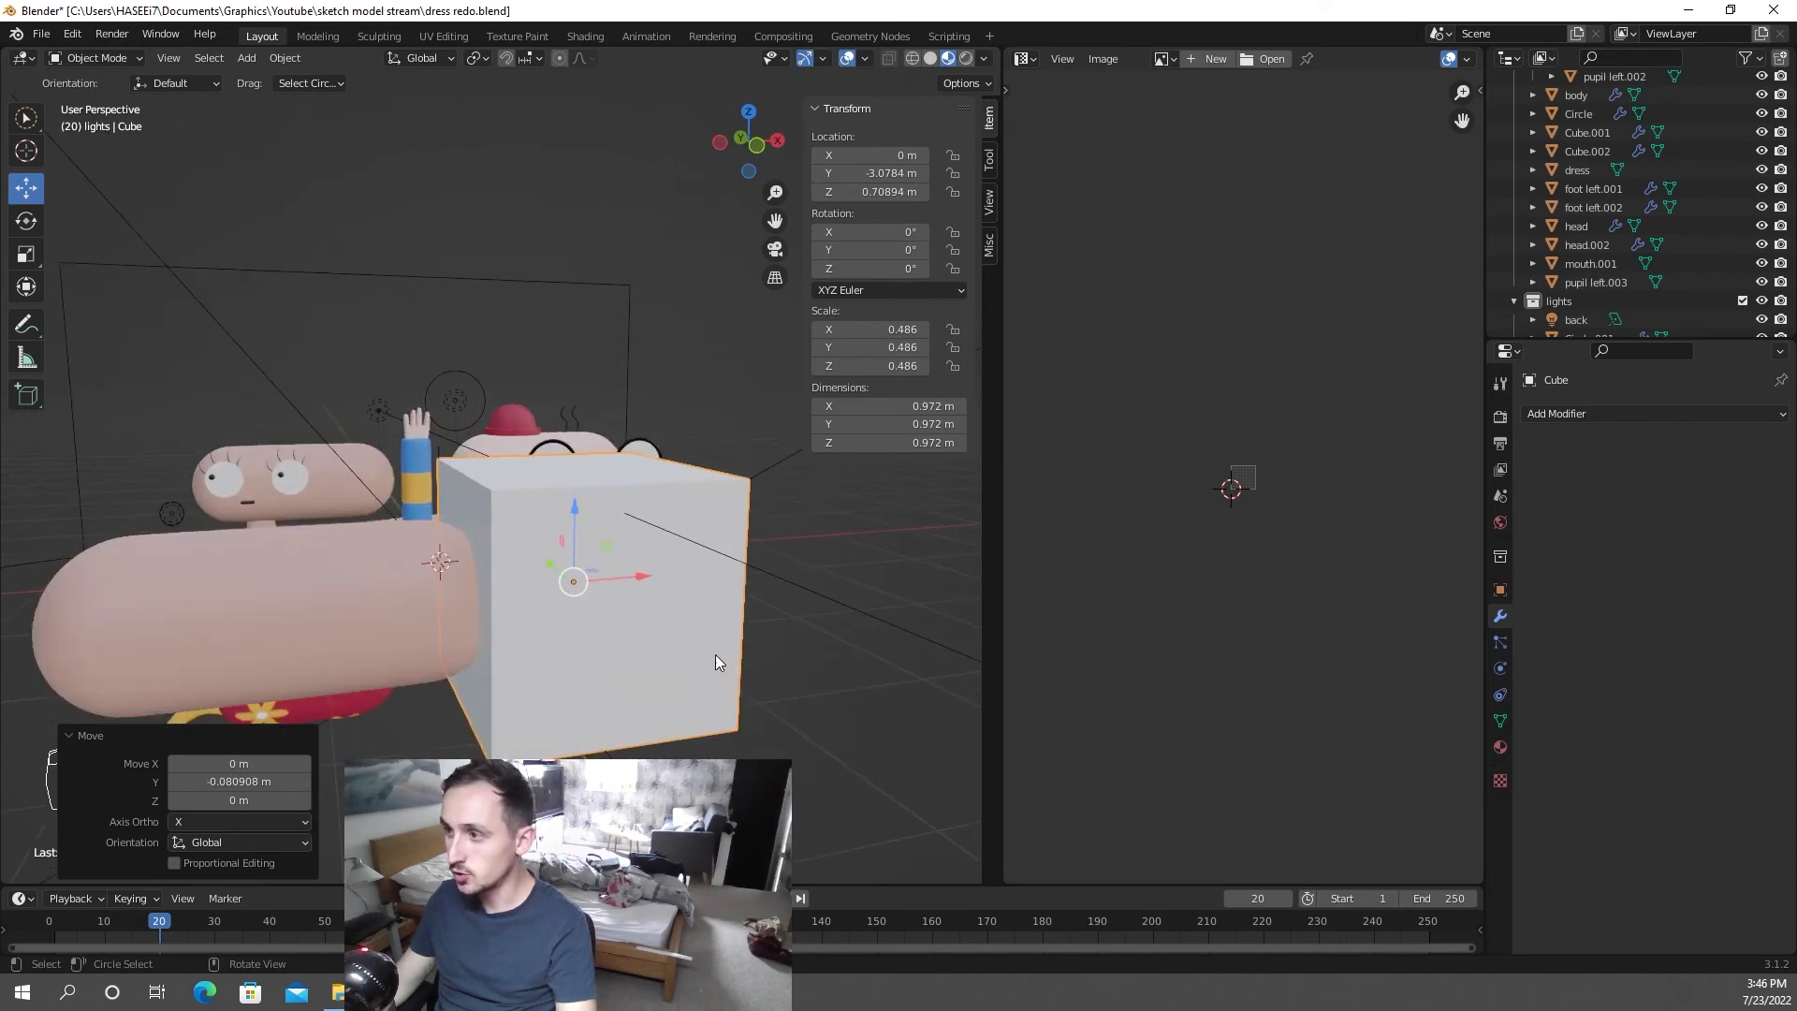
- Select all vertices along the cube's top face in Edit Mode, using front view and wireframe display
{"action": "key", "text": "Tab"}
{"action": "key", "text": "KP_1"}
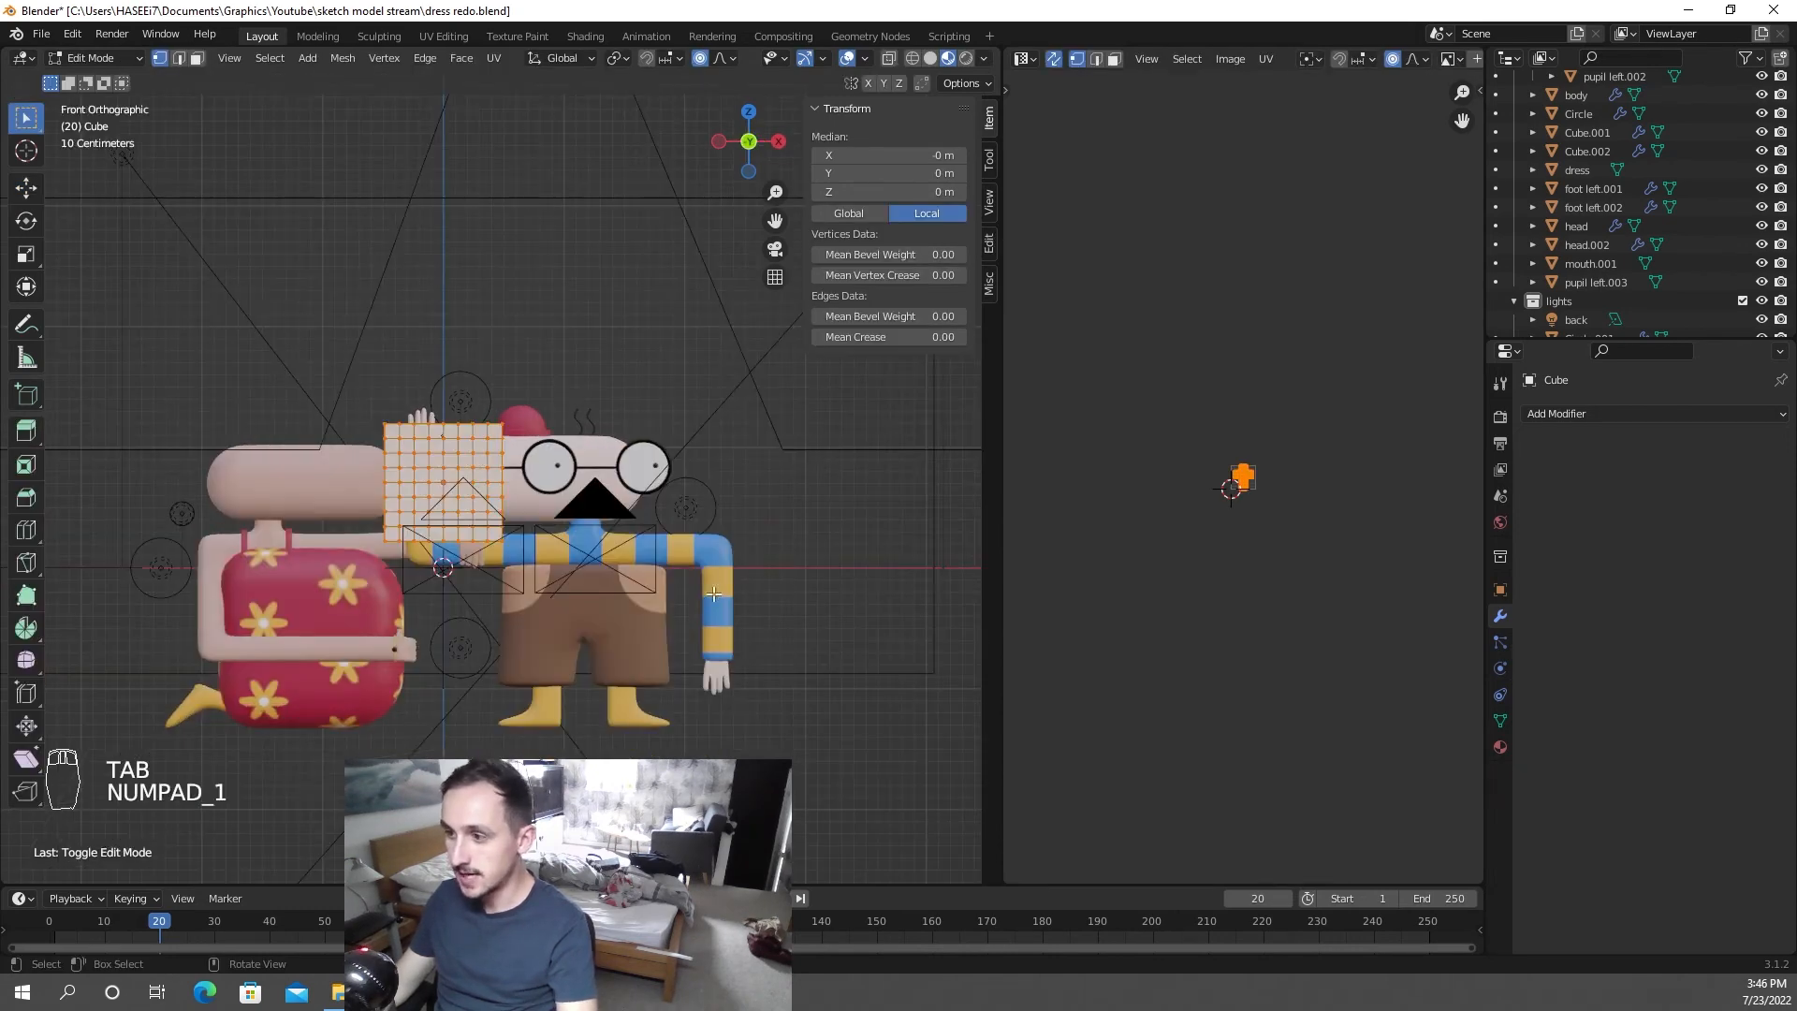
{"action": "scroll", "coordinate": [459, 404], "scroll_direction": "up", "scroll_amount": 3}
{"action": "key", "text": "z"}
{"action": "left_click", "coordinate": [312, 402]}
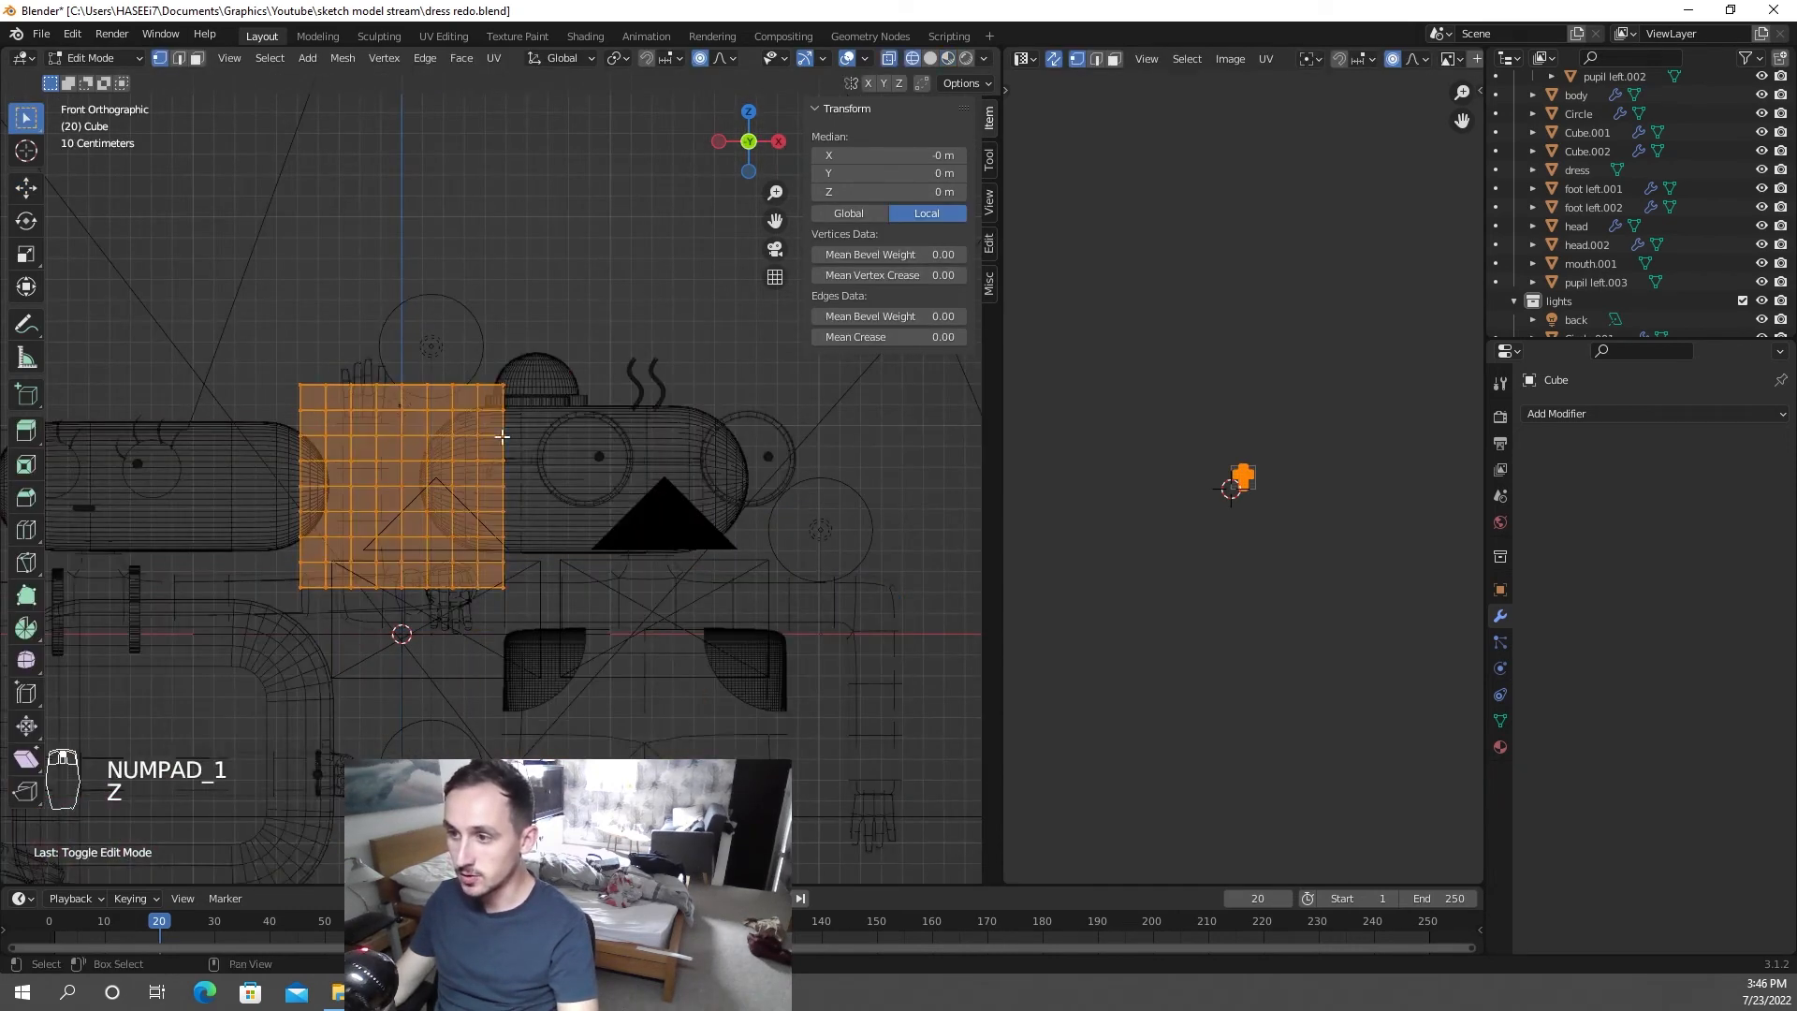
{"action": "middle_click_drag", "start_coordinate": [426, 309], "coordinate": [501, 345], "text": "shift"}
{"action": "left_click", "coordinate": [502, 345]}
{"action": "key", "text": "b"}
{"action": "left_click_drag", "start_coordinate": [280, 325], "coordinate": [623, 440]}
{"action": "middle_click_drag", "start_coordinate": [623, 441], "coordinate": [600, 451]}
{"action": "scroll", "coordinate": [601, 451], "scroll_direction": "down", "scroll_amount": 3}
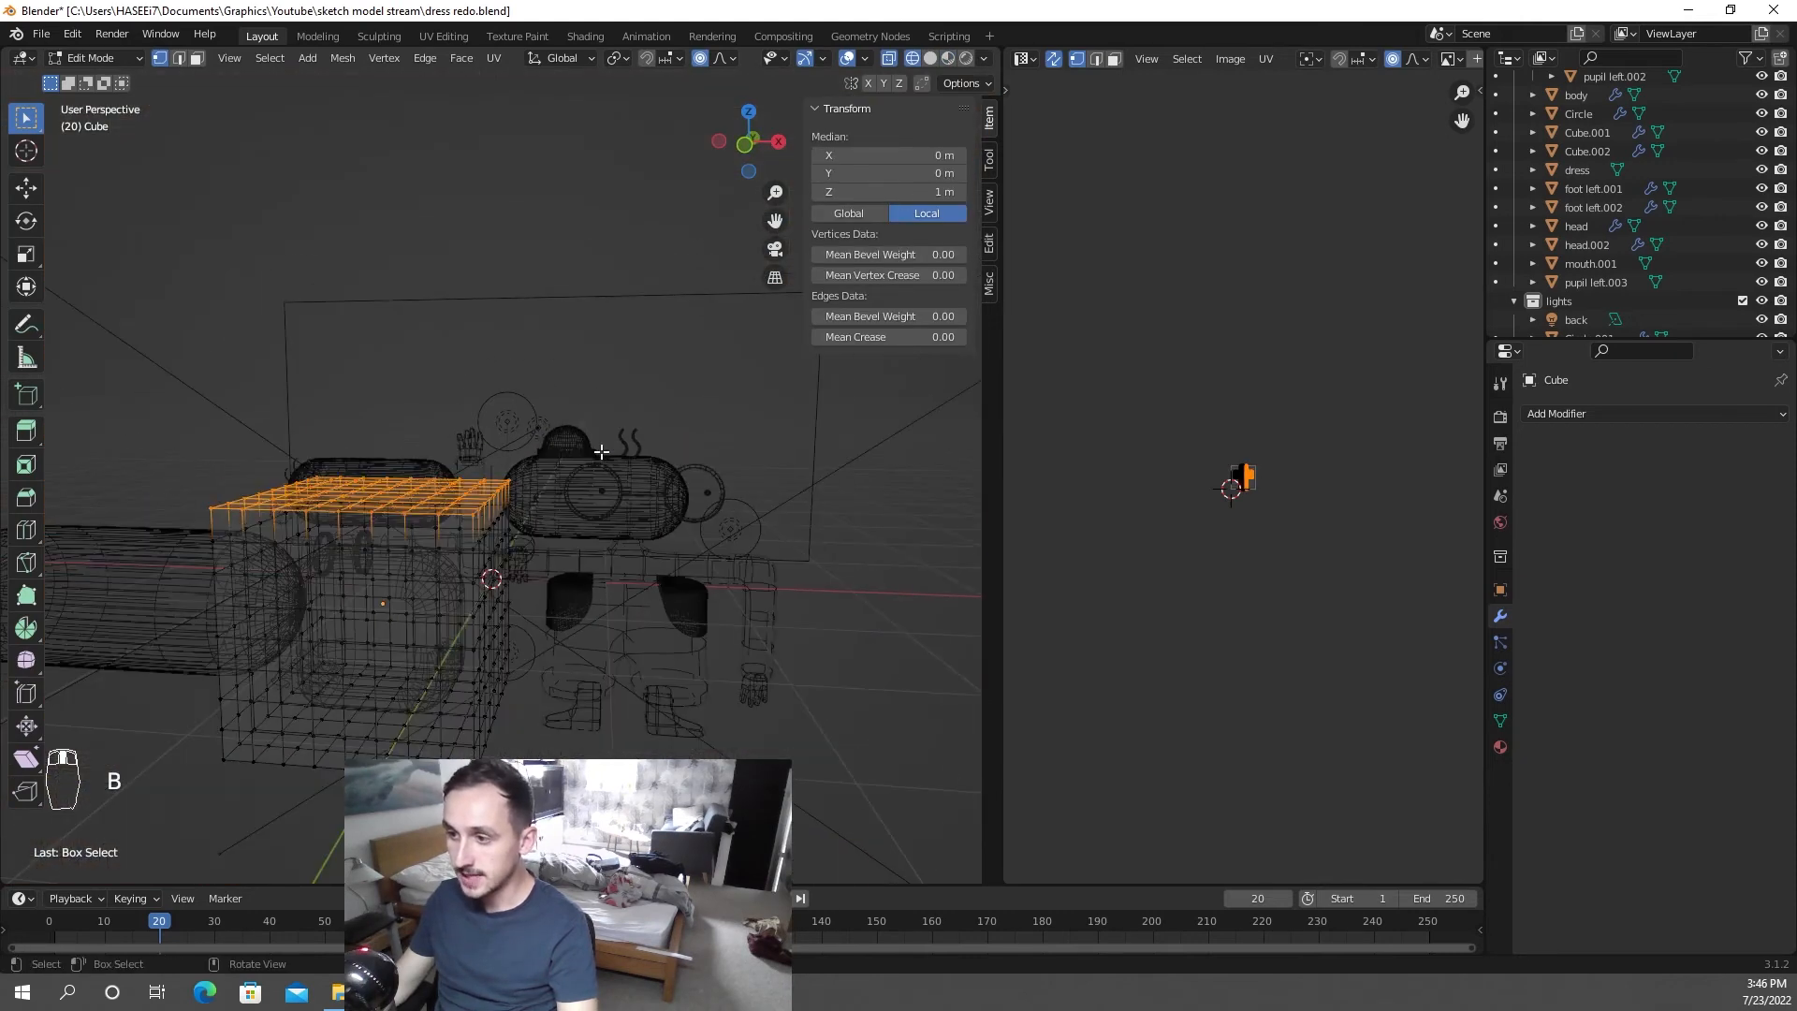
- Shear the cube by moving its top vertices about 0.66 m along X with smooth proportional editing of size 1
{"action": "key", "text": "KP_1"}
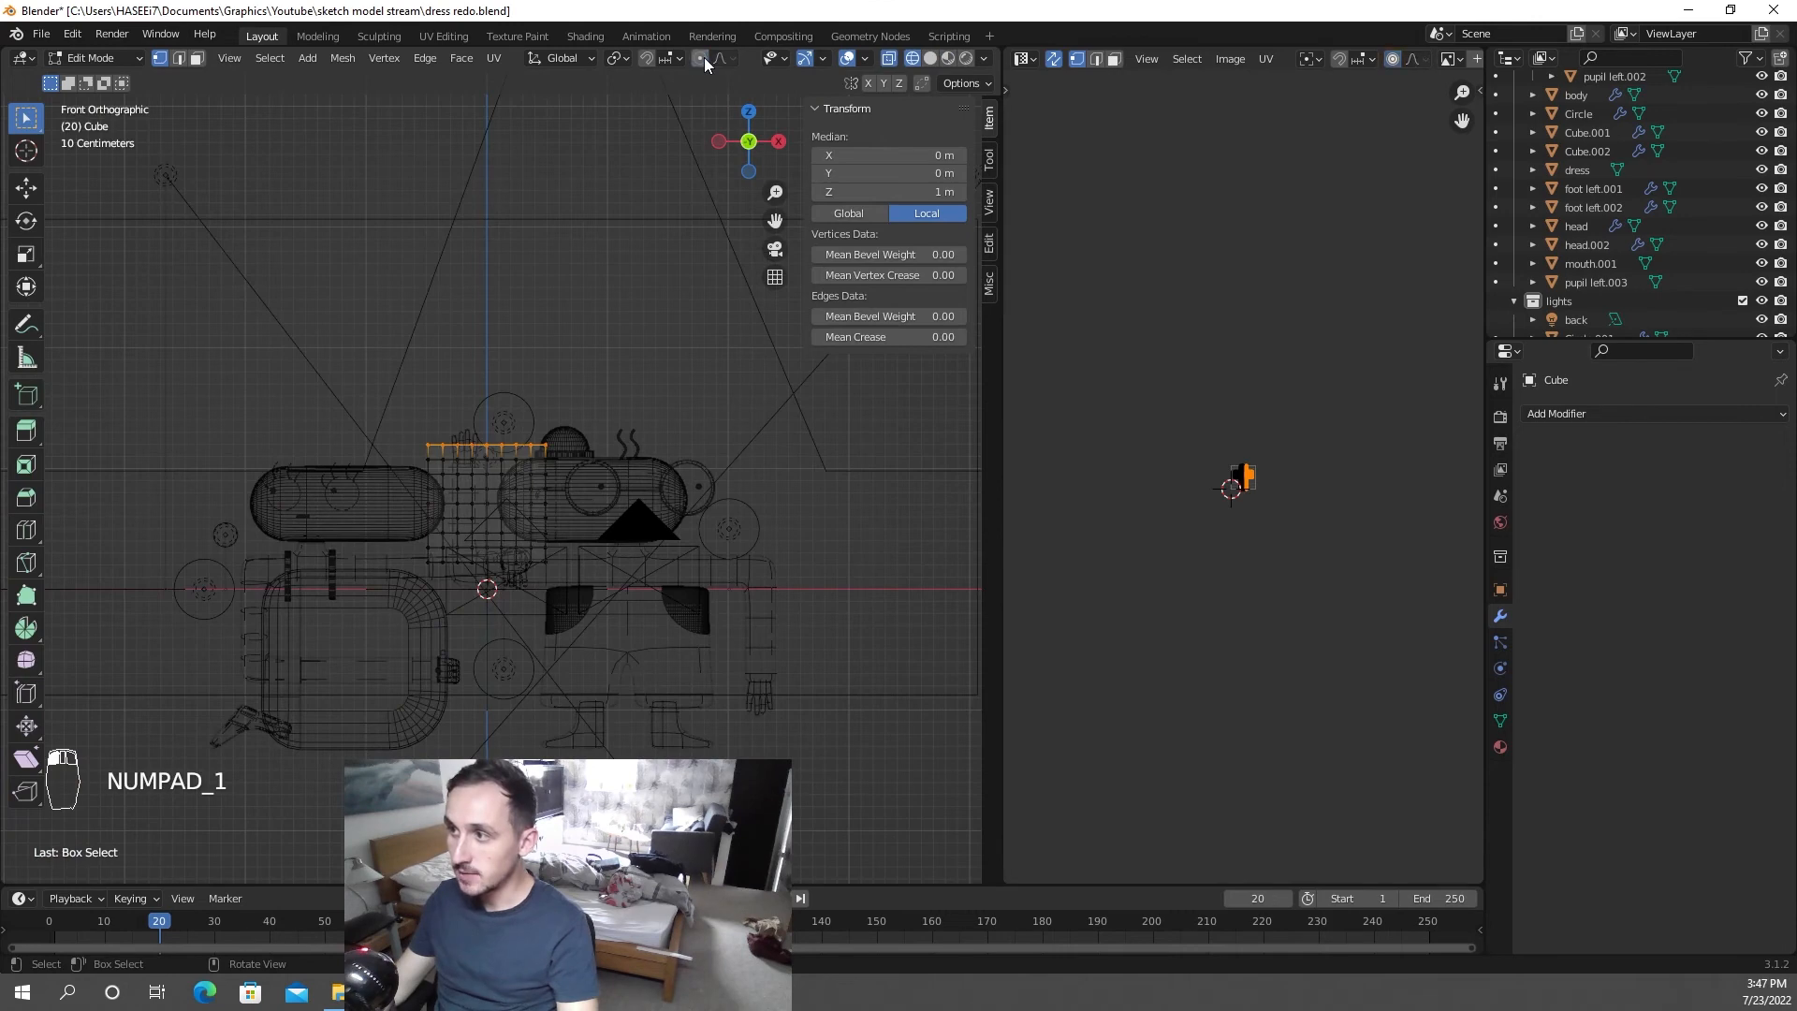
{"action": "scroll", "coordinate": [505, 467], "scroll_direction": "up", "scroll_amount": 3}
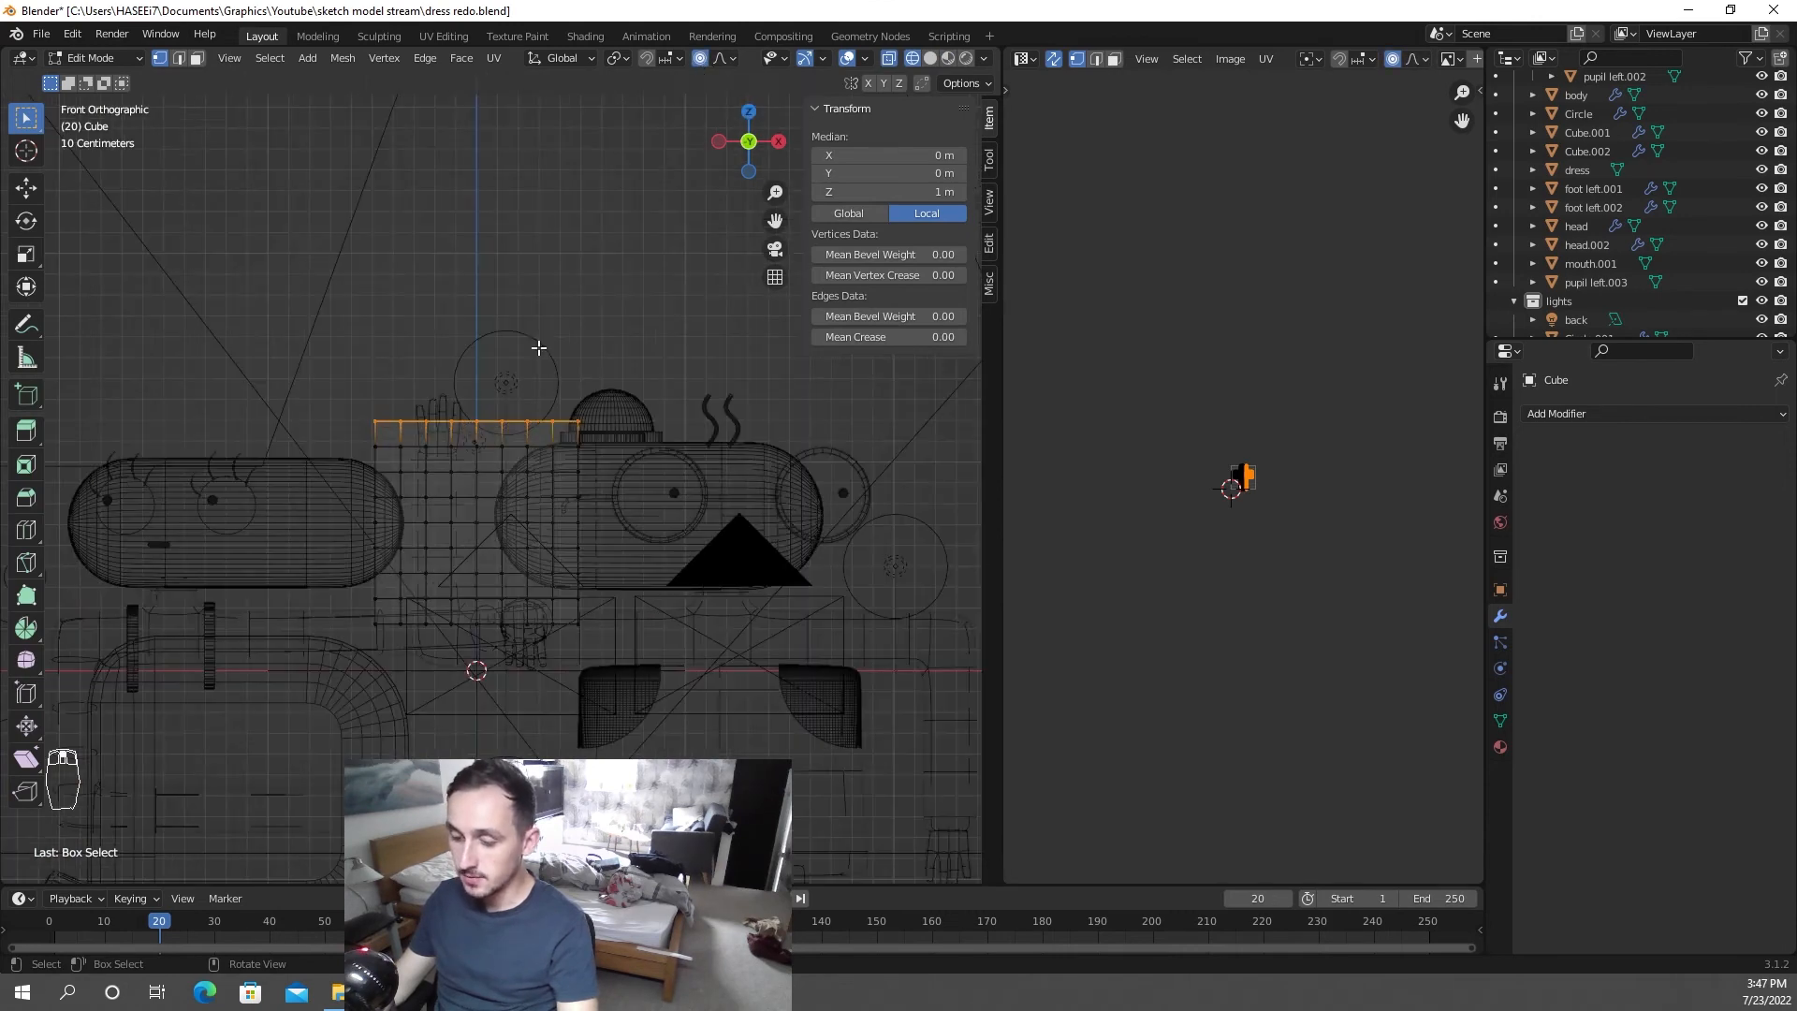
{"action": "key", "text": "g"}
{"action": "key", "text": "x"}
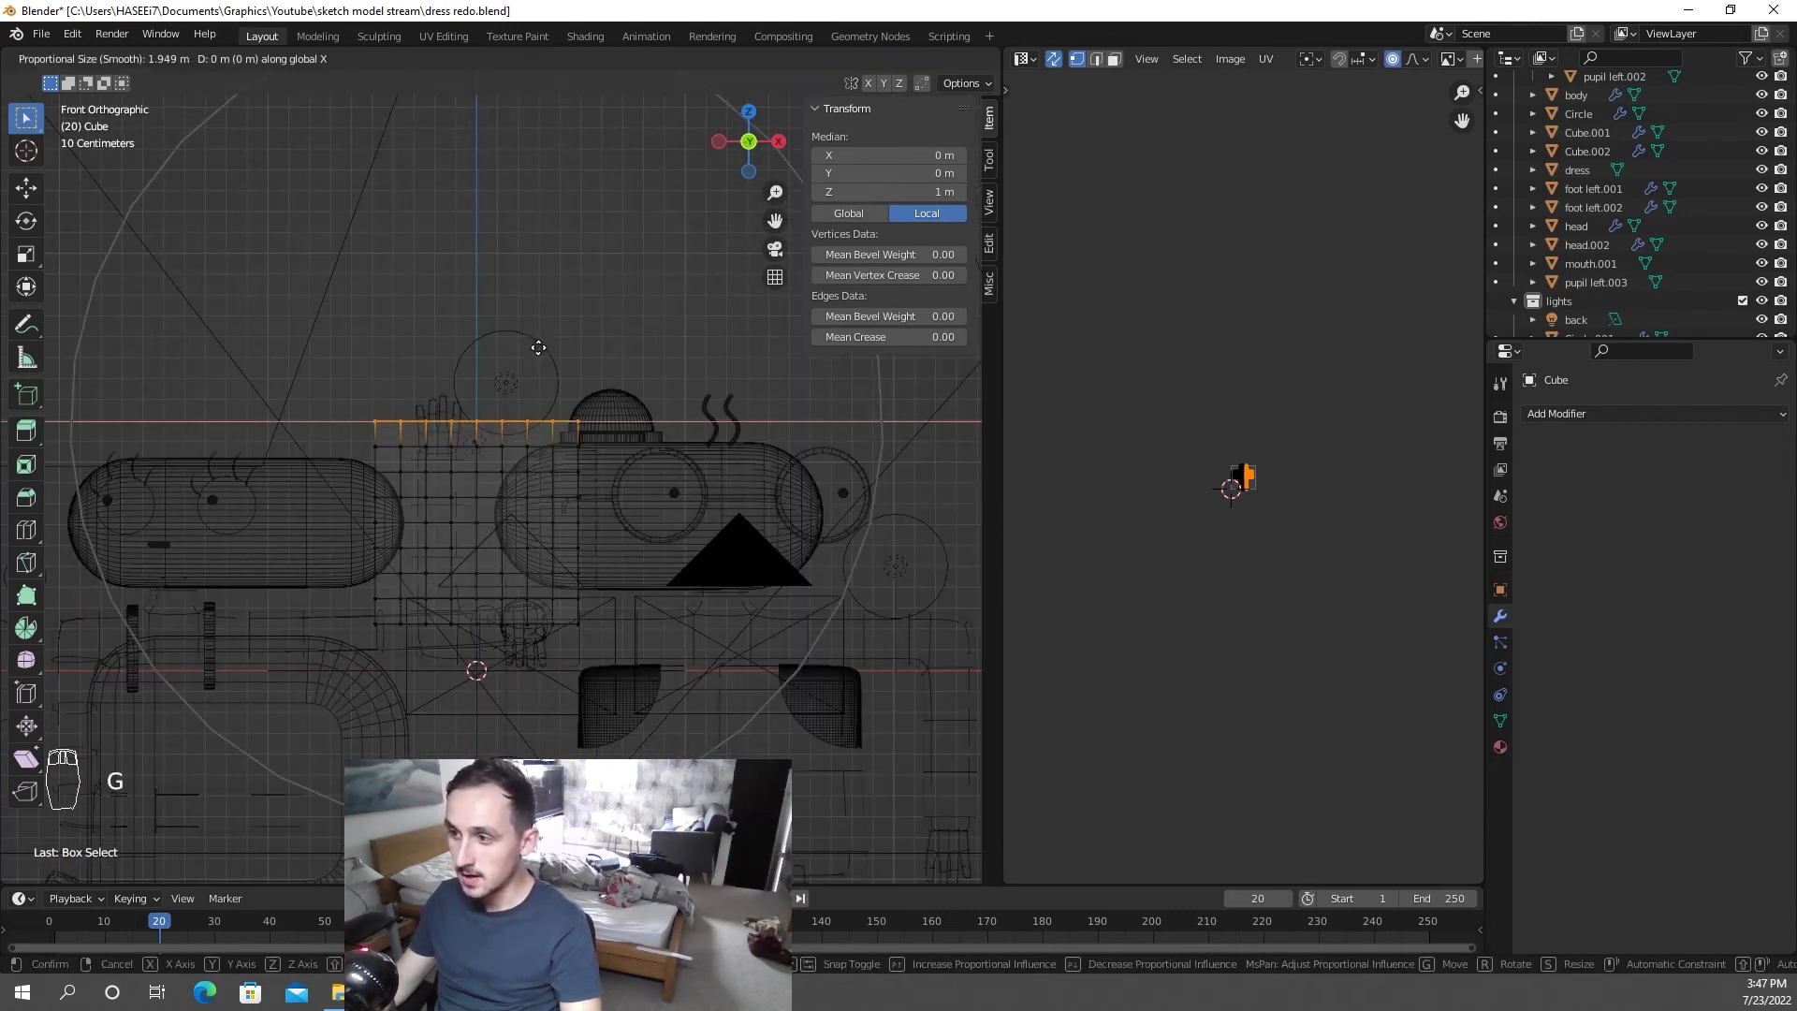
{"action": "scroll", "coordinate": [594, 347], "scroll_direction": "up", "scroll_amount": 2}
{"action": "scroll", "coordinate": [593, 348], "scroll_direction": "up", "scroll_amount": 7}
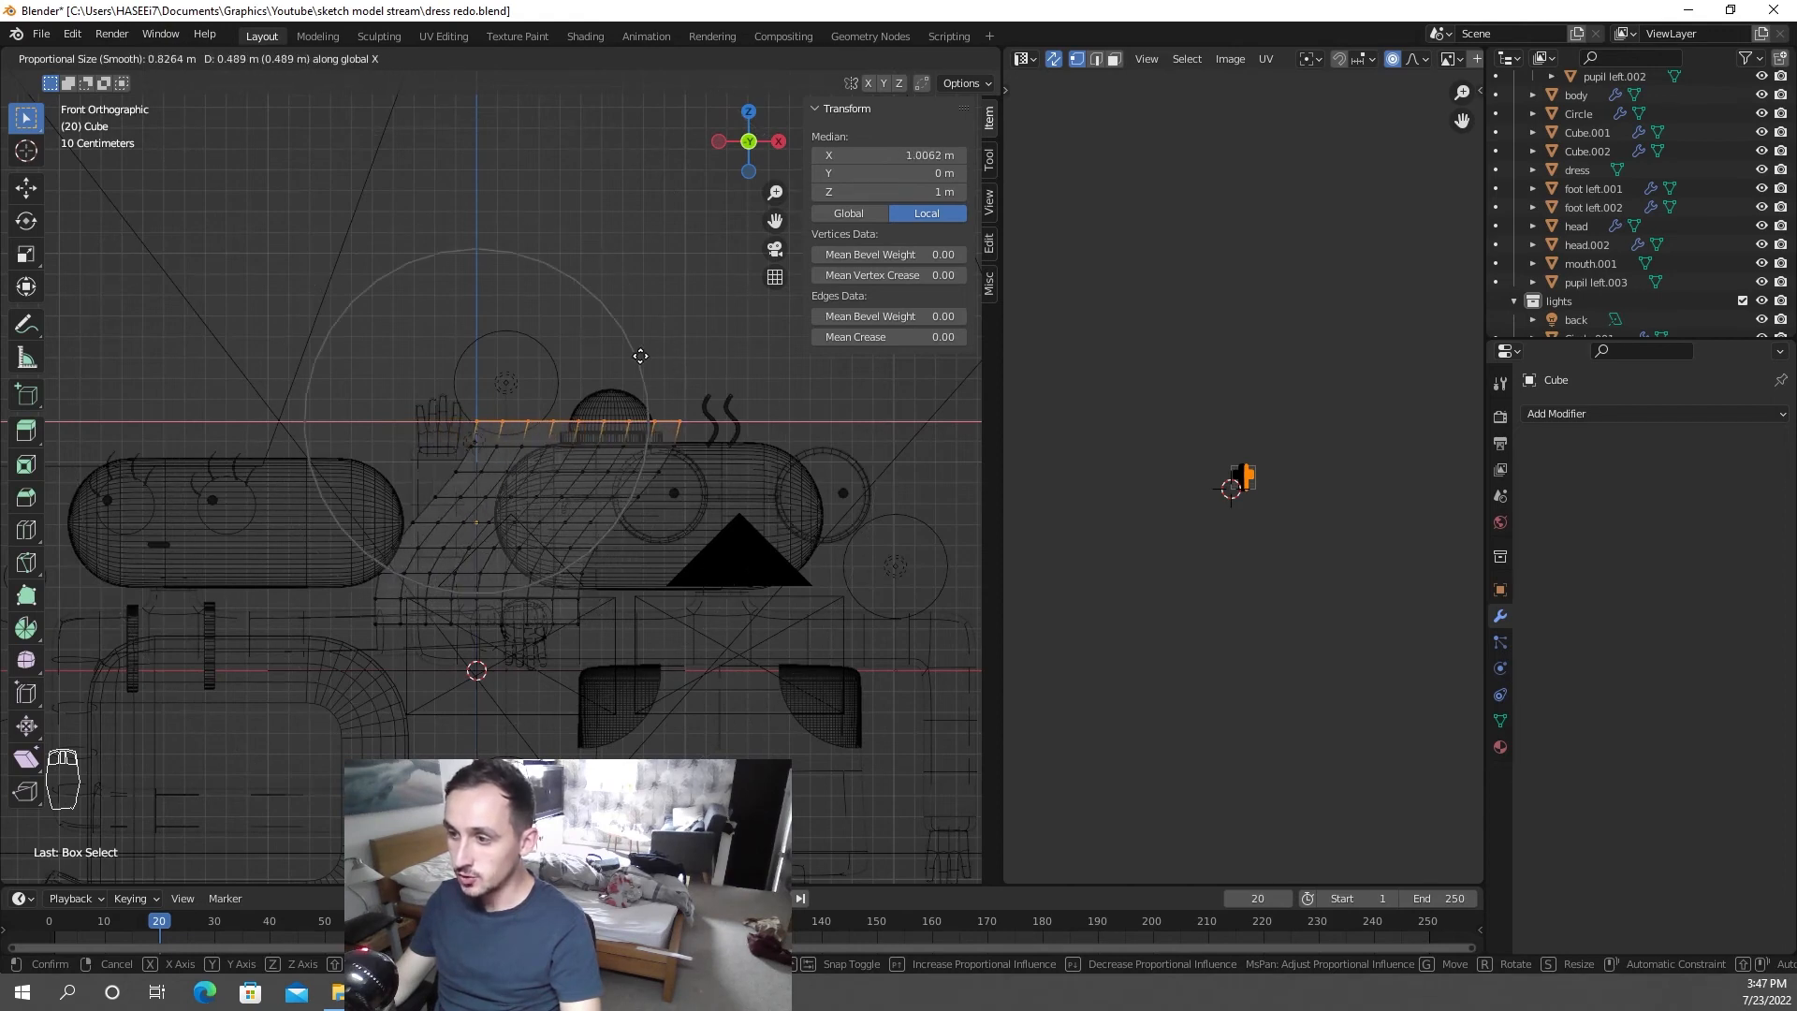
{"action": "scroll", "coordinate": [655, 358], "scroll_direction": "down", "scroll_amount": 2}
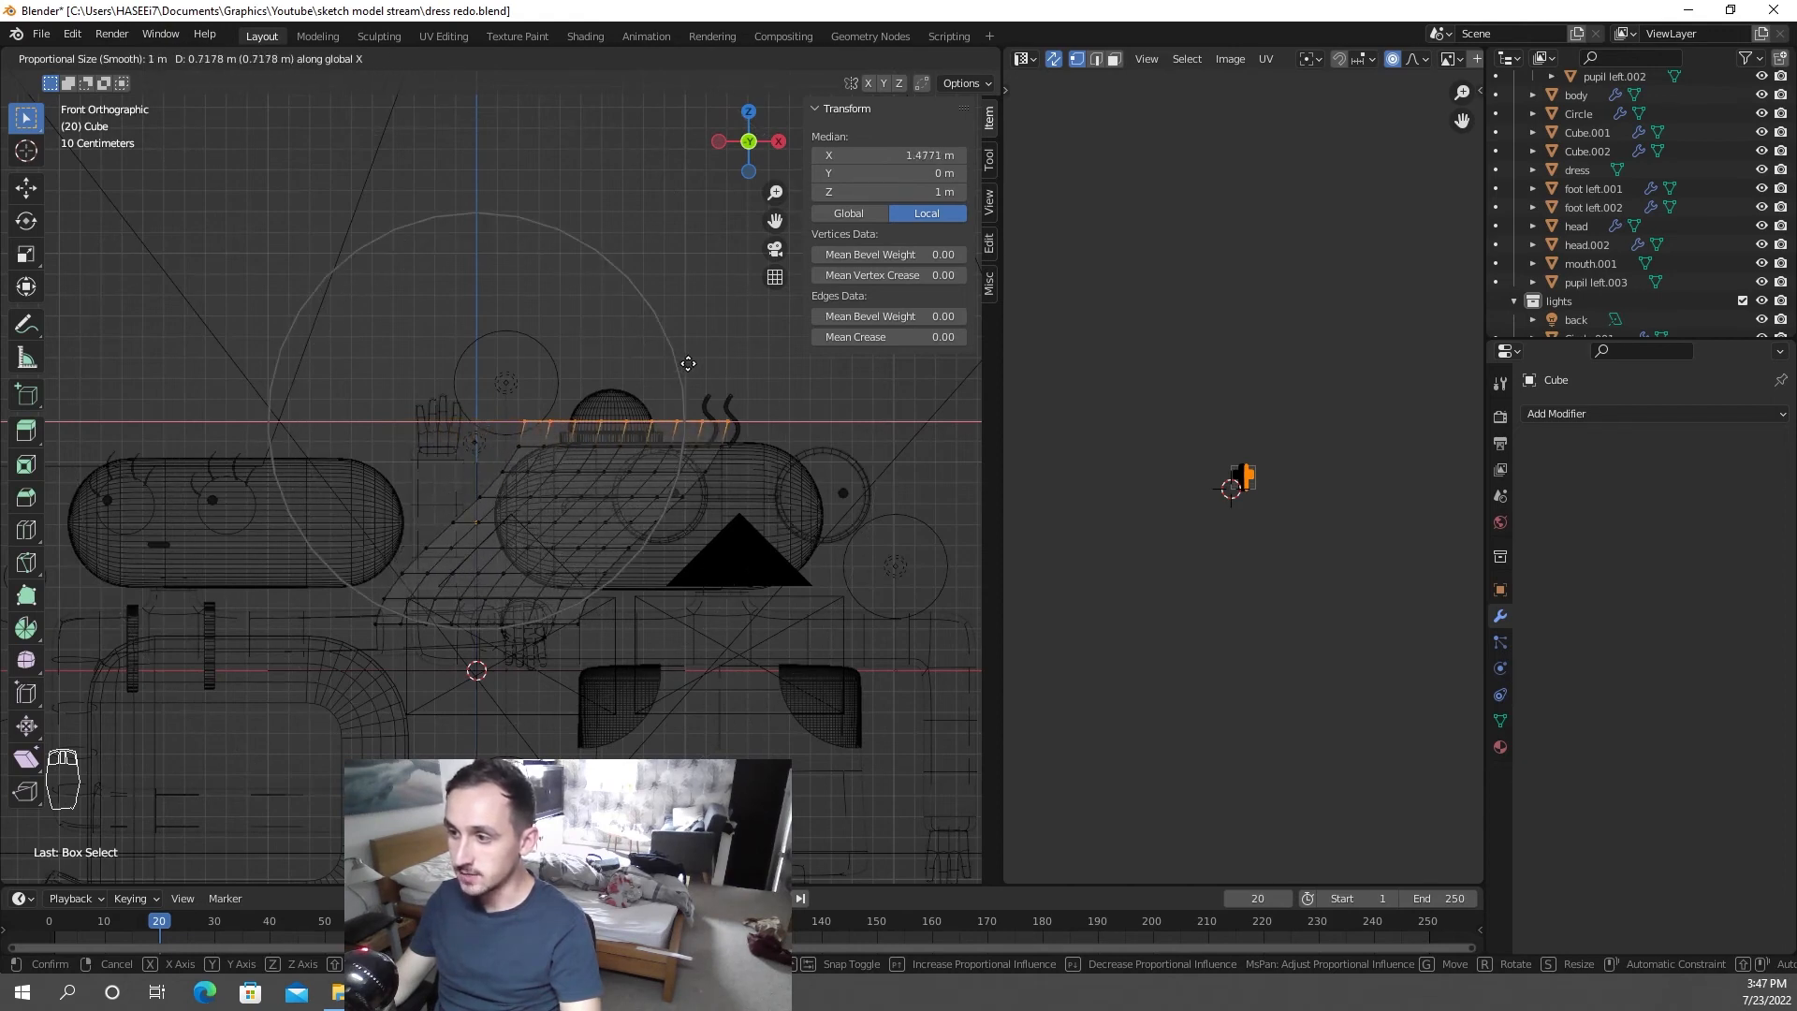
{"action": "left_click", "coordinate": [675, 363]}
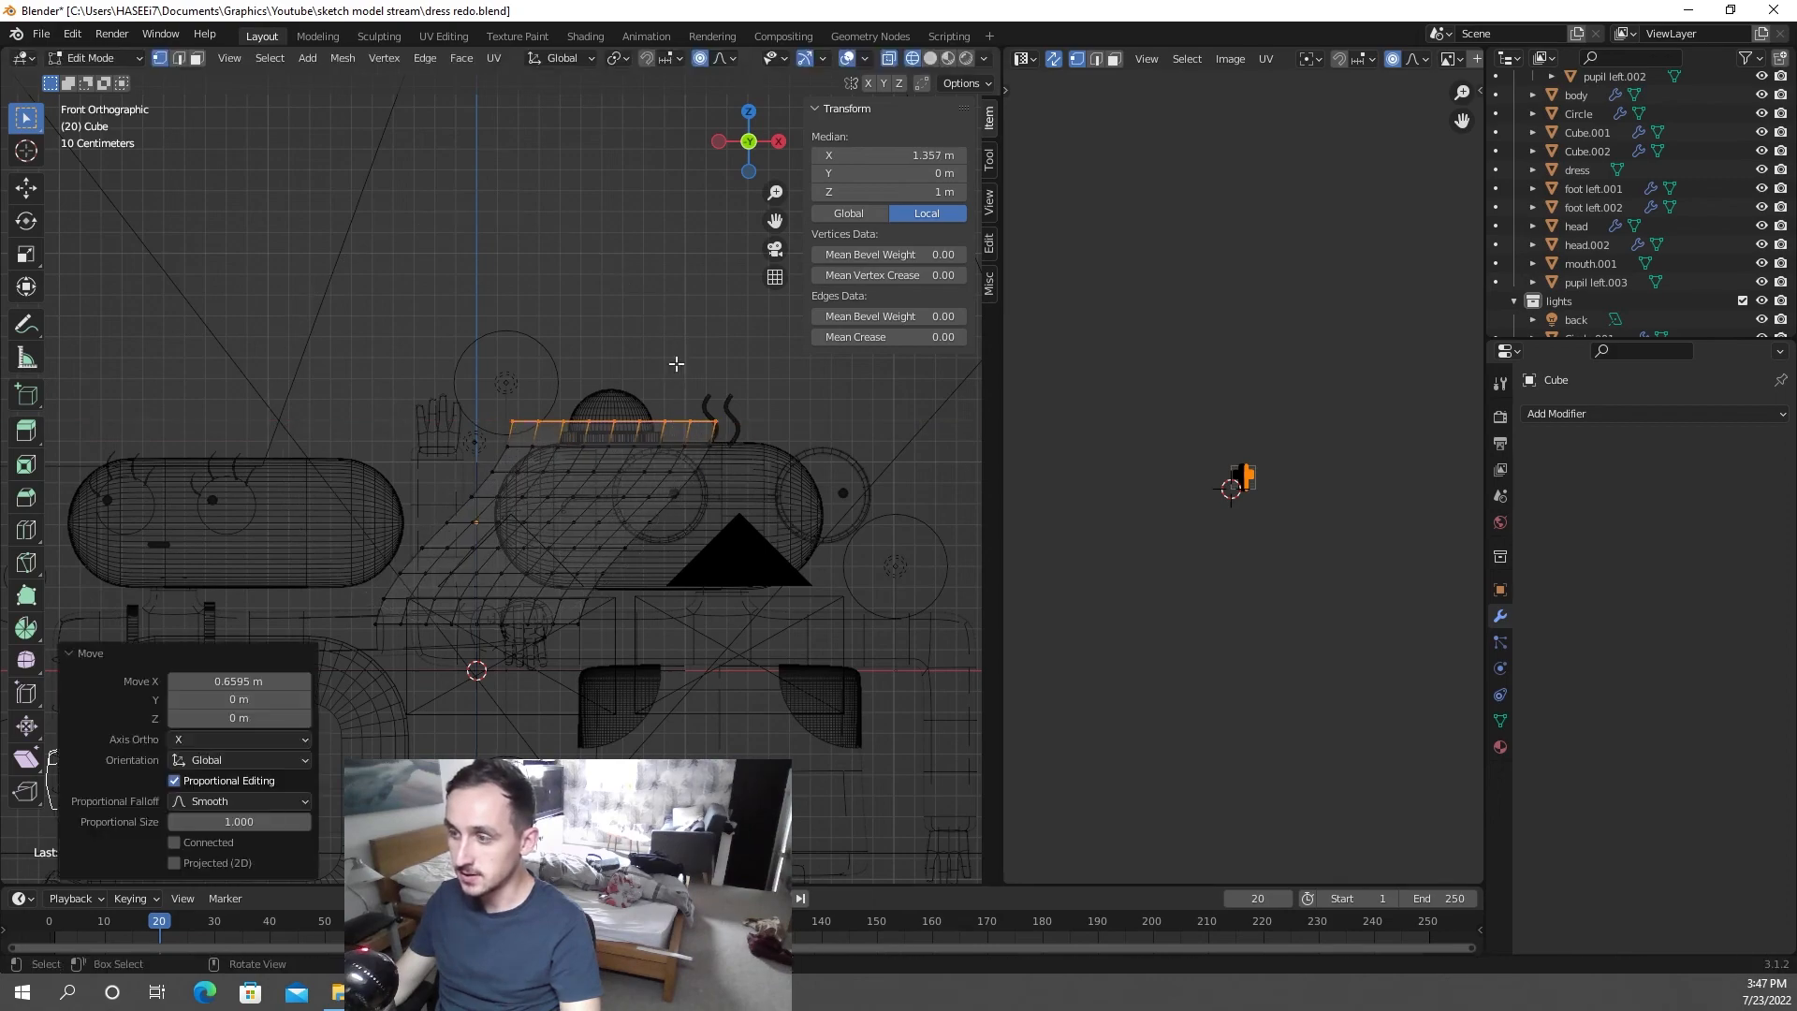
- Return to Object Mode and switch the viewport to solid shading
{"action": "key", "text": "Tab"}
{"action": "middle_click_drag", "start_coordinate": [675, 363], "coordinate": [724, 377]}
{"action": "scroll", "coordinate": [701, 373], "scroll_direction": "down", "scroll_amount": 4}
{"action": "key", "text": "z"}
{"action": "left_click", "coordinate": [713, 374]}
{"action": "scroll", "coordinate": [714, 375], "scroll_direction": "down", "scroll_amount": 2}
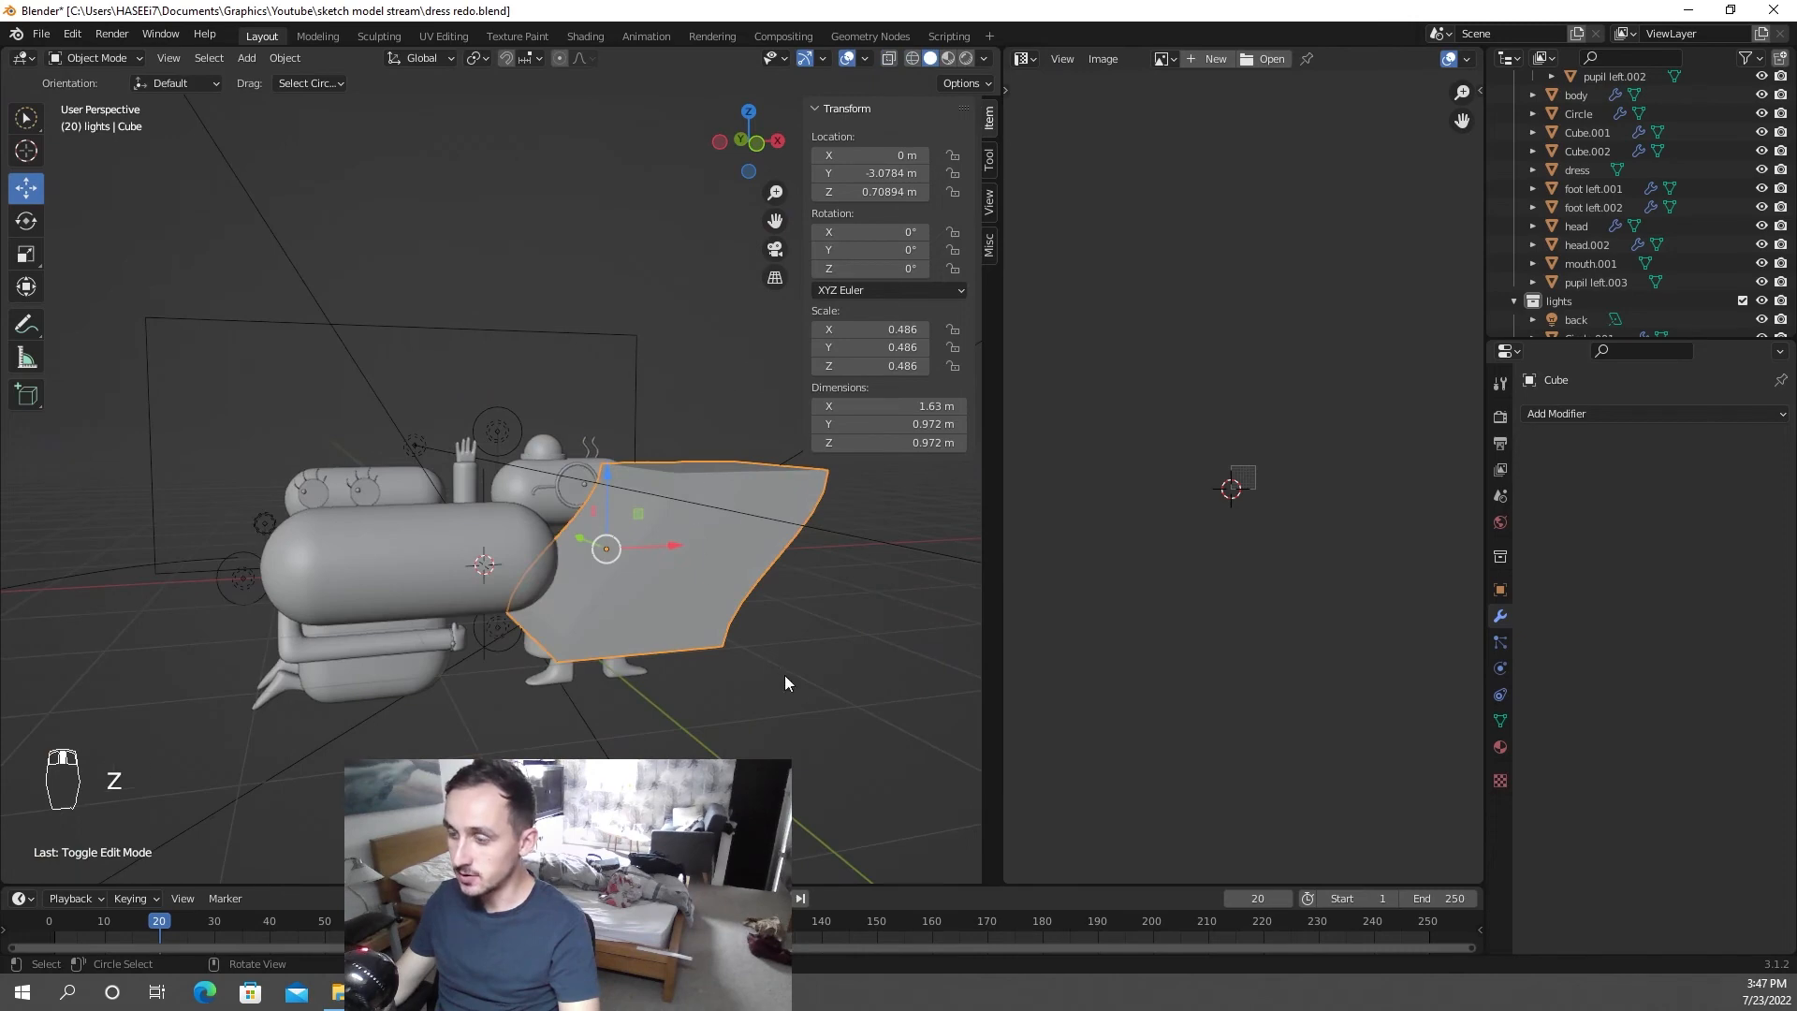
- Scale the sheared cube to about 0.33 and move it along X to about -0.78 m, over the duplicated head's end
{"action": "key", "text": "s"}
{"action": "left_click", "coordinate": [741, 631]}
{"action": "key", "text": "g"}
{"action": "key", "text": "x"}
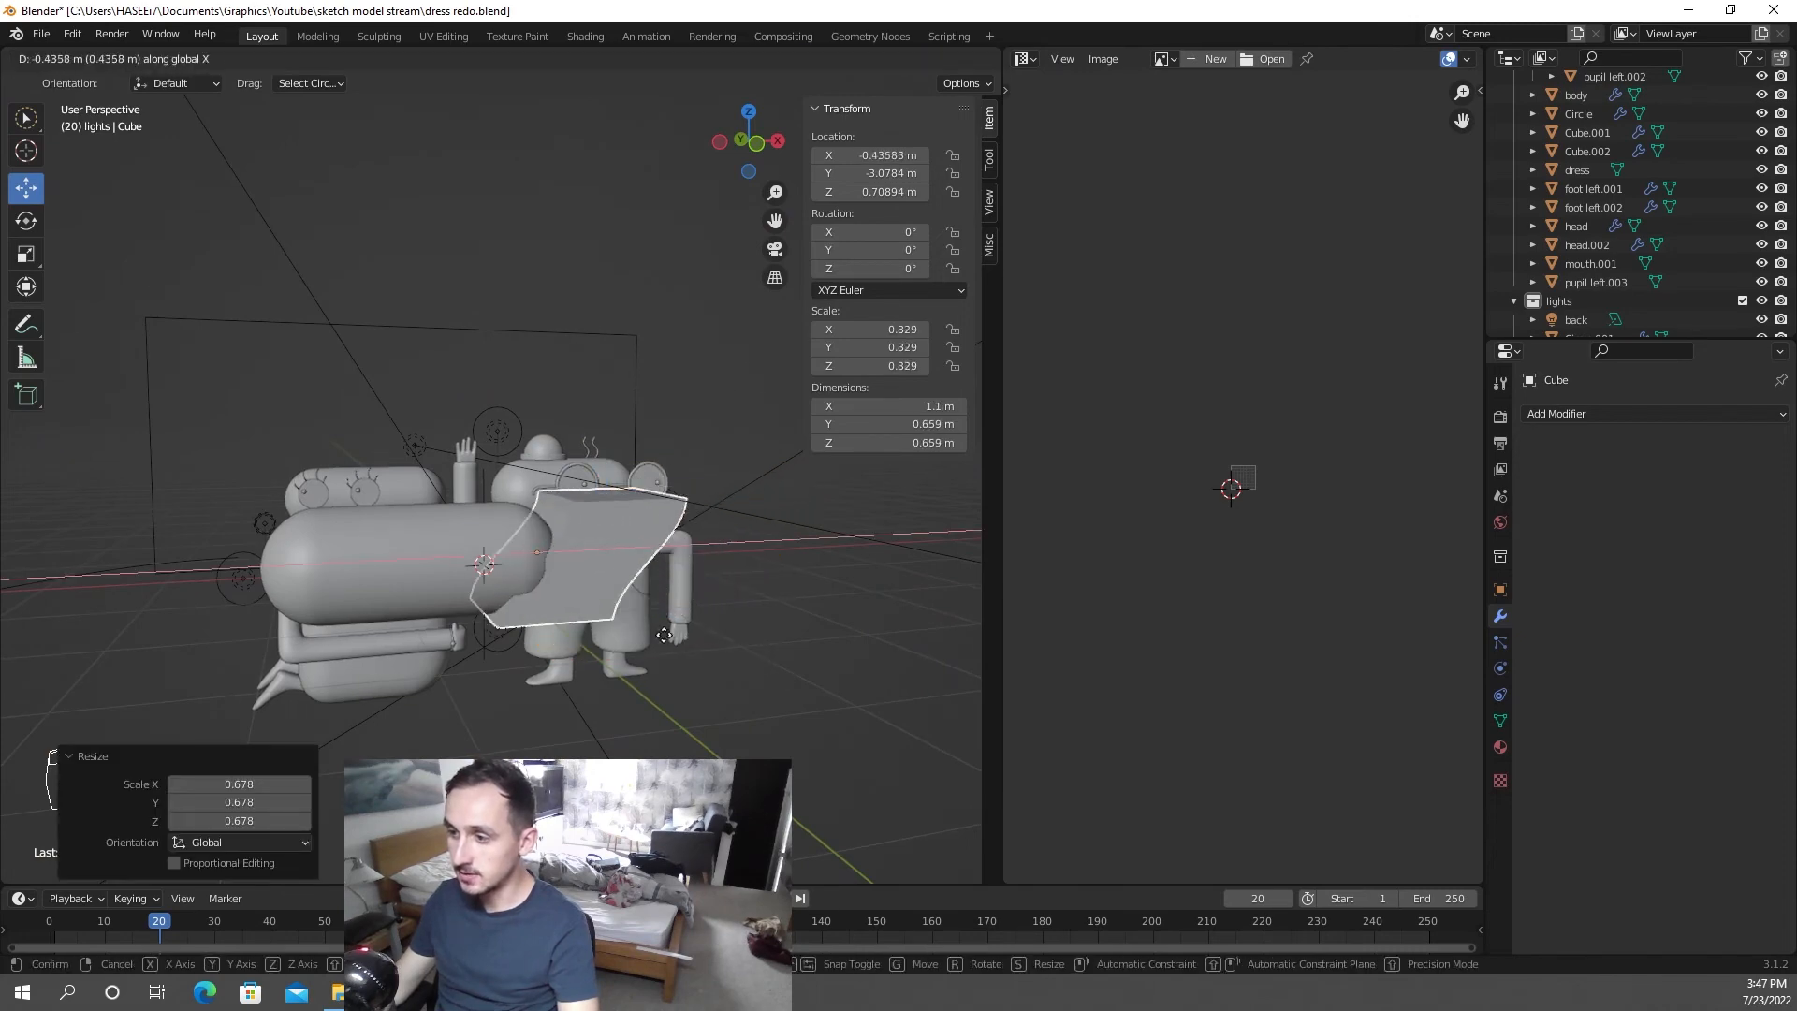
{"action": "left_click", "coordinate": [615, 637]}
- Try to shift the sheared cube along Y against the duplicated head, and undo the last two changes
{"action": "middle_click_drag", "start_coordinate": [615, 638], "coordinate": [685, 715]}
{"action": "scroll", "coordinate": [672, 632], "scroll_direction": "up", "scroll_amount": 5}
{"action": "scroll", "coordinate": [672, 632], "scroll_direction": "down", "scroll_amount": 2}
{"action": "scroll", "coordinate": [685, 715], "scroll_direction": "down", "scroll_amount": 2}
{"action": "key", "text": "g"}
{"action": "key", "text": "y"}
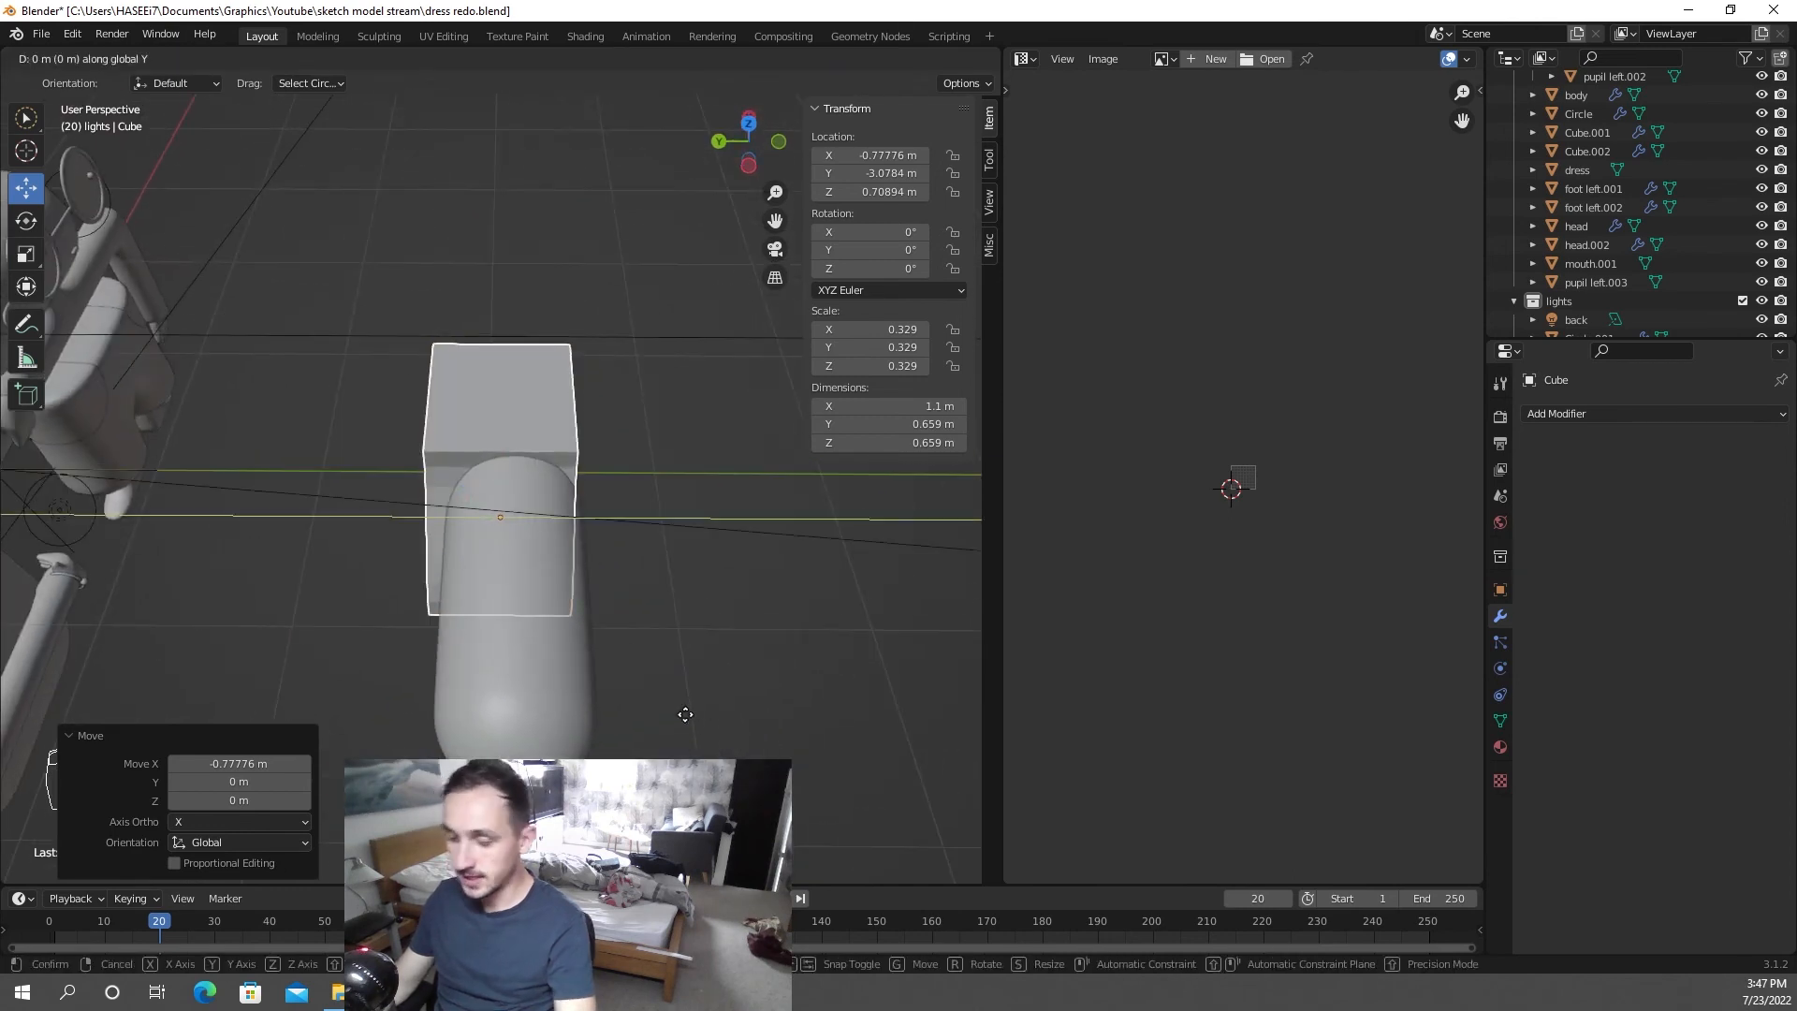
{"action": "key", "text": "ctrl+z"}
{"action": "key", "text": "ctrl+z"}
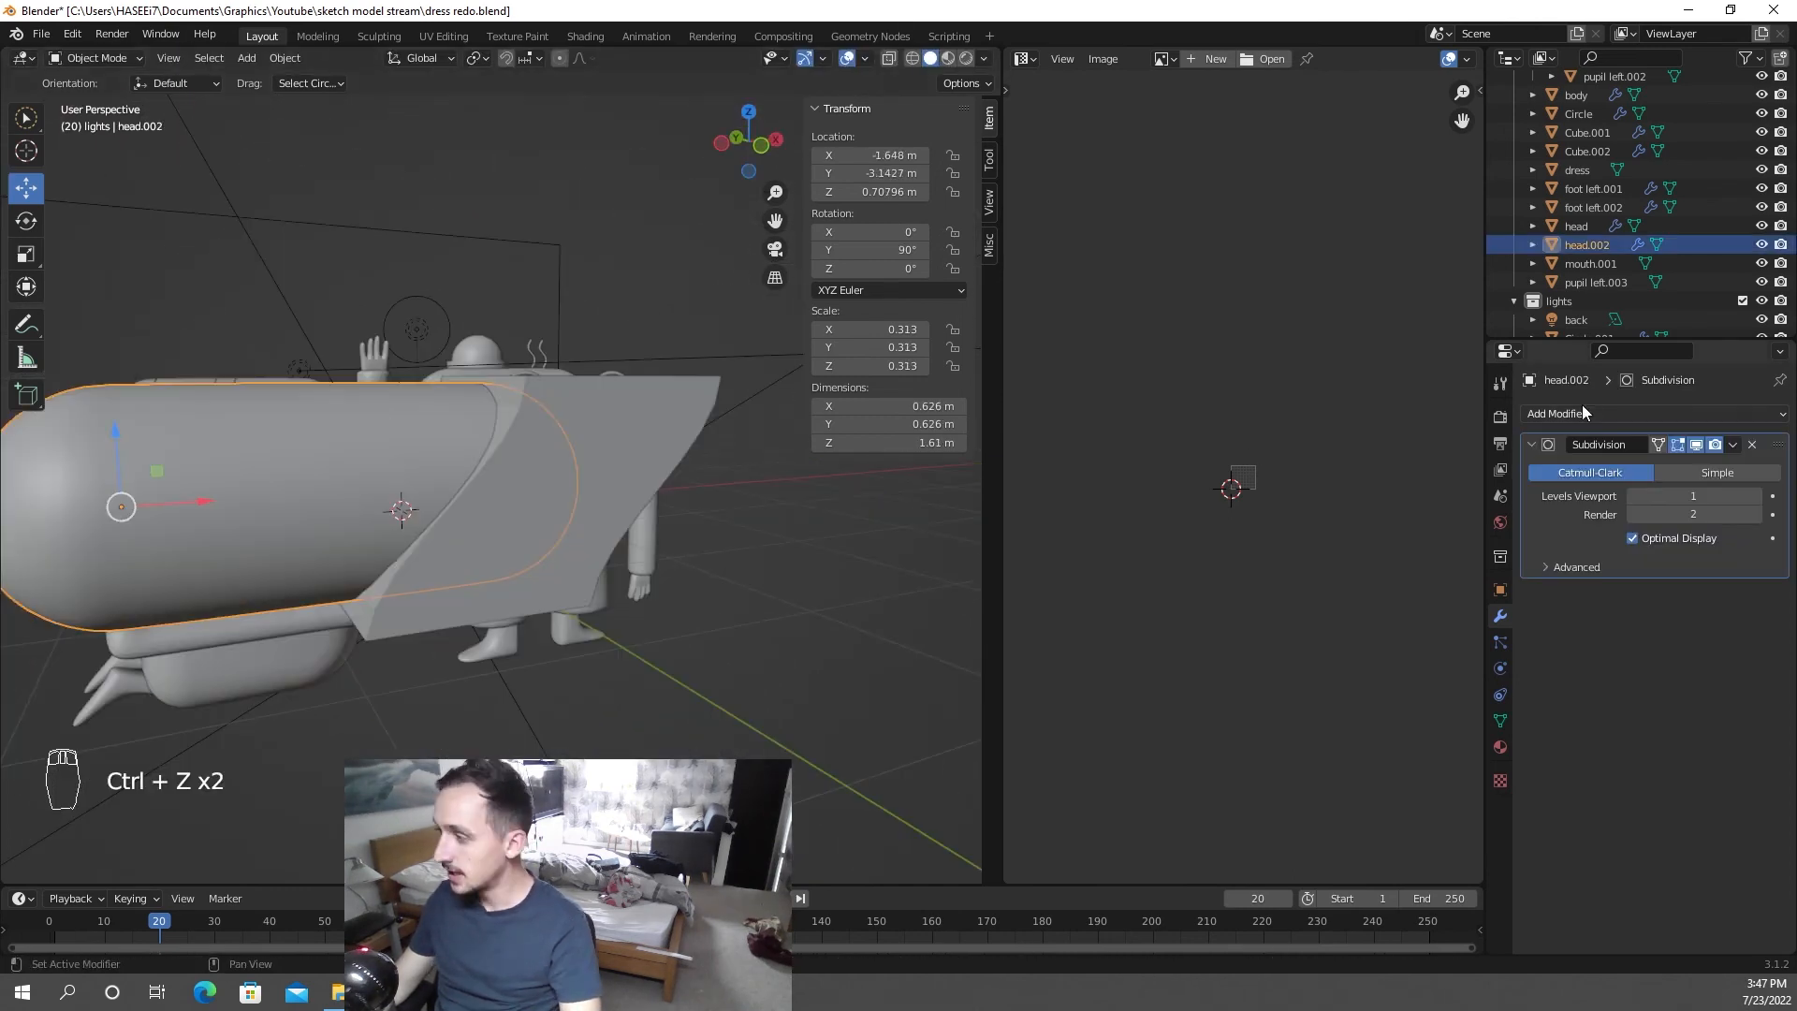
- Add a Boolean modifier to the duplicated head, using the sheared cube as its object and Intersect as the operation
{"action": "left_click", "coordinate": [1604, 413]}
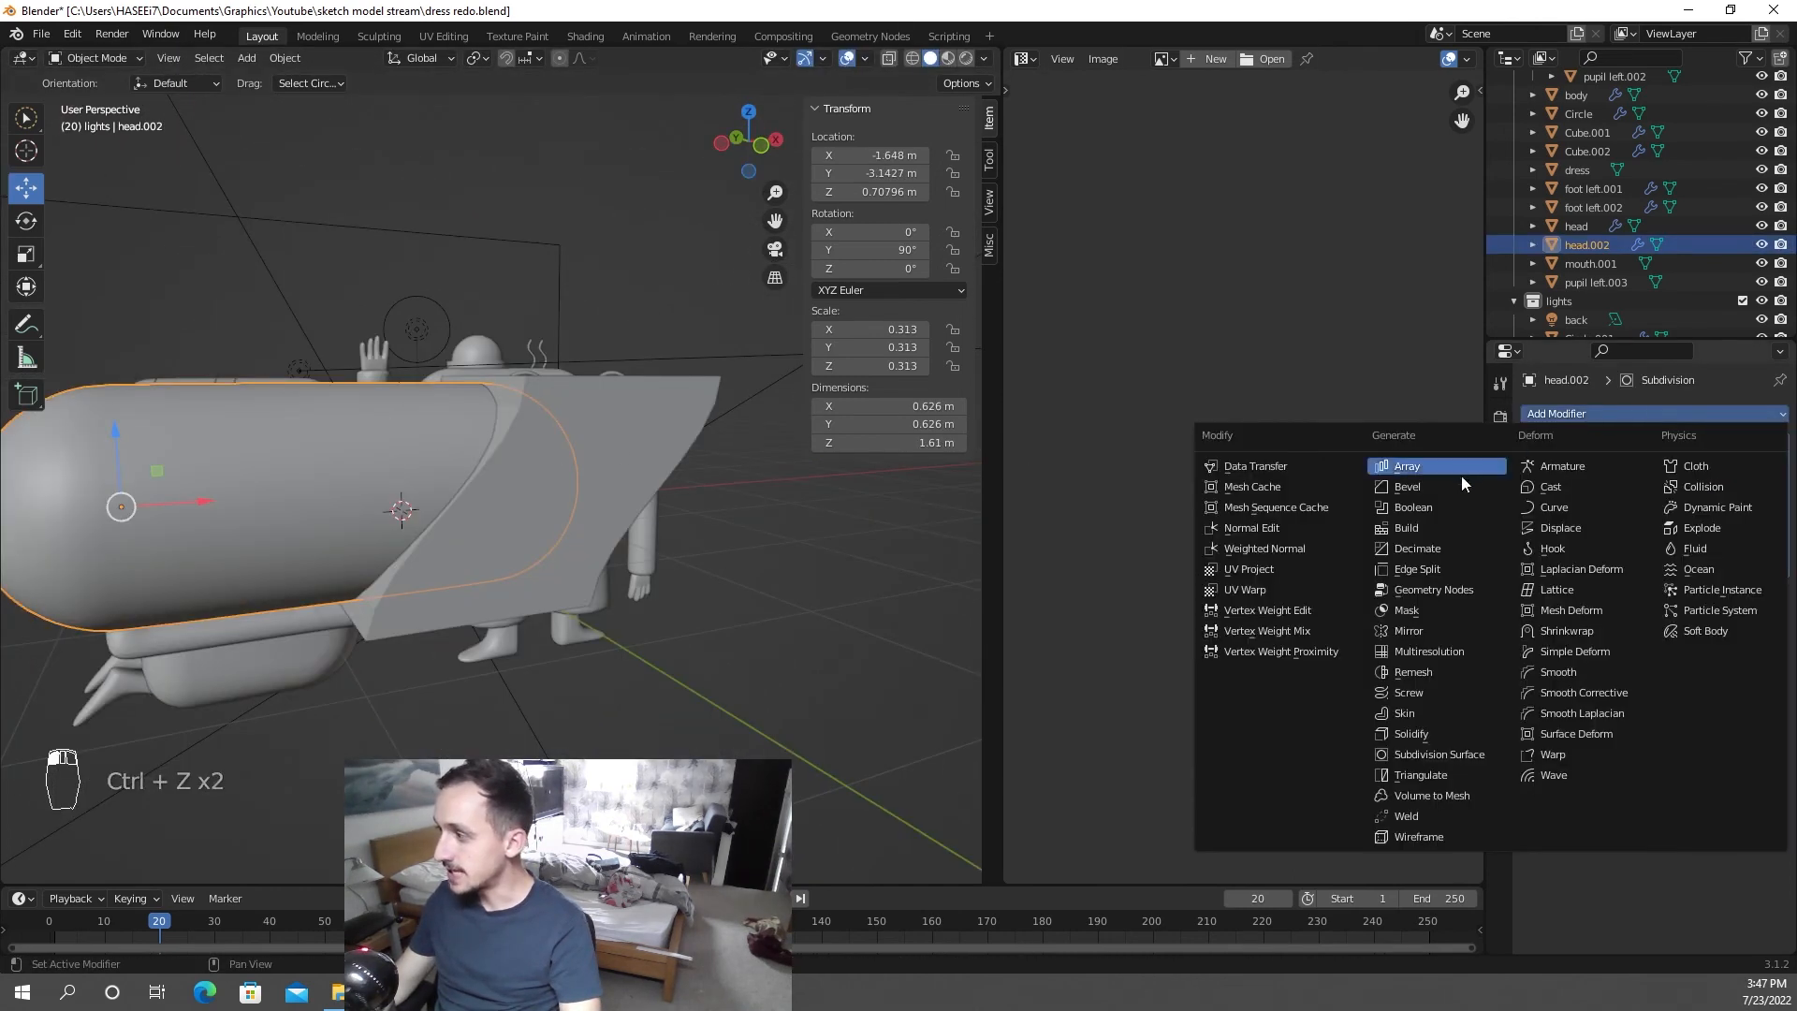
{"action": "left_click", "coordinate": [1459, 507]}
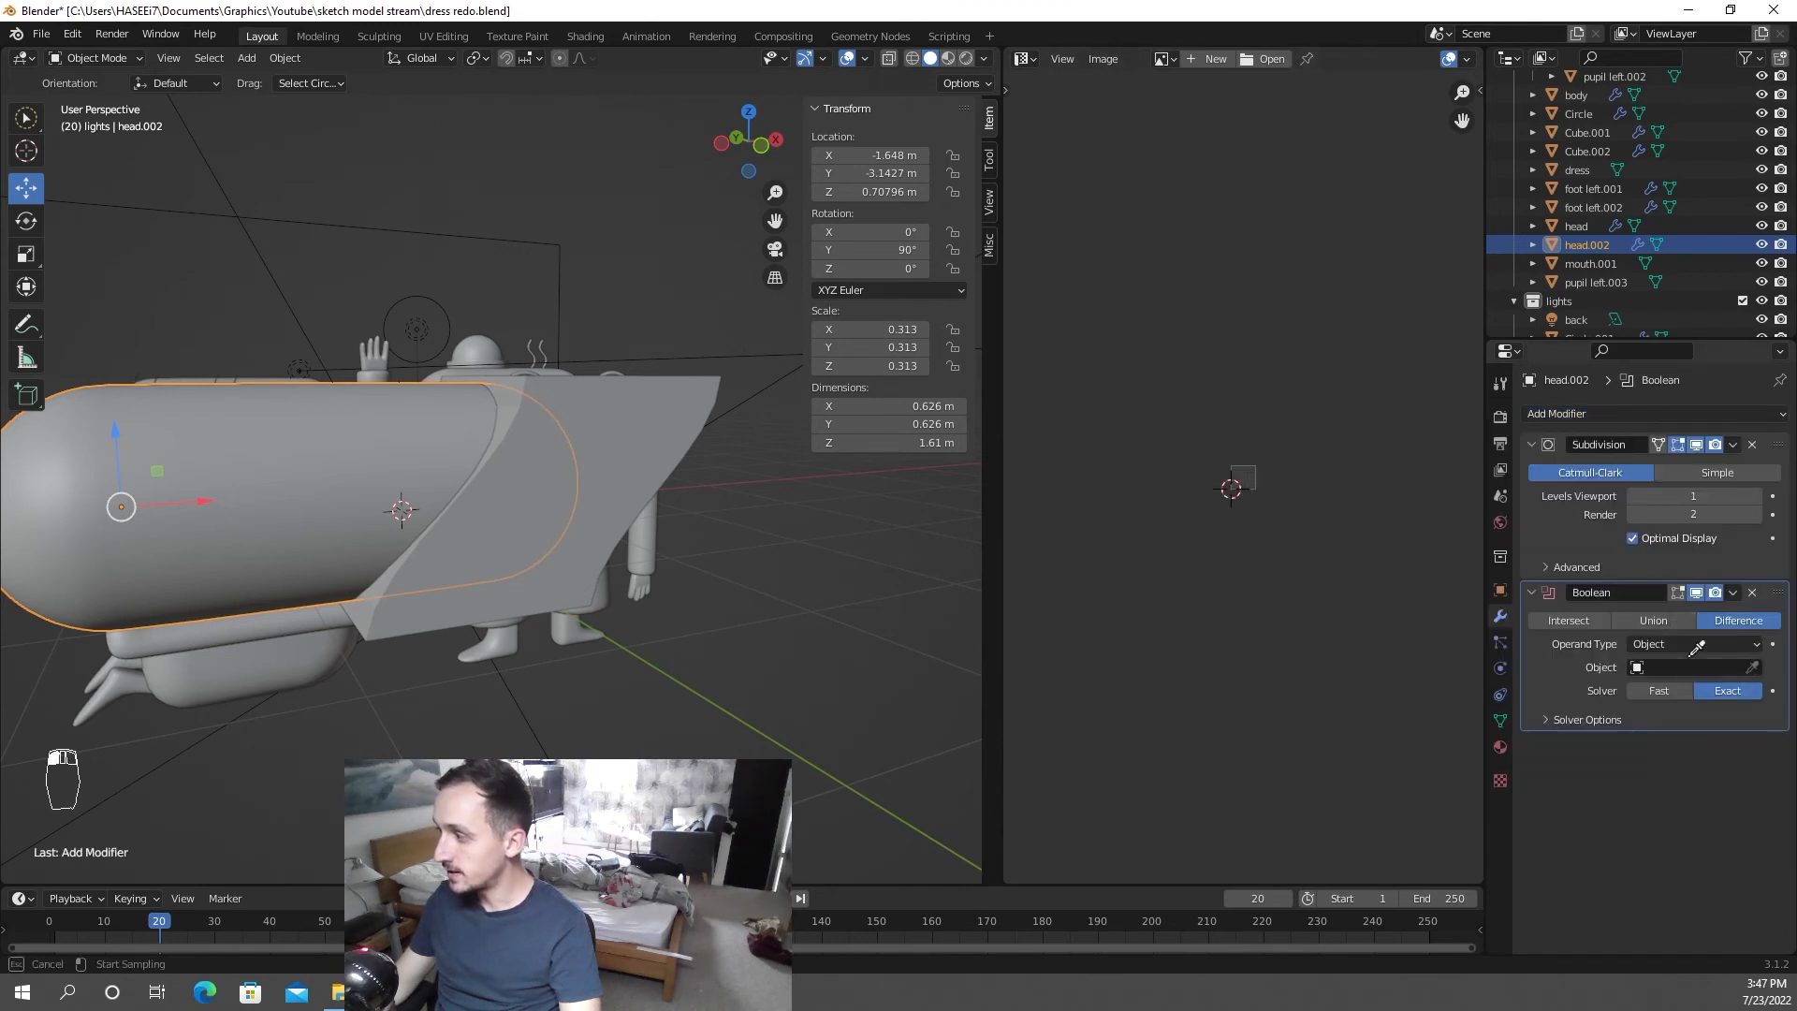
{"action": "left_click", "coordinate": [672, 430]}
{"action": "left_click", "coordinate": [672, 431]}
{"action": "left_click", "coordinate": [352, 478]}
{"action": "left_click", "coordinate": [1570, 621]}
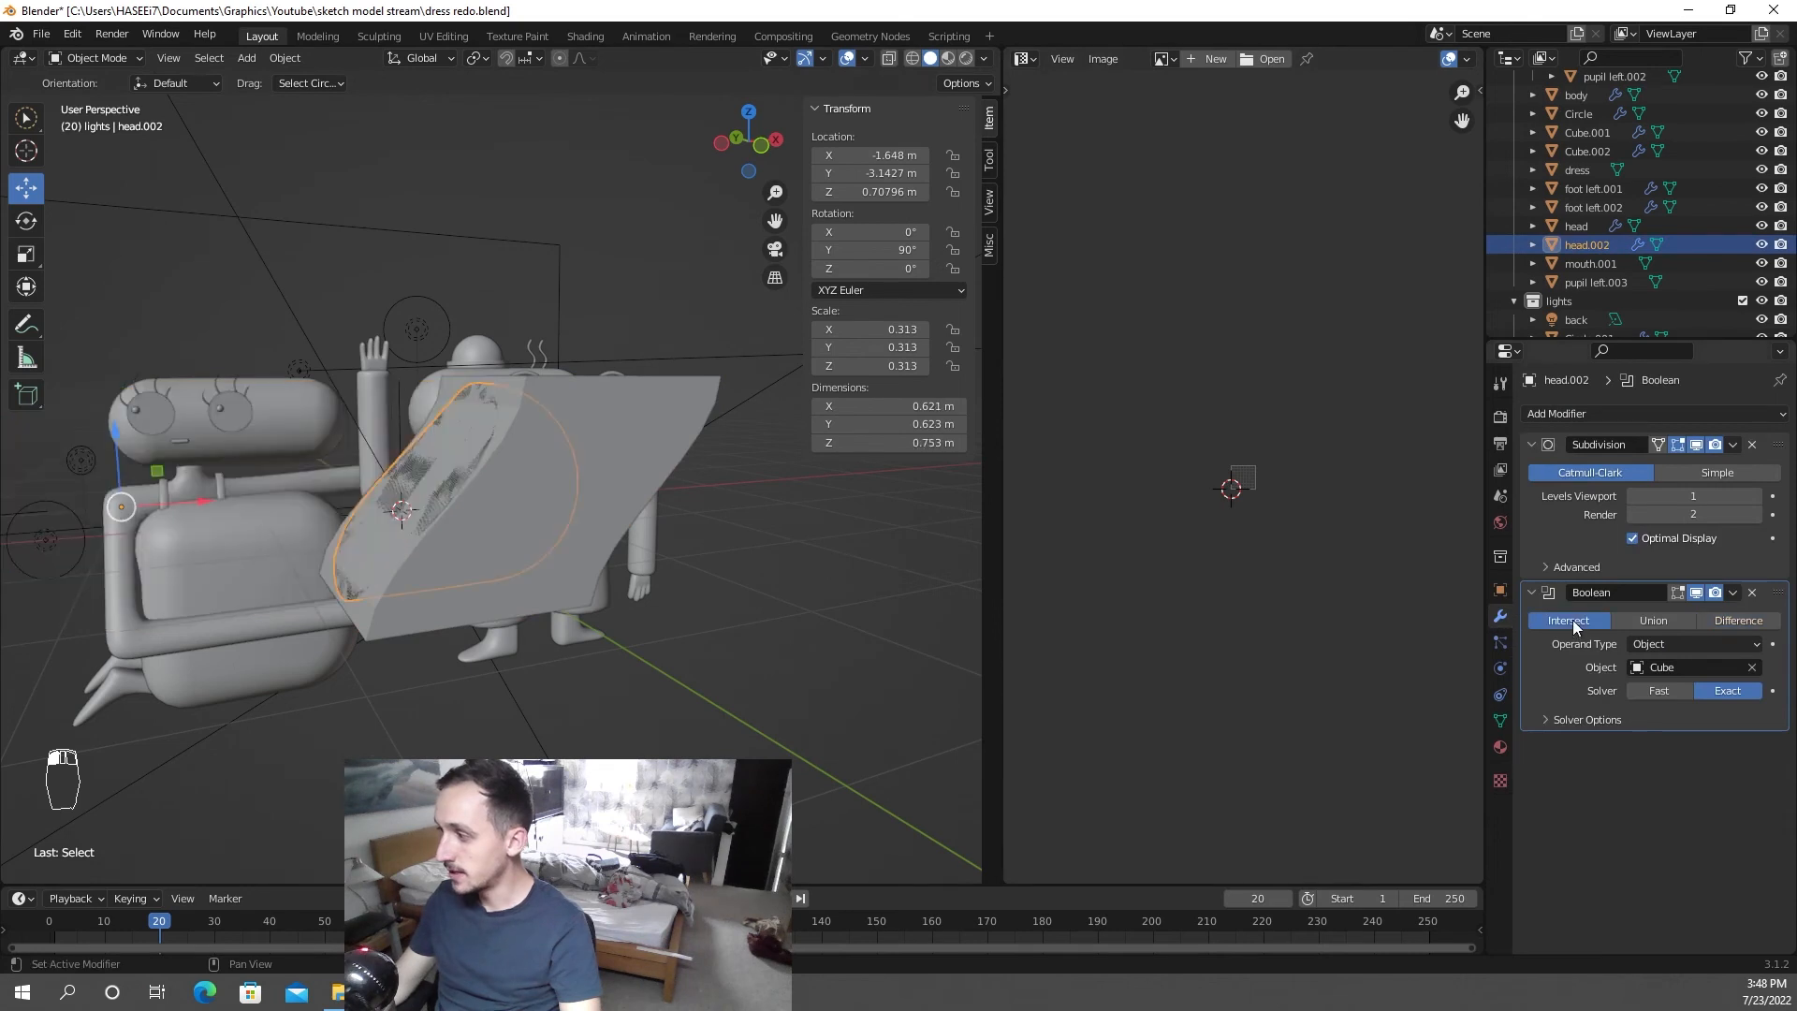
- Rotate the sheared cube 180° about X to flip the slant of its cut
{"action": "scroll", "coordinate": [710, 520], "scroll_direction": "up", "scroll_amount": 3}
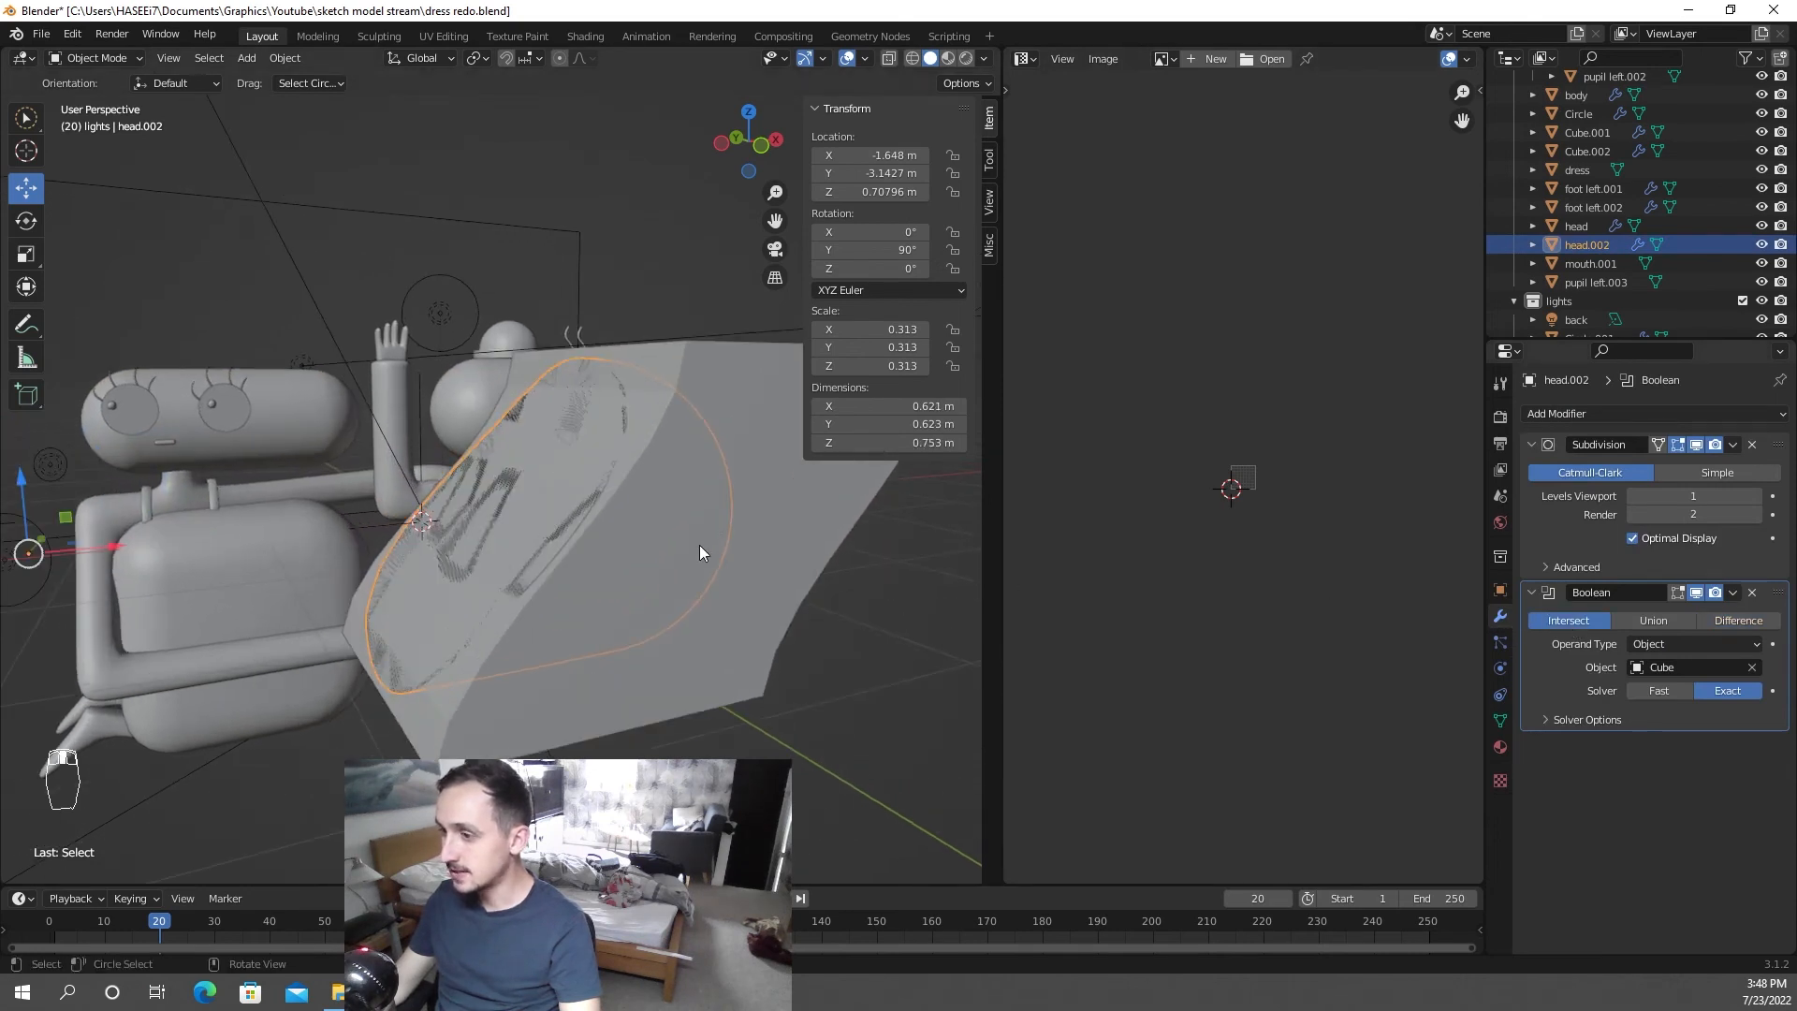
{"action": "left_click", "coordinate": [700, 544]}
{"action": "scroll", "coordinate": [732, 442], "scroll_direction": "down", "scroll_amount": 2}
{"action": "type", "text": "sz"}
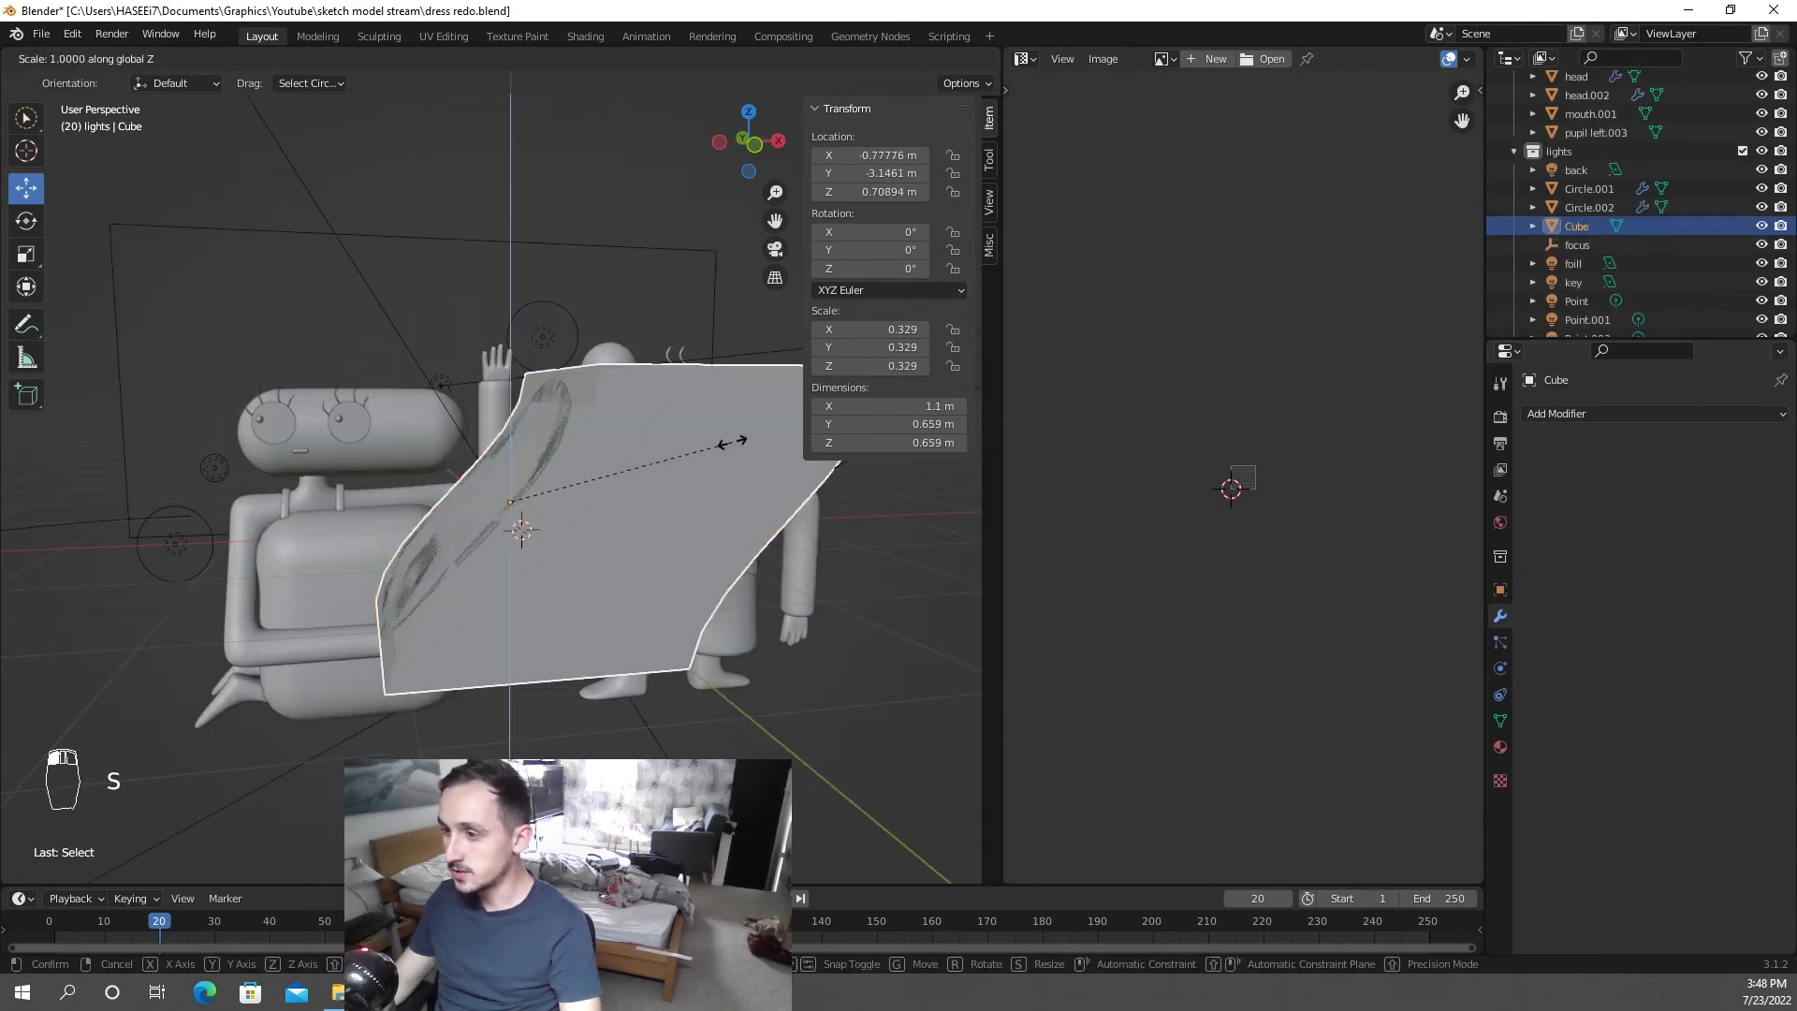
{"action": "type", "text": "180r"}
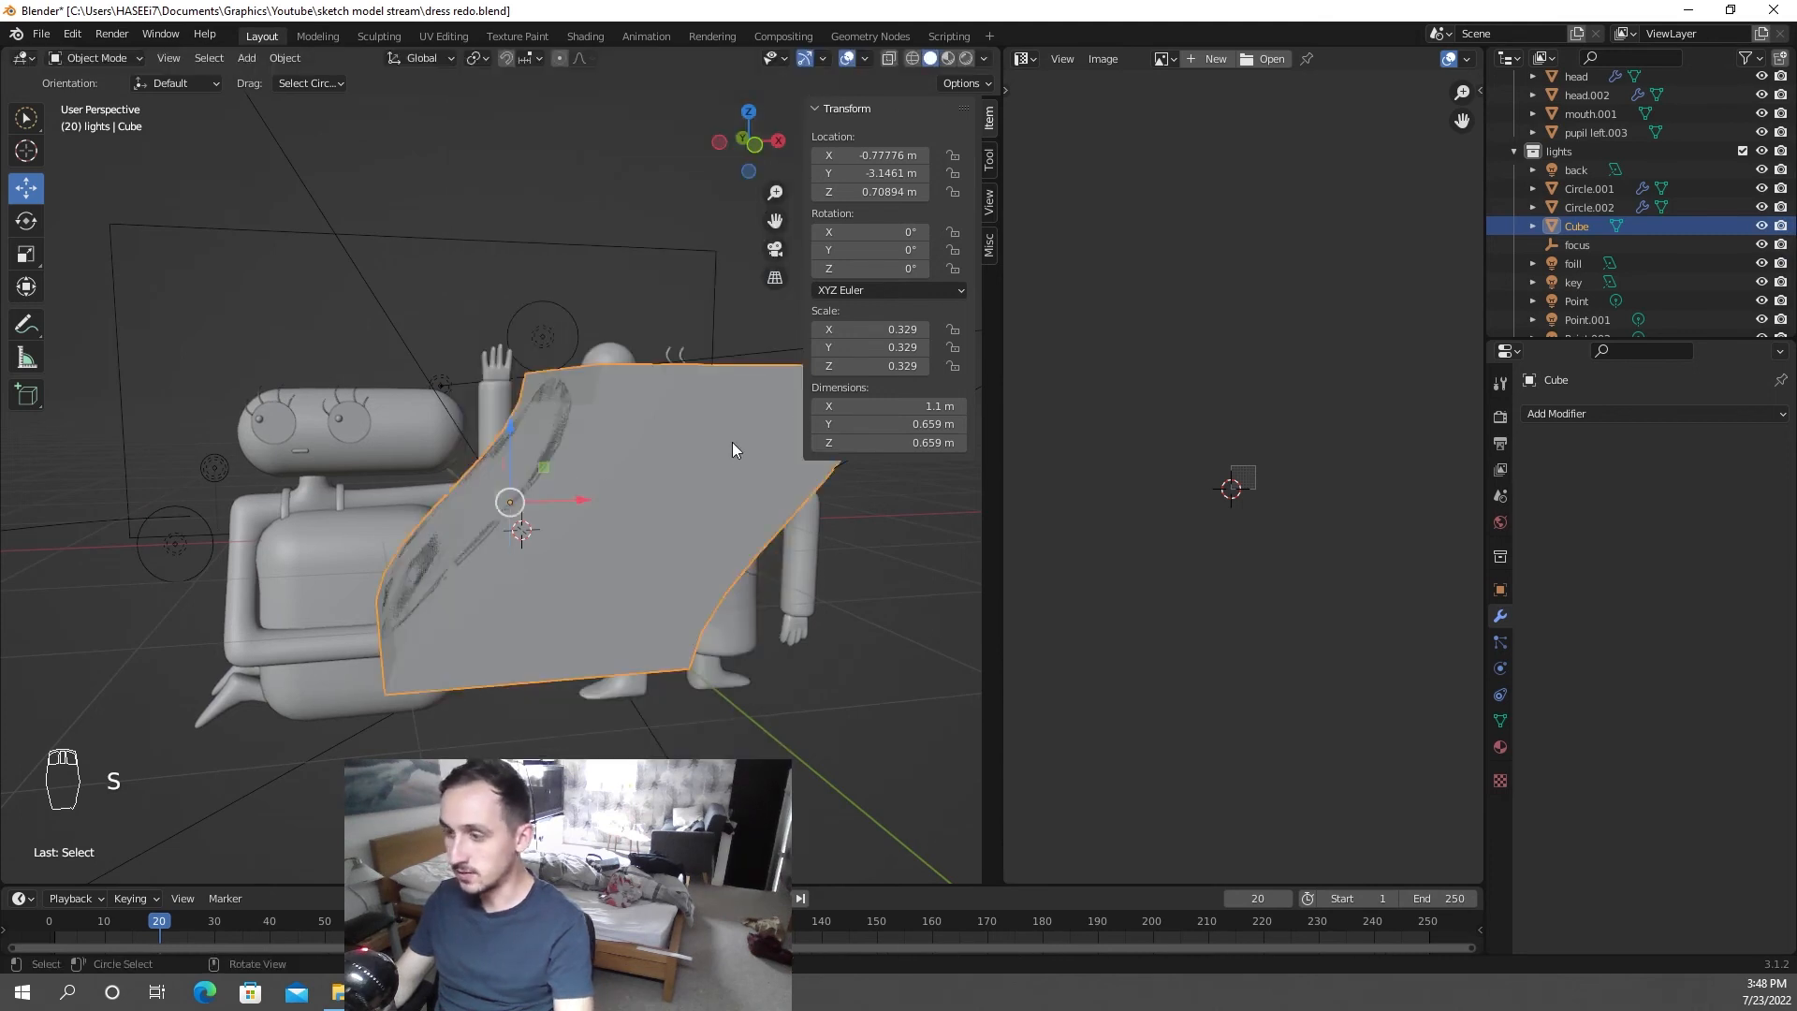
{"action": "type", "text": "180"}
{"action": "key", "text": "Return"}
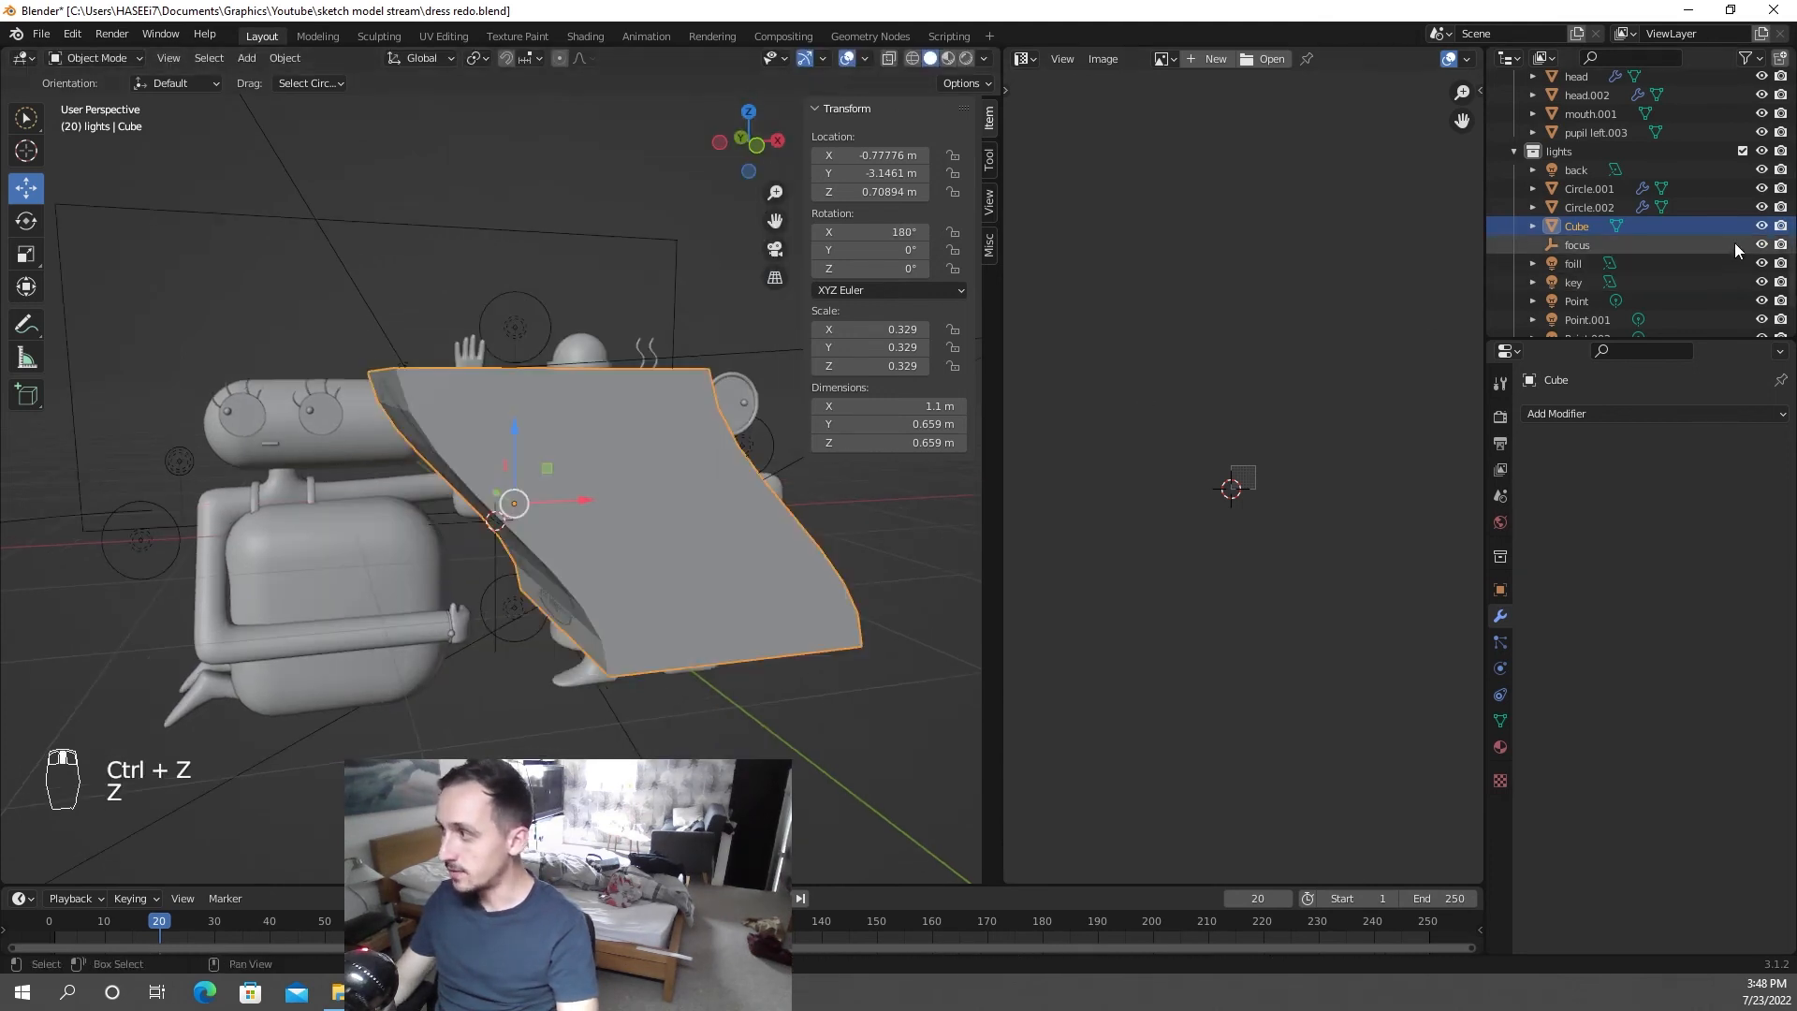
- Hide the sheared cube and select the trimmed duplicate head
{"action": "left_click", "coordinate": [1761, 225]}
{"action": "mouse_move", "coordinate": [446, 462]}
{"action": "middle_mouse_down"}
{"action": "mouse_move", "coordinate": [617, 443]}
{"action": "mouse_move", "coordinate": [771, 458]}
{"action": "mouse_move", "coordinate": [457, 512]}
{"action": "mouse_move", "coordinate": [442, 453]}
{"action": "mouse_move", "coordinate": [468, 457]}
{"action": "middle_mouse_up"}
{"action": "left_click", "coordinate": [468, 457]}
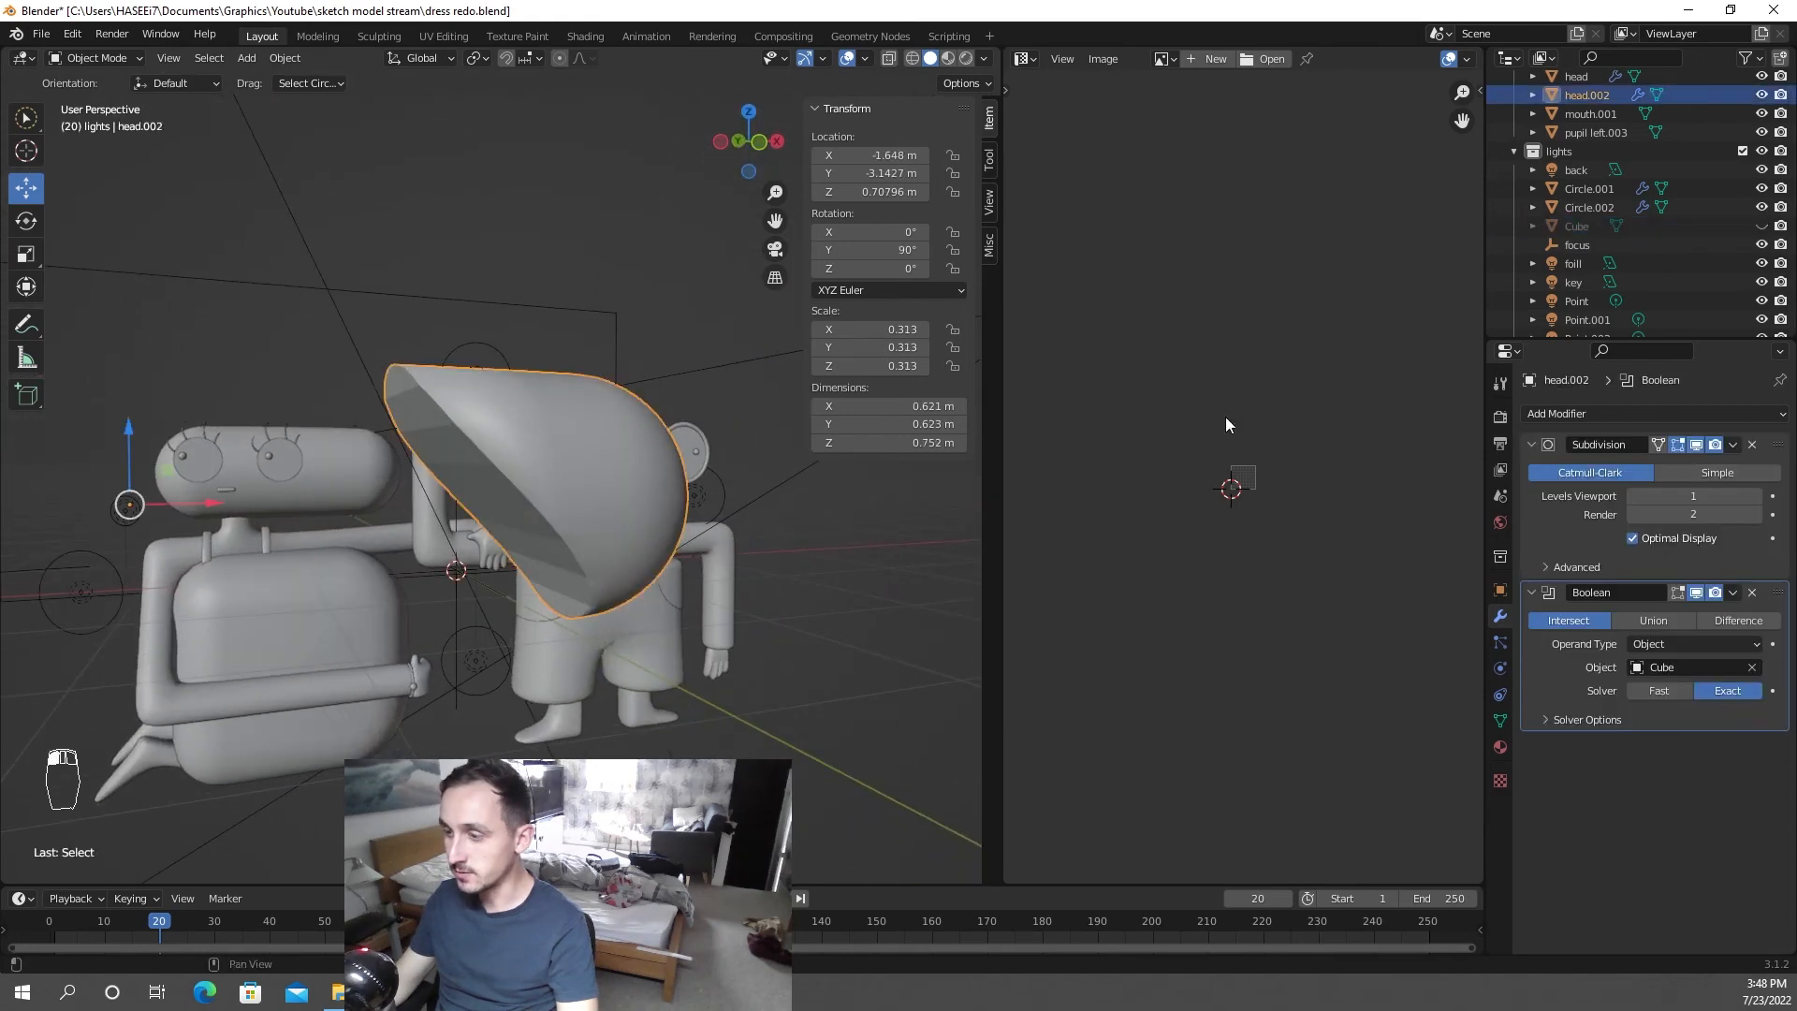
- Make the existing black material the trimmed head piece's only material, and switch the viewport to Material Preview
{"action": "left_click", "coordinate": [1500, 746]}
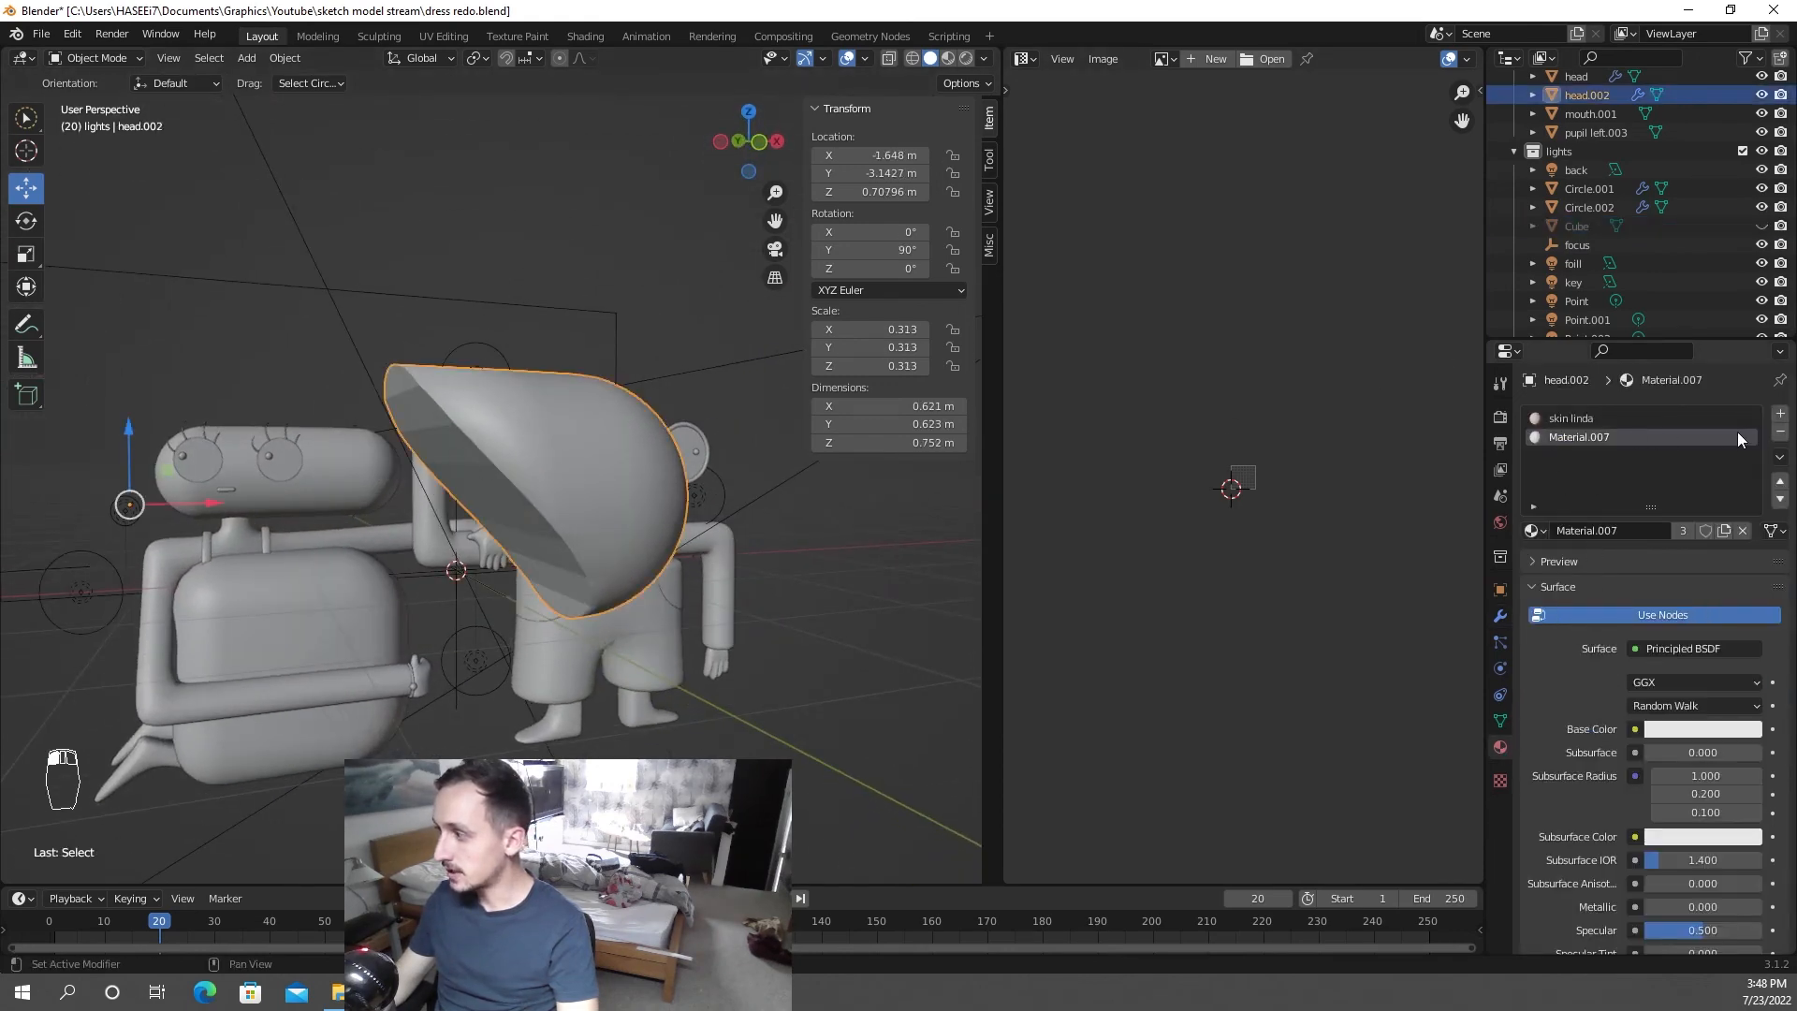
{"action": "left_click", "coordinate": [1536, 531]}
{"action": "left_click", "coordinate": [1572, 558]}
{"action": "left_click", "coordinate": [1754, 420]}
{"action": "left_click", "coordinate": [1780, 432]}
{"action": "key", "text": "z"}
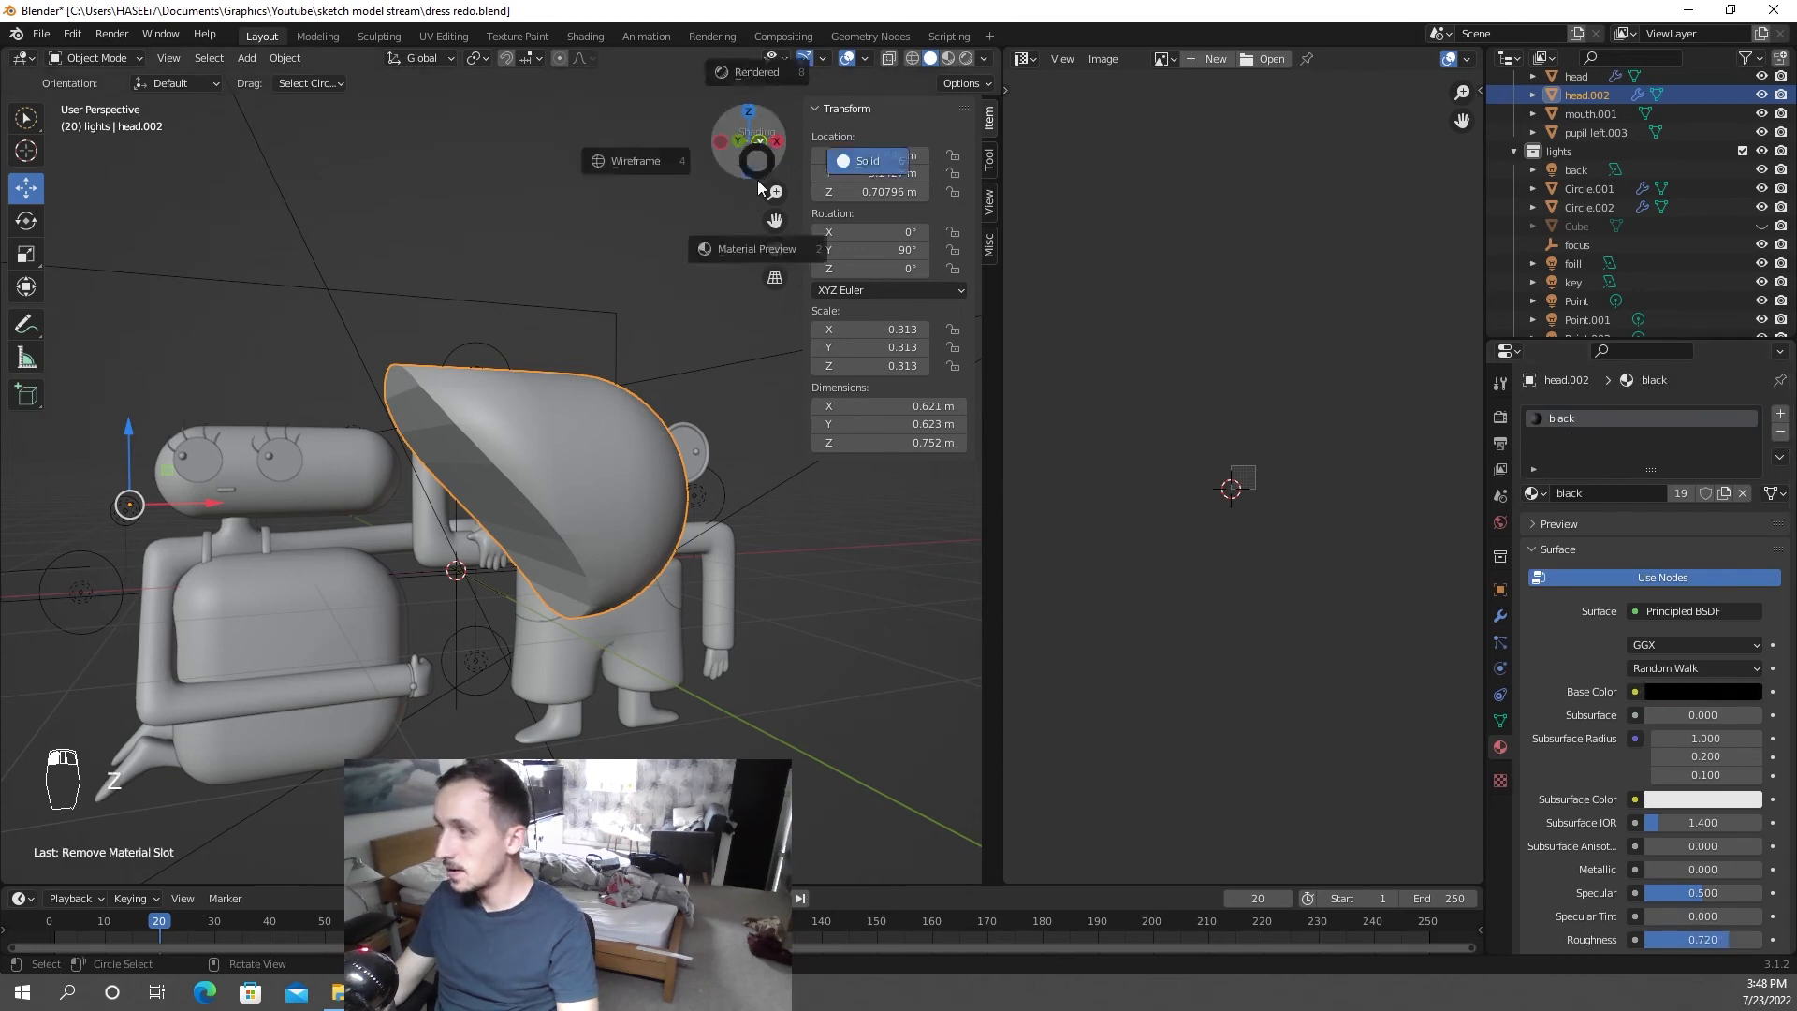
{"action": "left_click", "coordinate": [754, 264]}
- Move the black hair piece and cutter cube together along Y, bringing the cube to about 0.26 m over the character's head
{"action": "mouse_move", "coordinate": [687, 335]}
{"action": "middle_mouse_down"}
{"action": "mouse_move", "coordinate": [339, 348]}
{"action": "mouse_move", "coordinate": [829, 345]}
{"action": "middle_mouse_up"}
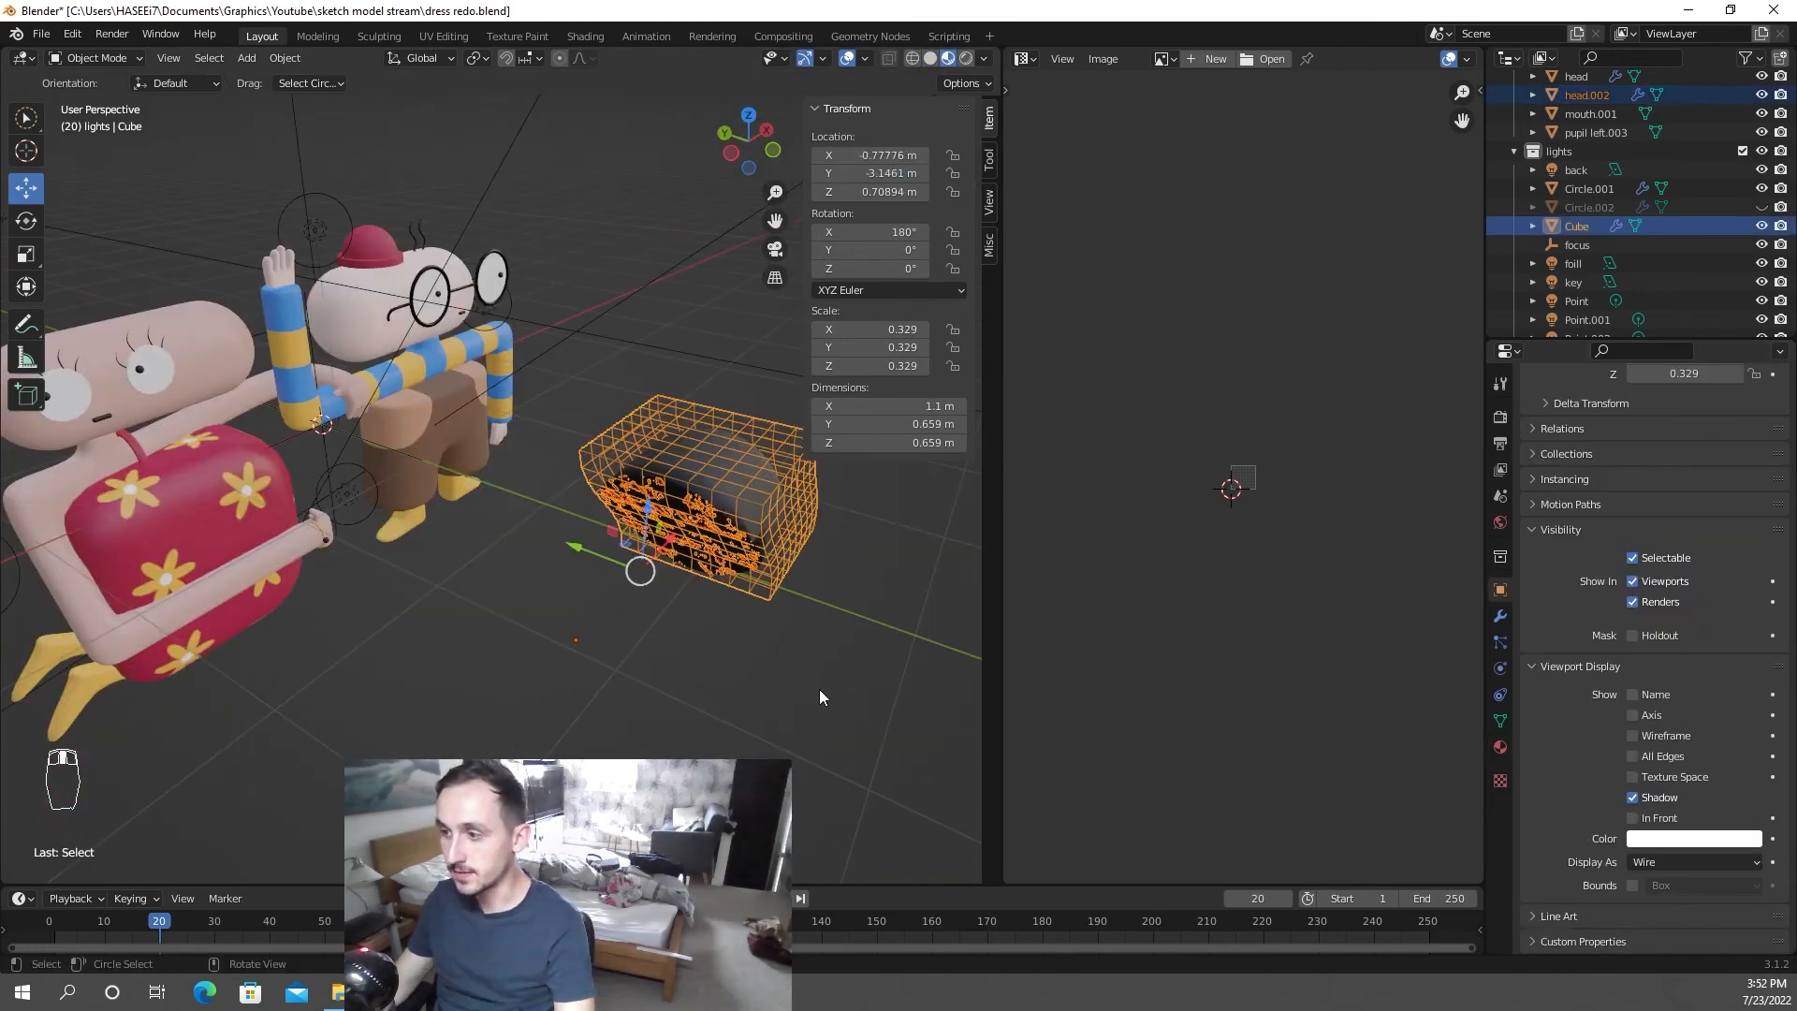
{"action": "key", "text": "g"}
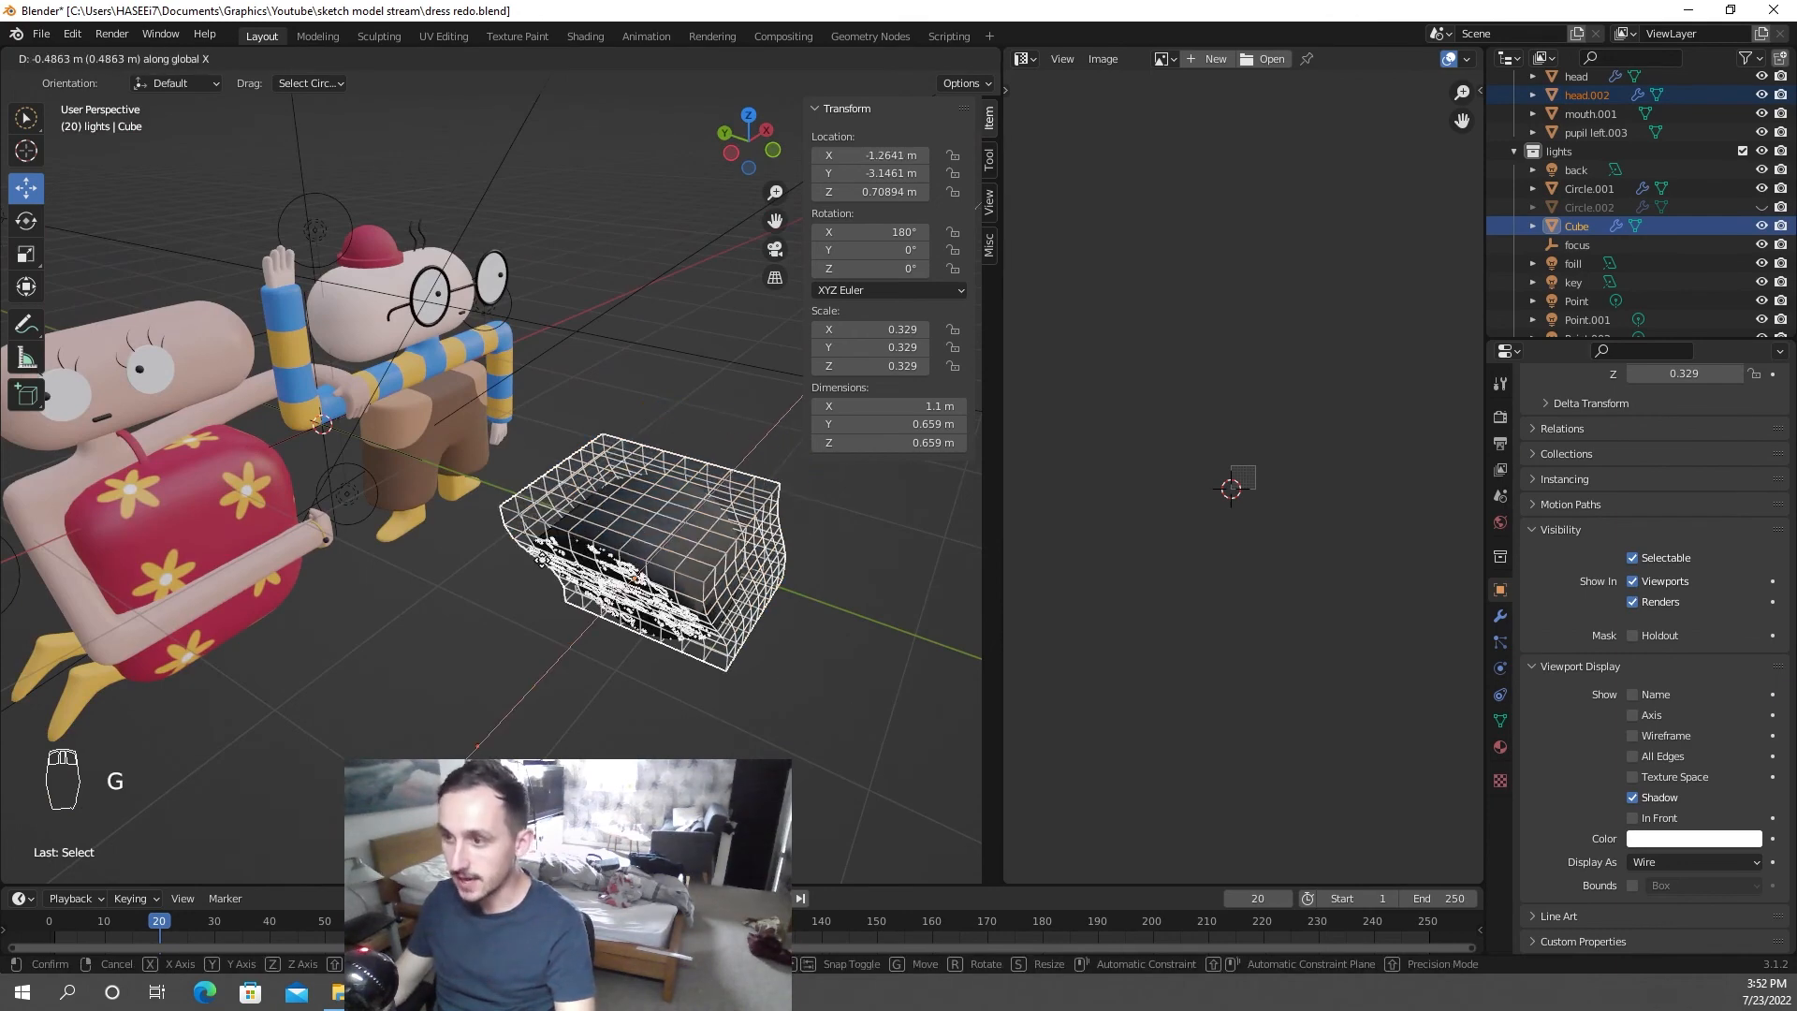
{"action": "right_click", "coordinate": [756, 686]}
{"action": "key", "text": "g"}
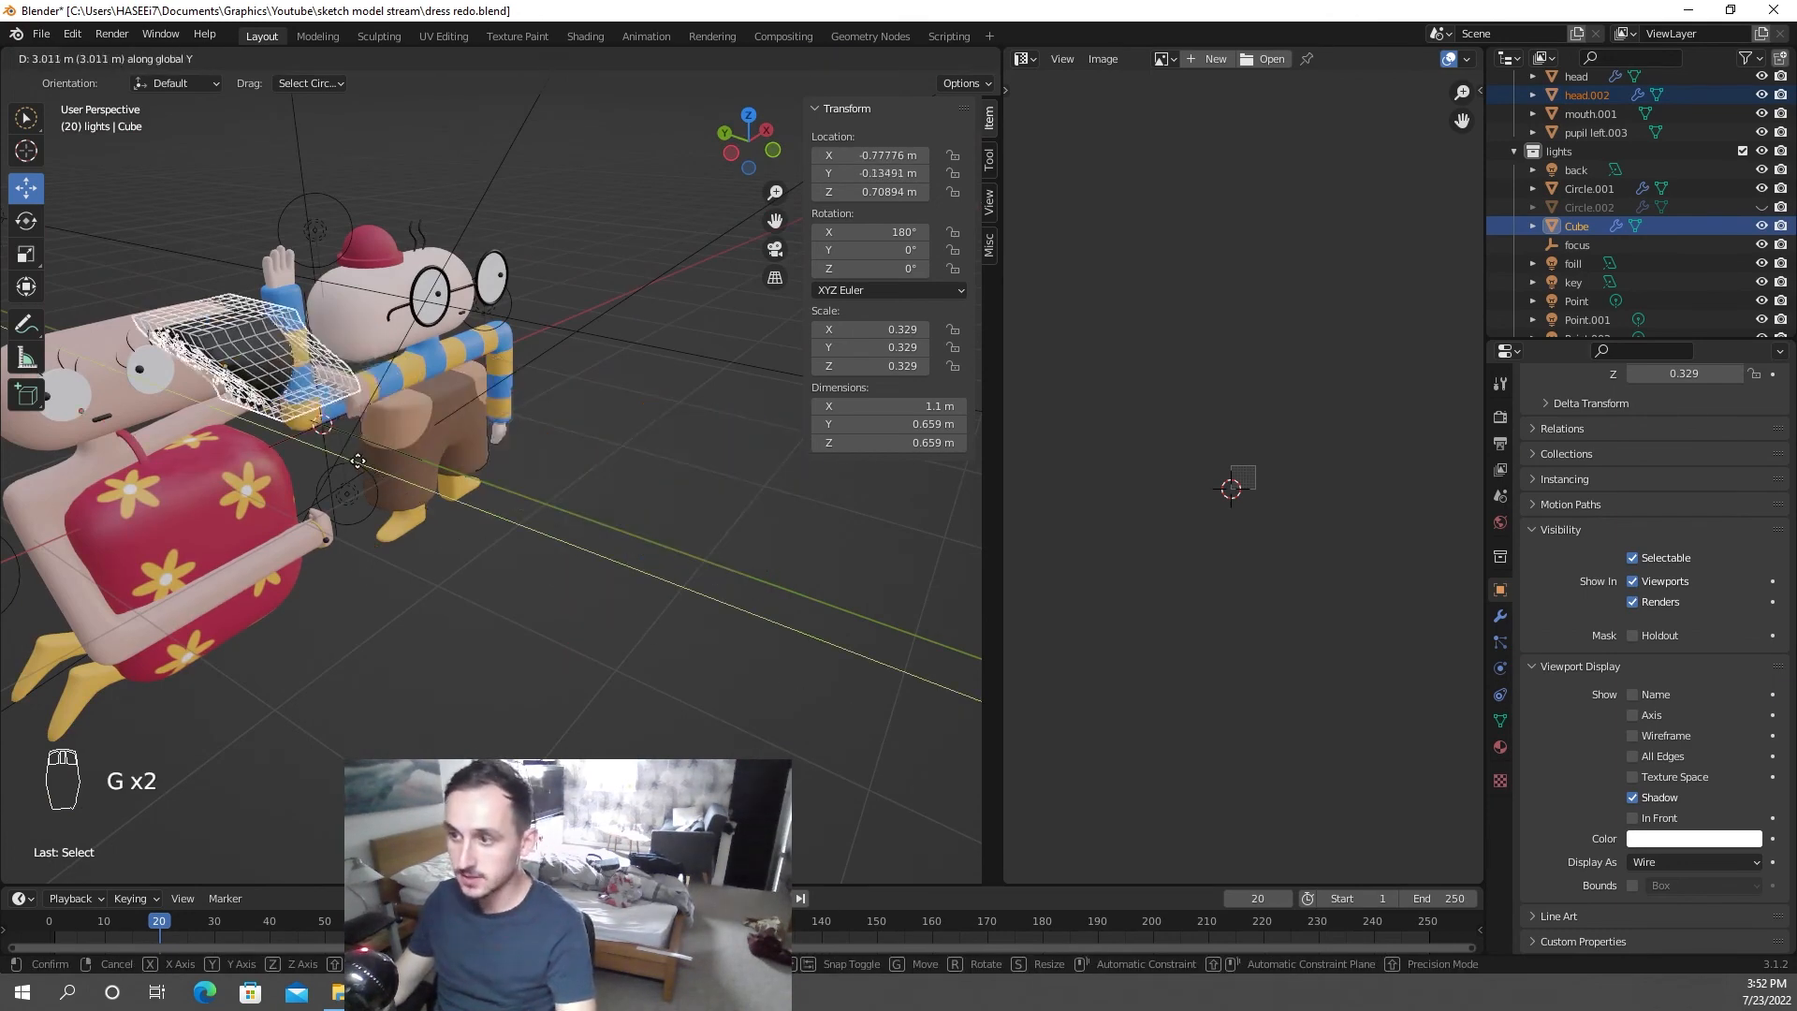
{"action": "left_click", "coordinate": [332, 449]}
{"action": "key", "text": "KP_Decimal"}
{"action": "middle_click_drag", "start_coordinate": [507, 561], "coordinate": [557, 581]}
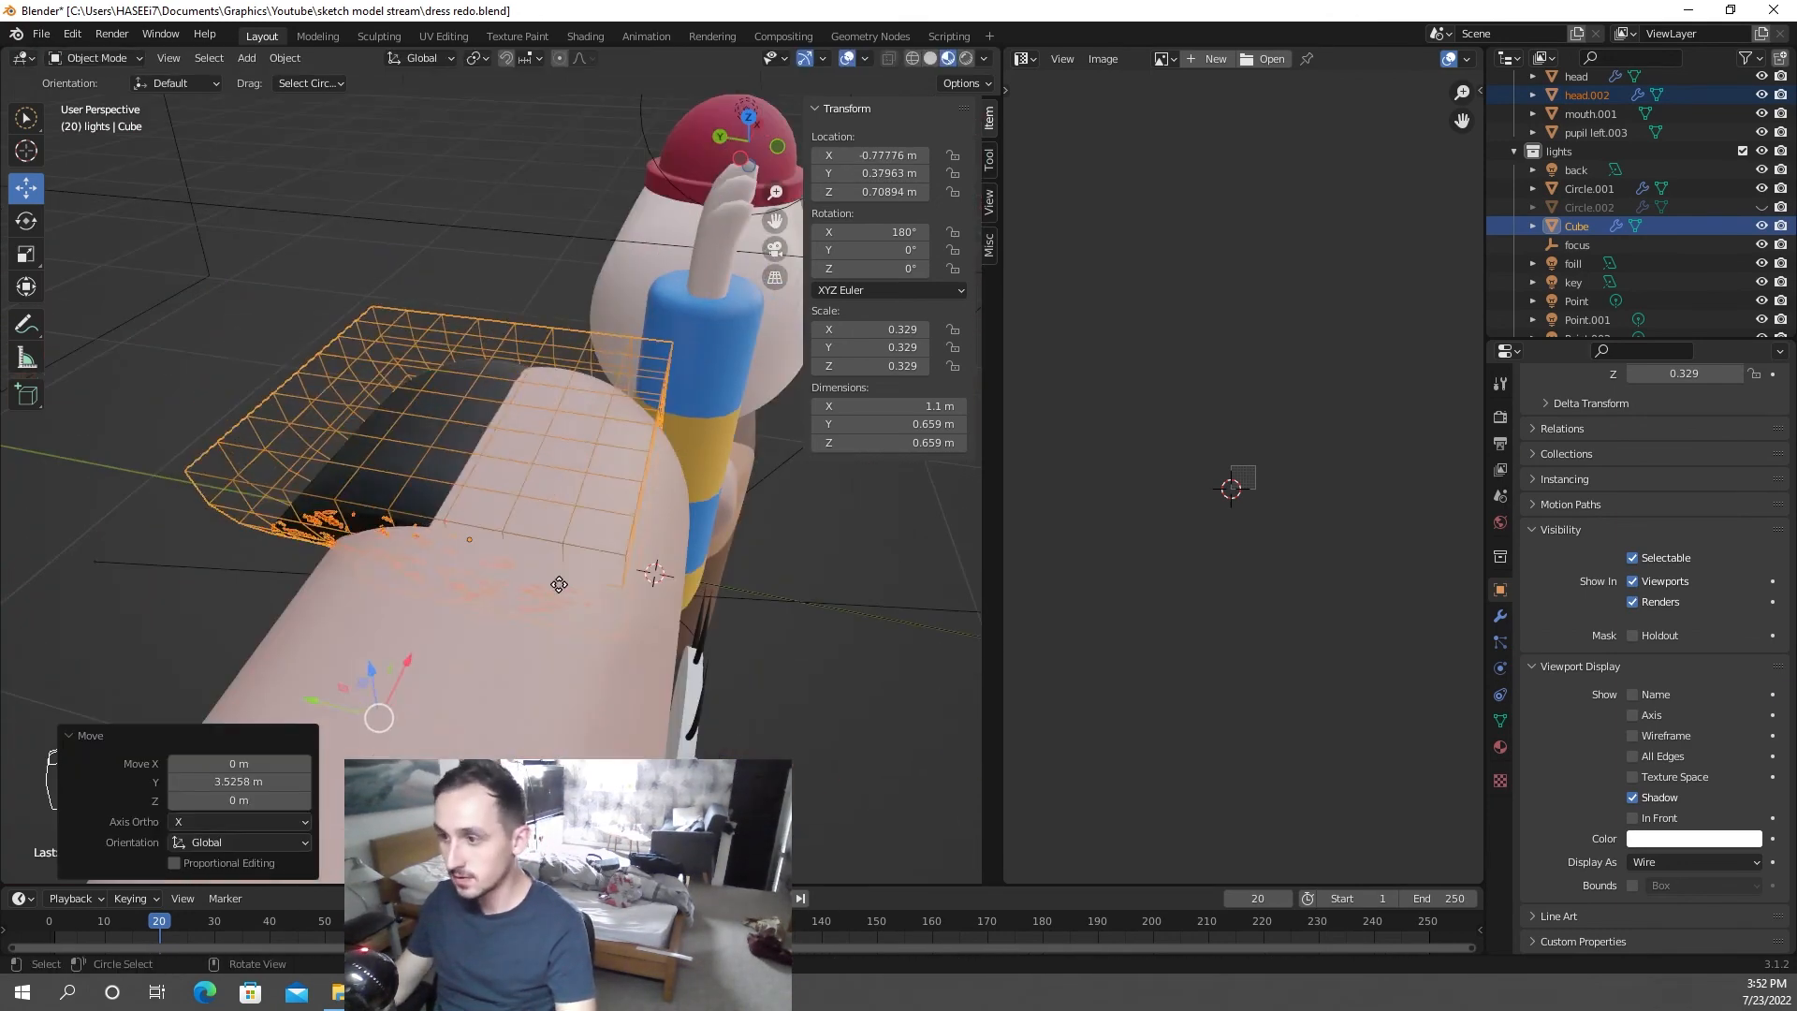
{"action": "key", "text": "g"}
{"action": "key", "text": "y"}
{"action": "left_click", "coordinate": [515, 564]}
{"action": "key", "text": "KP_Decimal"}
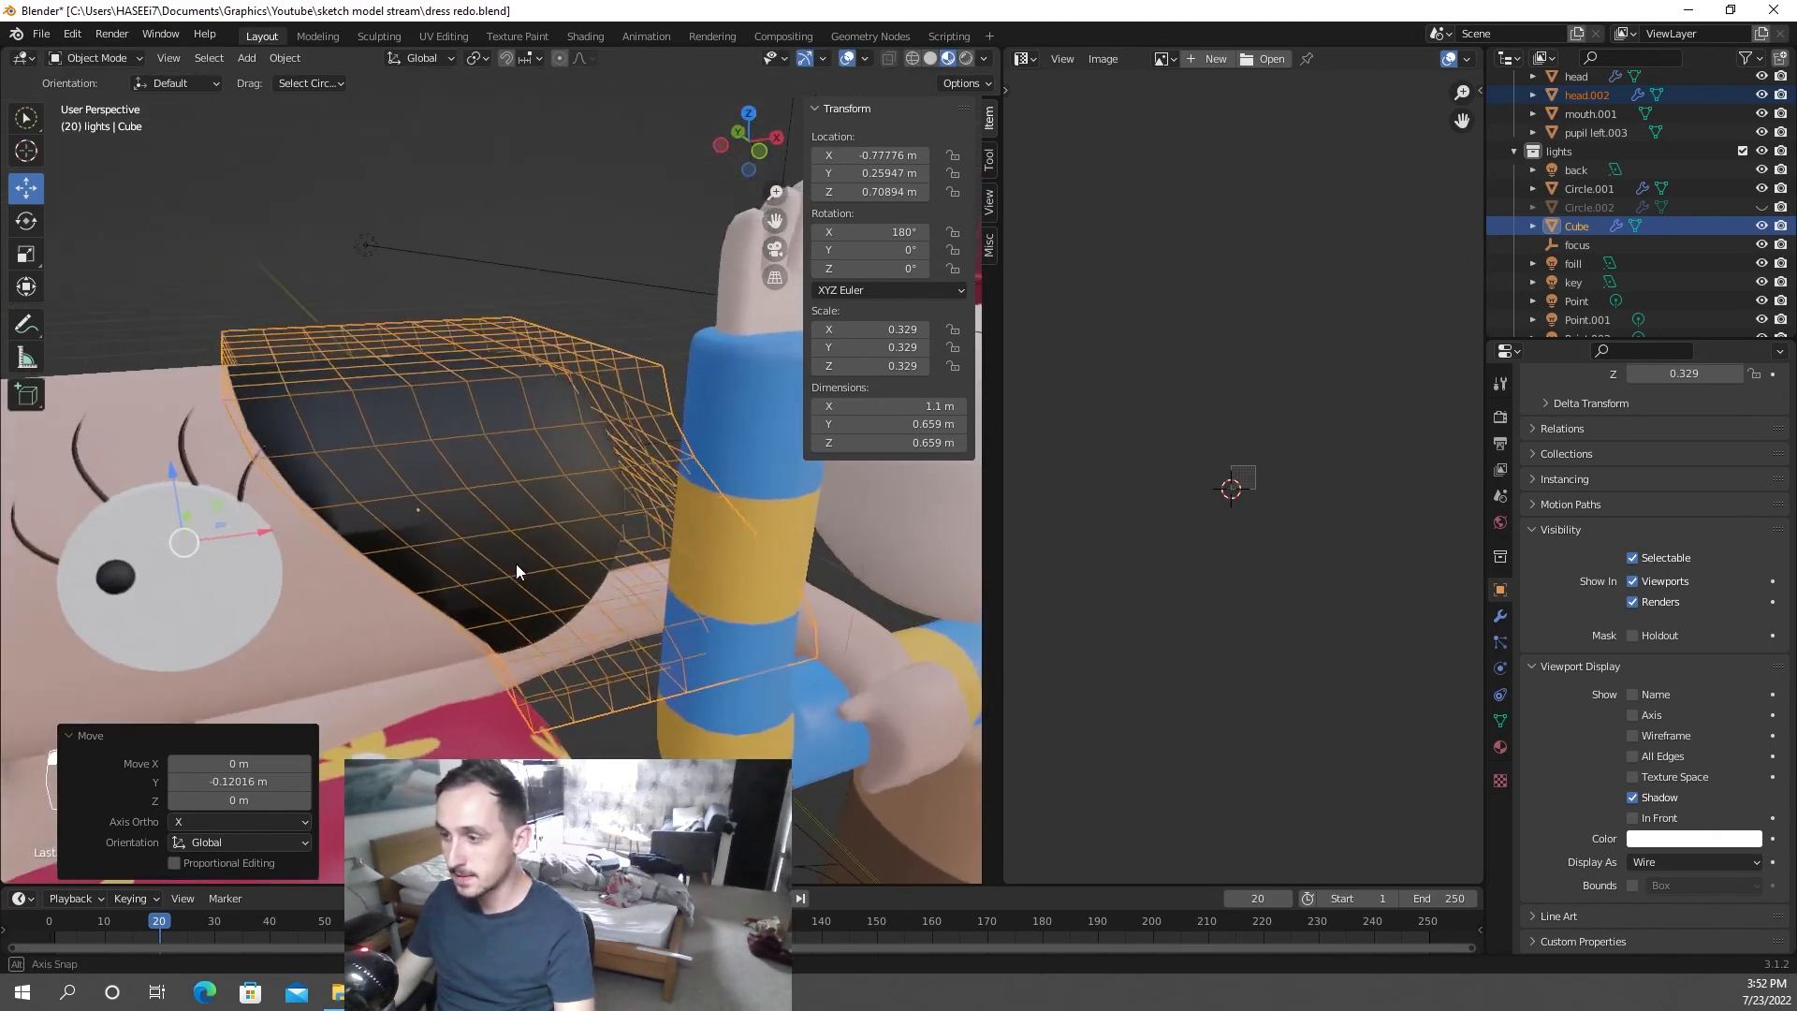
- Scale the black hair piece and cutter cube together by about 1.045
{"action": "key", "text": "s"}
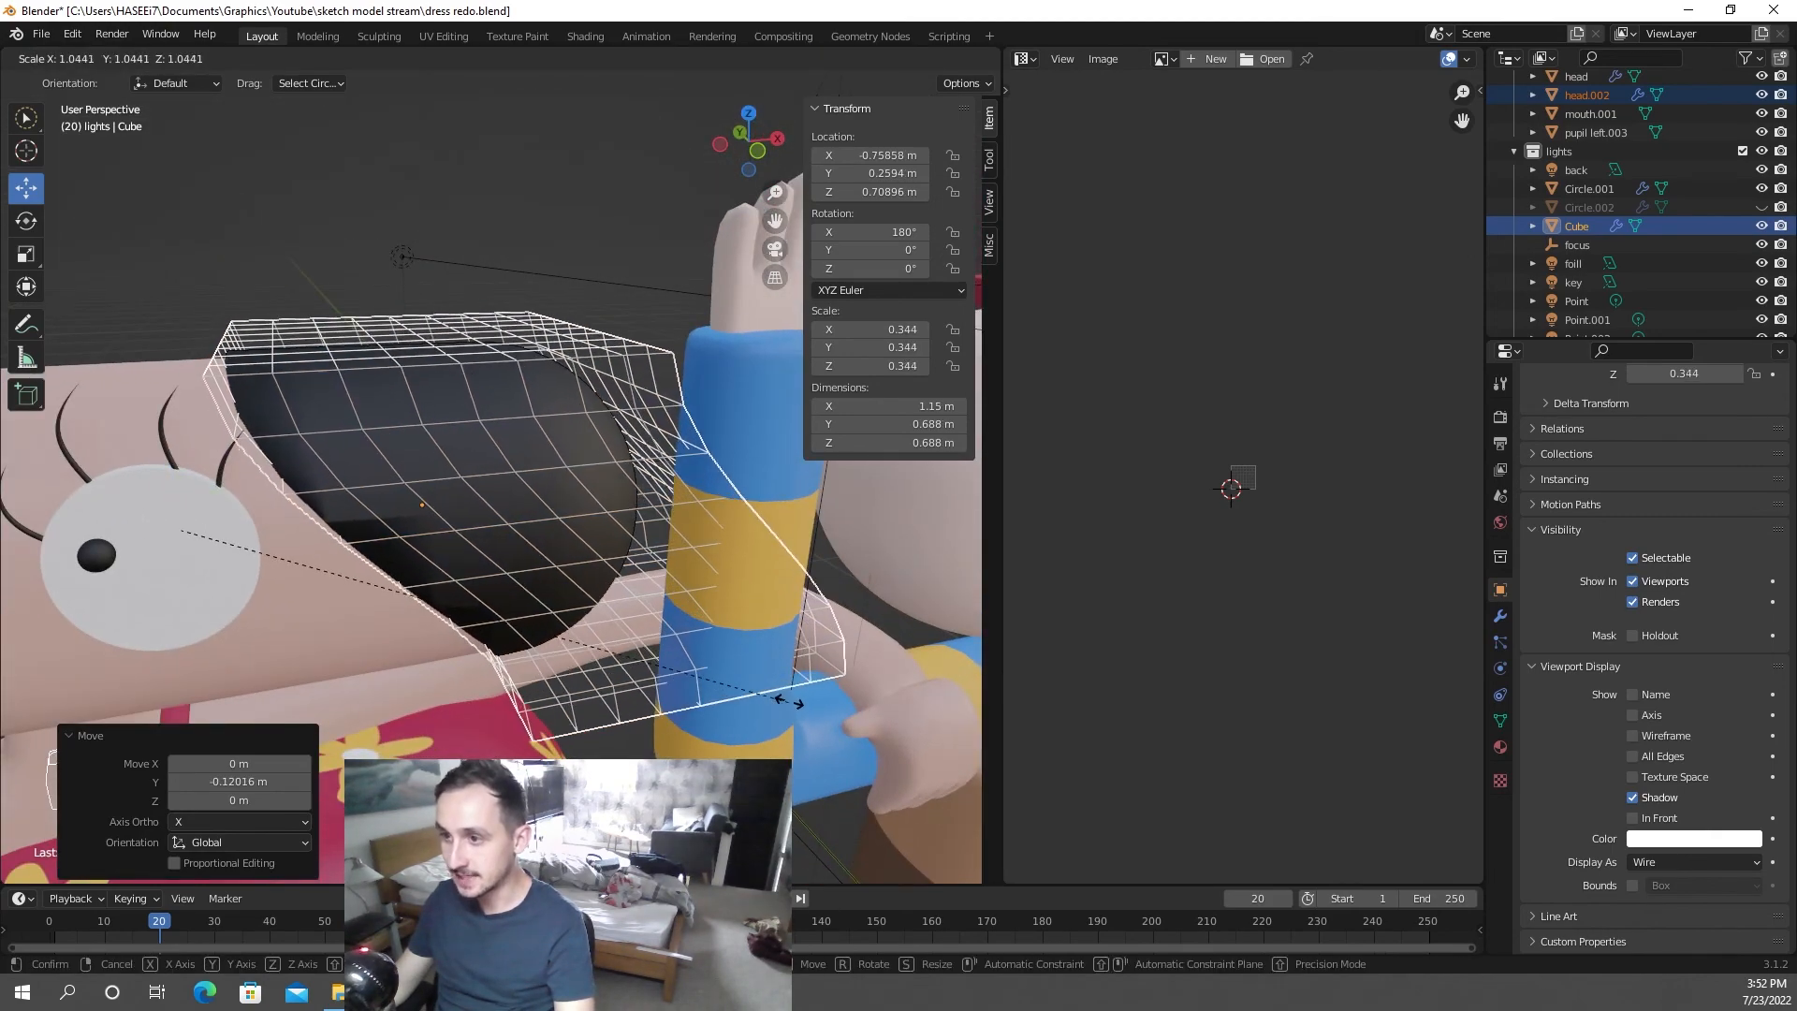
{"action": "left_click", "coordinate": [760, 715]}
{"action": "middle_click_drag", "start_coordinate": [760, 716], "coordinate": [799, 711]}
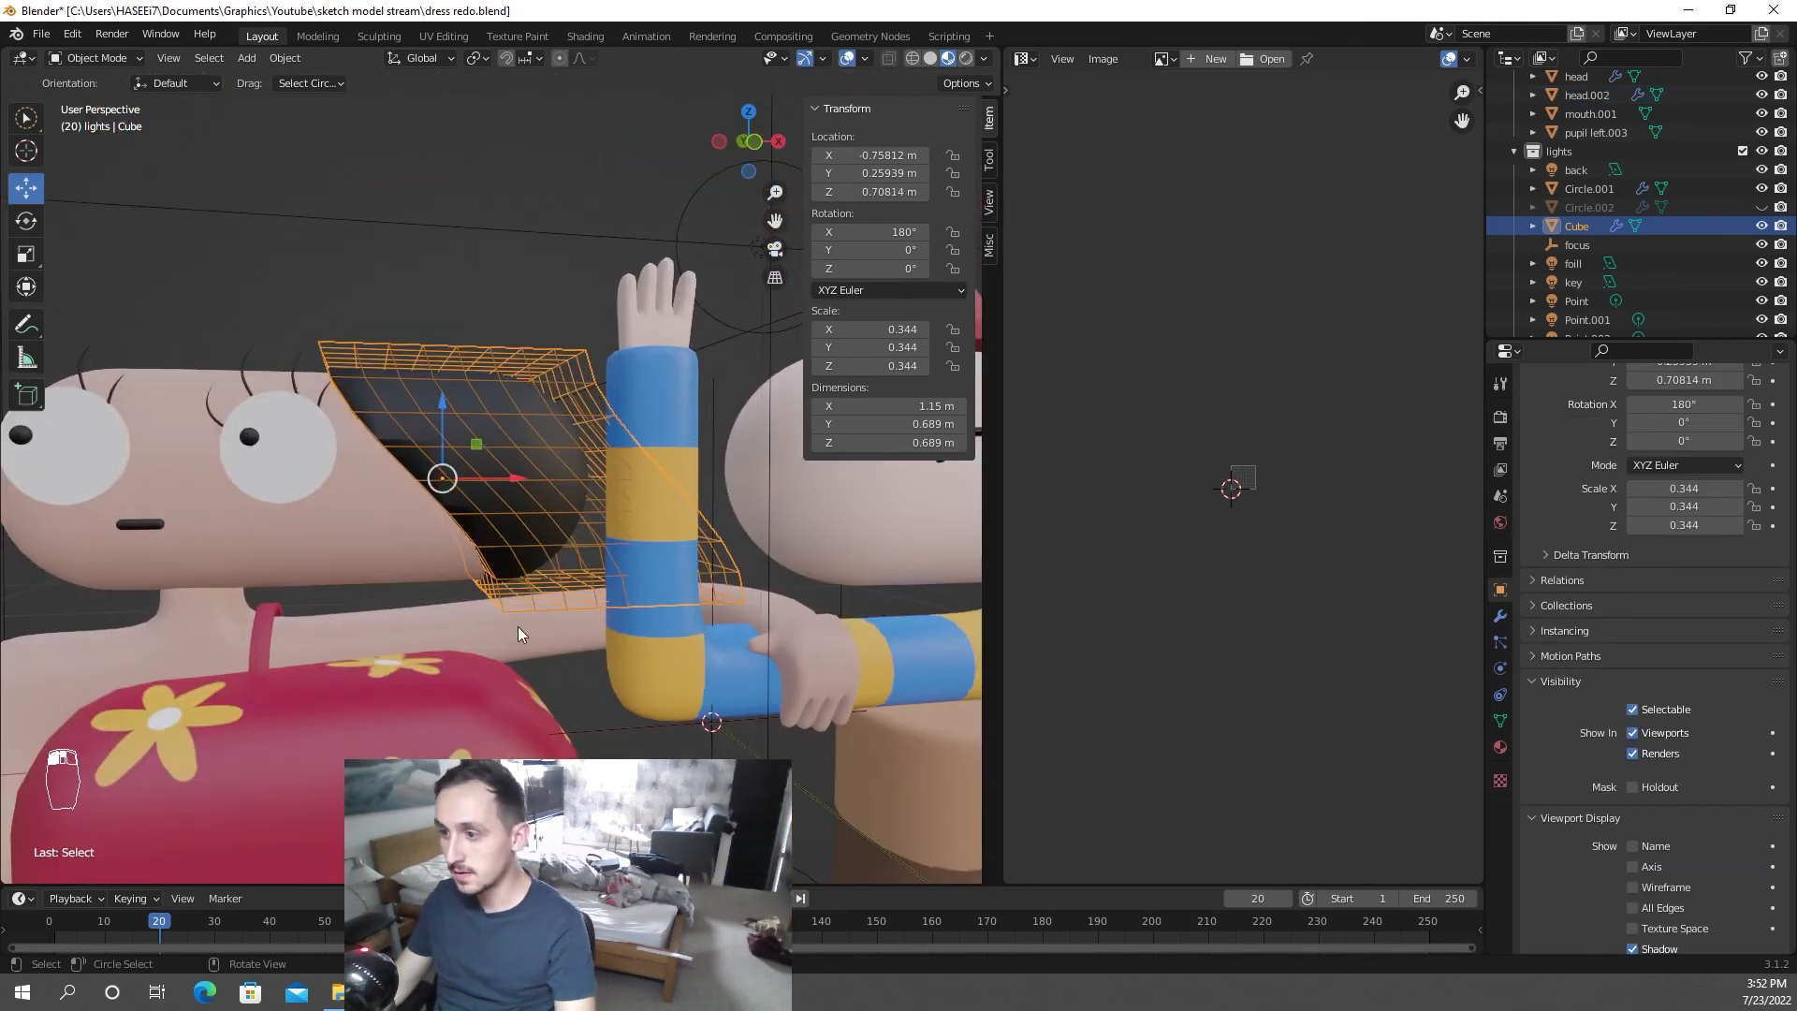
- Shift the cutter cube along X, away from the character's eyes, to adjust the hairline, and hide the cube
{"action": "scroll", "coordinate": [518, 626], "scroll_direction": "up", "scroll_amount": 1}
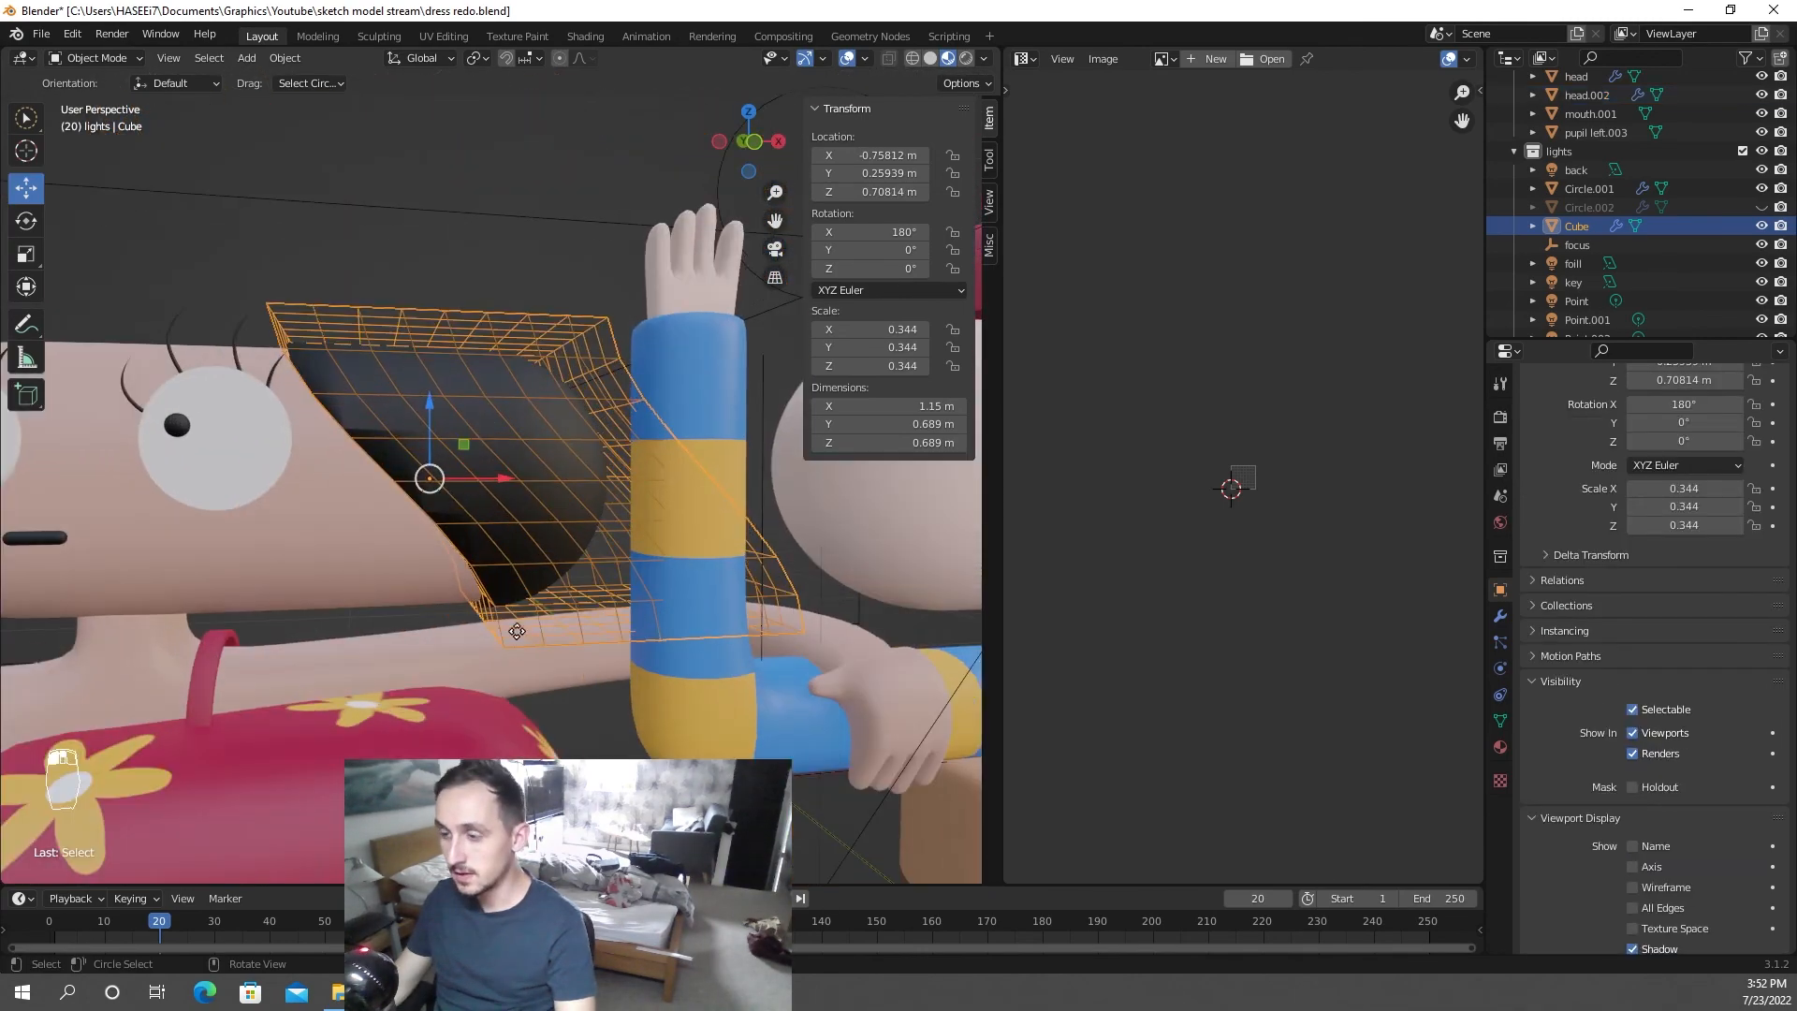
{"action": "key", "text": "g"}
{"action": "key", "text": "x"}
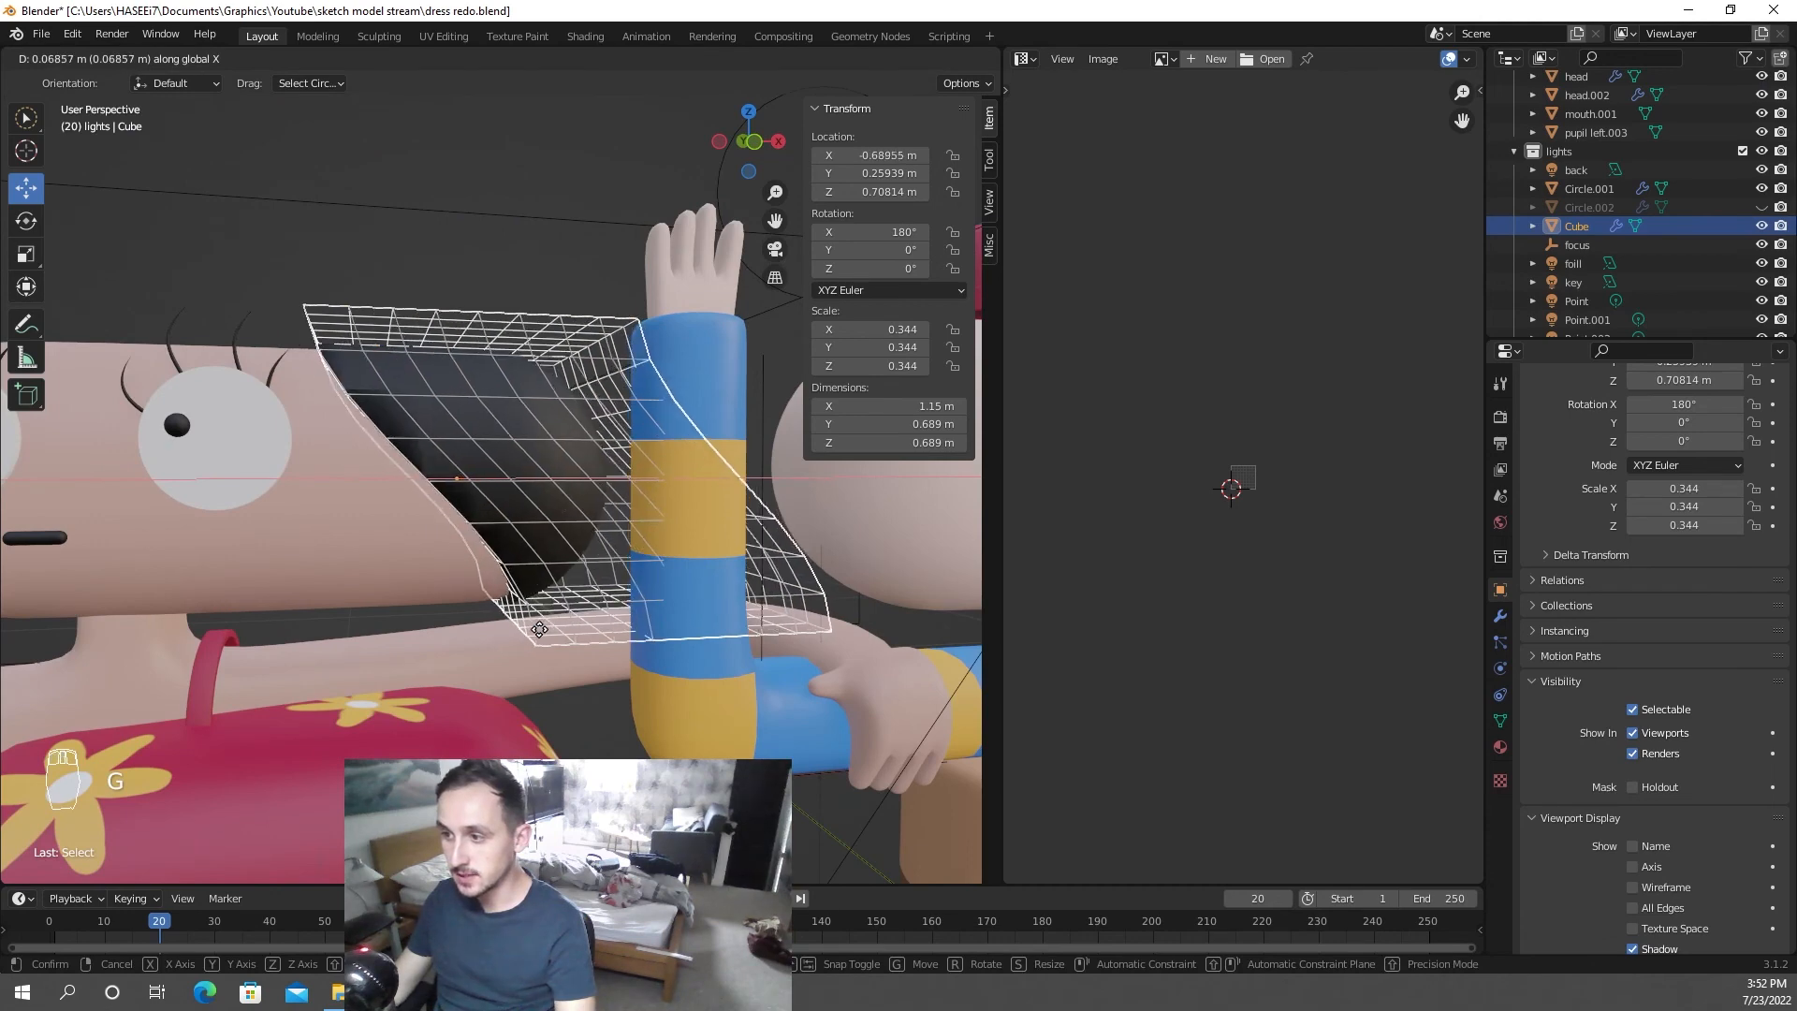
{"action": "left_click", "coordinate": [570, 663]}
{"action": "middle_click_drag", "start_coordinate": [580, 671], "coordinate": [654, 623]}
{"action": "key", "text": "h"}
{"action": "middle_click_drag", "start_coordinate": [653, 623], "coordinate": [676, 626]}
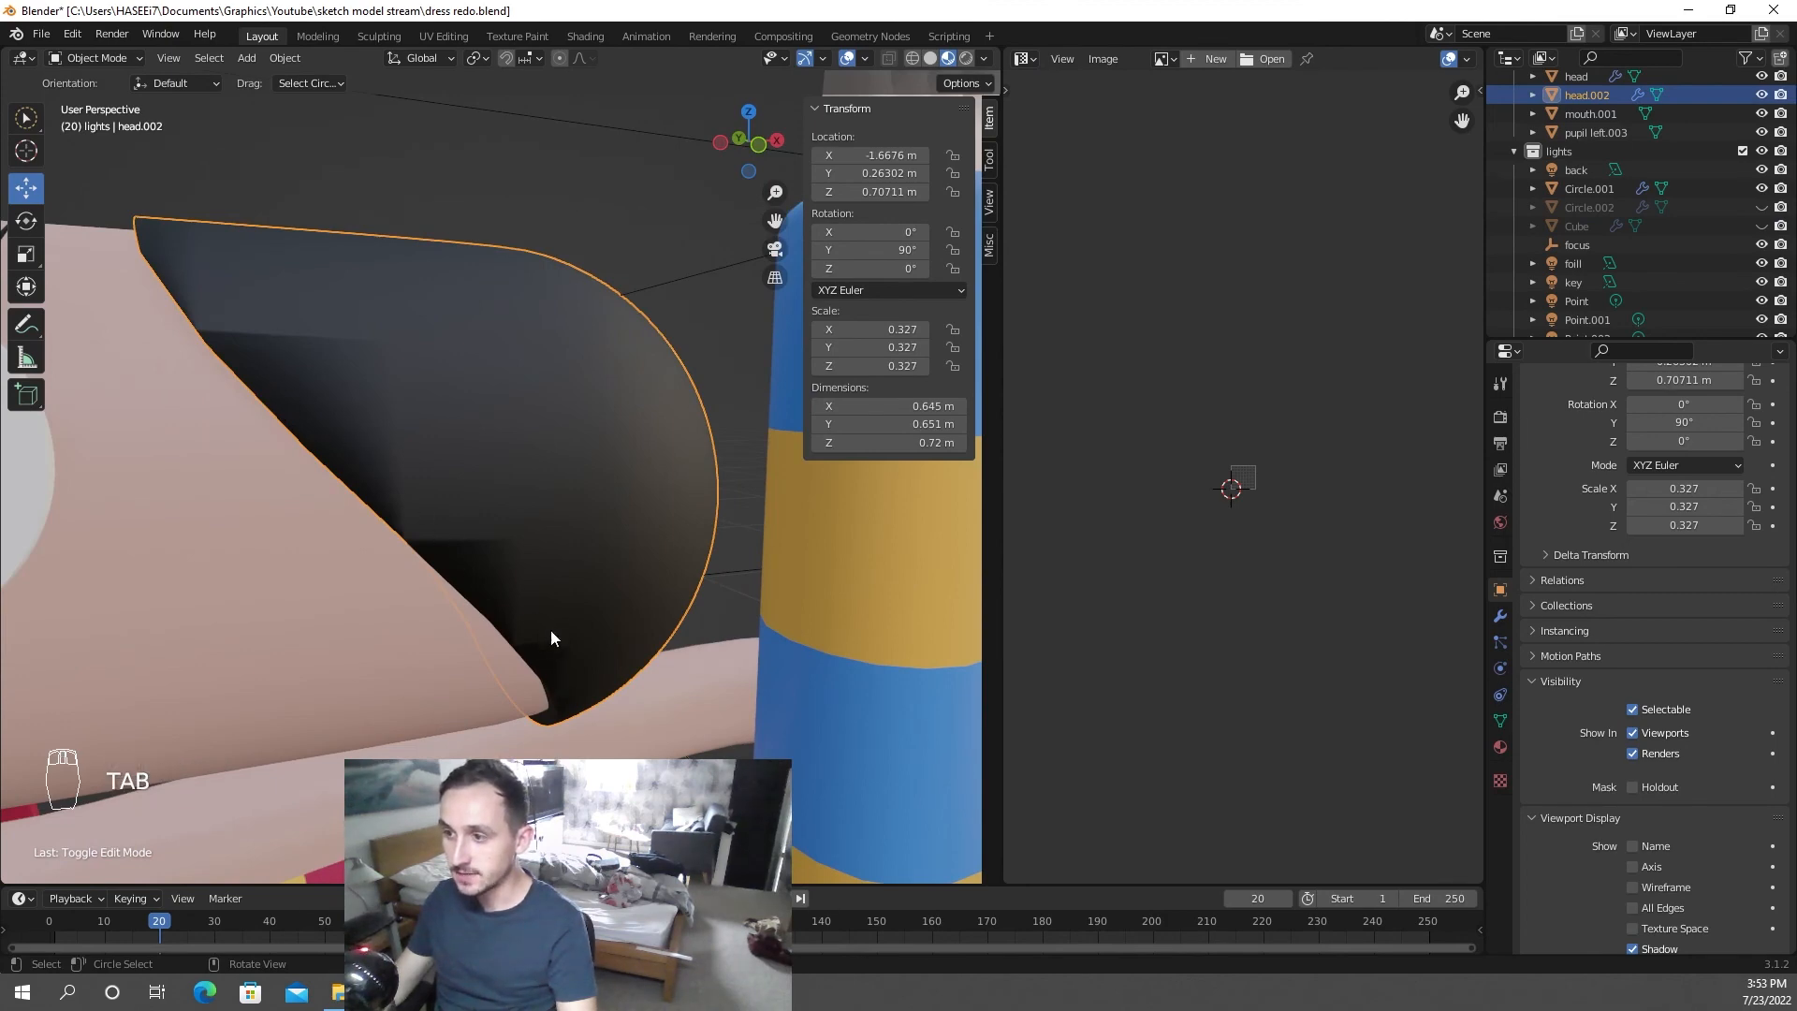
- Add 15 evenly spaced loop cuts along the straight section of the hair mesh and return to Object Mode
{"action": "scroll", "coordinate": [560, 636], "scroll_direction": "down", "scroll_amount": 5}
{"action": "key", "text": "Tab"}
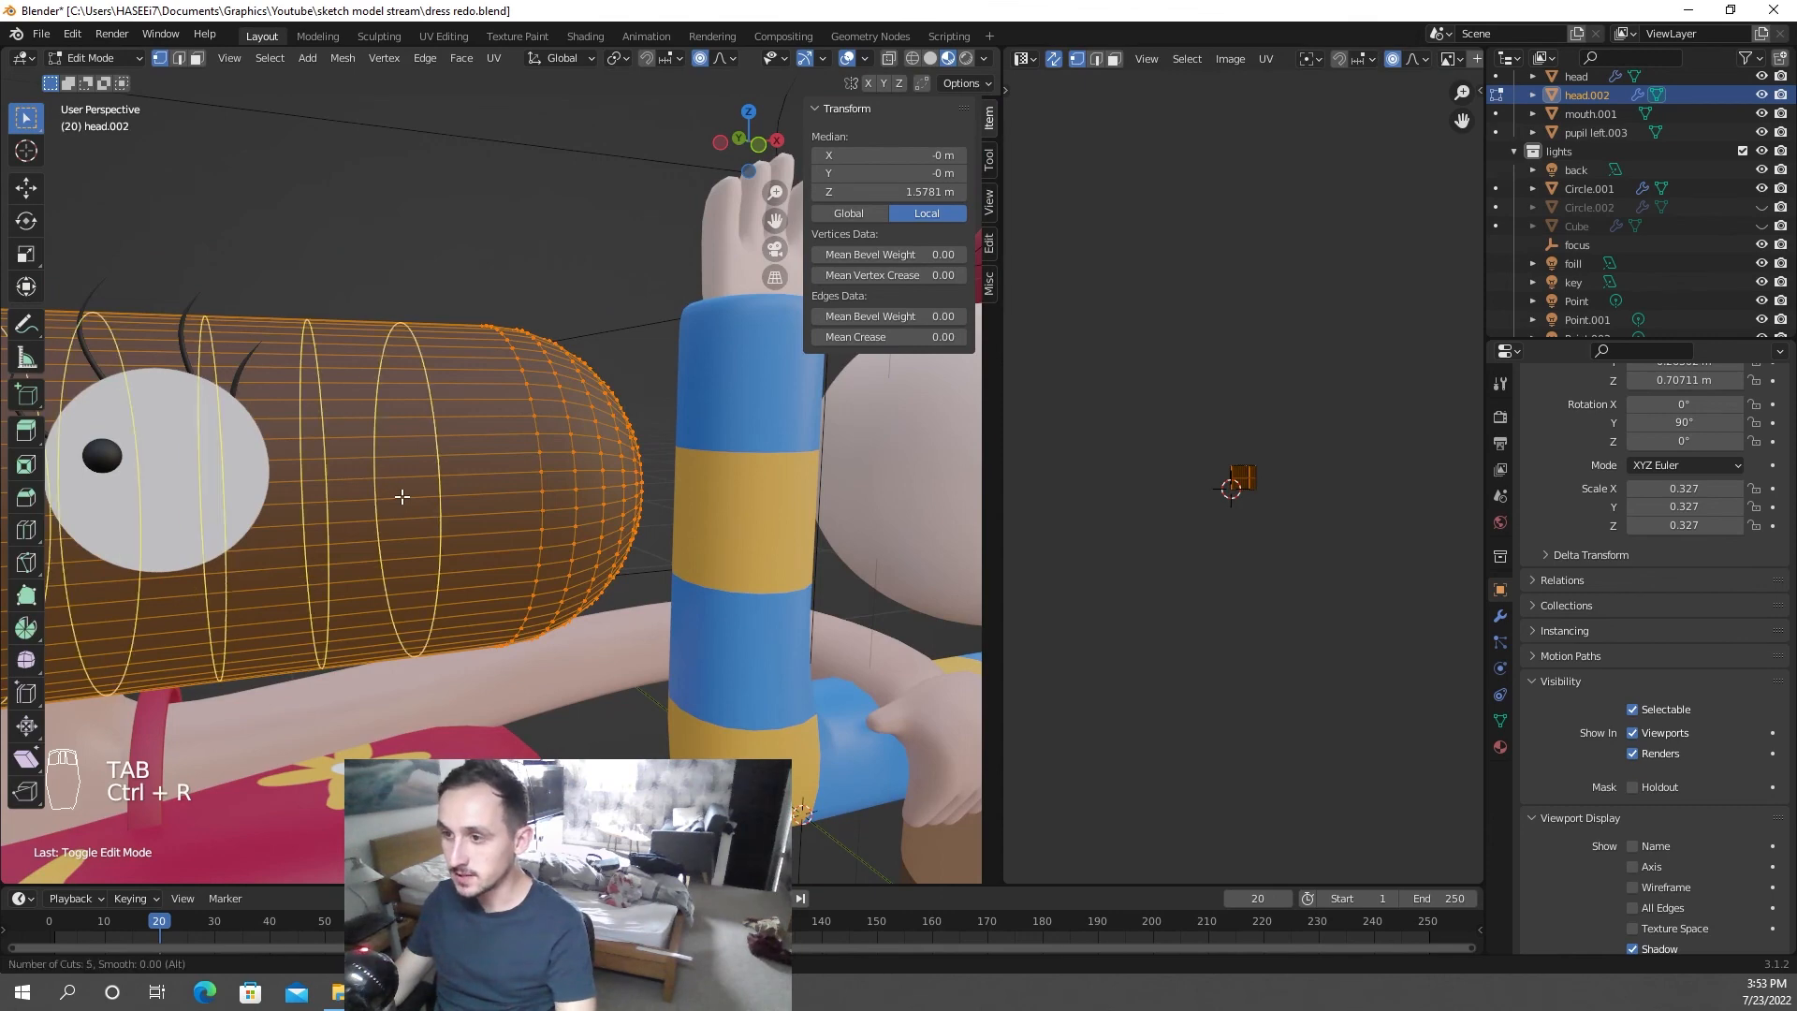
{"action": "scroll", "coordinate": [401, 496], "scroll_direction": "up", "scroll_amount": 5}
{"action": "scroll", "coordinate": [401, 496], "scroll_direction": "up", "scroll_amount": 5}
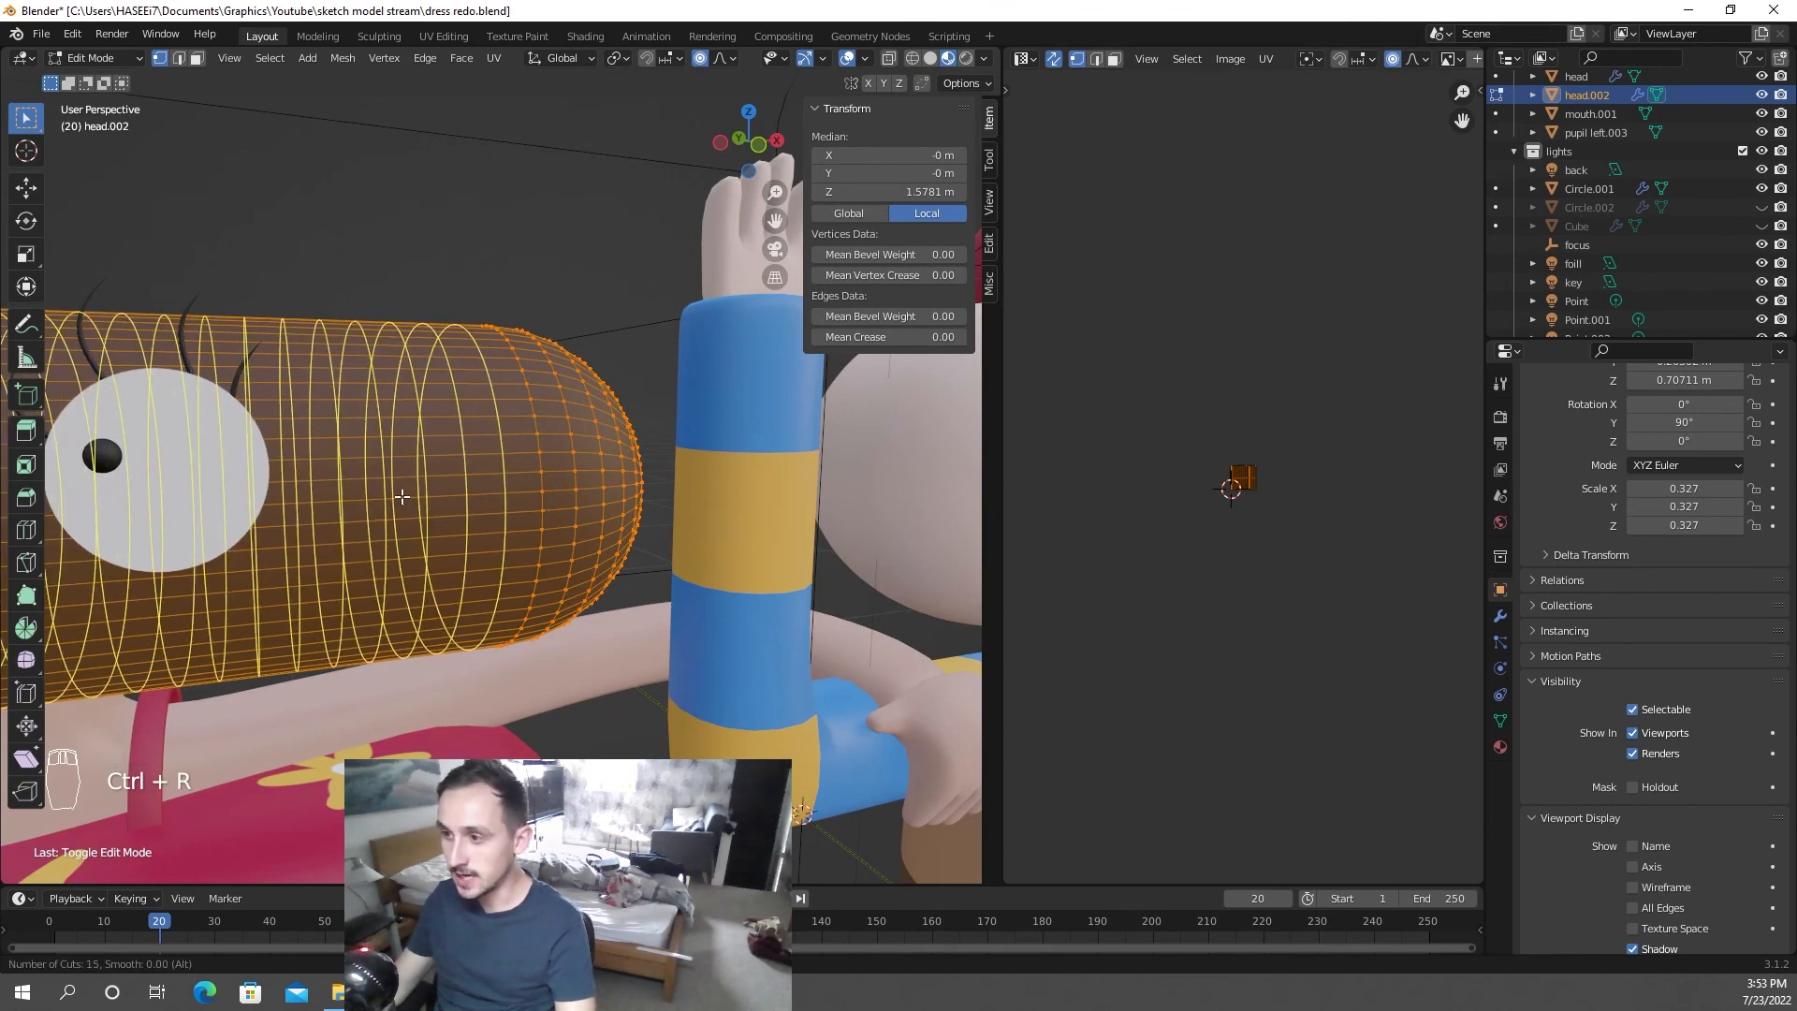
{"action": "left_click", "coordinate": [401, 496]}
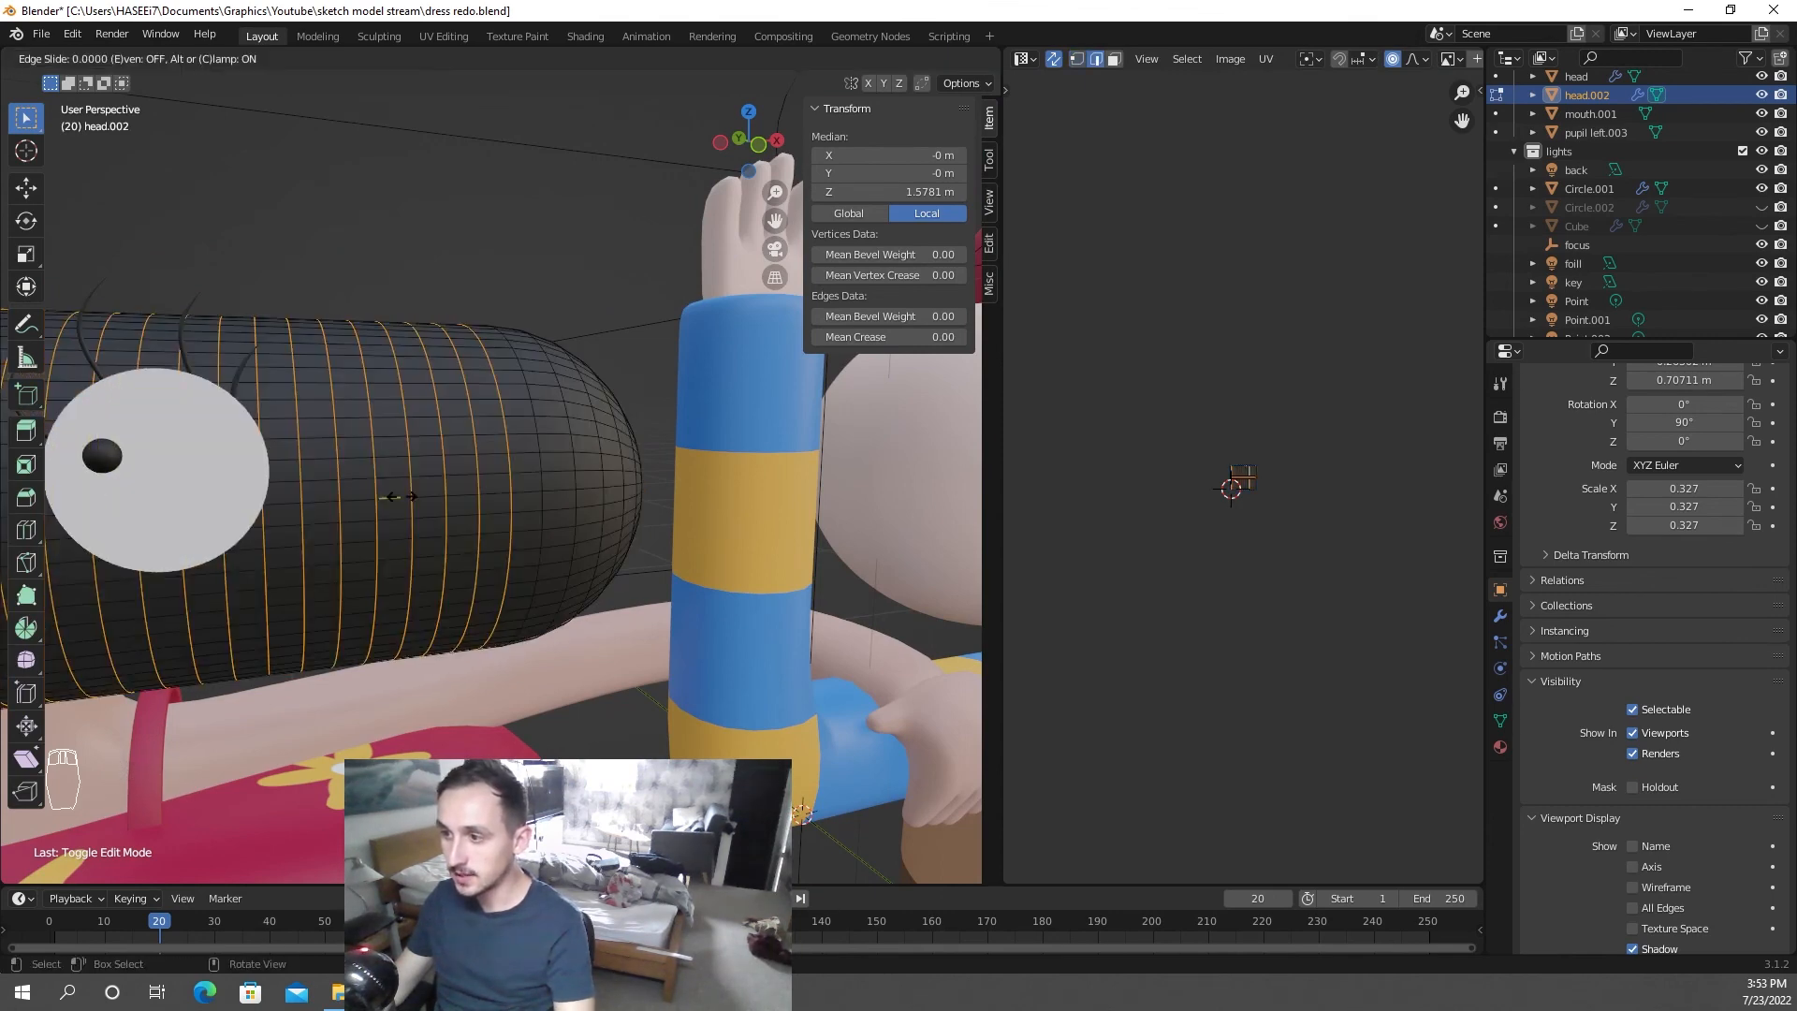
{"action": "left_click", "coordinate": [464, 541]}
{"action": "key", "text": "Tab"}
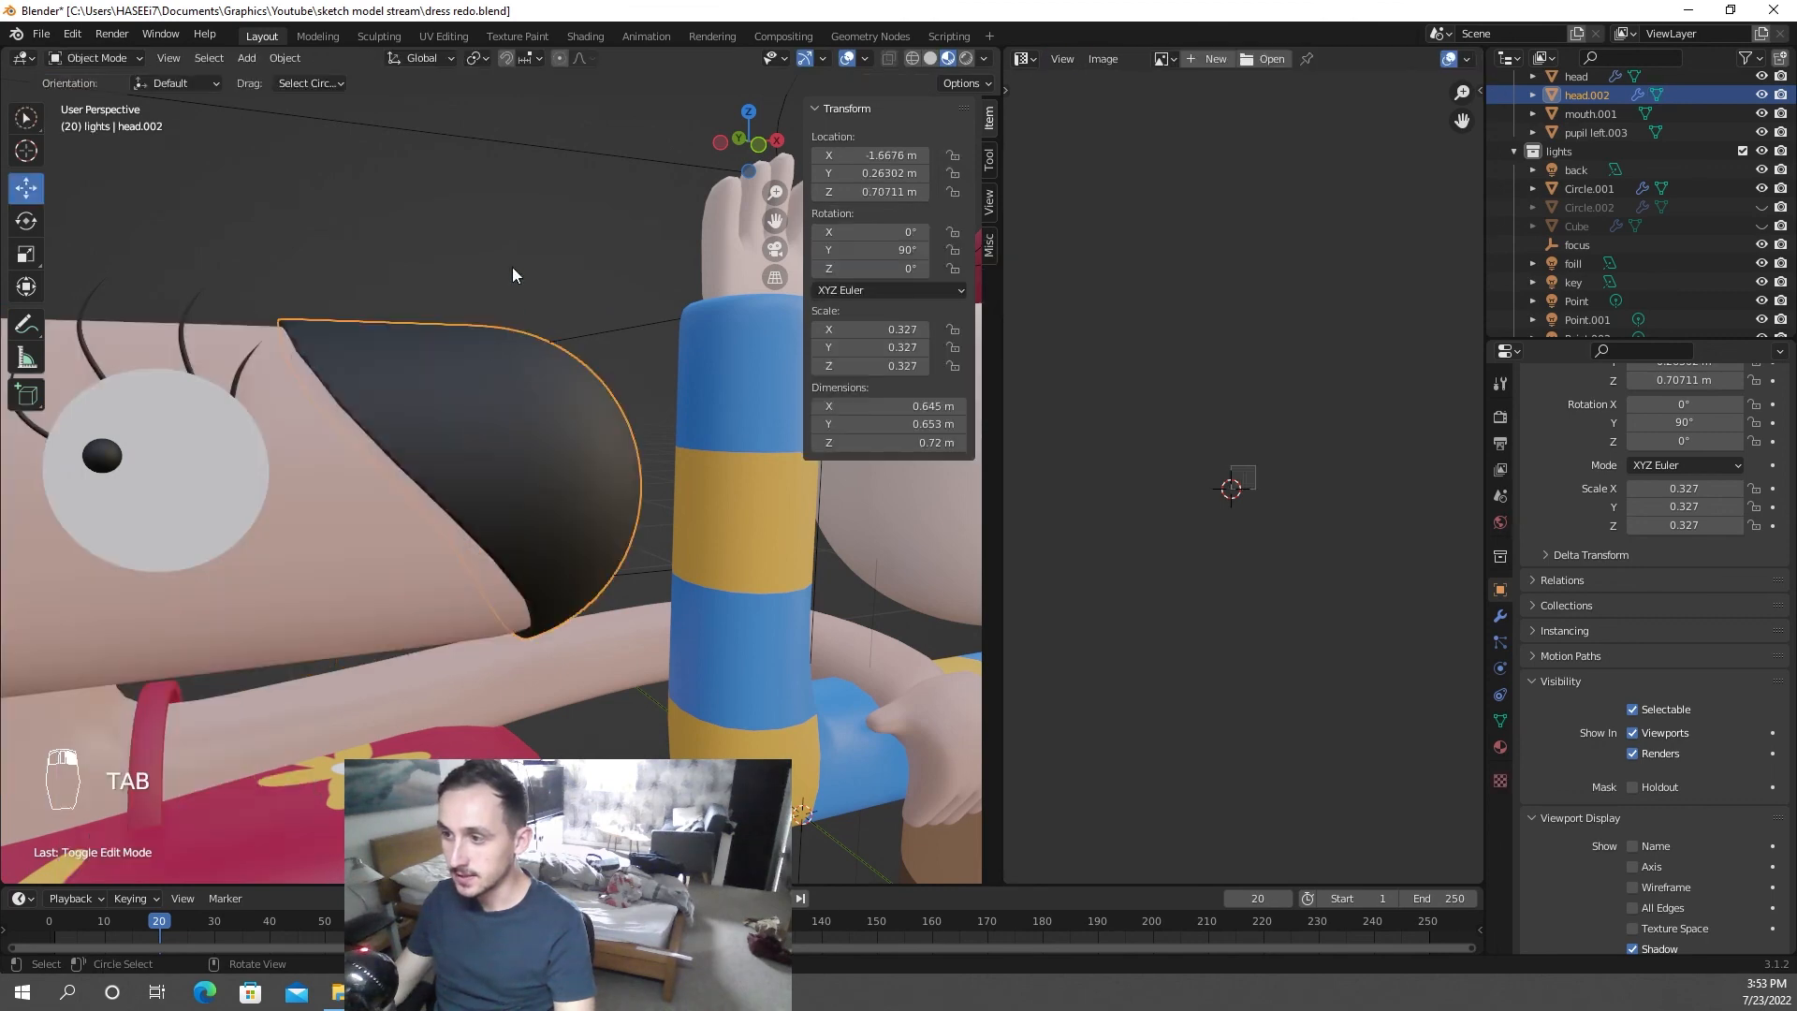
{"action": "left_click", "coordinate": [513, 267]}
{"action": "middle_click_drag", "start_coordinate": [408, 384], "coordinate": [350, 359]}
{"action": "middle_click_drag", "start_coordinate": [475, 558], "coordinate": [498, 463]}
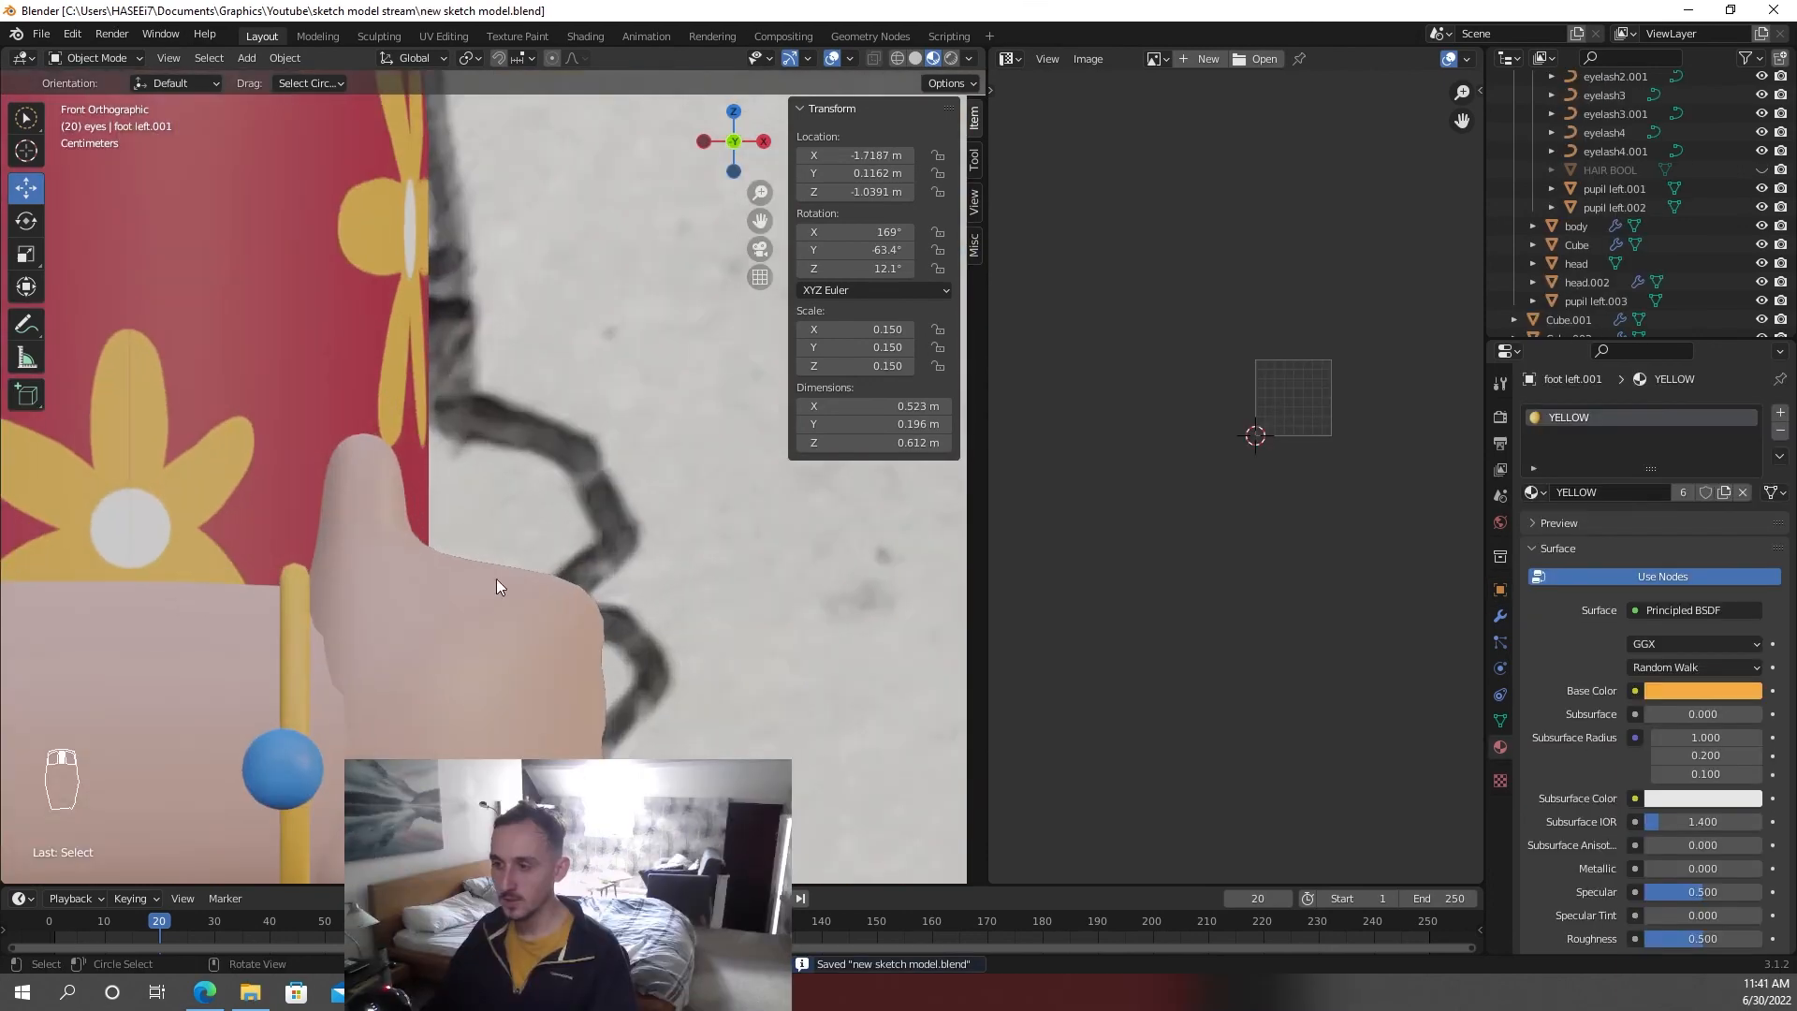
- Move the character's hand about 0.018 m down along Z
{"action": "middle_click_drag", "start_coordinate": [496, 587], "coordinate": [547, 526], "text": "shift"}
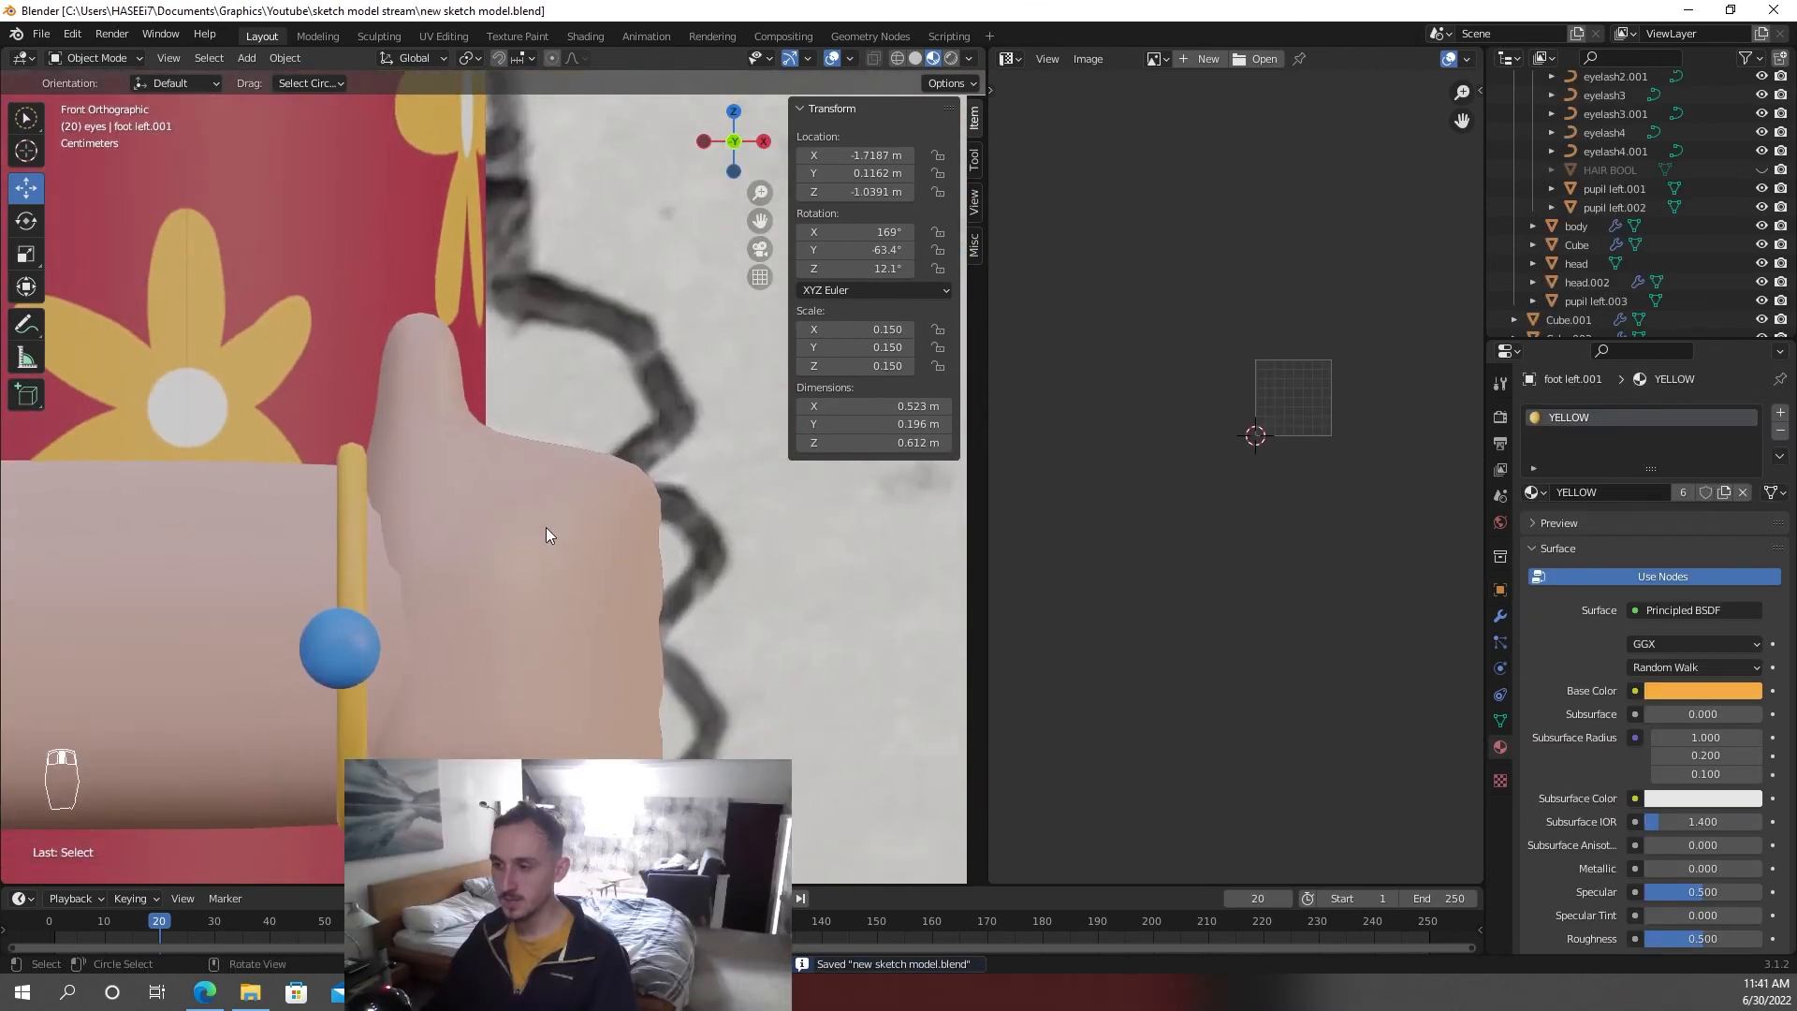
{"action": "left_click", "coordinate": [547, 526]}
{"action": "key", "text": "g"}
{"action": "key", "text": "z"}
{"action": "left_click", "coordinate": [379, 556]}
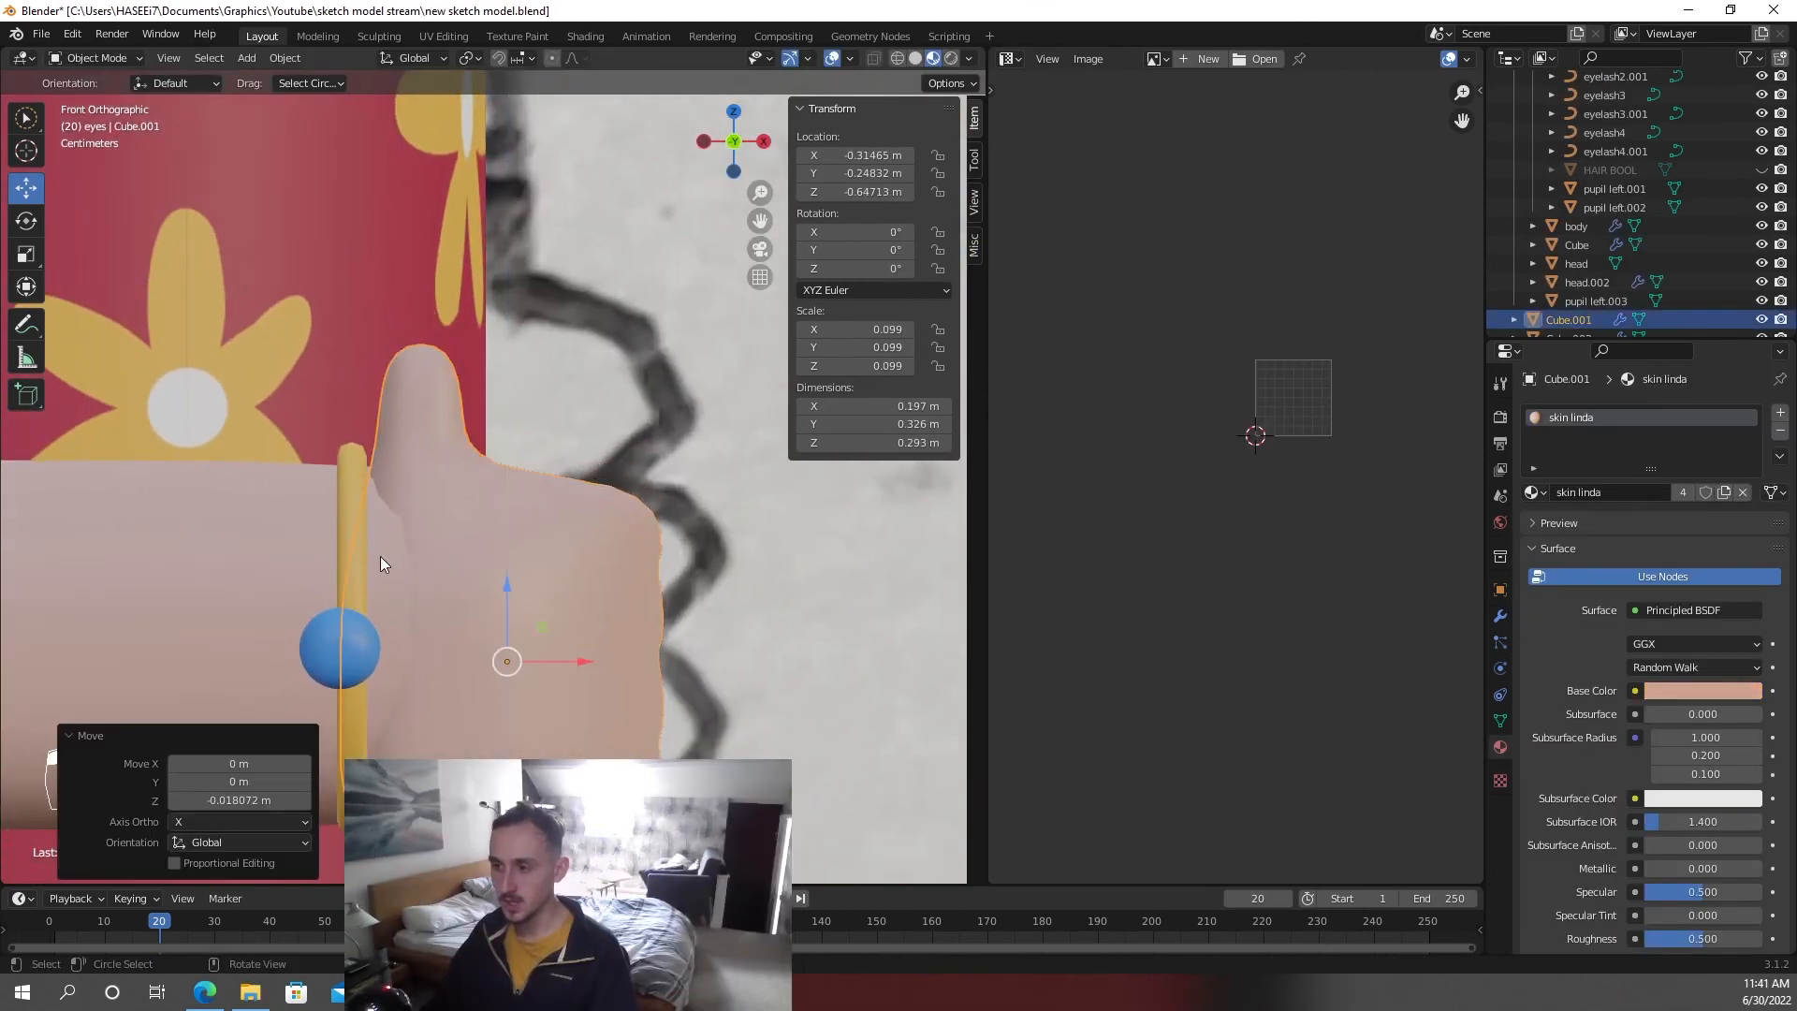
- Move the yellow bracelet and its blue bead together along X by about 0.01 m toward the hand
{"action": "left_click", "coordinate": [362, 558]}
{"action": "left_click", "coordinate": [358, 655]}
{"action": "key", "text": "g"}
{"action": "key", "text": "x"}
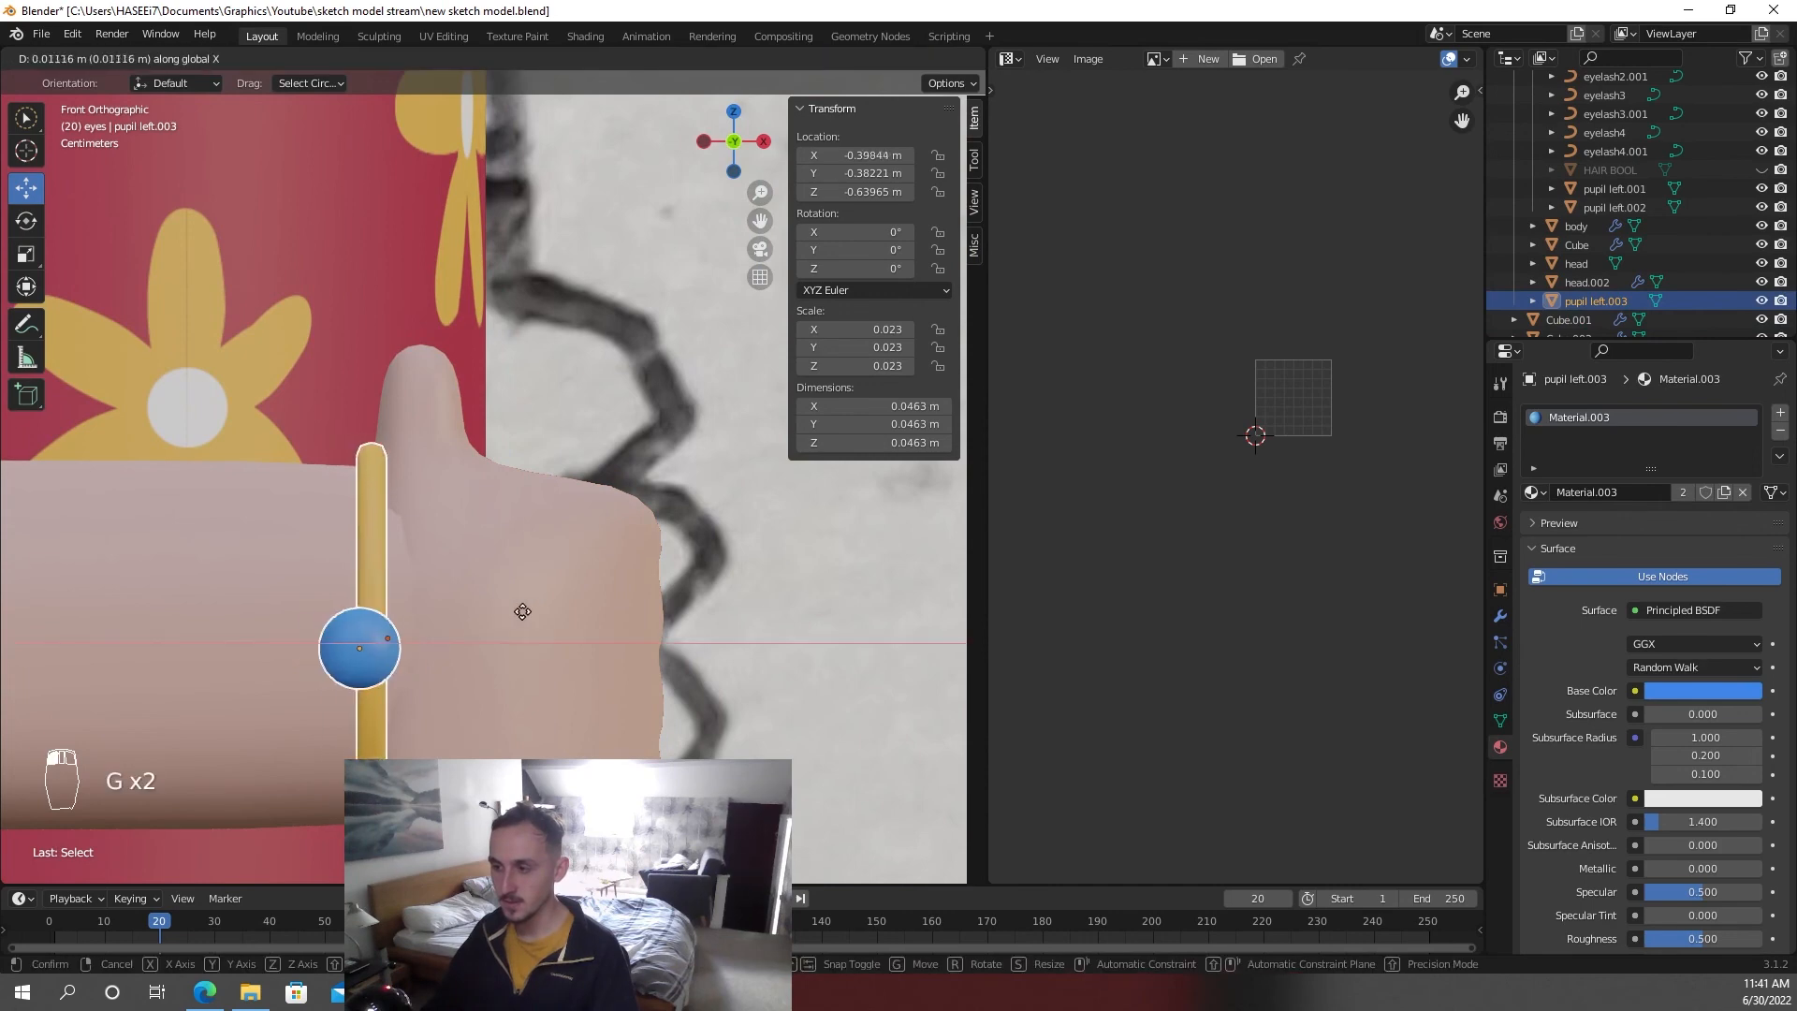
{"action": "left_click", "coordinate": [537, 610]}
- Open the hand mesh in Edit Mode with edge selection active
{"action": "left_click", "coordinate": [539, 608]}
{"action": "key", "text": "Tab"}
{"action": "middle_click_drag", "start_coordinate": [539, 608], "coordinate": [385, 466]}
{"action": "scroll", "coordinate": [530, 597], "scroll_direction": "down", "scroll_amount": 5}
{"action": "scroll", "coordinate": [486, 592], "scroll_direction": "up", "scroll_amount": 9}
{"action": "scroll", "coordinate": [384, 466], "scroll_direction": "down", "scroll_amount": 3}
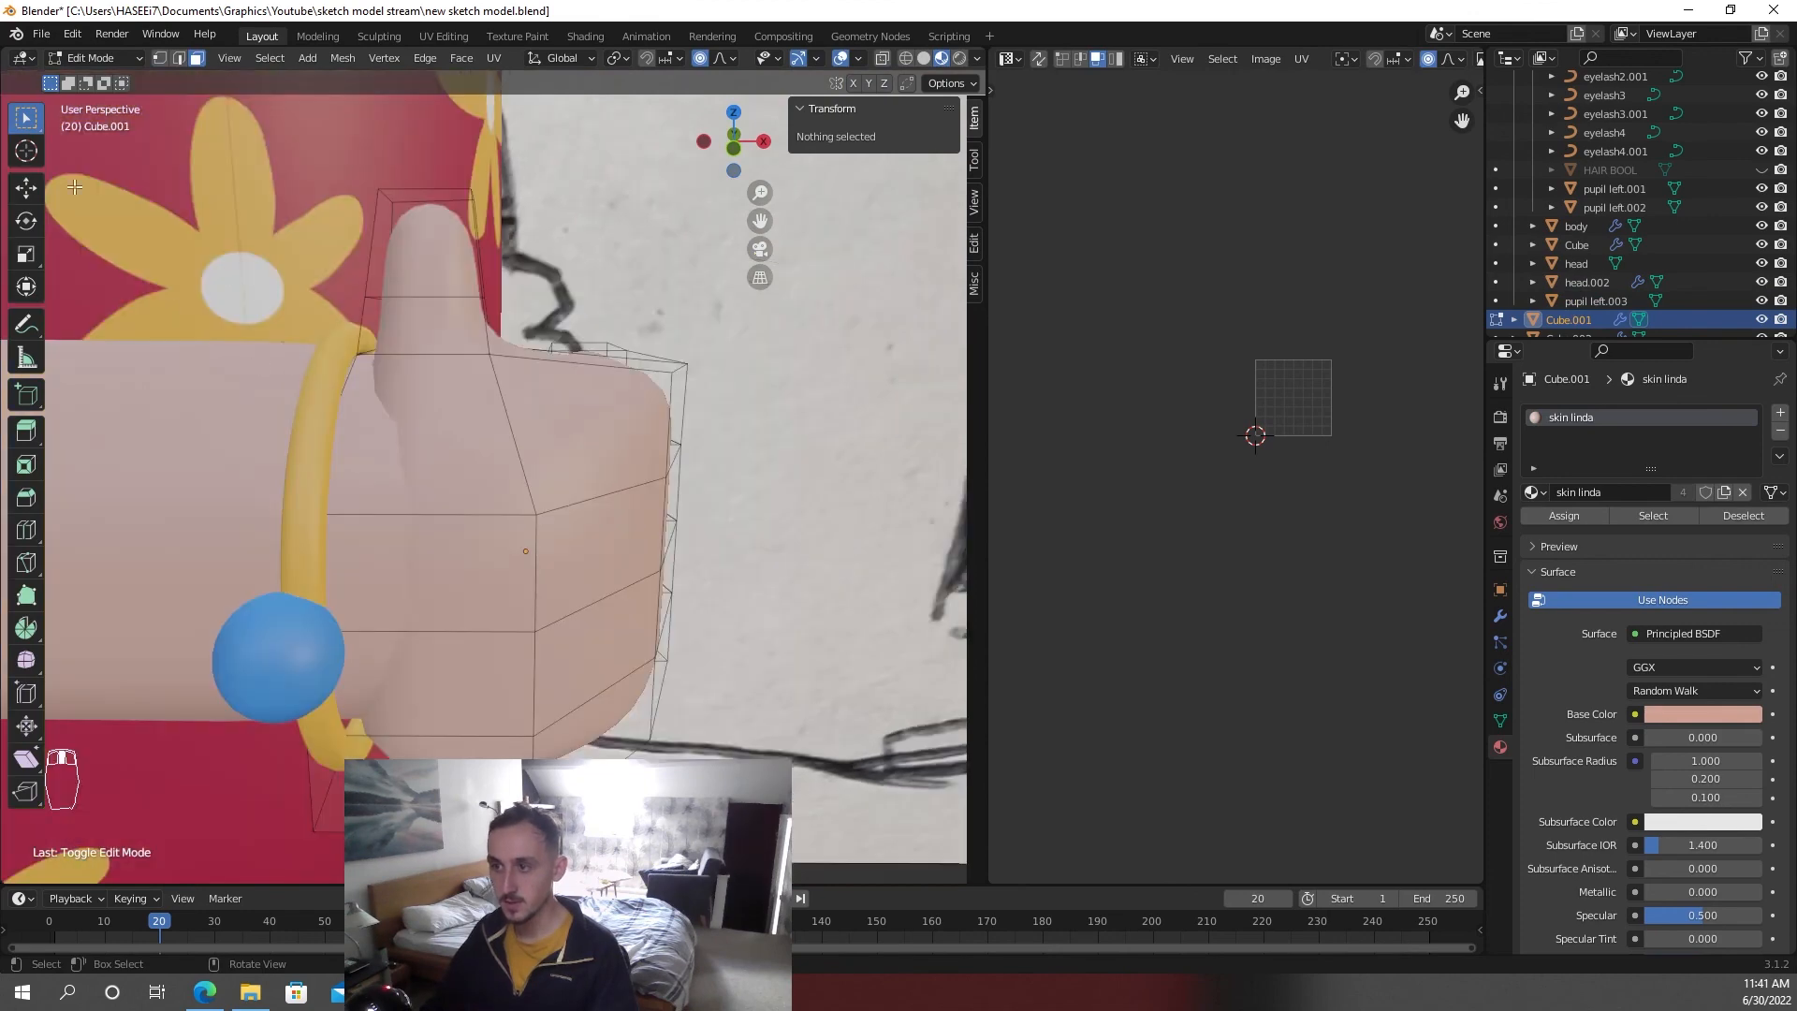
{"action": "left_click", "coordinate": [179, 58]}
- Move the hand's selected wrist edges along X by about -0.014 m with proportional editing off
{"action": "middle_click_drag", "start_coordinate": [328, 393], "coordinate": [356, 489]}
{"action": "left_click", "coordinate": [356, 490]}
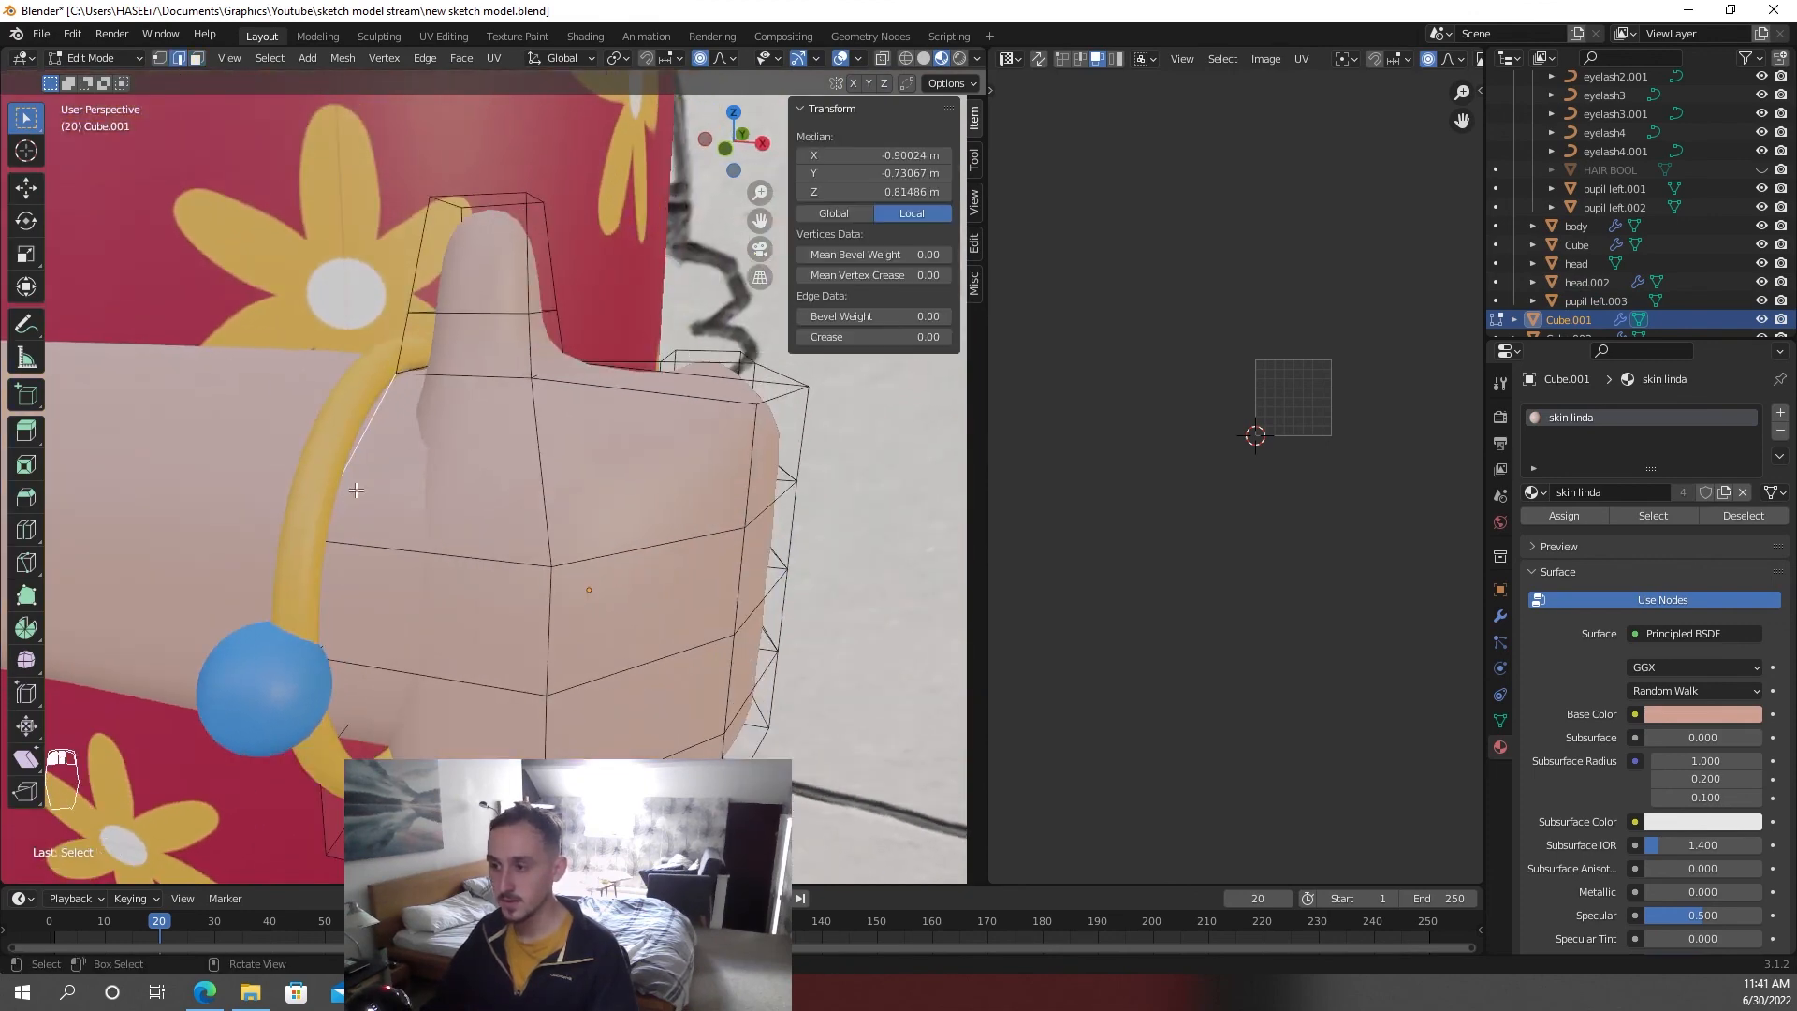
{"action": "left_click", "coordinate": [324, 794]}
{"action": "key", "text": "g"}
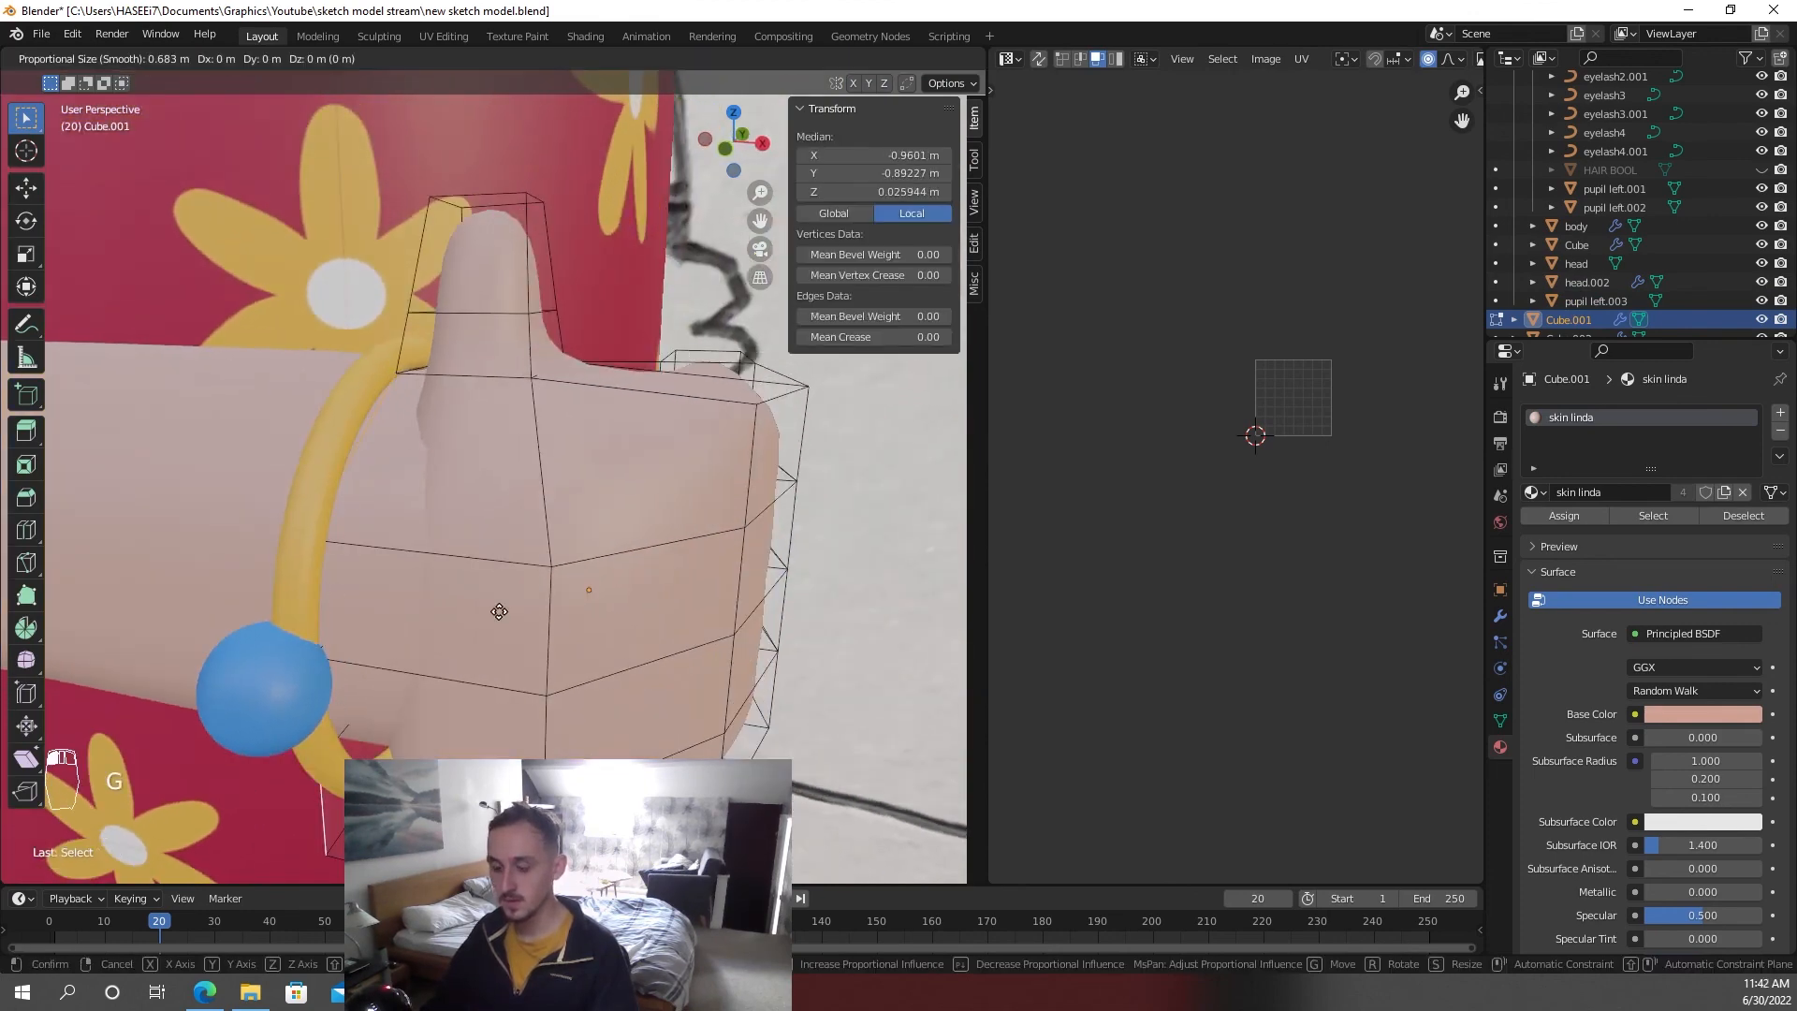
{"action": "right_click", "coordinate": [486, 613]}
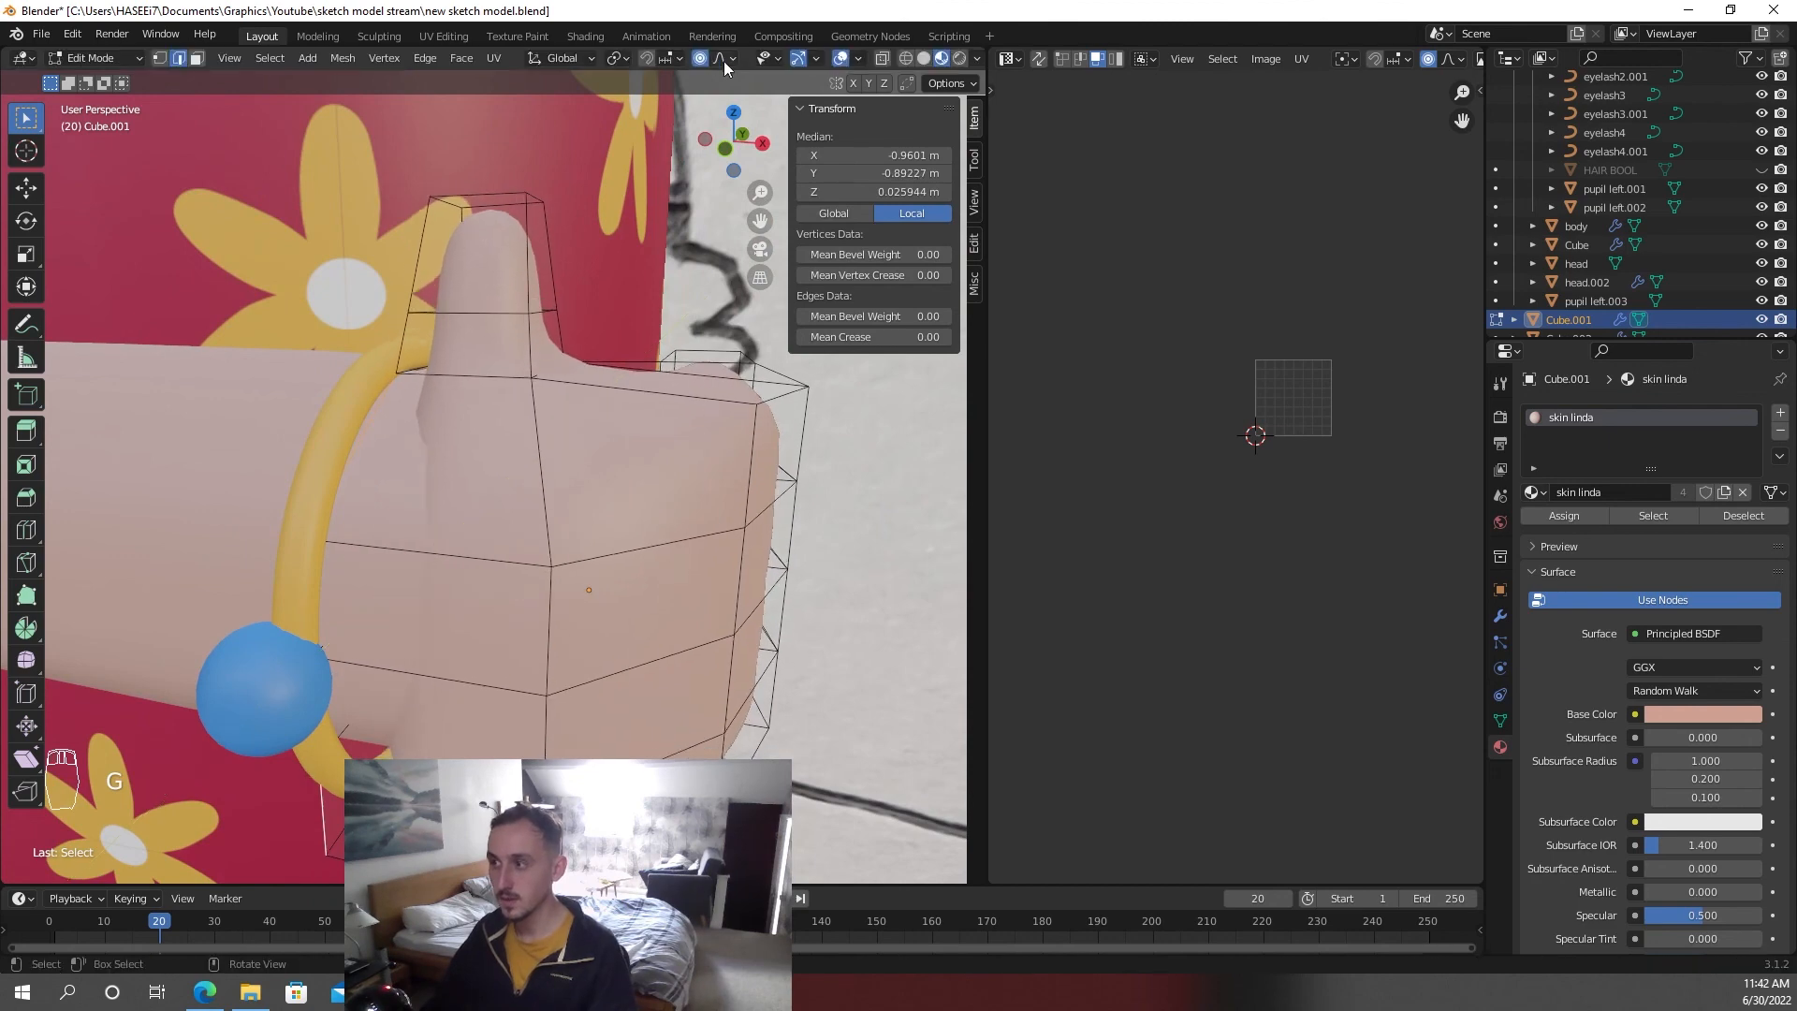
{"action": "left_click", "coordinate": [583, 294]}
{"action": "middle_click_drag", "start_coordinate": [583, 294], "coordinate": [522, 357]}
{"action": "key", "text": "g"}
{"action": "key", "text": "x"}
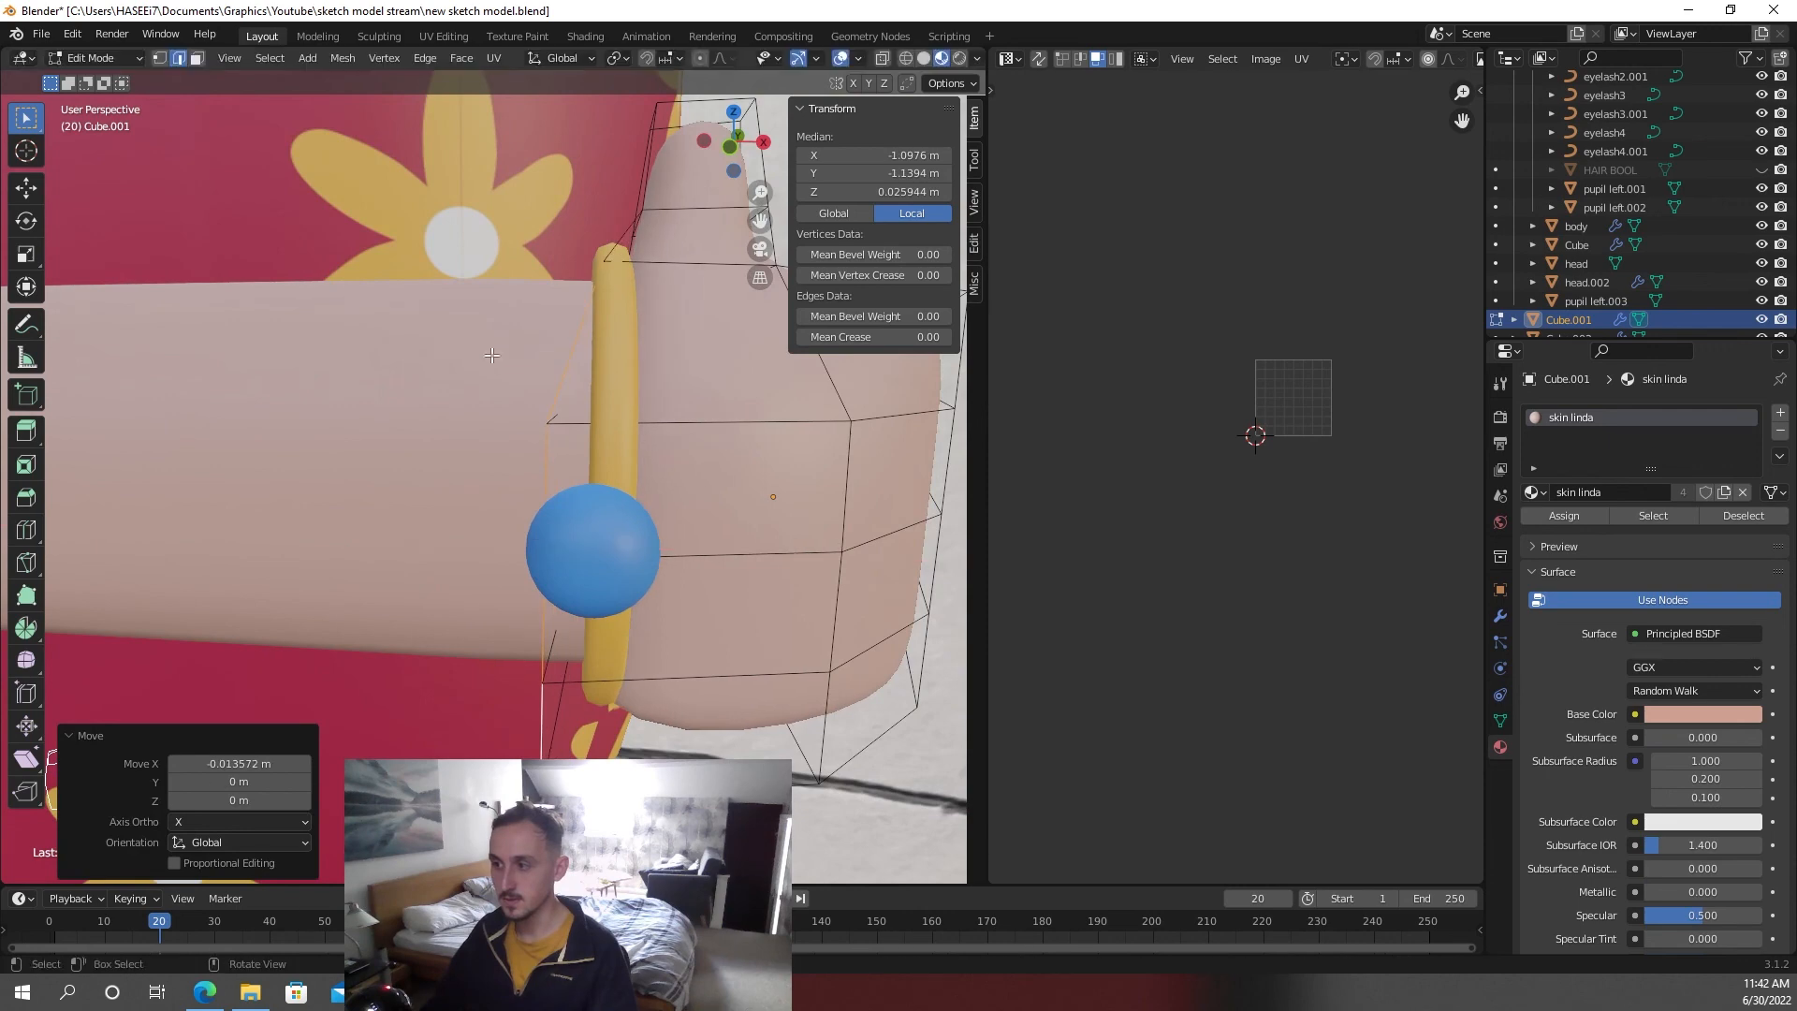
- Return to Object Mode in front view and save the file
{"action": "key", "text": "KP_1"}
{"action": "scroll", "coordinate": [491, 352], "scroll_direction": "down", "scroll_amount": 4}
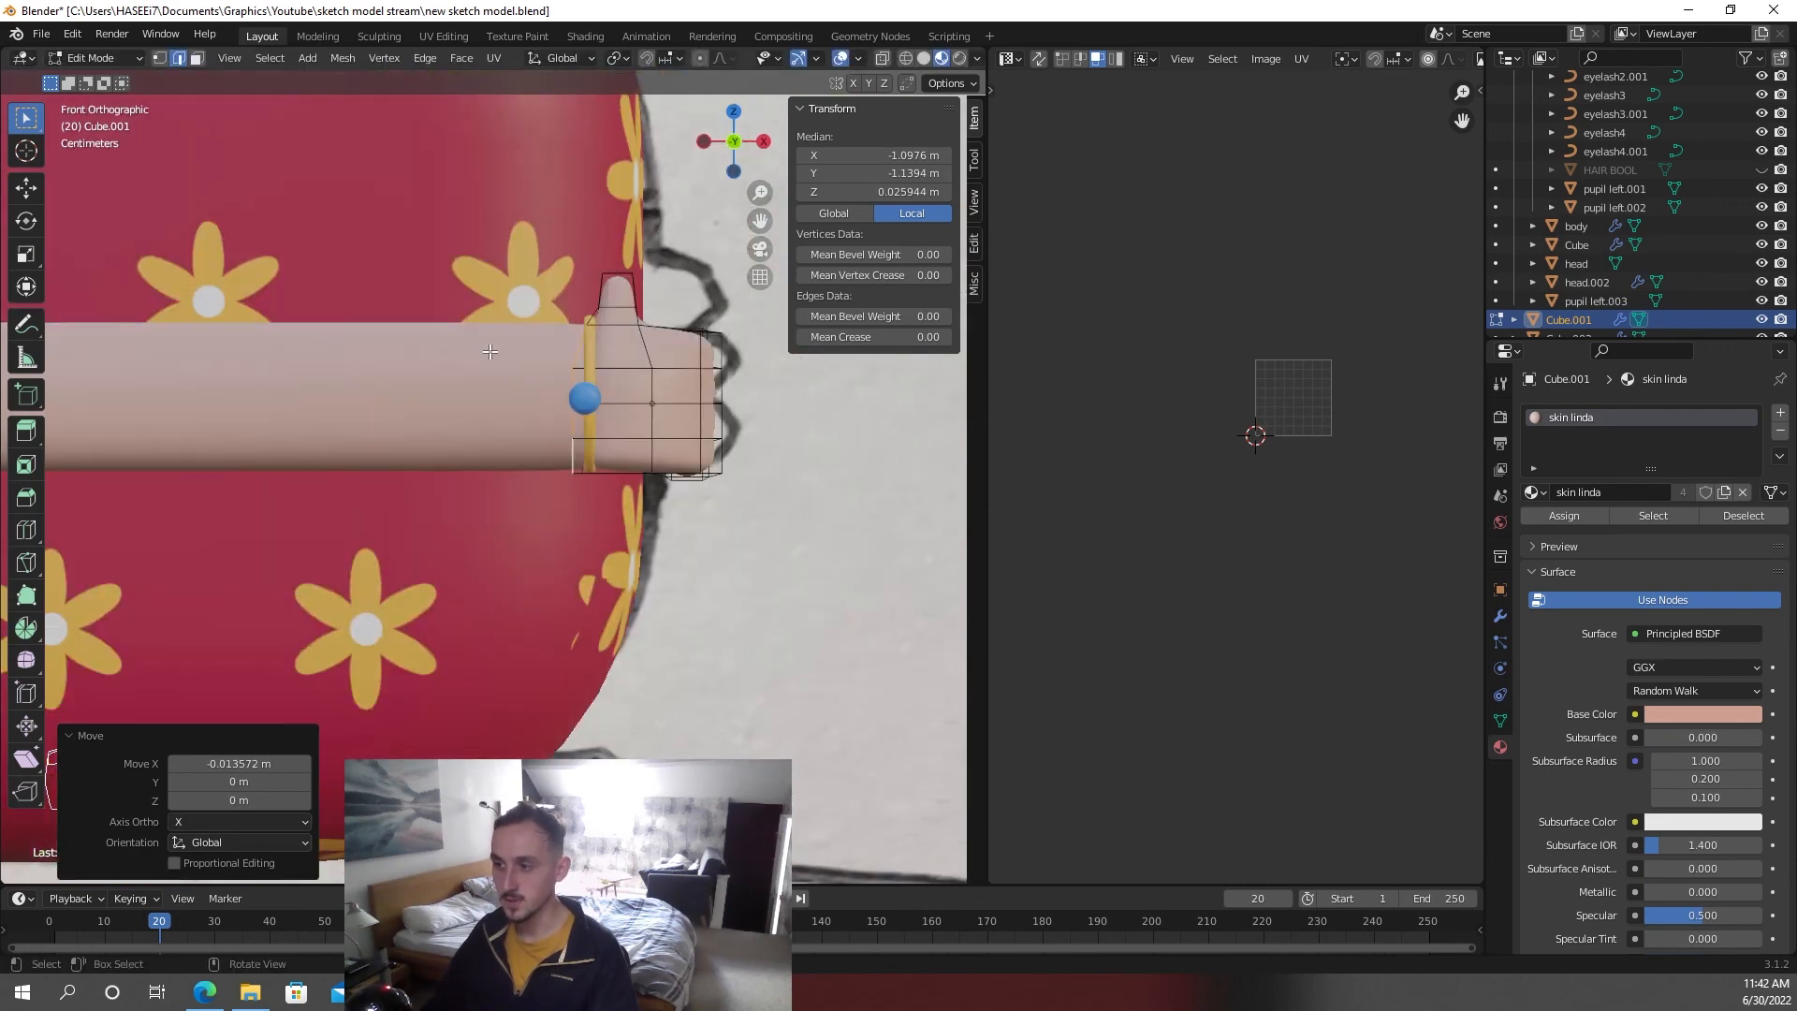
{"action": "key", "text": "Tab"}
{"action": "key", "text": "ctrl+s"}
{"action": "scroll", "coordinate": [489, 350], "scroll_direction": "down", "scroll_amount": 3}
{"action": "scroll", "coordinate": [479, 322], "scroll_direction": "up", "scroll_amount": 4}
{"action": "left_click", "coordinate": [479, 322]}
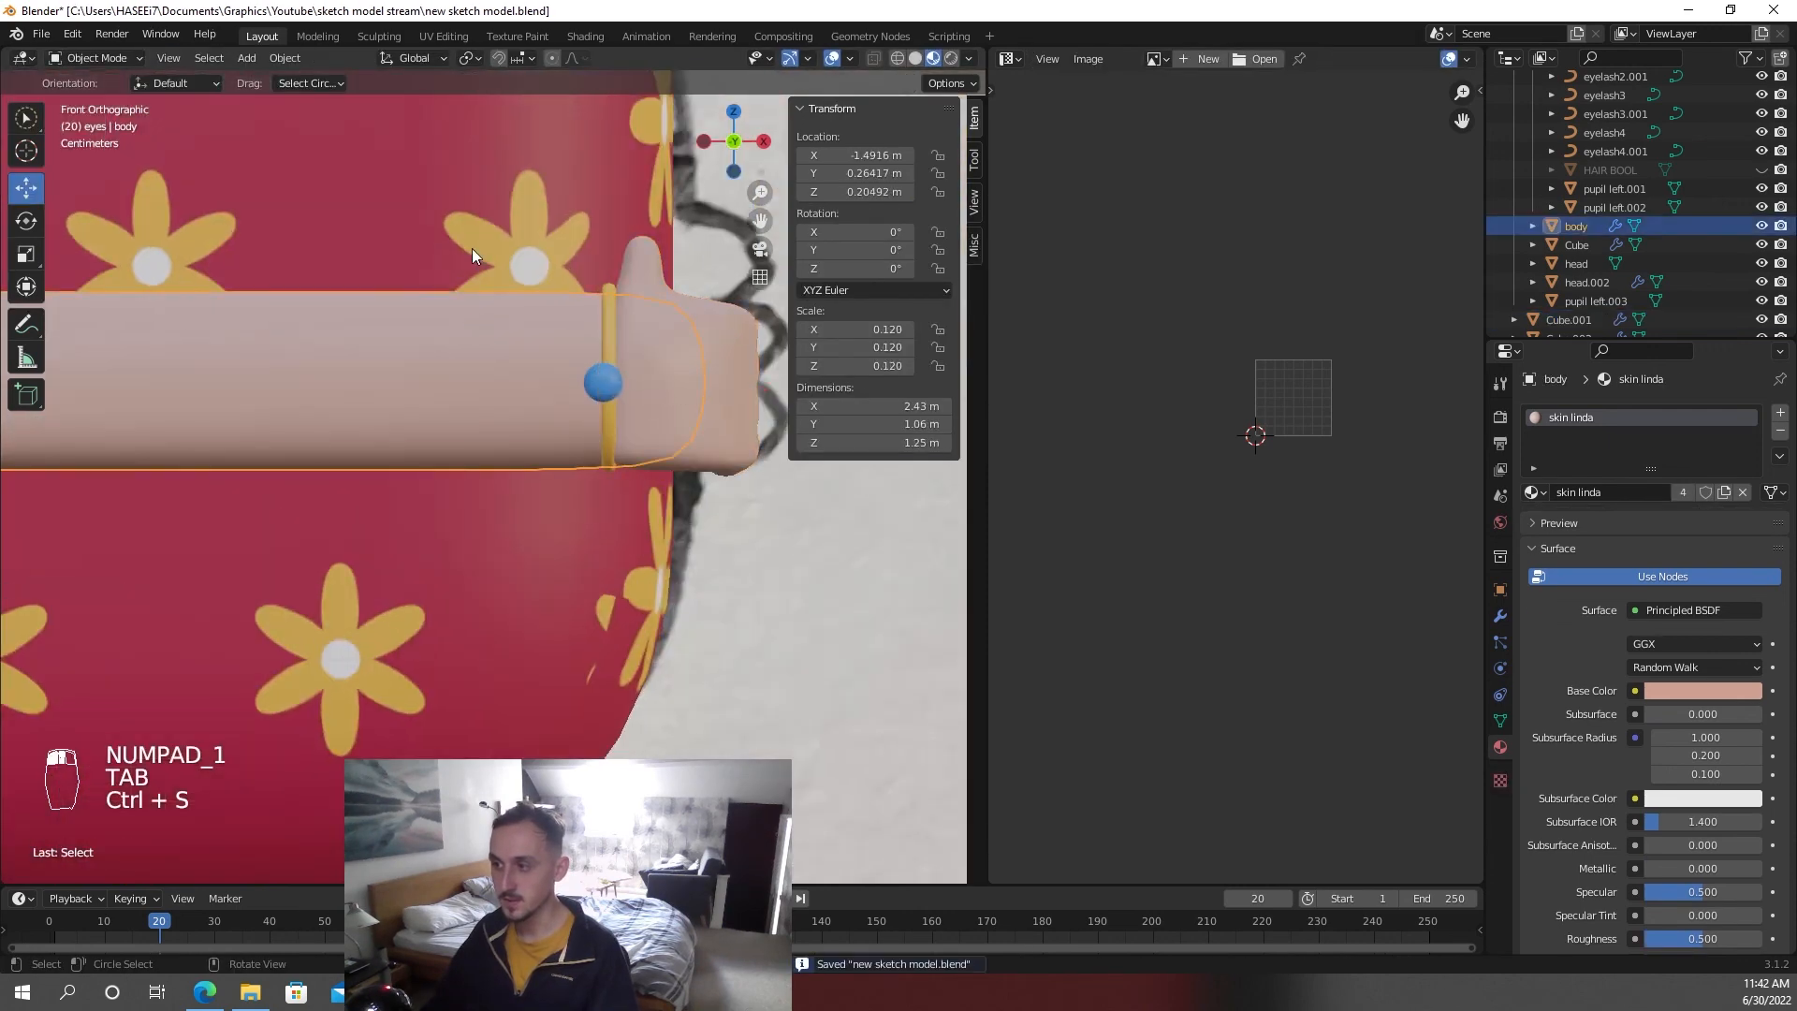
{"action": "left_click", "coordinate": [472, 247]}
{"action": "scroll", "coordinate": [474, 241], "scroll_direction": "down", "scroll_amount": 6}
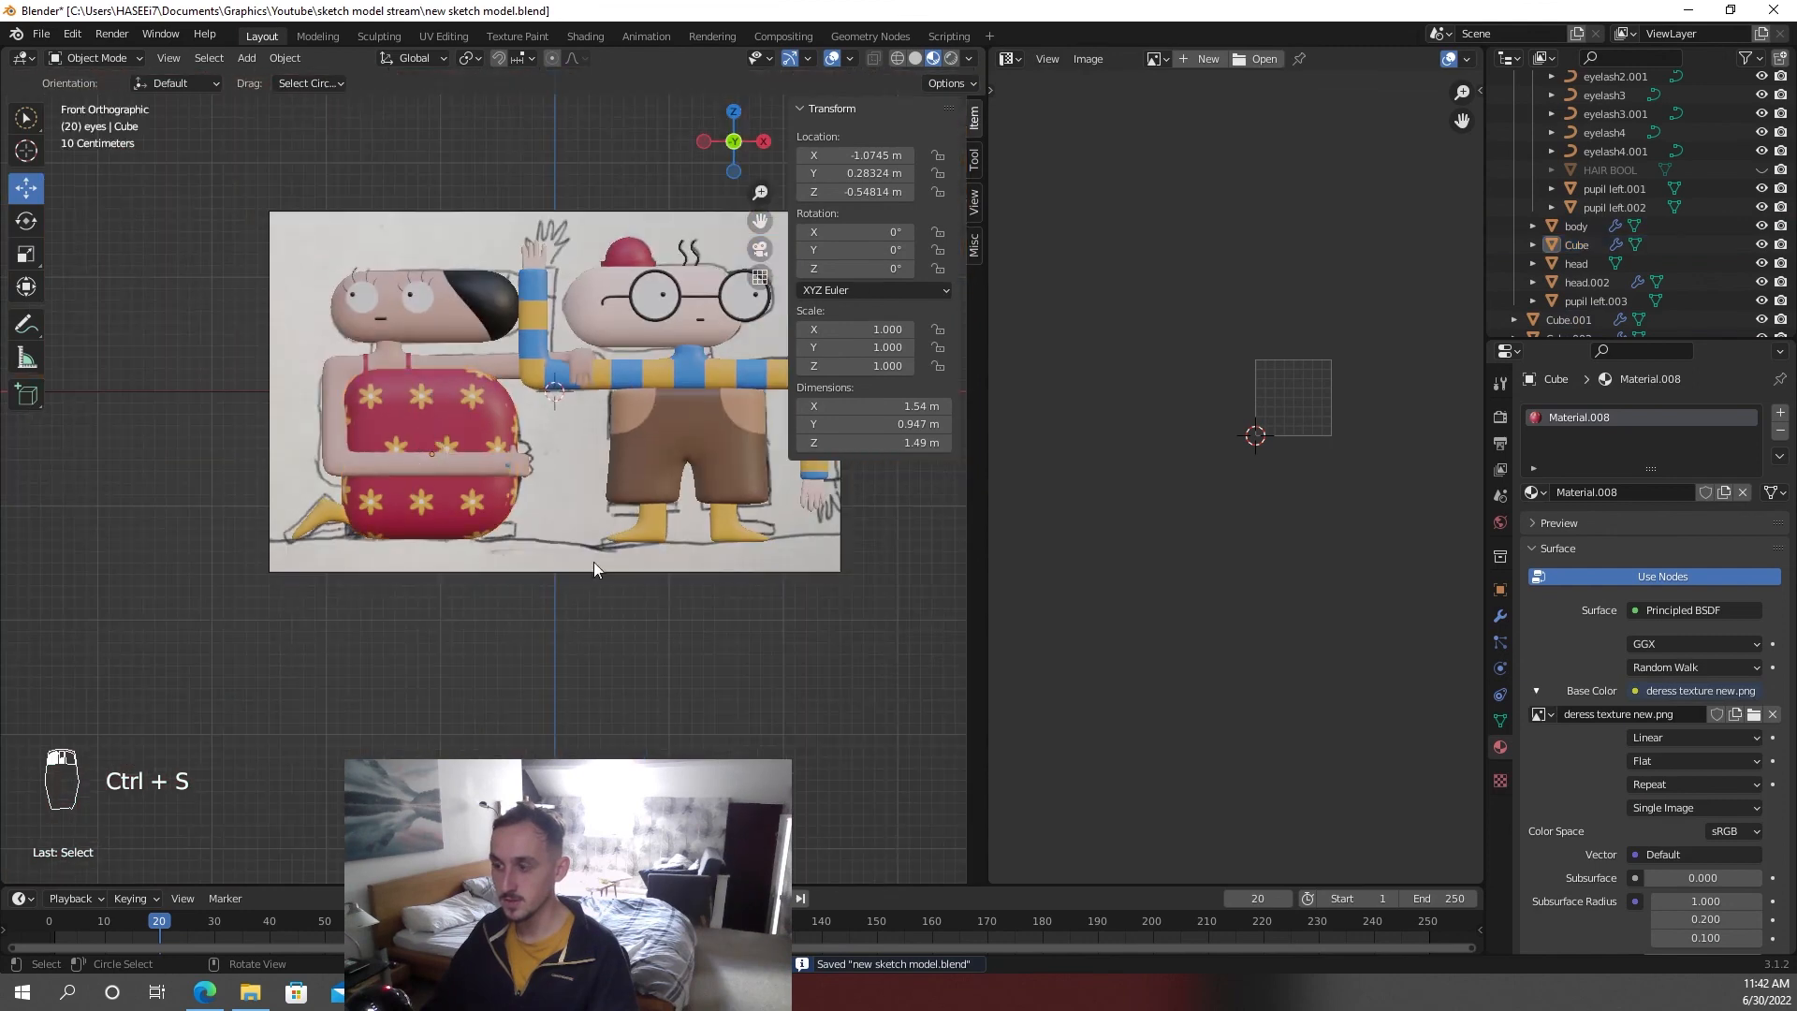
- Add an area light to the scene and move it along X
{"action": "key", "text": "shift+a"}
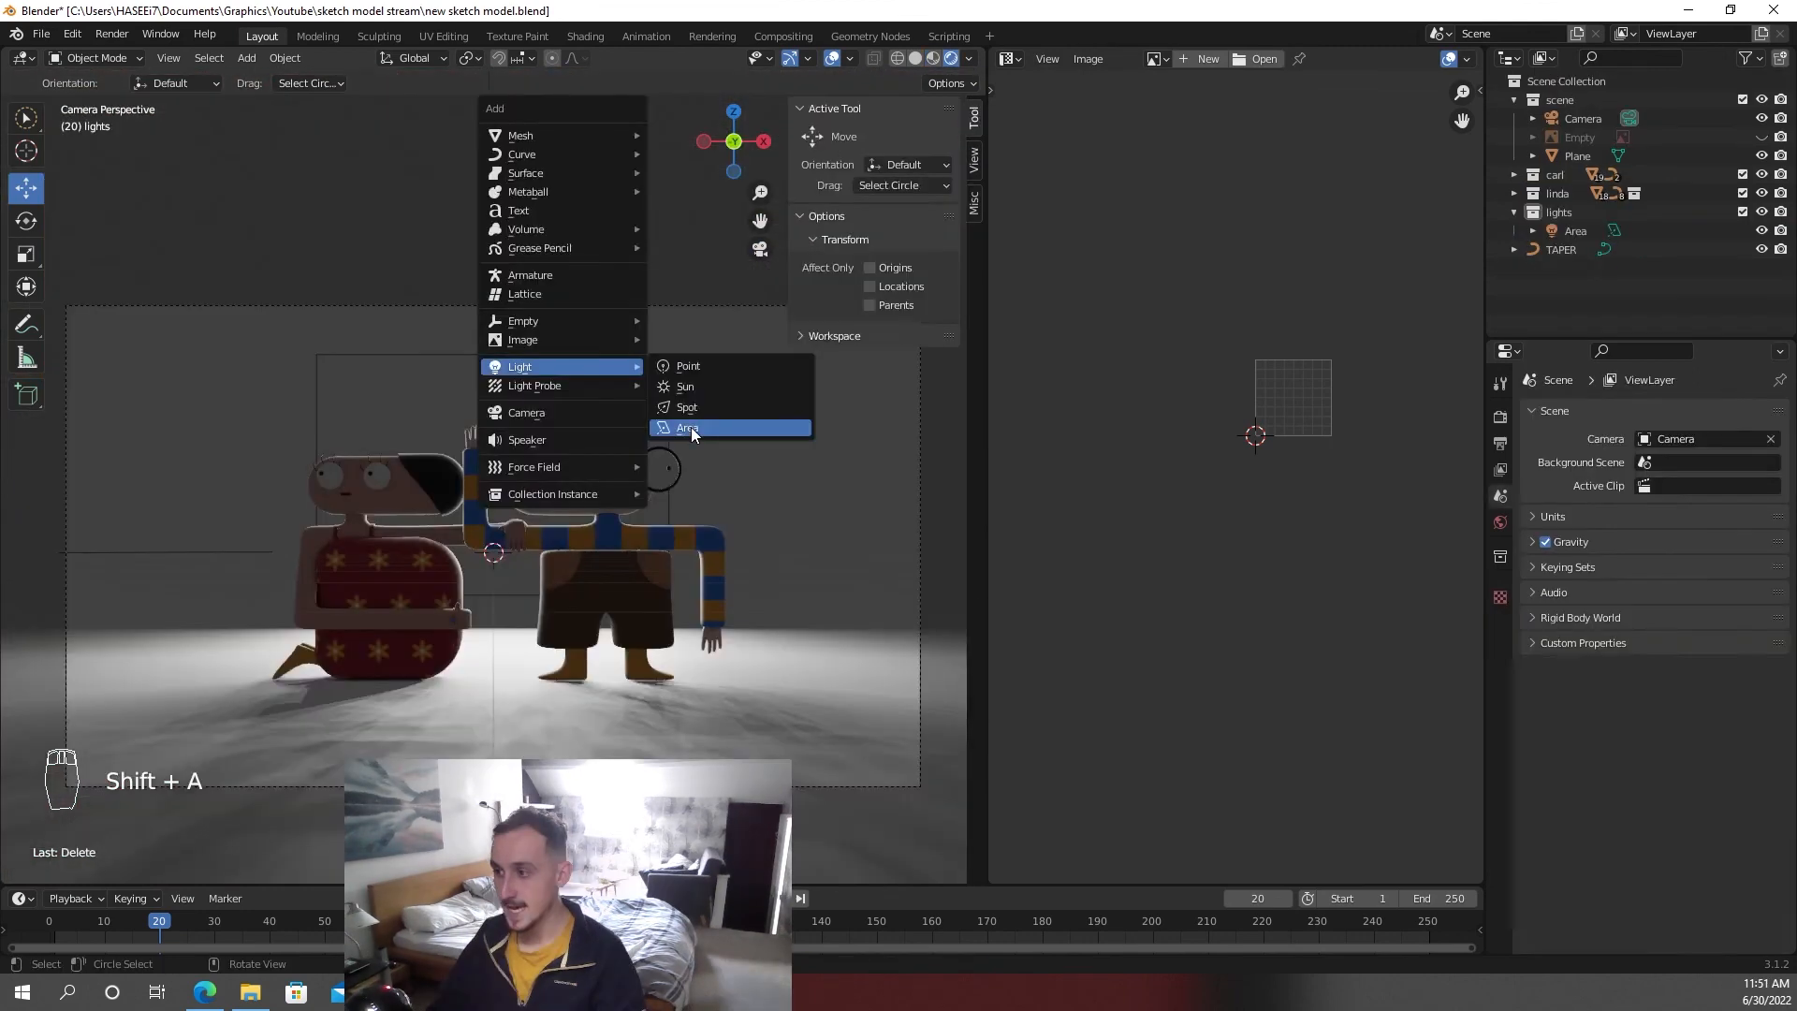
{"action": "left_click", "coordinate": [721, 425]}
{"action": "middle_click_drag", "start_coordinate": [678, 451], "coordinate": [576, 446]}
{"action": "key", "text": "g"}
{"action": "key", "text": "x"}
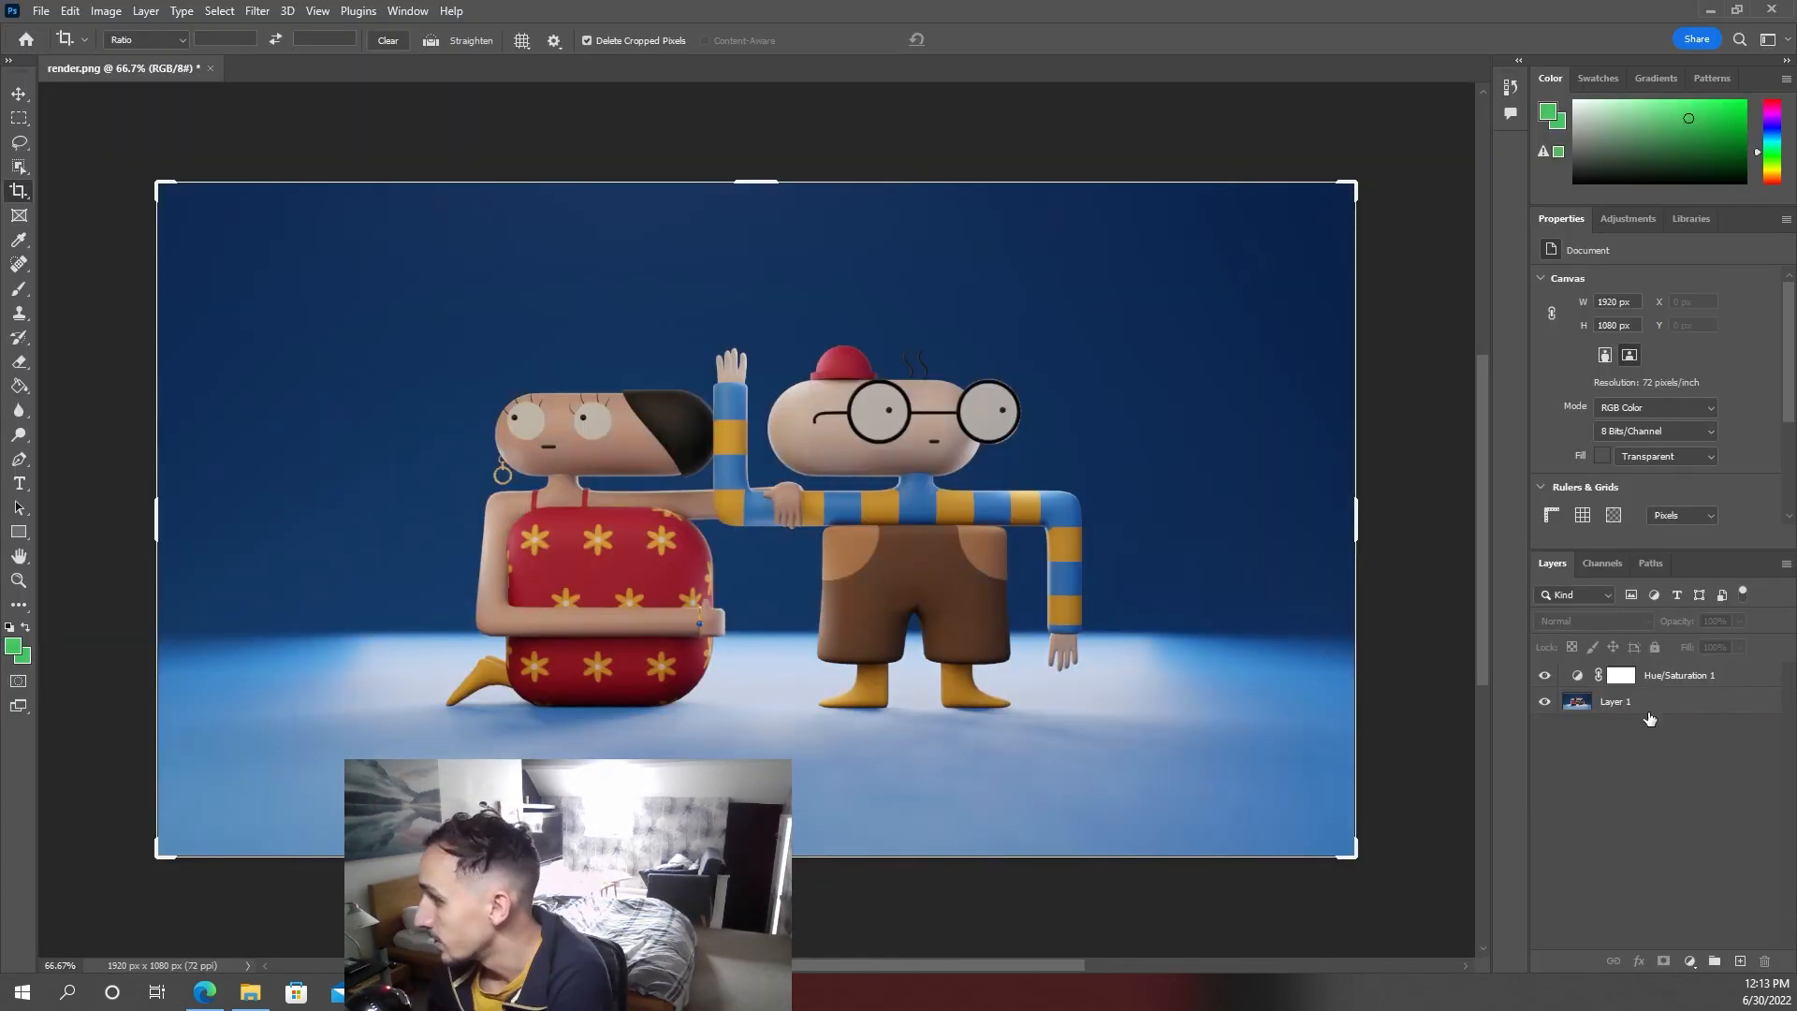
- Switch to Photoshop, select Layer 1 of render.png, and open the choices for a new adjustment layer
{"action": "left_click", "coordinate": [1649, 708]}
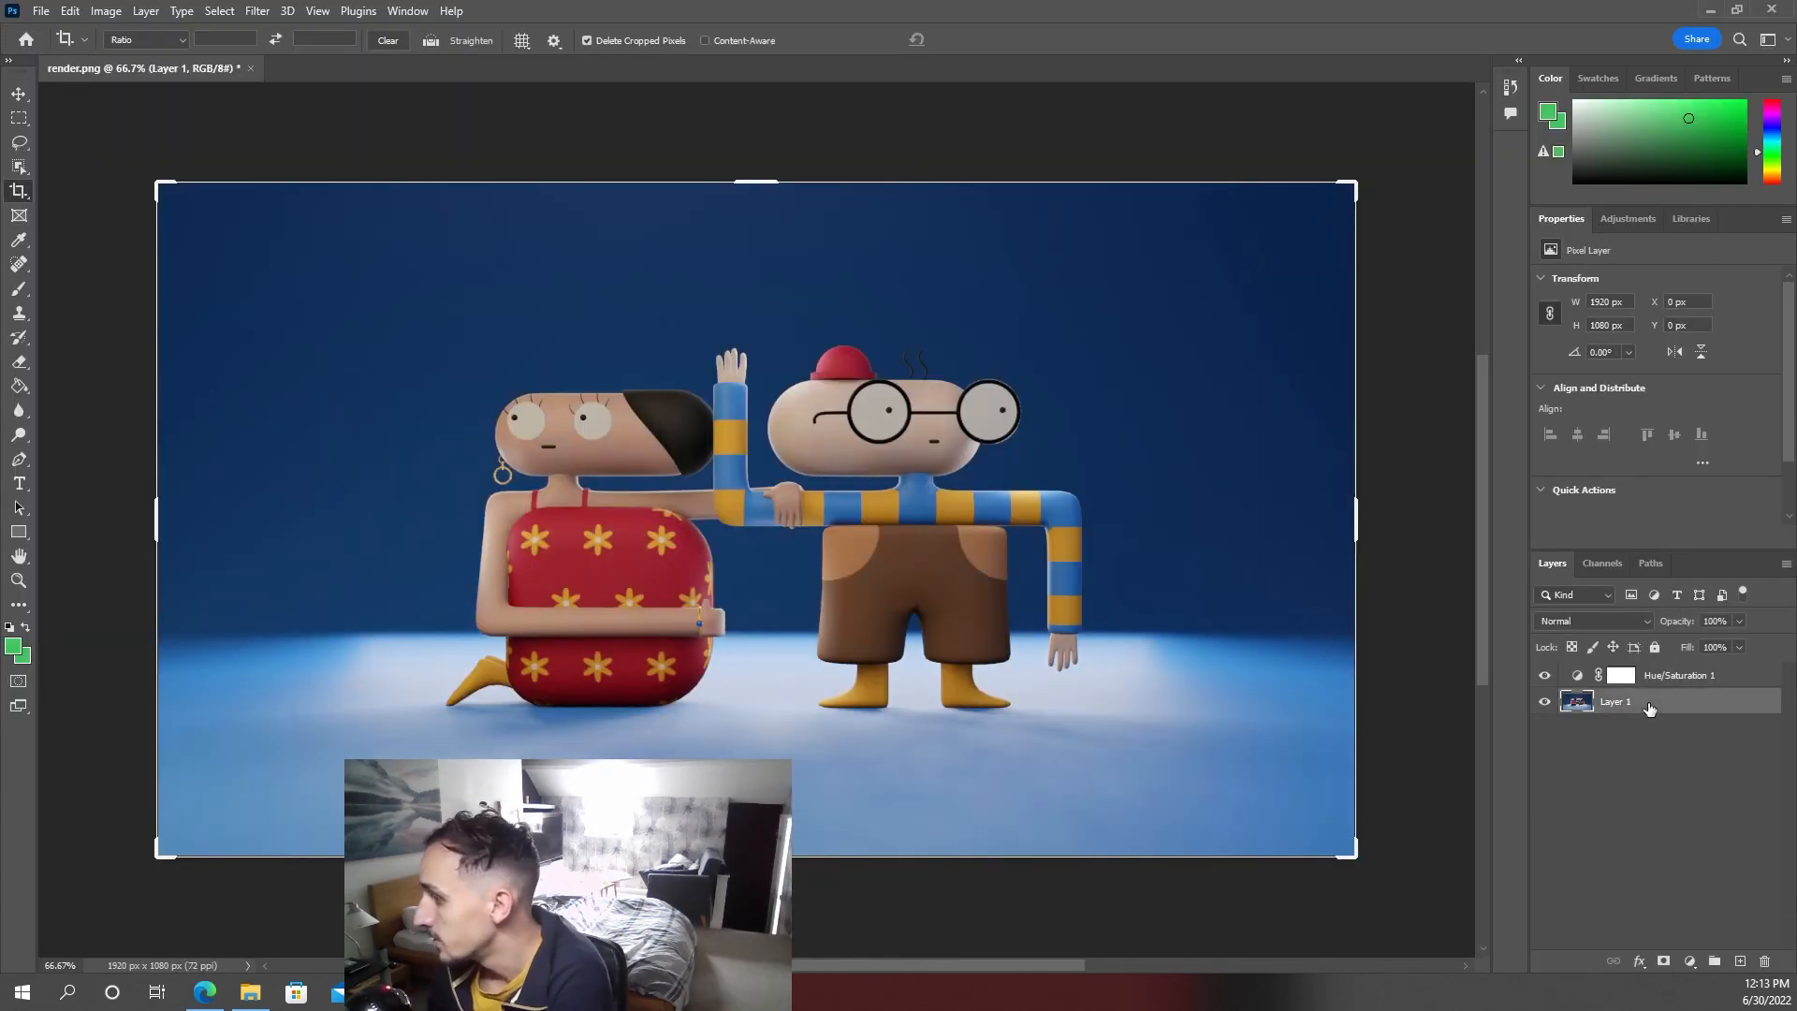
{"action": "left_click", "coordinate": [1690, 962]}
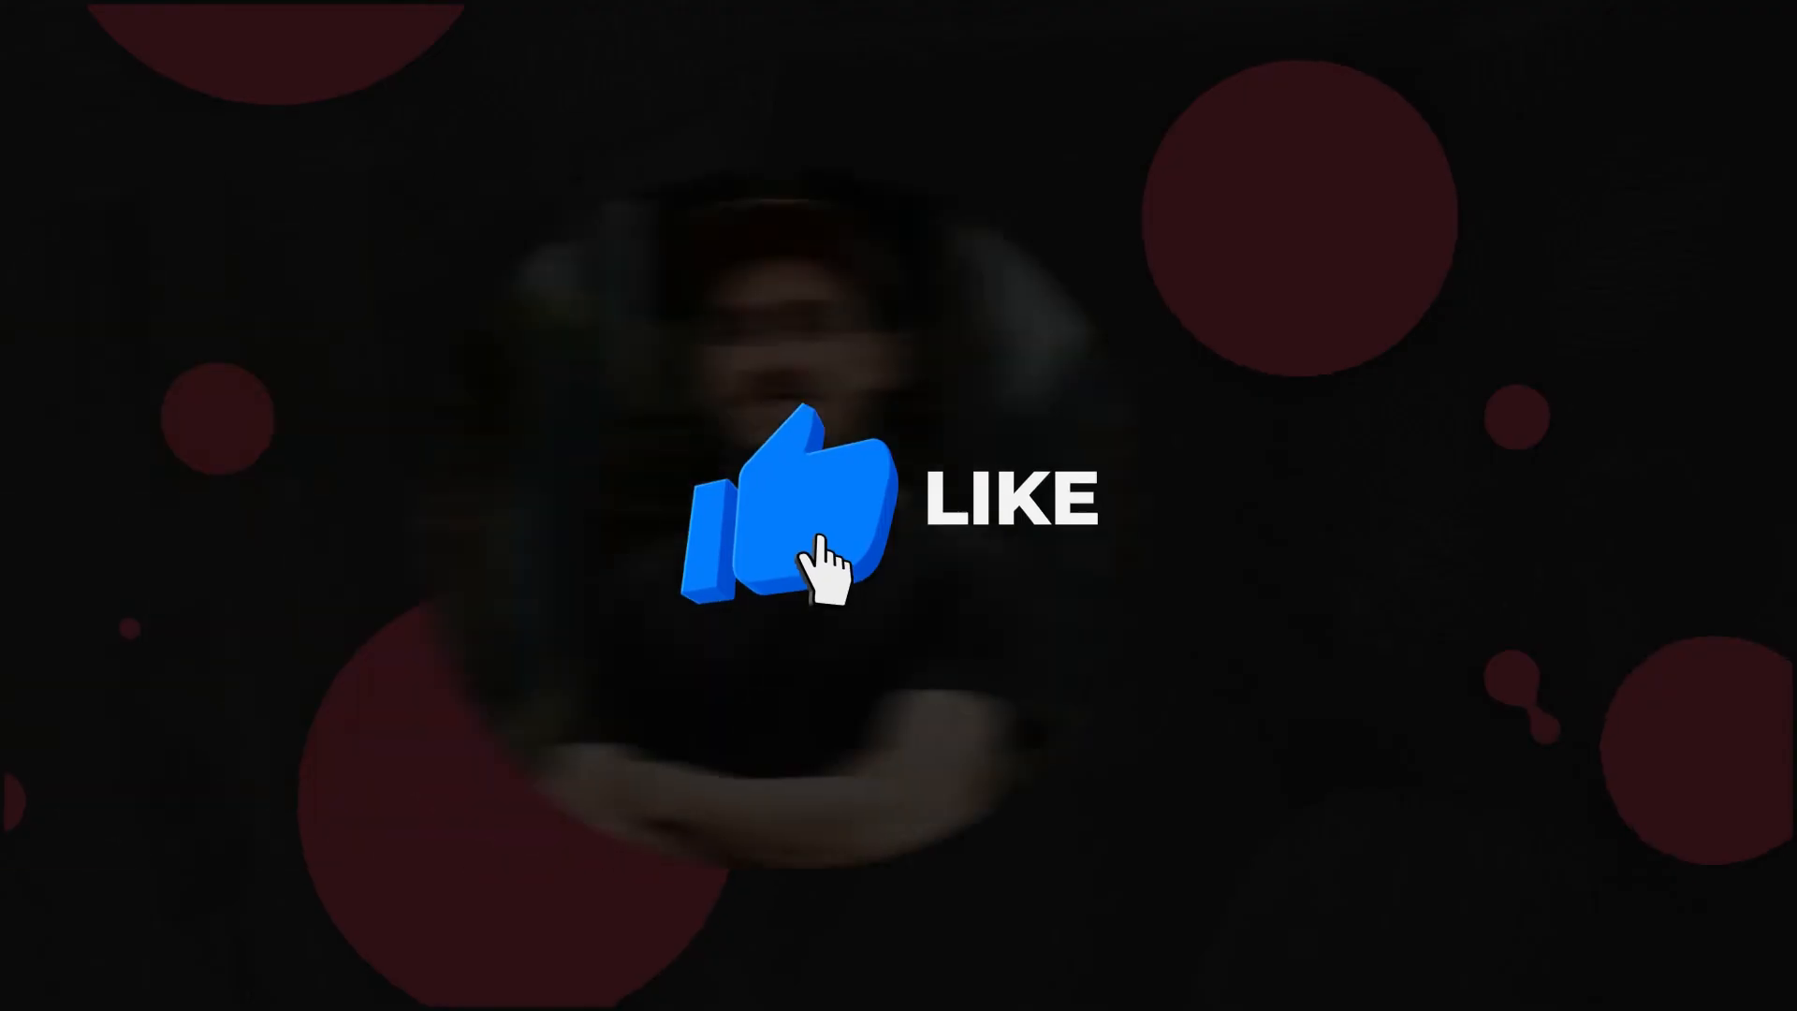